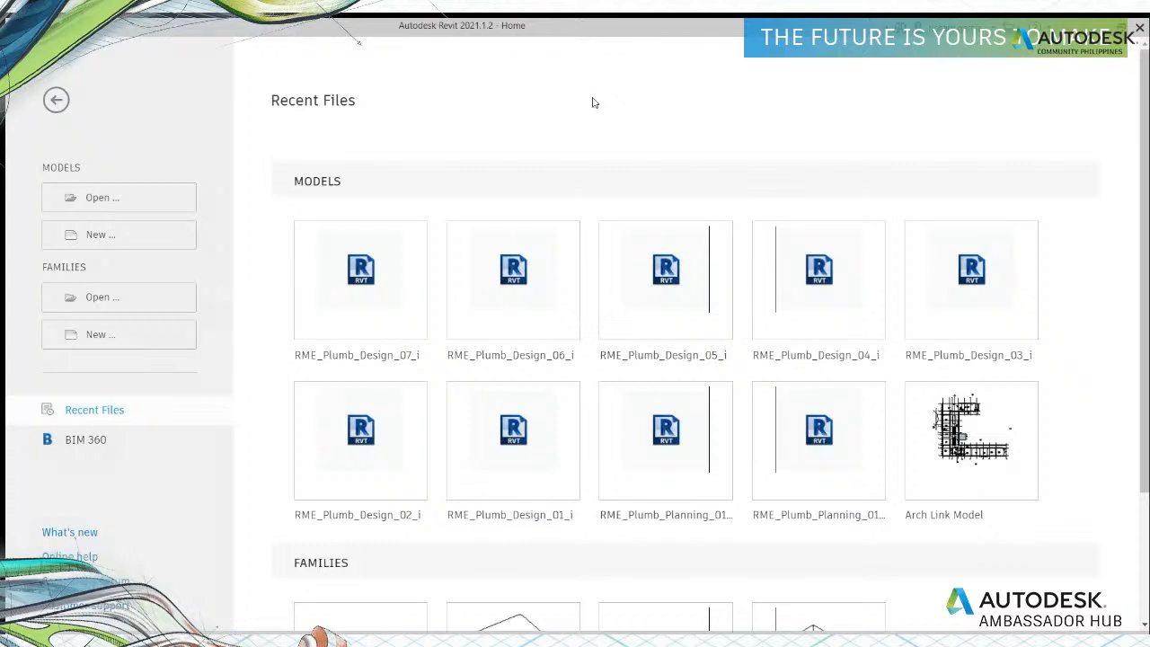
Step: Look through the recent models and sample families listed on the Home page
scroll(501, 117, "down", 1)
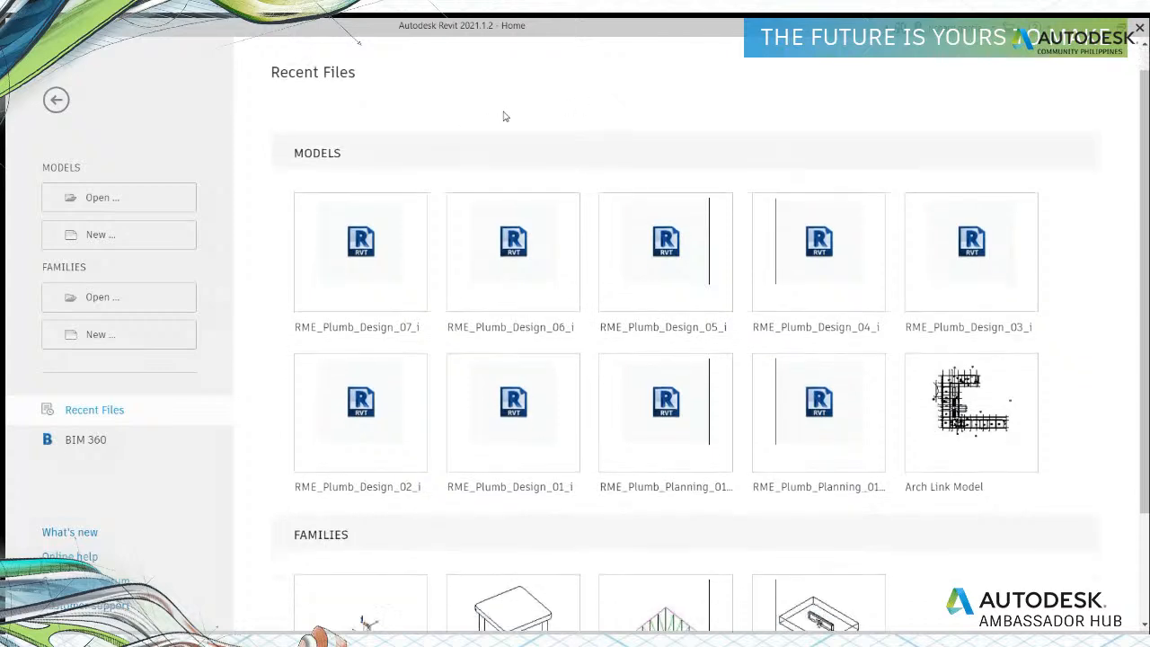
scroll(497, 118, "up", 1)
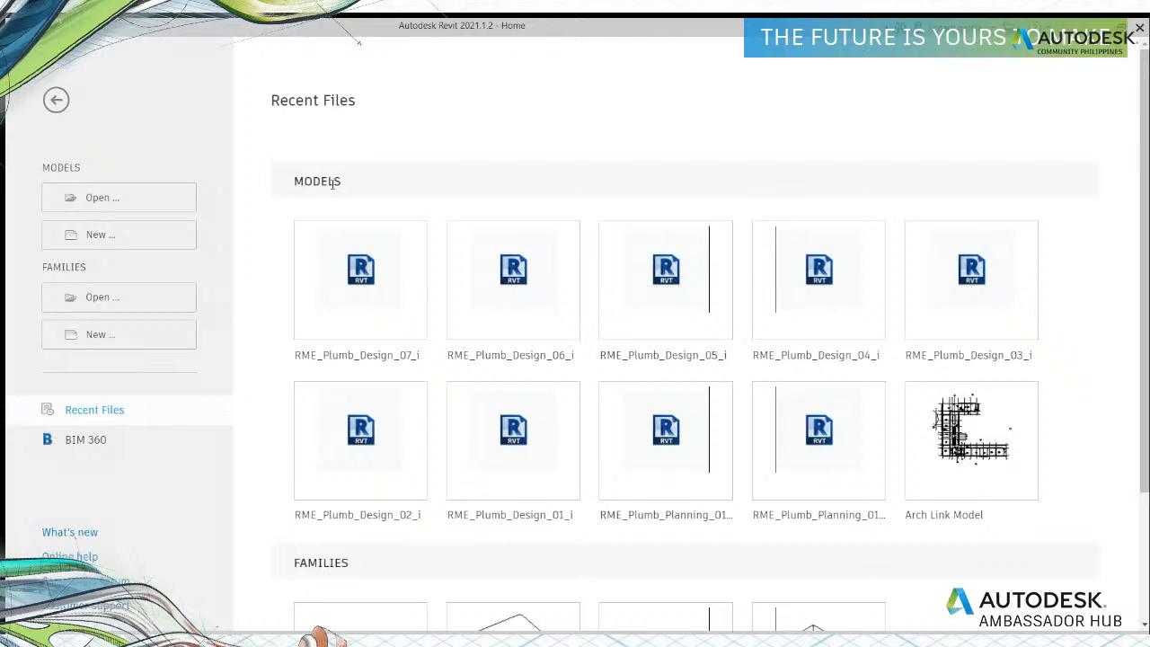
scroll(339, 368, "down", 3)
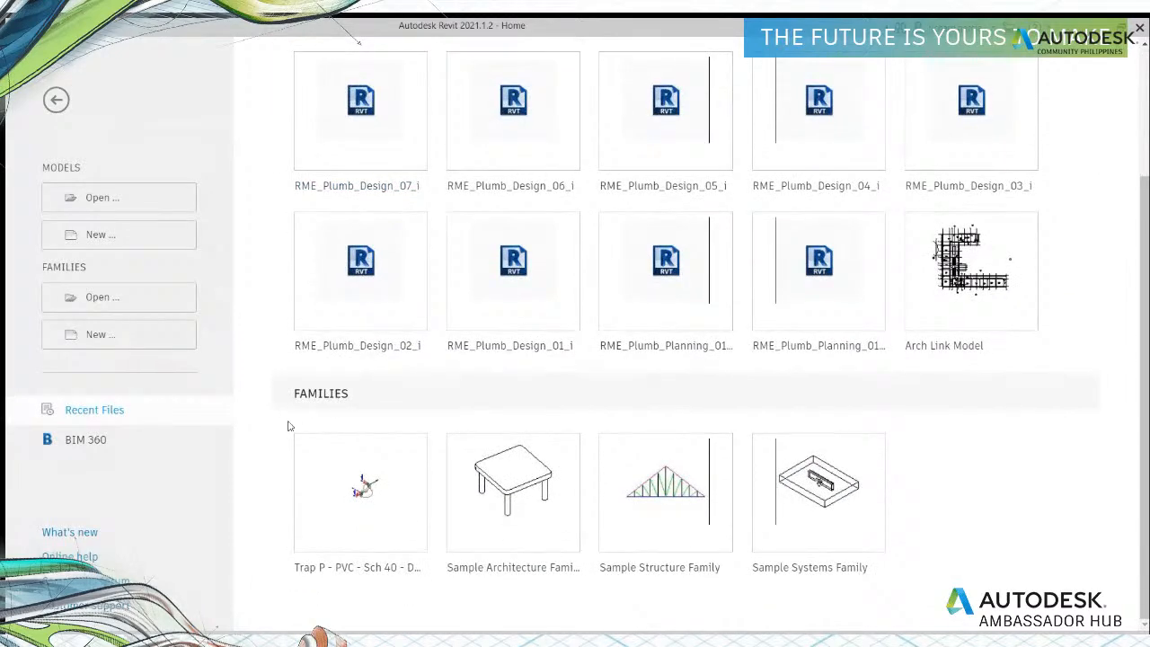
scroll(267, 444, "up", 3)
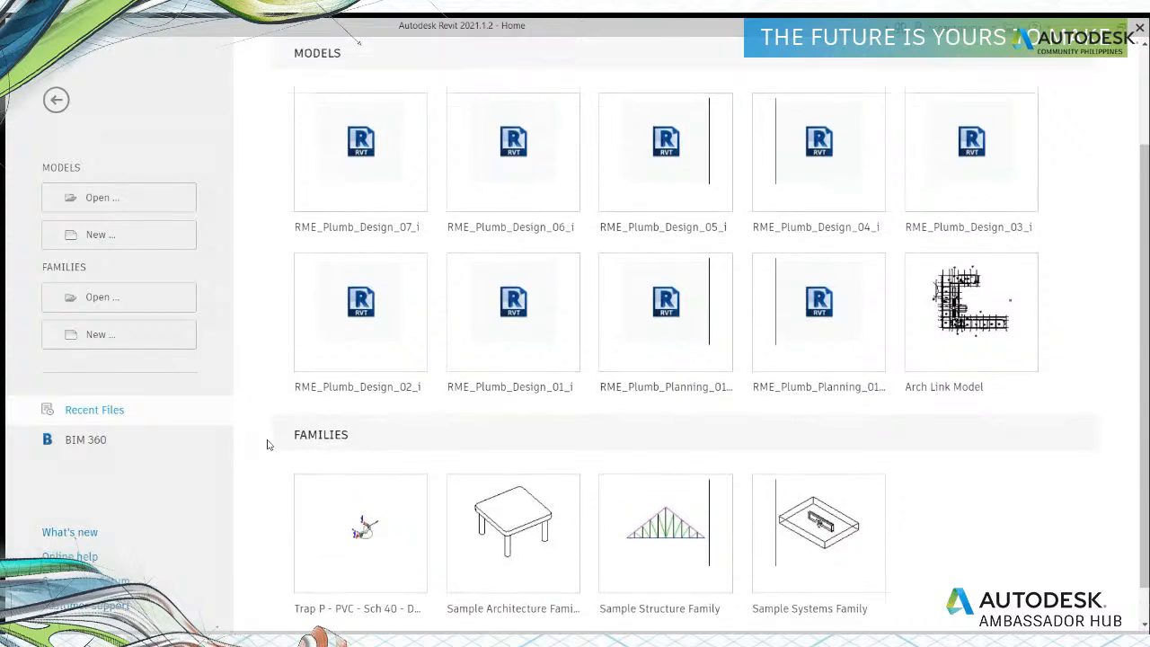
scroll(275, 446, "down", 3)
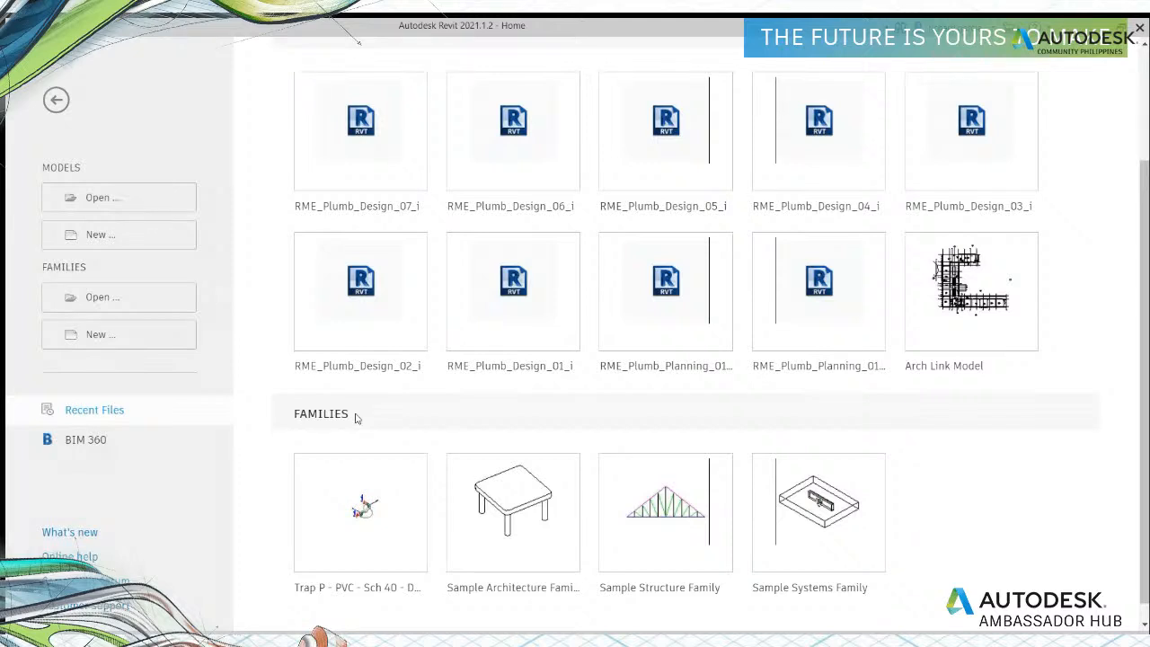
scroll(355, 418, "up", 3)
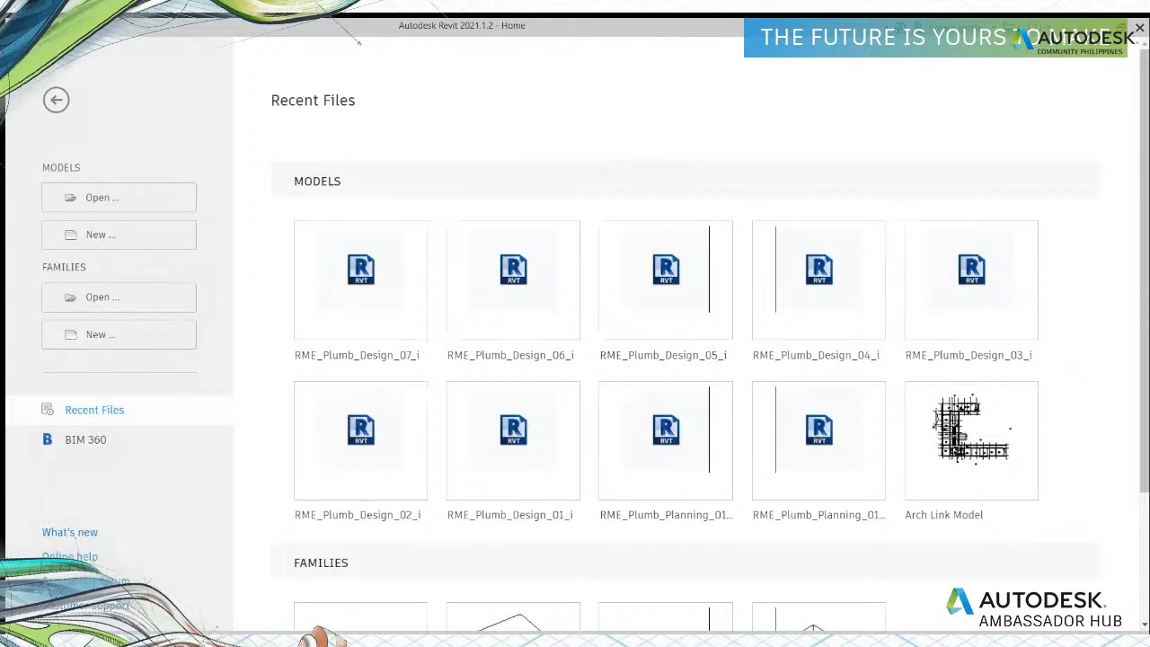
Step: Switch back and forth between the Home page and the empty modelling workspace
left_click(56, 100)
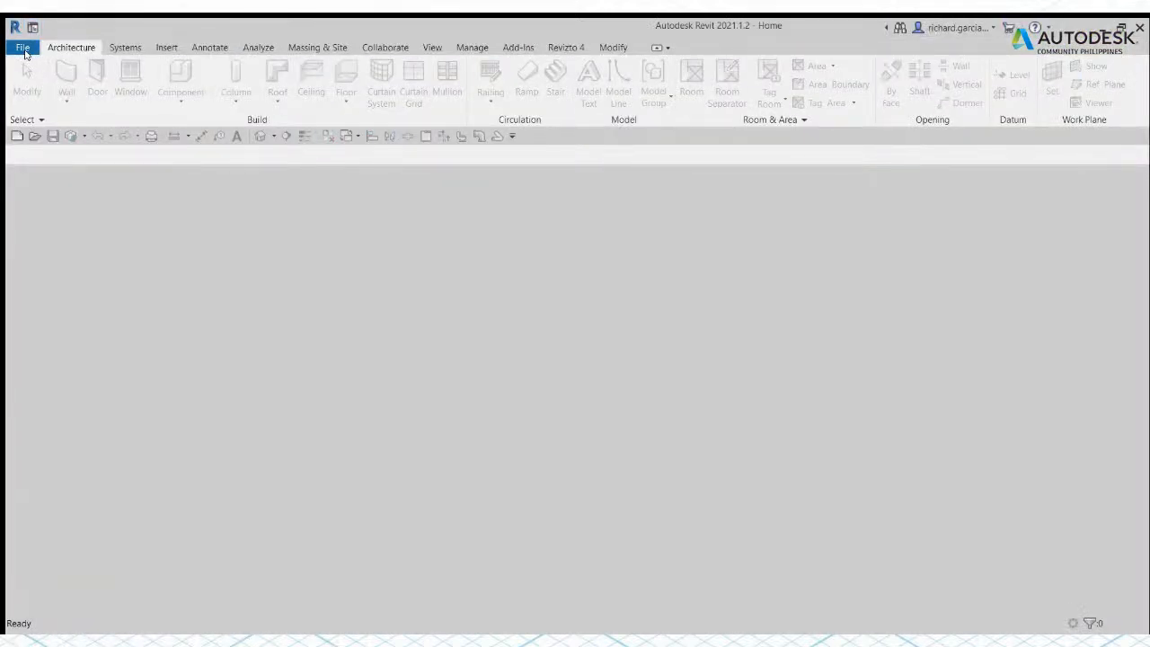
left_click(25, 53)
left_click(33, 29)
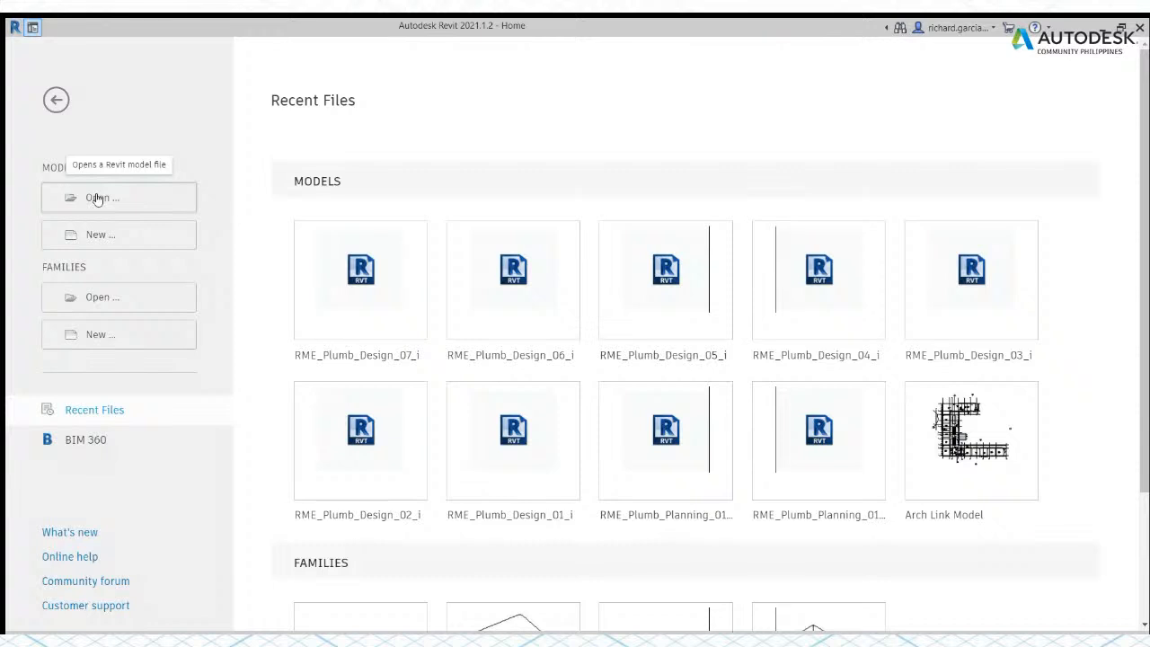
left_click(31, 30)
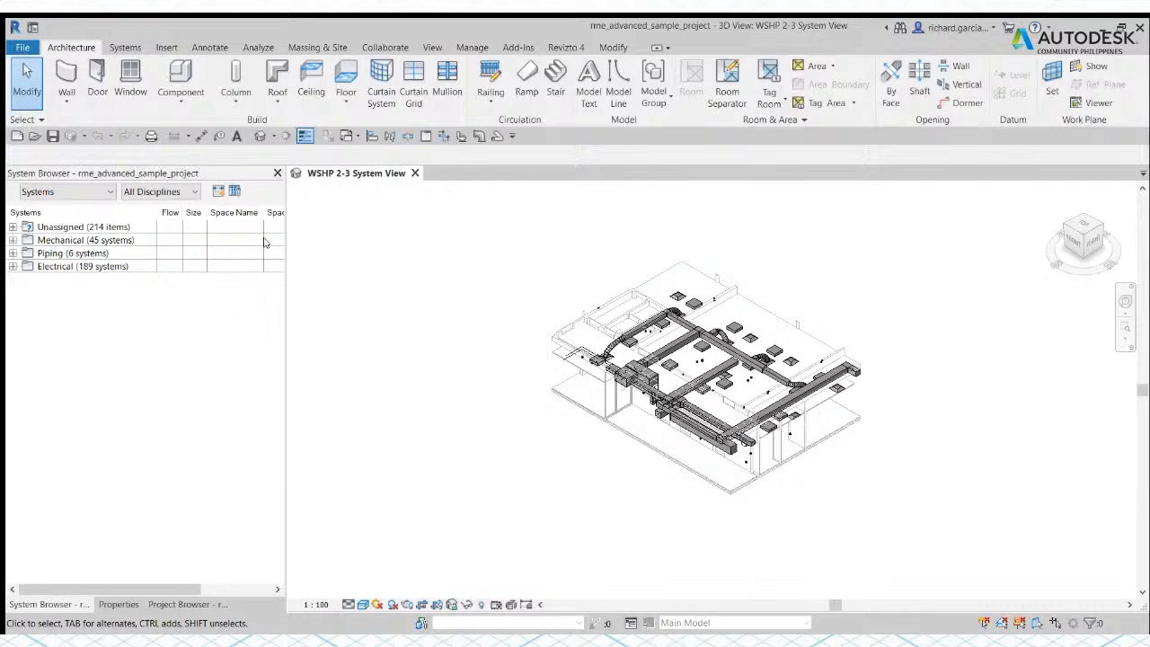
Step: Close the System Browser and the Properties palette so only the Project Browser stays docked
left_click(277, 172)
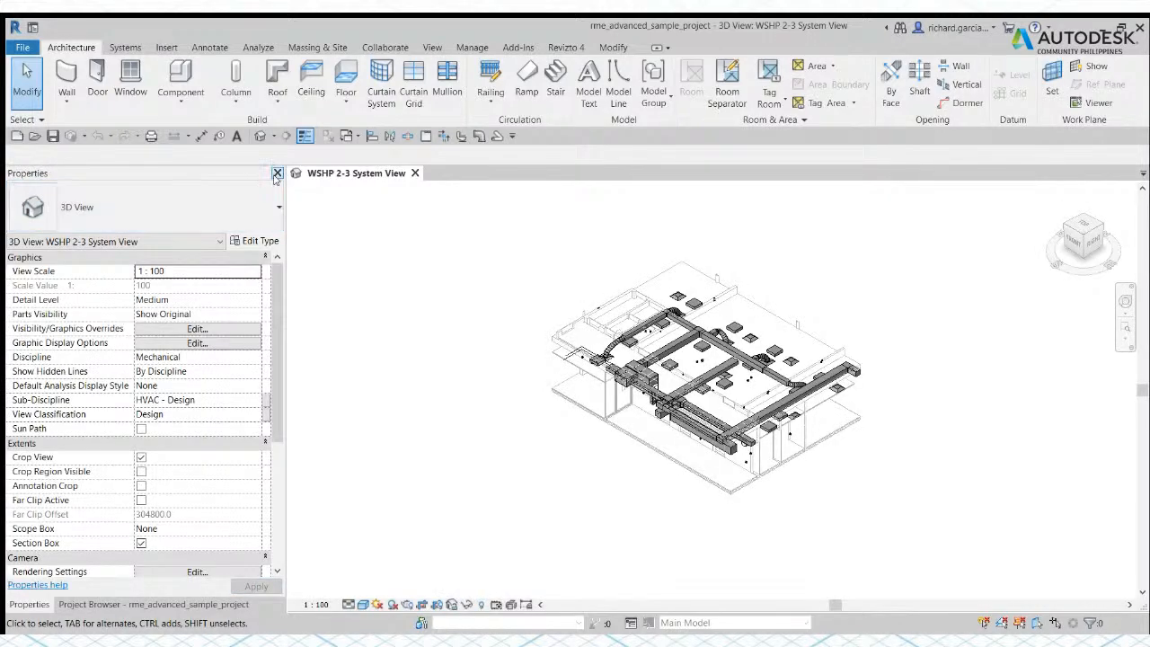
left_click(277, 172)
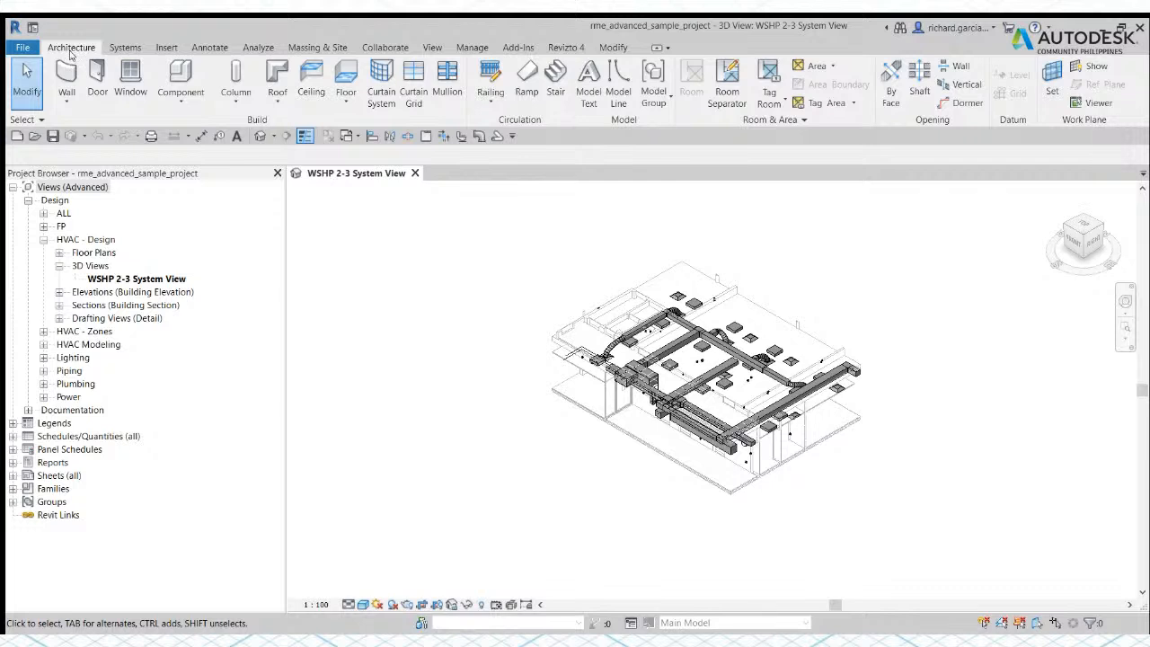
Step: Review the Systems, Insert, Annotate, Analyze and Architecture tool sets for the open sample project
left_click(131, 52)
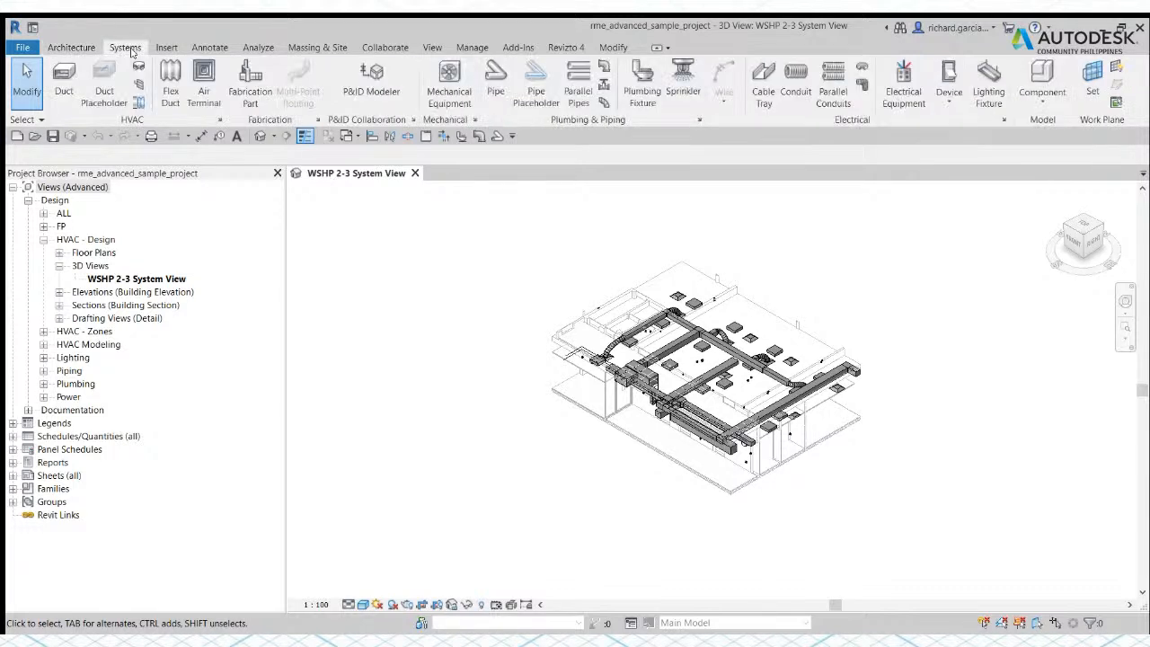
left_click(167, 49)
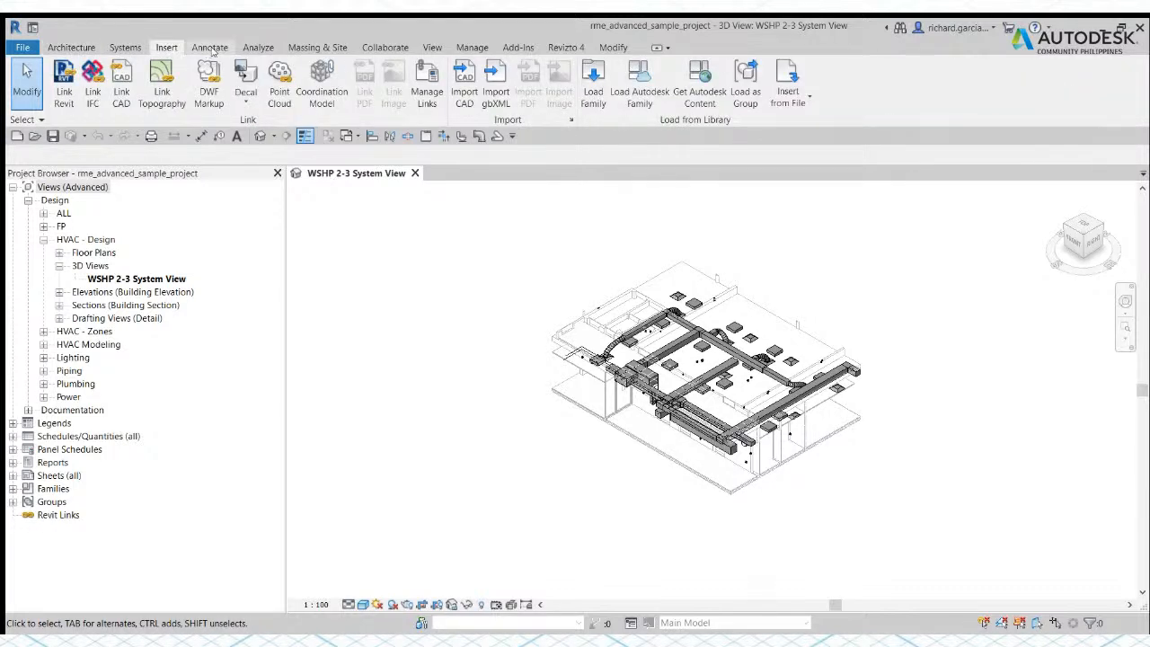
left_click(211, 50)
left_click(258, 51)
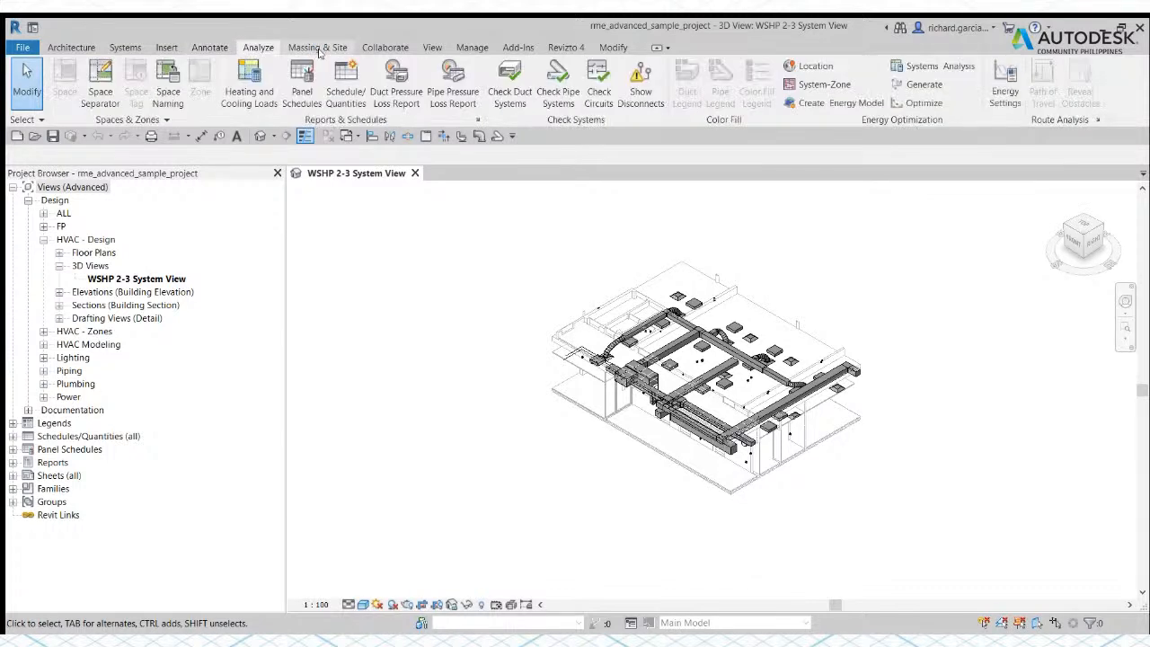
left_click(72, 48)
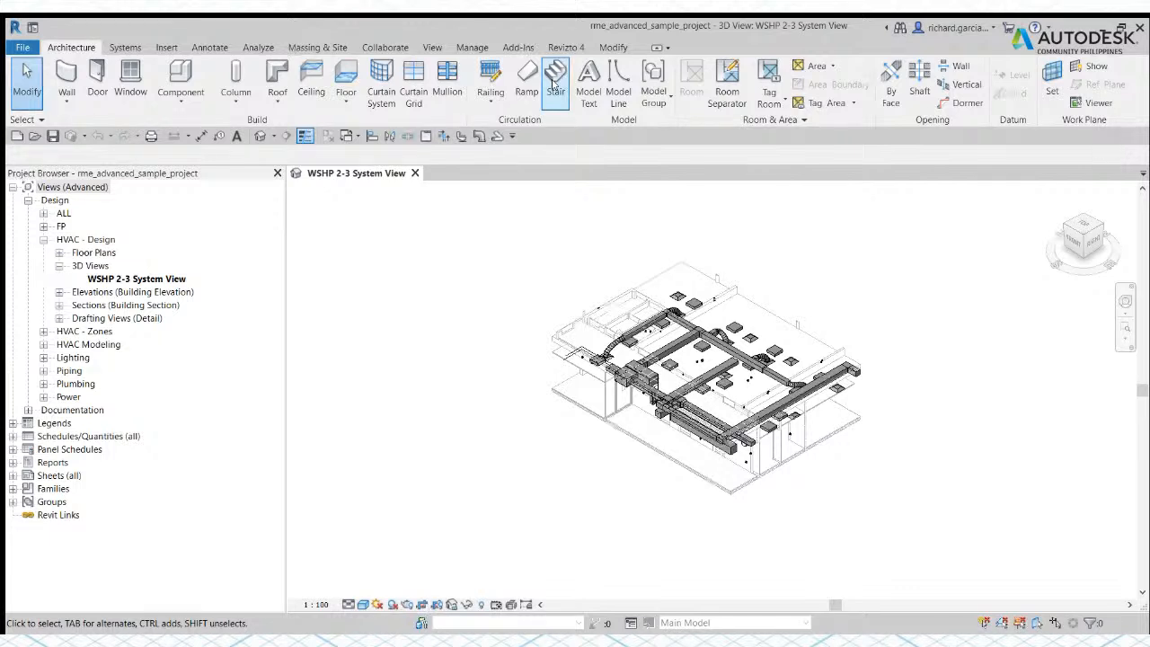
left_click(126, 52)
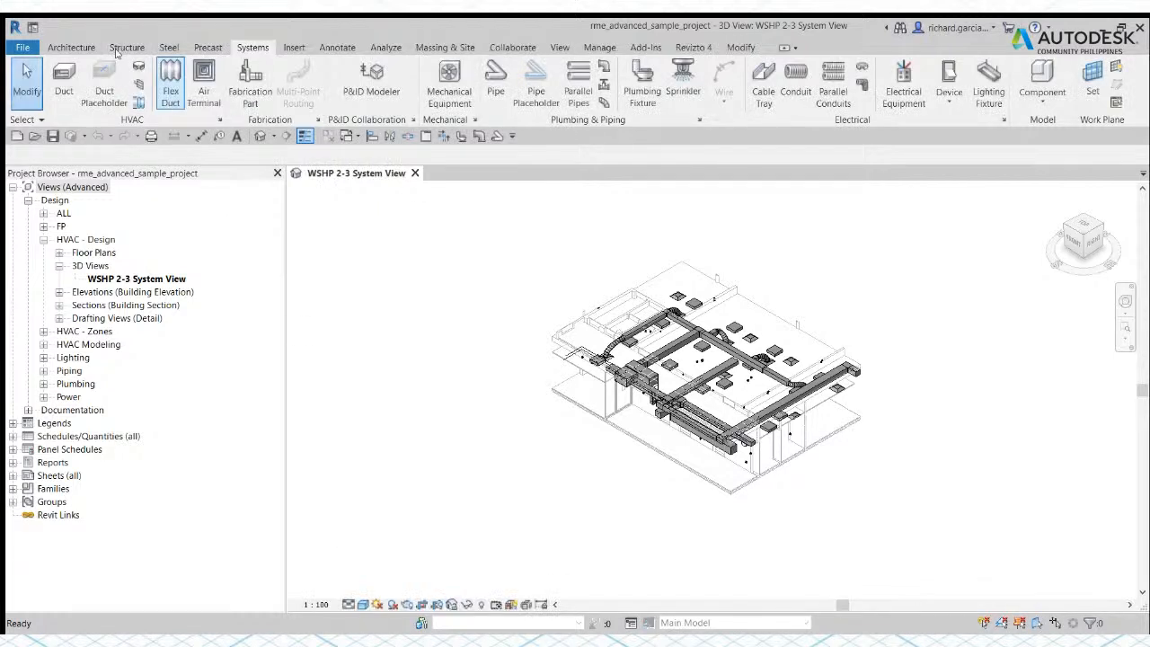
Step: Review the Structure and Steel tool sets
left_click(127, 51)
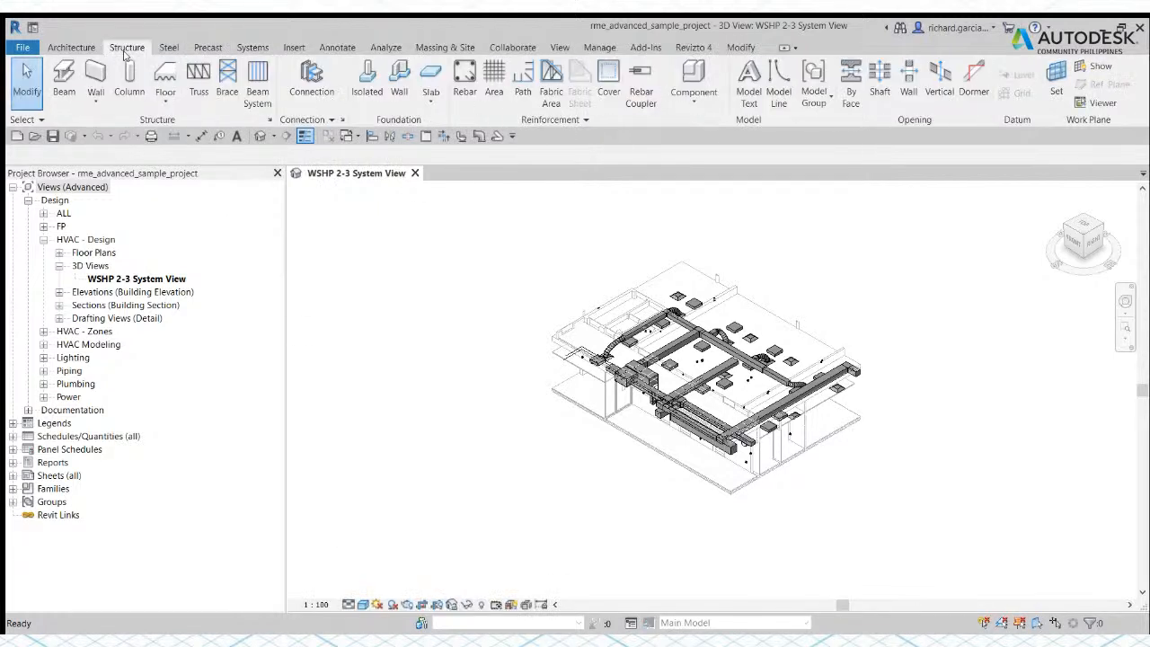
left_click(168, 47)
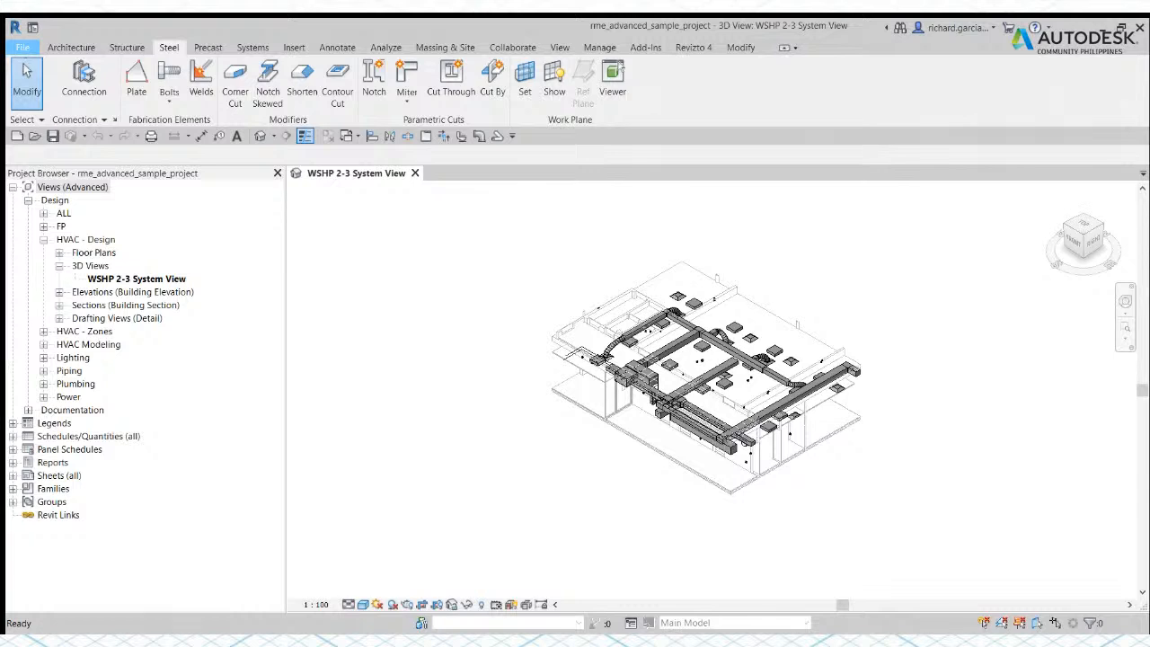
left_click(231, 421)
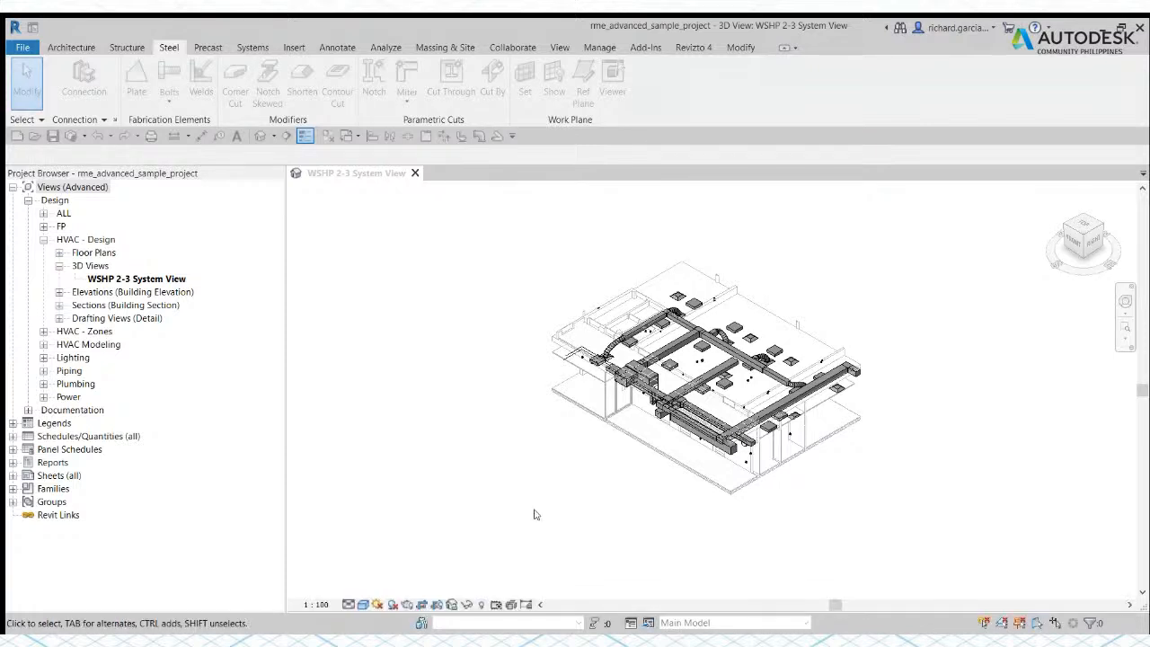
Step: Select the rectangular duct beside the flex duct run several times to check its selection highlight, clearing the selection each time
scroll(666, 395, "up", 8)
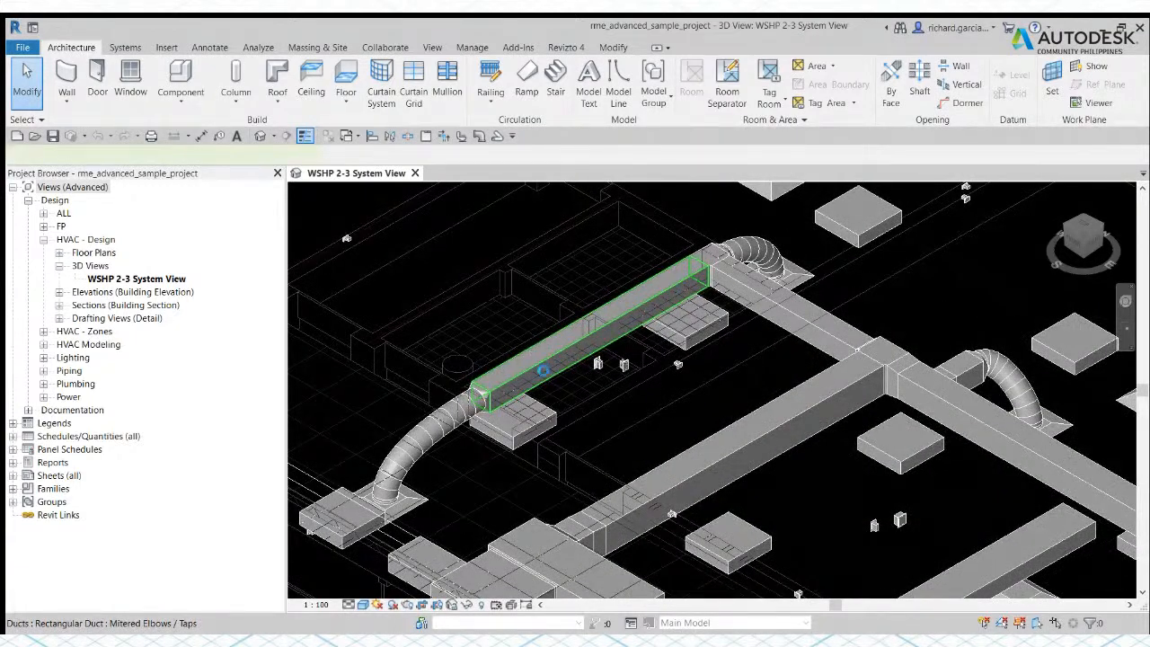
left_click(607, 314)
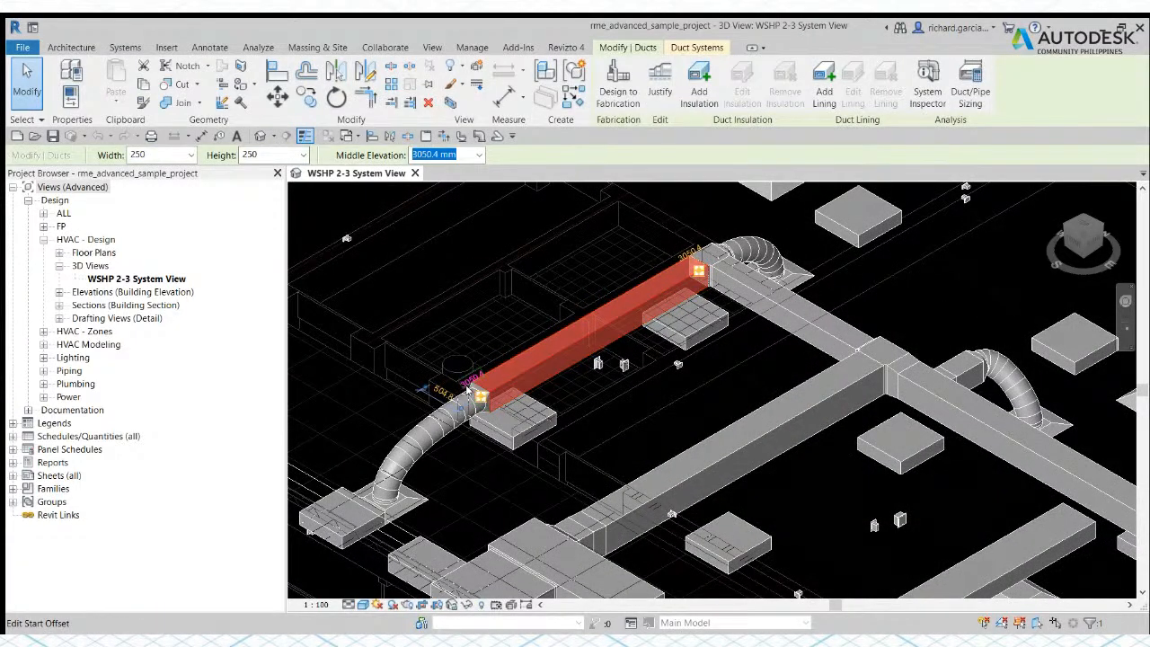
scroll(687, 428, "down", 3)
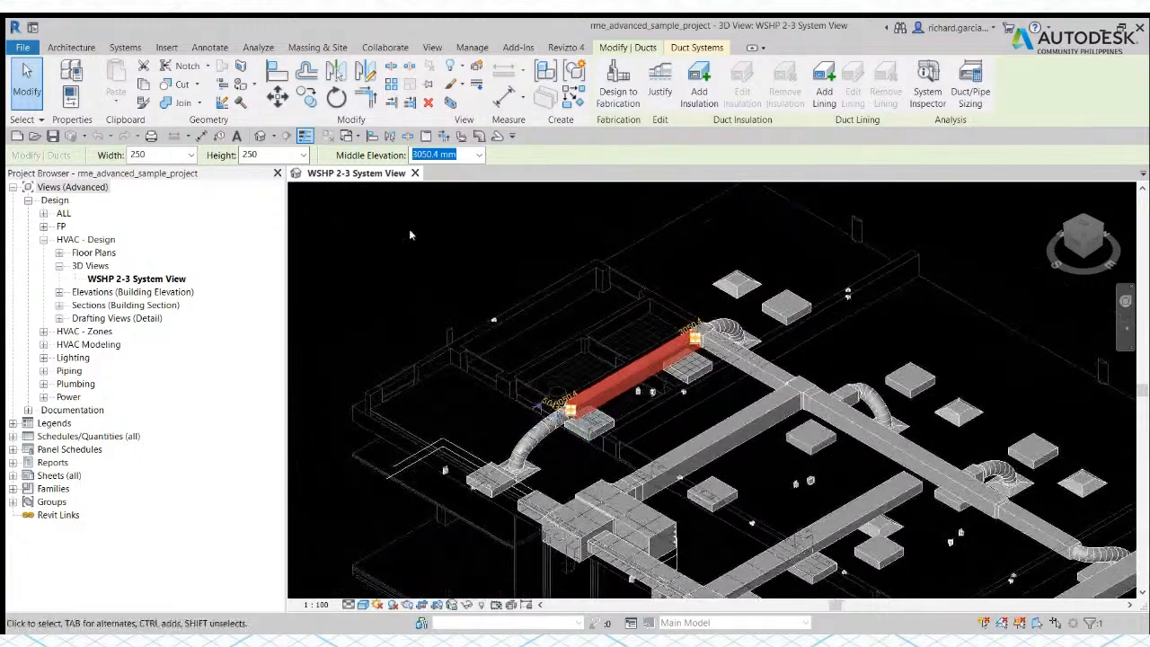
key("Escape")
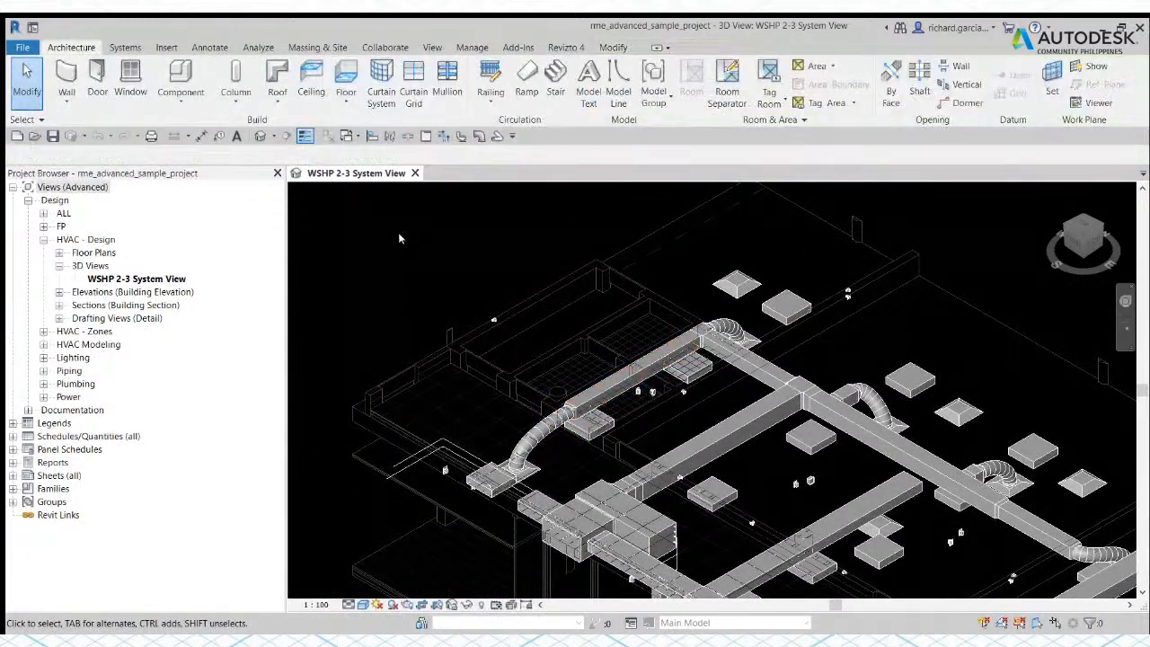
left_click(595, 388)
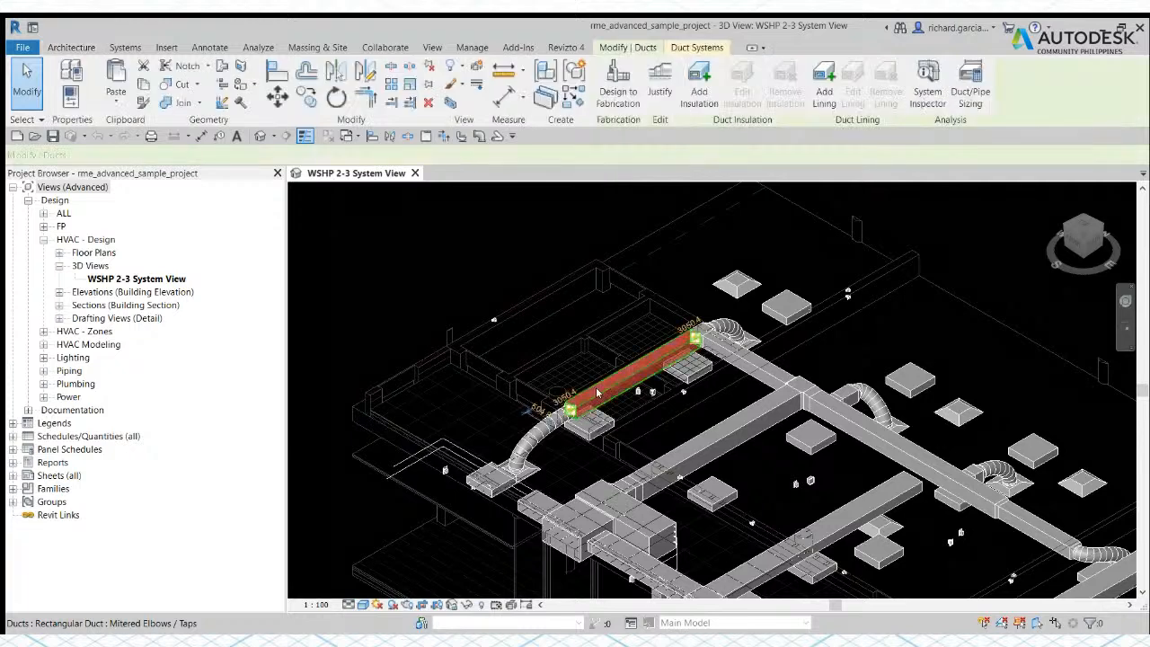
left_click(446, 248)
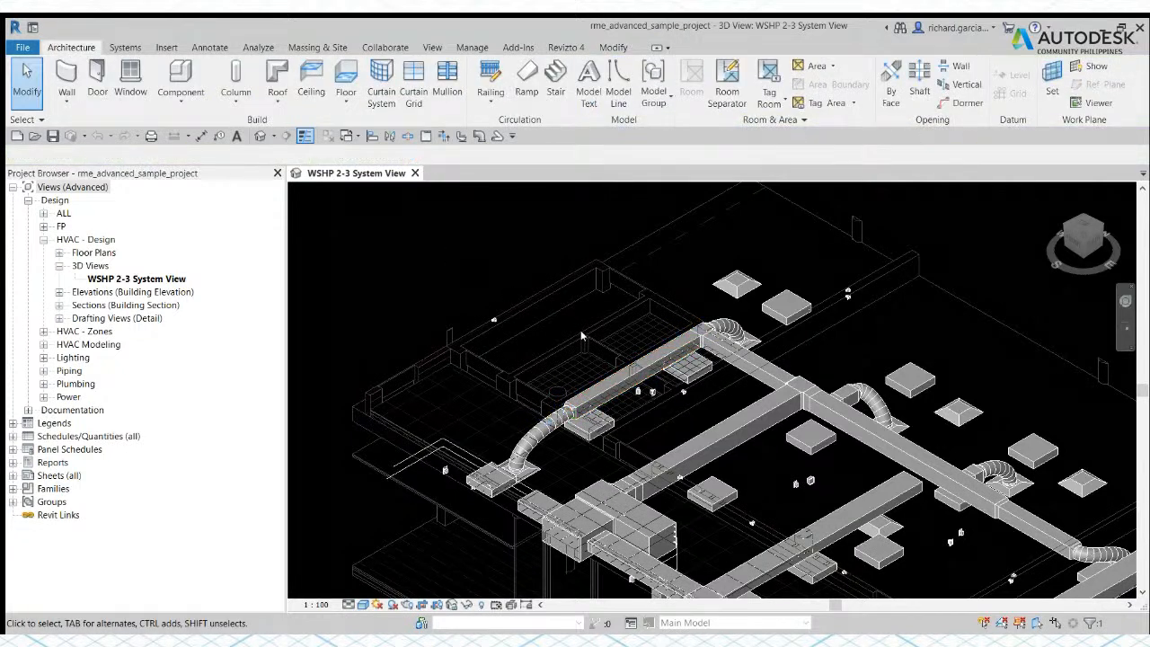
left_click(622, 392)
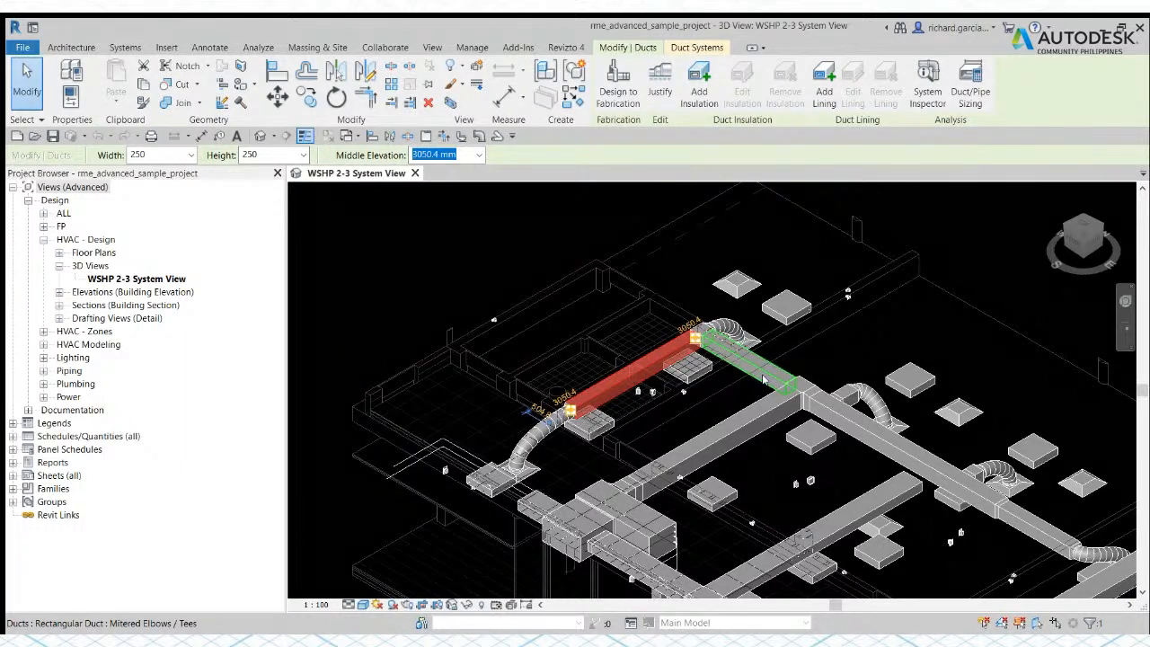
left_click(440, 283)
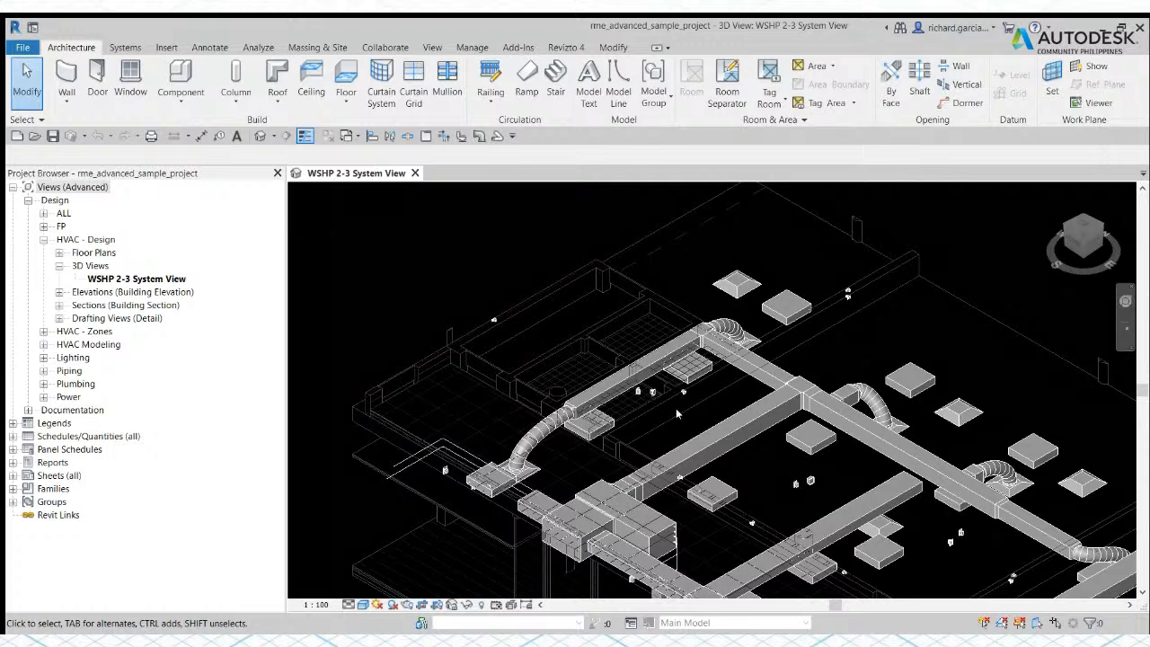
Step: Examine the WSHP 2-3 duct layout in the 3D view, both close up and as a whole
middle_click_drag(698, 420, 651, 401)
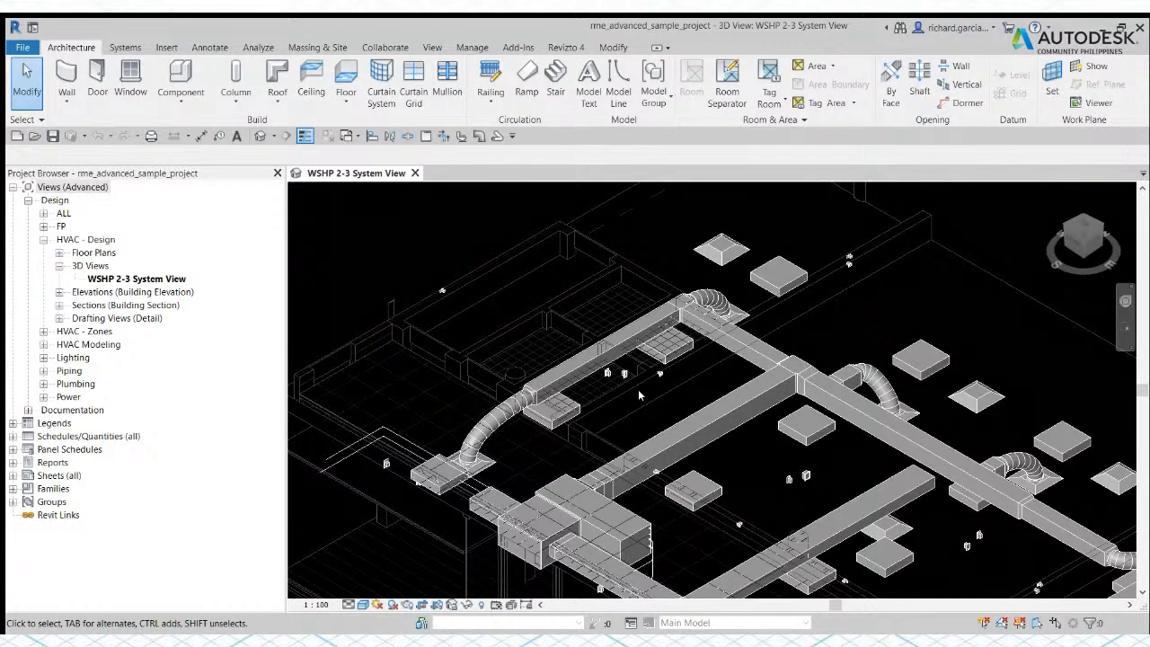
scroll(639, 395, "down", 3)
scroll(639, 395, "up", 3)
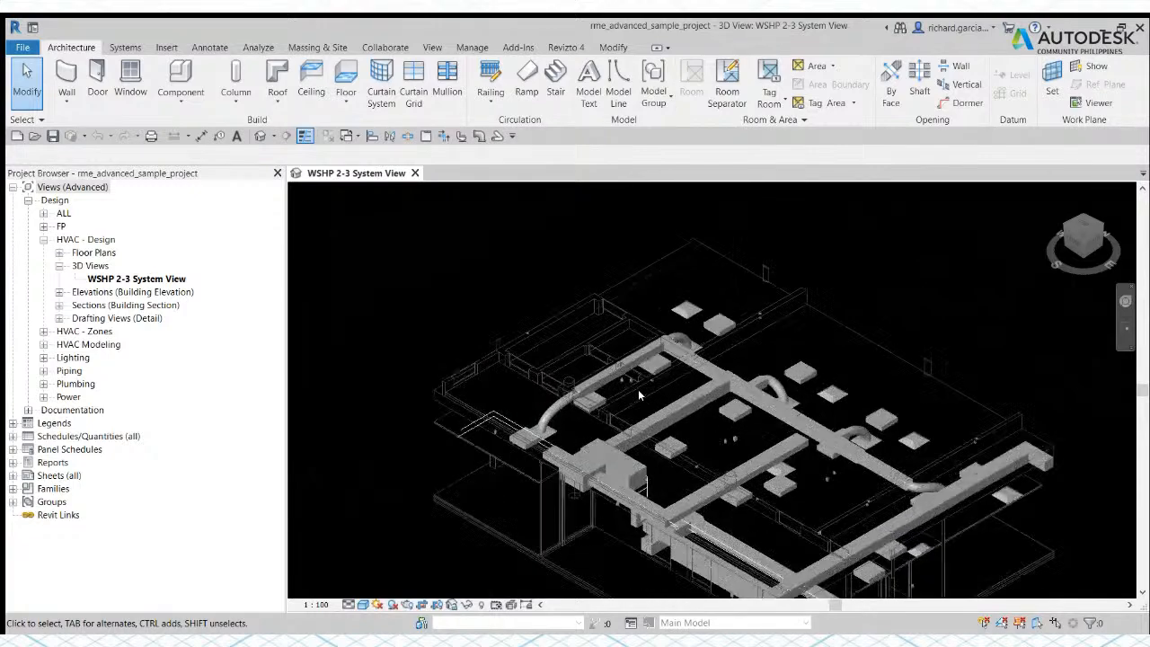
scroll(639, 395, "down", 5)
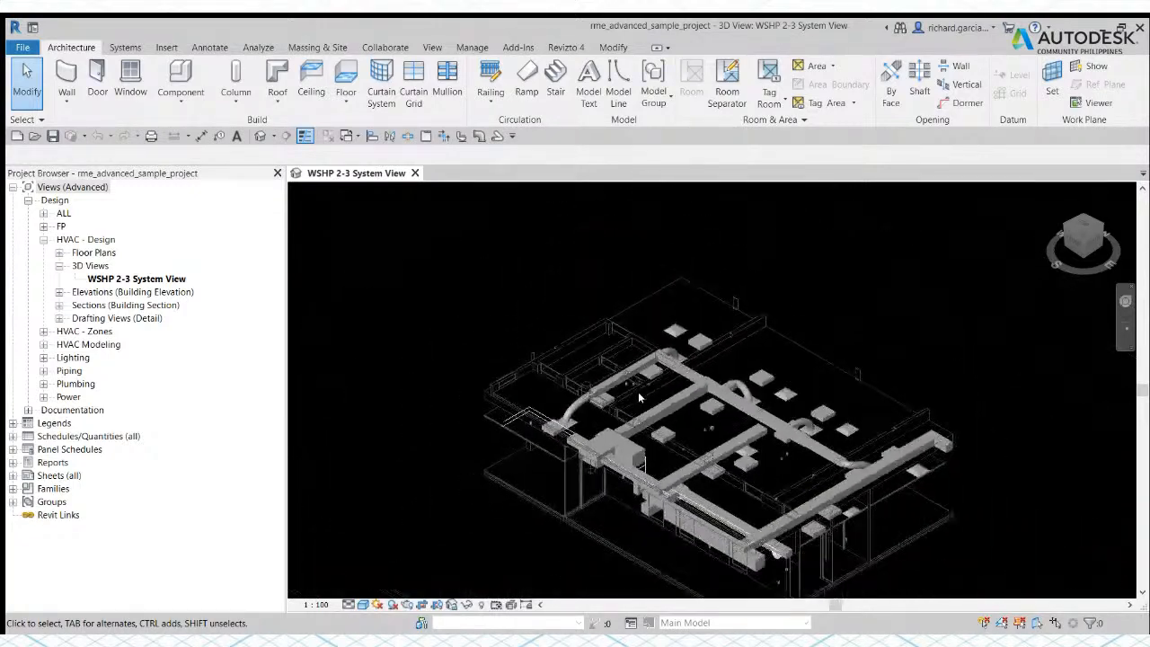
scroll(639, 397, "up", 5)
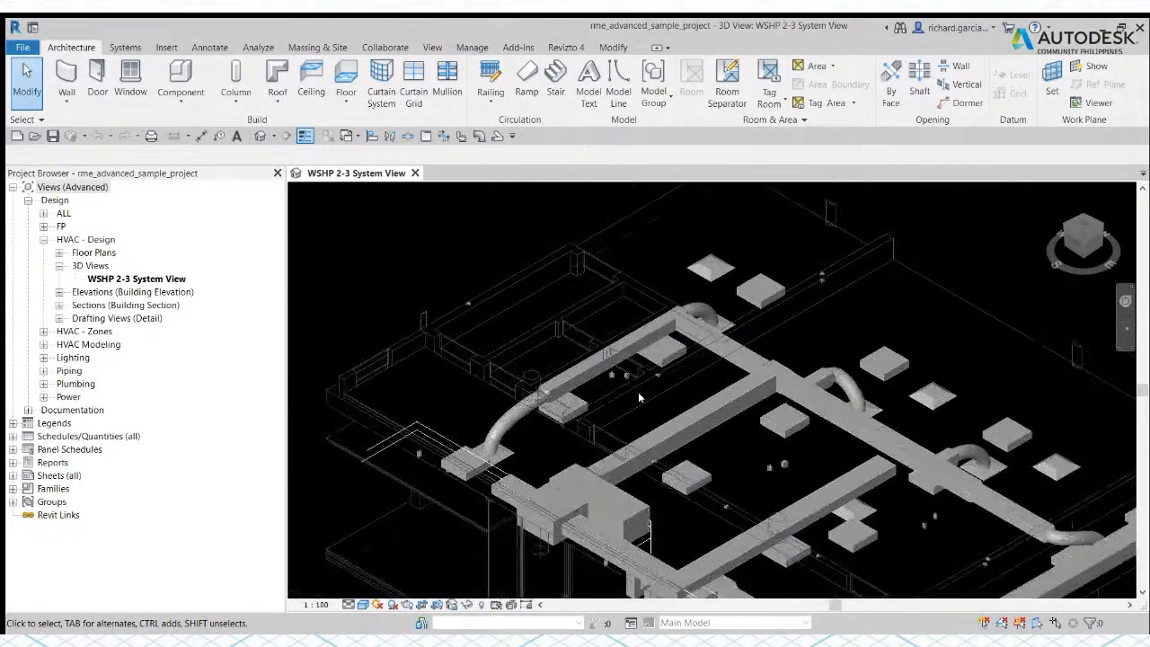
scroll(639, 398, "up", 2)
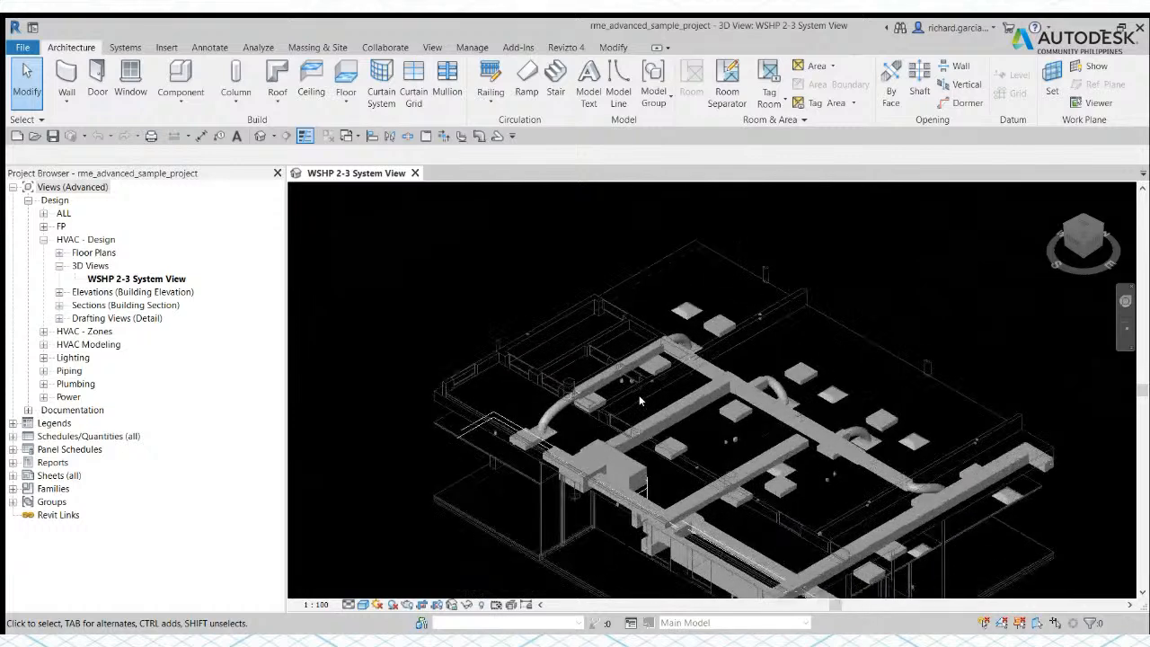
scroll(639, 400, "down", 5)
scroll(640, 400, "up", 4)
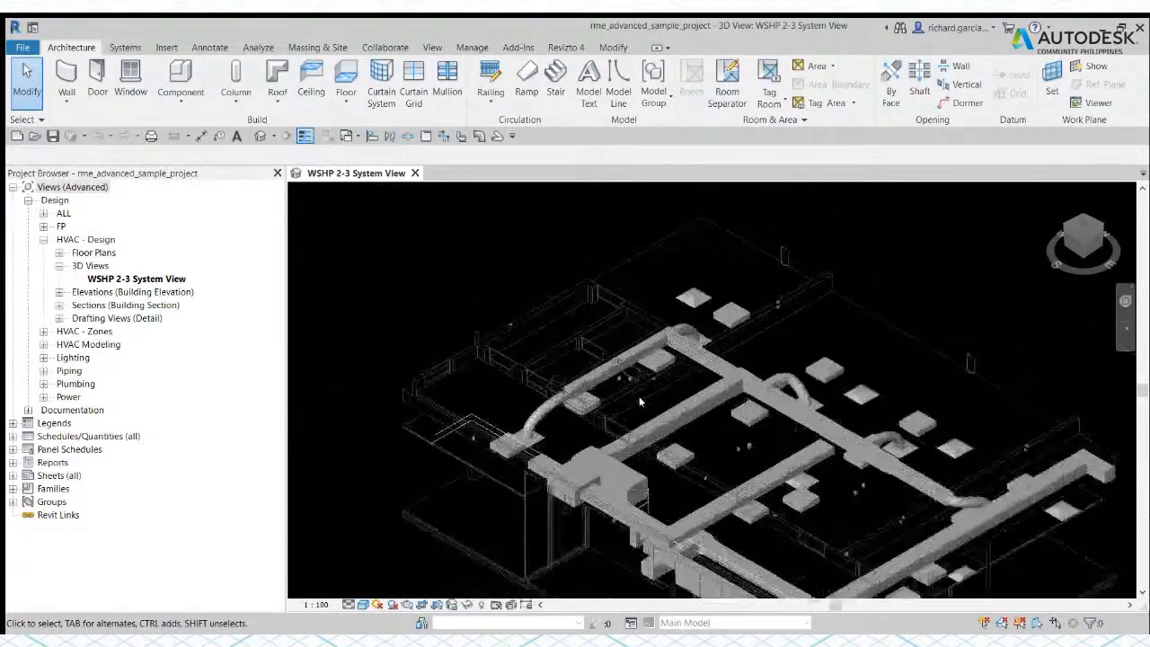
scroll(640, 402, "down", 2)
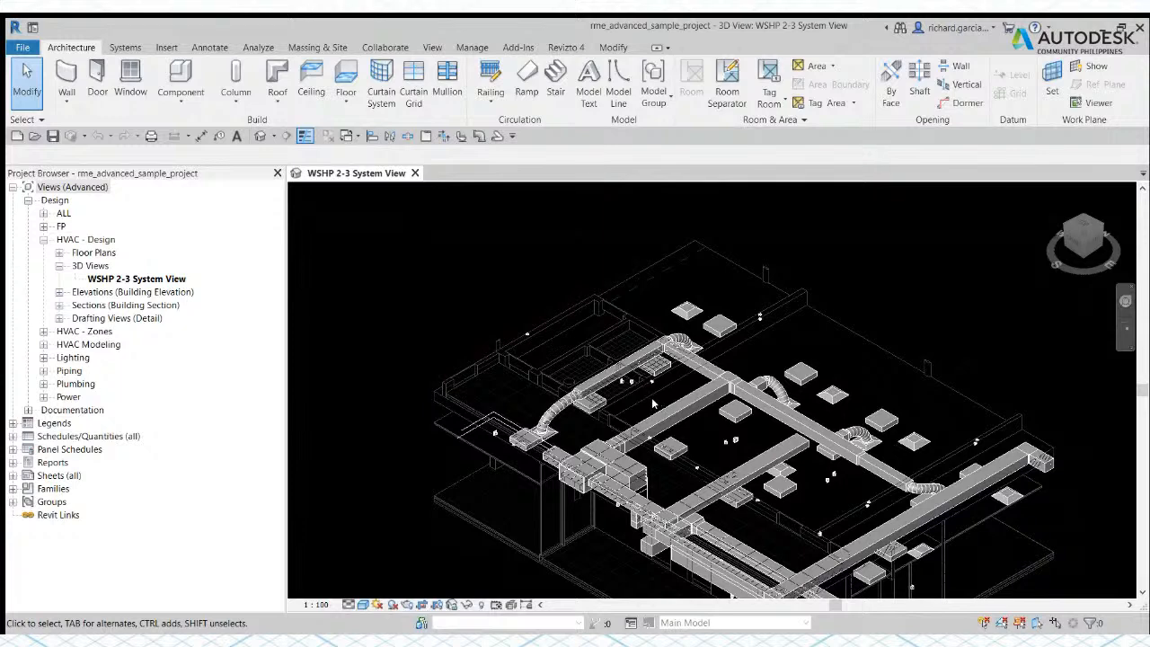
middle_click_drag(640, 404, 581, 353)
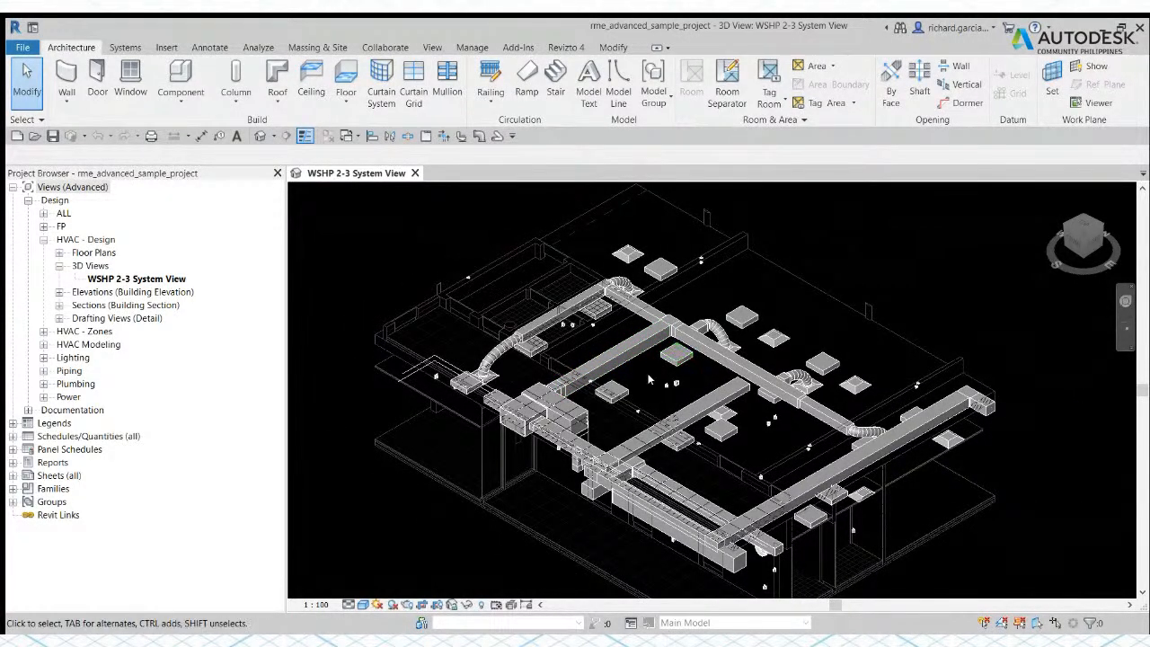
Step: Change the drawing area's background colour from black to white
middle_click_drag(644, 378, 617, 378)
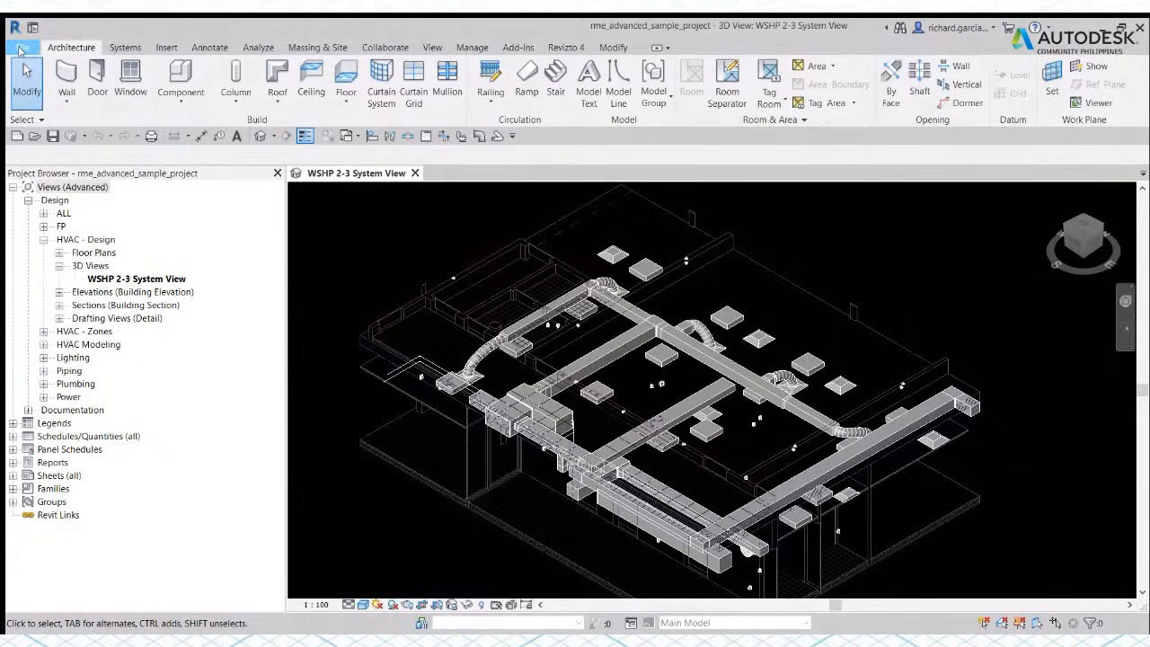
left_click(231, 428)
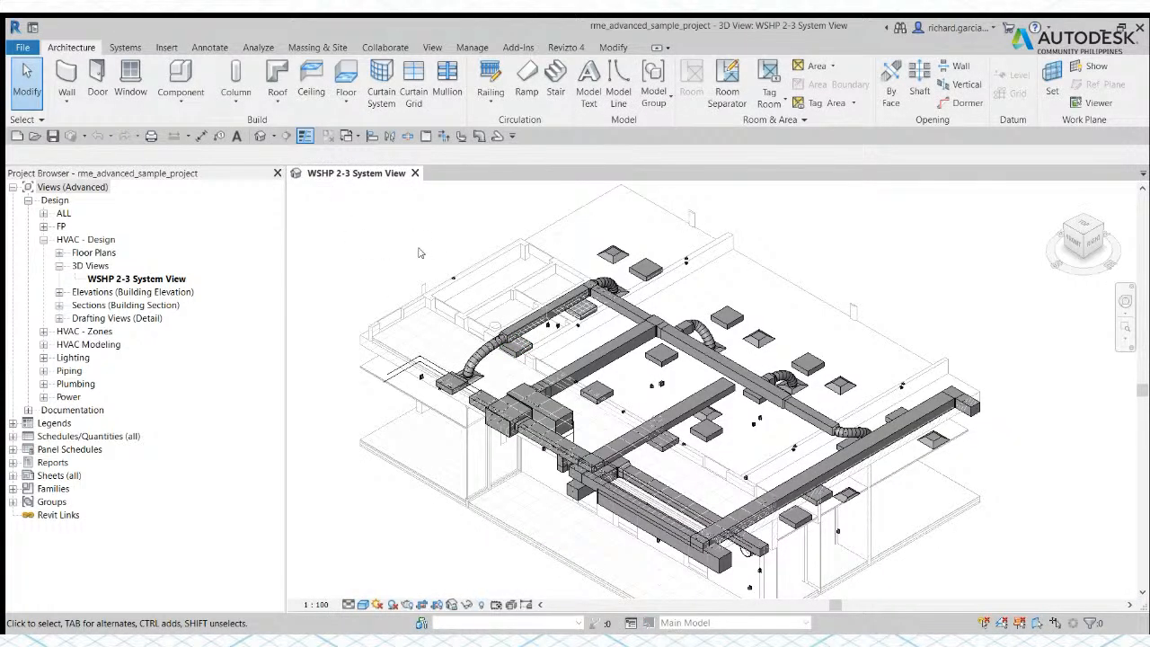
middle_click_drag(408, 255, 428, 255)
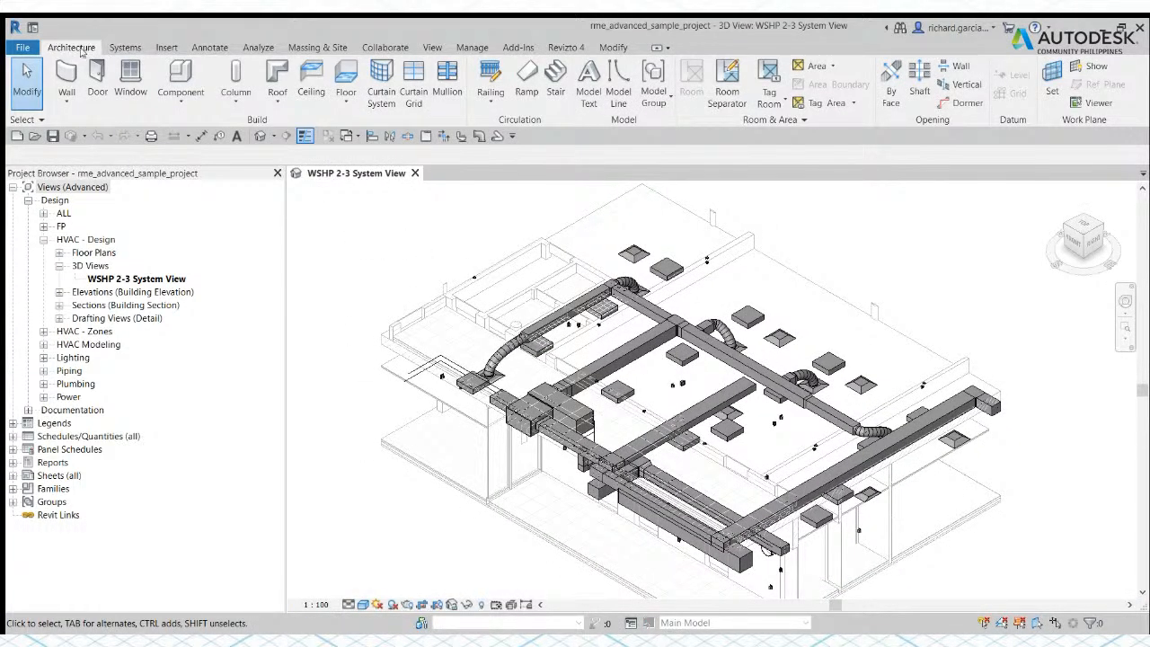
Step: Review the Systems, Insert, Annotate and Architecture tool sets against the WSHP 2-3 System View
left_click(125, 47)
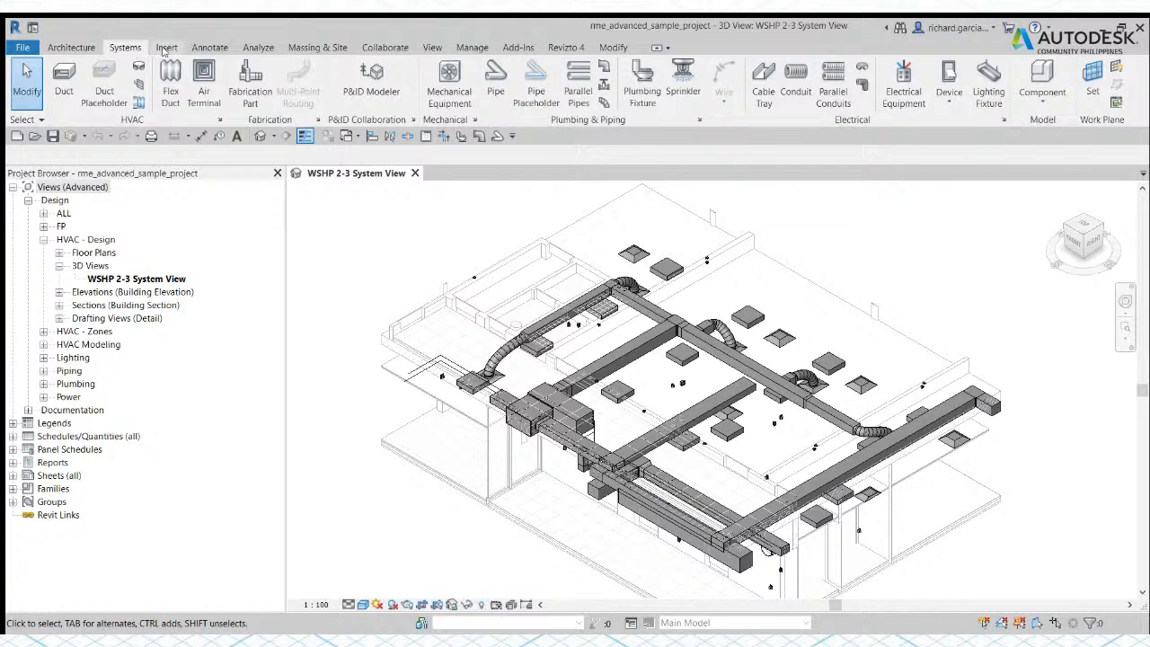
left_click(166, 47)
left_click(207, 49)
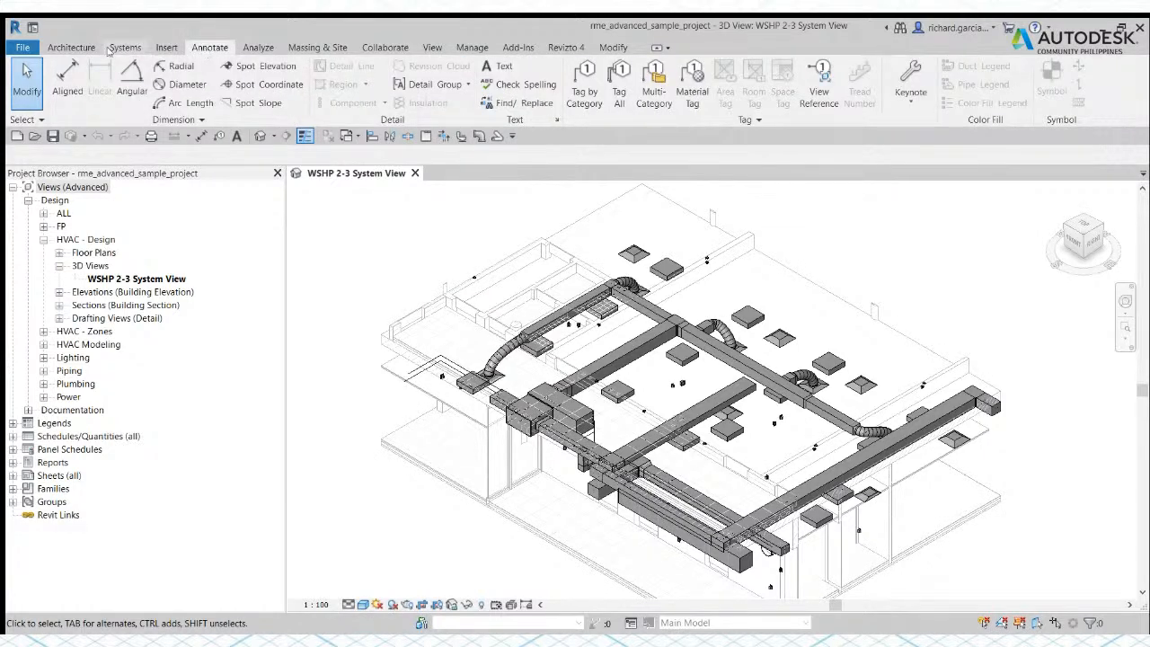
left_click(71, 47)
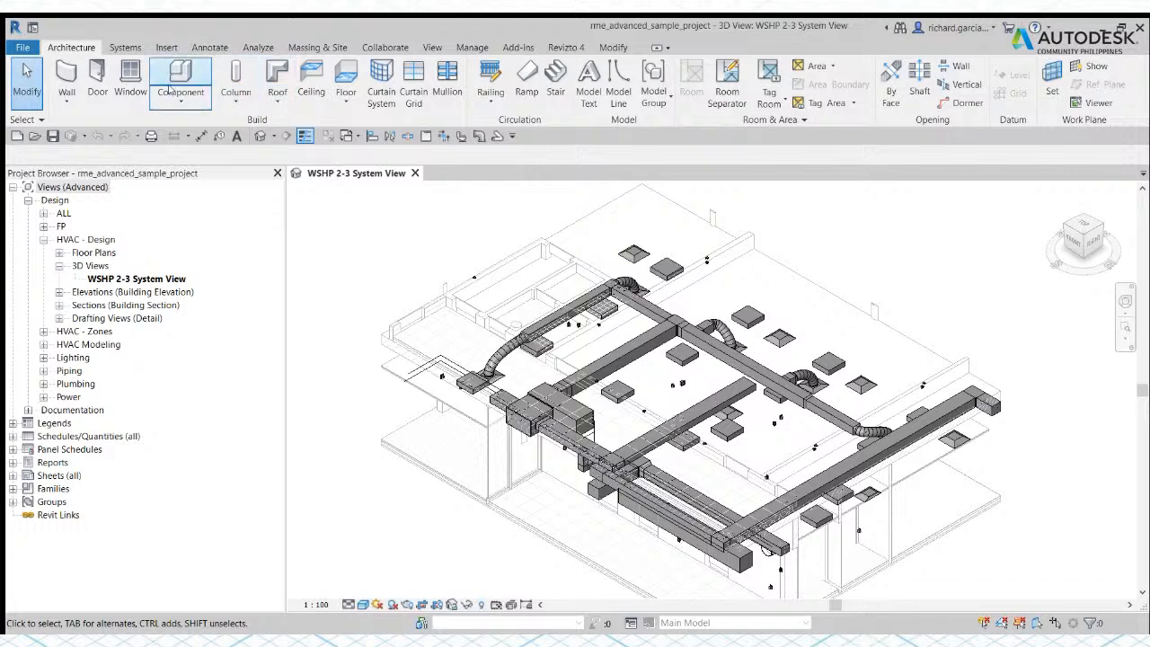
Step: Start the Pipe command by its shortcut to examine its contextual placement options, and exit without placing a pipe
left_click(127, 49)
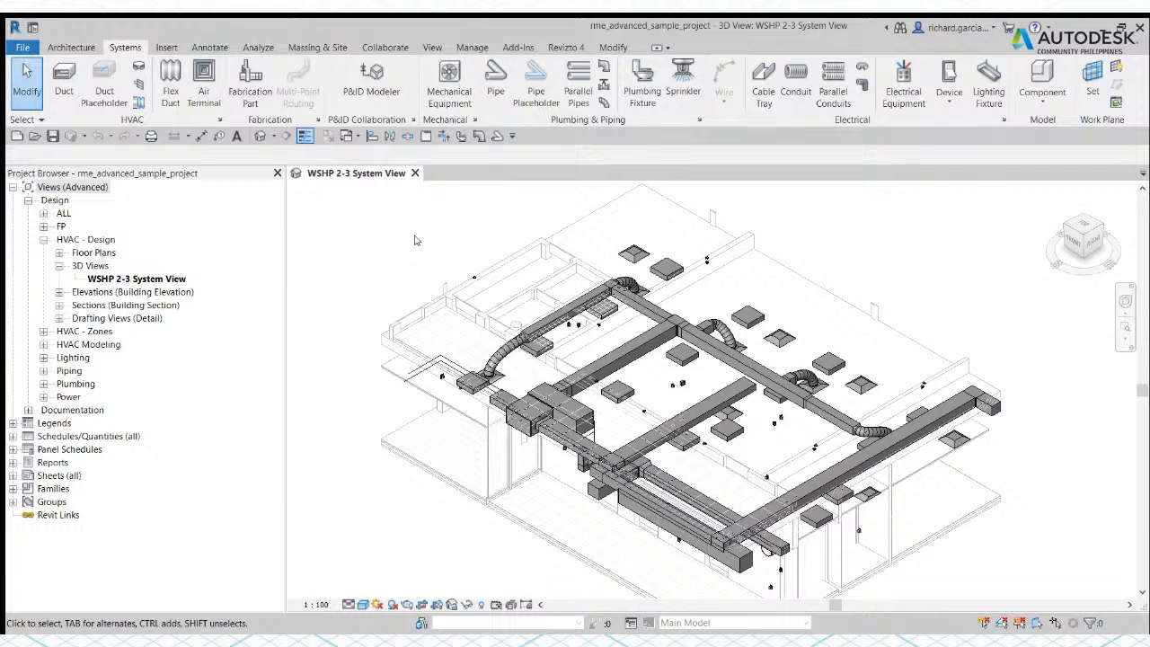
key("p")
key("i")
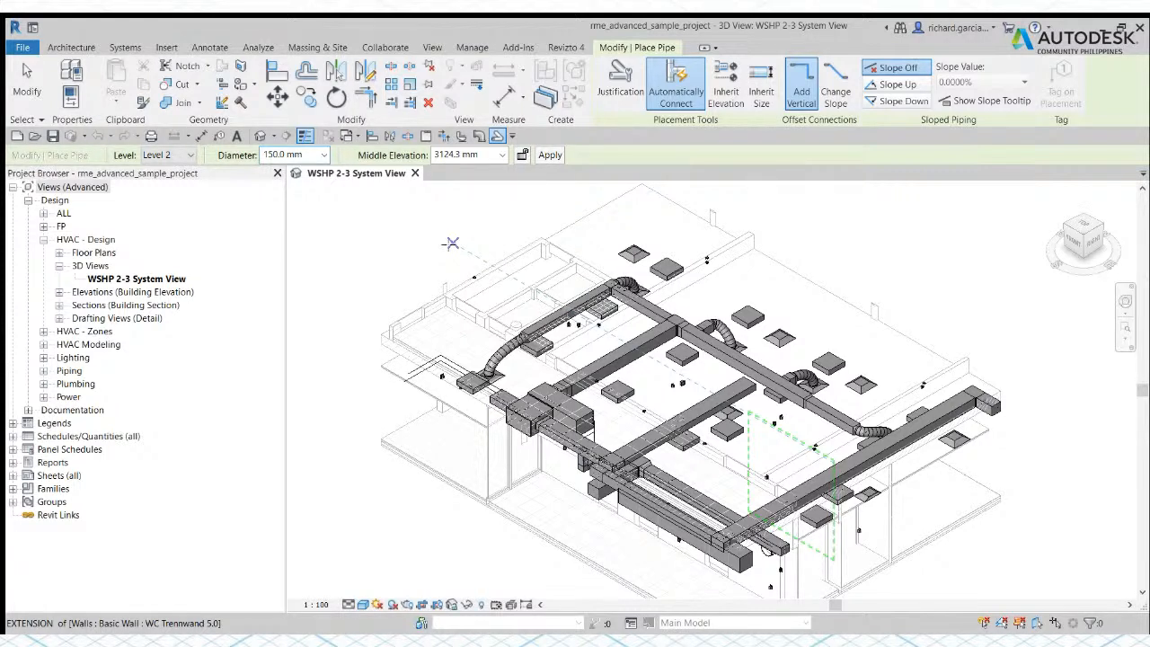
left_click(27, 81)
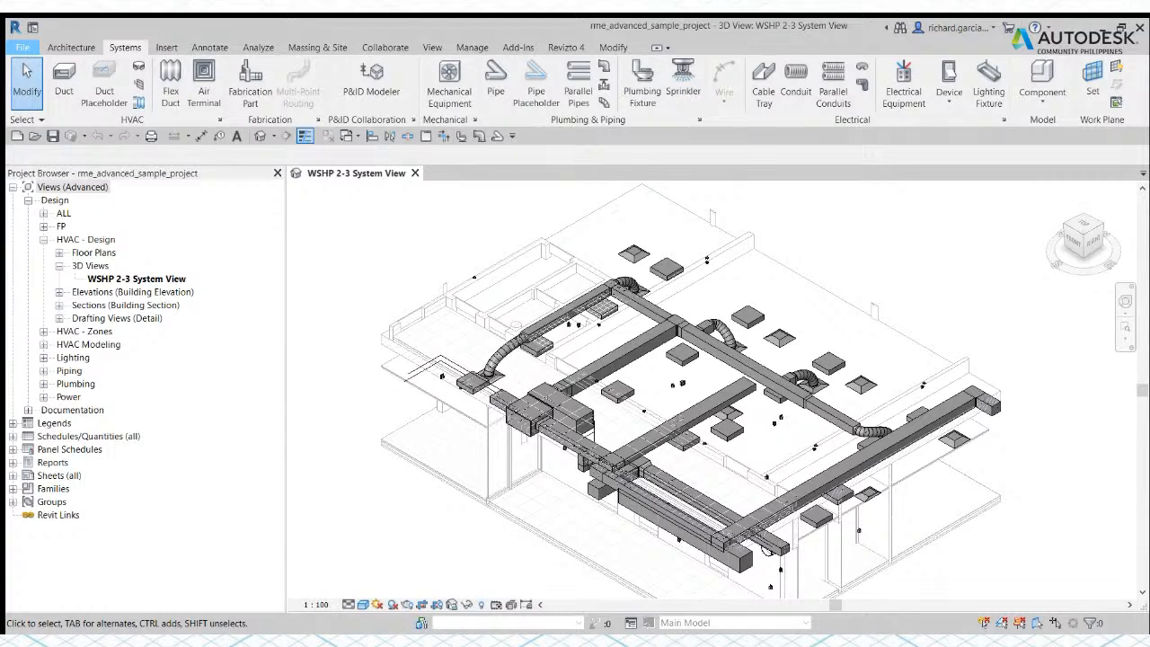
Step: Review the File commands and the Architecture, Systems and Annotate tool sets, including the Plumbing & Piping settings access and the expanded Tag group
left_click(238, 426)
left_click(22, 46)
left_click(76, 48)
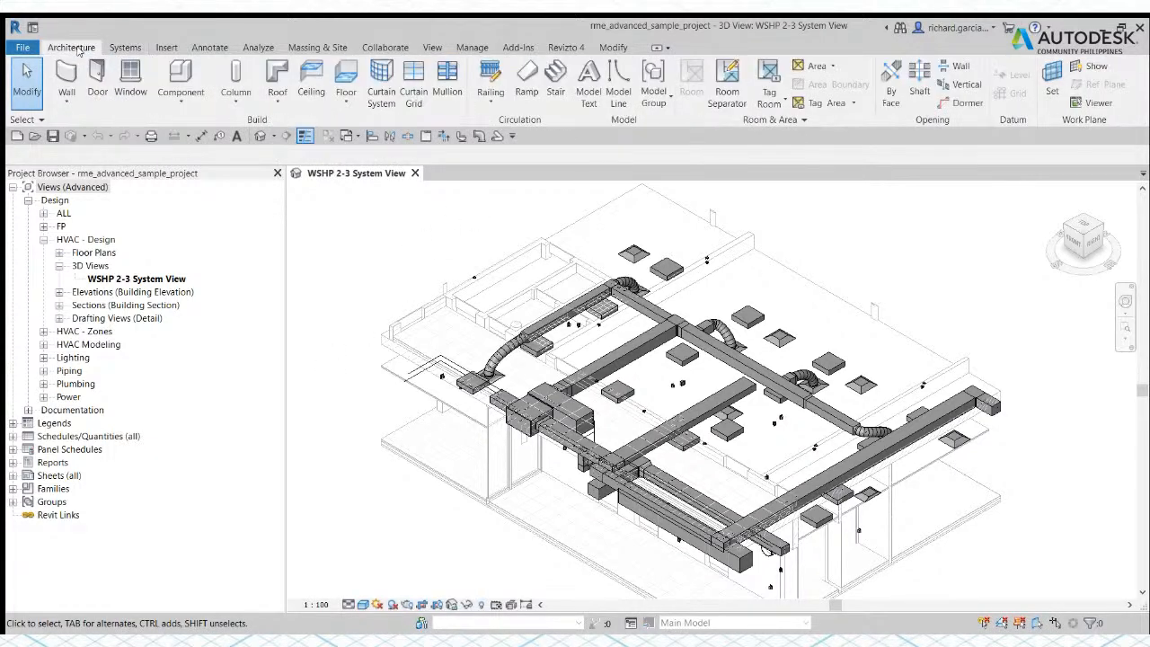
left_click(130, 48)
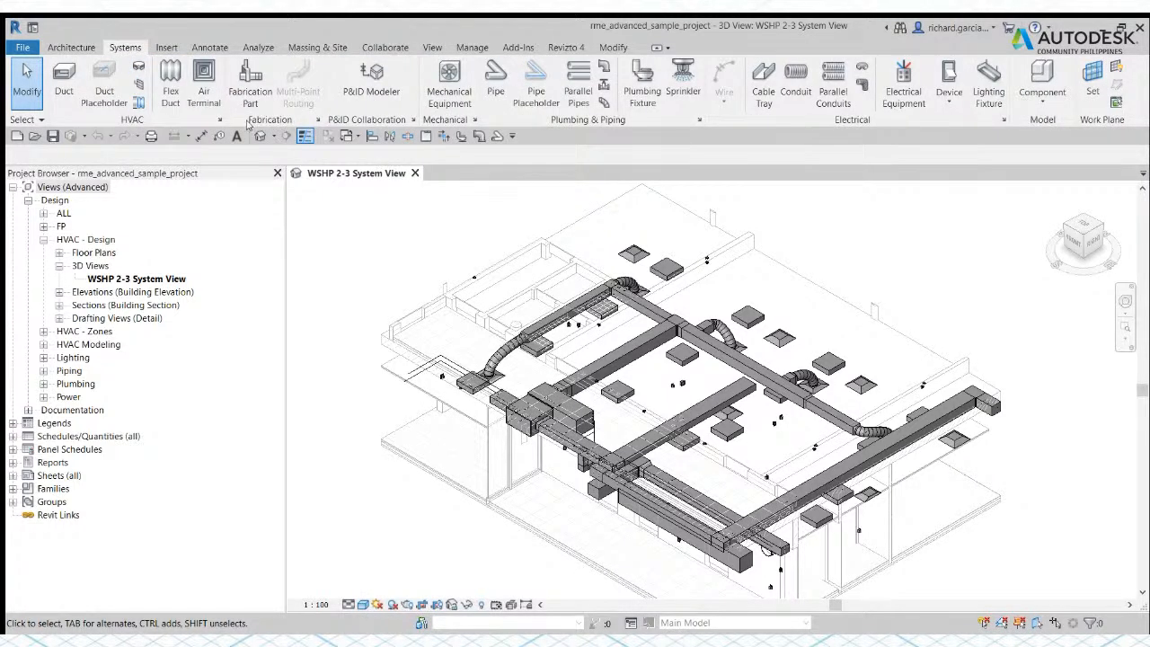
left_click(902, 86)
left_click(698, 121)
left_click(198, 50)
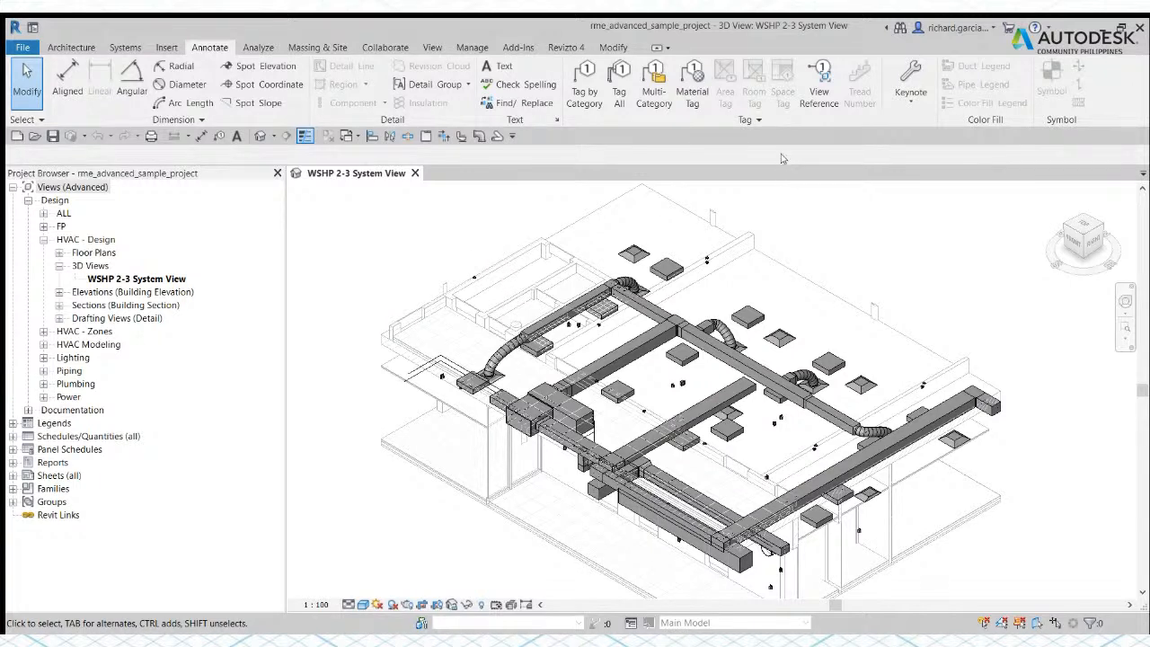
left_click(760, 124)
Step: Move the Quick Access Toolbar above the ribbon and return it below the ribbon
left_click(563, 475)
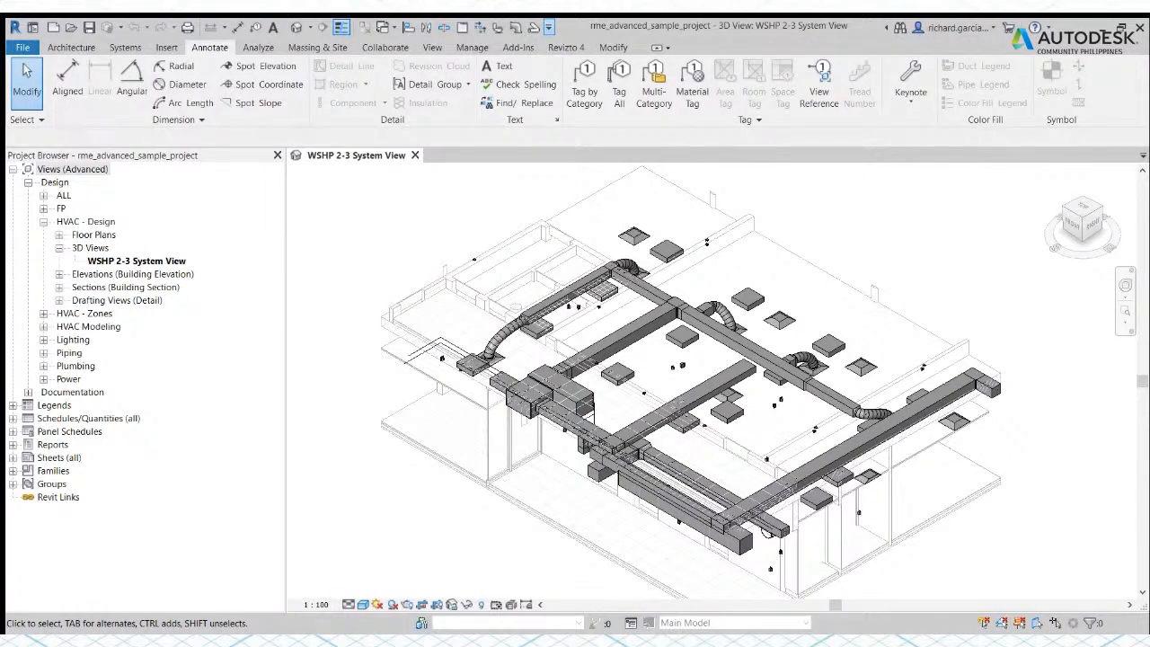
left_click(596, 363)
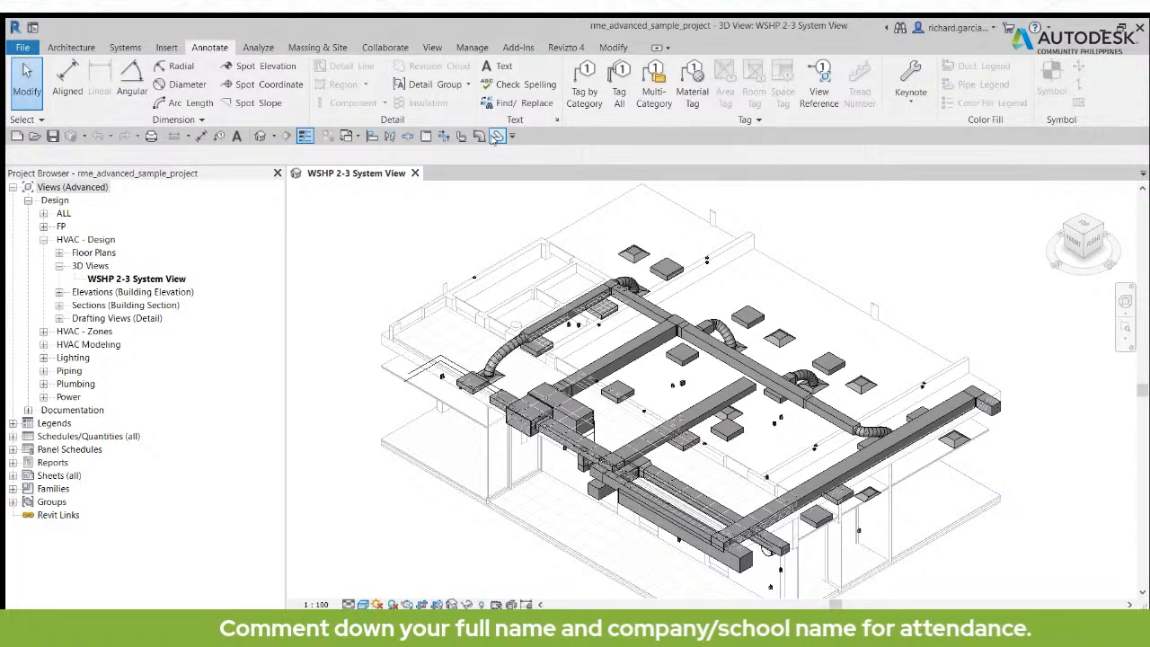
Step: Add a Systems tool to the Quick Access Toolbar and compare the Systems and Annotate tool sets
left_click(127, 47)
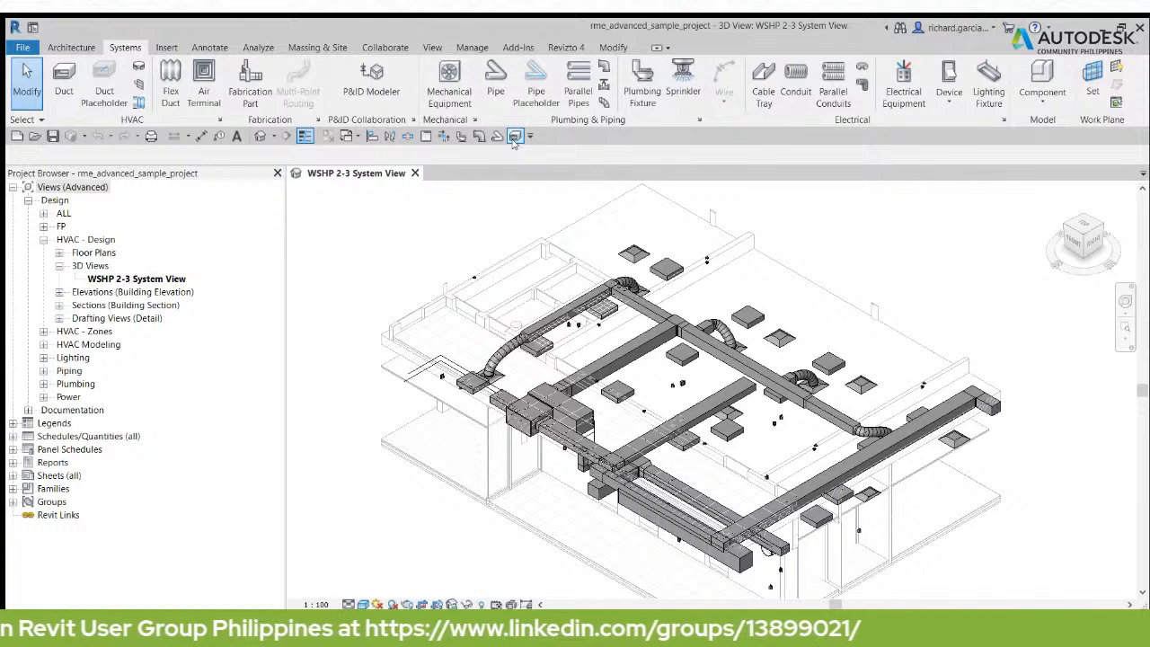
left_click(210, 48)
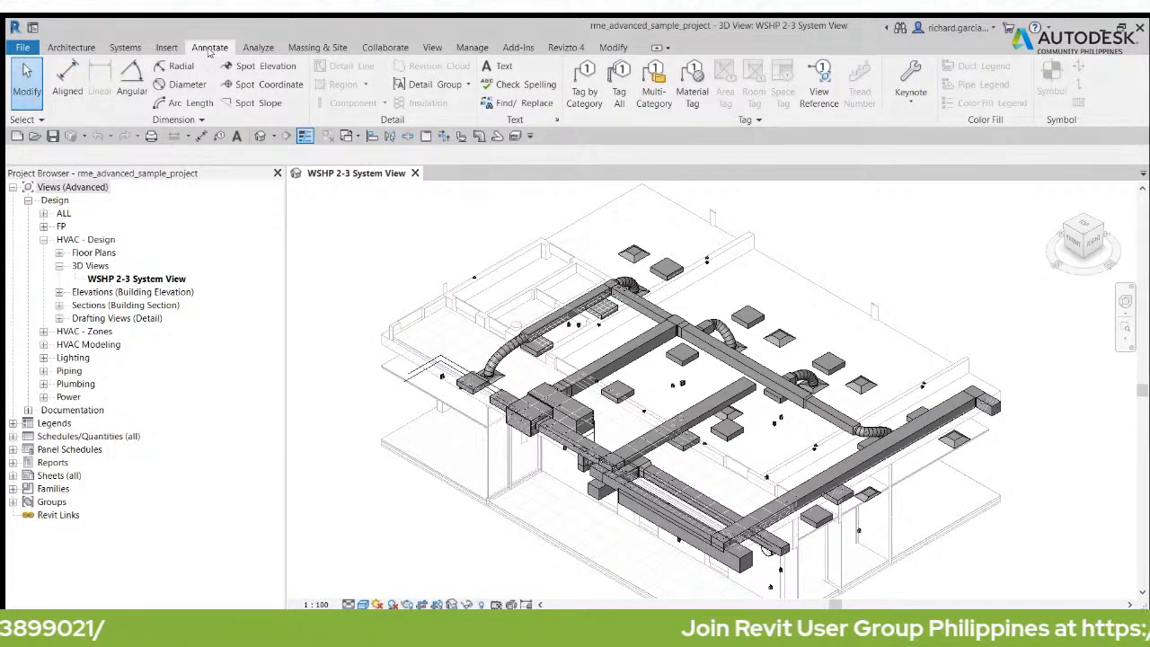
left_click(124, 50)
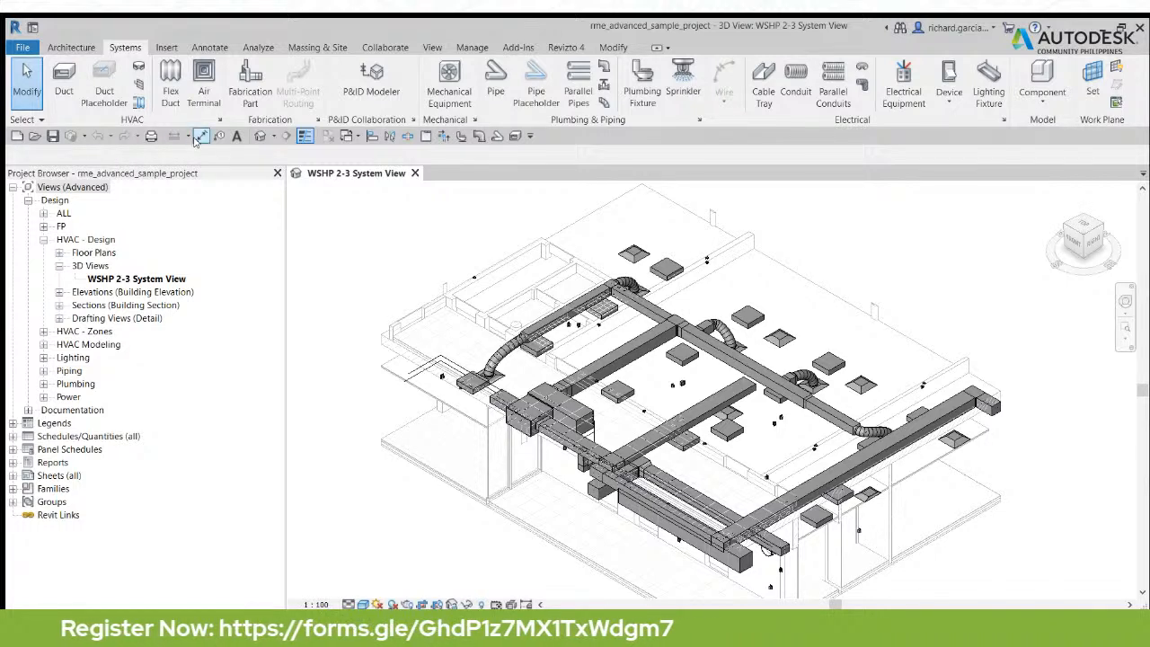
Step: Start the Pipe tool twice to examine how its contextual placement options replace the Systems tools, exiting each time
left_click(496, 81)
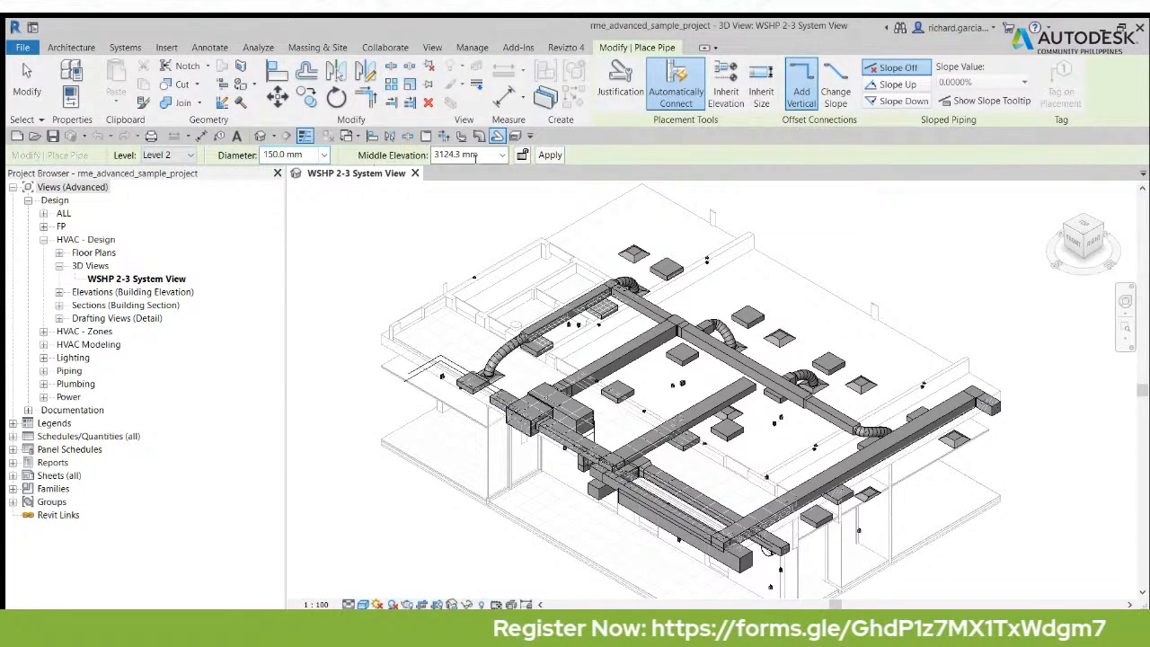
left_click(27, 79)
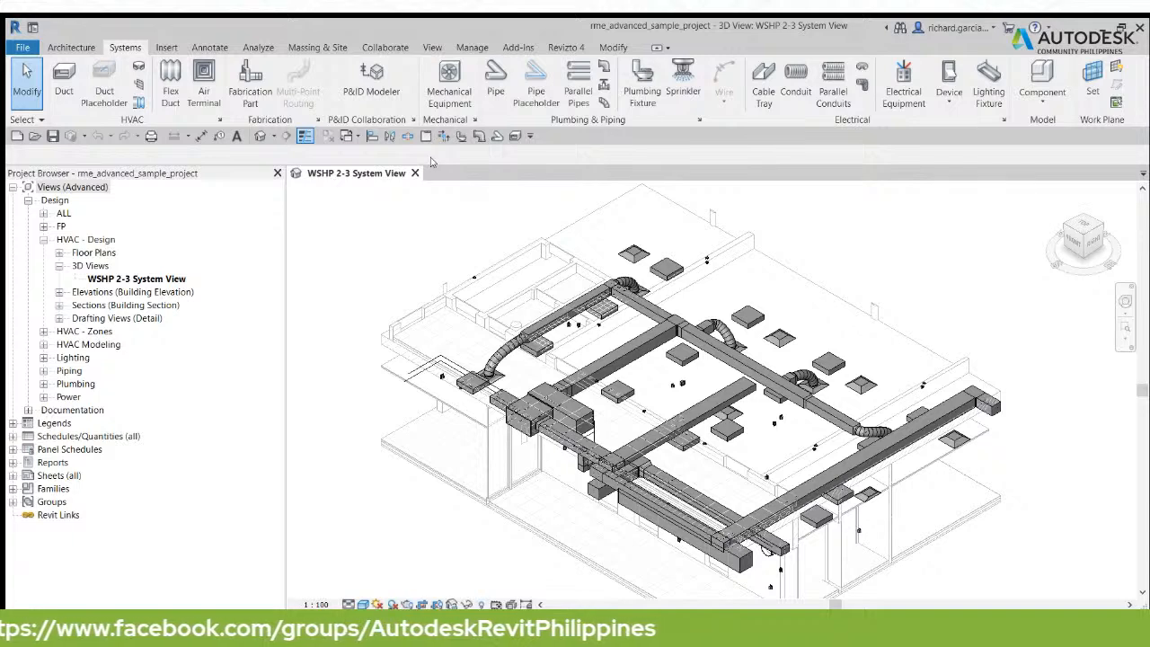
left_click(493, 81)
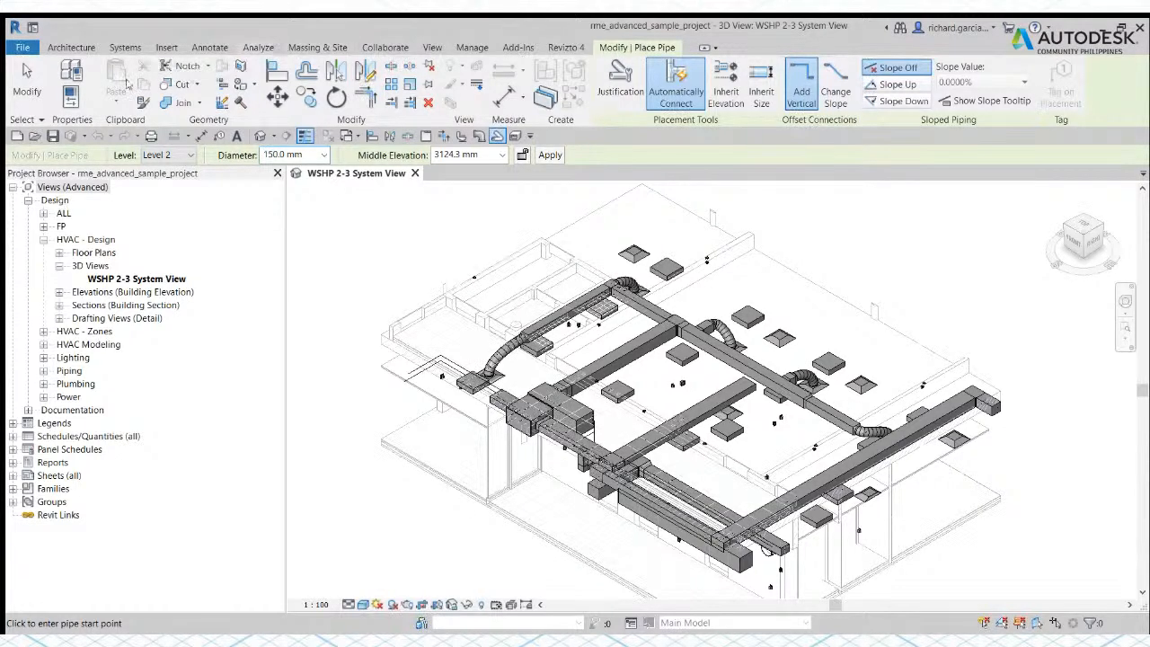
left_click(27, 80)
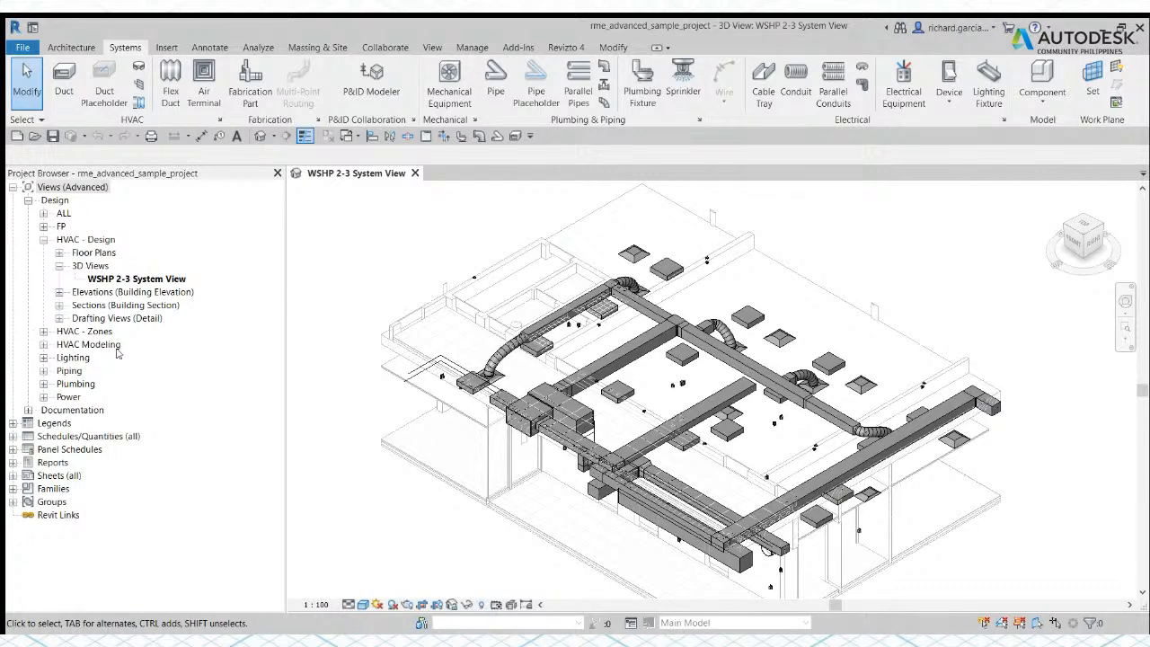
Step: Hide and restore the Project Browser, and open and close its search
left_click(277, 174)
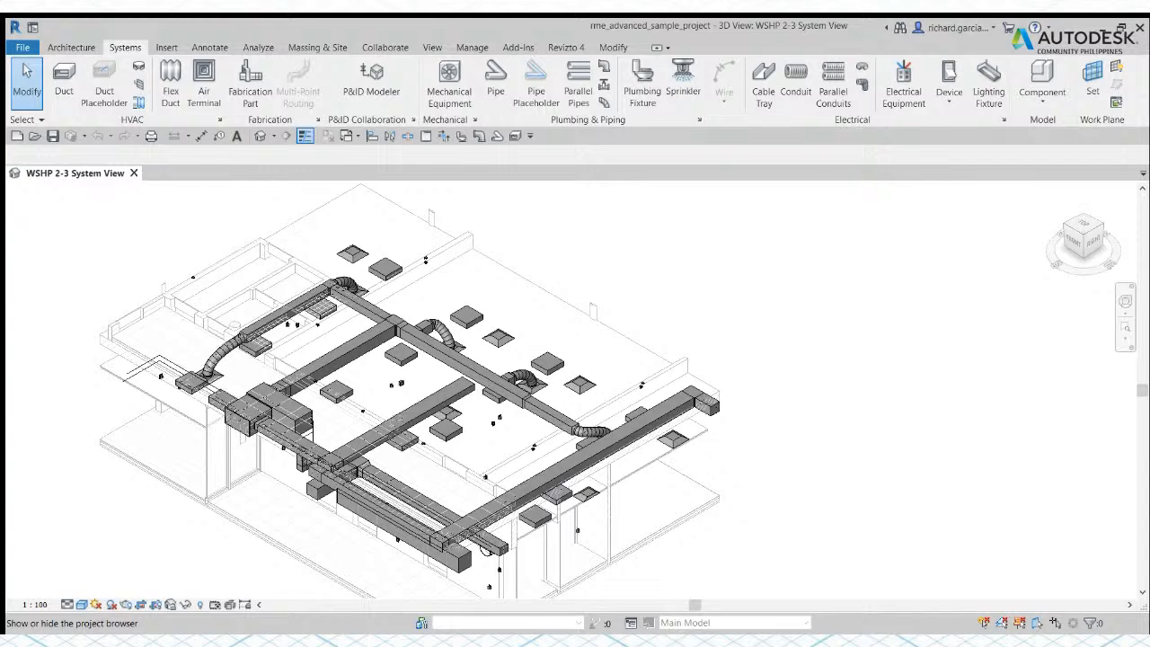
left_click(456, 240)
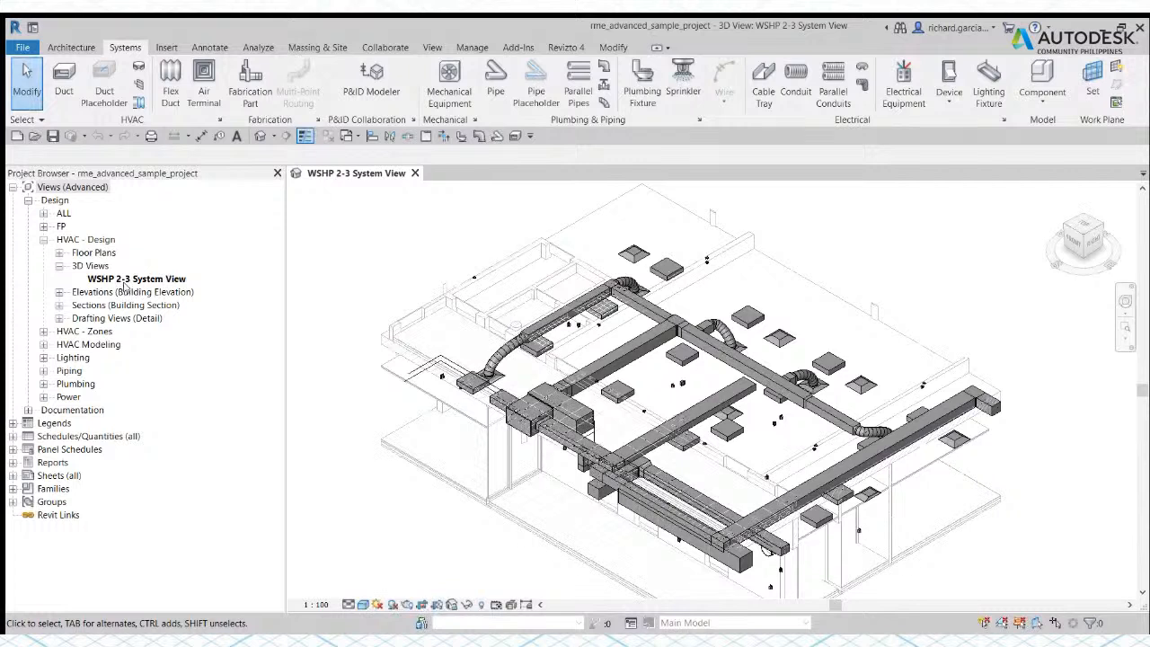
left_click(220, 221)
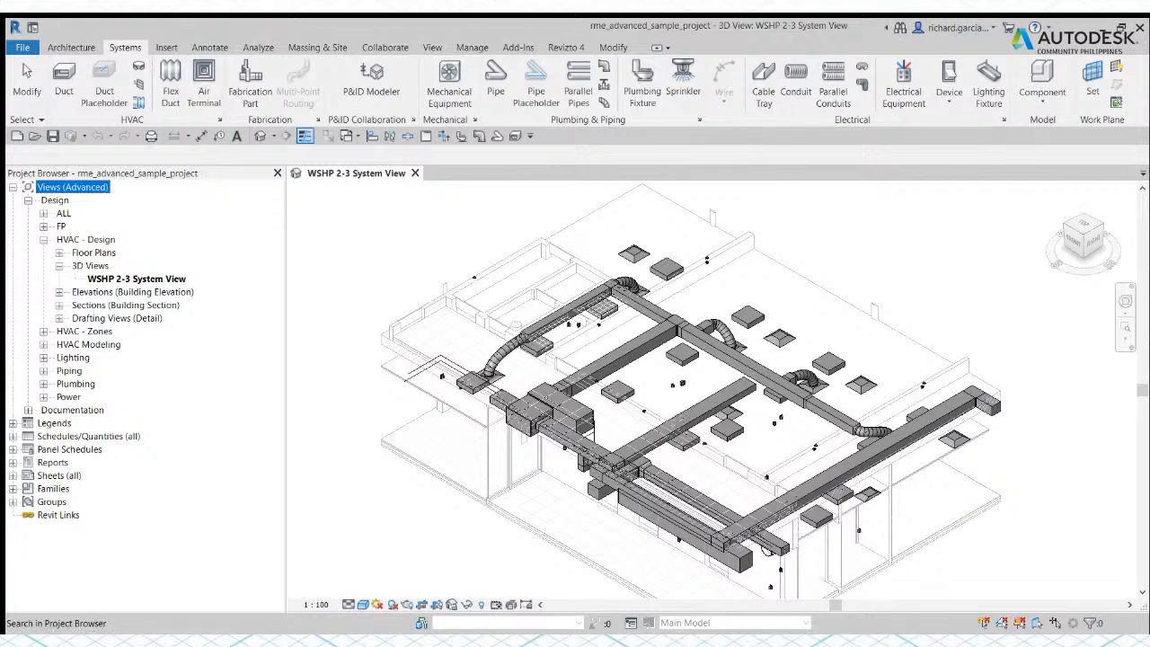
left_click(250, 231)
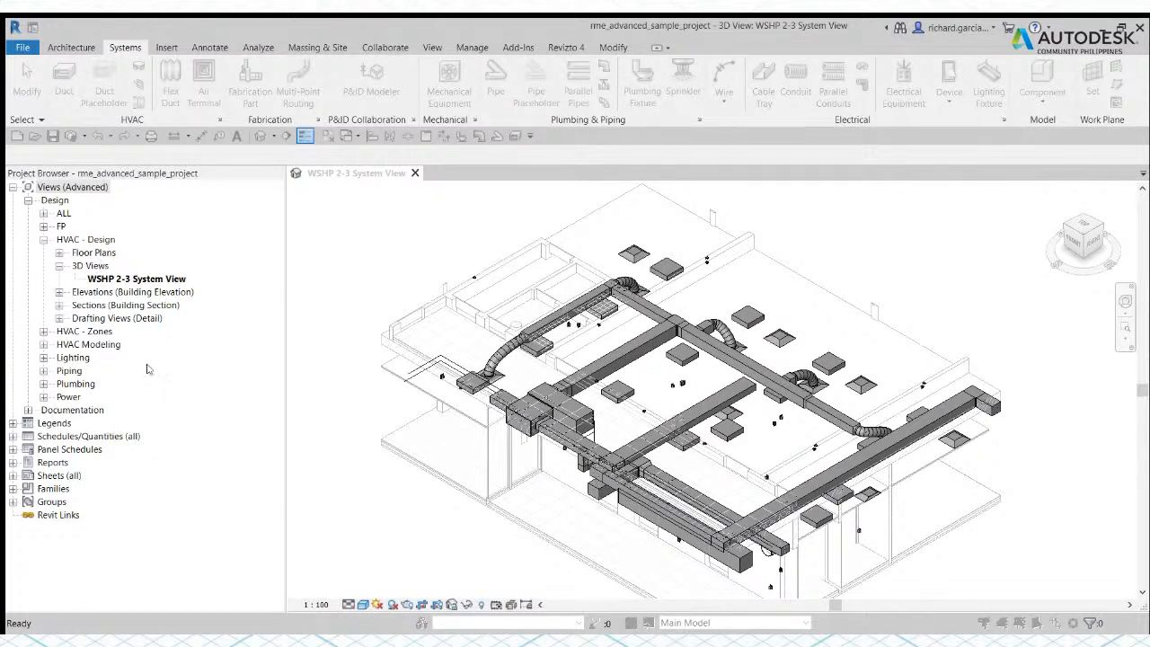
left_click(376, 177)
Step: Expand every branch of the Project Browser and examine the plans, 3D views, elevations and sections listed by discipline
right_click(199, 214)
left_click(234, 237)
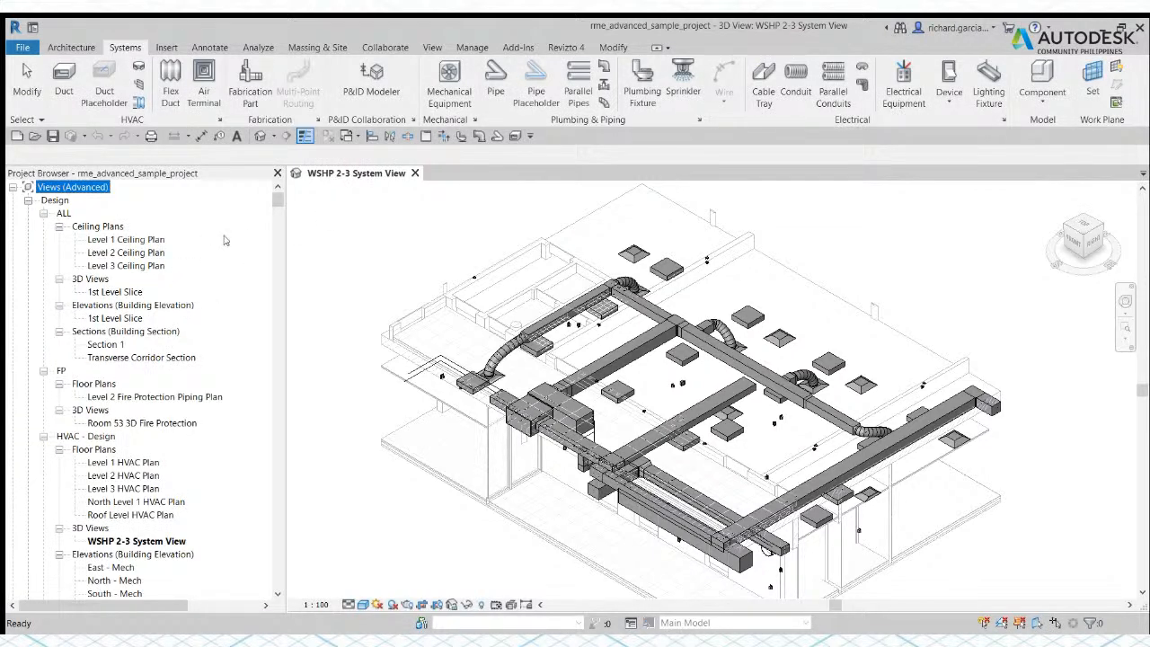
scroll(201, 257, "down", 3)
scroll(198, 259, "down", 10)
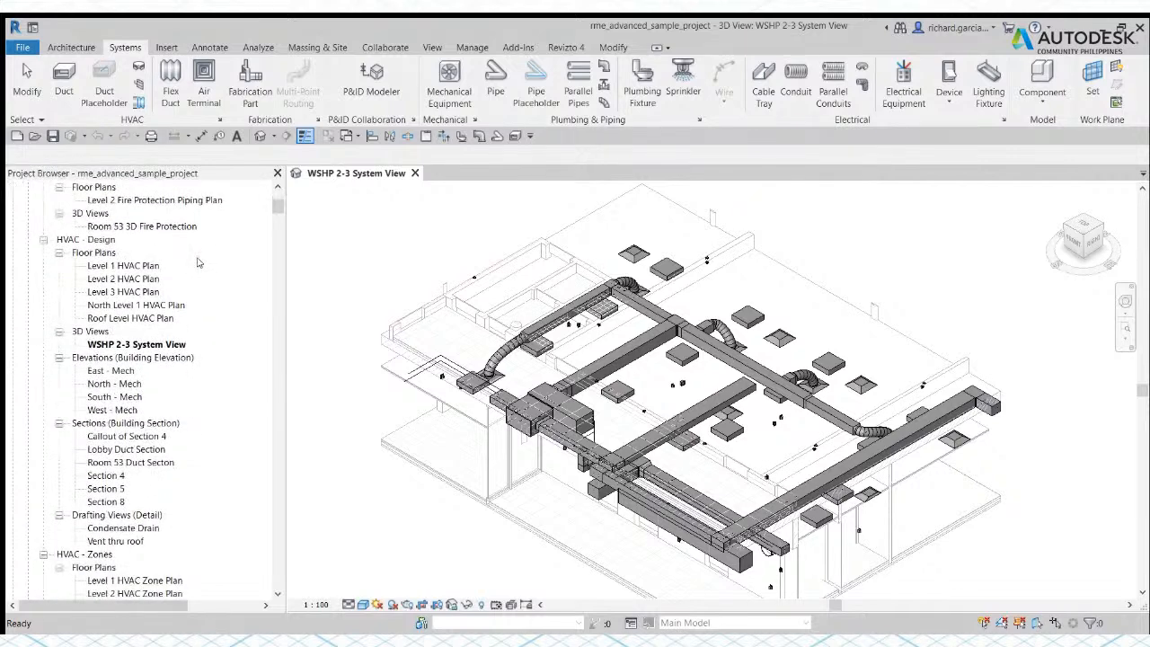
scroll(198, 265, "down", 10)
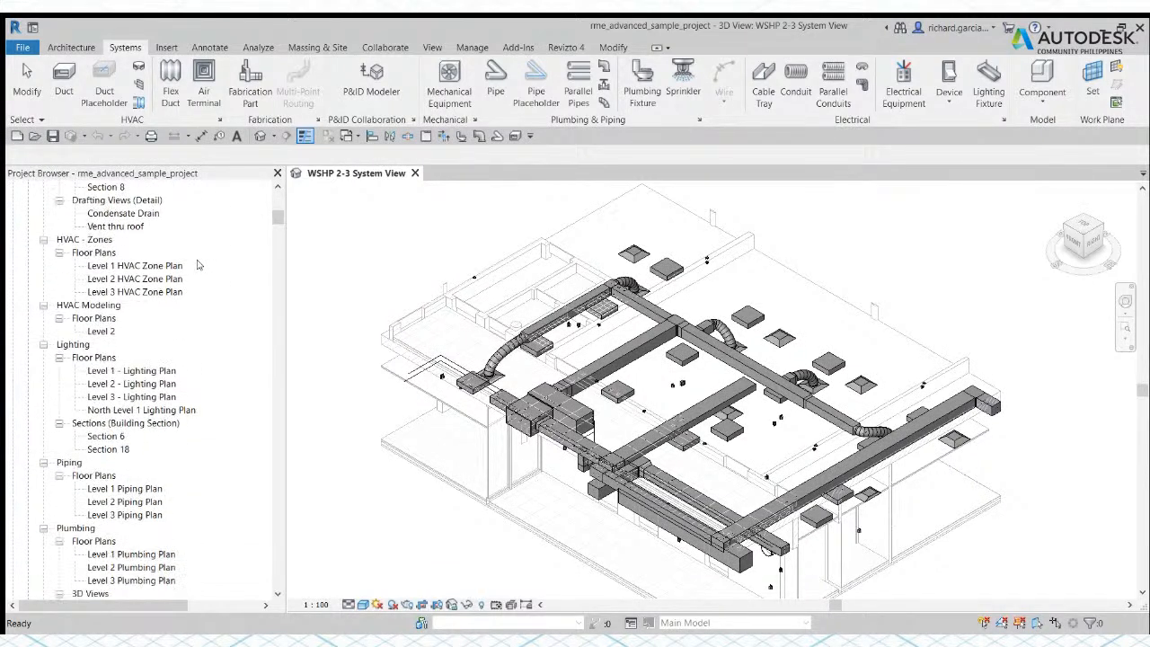
scroll(198, 267, "down", 1)
scroll(199, 267, "up", 10)
scroll(199, 266, "up", 5)
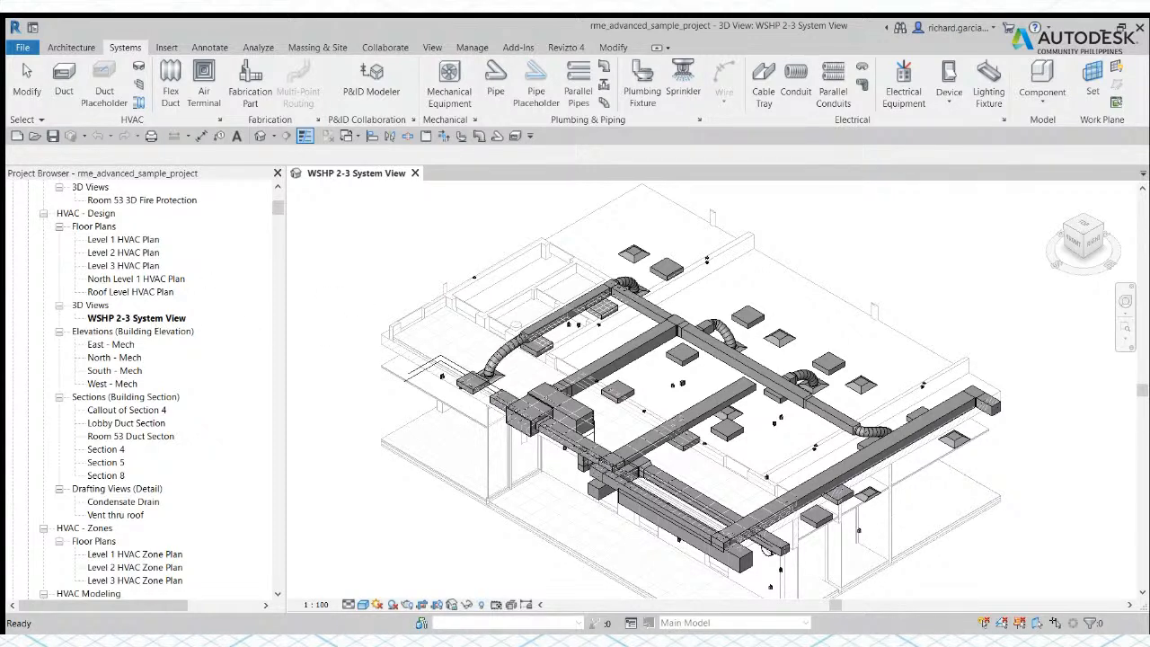
Step: Collapse every branch of the Project Browser to its top-level categories and return to the 3D view
left_click(252, 272)
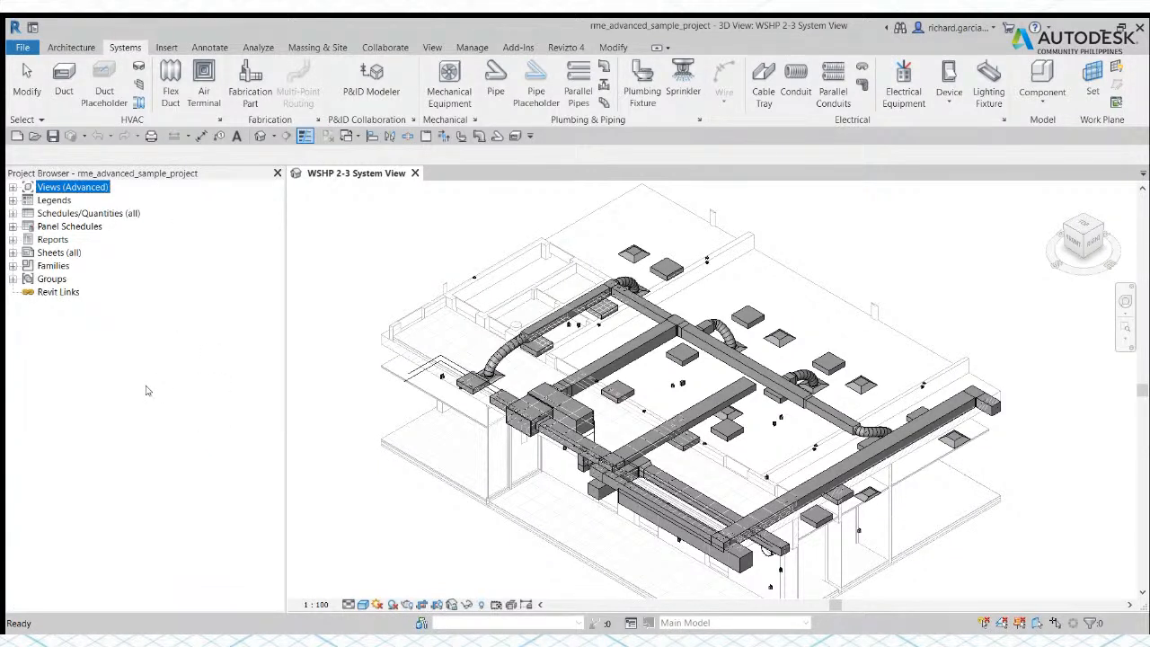
left_click(334, 234)
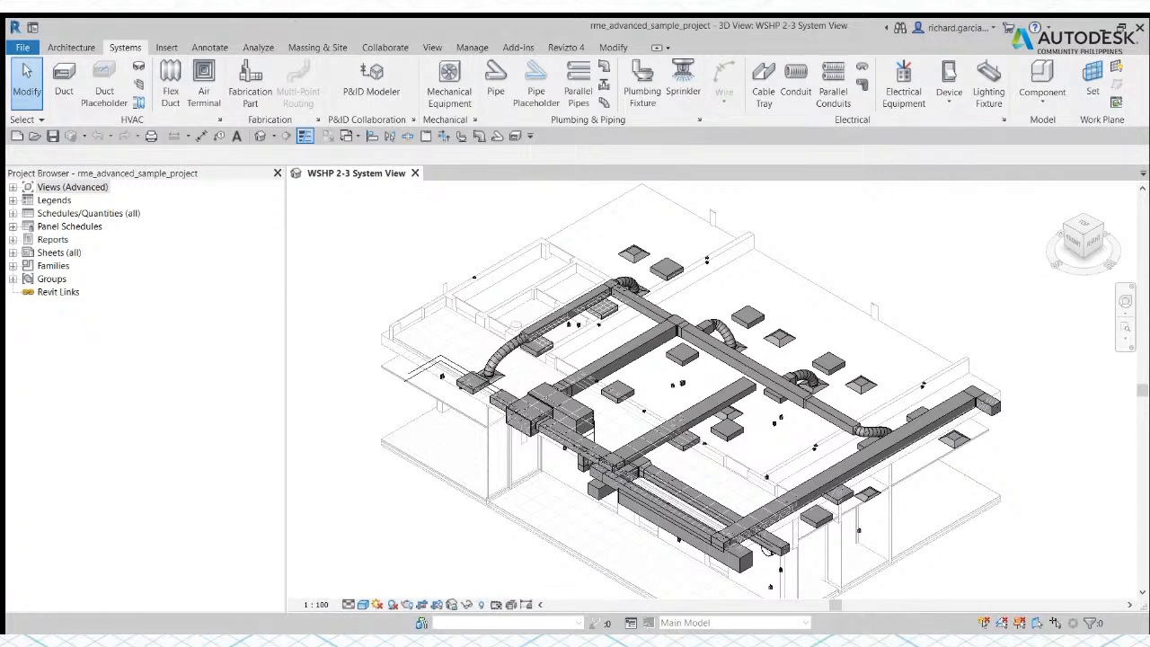
Step: Show the Properties palette separately from the Project Browser, docked on the opposite side of the drawing area
key("p")
key("p")
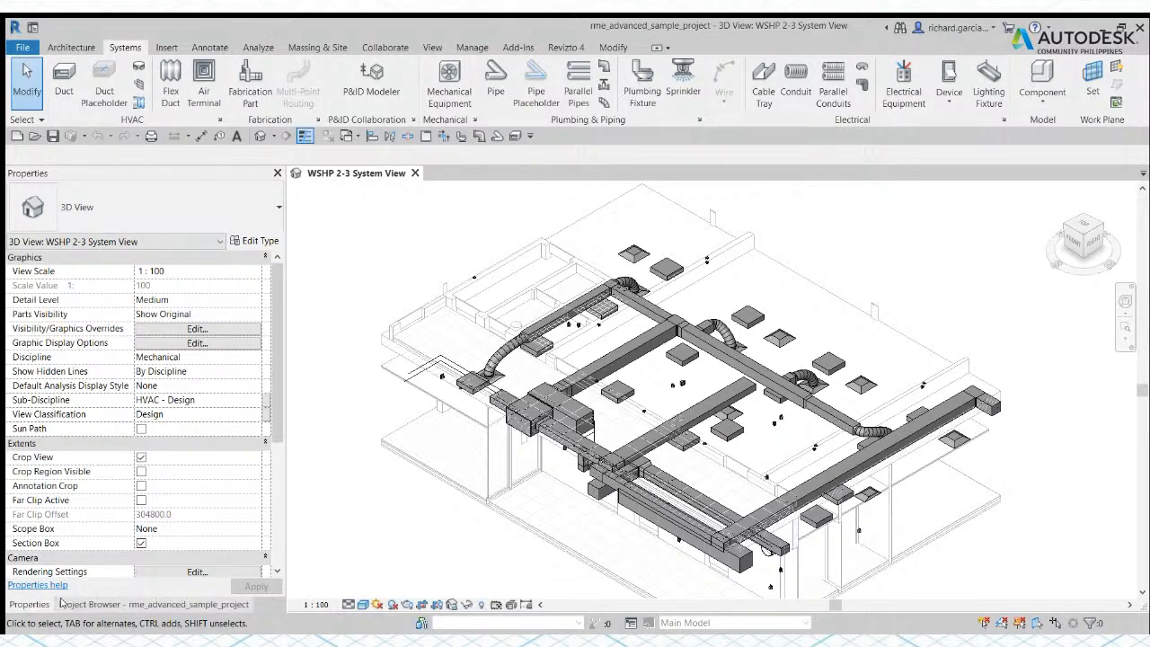
left_click(153, 603)
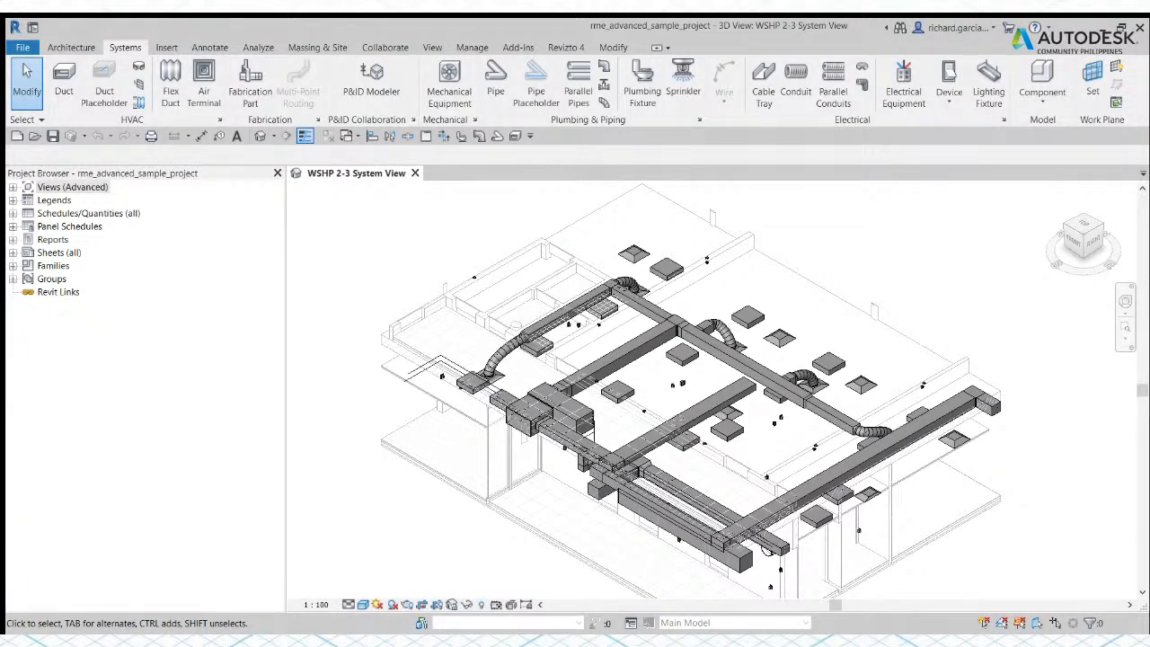
key("ctrl+1")
middle_click_drag(683, 391, 622, 389)
scroll(657, 306, "down", 4)
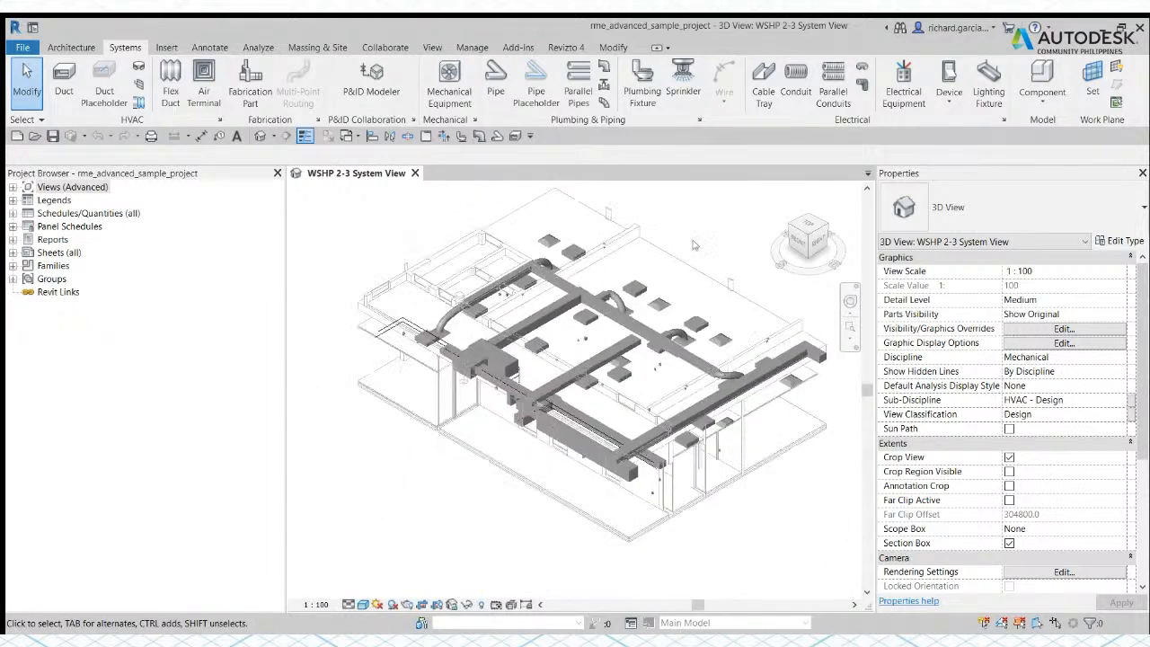
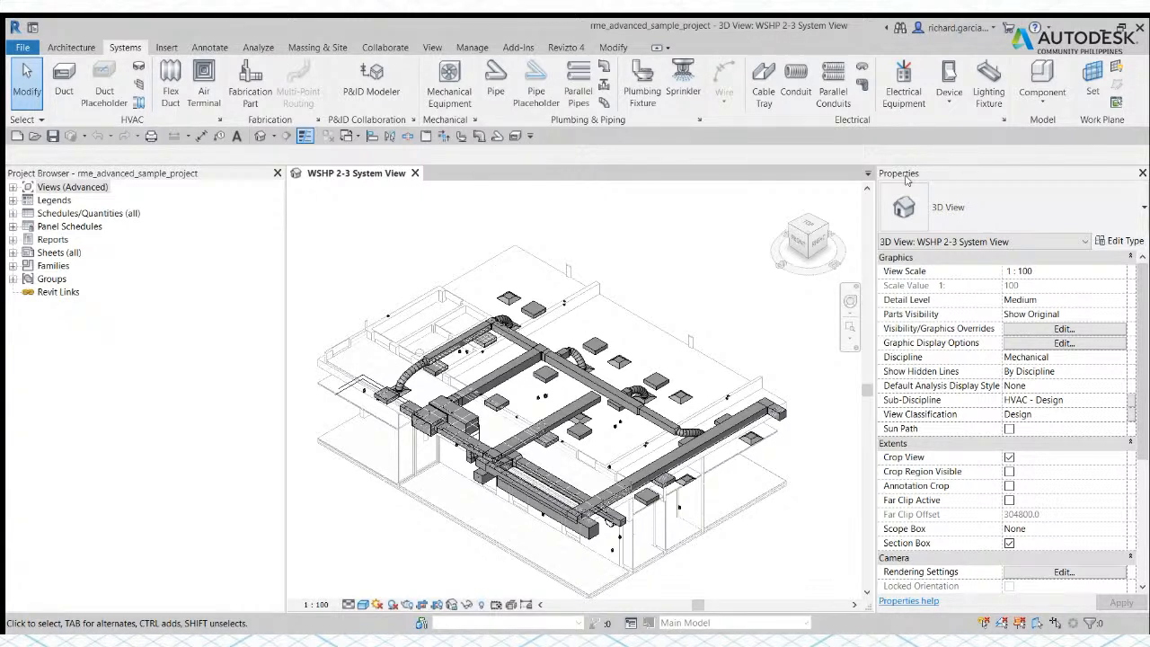
Step: Select the return diffuser in the 3D view to examine its instance properties, and clear the selection
middle_click_drag(708, 279, 698, 257)
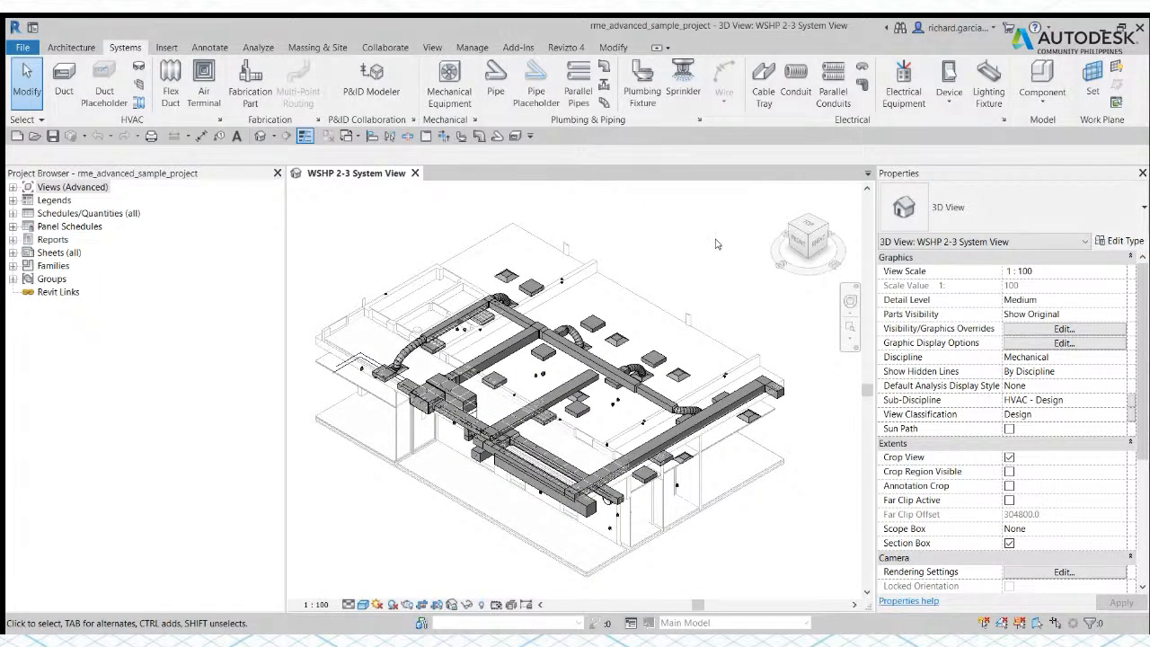
scroll(634, 344, "up", 5)
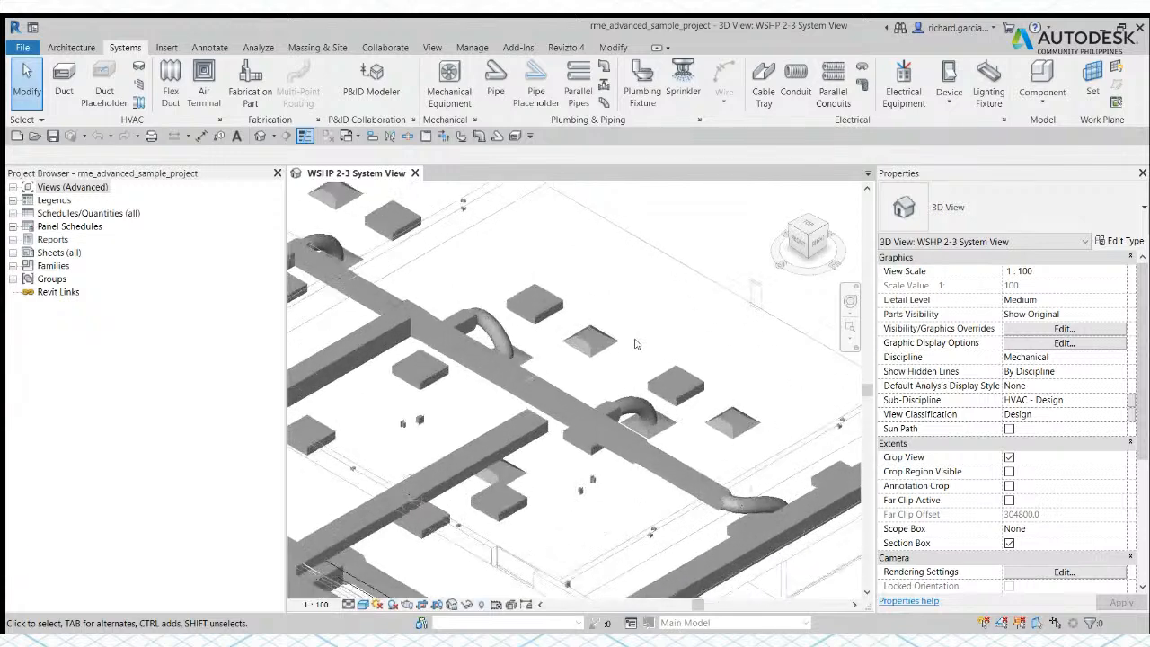
scroll(635, 344, "up", 1)
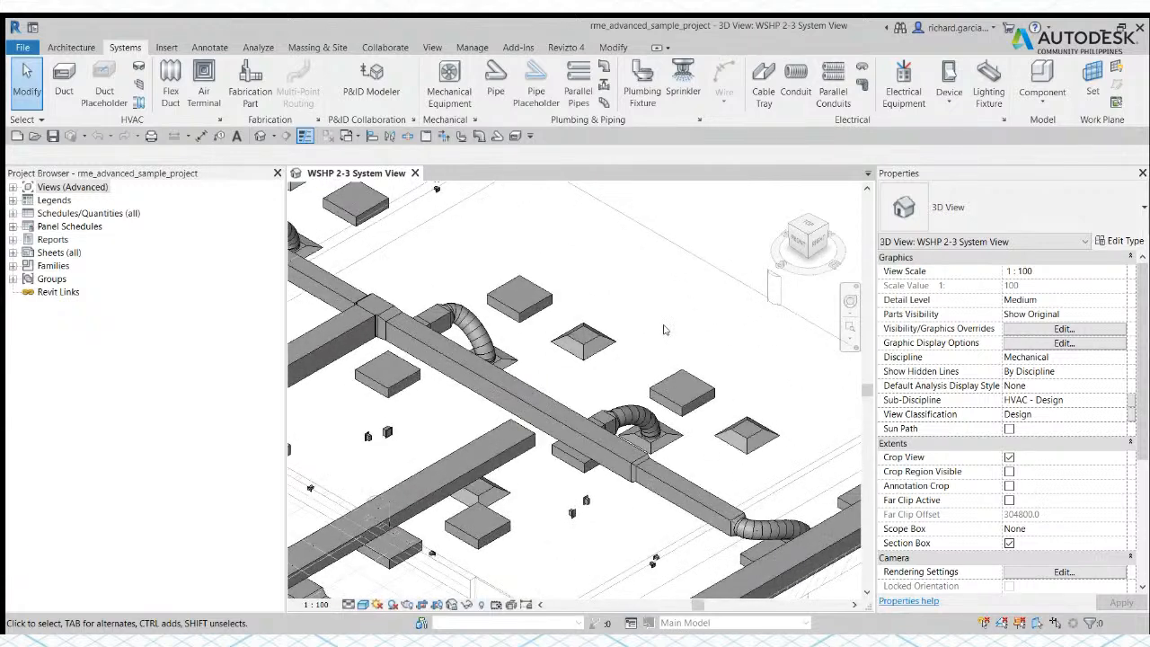
left_click(592, 343)
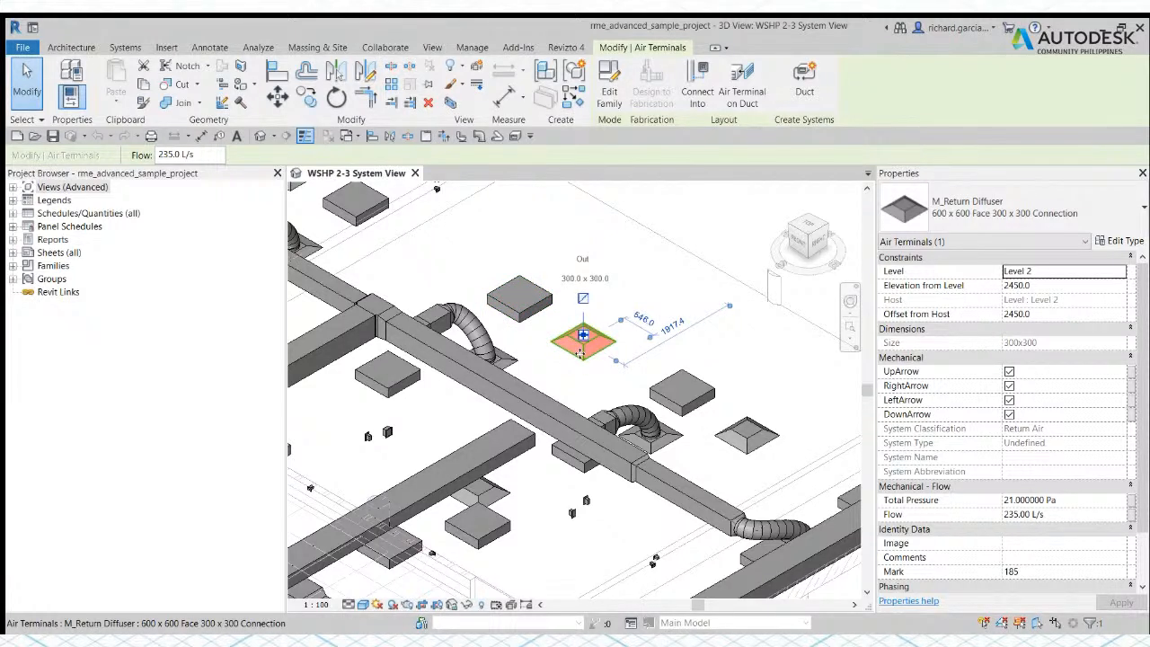
left_click(27, 79)
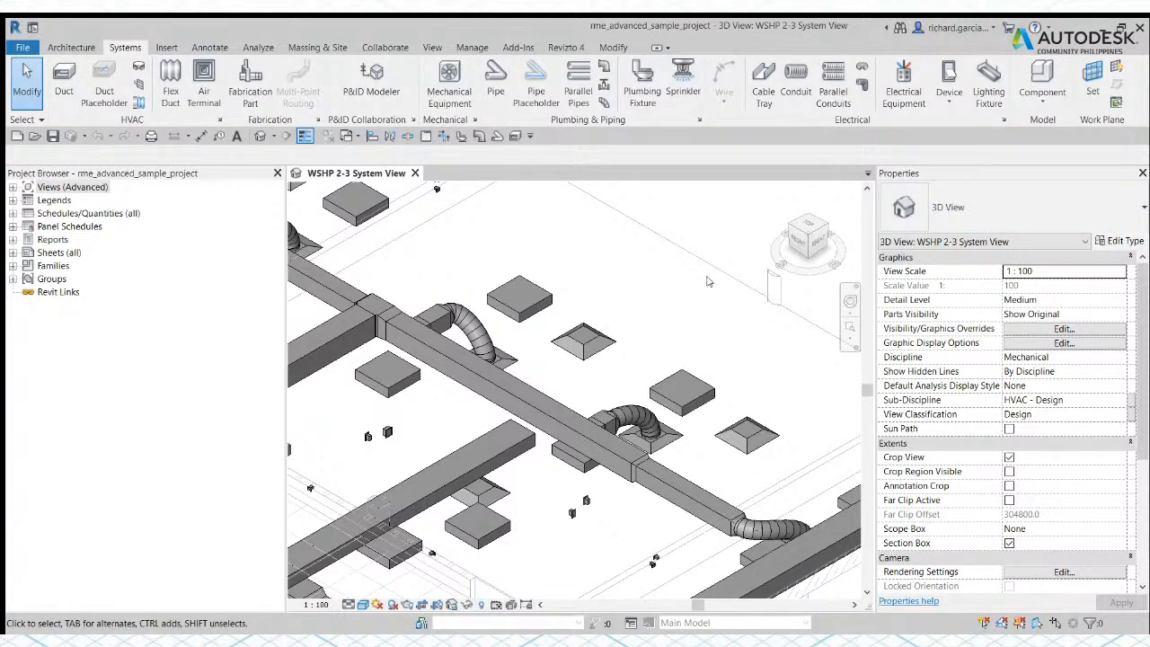
Step: View the return diffuser's type properties, and select it together with the adjacent recessed lighting fixture to compare their common properties
left_click(609, 334)
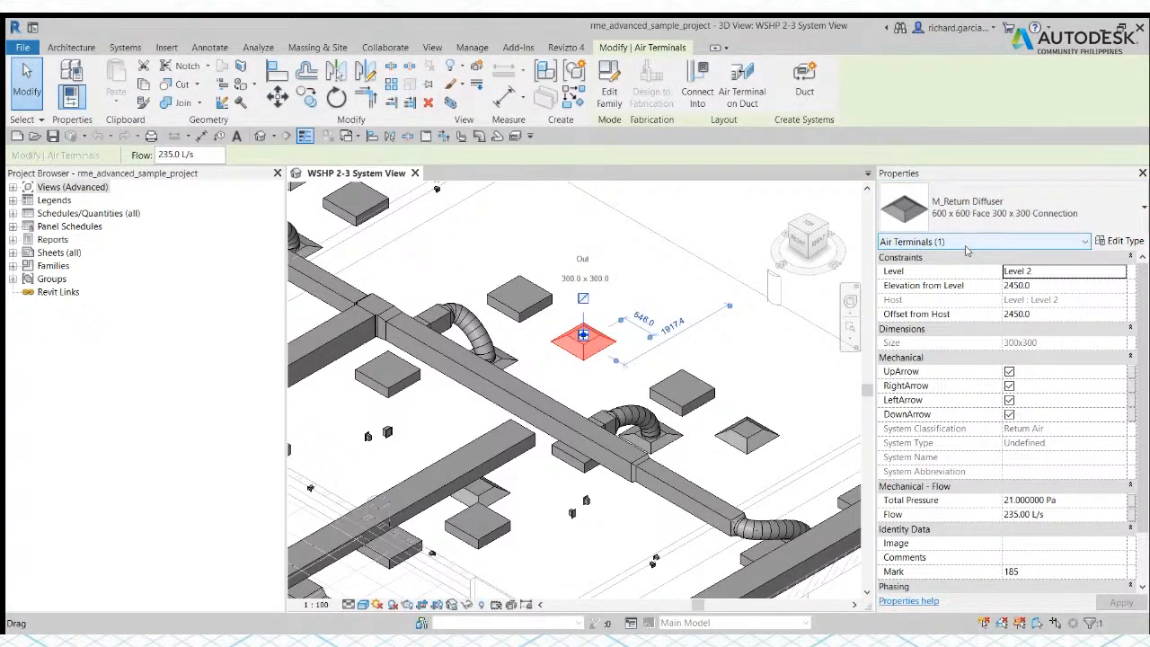
left_click(1116, 242)
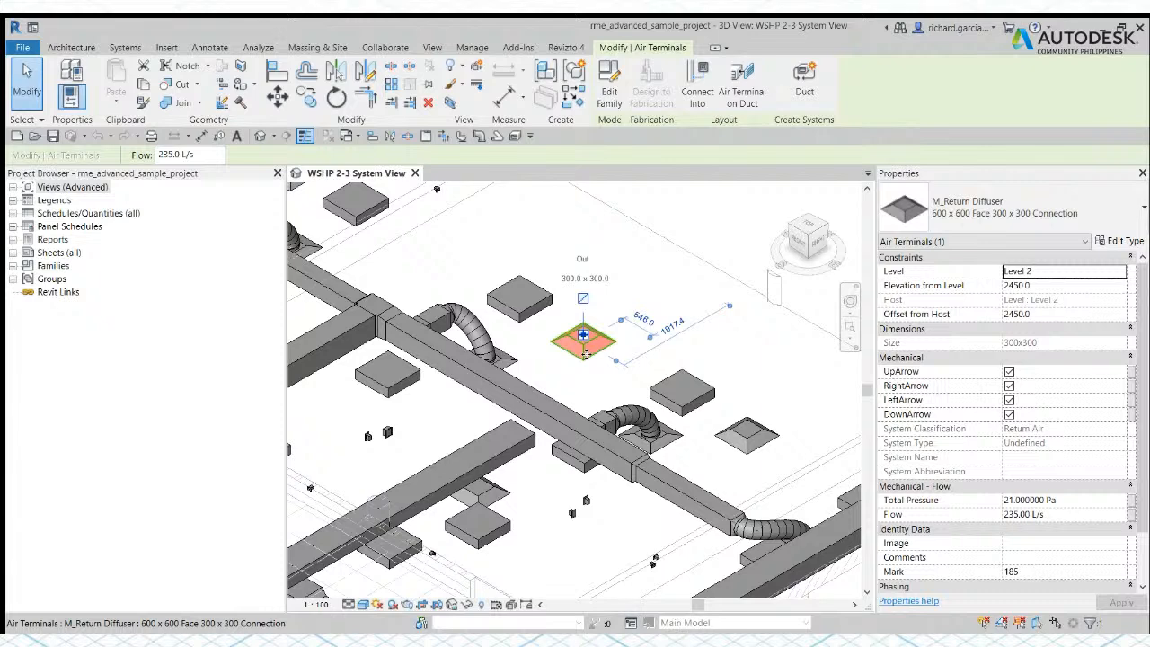
left_click_drag(451, 238, 645, 361)
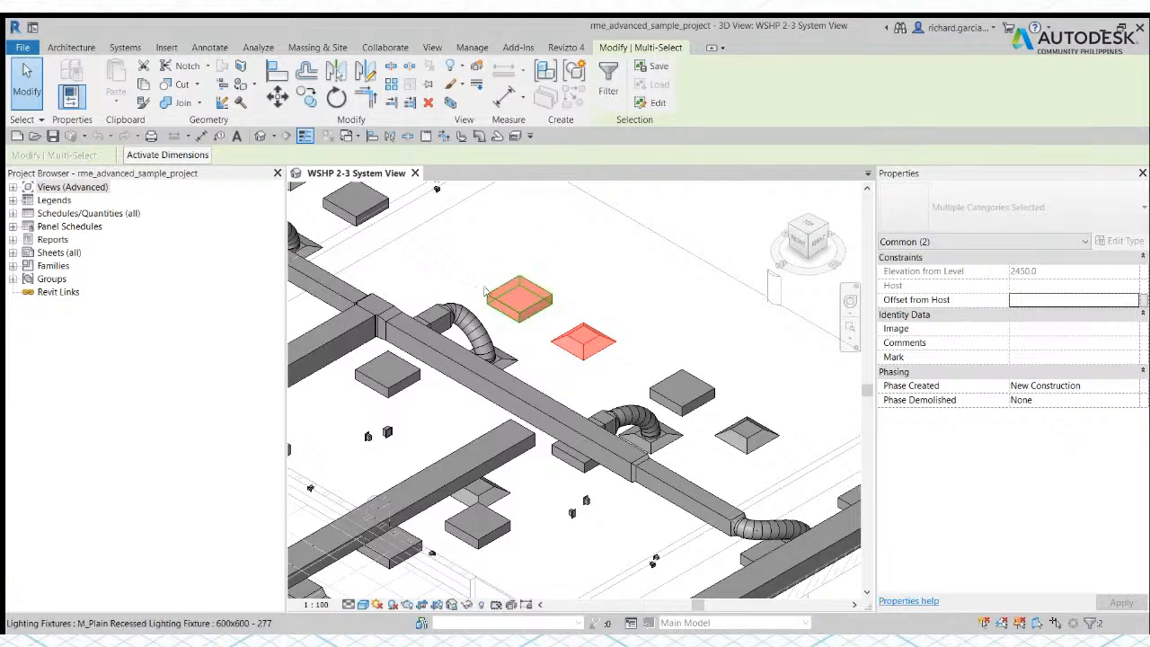
left_click(602, 266)
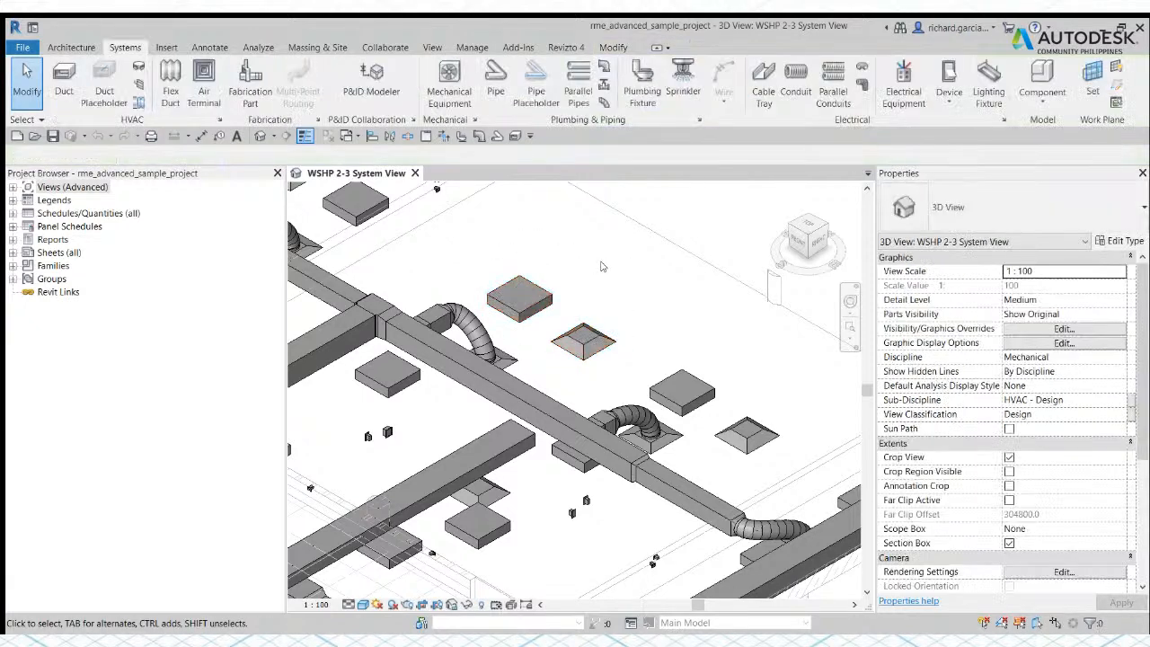
Step: Reselect only the return diffuser, review its type properties again, and clear the selection
left_click(592, 337)
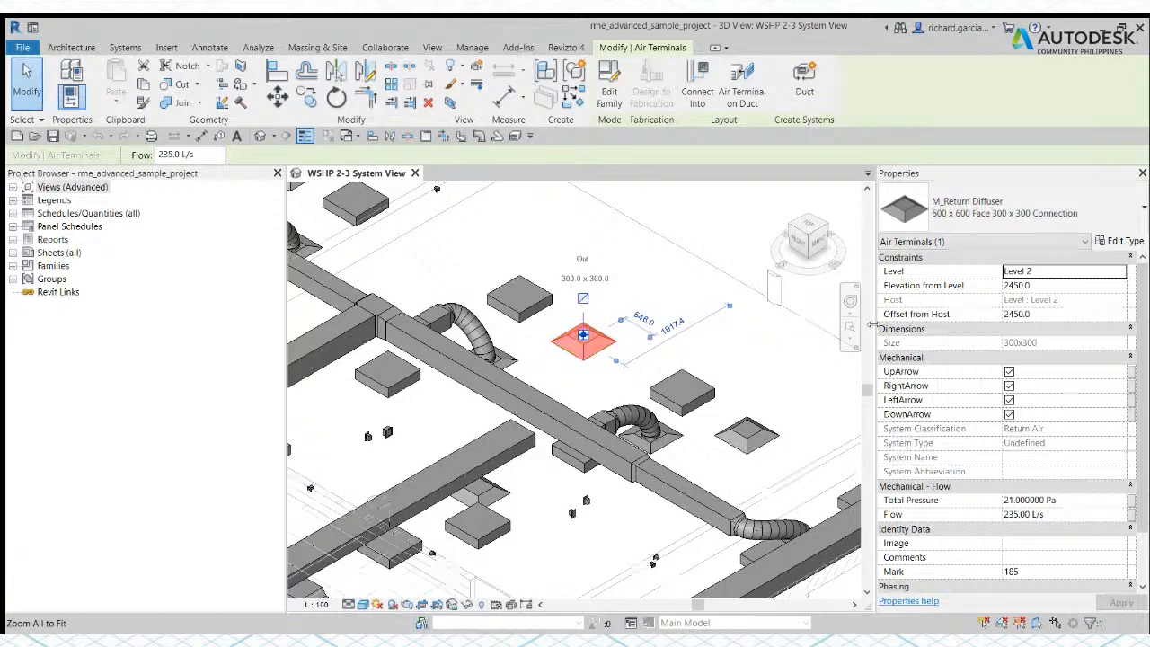
left_click(1124, 241)
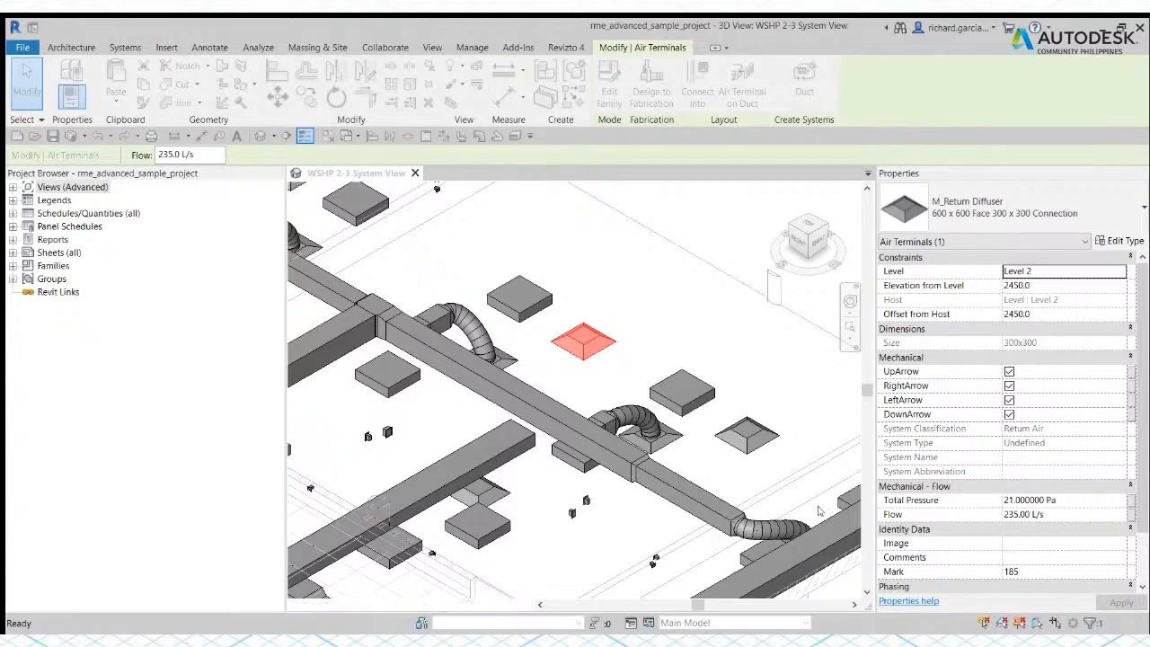
left_click(582, 335)
left_click(1118, 241)
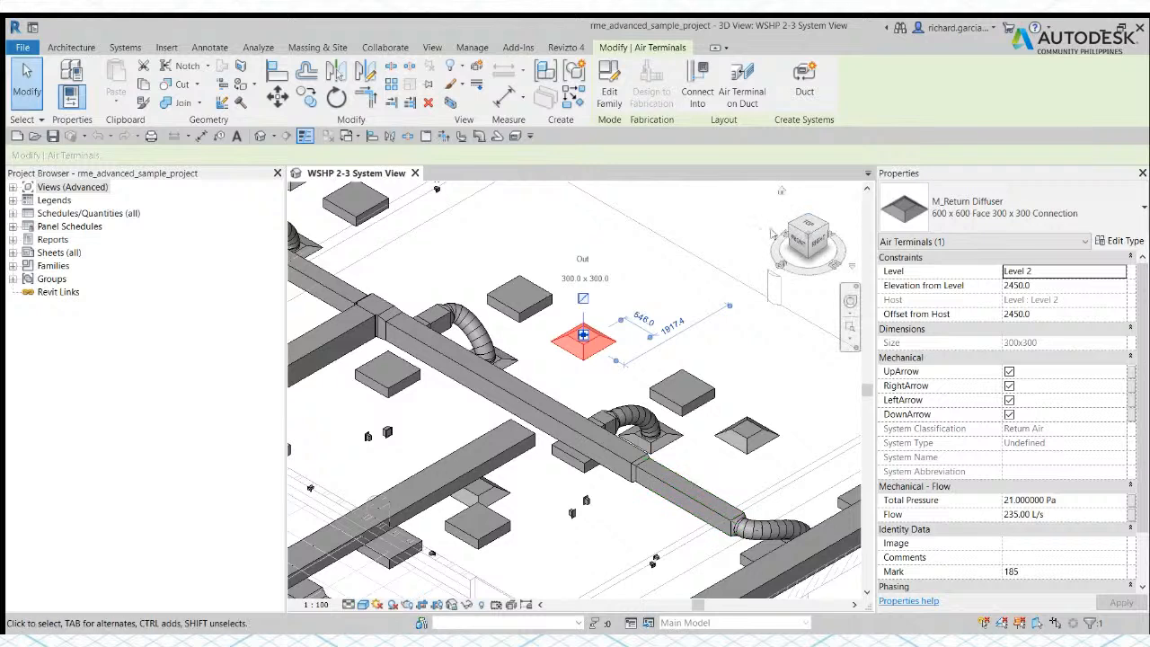
left_click(690, 208)
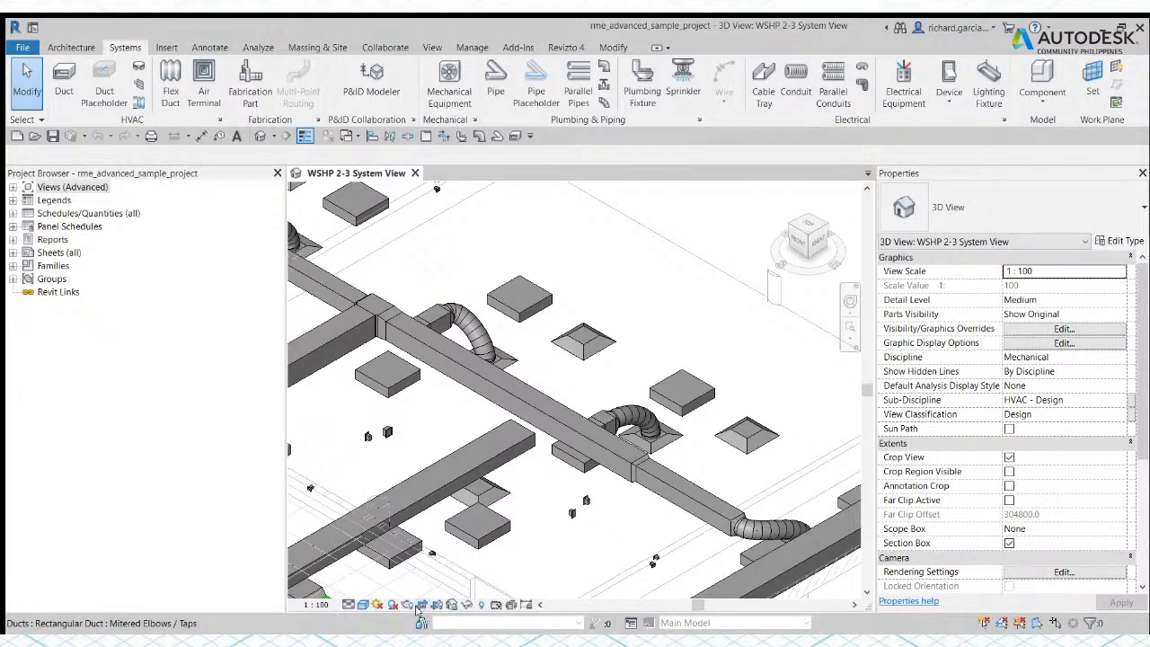
Step: Expand the Design views in the Project Browser down to the Piping floor plans
scroll(538, 404, "down", 3)
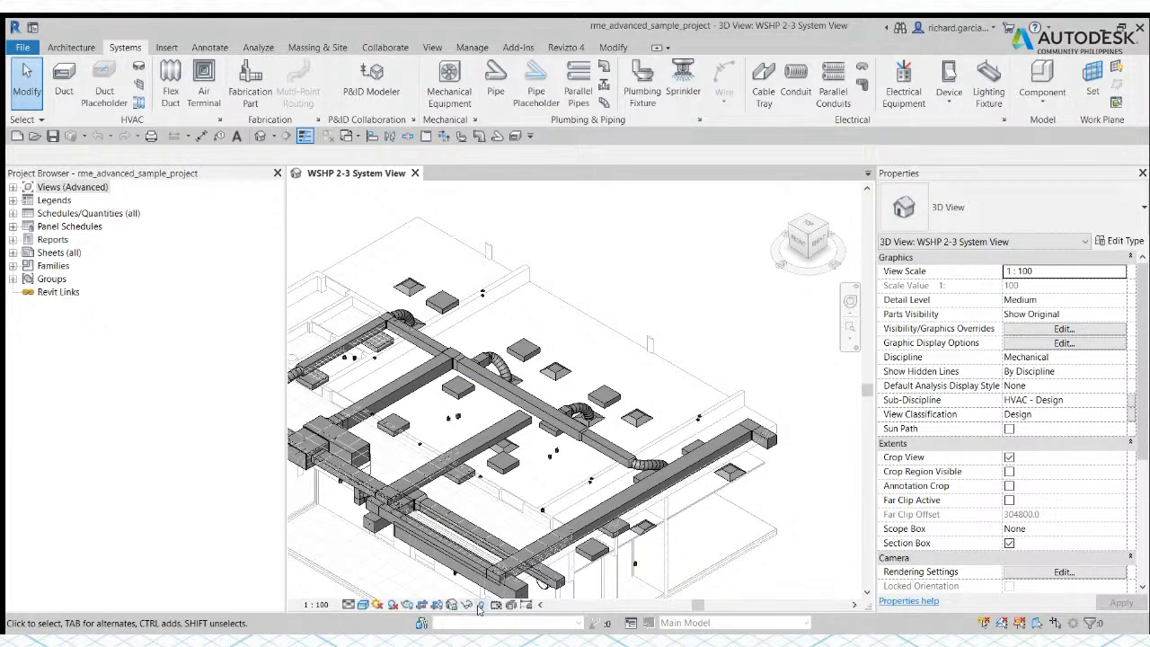
middle_click_drag(542, 488, 653, 472)
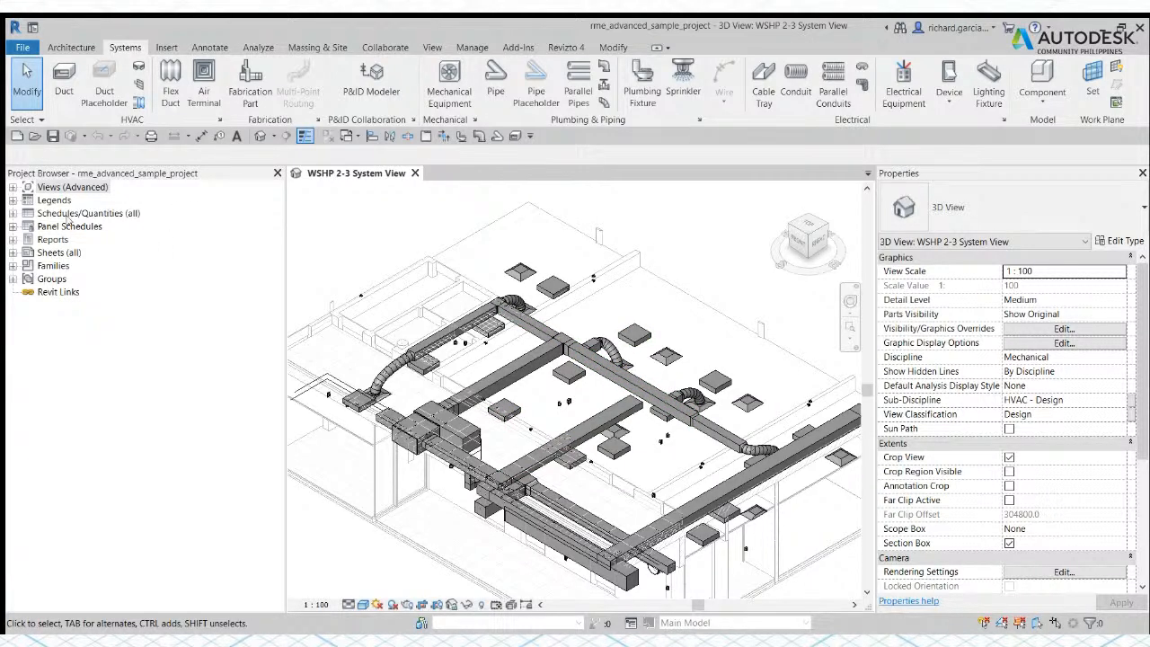
double_click(18, 187)
left_click(28, 201)
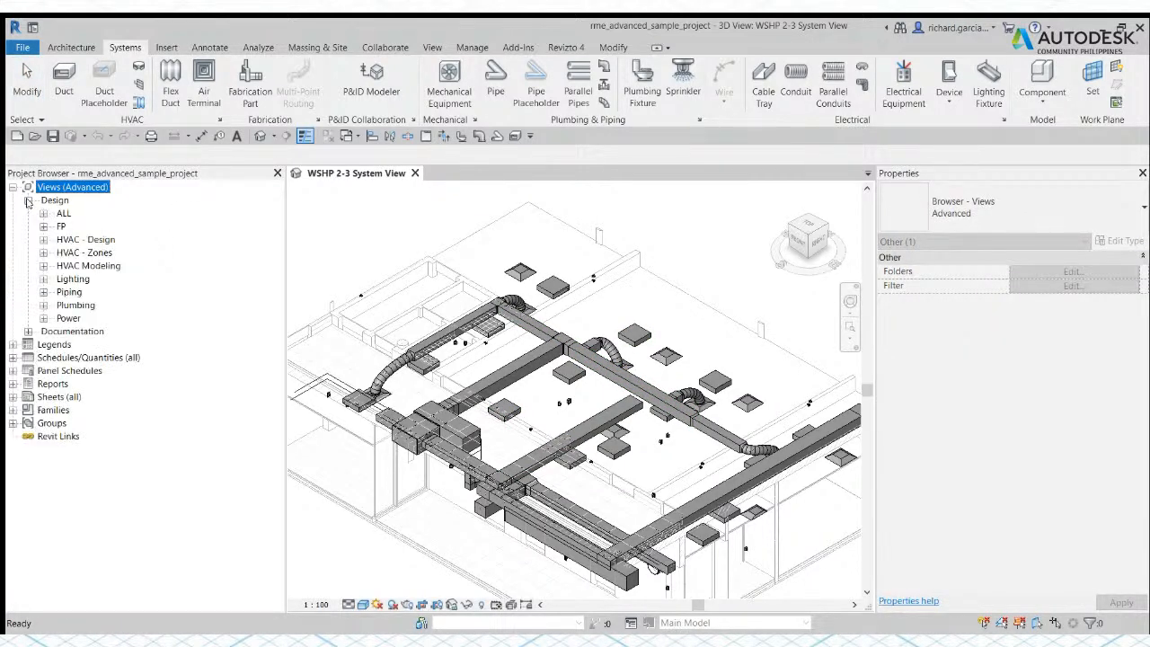
double_click(77, 295)
double_click(83, 306)
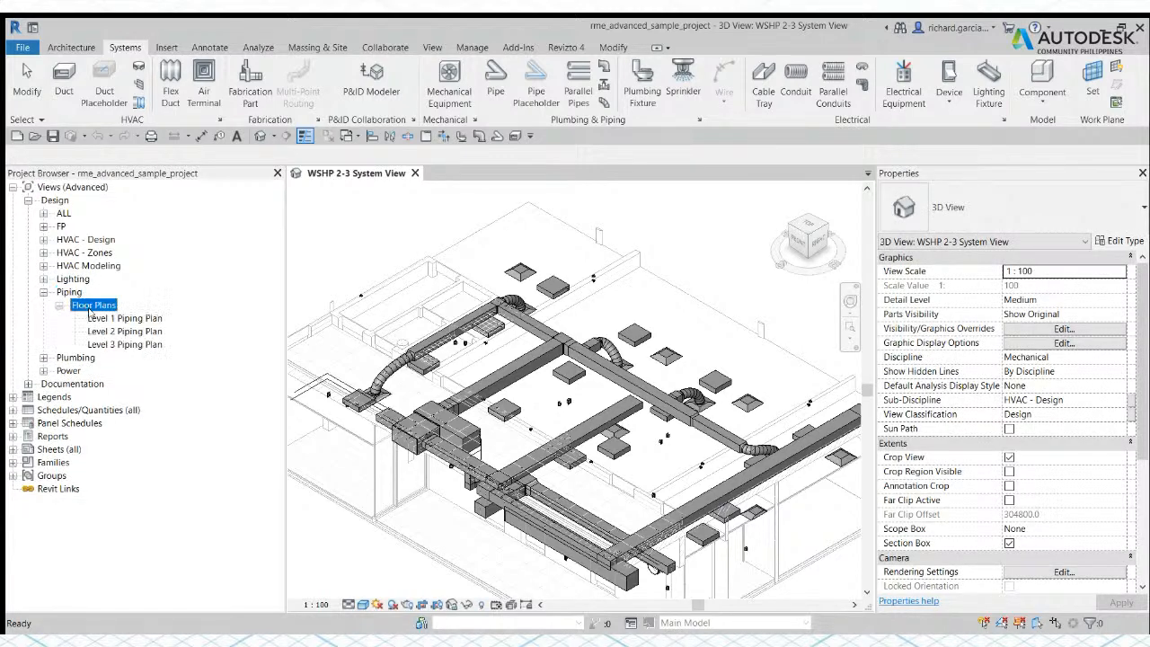
Step: Open the Level 1 and Level 2 Piping Plan views, and return to Level 1 Piping Plan
left_click(113, 319)
double_click(113, 319)
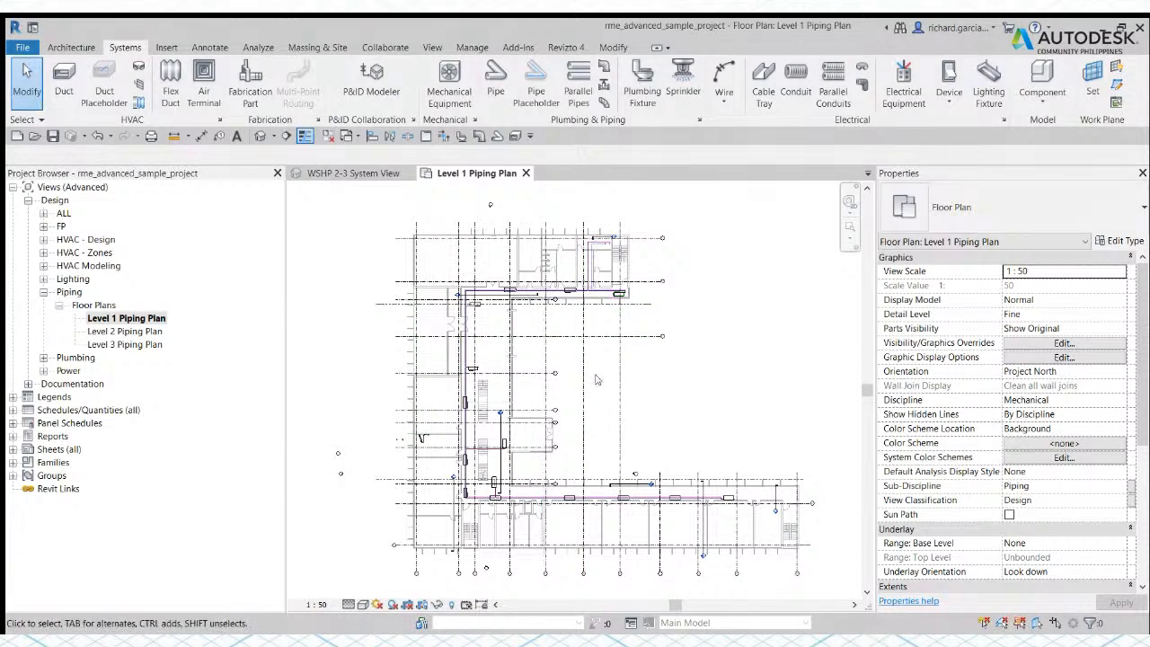
double_click(117, 331)
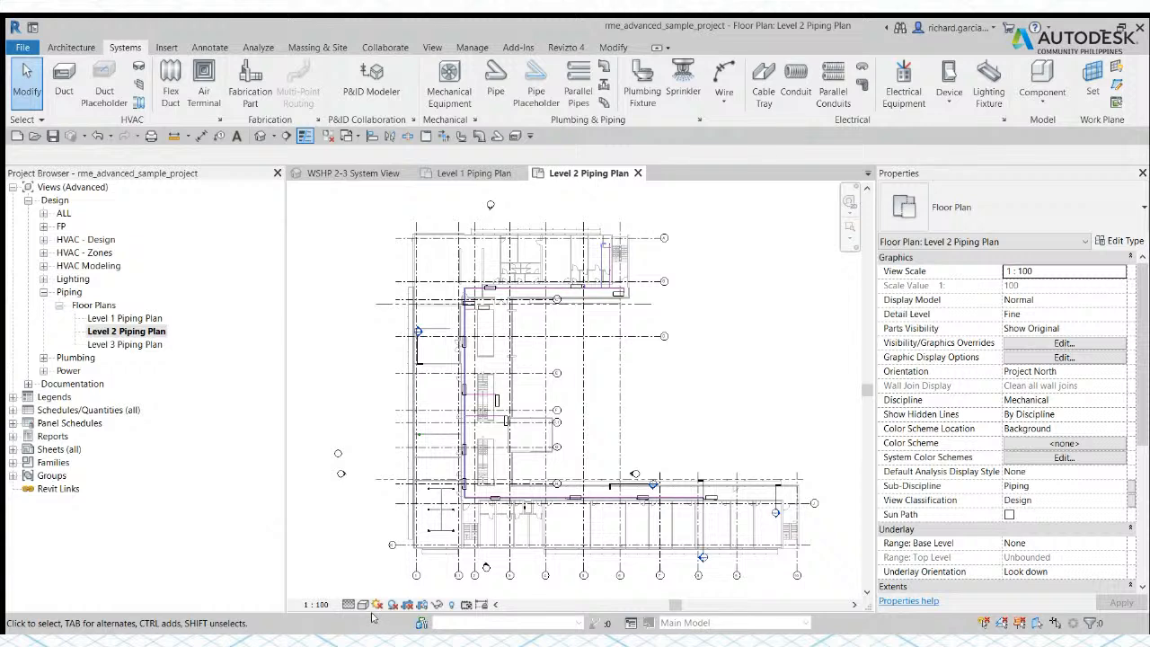
double_click(129, 318)
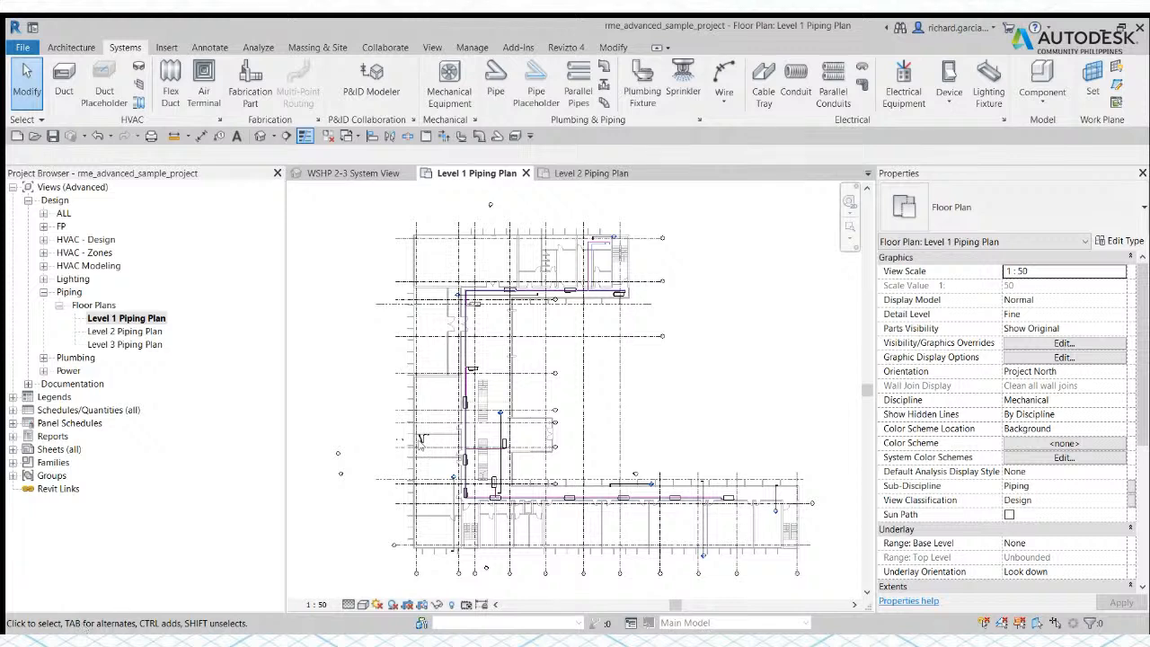
Step: Select the pipe elbow at the corner of the inner pipe run to examine its properties, and clear the selection
scroll(469, 316, "up", 4)
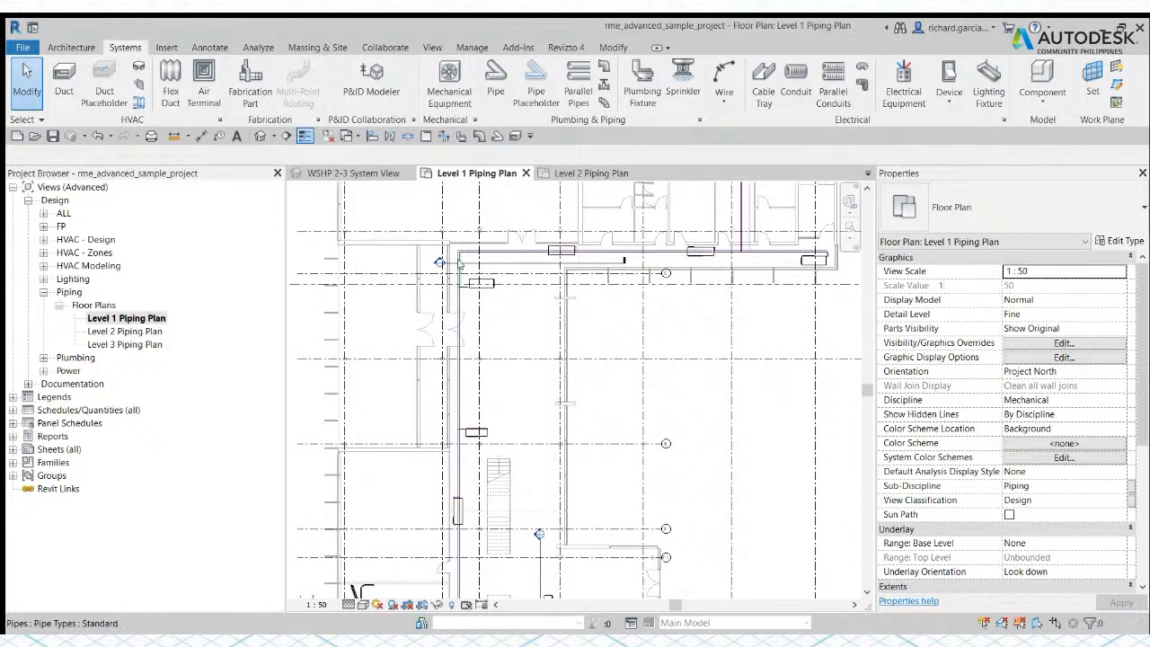
scroll(471, 253, "up", 2)
scroll(472, 250, "up", 3)
scroll(473, 250, "up", 5)
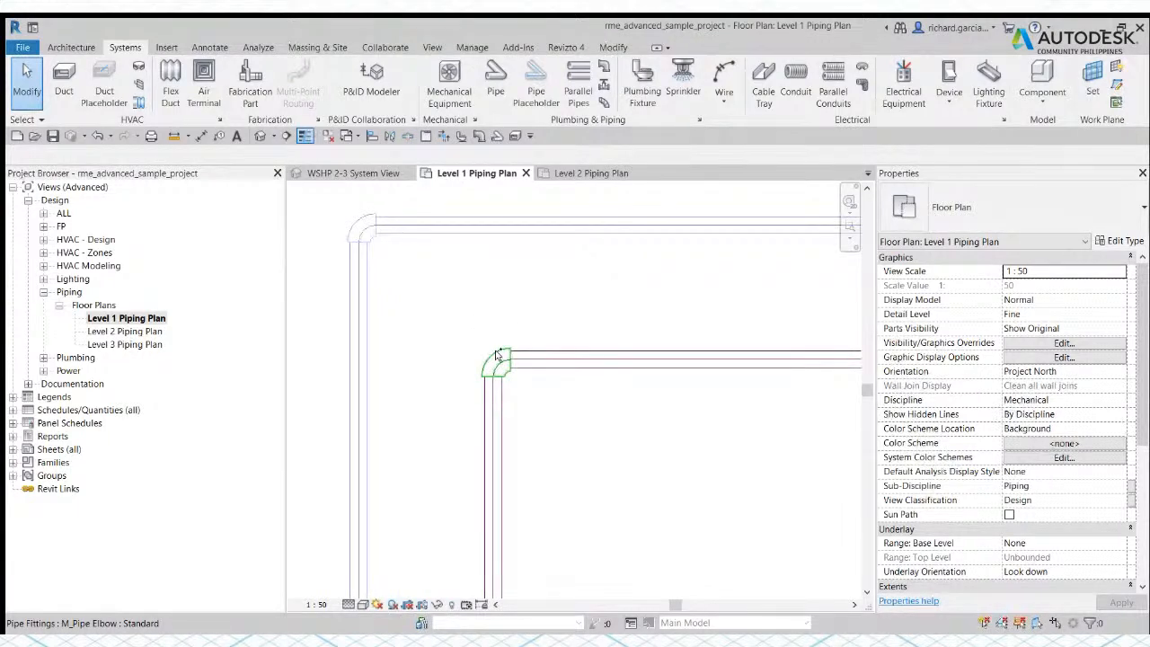
left_click(496, 355)
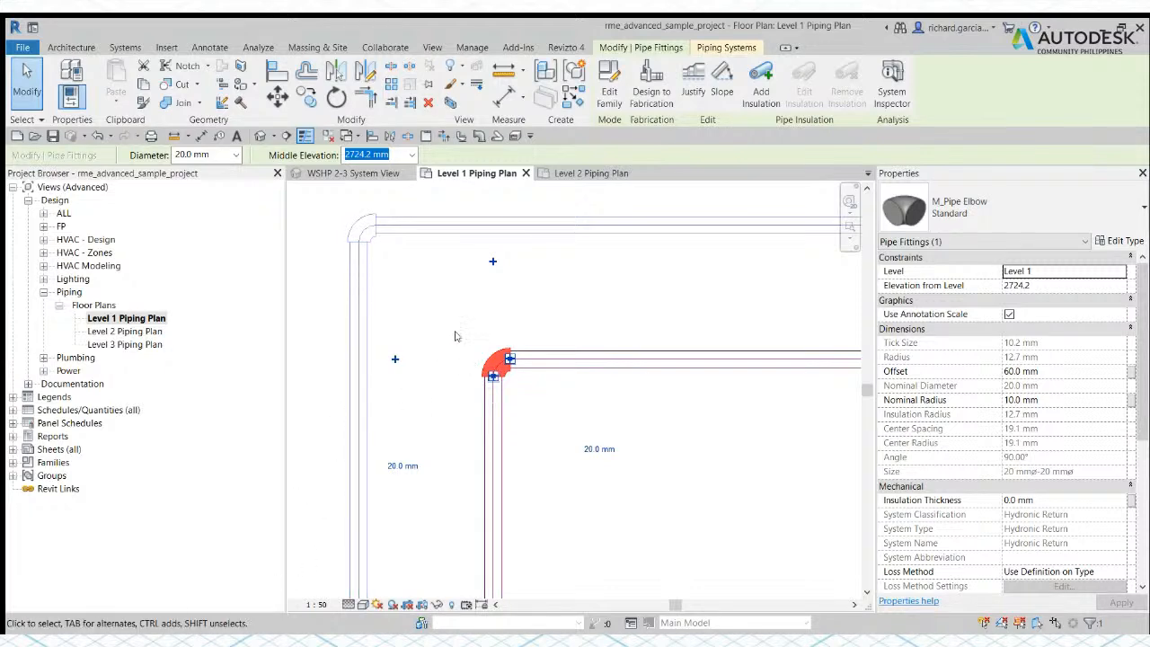
left_click(326, 318)
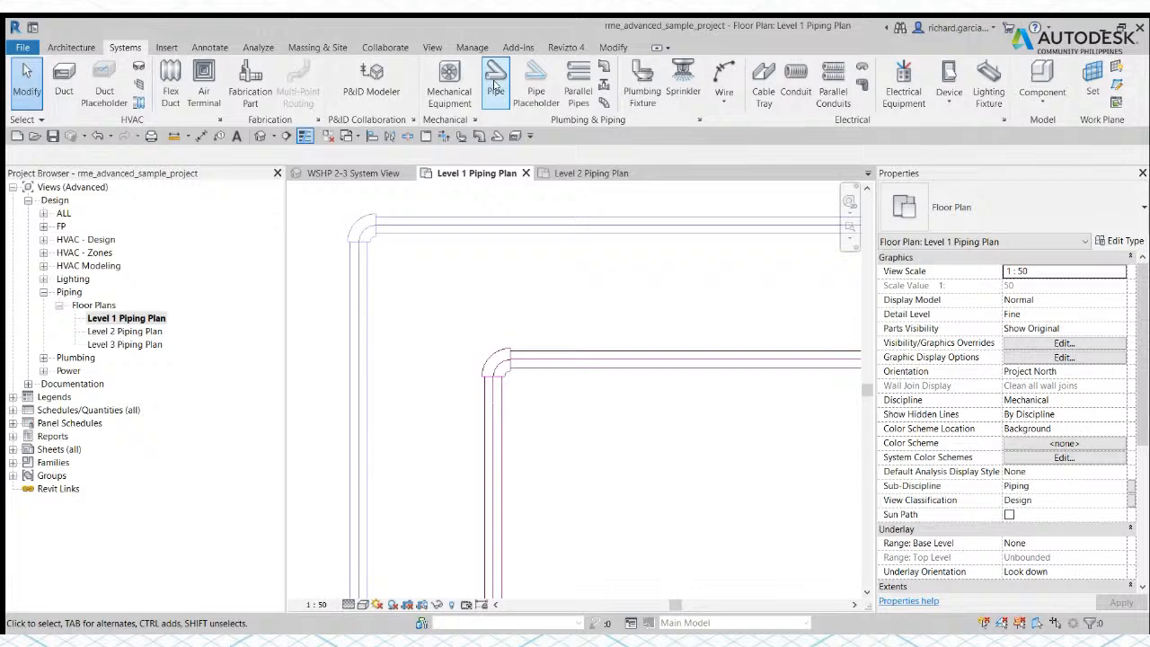
Step: Draw a 150 mm diameter pipe about 1100 mm long at 75°, with a 2400 mm middle elevation, starting near the pipe corner
left_click(495, 86)
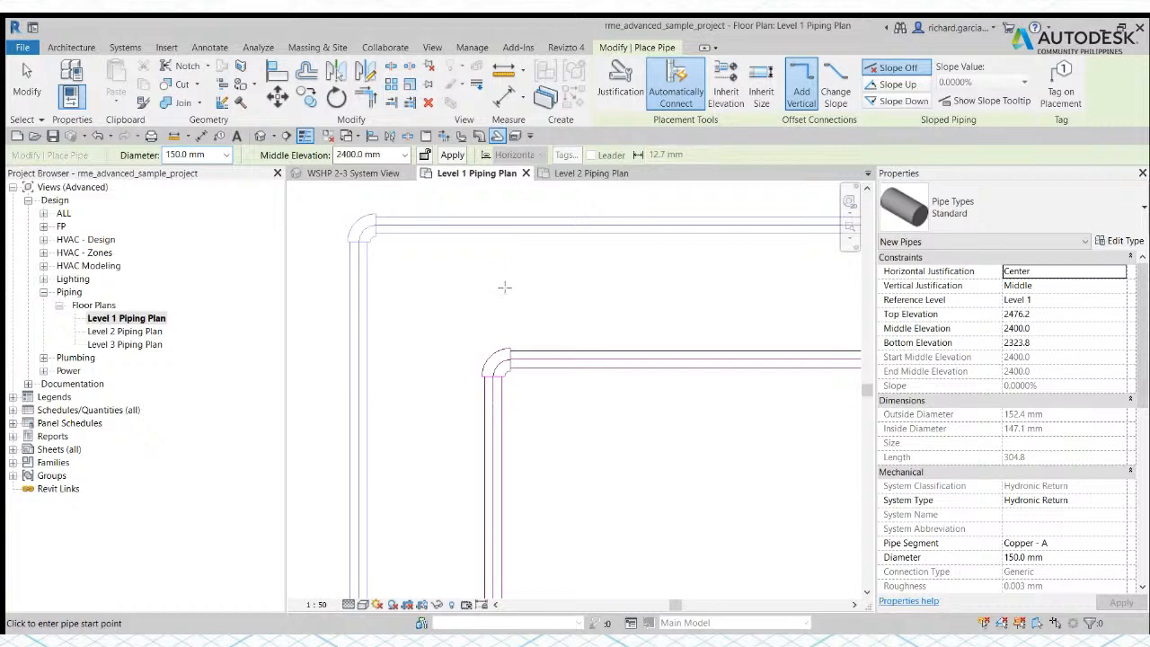
left_click(506, 290)
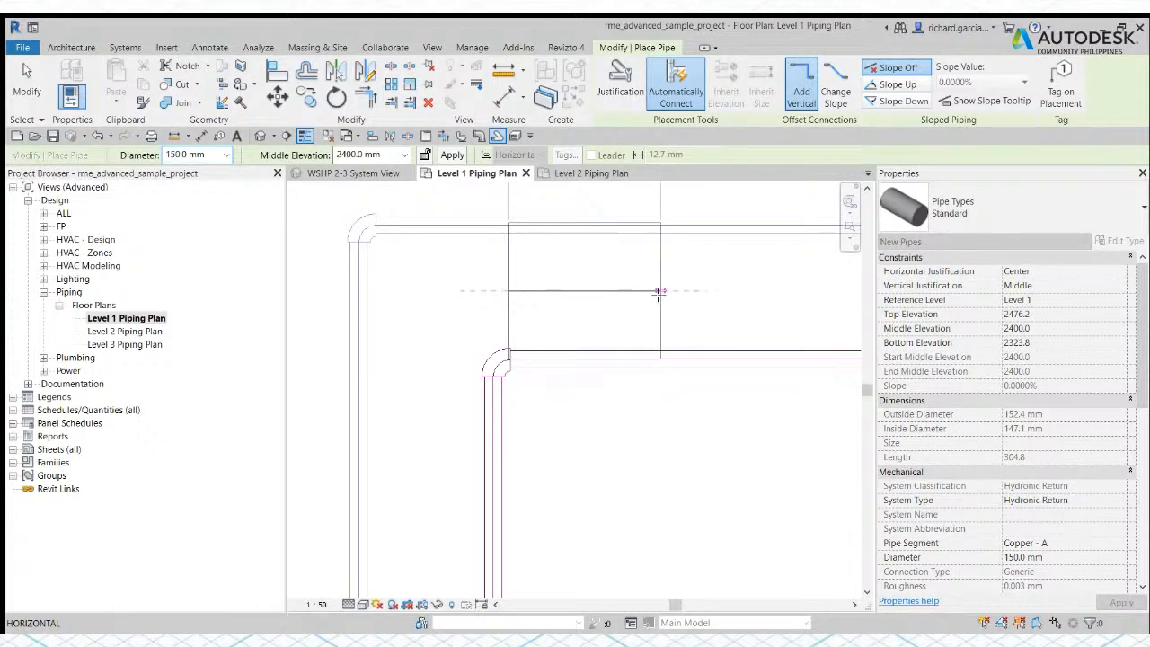
scroll(621, 293, "down", 5)
middle_click_drag(642, 292, 554, 408)
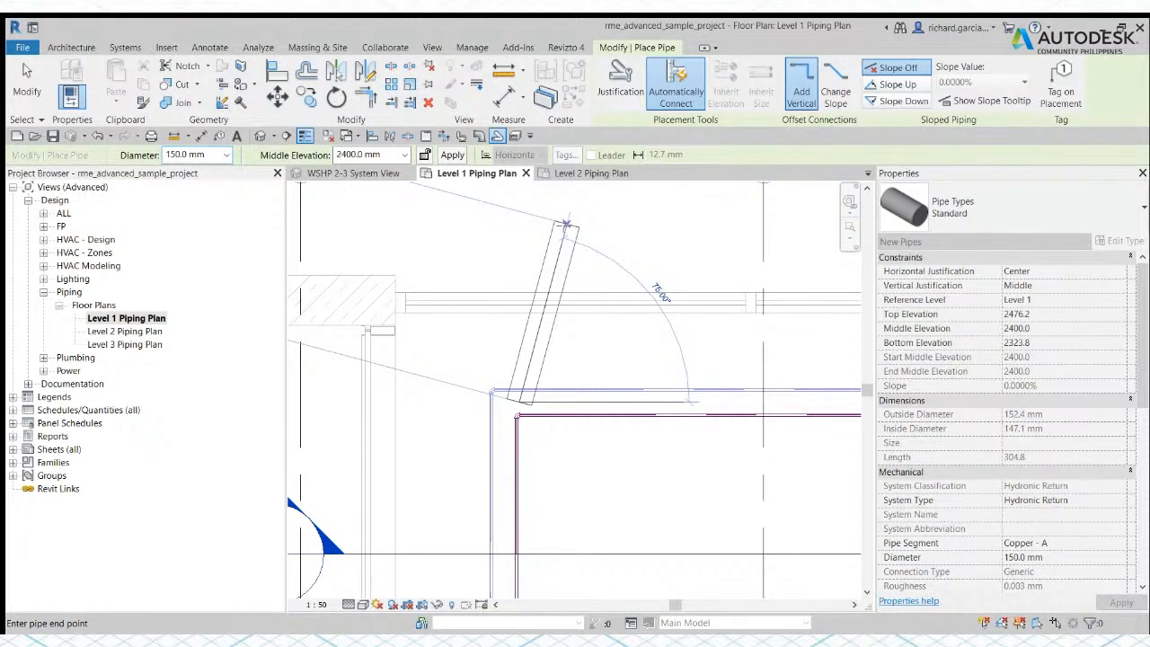
left_click(567, 225)
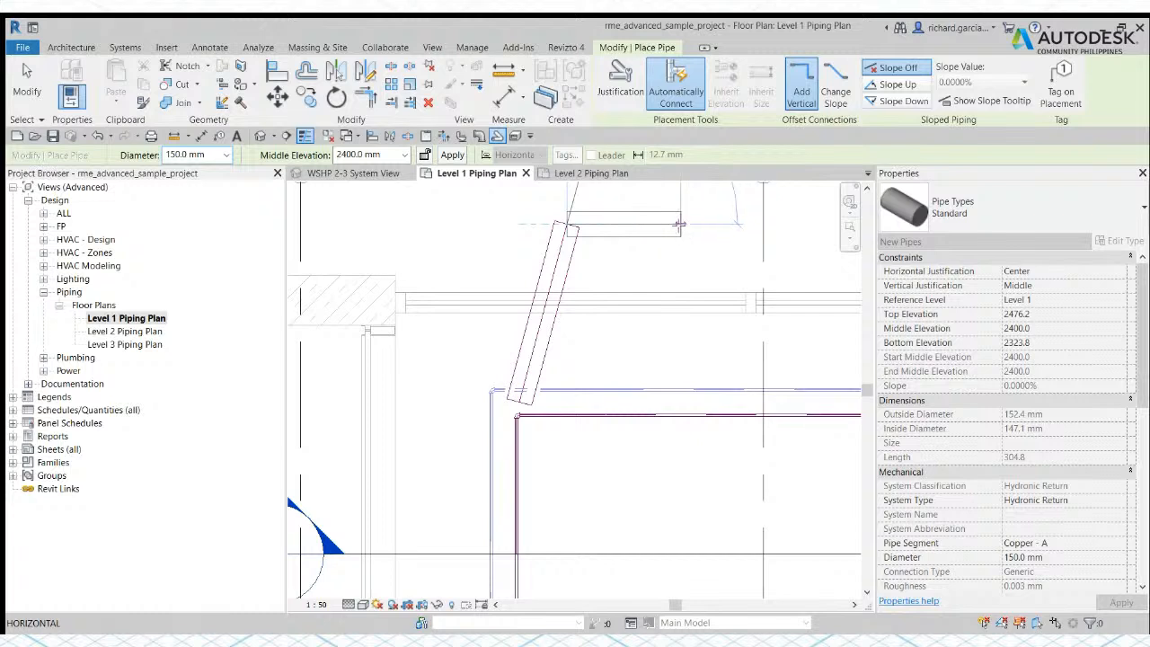
scroll(680, 224, "down", 3)
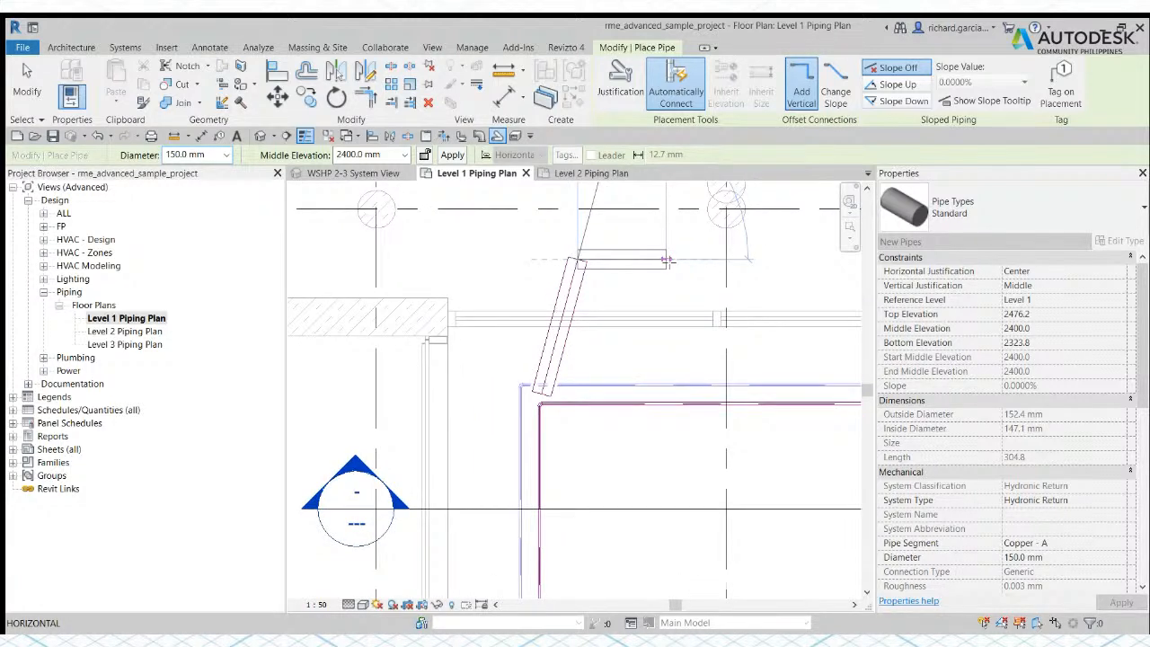
scroll(665, 260, "up", 2)
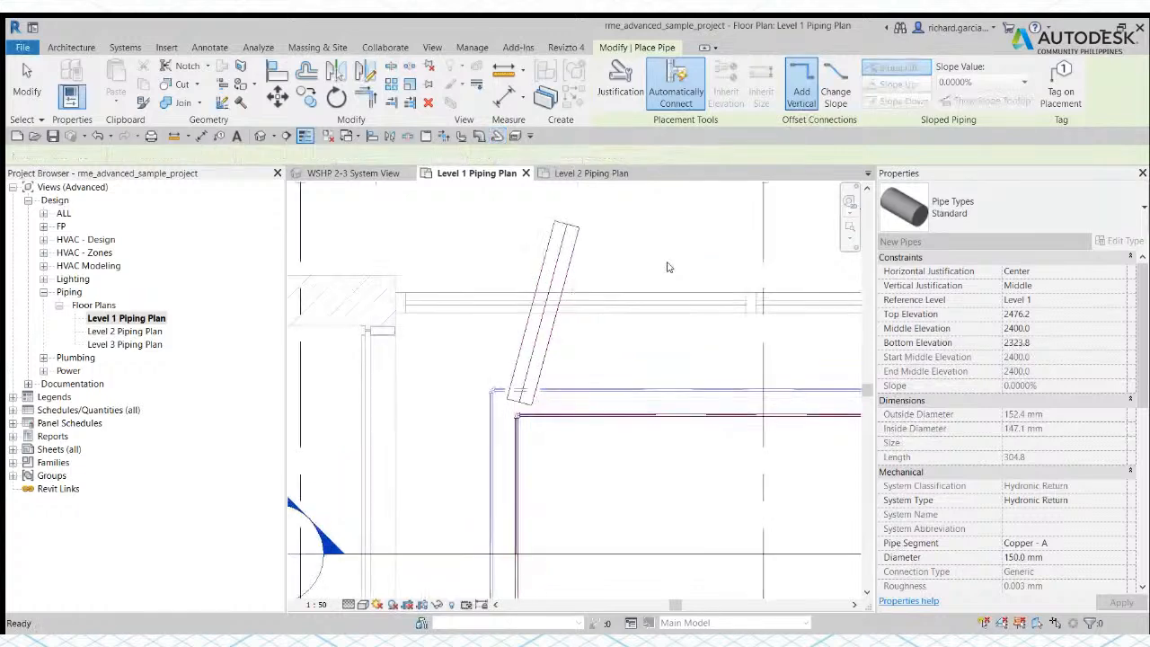
key("Escape")
key("Escape")
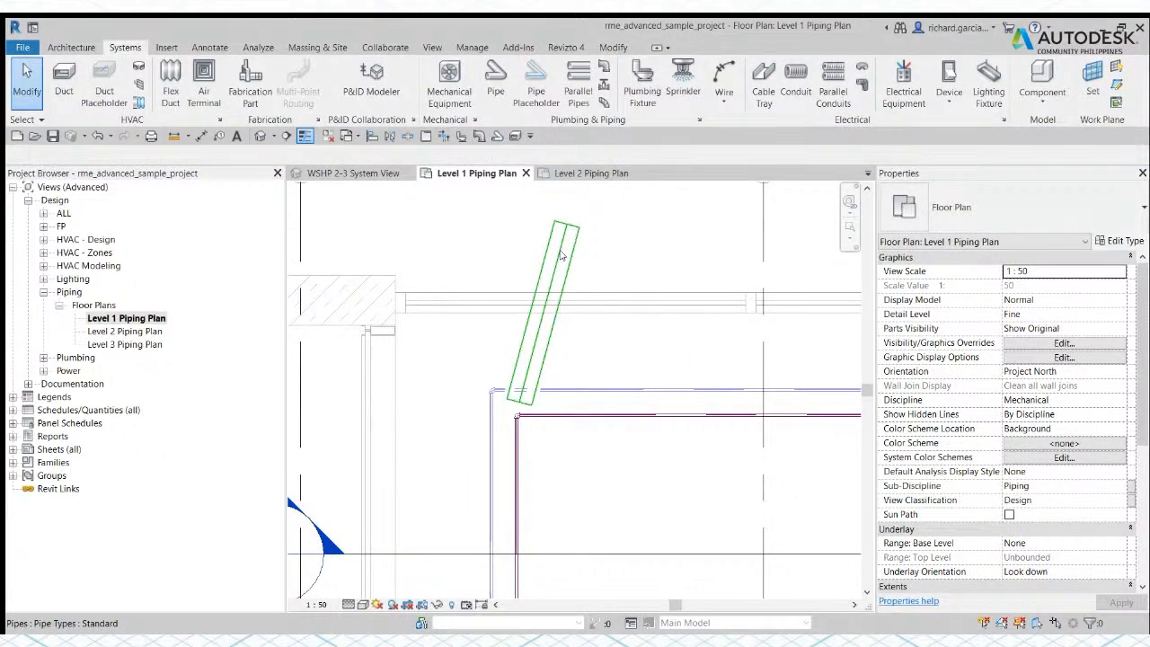
Step: Delete the slanted 150 mm pipe near the pipe corner
left_click(558, 249)
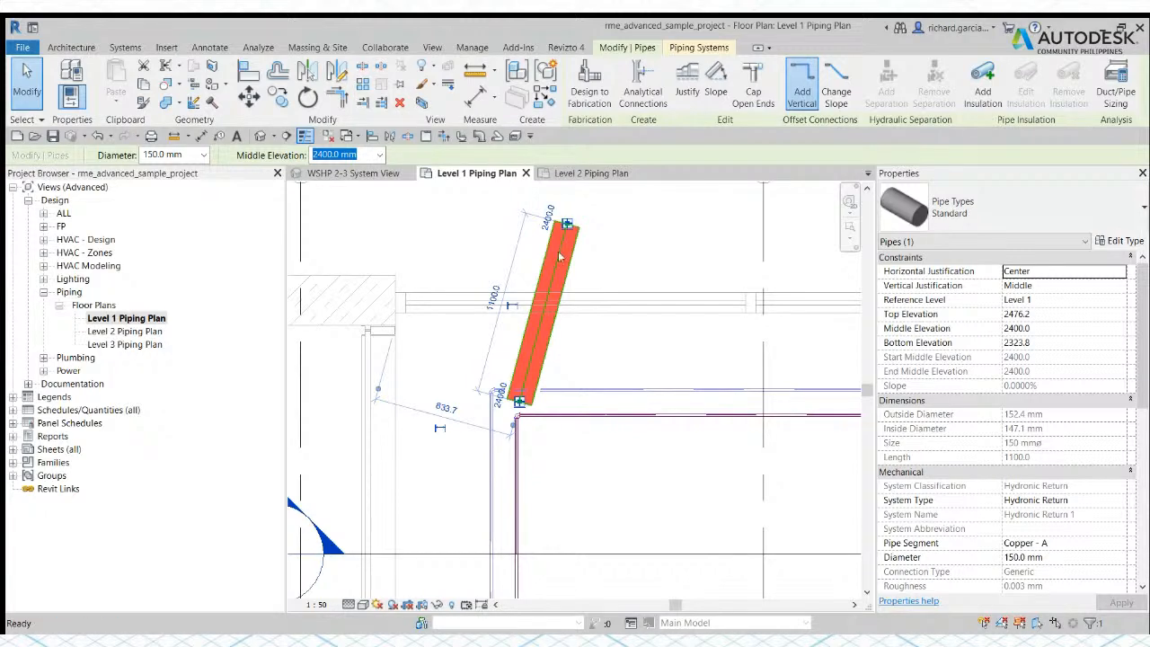
key("Delete")
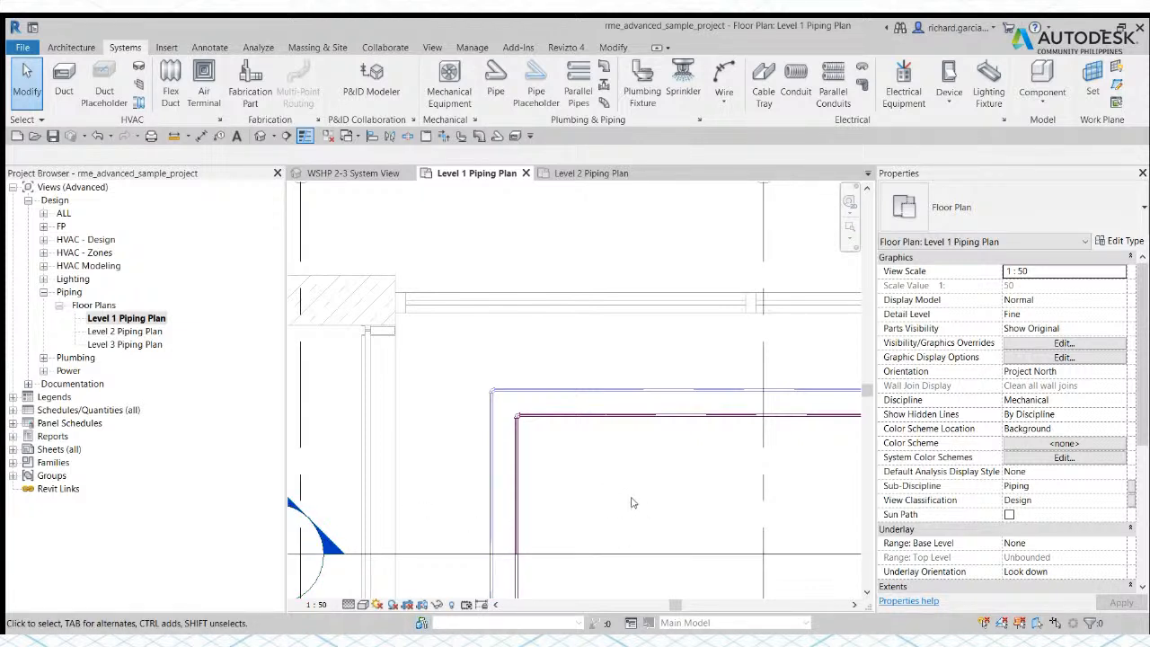
middle_click_drag(632, 503, 607, 453)
scroll(582, 454, "down", 3)
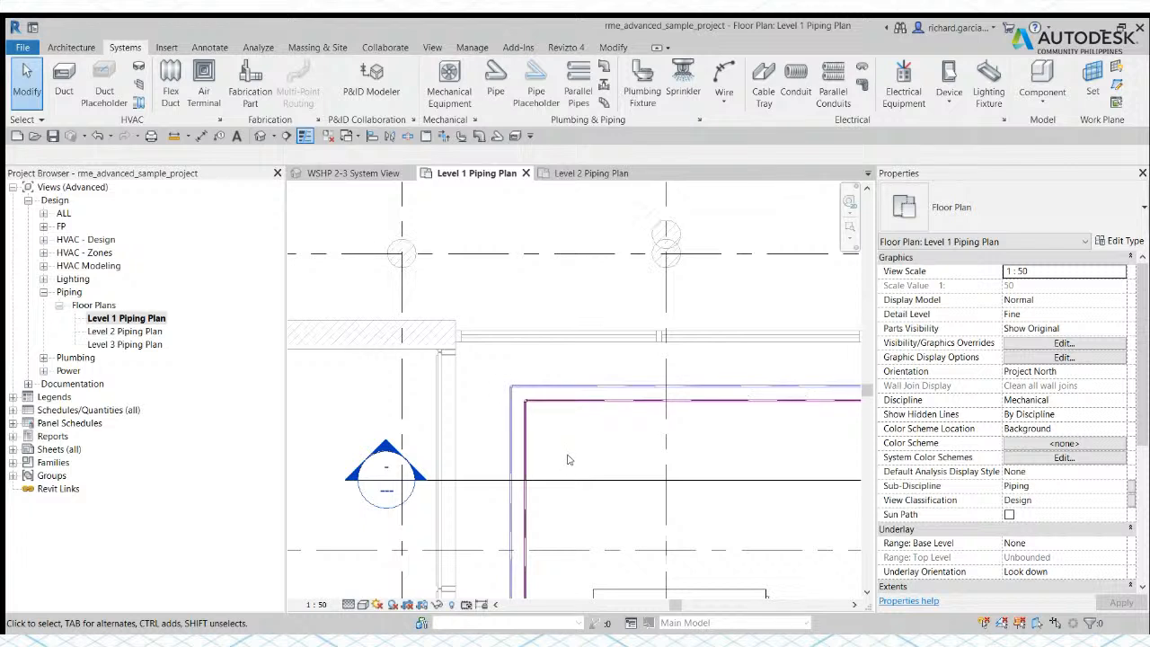
middle_click_drag(576, 454, 606, 466)
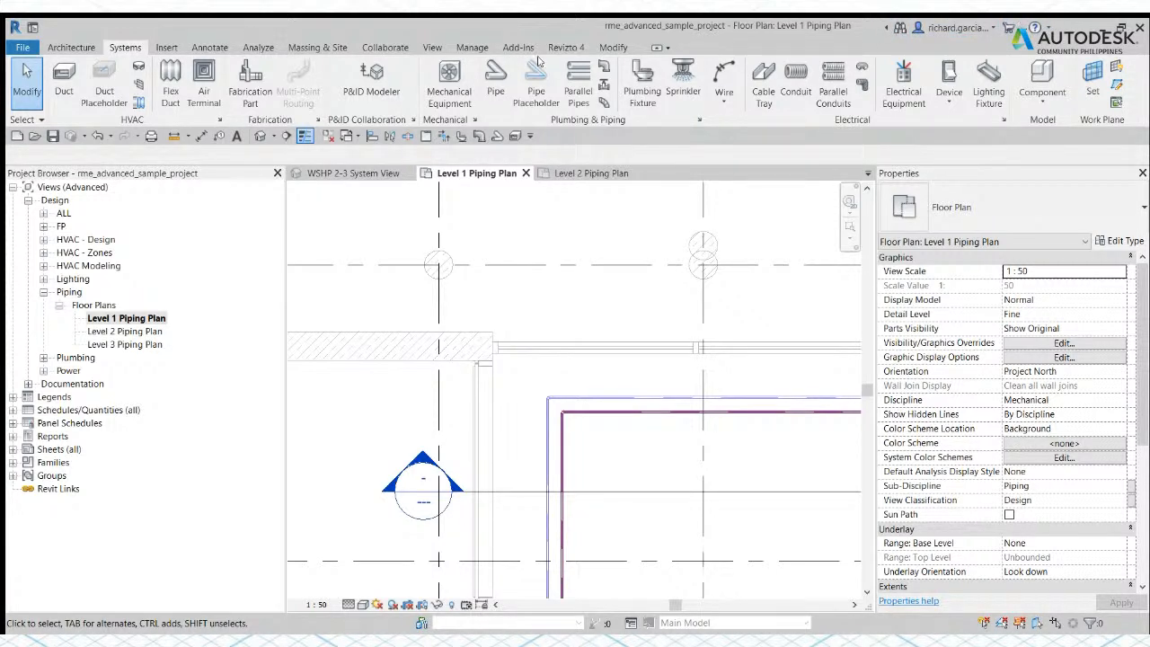
left_click(86, 50)
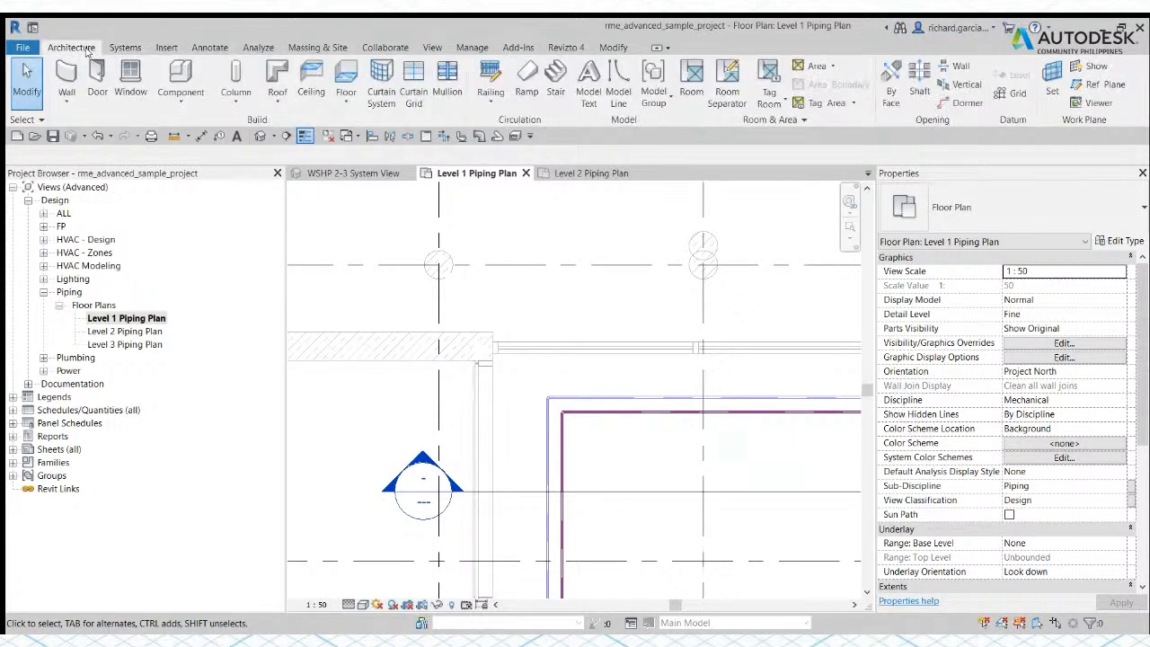
left_click(125, 48)
left_click(166, 49)
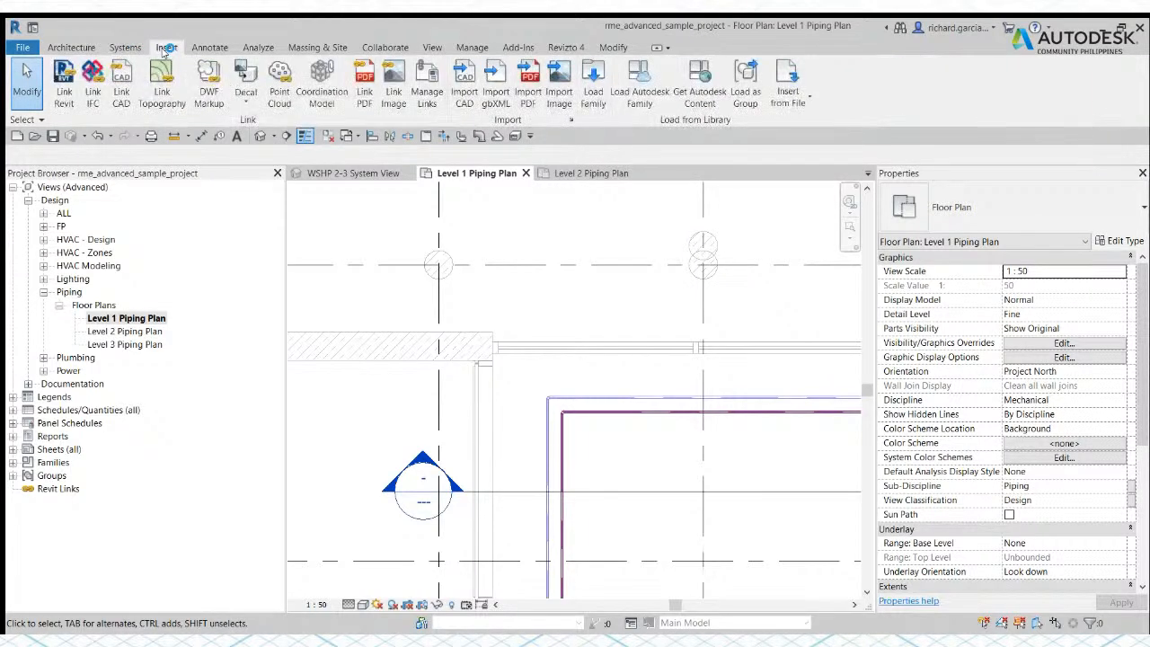
left_click(129, 49)
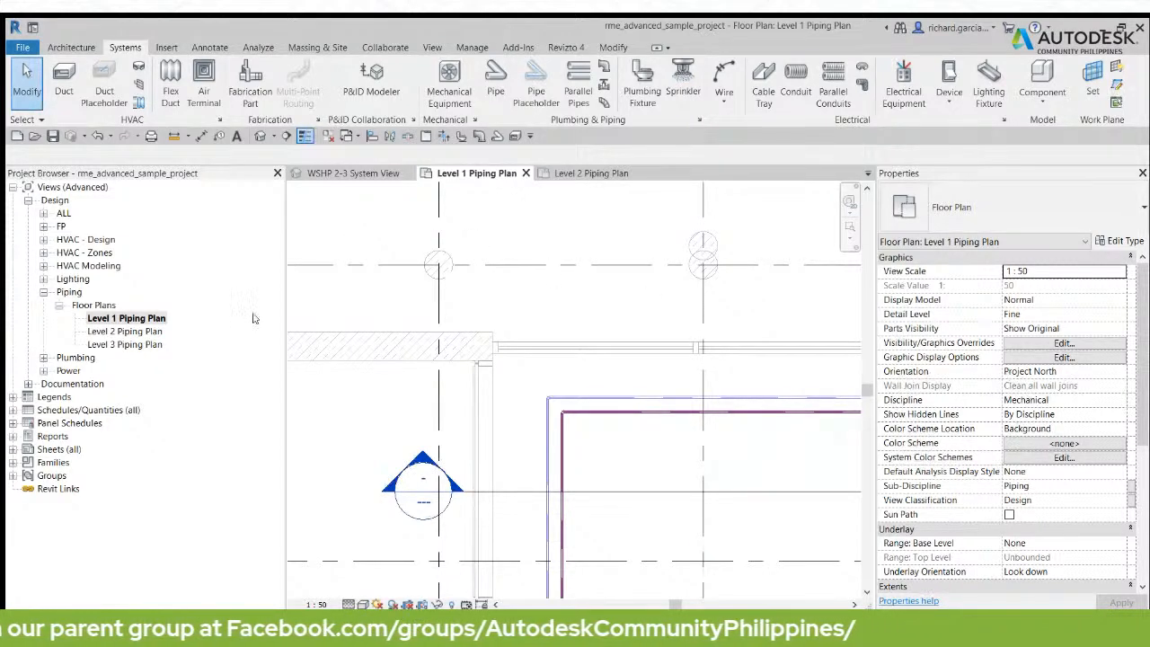
Step: Open the Level 3 Piping Plan view, then cycle through the open 3D and piping plan views and return to Level 3
double_click(127, 346)
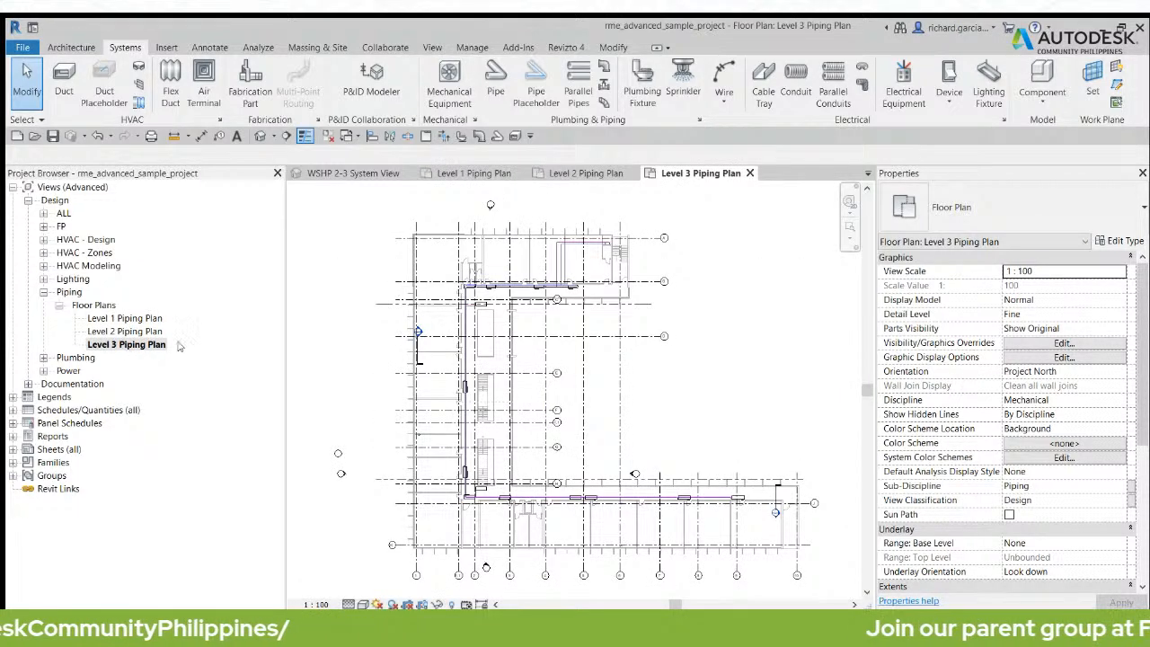
left_click(372, 174)
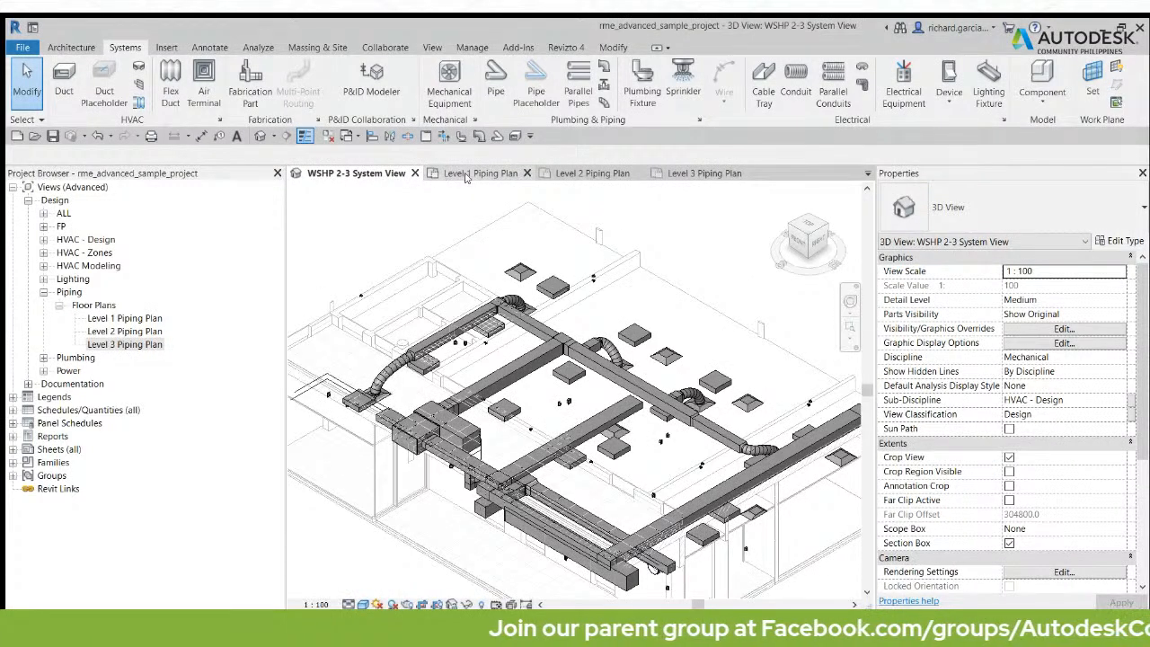
left_click(469, 176)
left_click(582, 176)
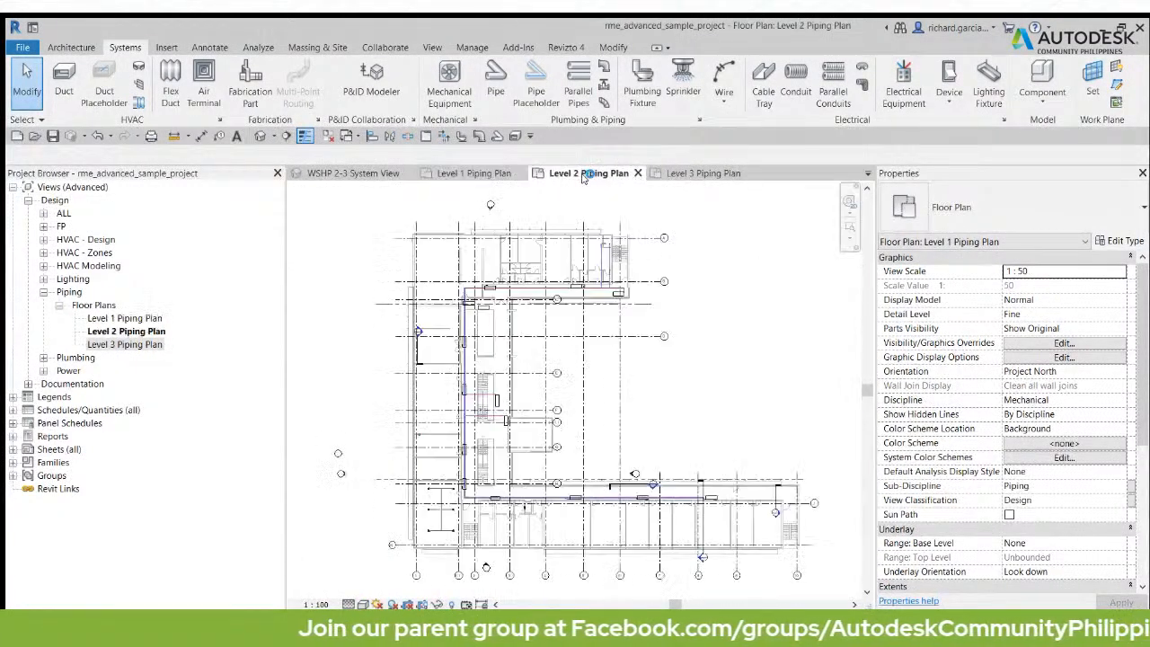
left_click(686, 176)
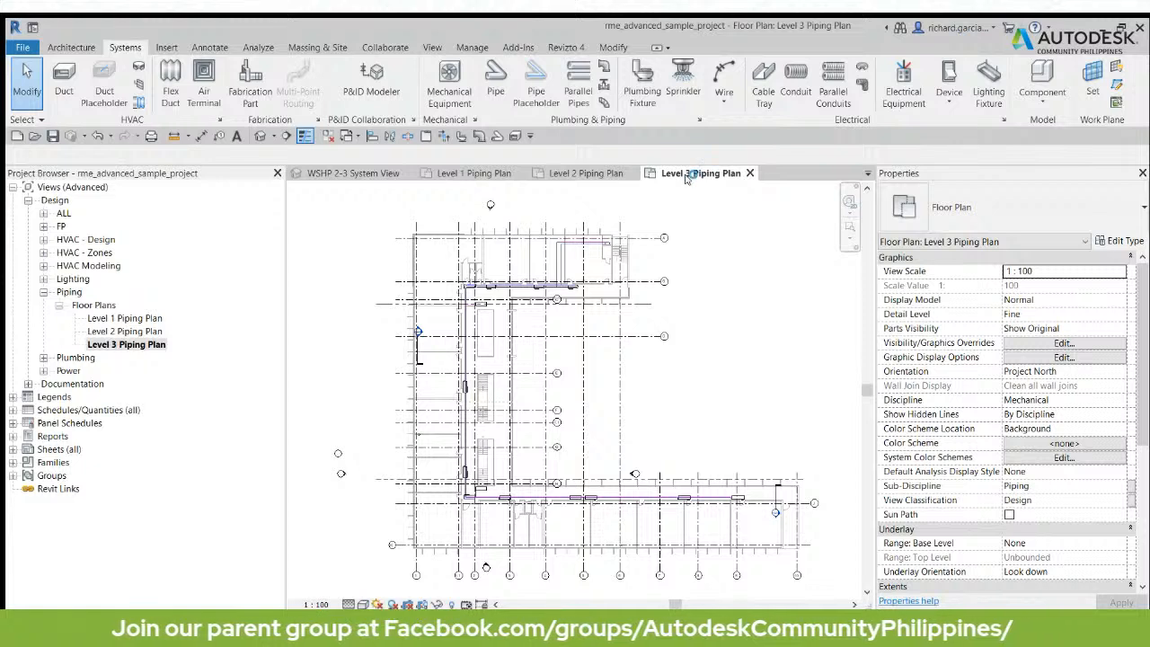
left_click(365, 178)
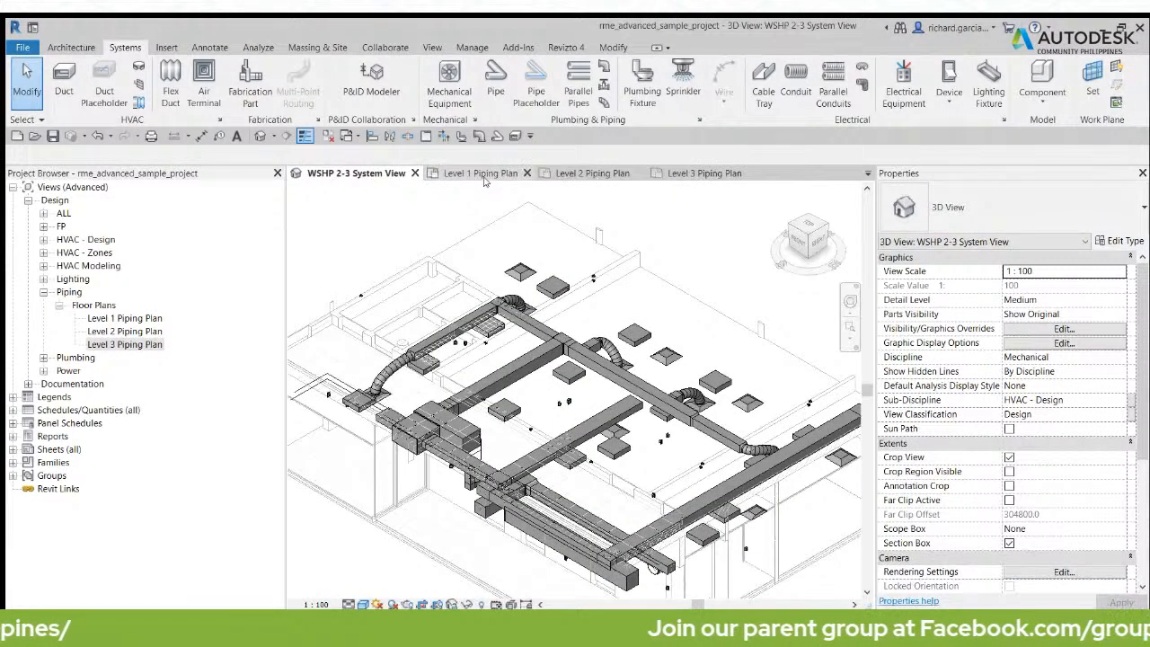
left_click(485, 179)
left_click(625, 176)
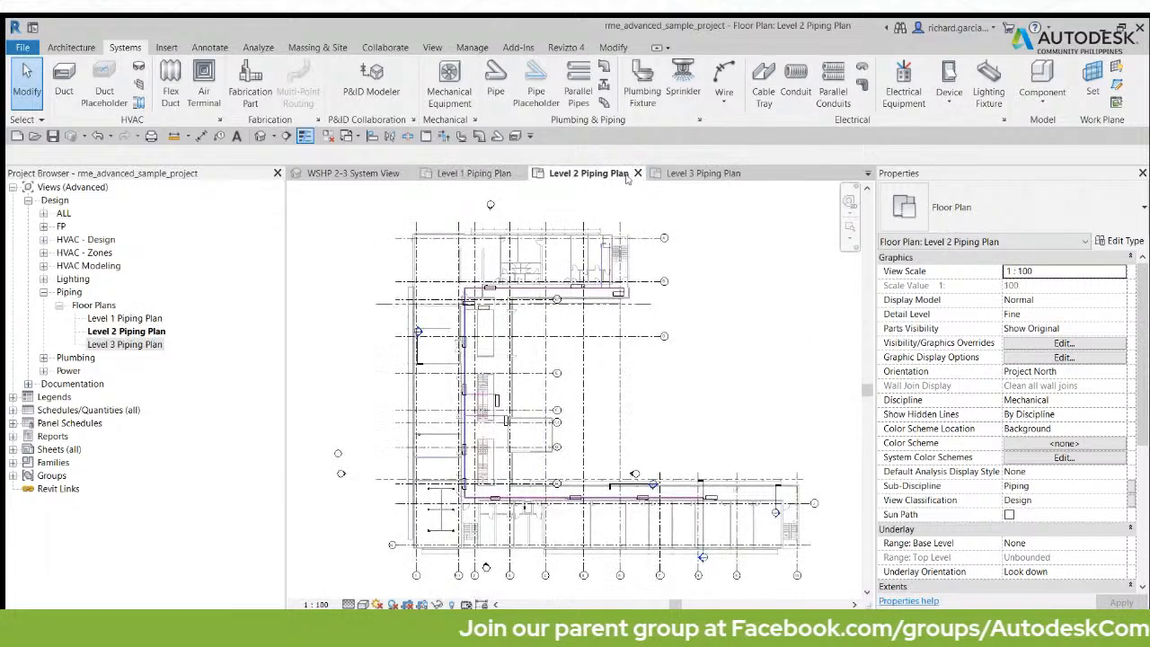
left_click(684, 175)
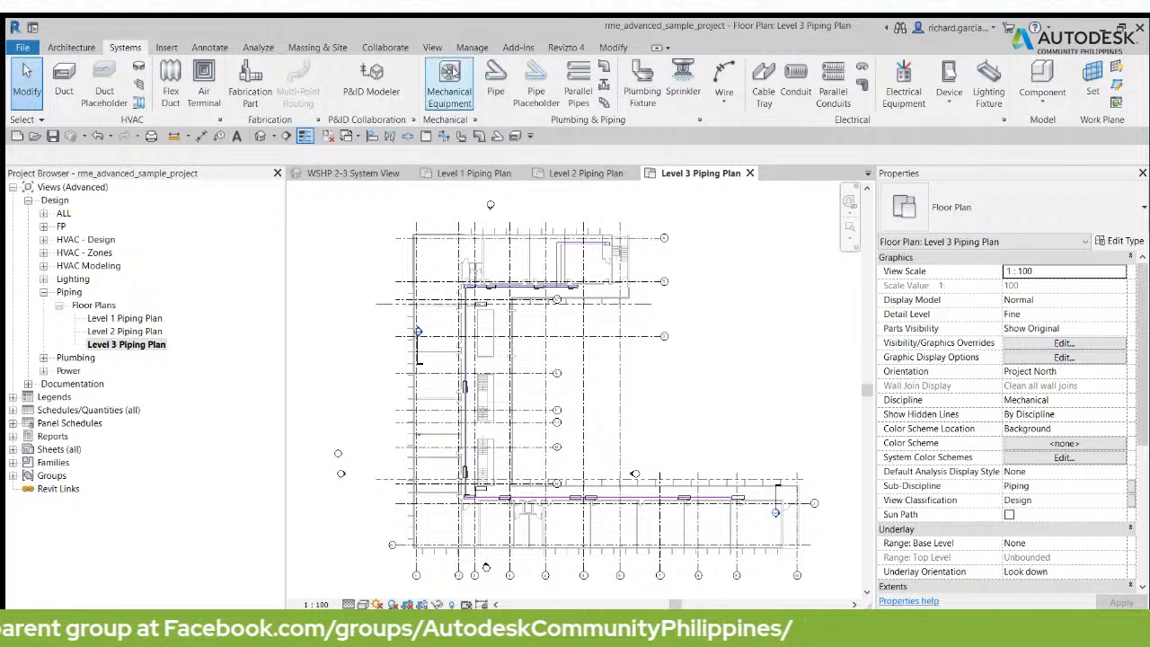
Step: Tile the four open views in the drawing area and zoom all of them to fit
left_click(433, 47)
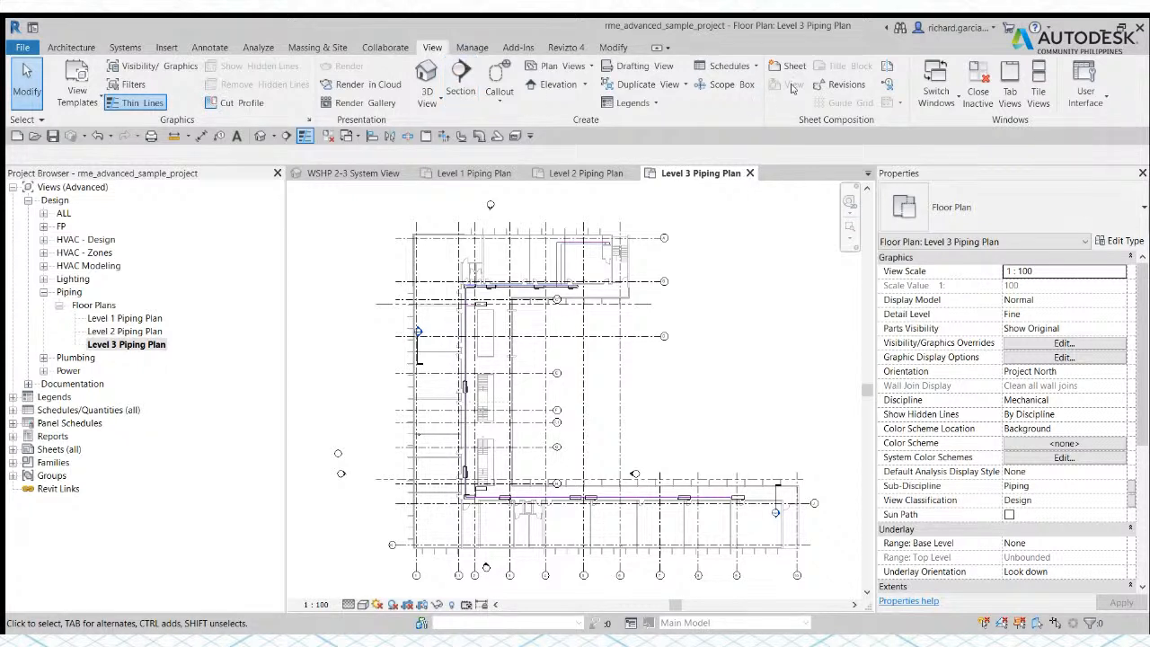
left_click(1039, 86)
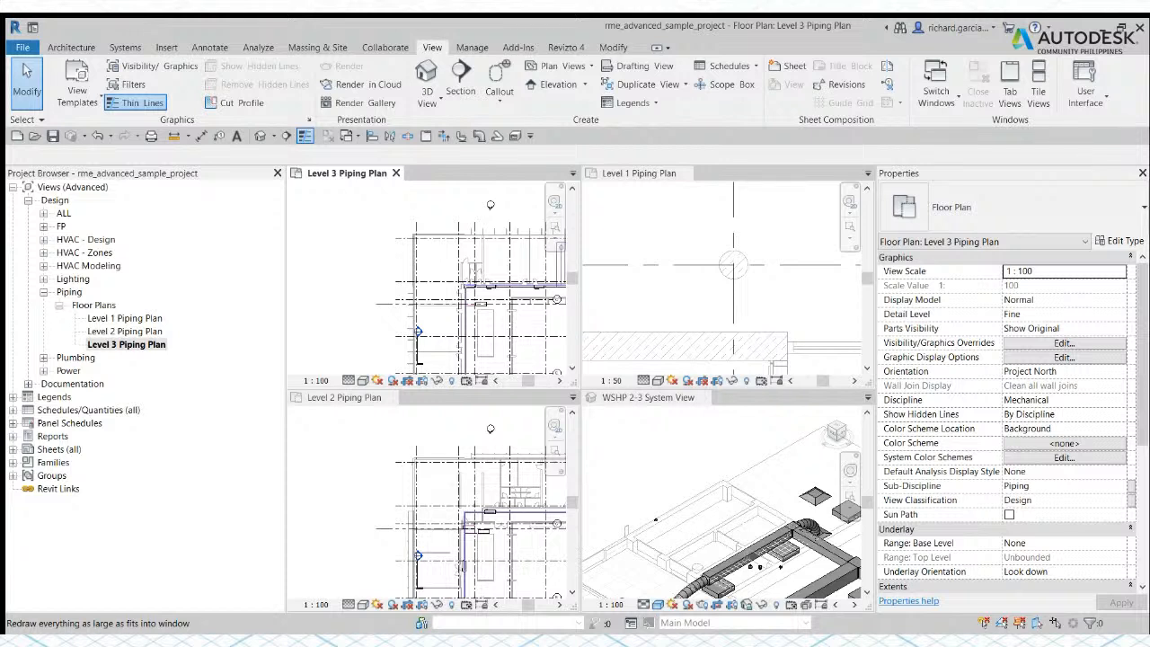
left_click(392, 372)
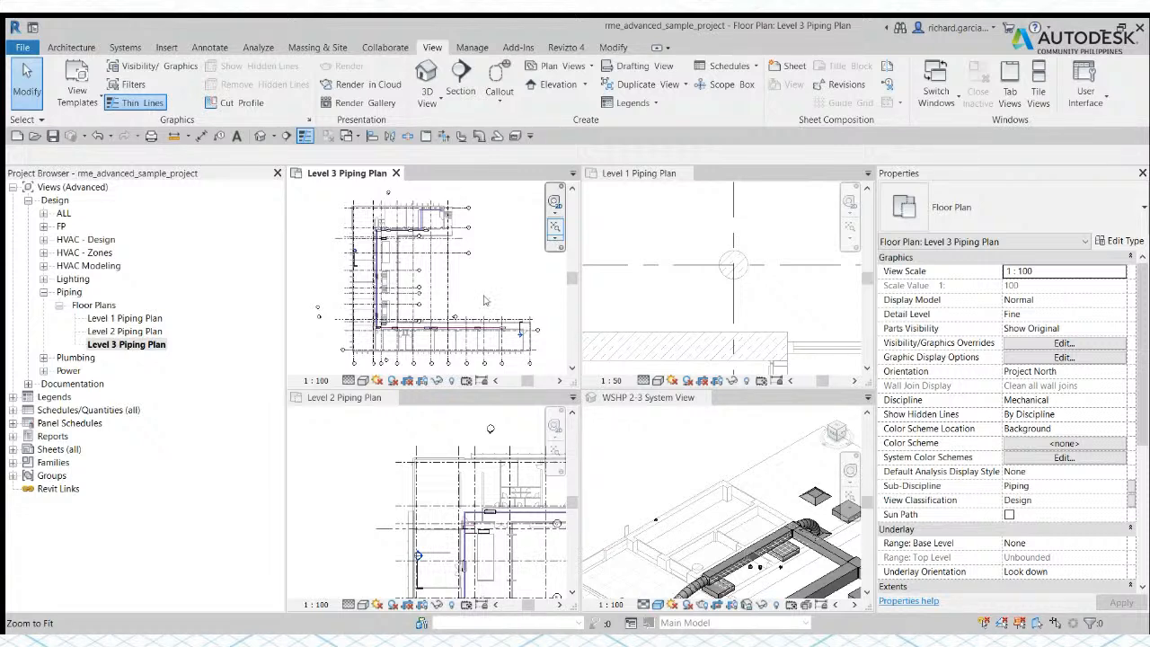
key("z")
key("a")
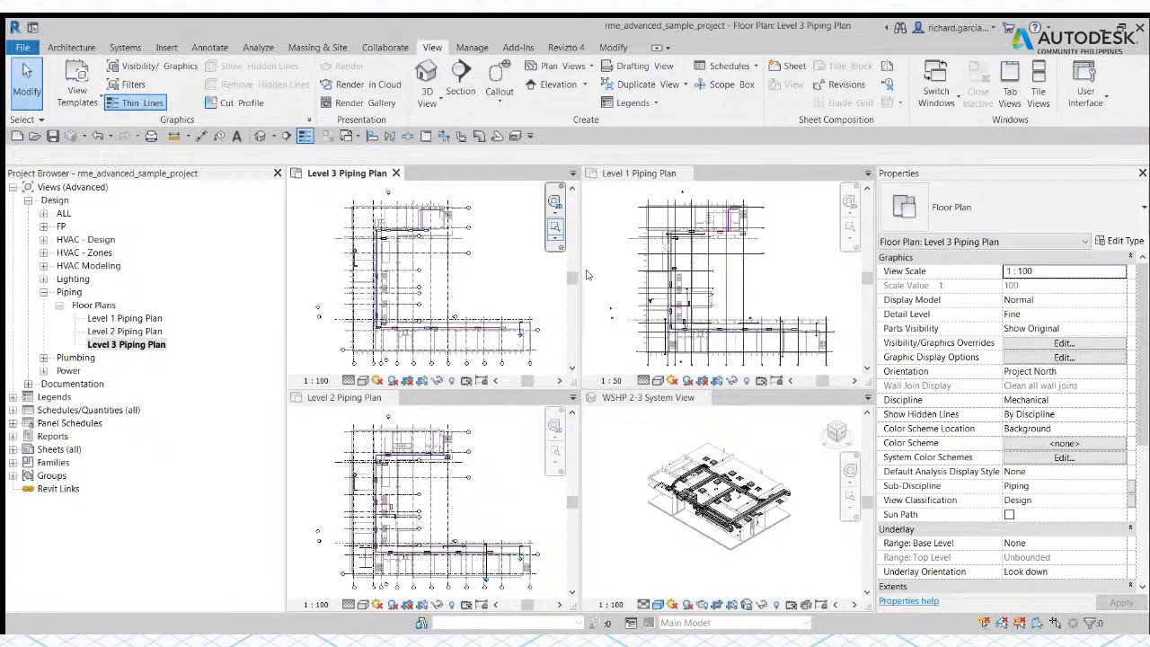
Step: Make the WSHP 2-3 System View, Level 2 Piping Plan and Level 3 Piping Plan tiles active in turn
left_click(620, 449)
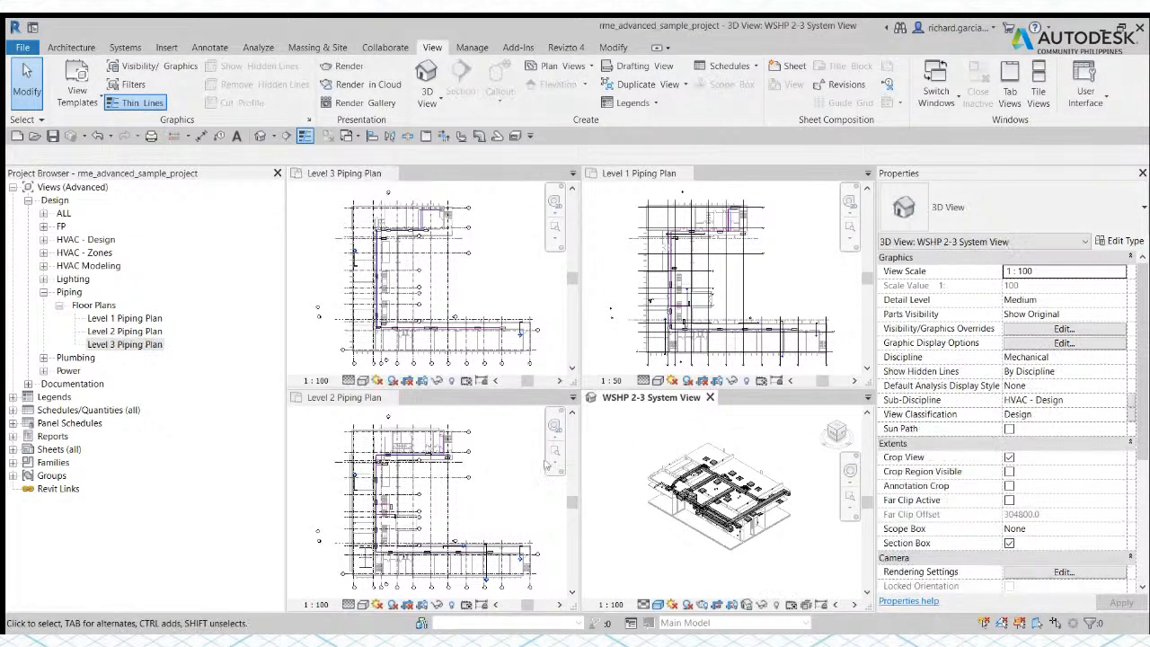
left_click(505, 474)
left_click(499, 273)
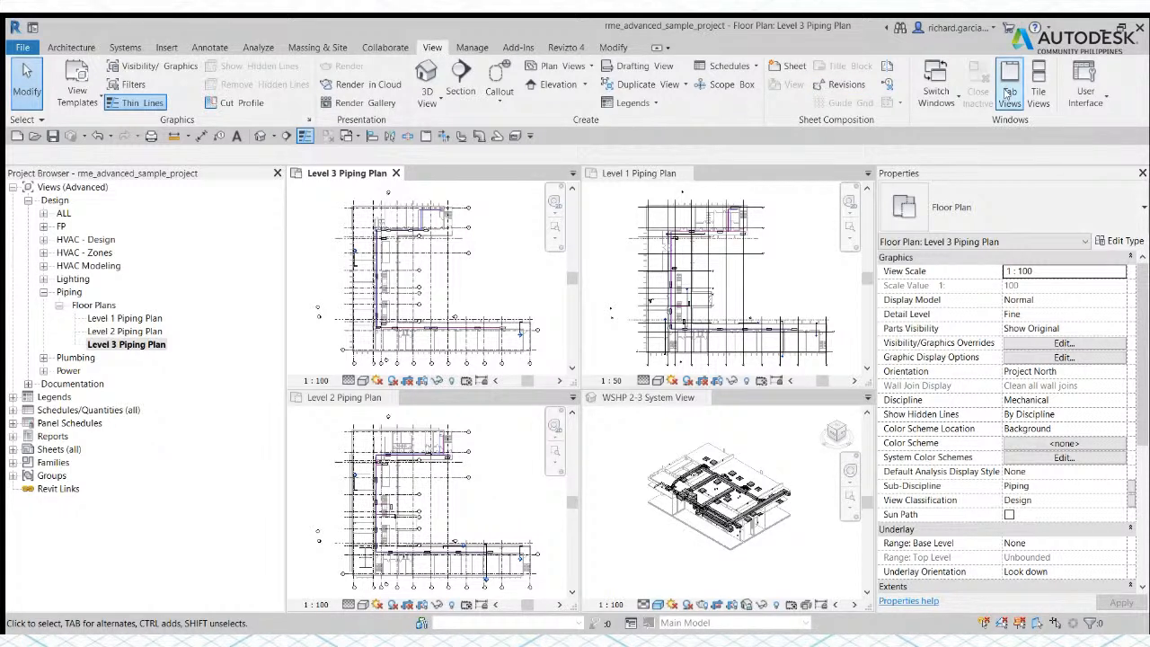
Step: Switch the tiled views back to a tabbed layout with the Level 3 Piping Plan in front
left_click(425, 136)
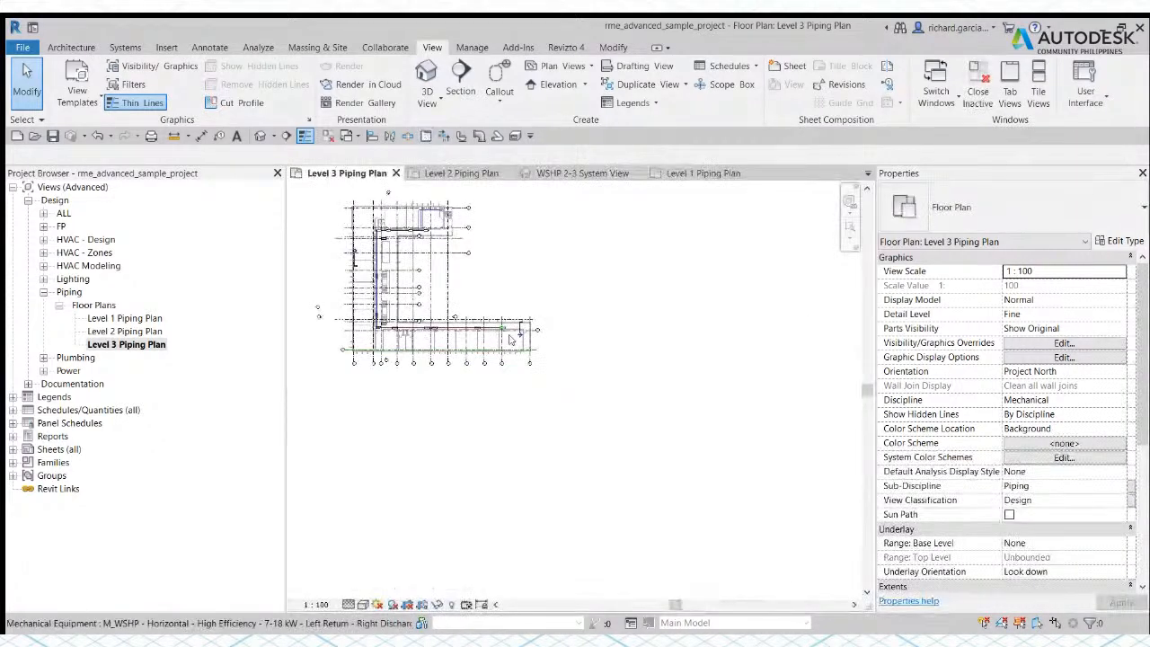
middle_click_drag(441, 244, 577, 336)
scroll(577, 372, "up", 4)
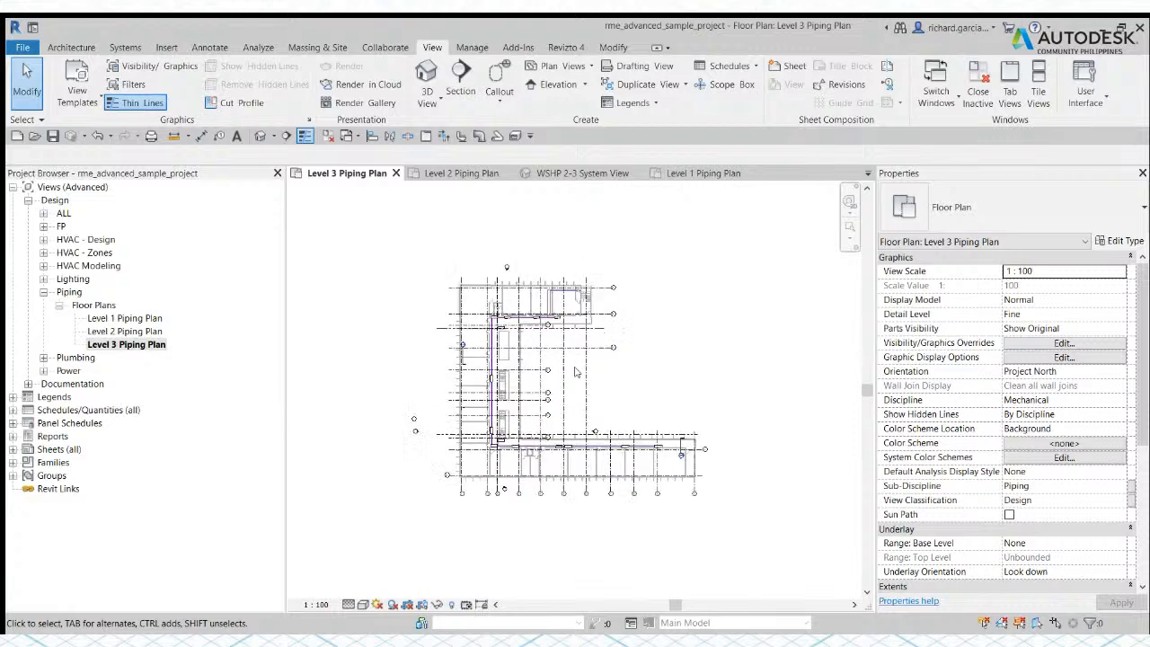
scroll(636, 370, "down", 3)
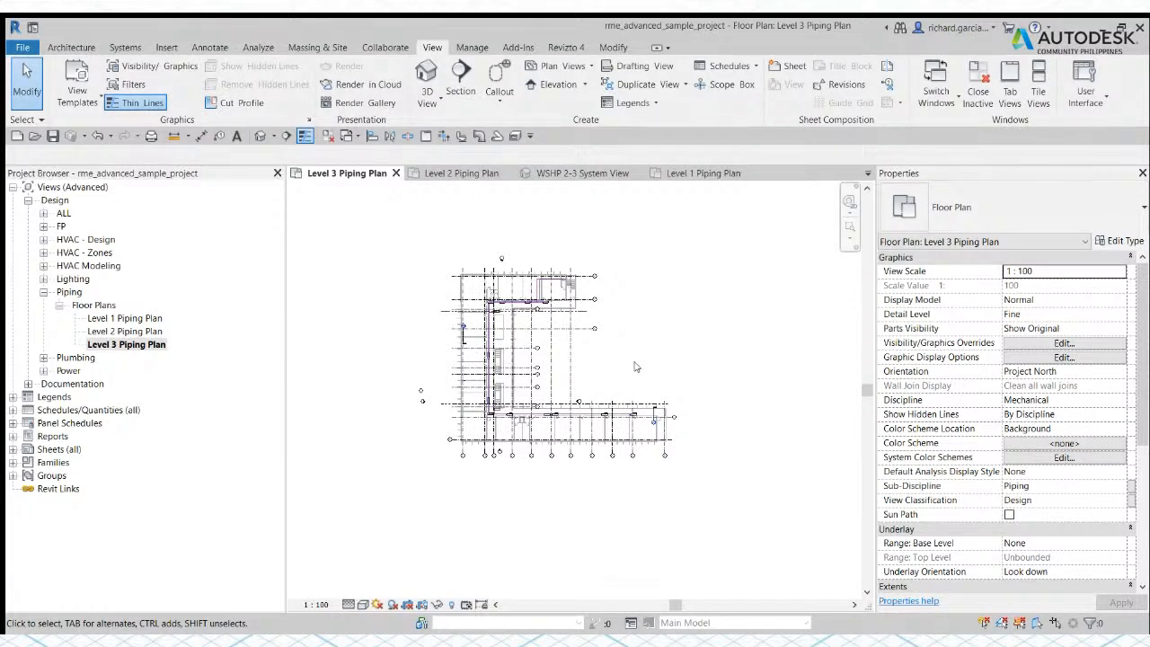
scroll(652, 328, "up", 3)
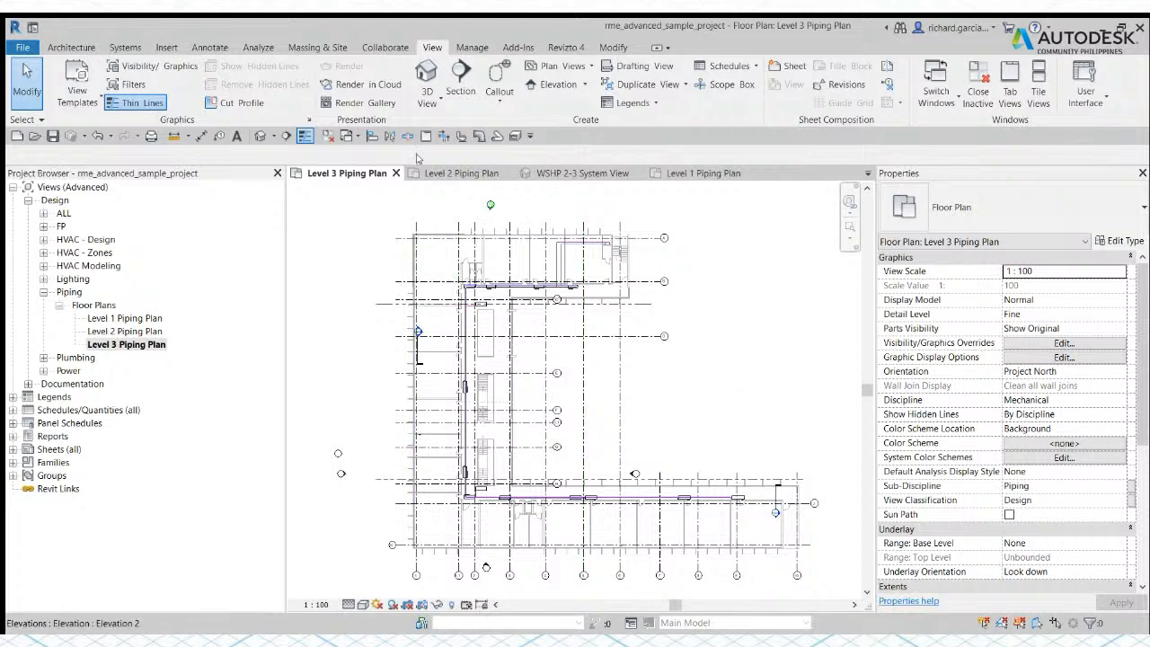
Step: Tile the open views again and zoom the Level 3 Piping Plan to fit its tile
scroll(550, 331, "down", 1)
scroll(550, 331, "down", 4)
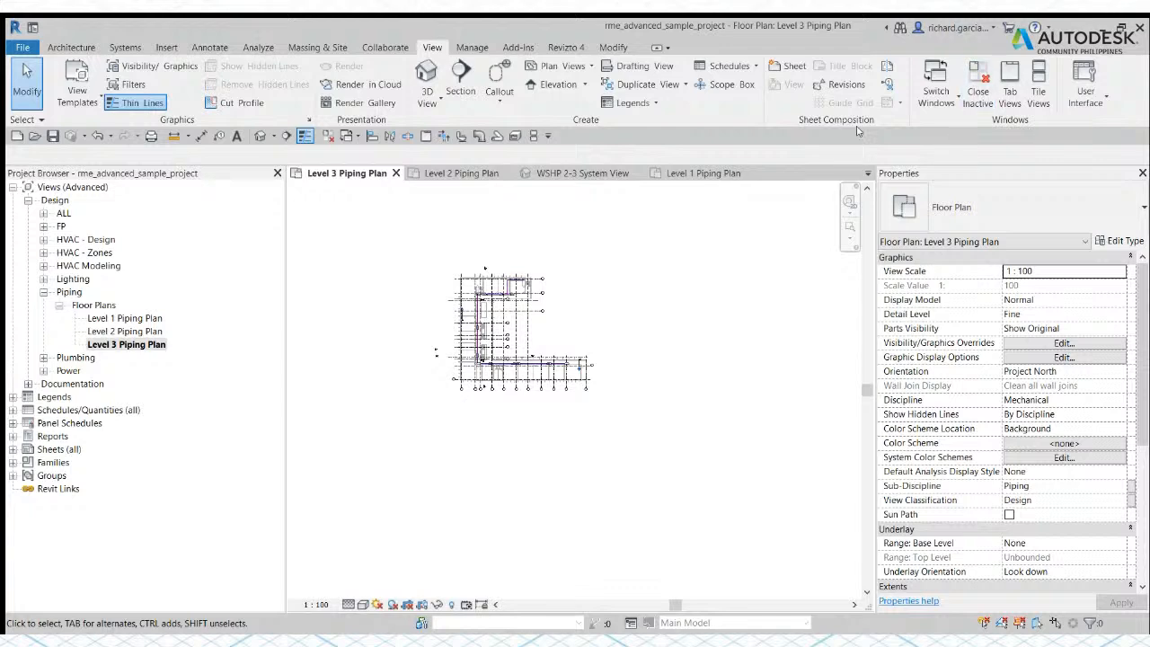
left_click(533, 135)
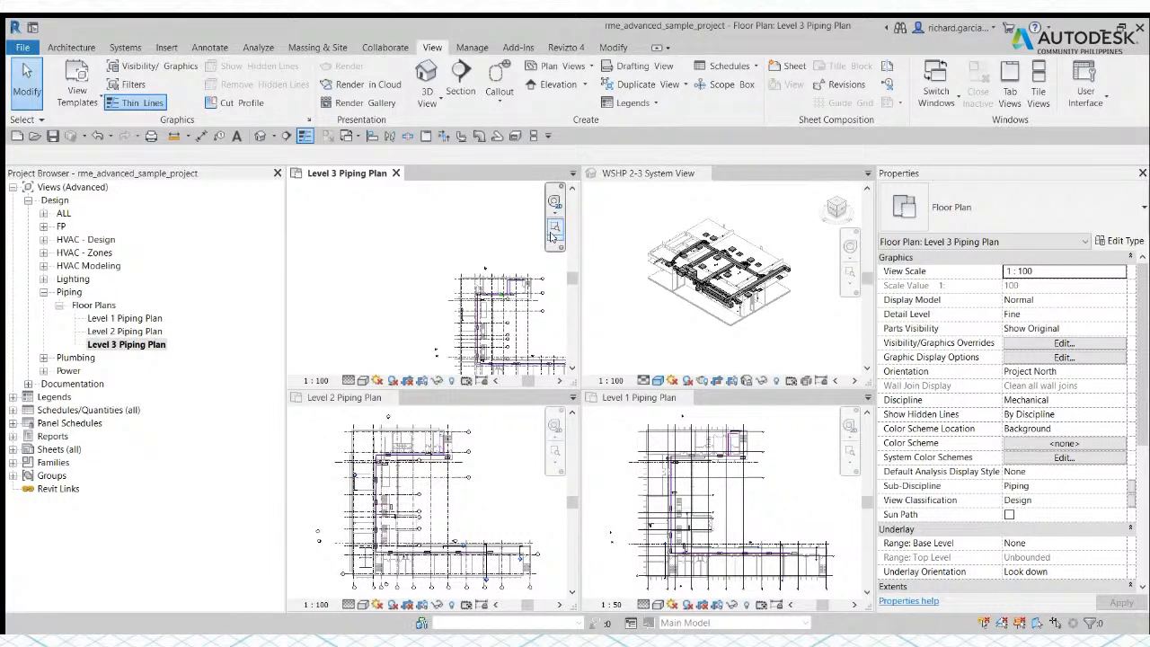
left_click(554, 228)
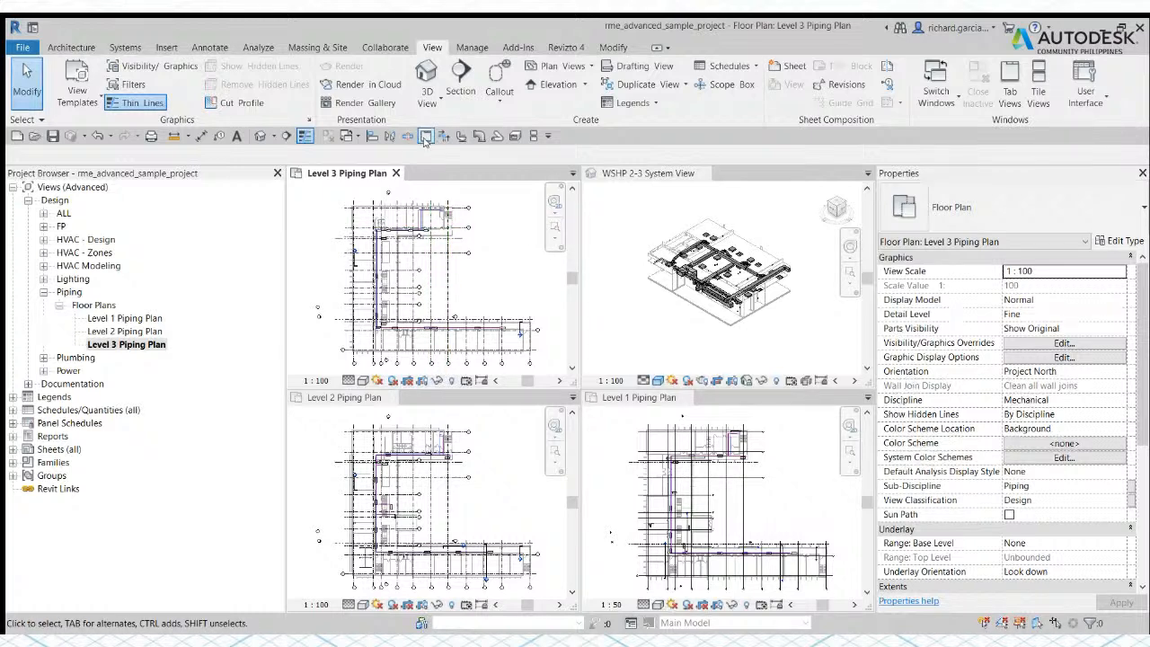
Step: Return the views to a tabbed layout and close all inactive views, keeping only the Level 3 Piping Plan open
left_click(426, 136)
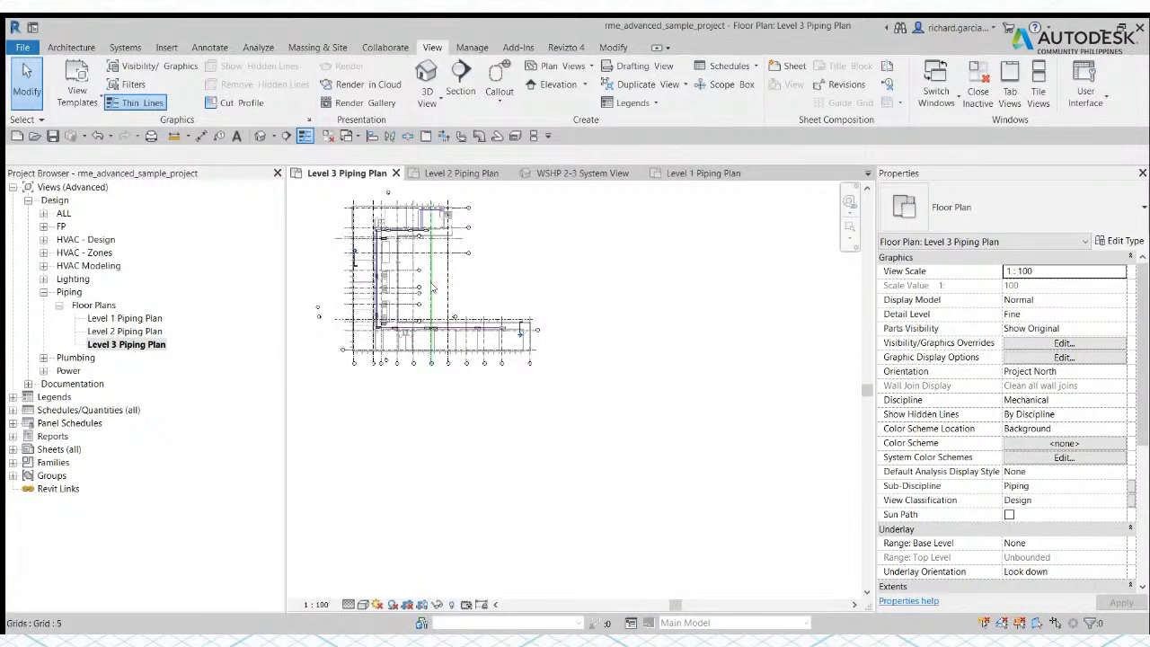
scroll(514, 358, "up", 3)
scroll(515, 357, "up", 4)
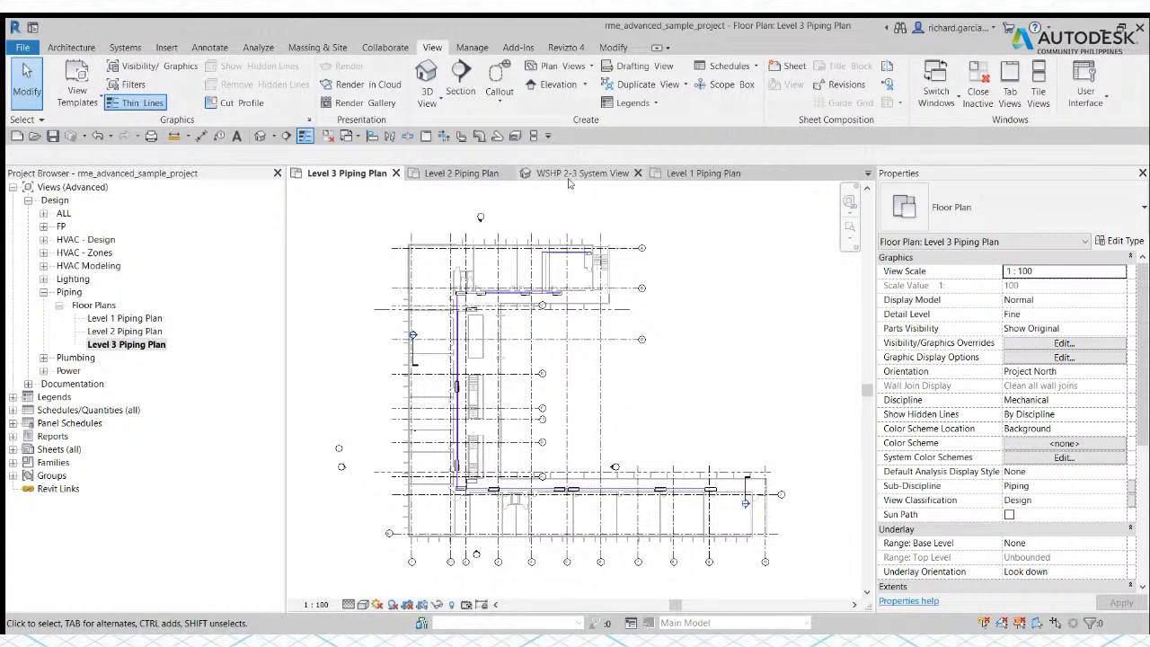
left_click(328, 136)
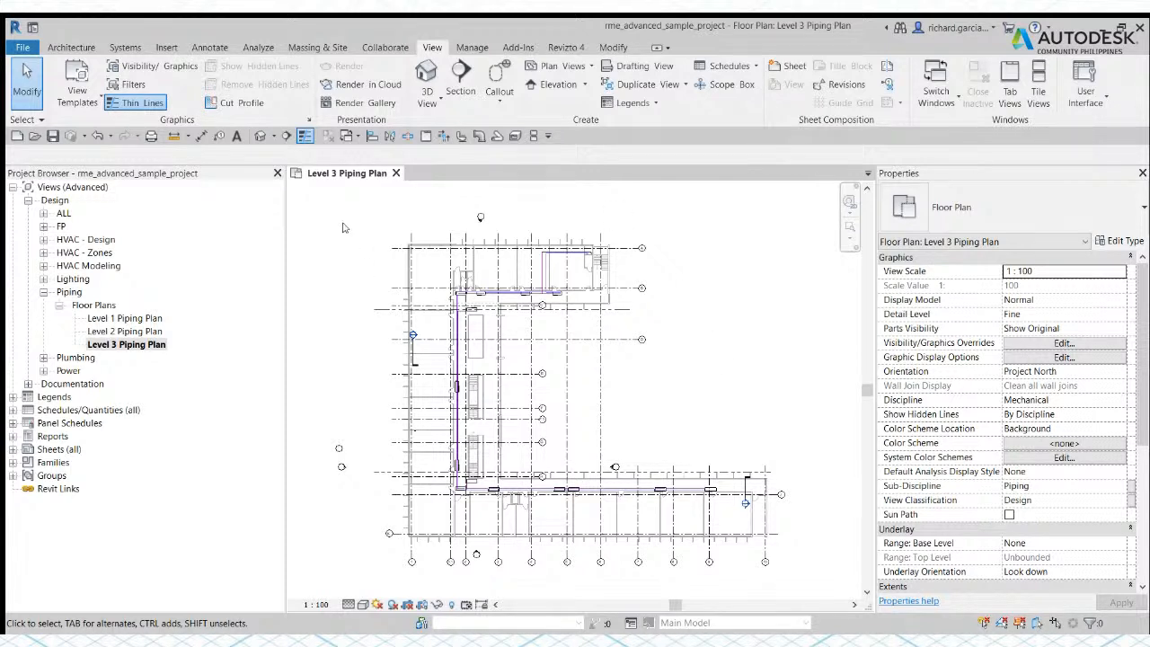
left_click(126, 48)
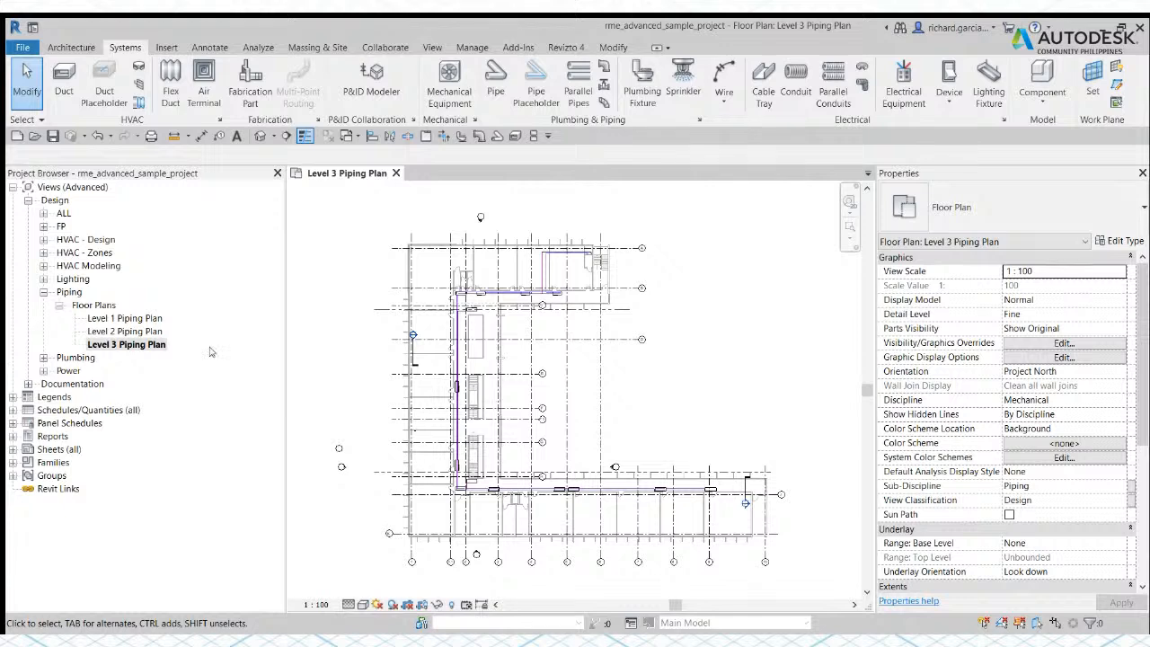
left_click(396, 174)
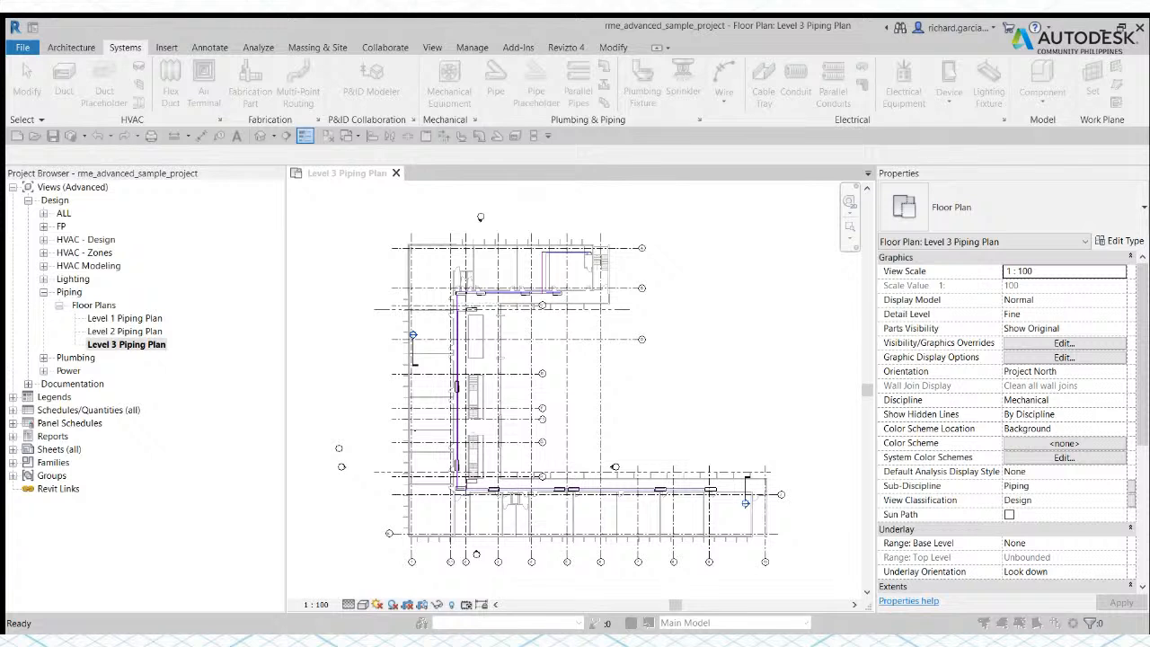
left_click(675, 345)
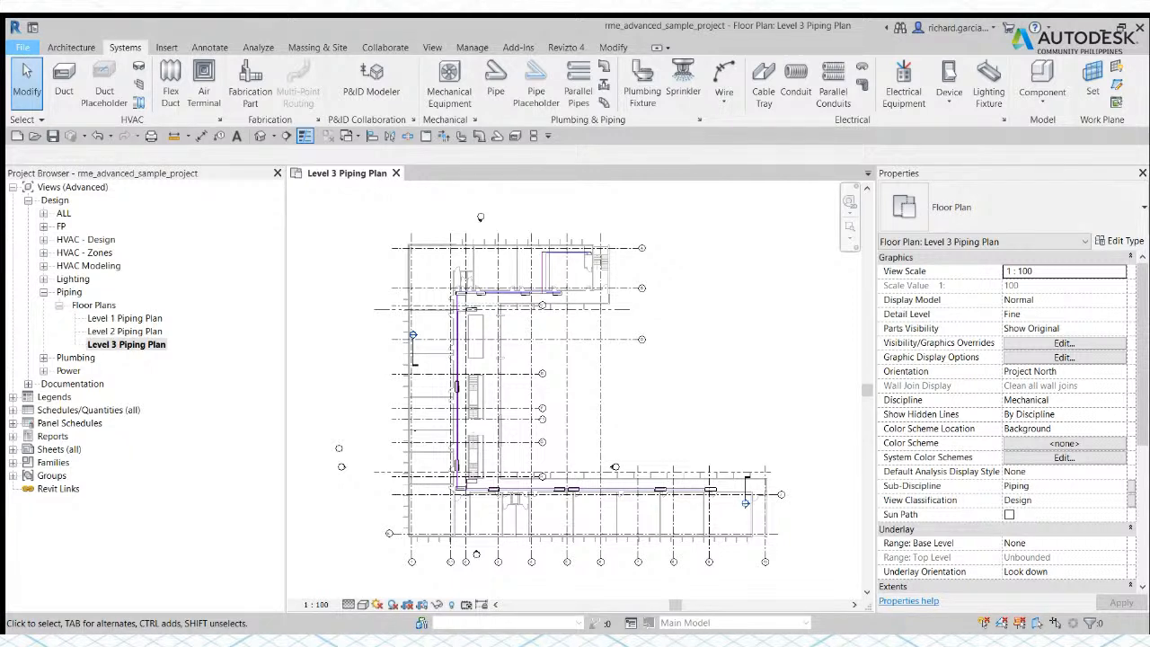
left_click(233, 425)
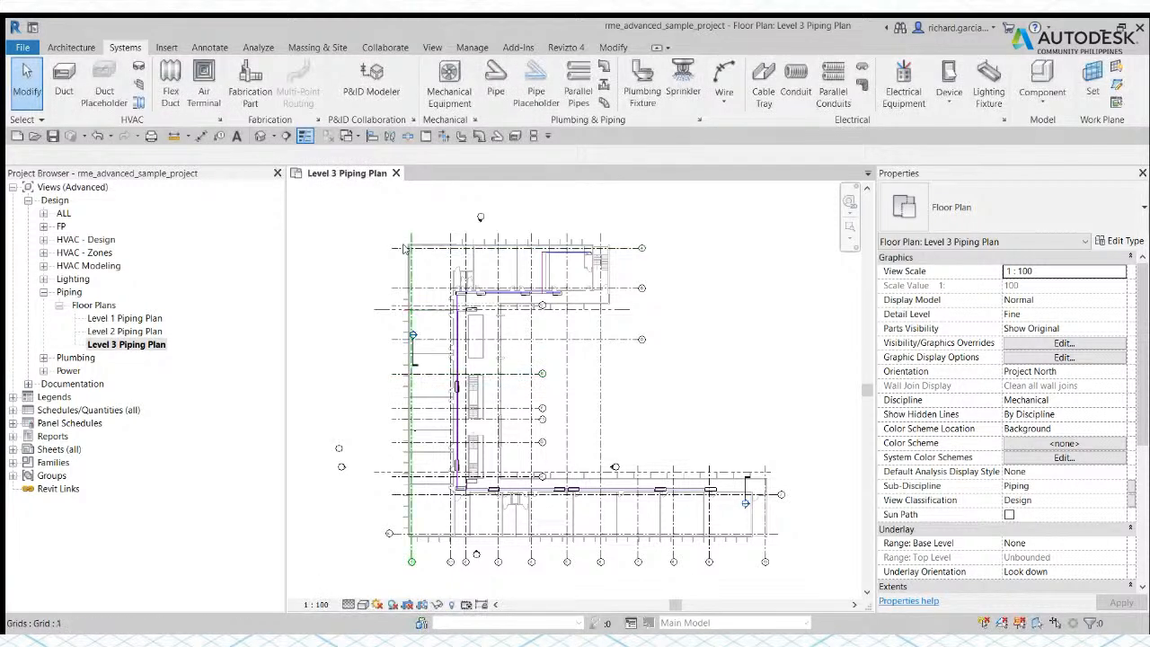
Step: Close the advanced sample project and open the RME_Plumb_Planning_01_i project
left_click(396, 174)
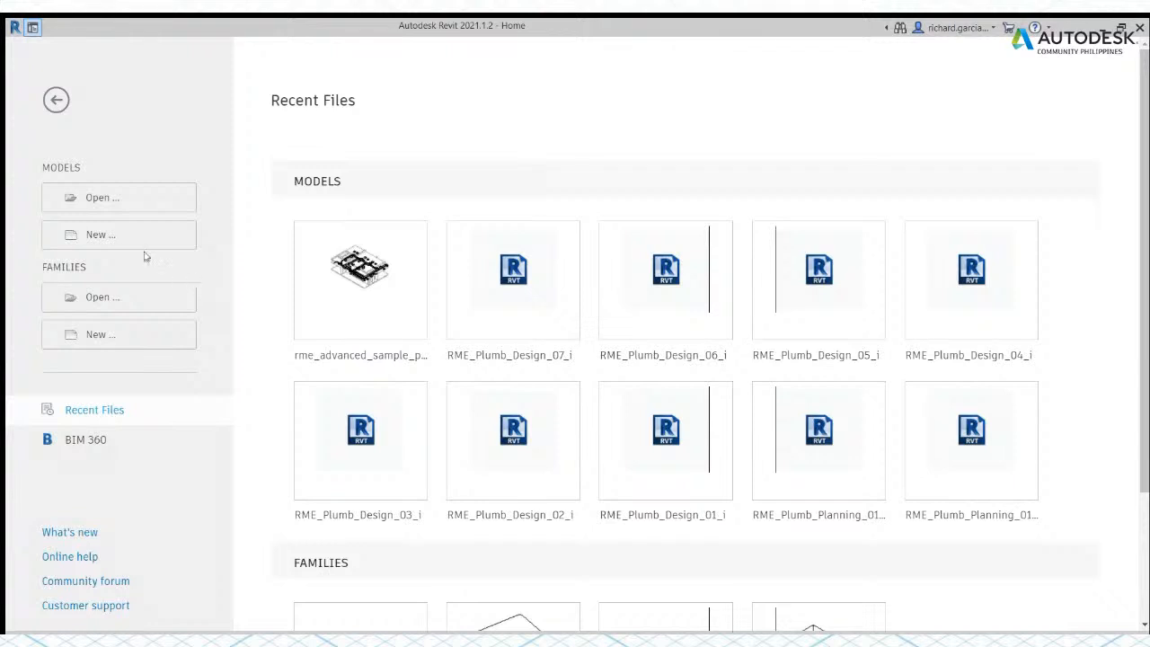
left_click(94, 202)
left_click(492, 401)
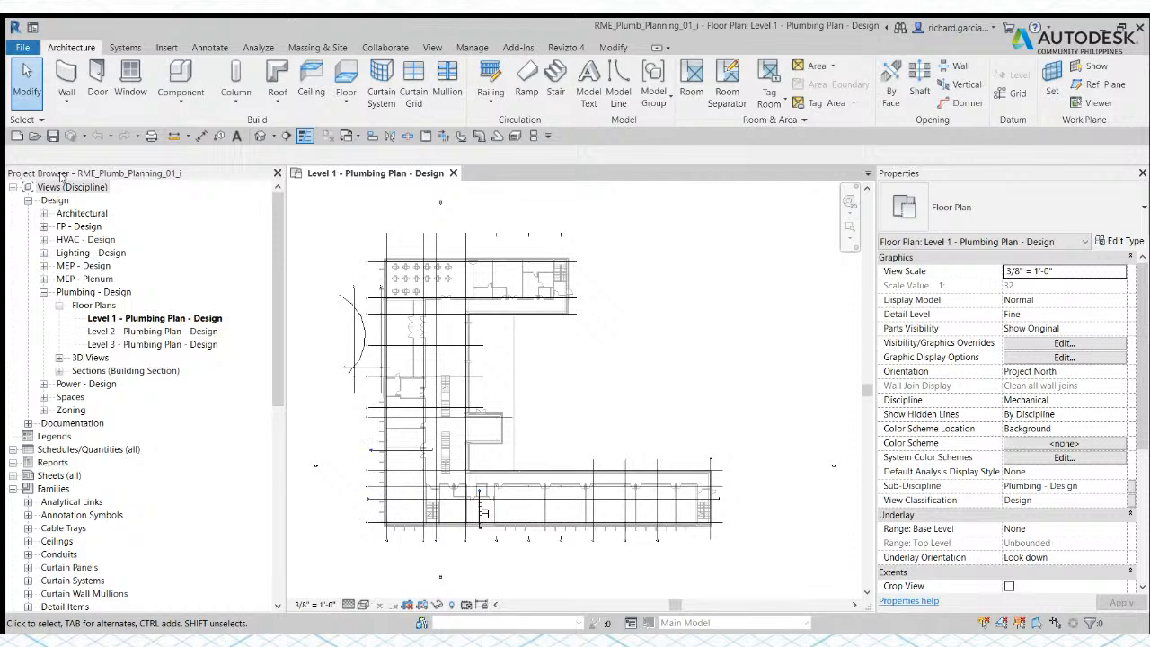
Step: Duplicate the PVC - Sanitary pipe type listed under the project's pipe families
left_click_drag(276, 356, 276, 551)
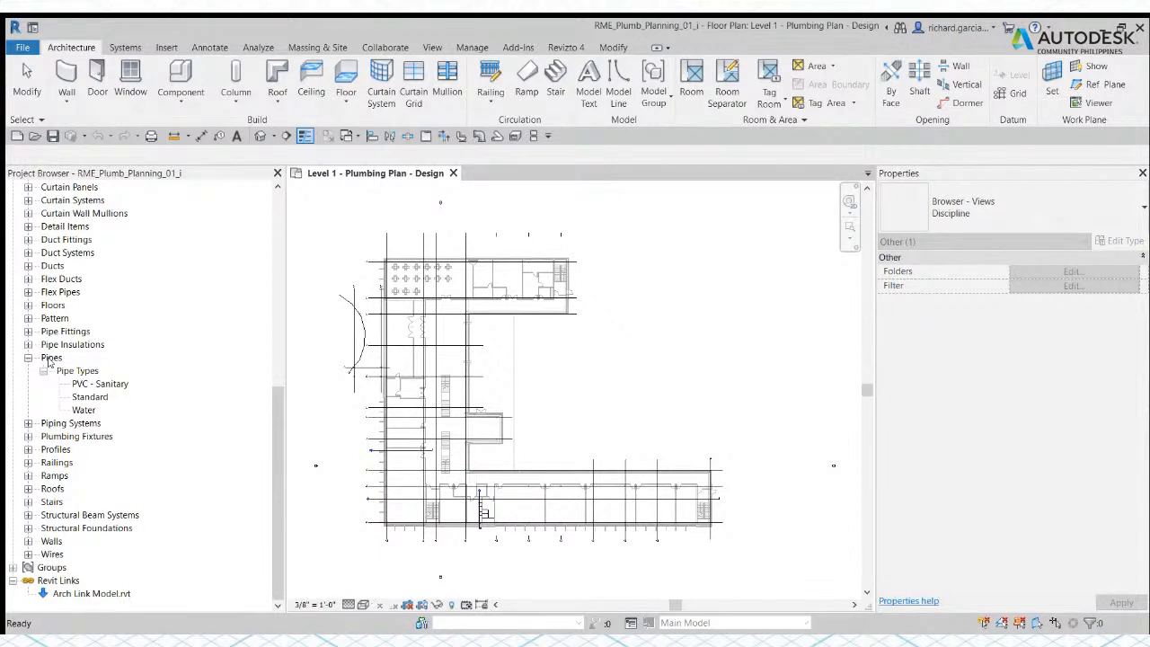
left_click(89, 387)
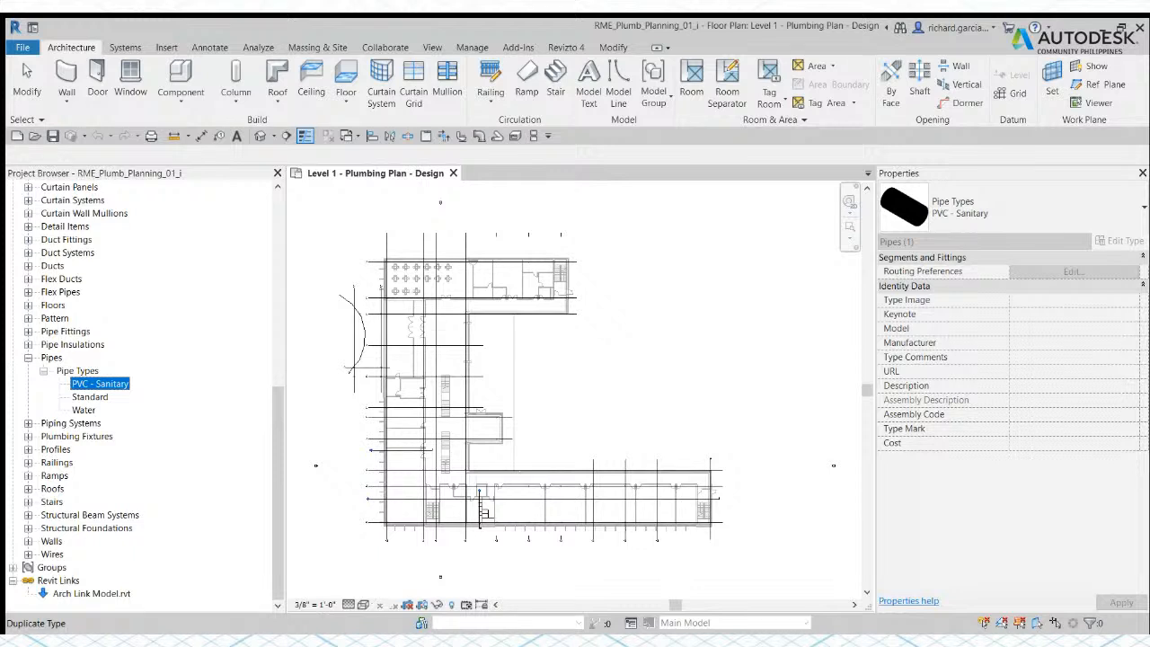
left_click(131, 394)
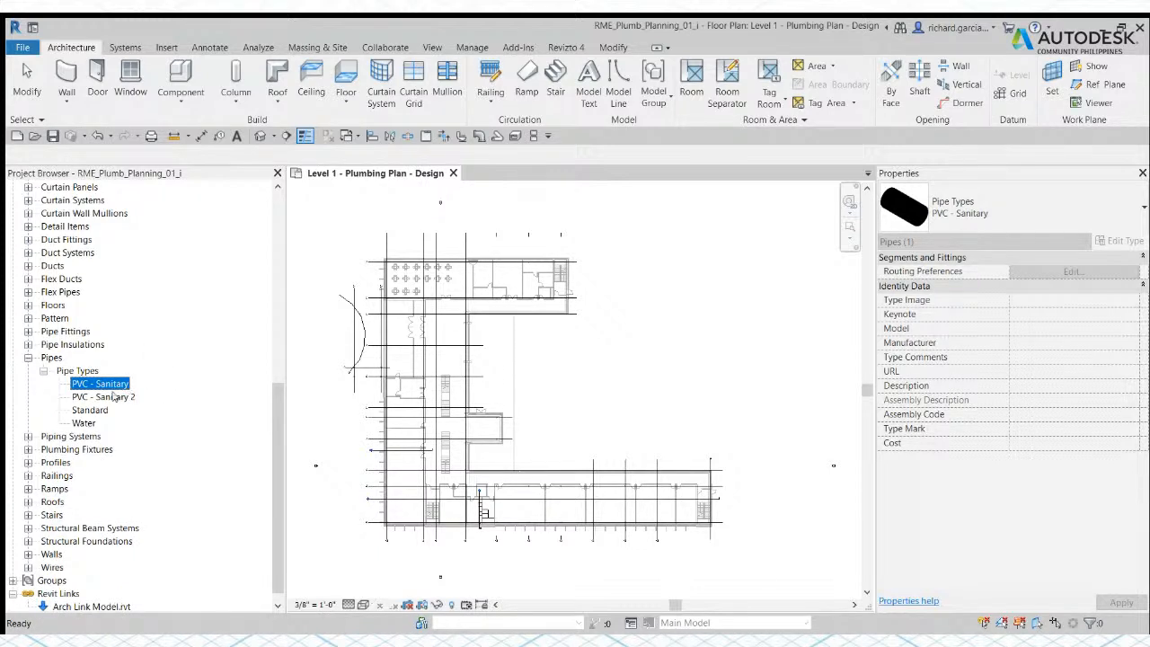
Step: Rename the duplicated sanitary pipe type as PVC - Vent
left_click(105, 399)
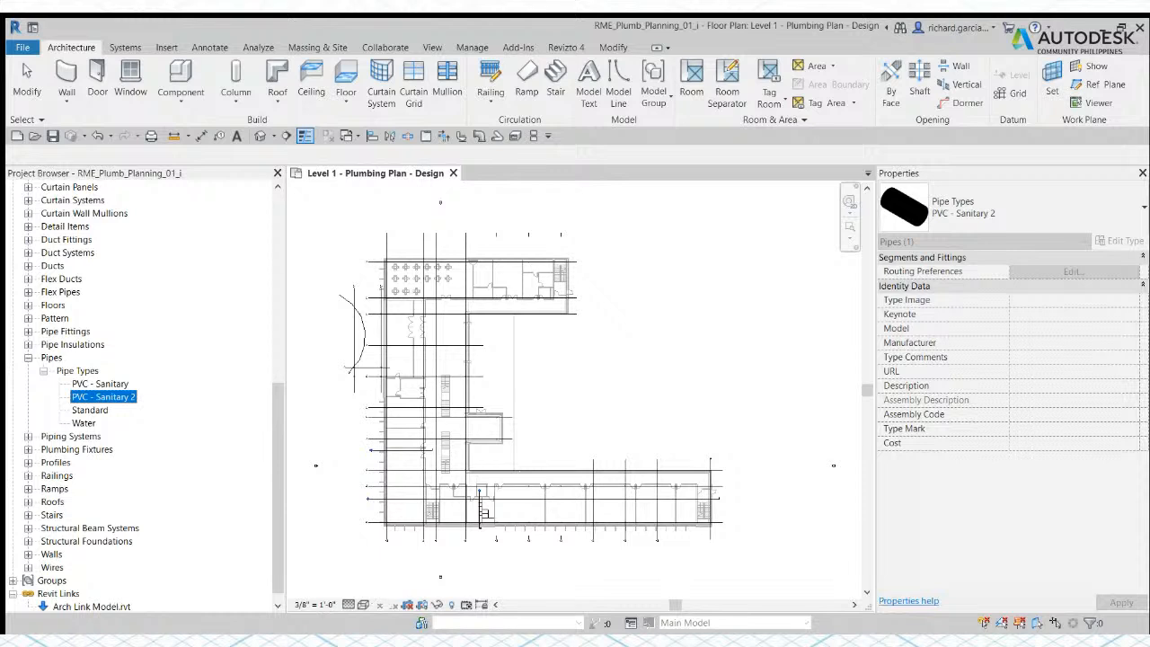
key("F2")
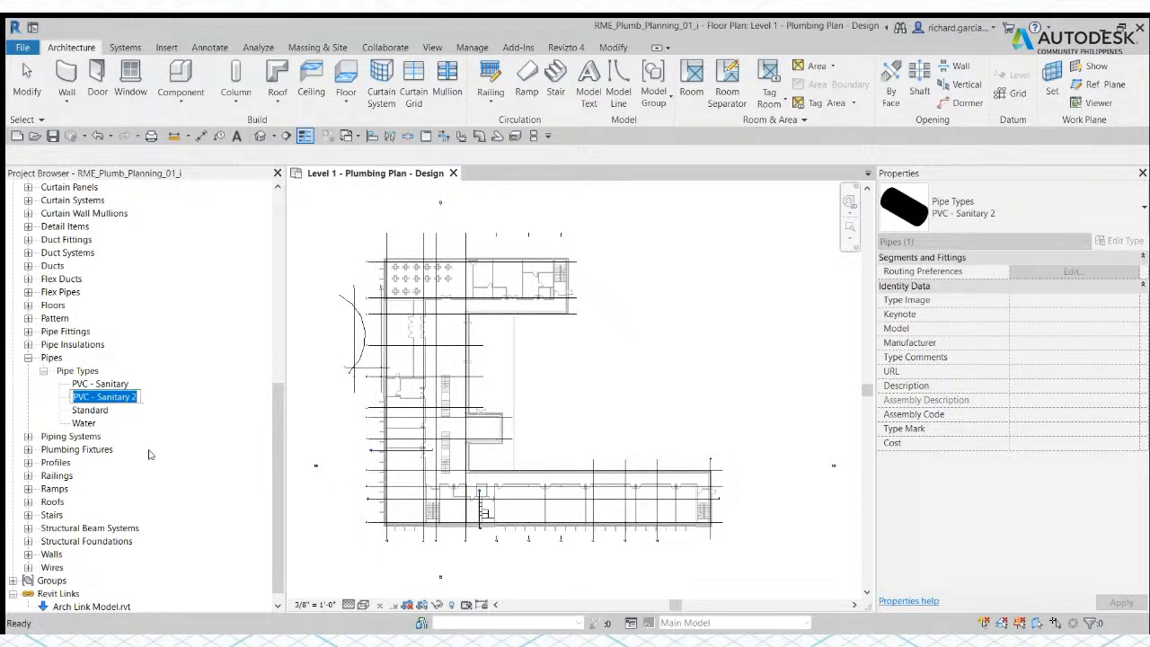
left_click_drag(97, 396, 143, 400)
type("VC - V")
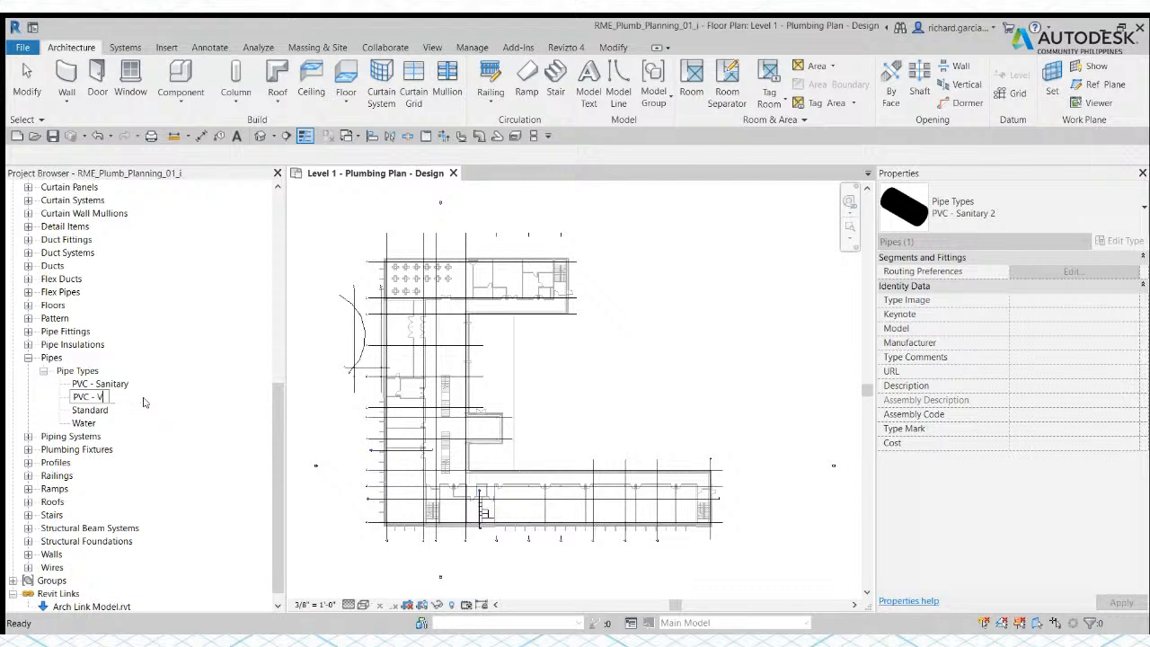
type("ent")
key("Return")
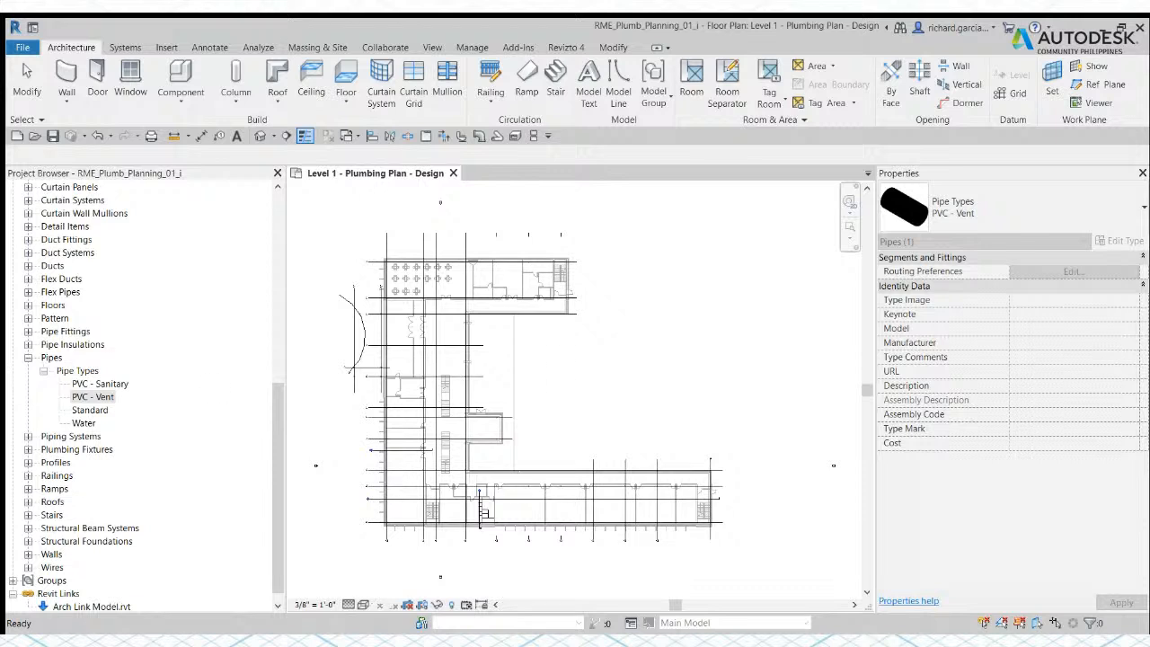
Step: Open the type properties of the PVC - Vent pipe type
double_click(97, 399)
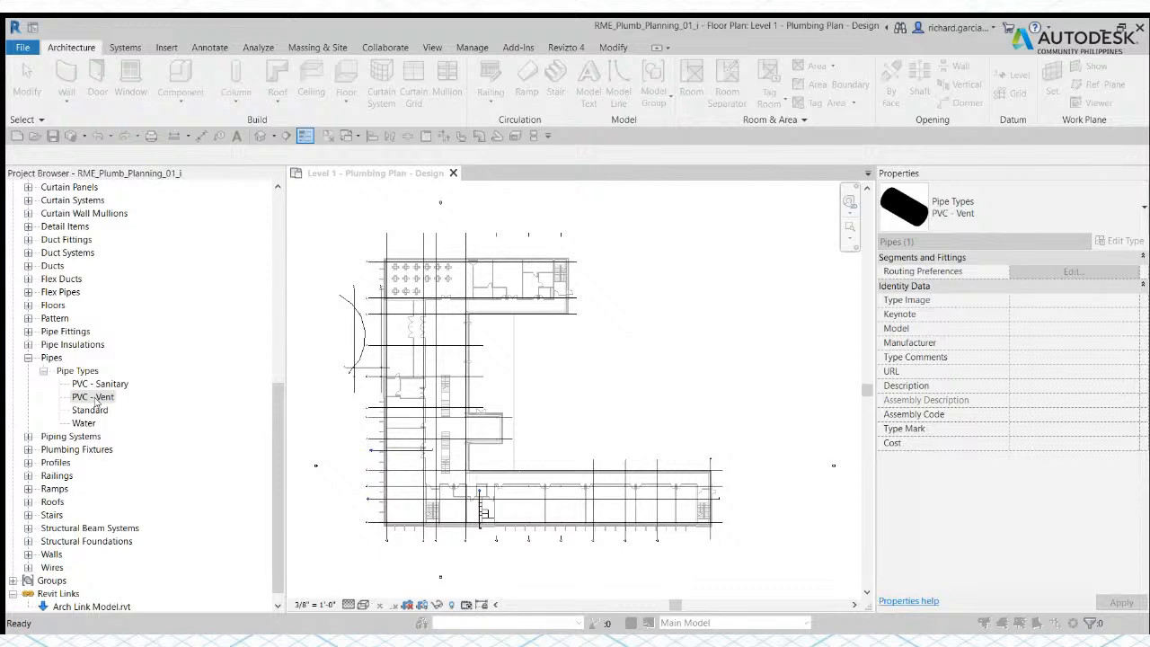
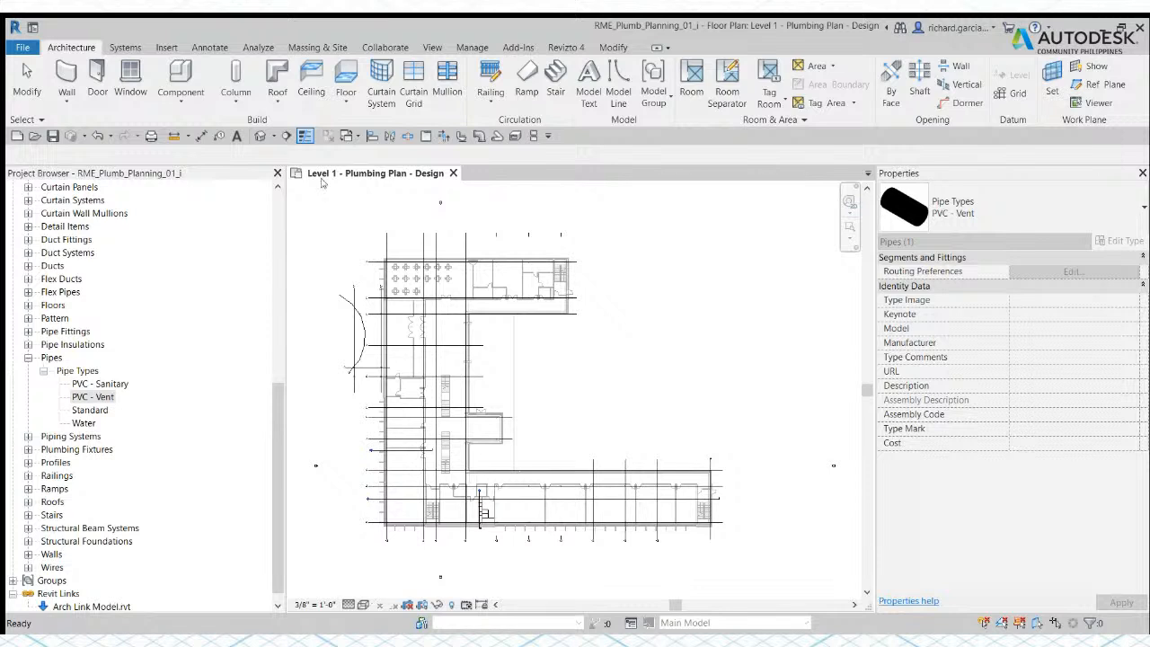
Step: Look at the command for loading families from the library, then return to the Level 1 plumbing plan
left_click(167, 48)
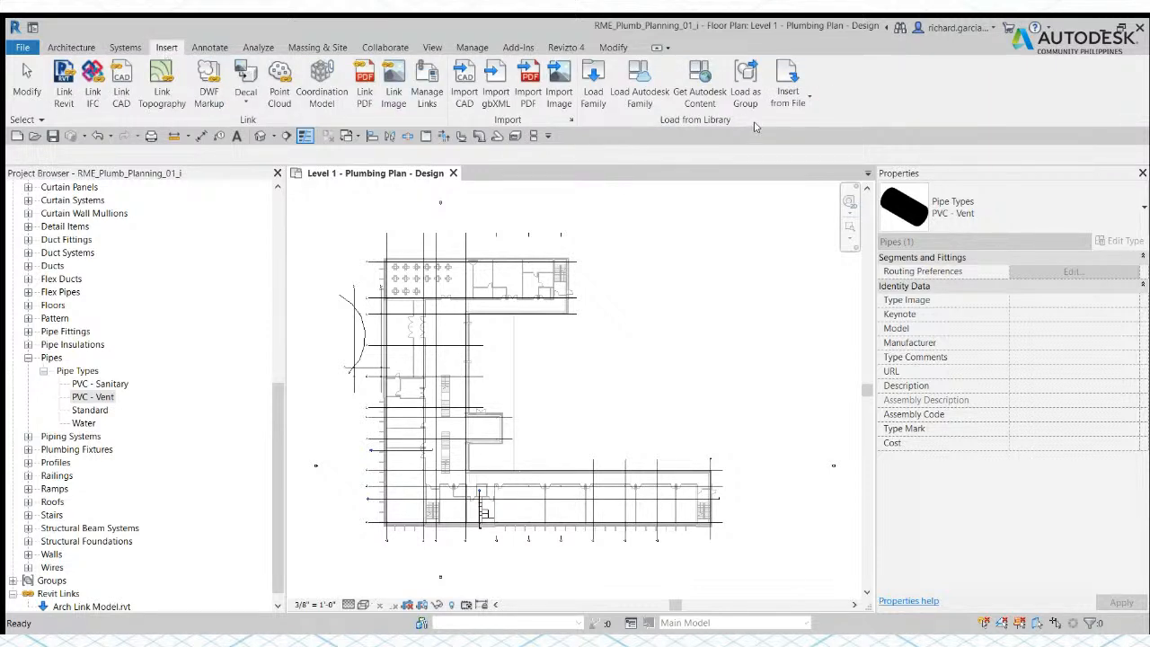
left_click(592, 89)
left_click(622, 376)
middle_click_drag(652, 362, 661, 356)
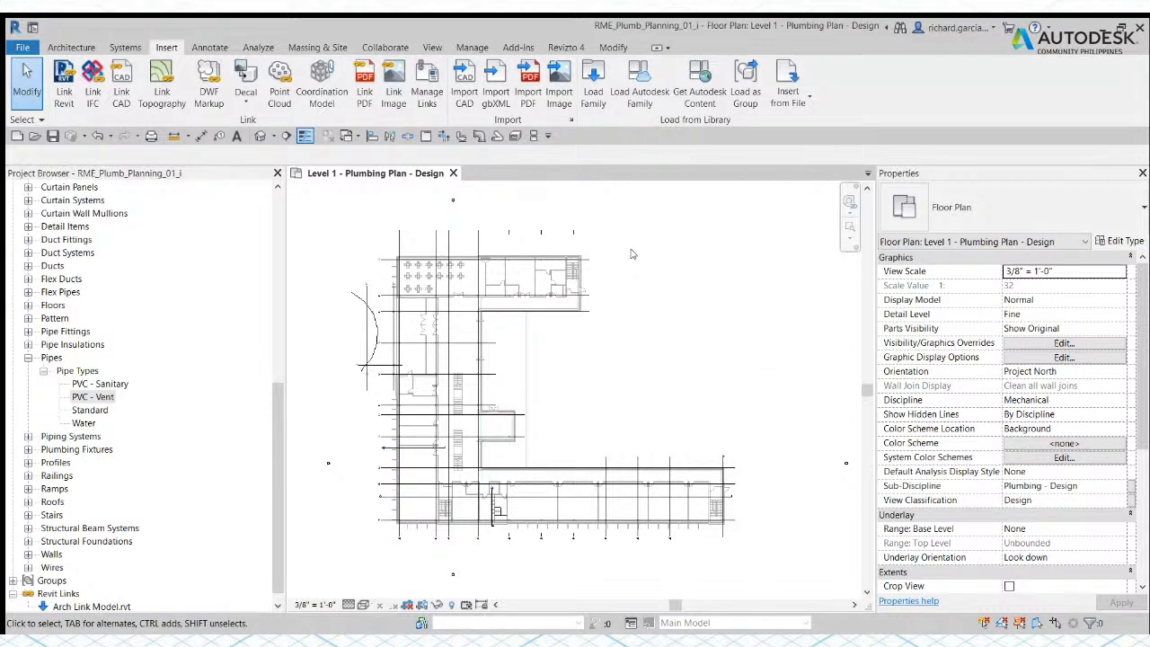
Step: Review the project's mechanical settings and close them without making changes
left_click(126, 47)
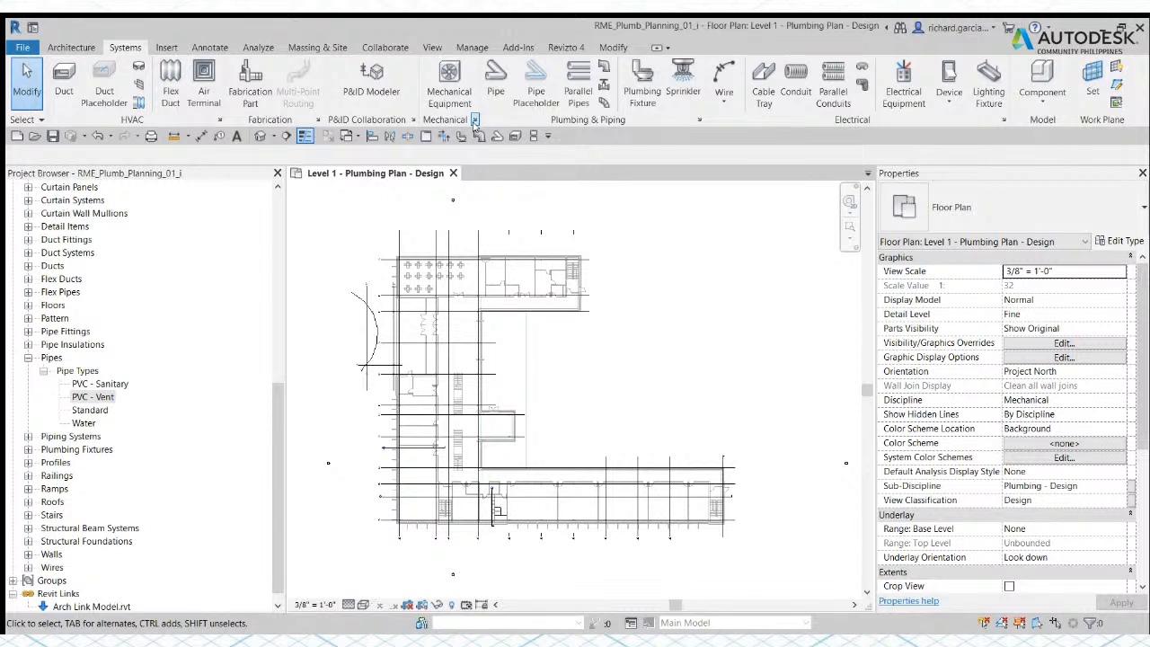
left_click(474, 120)
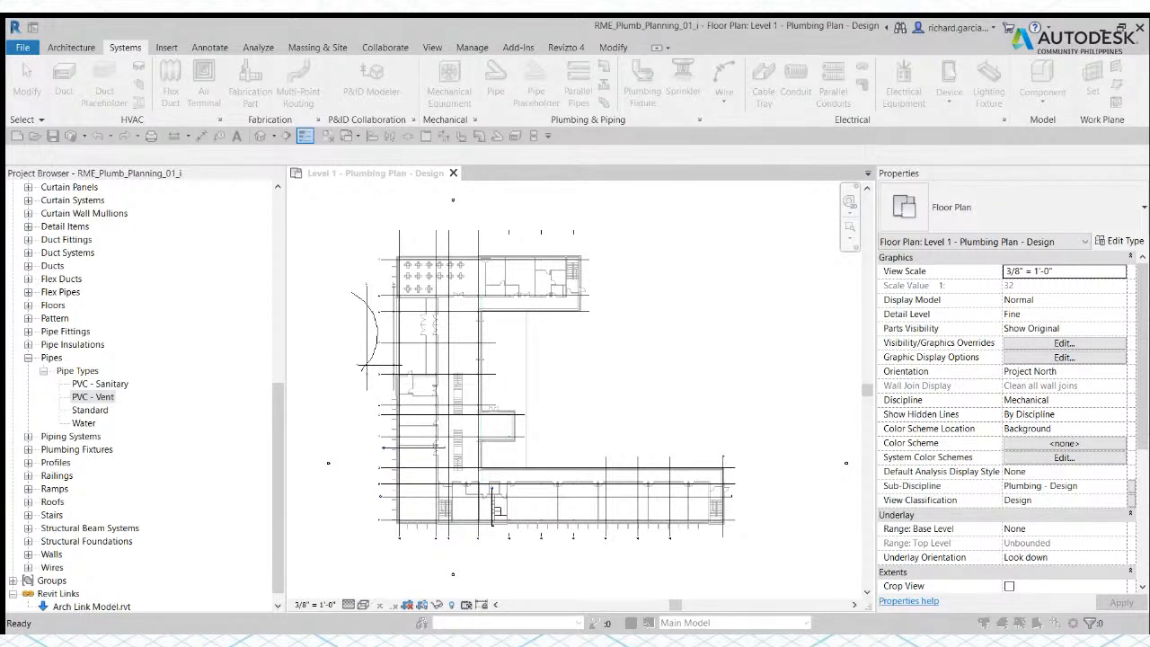
left_click(706, 446)
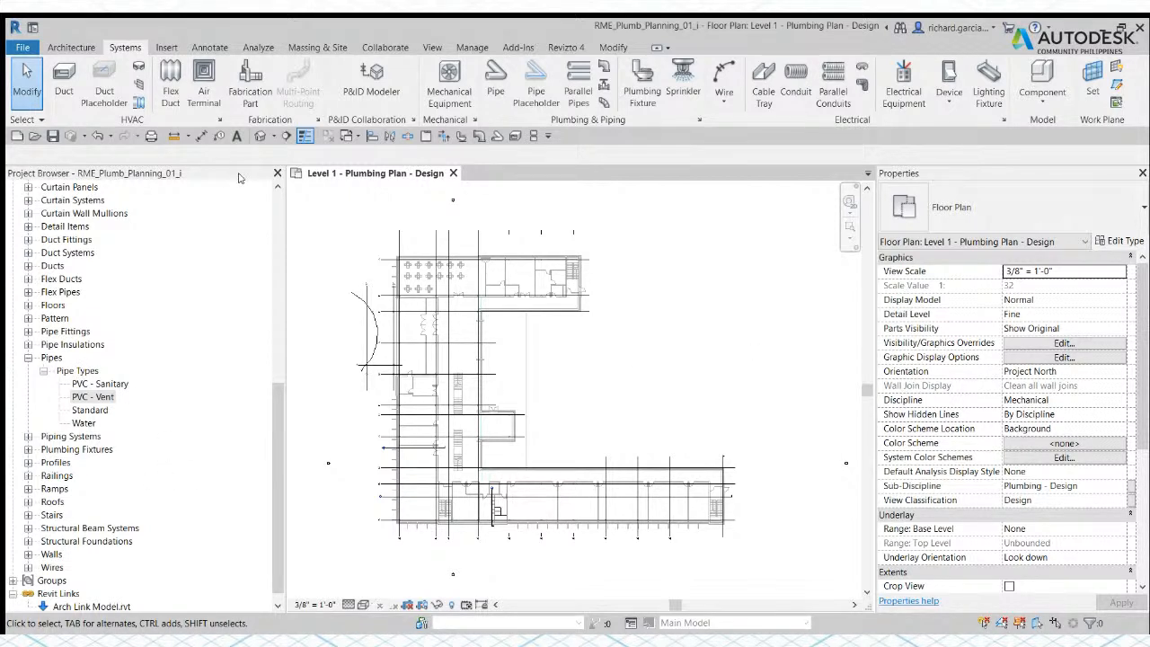
left_click(169, 49)
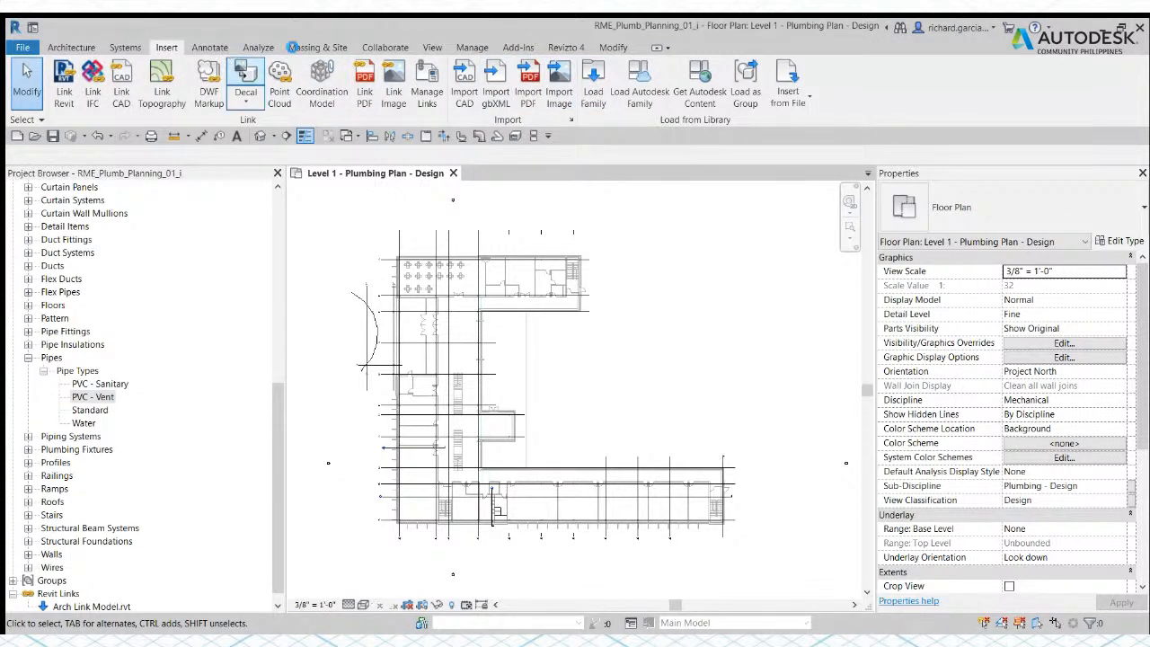
left_click(126, 50)
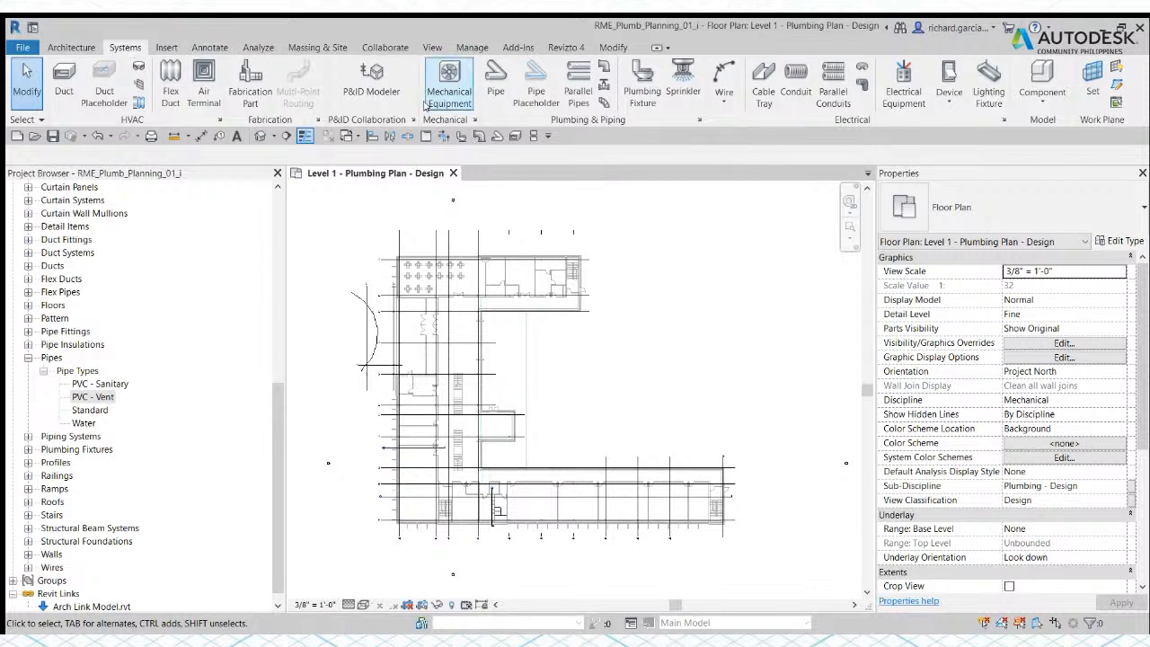
left_click(475, 121)
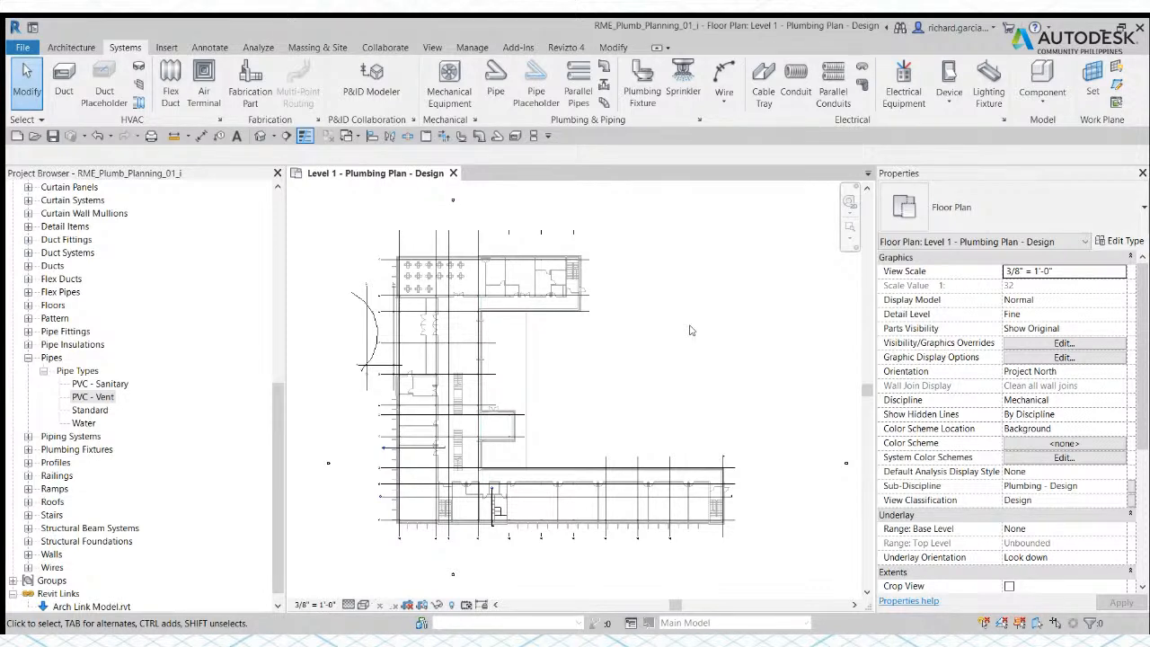
Step: Expand the project's piping system types and examine the properties of Domestic Hot Water
left_click(29, 437)
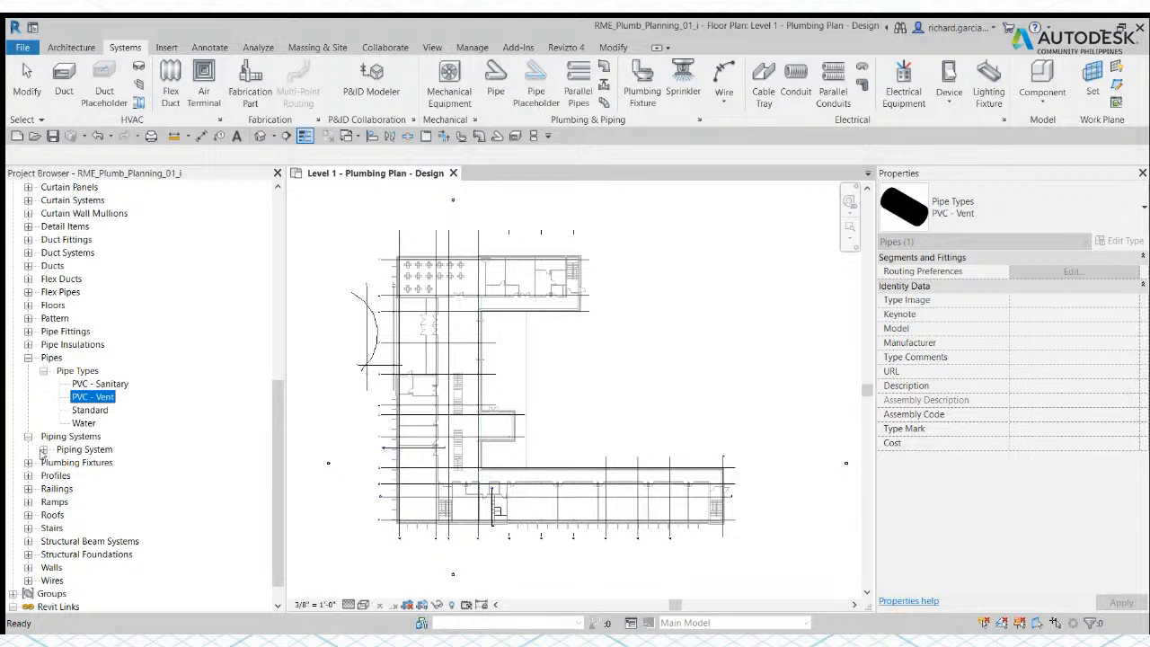
left_click(43, 449)
scroll(106, 481, "down", 2)
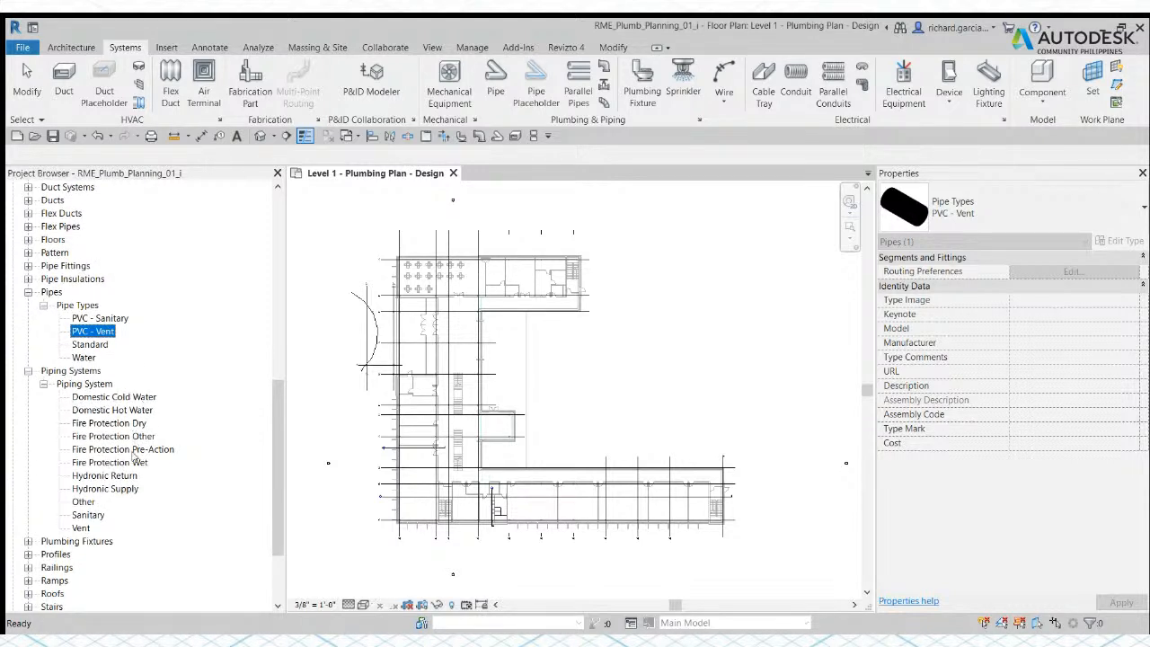
left_click(114, 411)
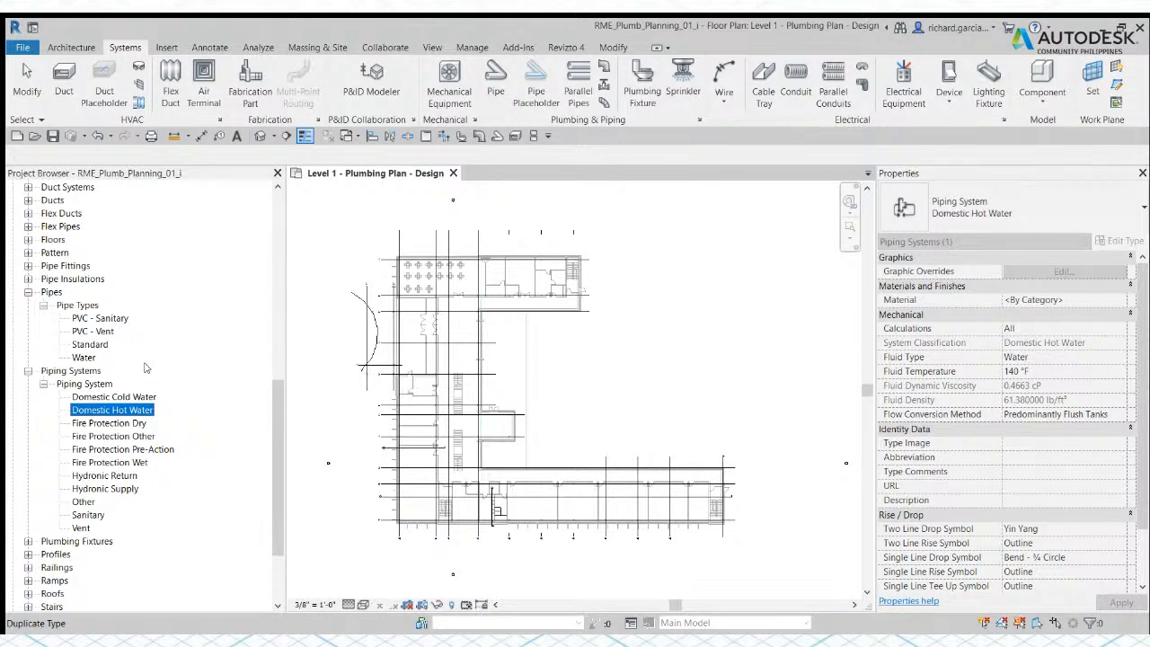
left_click(82, 306)
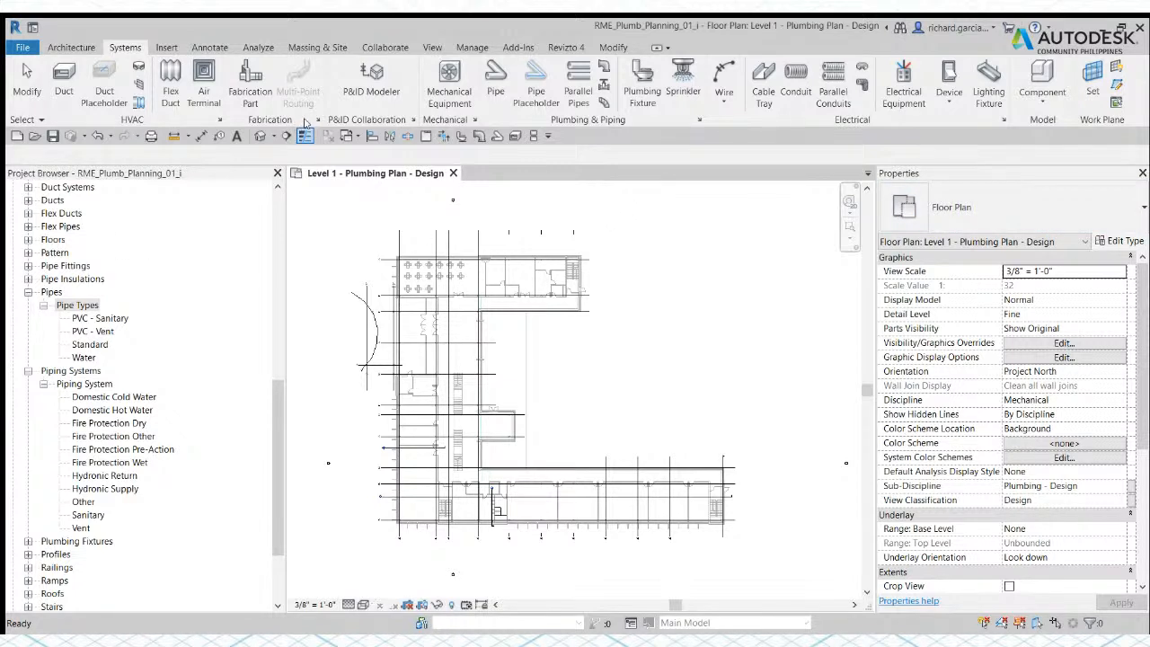
Step: Examine the pipe conversion settings of the Hydronic Supply system and close the mechanical settings
left_click(474, 122)
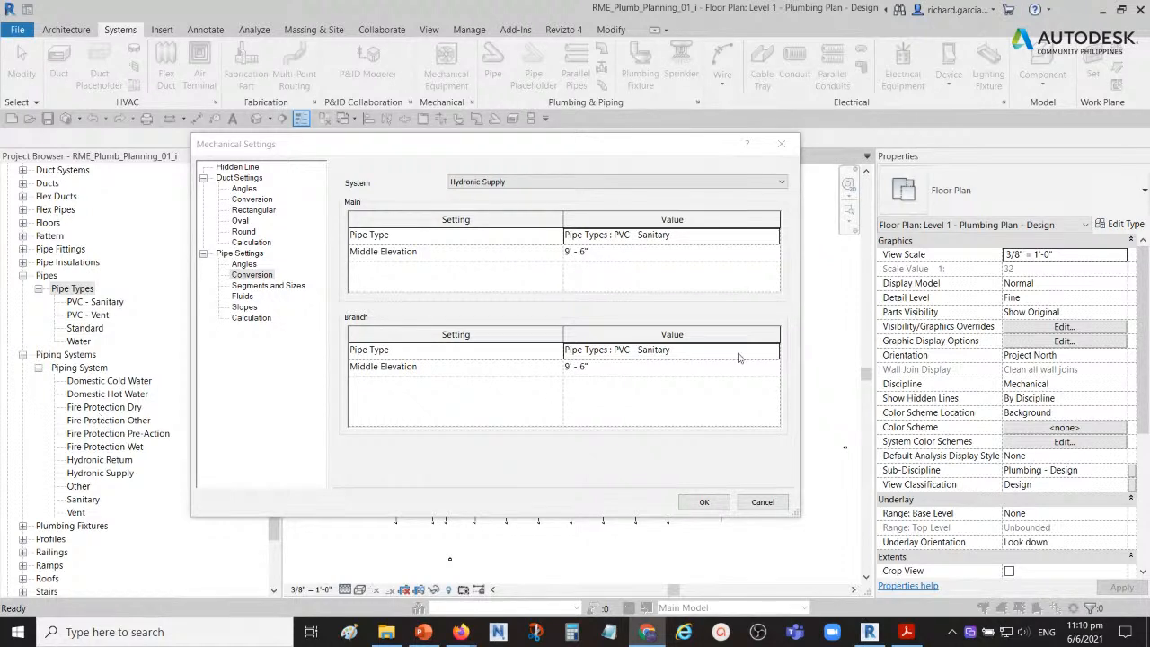
left_click(457, 152)
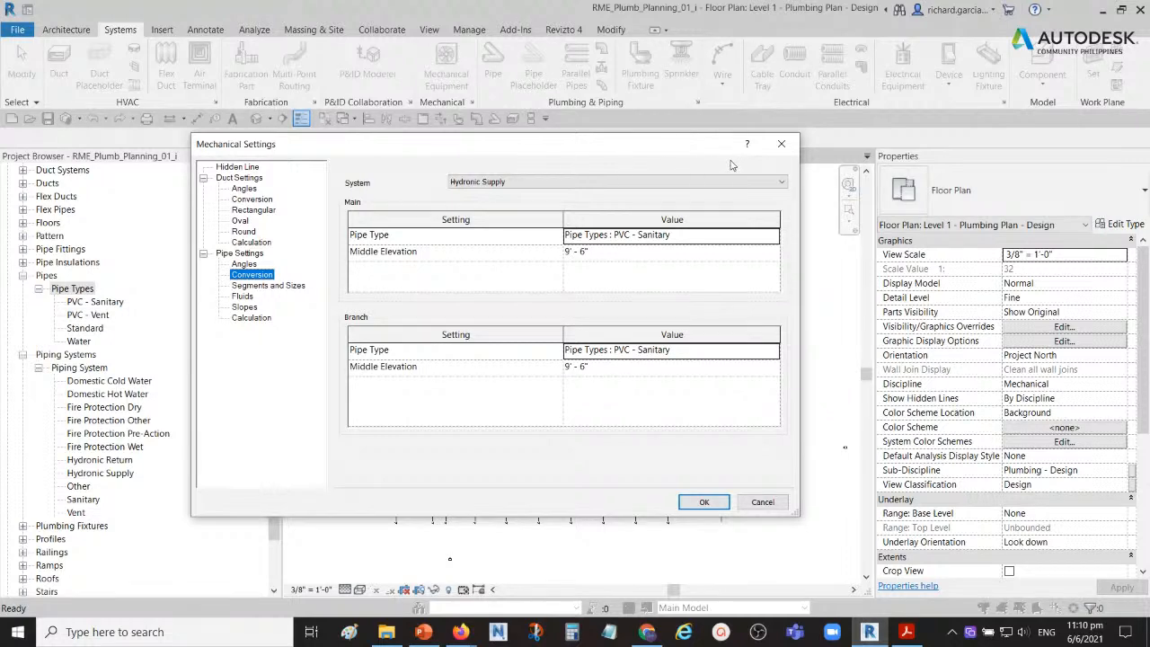
left_click(781, 144)
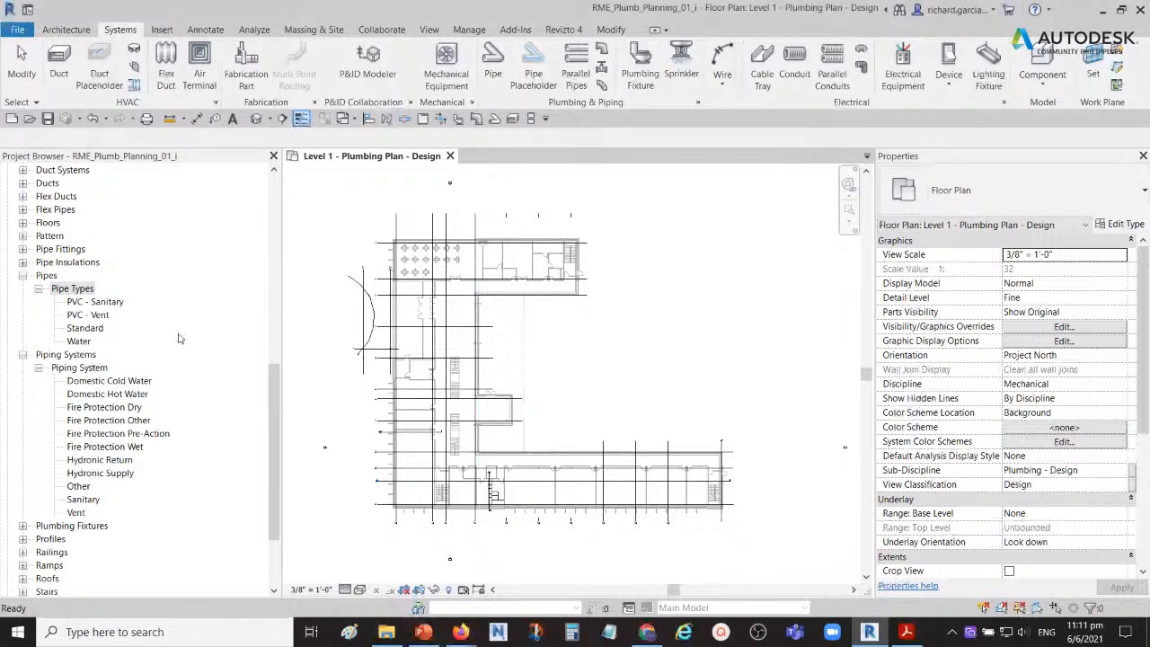
Step: Open the type properties of the PVC - Vent pipe type from the project's pipe families
left_click(82, 301)
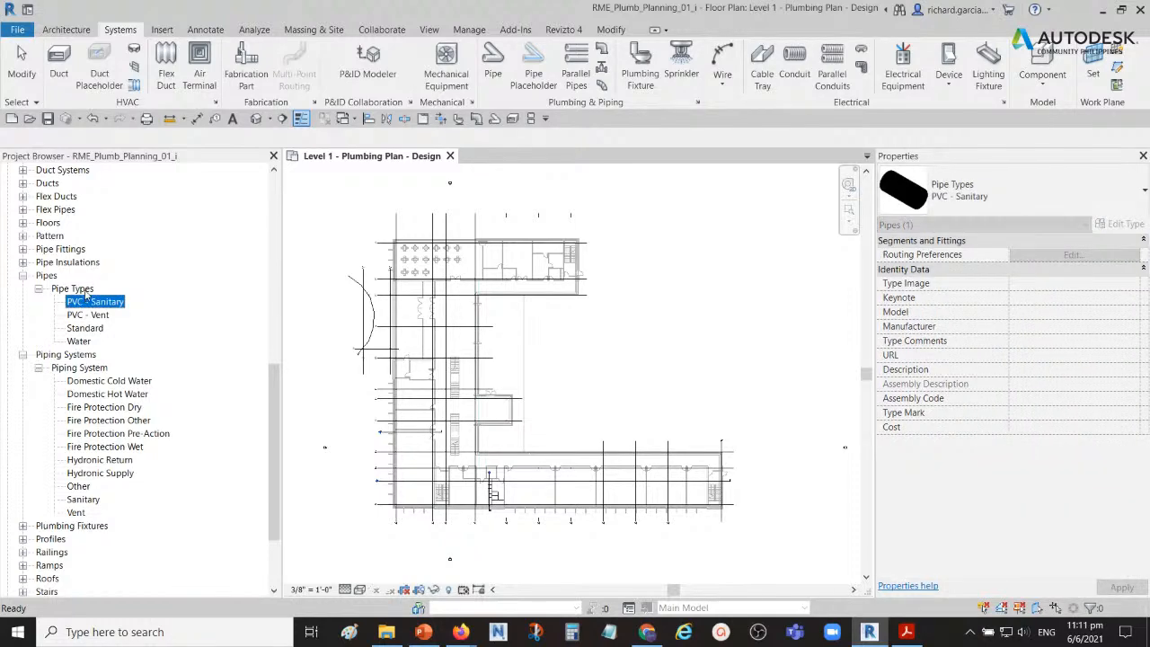
left_click(76, 288)
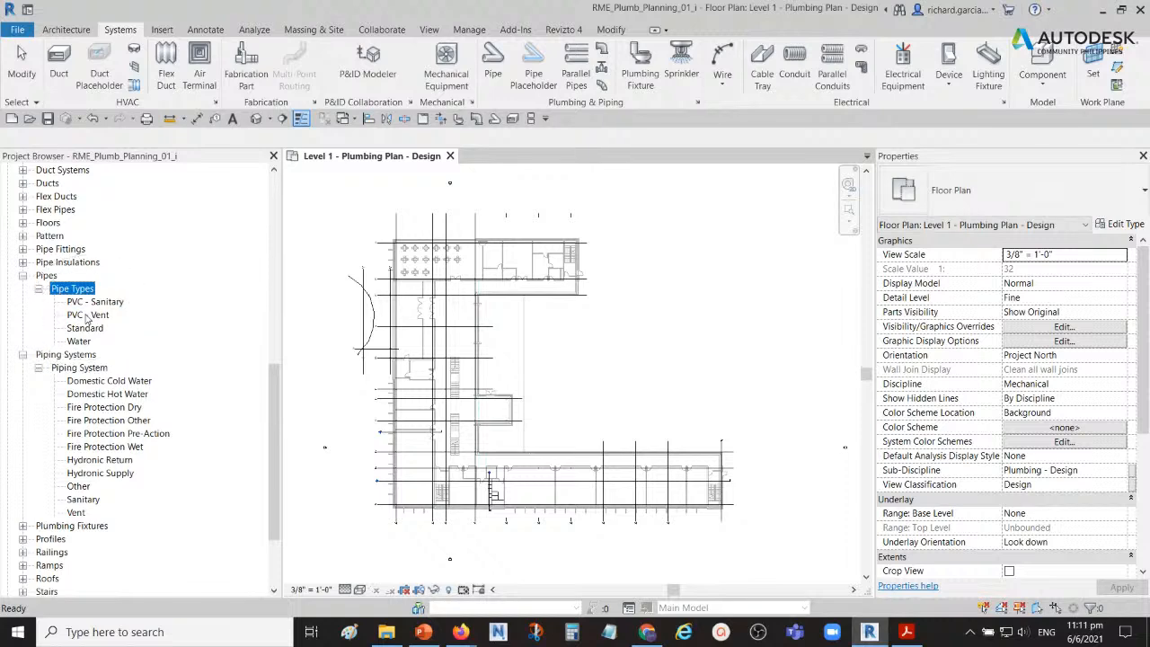
left_click(87, 315)
double_click(87, 317)
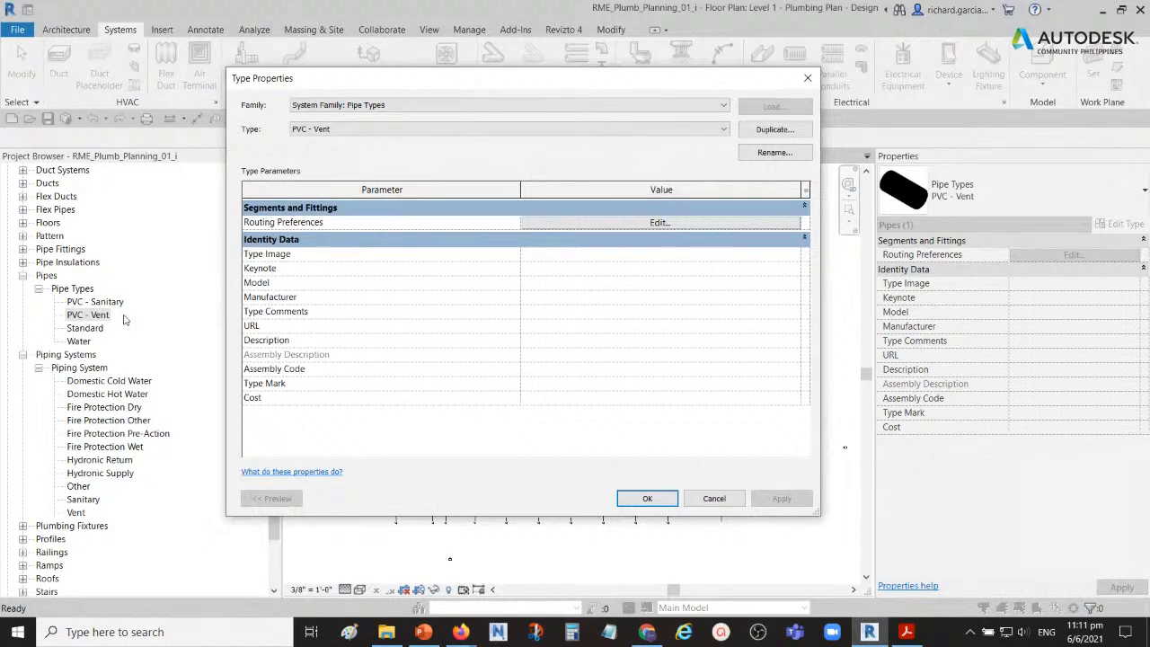
mouse_move(647, 629)
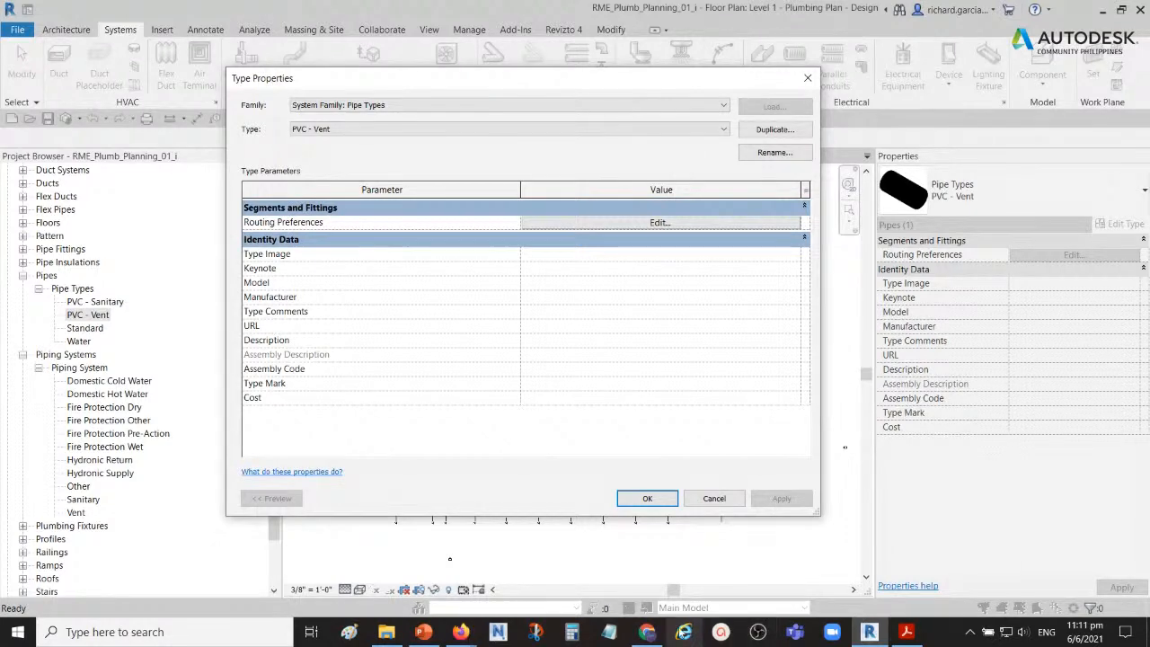
left_click(460, 631)
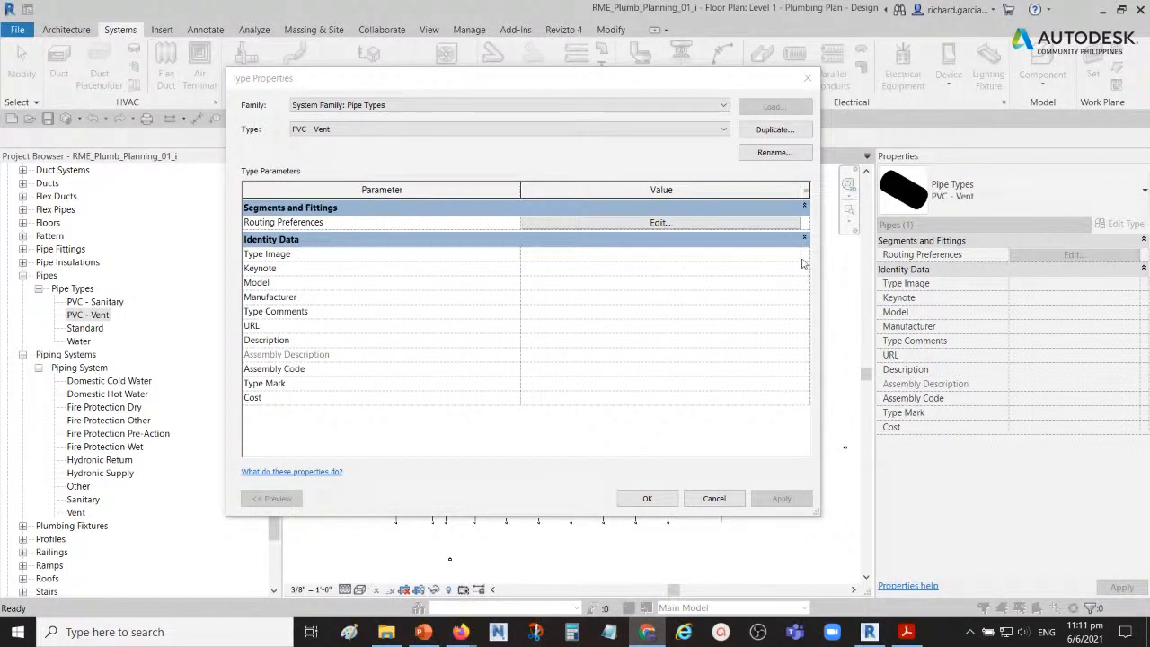
left_click(344, 87)
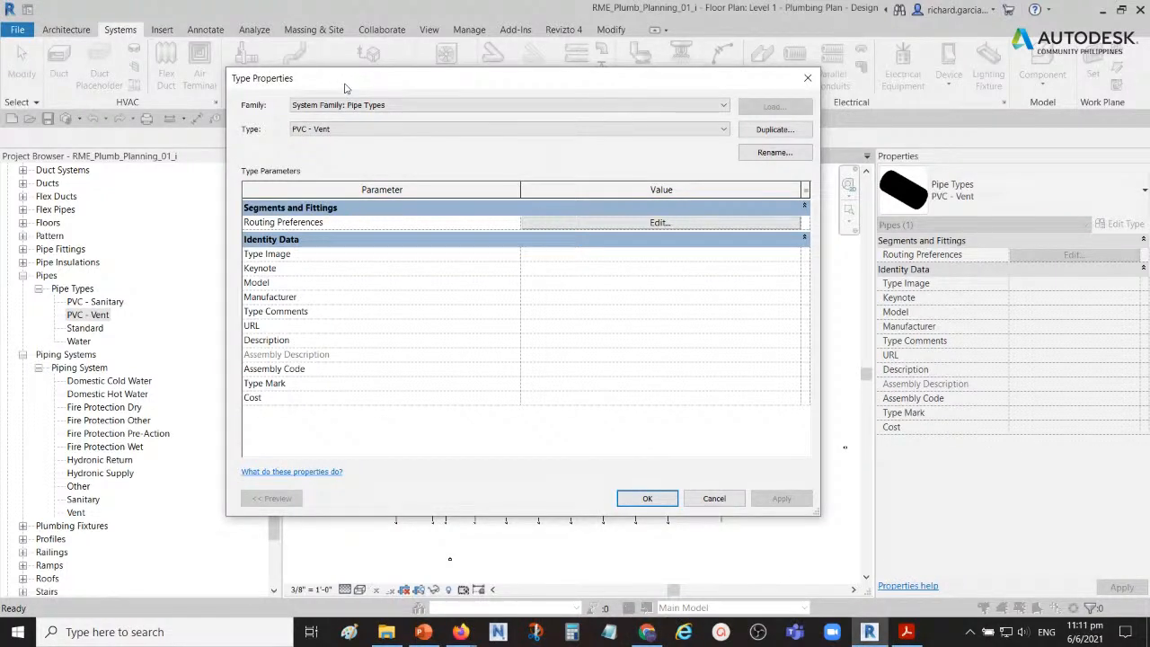
Step: Review the routing preferences of PVC - Vent, including the available elbow fittings, and close its type properties
left_click(653, 225)
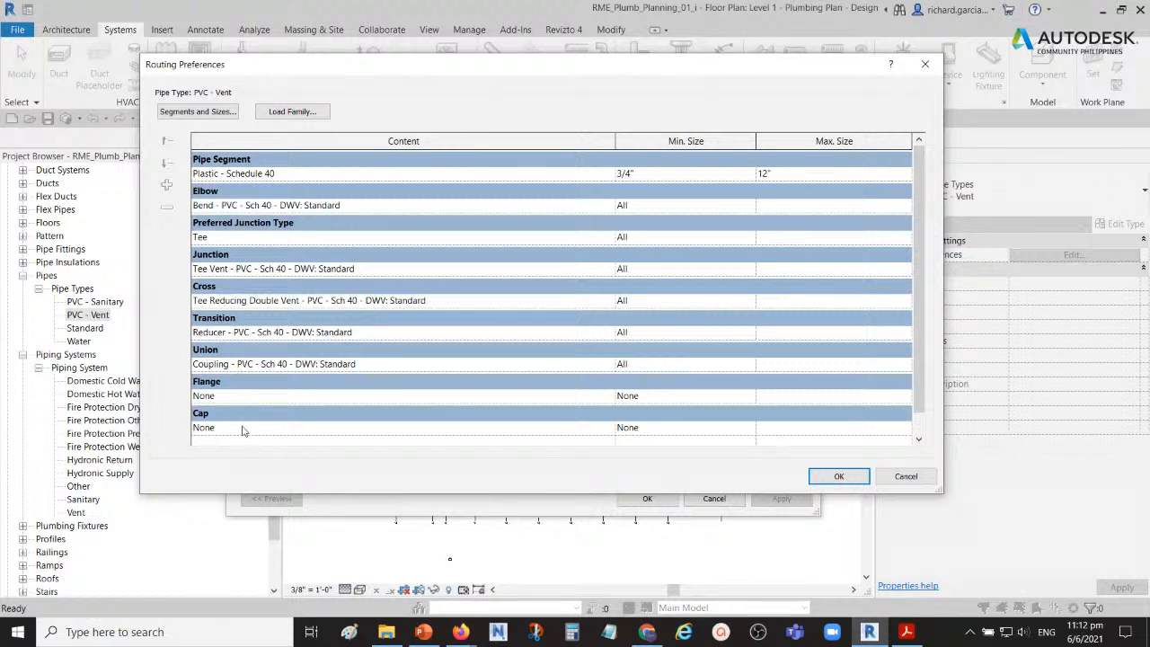
key("ctrl")
key("ctrl")
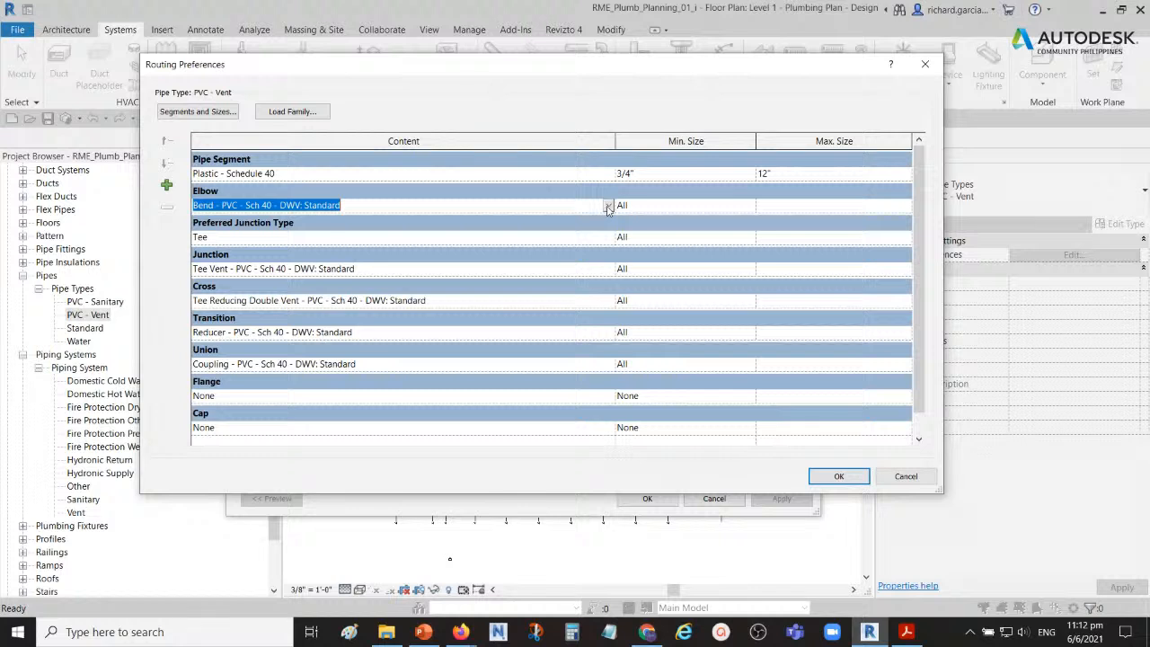
left_click(607, 207)
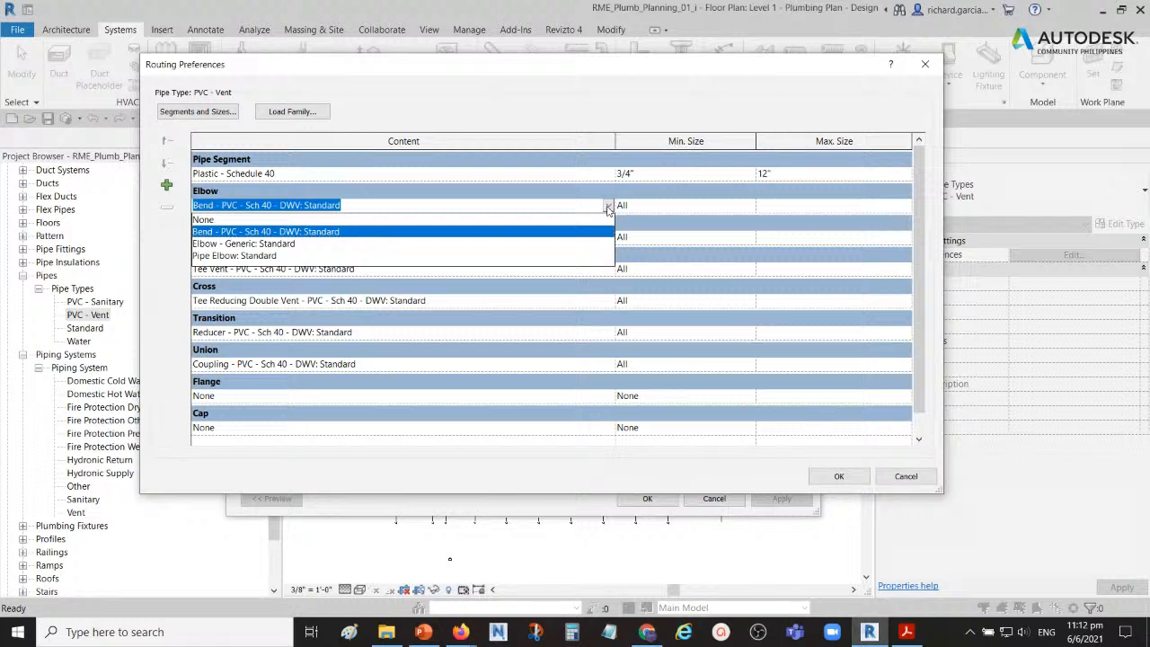
left_click(608, 208)
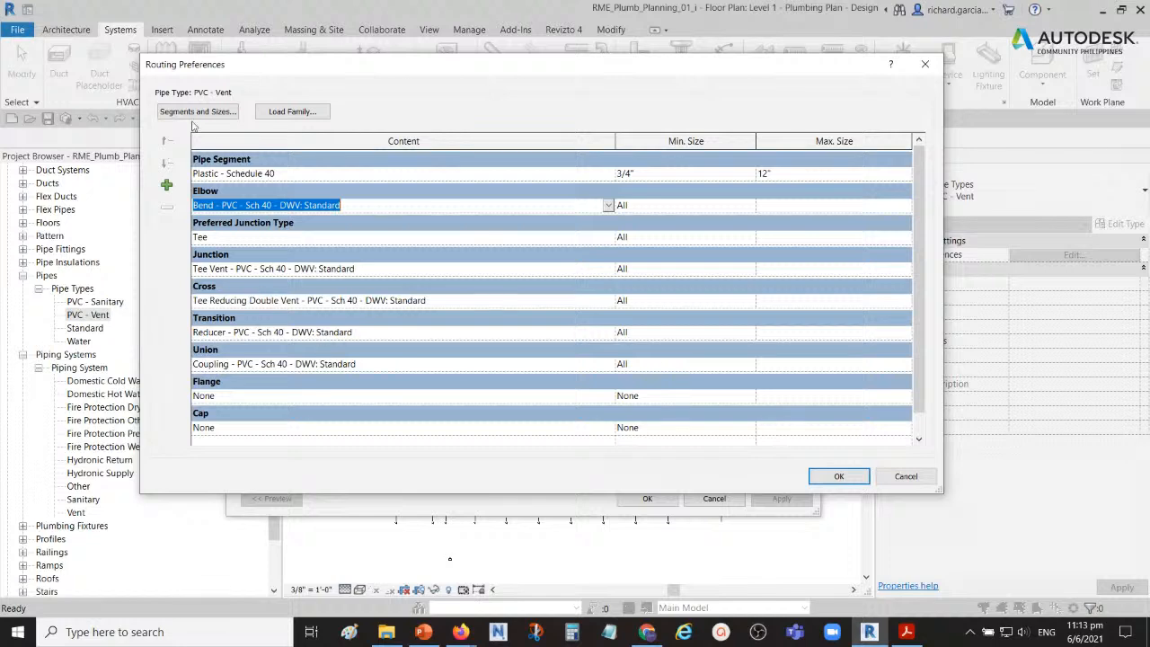
left_click(180, 70)
left_click(840, 476)
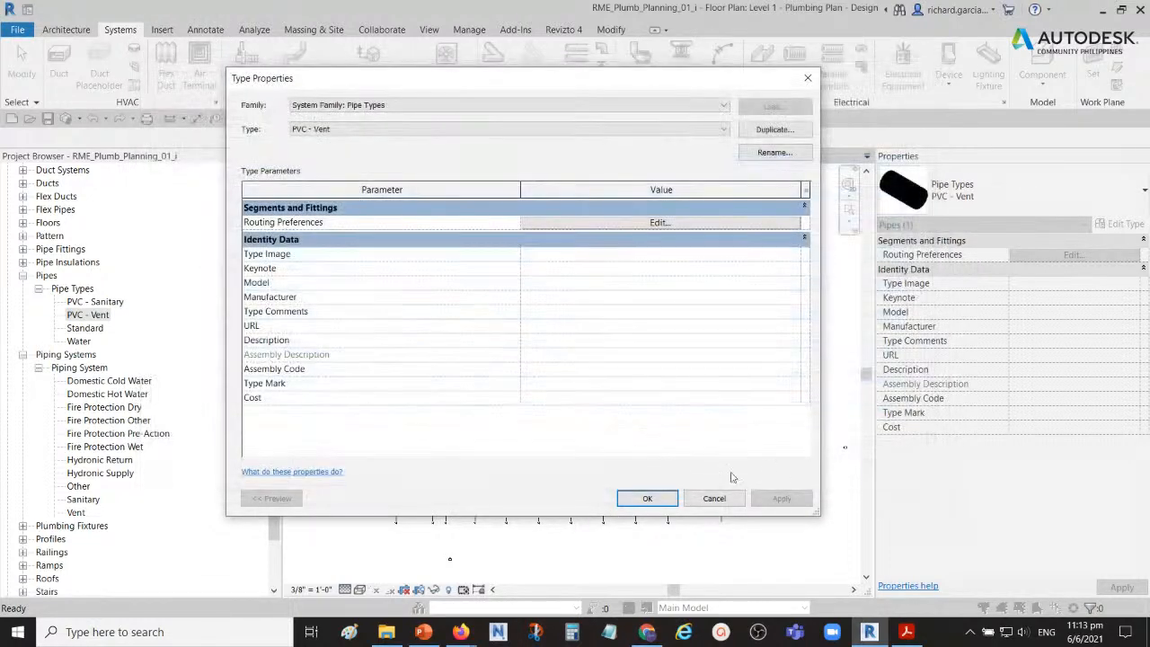
left_click(661, 499)
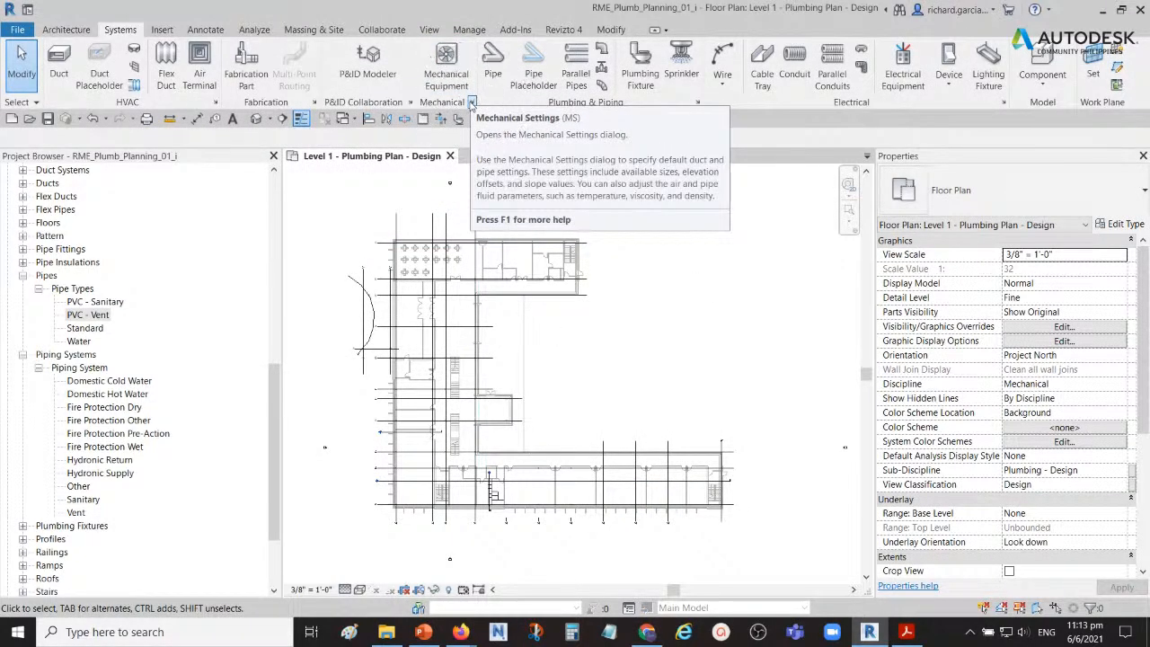
Step: Open the pipe conversion settings in the mechanical settings and choose Sanitary as the system
left_click(470, 105)
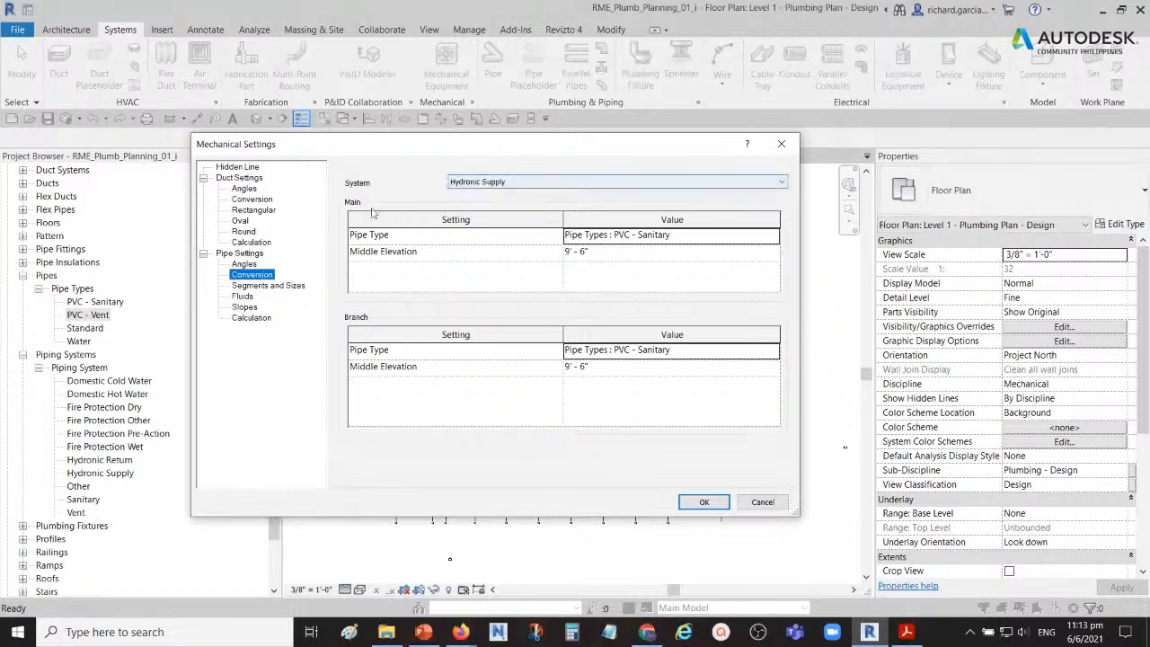
left_click(241, 146)
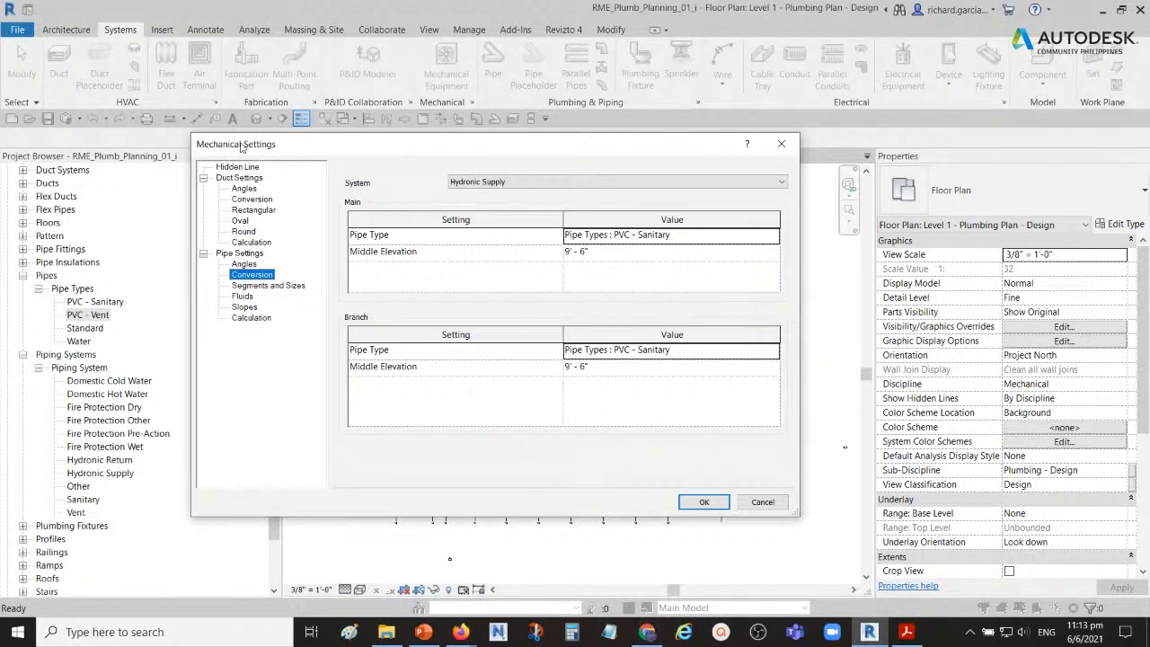
left_click(360, 187)
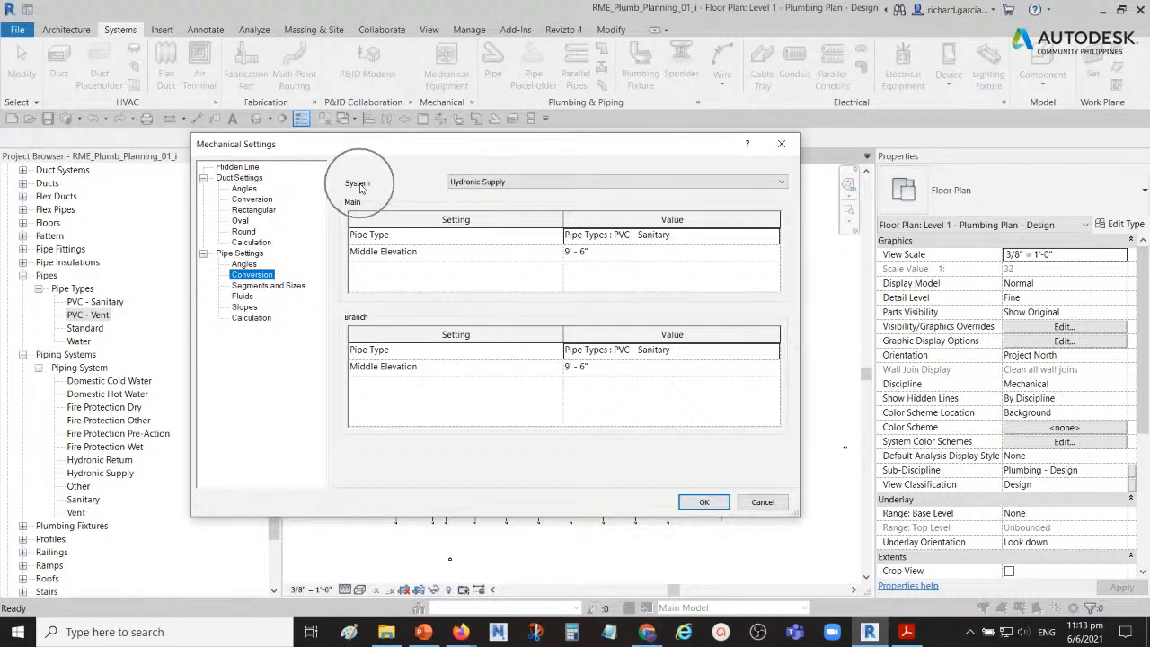
left_click(501, 182)
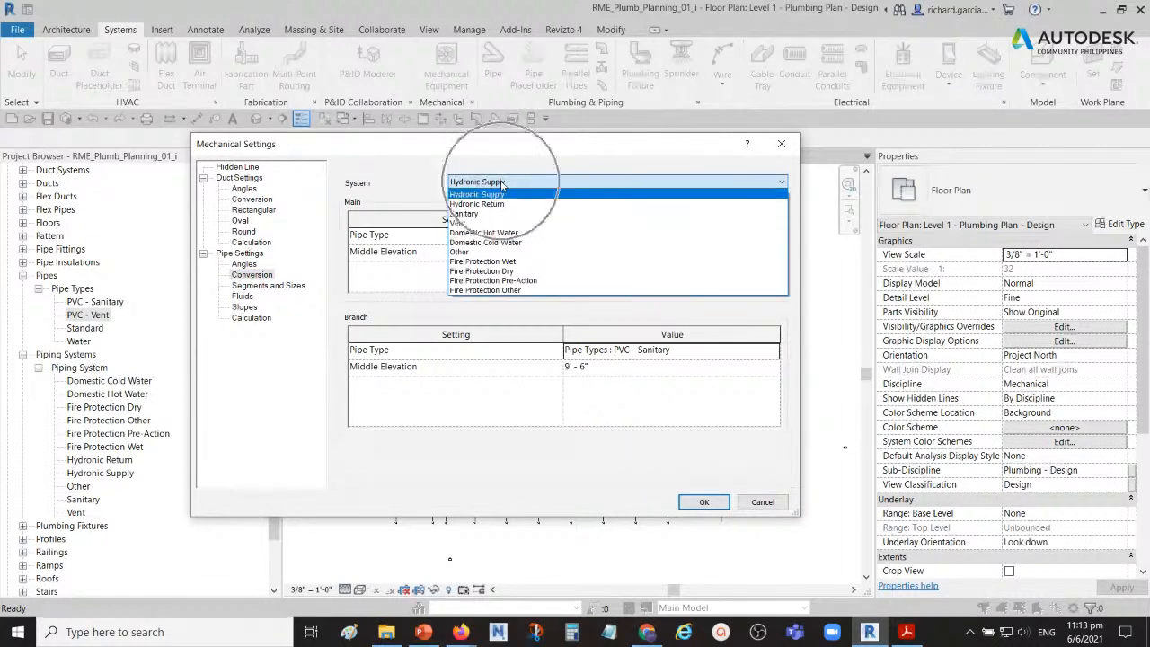
key("ctrl")
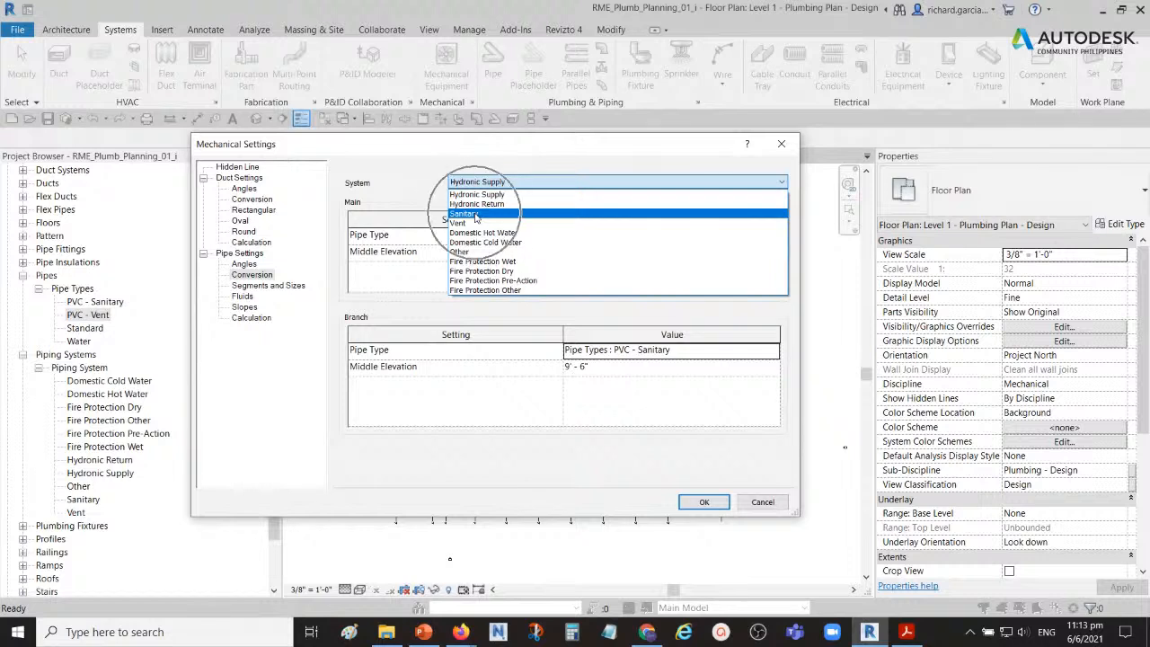
key("ctrl")
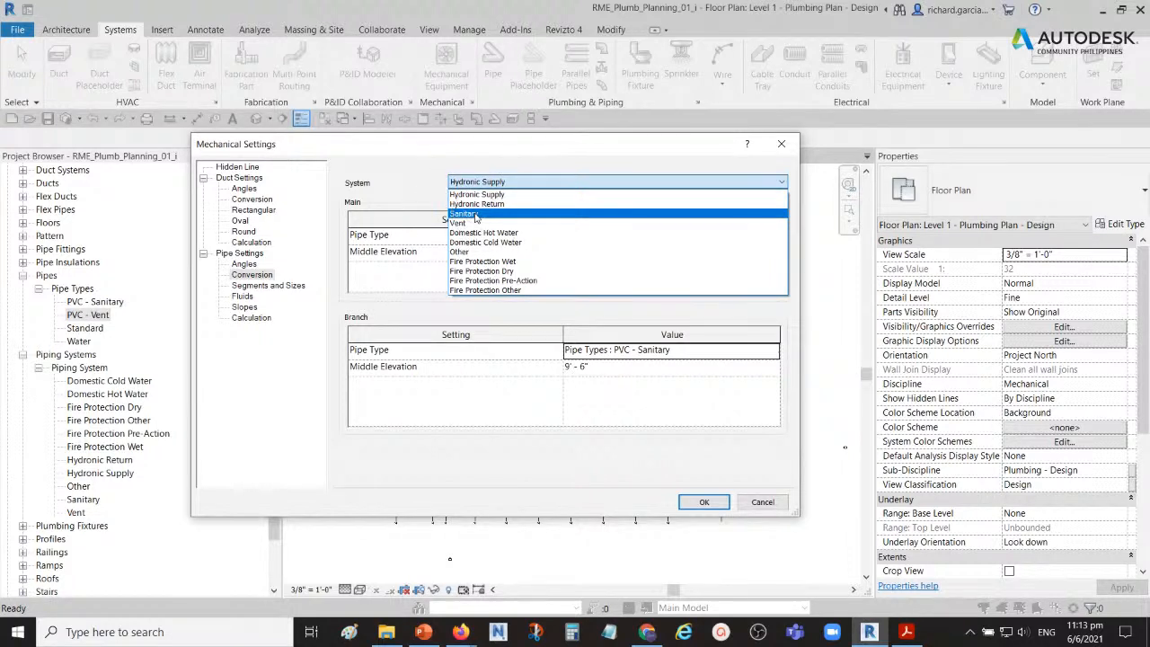
left_click(476, 216)
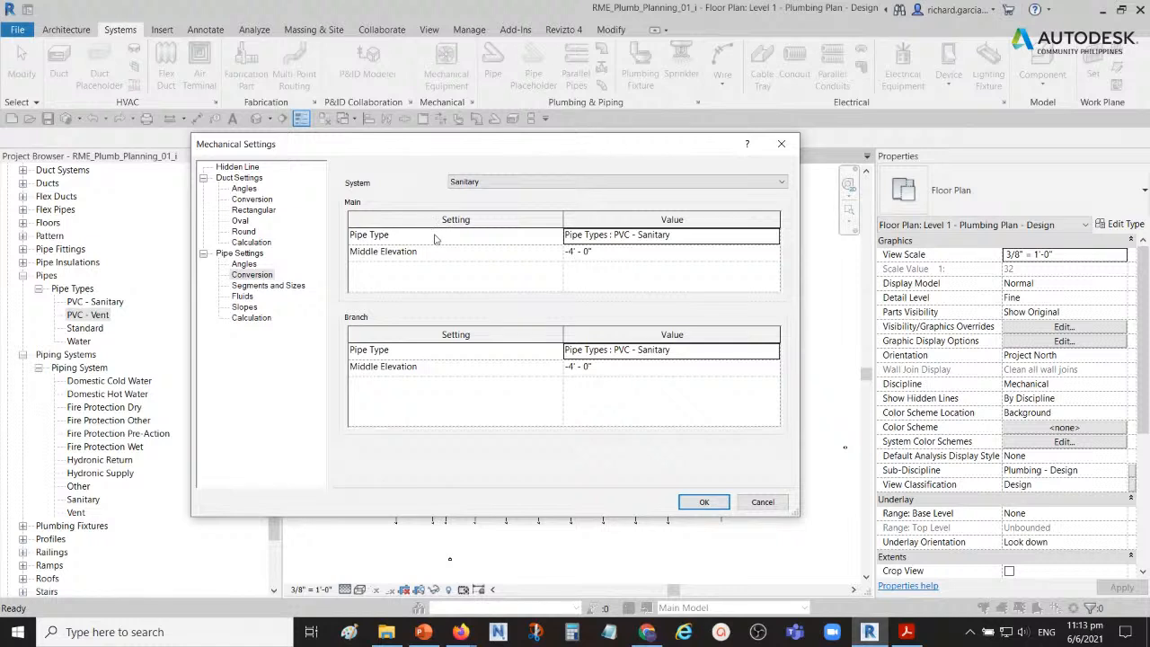
Step: Check the main pipe type assigned to the Sanitary system in the pipe conversion settings and accept the mechanical settings
key("ctrl")
left_click(773, 238)
left_click(774, 239)
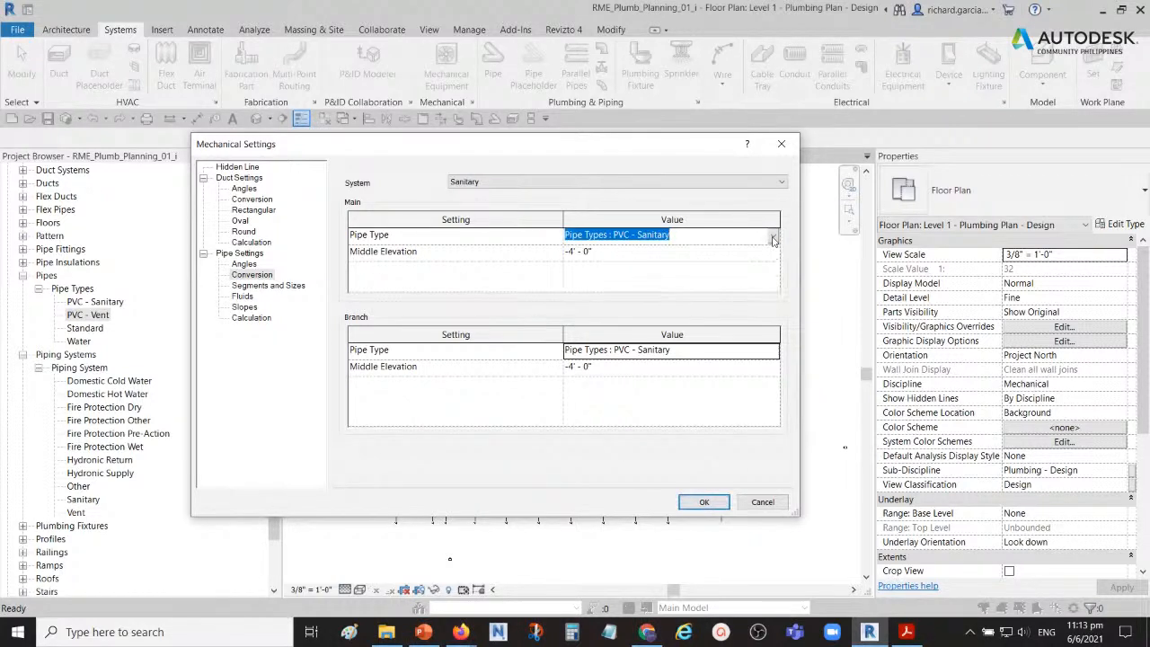
key("ctrl")
key("ctrl")
key("ctrl")
key("ctrl")
left_click(709, 503)
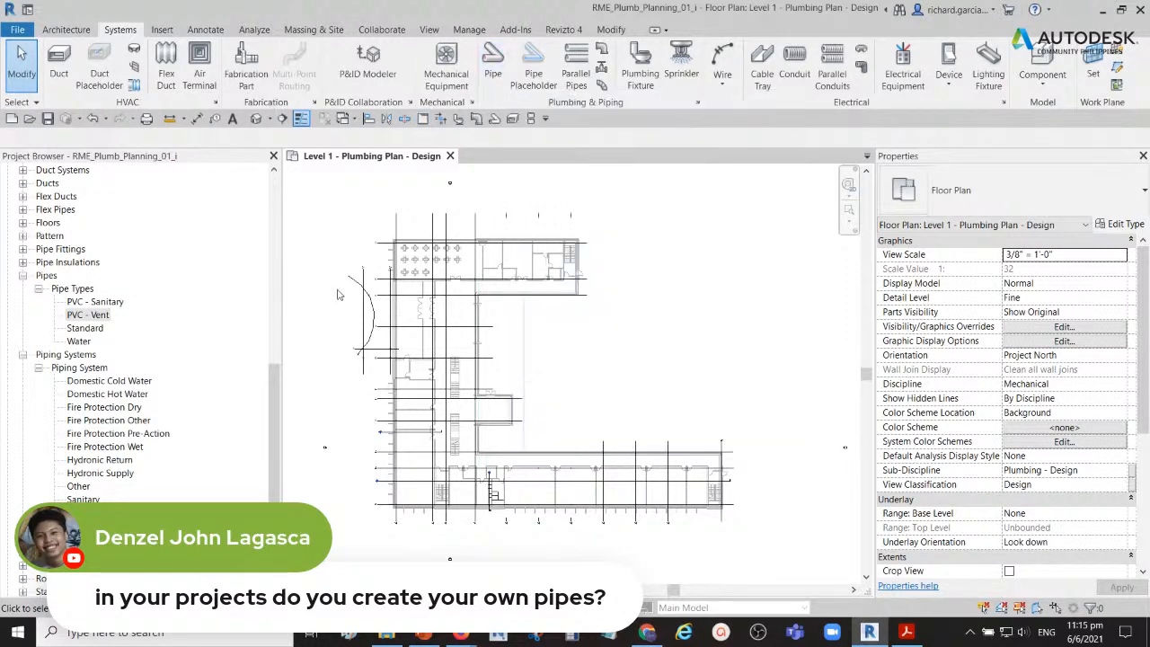
Step: Open the routing preferences of the PVC - Vent pipe type from the project's pipe types
left_click(99, 316)
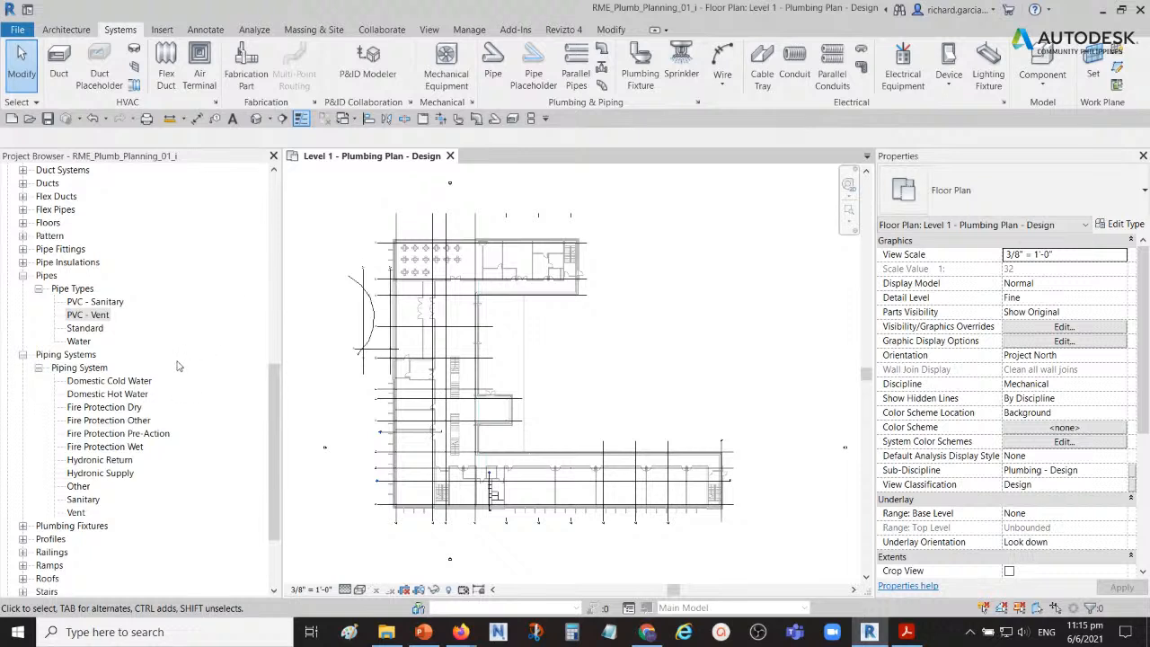
left_click(86, 304)
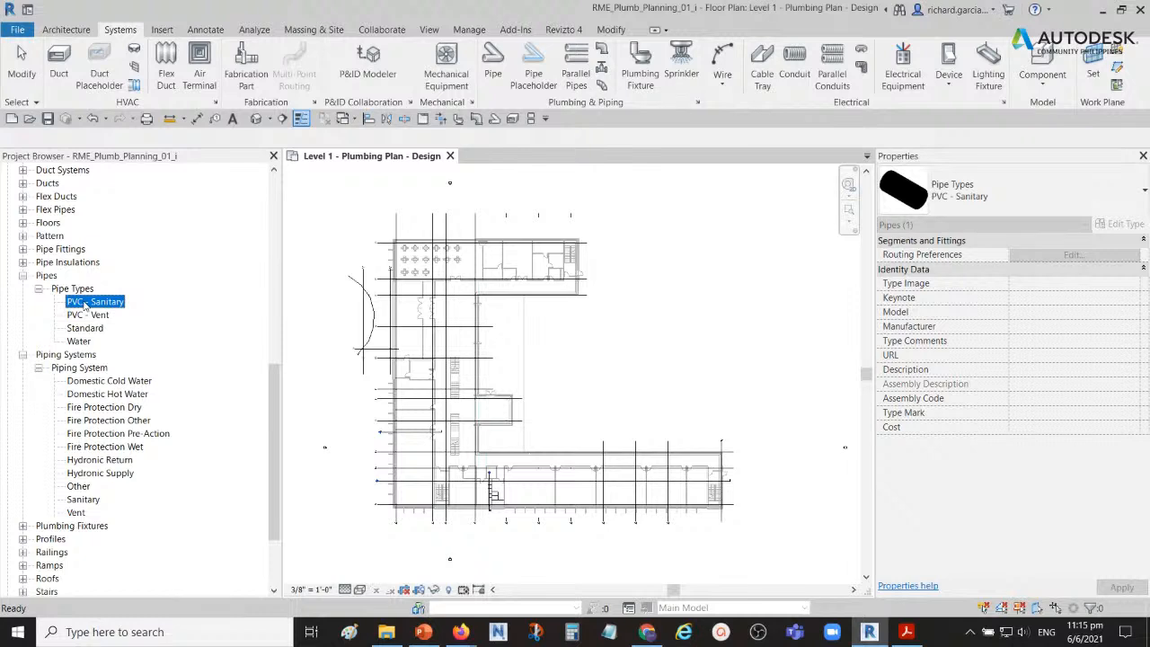
left_click(92, 308)
left_click(86, 316)
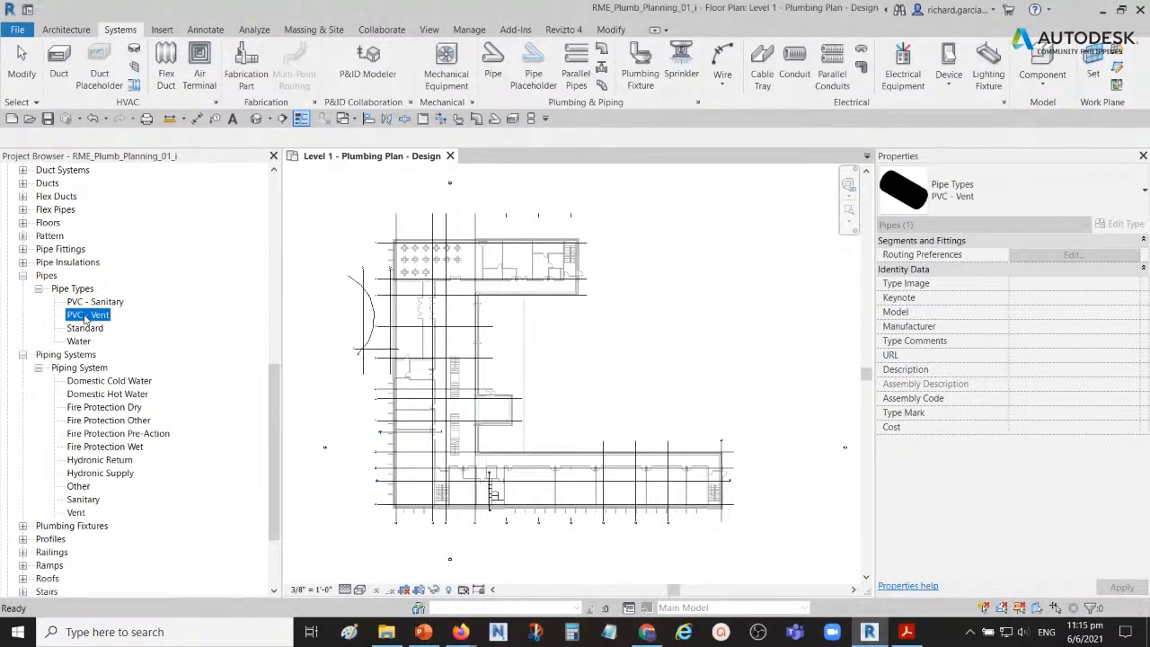
double_click(86, 316)
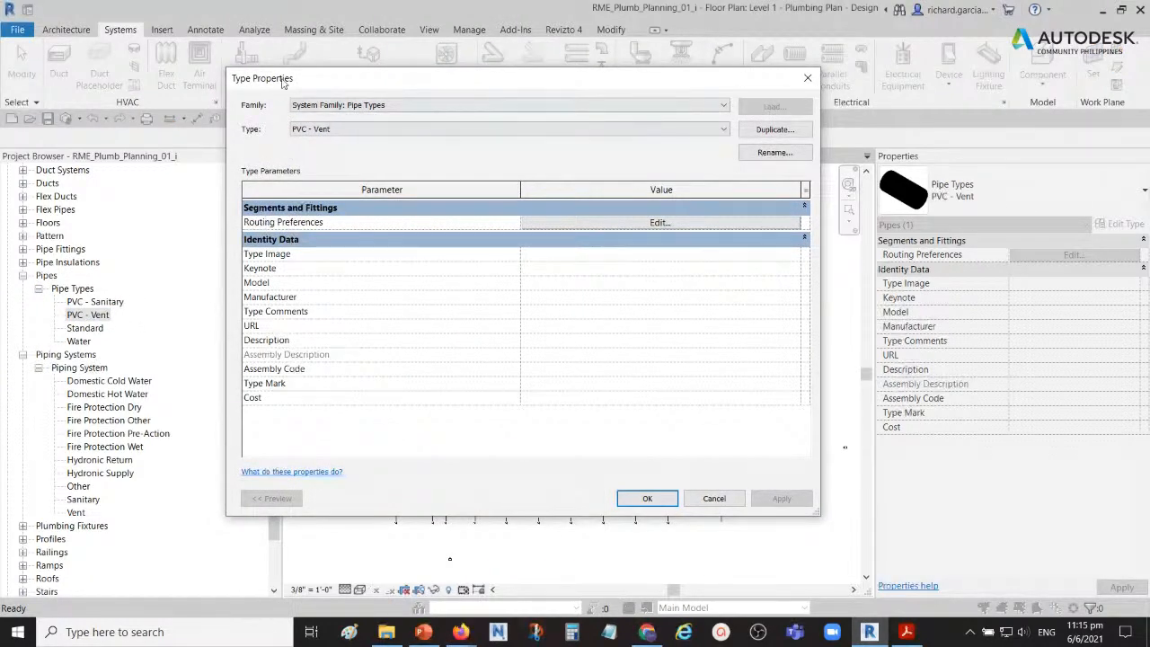
key("ctrl")
key("ctrl")
left_click(659, 223)
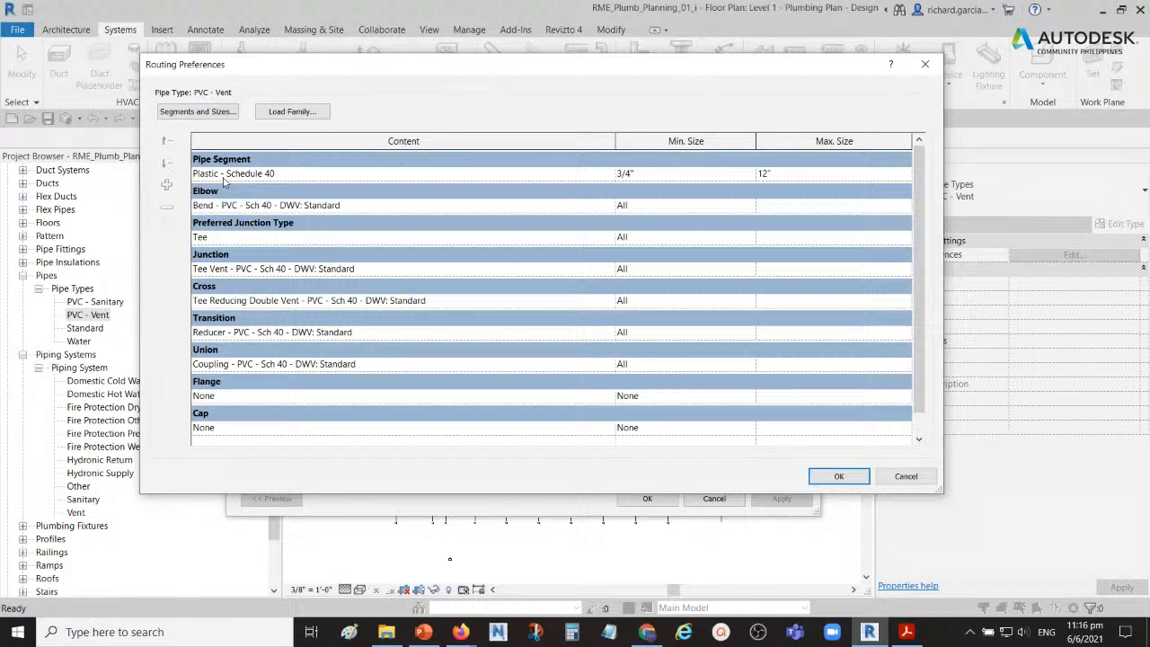
Step: Look through the pipe segments available for PVC - Vent in its routing preferences
left_click(454, 177)
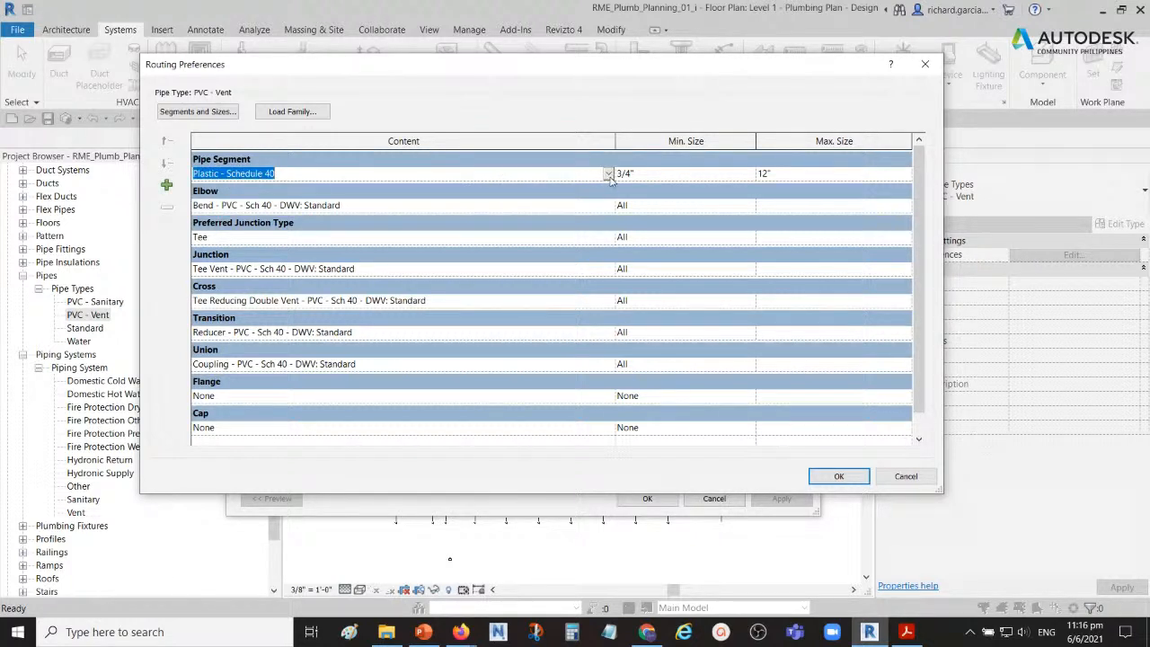
left_click(608, 174)
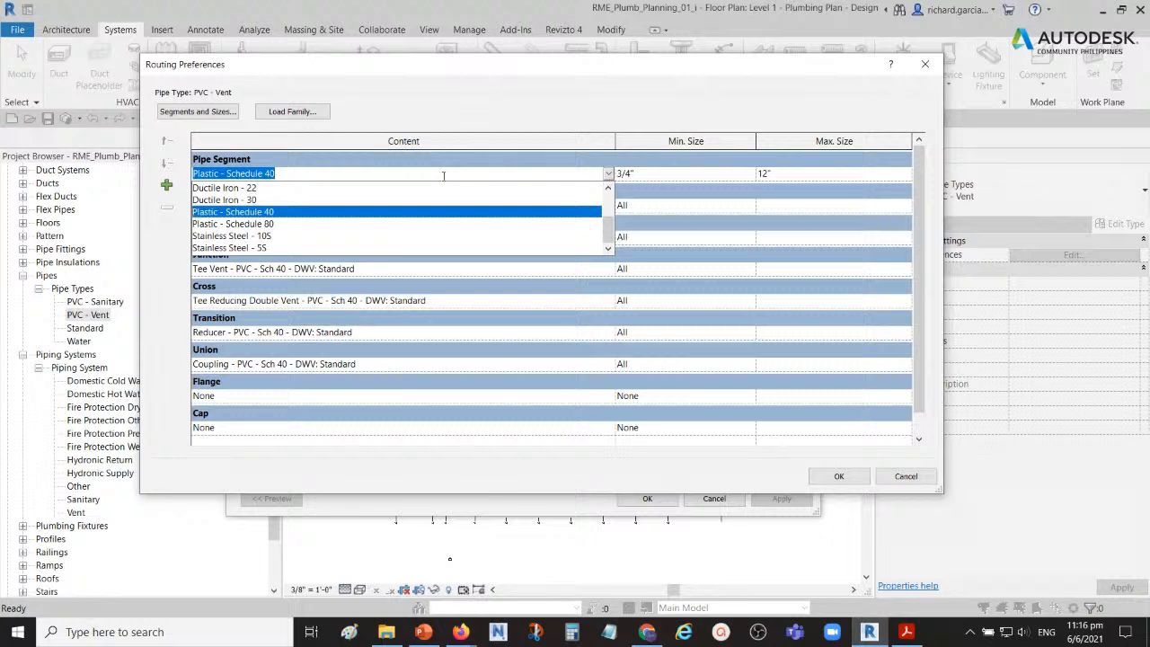
scroll(238, 215, "up", 2)
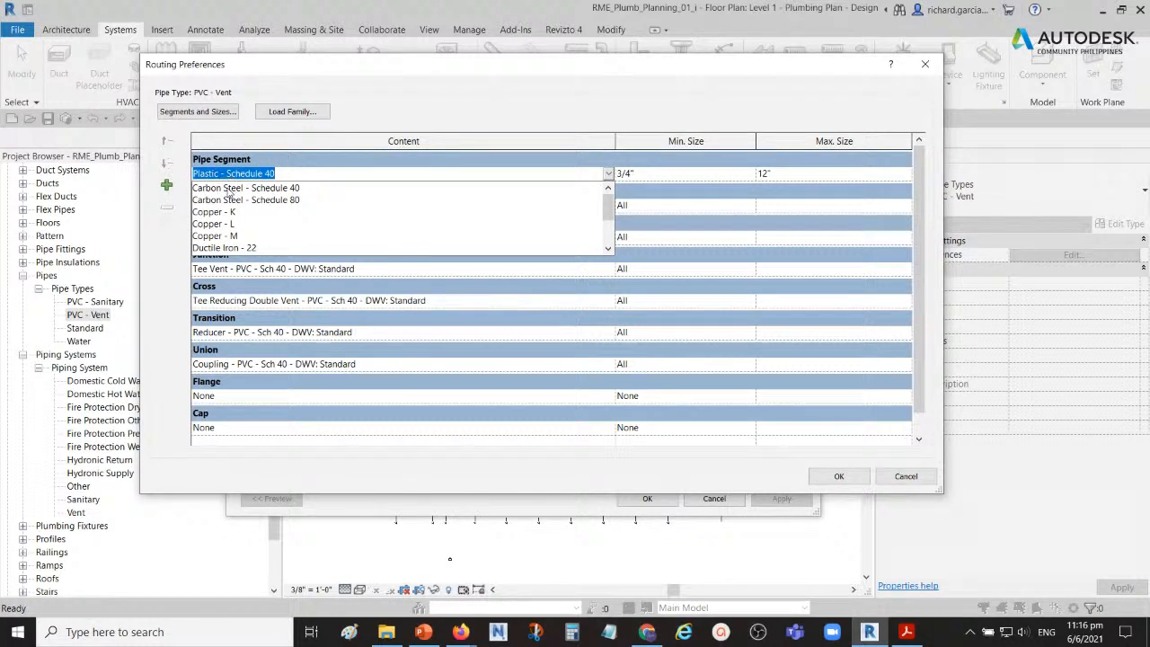
scroll(232, 215, "down", 2)
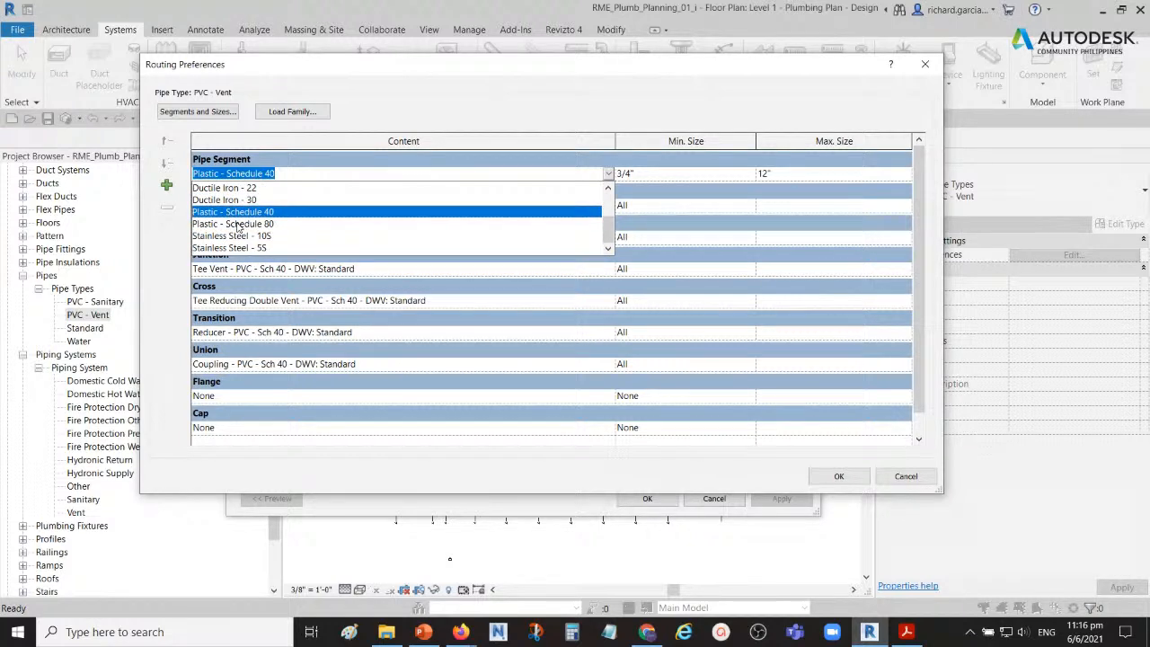
Step: Review the segment list in the segments and sizes settings, and close the mechanical settings, routing preferences and type properties
left_click(202, 112)
left_click(202, 112)
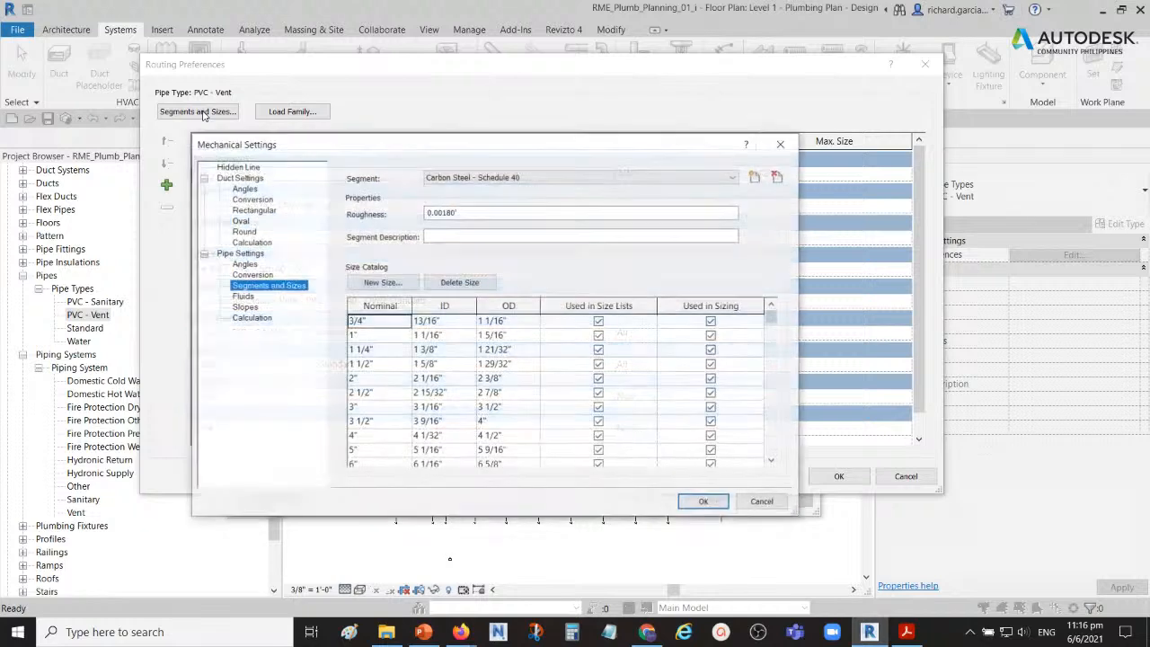
left_click(476, 181)
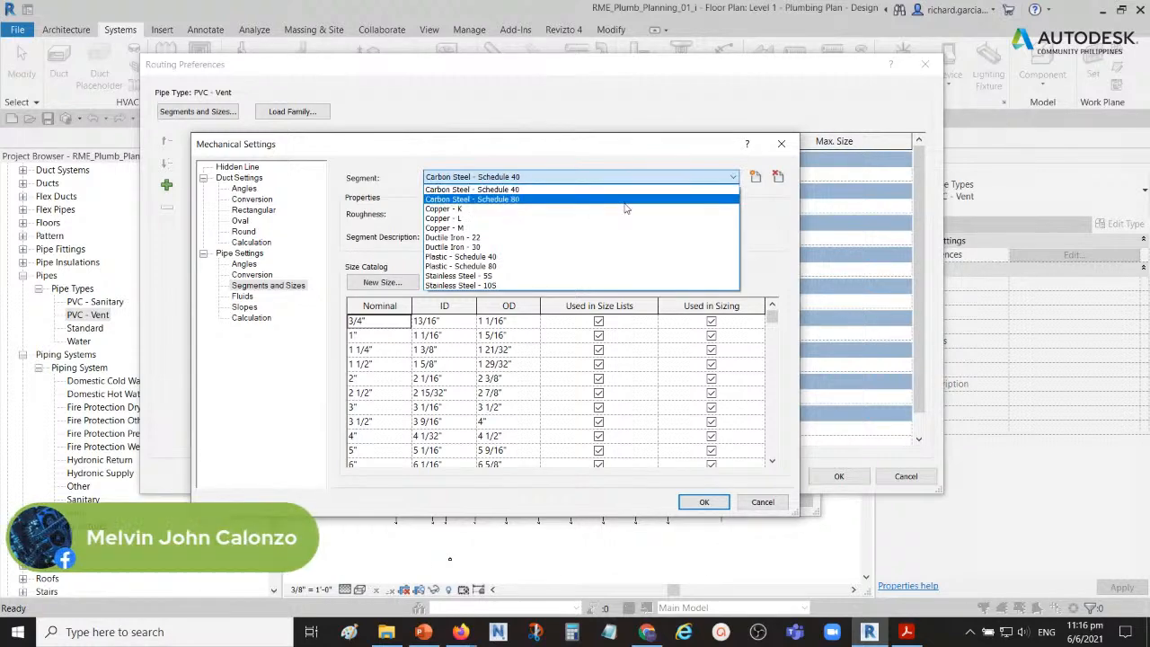
left_click(786, 148)
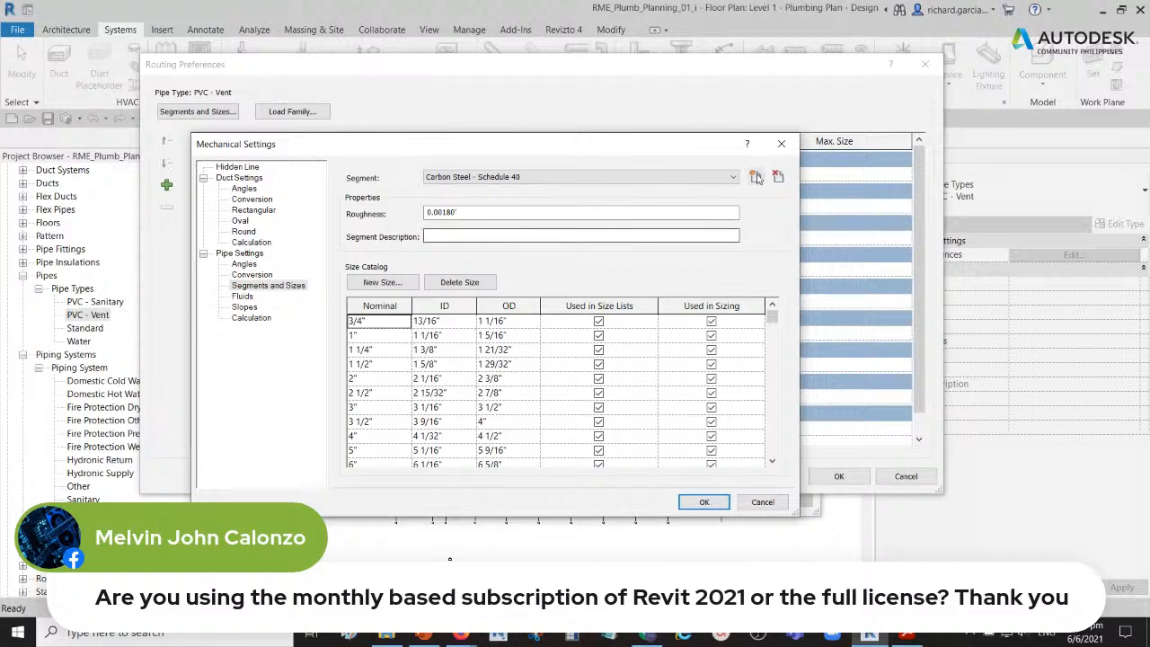
left_click(781, 143)
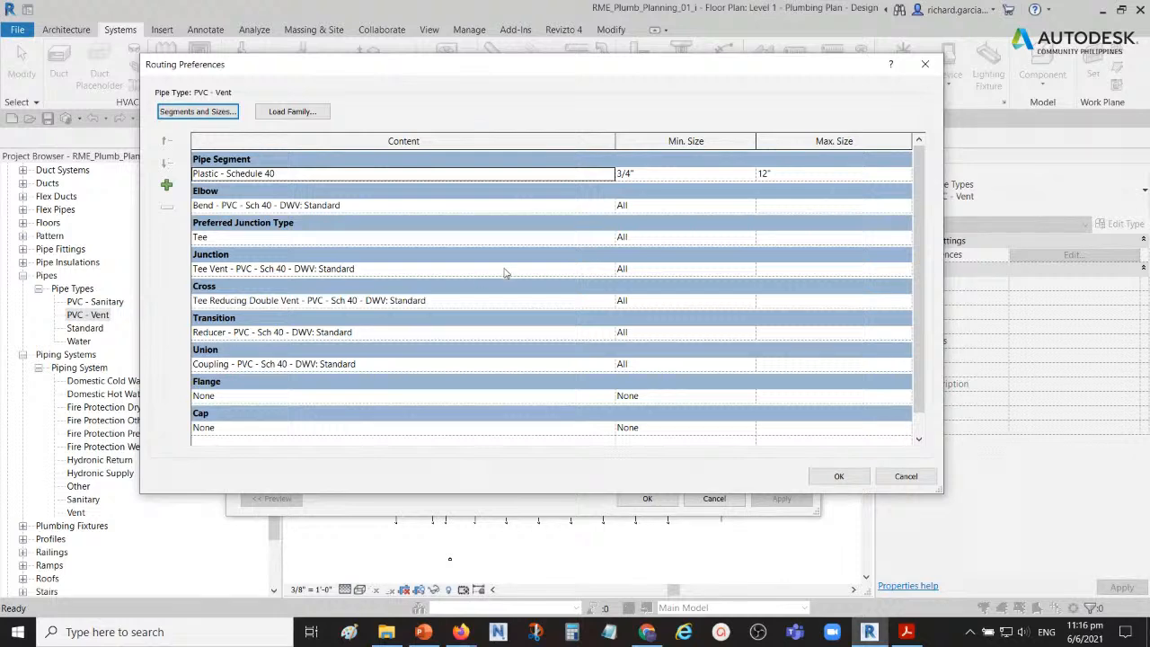
left_click(925, 66)
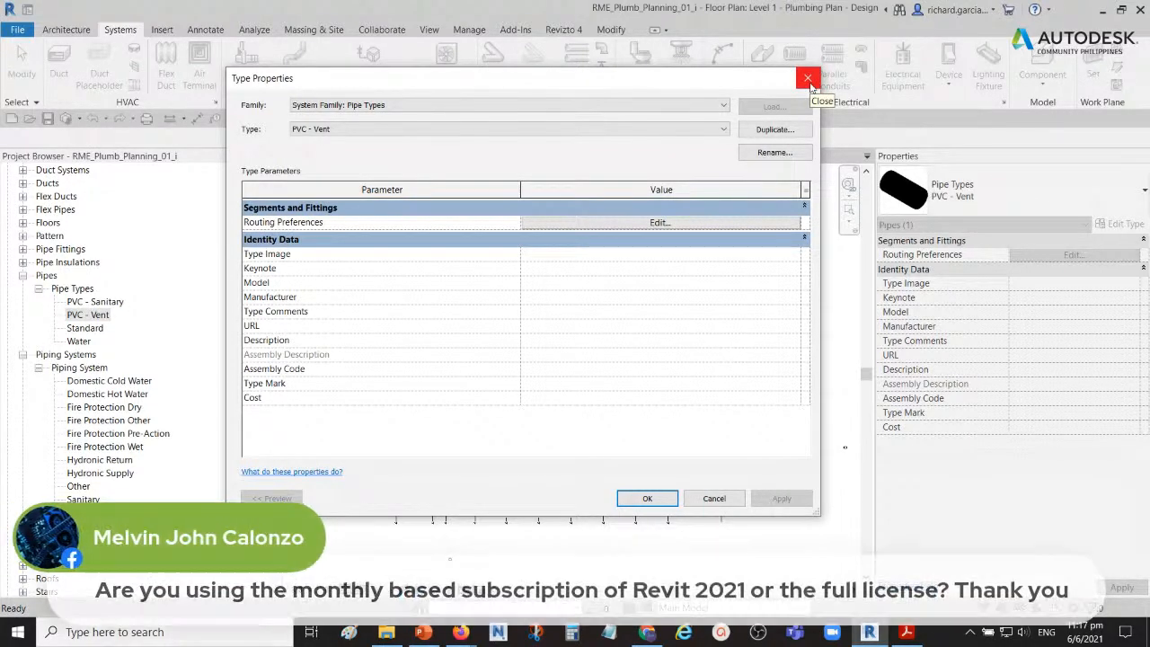
left_click(807, 79)
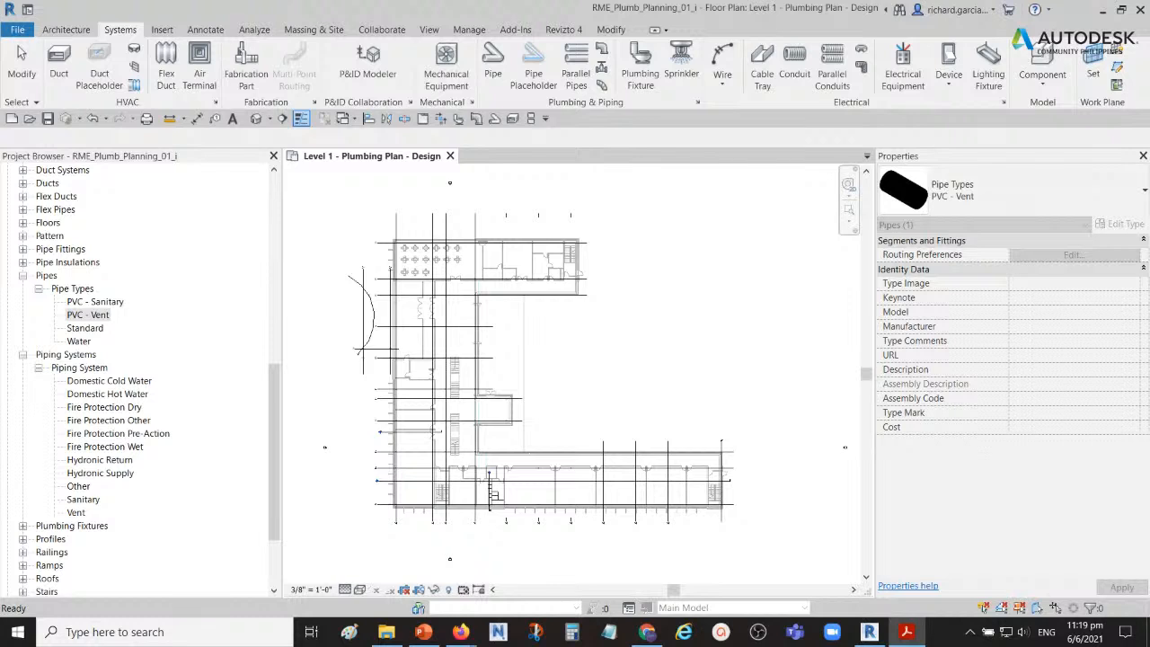
Step: Close the planning project and open RME_Plumb_Design_01_i from the Training folder
left_click(451, 156)
left_click(610, 326)
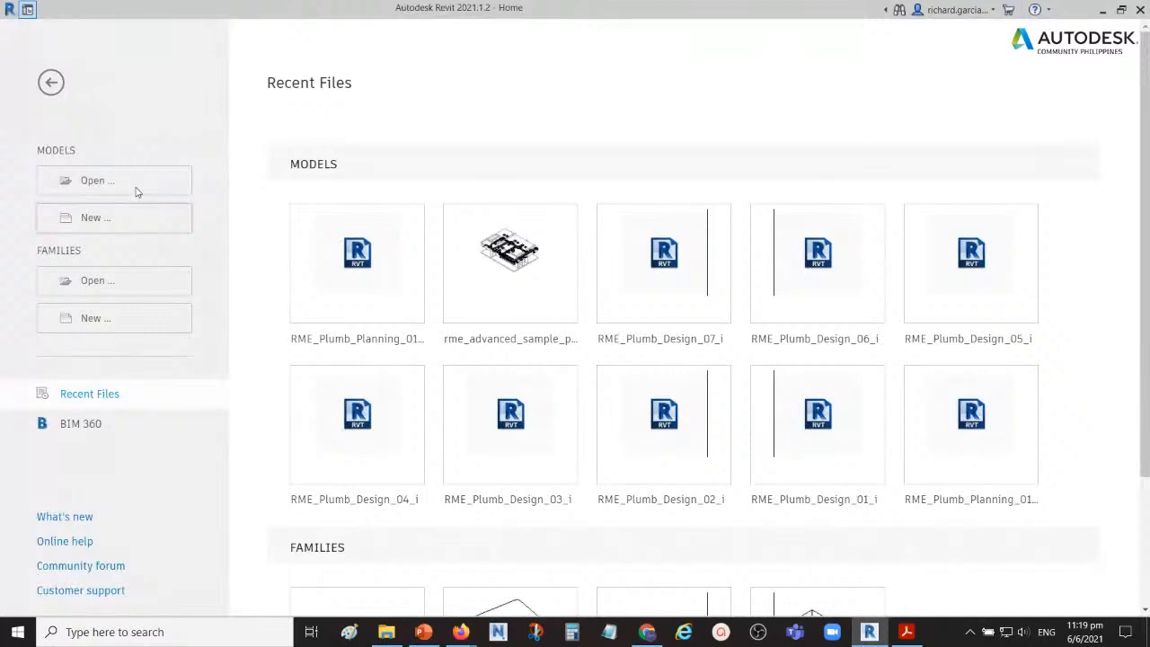
left_click(100, 183)
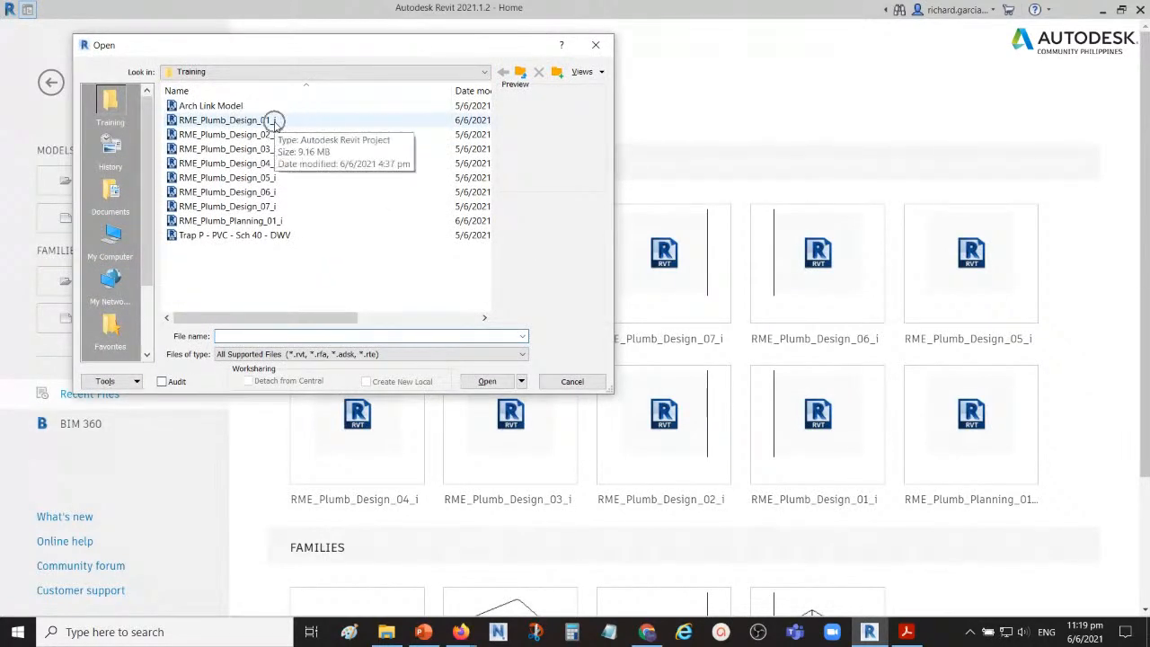
left_click(229, 221)
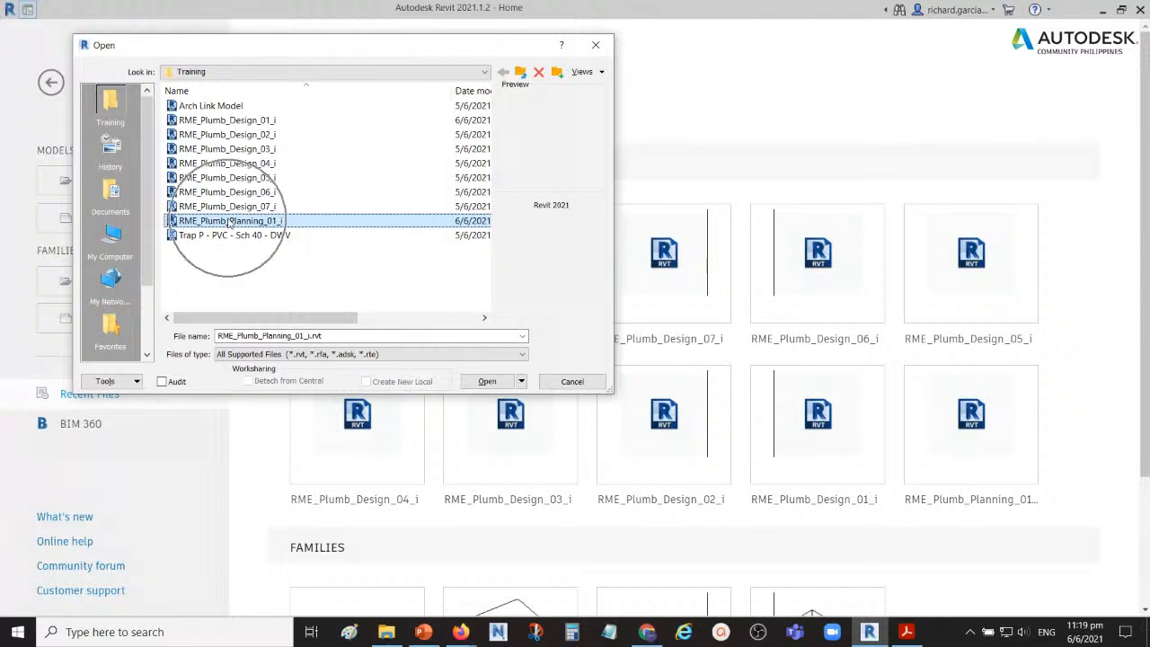
left_click(241, 125)
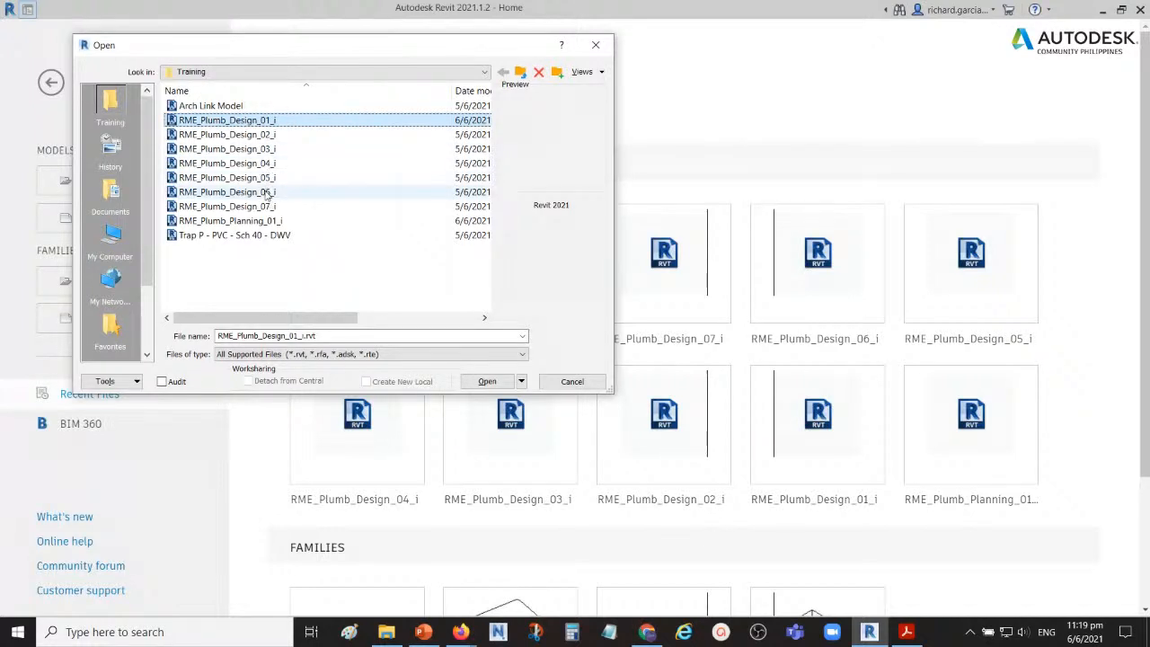
double_click(178, 119)
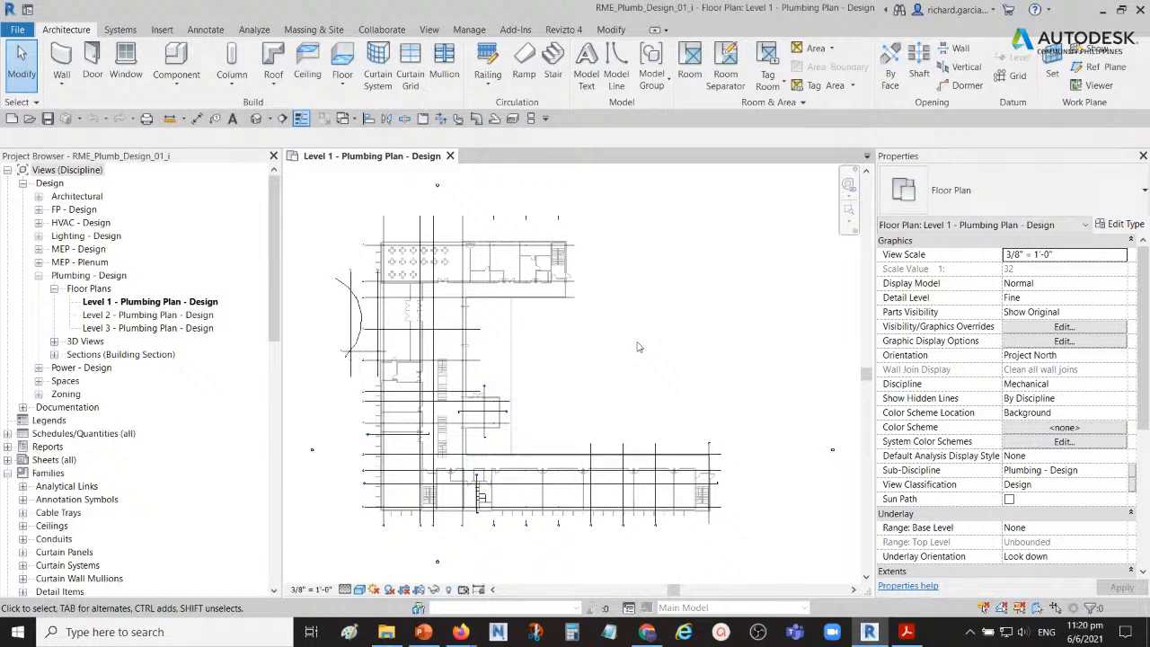
Step: Show the crop region of the Level 1 - Plumbing Plan - Design view
middle_click_drag(591, 409, 632, 371)
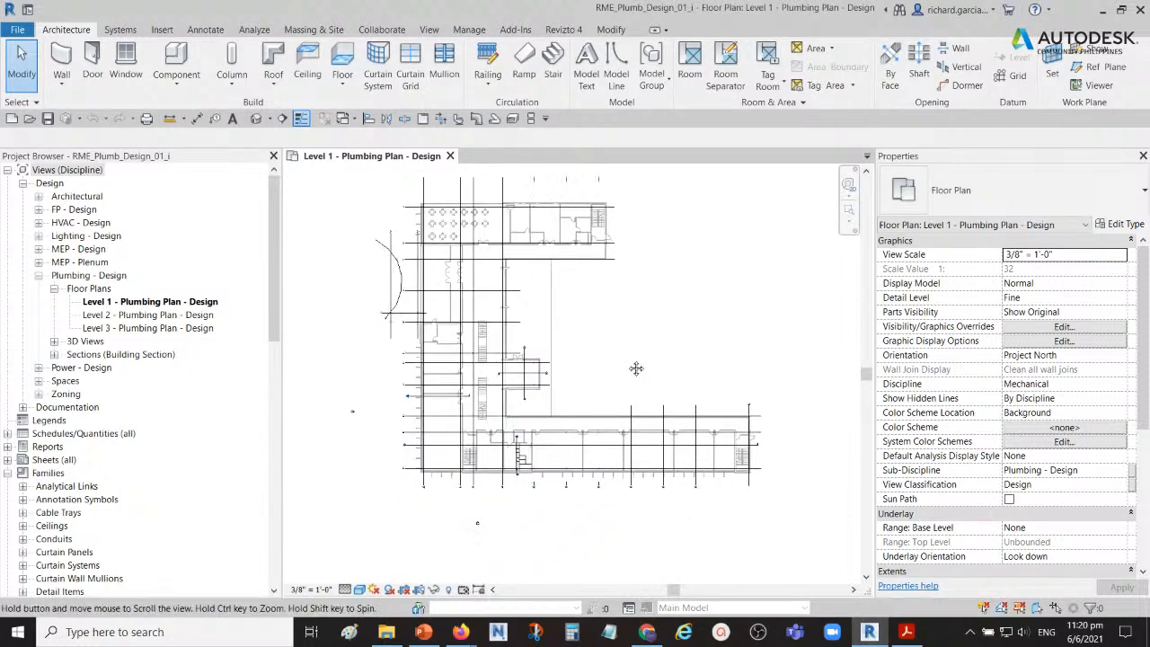
scroll(505, 489, "up", 3)
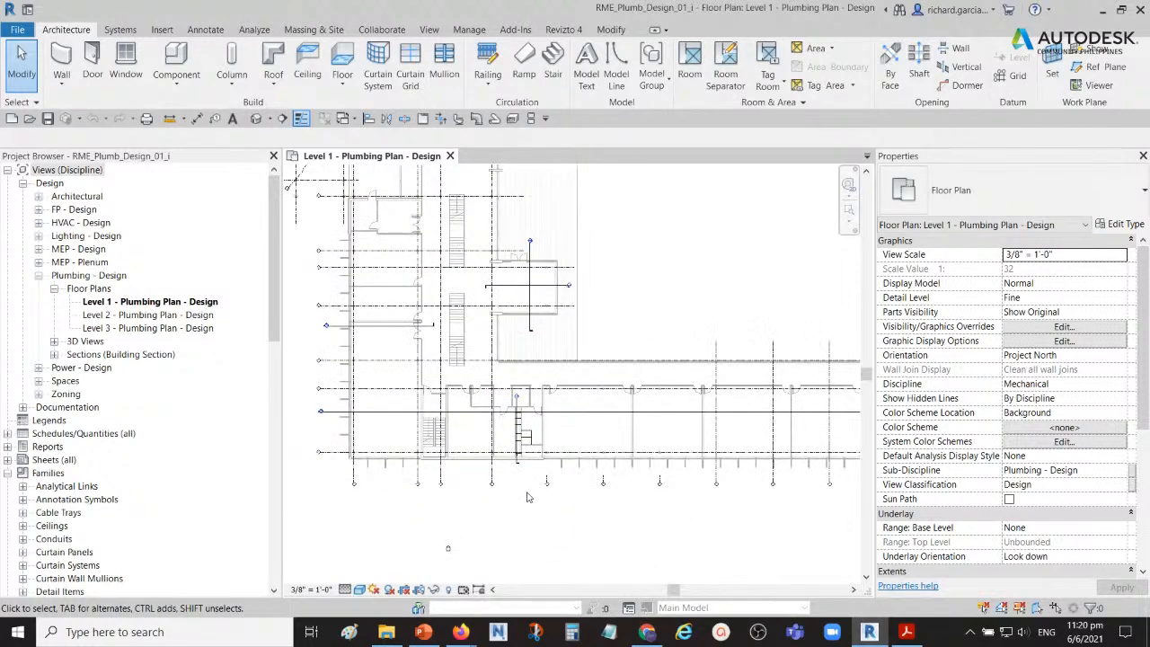
scroll(501, 503, "up", 2)
left_click_drag(464, 512, 609, 333)
key("Delete")
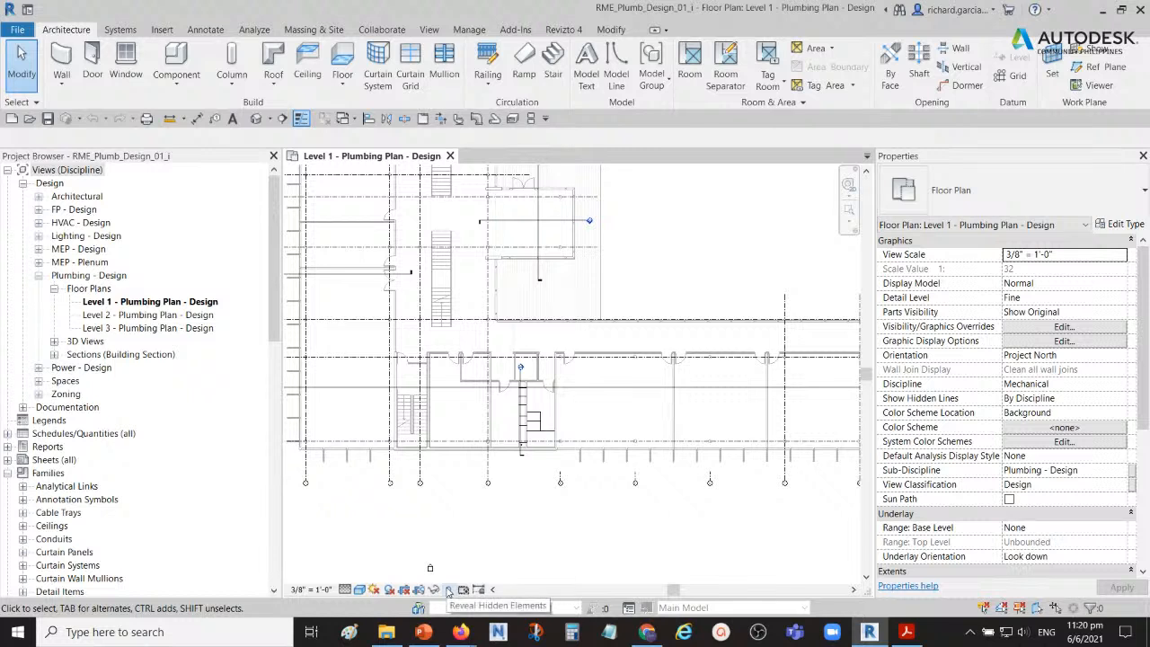
key("ctrl")
key("ctrl")
key("ctrl")
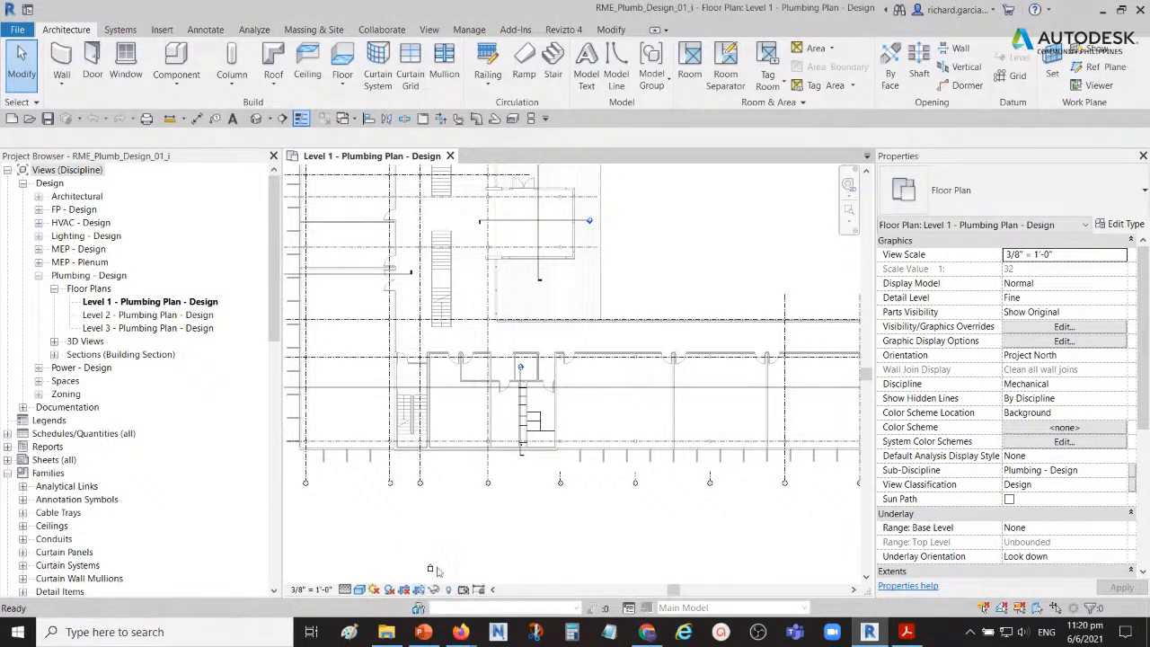
scroll(503, 503, "down", 5)
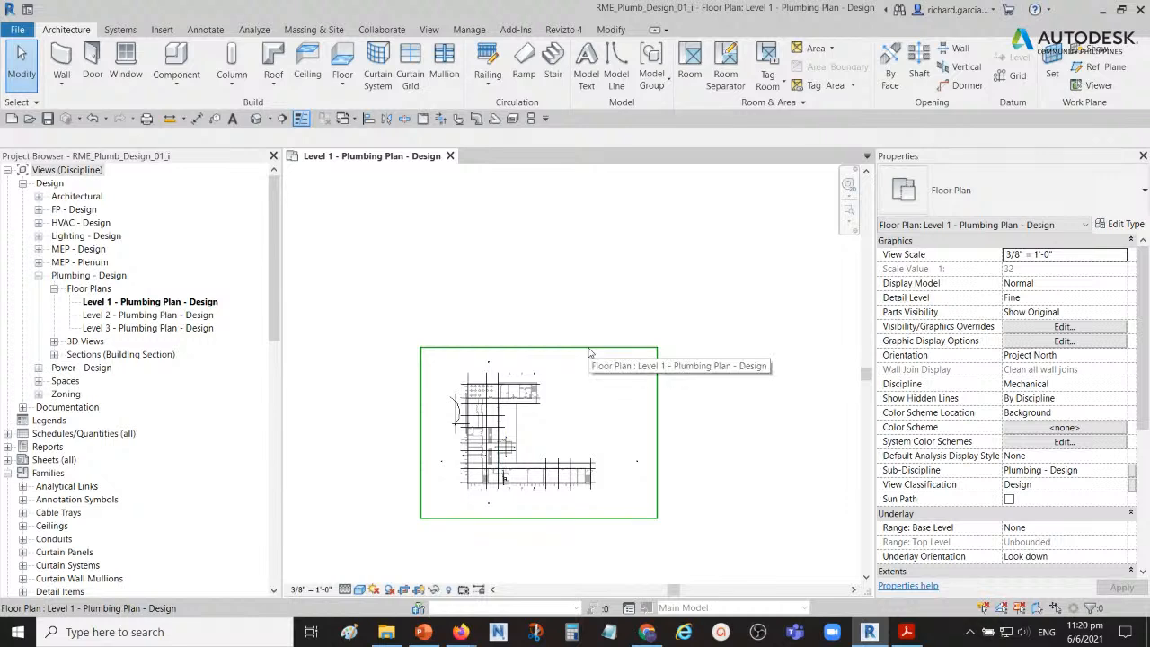
key("ctrl")
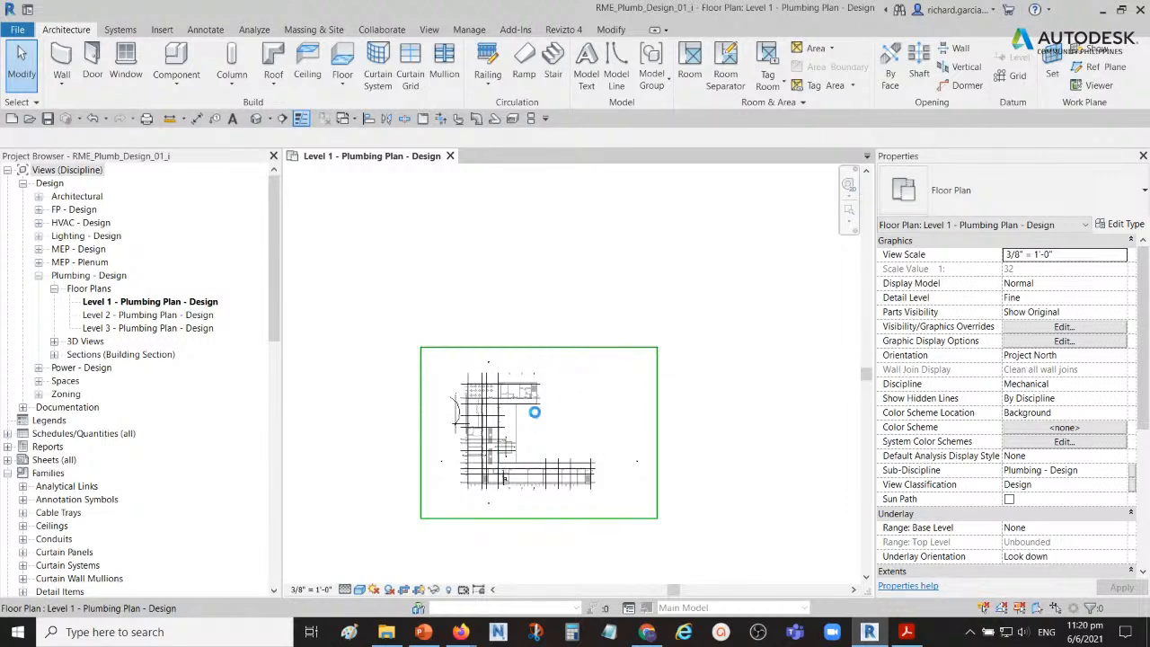
Step: Shrink the plan's crop region on all sides to the male restroom area around grids I, J and 4
left_click(539, 347)
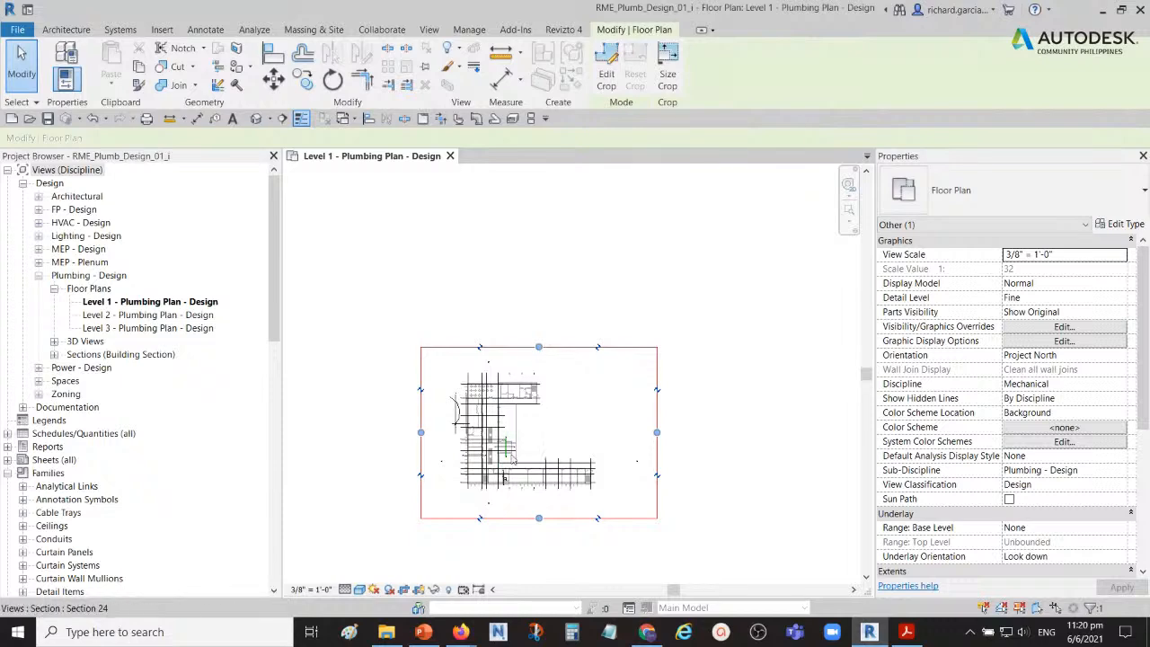
scroll(539, 347, "up", 2)
left_click_drag(546, 310, 545, 466)
left_click_drag(701, 501, 509, 503)
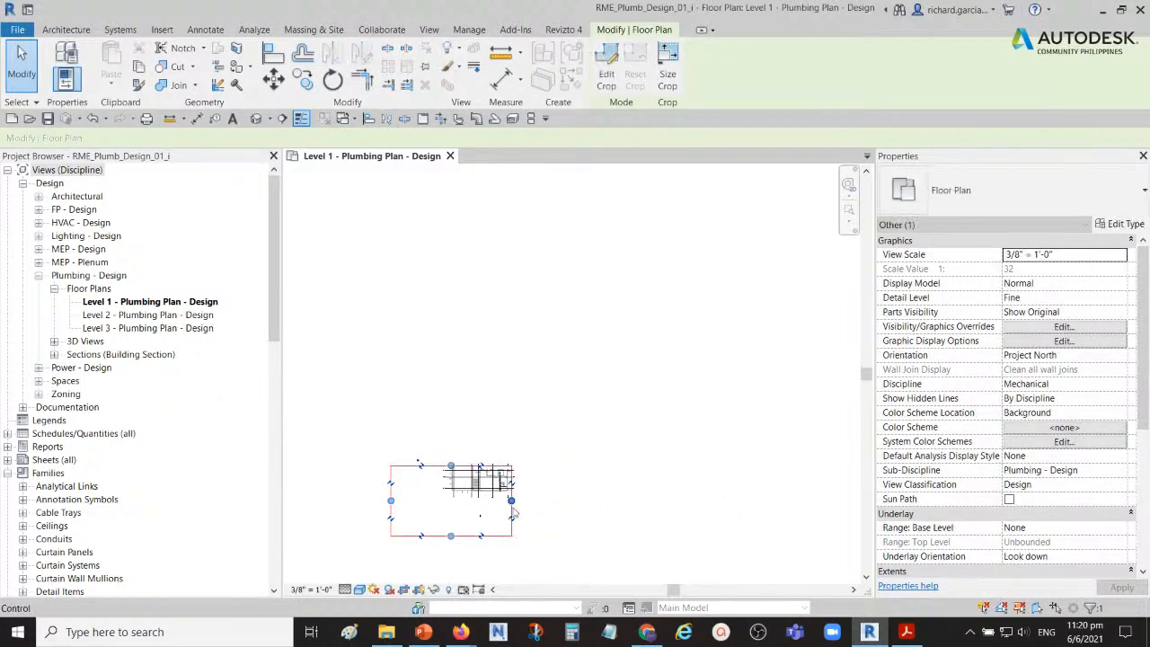
scroll(507, 511, "up", 5)
middle_click_drag(527, 509, 691, 431)
left_click_drag(363, 403, 673, 384)
left_click(709, 392)
scroll(698, 340, "up", 3)
scroll(677, 378, "up", 4)
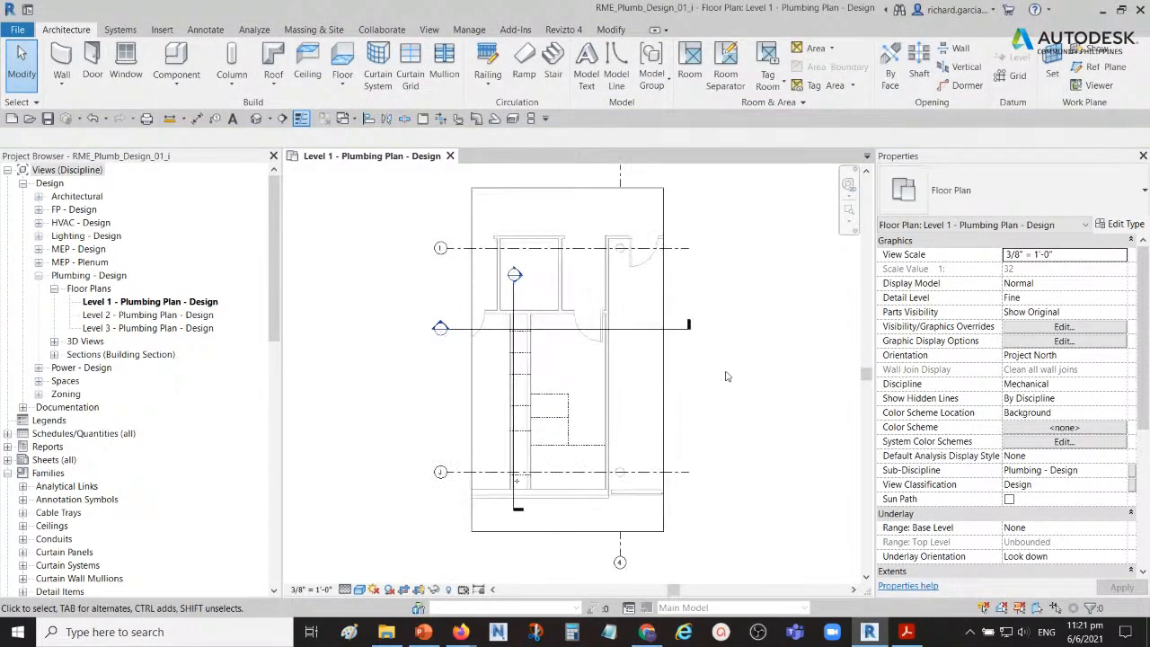
scroll(487, 446, "up", 2)
scroll(487, 446, "down", 3)
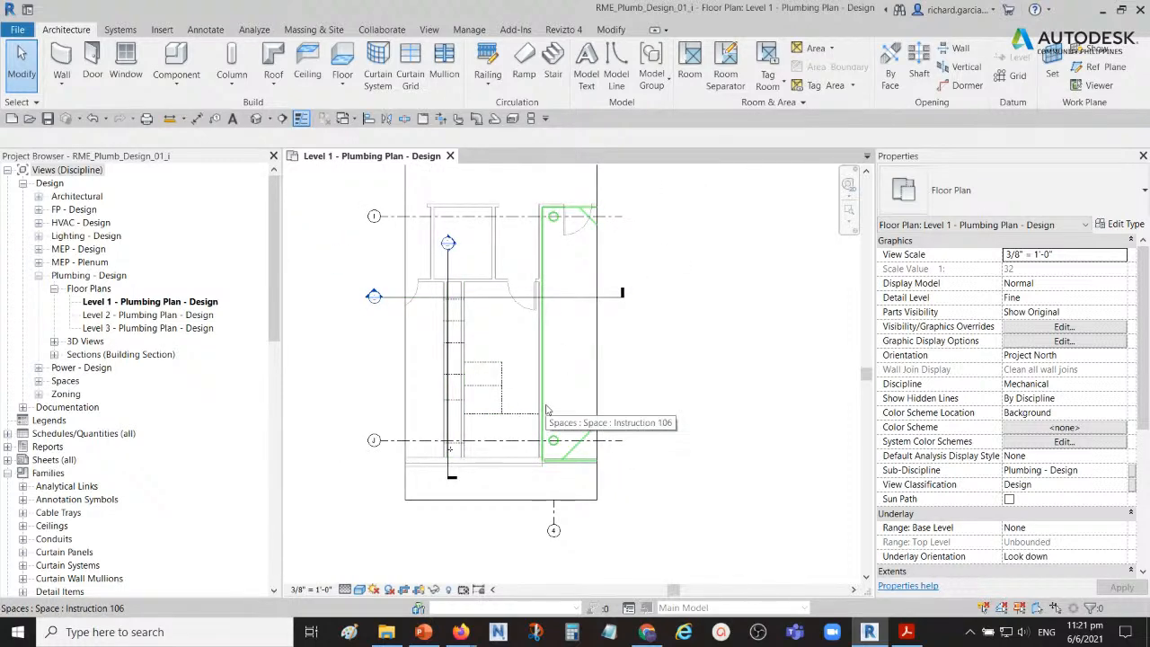
scroll(546, 406, "down", 2)
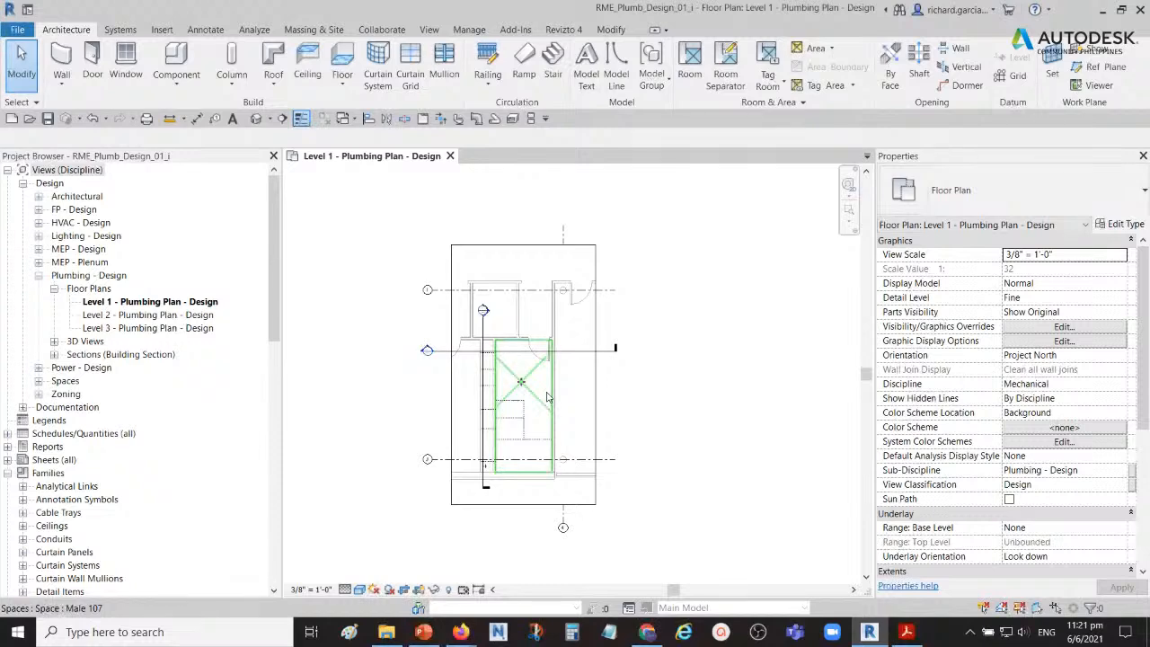
scroll(557, 399, "up", 2)
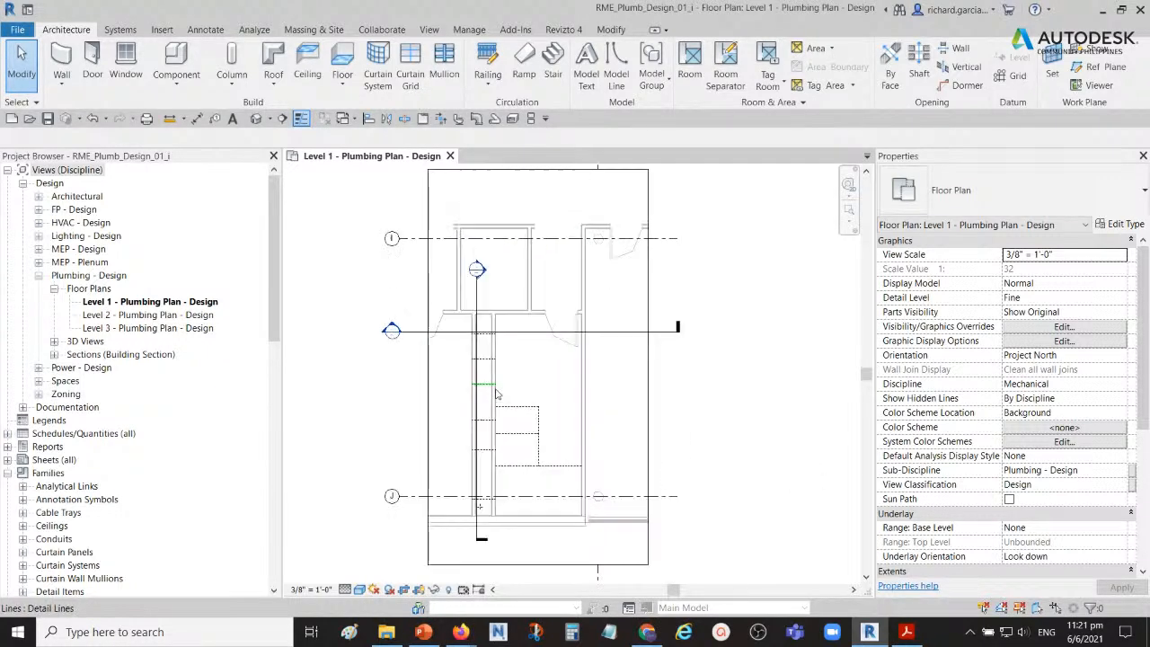
scroll(585, 386, "down", 1)
middle_click_drag(625, 394, 617, 396)
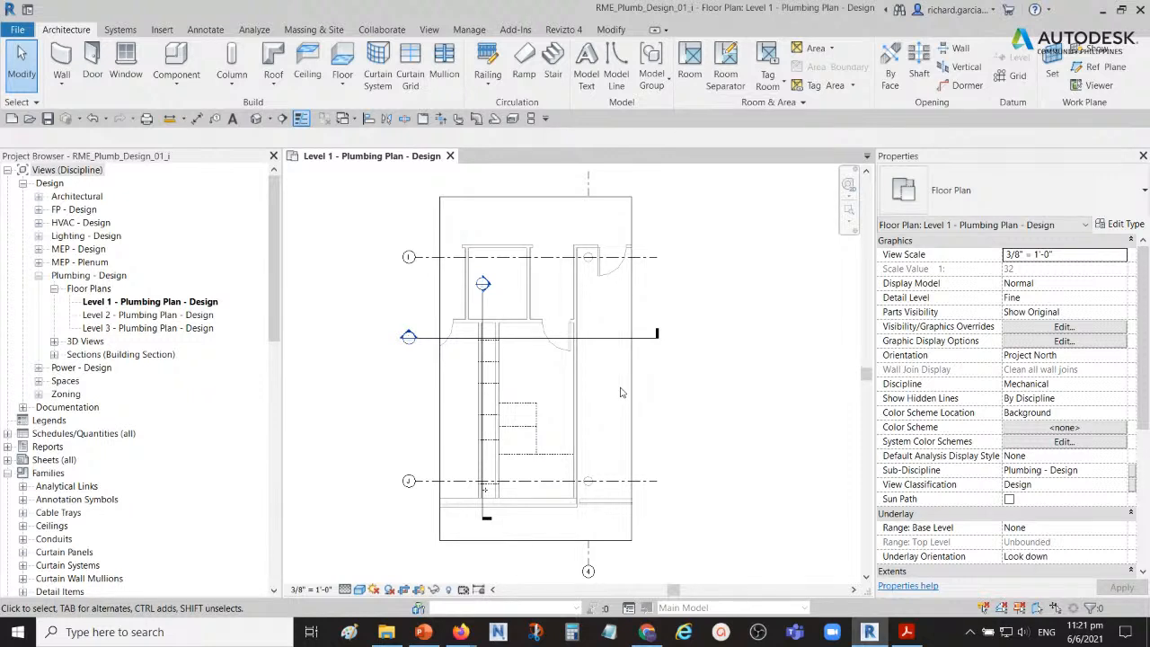
Step: Start placing a plumbing fixture in the restroom stall area near grid J of the Level 1 plumbing plan
middle_click_drag(555, 446, 573, 405)
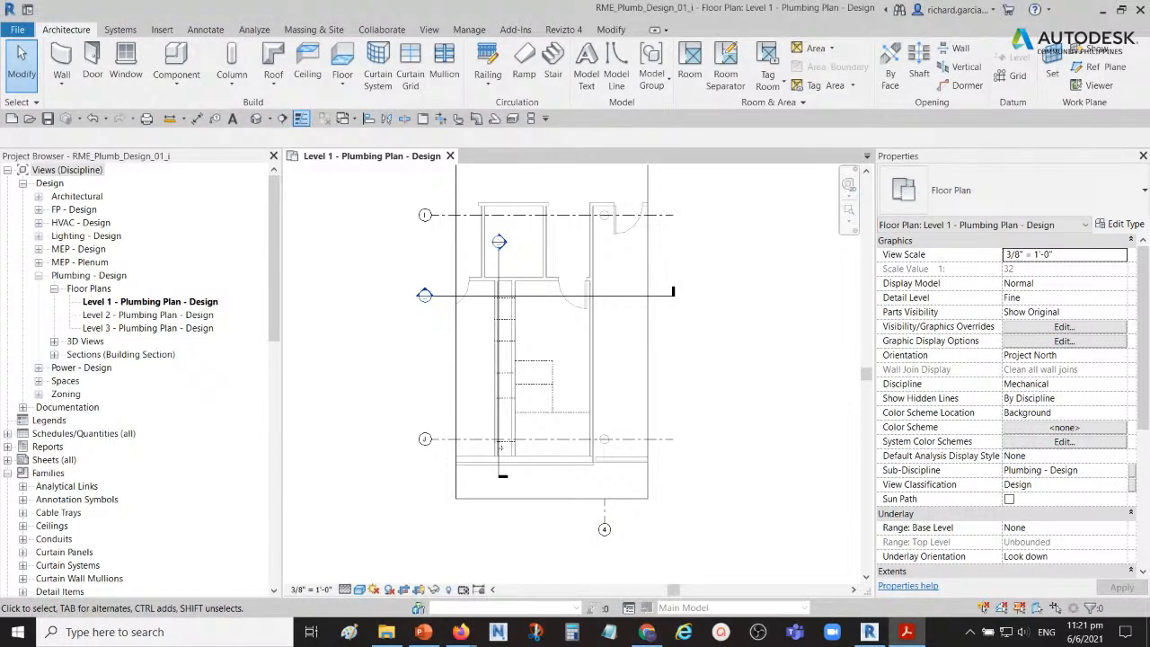
scroll(523, 381, "up", 2)
scroll(524, 381, "up", 2)
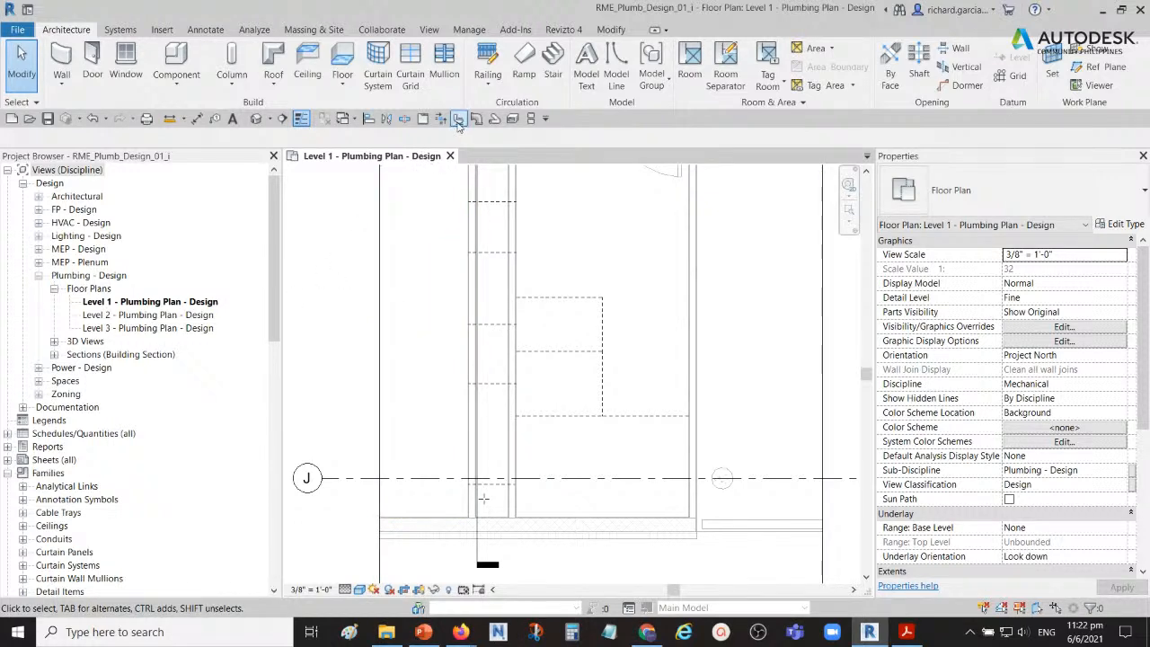
left_click(458, 123)
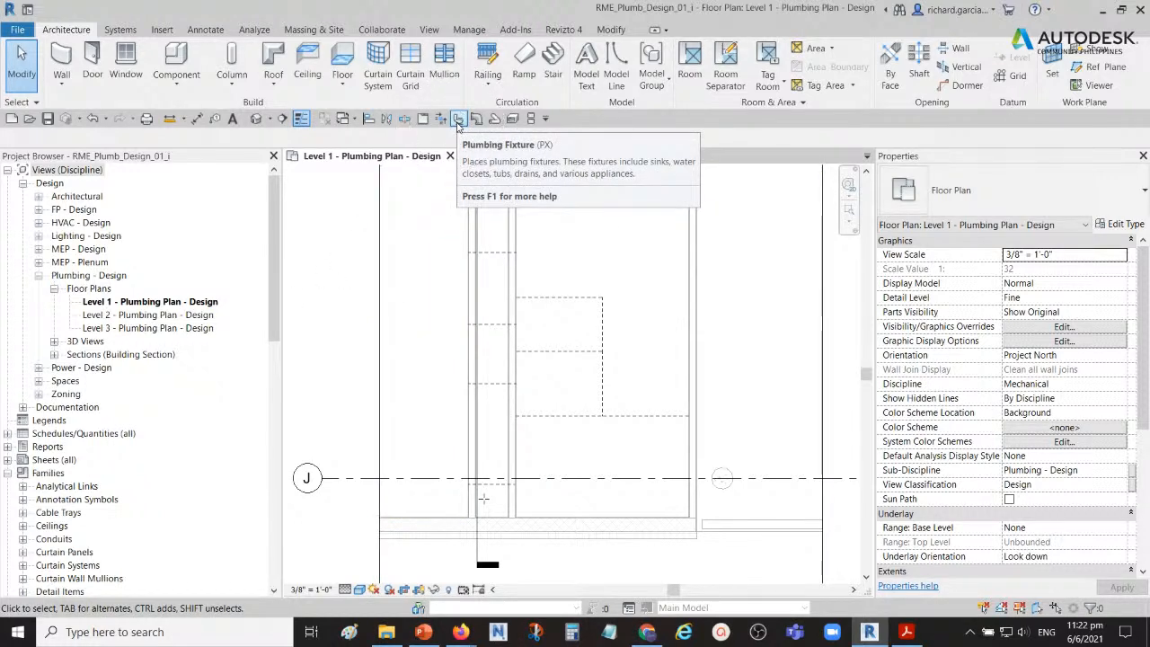
key("ctrl")
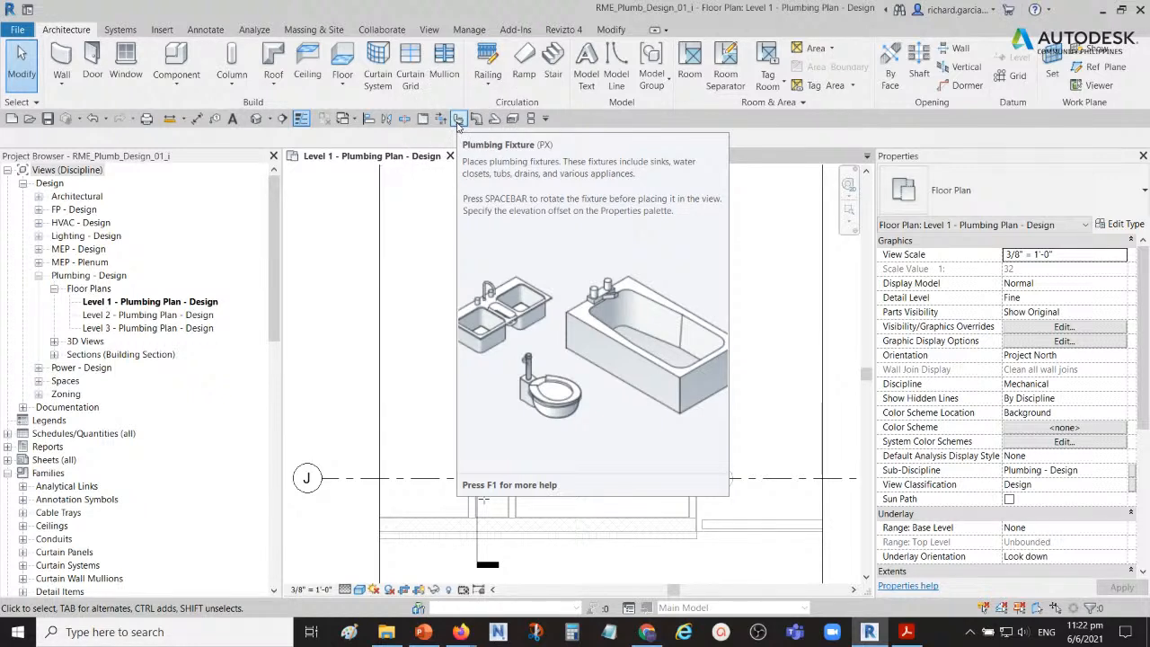
key("ctrl")
key("ctrl")
left_click(126, 32)
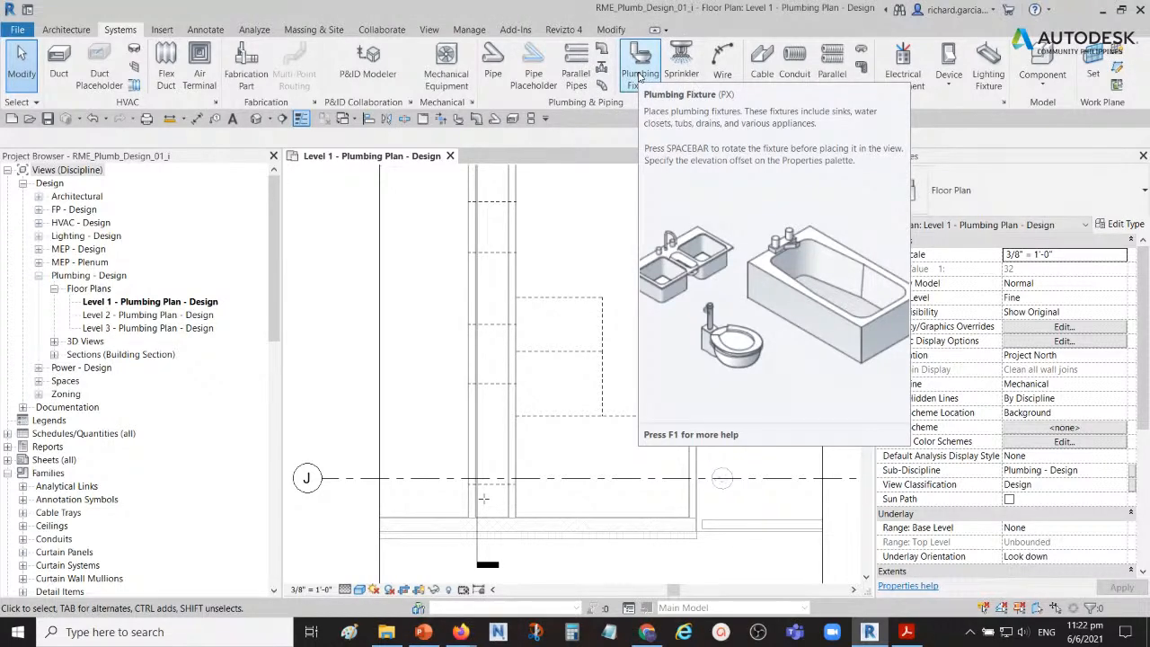
left_click(639, 71)
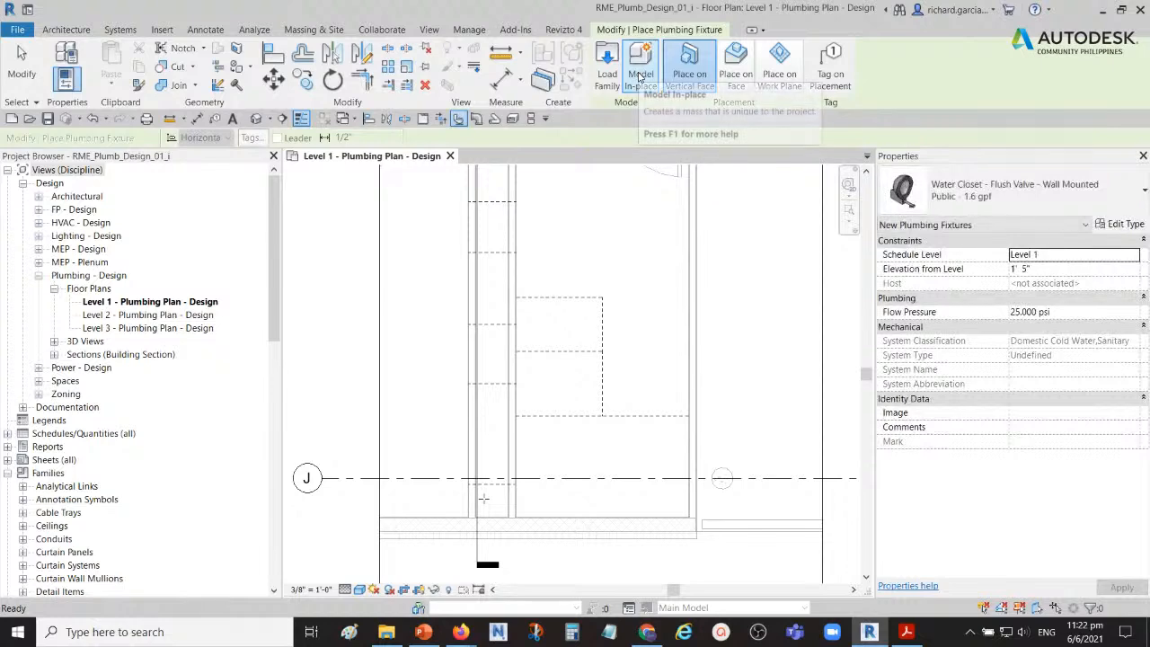
Step: Review the loaded plumbing fixture types and choose Water Closet - Flush Valve - Wall Mounted, Public - 1.6 gpf
left_click(1142, 189)
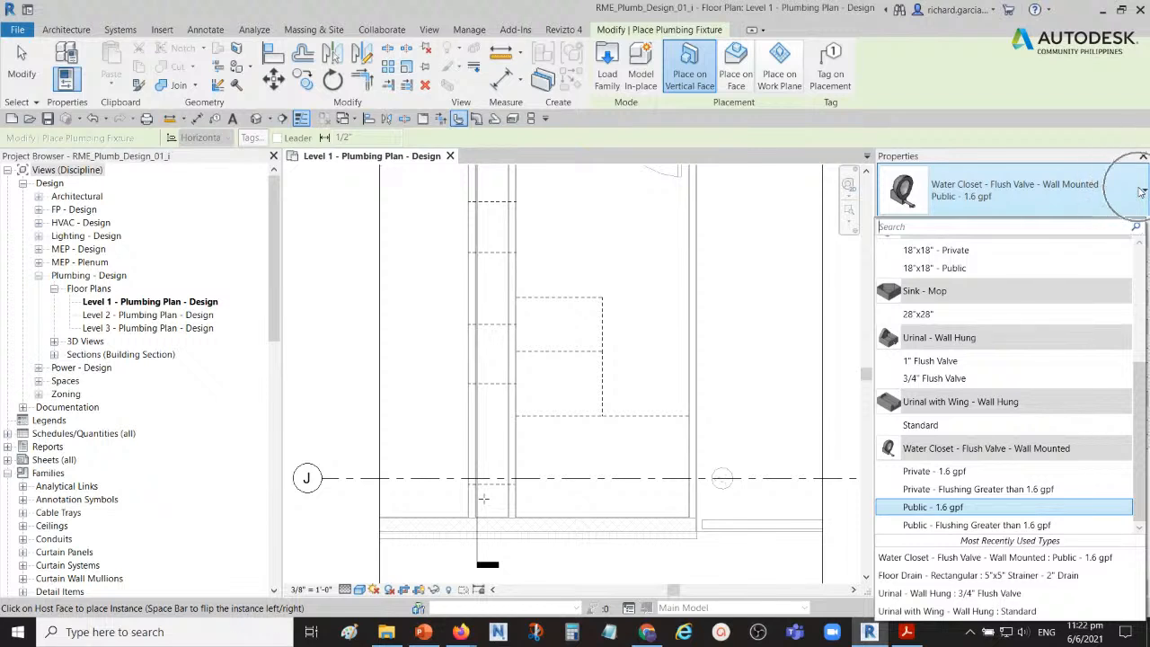
scroll(988, 364, "up", 4)
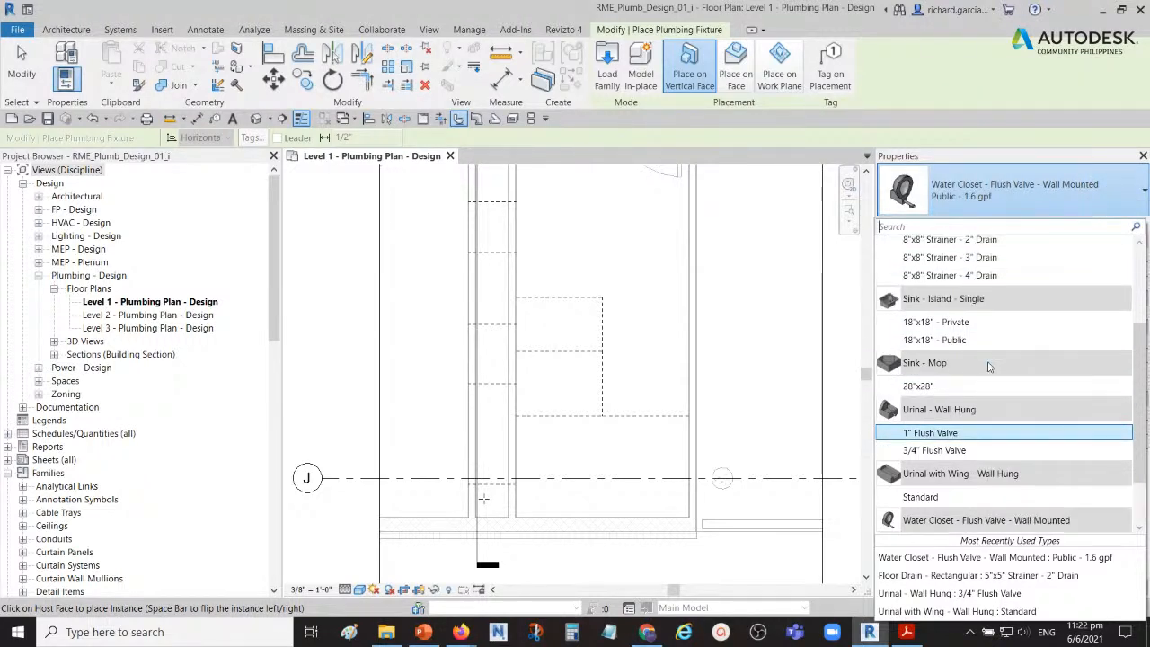
scroll(988, 364, "down", 3)
scroll(988, 364, "down", 1)
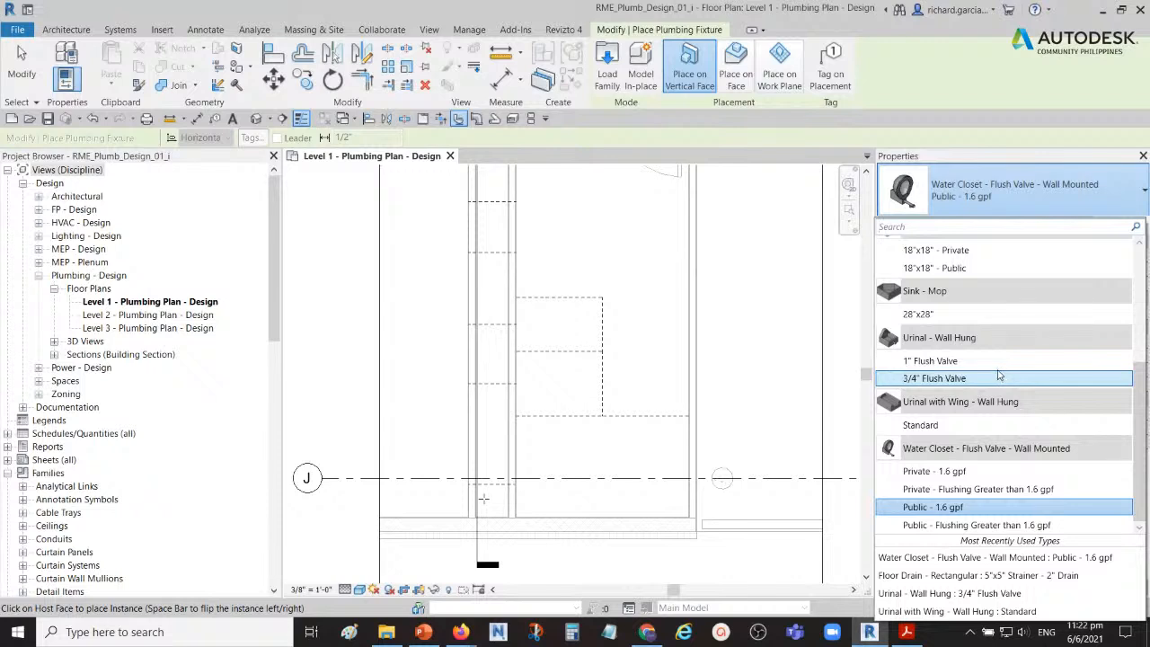
scroll(1001, 376, "up", 4)
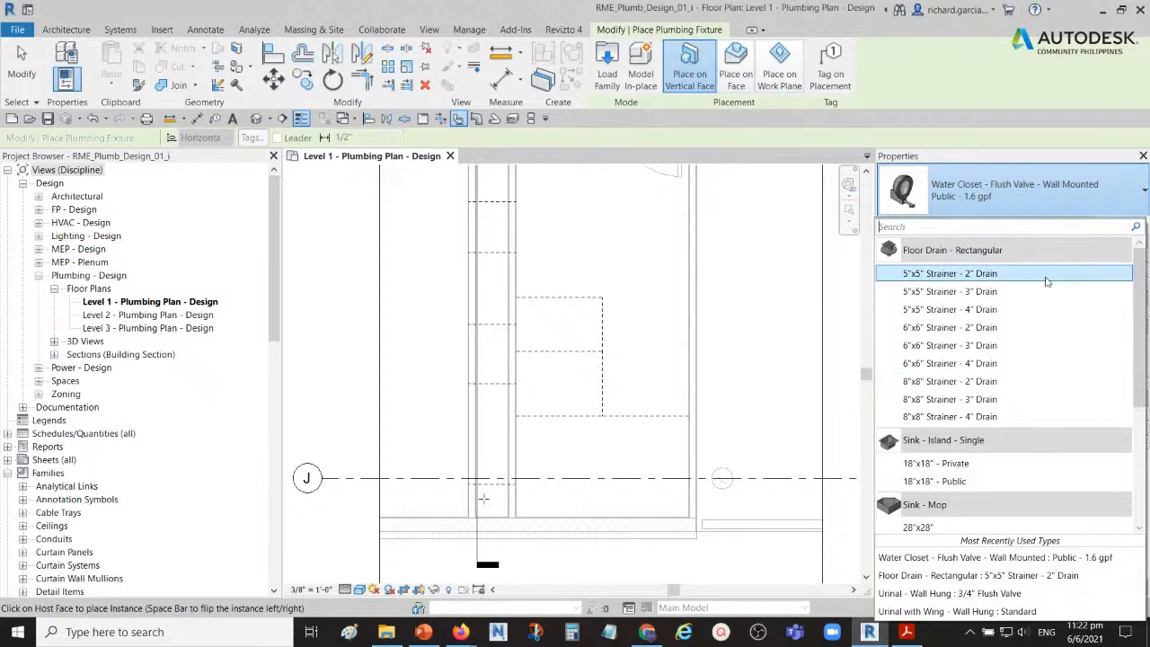
left_click(1060, 184)
left_click(1083, 184)
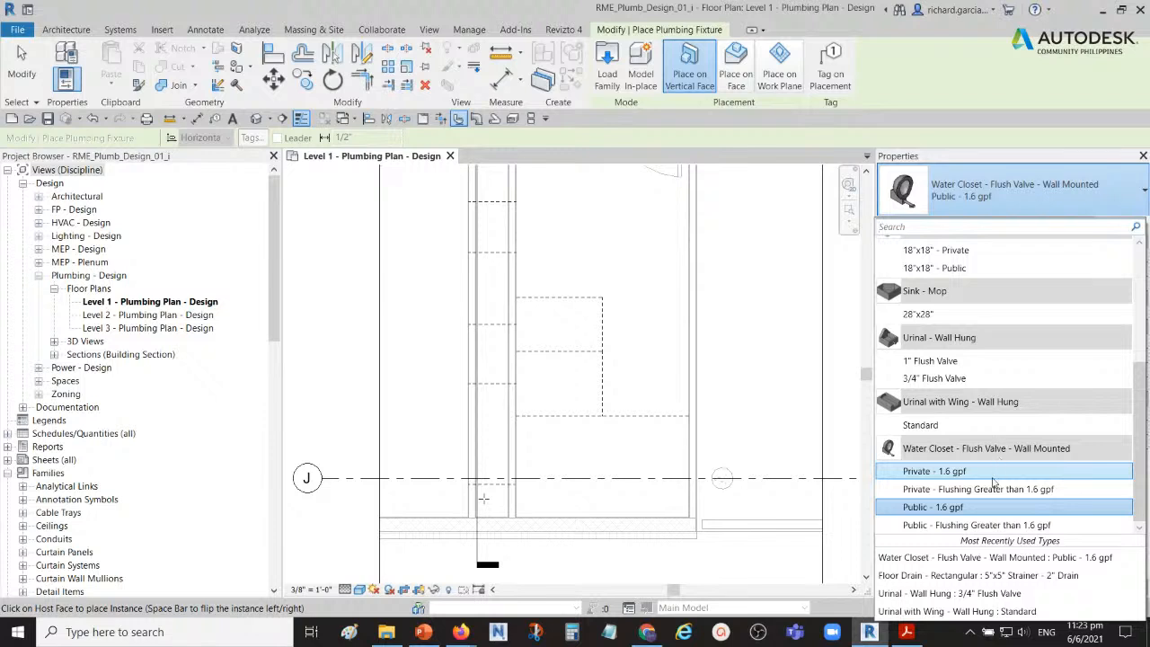
left_click(943, 509)
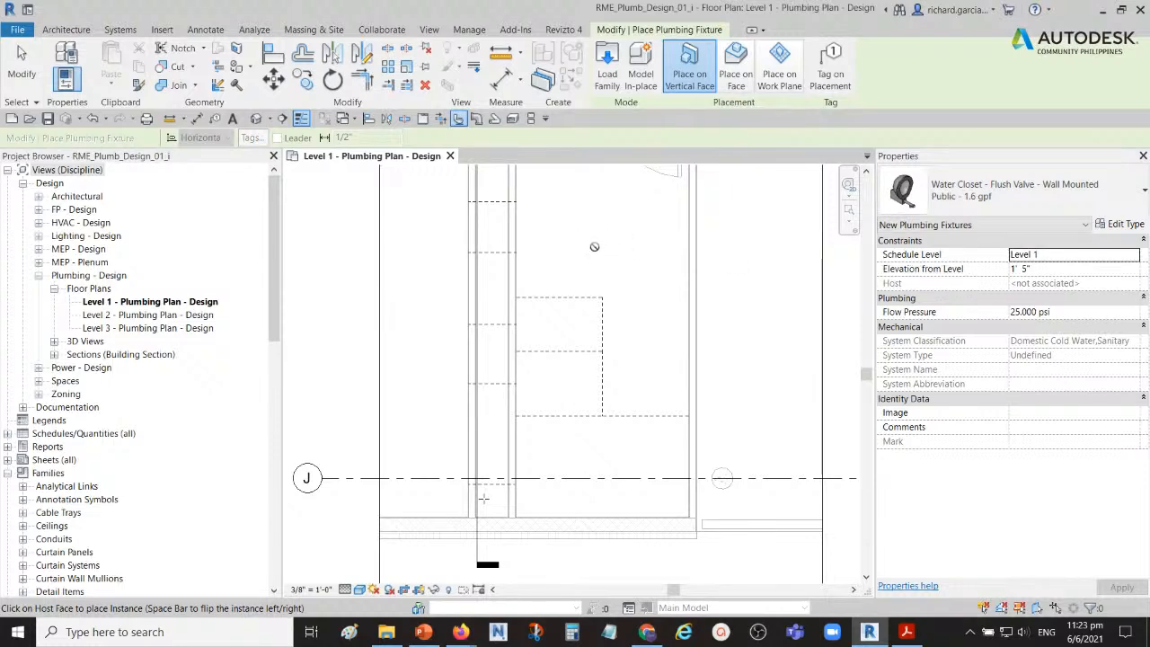
Step: Place a water closet on the vertical face of the chase wall near grid J, about 1'-10" below the stall partition line
scroll(580, 242, "up", 2)
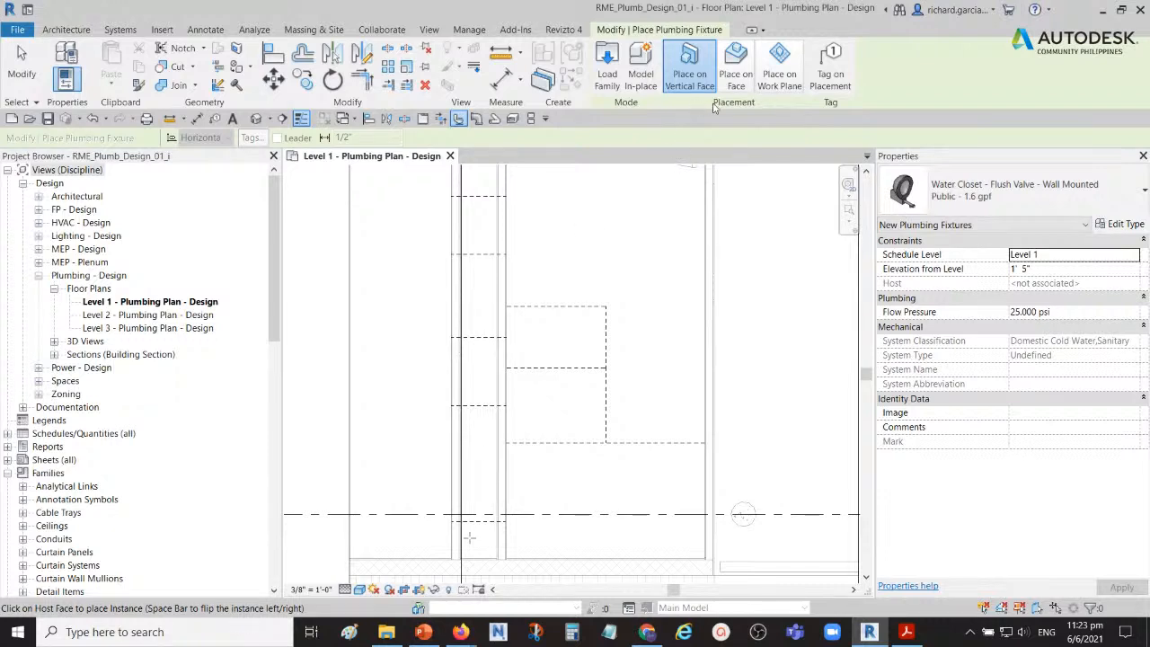
key("ctrl")
left_click(512, 283)
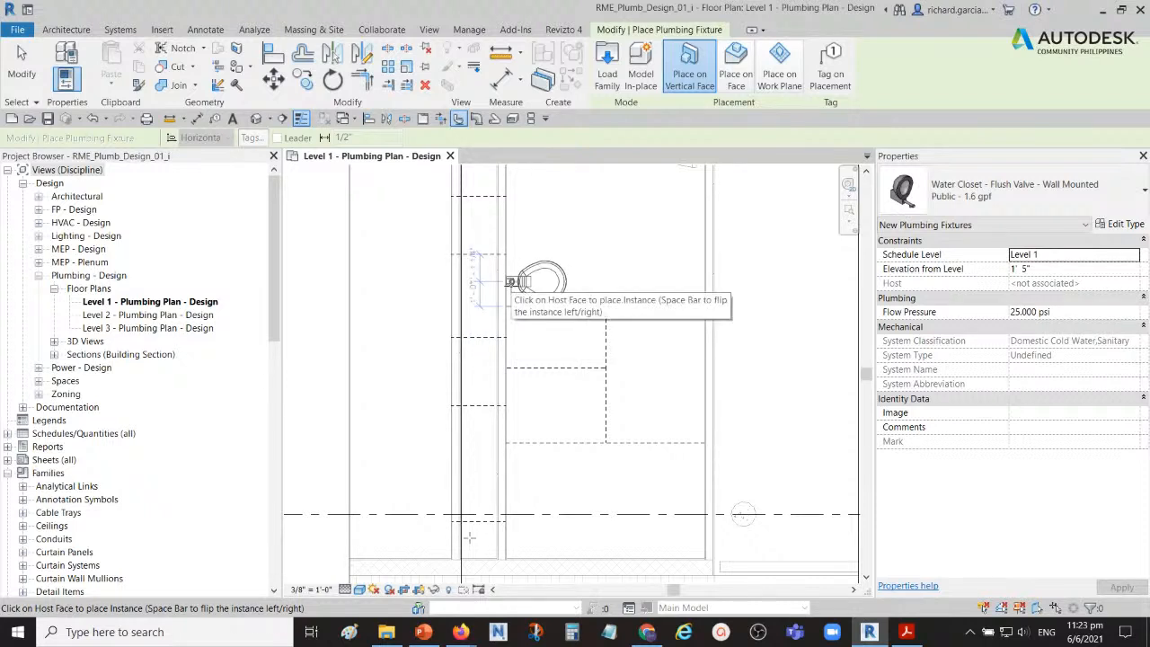
left_click(690, 74)
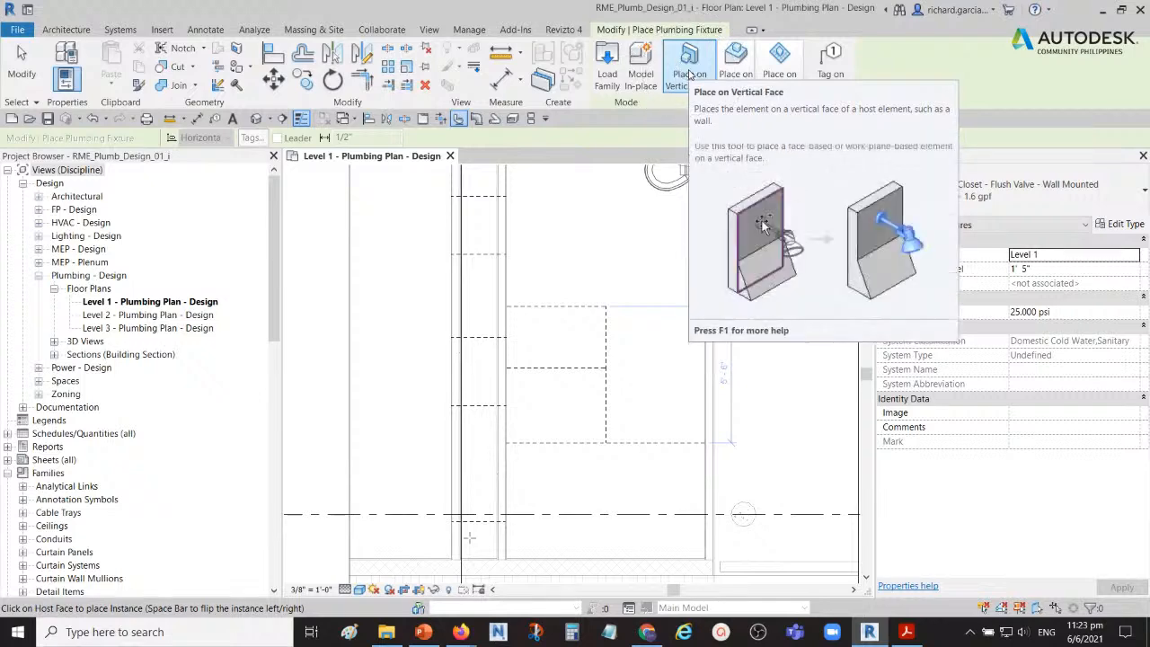
scroll(565, 258, "down", 3)
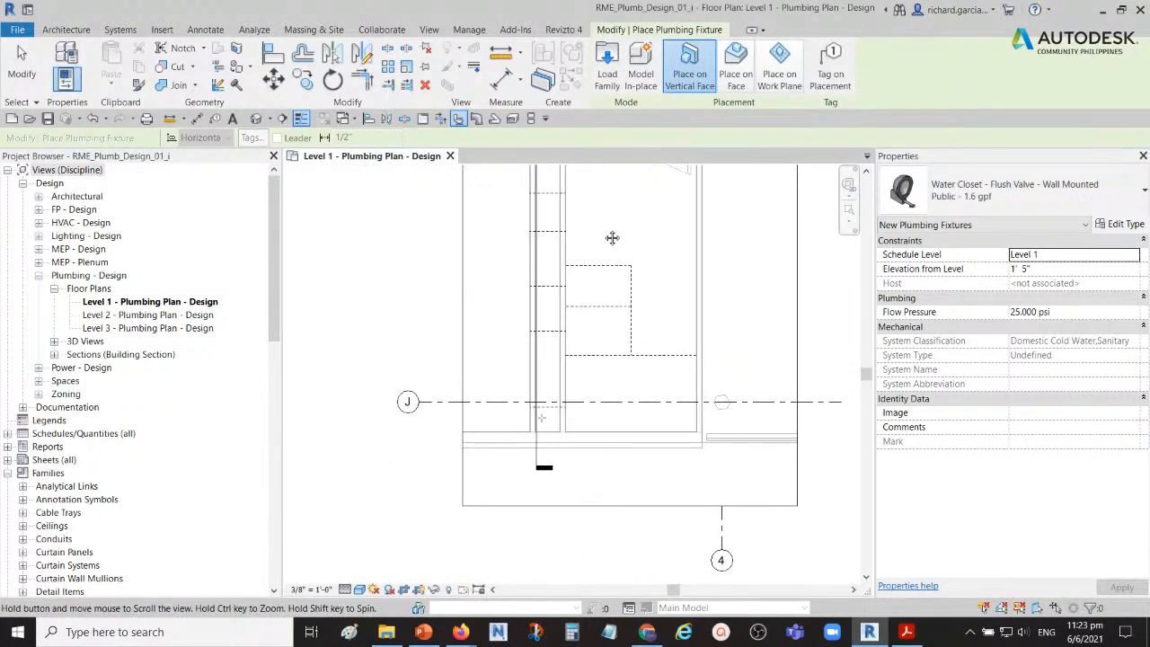
middle_click_drag(586, 219, 581, 249)
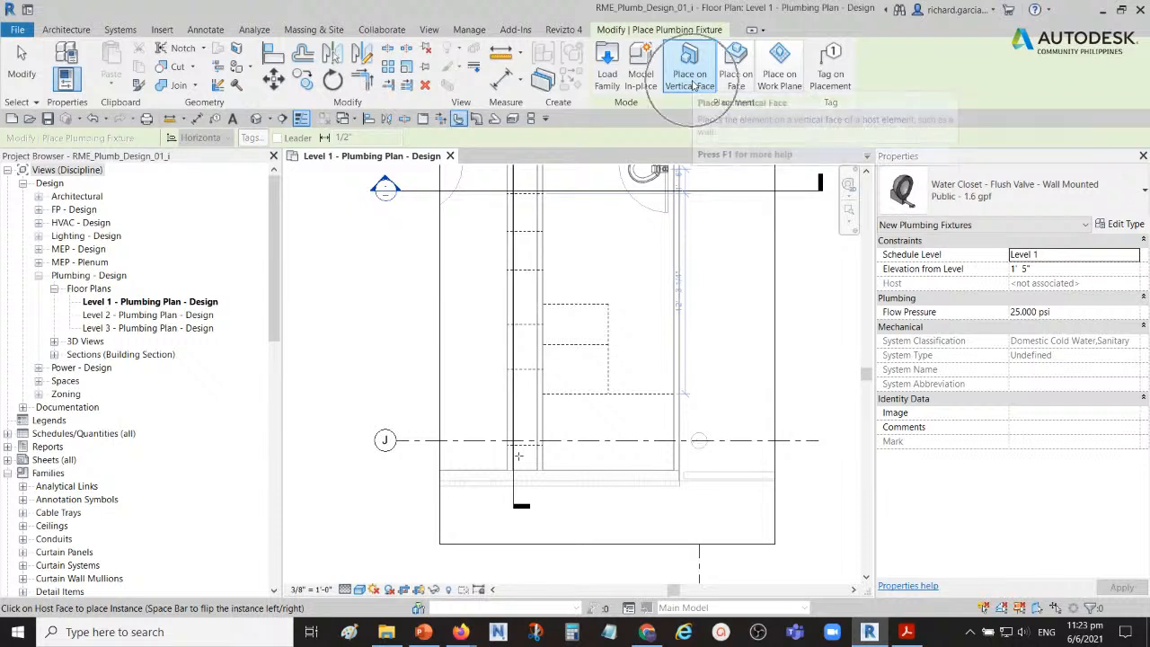
scroll(561, 310, "up", 3)
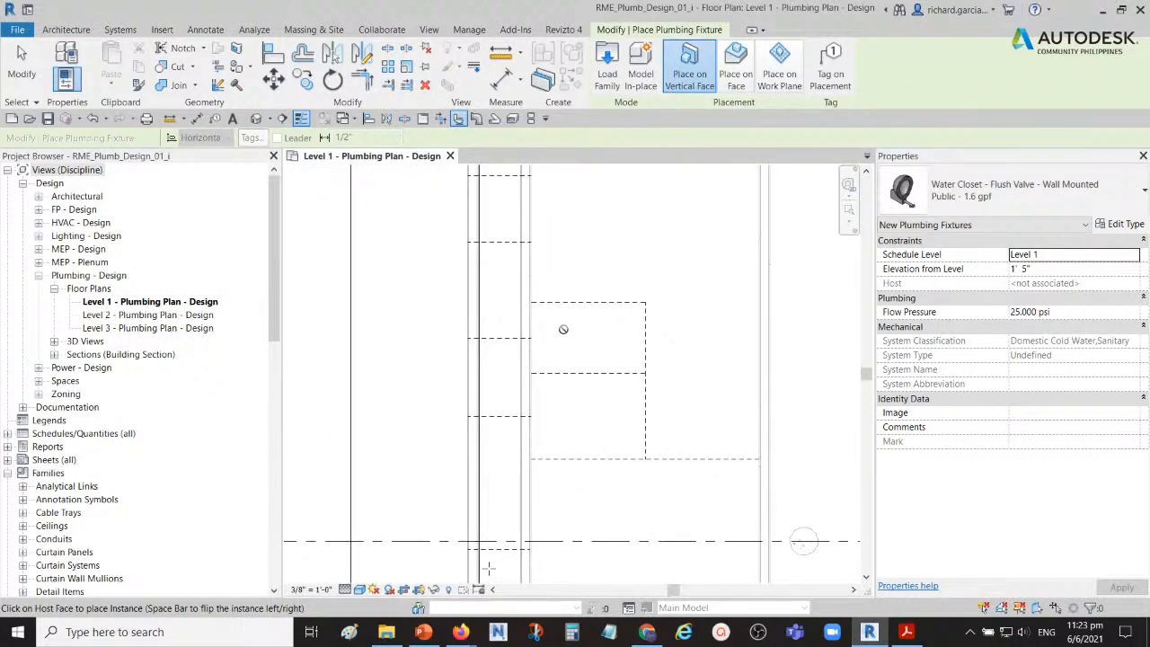
scroll(563, 328, "down", 1)
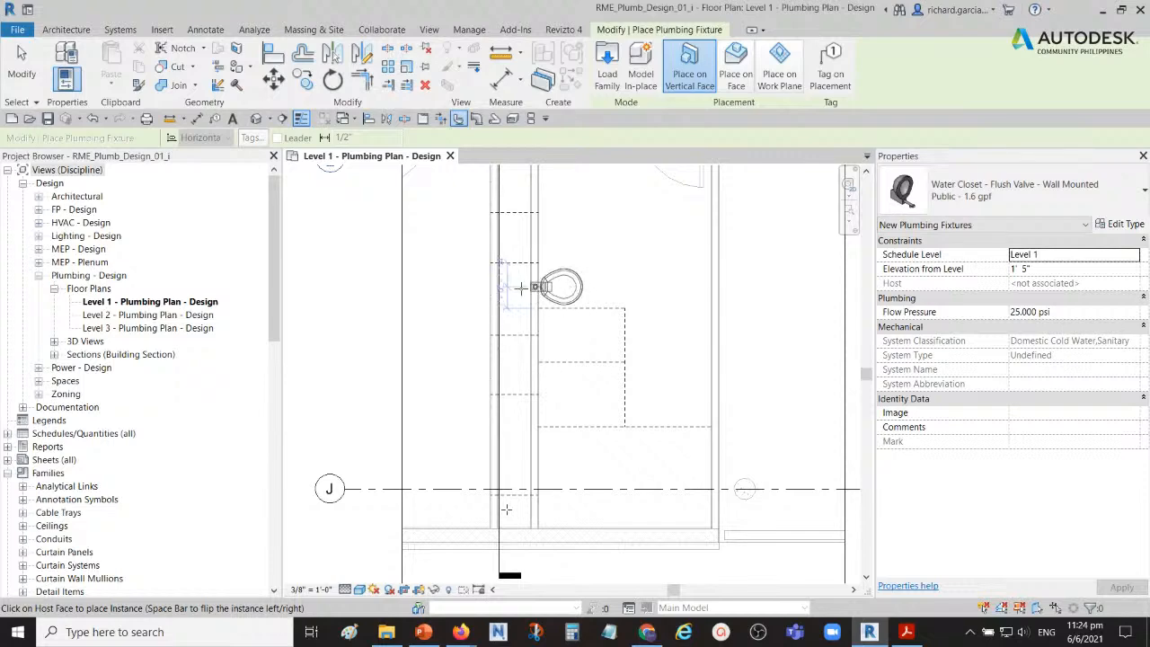
scroll(506, 510, "up", 2)
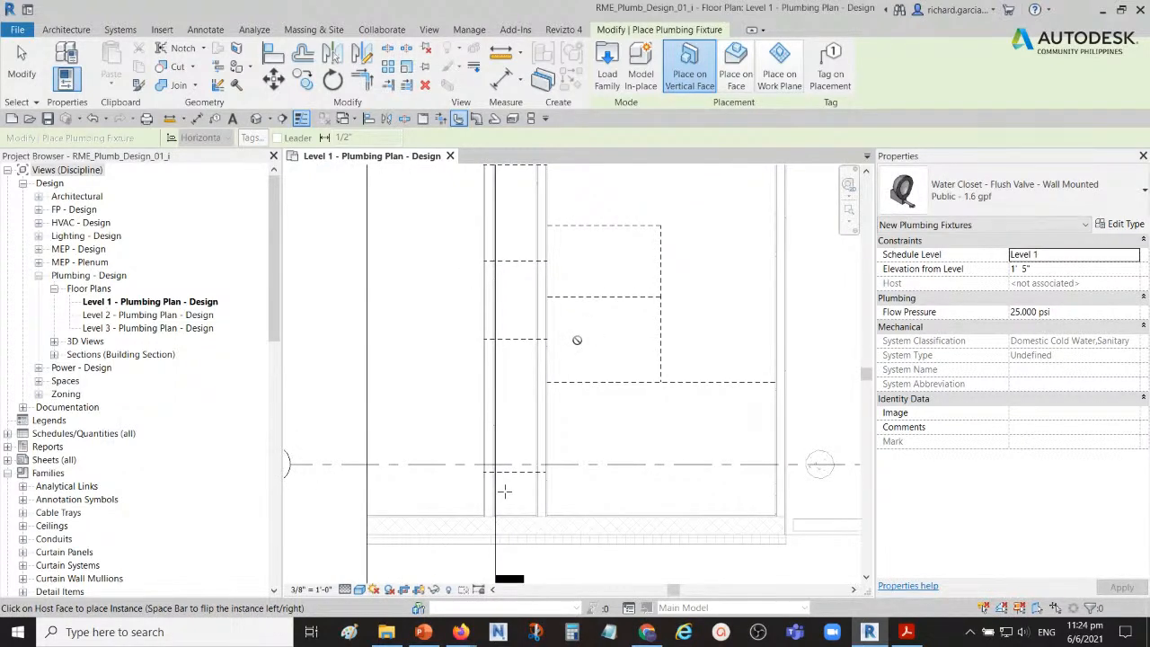
middle_click_drag(611, 422, 647, 340)
scroll(618, 347, "up", 4)
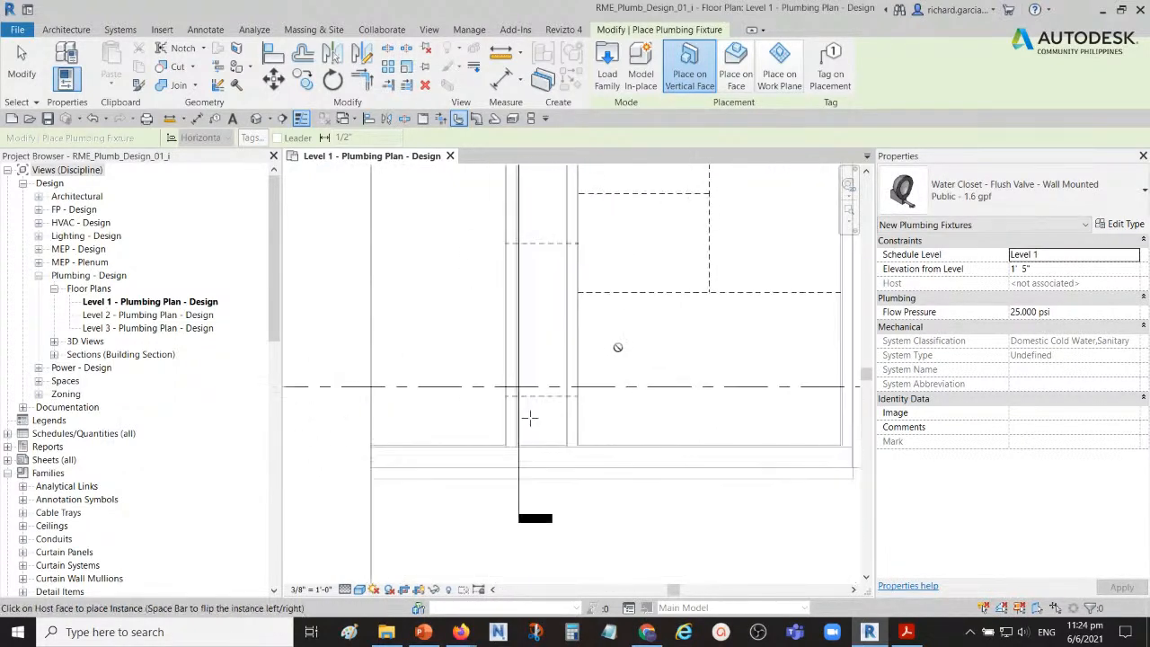
left_click(564, 355)
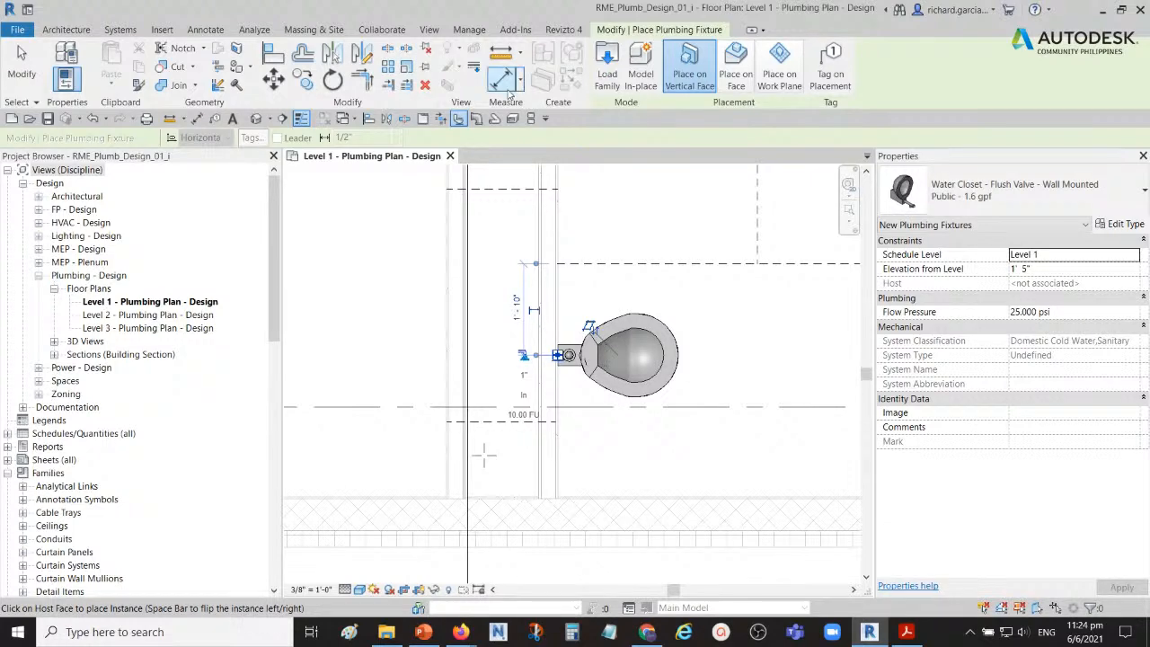
Step: Place a second water closet on the same wall in the stall above, centred on its dashed reference line, and end placement
middle_click_drag(604, 261, 598, 377)
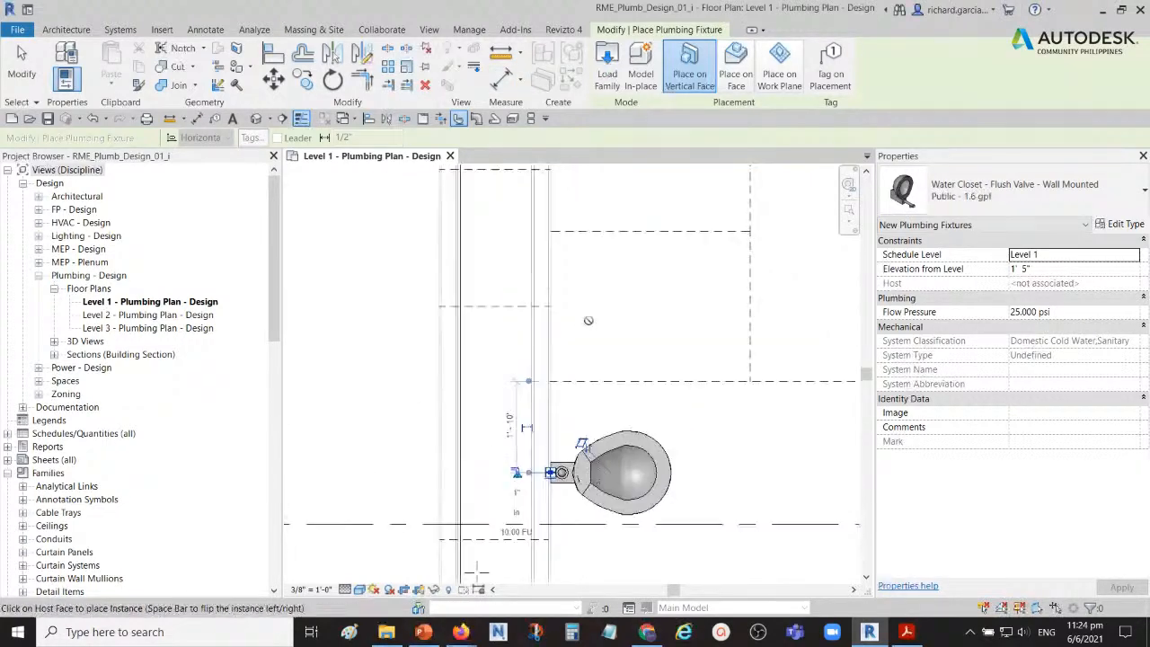
scroll(588, 327, "up", 2)
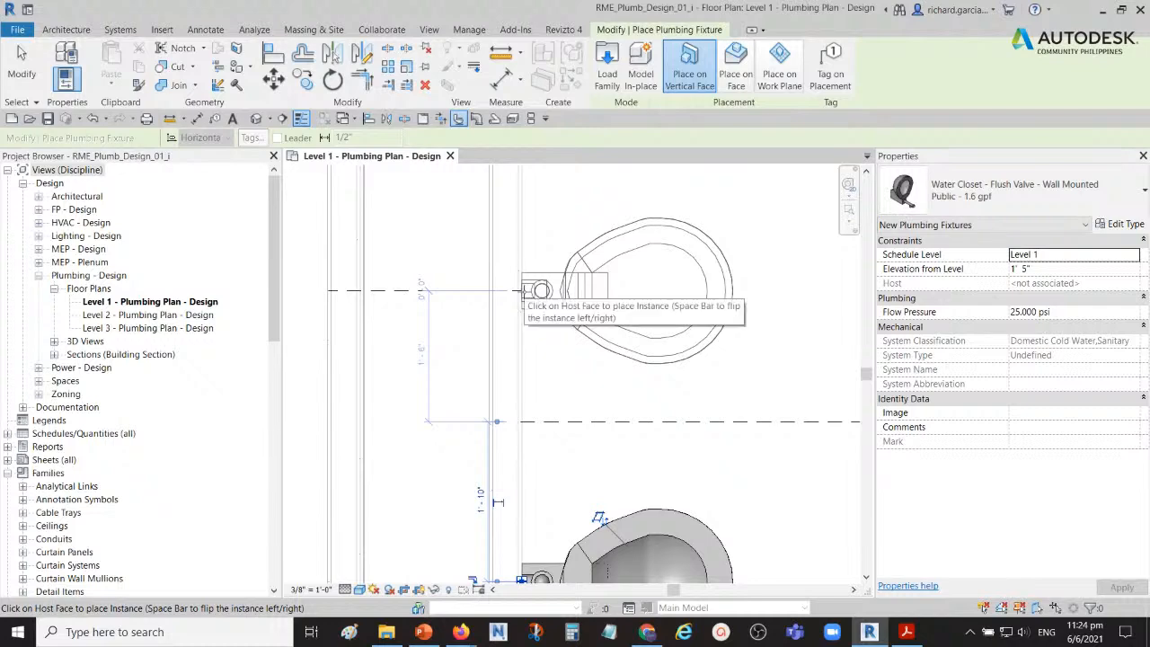
left_click(524, 290)
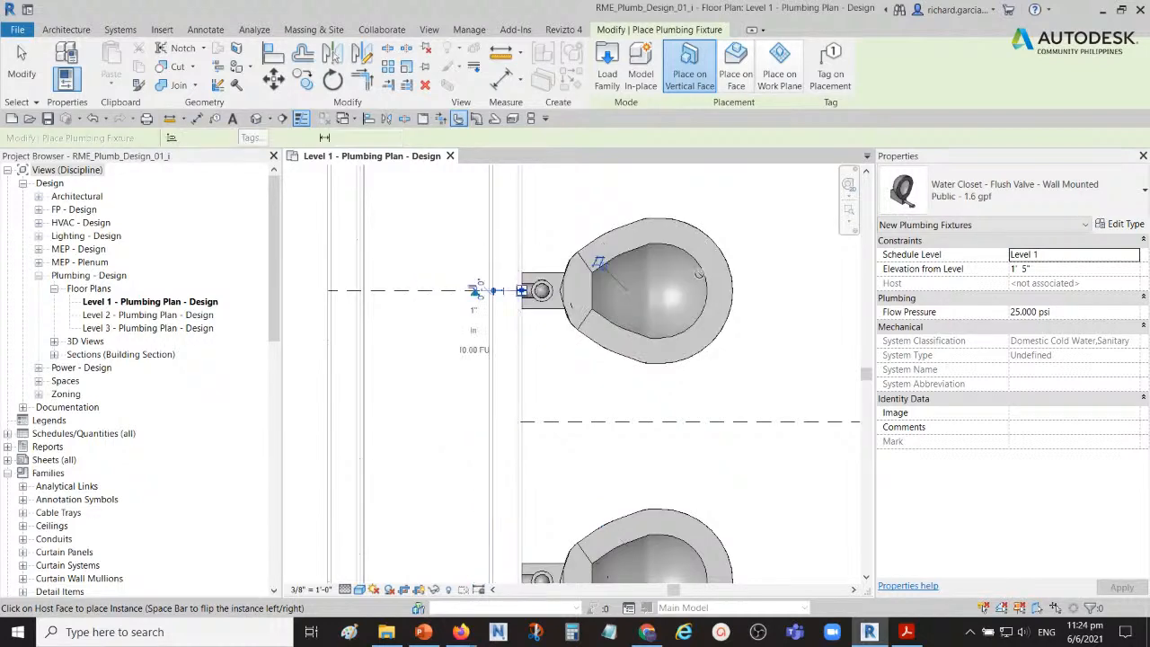
scroll(654, 281, "down", 2)
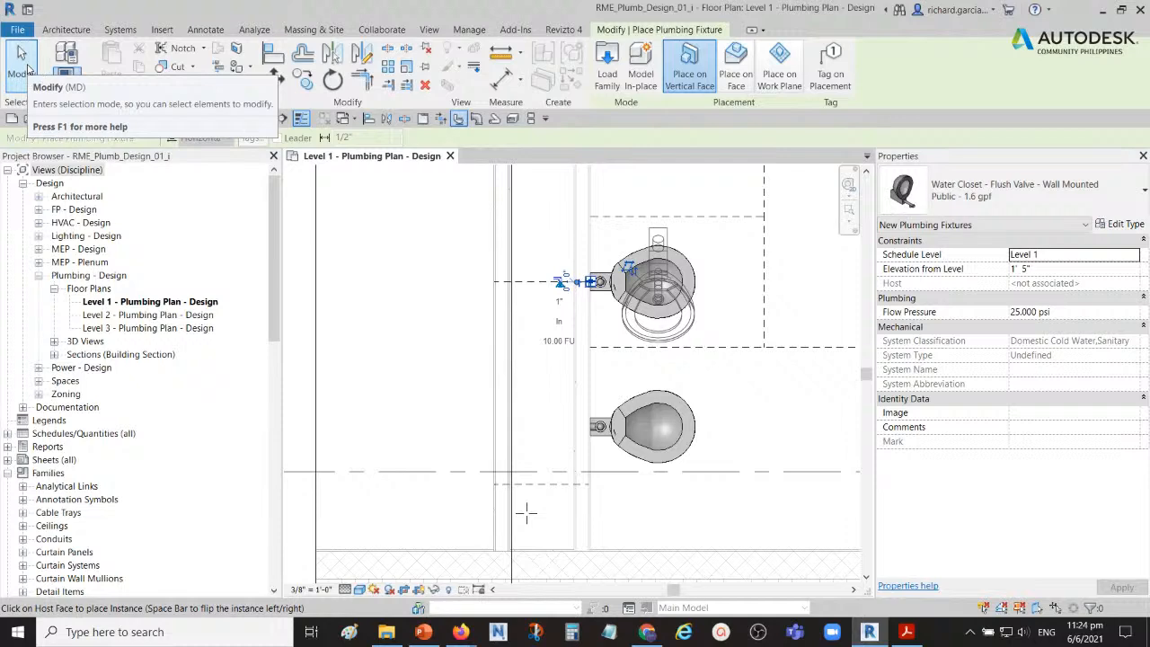
left_click(23, 64)
Step: Align the centreline of the water closet nearest grid J with the dashed reference line just below the grid, and end the alignment
middle_click_drag(705, 420, 658, 358)
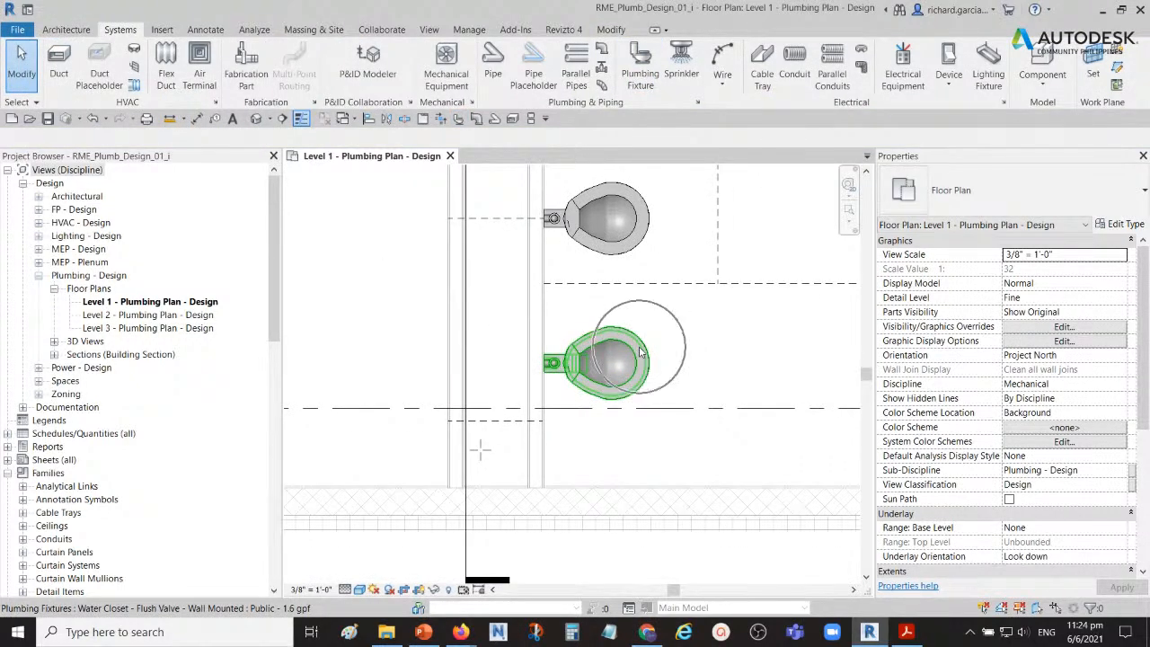
key("ctrl")
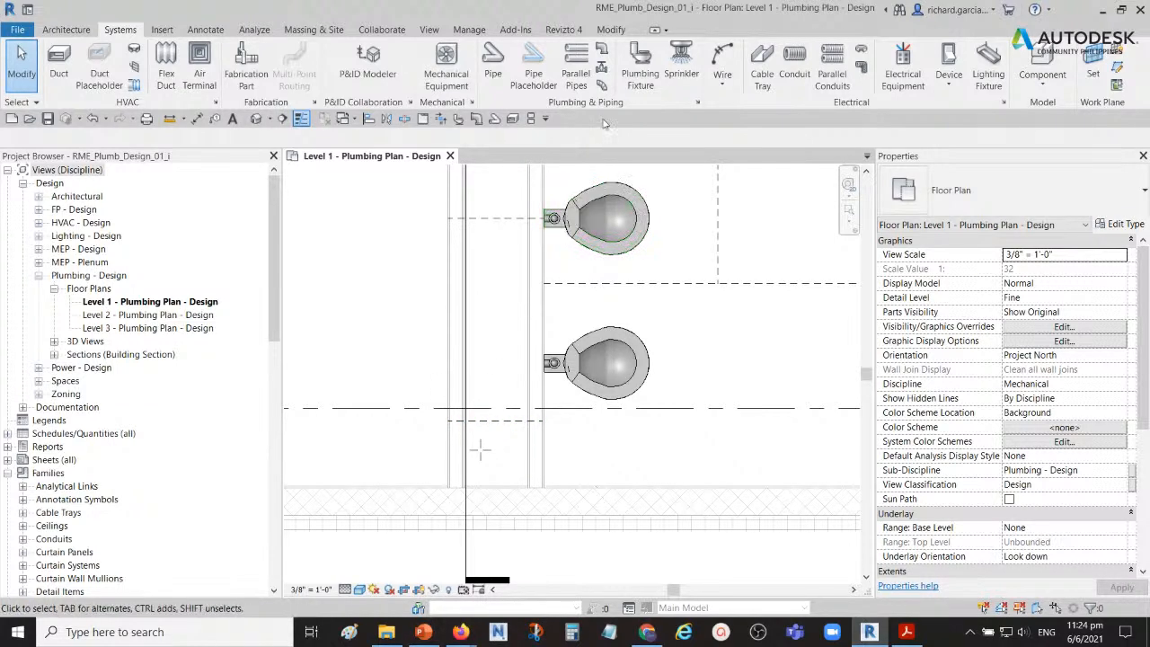
left_click(608, 31)
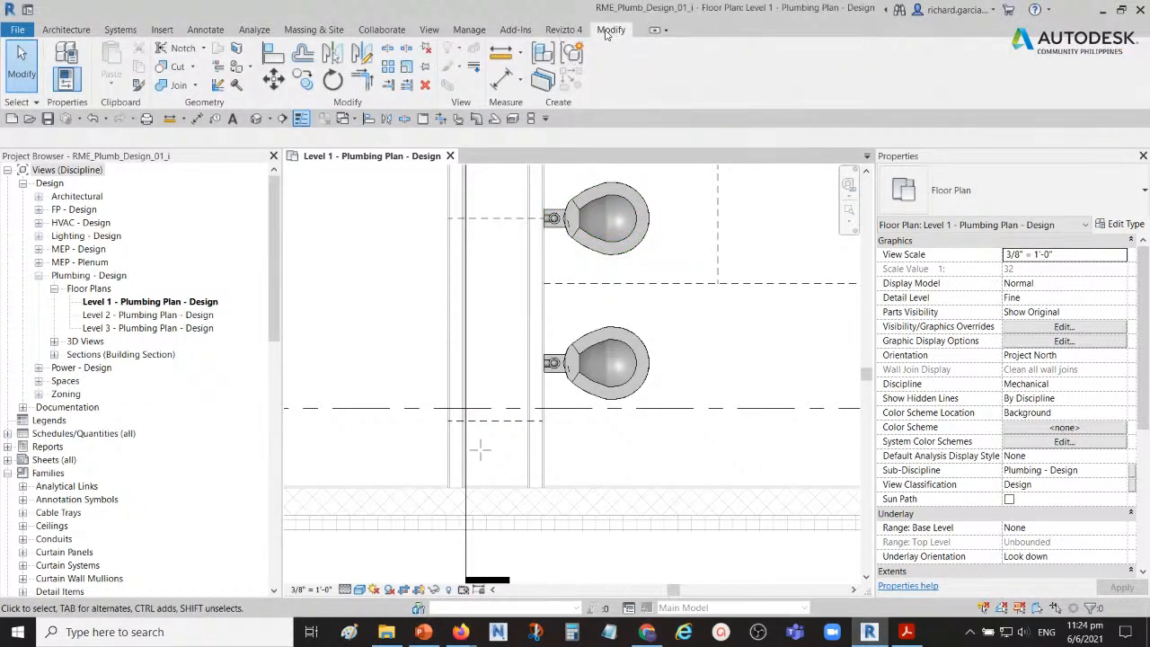
key("ctrl")
key("ctrl")
key("ctrl")
key("ctrl")
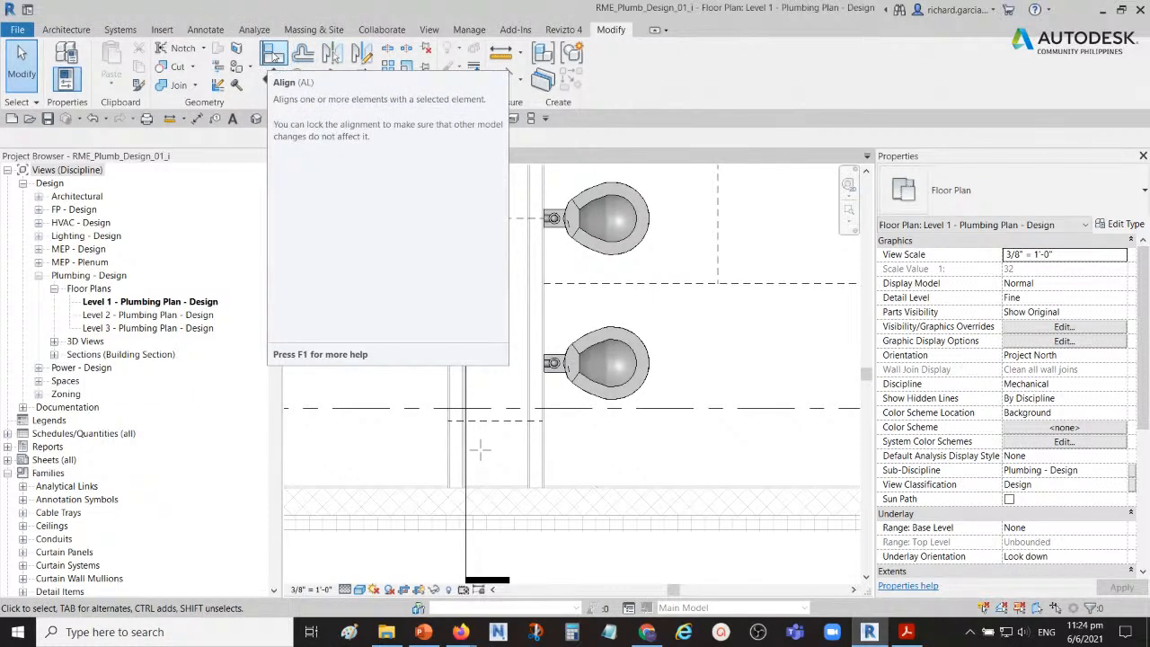
left_click(273, 53)
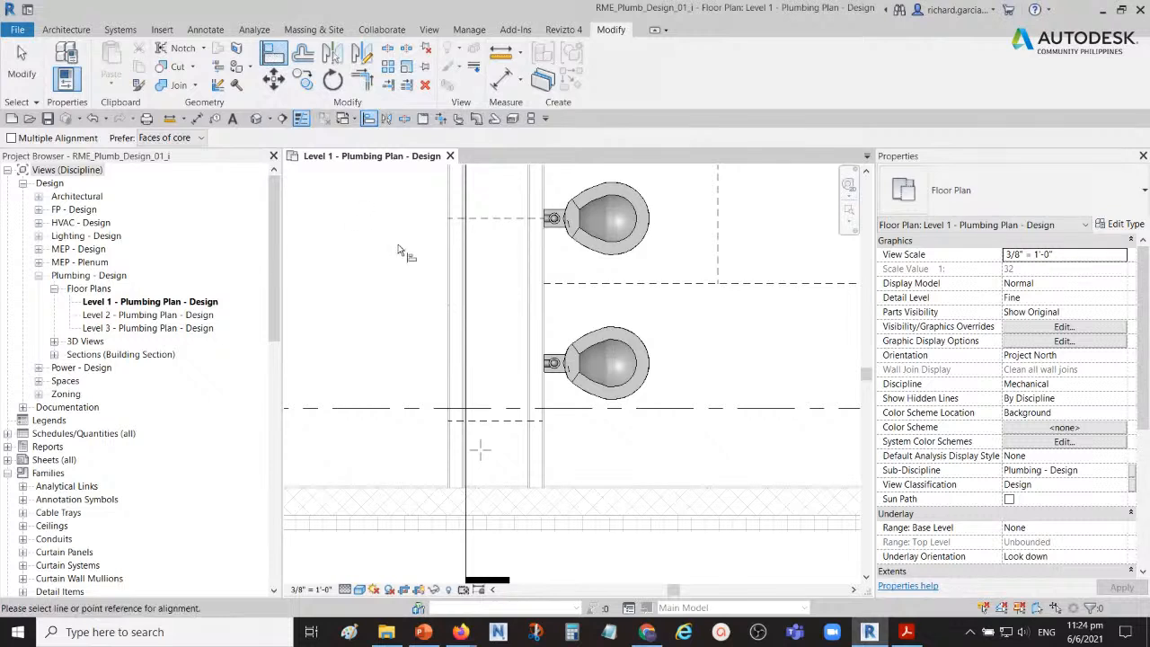
key("ctrl")
key("ctrl")
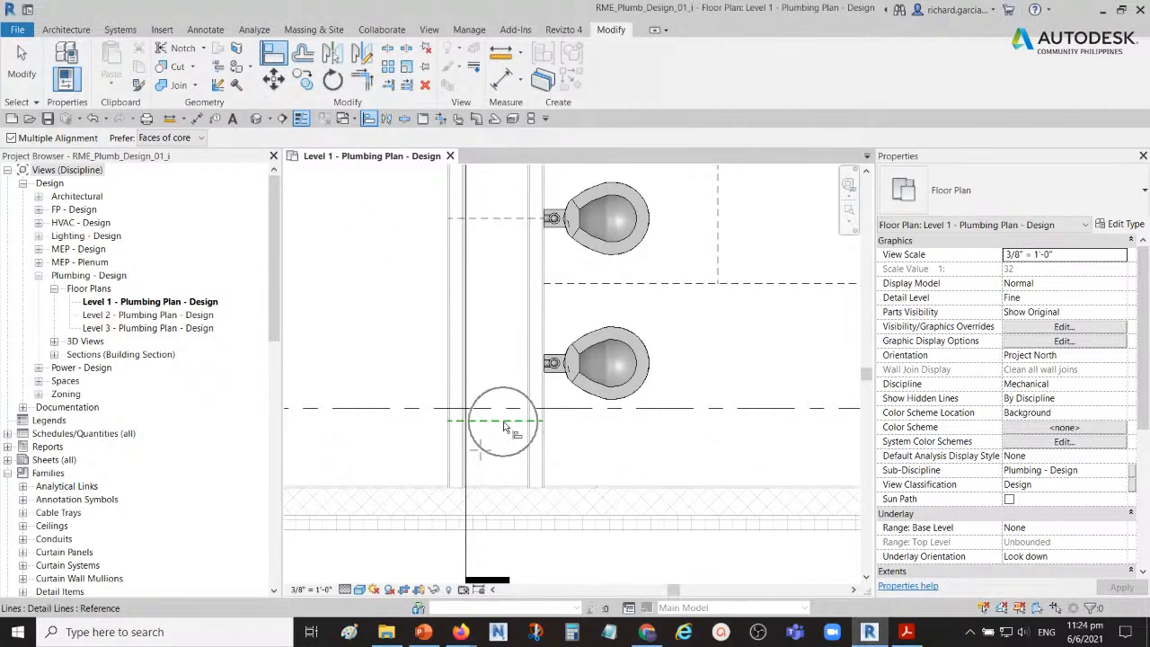
left_click(506, 422)
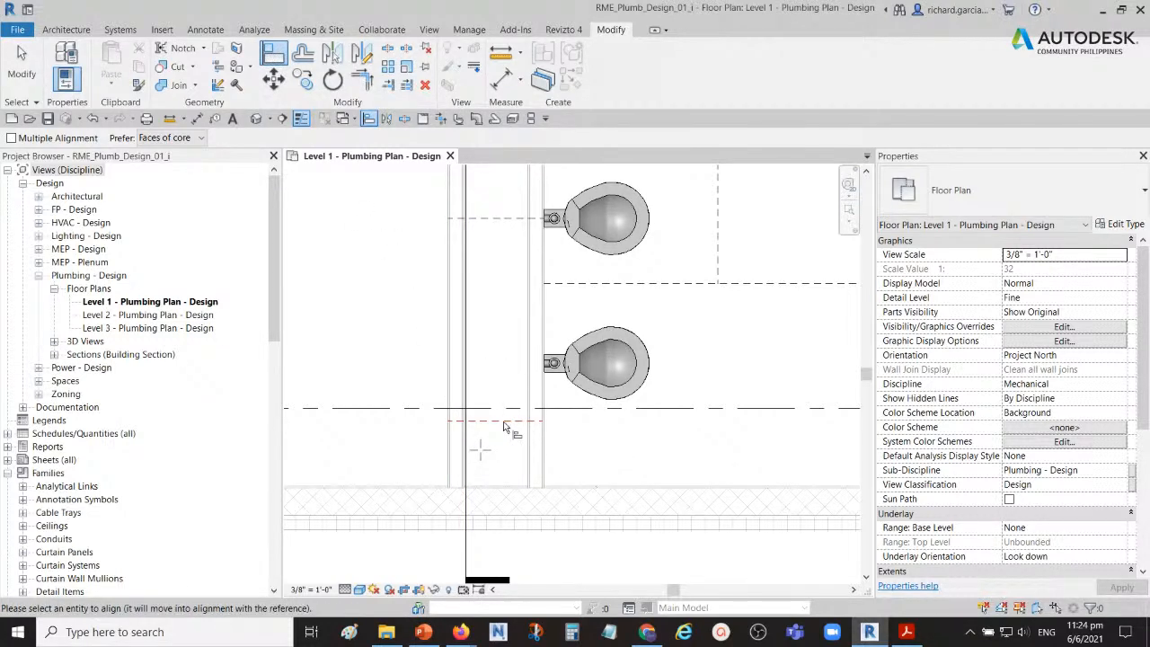
key("ctrl")
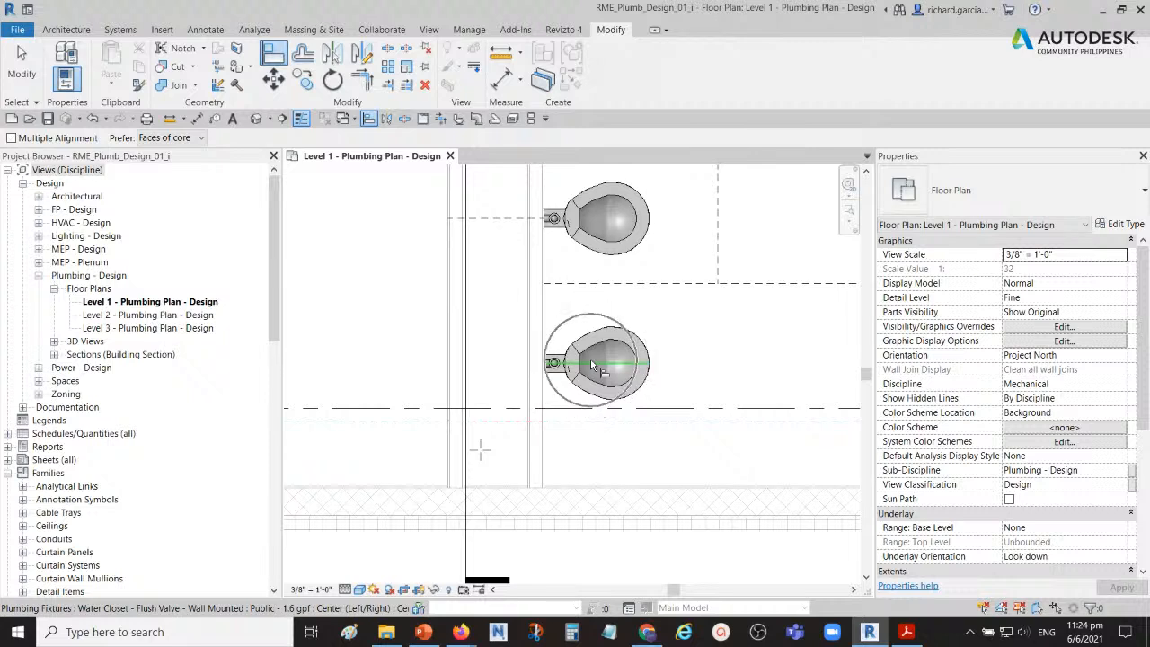
key("ctrl")
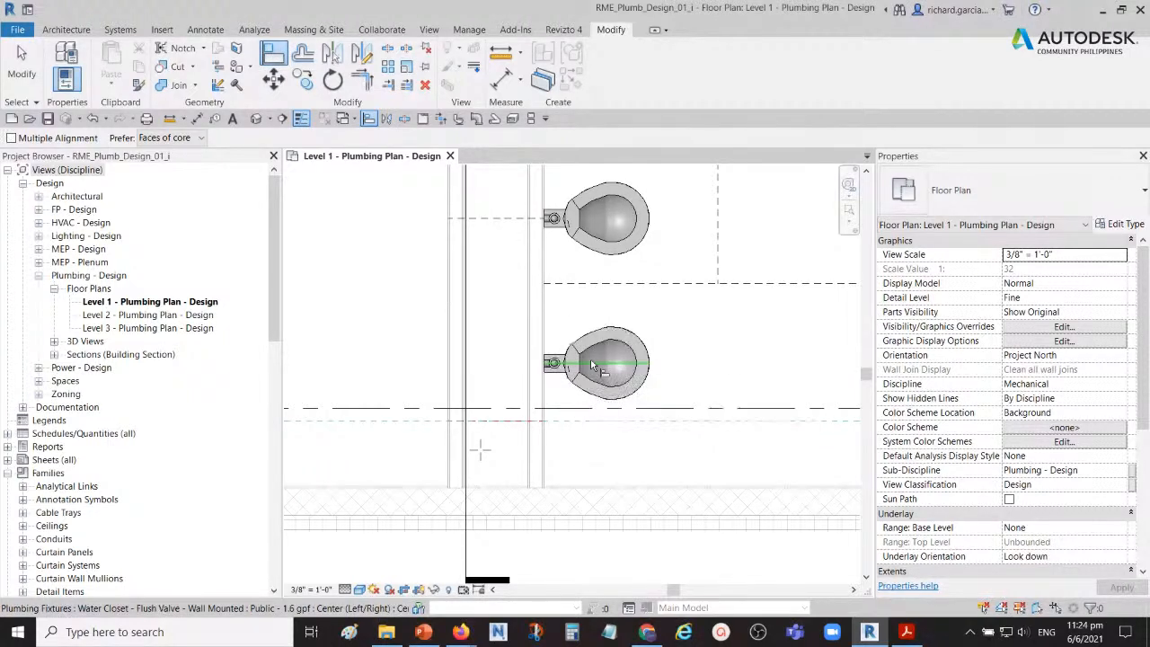
left_click(591, 364)
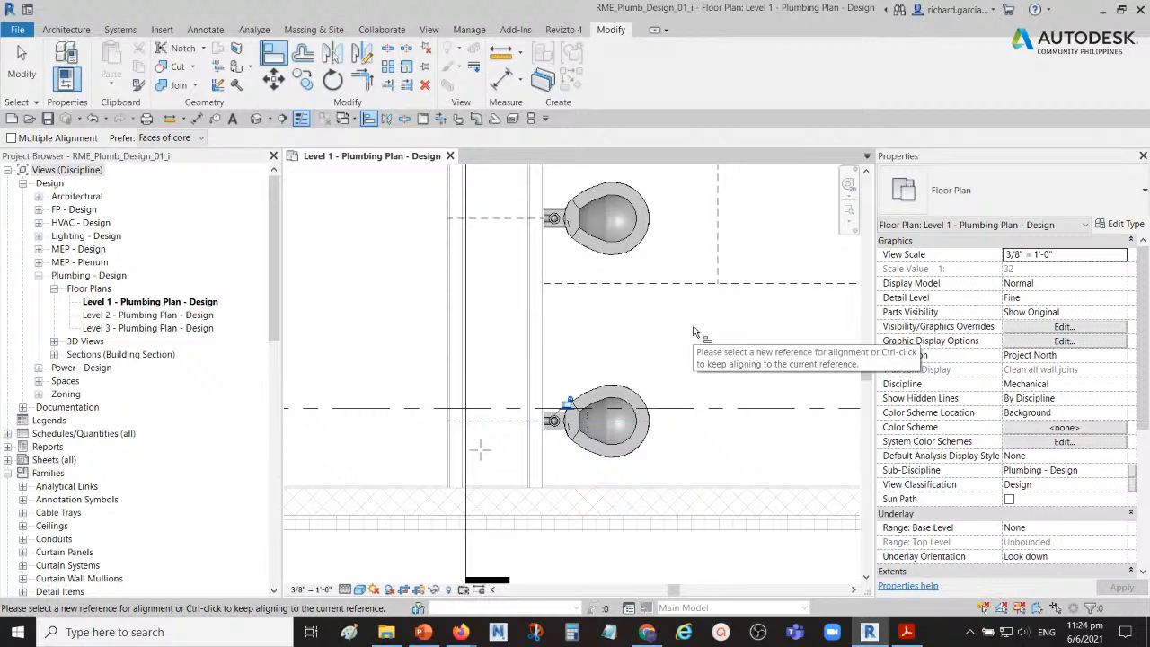
left_click(22, 67)
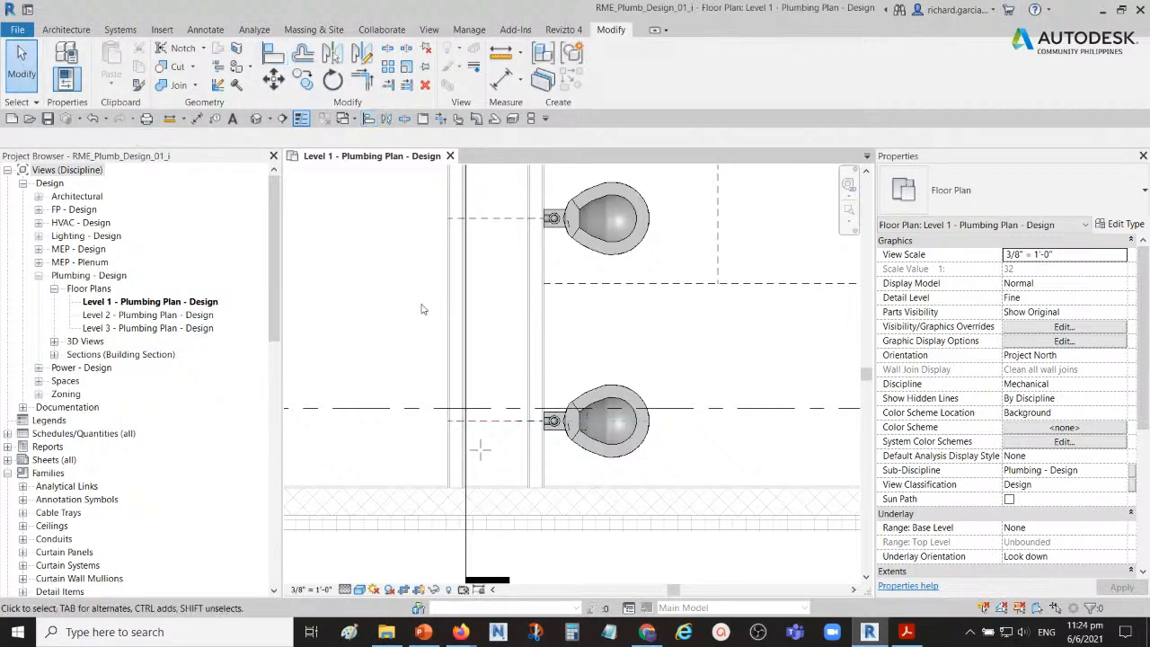
Step: Isolate both water closets in a 3D view with Selection Box, orbit around to check their wall mounting, and clear the selection
scroll(485, 350, "down", 3)
scroll(485, 349, "up", 1)
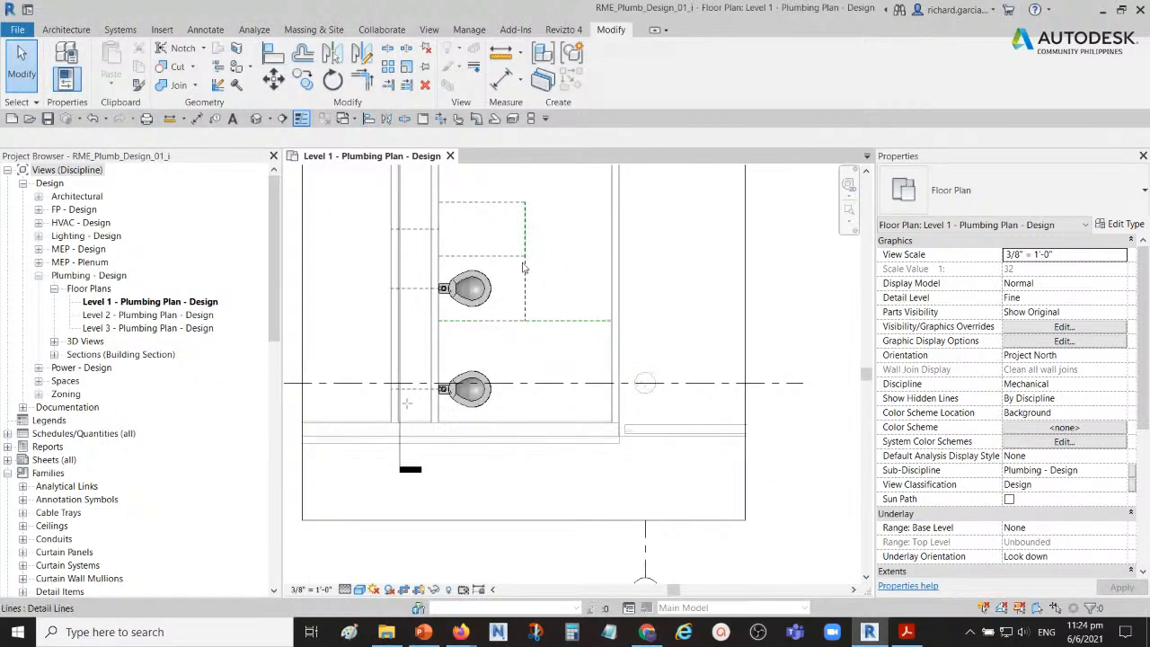
scroll(459, 316, "up", 1)
middle_click_drag(466, 318, 557, 294)
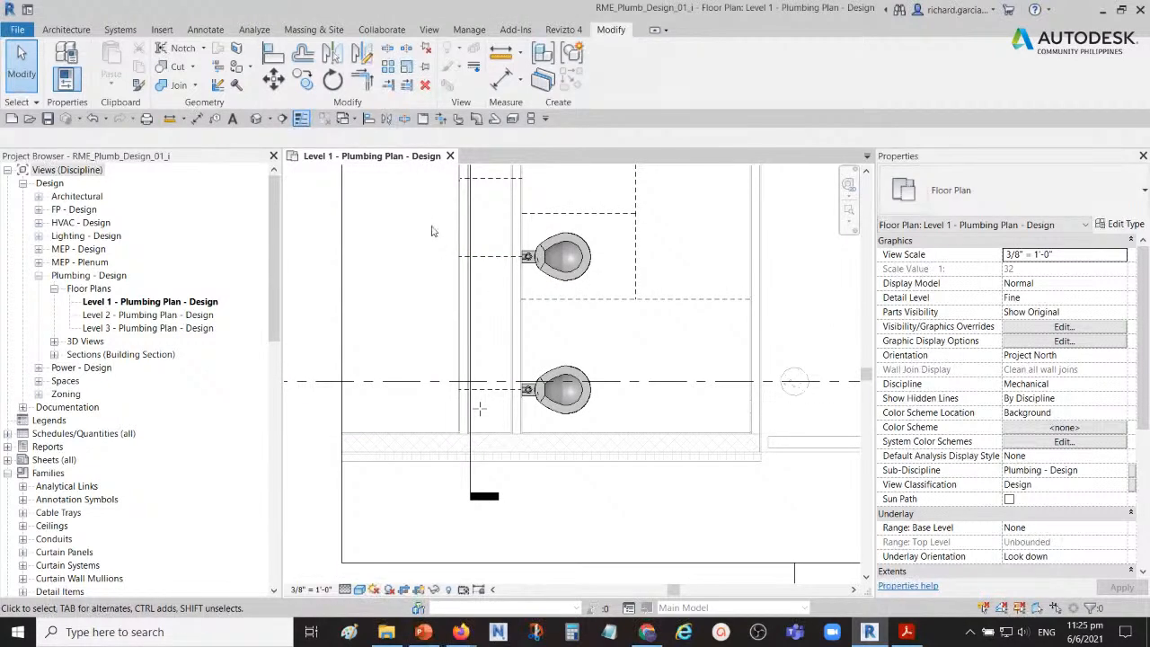
left_click(576, 244)
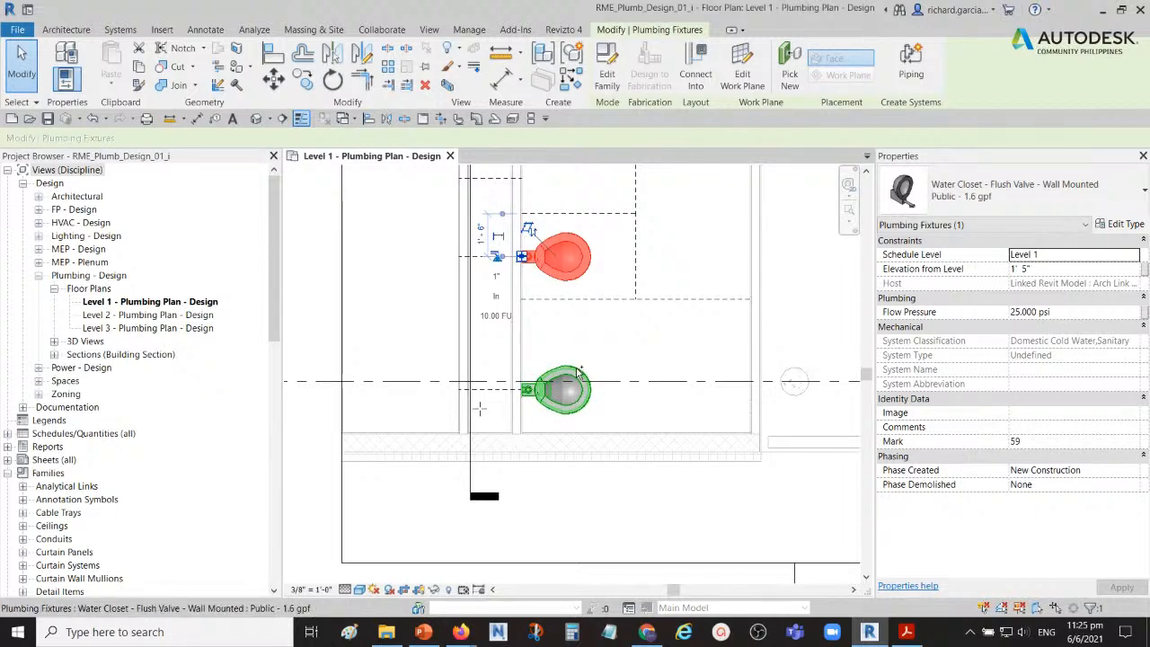
left_click(579, 368, "ctrl")
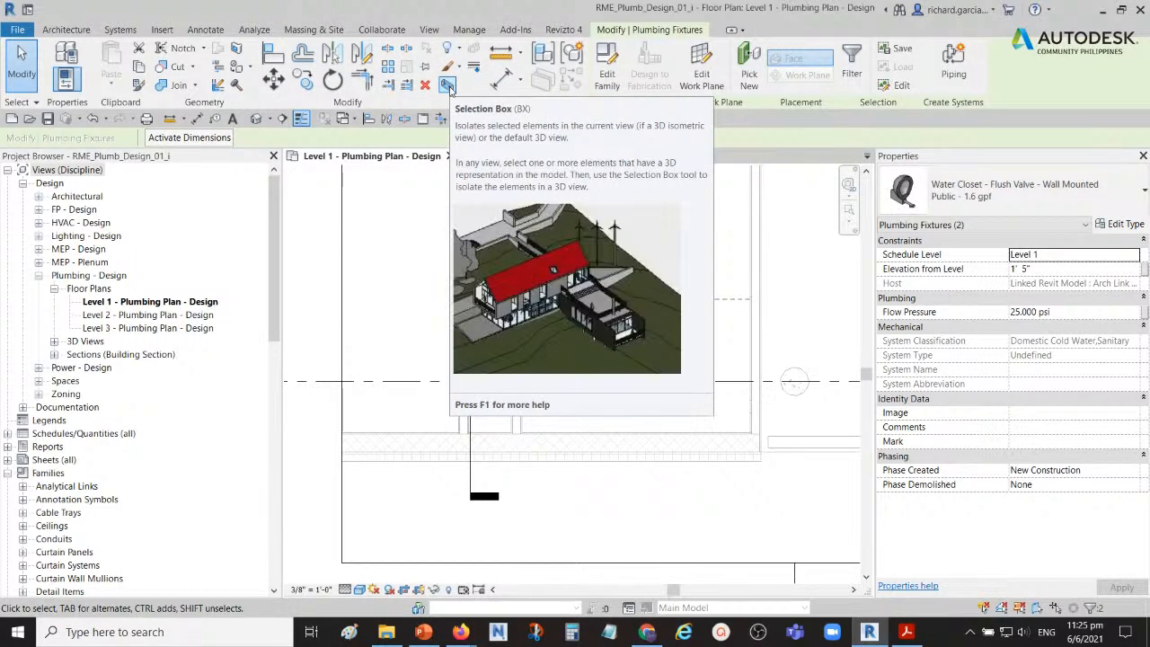
left_click(447, 86)
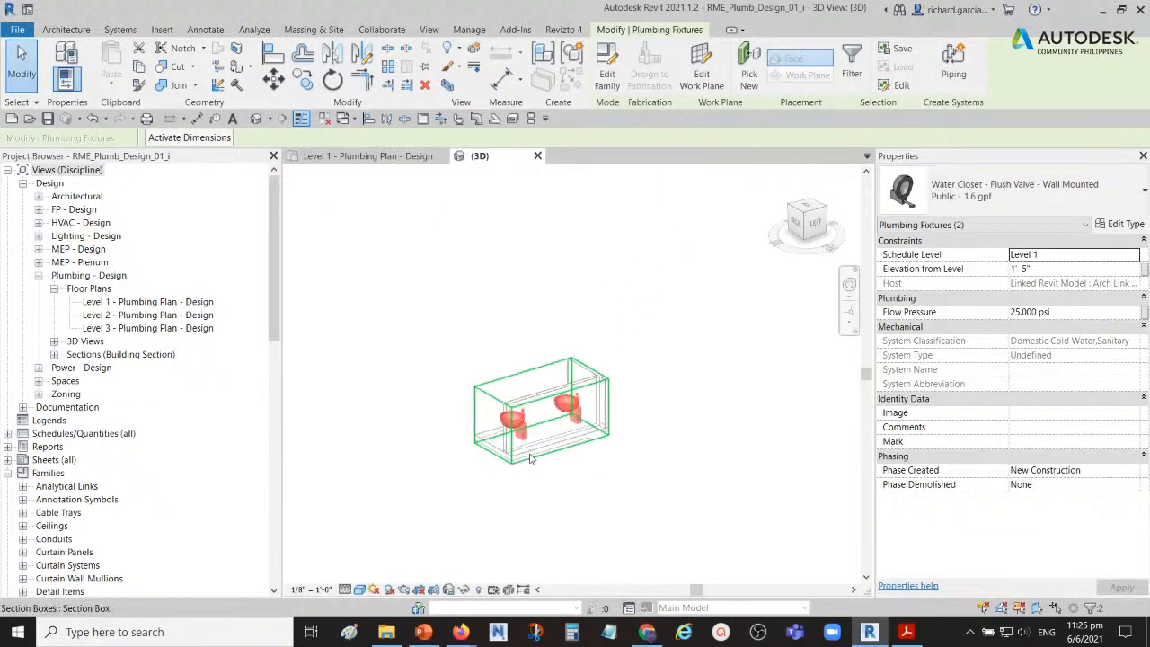
scroll(514, 433, "up", 3)
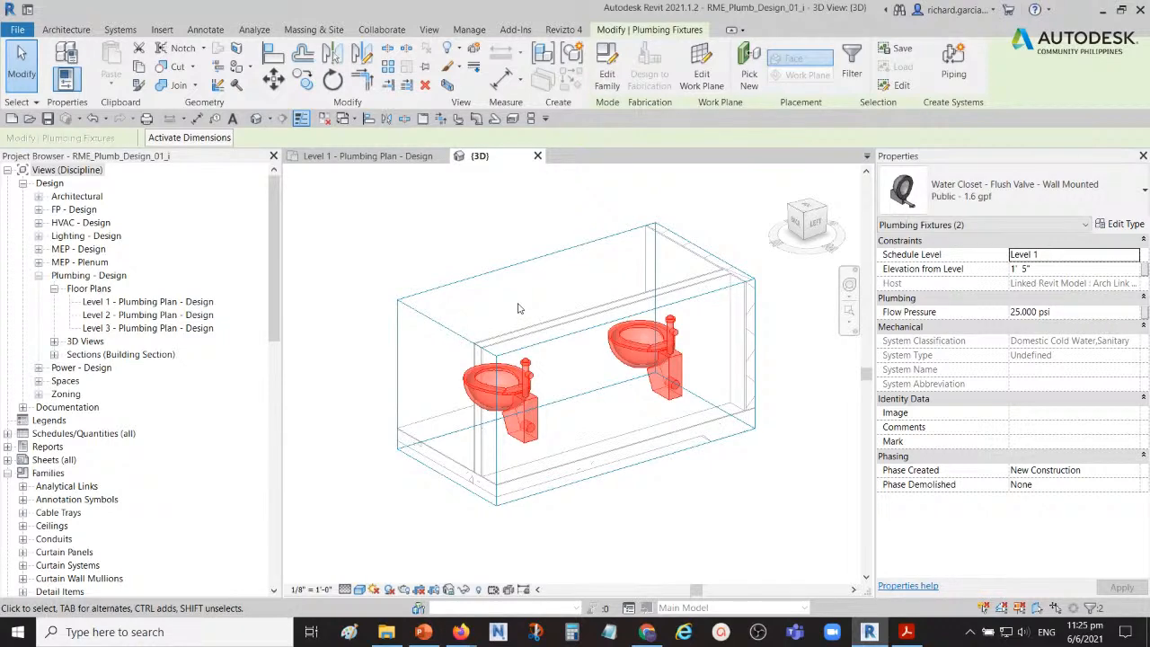
middle_click_drag(503, 307, 680, 380, "shift")
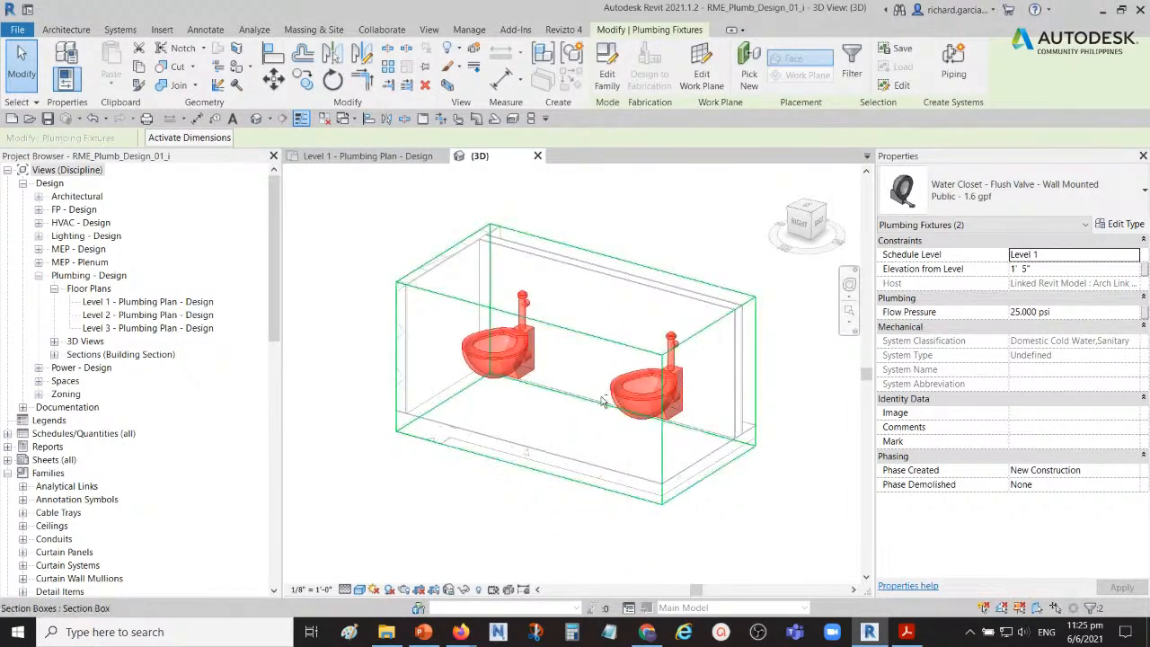
mouse_move(523, 404)
middle_mouse_down("shift")
mouse_move(634, 351)
mouse_move(539, 423)
mouse_move(508, 423)
mouse_move(530, 422)
middle_mouse_up("shift")
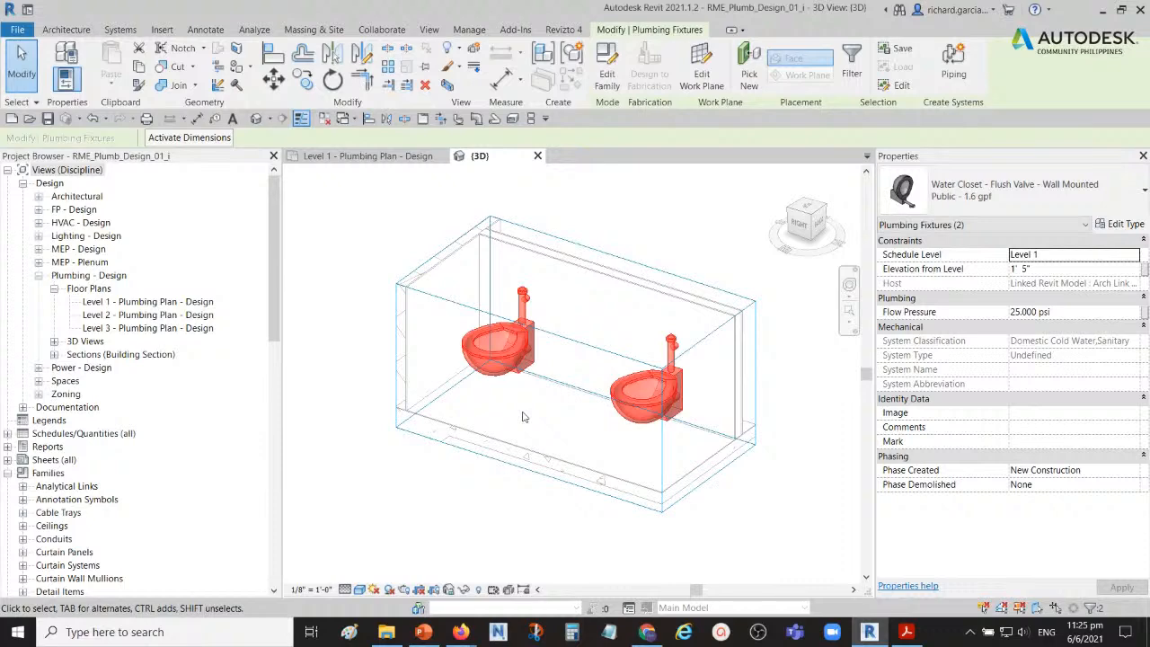
left_click(335, 223)
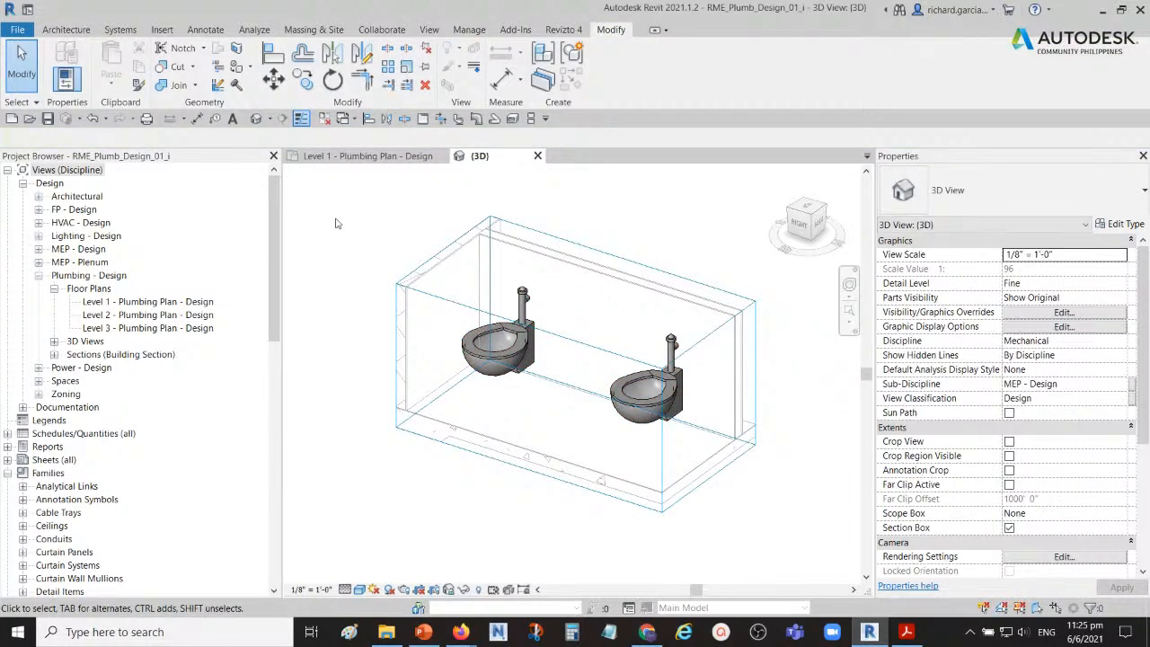
Step: Enlarge the 3D section box in the Level 1 plumbing plan up to the restroom entrance wall and outward past both sides of the chase
left_click(584, 241)
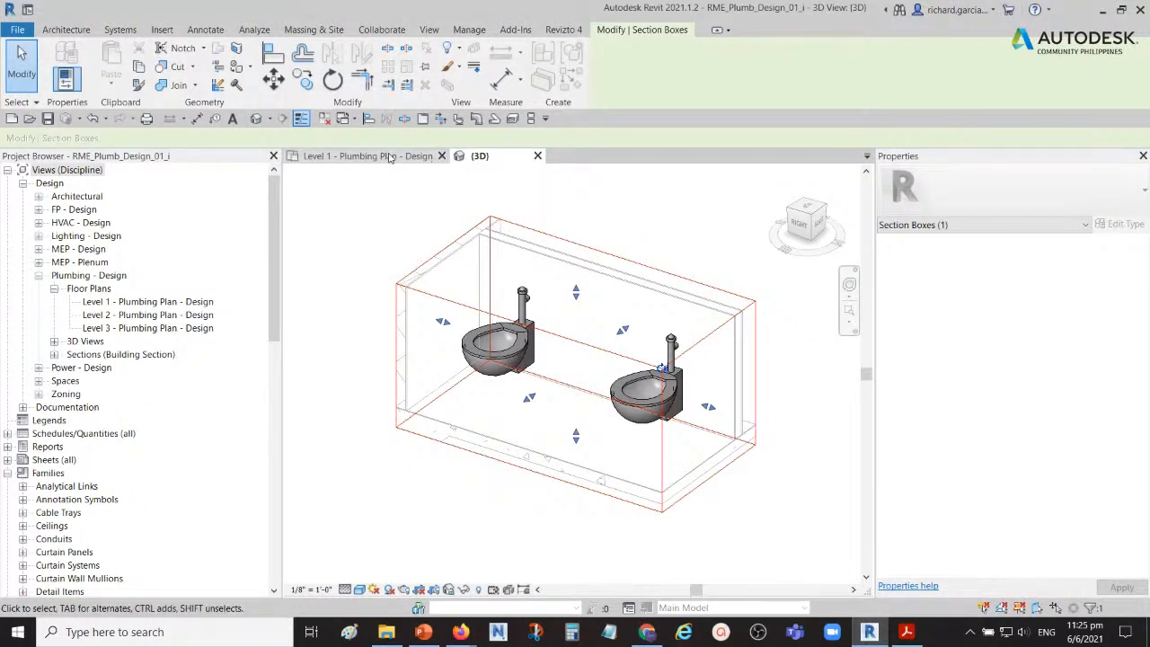
left_click(331, 160)
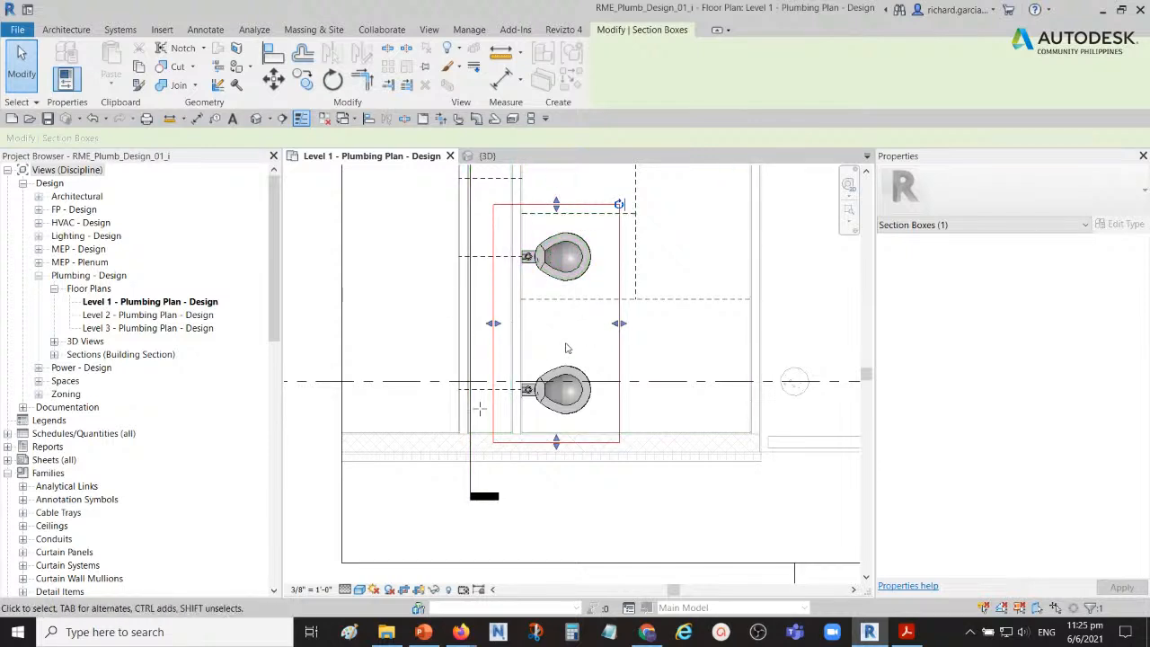
scroll(565, 346, "down", 3)
scroll(567, 376, "up", 2)
scroll(568, 375, "down", 1)
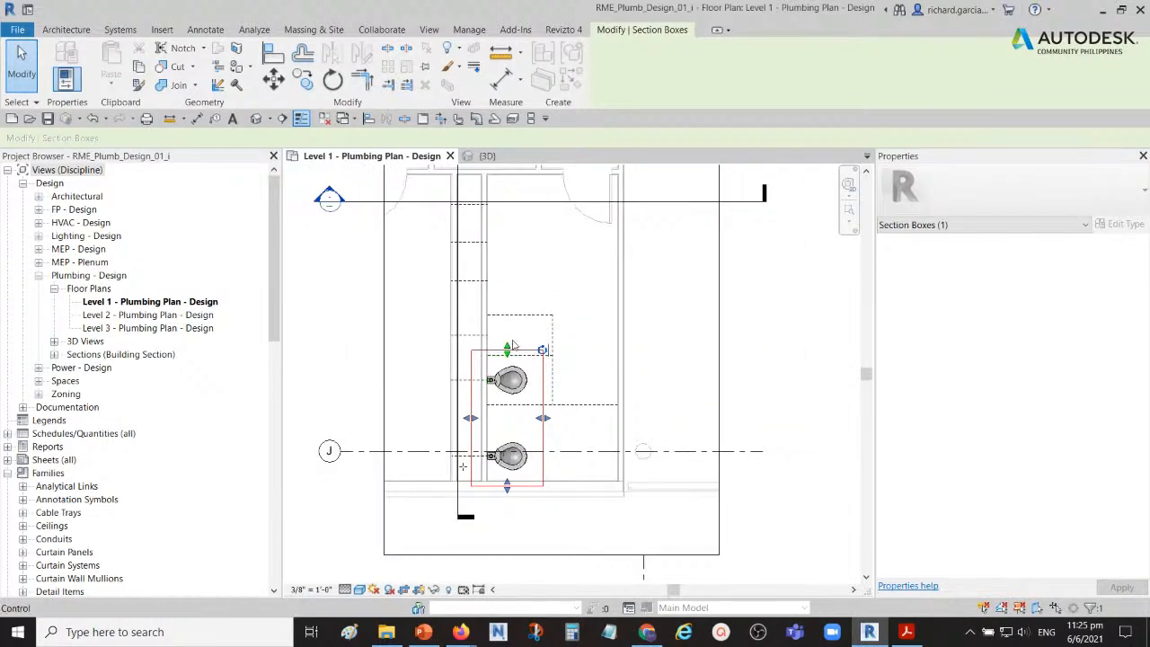
left_click_drag(507, 349, 524, 187)
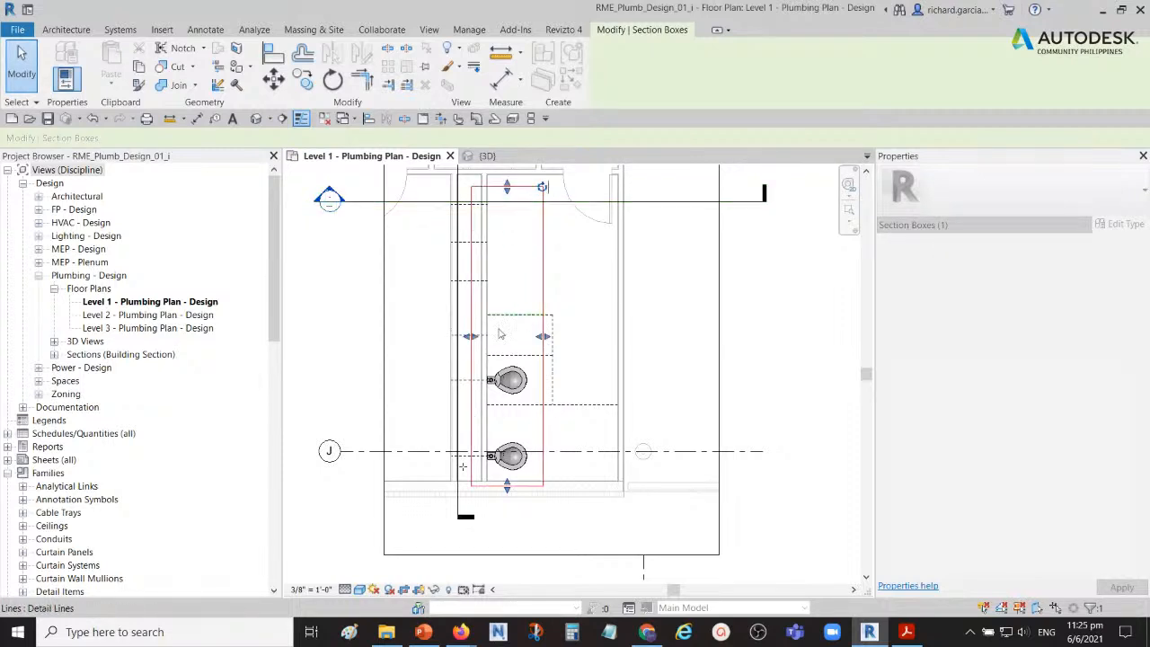
left_click_drag(471, 337, 439, 336)
left_click_drag(542, 337, 582, 349)
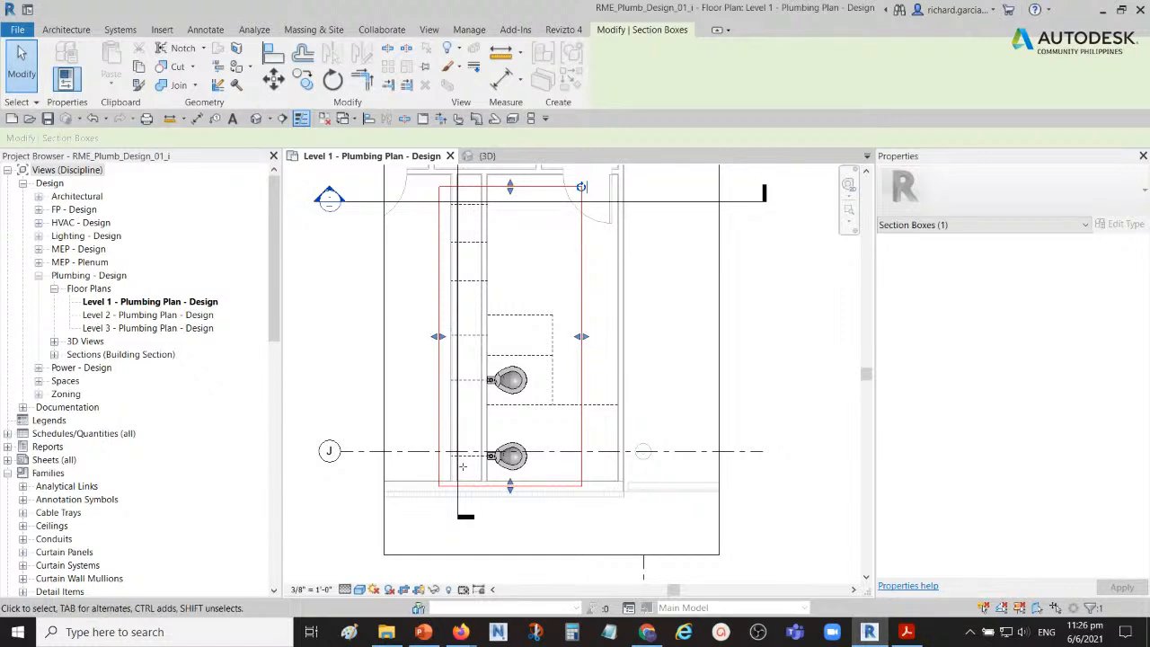
left_click(756, 338)
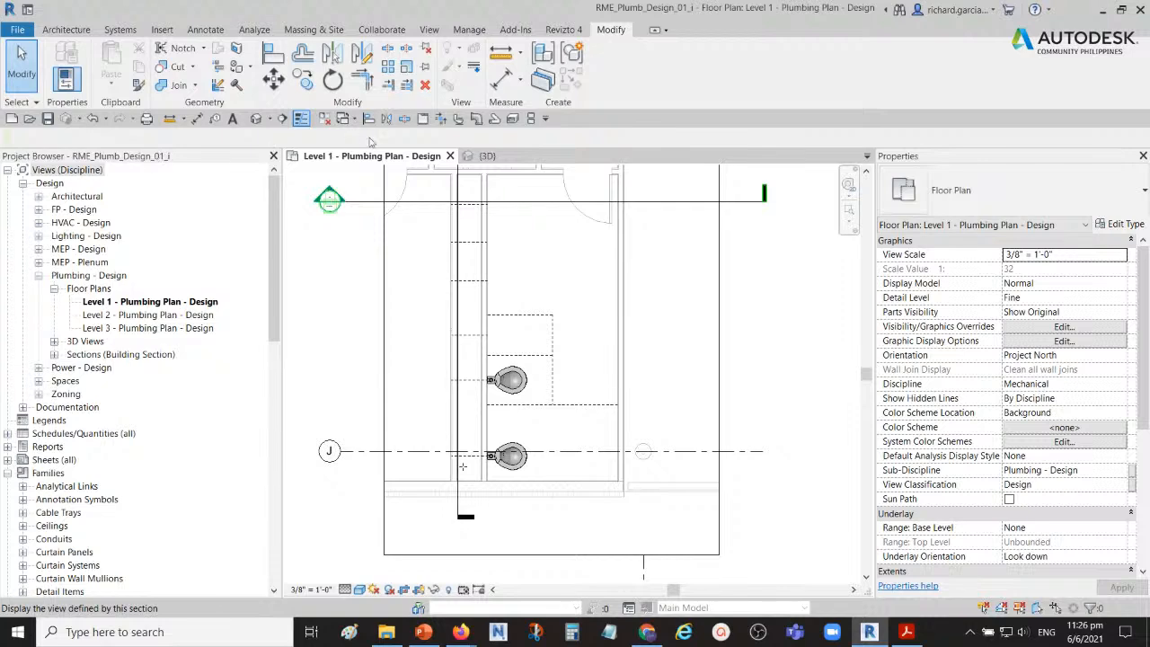
Step: Place a Urinal - Wall Hung, 3/4" Flush Valve on the chase wall above the upper water closet, centred 1'-3" from the partition line
left_click(458, 119)
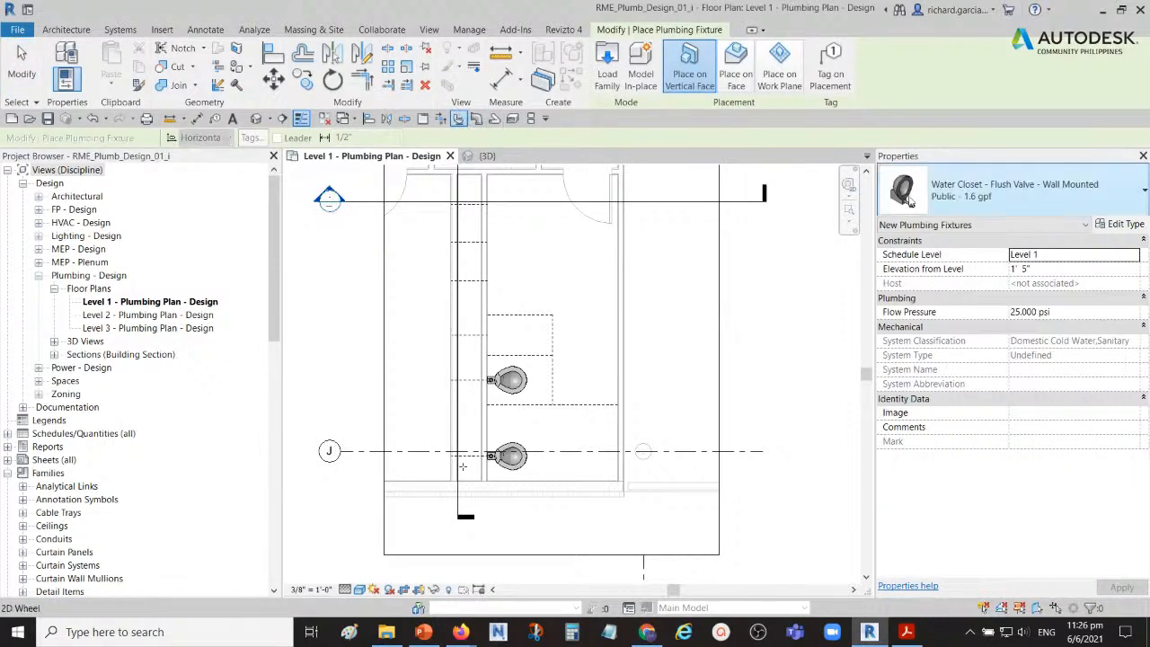
left_click(1095, 191)
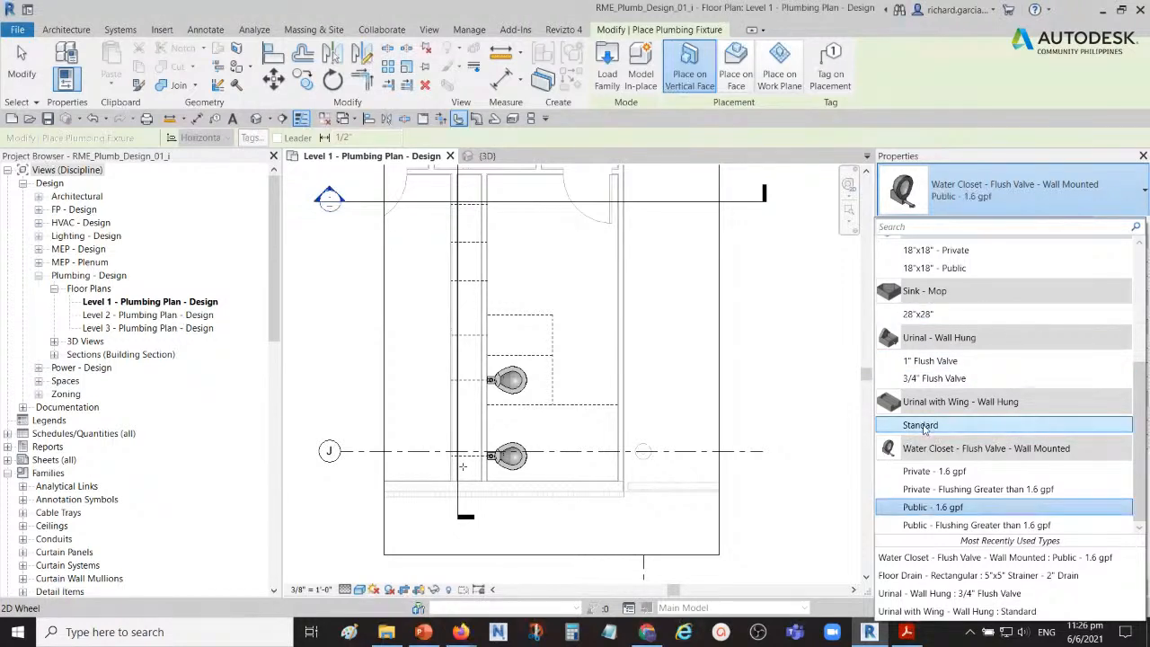
scroll(937, 427, "up", 2)
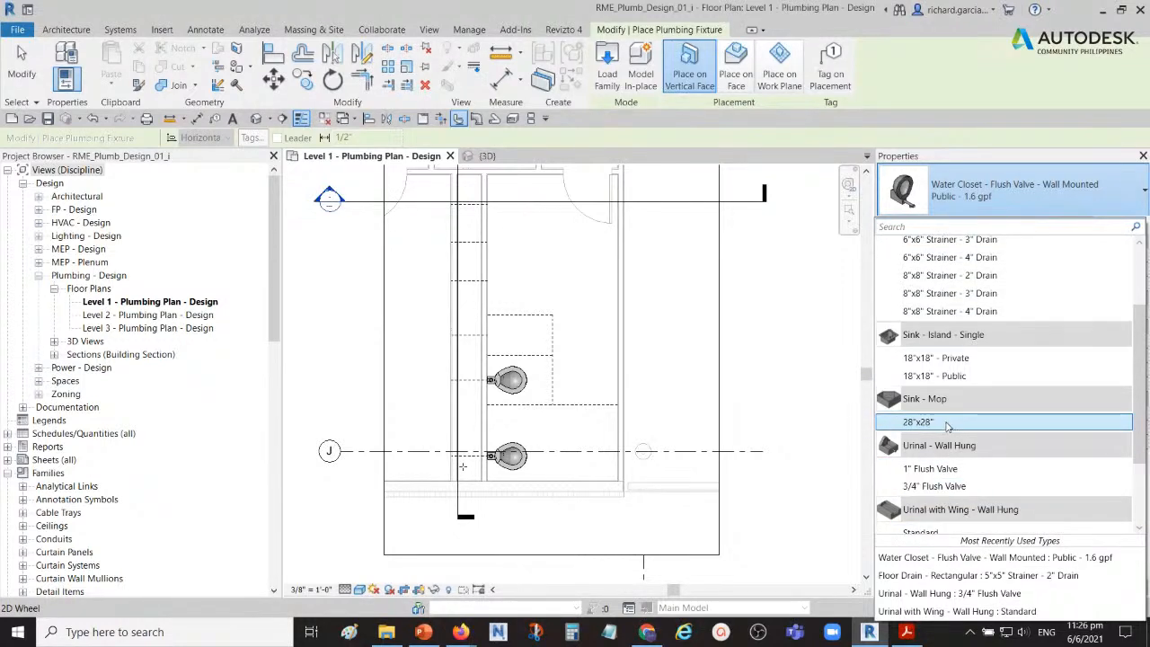
left_click(933, 489)
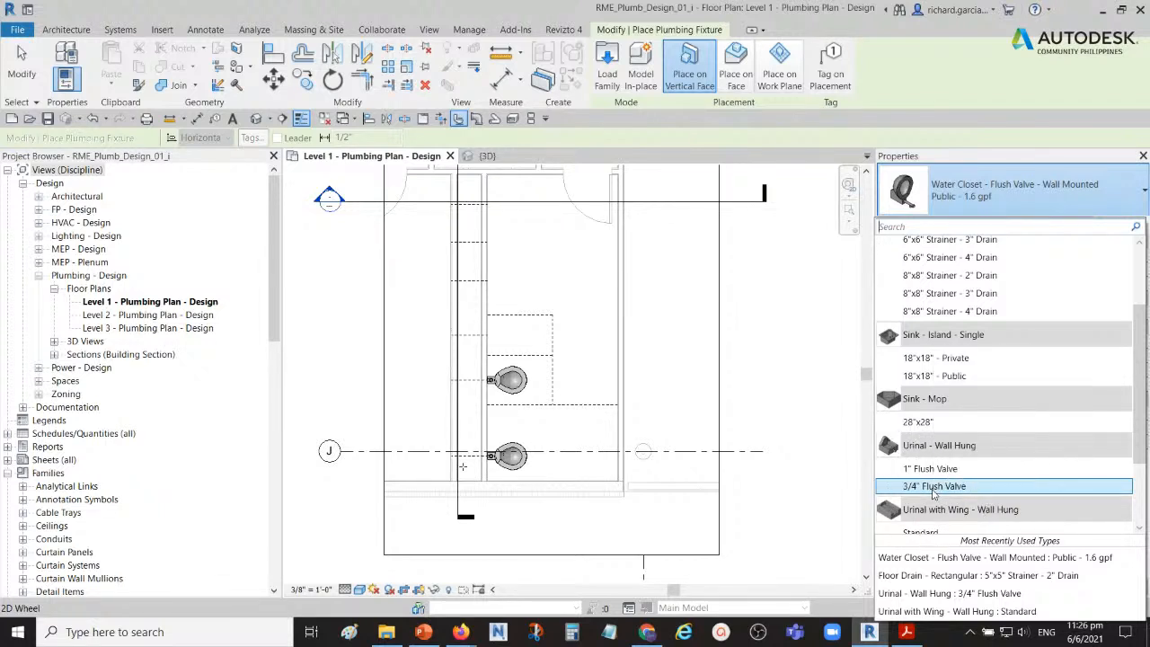
left_click(934, 490)
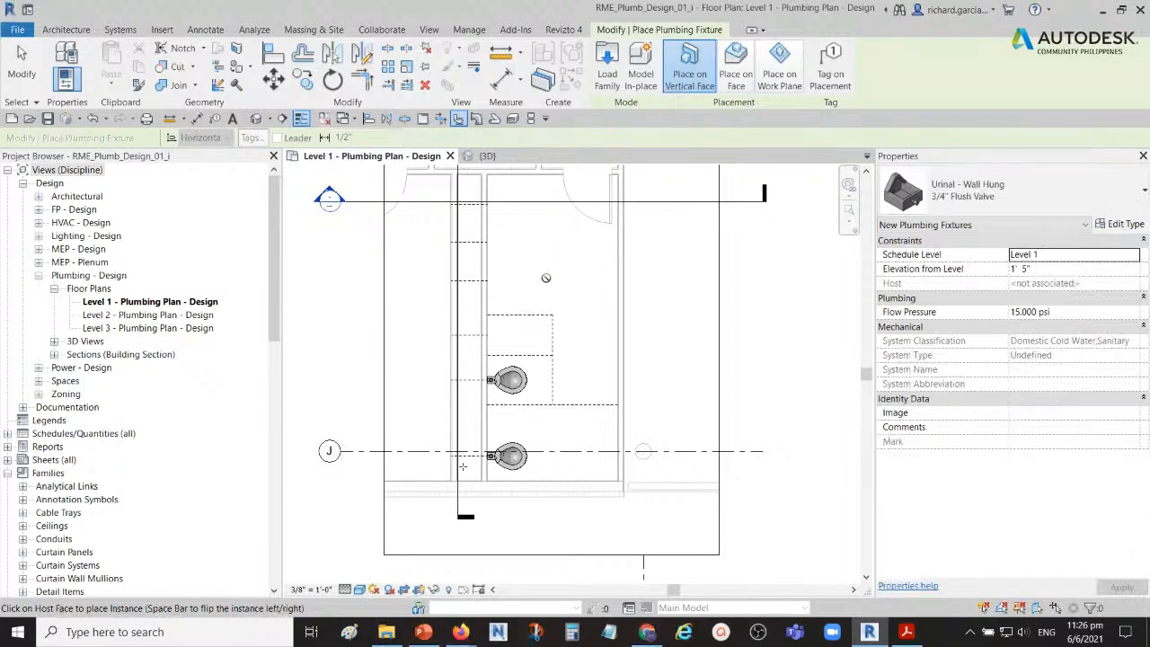
middle_click_drag(545, 277, 586, 257)
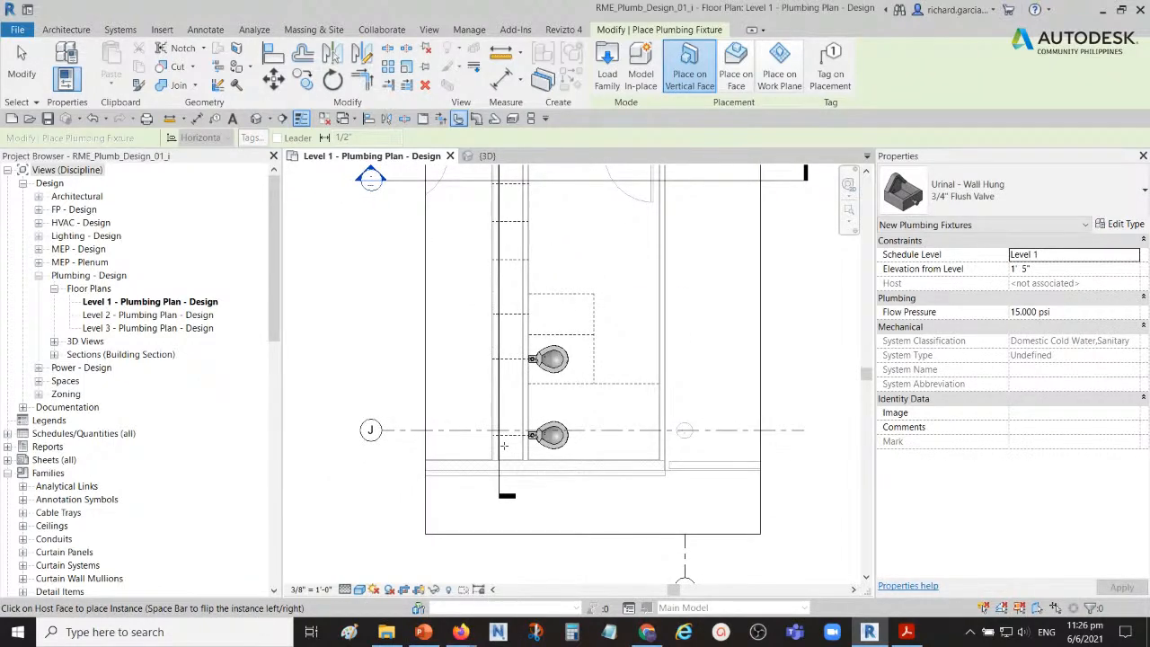
scroll(539, 310, "up", 3)
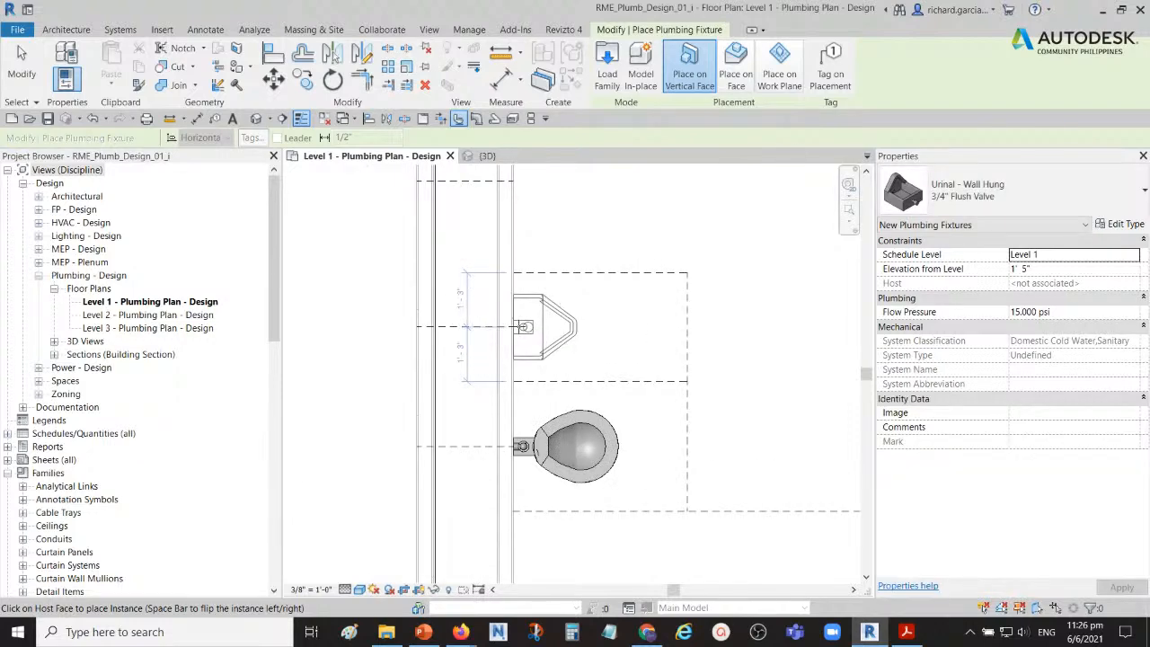
left_click(524, 326)
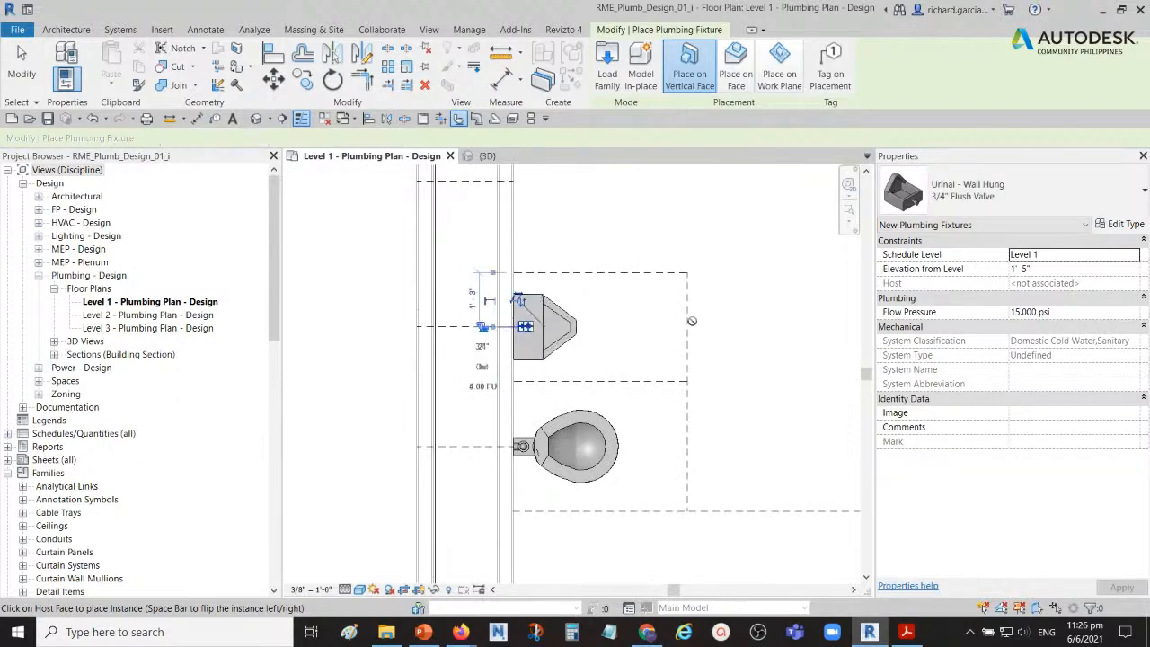
scroll(638, 311, "down", 4)
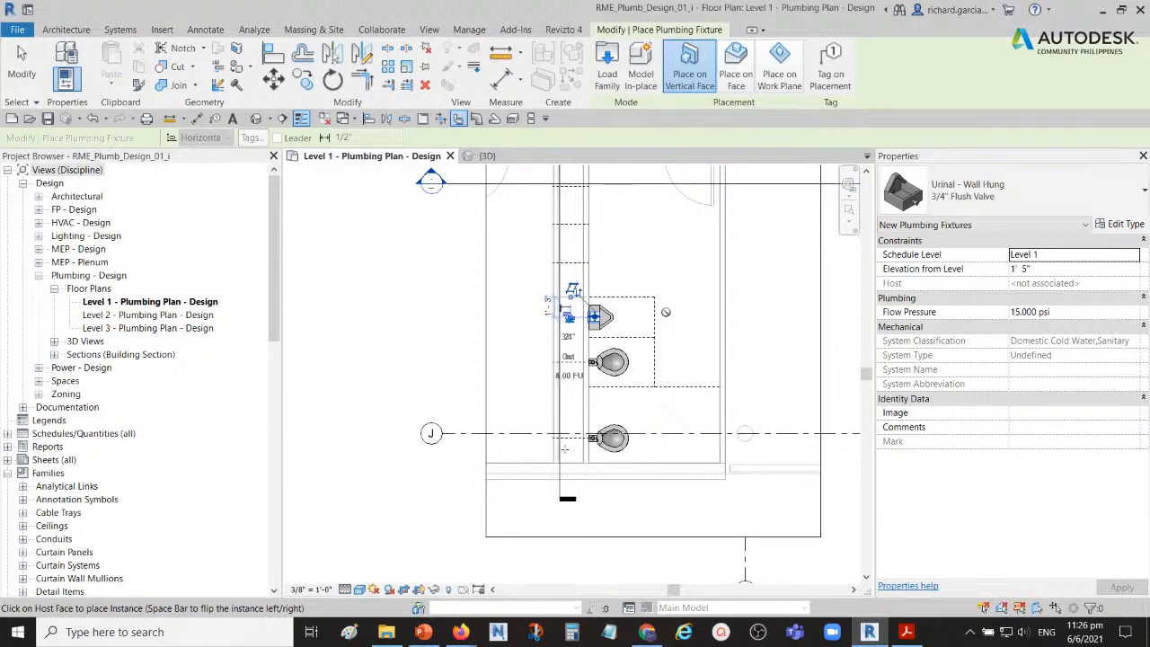
Step: Choose the Floor Drain - Rectangular family's 5"x5" Strainer - 2" Drain type as the plumbing fixture for placement
middle_click_drag(685, 333, 626, 305)
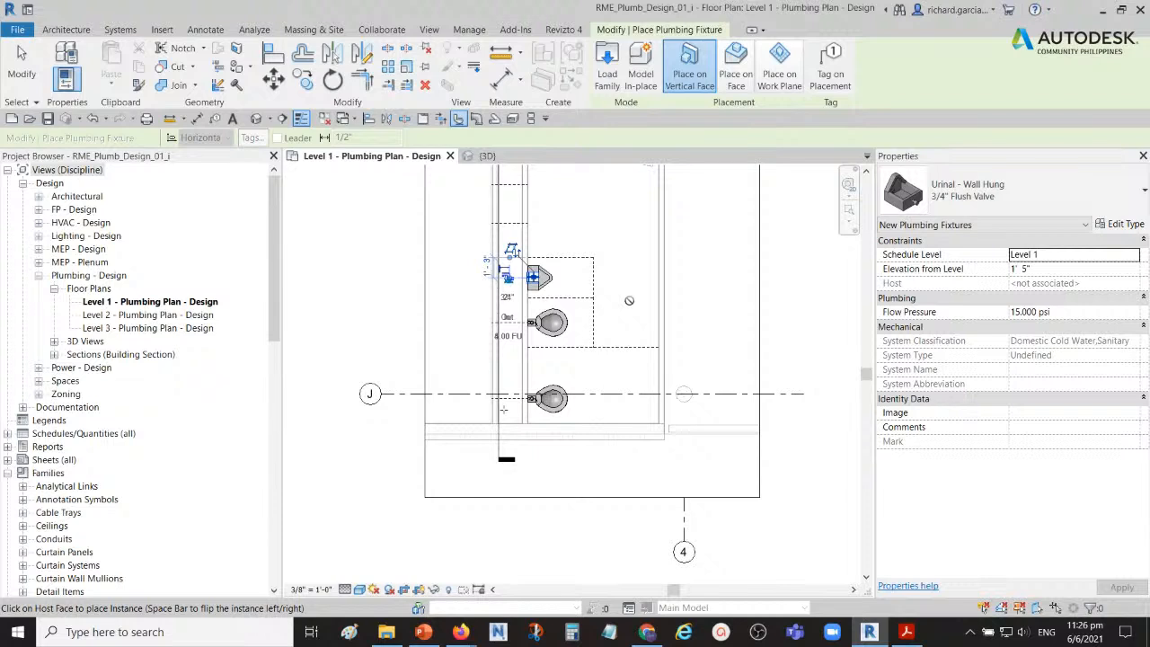
left_click(1127, 194)
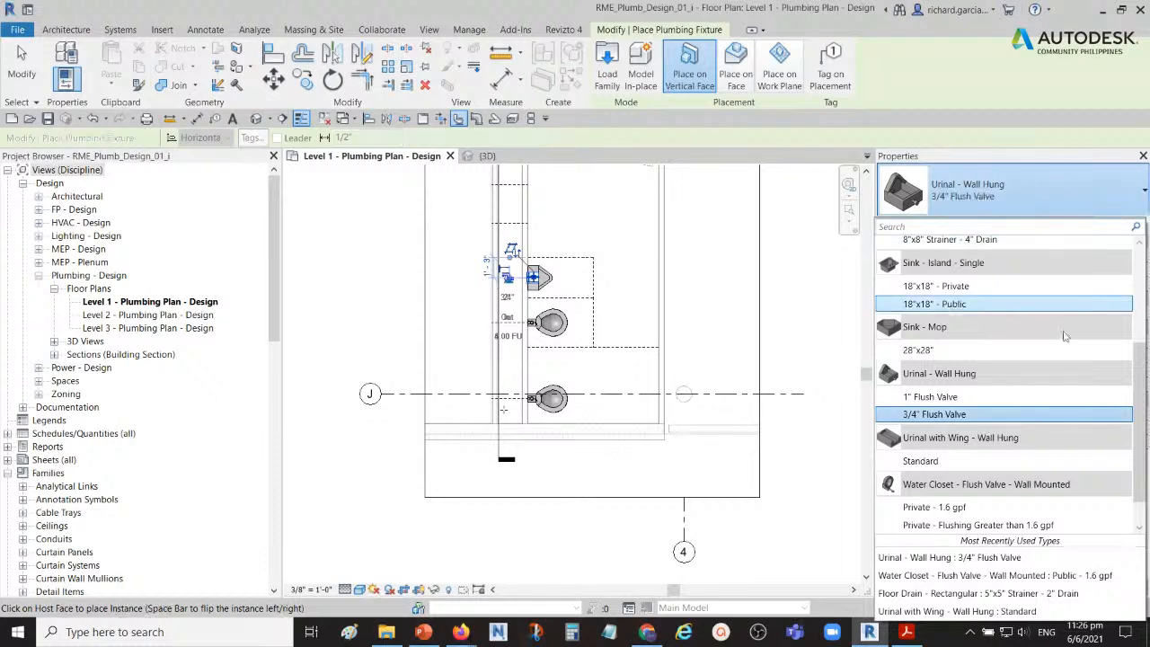
scroll(993, 337, "down", 1)
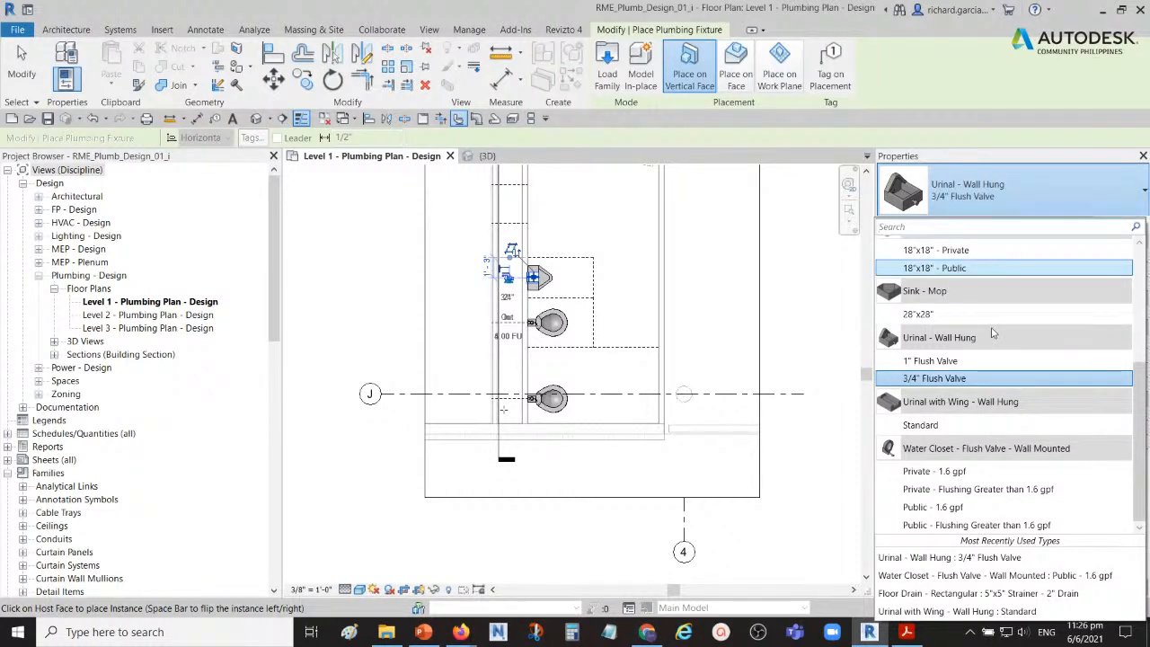
scroll(993, 334, "up", 6)
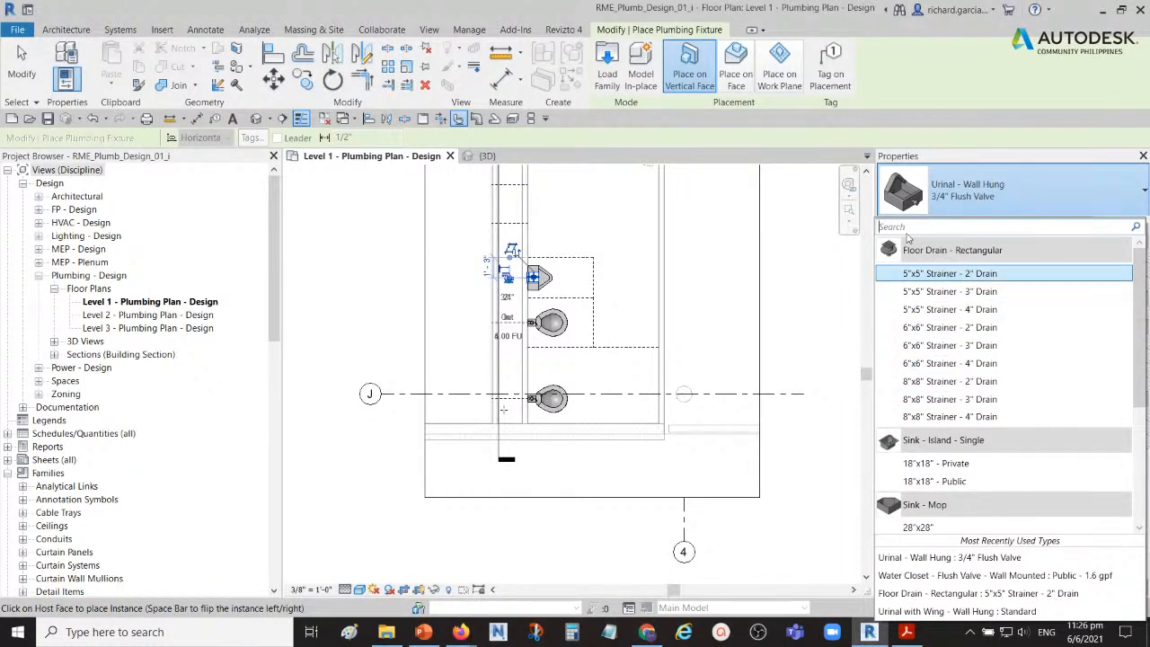
mouse_move(889, 252)
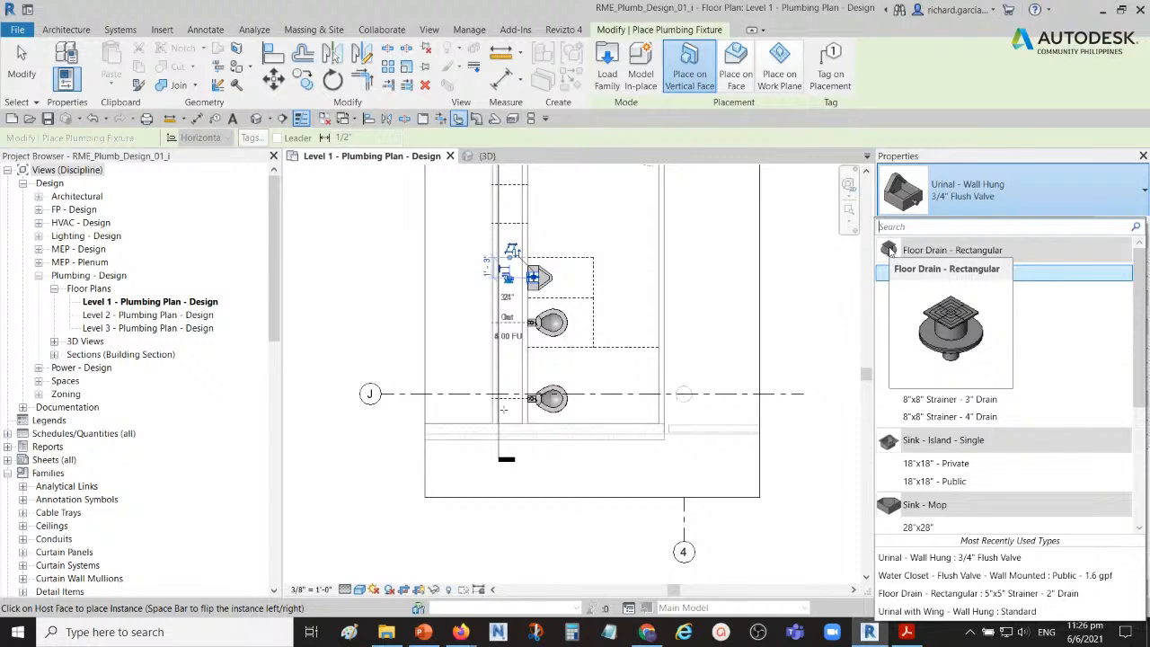
mouse_move(964, 275)
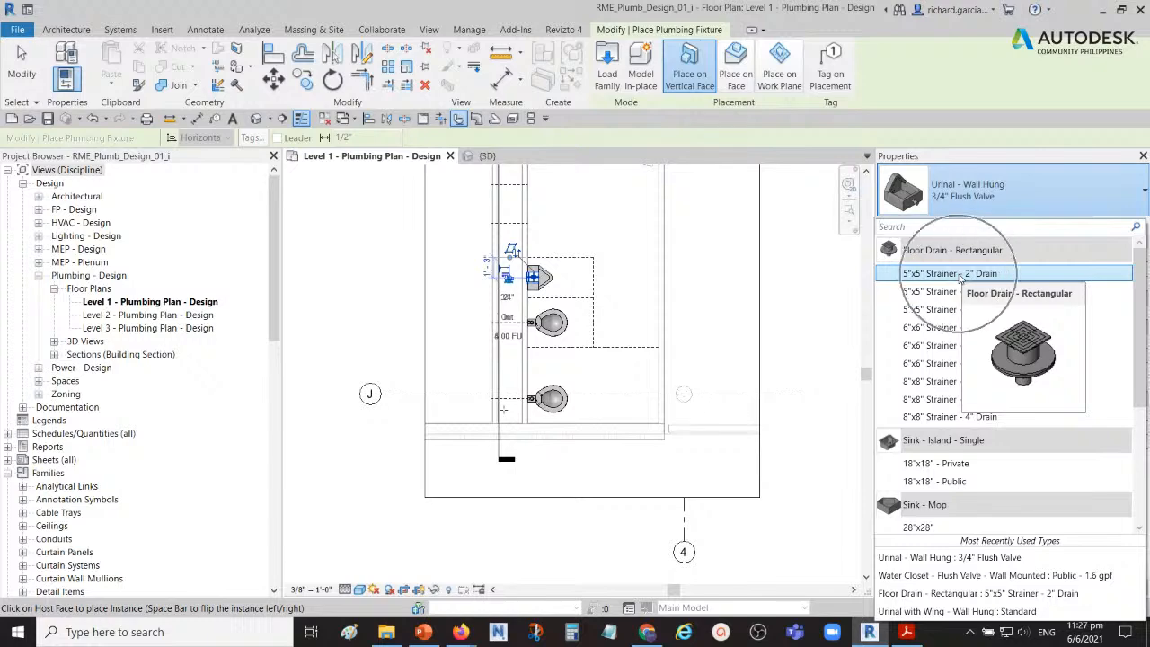
left_click(960, 274)
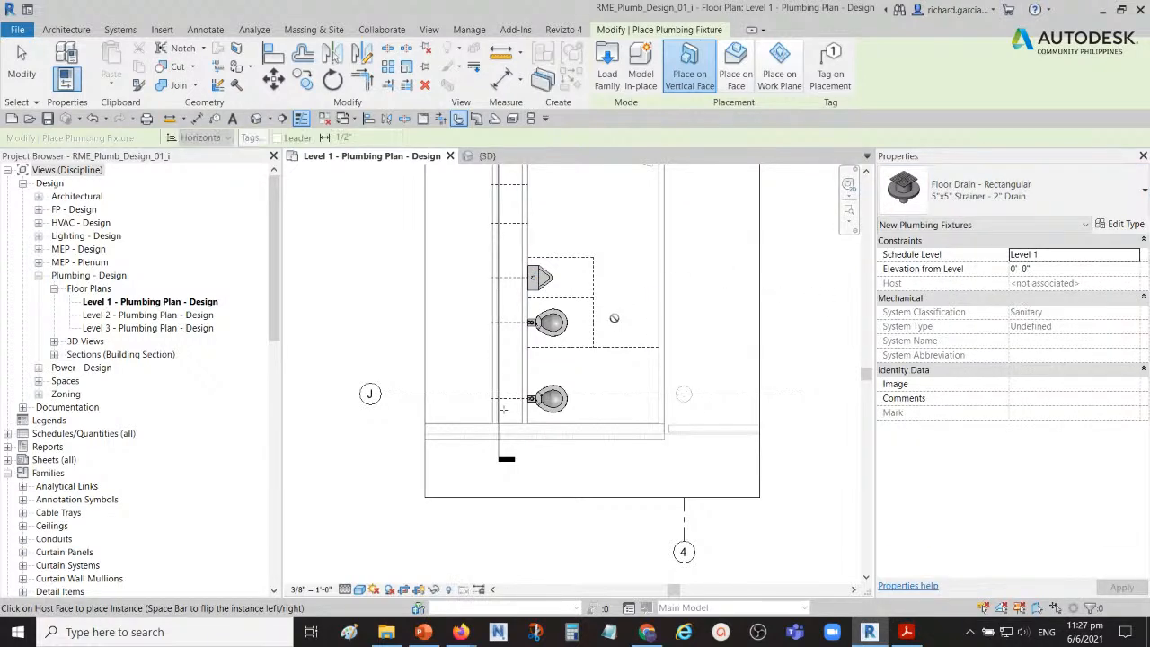
Step: Place the floor drain on the floor face between the two water closets, about 0'-9" from both dashed partition lines, and end placement
scroll(613, 341, "up", 3)
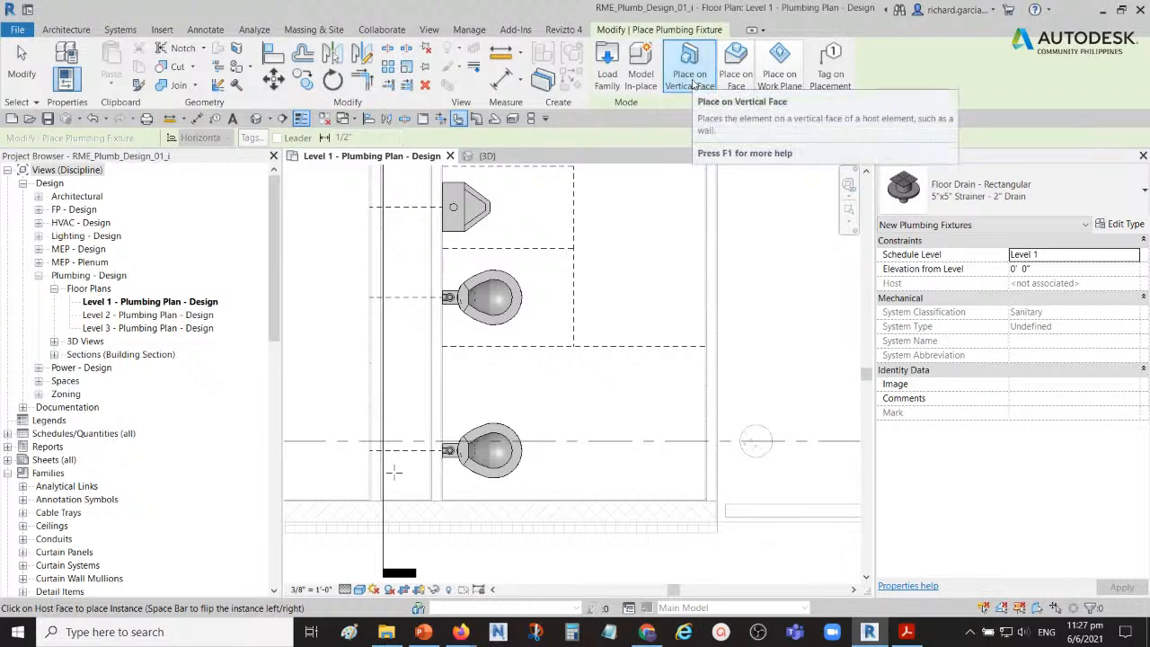
left_click(736, 81)
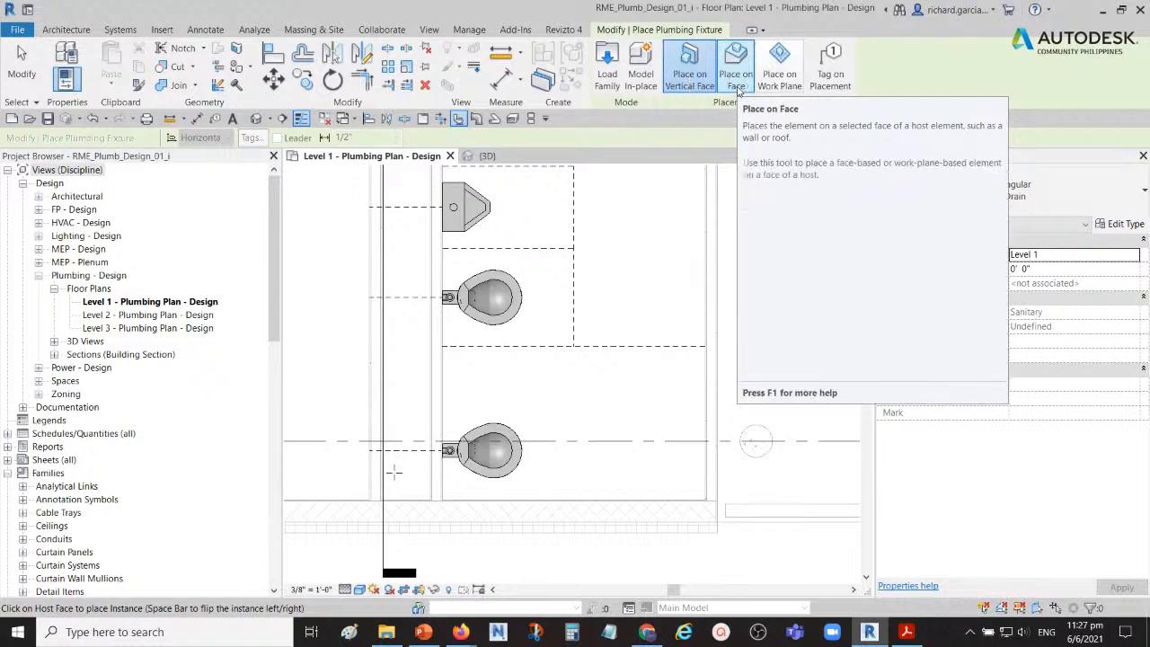
left_click(737, 88)
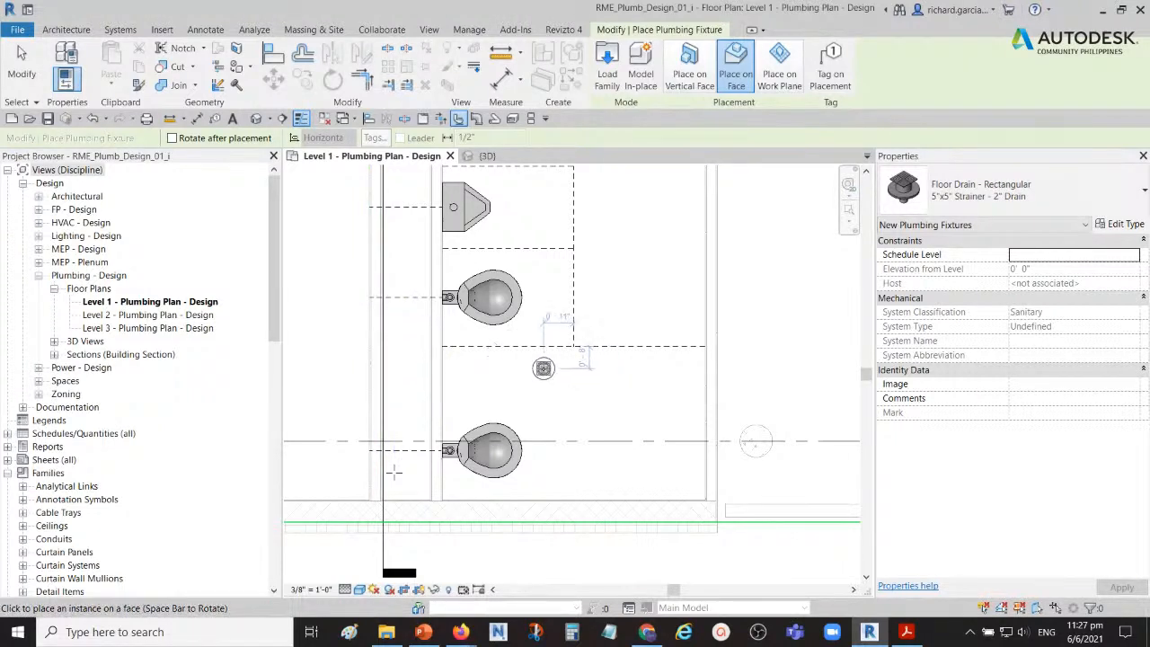
scroll(545, 366, "up", 3)
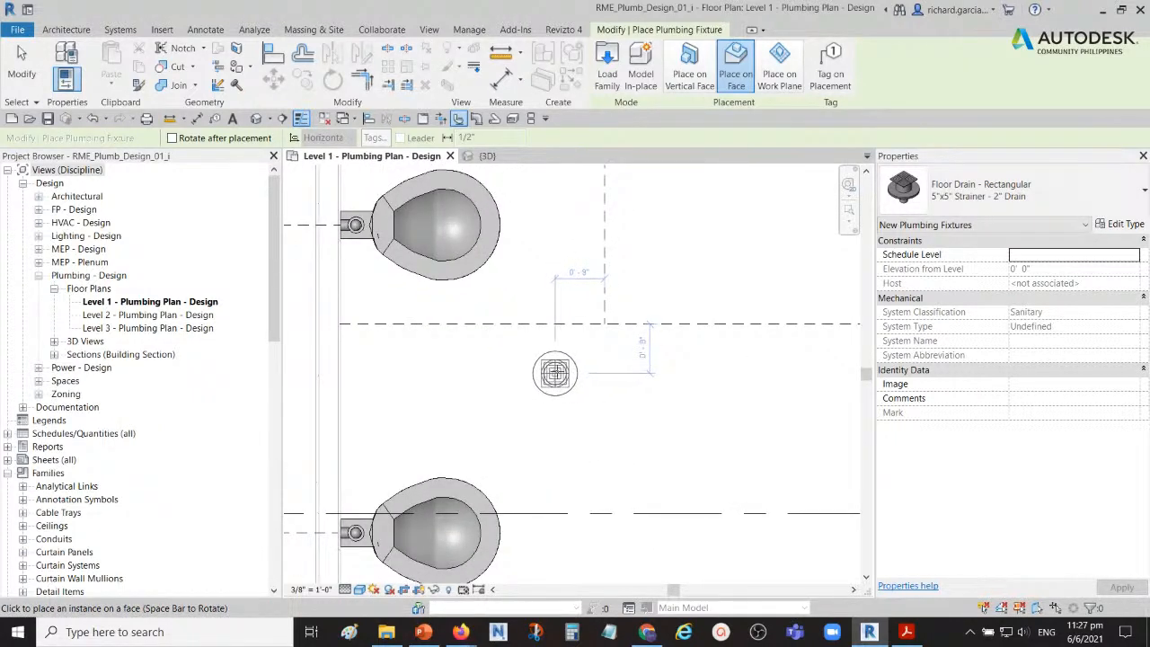
left_click(554, 373)
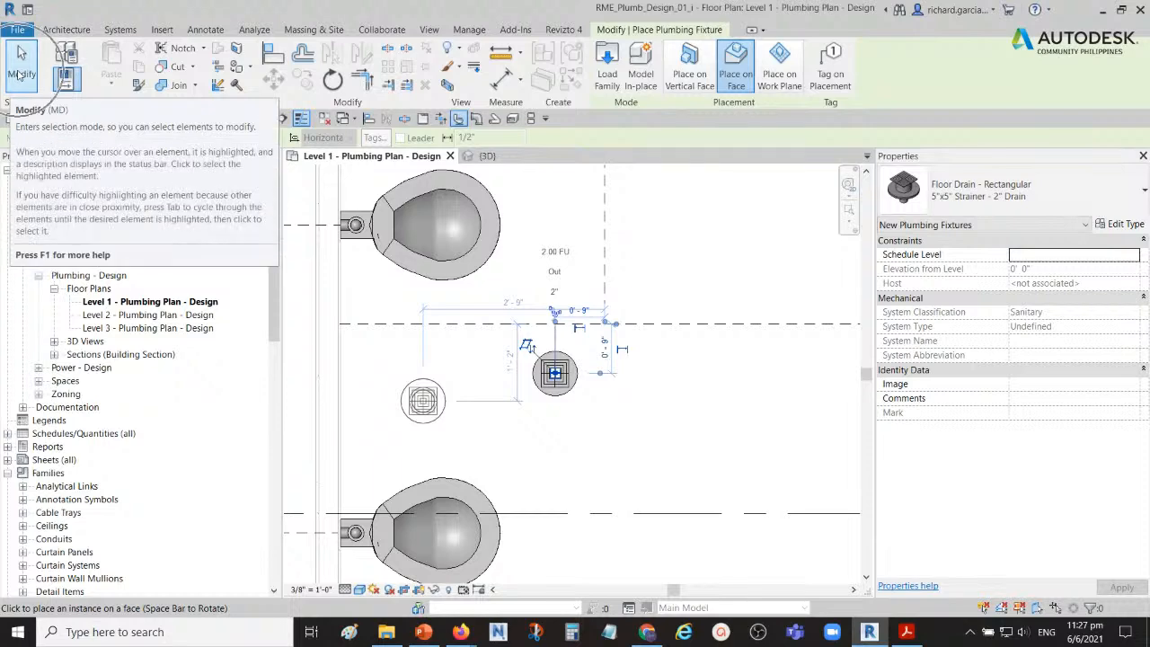
left_click(20, 74)
Step: Switch to the 3D view, orbit around the fixtures and set the view's discipline to Coordination
scroll(458, 325, "down", 5)
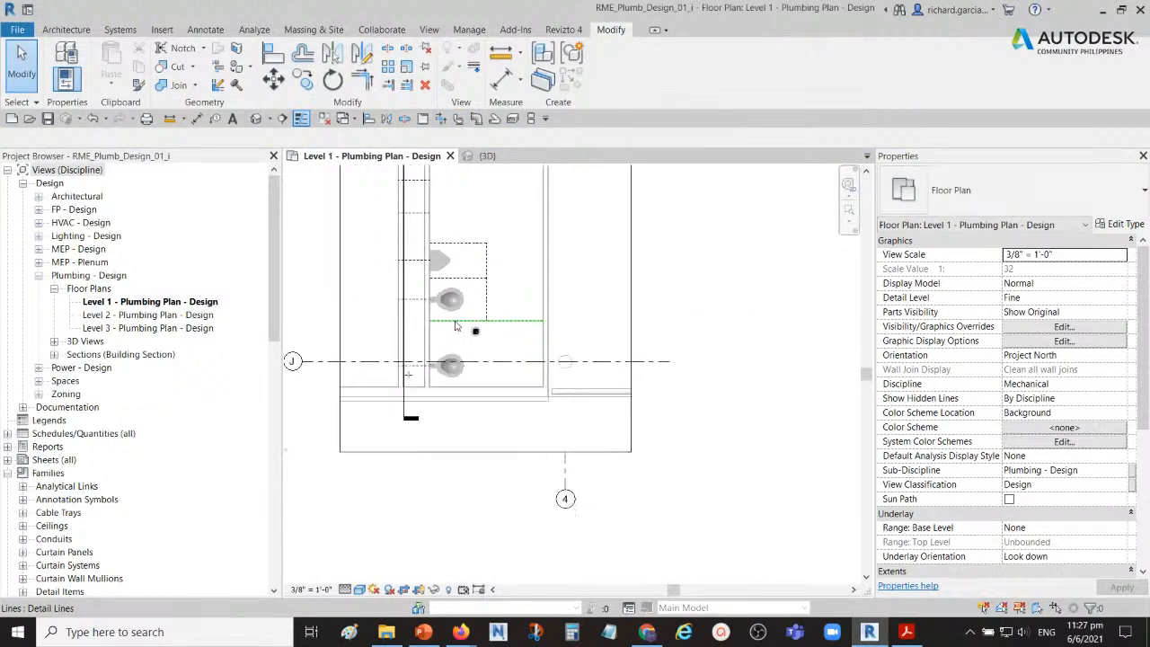
left_click(488, 158)
middle_click_drag(644, 424, 543, 375, "shift")
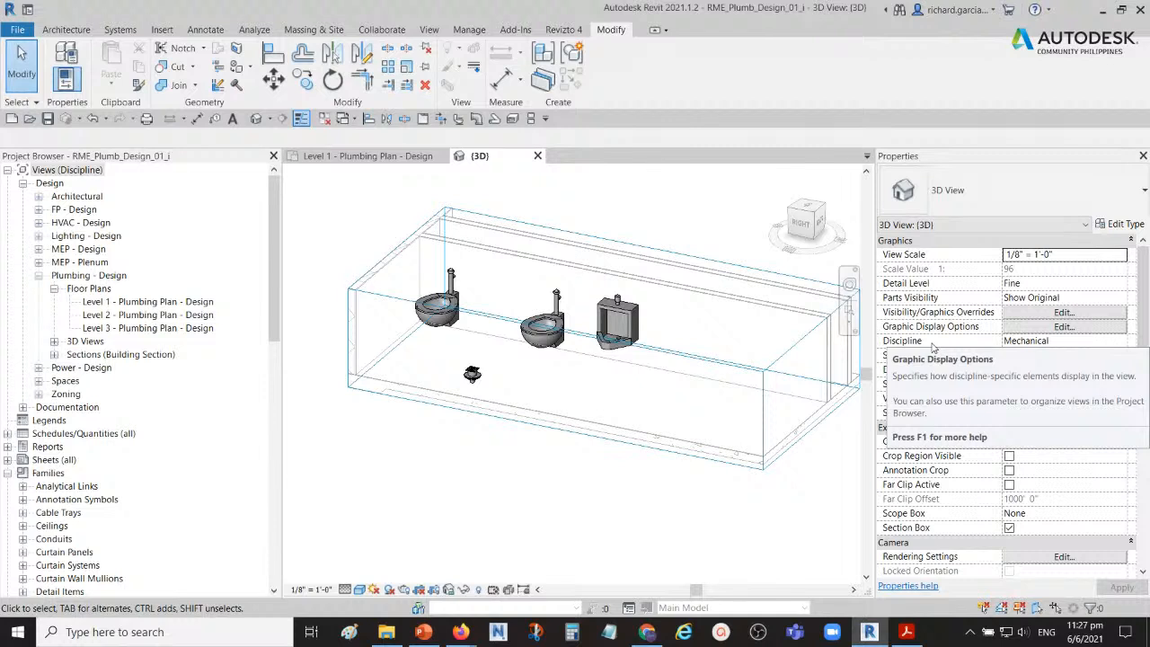
left_click(1089, 341)
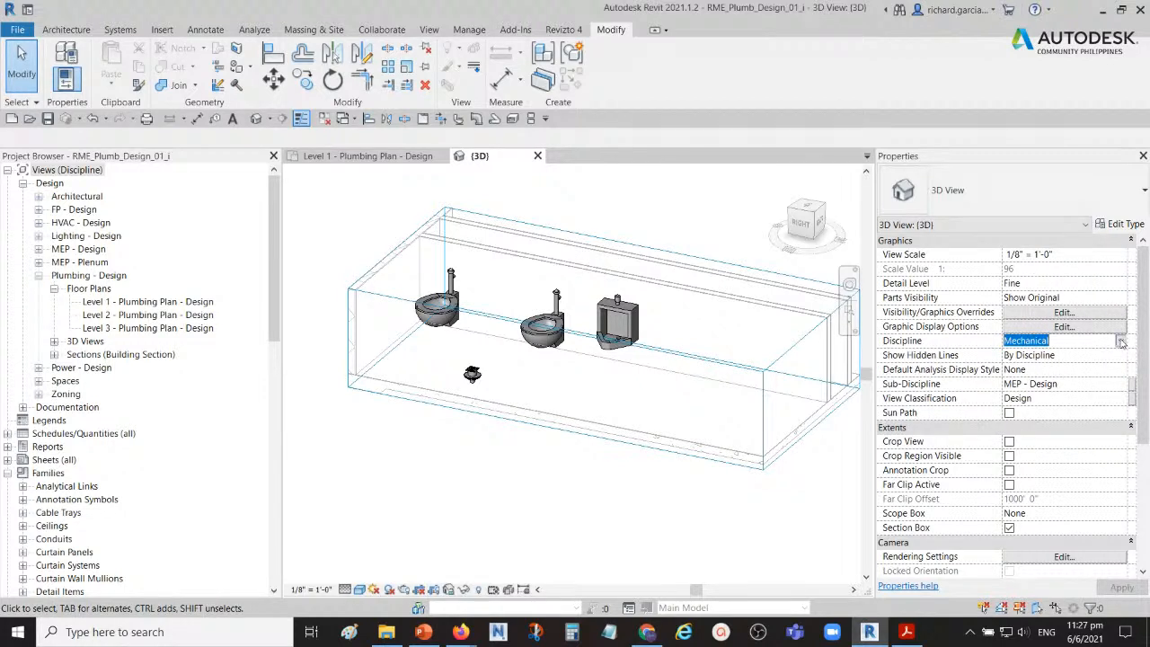
left_click(1121, 341)
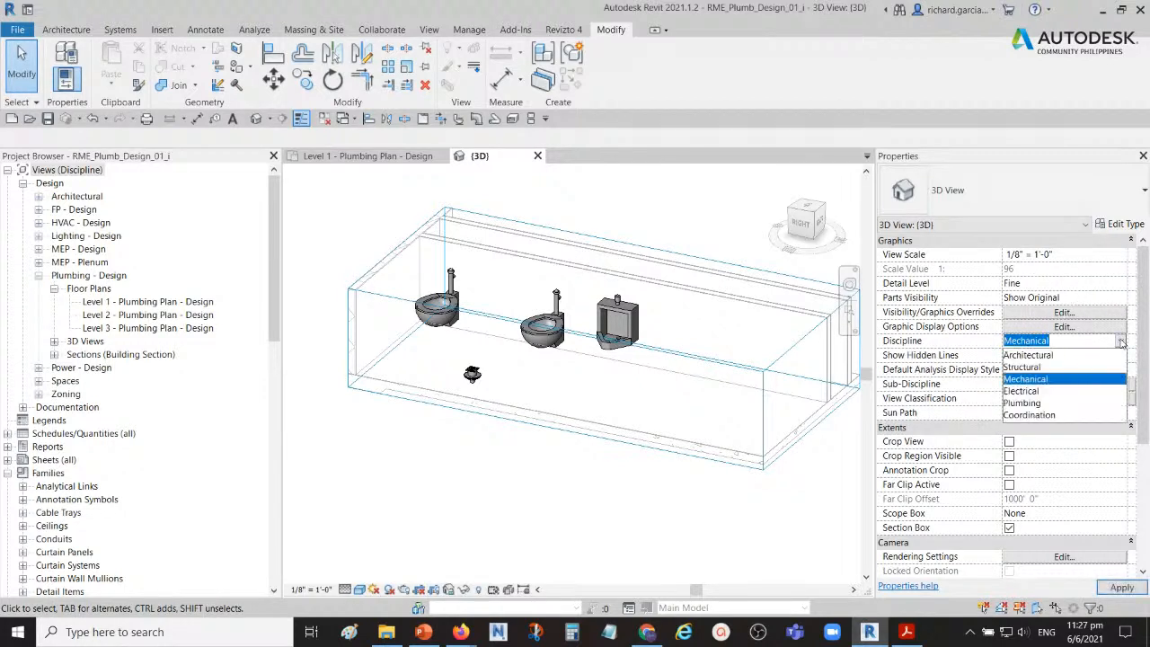
left_click(1047, 415)
Step: Lower the top of the 3D section box slightly and orbit around to inspect the water closets, urinal and floor drain in the restroom
middle_click_drag(502, 505, 593, 312, "shift")
left_click(567, 382)
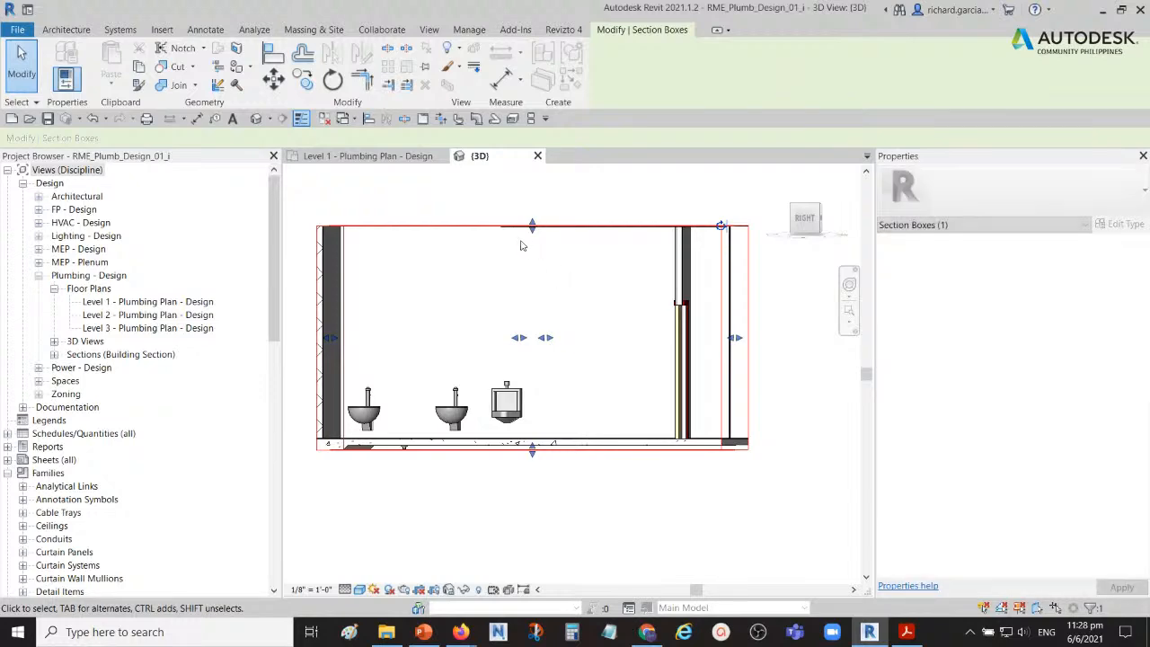
left_click_drag(532, 225, 532, 256)
middle_click_drag(561, 294, 489, 362, "shift")
mouse_move(452, 422)
middle_mouse_down("shift")
mouse_move(465, 408)
mouse_move(470, 359)
mouse_move(507, 400)
mouse_move(497, 424)
mouse_move(458, 413)
middle_mouse_up("shift")
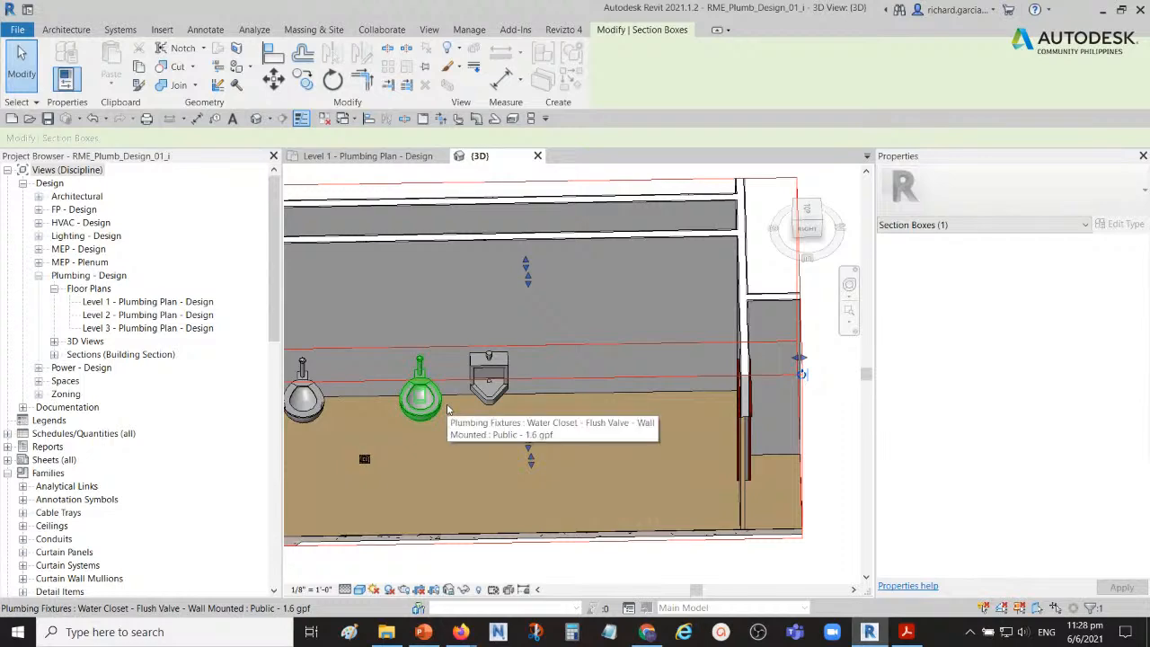
scroll(459, 390, "down", 3)
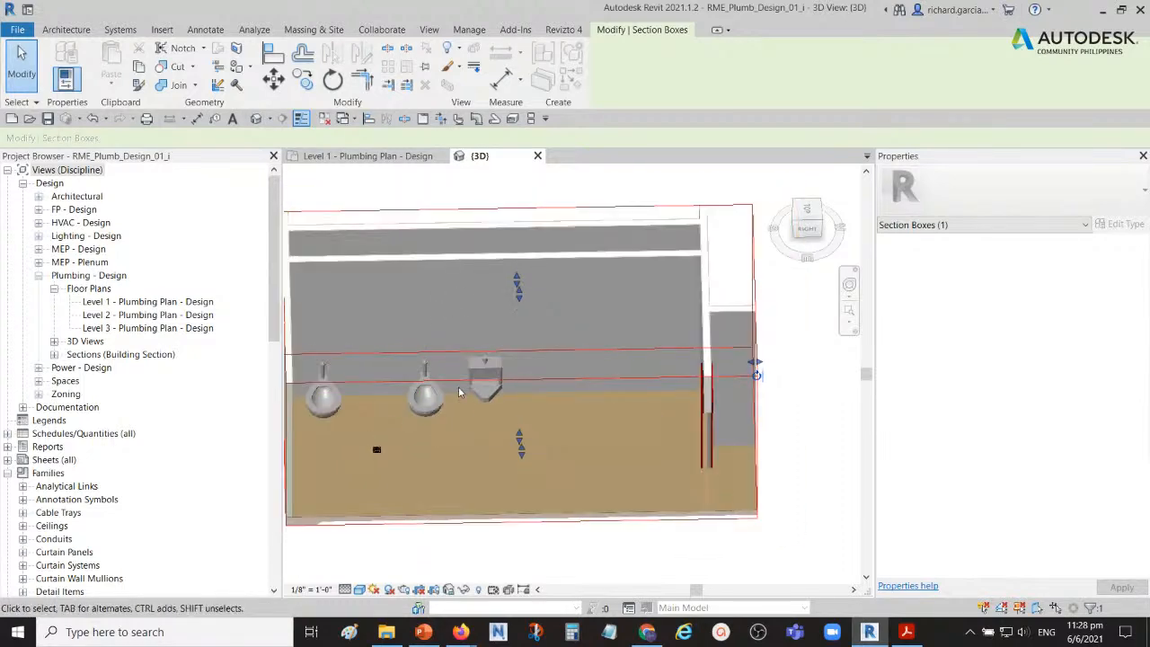
middle_click_drag(478, 444, 480, 409, "shift")
scroll(456, 473, "up", 3)
mouse_move(508, 469)
middle_mouse_down("shift")
mouse_move(539, 425)
mouse_move(506, 477)
middle_mouse_up("shift")
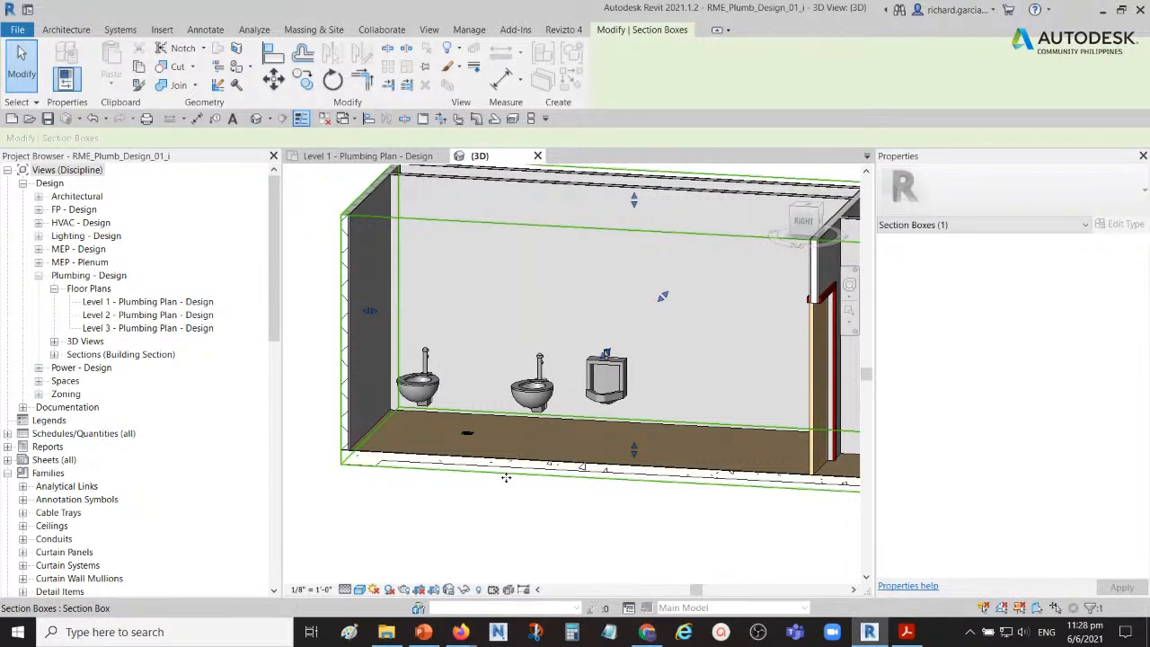
Step: Return to the Level 1 plumbing plan and clear the section box selection, keeping the restroom in view
left_click(370, 156)
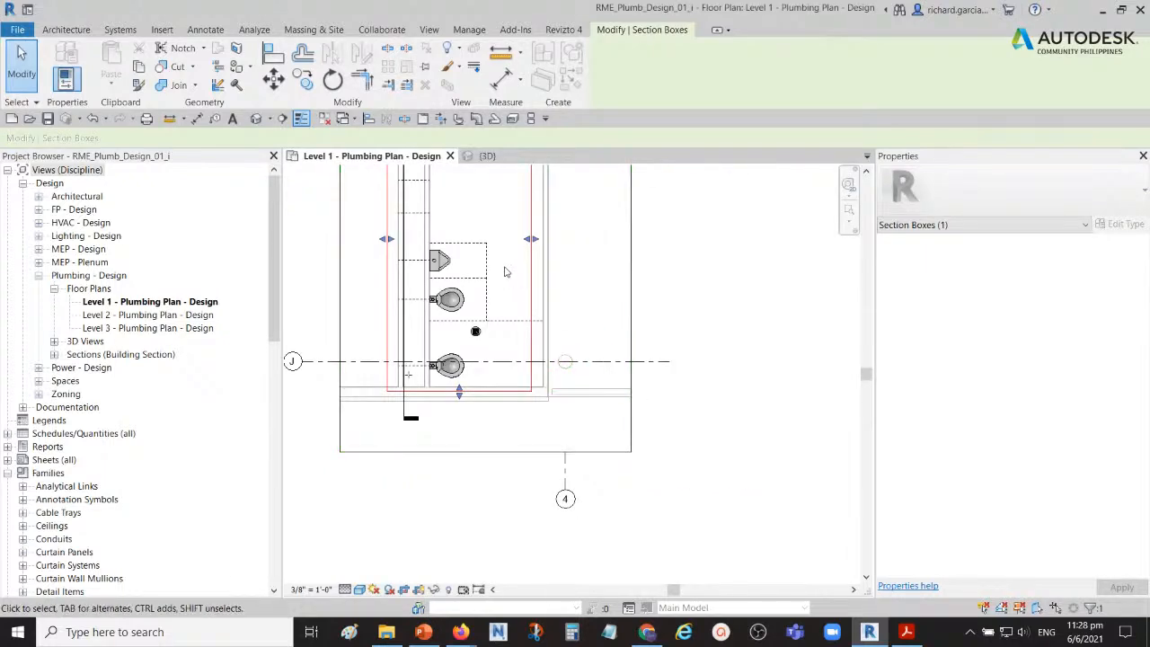
scroll(488, 291, "up", 4)
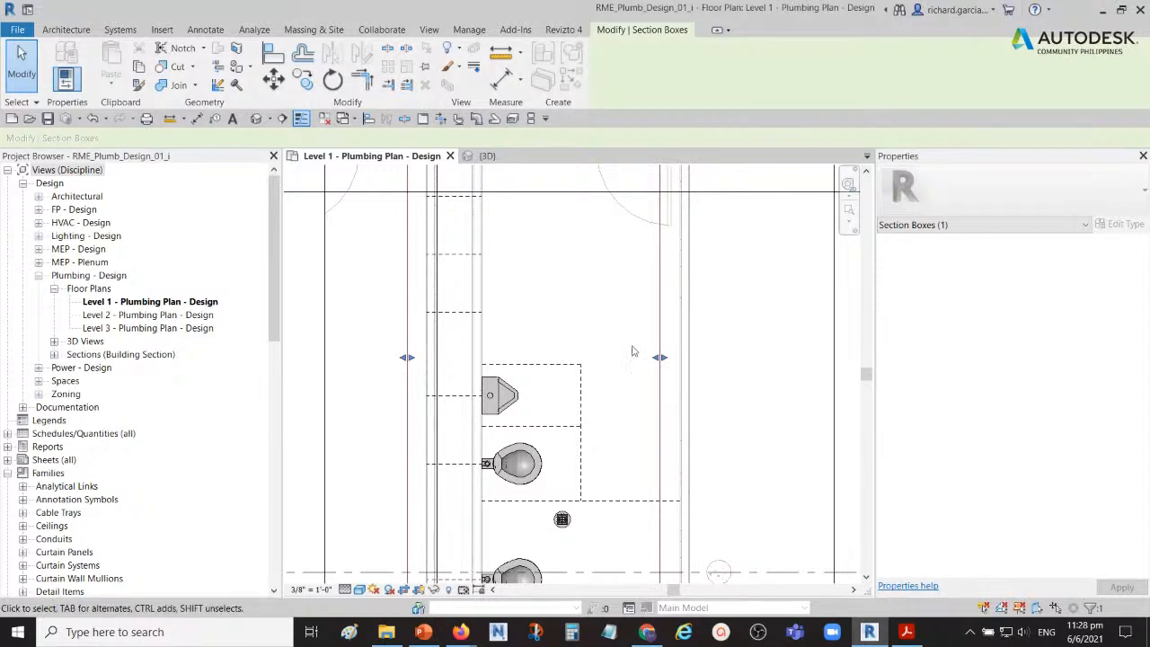
left_click(718, 350)
scroll(615, 351, "down", 2)
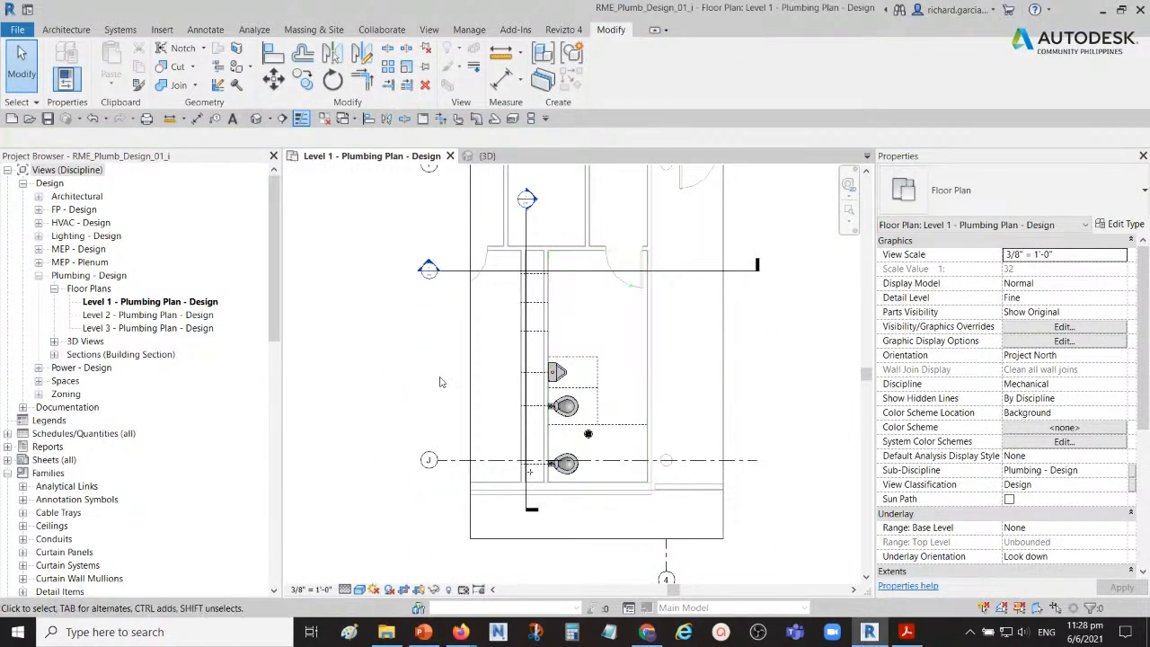
middle_click_drag(439, 353, 427, 354)
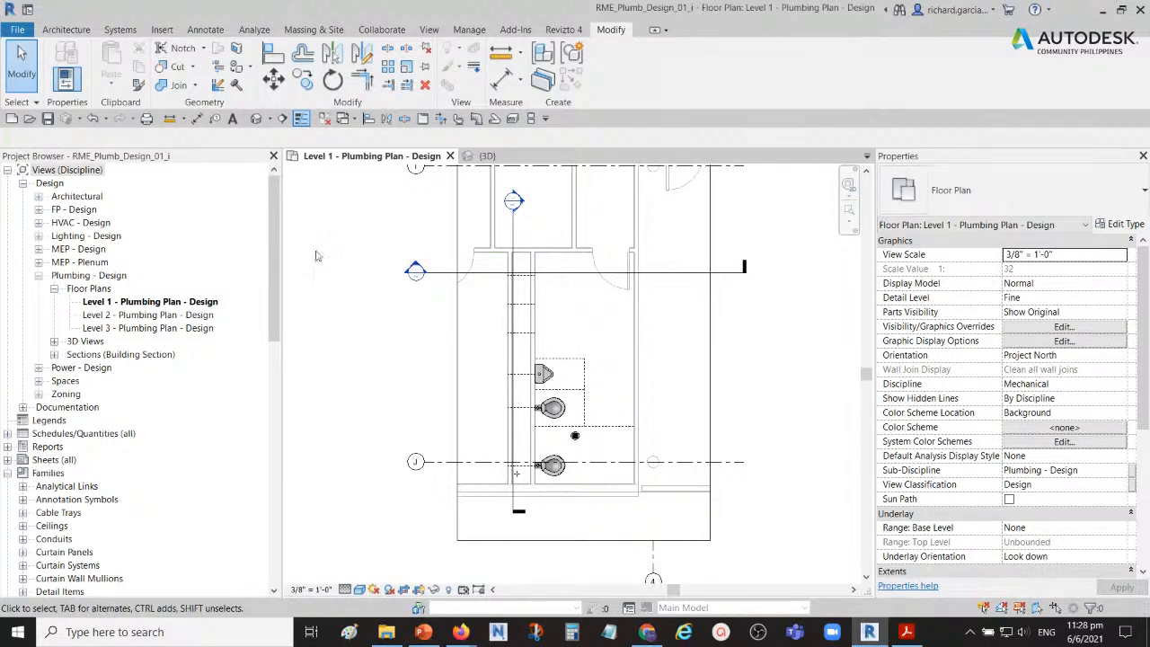
Step: Show the System Browser for the project from the Level 1 plumbing plan
key("ctrl")
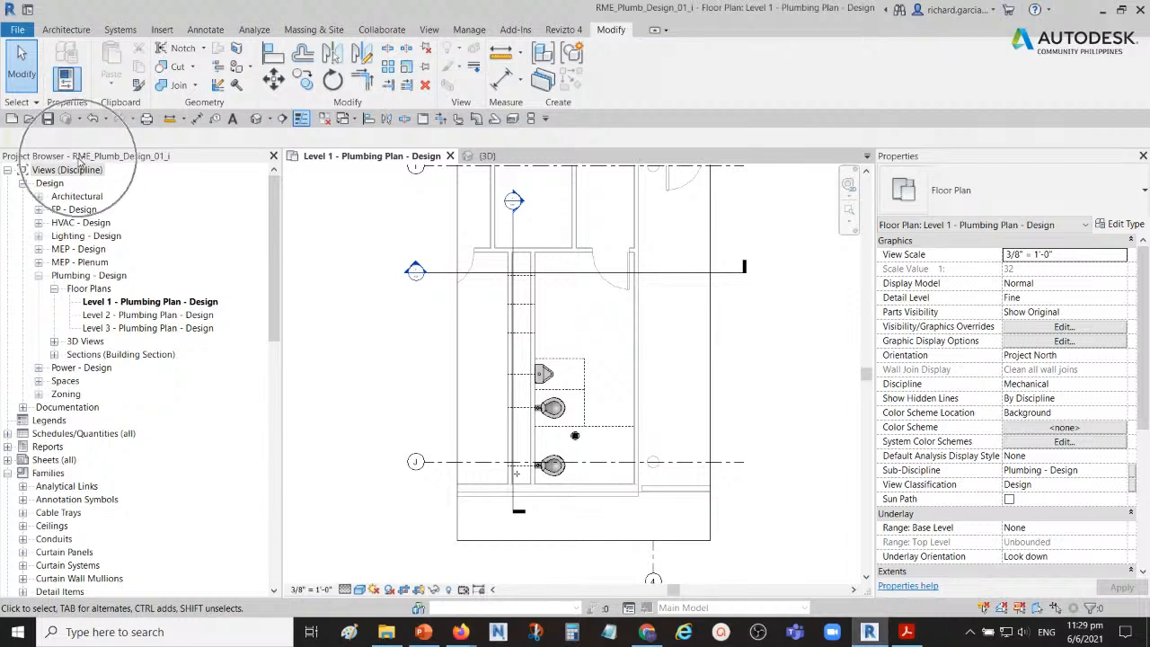
key("ctrl")
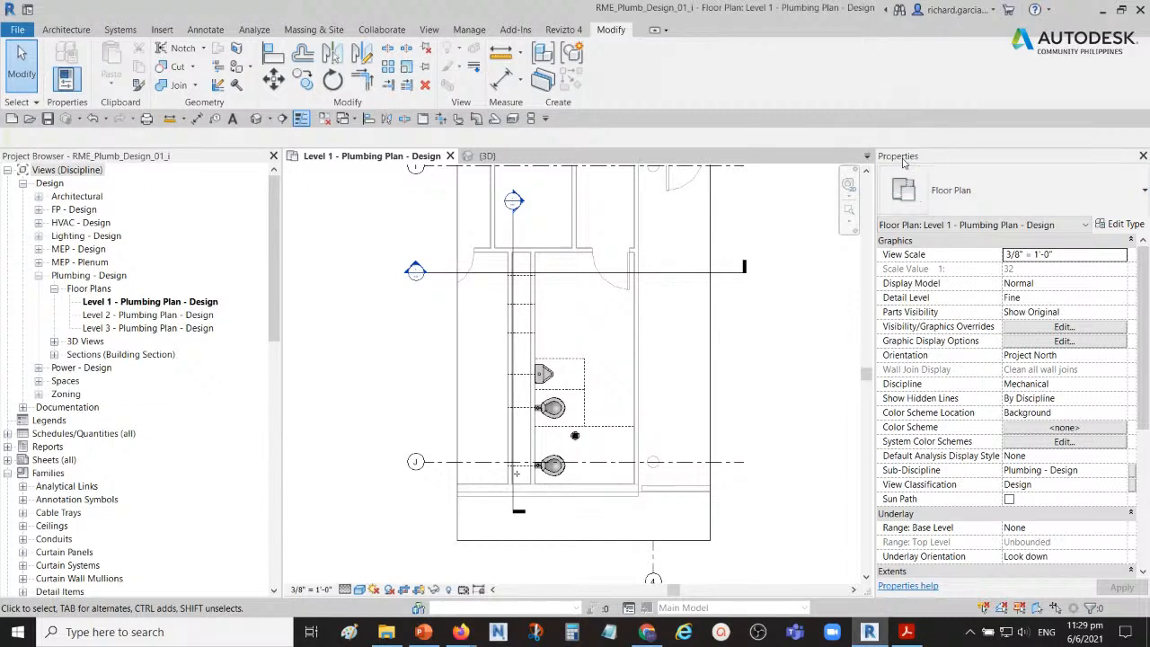
scroll(577, 458, "up", 3)
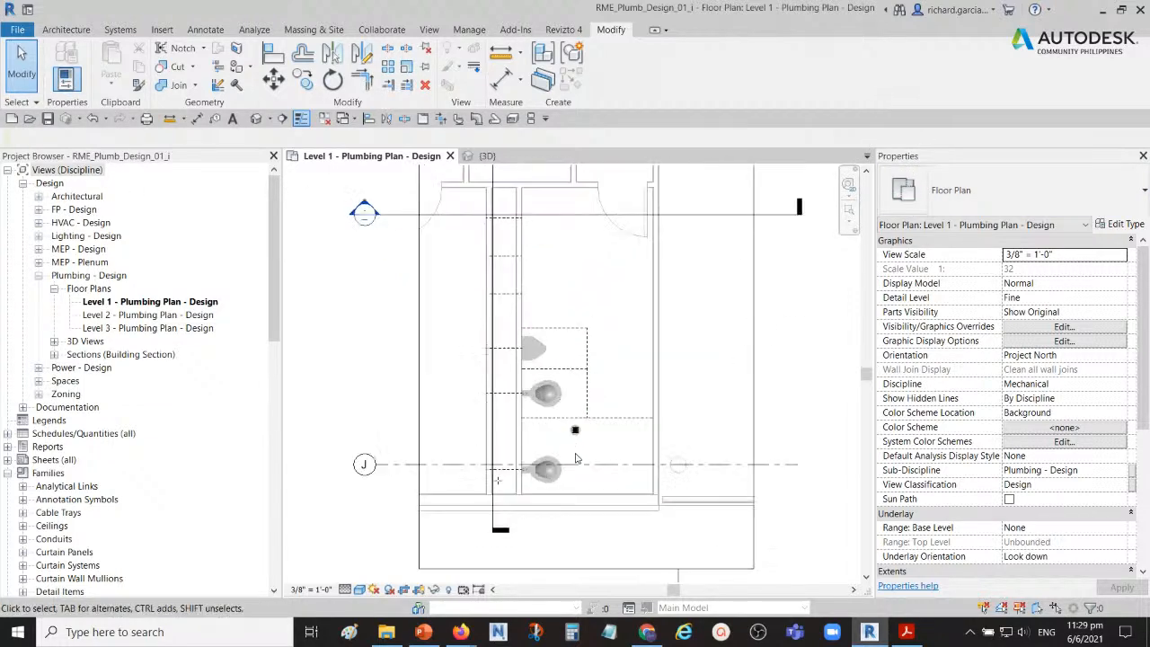
middle_click_drag(577, 458, 624, 413)
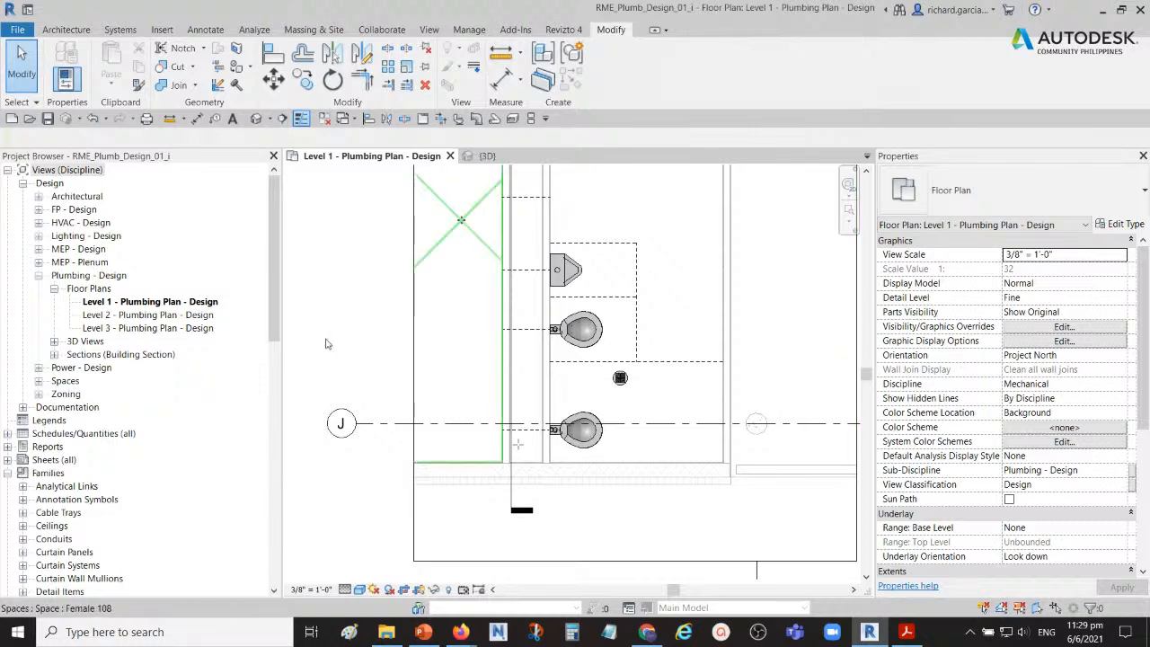
middle_click_drag(327, 340, 399, 376)
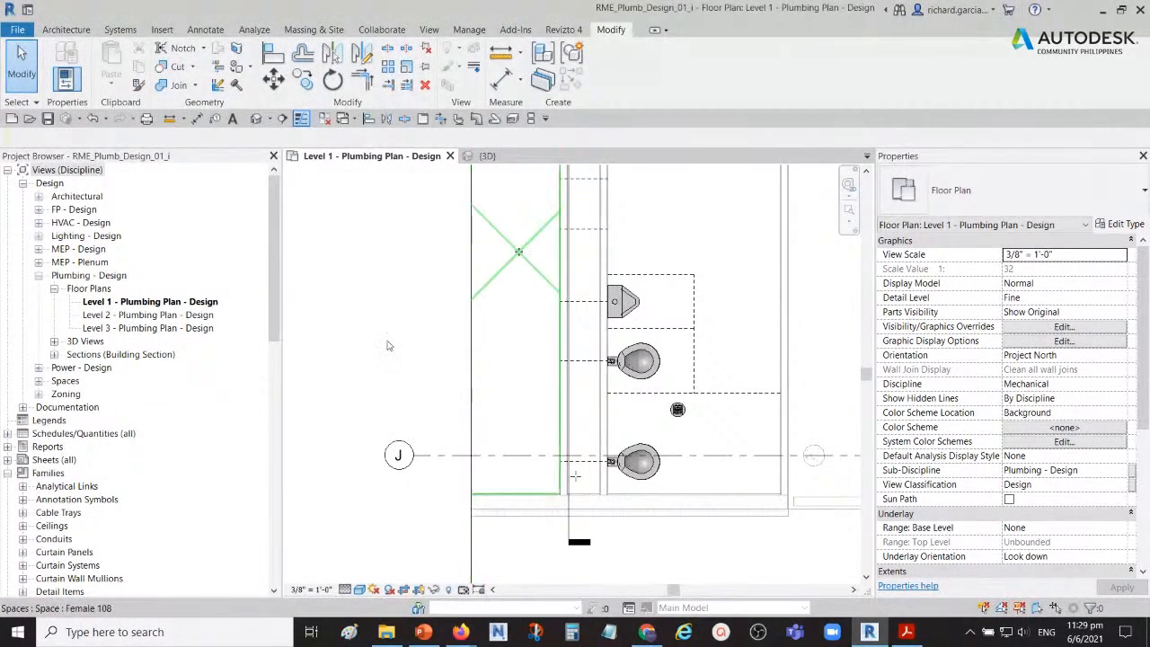
left_click(387, 327)
right_click(388, 327)
mouse_move(486, 586)
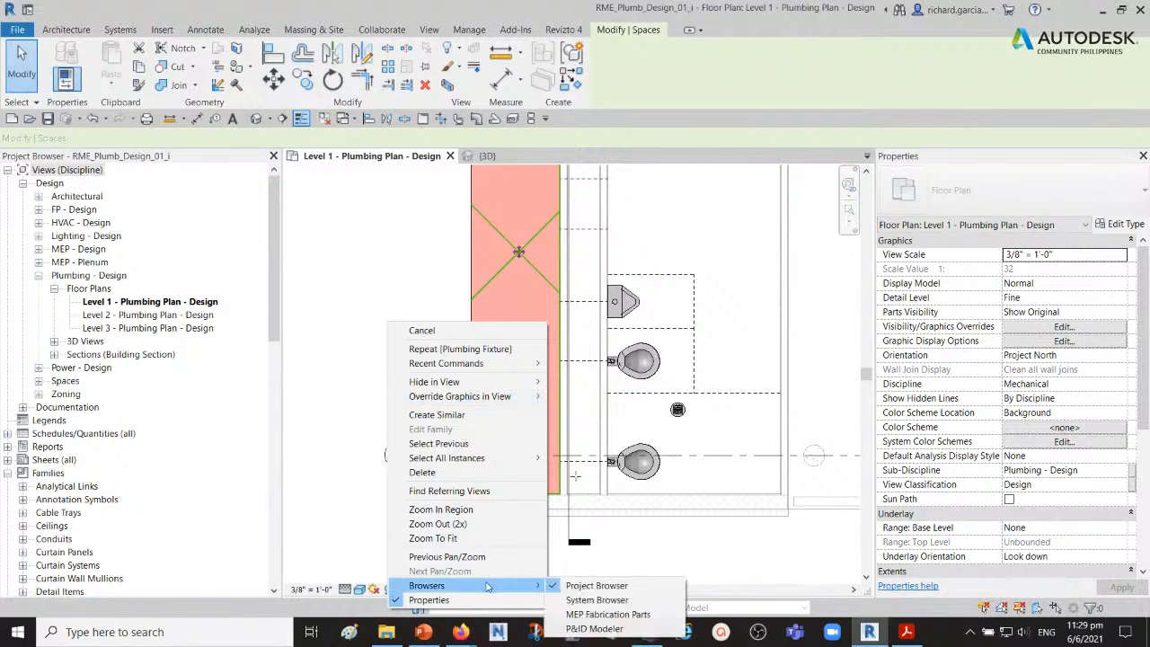
left_click(589, 600)
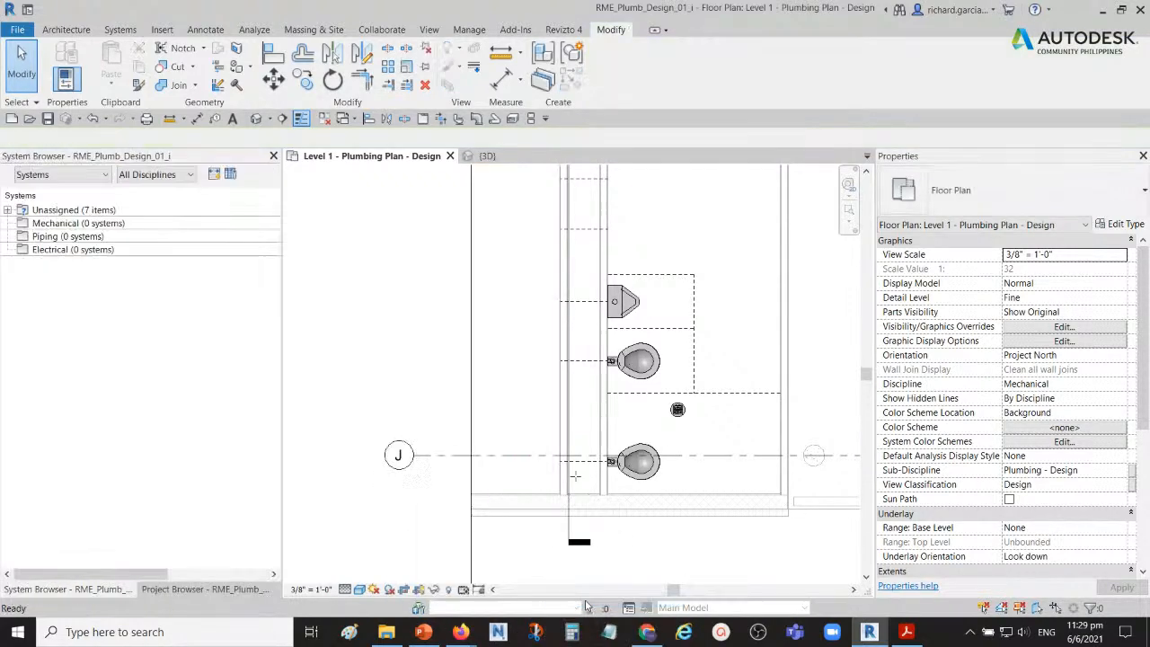
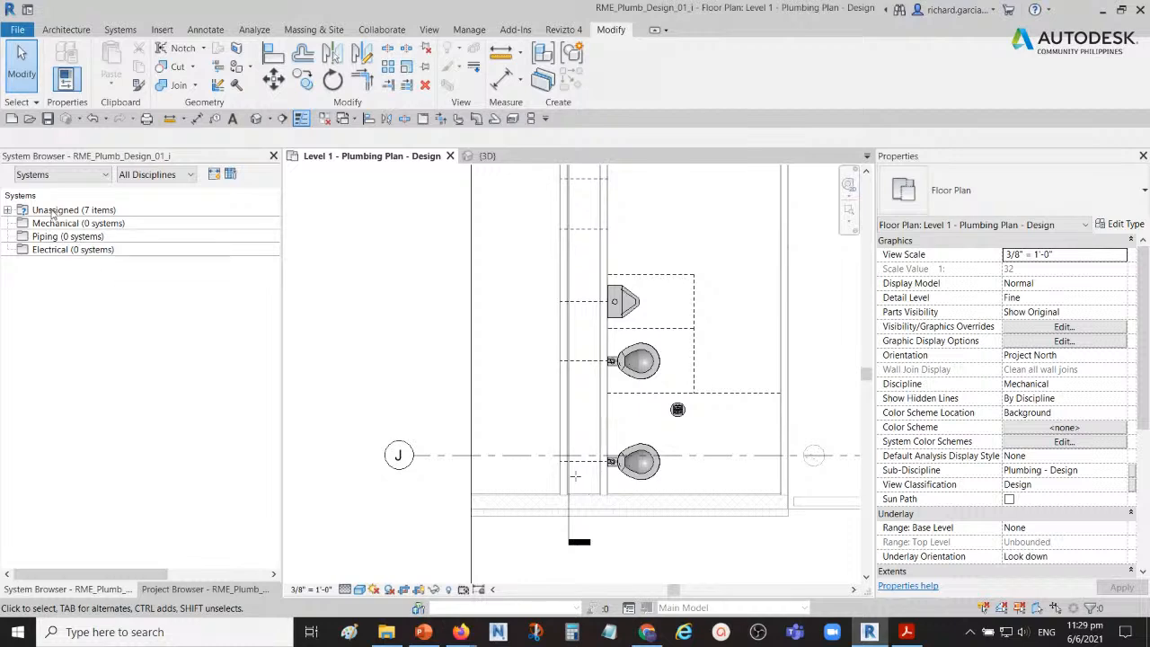
Step: List the unassigned piping fixtures in the System Browser's Systems view by expanding Domestic Cold Water and Sanitary
left_click(48, 175)
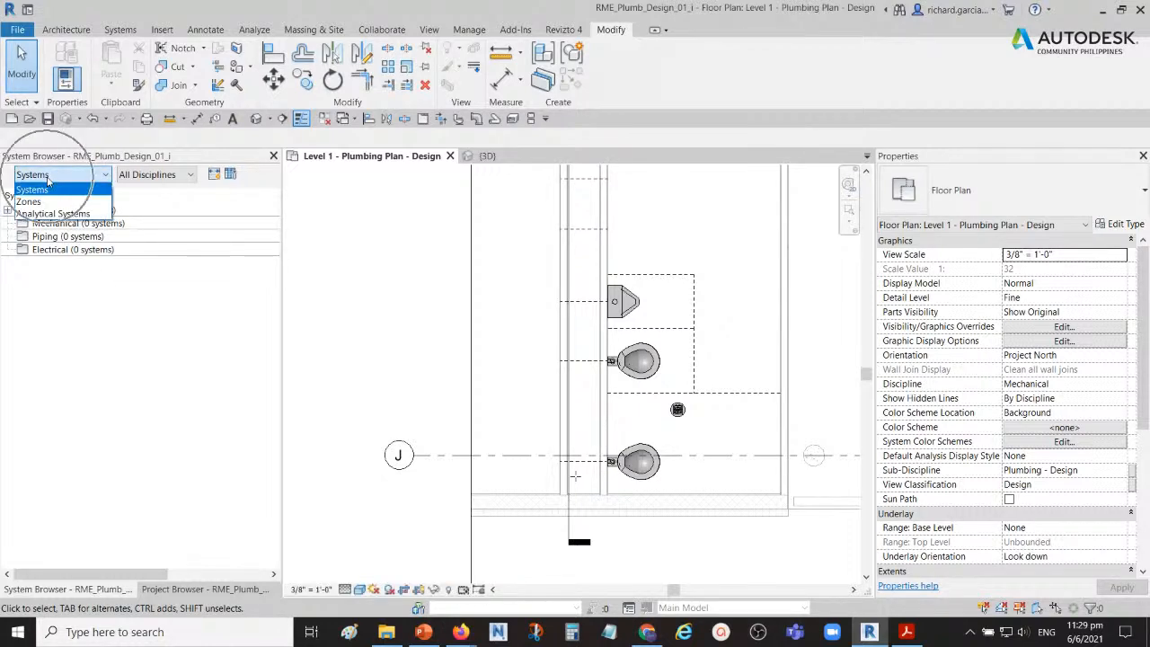
left_click(44, 189)
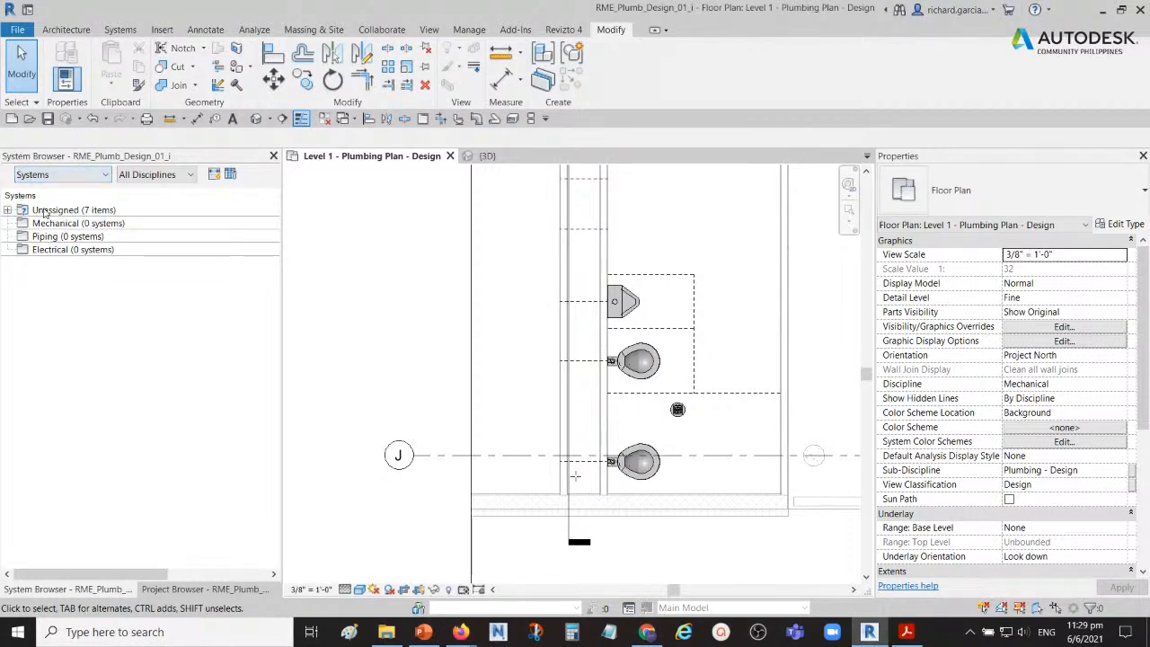
left_click(55, 212)
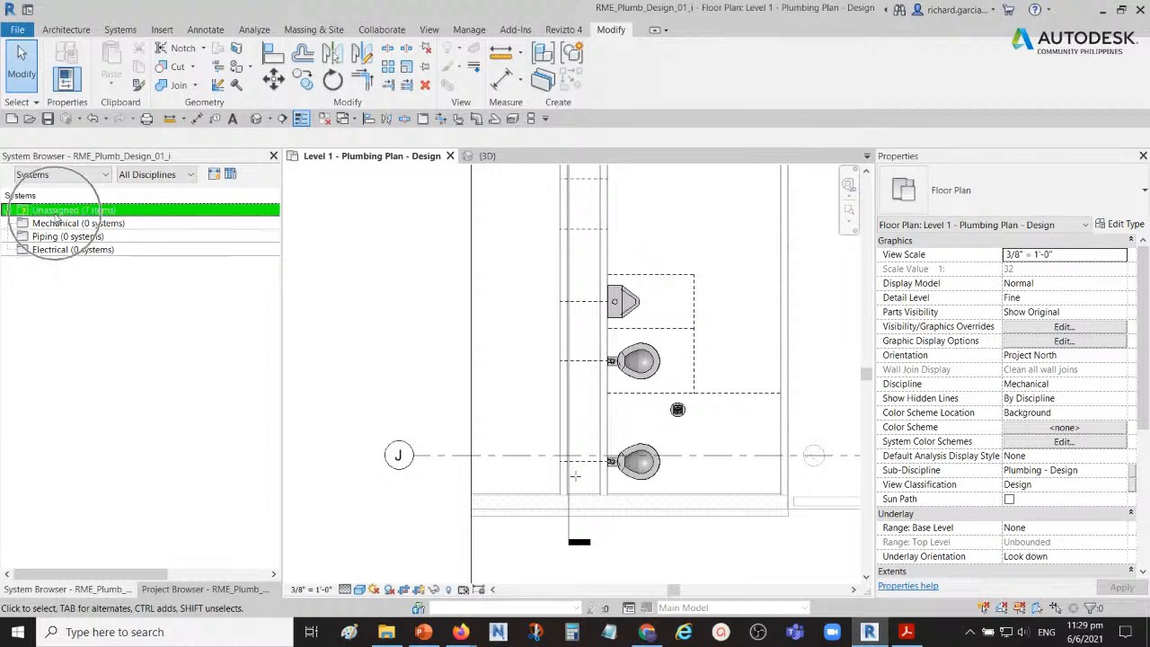
left_click(63, 280)
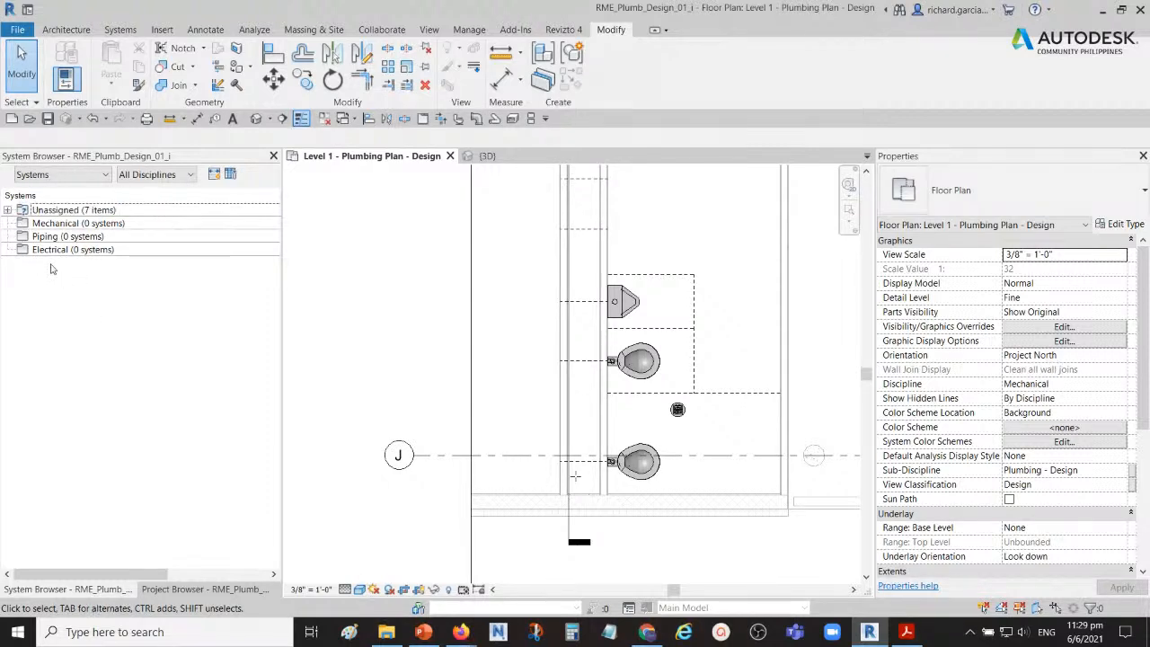
left_click(7, 211)
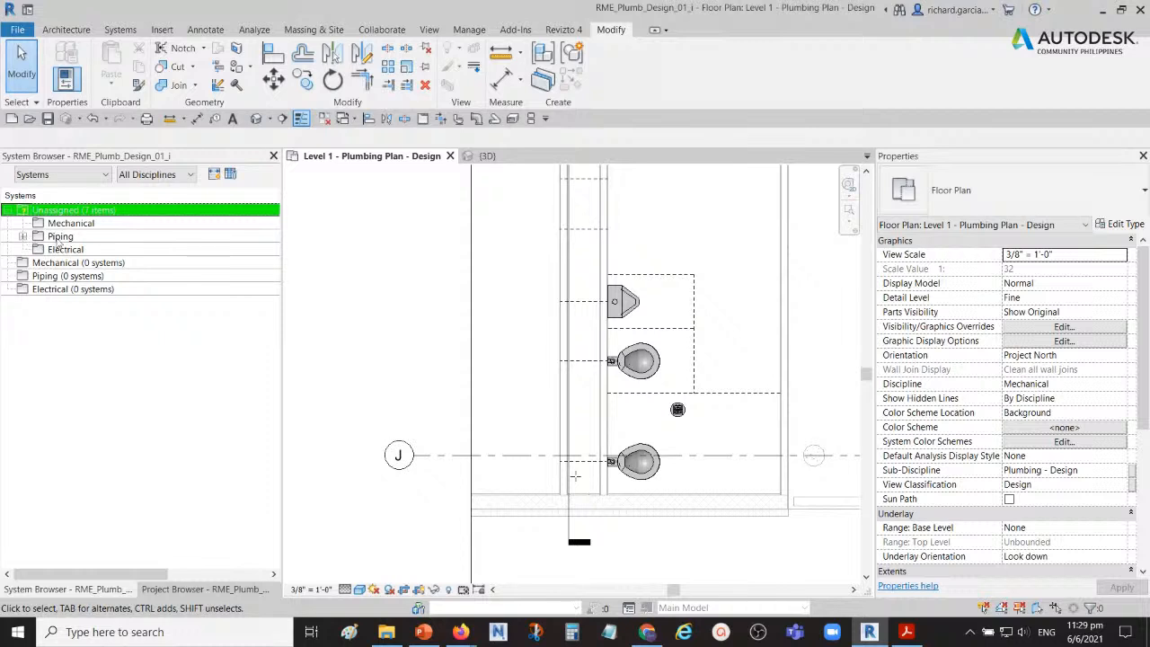
left_click(30, 238)
left_click(25, 239)
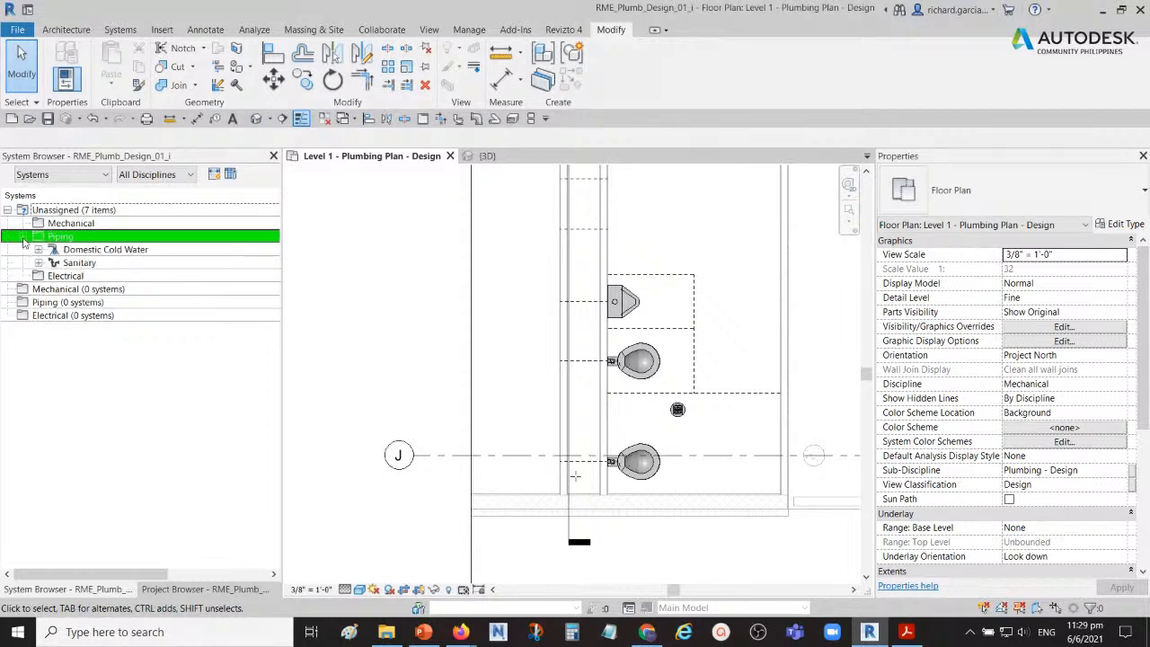
left_click(37, 249)
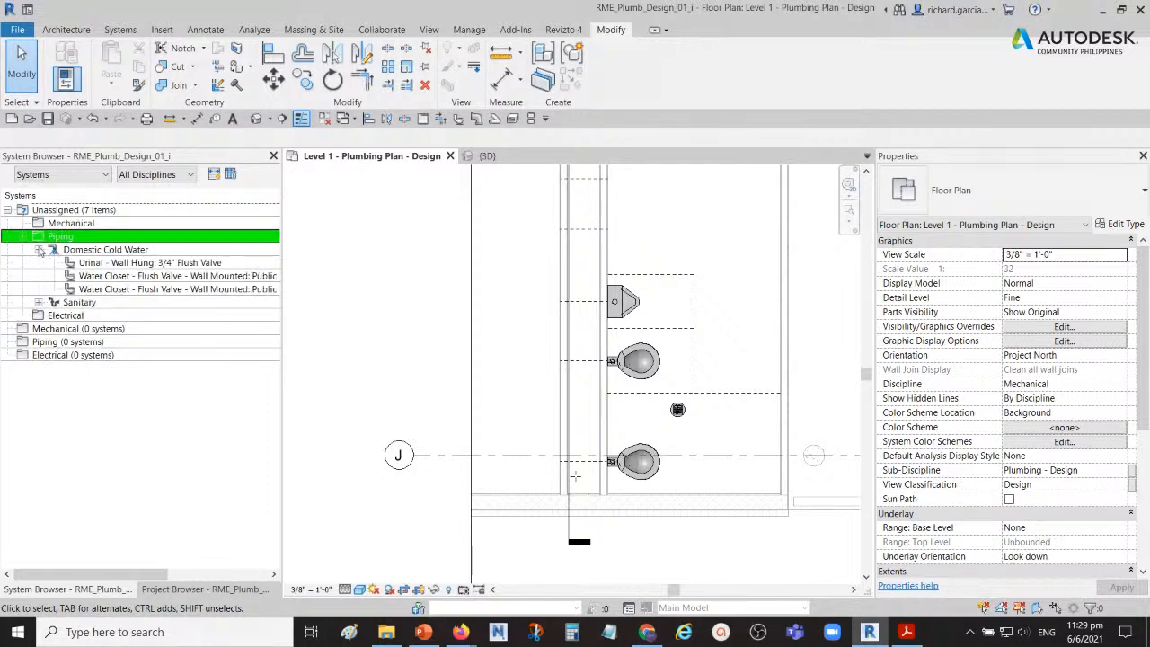
left_click(39, 303)
left_click(212, 496)
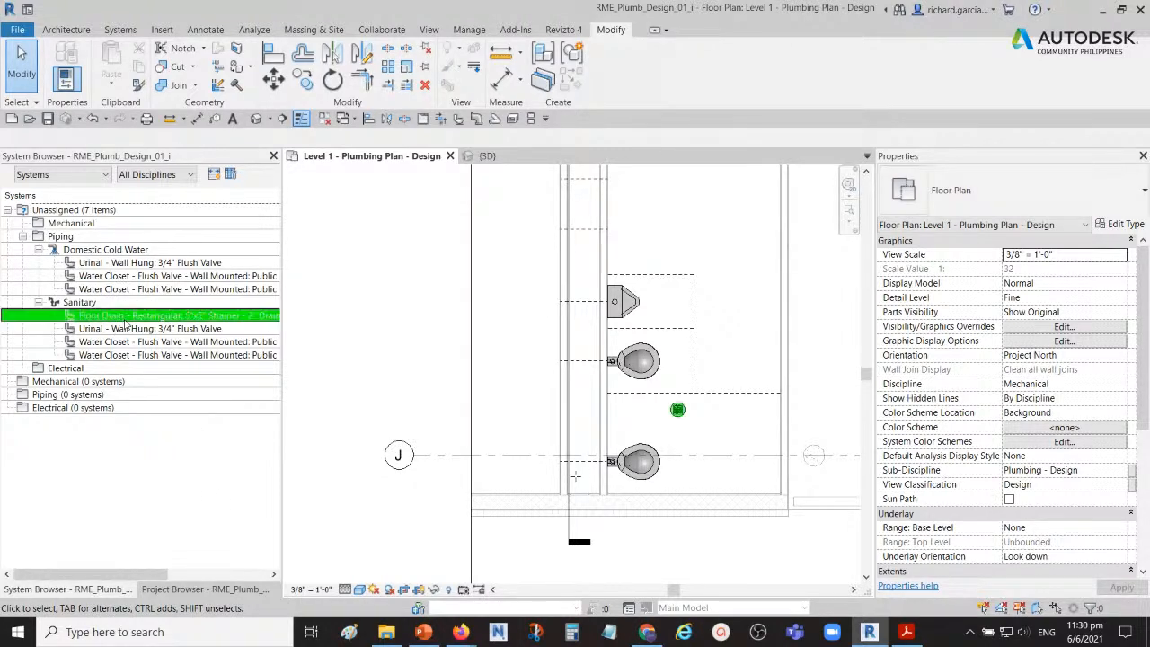
Step: Switch to the 3D view and set its discipline to Plumbing
left_click(481, 156)
left_click(1101, 340)
left_click(1119, 342)
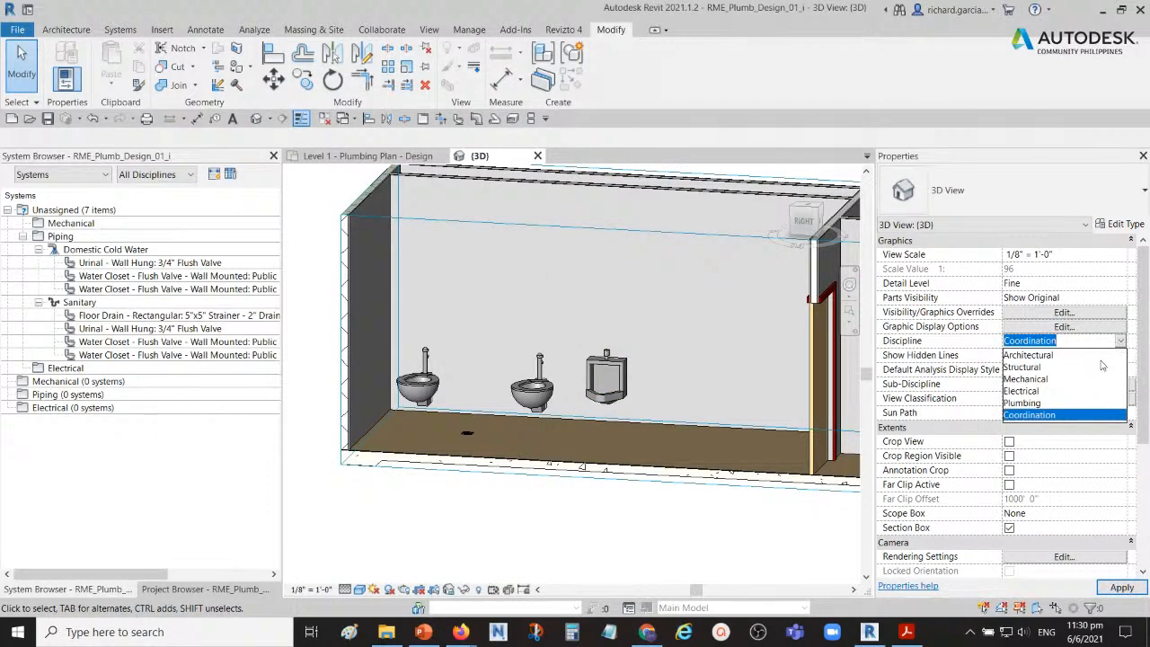
left_click(1022, 403)
Step: Select the middle water closet and examine its connectors against its Domestic Cold Water and Sanitary entries in the System Browser
middle_click_drag(539, 377, 670, 410, "shift")
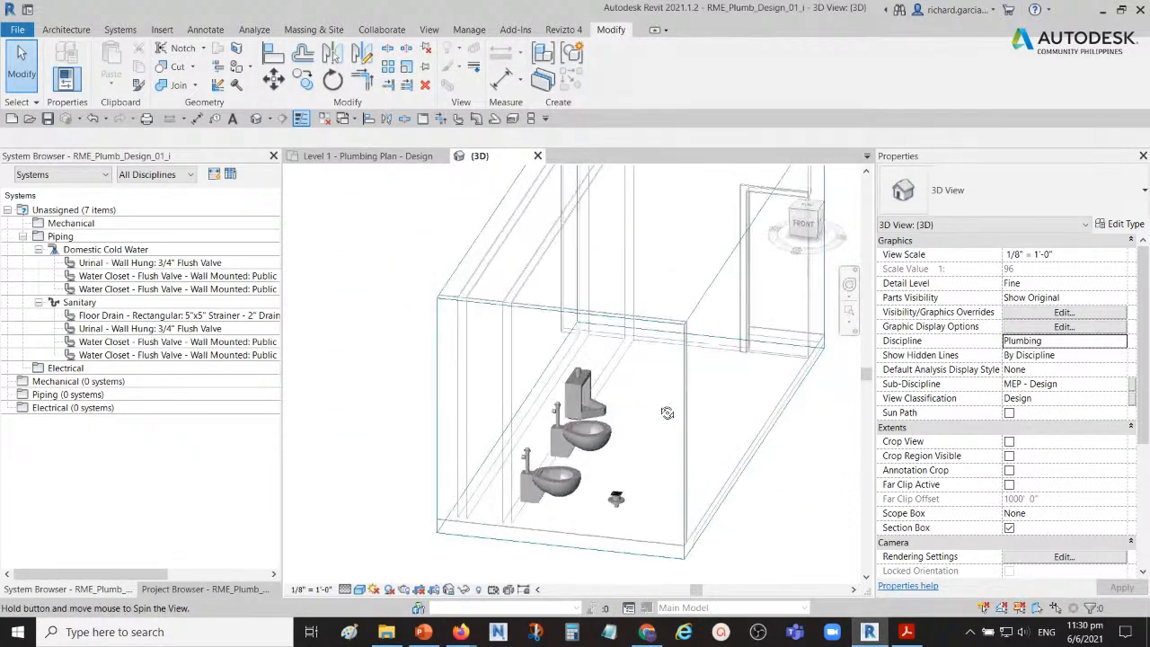
scroll(538, 413, "up", 5)
middle_click_drag(519, 420, 446, 422)
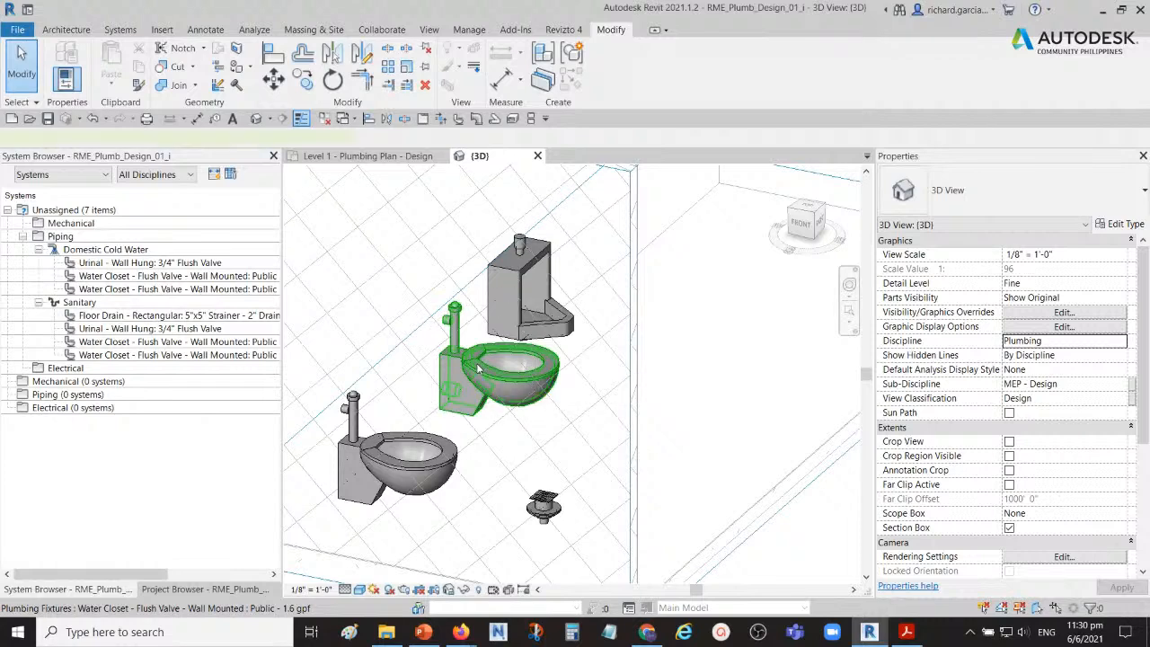
left_click(479, 368)
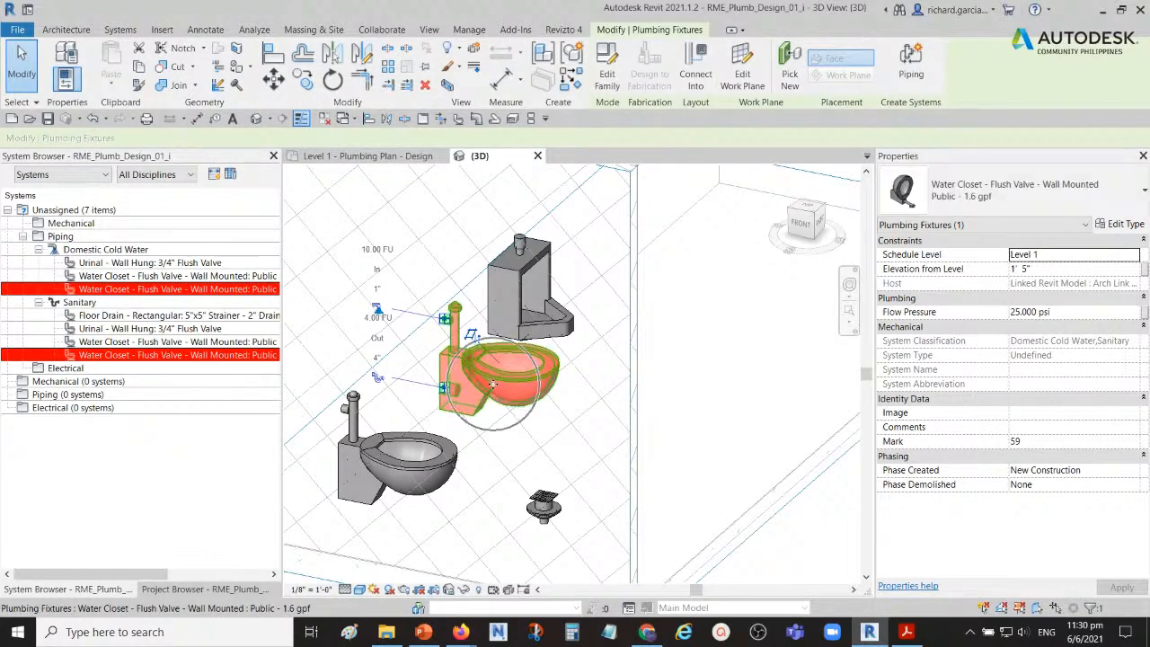
scroll(487, 381, "up", 2)
scroll(488, 382, "up", 1)
middle_click_drag(488, 381, 649, 402)
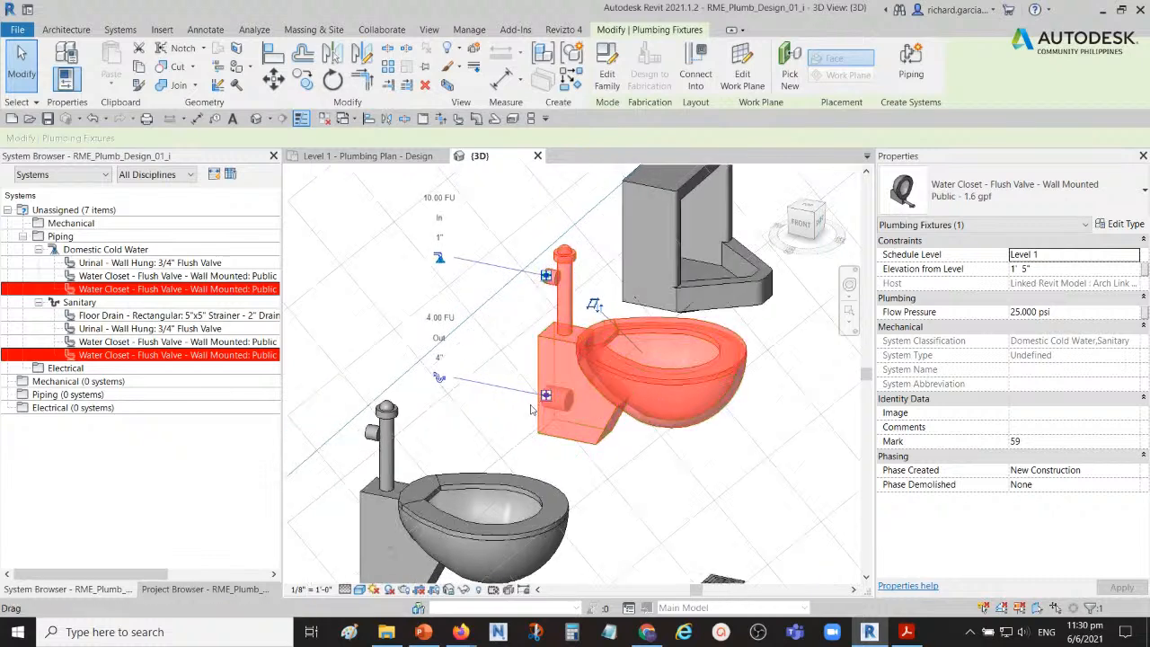
scroll(532, 406, "up", 1)
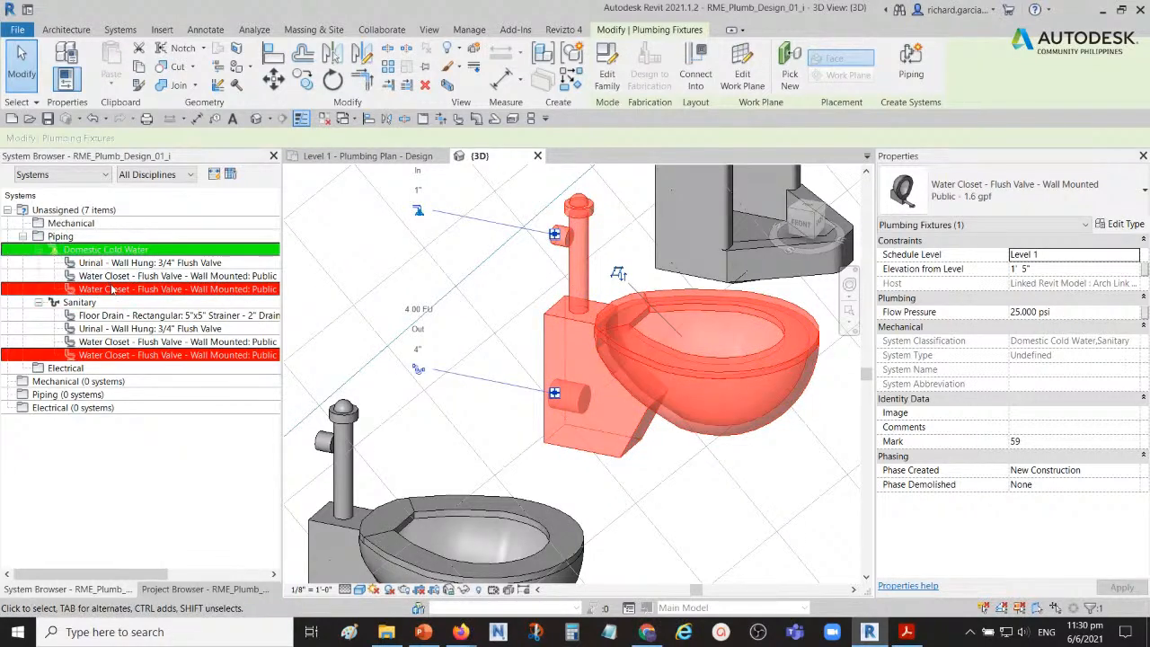
key("ctrl")
key("ctrl")
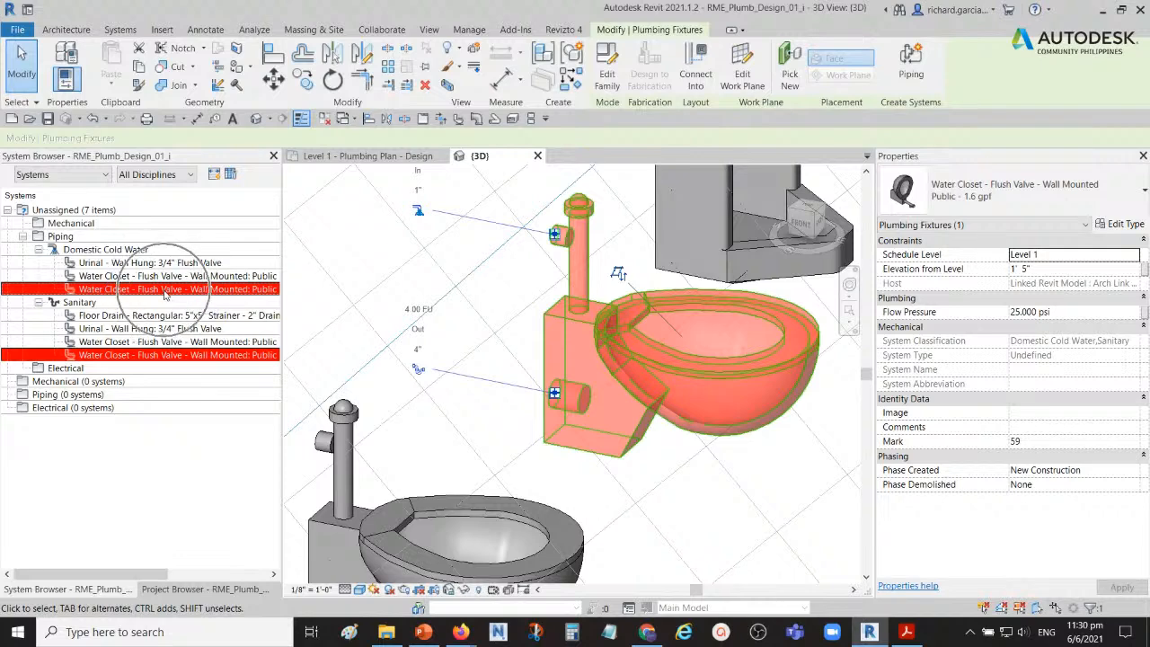
key("ctrl")
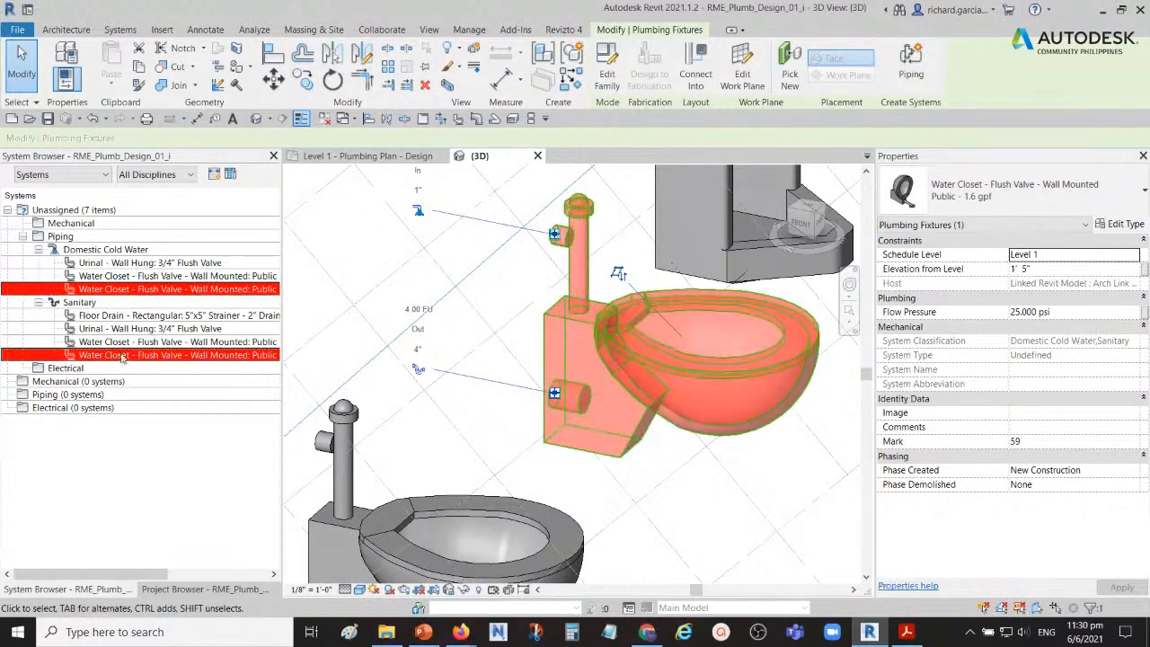
key("ctrl")
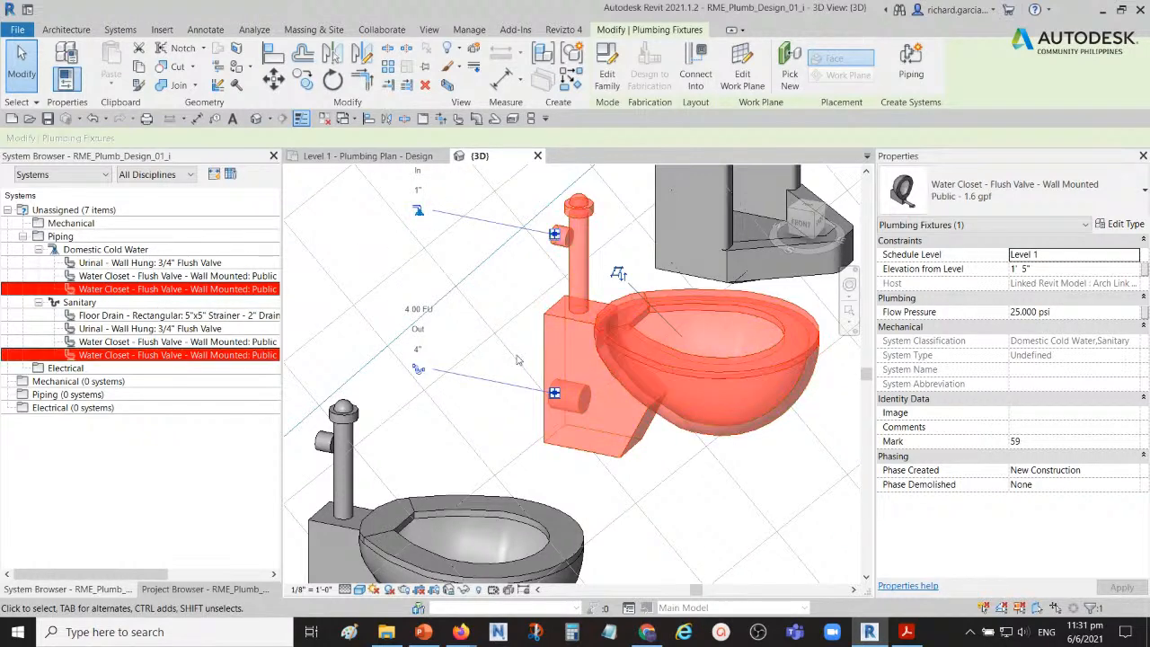
Step: Select the floor drain and examine its outlet connector and its Sanitary entry in the System Browser
scroll(518, 356, "down", 3)
middle_click_drag(658, 483, 606, 411)
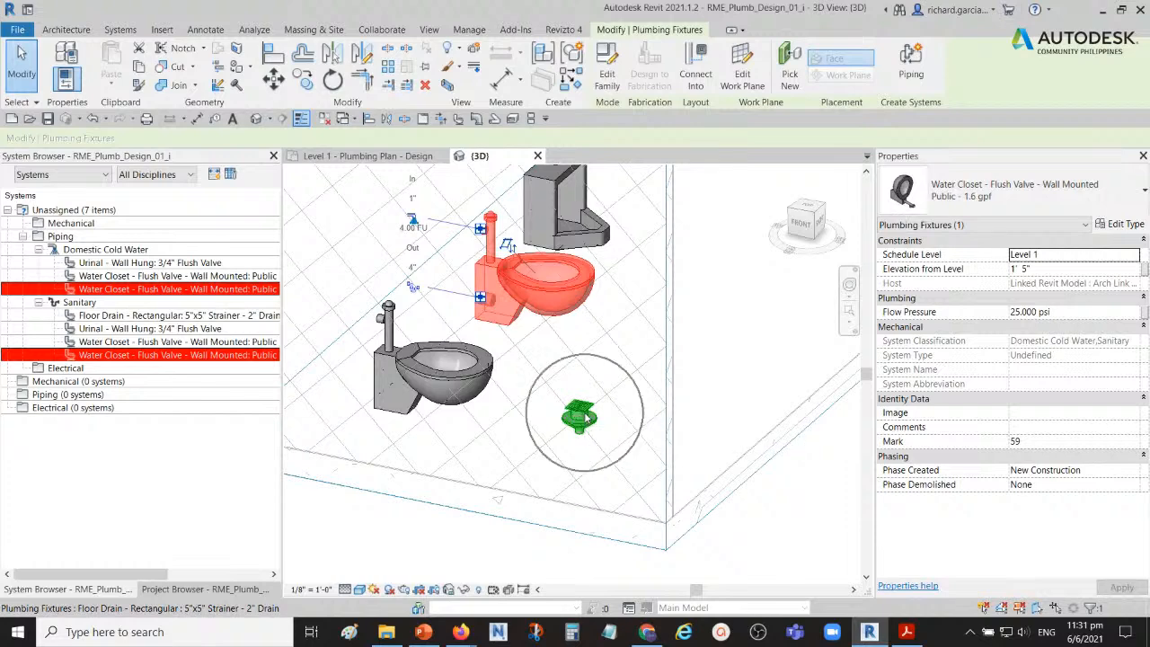
left_click(582, 416)
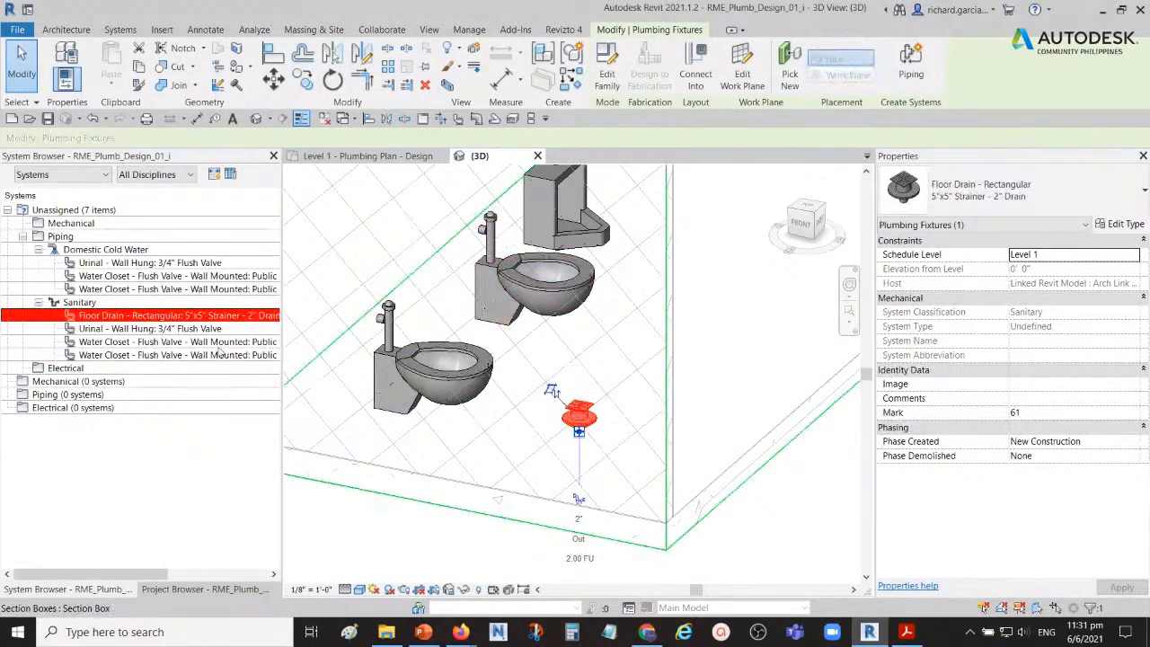
left_click(100, 318)
scroll(583, 427, "up", 3)
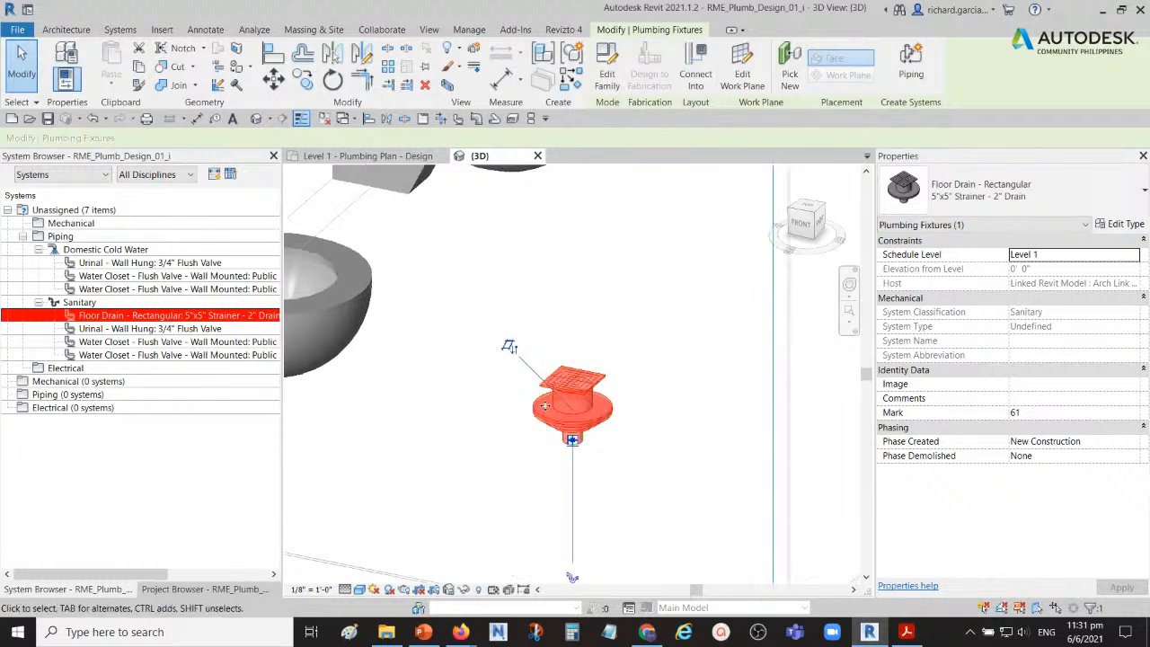
middle_click_drag(600, 446, 593, 316)
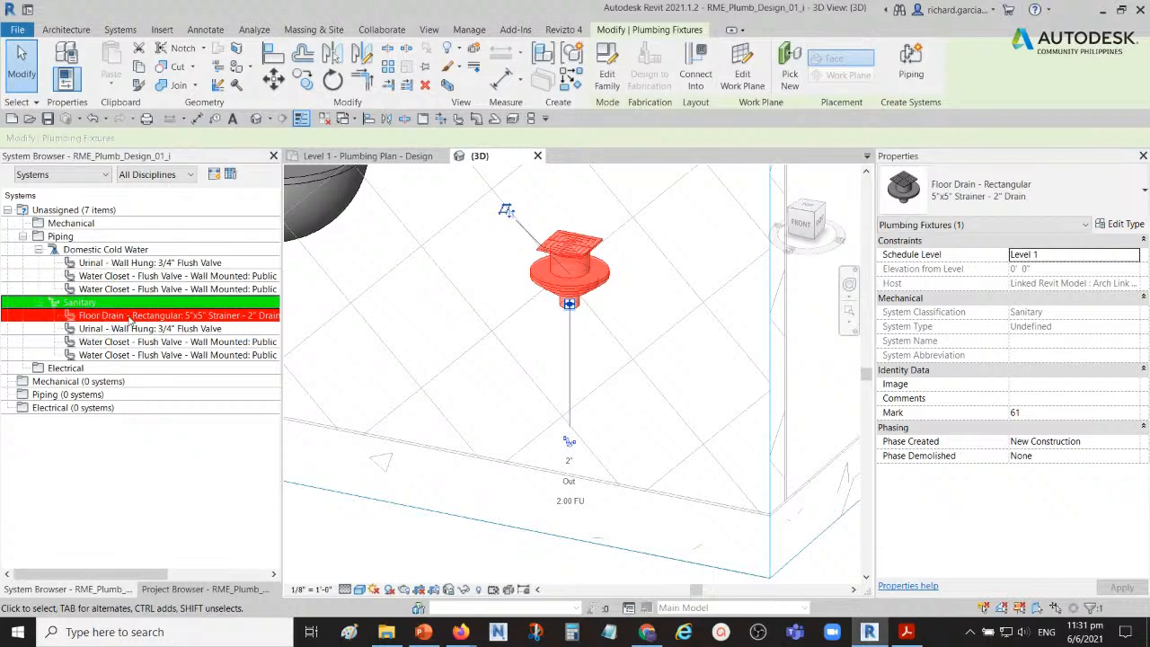
Step: Select the wall-hung urinal and check its entries under Domestic Cold Water and Sanitary in the System Browser
scroll(562, 359, "down", 4)
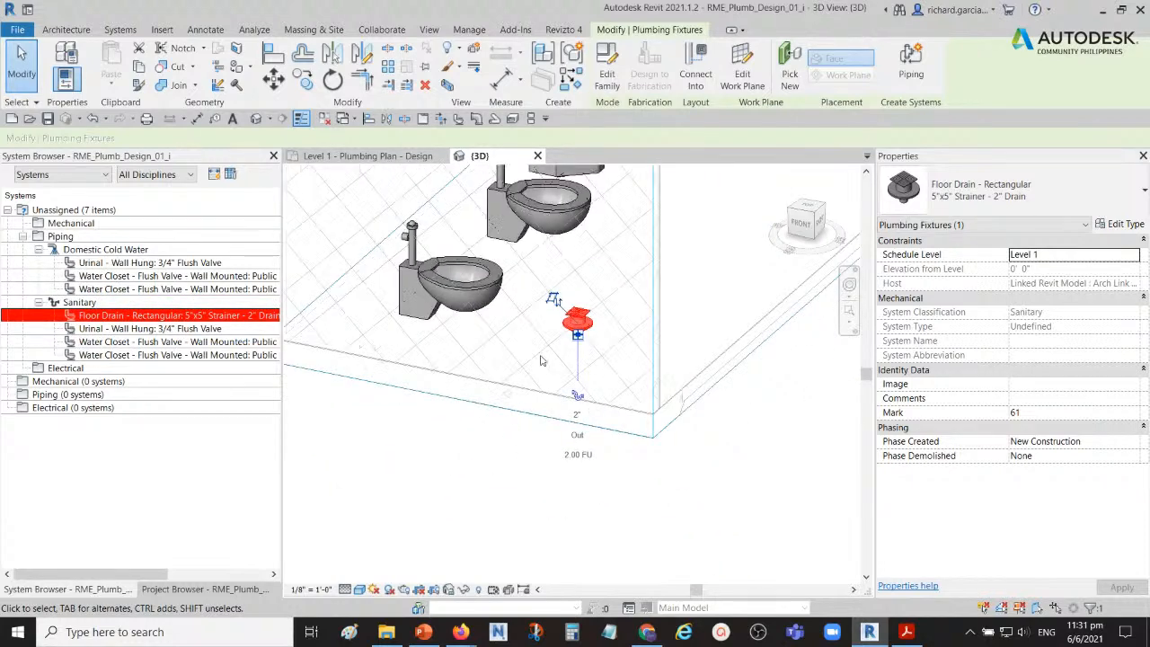
scroll(535, 332, "down", 2)
scroll(525, 278, "up", 5)
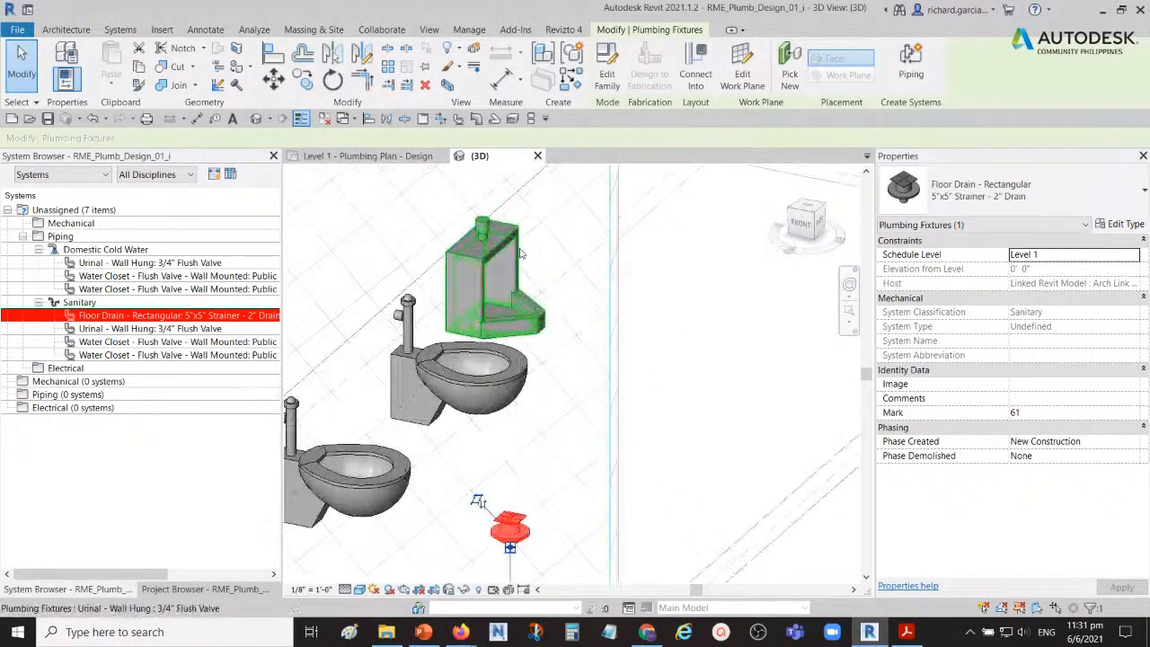
left_click(519, 254)
left_click(99, 263)
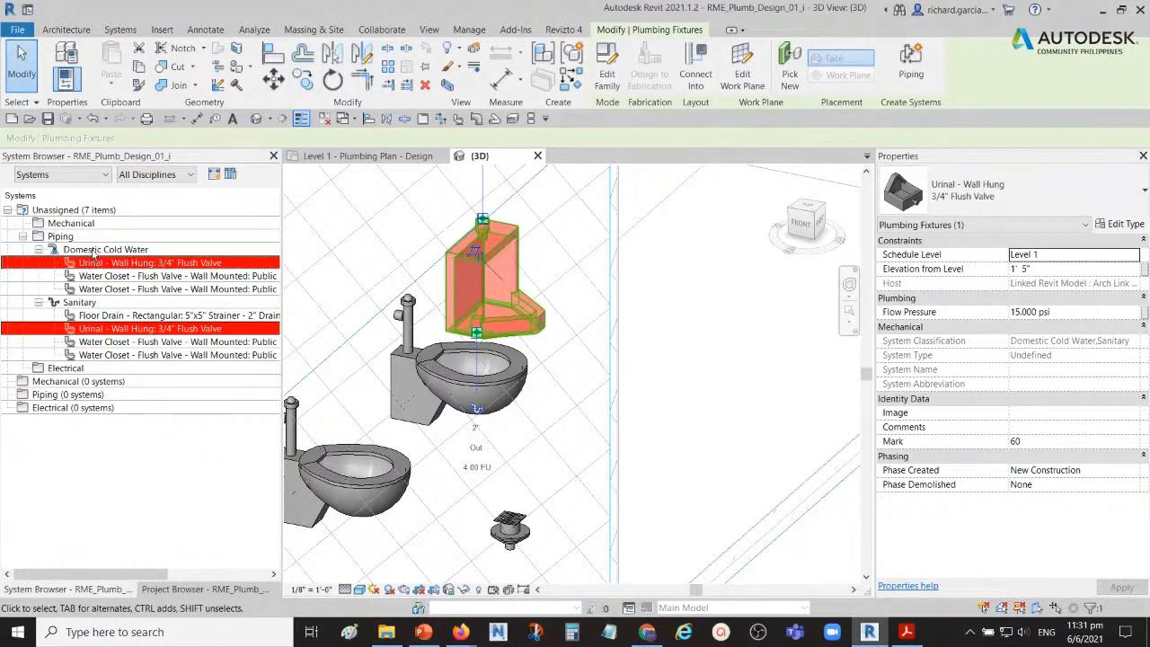
left_click(94, 251)
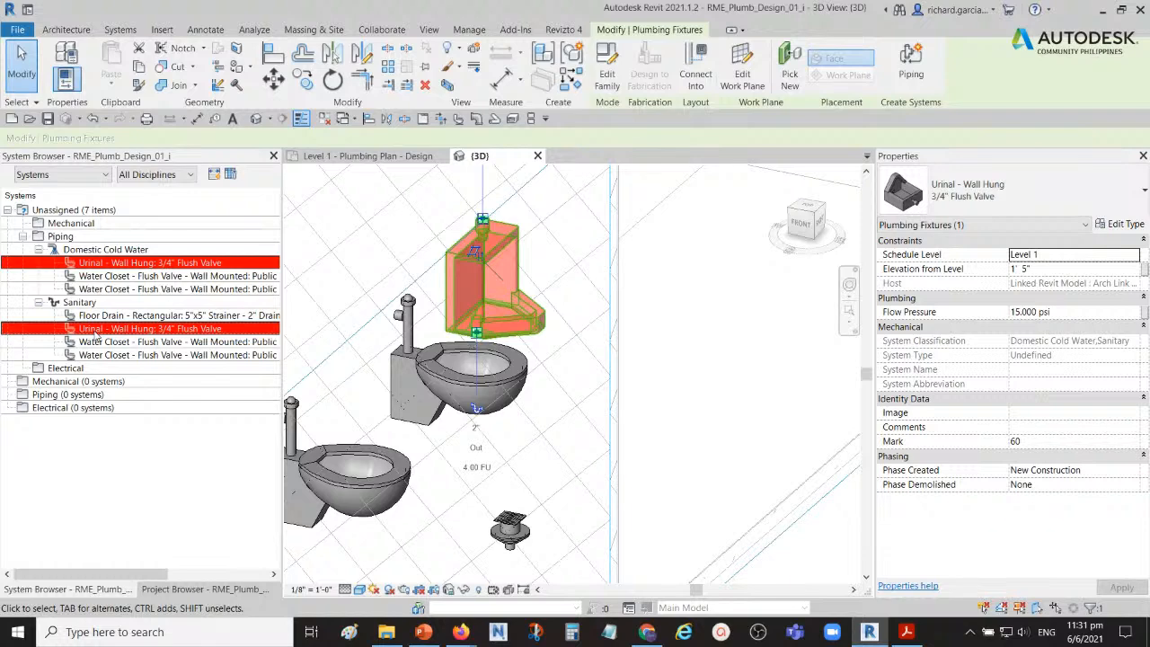
Step: Inspect the urinal's supply and drain connectors from the front and rear, and clear the selection
middle_click_drag(395, 359, 442, 364, "shift")
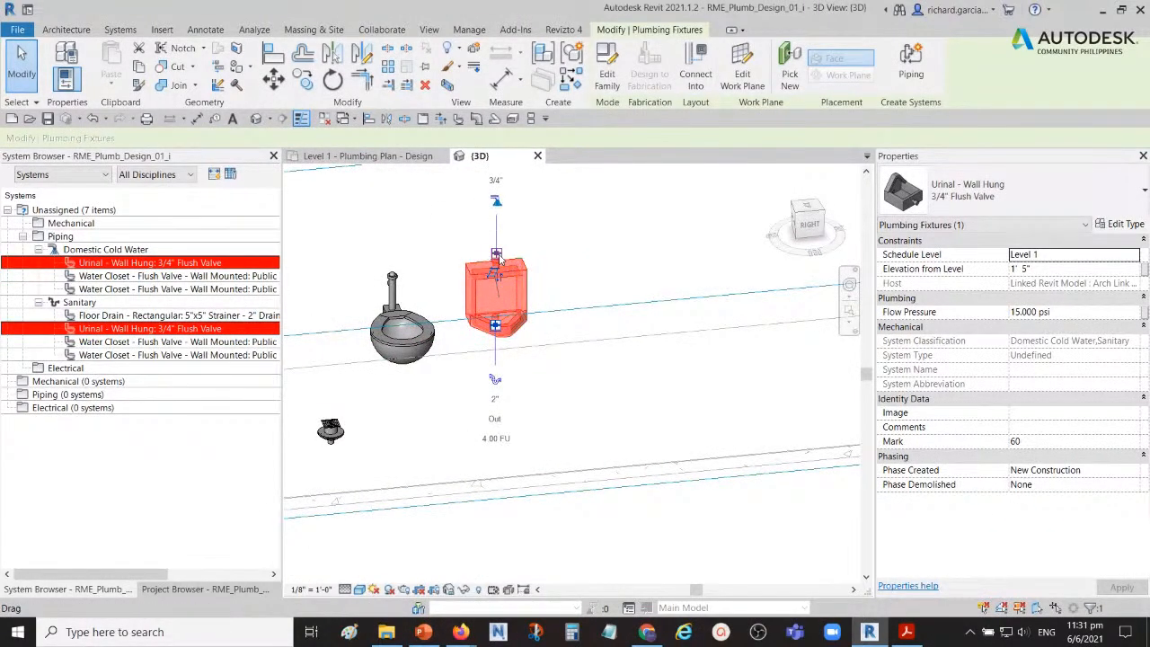
middle_click_drag(517, 363, 537, 290, "shift")
scroll(496, 349, "up", 3)
key("ctrl")
scroll(499, 350, "down", 4)
middle_click_drag(498, 350, 588, 464, "shift")
left_click(572, 473)
Step: Select the urinal, each water closet and the floor drain in turn from behind, checking their connectors and System Browser entries
scroll(559, 399, "up", 4)
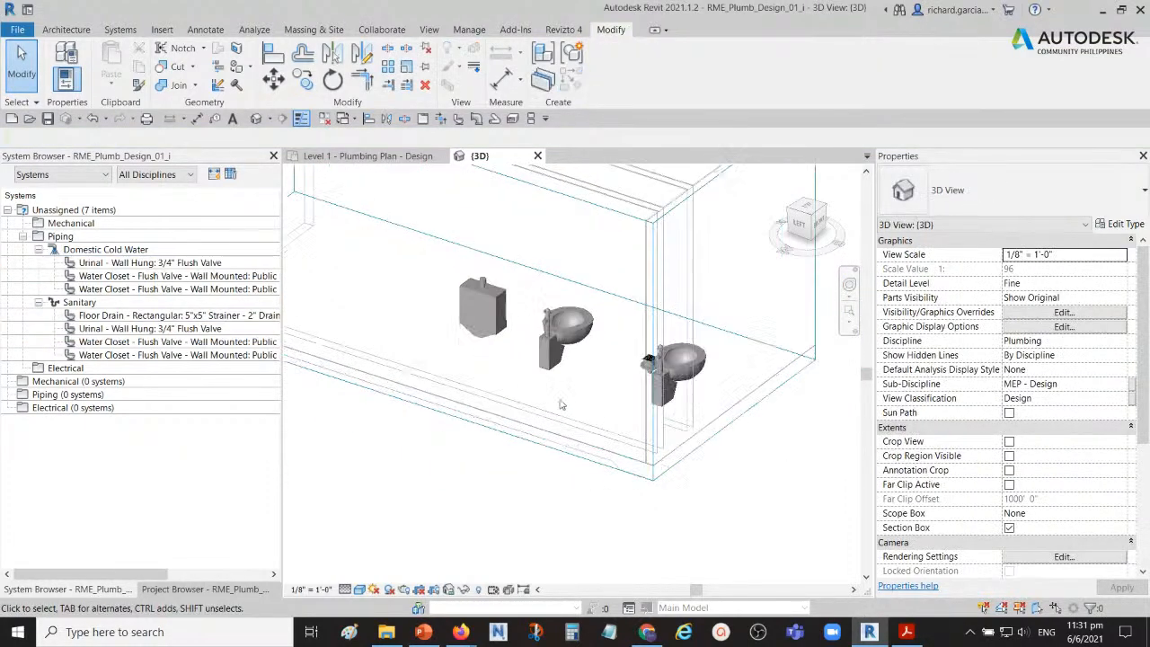
left_click(467, 300)
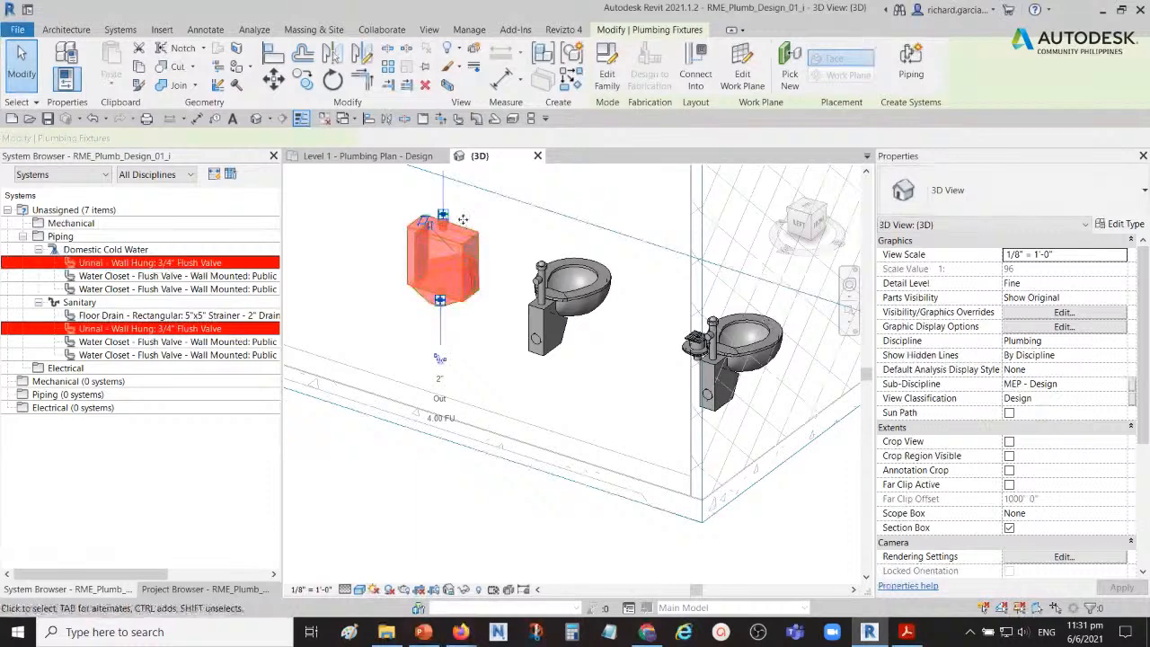
left_click(579, 304)
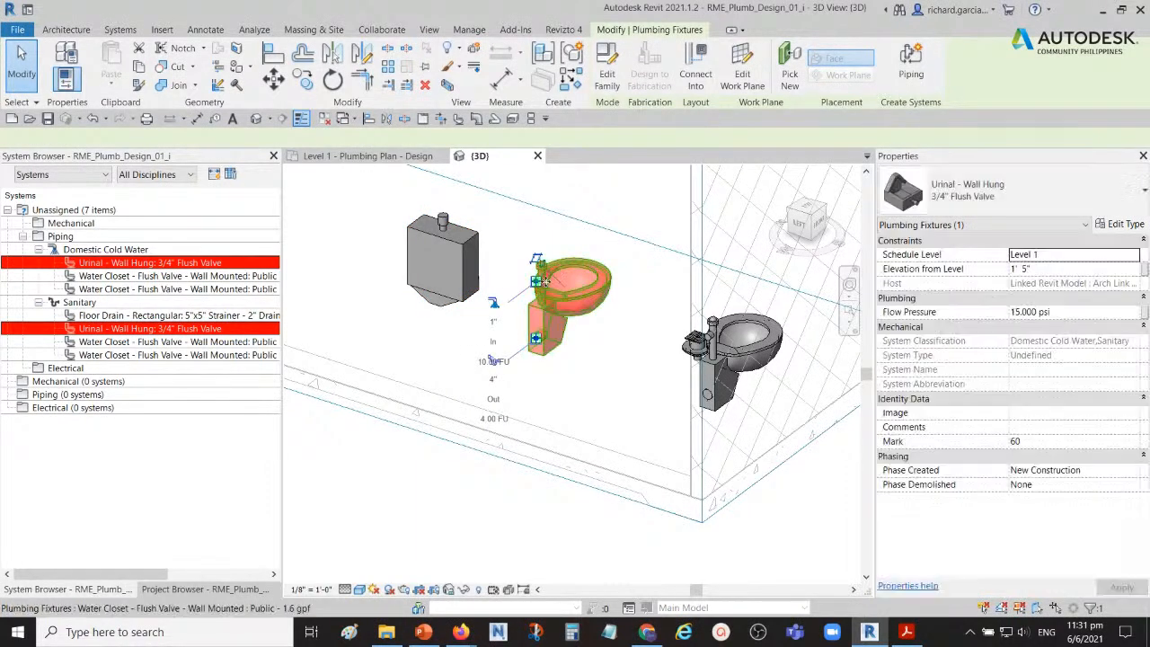
middle_click_drag(747, 368, 687, 360)
left_click(687, 338)
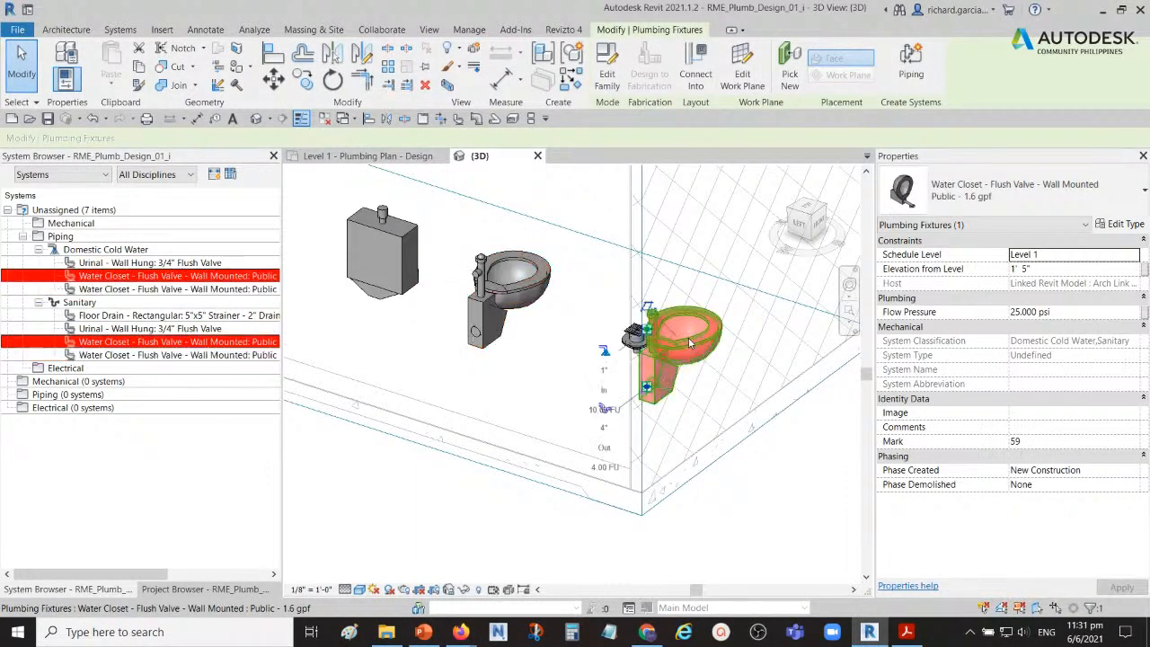
key("ctrl")
key("ctrl")
middle_click_drag(648, 380, 789, 377, "shift")
left_click(551, 374)
key("ctrl")
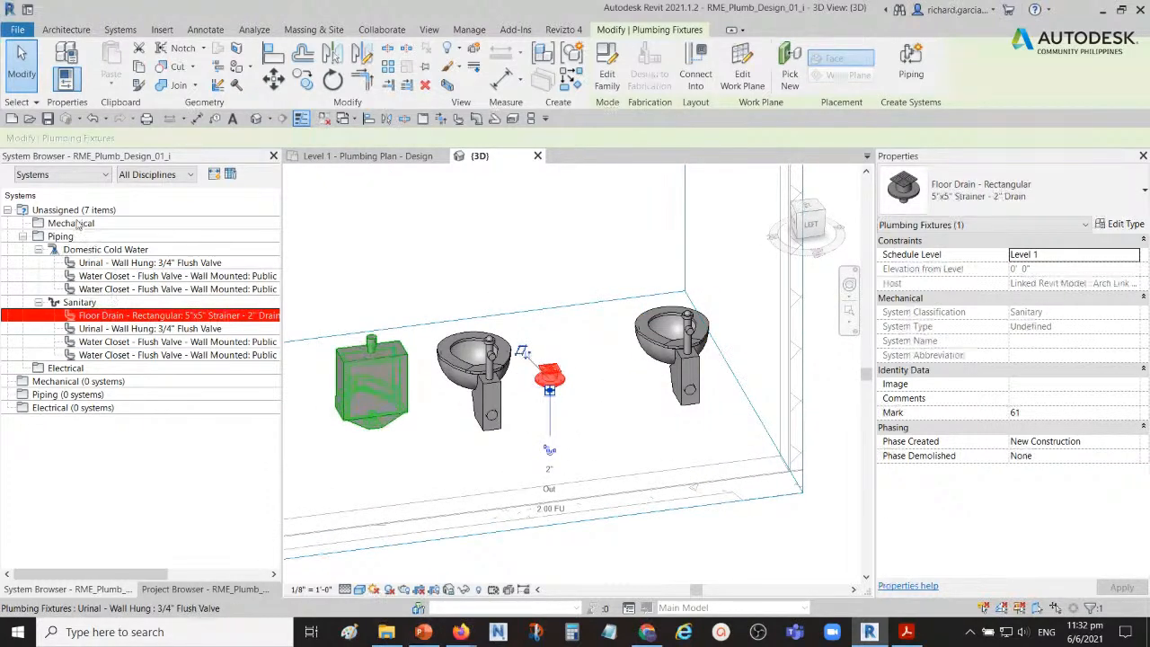
key("ctrl")
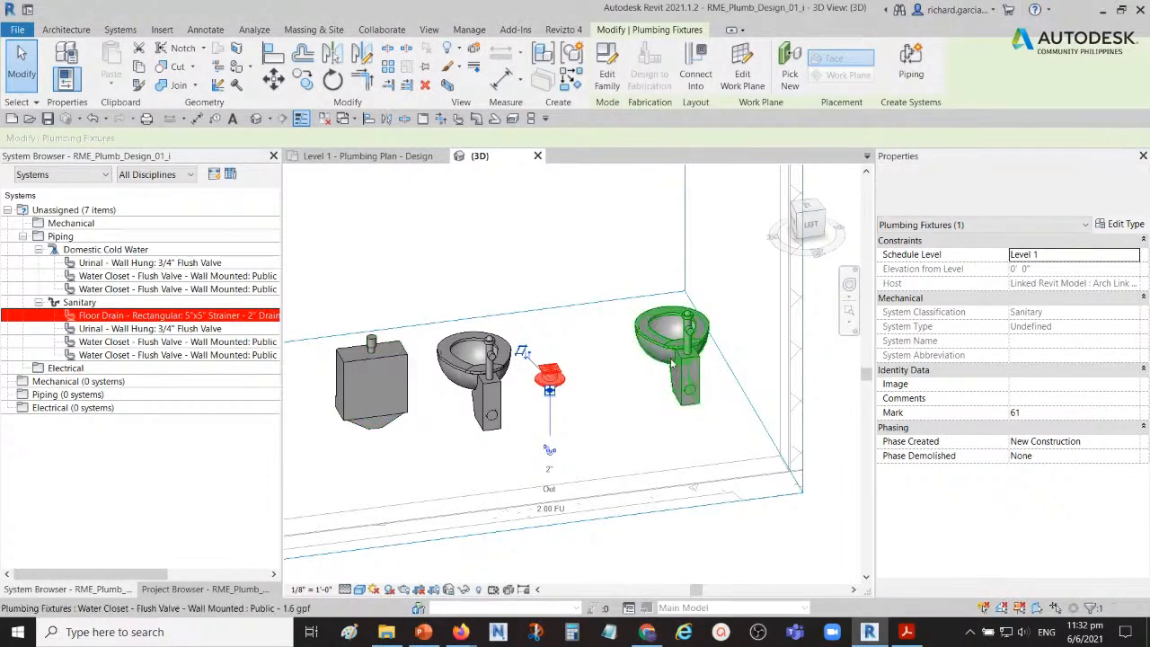
Step: Clear the fixture selection and view all the restroom fixtures from the front
left_click(550, 237)
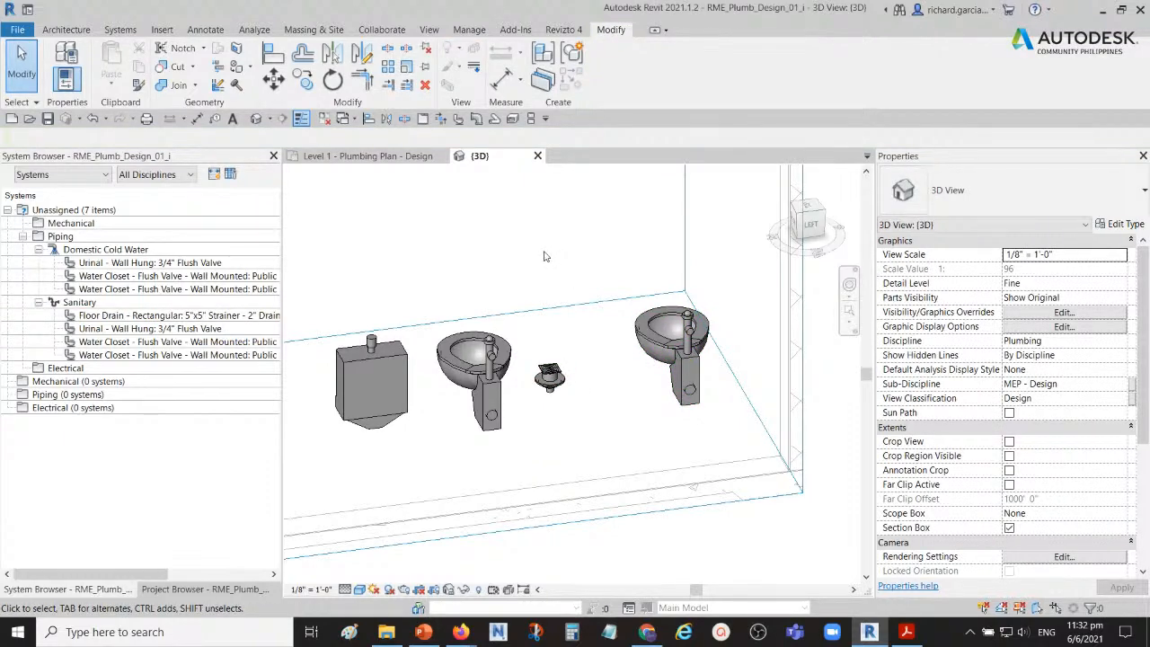
middle_click_drag(550, 267, 541, 371, "shift")
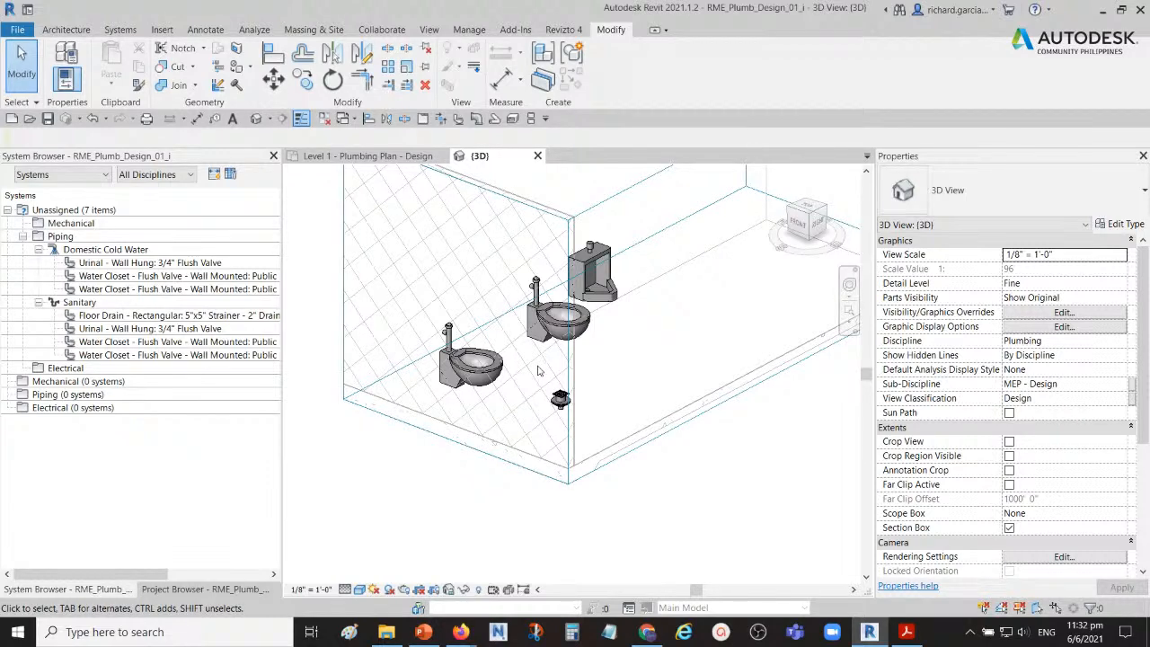
middle_click_drag(530, 376, 465, 375)
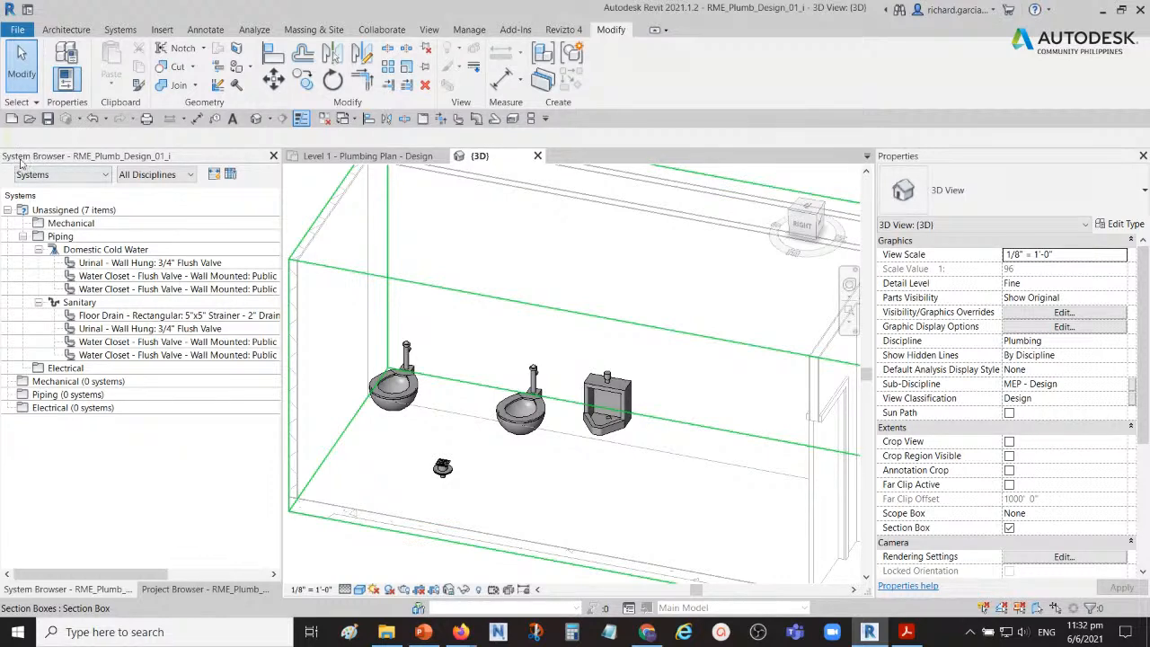
Step: Close the RME_Plumb_Design_01_i project with all its views and open the RME_Plumb_Design_02_i model
middle_click_drag(591, 463, 629, 379)
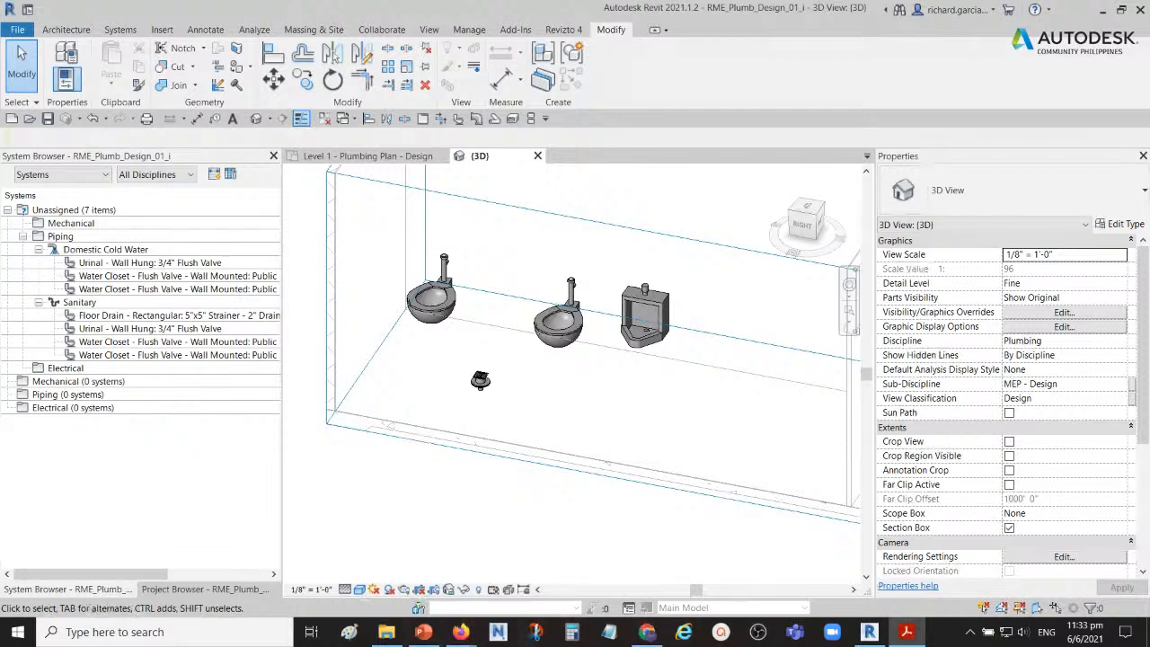
middle_click_drag(453, 486, 532, 438, "shift")
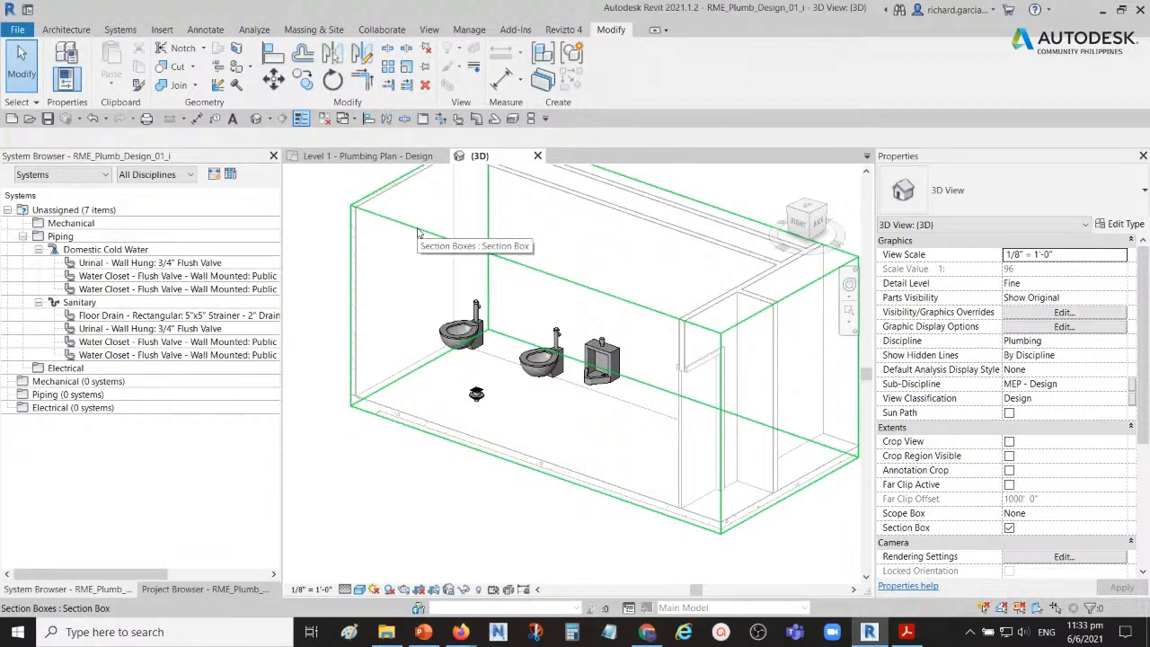
left_click(341, 119)
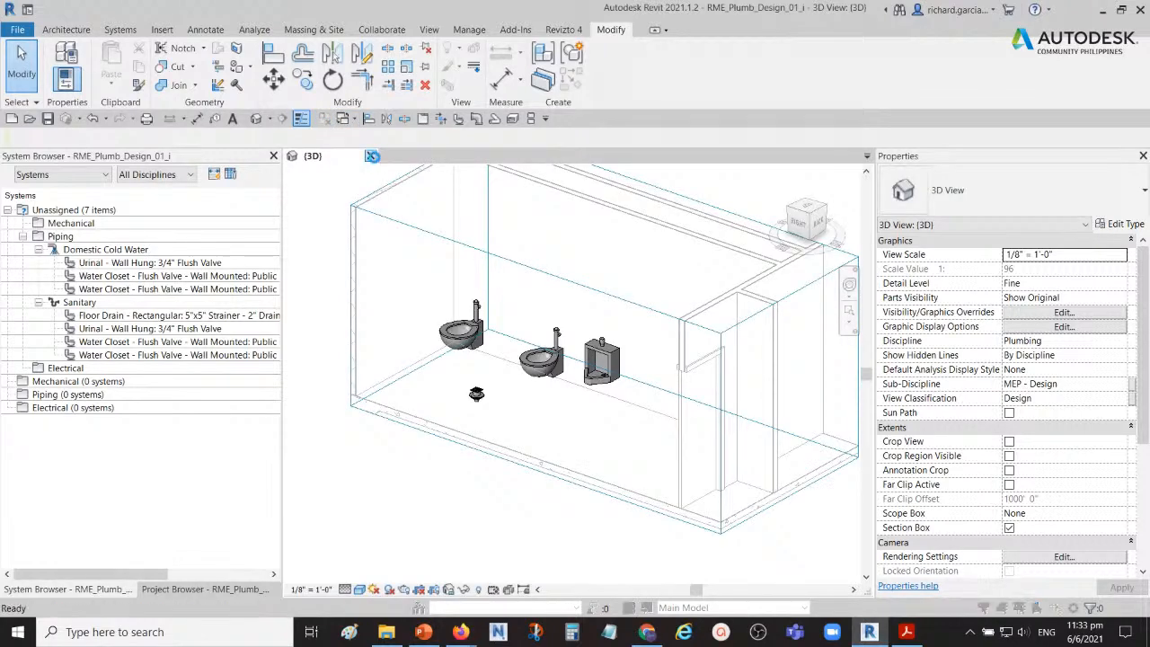
left_click(372, 155)
left_click(606, 327)
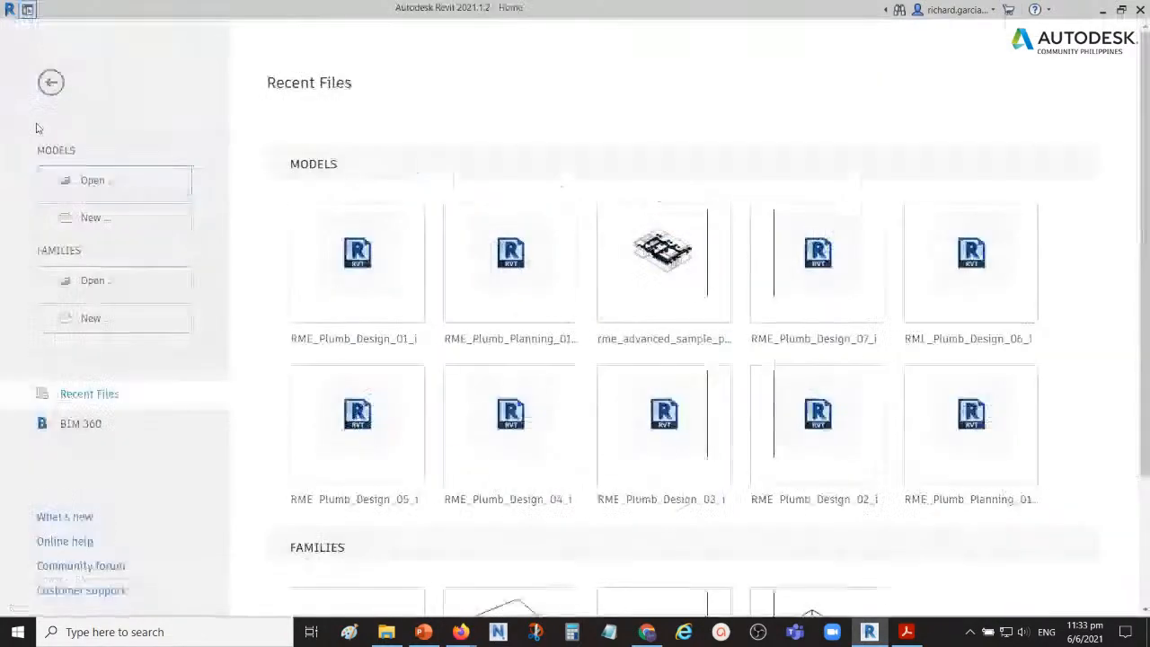
left_click(90, 179)
left_click(256, 136)
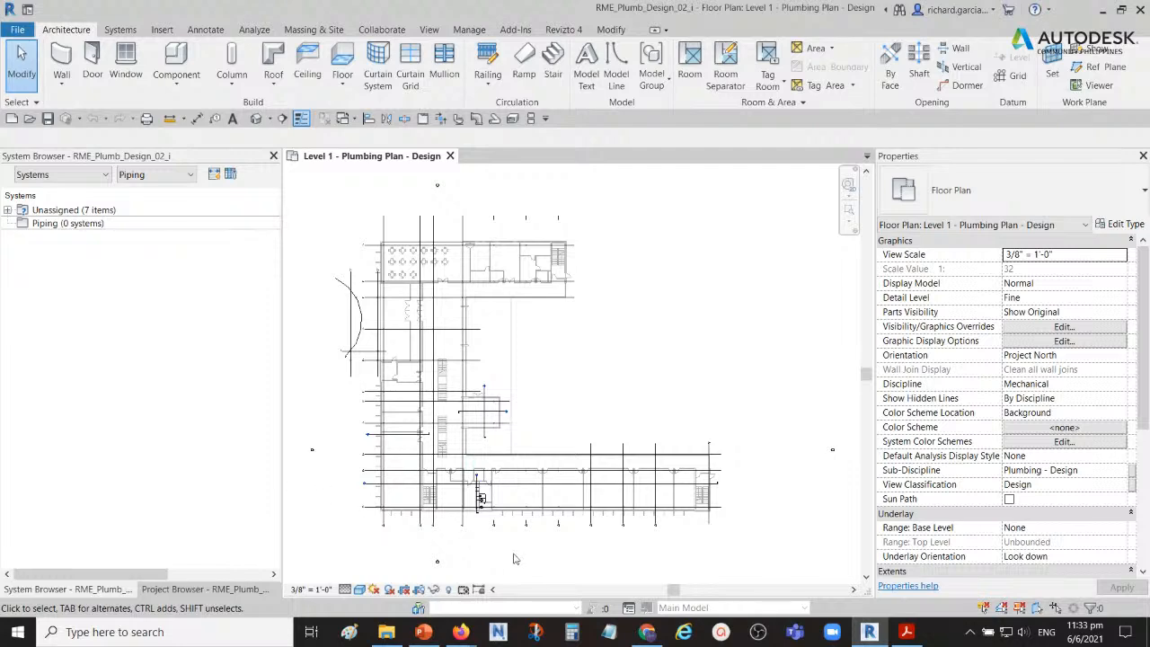
Step: Select the urinal, both water closets, the floor drain and the surrounding overhead lines in the Level 1 restroom plan
scroll(444, 494, "up", 1)
scroll(477, 518, "up", 6)
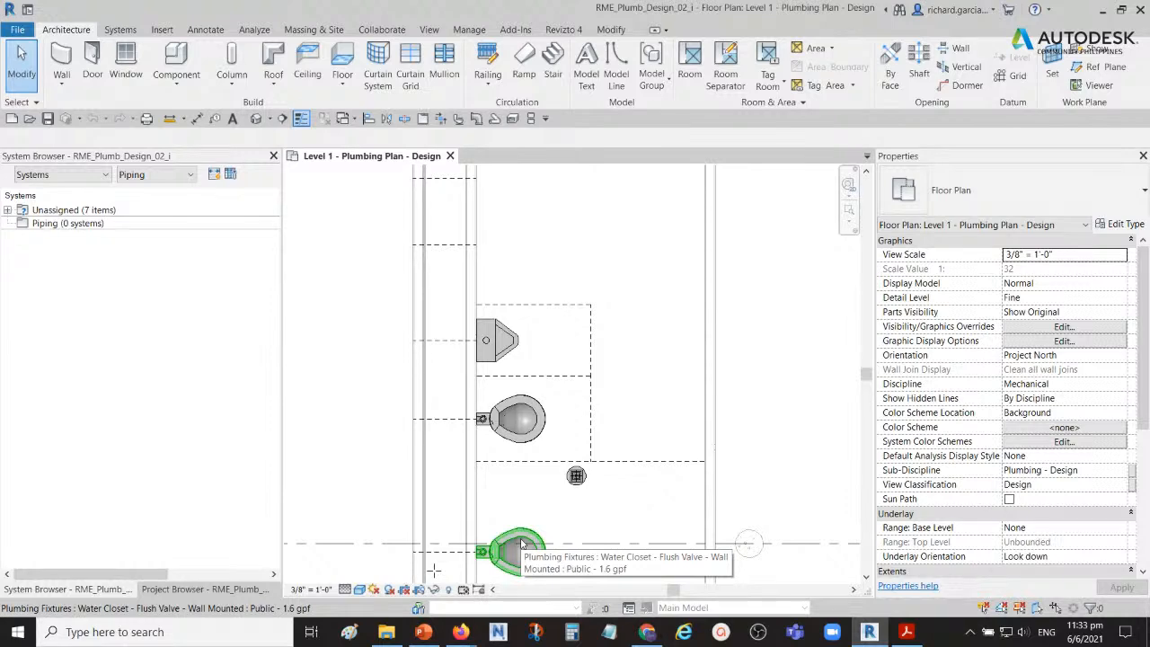
scroll(627, 411, "down", 1)
middle_click_drag(648, 443, 656, 359)
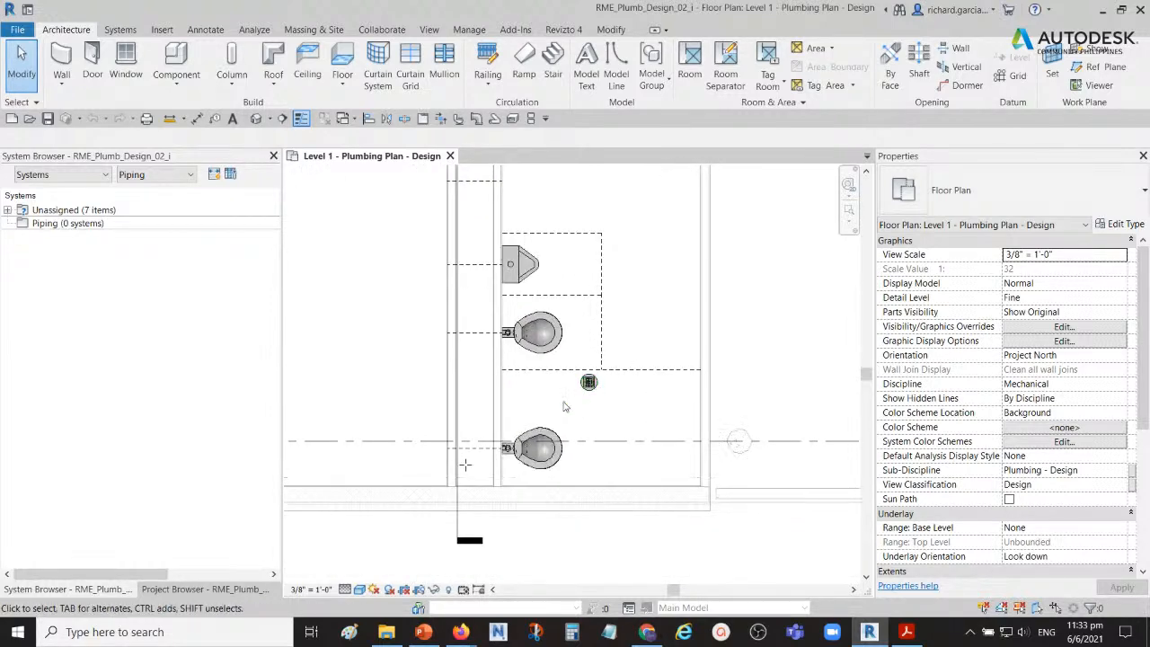
scroll(634, 416, "up", 2)
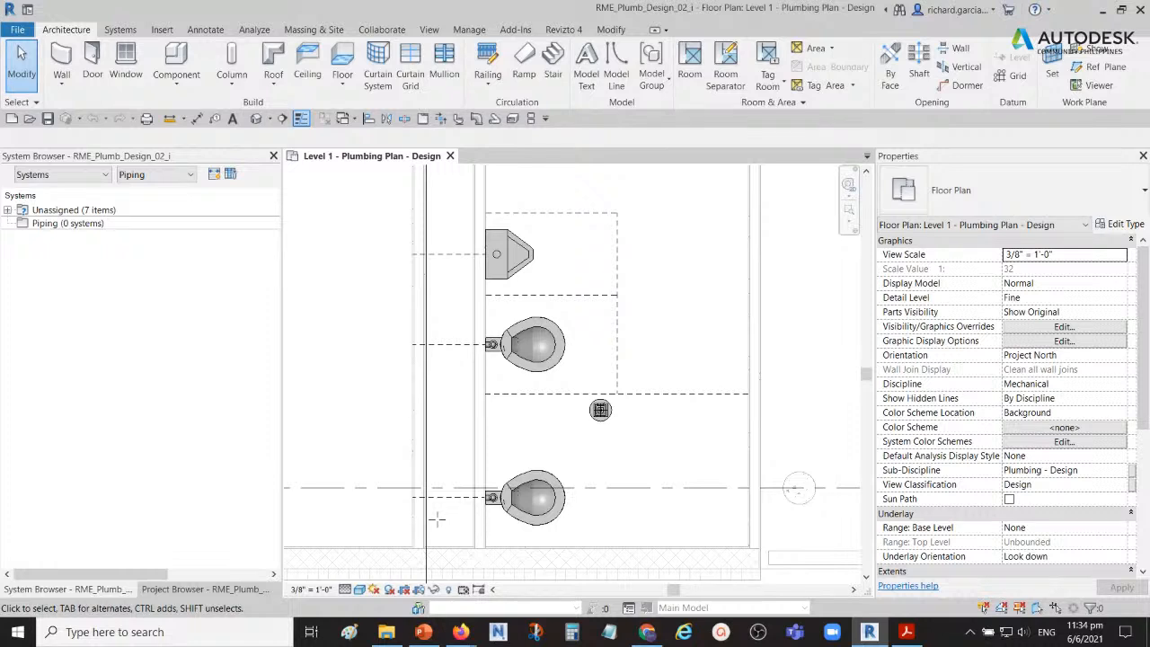
scroll(588, 454, "down", 3)
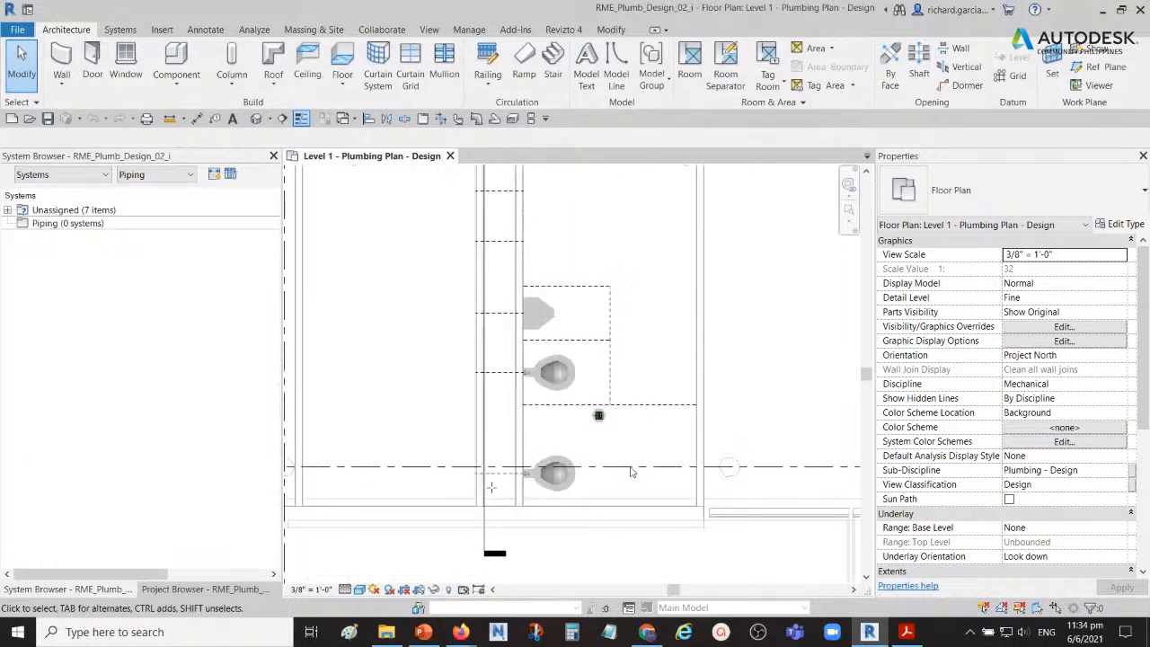
middle_click_drag(646, 472, 628, 430)
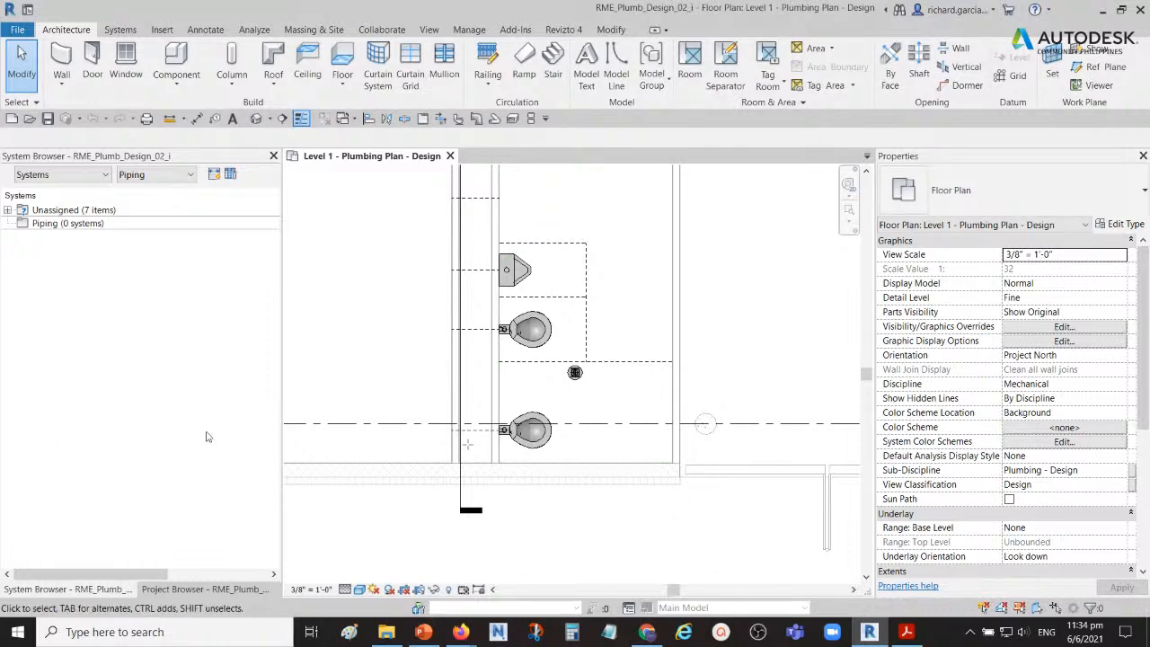
left_click_drag(387, 221, 657, 547)
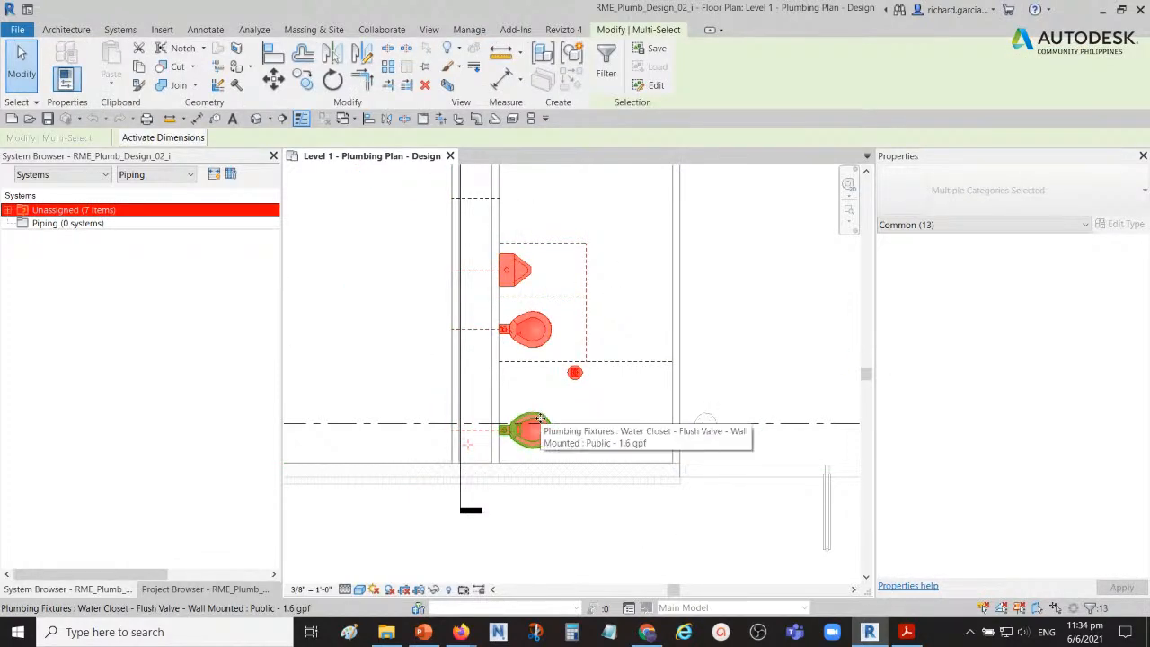
left_click_drag(372, 553, 713, 203)
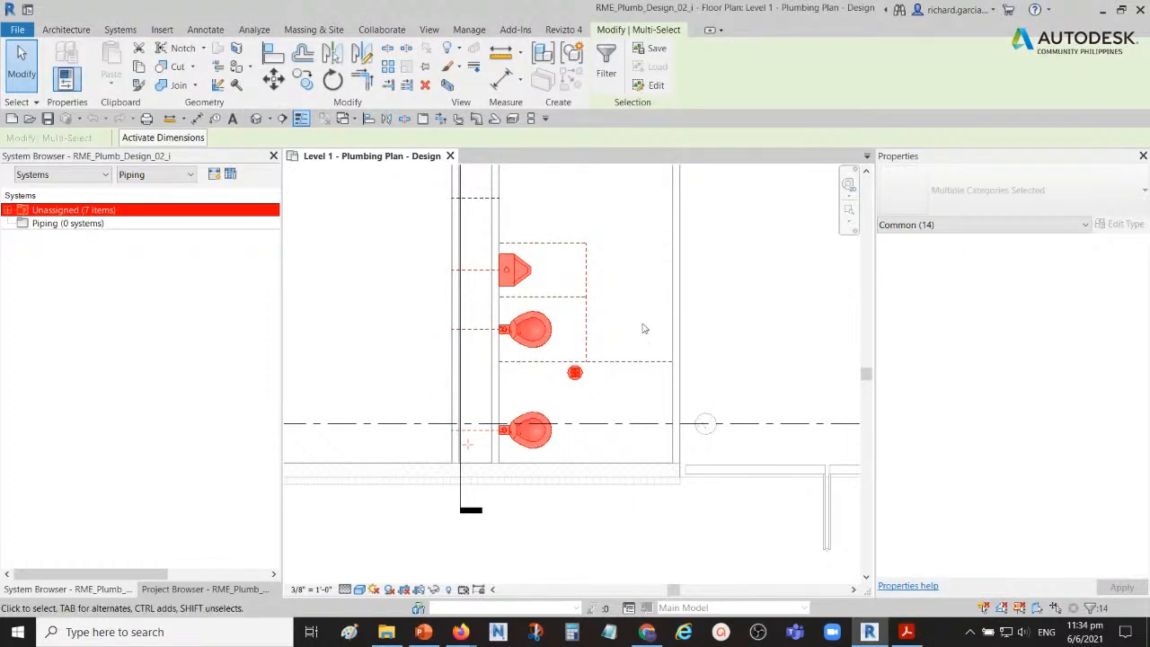
left_click_drag(365, 551, 760, 204)
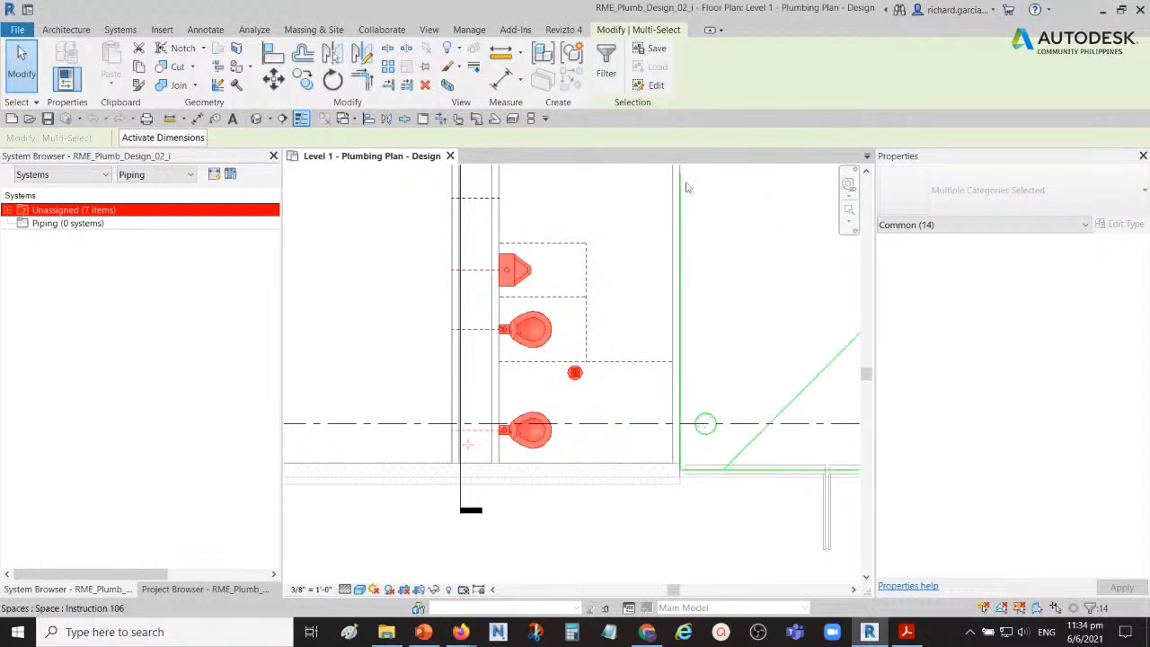
Step: Filter the selection to exclude the Lines (<Overhead>) category and keep only Plumbing Fixtures
left_click(608, 72)
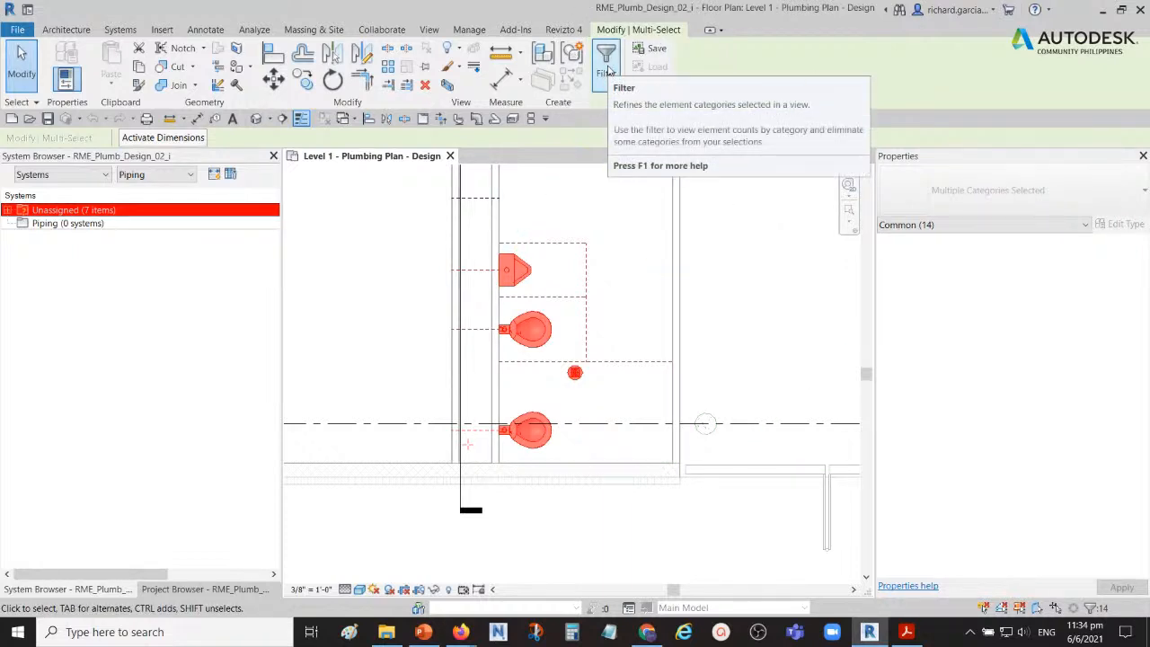
left_click(606, 58)
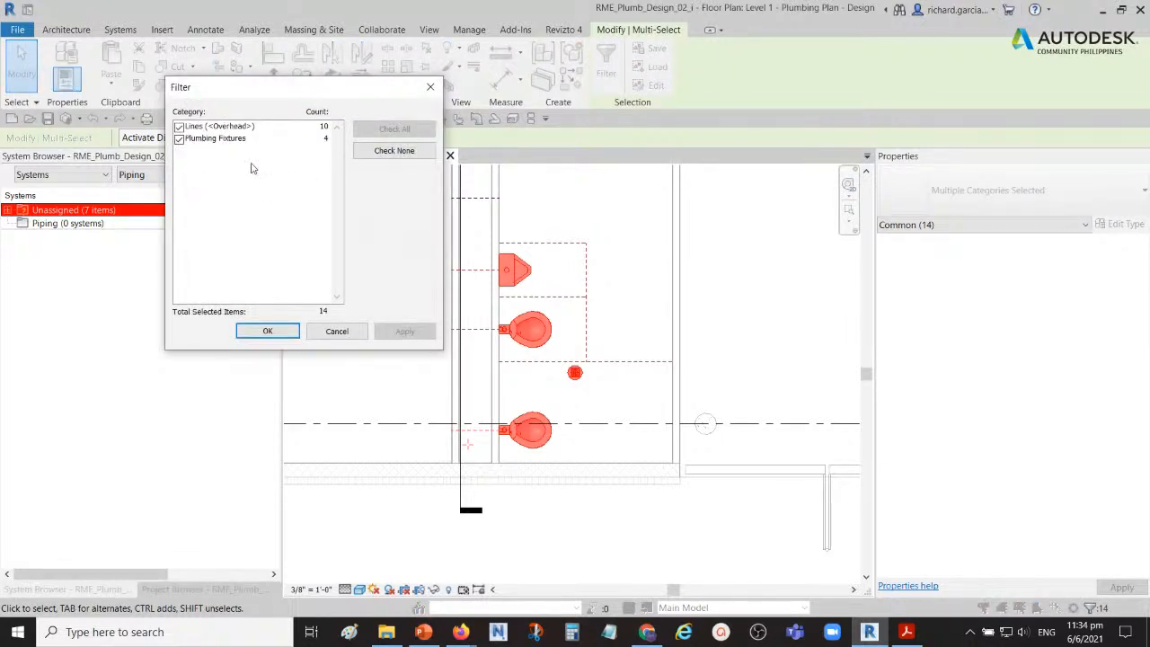
left_click_drag(256, 92, 339, 162)
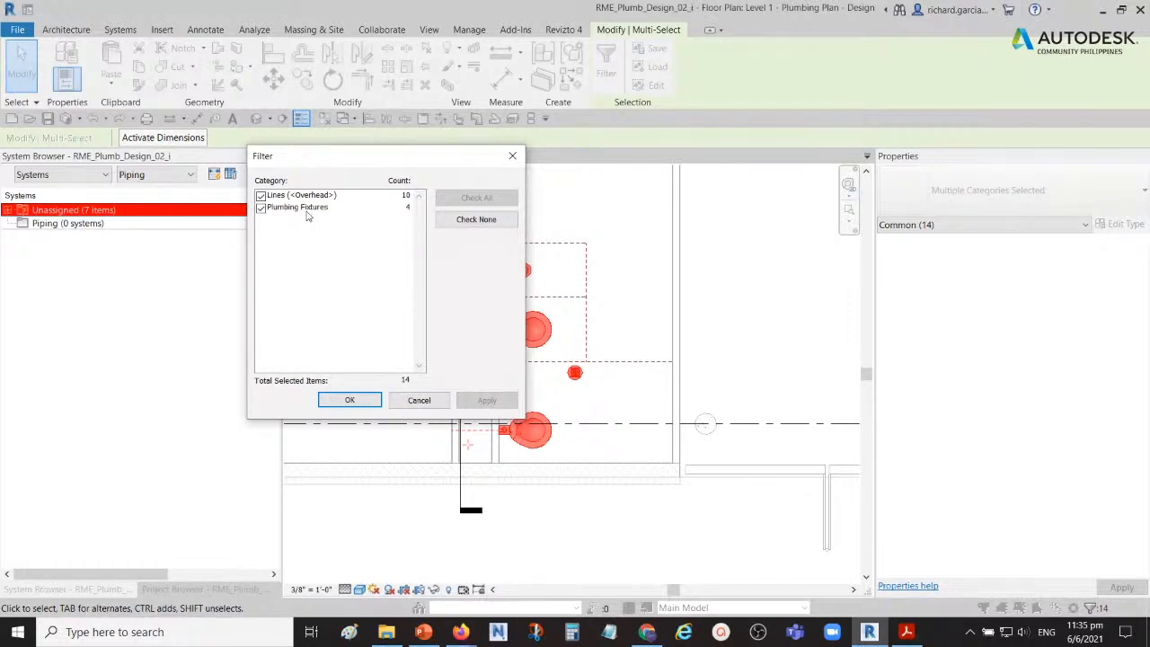
key("ctrl")
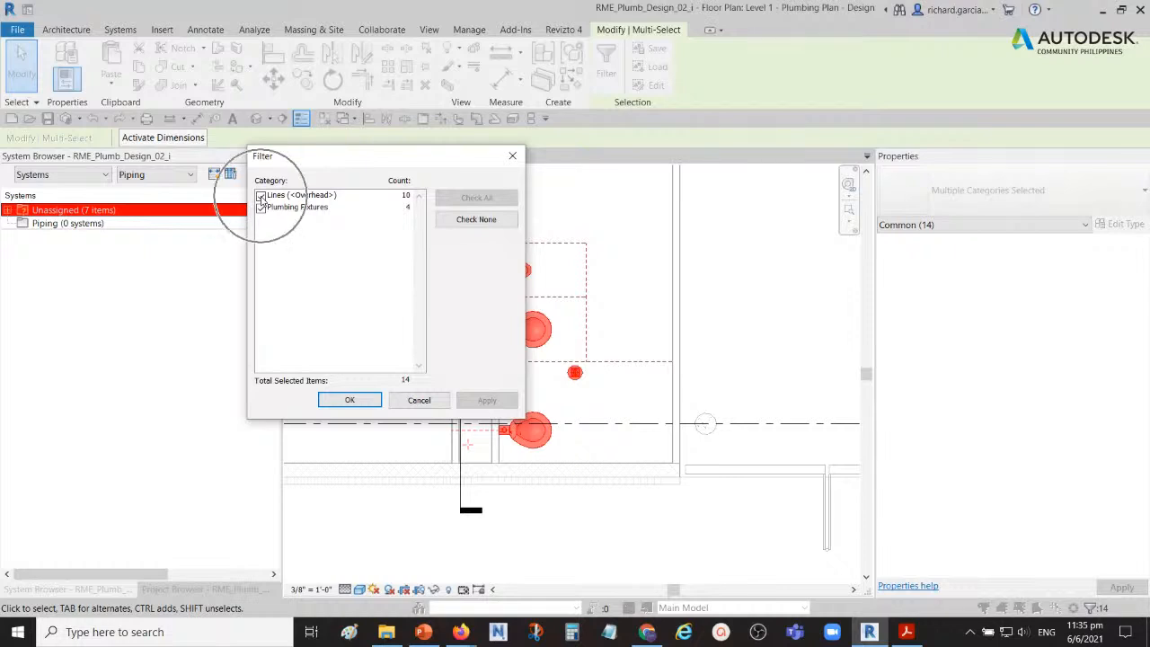
left_click(260, 195)
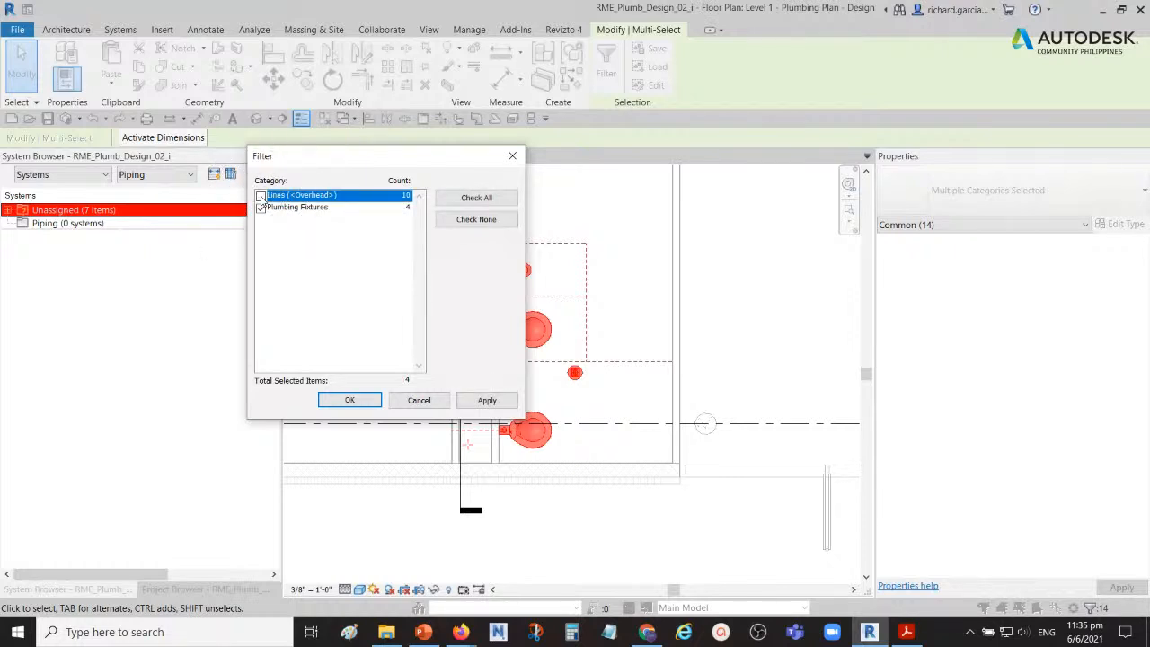
key("ctrl")
left_click(351, 400)
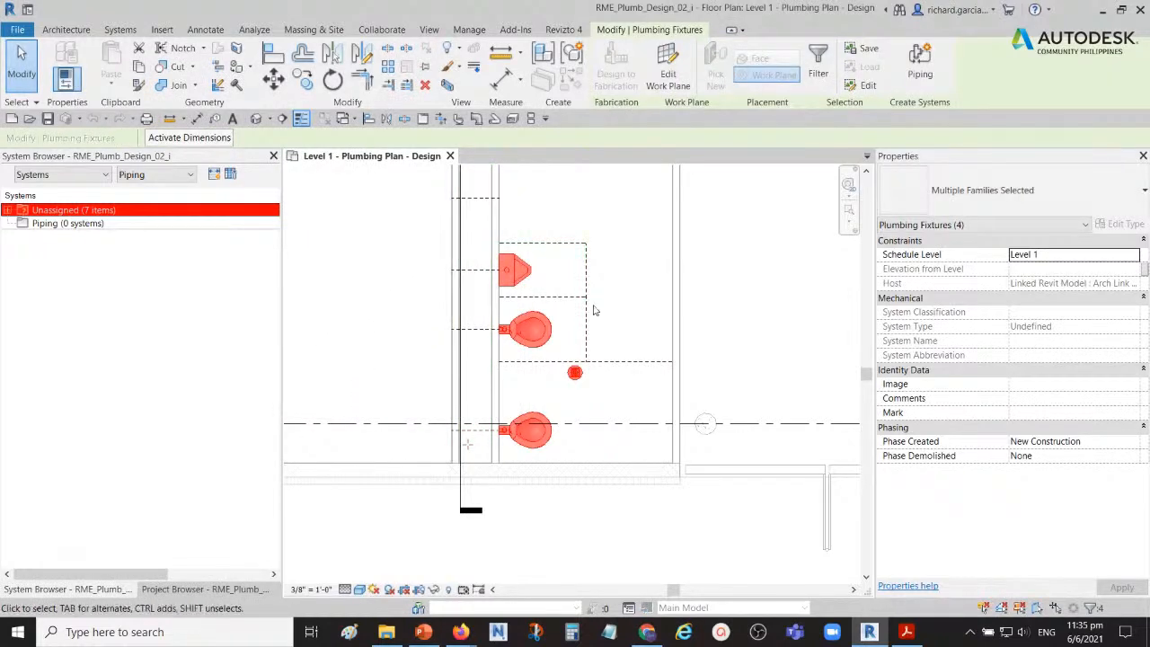
key("ctrl")
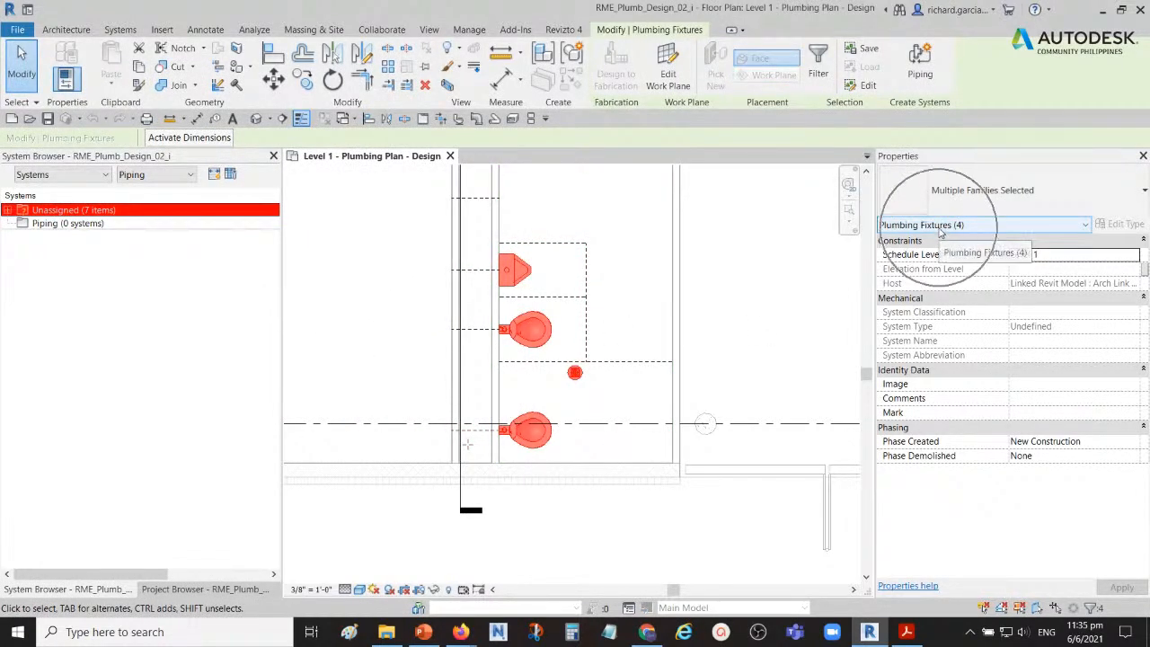
key("ctrl")
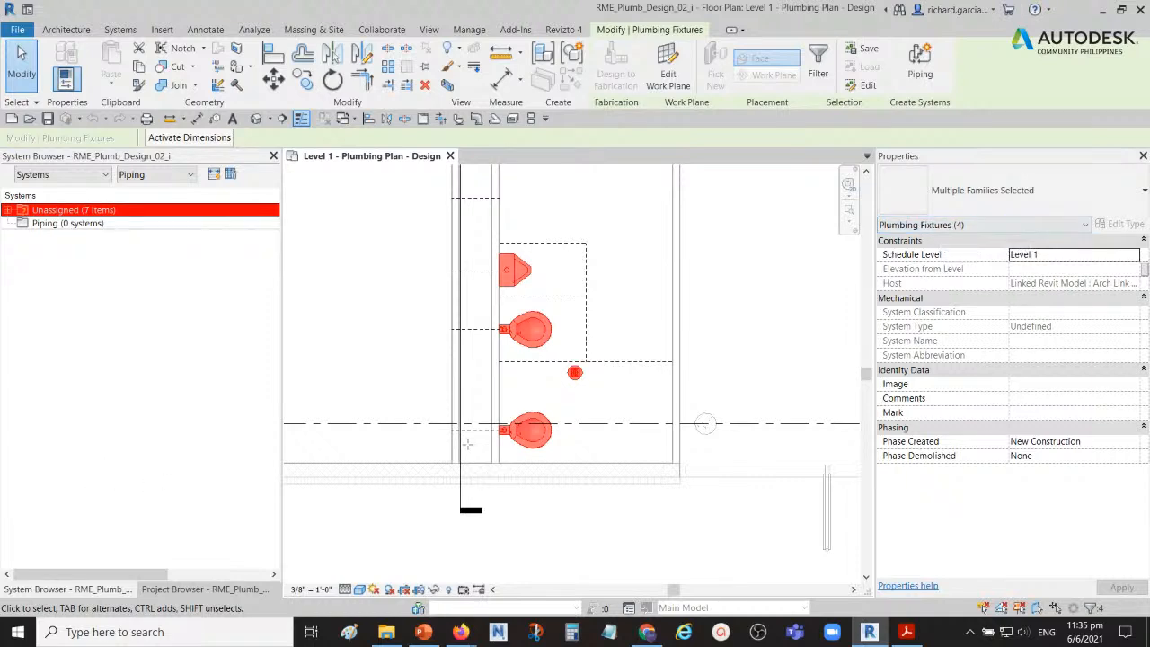
key("alt+Tab")
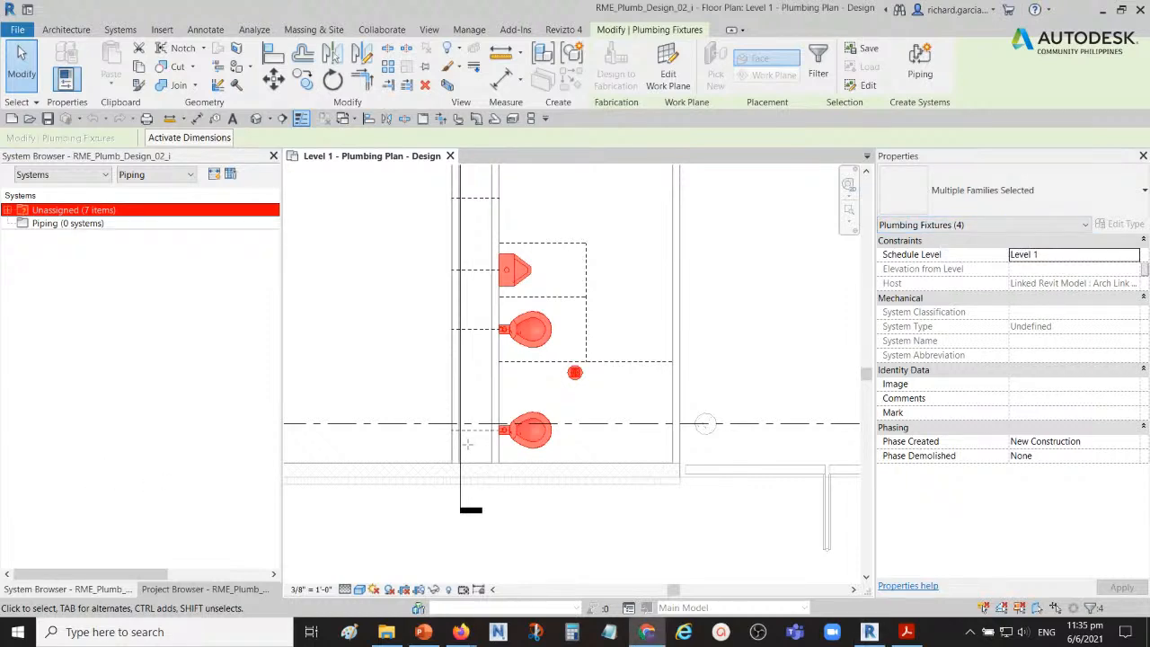
key("alt+Tab")
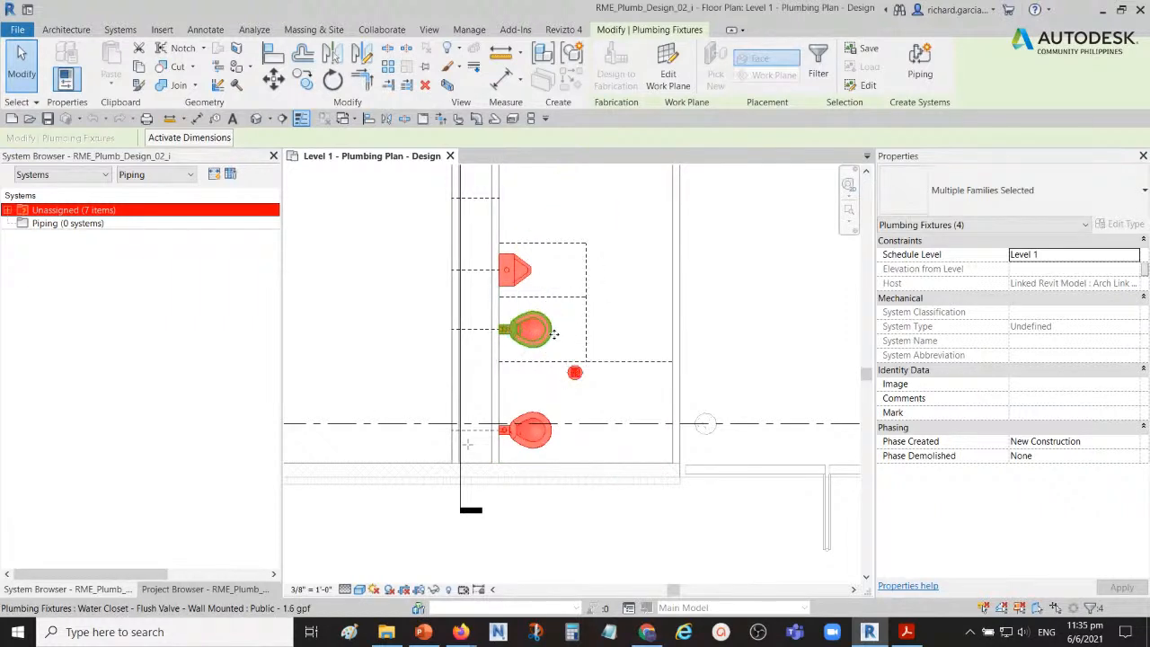
Step: Start creating a piping system from the four selected fixtures, check which system types are offered, and cancel
left_click(668, 32)
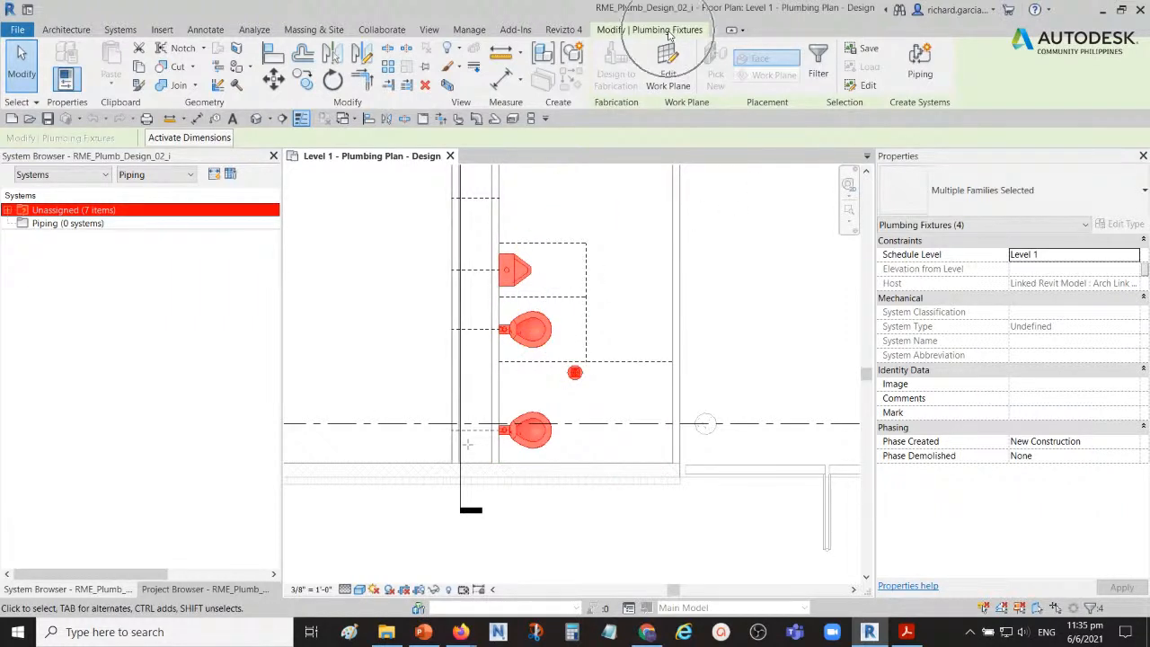
left_click(615, 32)
left_click(923, 105)
left_click(923, 105)
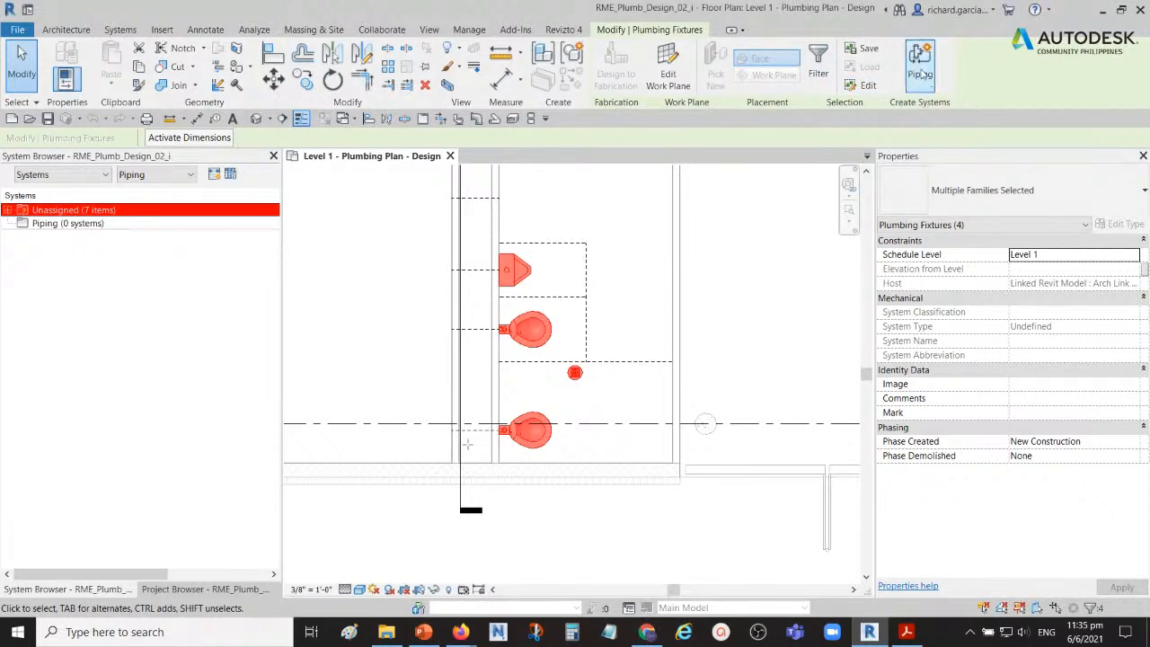
left_click(922, 72)
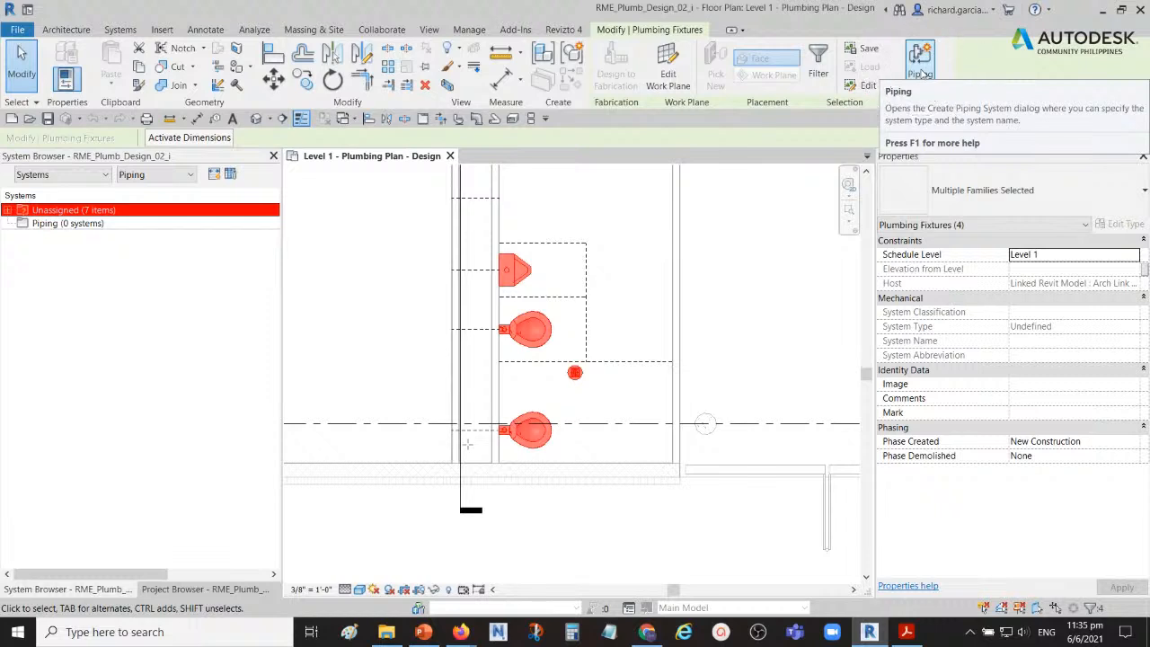
left_click(922, 71)
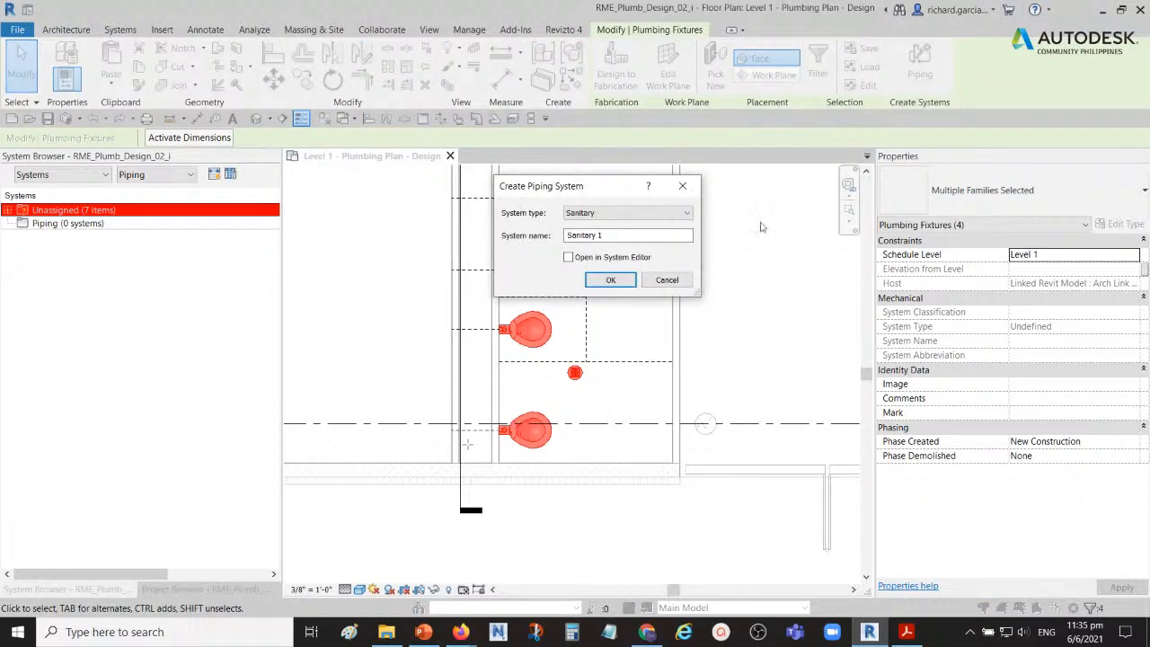
left_click(523, 217)
left_click_drag(588, 186, 282, 164)
left_click(577, 377)
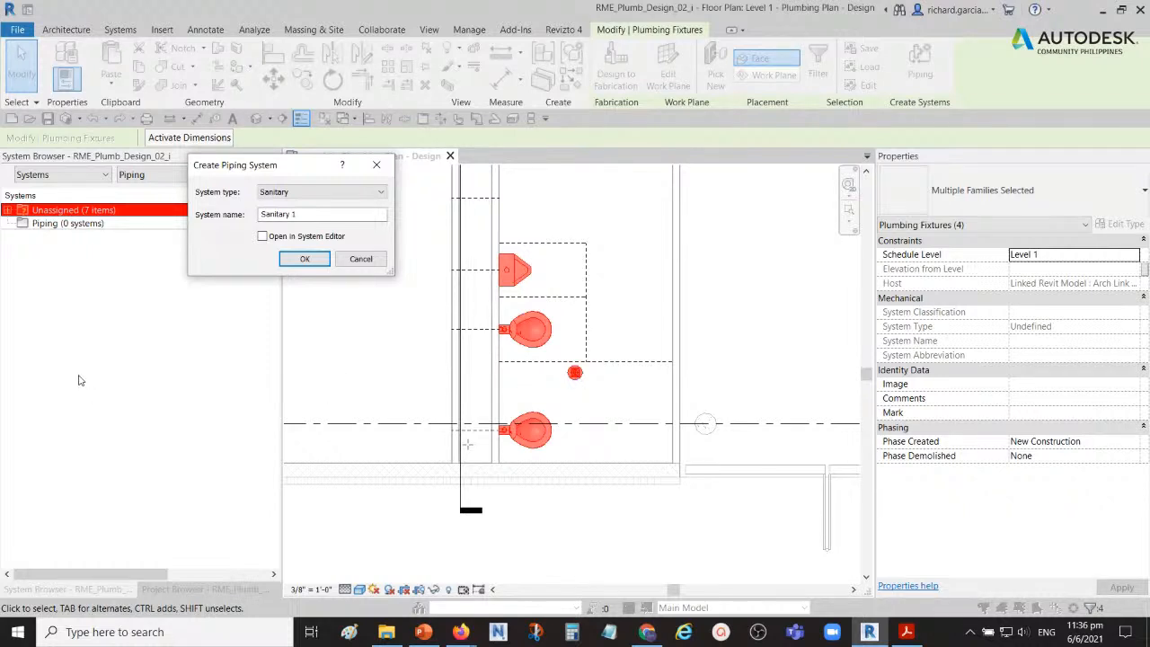
left_click(382, 194)
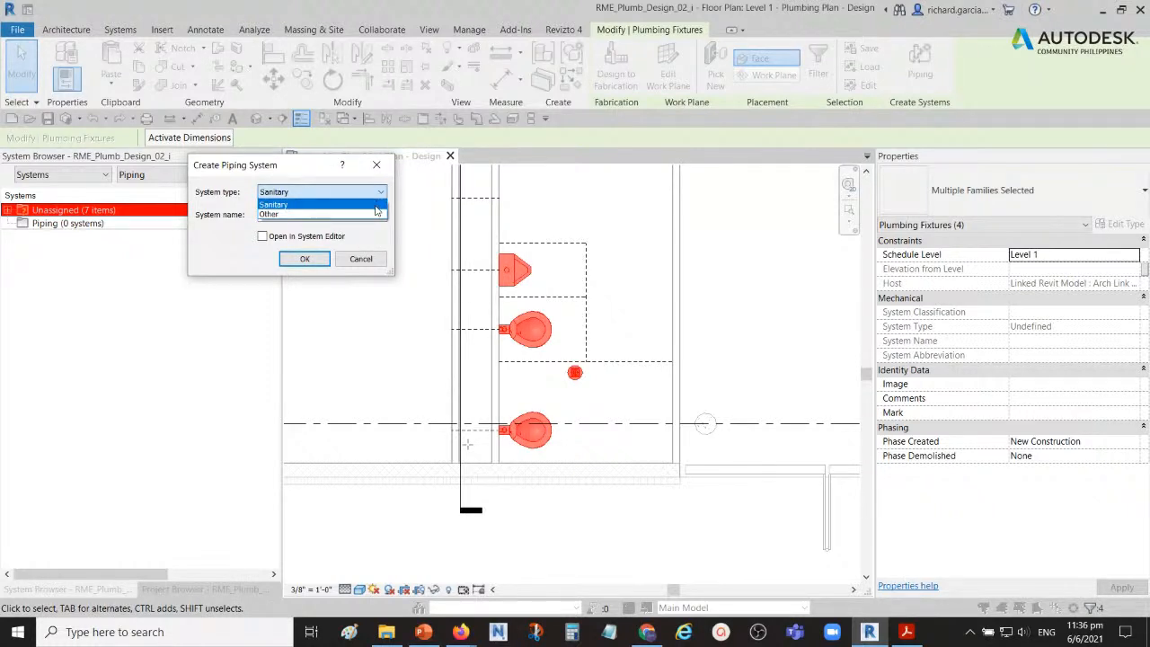
left_click(362, 259)
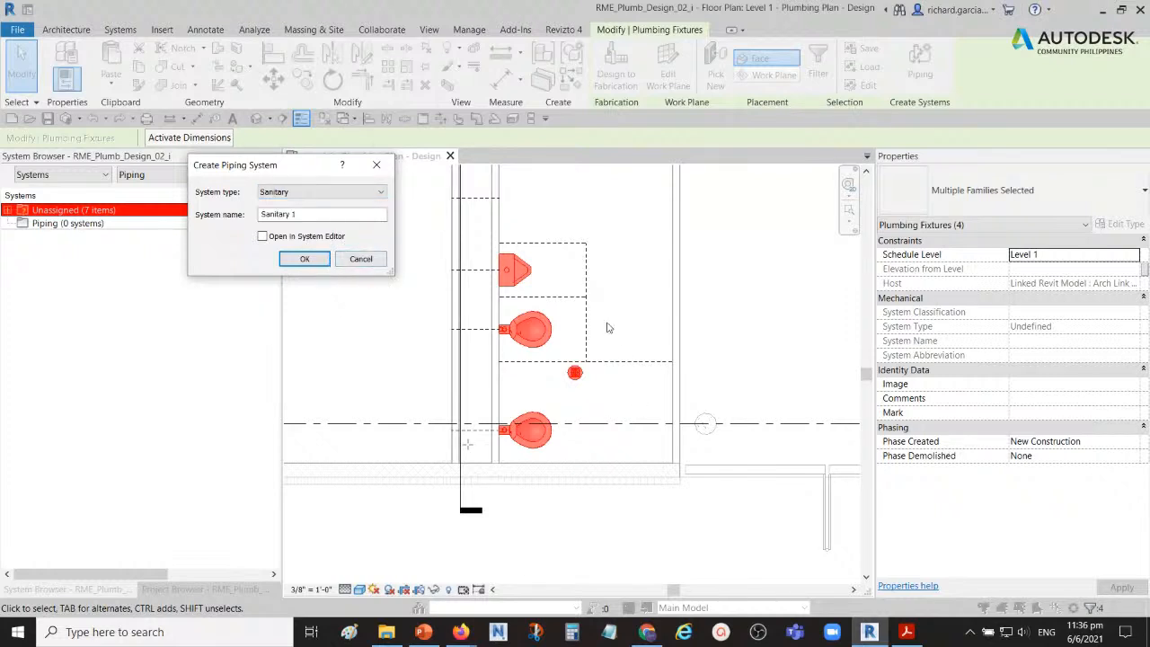
left_click(363, 260)
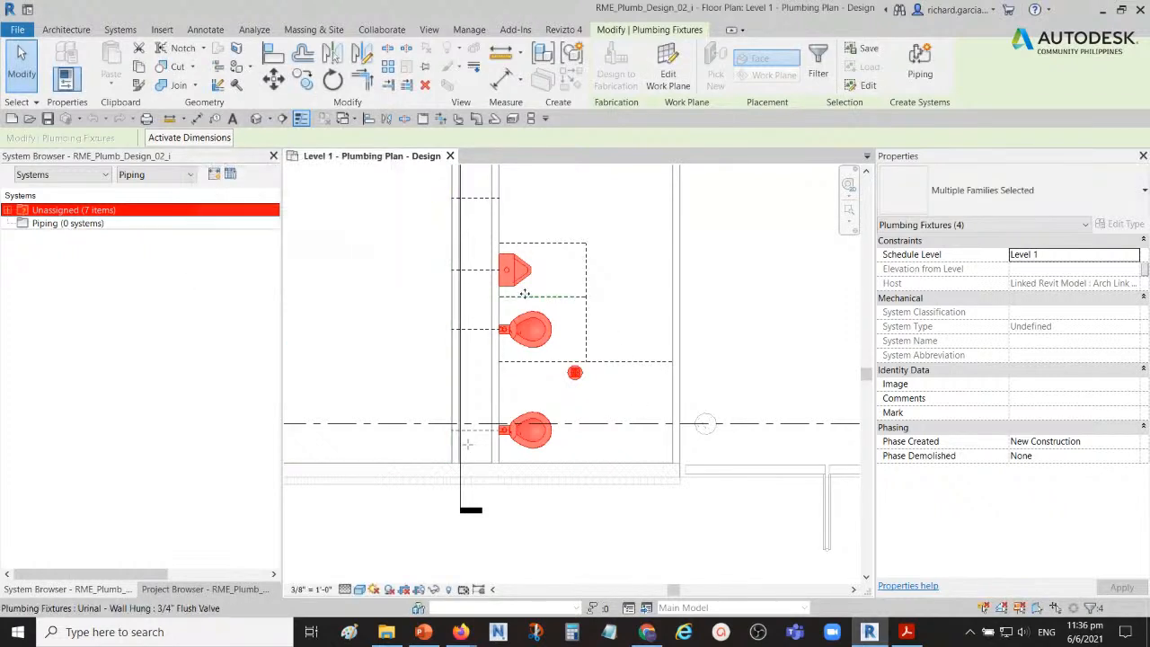
Step: Remove the floor drain from the selection, check the system types offered for a new piping system, and cancel
left_click(575, 373, "shift")
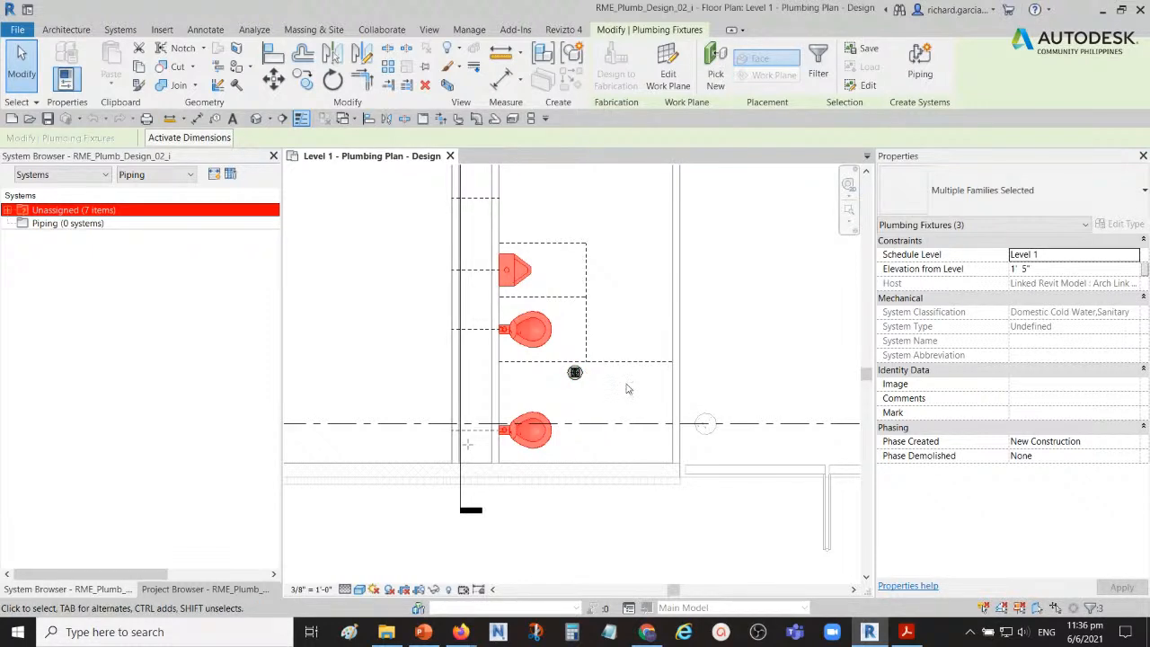
left_click(920, 61)
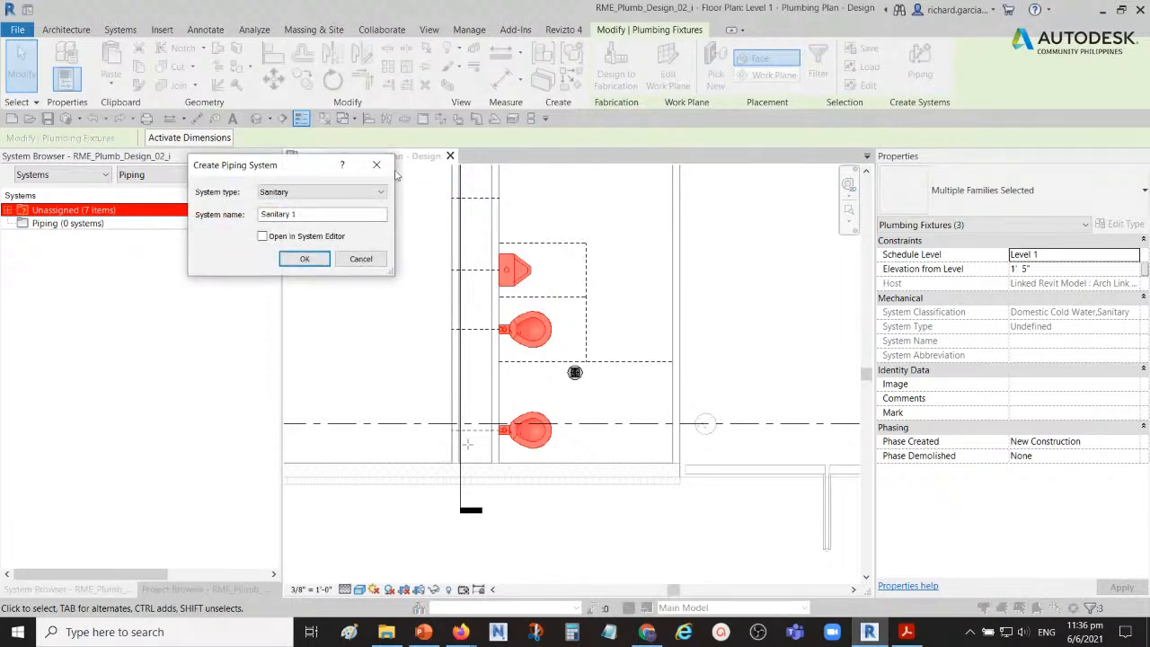
left_click(377, 196)
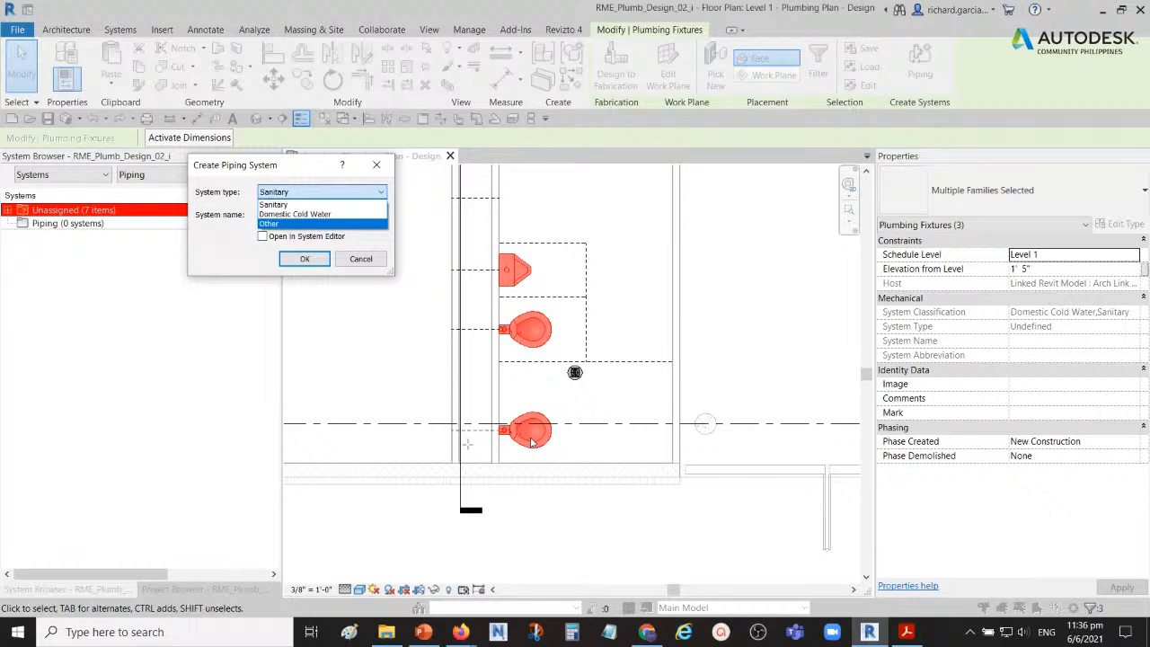
left_click(360, 261)
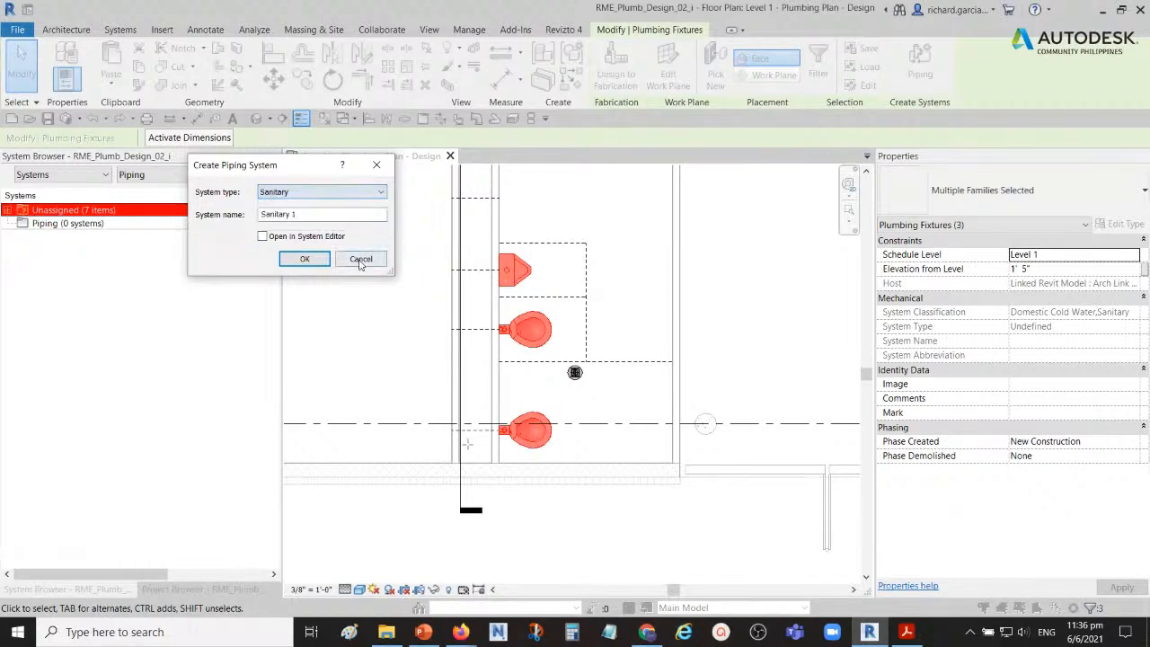
left_click(360, 260)
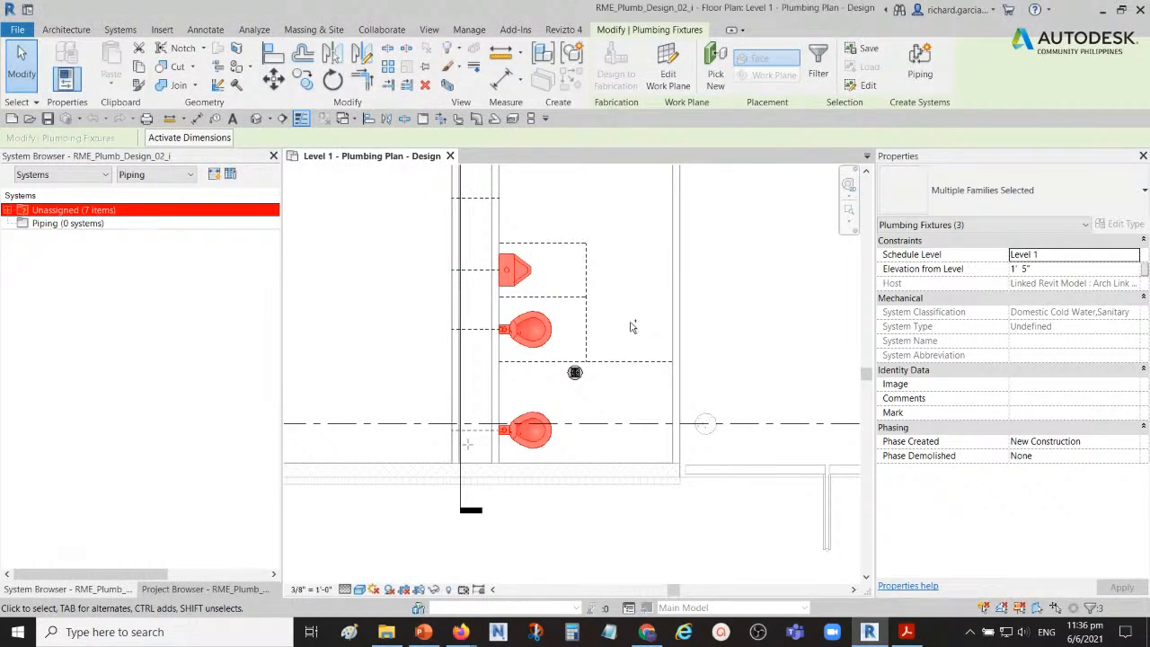
Step: Add the floor drain back to the selected fixtures and create a Sanitary piping system named Sanitary 107 from them
left_click(577, 375, "ctrl")
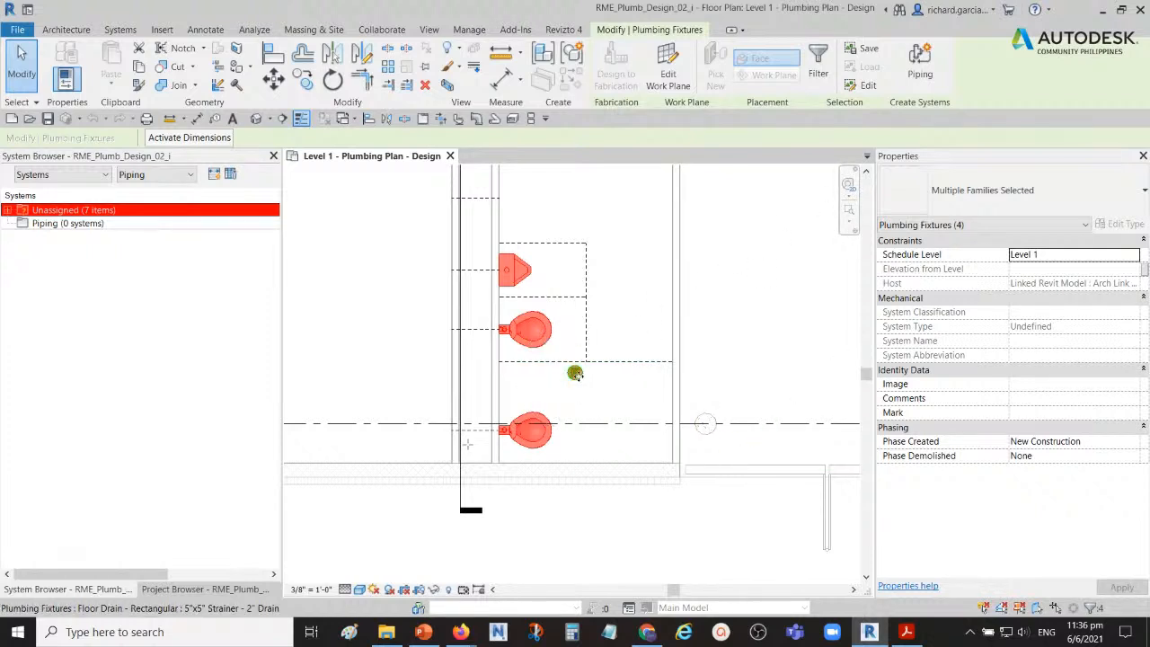
left_click(920, 63)
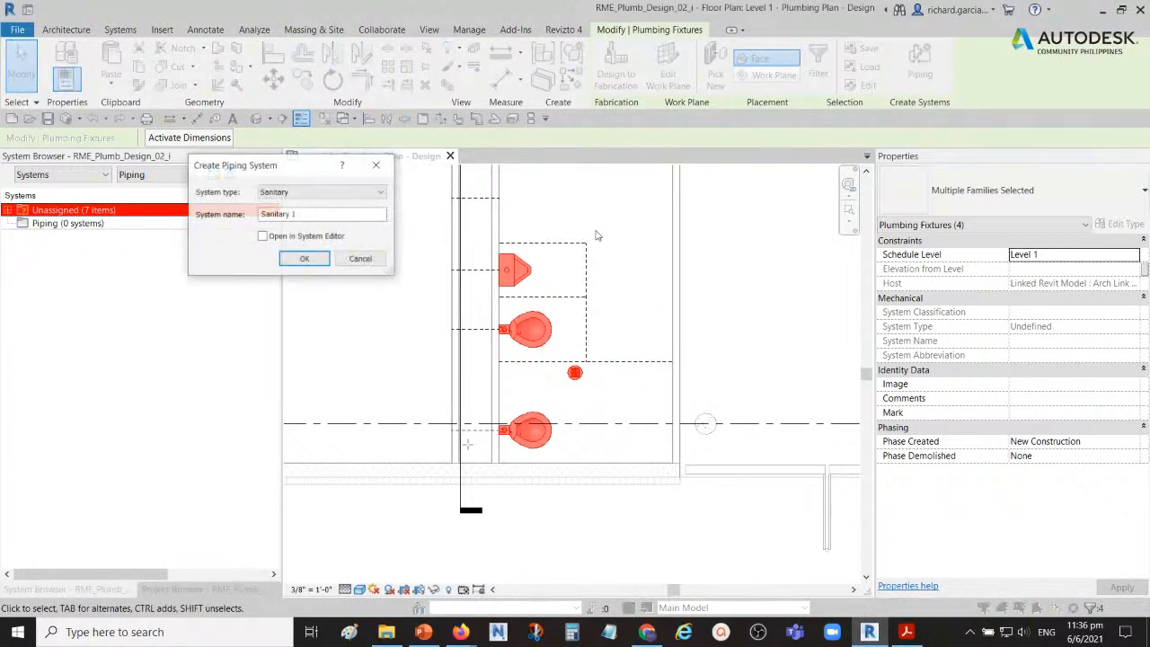
left_click(377, 192)
left_click(378, 194)
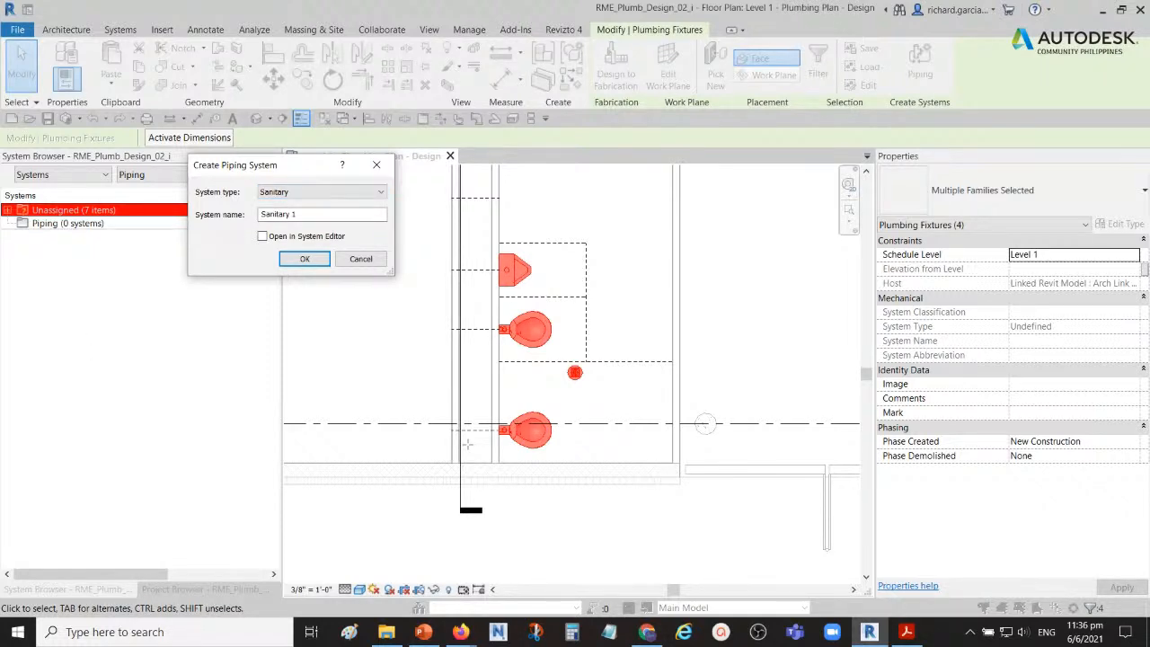
left_click(312, 214)
left_click(306, 259)
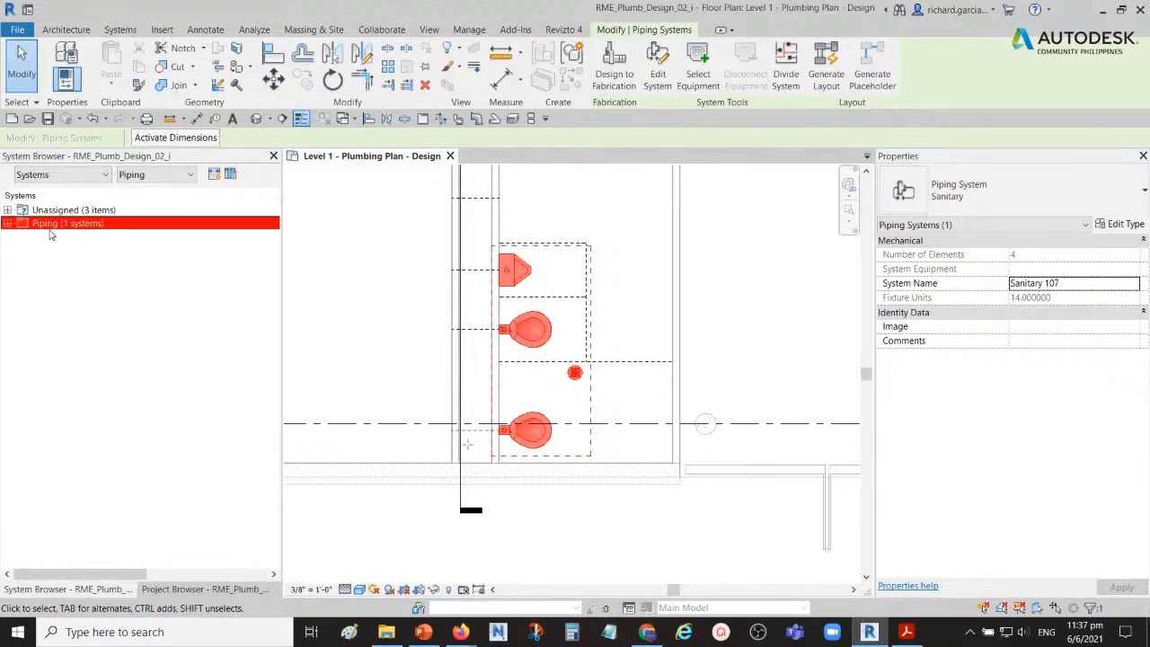
Step: Expand the Piping branch of the System Browser down to the individual fixtures of the Sanitary 107 system
left_click(8, 224)
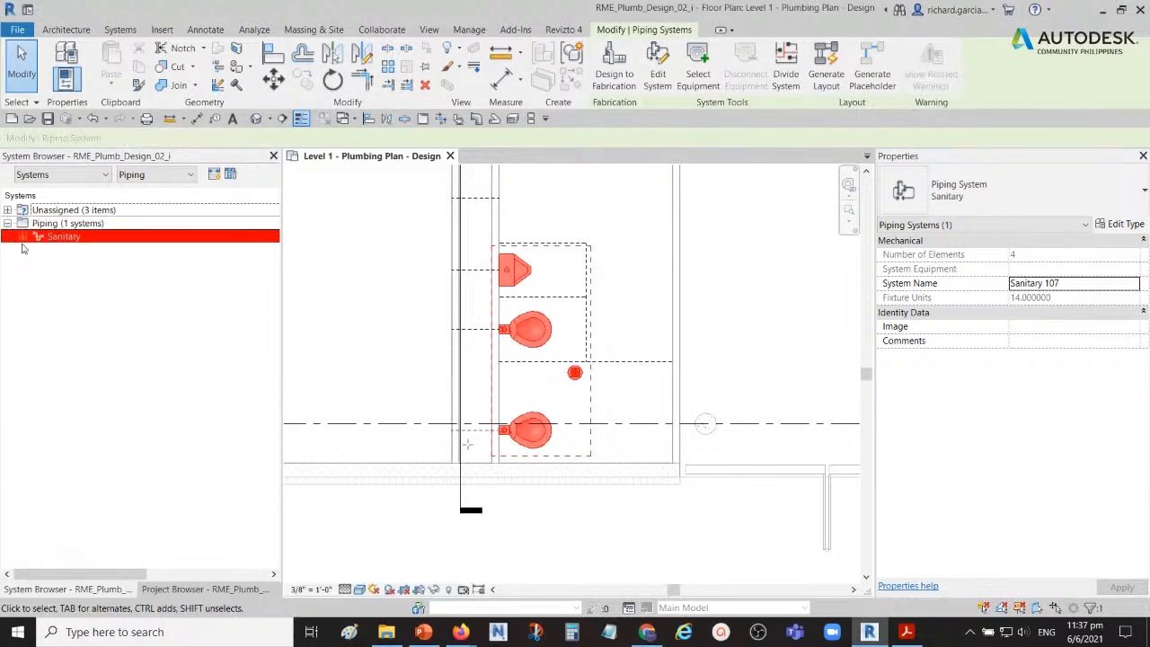
left_click(67, 238)
left_click(21, 237)
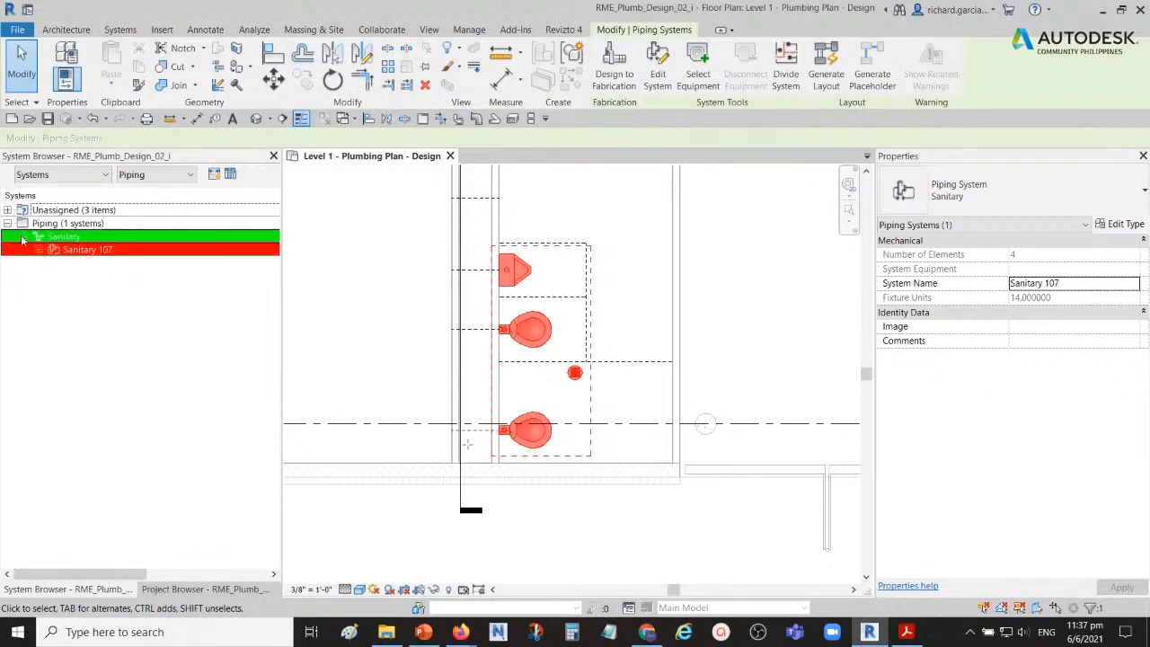
left_click(86, 252)
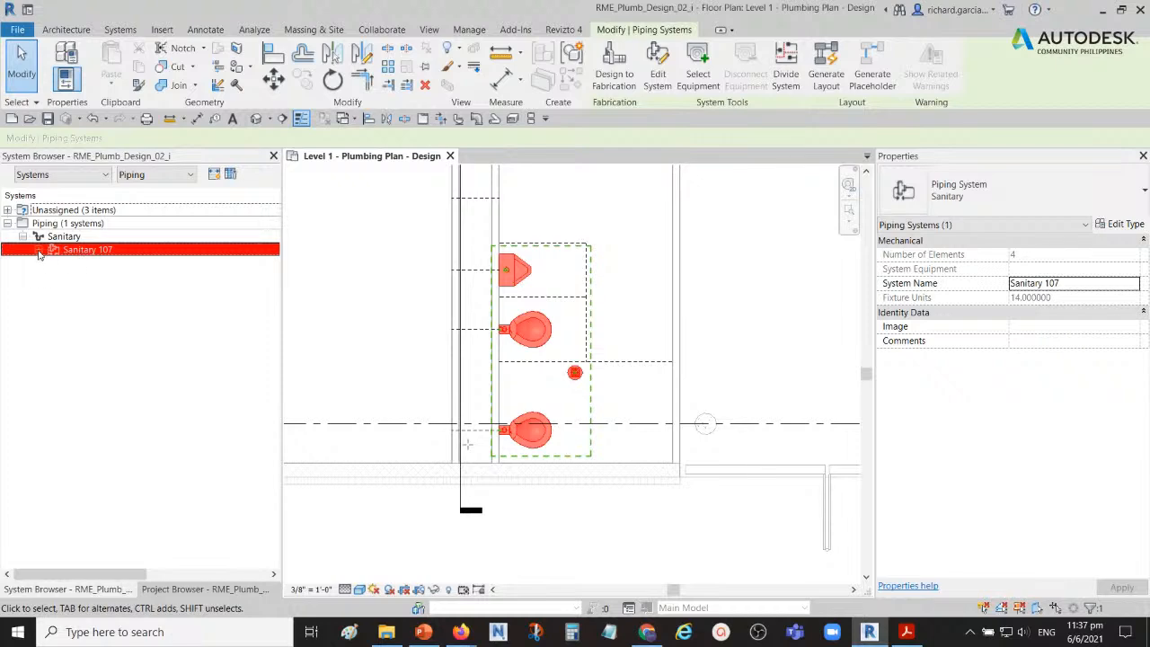
left_click(39, 250)
left_click(96, 250)
left_click(117, 395)
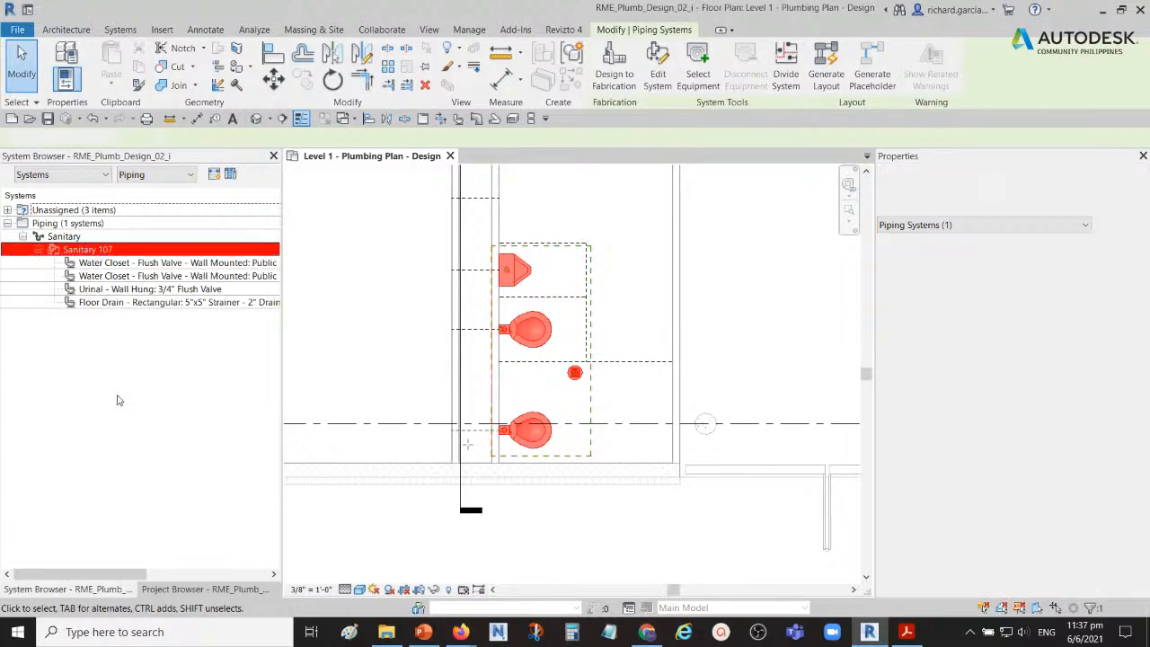
Step: Review each fixture listed under Sanitary 107, checking its system classification and its location in the plan
left_click(45, 225)
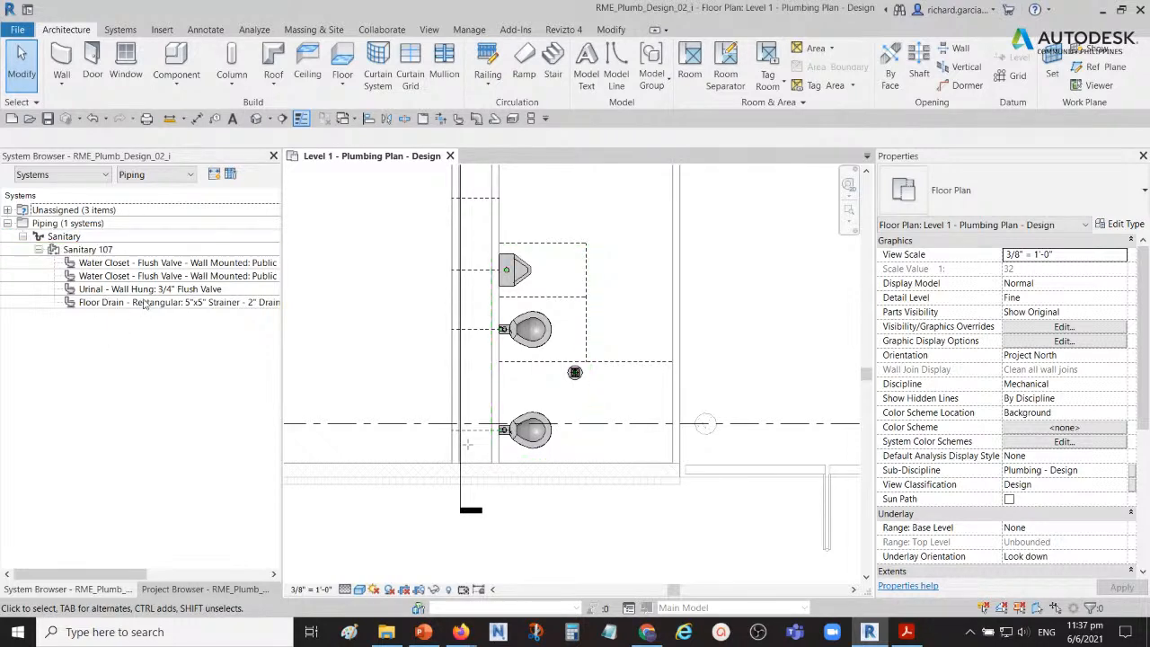
left_click(124, 264)
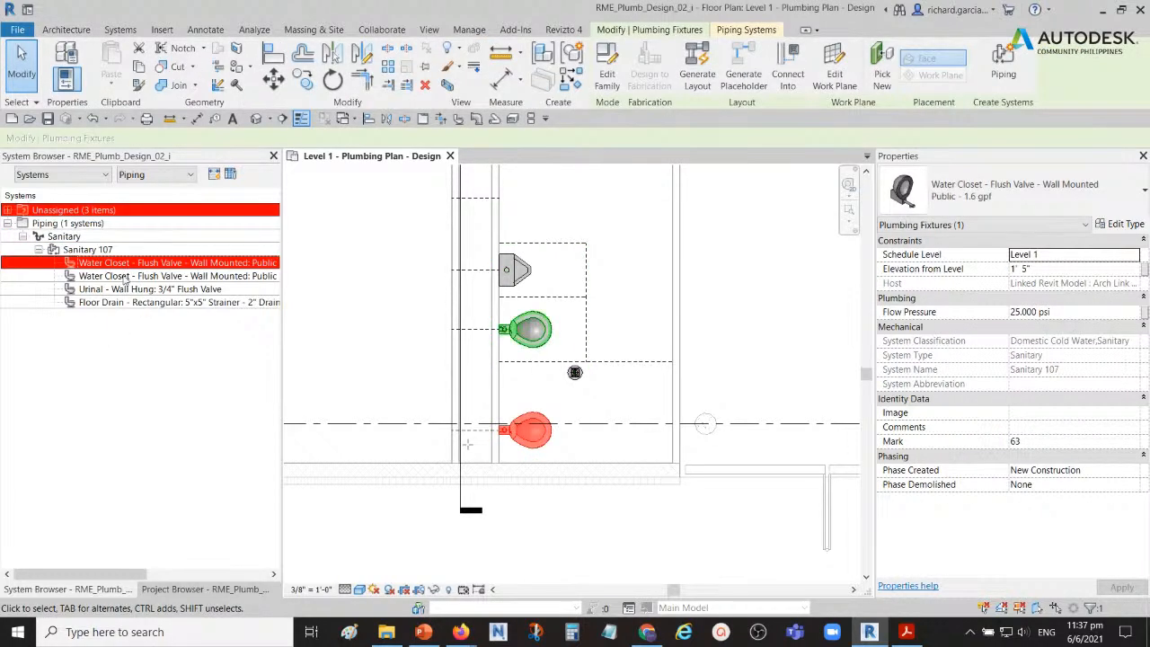
left_click(126, 276)
left_click(126, 289)
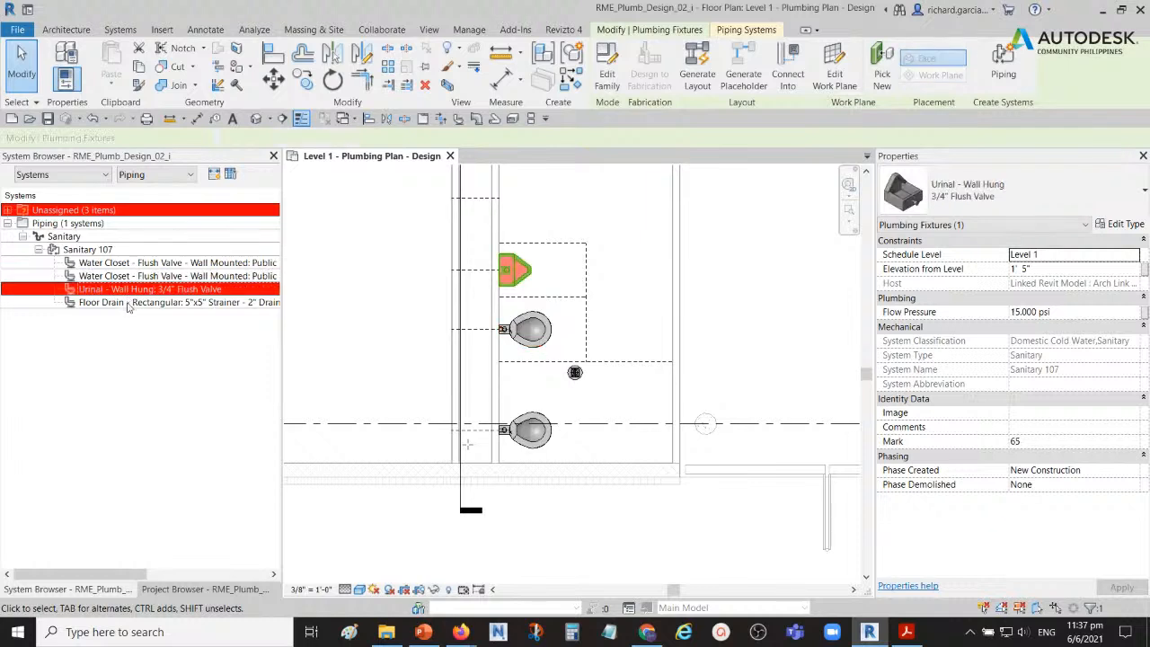
left_click(126, 302)
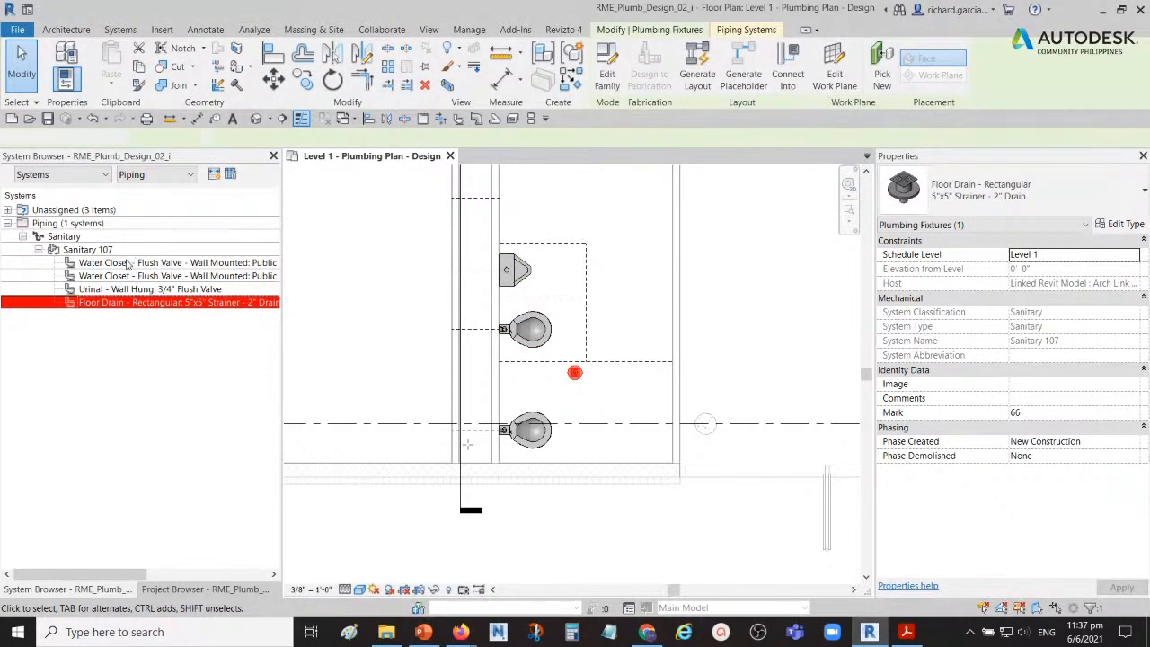
left_click(129, 263)
left_click(132, 278)
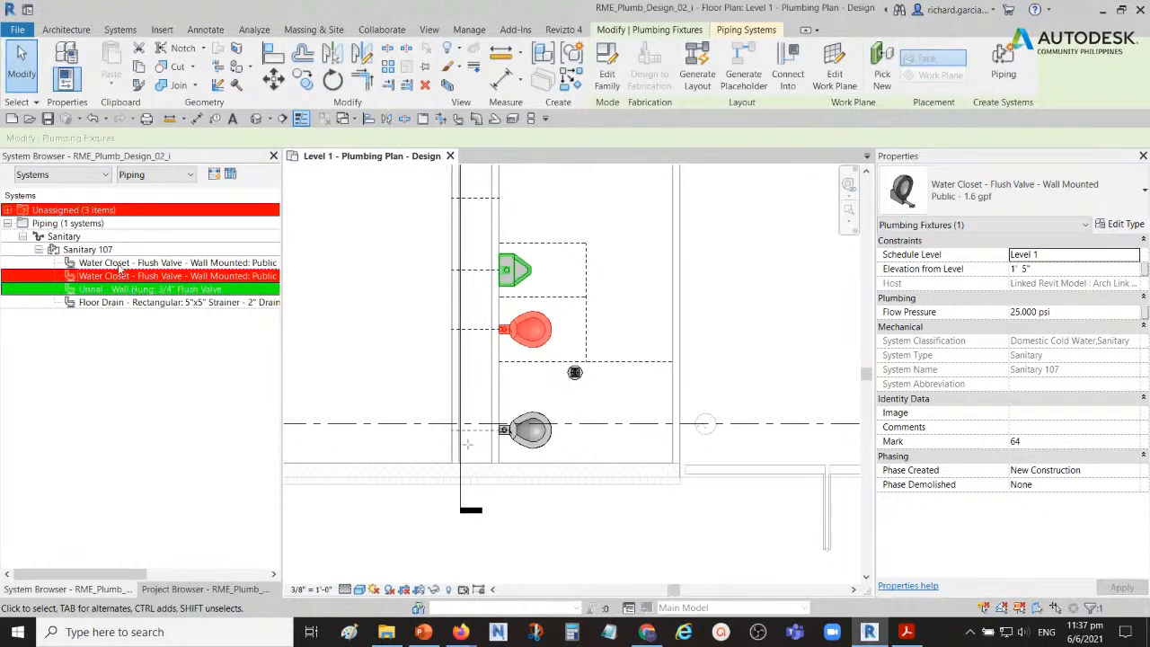
left_click(113, 263)
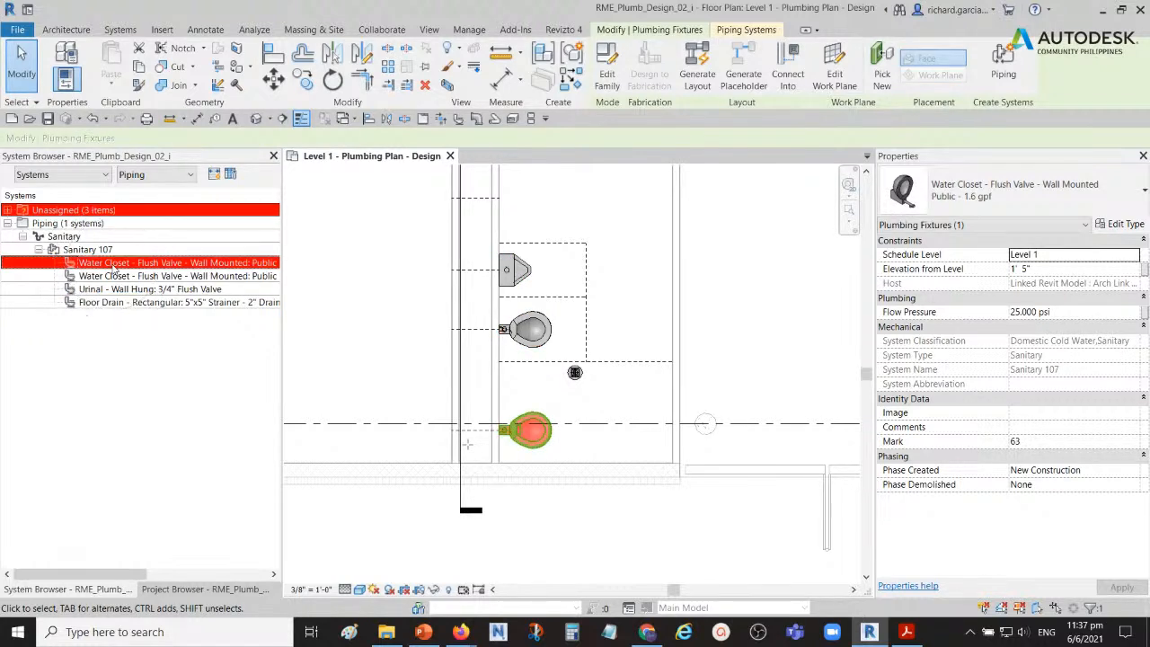
key("ctrl")
key("ctrl")
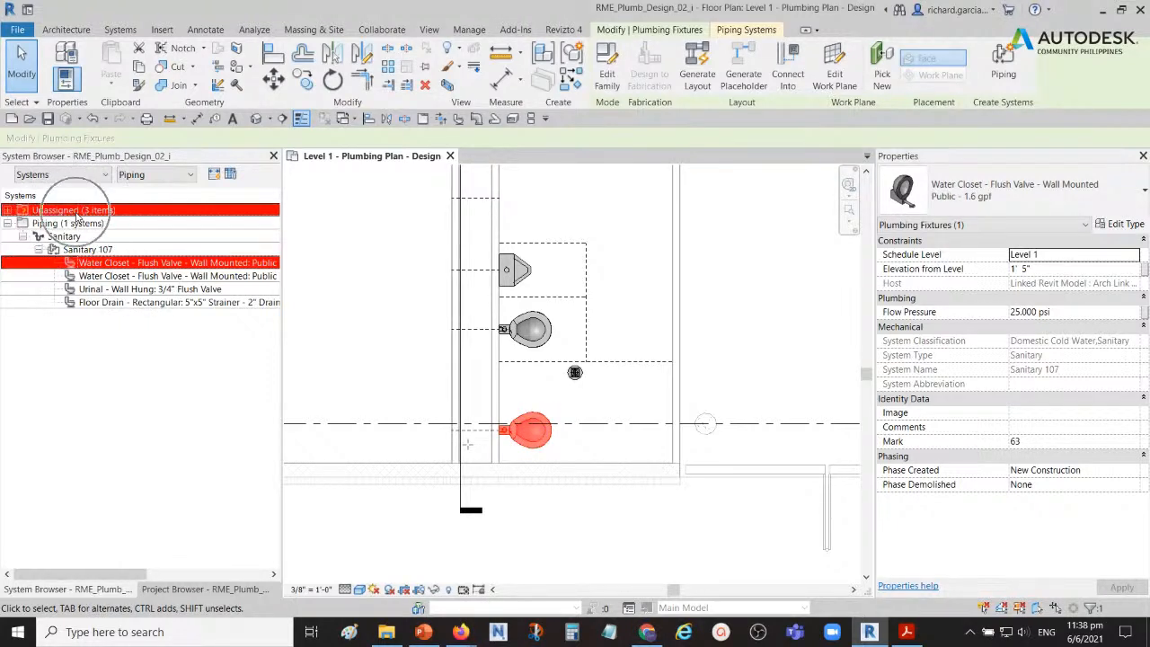
key("ctrl")
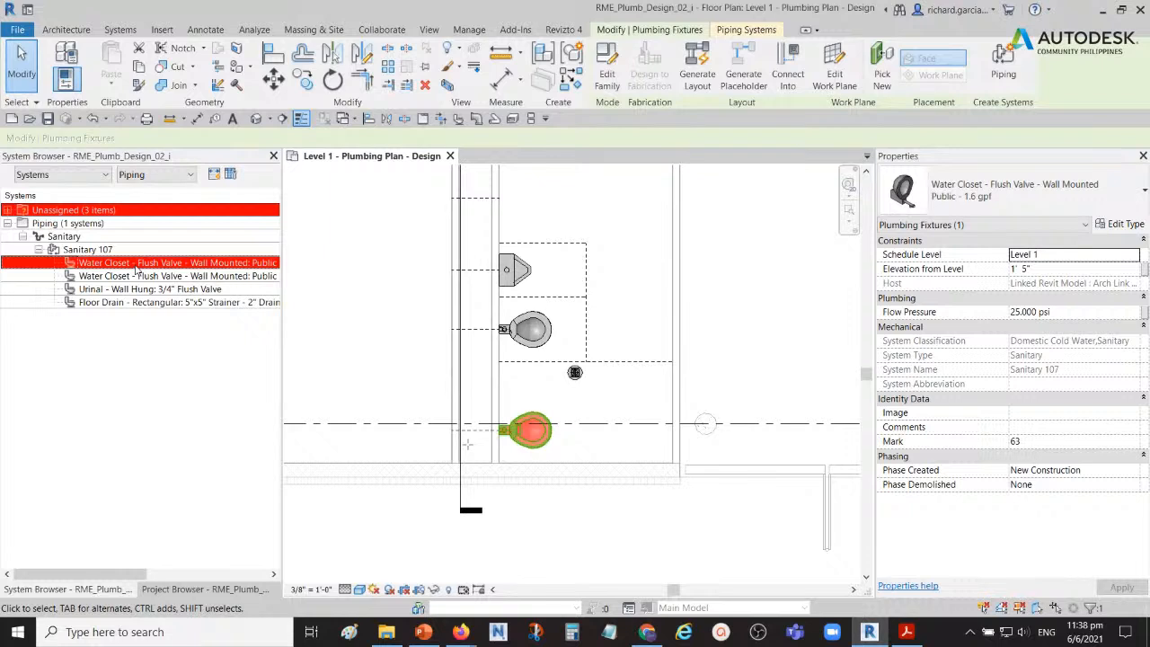
key("ctrl")
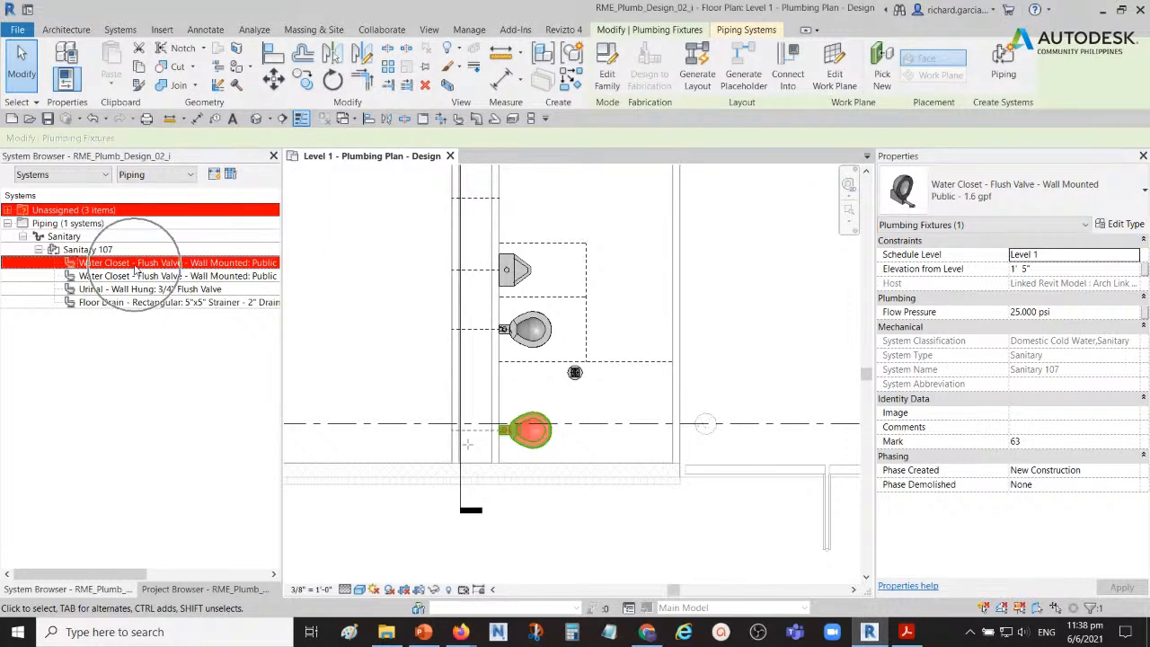
key("ctrl")
key("ctrl")
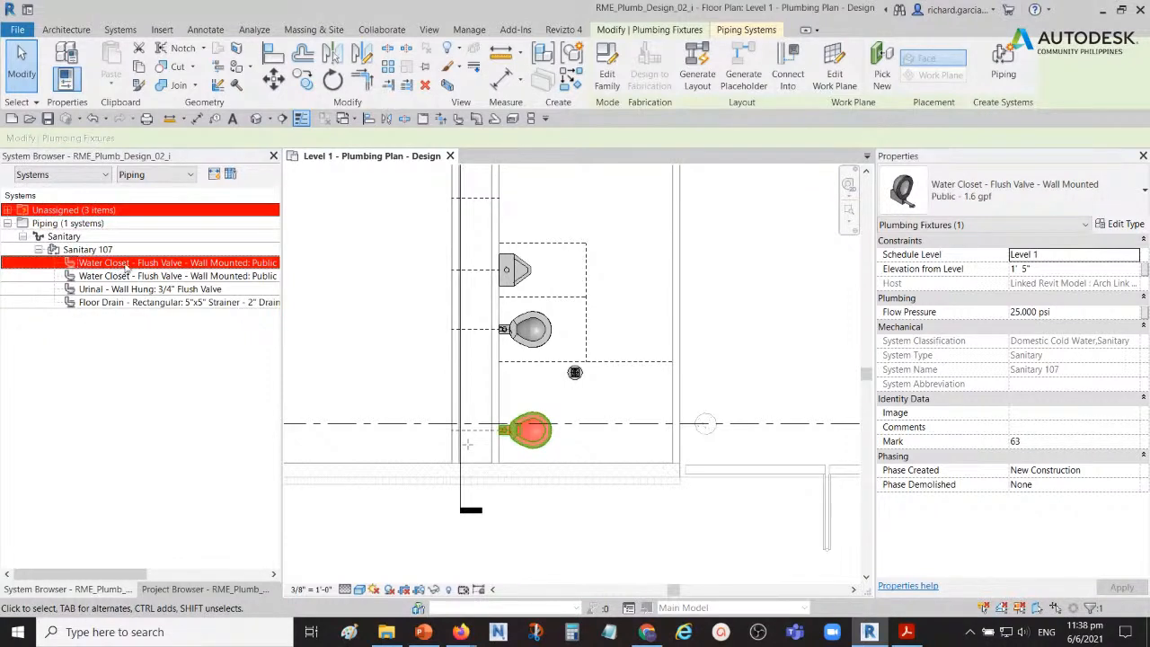
key("ctrl")
key("ctrl")
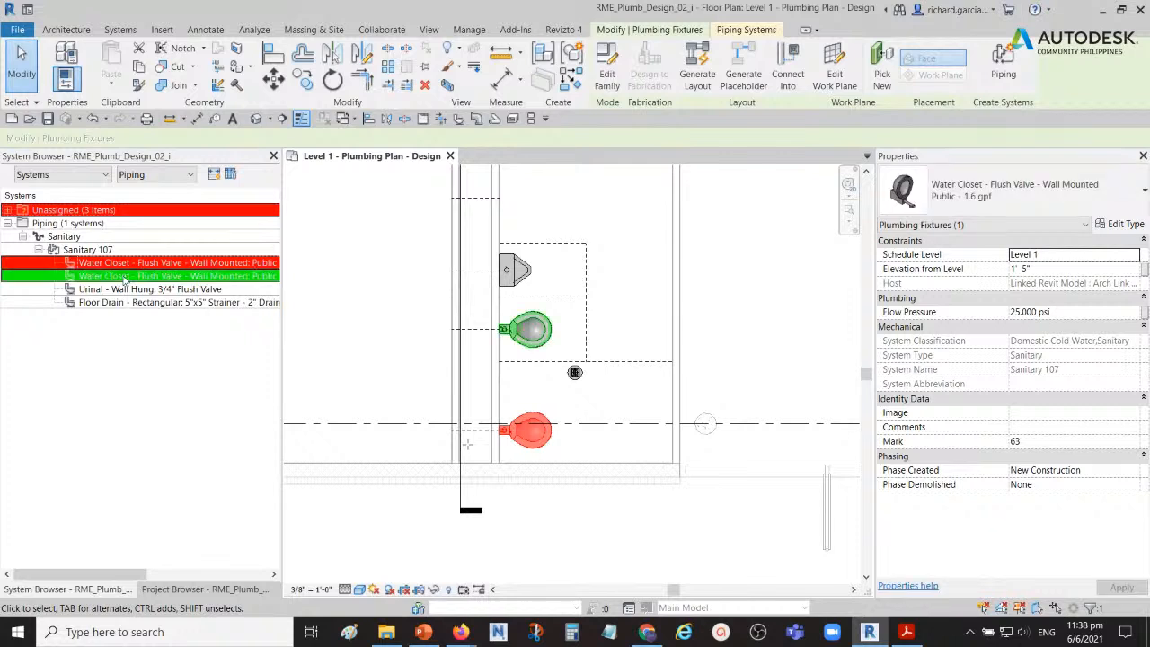
Step: Compare the floor drain with the water closets and urinal to see which fixtures still have unassigned connections, then clear the selection
left_click(115, 304)
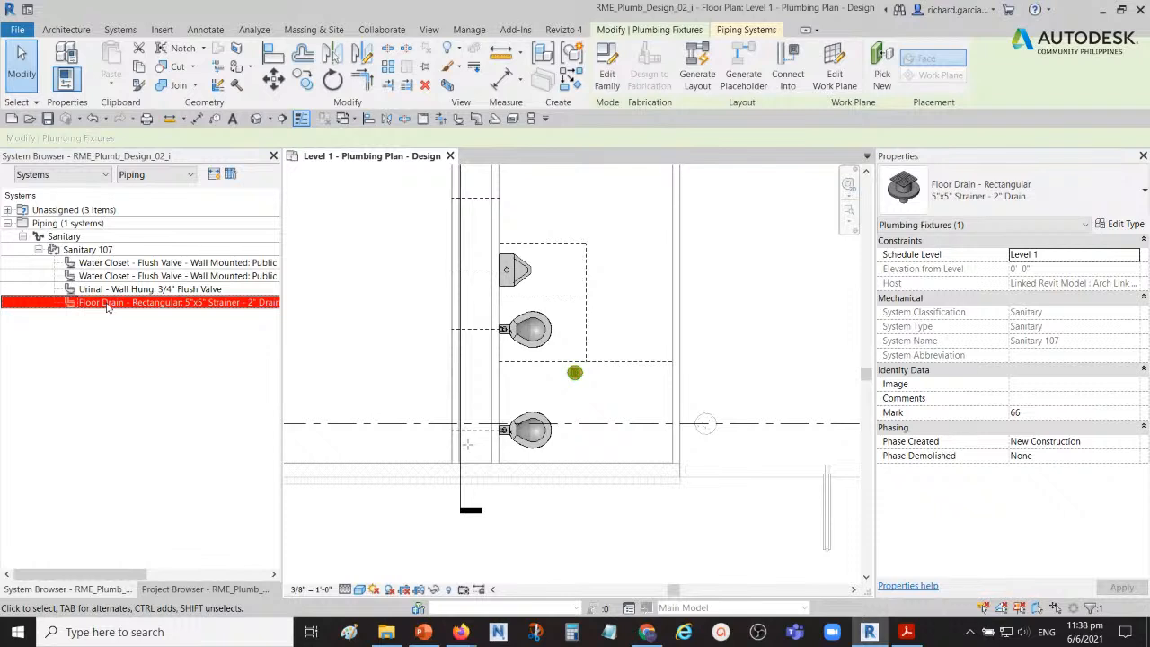
left_click(85, 213)
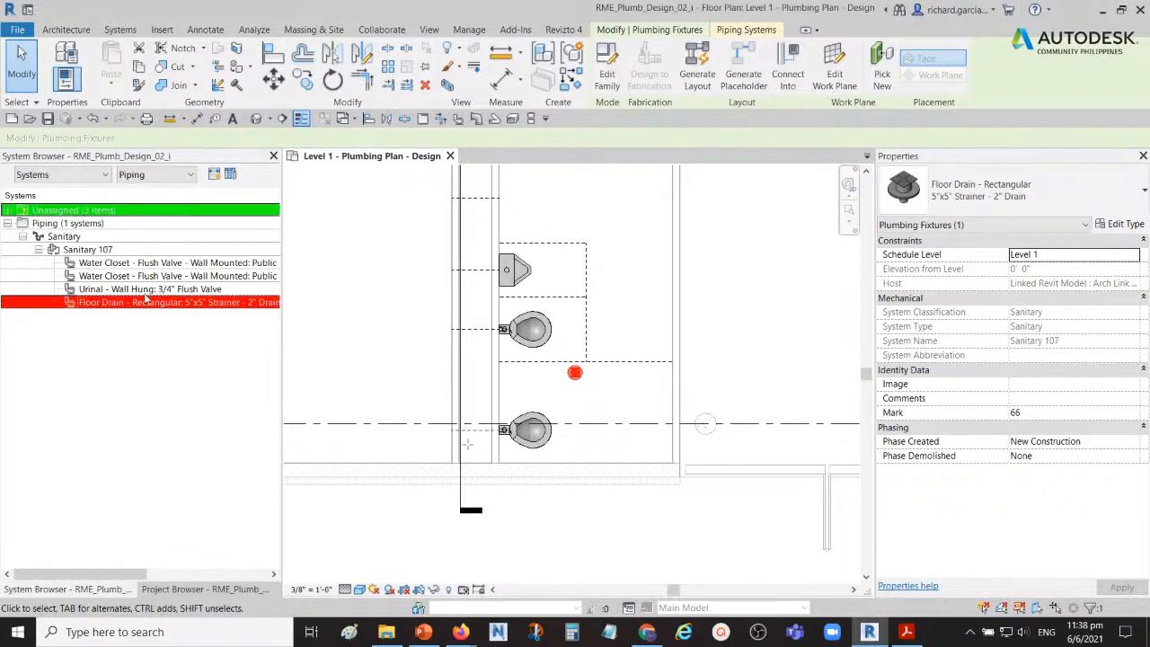
left_click(157, 264)
left_click(157, 276)
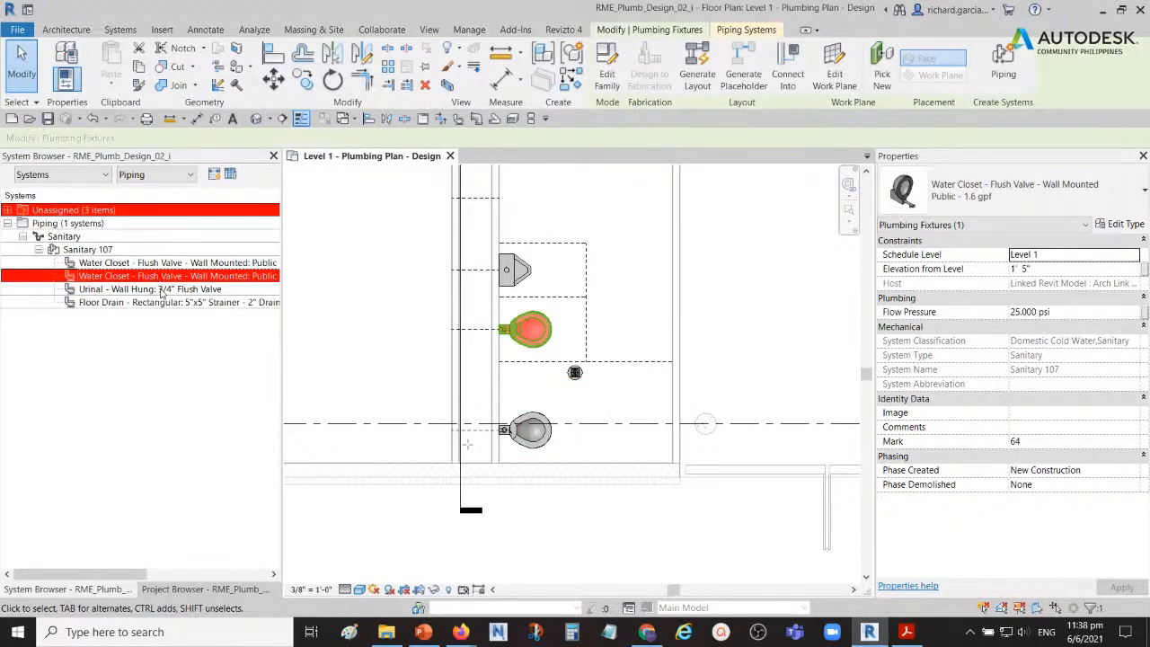
left_click(158, 291)
left_click(155, 302)
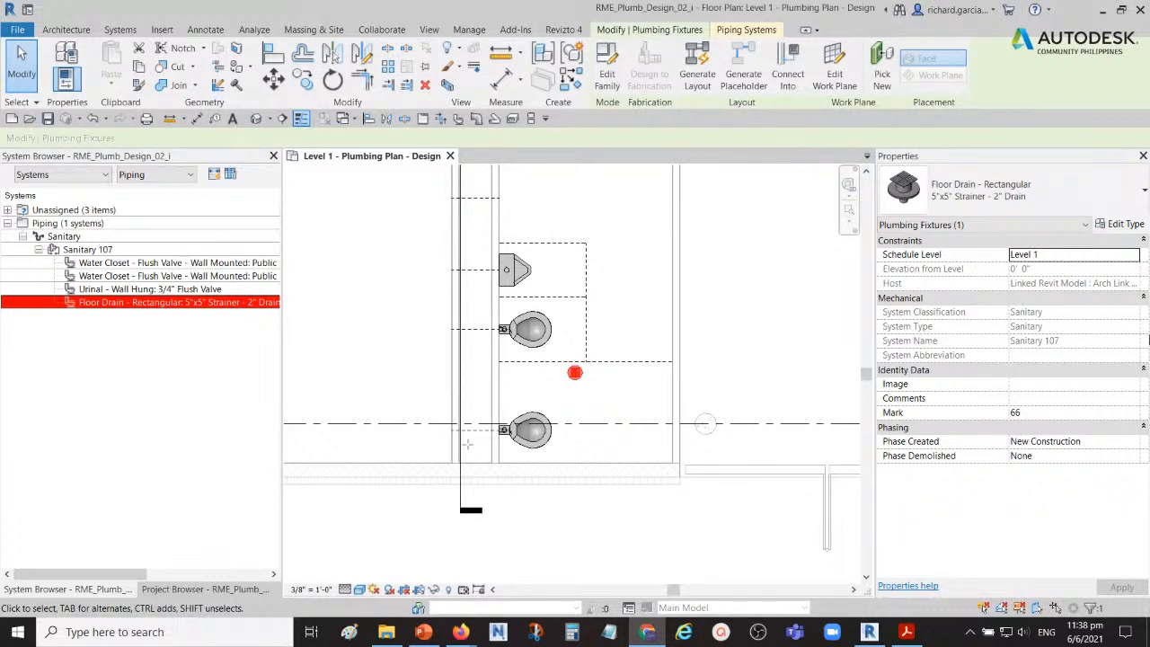
left_click(746, 354)
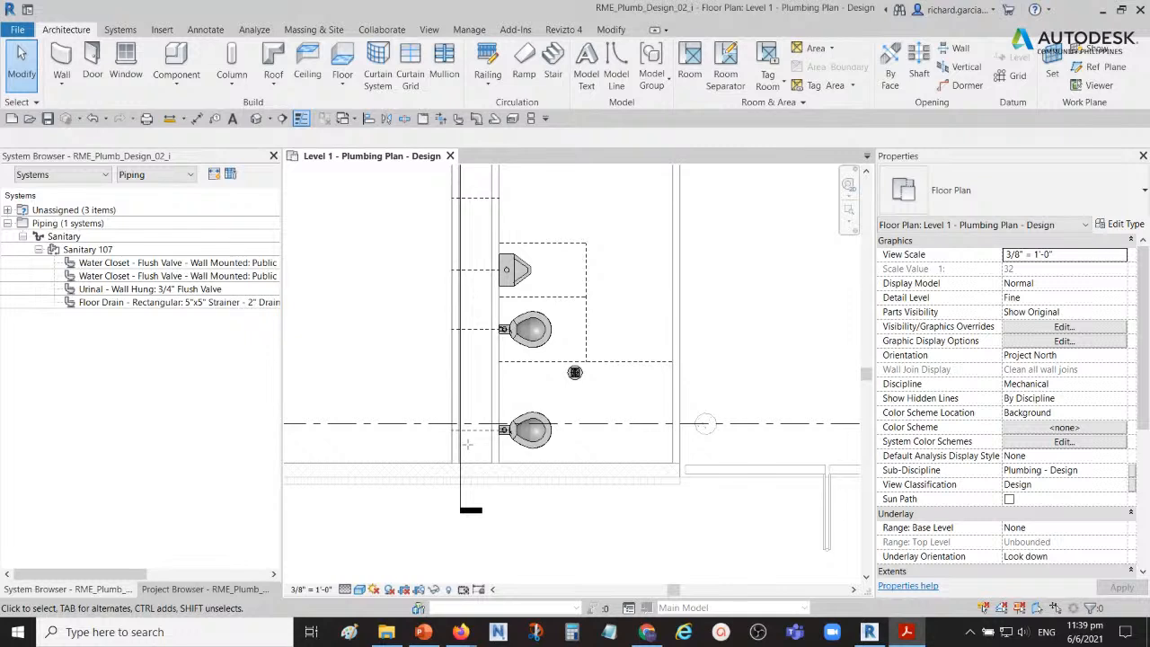
Step: Select the upper water closet, urinal and floor drain one by one in the plan to check their Sanitary 107 membership
left_click(27, 72)
key("ctrl")
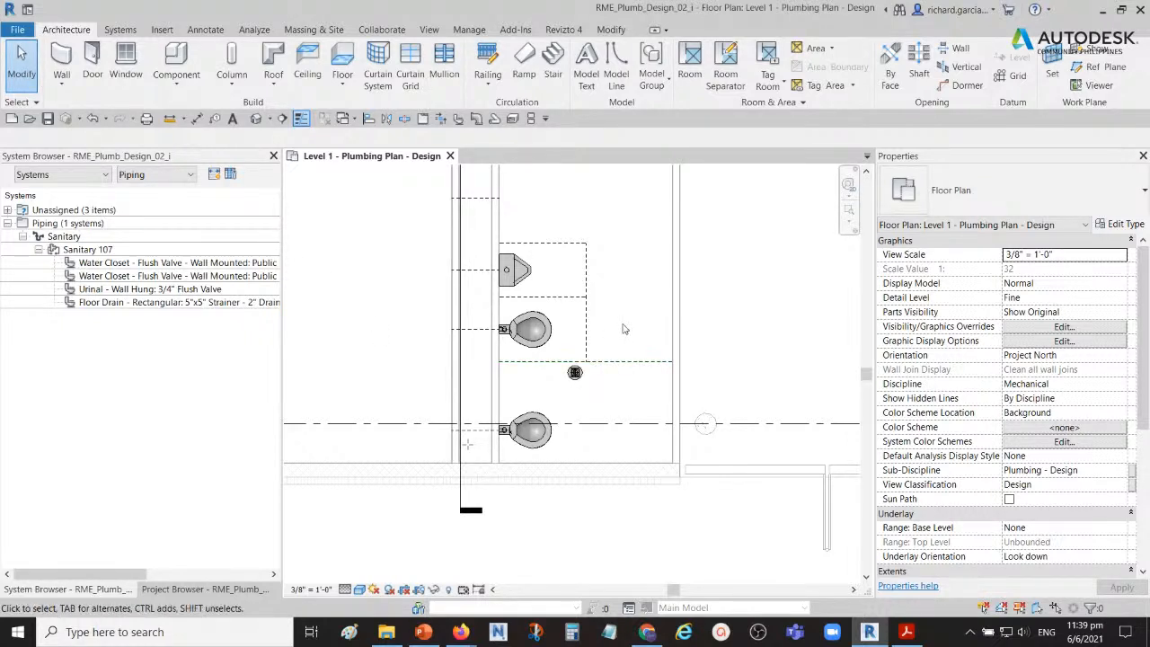
middle_click_drag(630, 333, 640, 298)
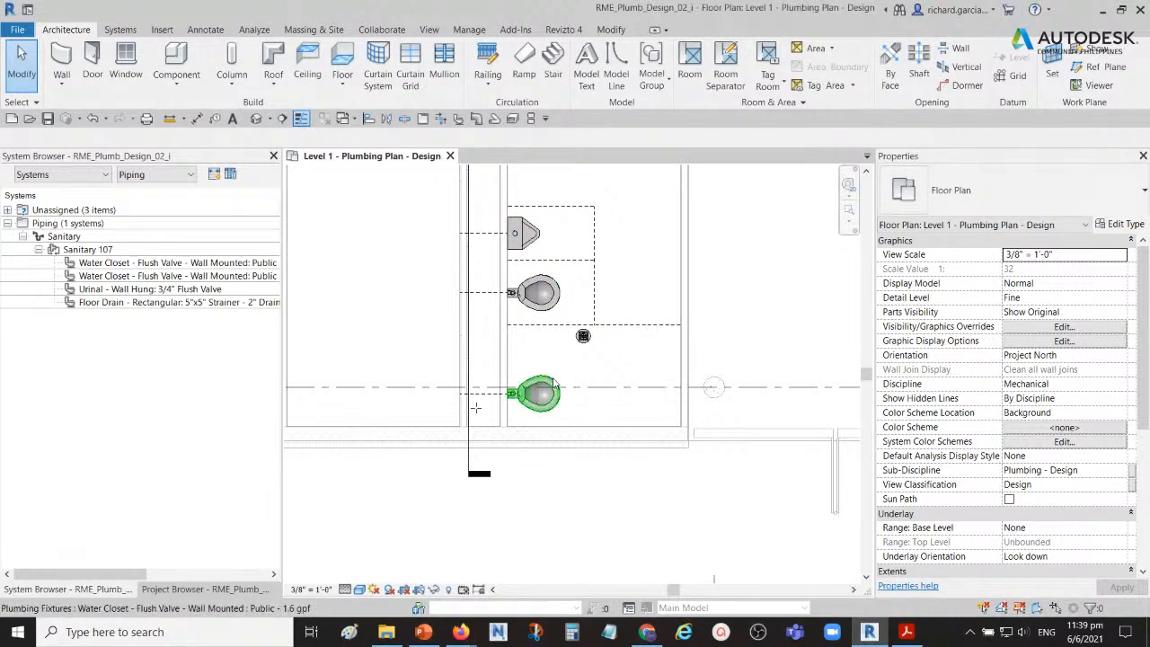
left_click(88, 249)
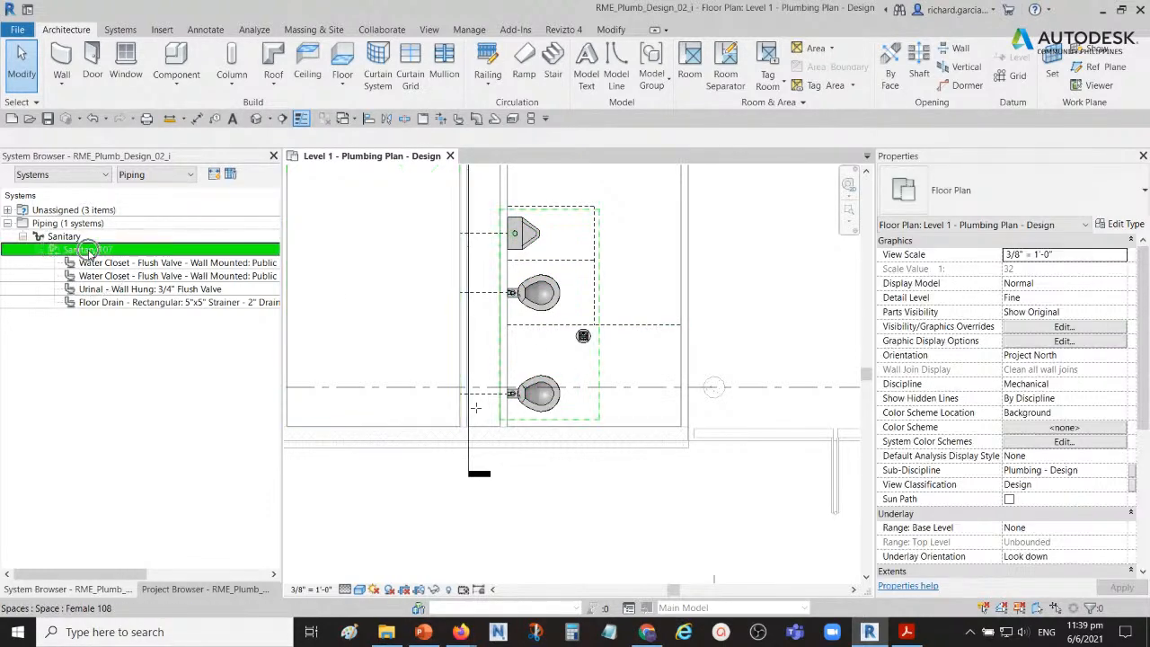
left_click(550, 307)
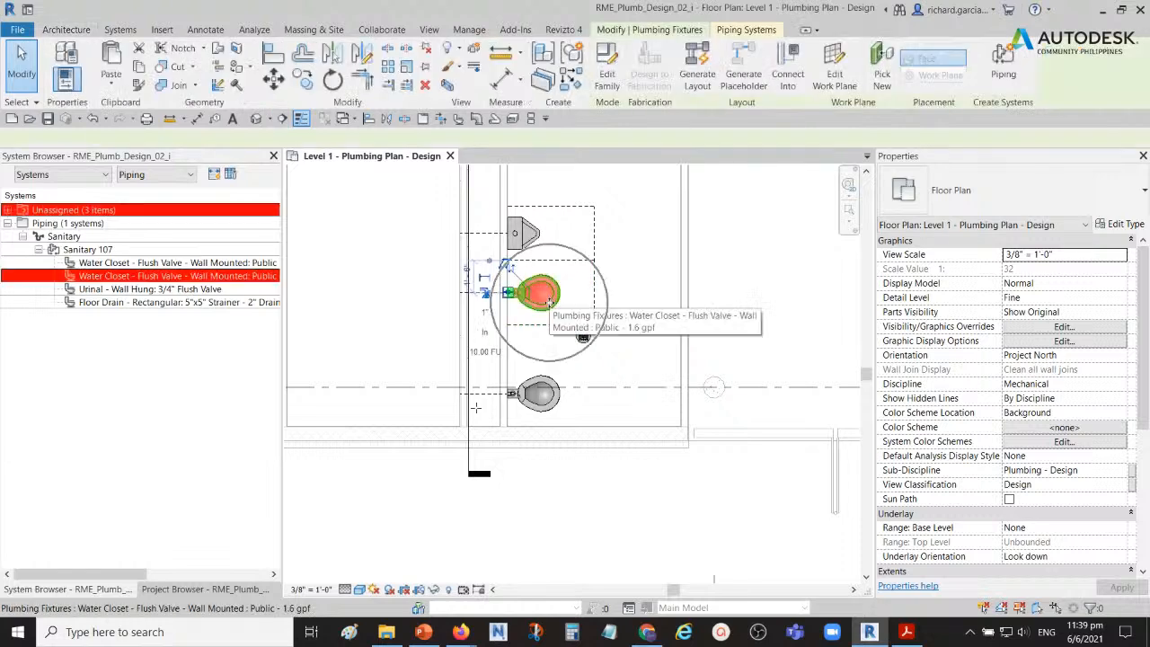
left_click(530, 239)
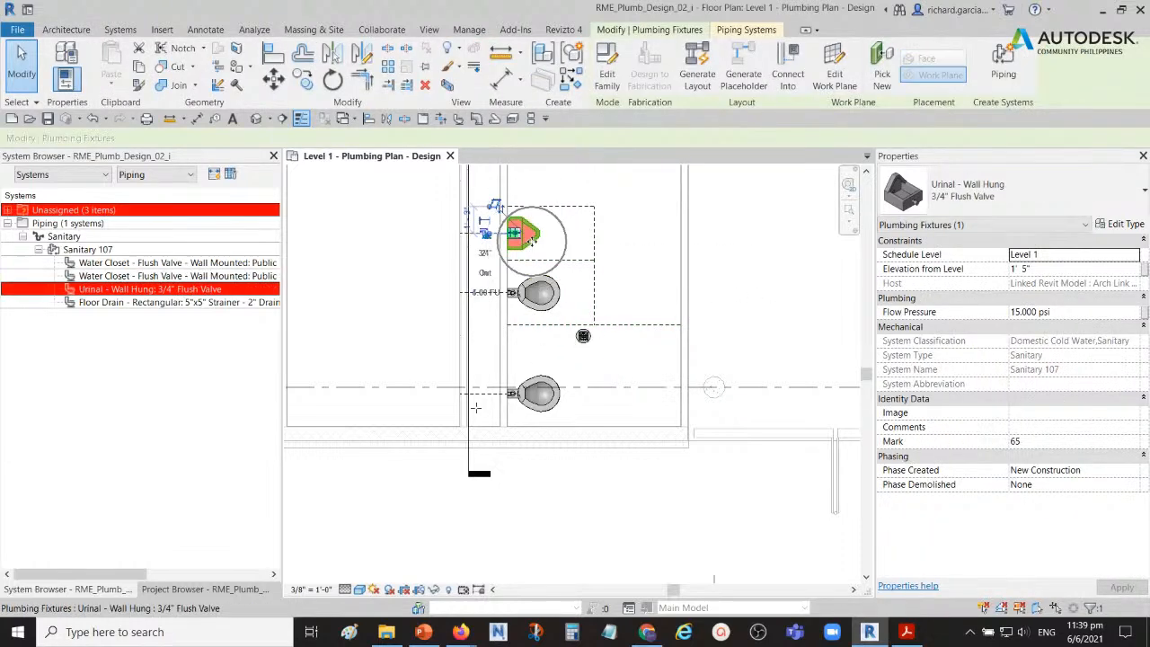
left_click(584, 336)
Step: Select the lower water closet and start generating a pipe layout for the Sanitary 107 system
left_click(541, 393)
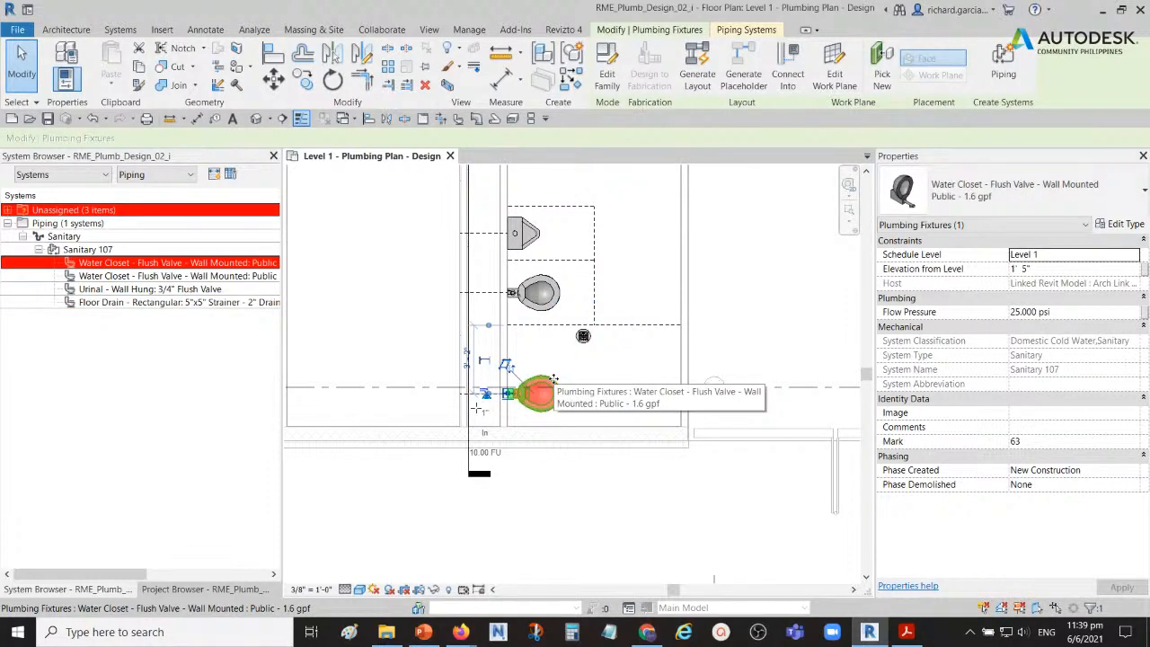
middle_click_drag(727, 289, 684, 375)
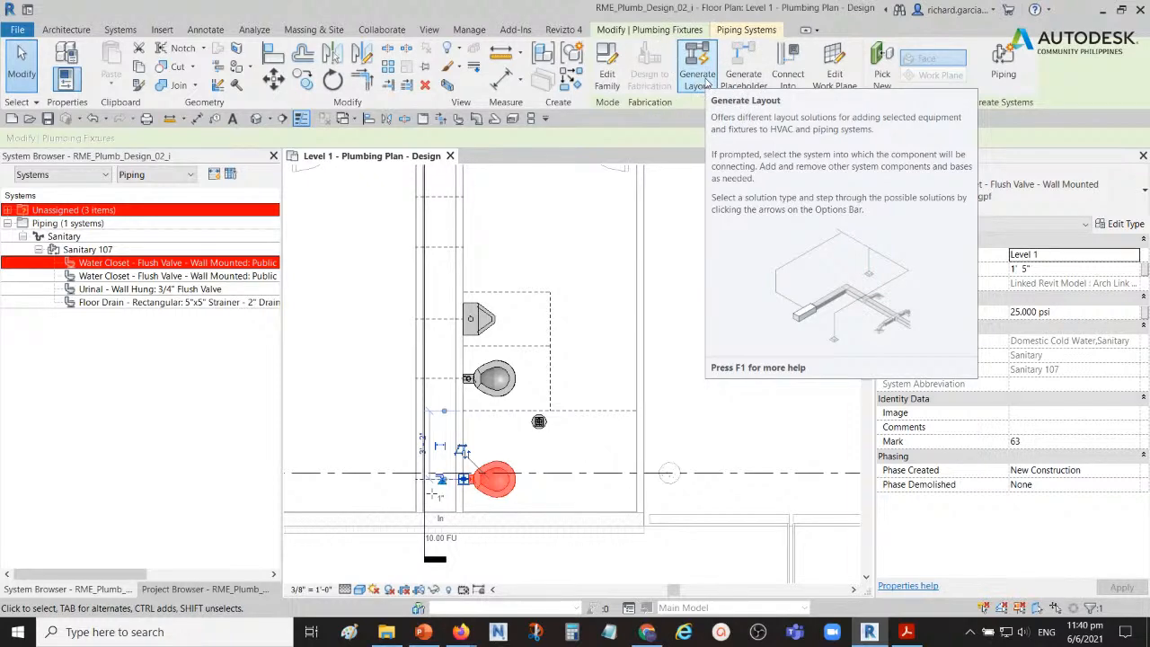
left_click(706, 83)
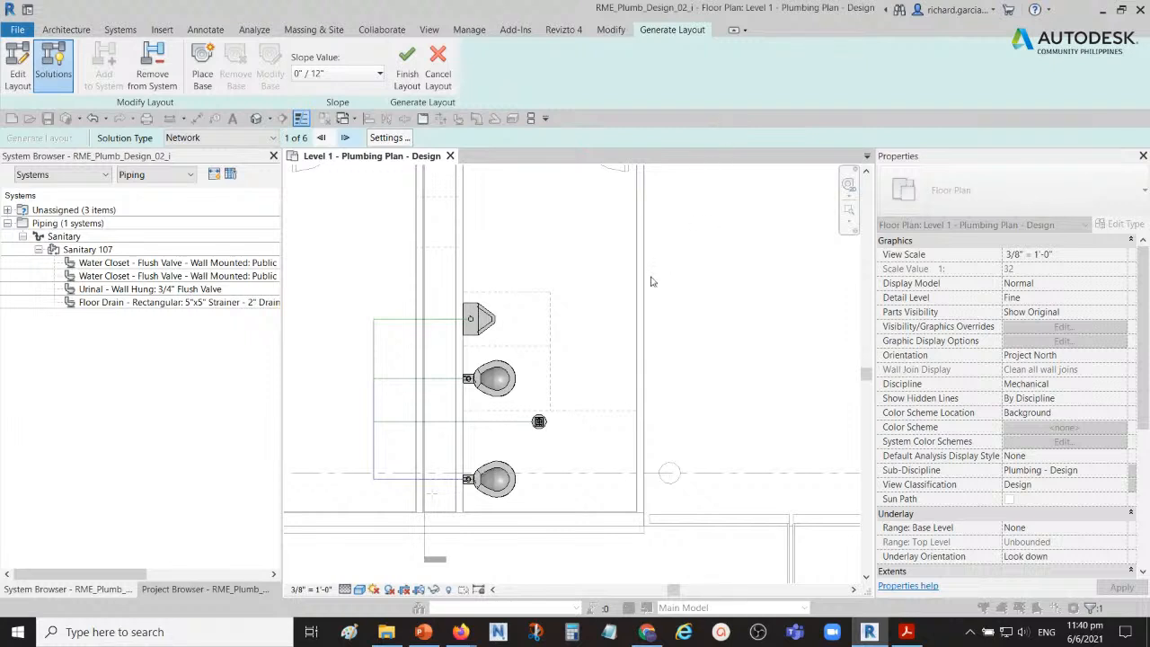
Step: Place the layout base inside the wall chase behind the lower water closet, snapping to the midpoint of the detail line there
middle_click_drag(603, 340, 672, 266)
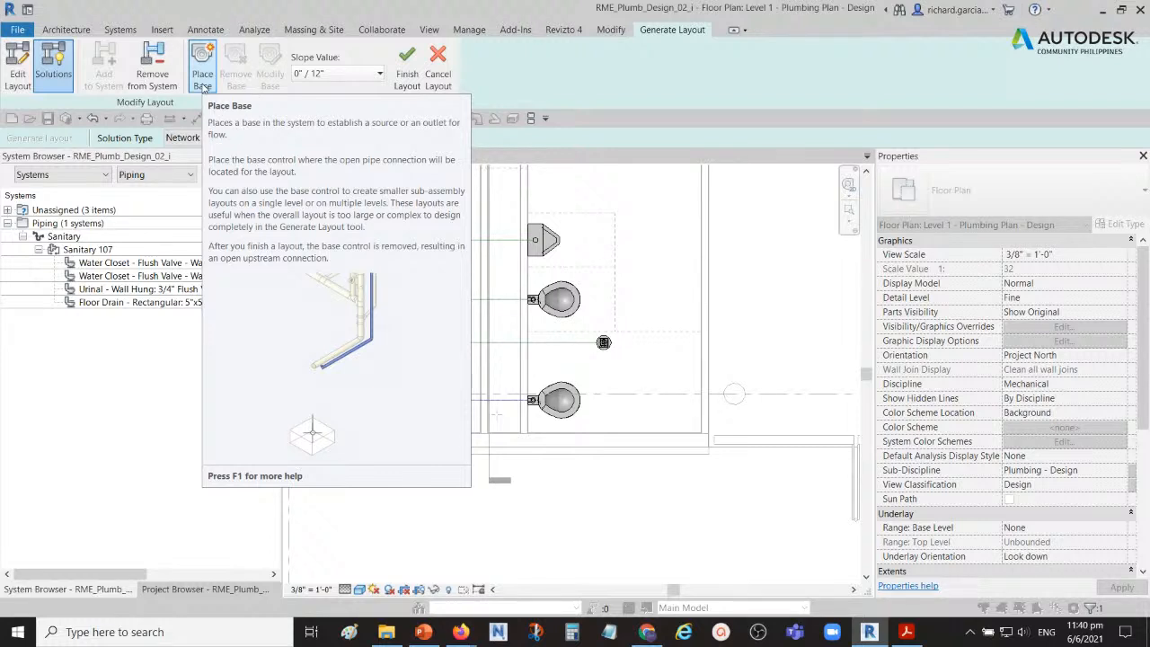
left_click(203, 81)
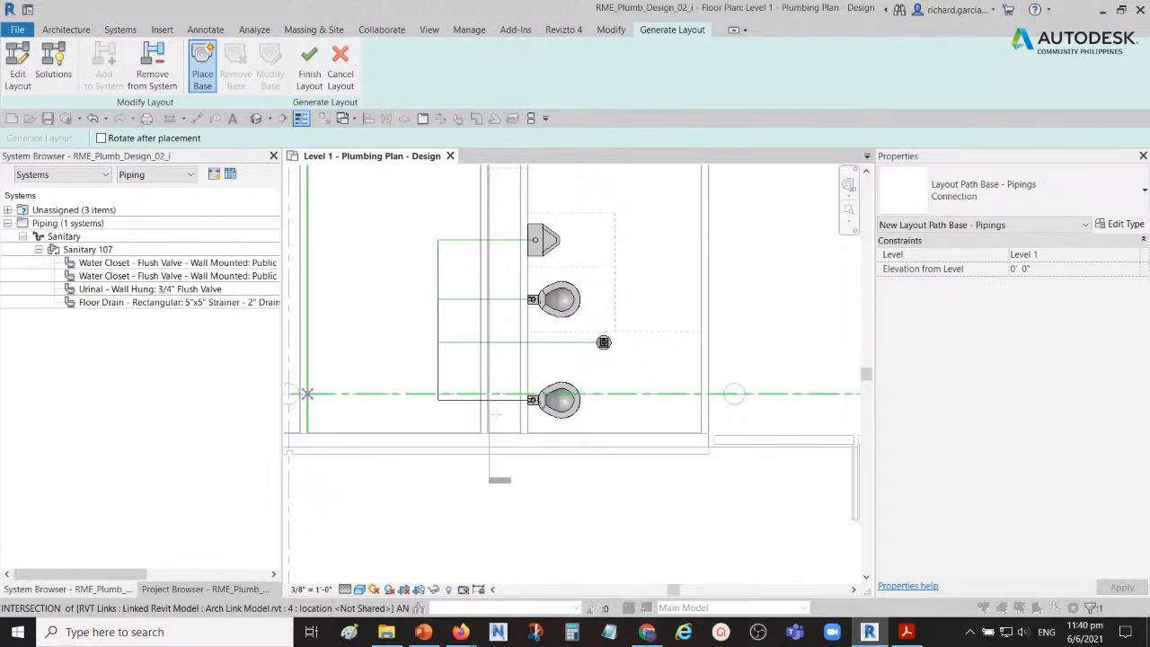
scroll(500, 408, "up", 3)
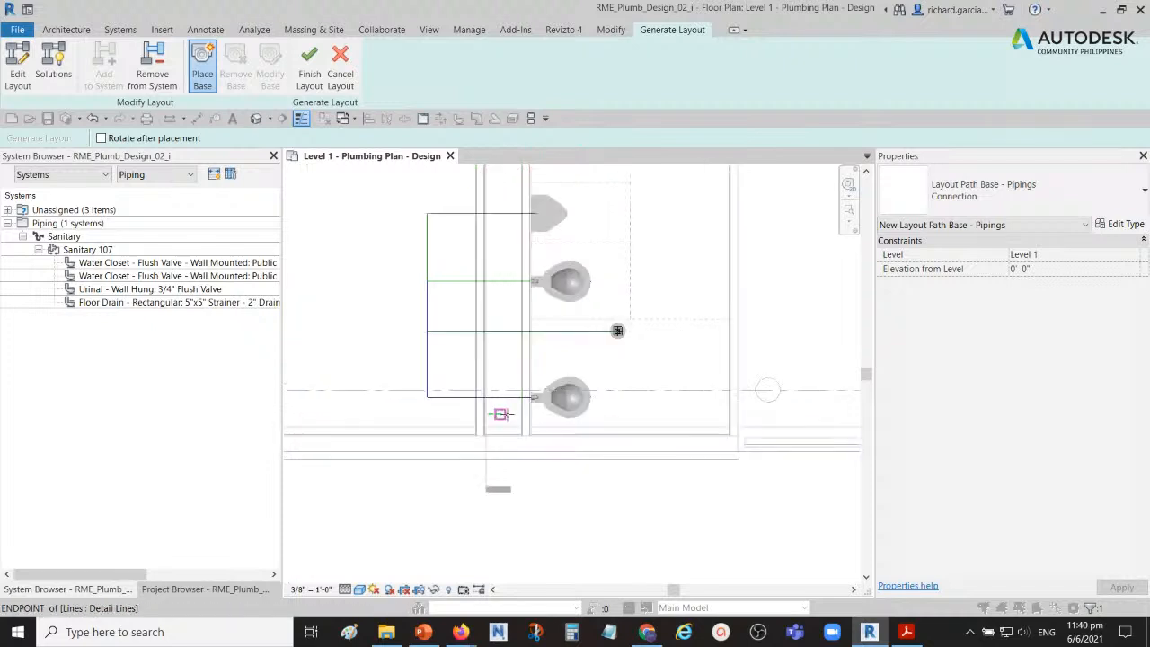
scroll(505, 413, "up", 3)
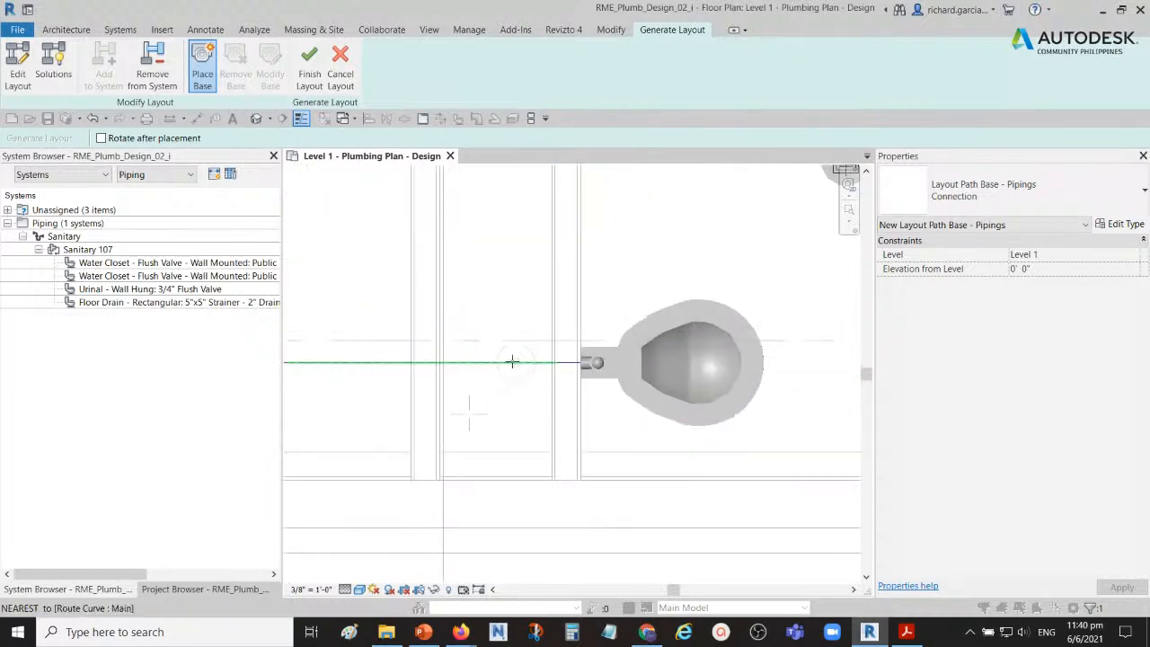
left_click(469, 413)
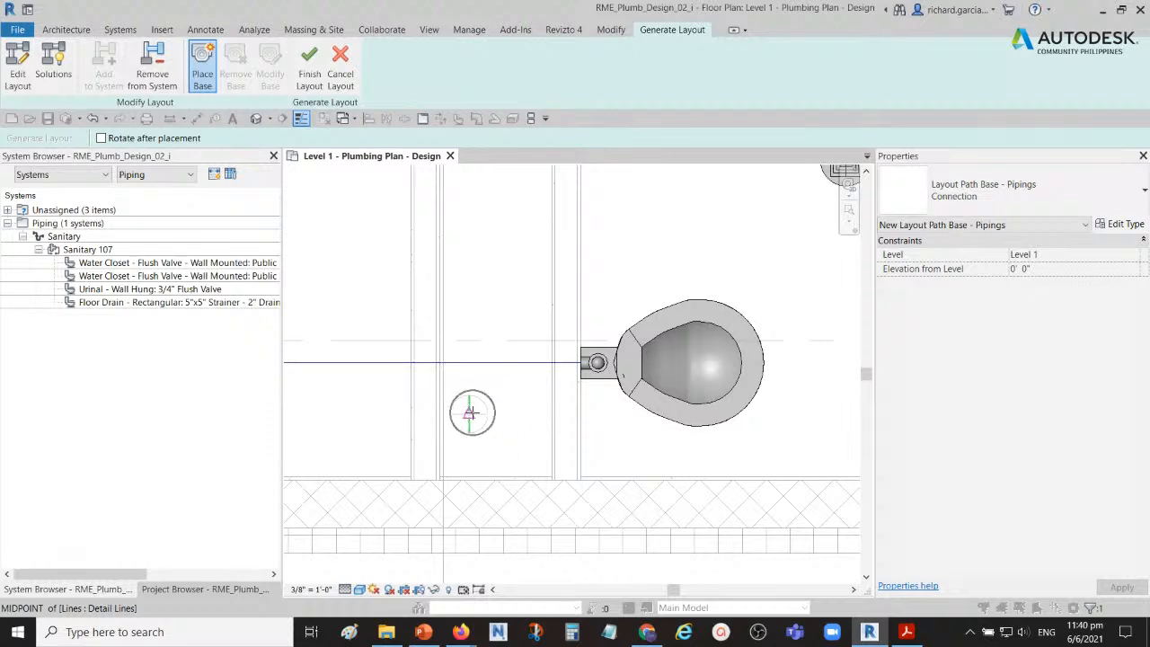
left_click(469, 413)
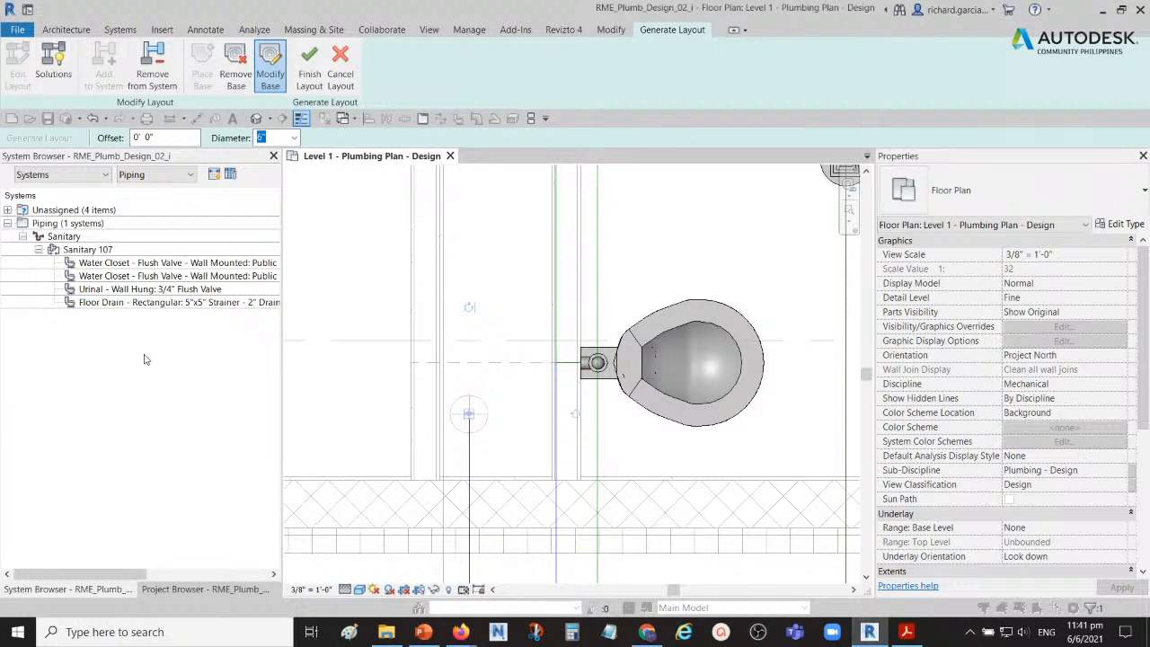
Step: Set the base's diameter to 4" and its offset to -4' 0"
scroll(490, 426, "down", 2)
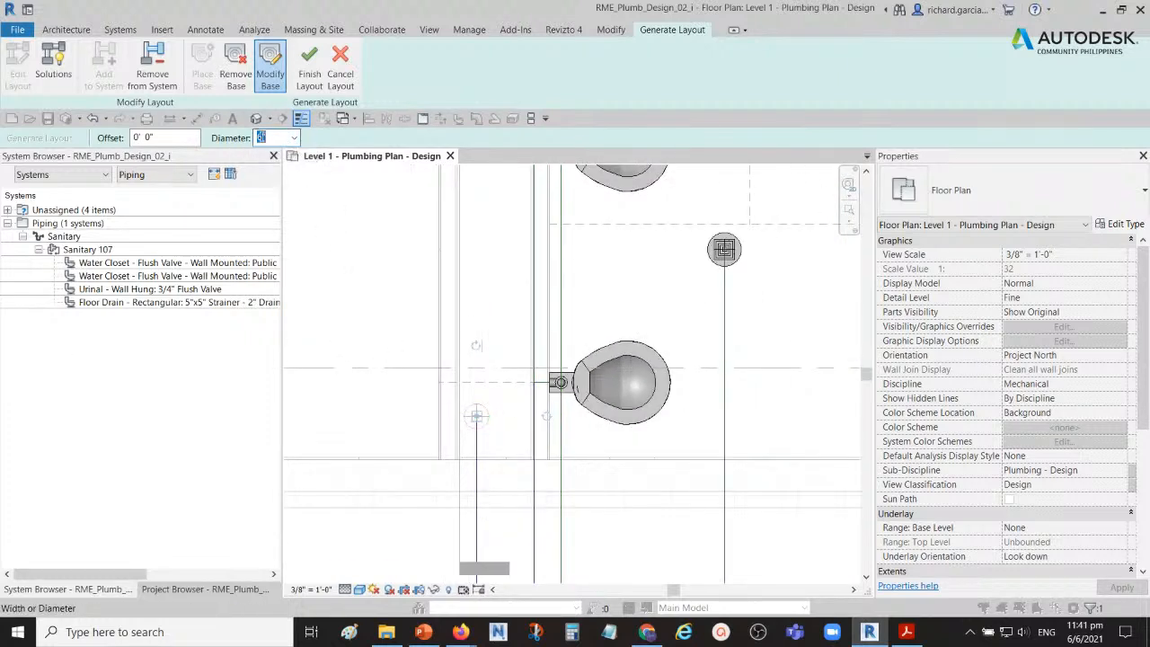
type("4")
key("Return")
left_click(167, 137)
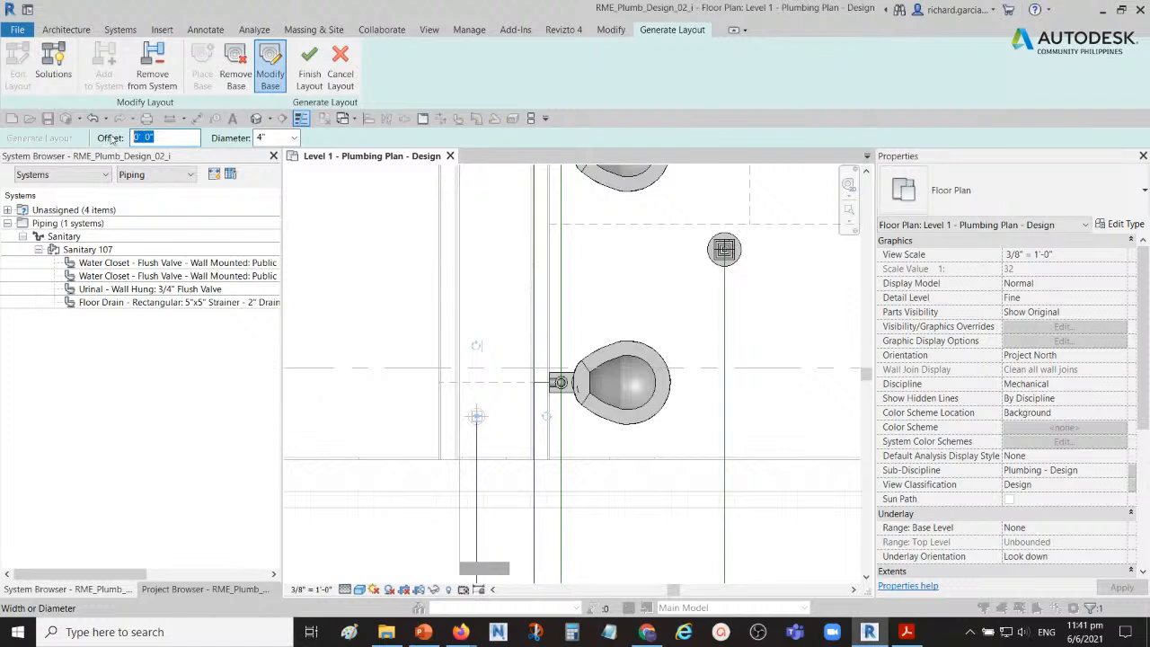
left_click(165, 135)
type("-4")
left_click(270, 137)
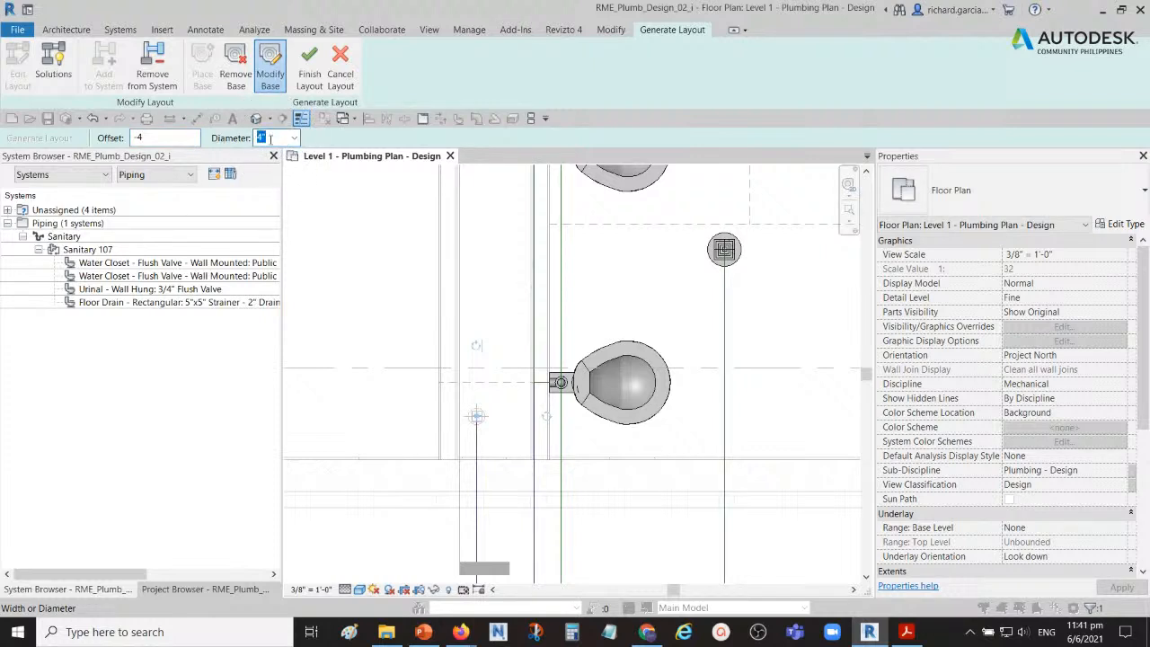
left_click(178, 137)
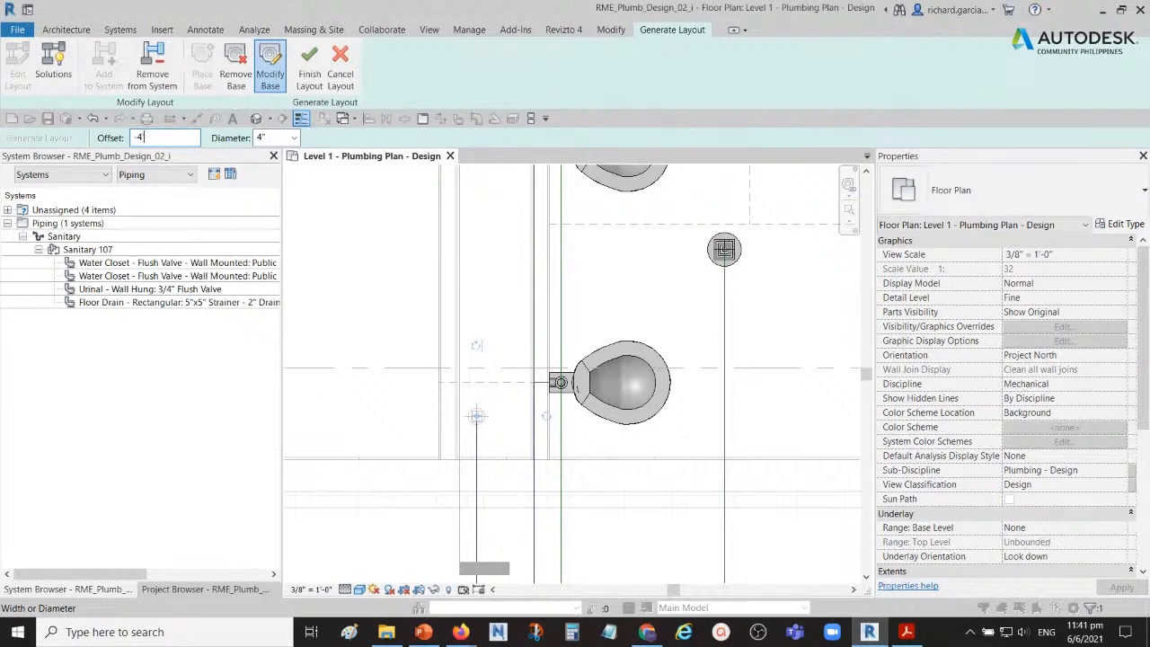
key("Return")
scroll(503, 332, "down", 3)
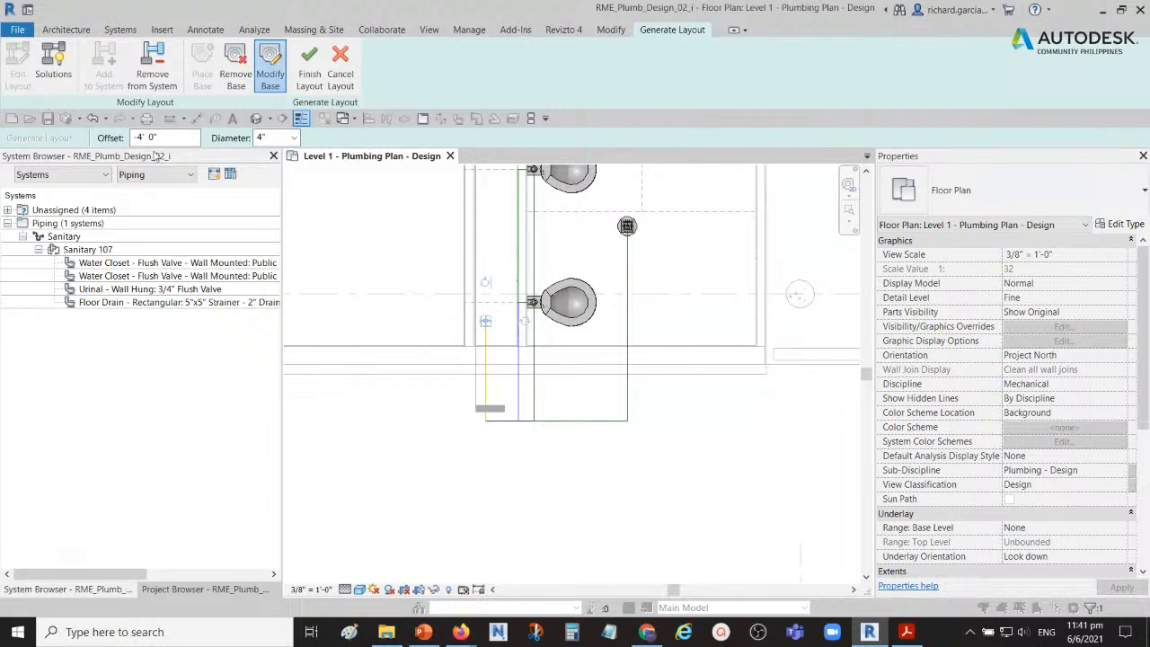
Step: Return to the layout solutions and set the main pipe offset to -1' 0" in the conversion settings, keeping PVC - Sanitary
left_click(58, 61)
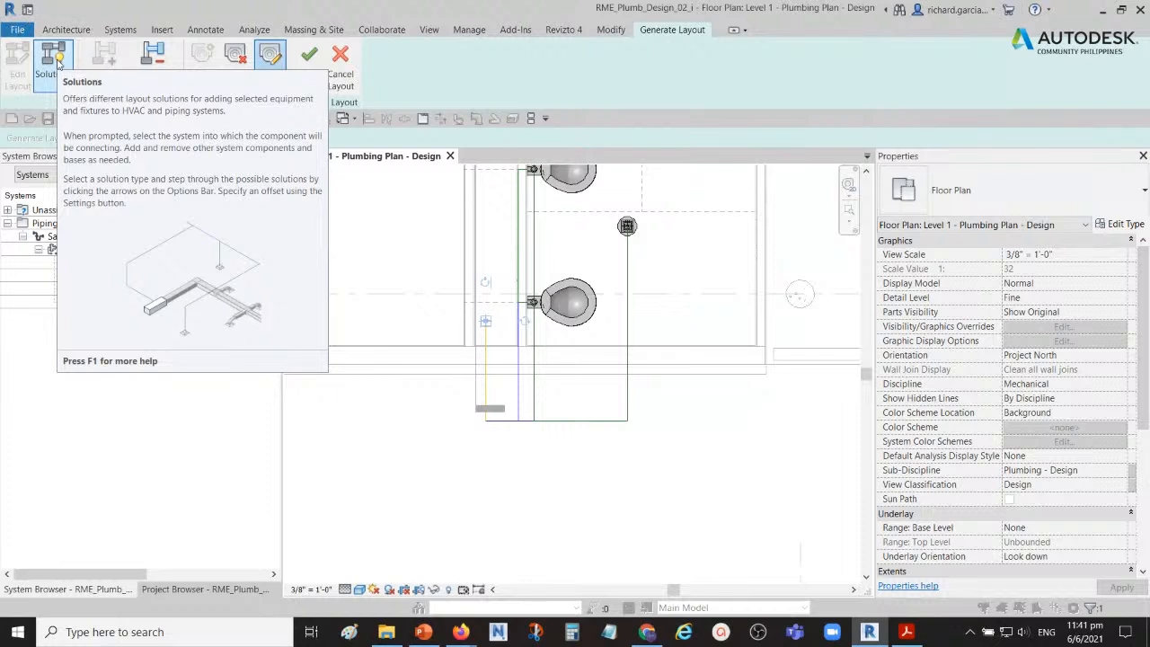
left_click(54, 61)
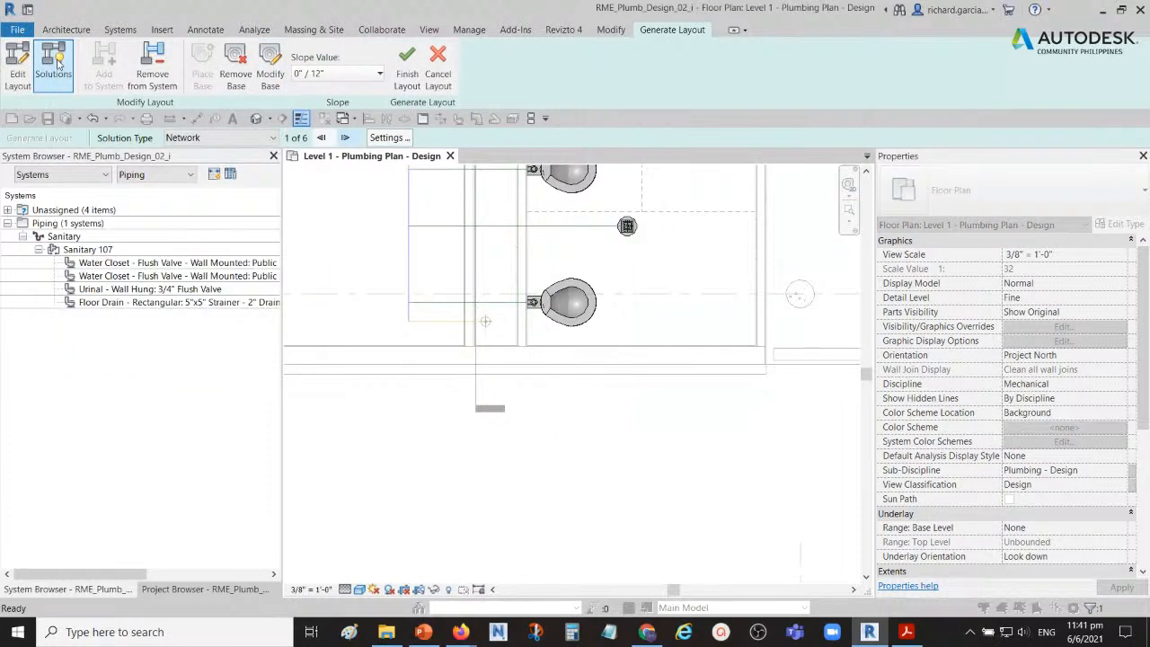
left_click(387, 139)
left_click(388, 139)
left_click(387, 139)
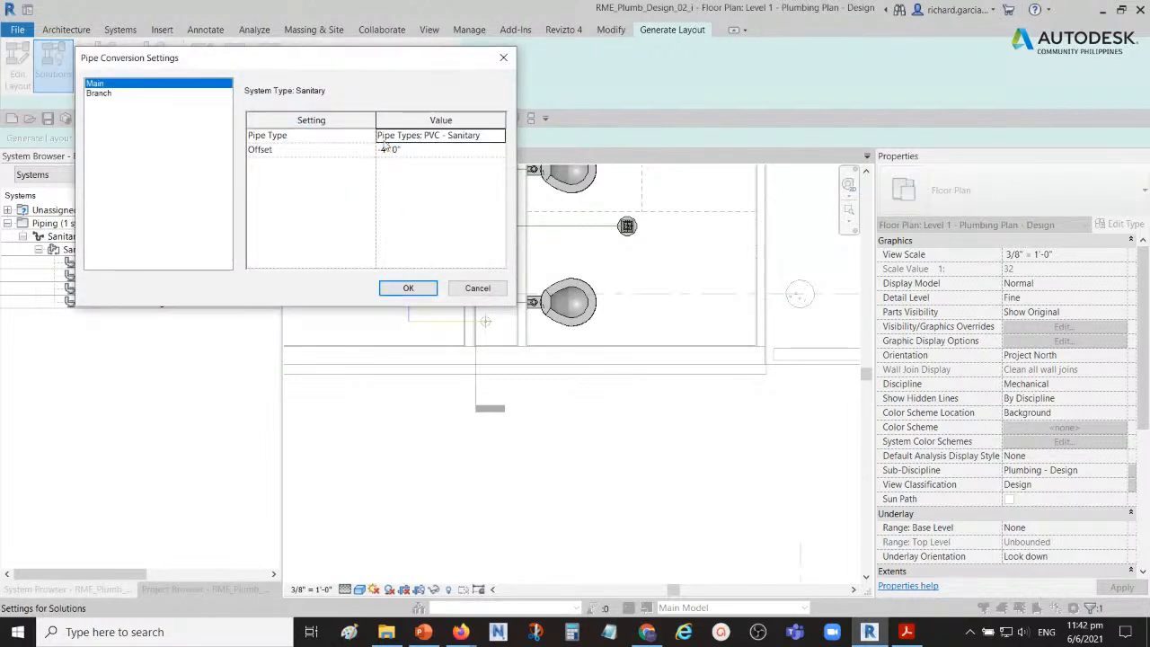
left_click(108, 87)
left_click(305, 142)
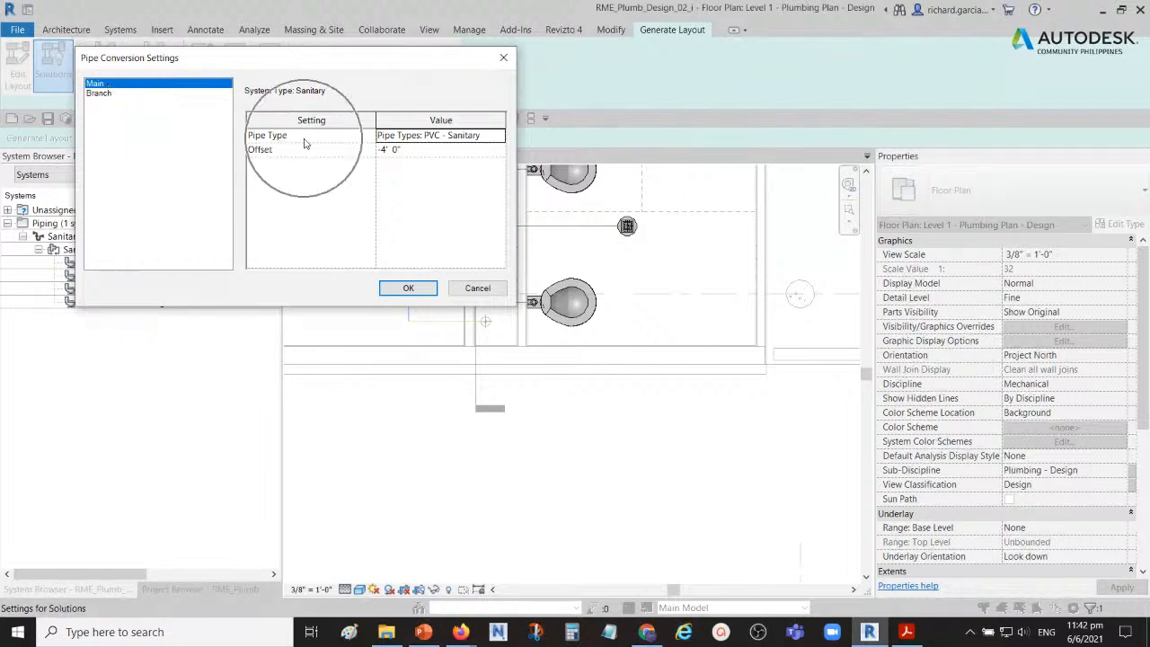
left_click(456, 136)
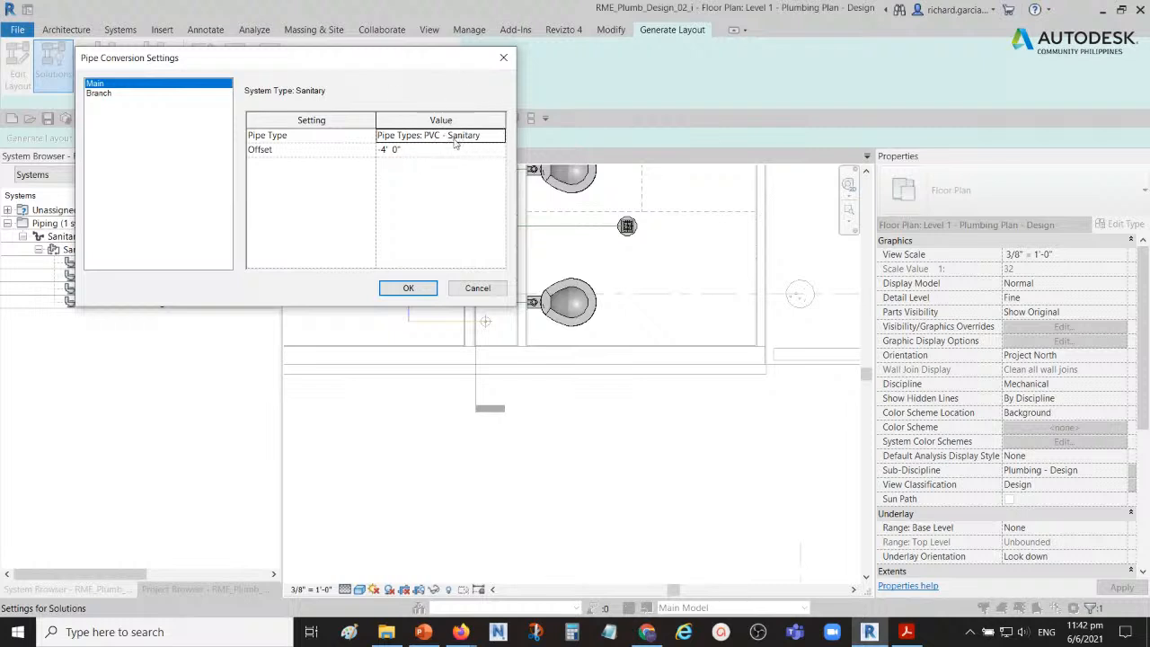
left_click(420, 150)
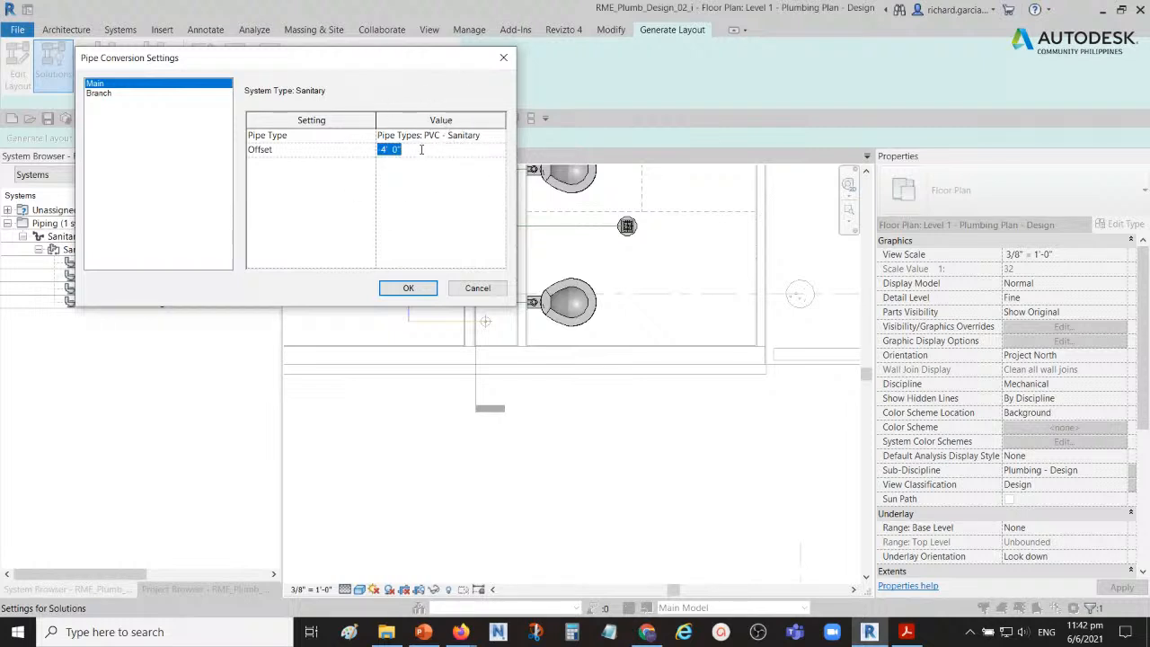
key("BackSpace")
left_click(493, 137)
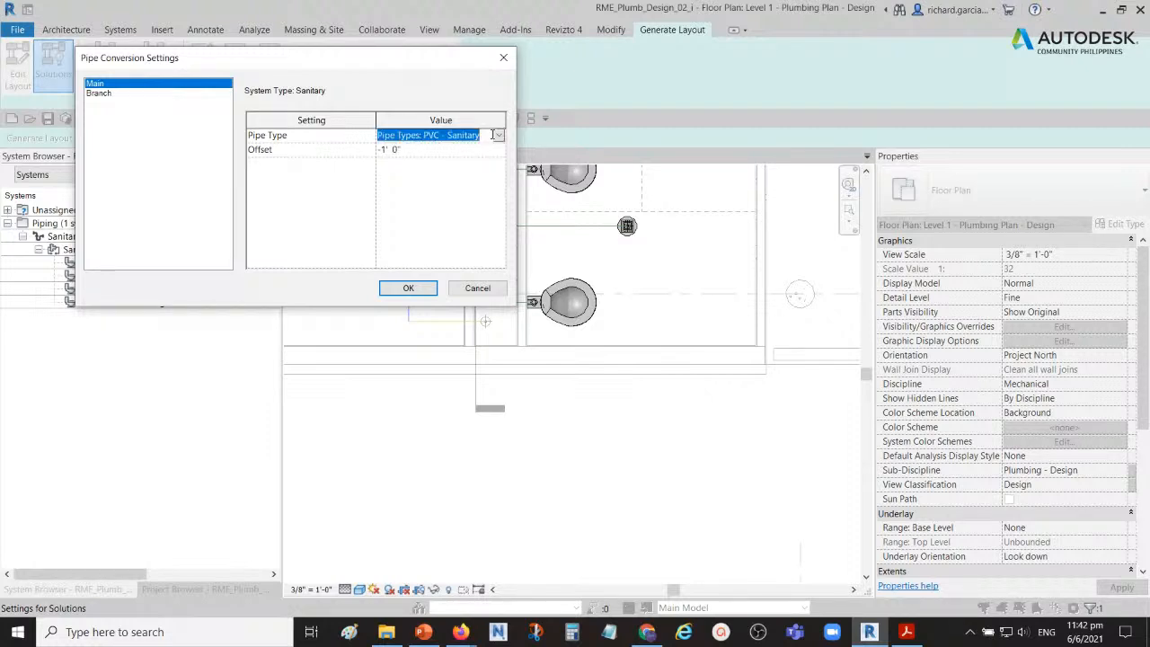
left_click(484, 136)
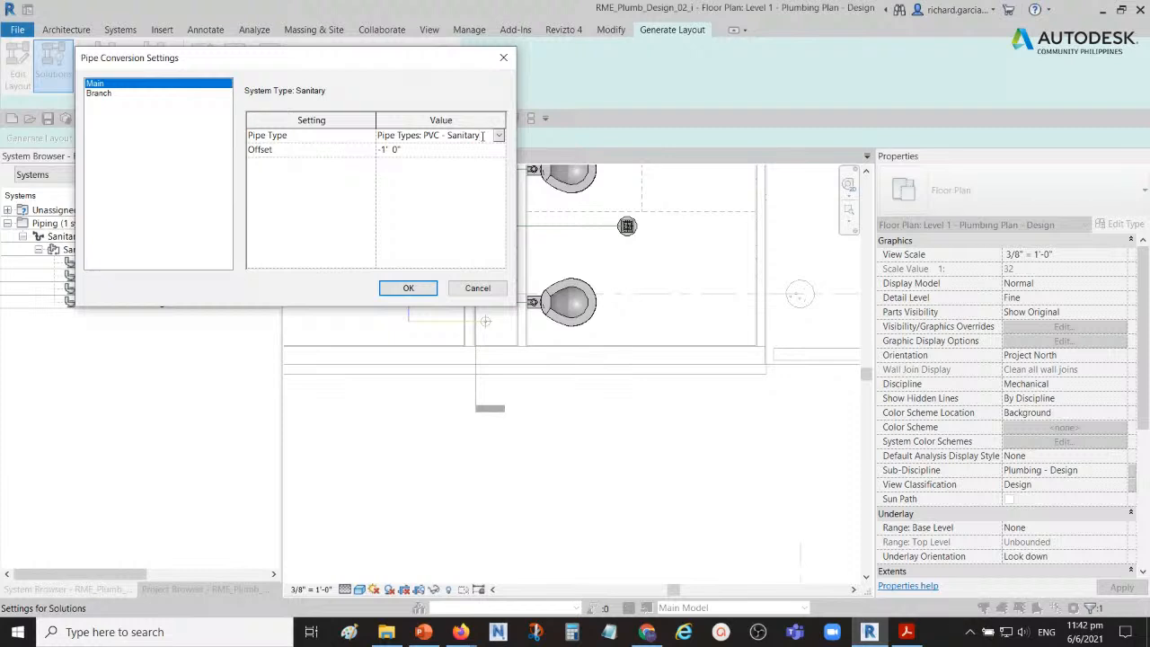
Step: Set the branch pipe offset to -1' 0" with the PVC - Sanitary pipe type
left_click(100, 93)
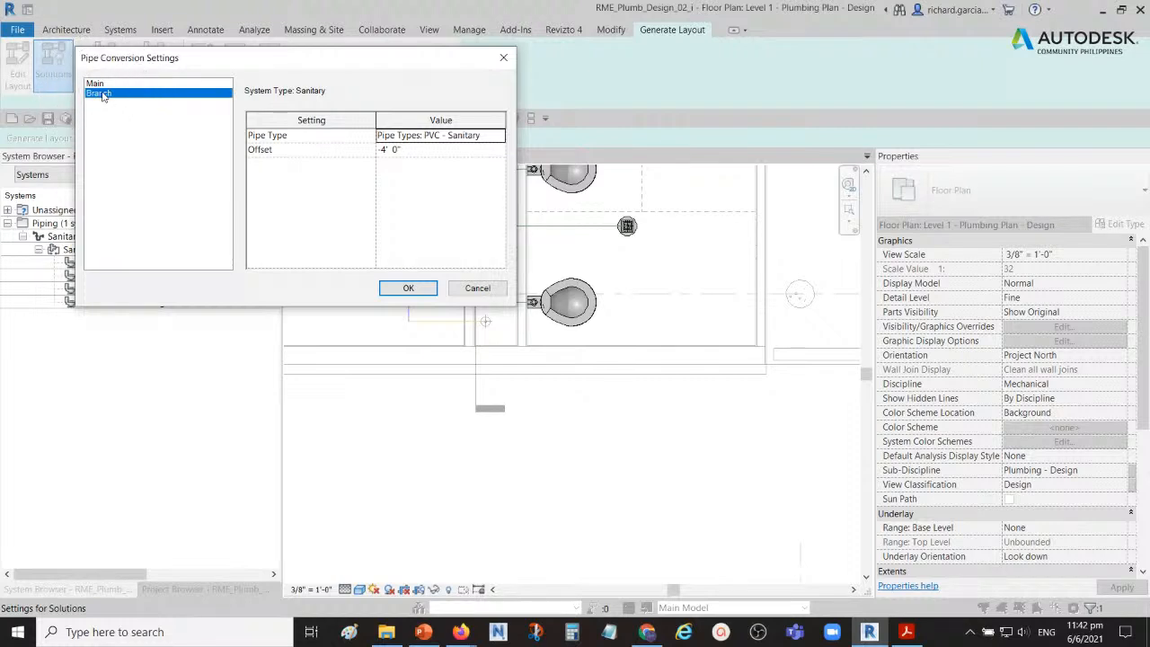
left_click(429, 150)
left_click(422, 151)
key("BackSpace")
type("-1")
left_click(486, 135)
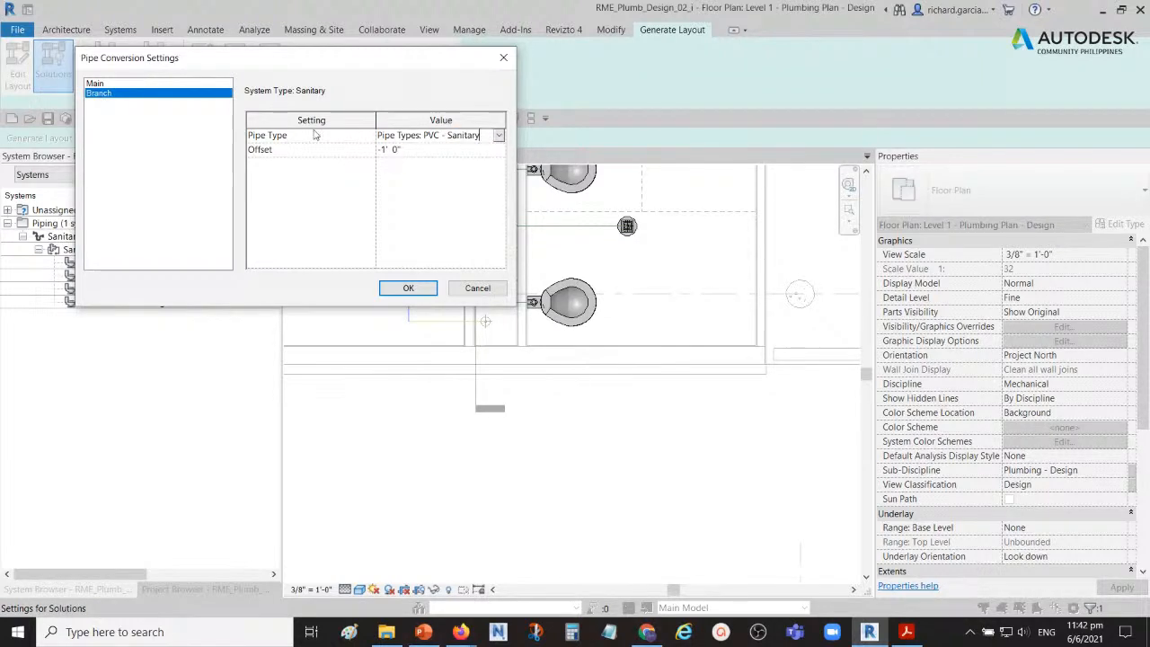
Step: Compare the main and branch conversion settings with the layout paths in the plan and accept the settings
left_click(115, 85)
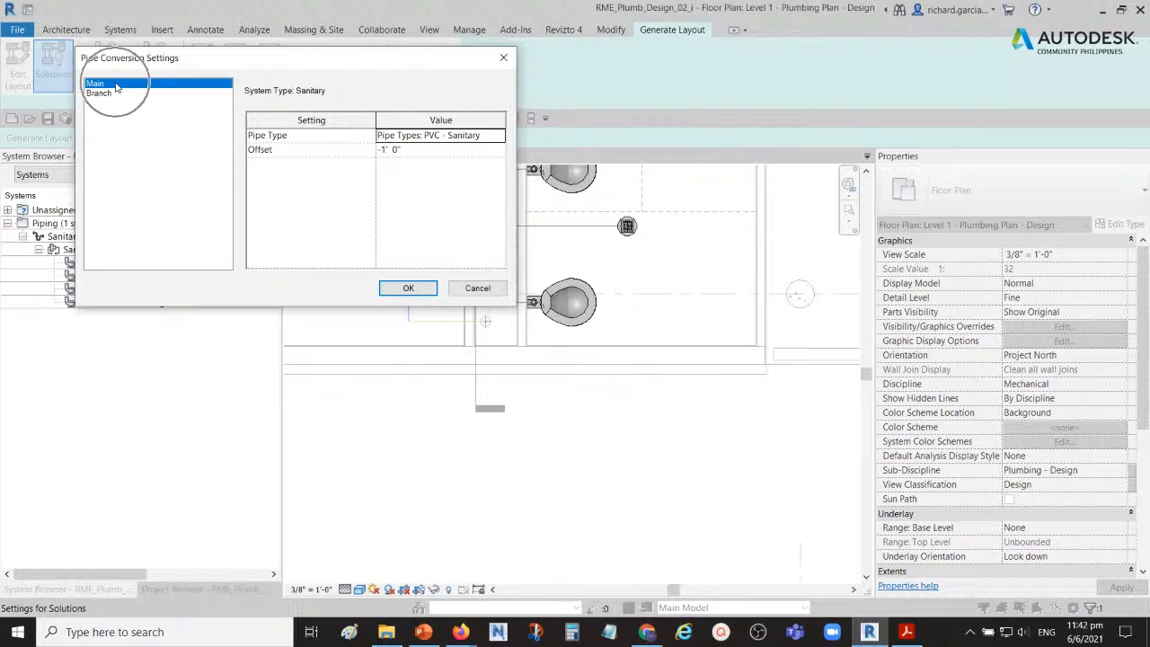
left_click_drag(393, 59, 833, 339)
key("ctrl")
key("ctrl")
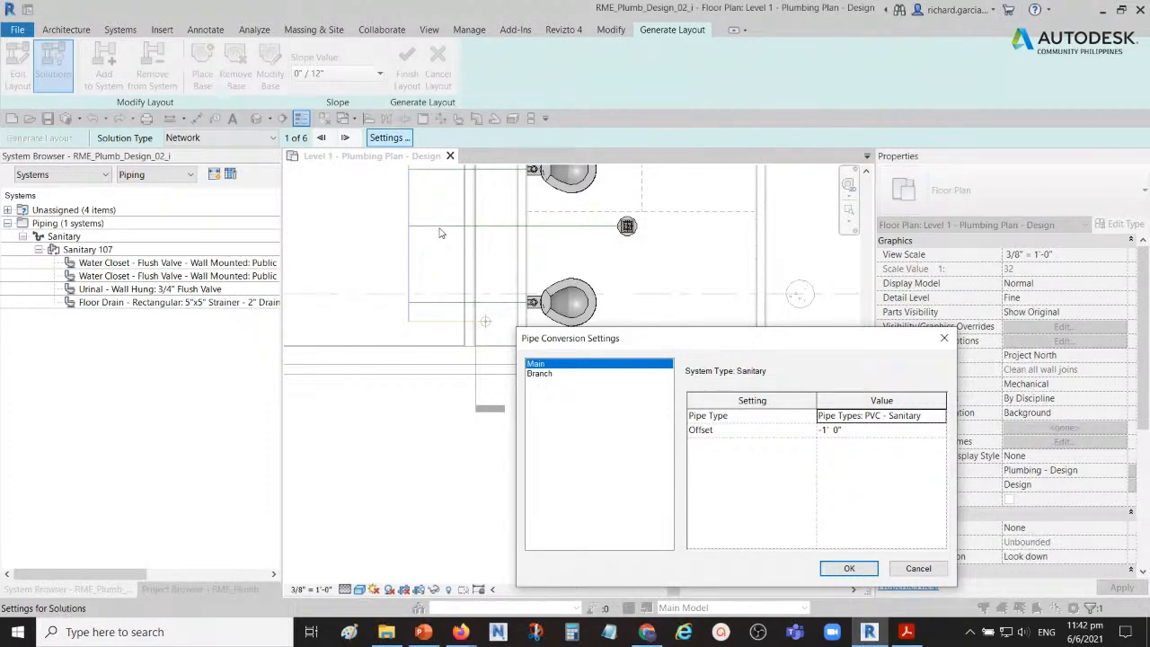
left_click_drag(586, 341, 618, 206)
key("ctrl")
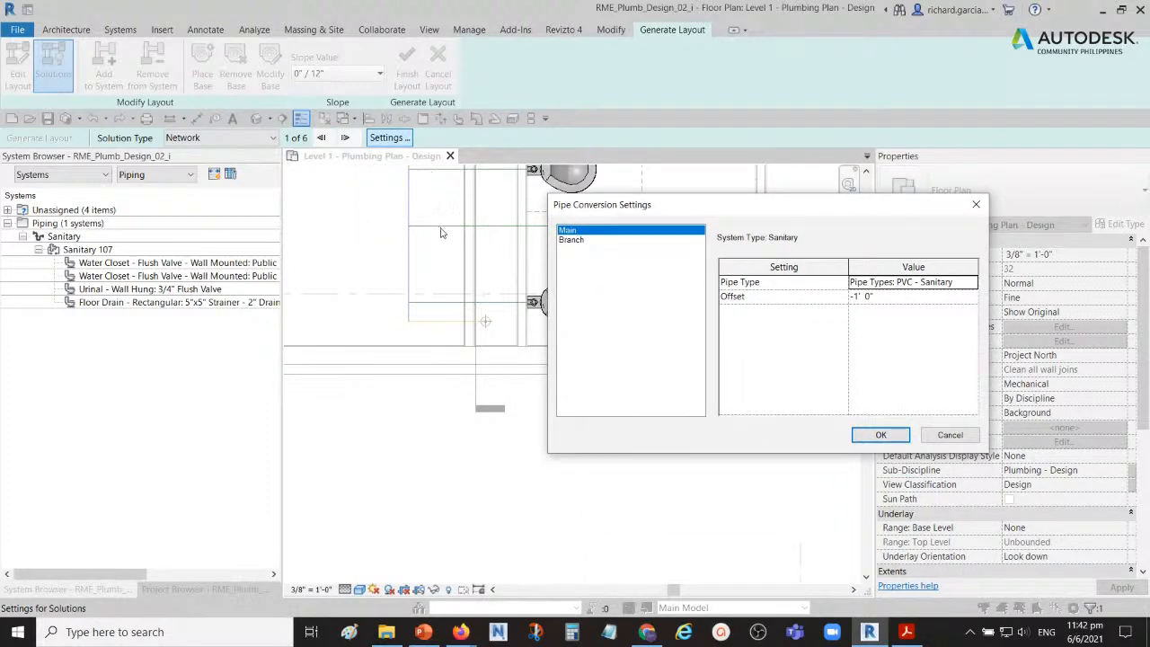
key("ctrl")
left_click(573, 241)
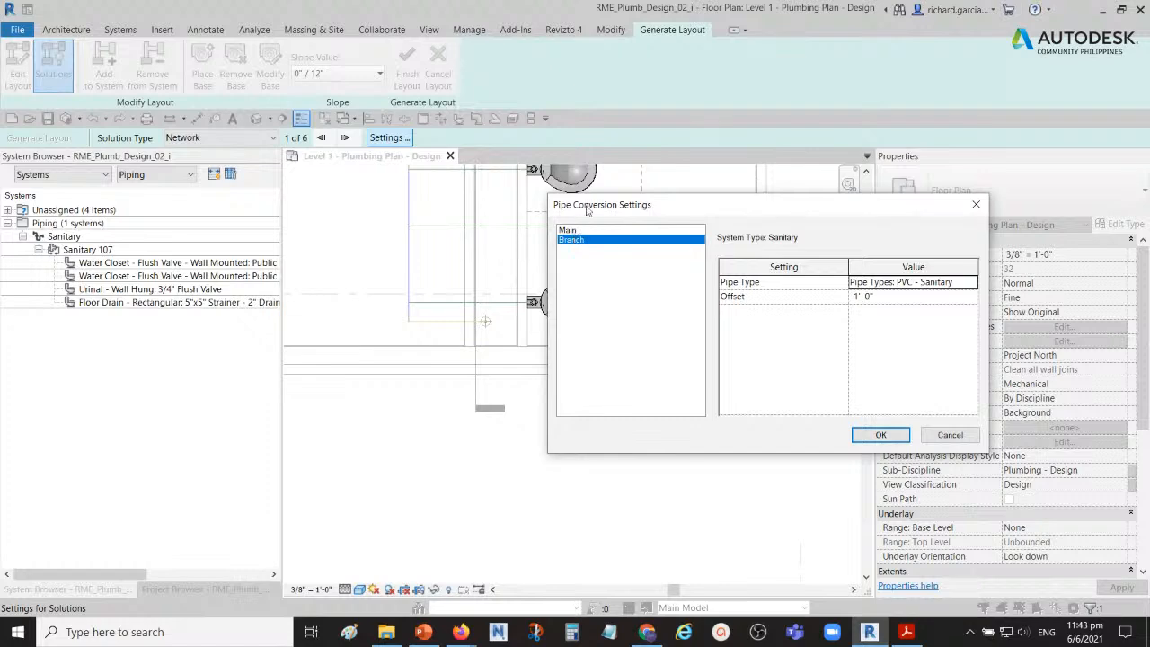
left_click(570, 230)
left_click_drag(711, 207, 225, 81)
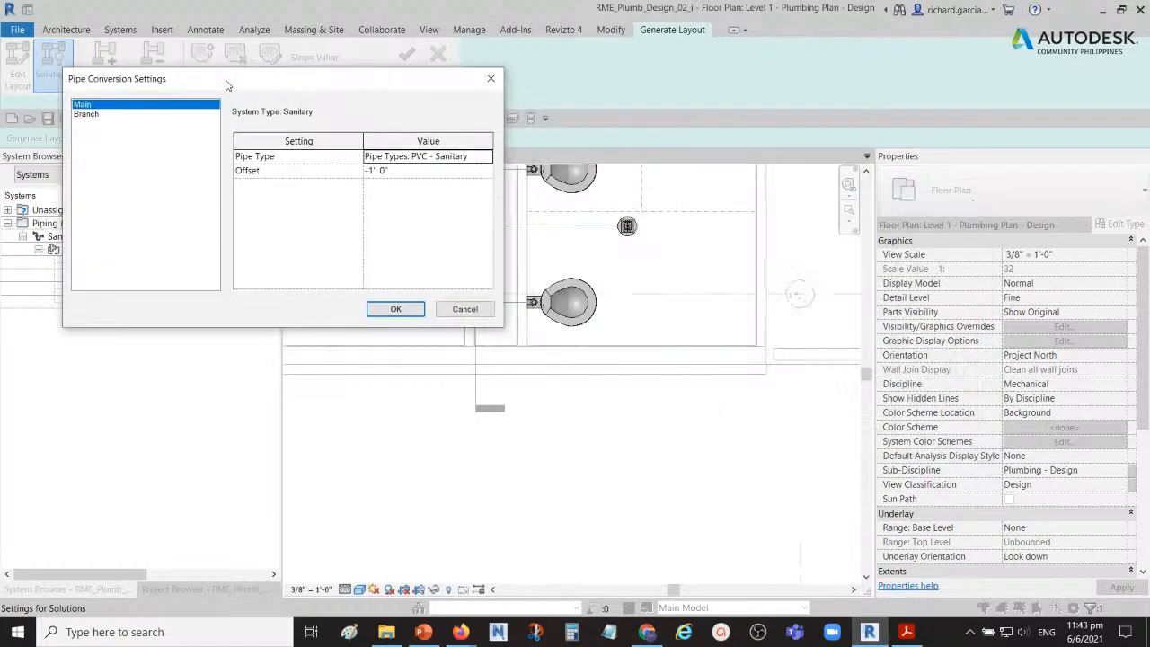
left_click(396, 309)
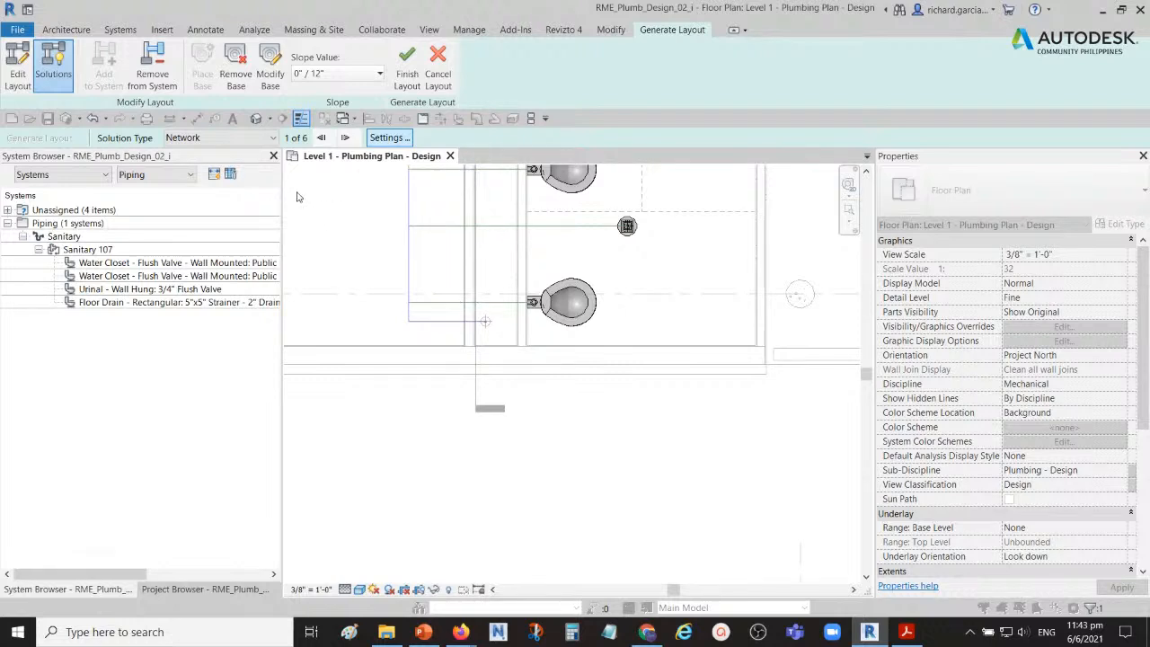
Step: Set the slope value of the pipe layout to 1/8" / 12"
key("ctrl")
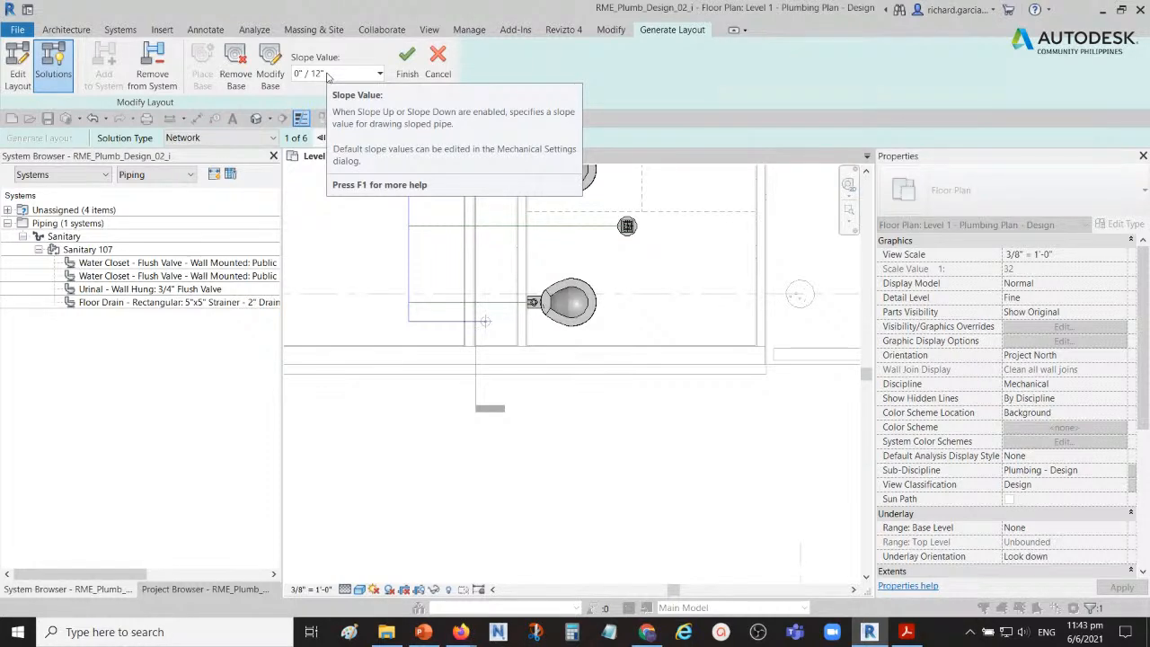
left_click(328, 73)
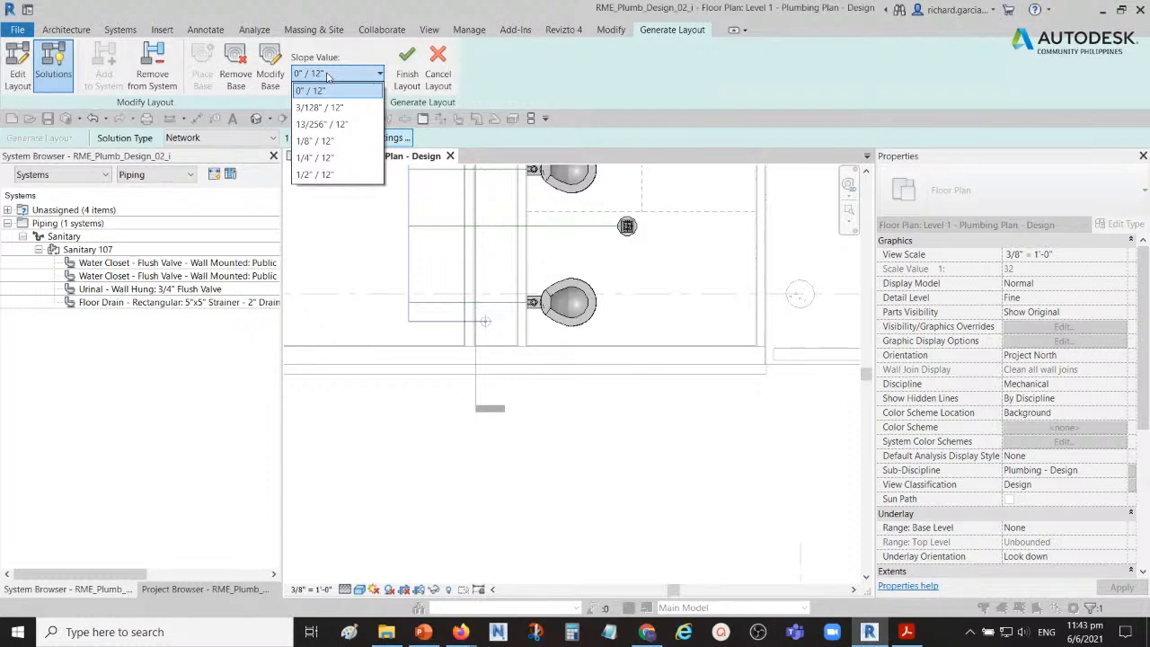
left_click(323, 141)
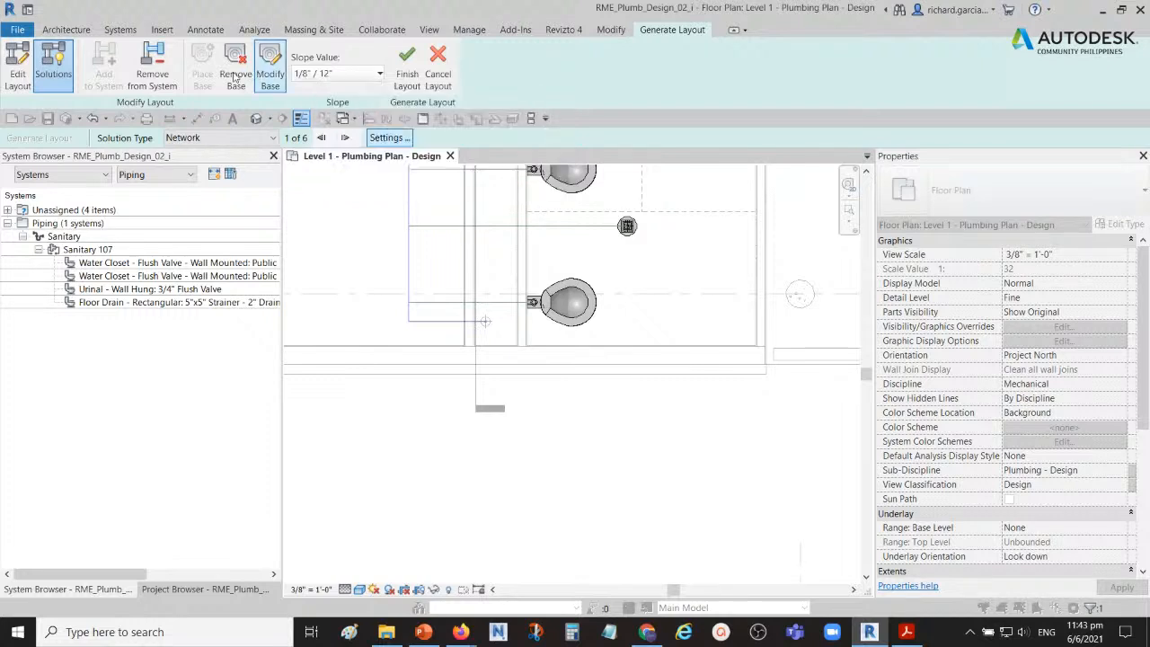
Step: Preview the Perimeter solution type, switch to Intersections, choose solution 2 of 7 and inspect its route along the fixtures
left_click(271, 137)
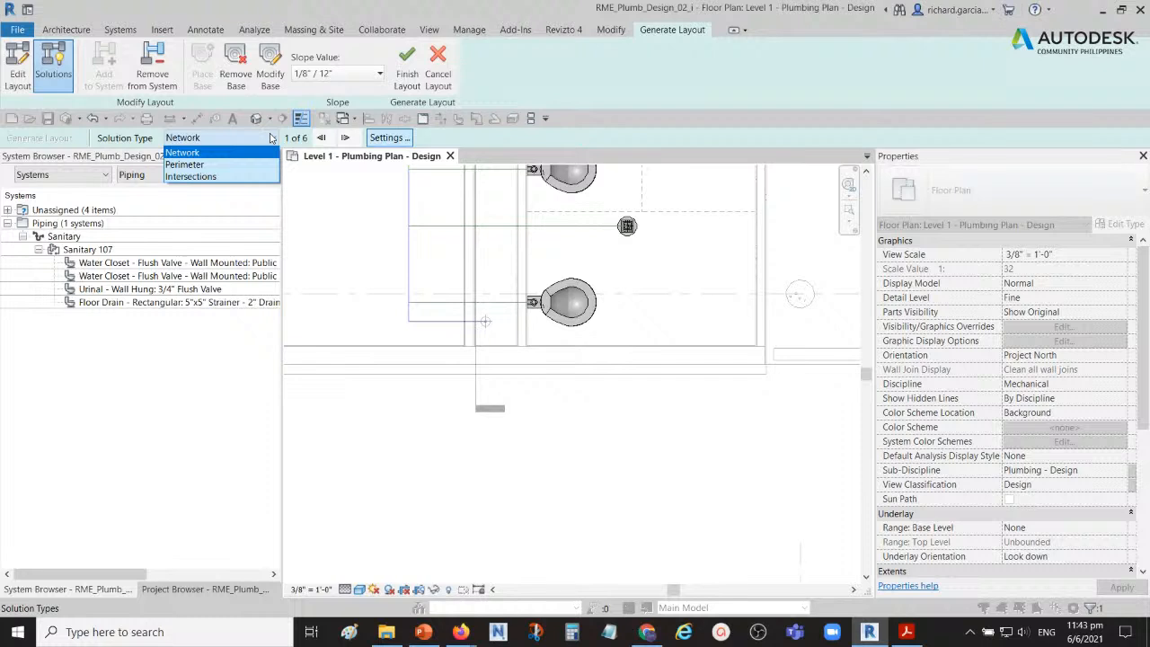
left_click(203, 167)
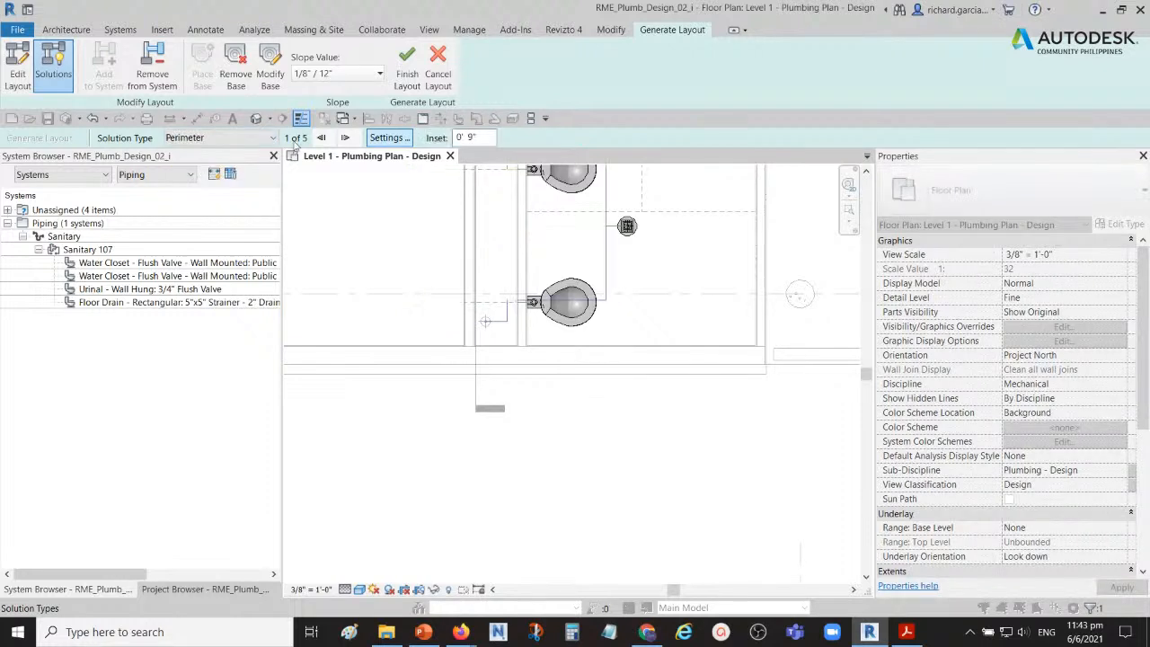
left_click(241, 138)
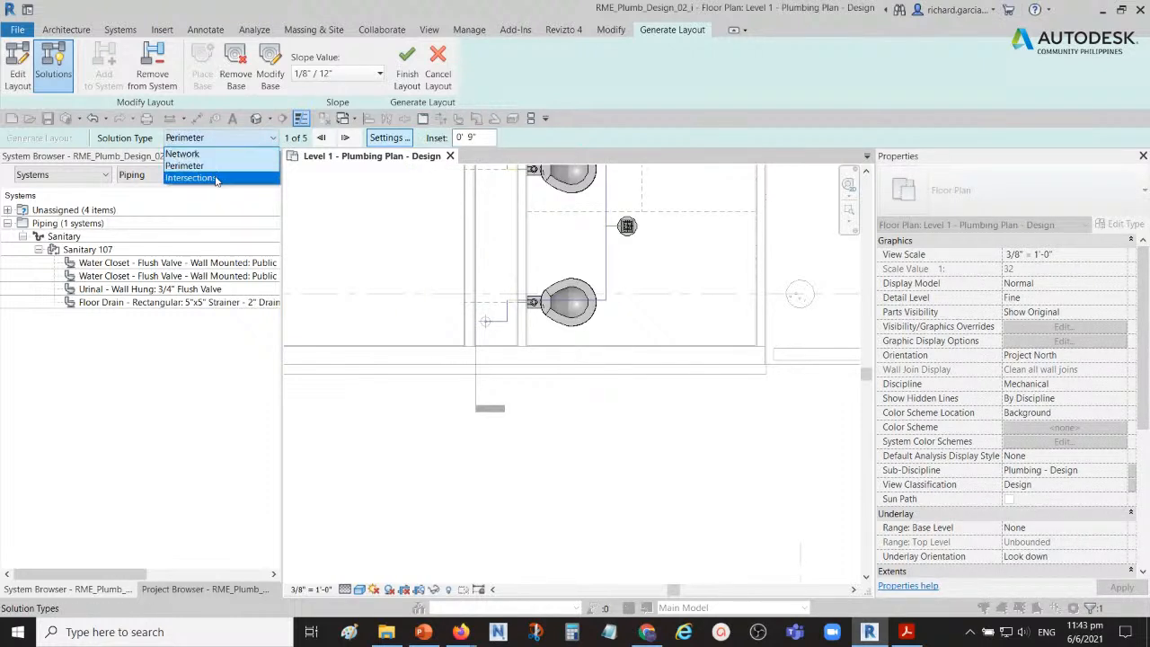
left_click(218, 178)
left_click(345, 138)
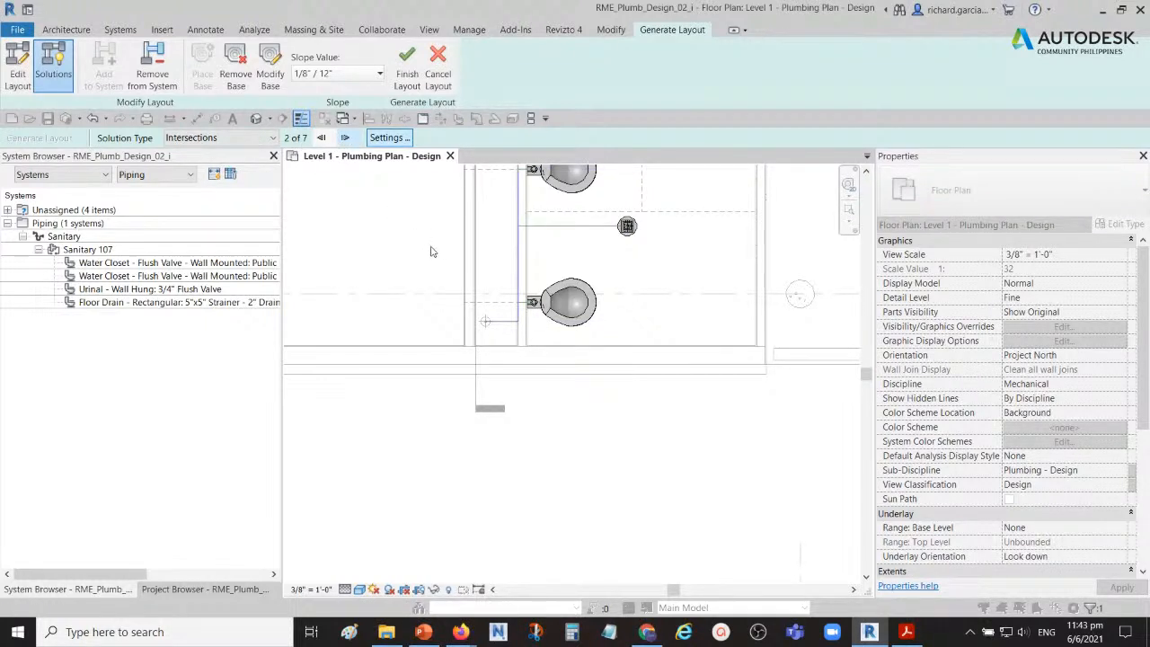
scroll(426, 268, "up", 1)
middle_click_drag(456, 270, 457, 374)
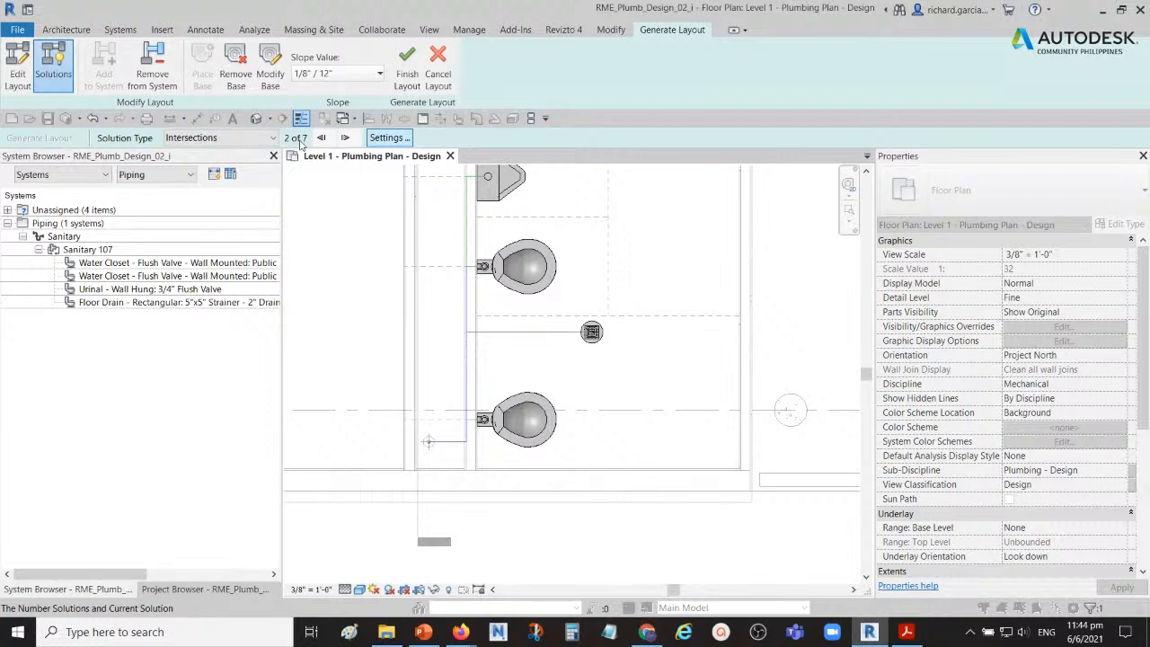
scroll(630, 409, "down", 3)
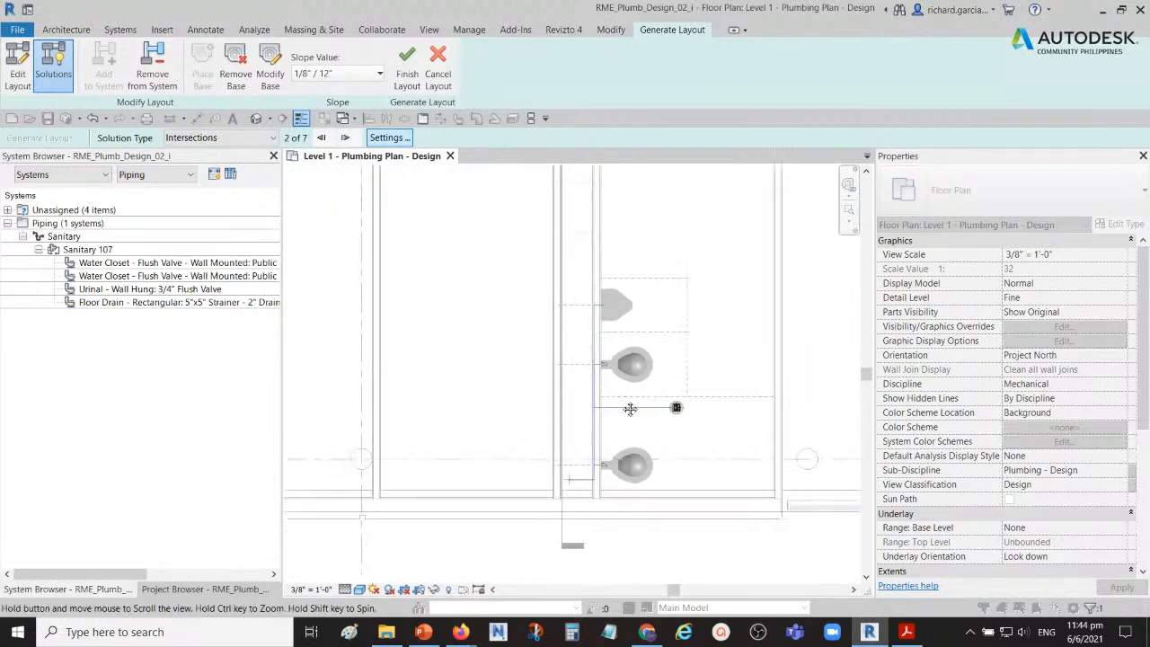
middle_click_drag(630, 408, 675, 402)
scroll(641, 398, "up", 2)
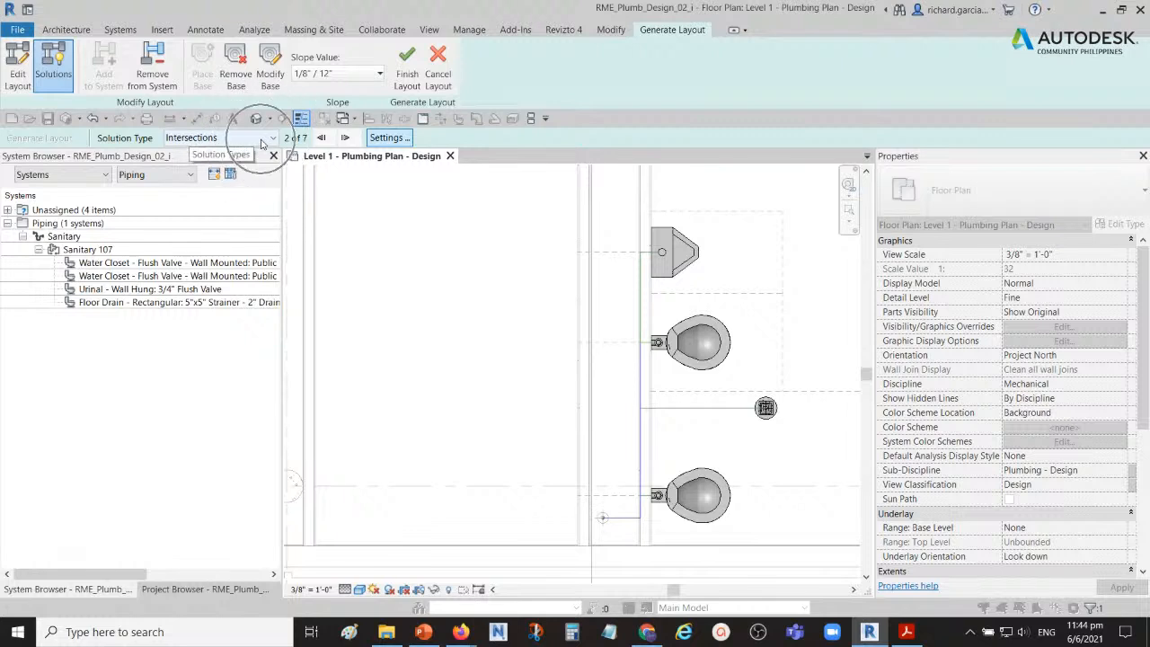
Step: Edit the layout in plan, moving the long main line sideways so it lines up with the placed base
left_click(22, 72)
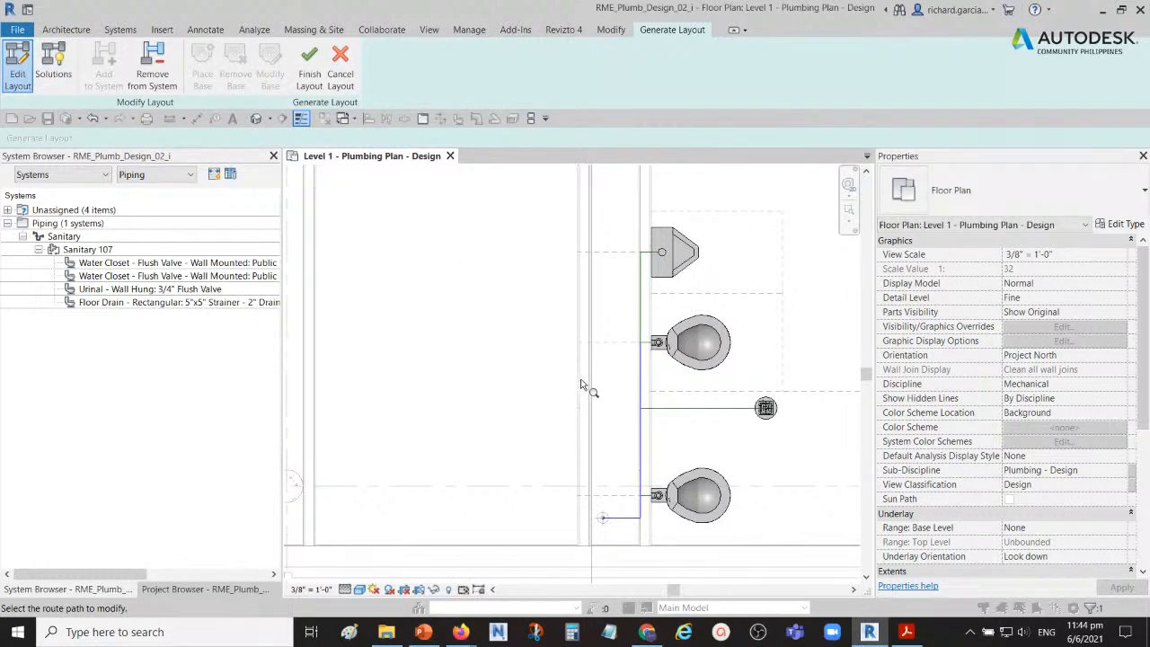
scroll(616, 375, "up", 2)
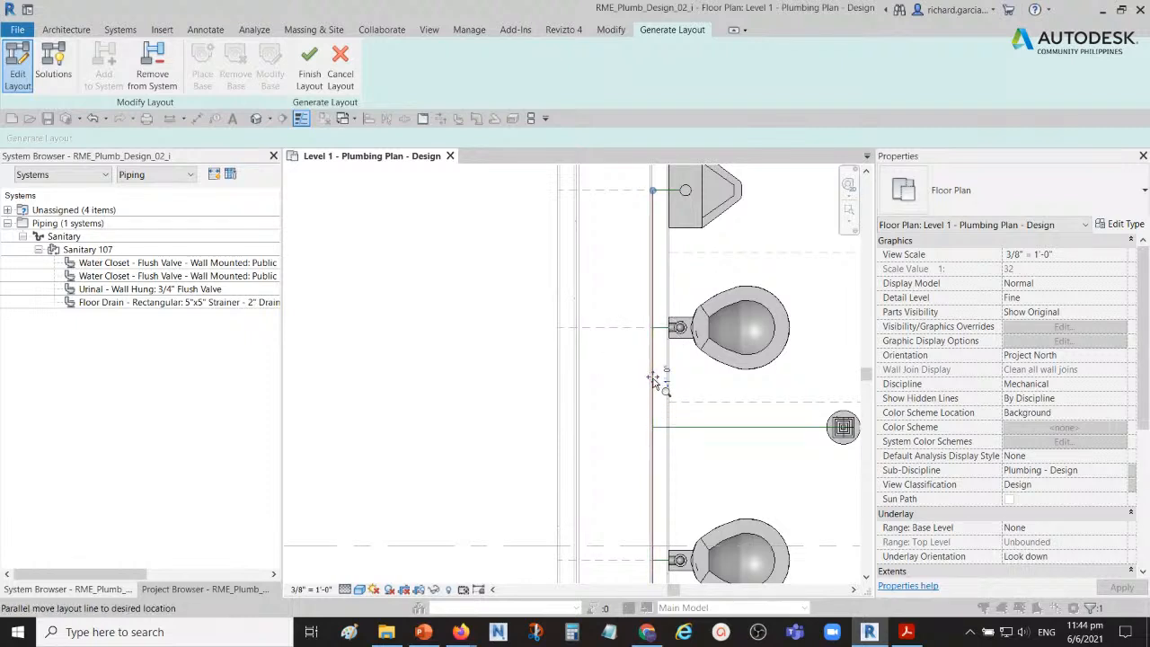
middle_click_drag(626, 388, 632, 314)
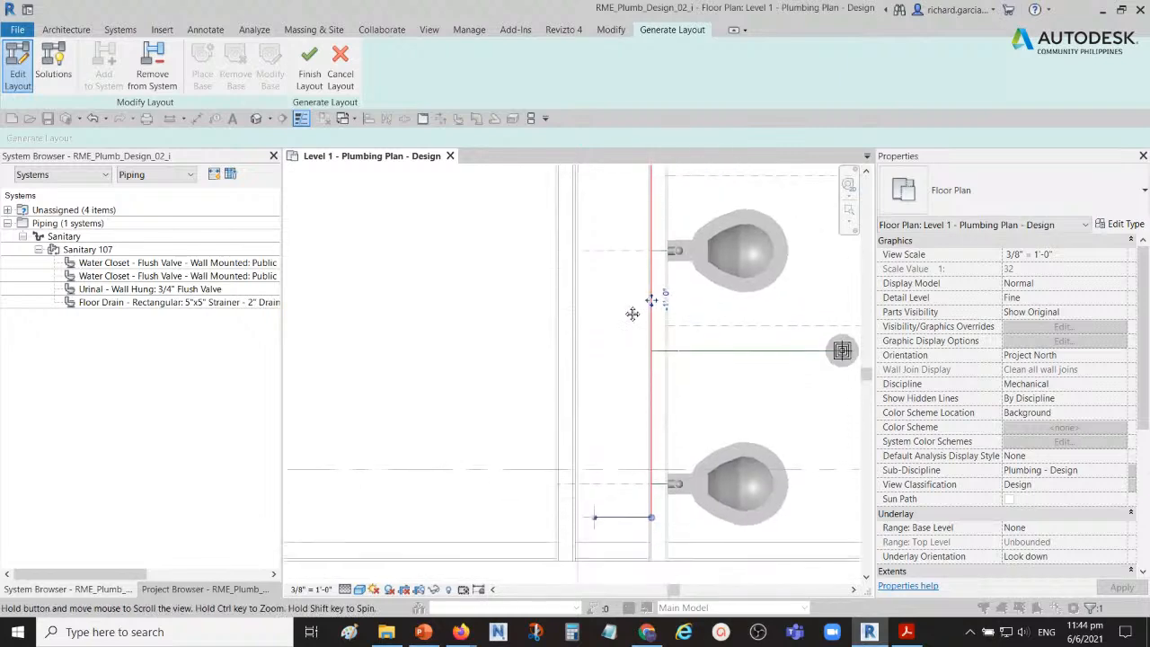
left_click(652, 302)
left_click_drag(652, 302, 596, 302)
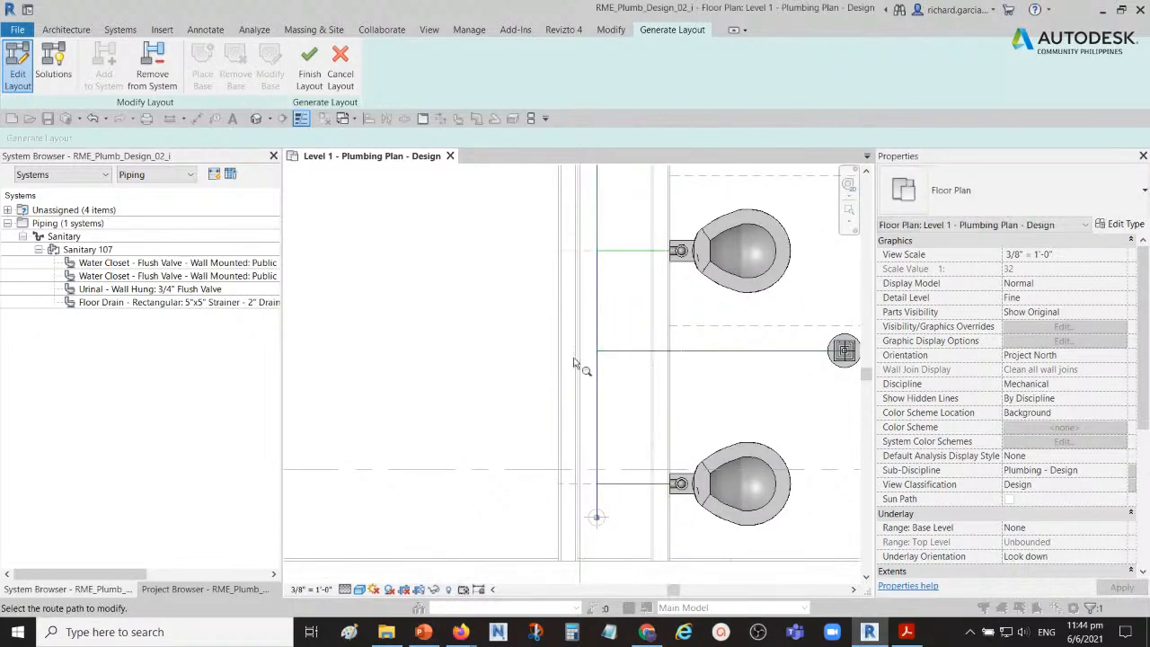
Step: Open the 3D Plumbing - Overall view to see the adjusted layout paths in three dimensions
scroll(561, 350, "down", 1)
middle_click_drag(560, 350, 520, 375)
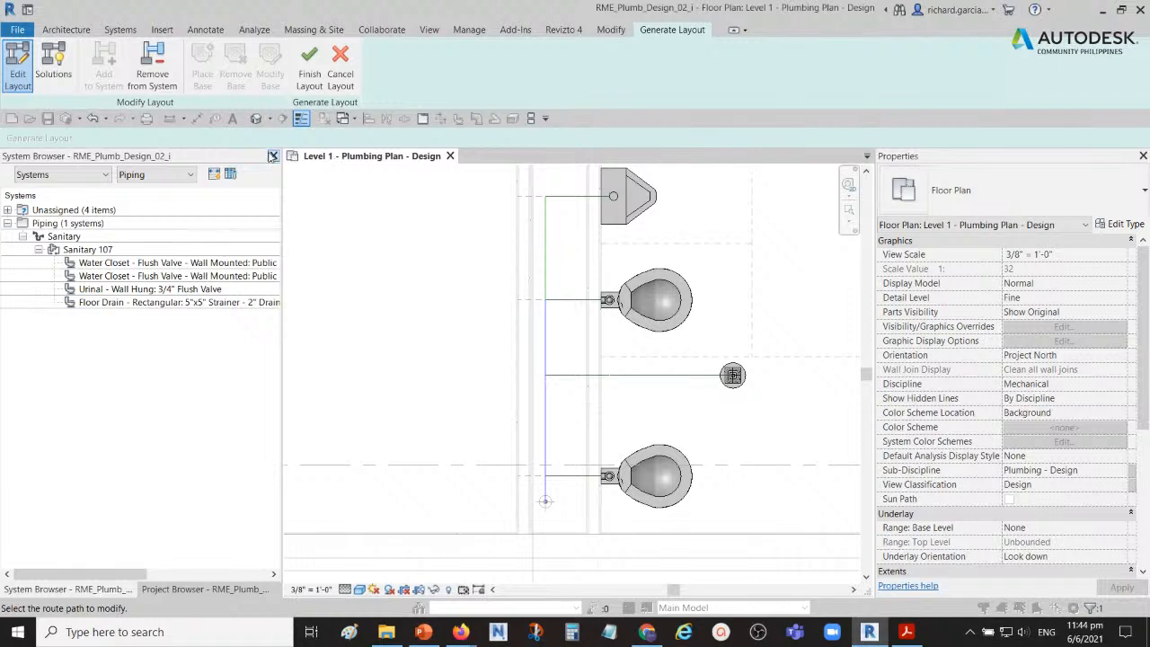
left_click(203, 588)
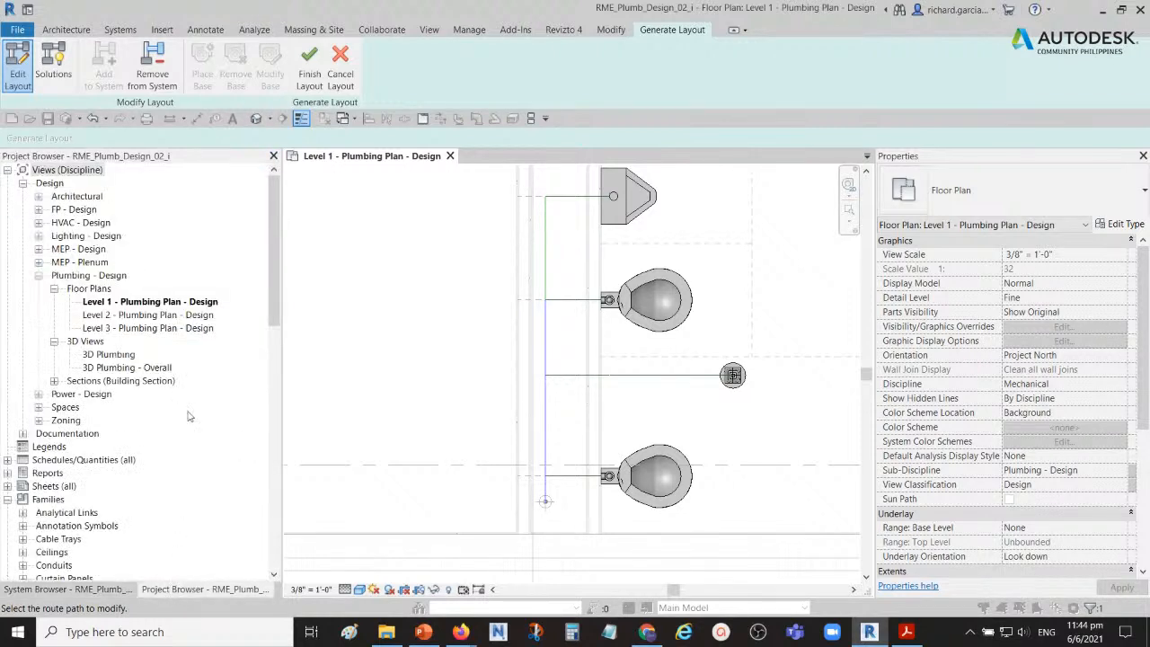
double_click(115, 368)
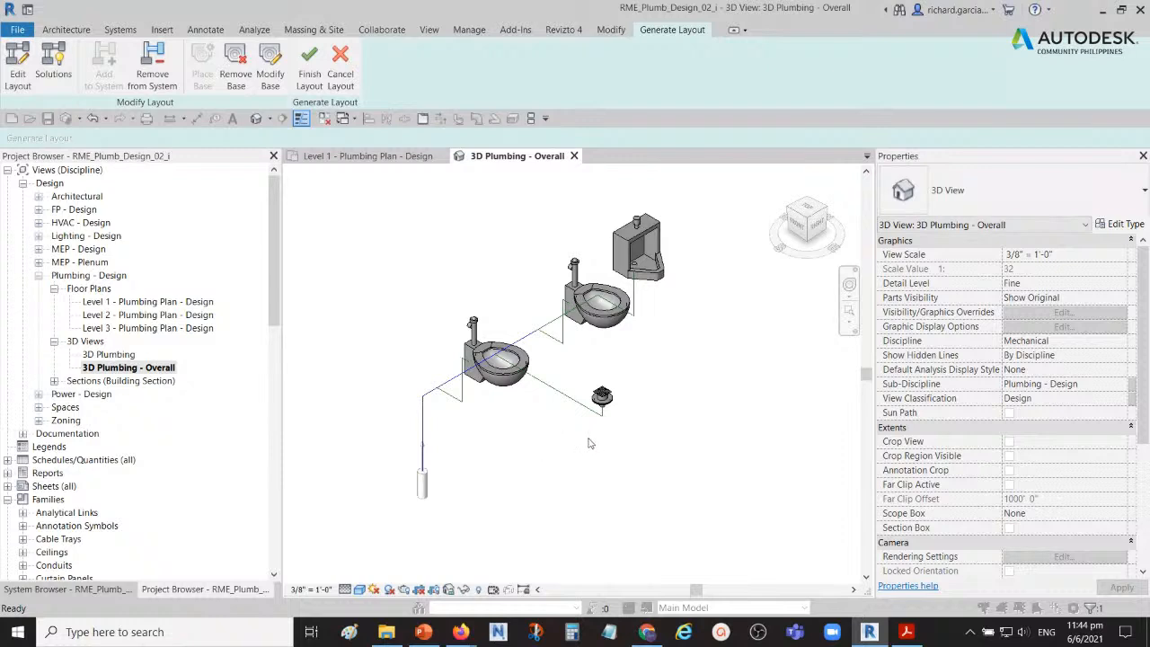
scroll(523, 365, "up", 4)
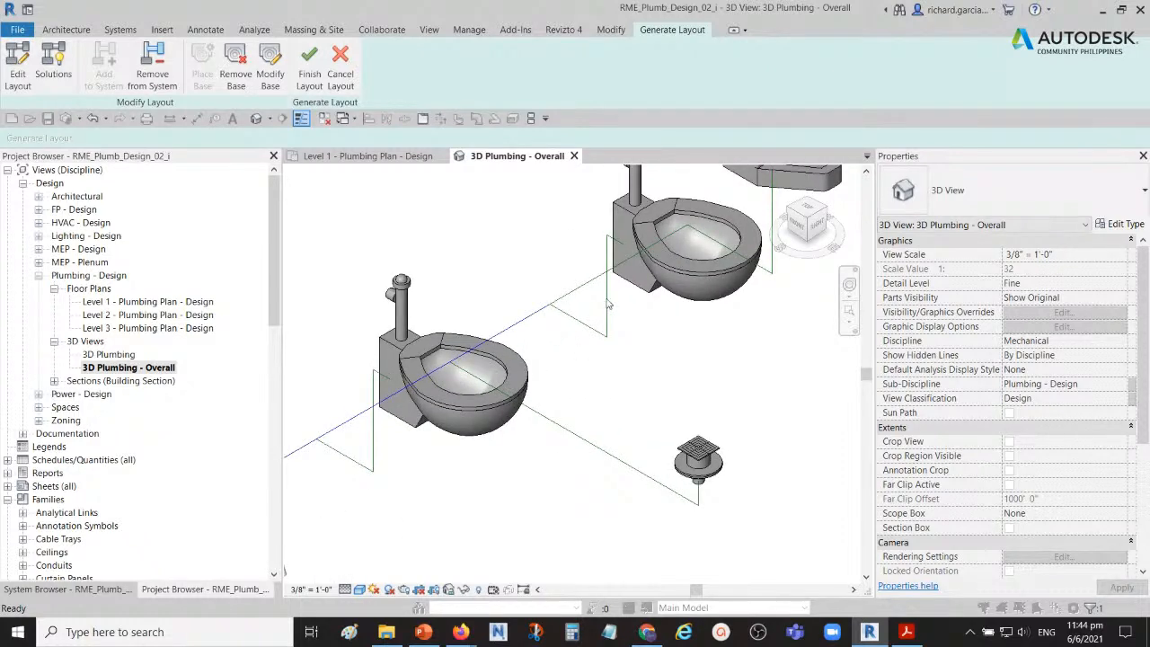
Step: Edit the layout in 3D, moving the vertical branch line of the water closet beside the urinal onto the main line
left_click(18, 67)
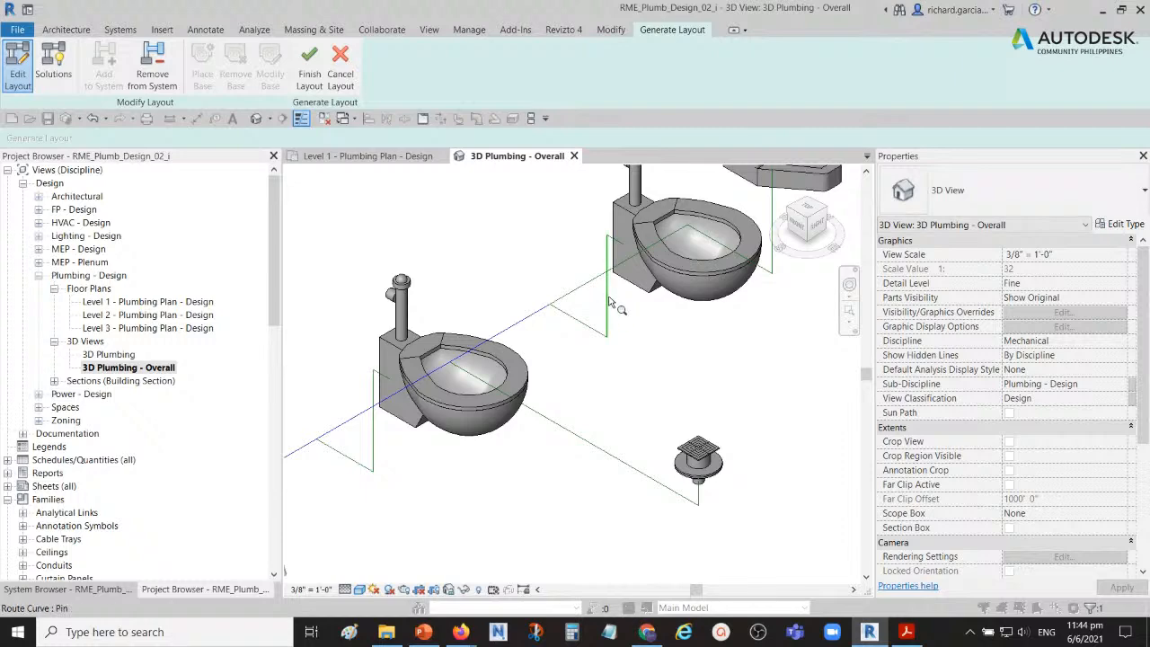
middle_click_drag(608, 304, 748, 352, "shift")
middle_click_drag(629, 357, 656, 308)
scroll(616, 312, "down", 2)
middle_click_drag(580, 323, 565, 299)
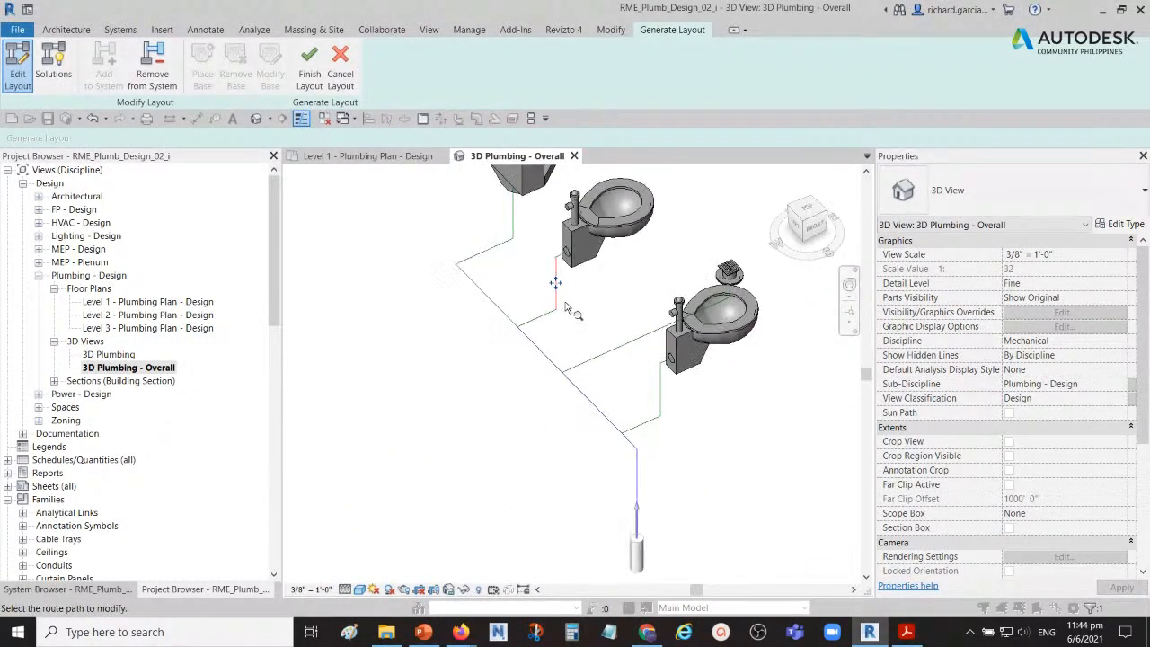
scroll(564, 298, "up", 1)
left_click_drag(552, 276, 464, 297)
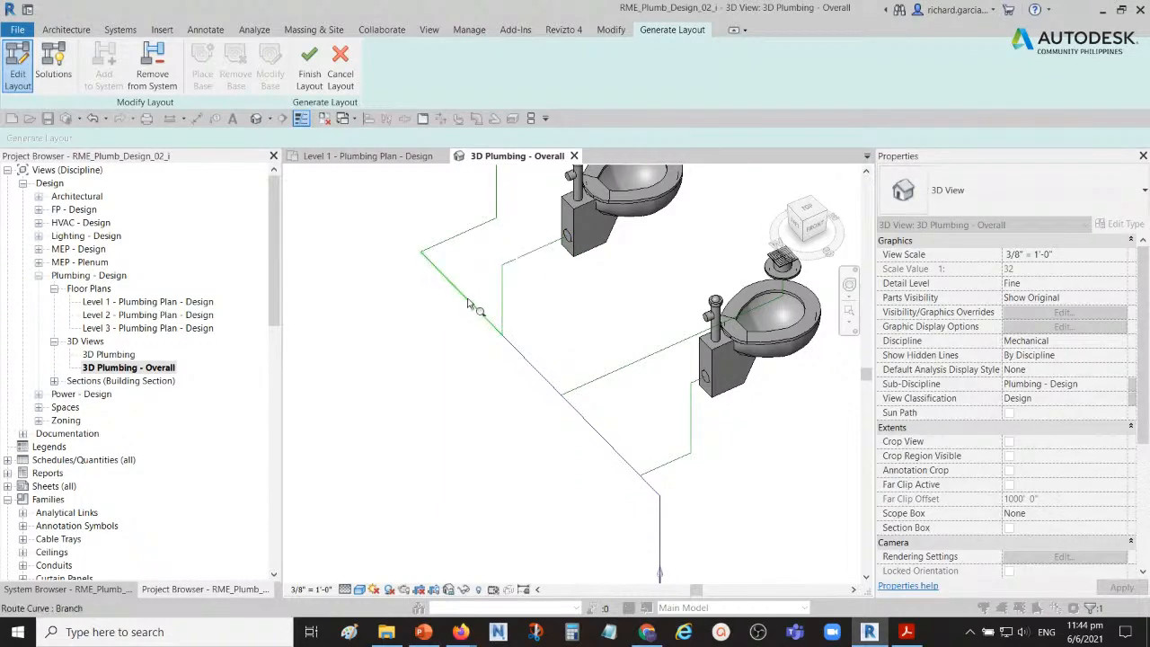
Step: Move the vertical branch line of the water closet nearest the base onto the main line and finish the layout
middle_click_drag(690, 415, 639, 337)
left_click_drag(640, 337, 559, 363)
scroll(632, 364, "down", 3)
middle_click_drag(659, 385, 724, 364, "shift")
scroll(632, 403, "up", 3)
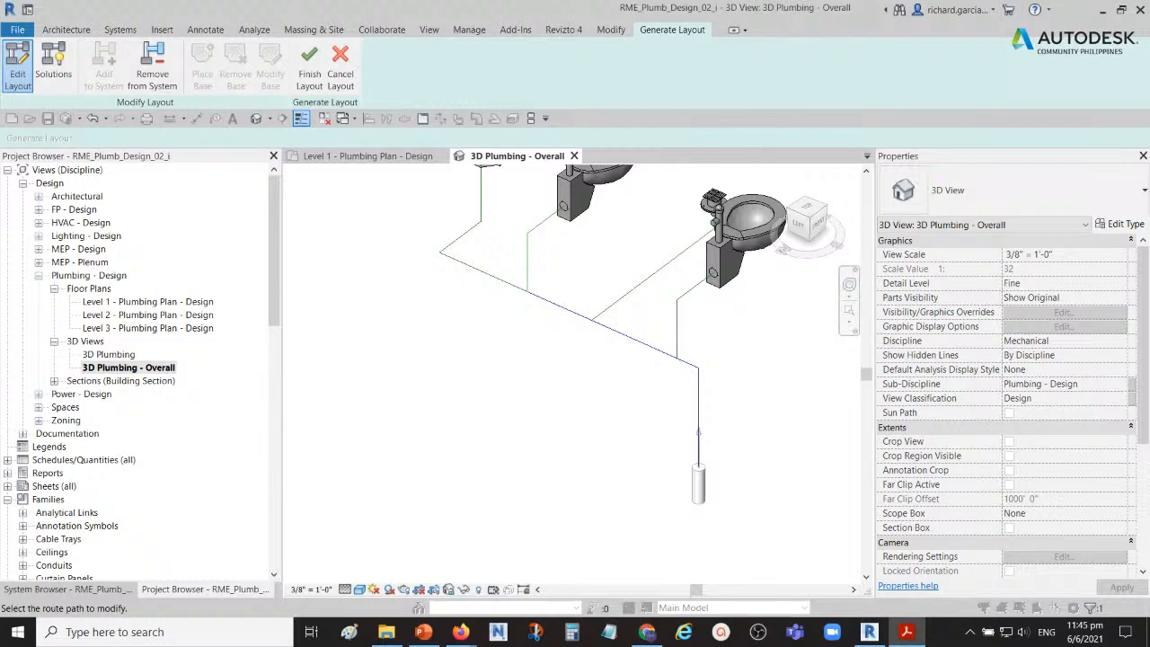
left_click(310, 72)
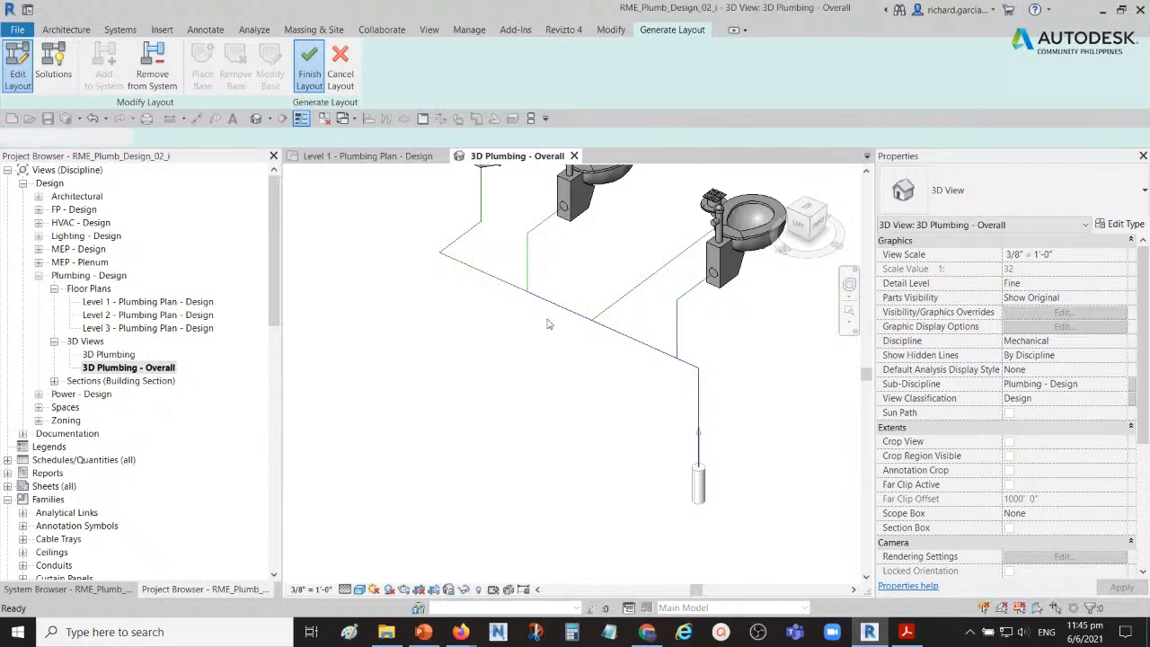
Step: Examine the slope and end elevations of the floor drain's branch pipe from several sides
middle_click_drag(544, 341, 593, 334, "shift")
scroll(580, 338, "up", 5)
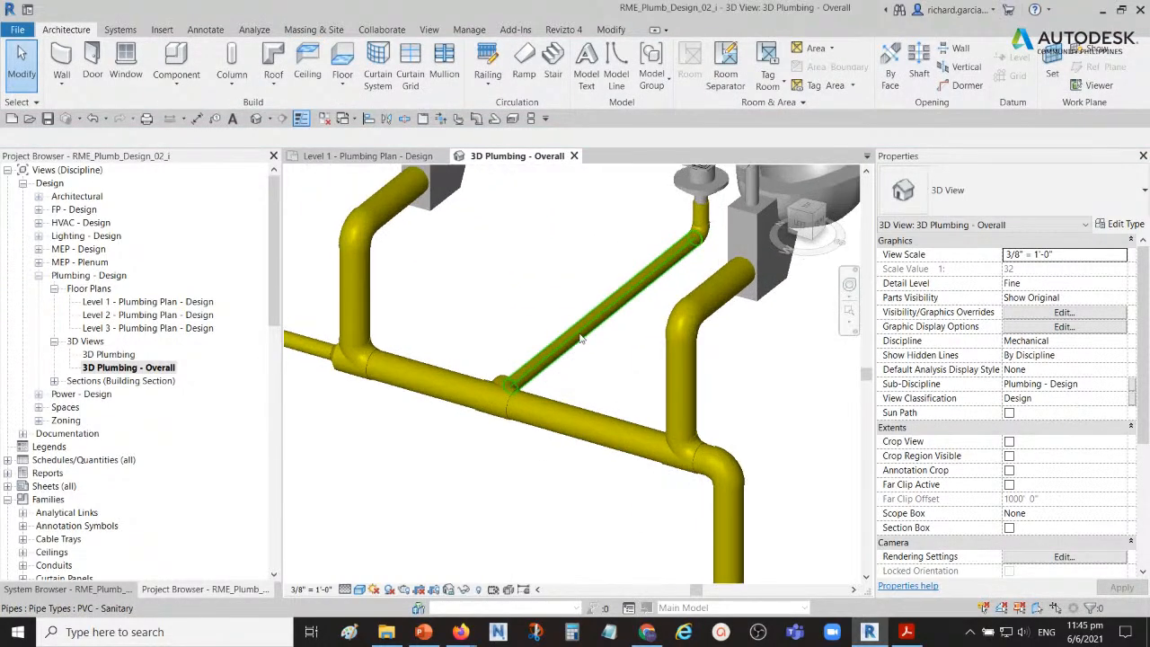
left_click(579, 338)
scroll(590, 287, "up", 3)
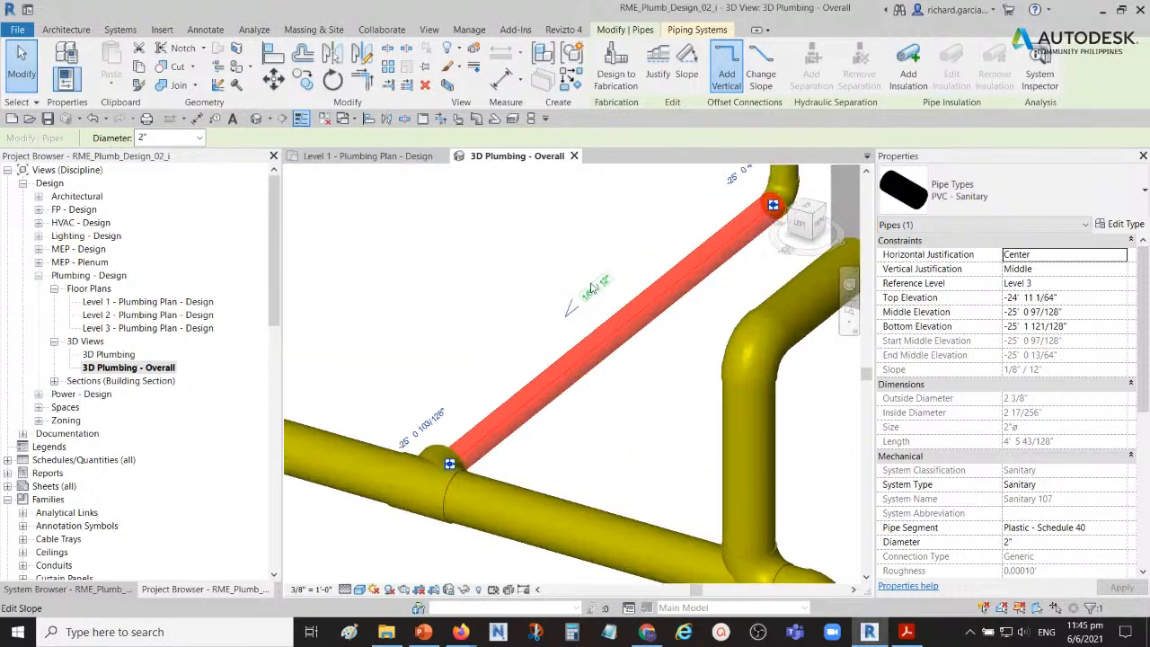
scroll(591, 288, "up", 1)
middle_click_drag(593, 295, 631, 304, "shift")
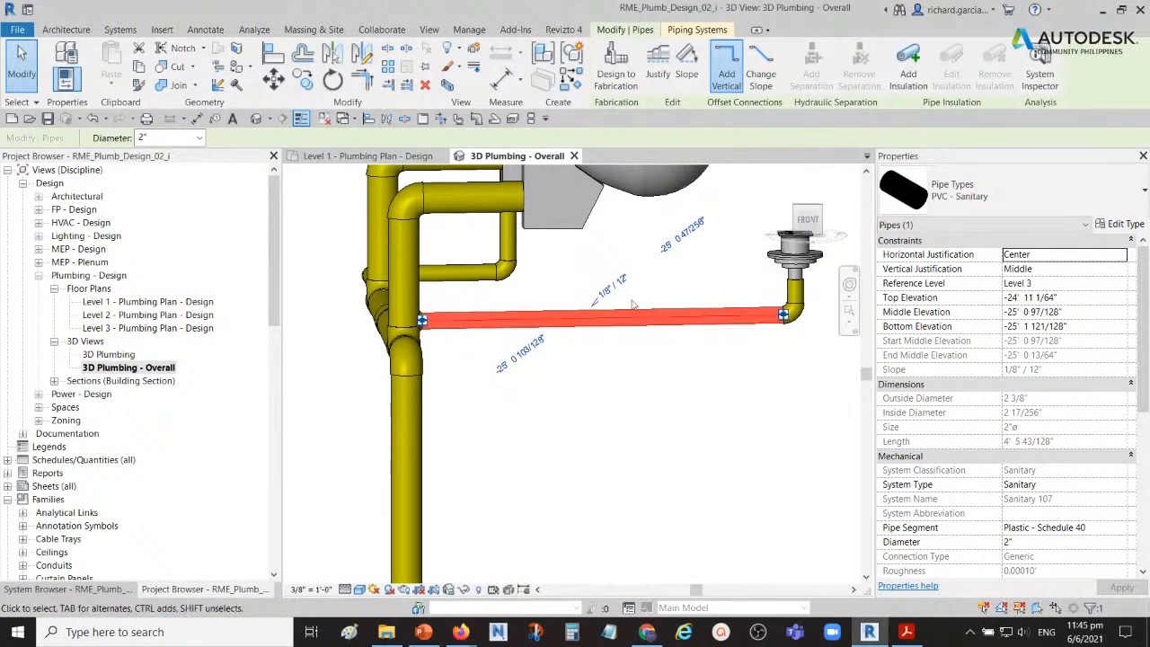
middle_click_drag(537, 360, 543, 329, "shift")
scroll(543, 329, "up", 4)
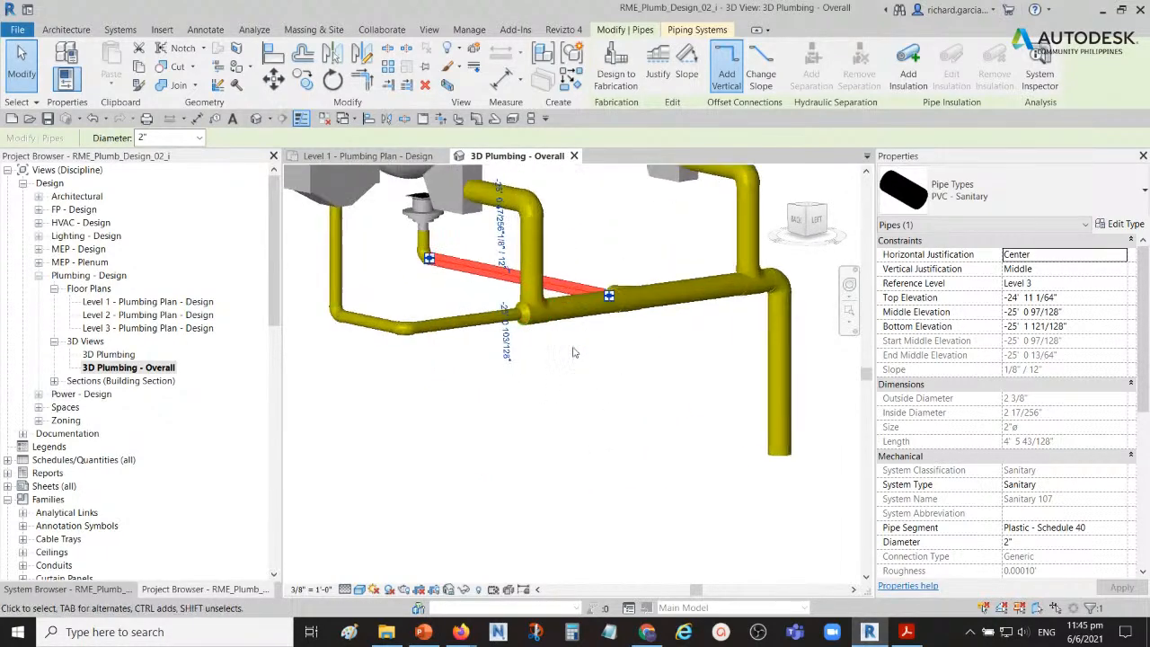
middle_click_drag(604, 369, 614, 404)
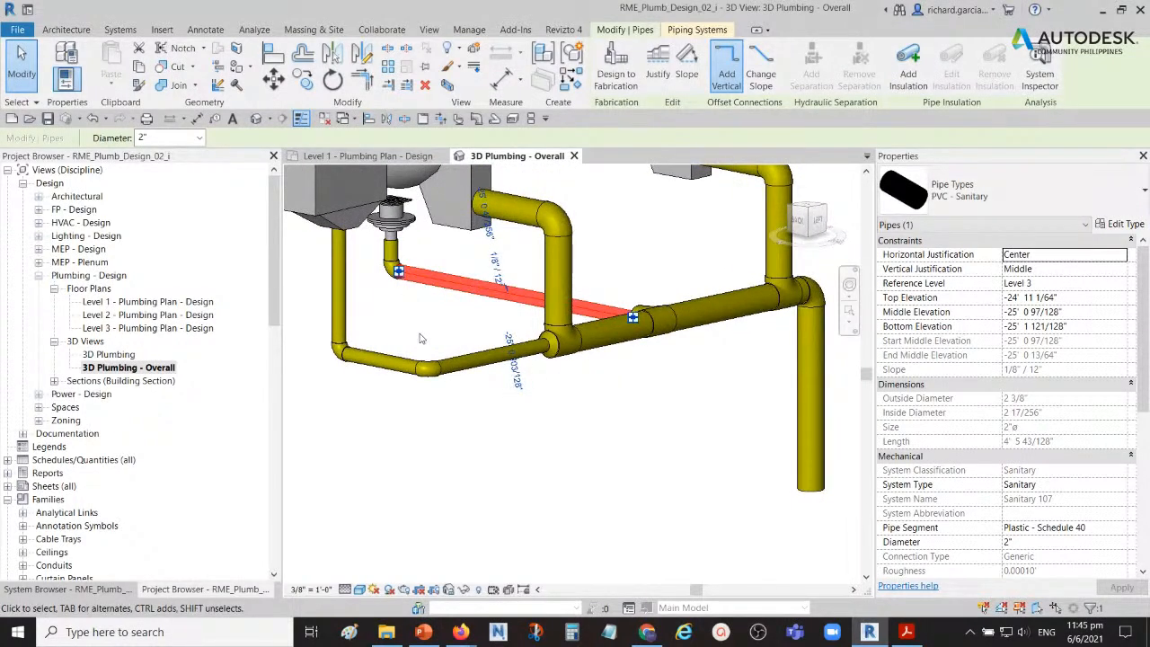
Step: Check the slope of the two horizontal pipes running from the urinal drop to the sanitary tee
left_click(381, 359)
scroll(382, 359, "up", 4)
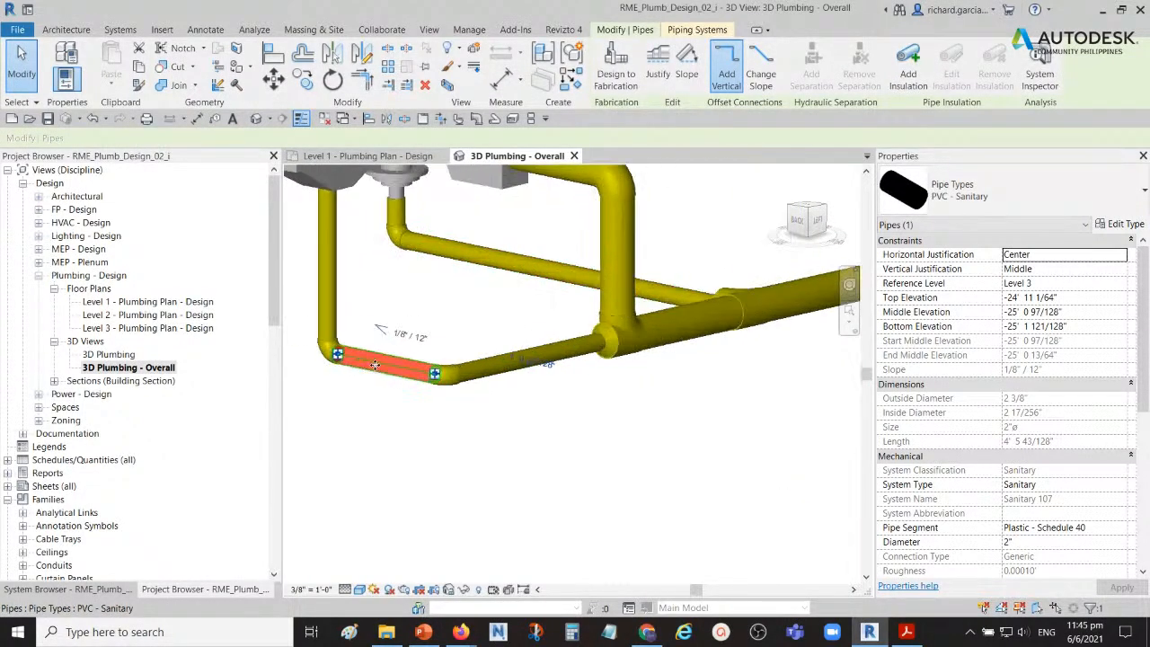
scroll(660, 335, "down", 5)
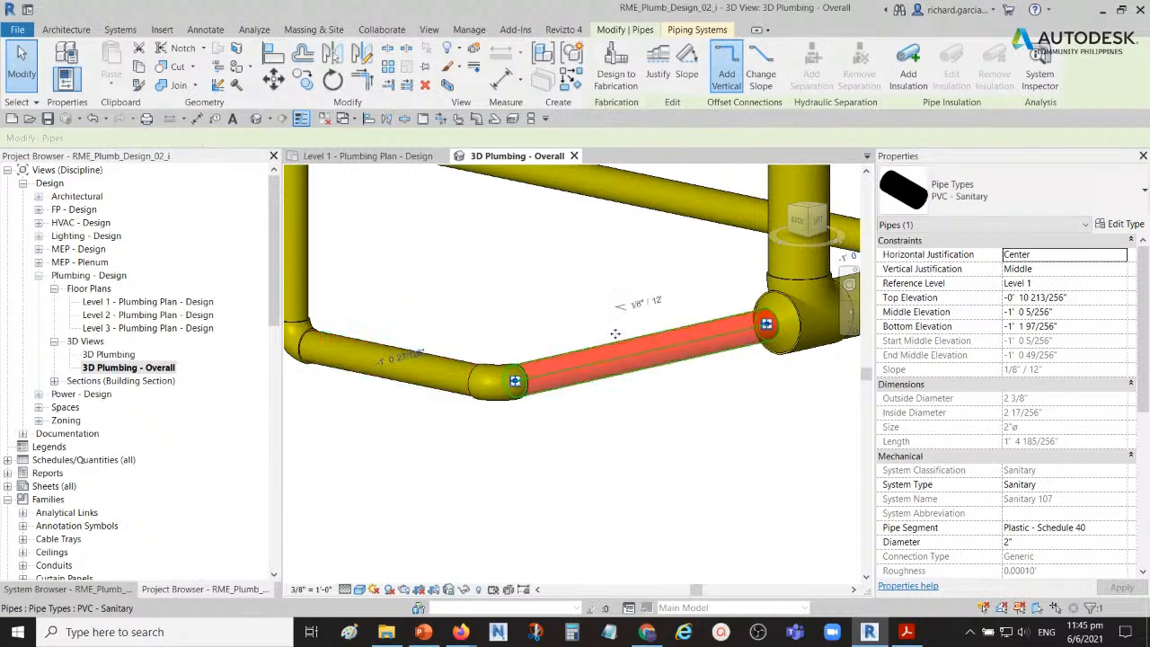
middle_click_drag(690, 376, 735, 431, "shift")
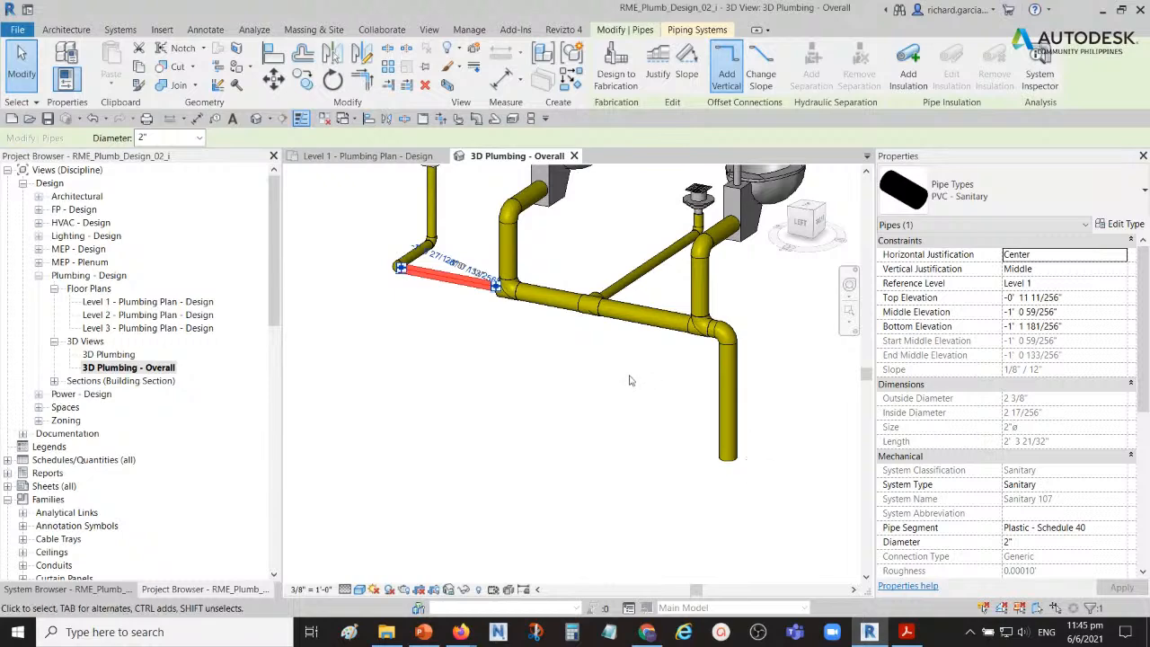
scroll(619, 398, "down", 3)
middle_click_drag(618, 397, 503, 415, "shift")
left_click(491, 407)
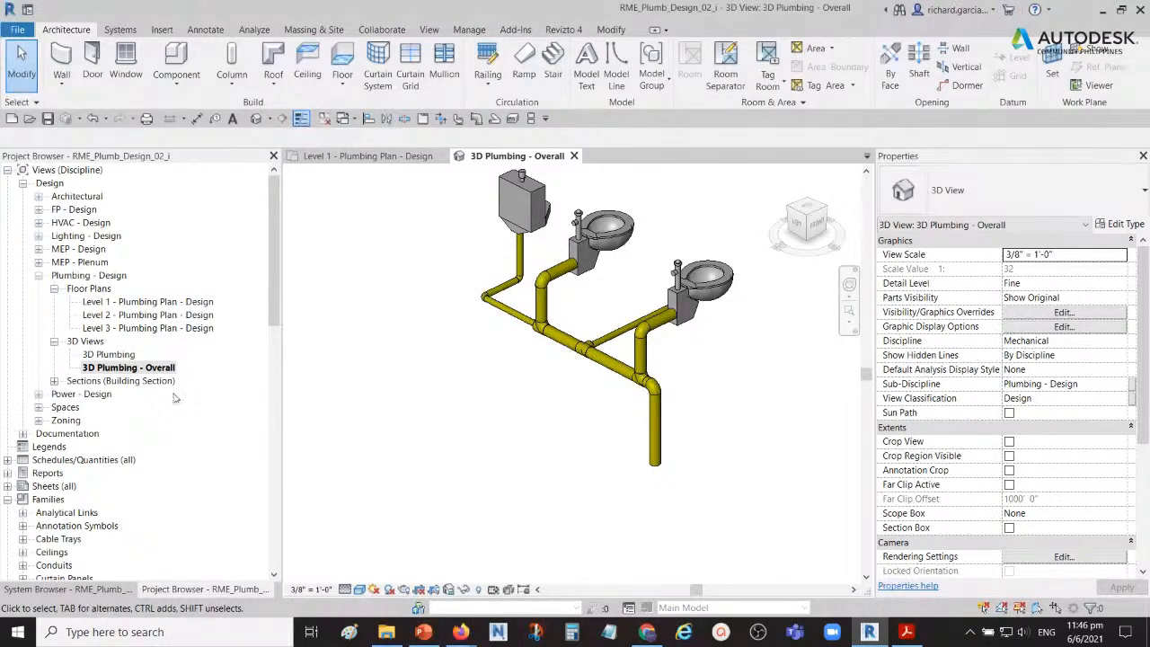
Step: Try flipping the sanitary tee below the water closet beside the urinal, and undo the flip
middle_click_drag(548, 396, 591, 324, "shift")
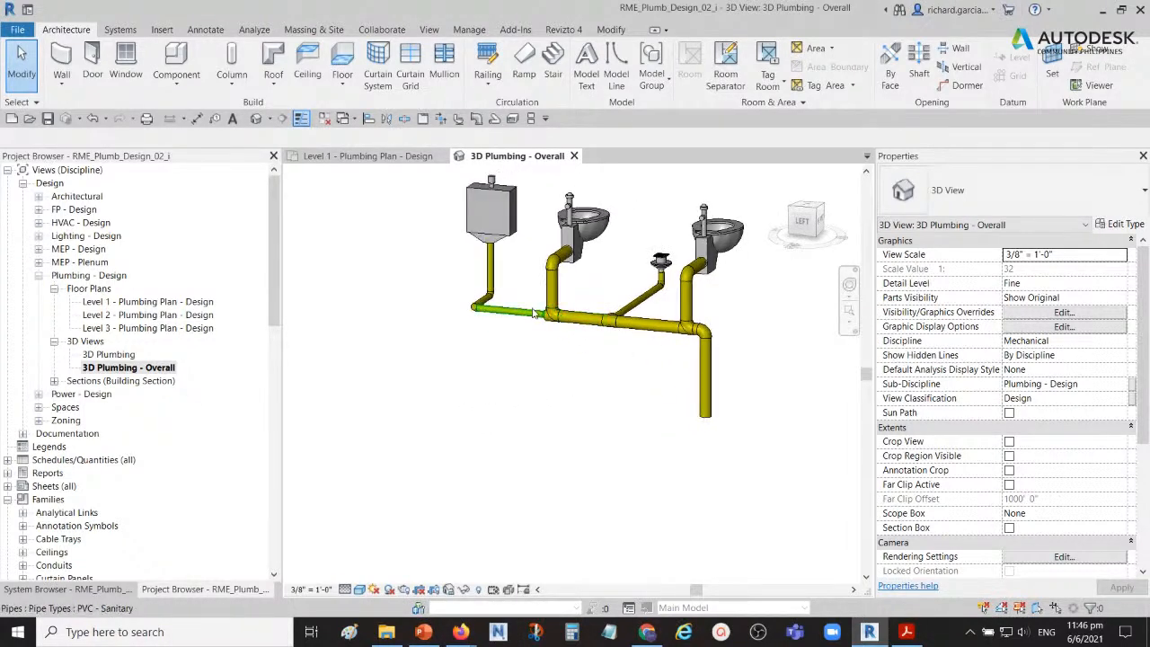
scroll(590, 321, "up", 5)
left_click(577, 356)
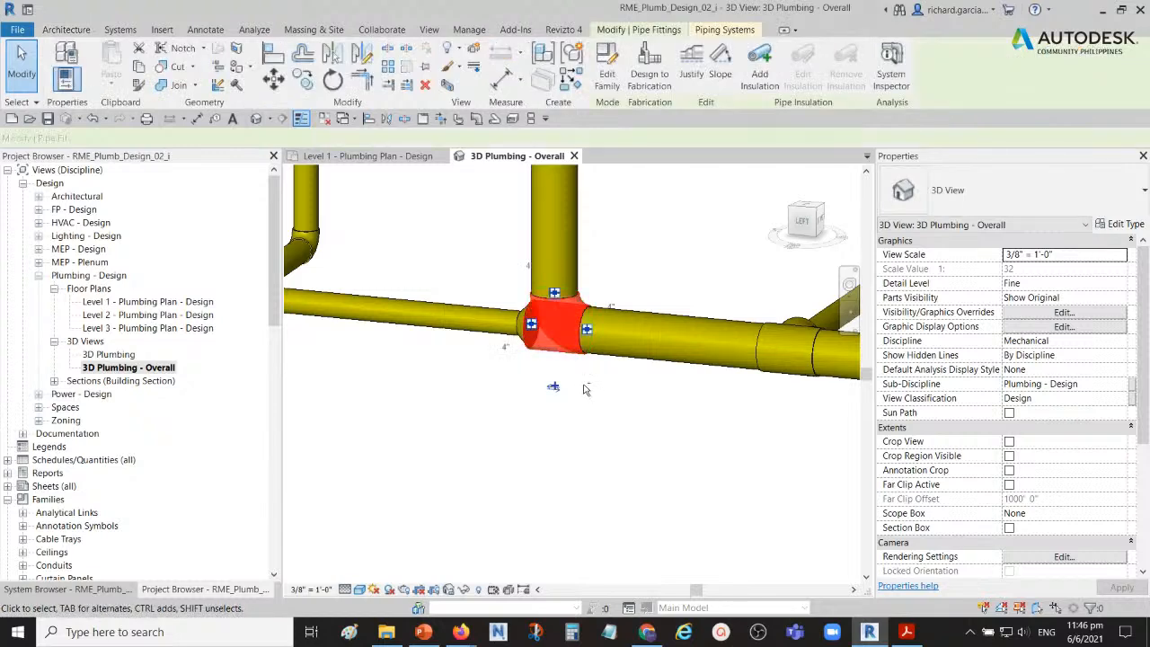
middle_click_drag(577, 357, 547, 328, "shift")
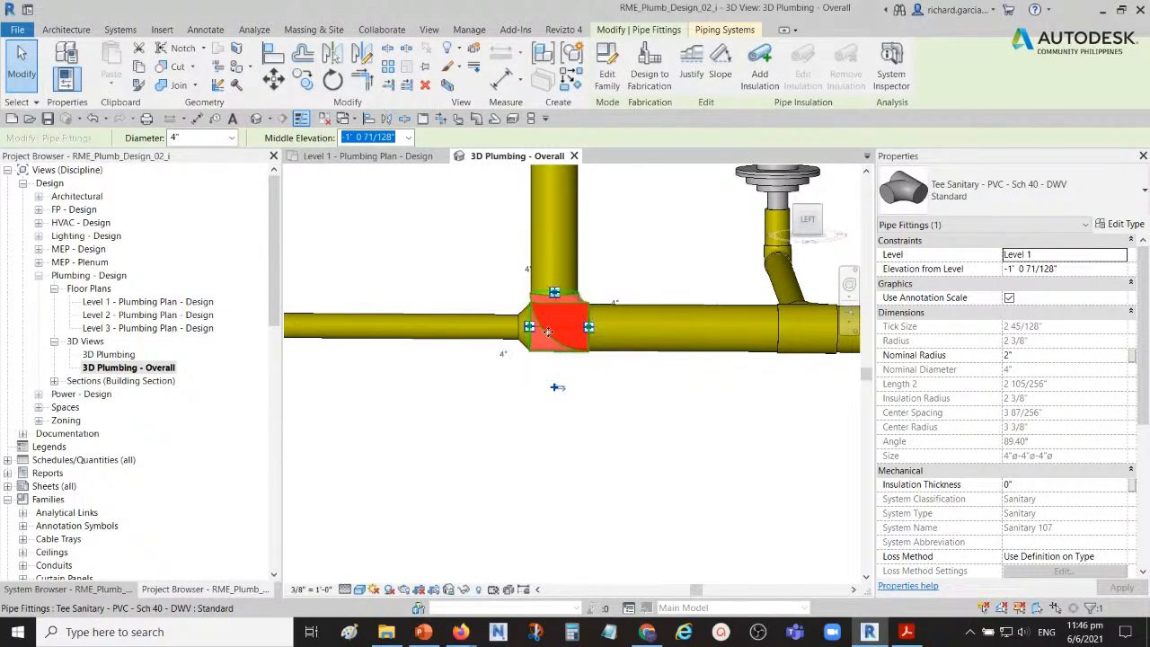
scroll(554, 339, "up", 4)
scroll(552, 366, "down", 2)
middle_click_drag(551, 368, 635, 364)
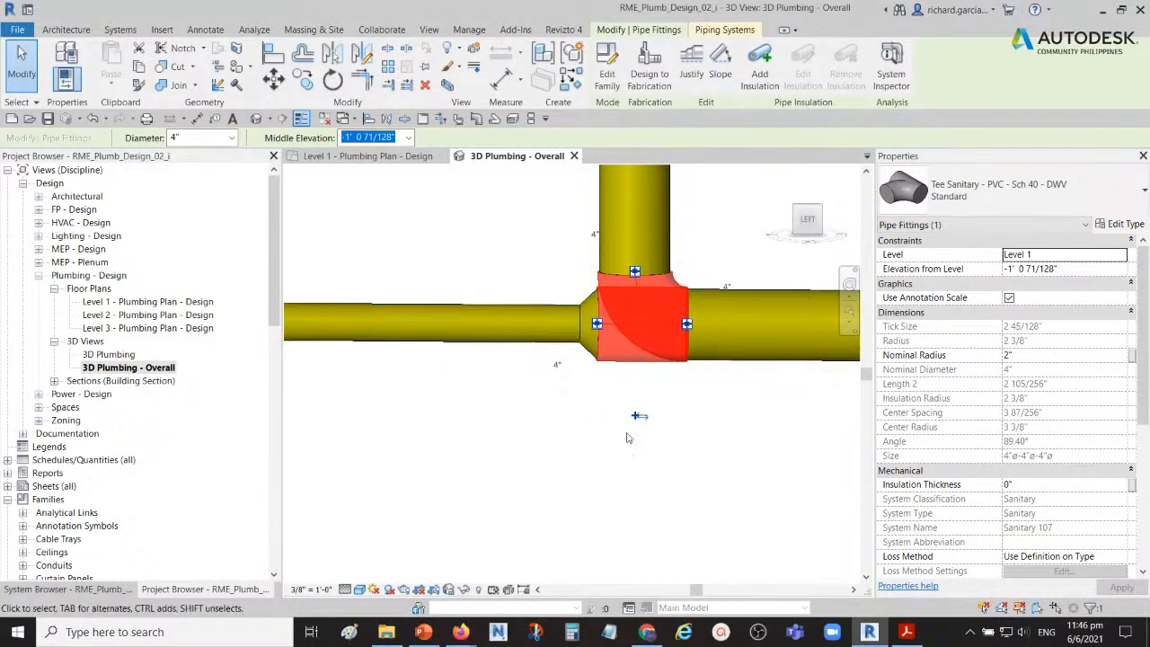
key("ctrl")
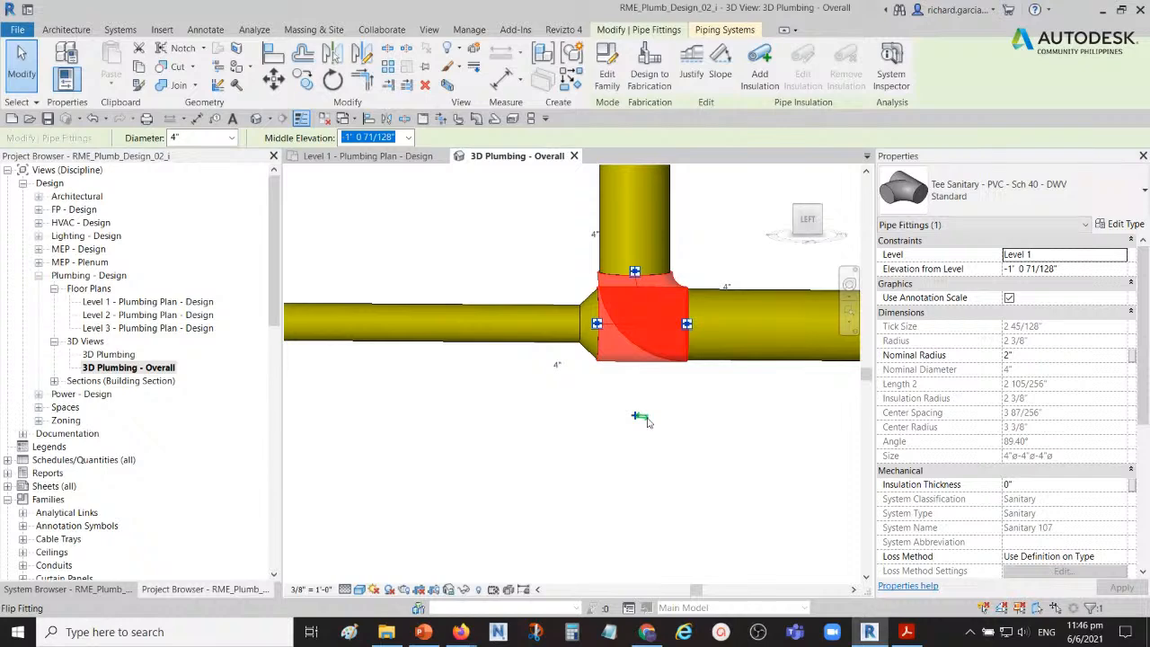
left_click(639, 418)
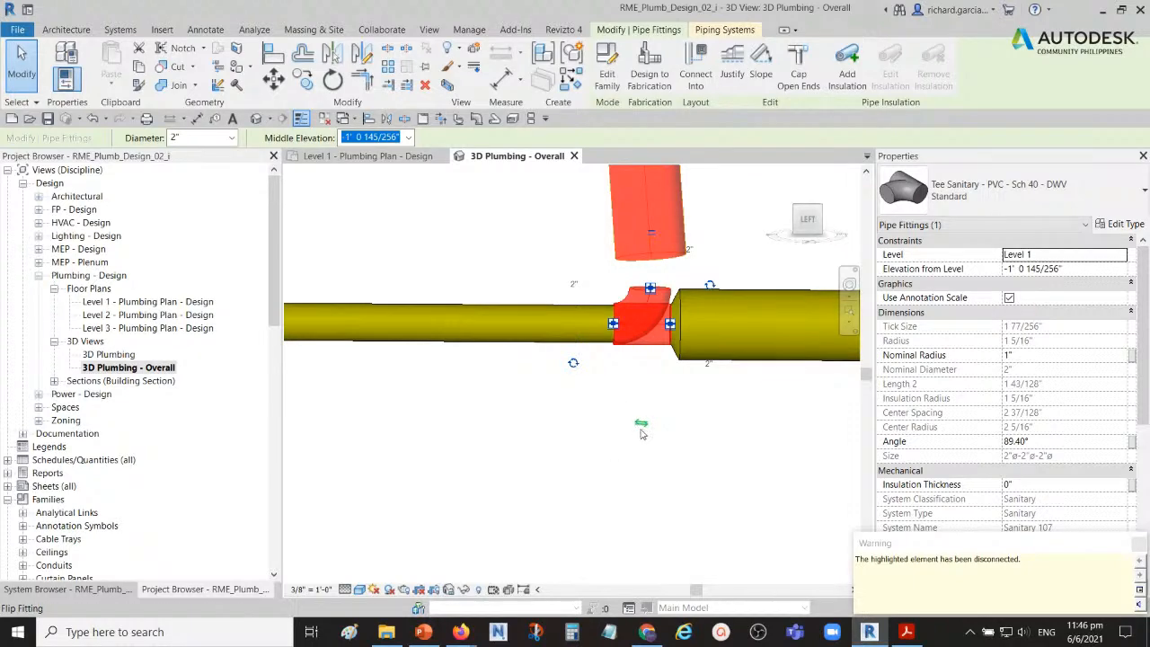
left_click(516, 392)
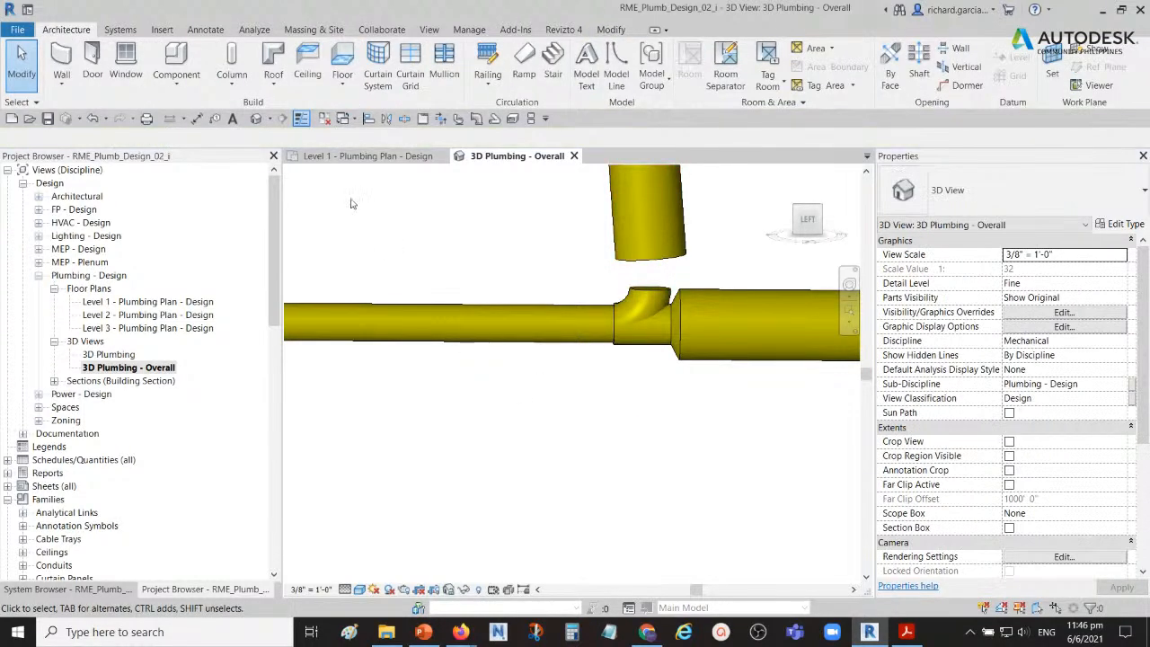
left_click(93, 120)
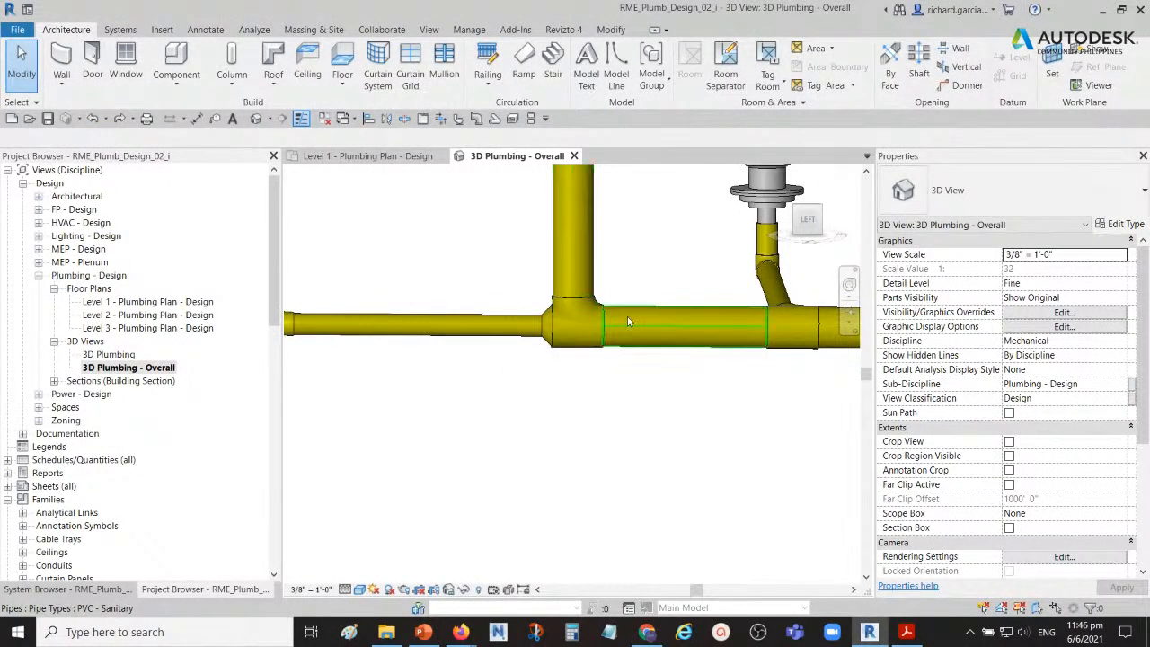
Step: Check the slope of the main pipe between the water closet tee and the floor drain tee
left_click(685, 310)
scroll(550, 309, "up", 3)
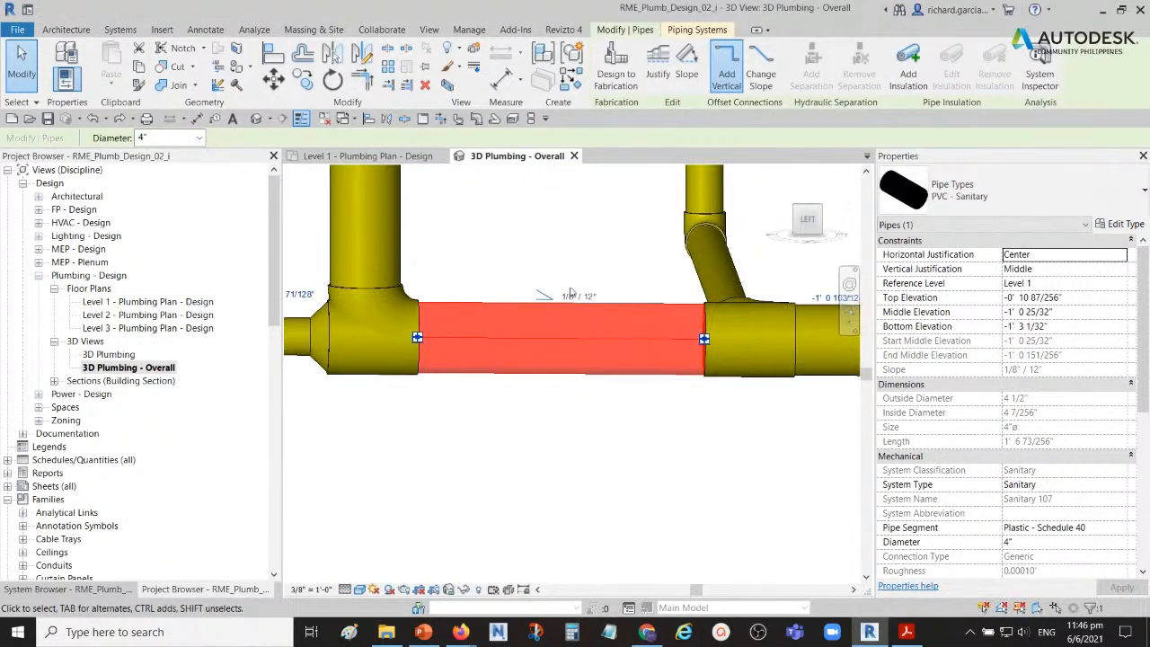
scroll(504, 289, "down", 4)
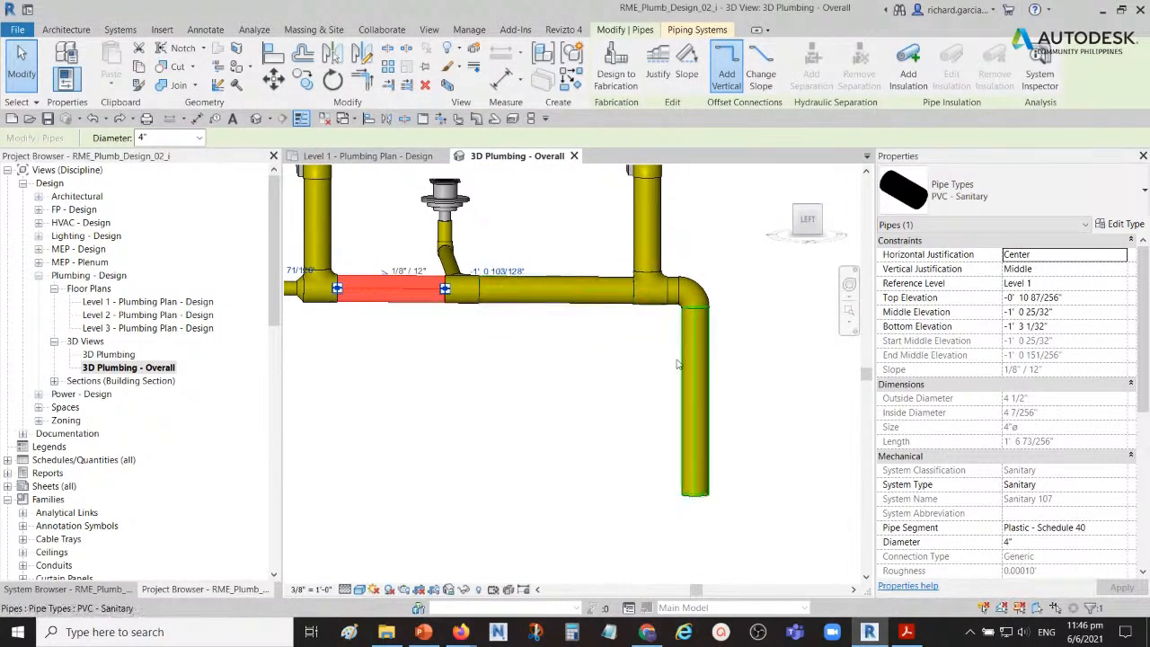
left_click(763, 356)
Step: Close the inactive views, keeping only 3D Plumbing - Overall open
scroll(703, 341, "down", 3)
middle_click_drag(703, 343, 403, 403, "shift")
middle_click_drag(563, 356, 605, 389)
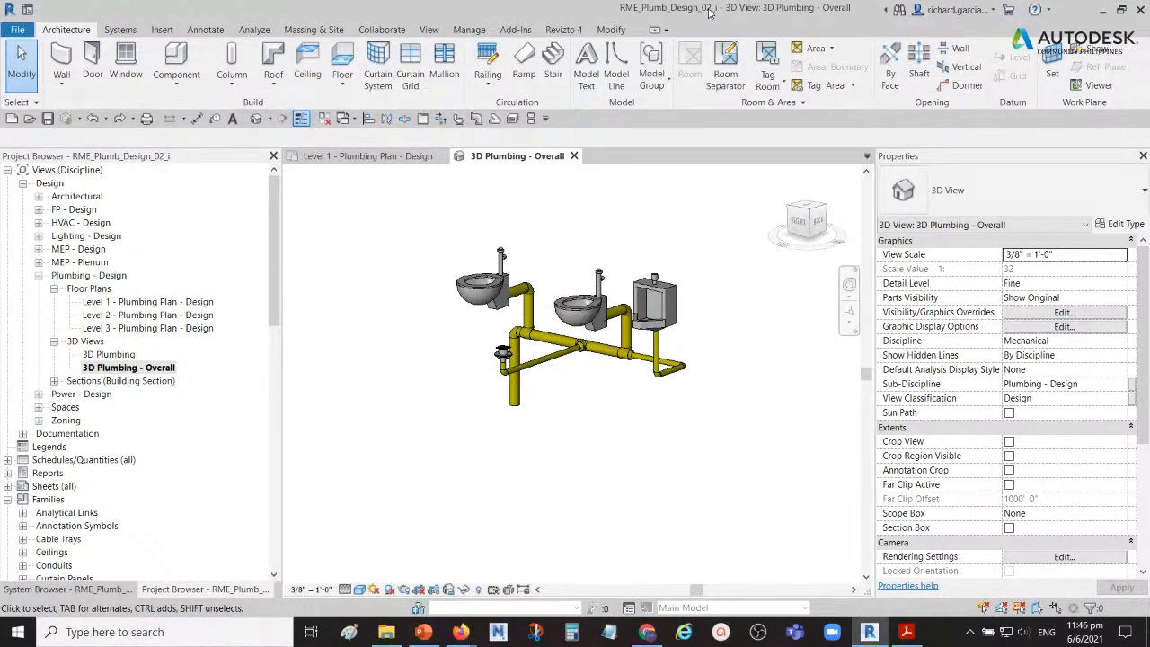
middle_click_drag(597, 227, 586, 252, "shift")
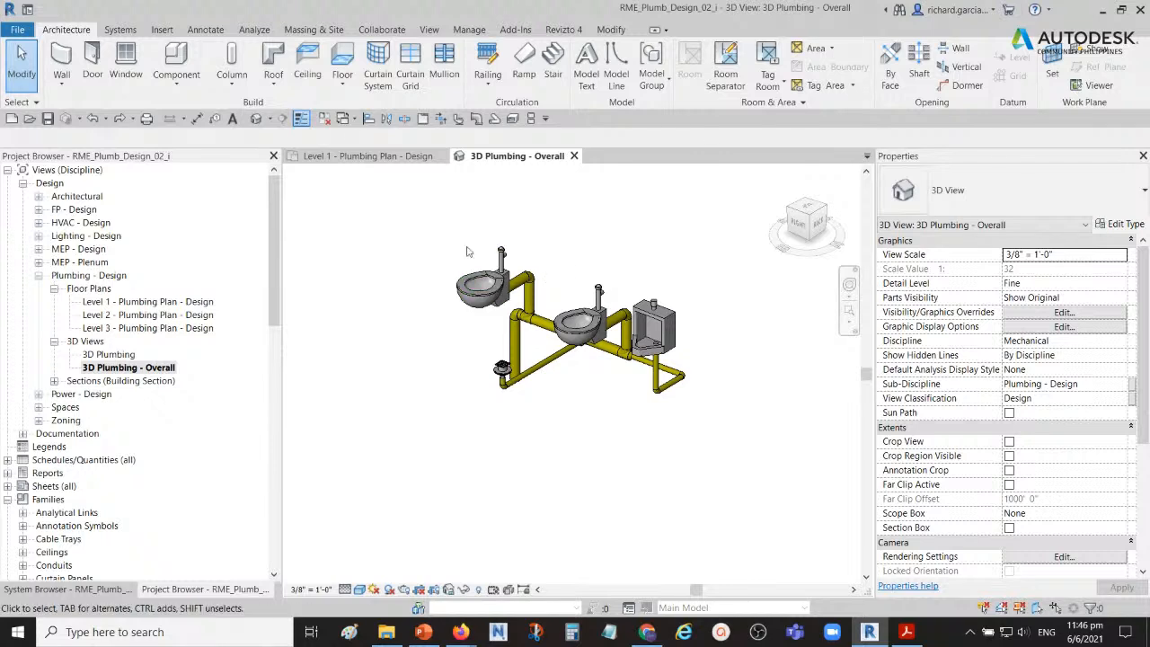
left_click(324, 119)
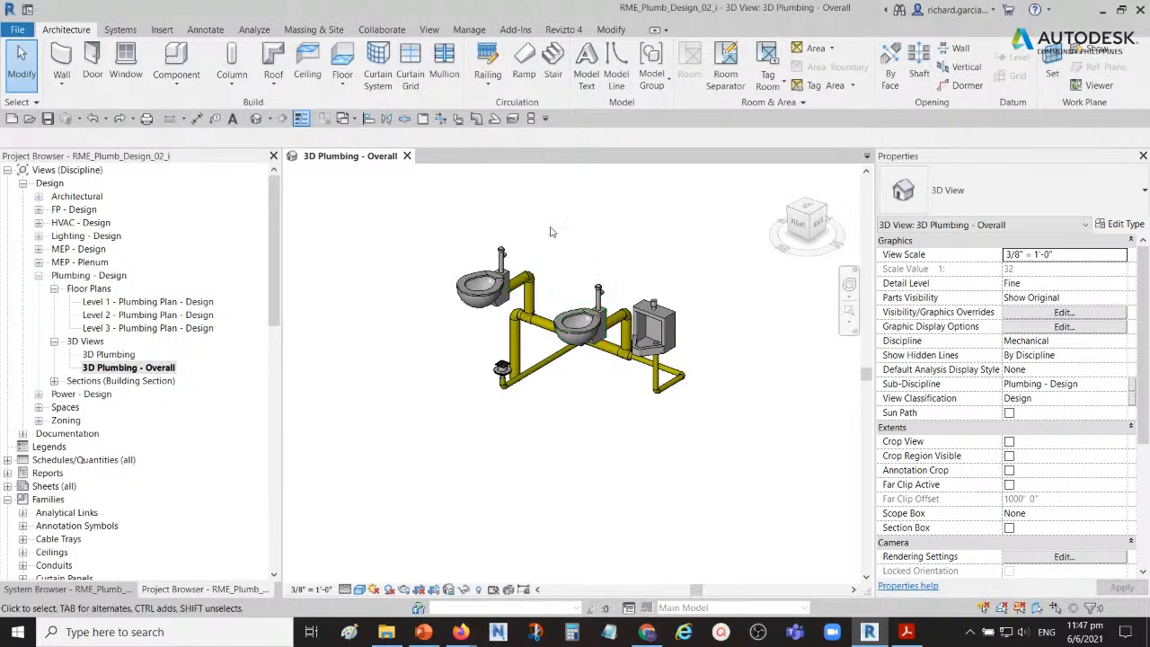
Step: Close RME_Plumb_Design_02_i without saving its changes and open RME_Plumb_Design_03_i from the Training folder
left_click(407, 155)
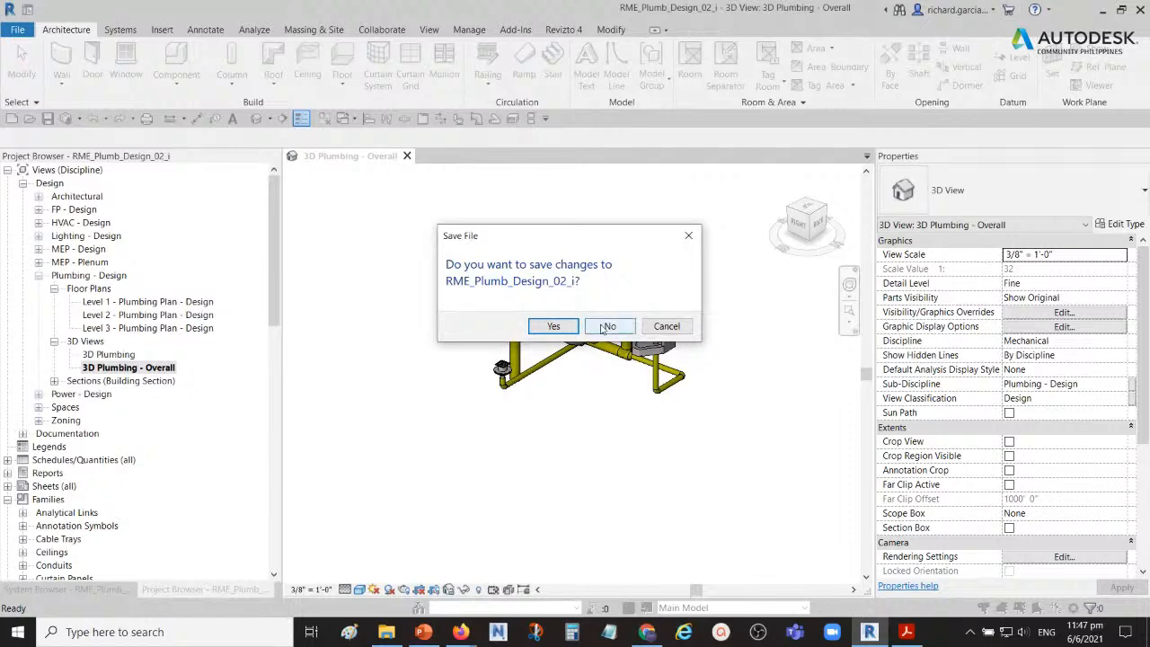
left_click(609, 326)
left_click(97, 181)
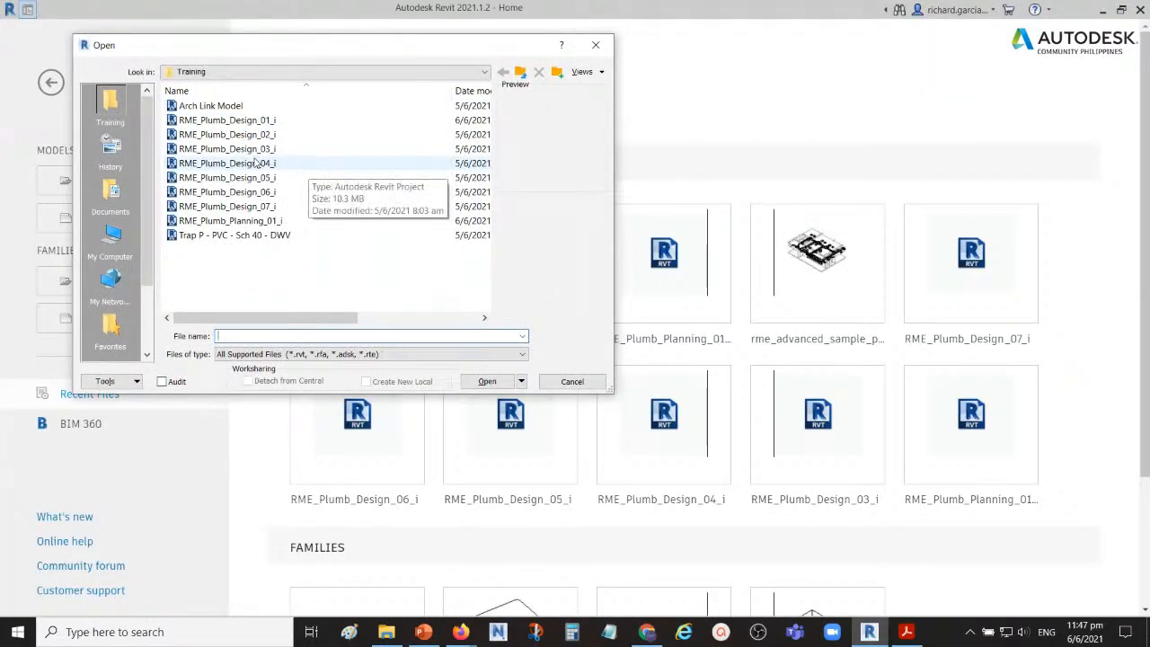
left_click(225, 154)
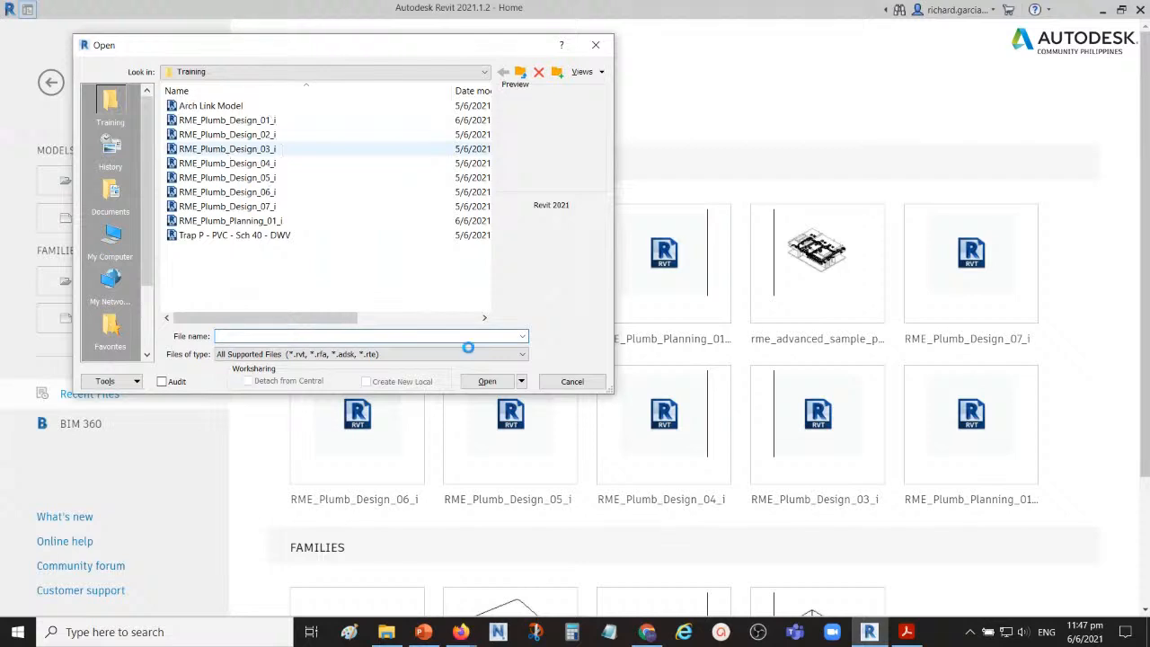
left_click(483, 381)
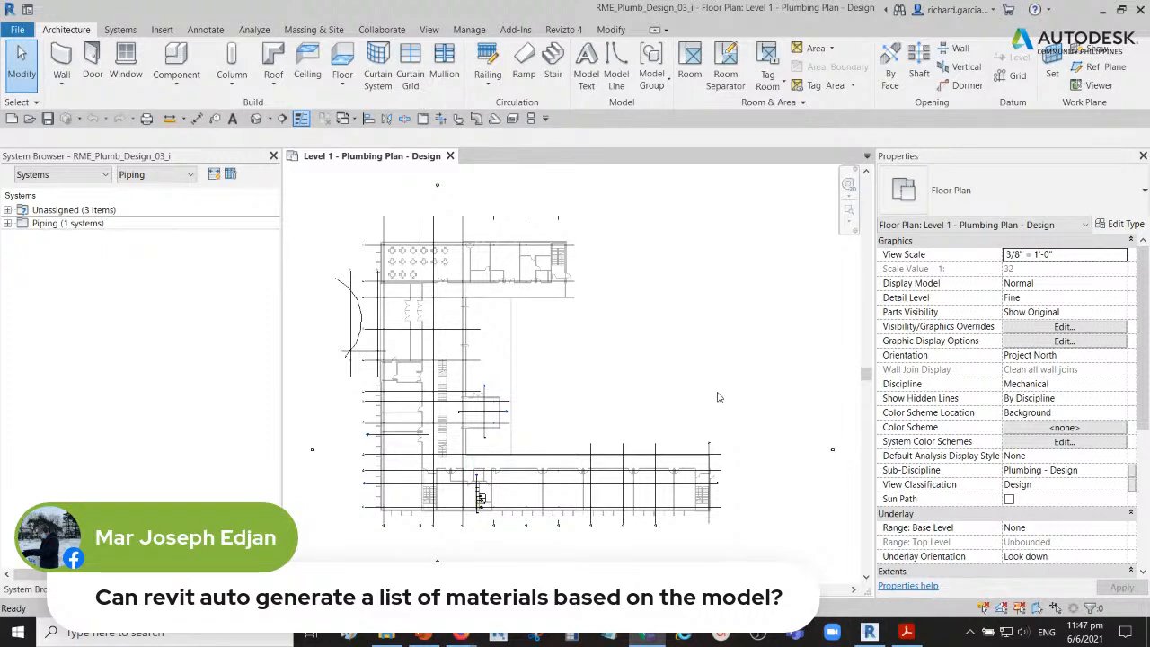
mouse_move(907, 634)
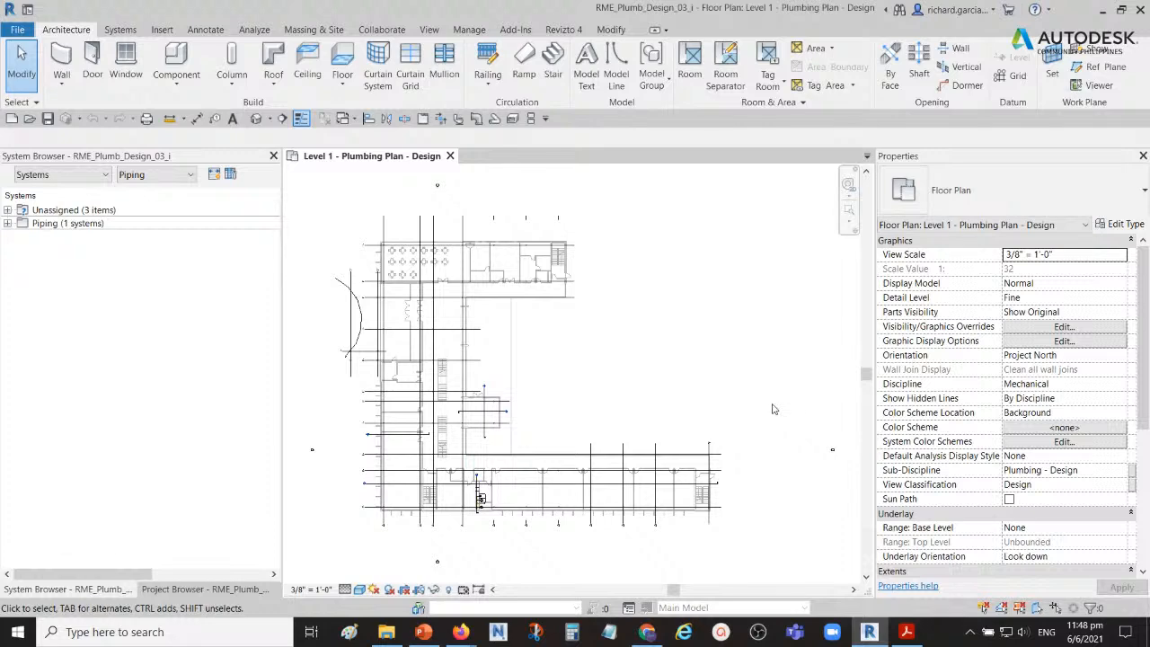
middle_click_drag(649, 407, 680, 405)
scroll(685, 409, "down", 1)
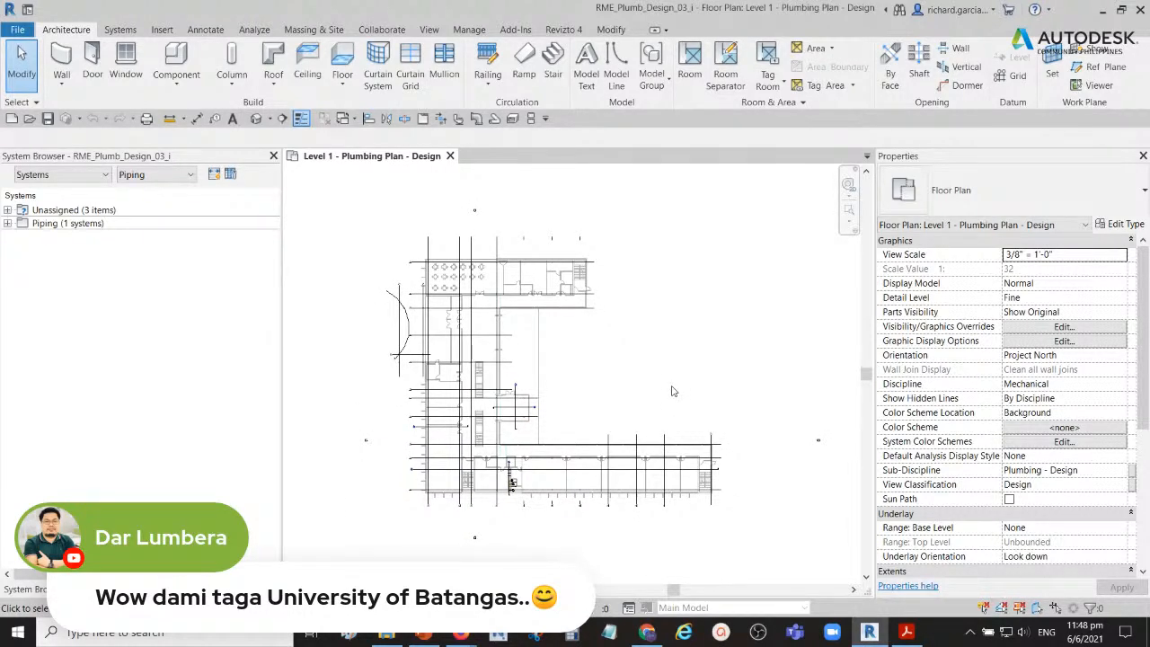
middle_click_drag(679, 394, 678, 387)
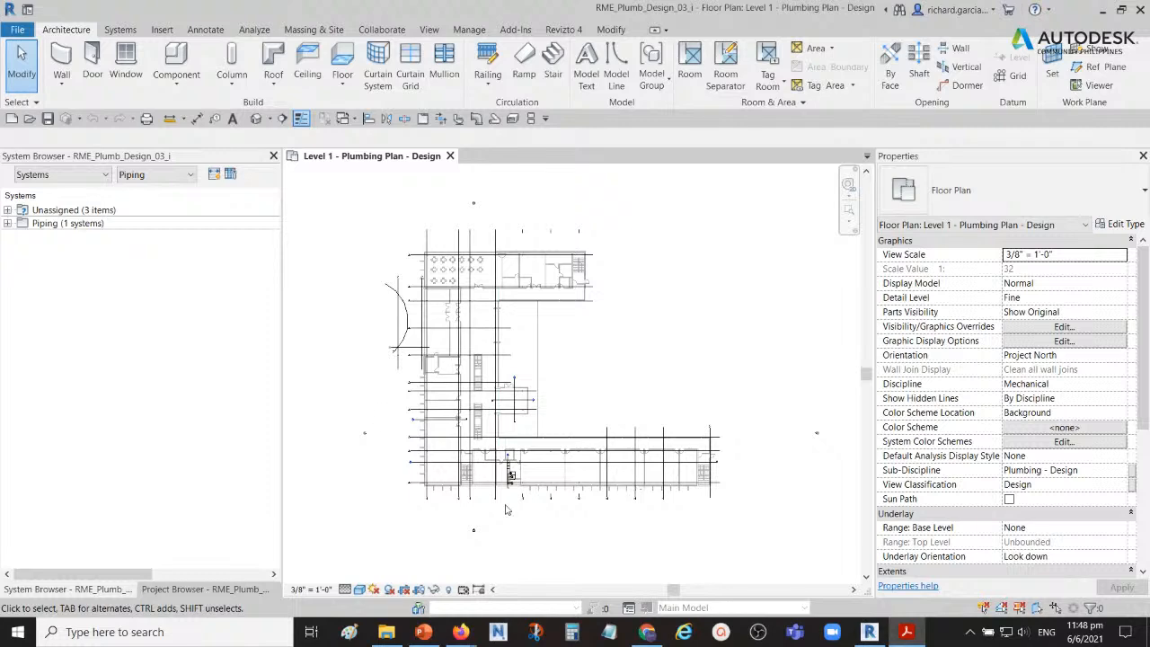
Step: Examine the restroom's sanitary piping and the dashed reference lines on the chase wall, and list the existing piping systems
scroll(506, 509, "up", 6)
scroll(521, 422, "up", 4)
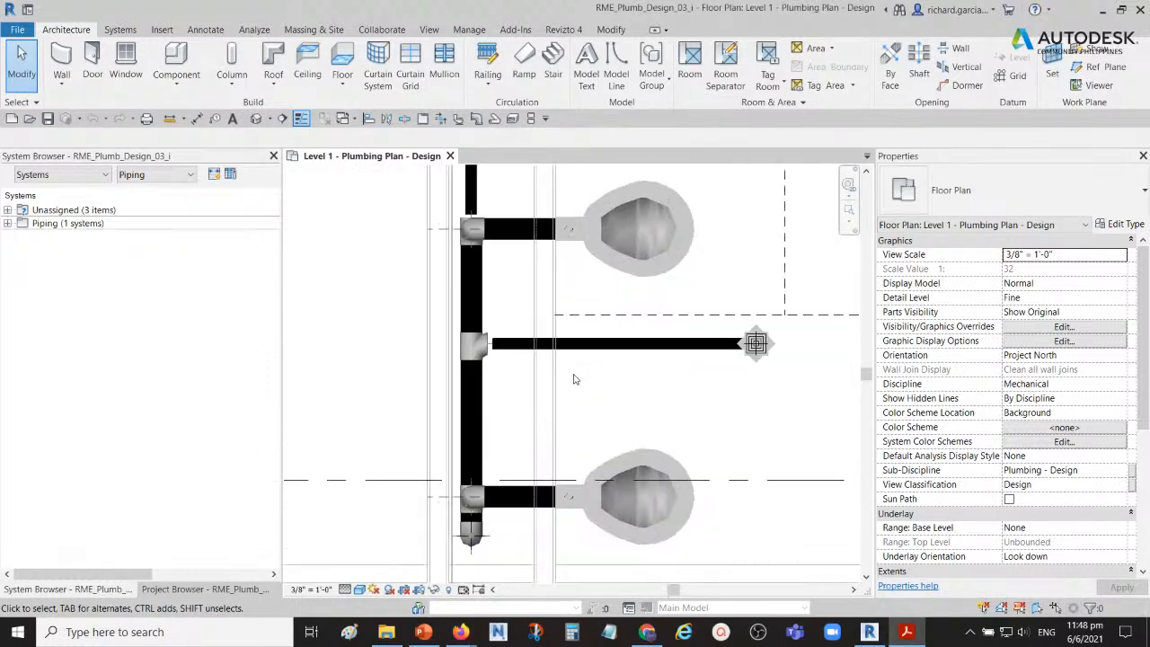
scroll(543, 362, "down", 2)
middle_click_drag(558, 356, 531, 436)
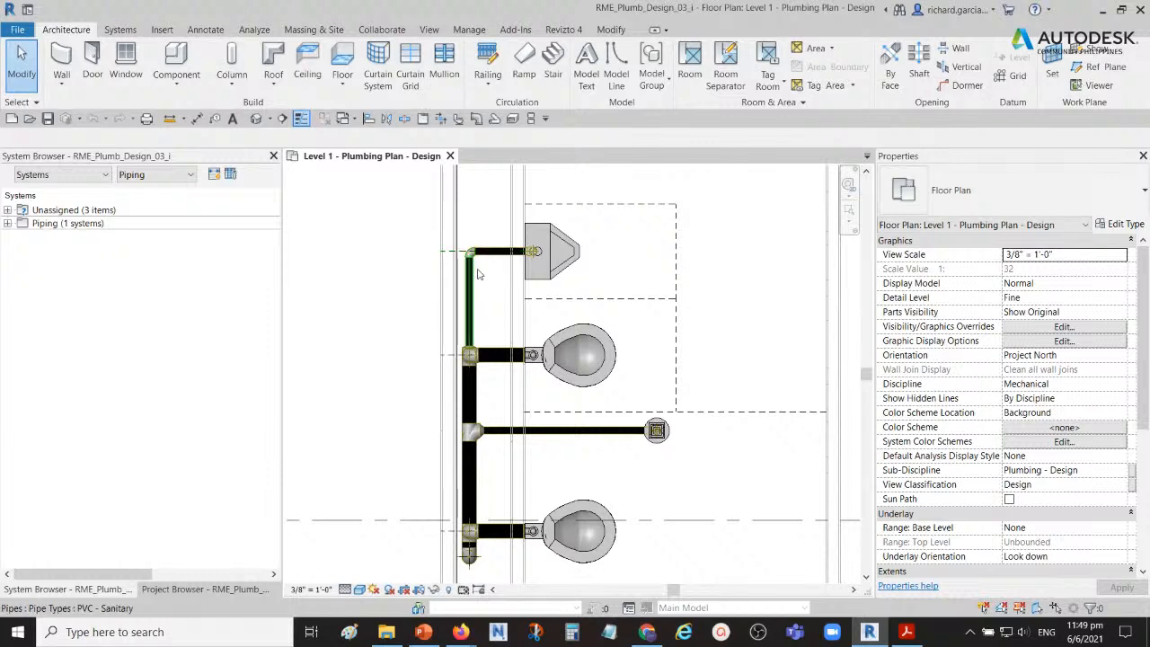
scroll(483, 434, "down", 2)
scroll(485, 434, "down", 2)
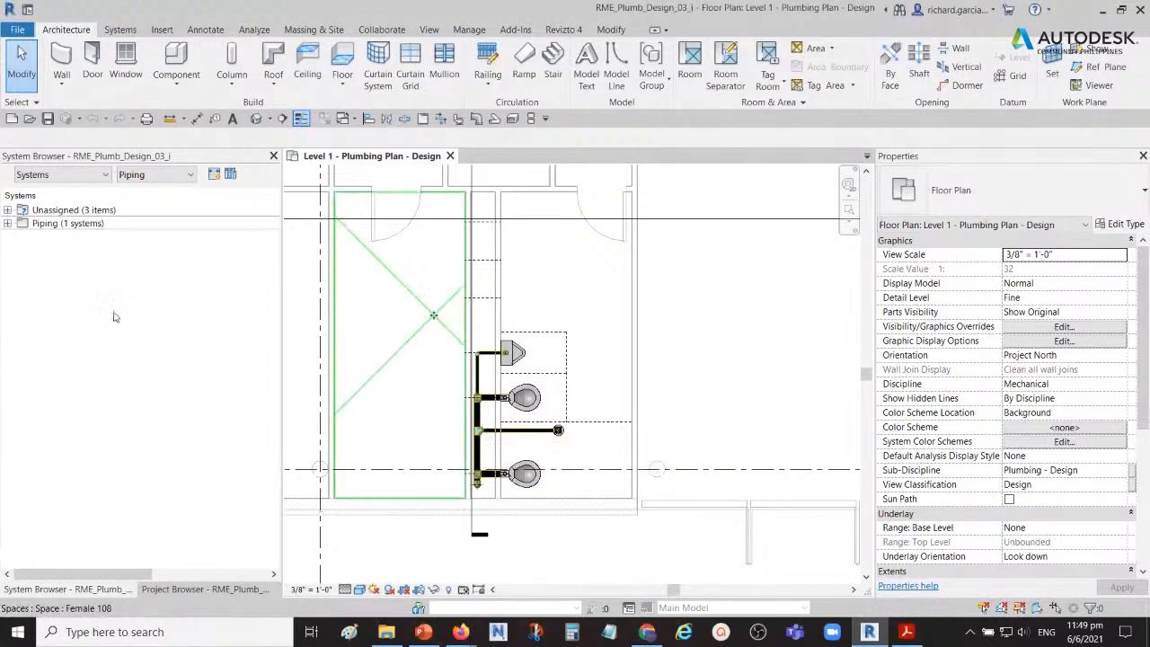
left_click(8, 224)
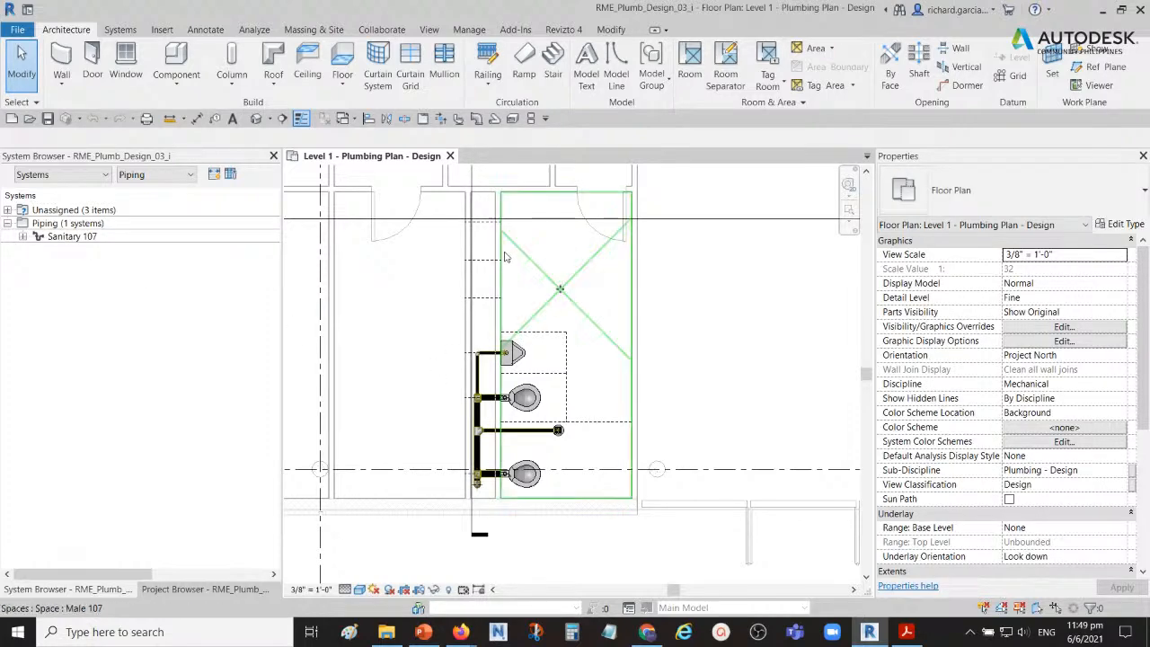
scroll(500, 263, "up", 3)
middle_click_drag(500, 262, 470, 308)
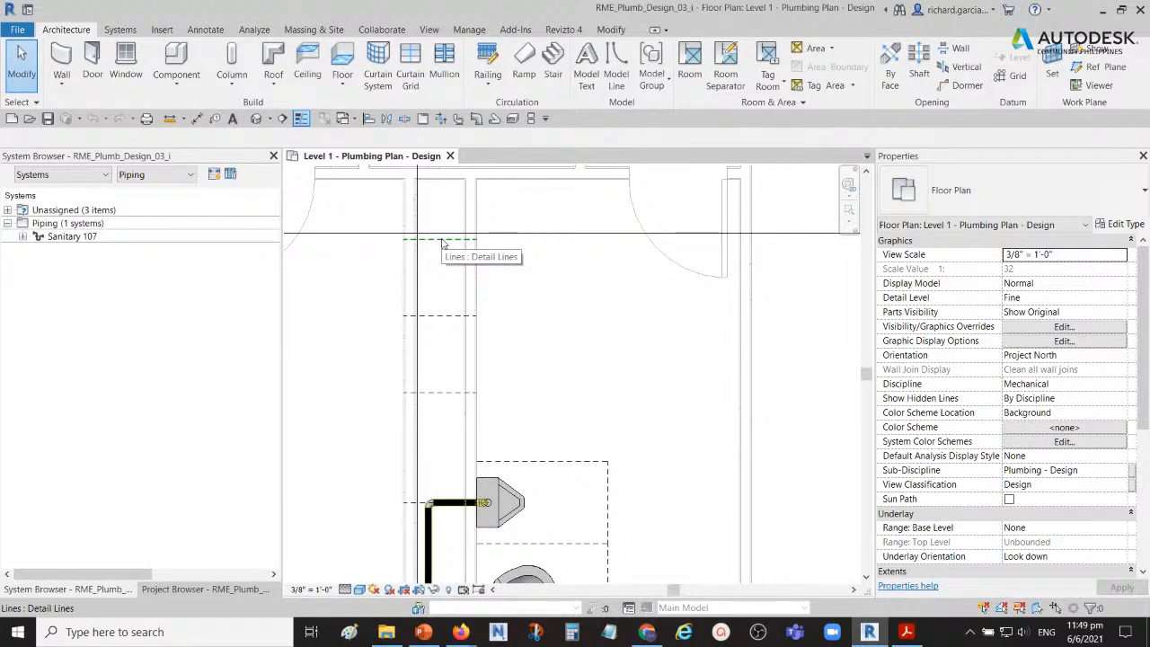
scroll(500, 269, "down", 4)
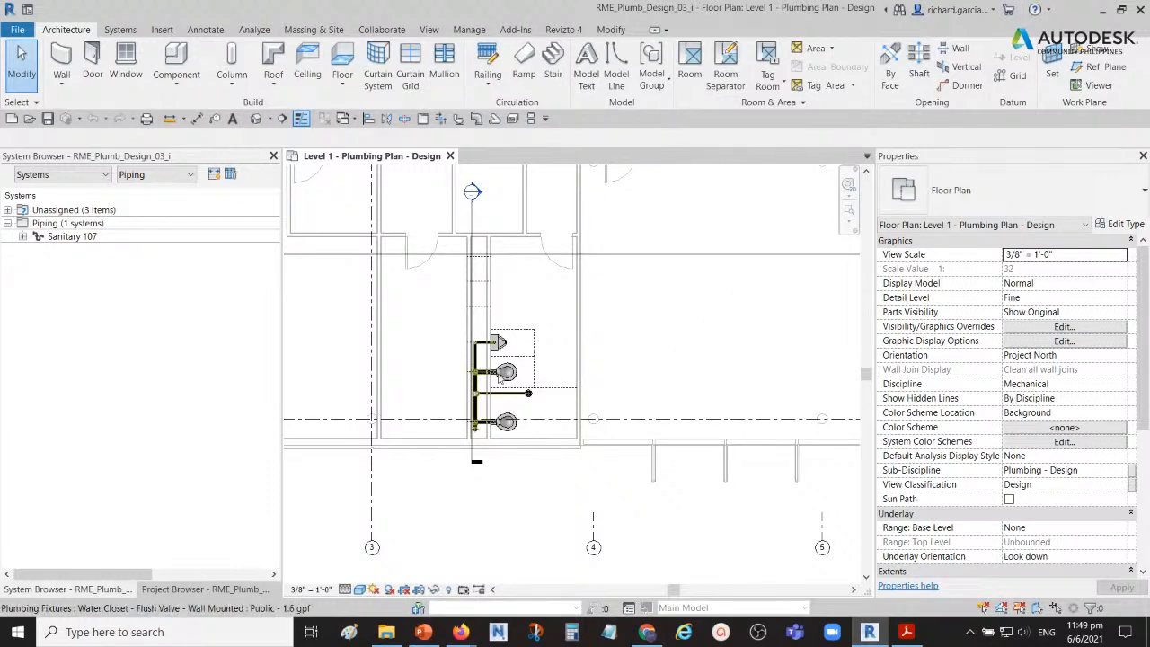
scroll(485, 344, "up", 2)
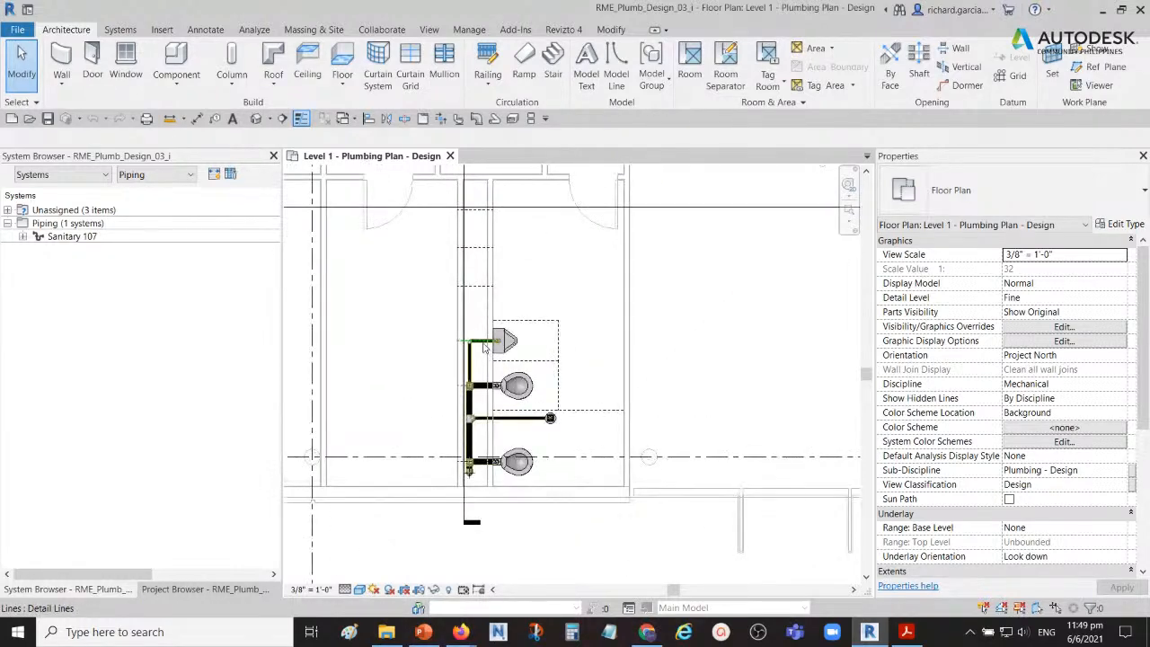
left_click(162, 29)
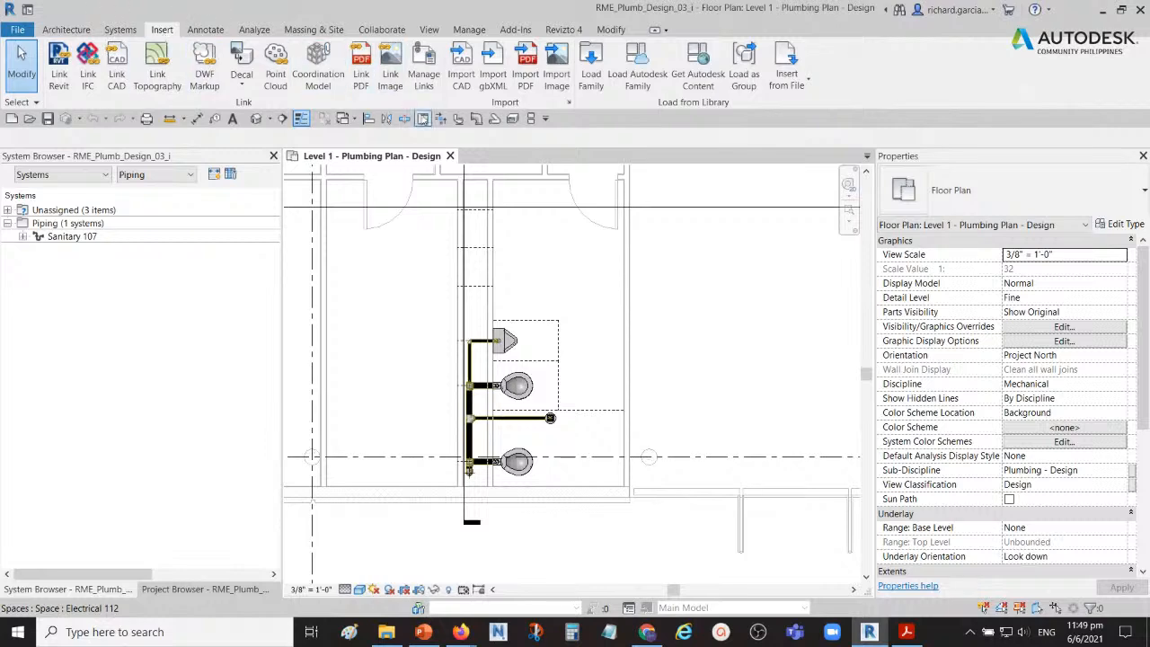
left_click(591, 75)
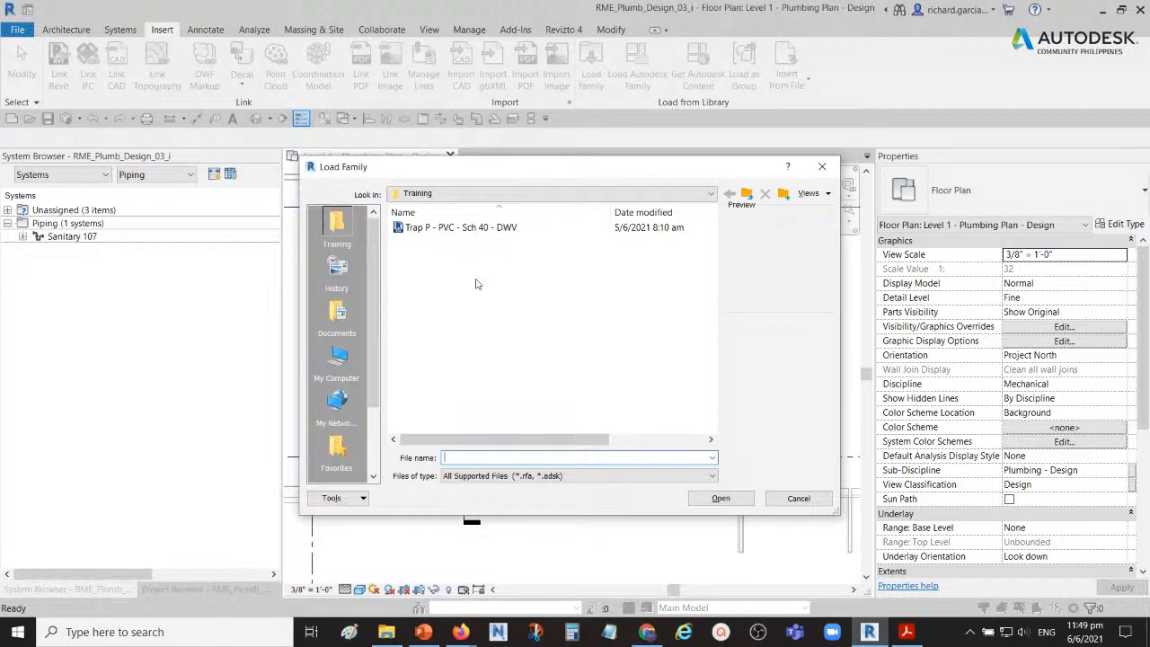
left_click(821, 168)
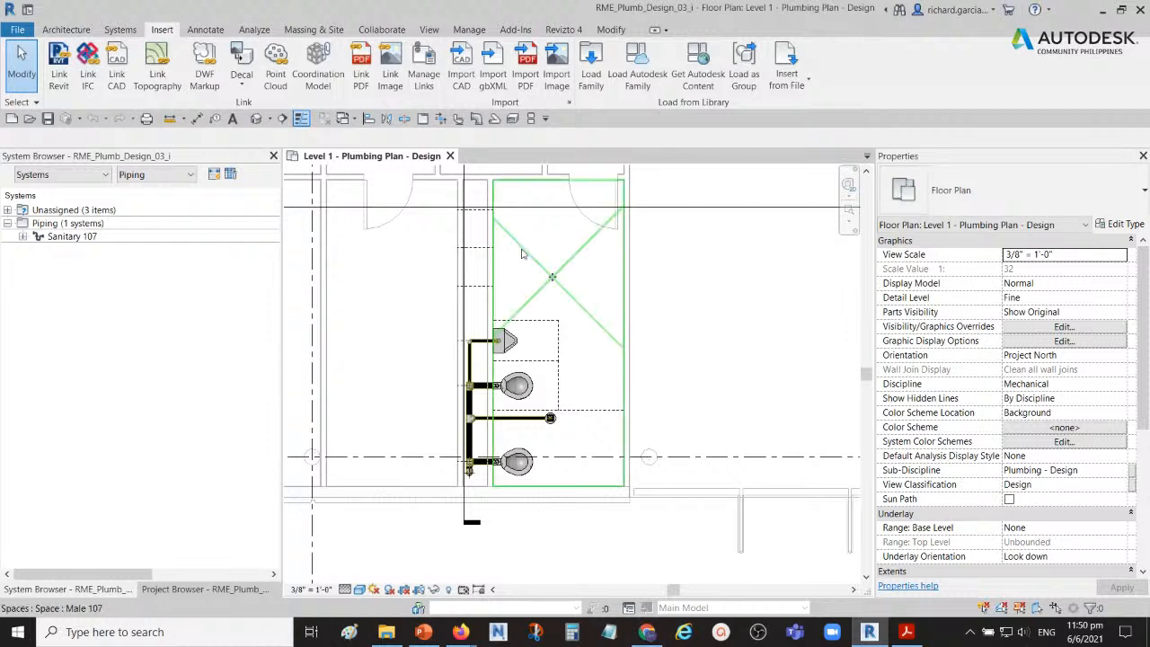
Step: Place a Lavatory - Rectangular 22"x22" - Public fixture on the chase wall's vertical face, centred on the dashed line nearest the urinal
left_click(126, 30)
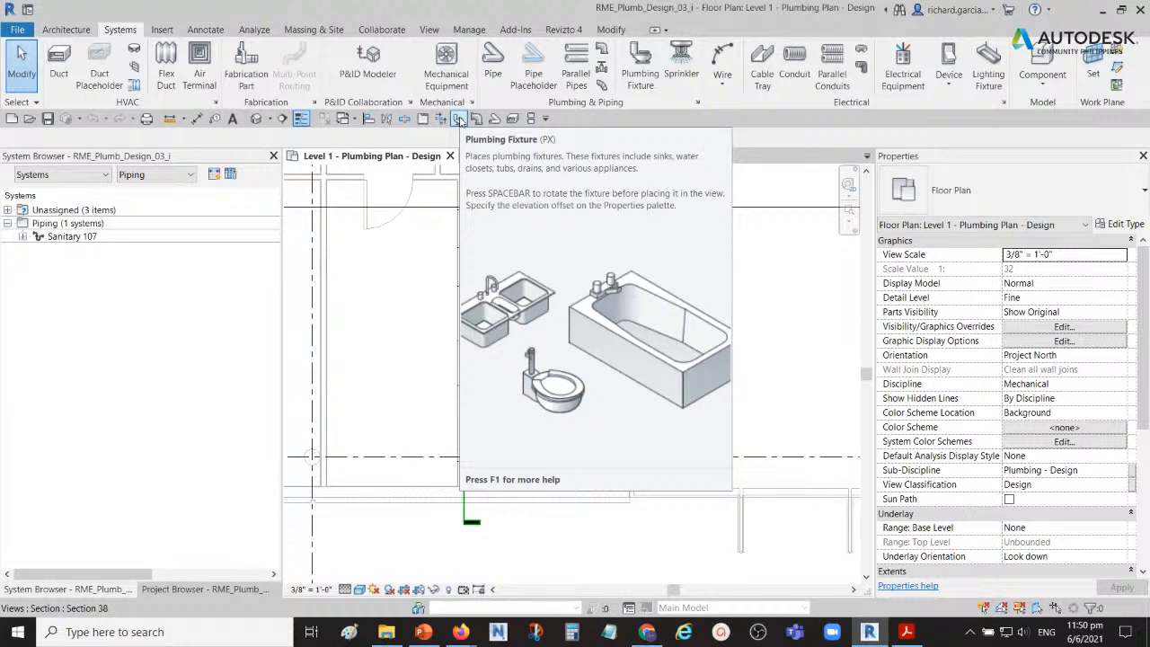
left_click(459, 120)
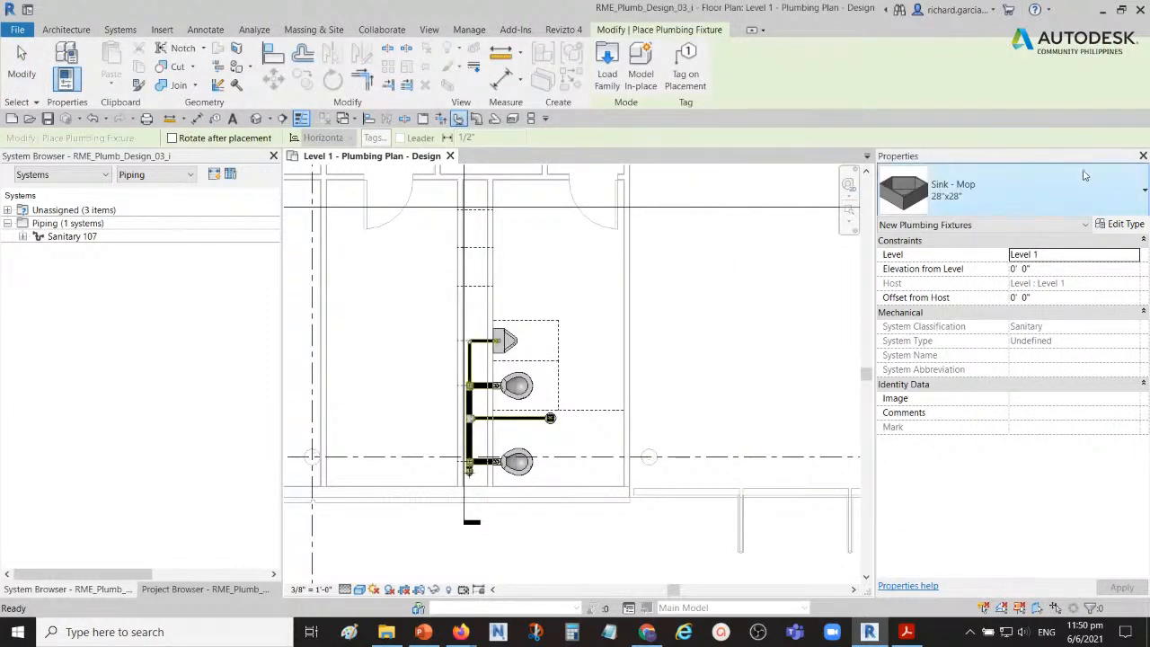
left_click(1112, 192)
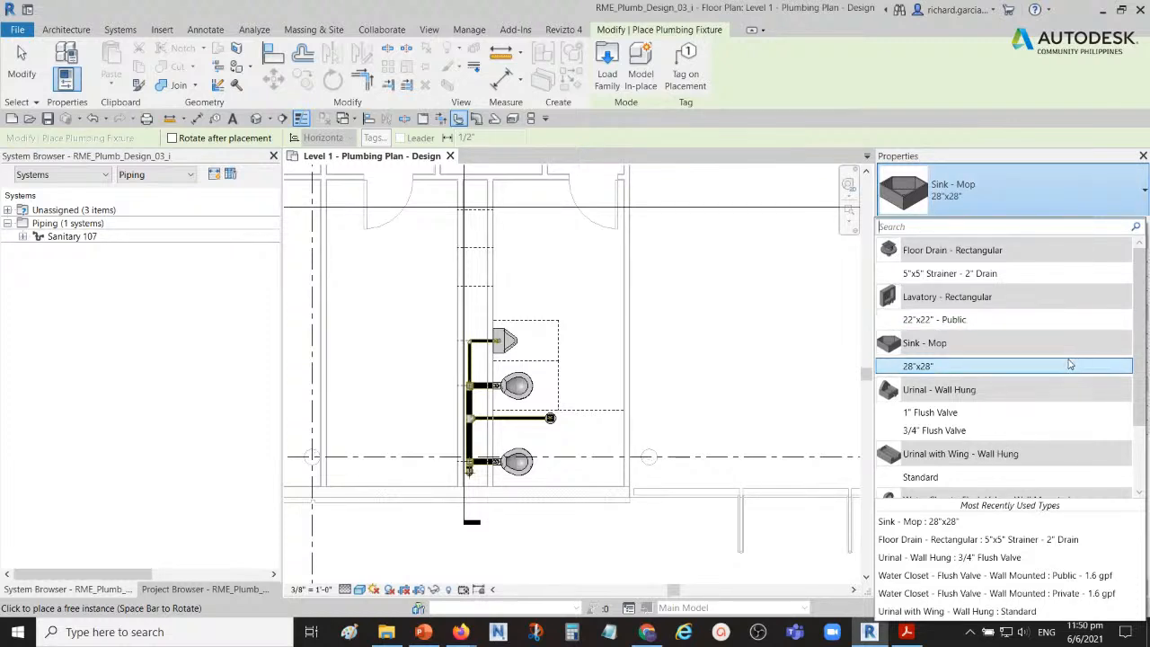
scroll(1050, 375, "down", 2)
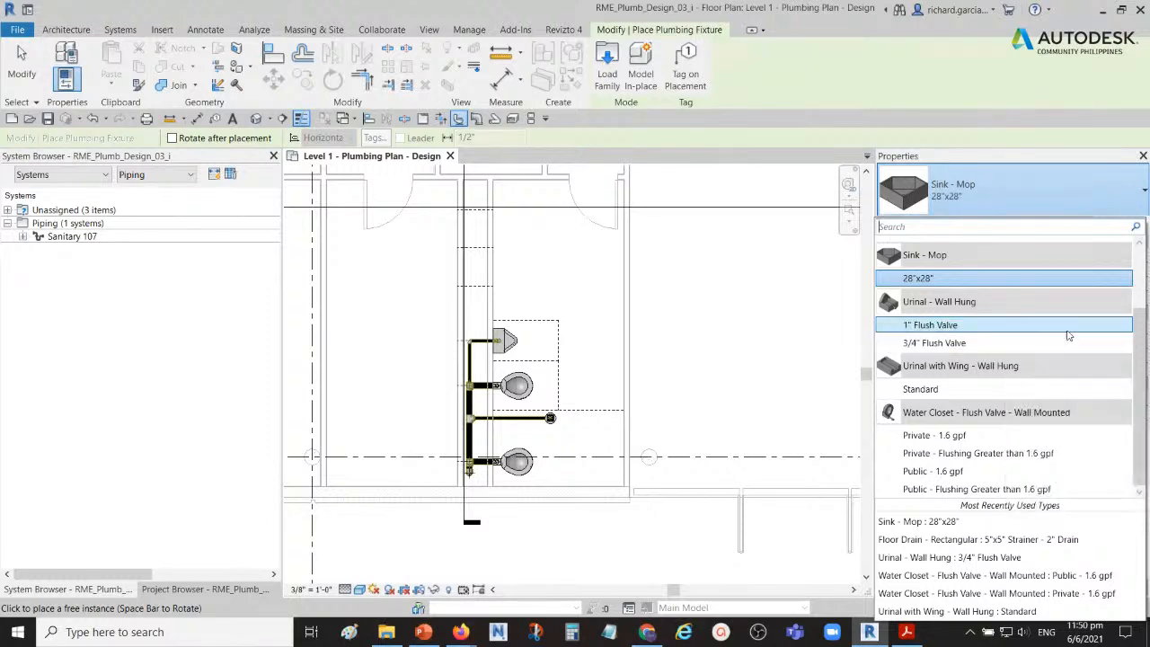
scroll(1056, 352, "up", 2)
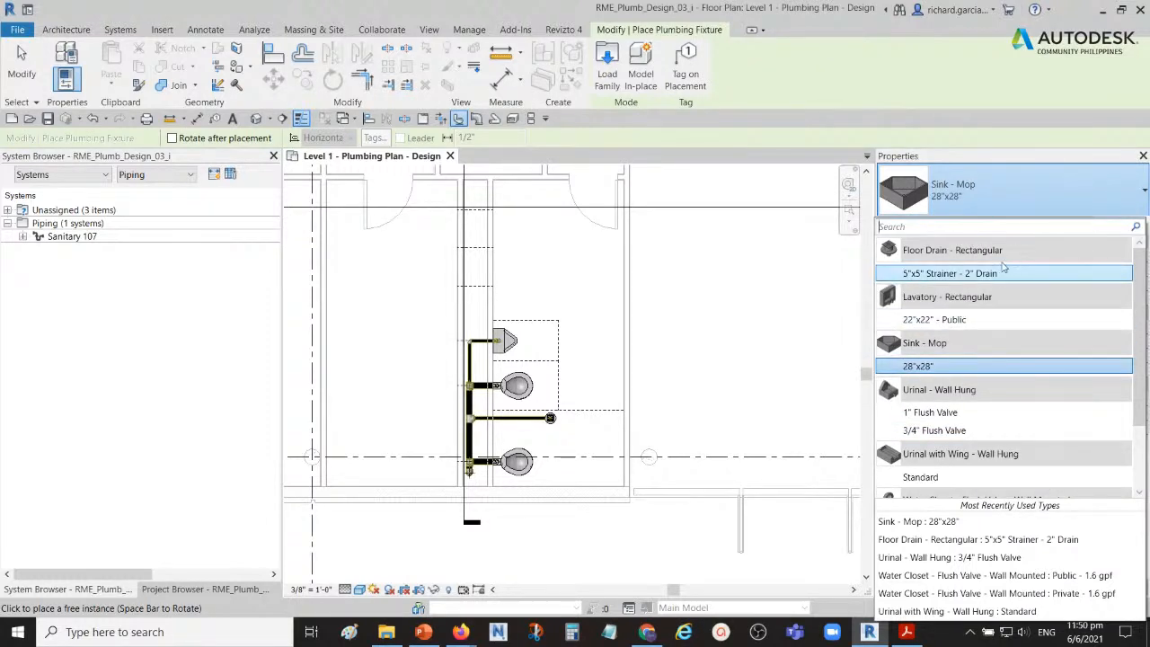
mouse_move(949, 325)
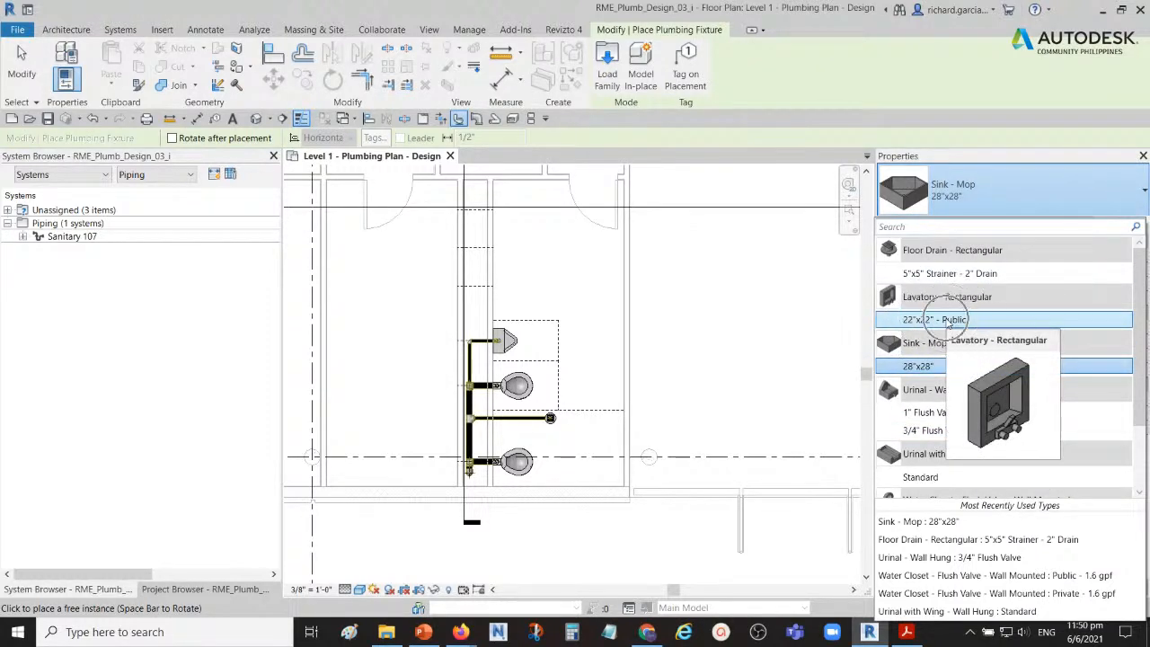
left_click(949, 325)
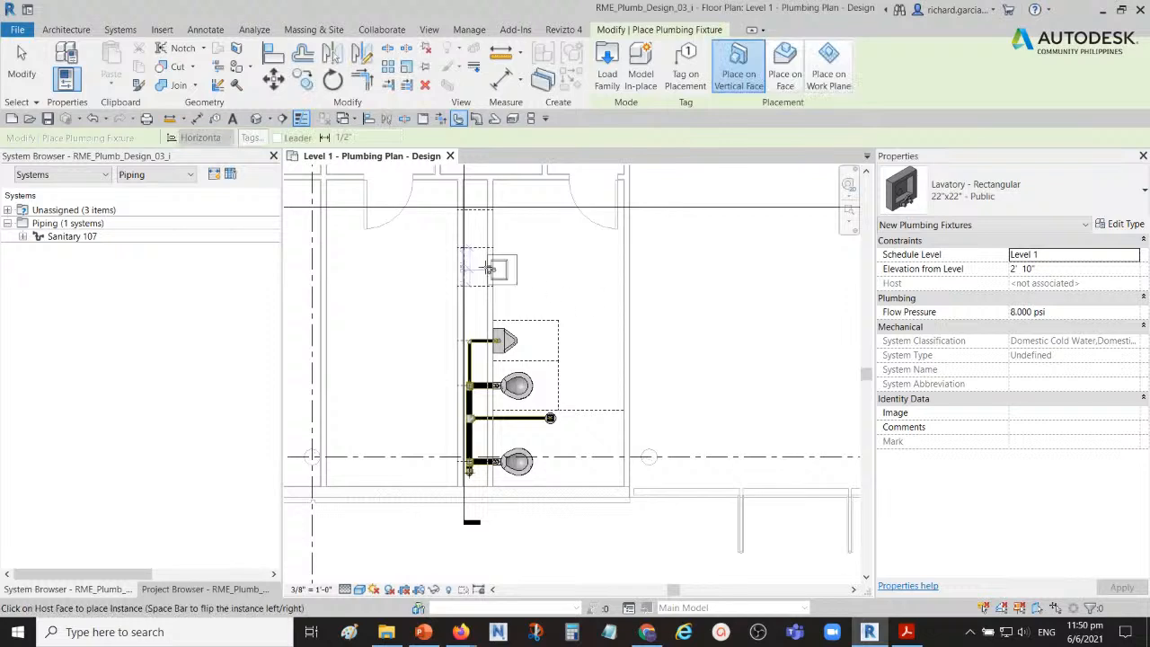
scroll(503, 267, "up", 3)
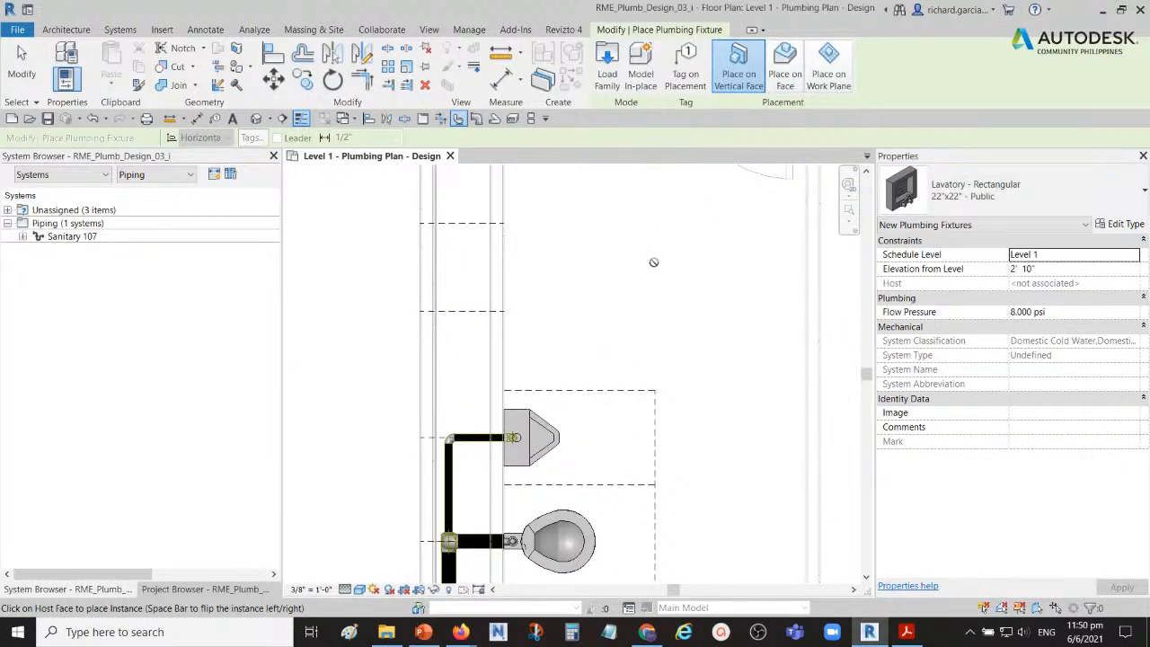
left_click(740, 94)
middle_click_drag(575, 300, 627, 345)
scroll(611, 331, "down", 1)
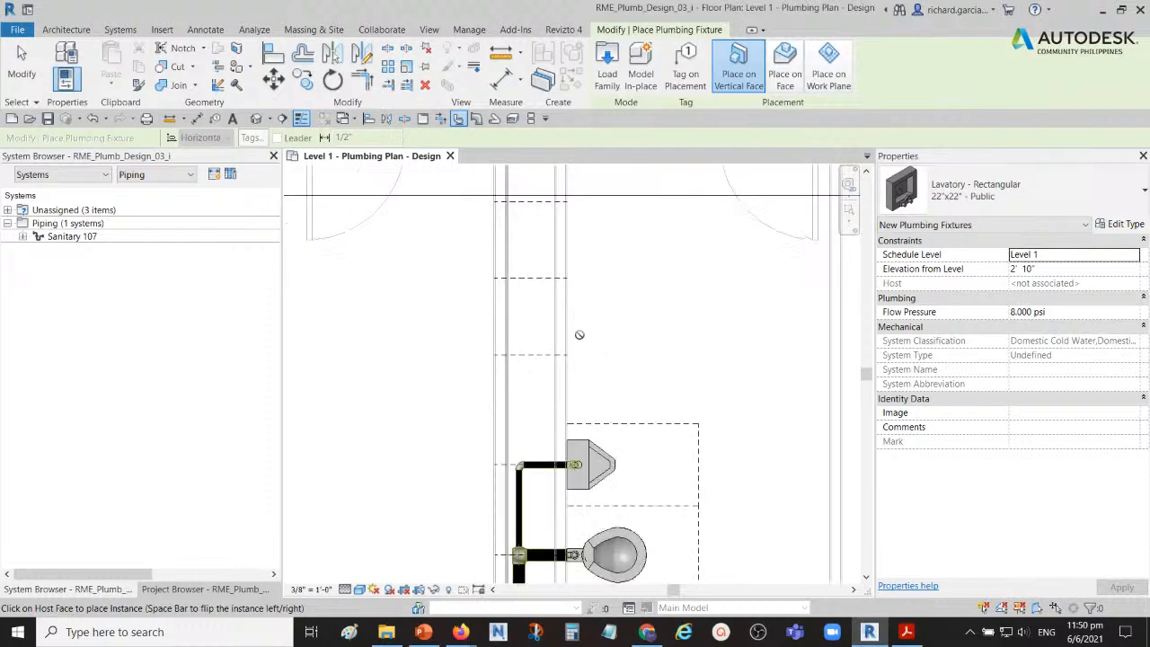
scroll(579, 334, "up", 2)
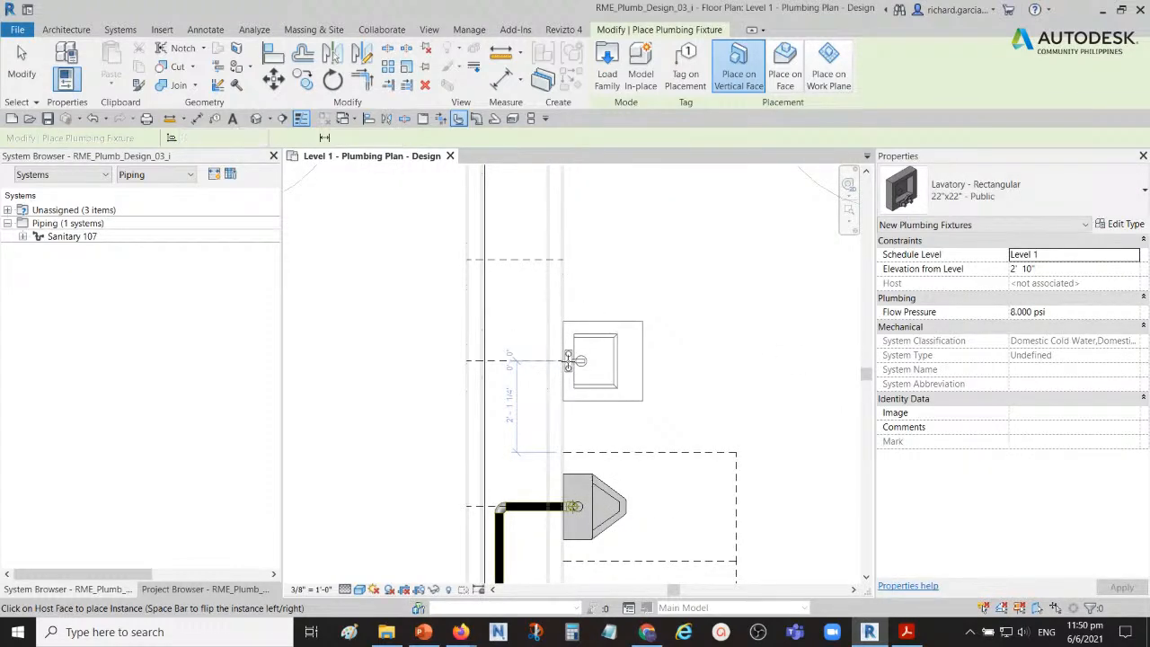
left_click(568, 360)
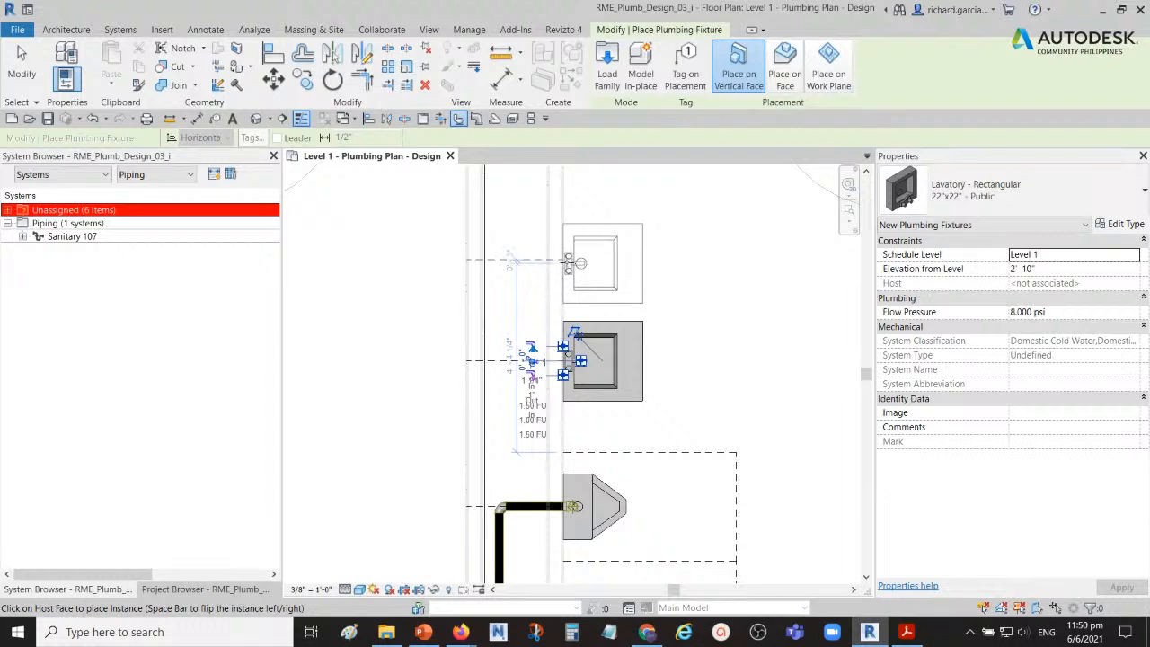
Step: Place two more of the same lavatories on the wall at the remaining dashed lines, and check the properties of the last one
left_click(567, 260)
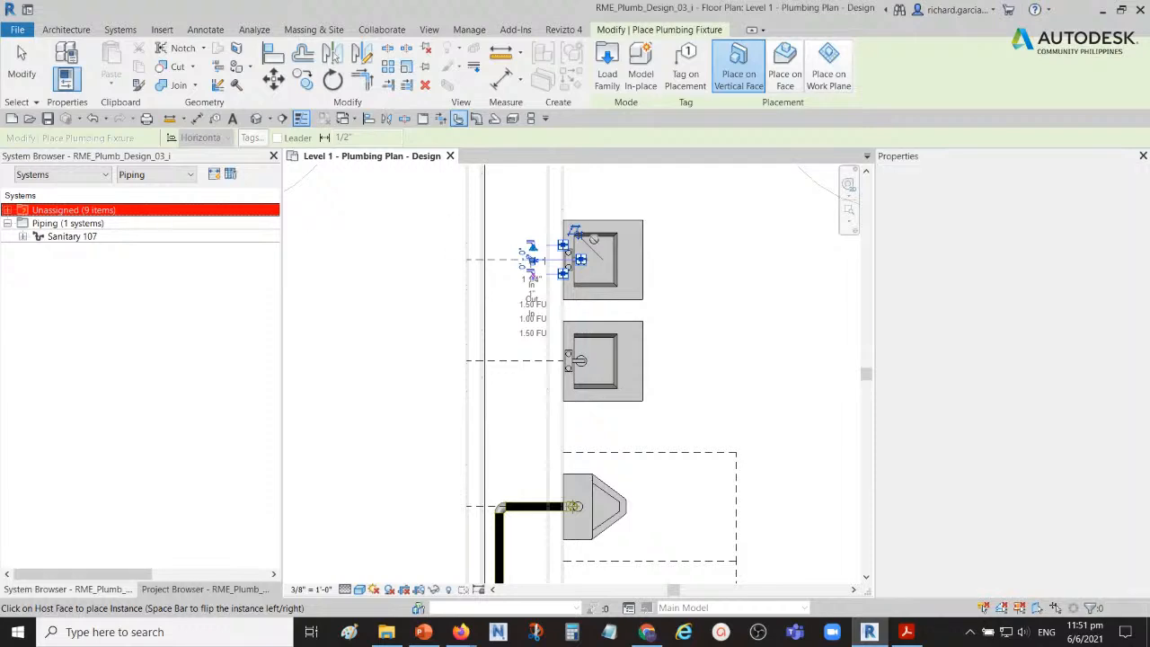
middle_click_drag(690, 236, 650, 336)
scroll(569, 269, "up", 2)
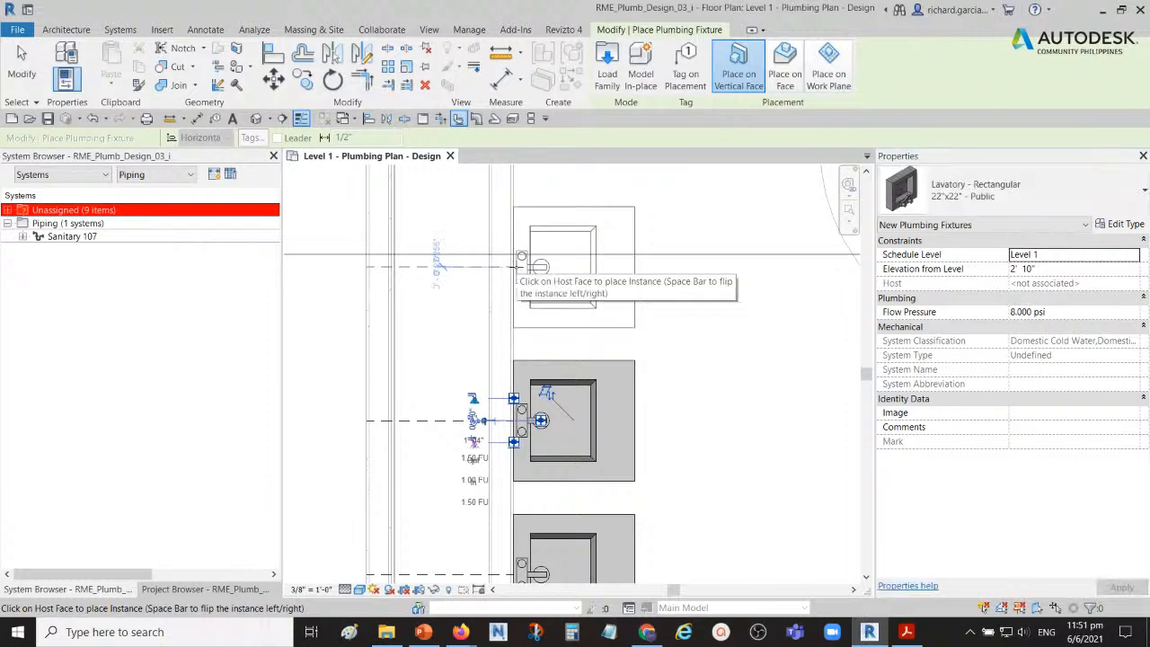
scroll(540, 261, "down", 2)
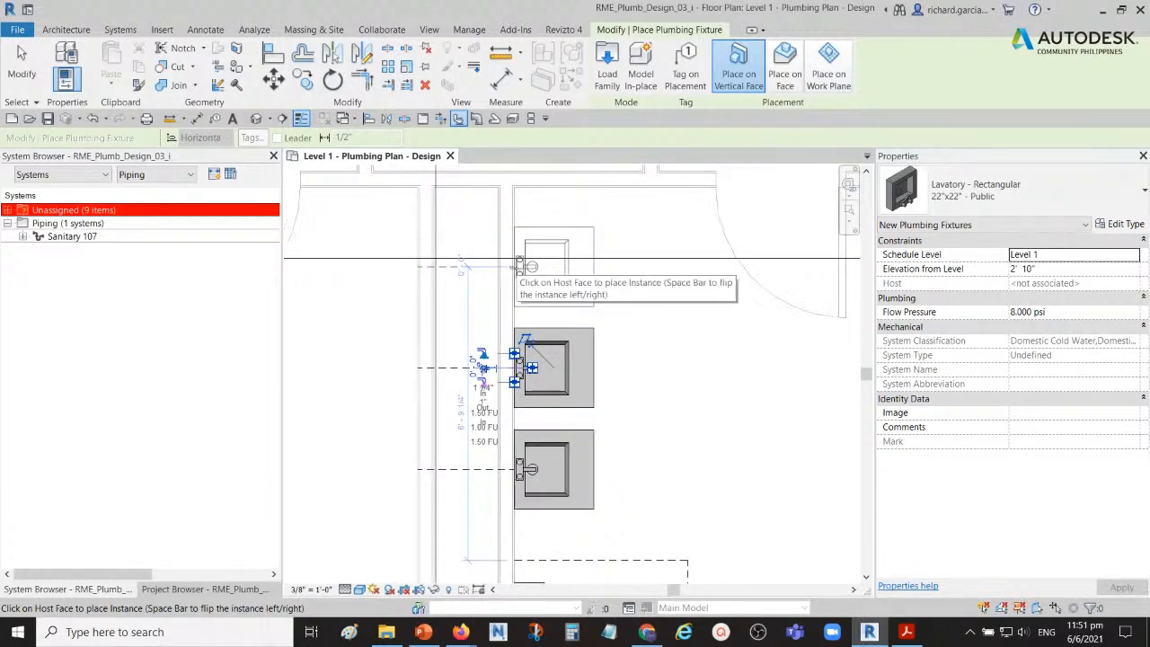
left_click(519, 265)
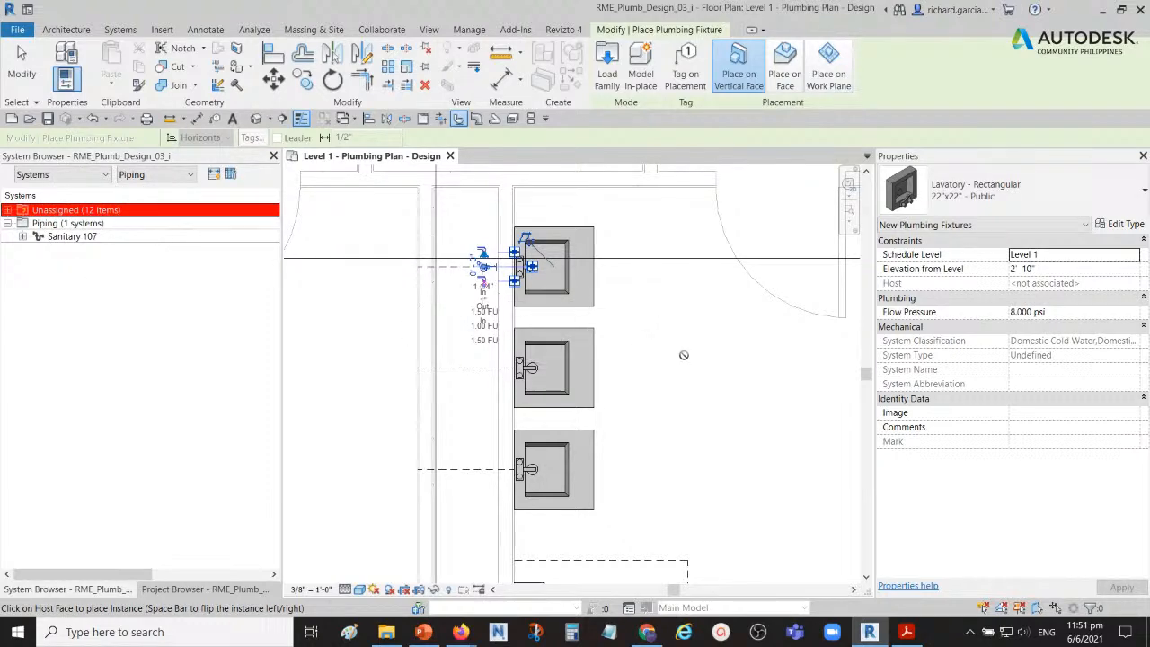
left_click(23, 68)
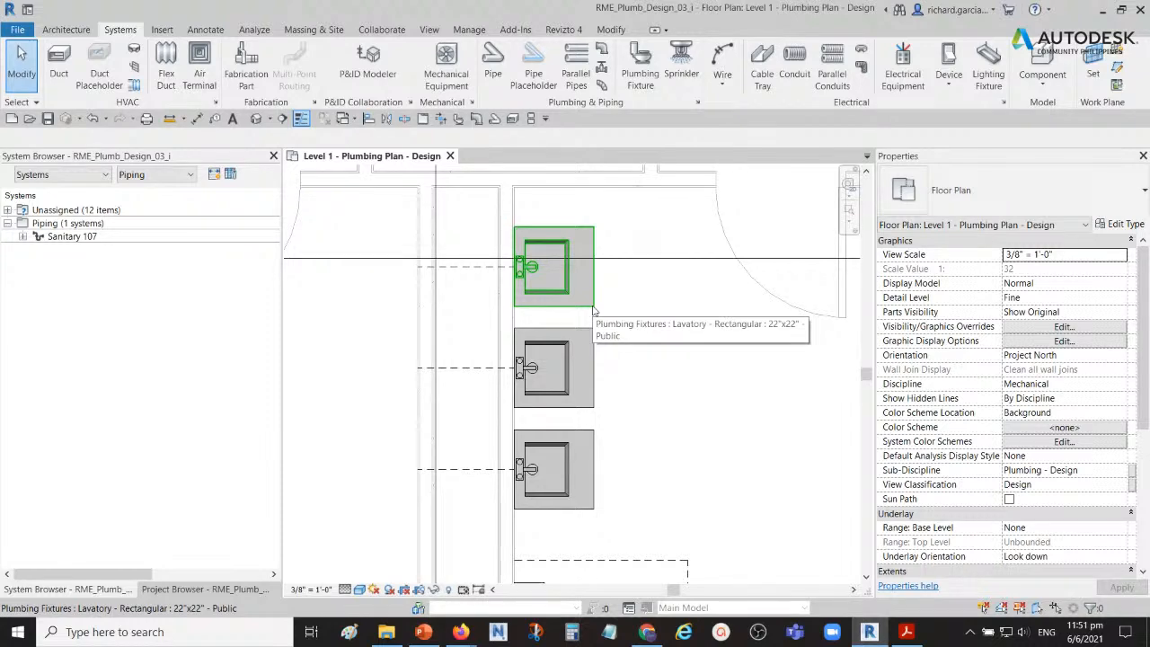
left_click(593, 311)
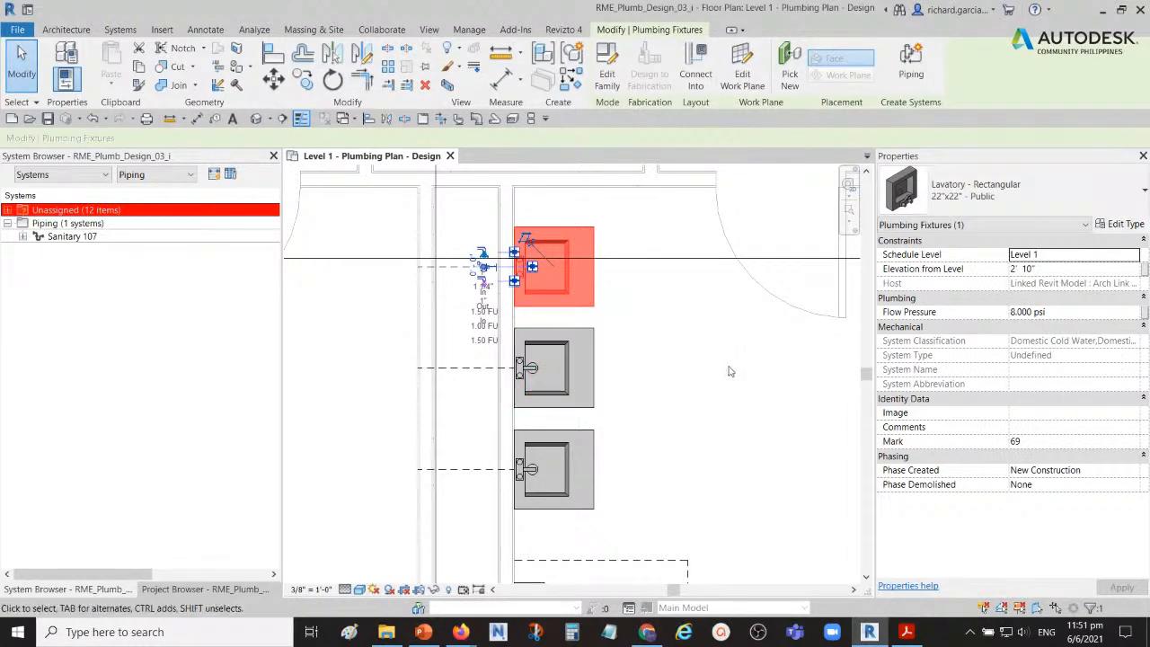
left_click(664, 355)
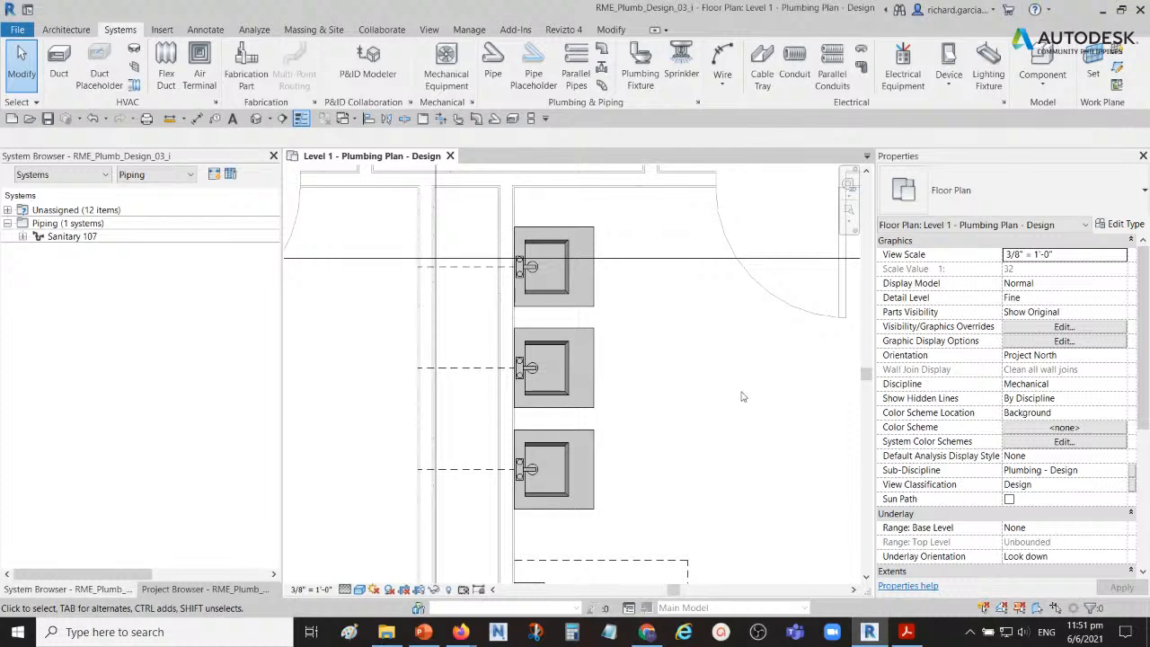
Step: Open the 3D Plumbing - Overall view and inspect the urinal and the lavatory nearest to it
left_click(208, 590)
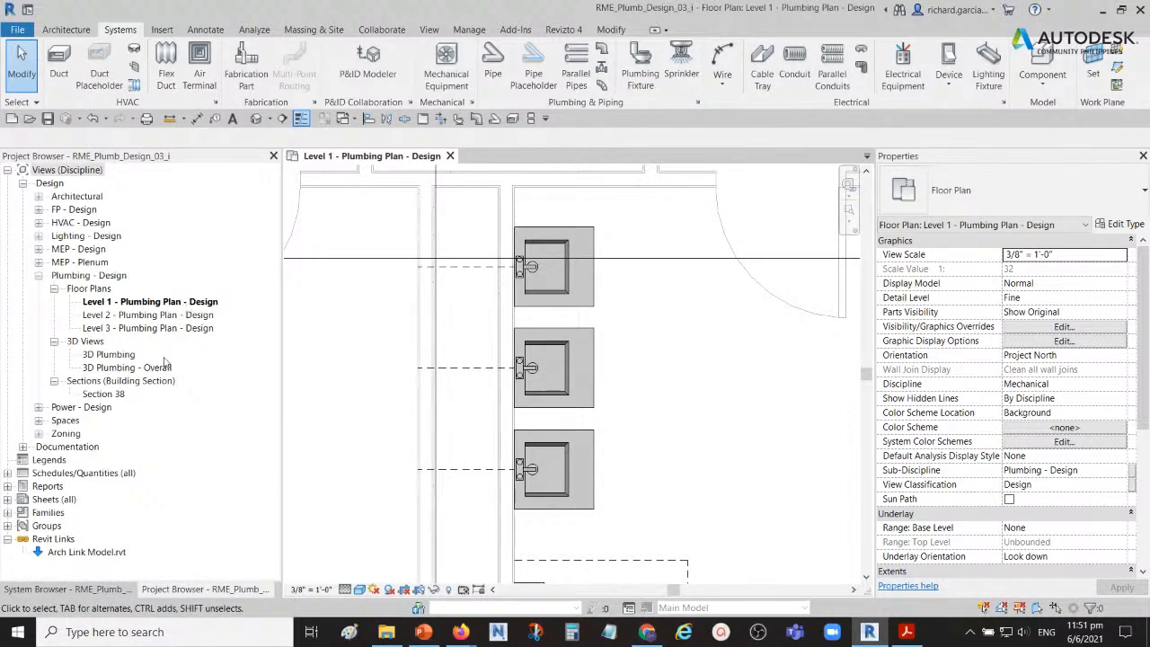
double_click(128, 367)
middle_click_drag(584, 386, 646, 419, "shift")
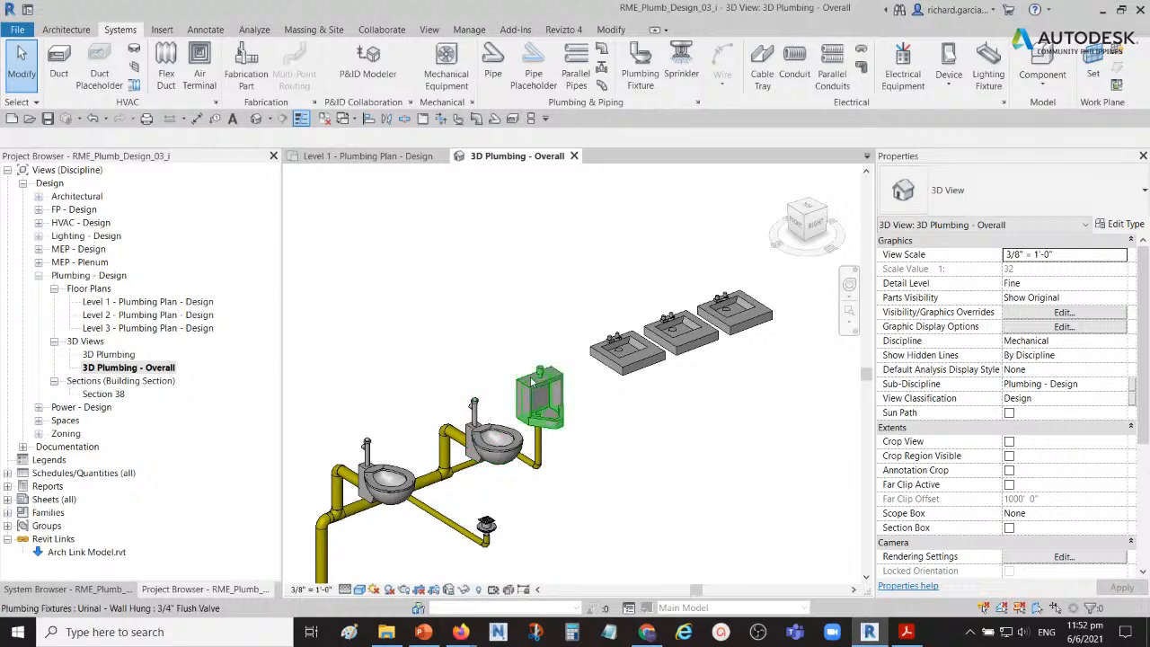
left_click(532, 387)
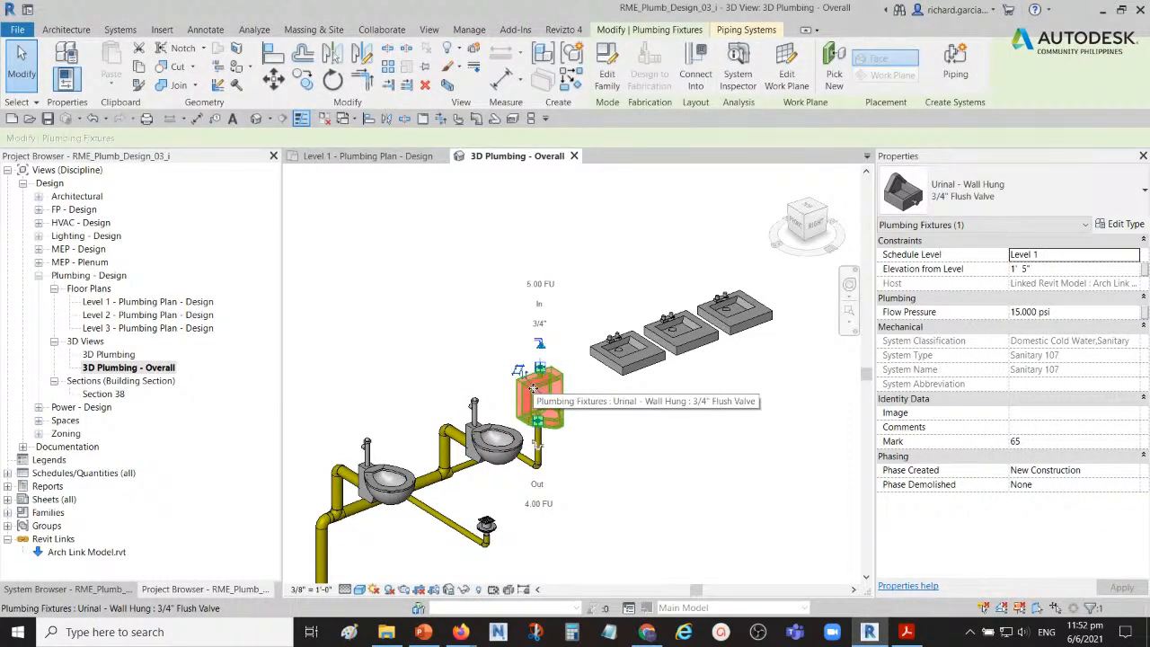
key("Escape")
middle_click_drag(533, 387, 451, 395, "shift")
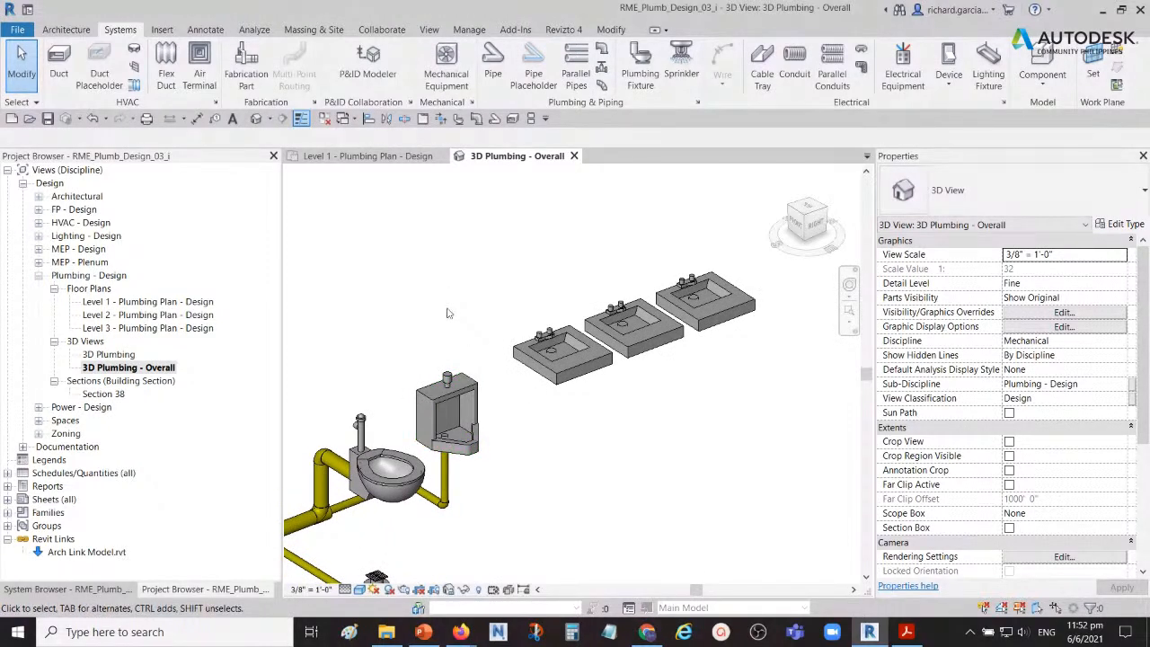
middle_click_drag(448, 312, 429, 323)
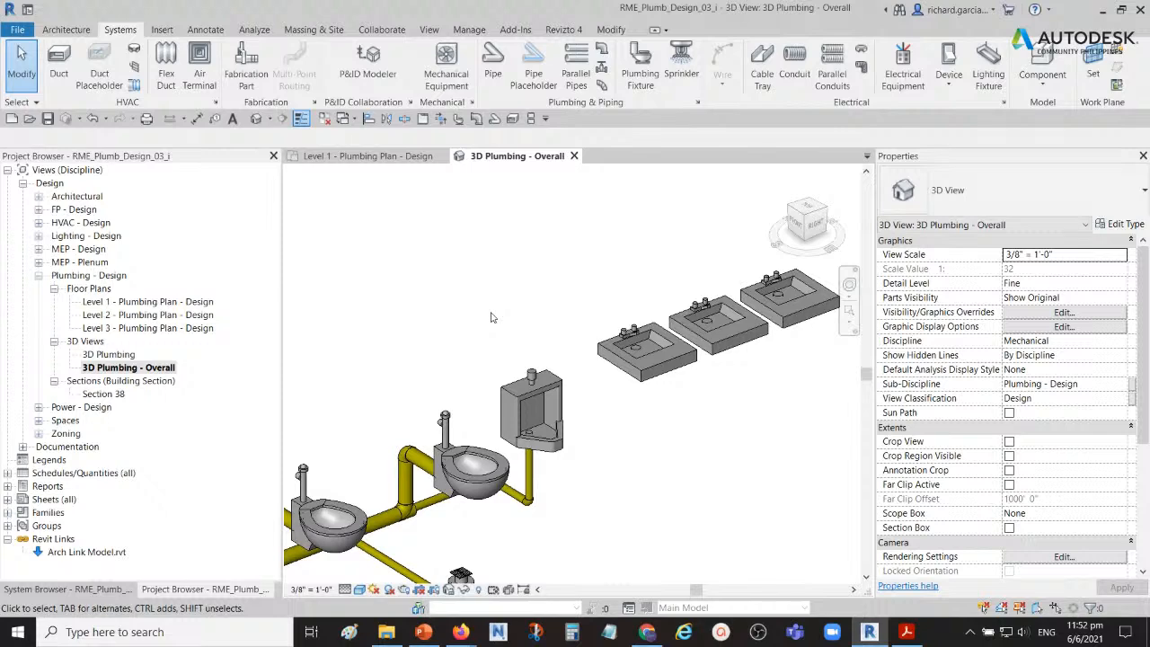
middle_click_drag(539, 313, 475, 314)
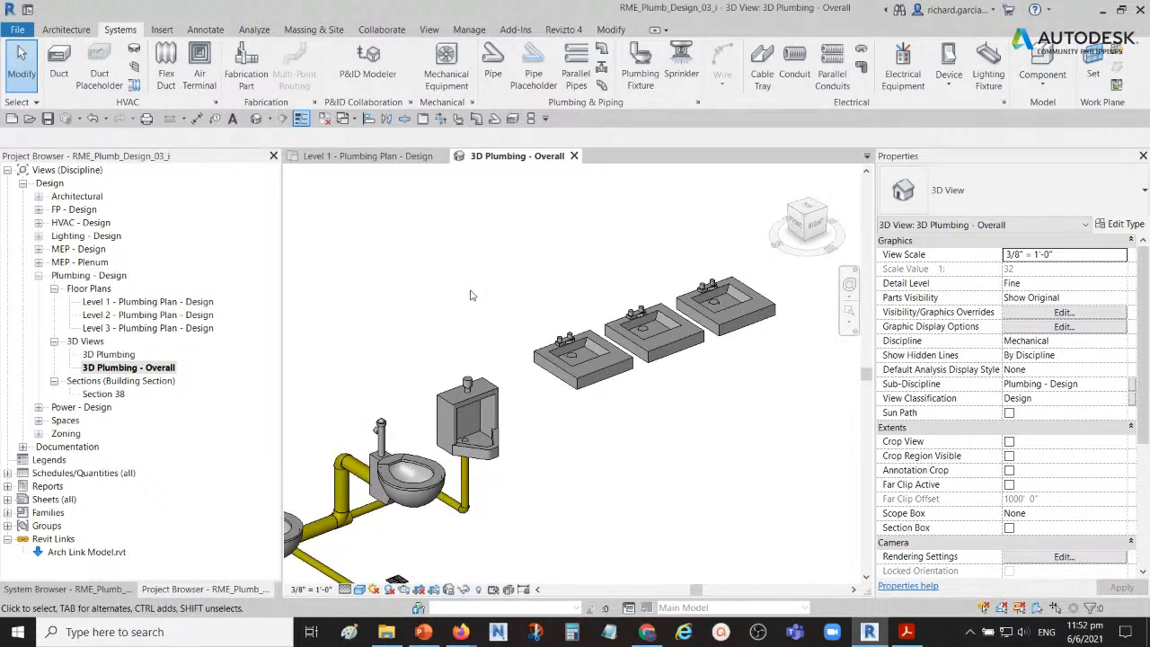
left_click(571, 347)
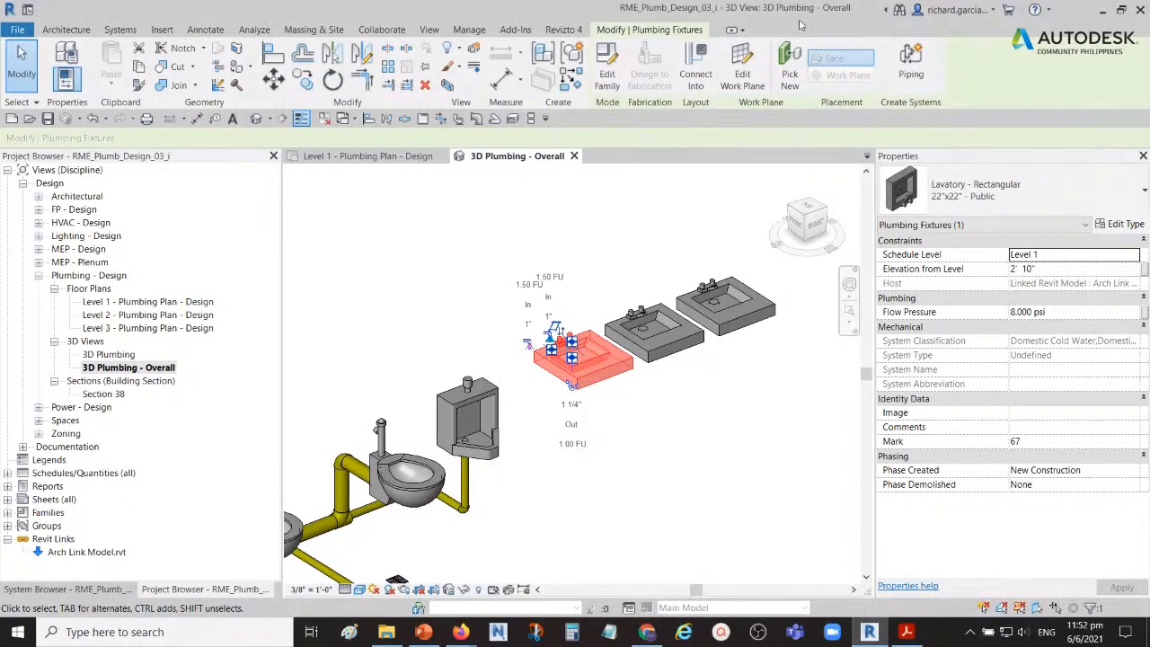
left_click(404, 315)
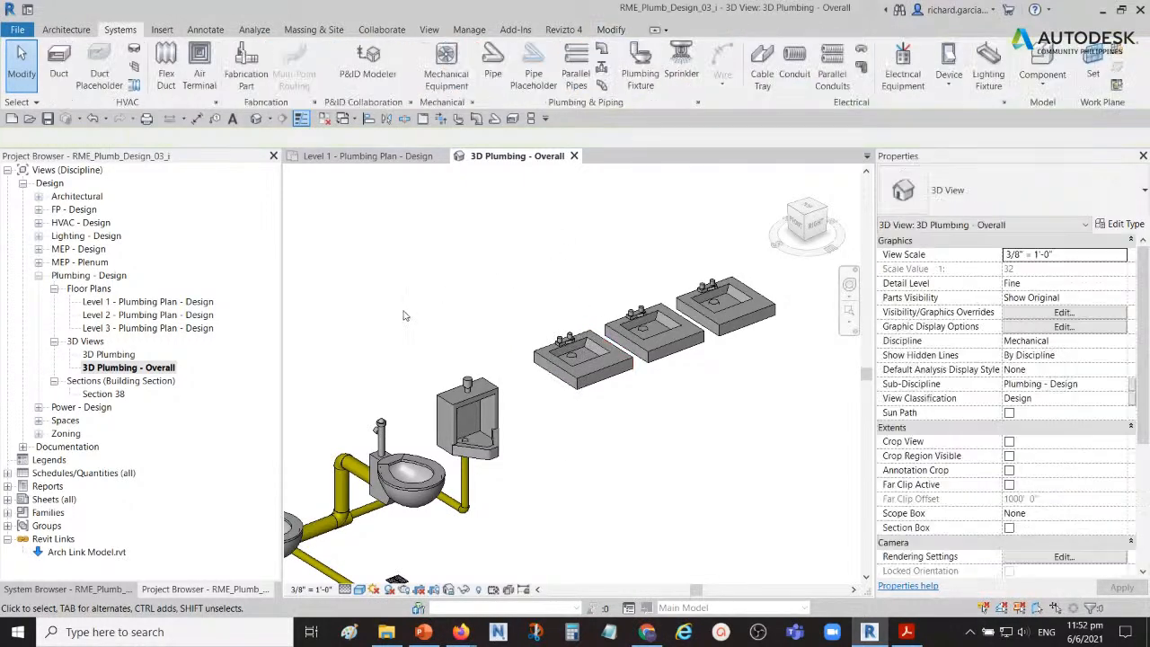
Step: Compare the piping system assignment of the urinal with that of the nearest lavatory
left_click(456, 399)
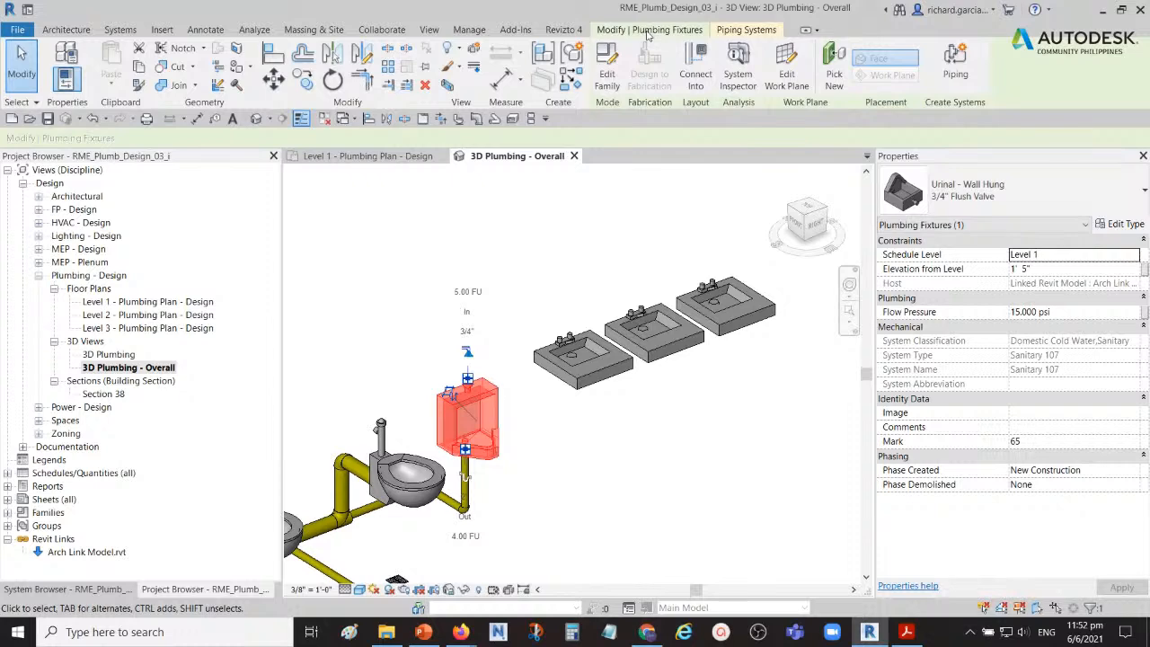
left_click(748, 30)
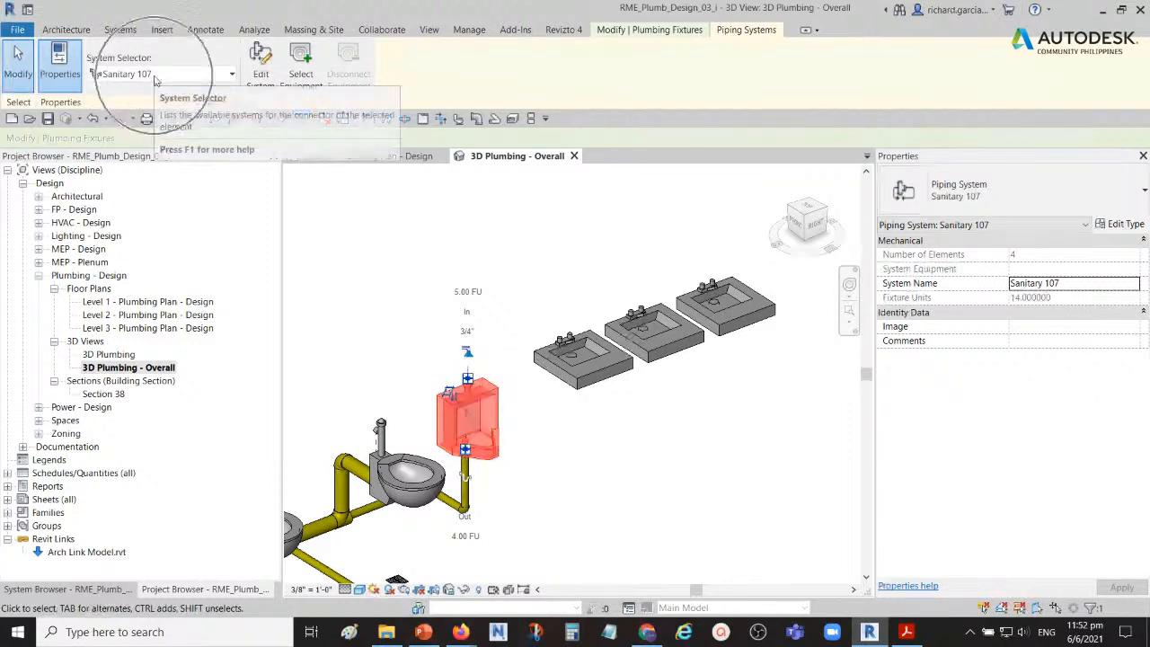
left_click(534, 246)
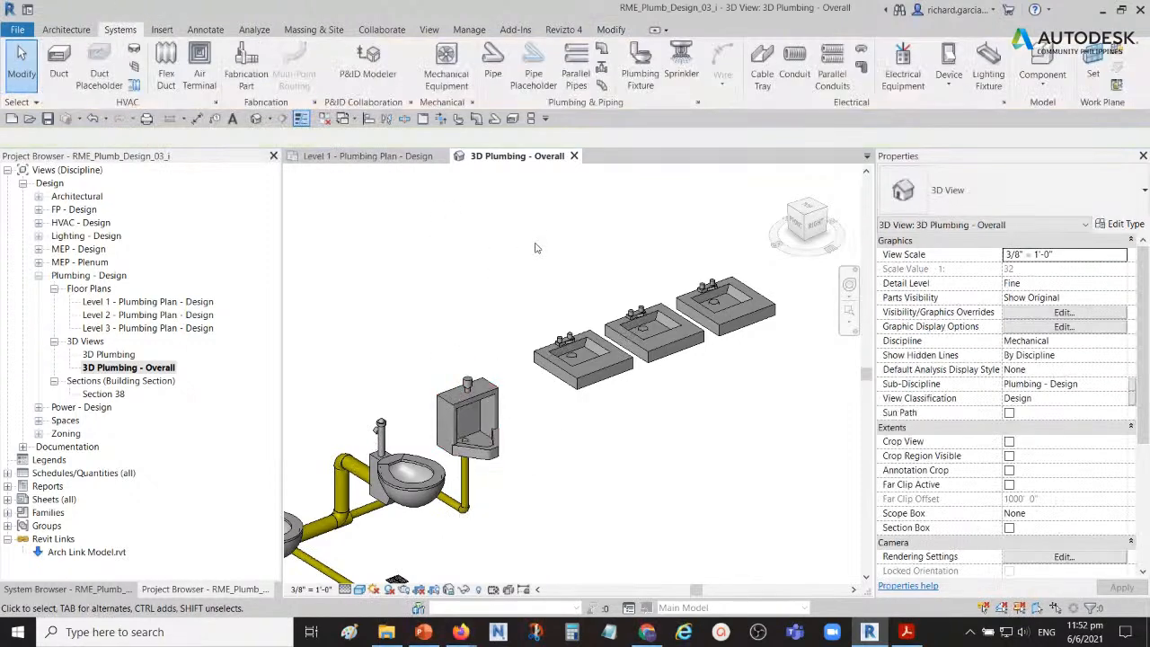
left_click(572, 342)
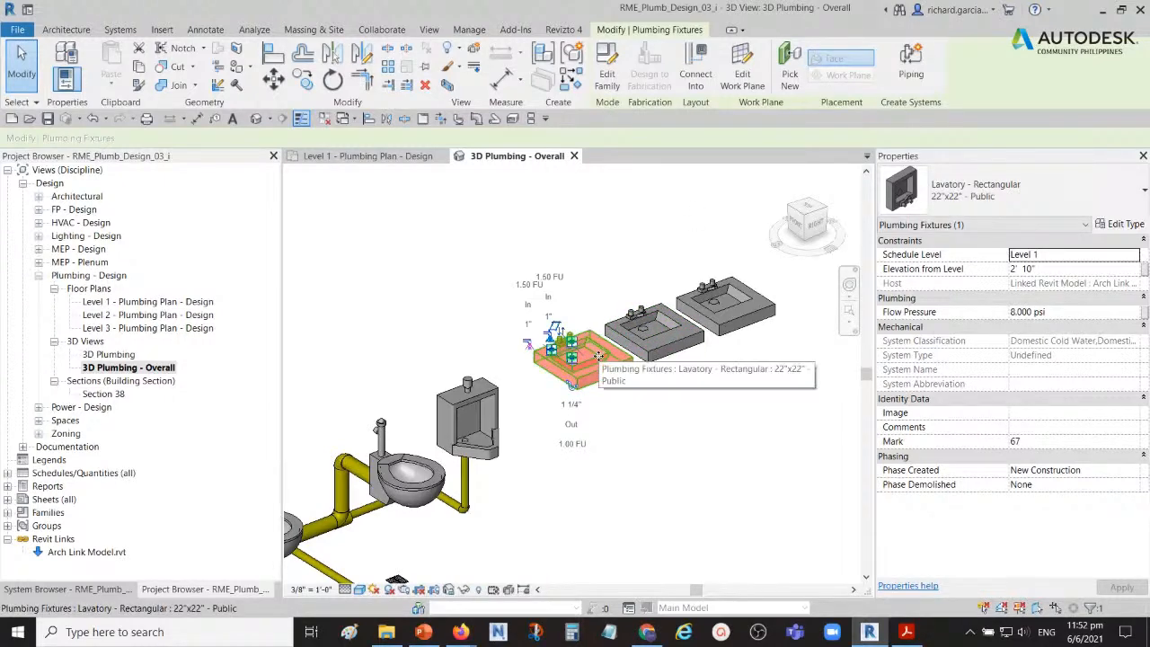
left_click(672, 442)
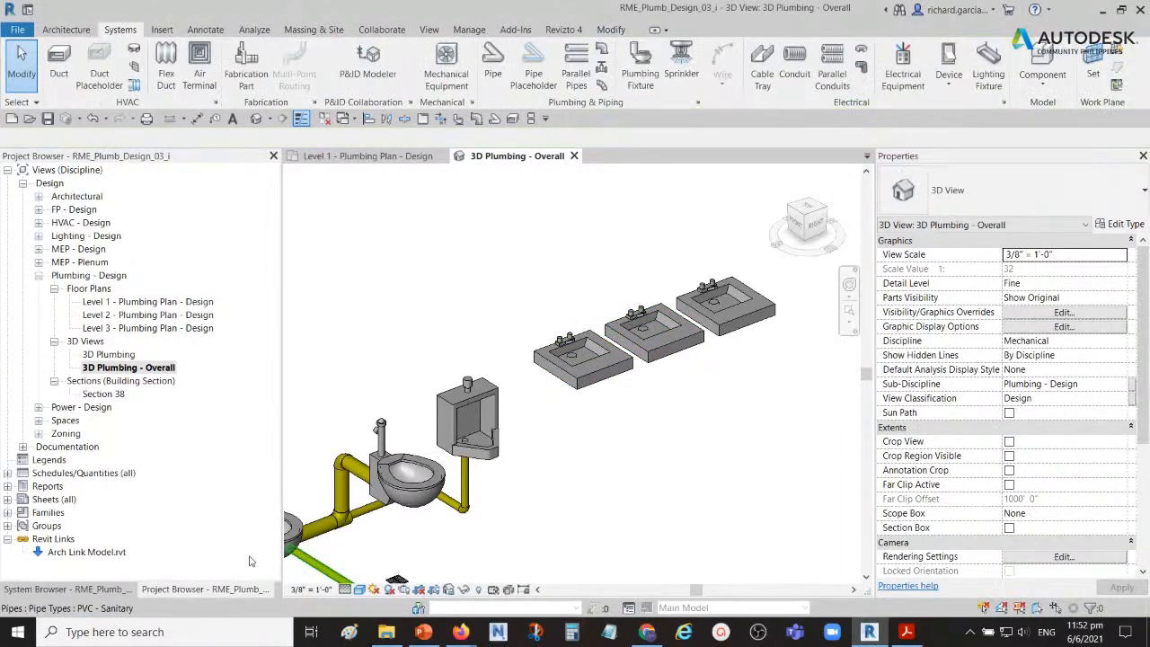
Step: Check where the urinal and the nearest lavatory appear in the project's list of piping systems
left_click(95, 589)
left_click(95, 588)
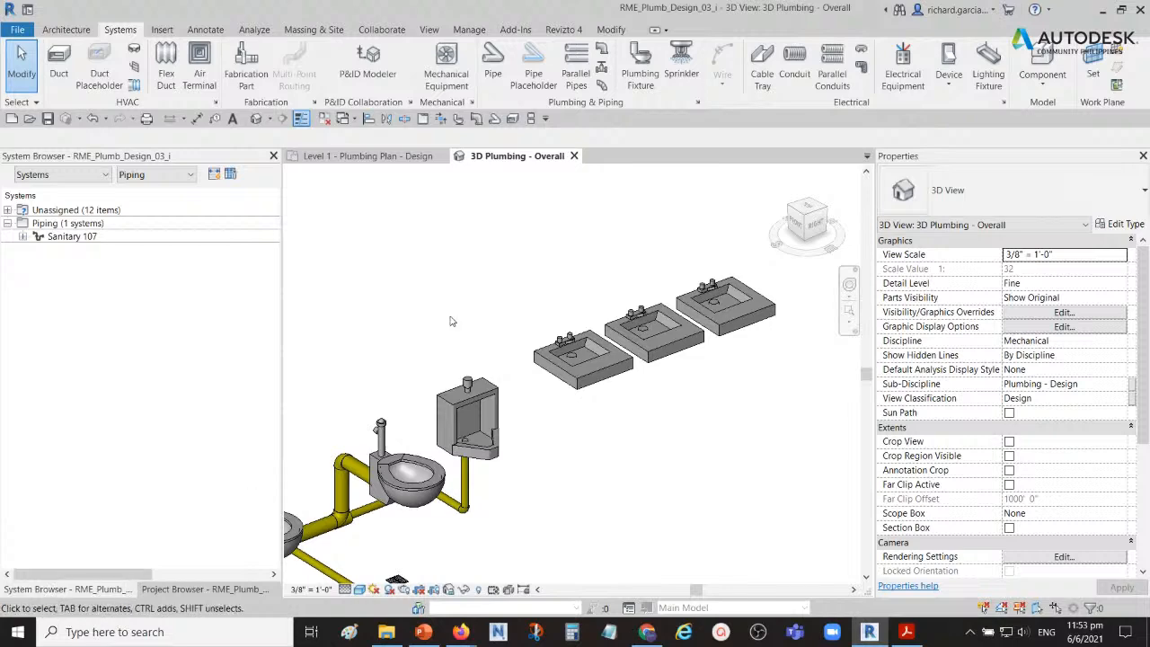
left_click(474, 392)
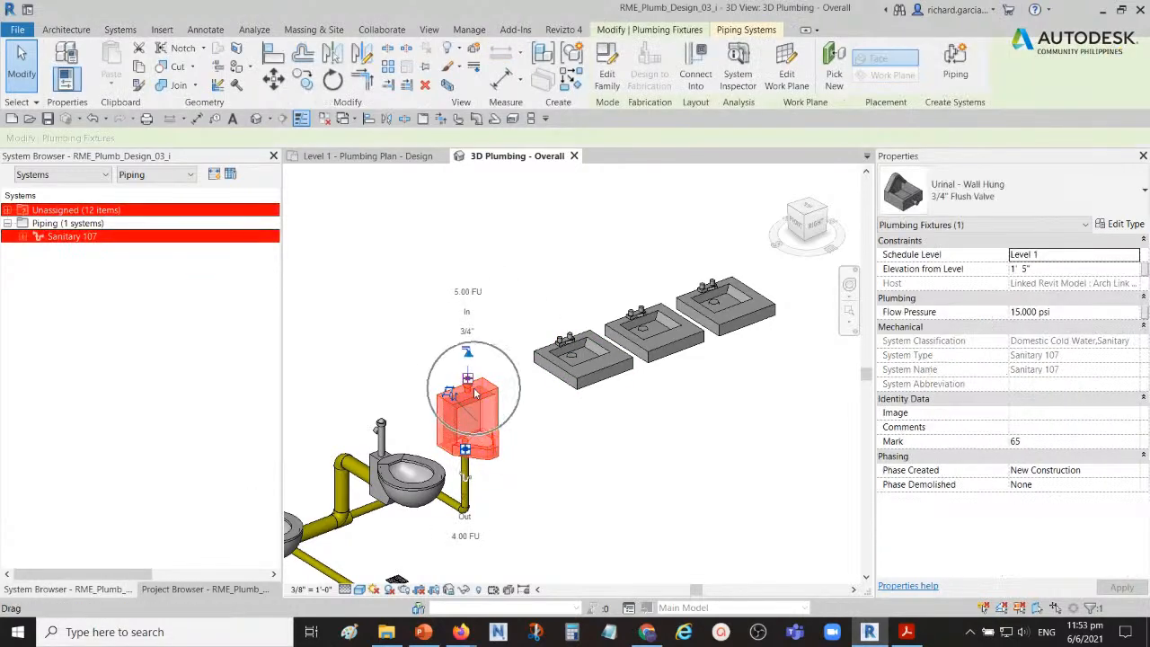
left_click(90, 238)
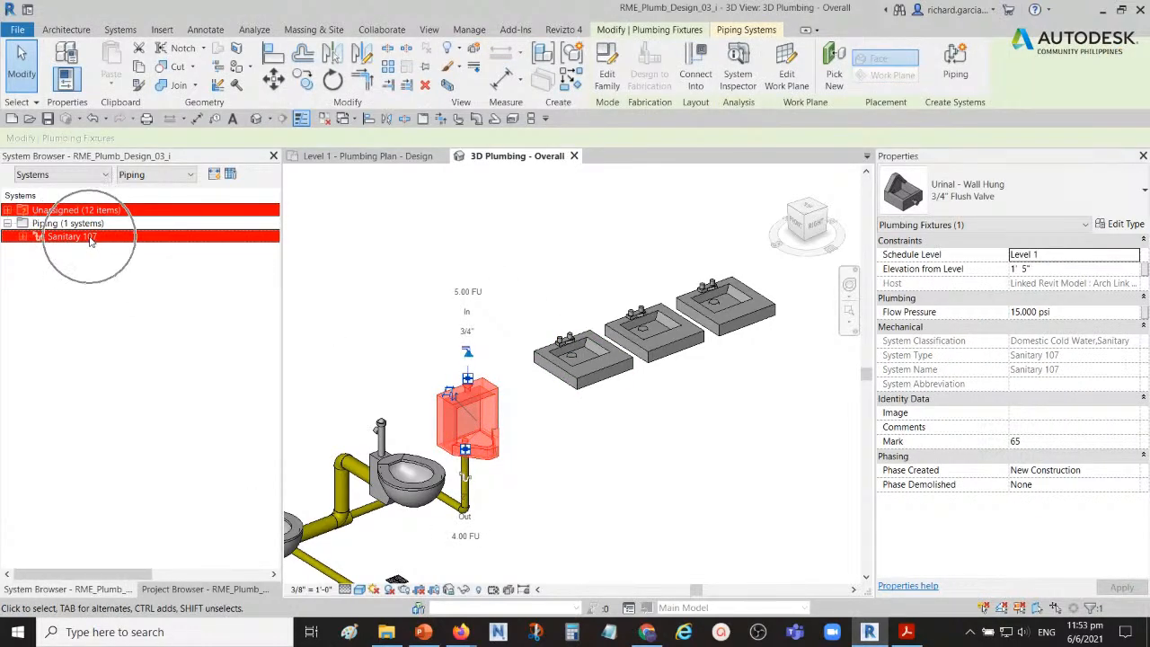
key("ctrl")
left_click(485, 265)
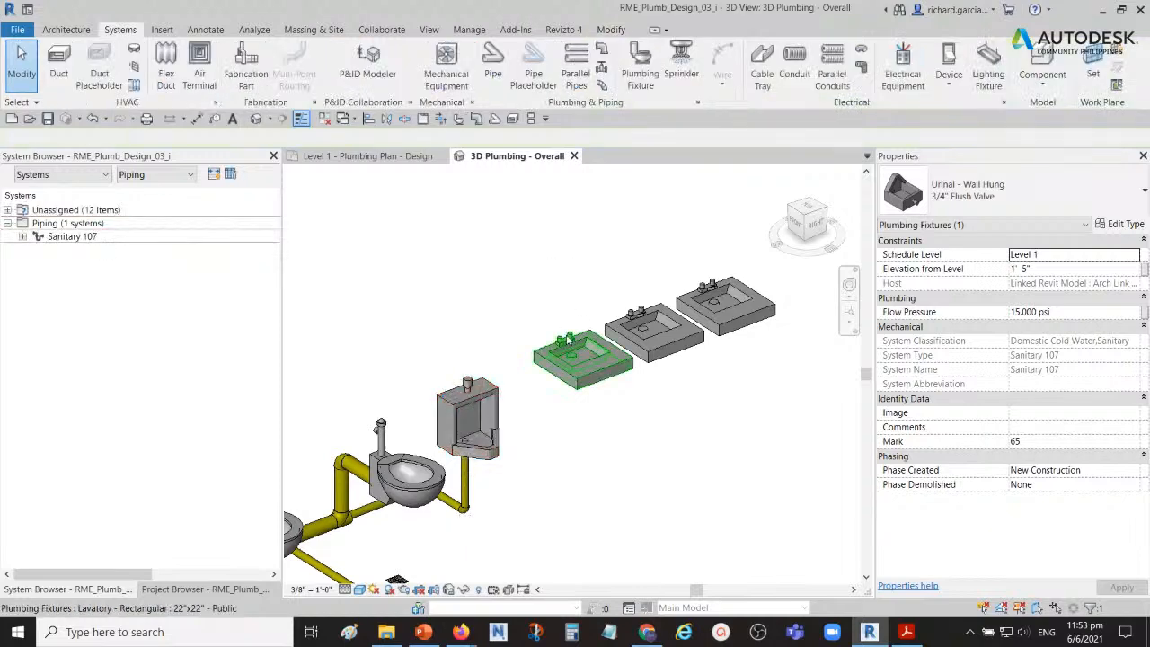
left_click(568, 343)
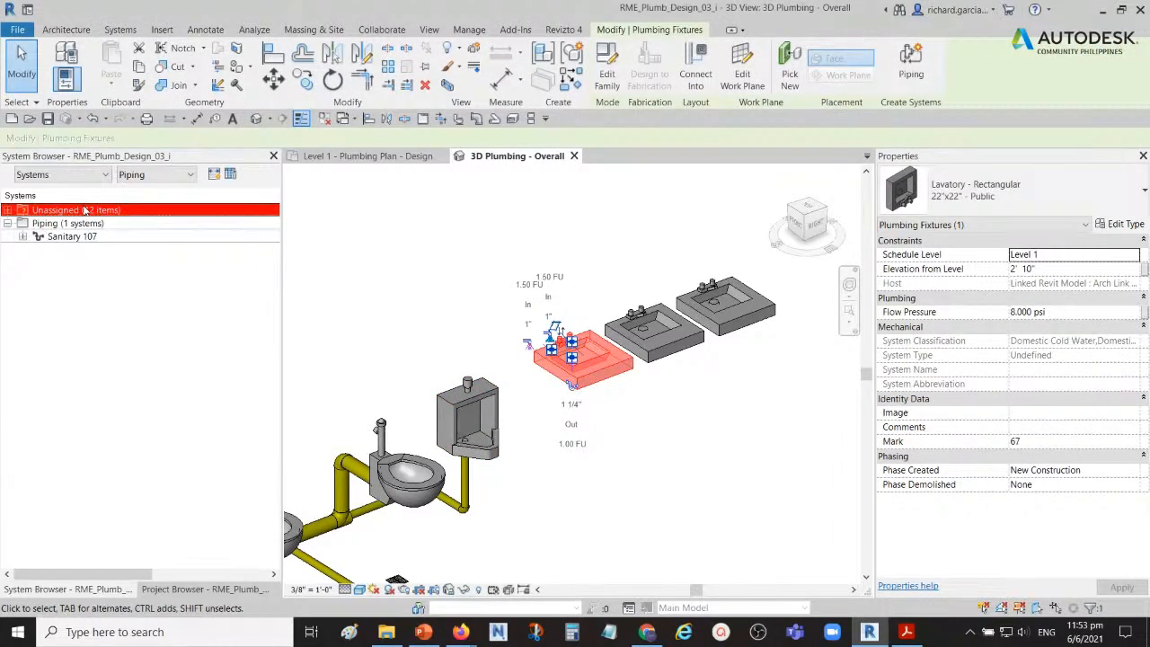
left_click(425, 307)
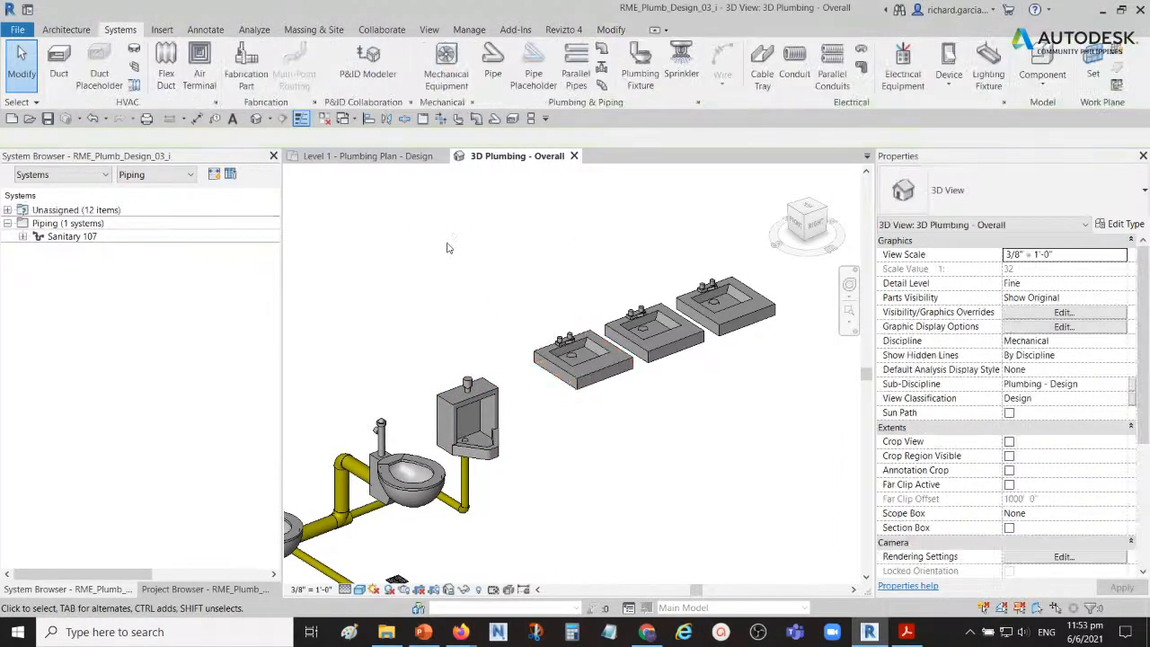
Step: Edit the urinal's Sanitary 107 piping system, adding all three lavatories to it, and finish editing the system
scroll(425, 306, "down", 2)
middle_click_drag(425, 307, 524, 287)
scroll(576, 311, "up", 2)
middle_click_drag(677, 330, 615, 355)
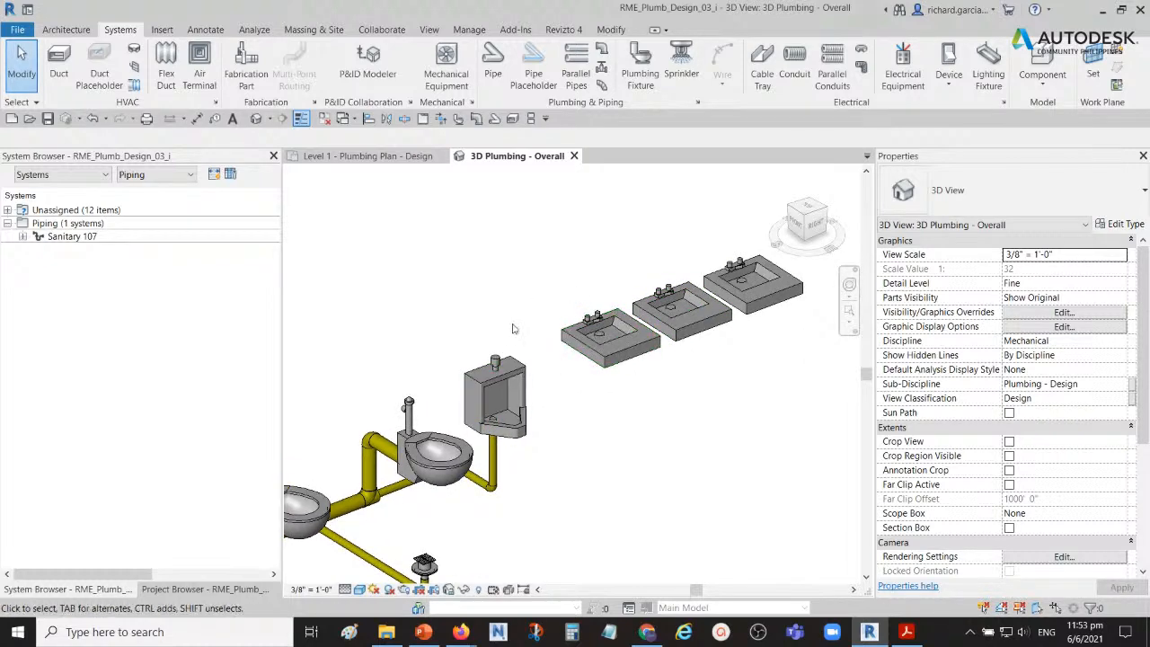
left_click(499, 377)
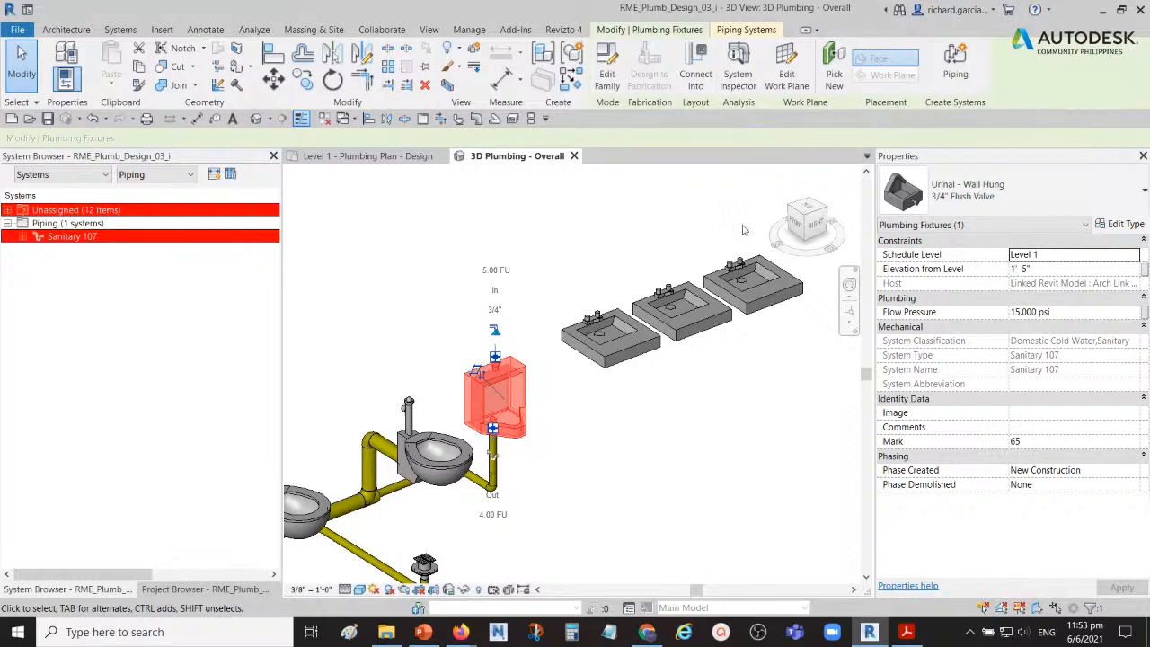
left_click(744, 31)
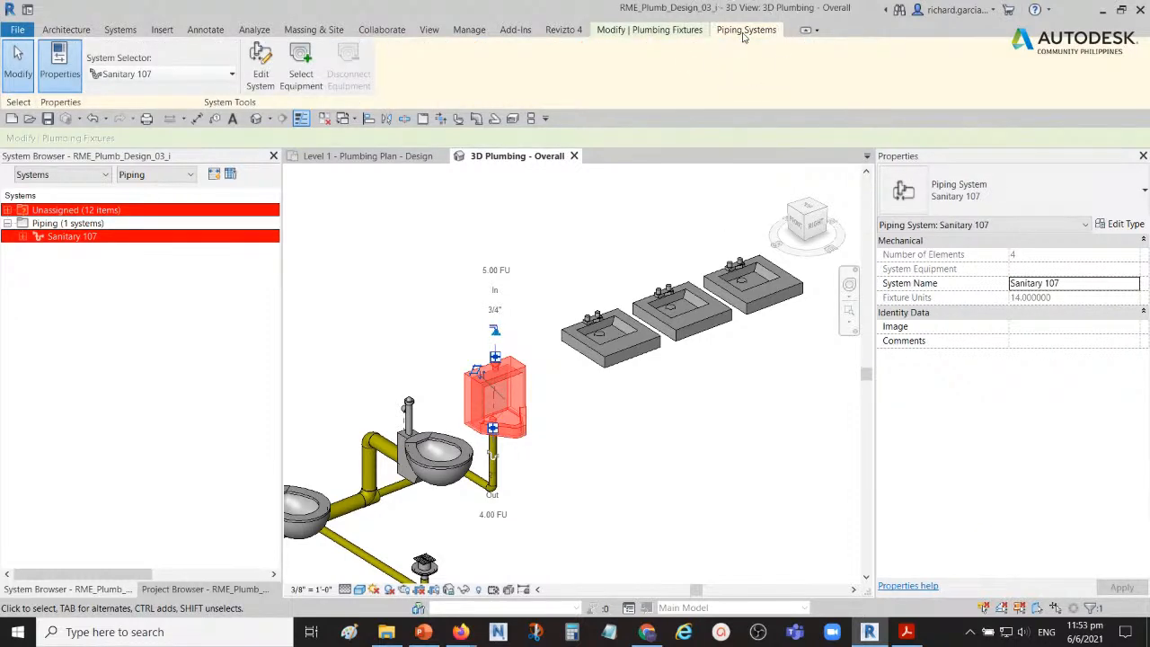
left_click(260, 59)
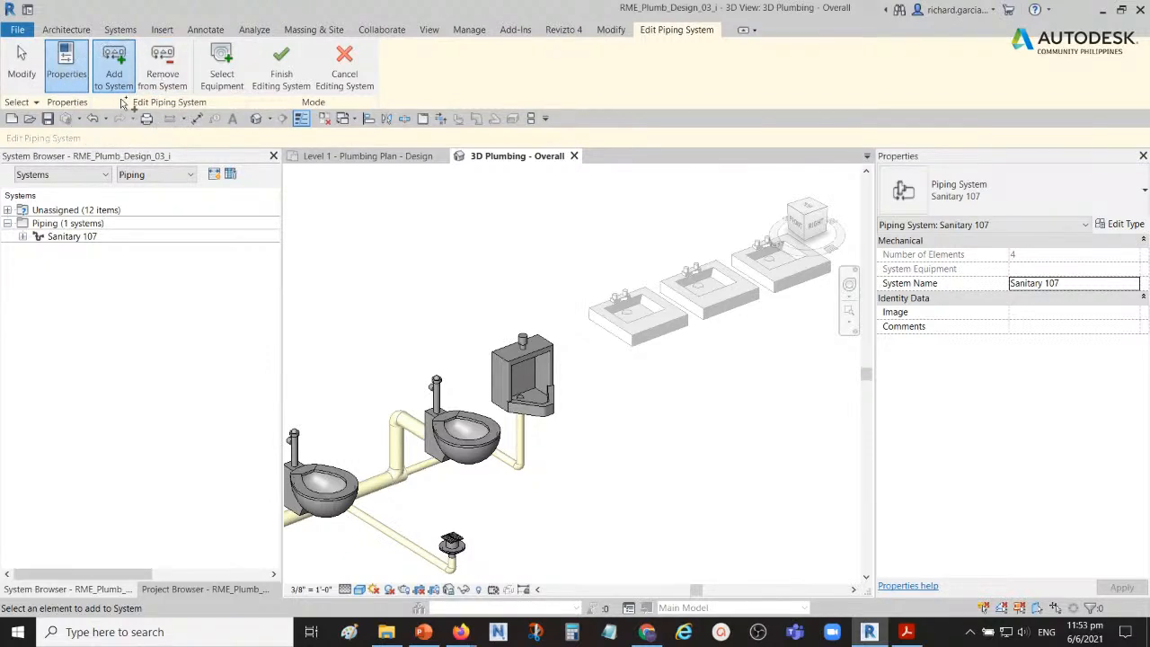
left_click(631, 299)
left_click(696, 262)
middle_click_drag(681, 216, 559, 225)
left_click(648, 259)
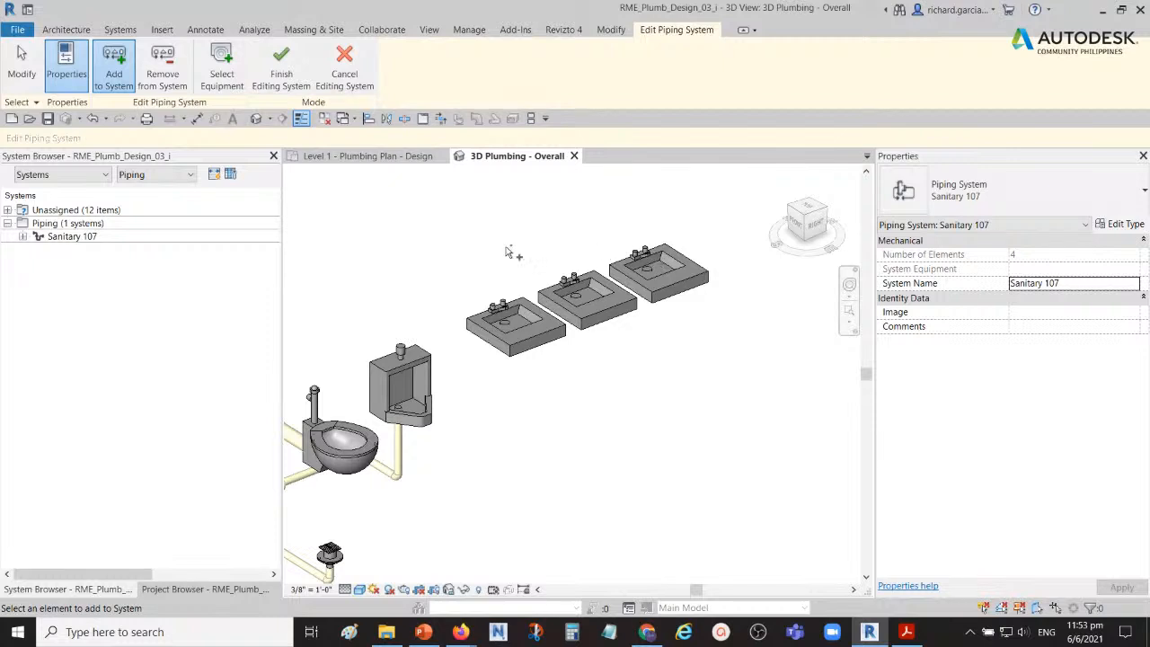
left_click(283, 75)
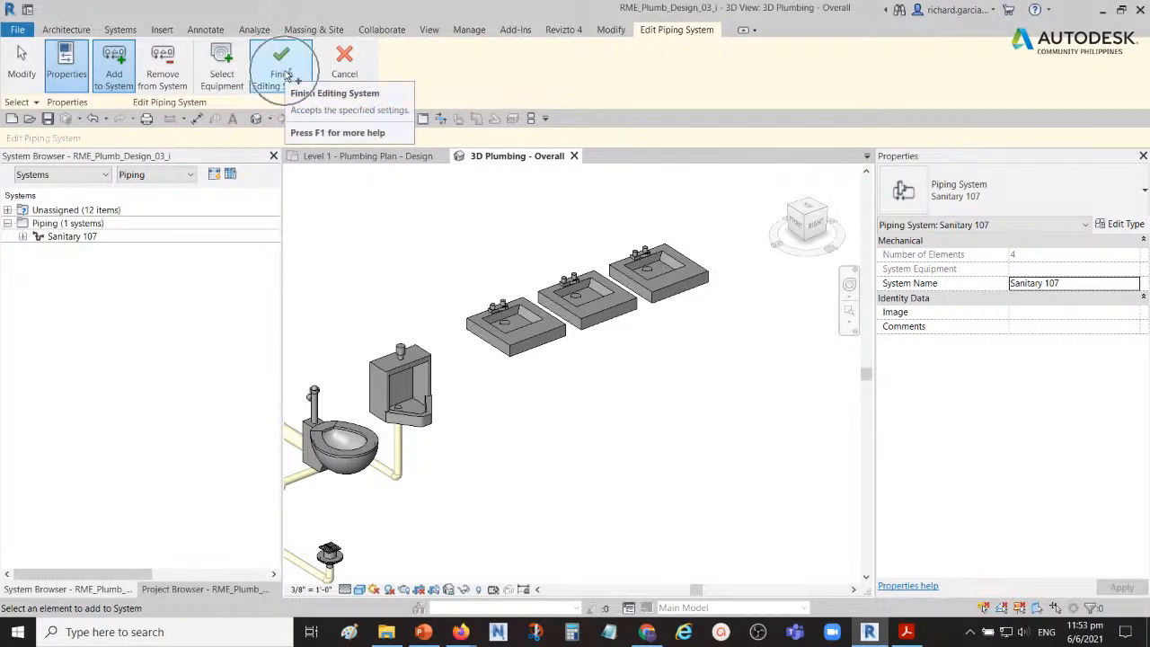
left_click(283, 76)
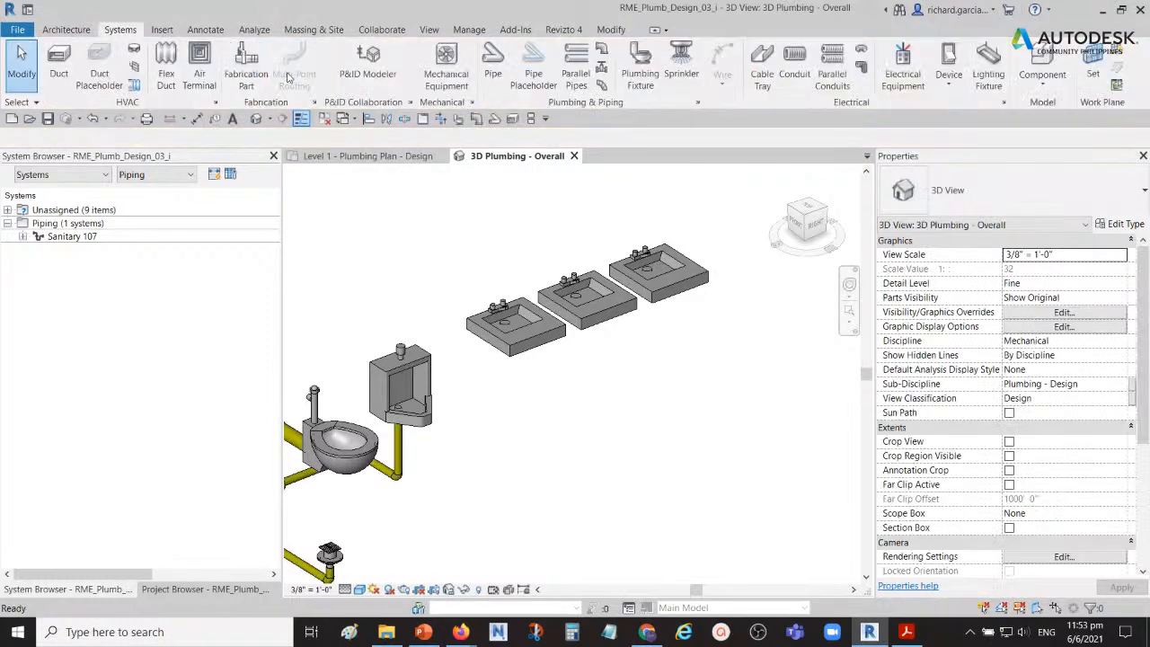
Step: Verify the sanitary system assignment of the lavatory nearest the urinal
scroll(619, 408, "down", 4)
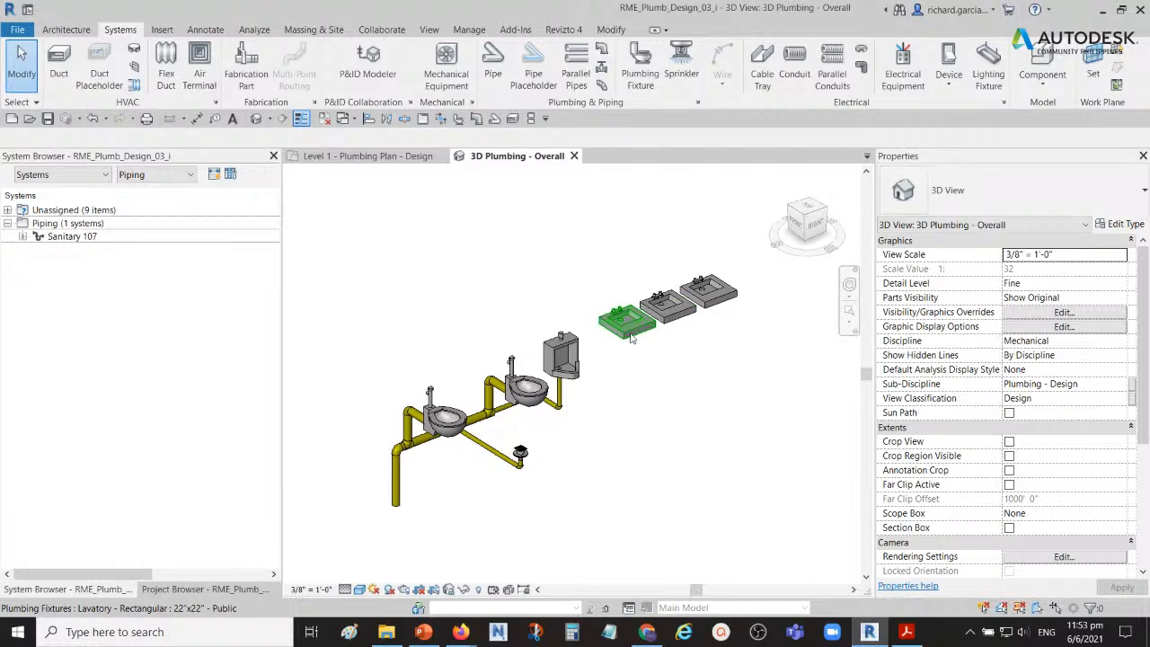
left_click(626, 325)
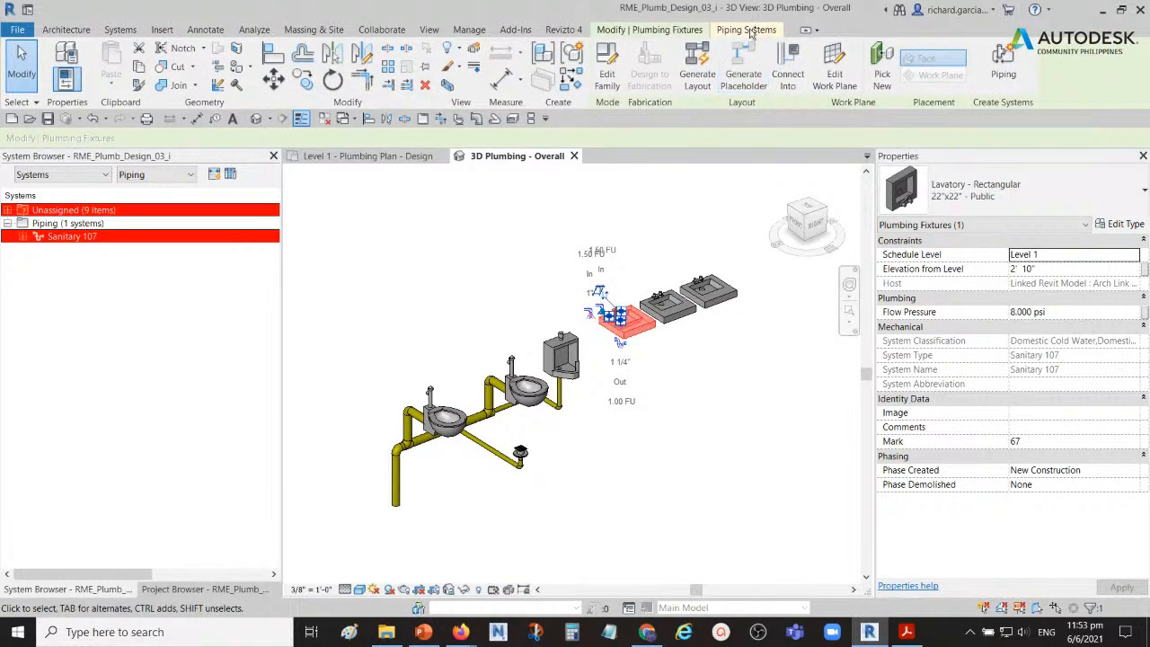
key("ctrl")
left_click(662, 475)
Step: Convert the 2" bend at the end of the sanitary branch behind the urinal into a tee opening towards the lavatories
middle_click_drag(570, 476, 792, 481, "shift")
scroll(467, 322, "up", 4)
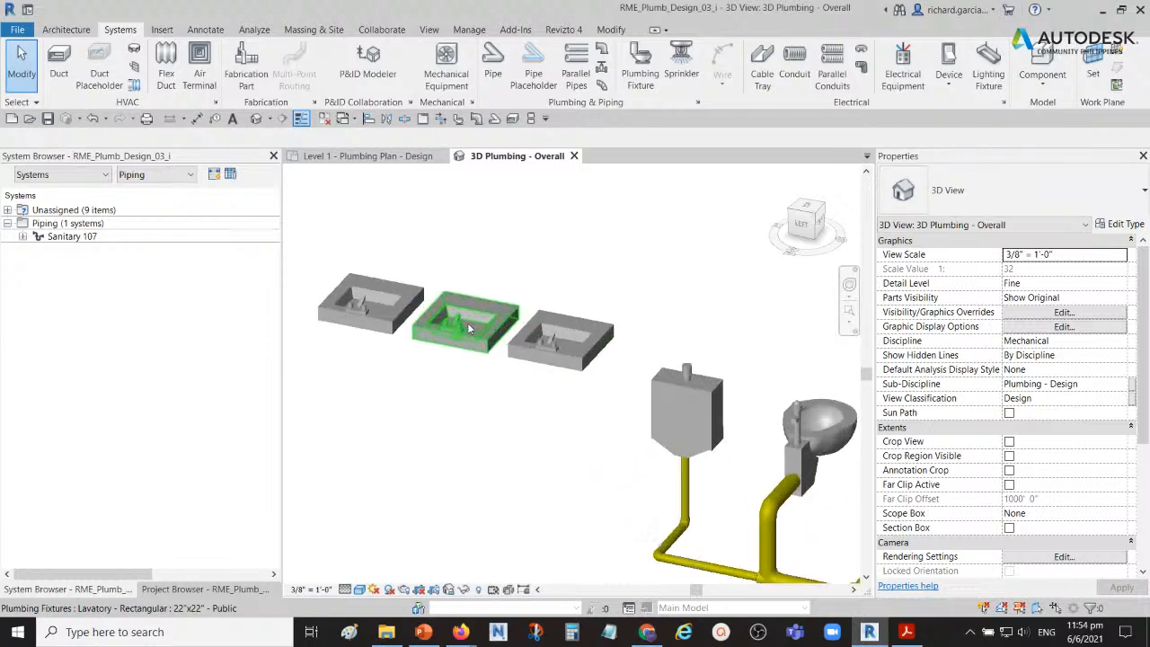
middle_click_drag(722, 503, 646, 440, "shift")
scroll(633, 438, "down", 3)
scroll(602, 435, "up", 3)
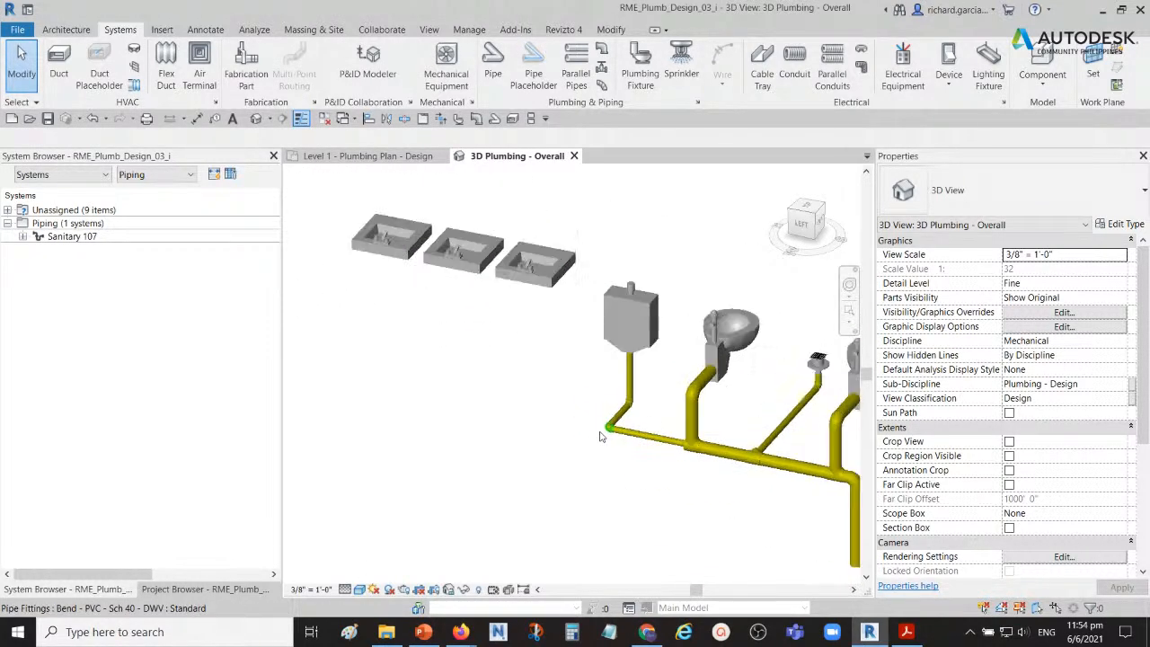
middle_click_drag(613, 441, 636, 466, "shift")
scroll(629, 458, "up", 5)
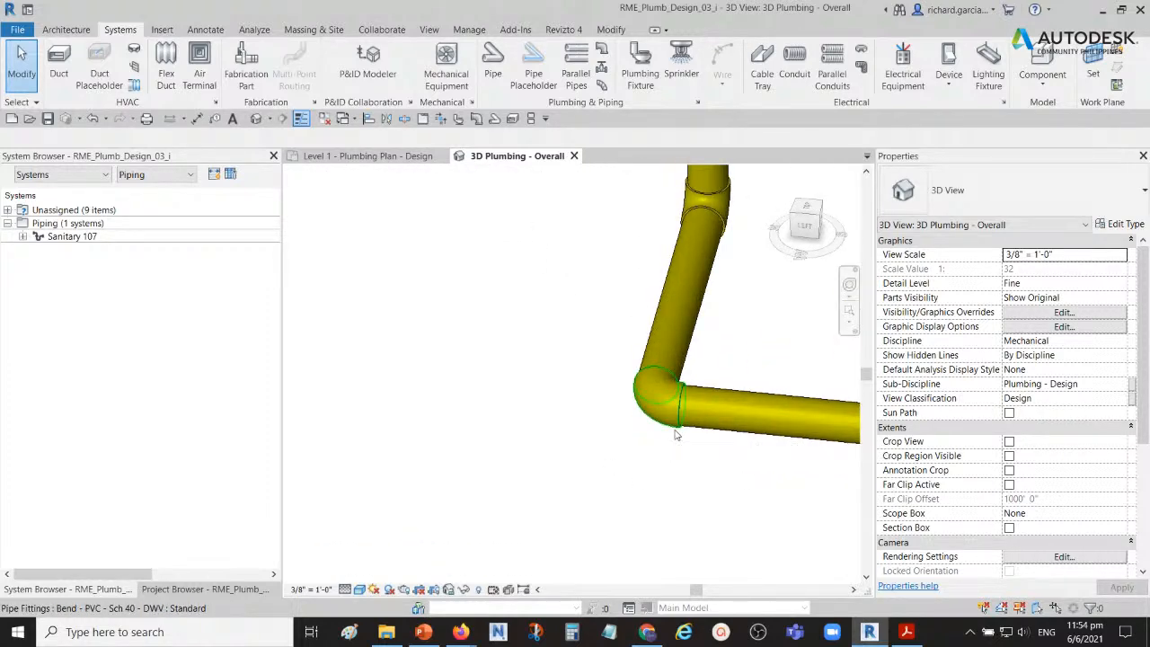
left_click(677, 435)
middle_click_drag(687, 431, 622, 404, "shift")
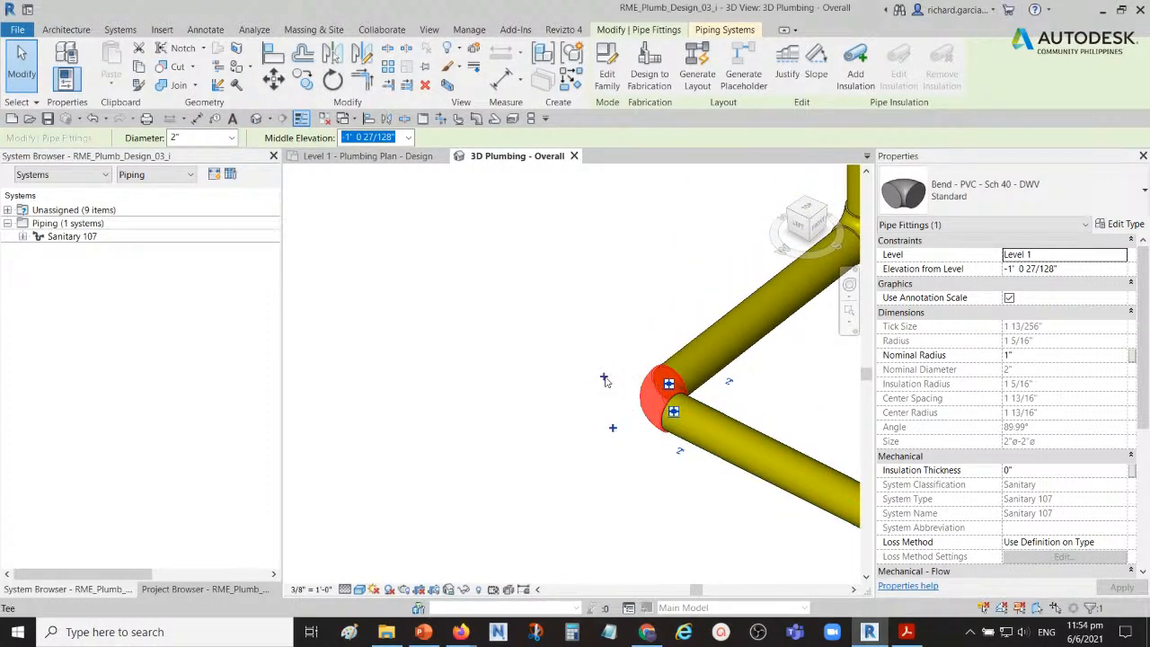
left_click(606, 379)
middle_click_drag(680, 407, 649, 444, "shift")
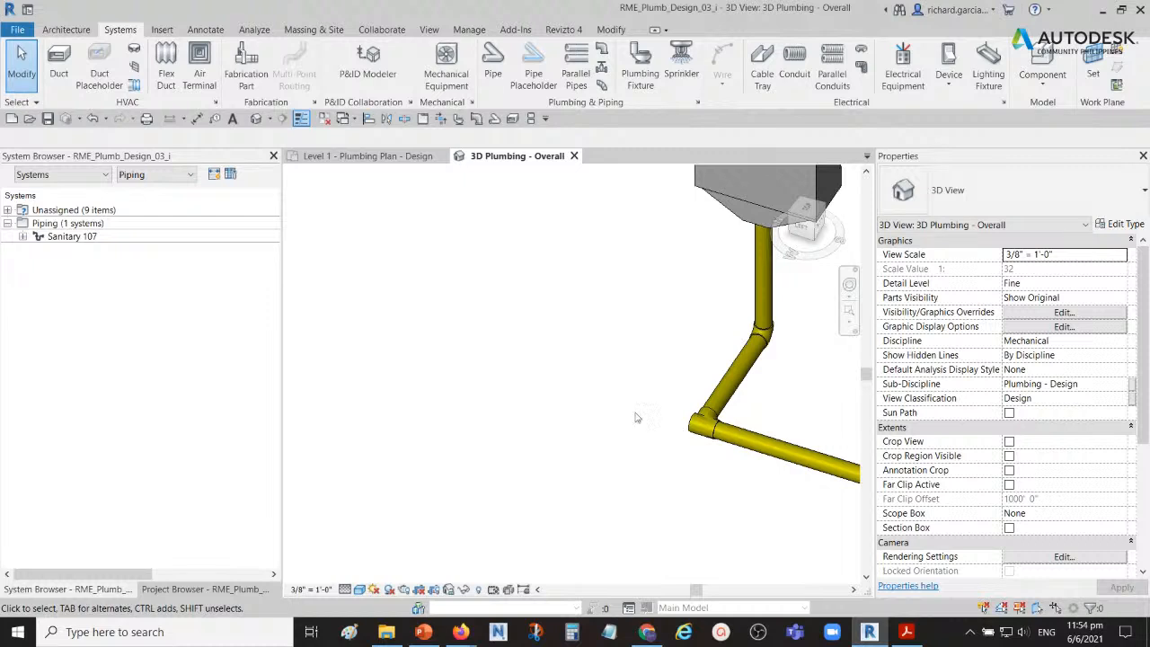
scroll(635, 417, "down", 3)
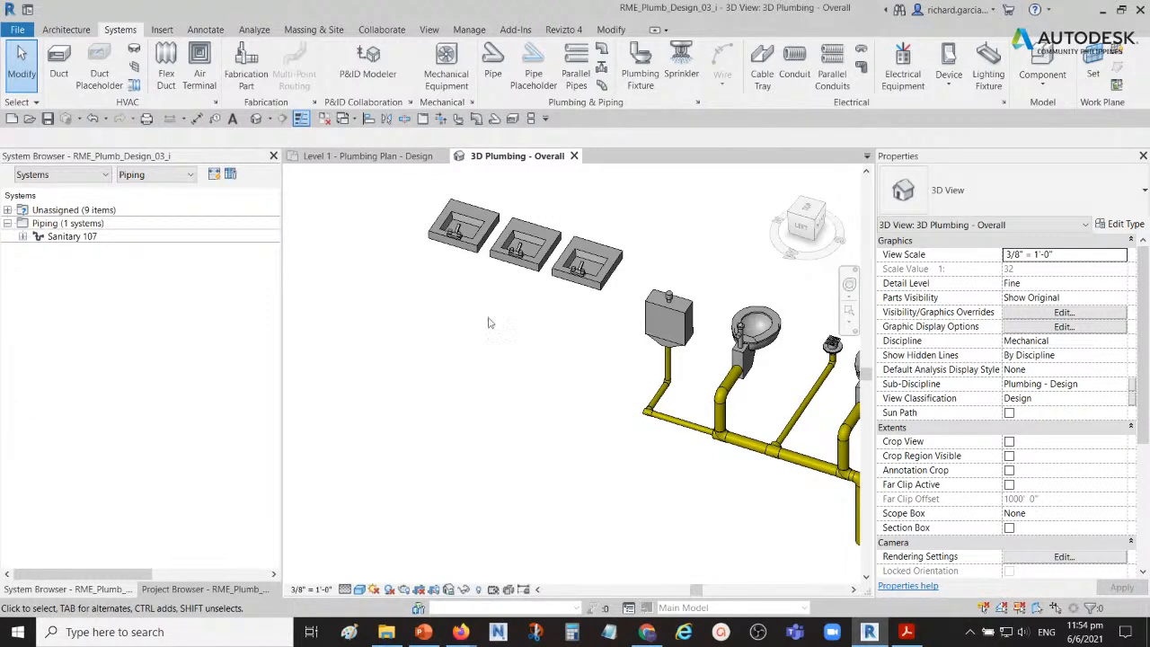
middle_click_drag(612, 381, 595, 362, "shift")
middle_click_drag(647, 391, 579, 382)
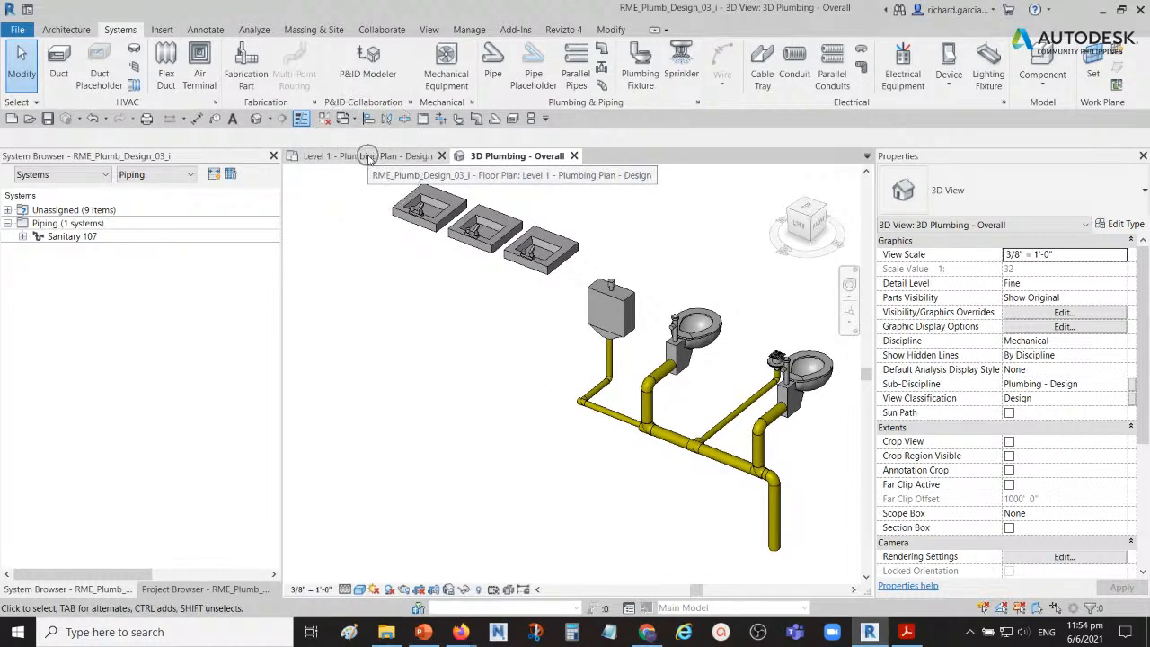
Step: In the Level 1 plumbing plan, start a 2" pipe from the open end of the tee behind the urinal
left_click(369, 158)
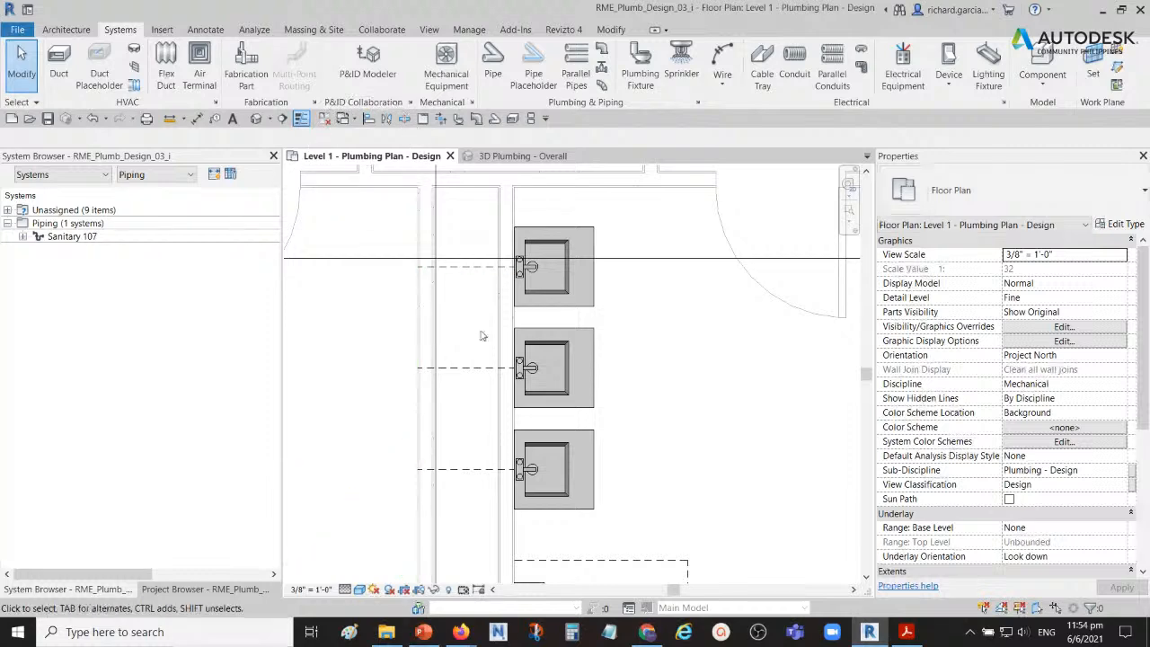
scroll(487, 329, "down", 2)
middle_click_drag(523, 401, 566, 309)
scroll(521, 386, "up", 3)
scroll(521, 393, "up", 2)
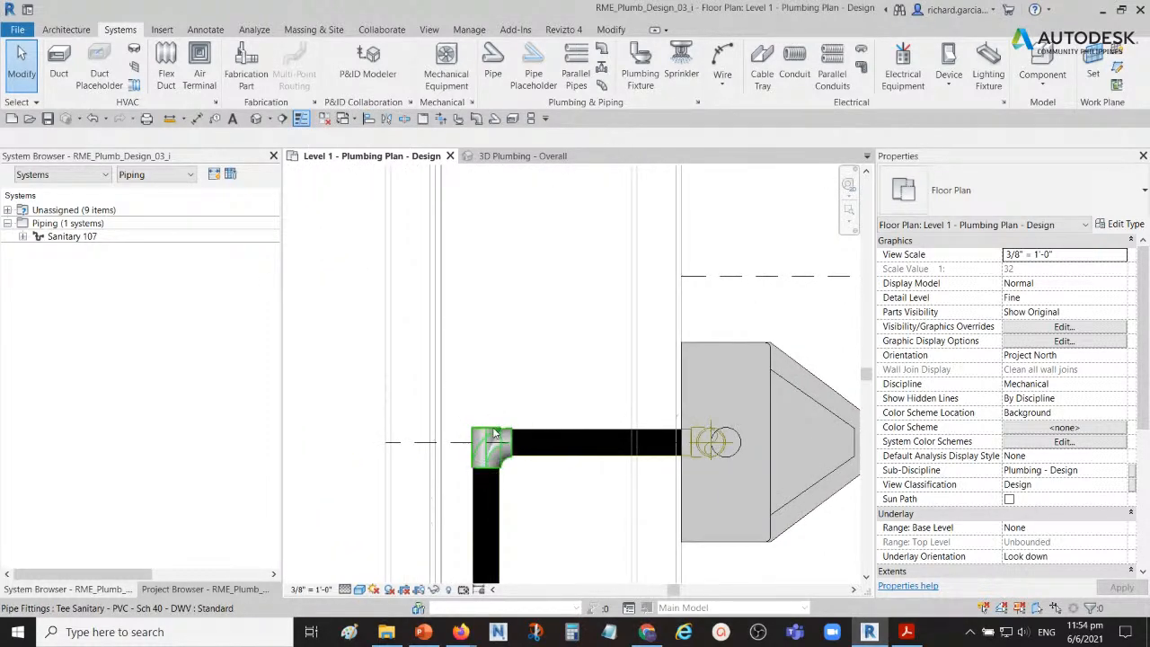
left_click(492, 433)
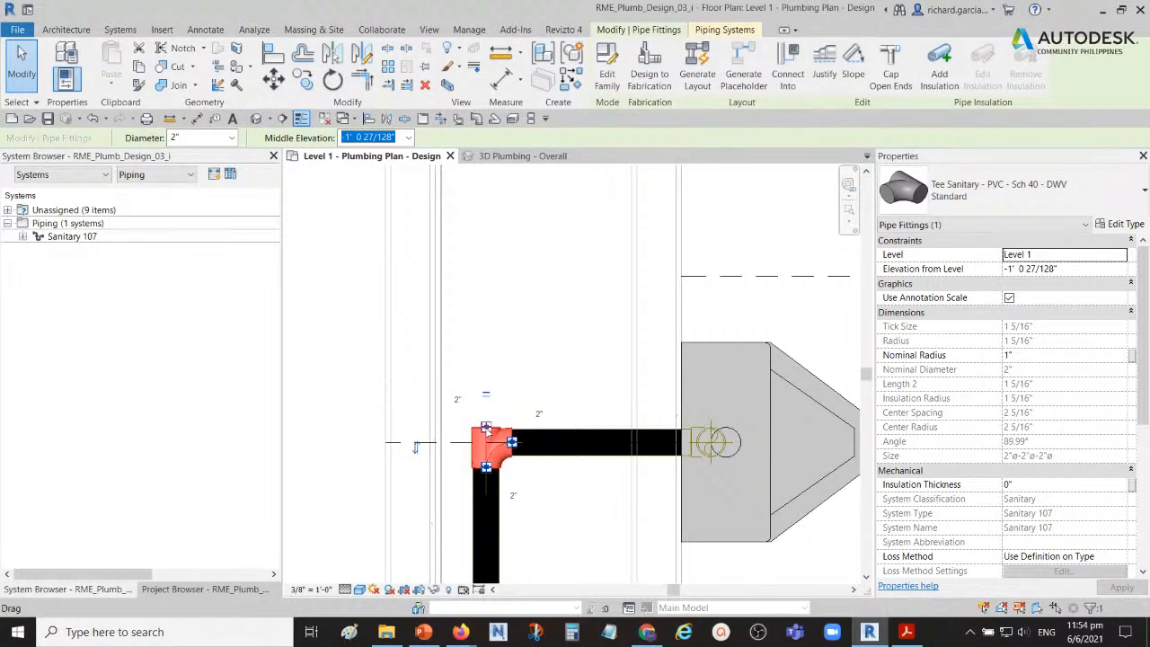
right_click(485, 428)
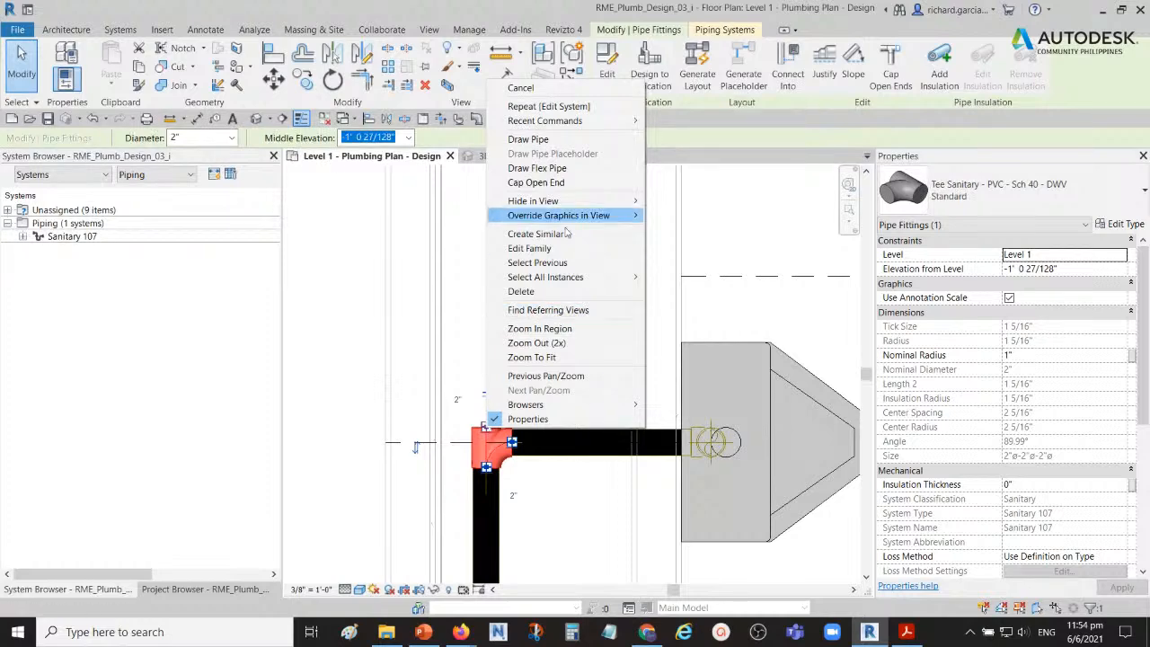
left_click(541, 140)
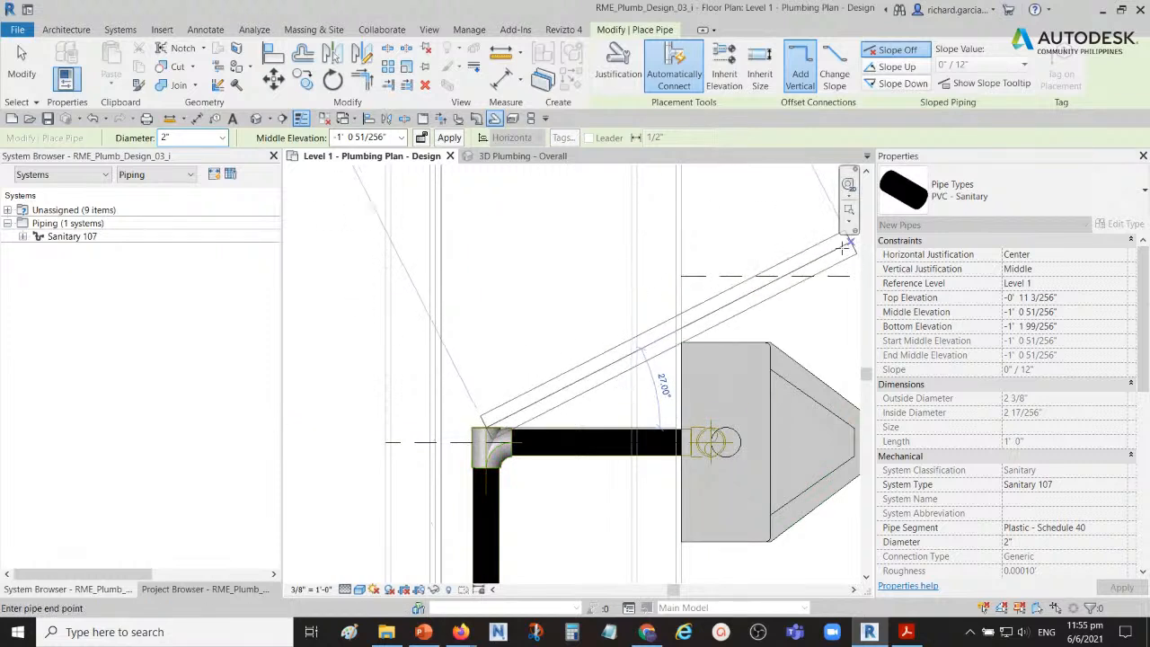
left_click(985, 195)
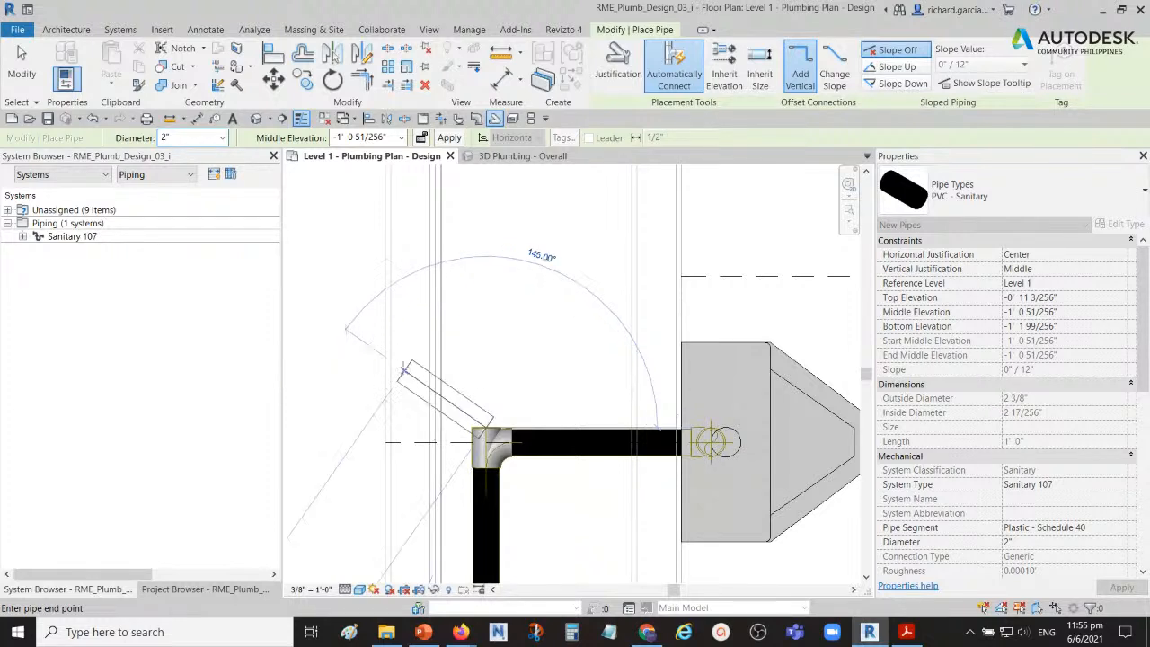
Step: Trace the sanitary run from the lavatories back to the vertical drain to judge the new pipe's slope direction
scroll(498, 332, "down", 4)
middle_click_drag(504, 323, 521, 452)
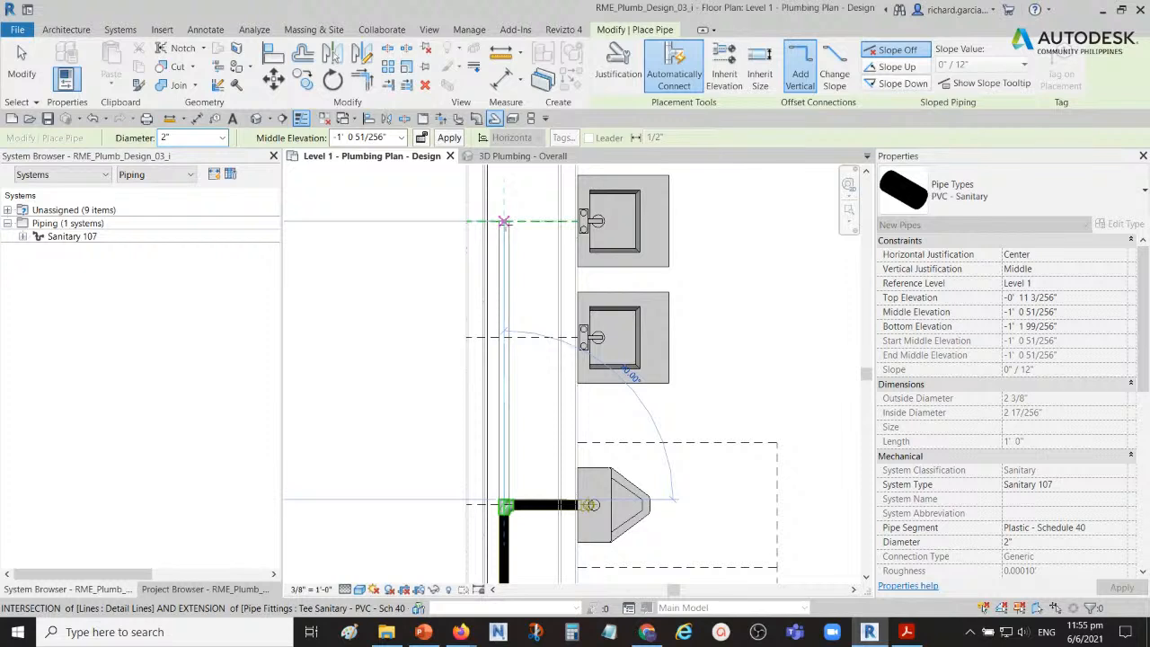
left_click(504, 221)
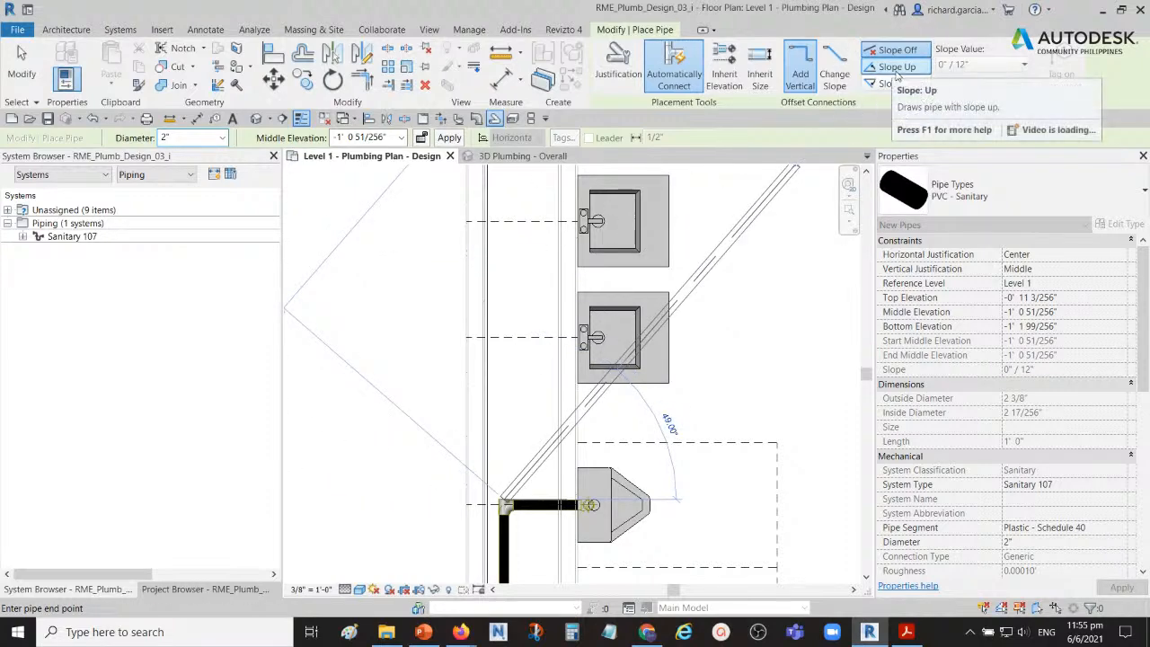
key("ctrl")
scroll(620, 307, "down", 3)
middle_click_drag(596, 347, 603, 235)
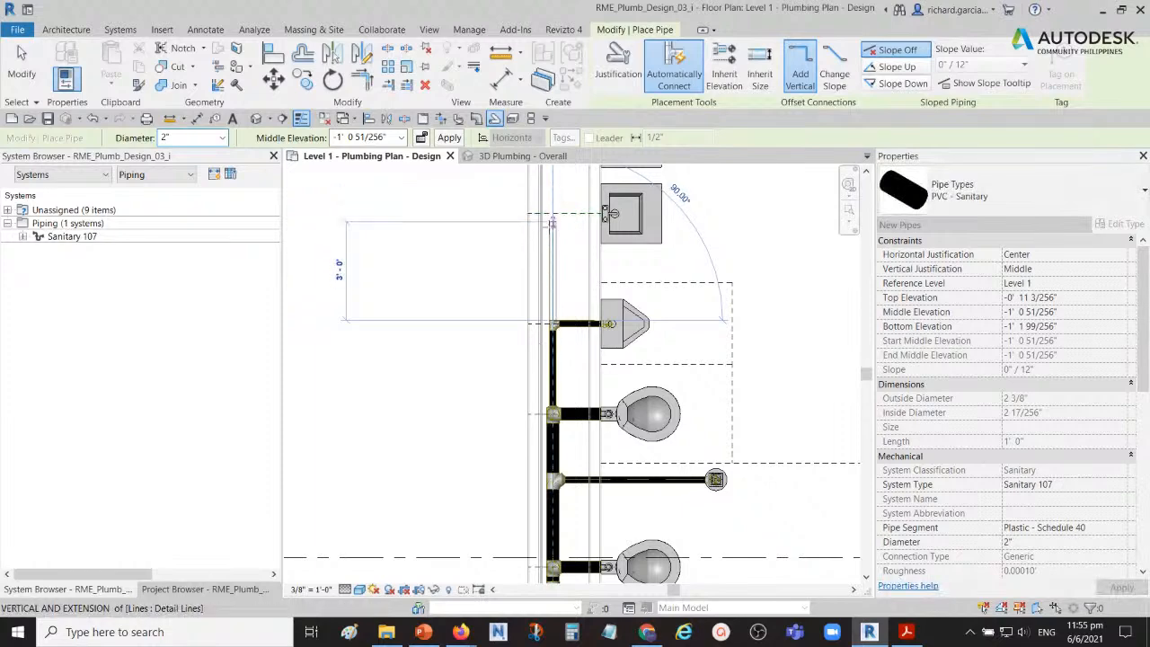
middle_click_drag(553, 397, 600, 264)
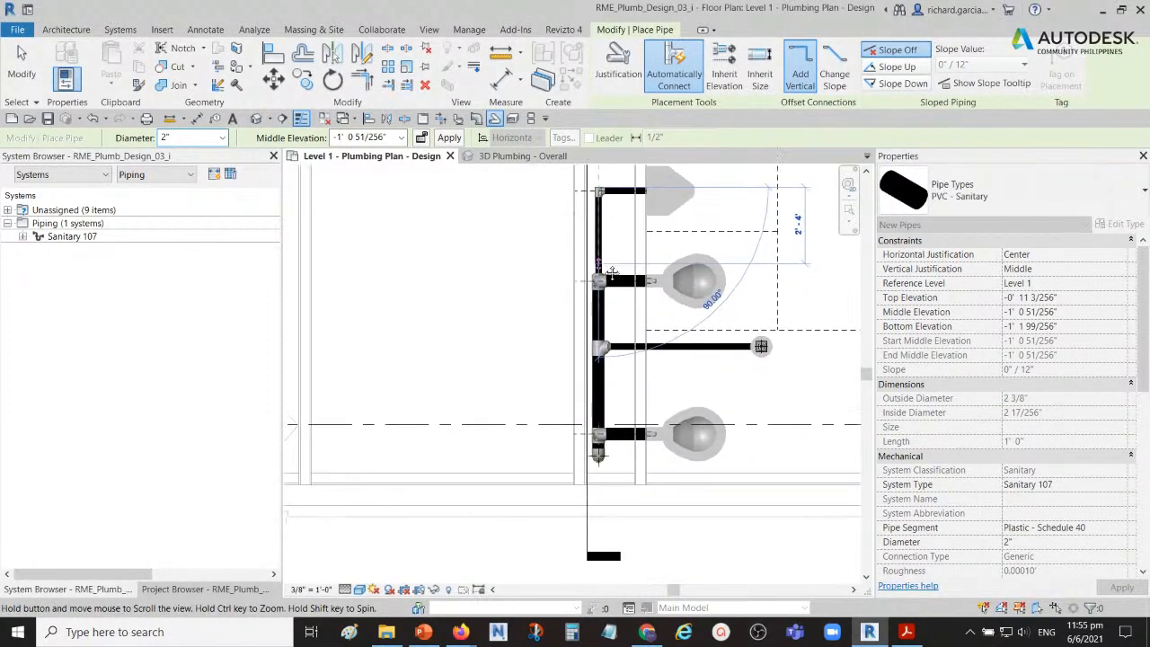
key("ctrl")
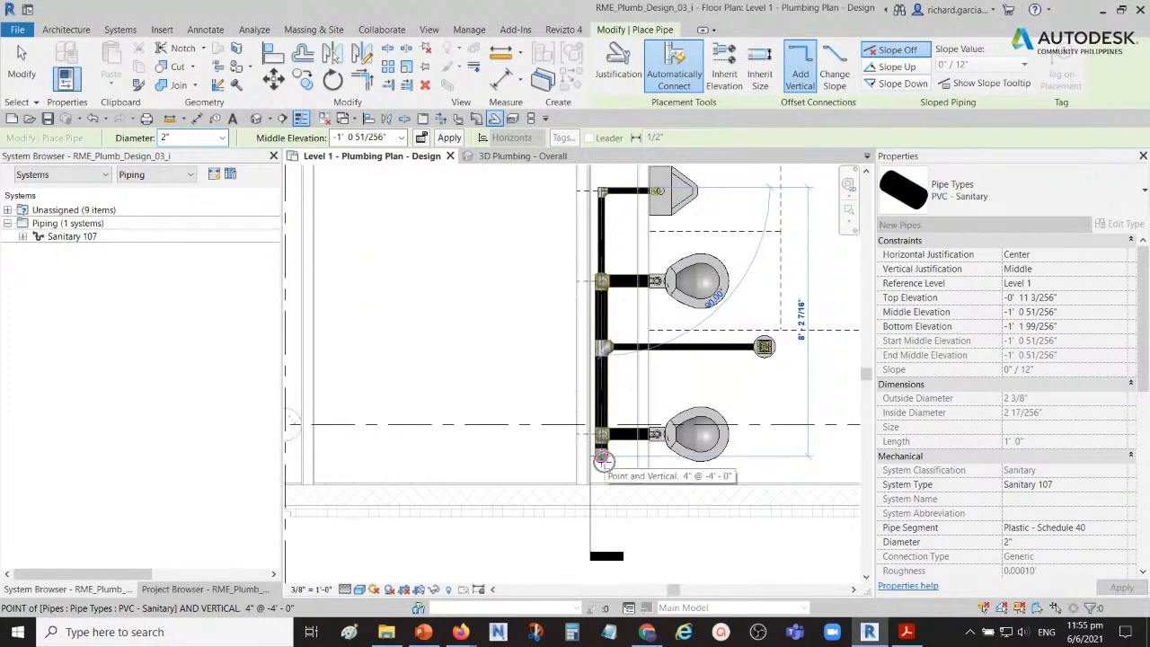
middle_click_drag(635, 262, 621, 437)
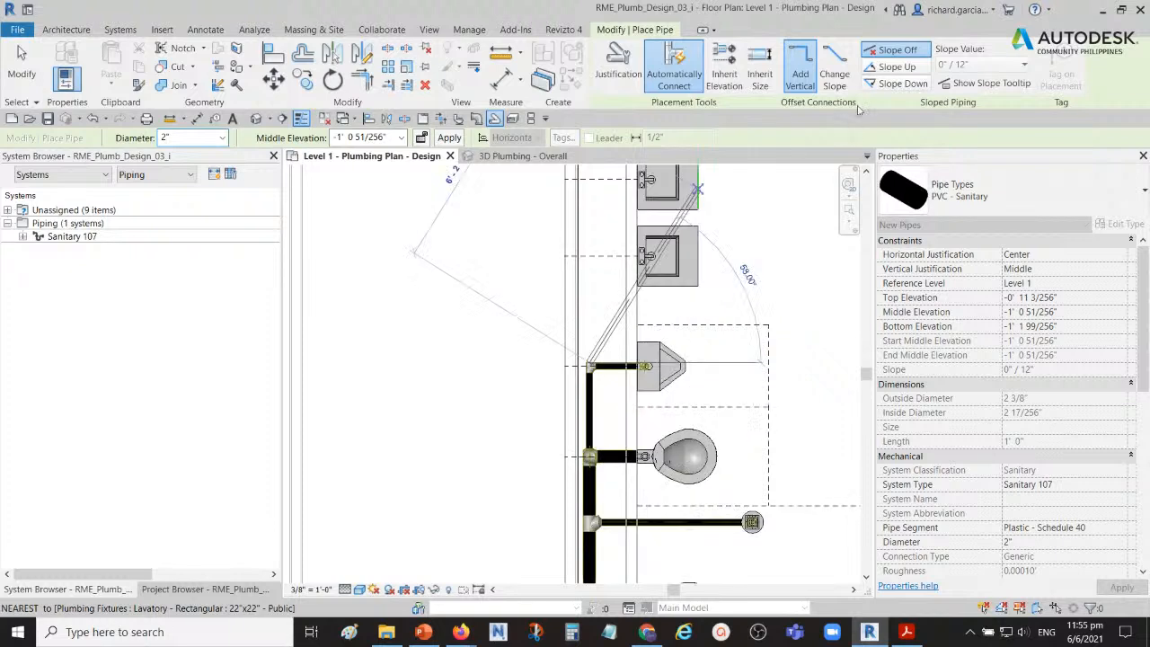
Step: Draw the 2" pipe from the tee to the middle lavatory's centerline, sloping up at 1/8" / 12", and finish placing pipe
left_click(898, 67)
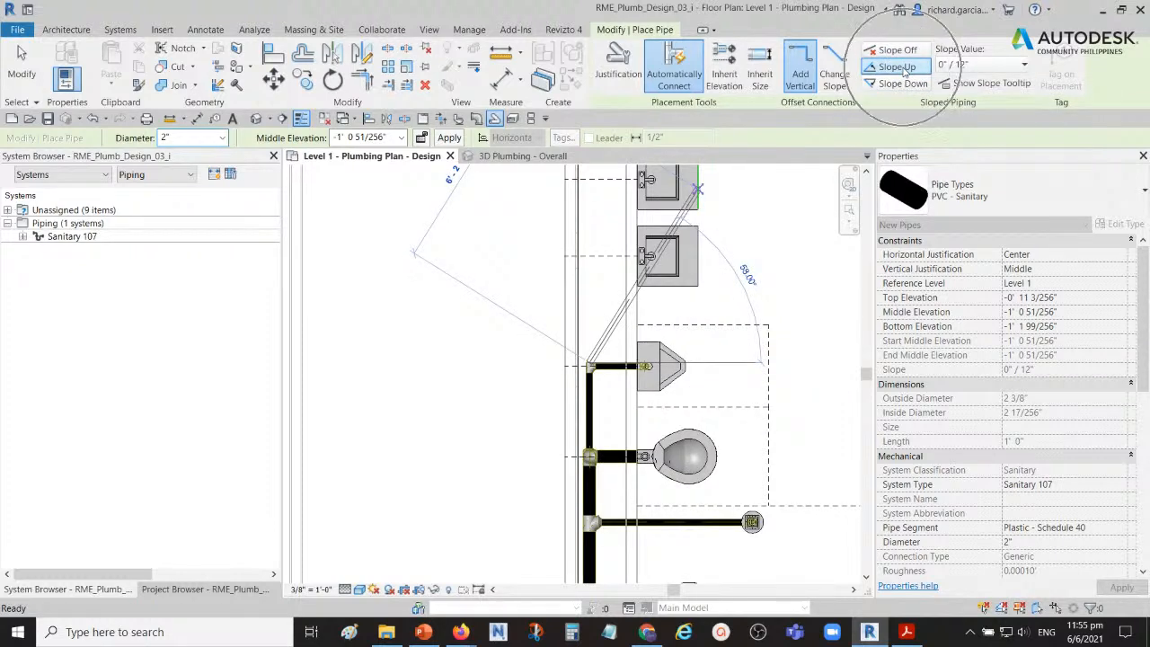
left_click(978, 65)
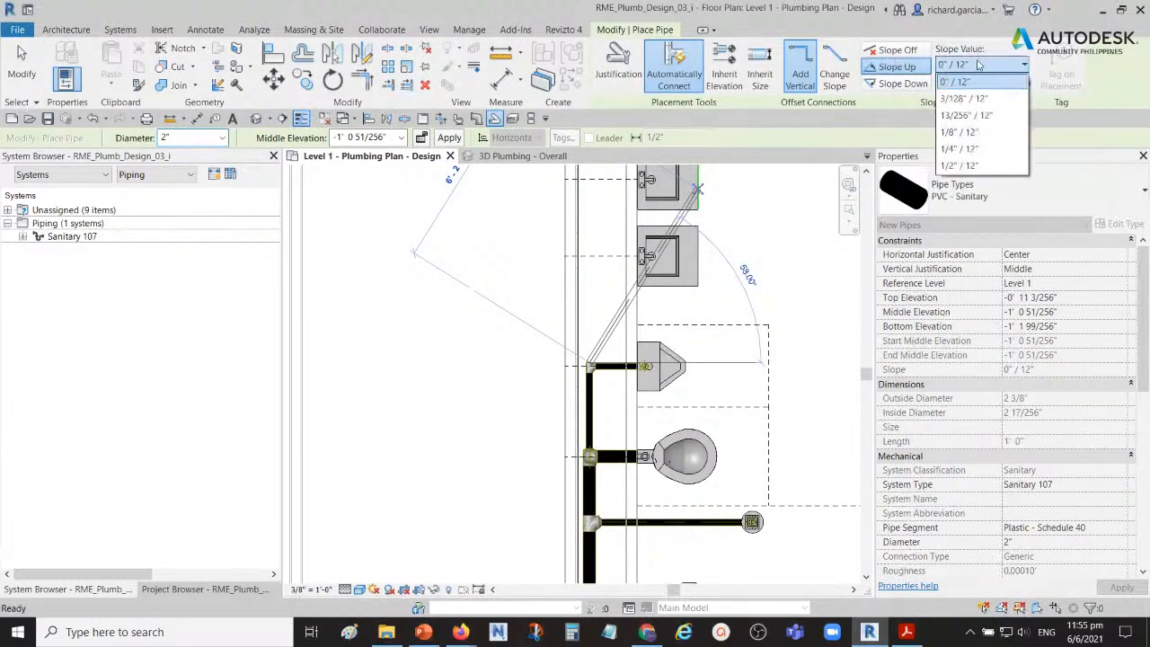
left_click(960, 132)
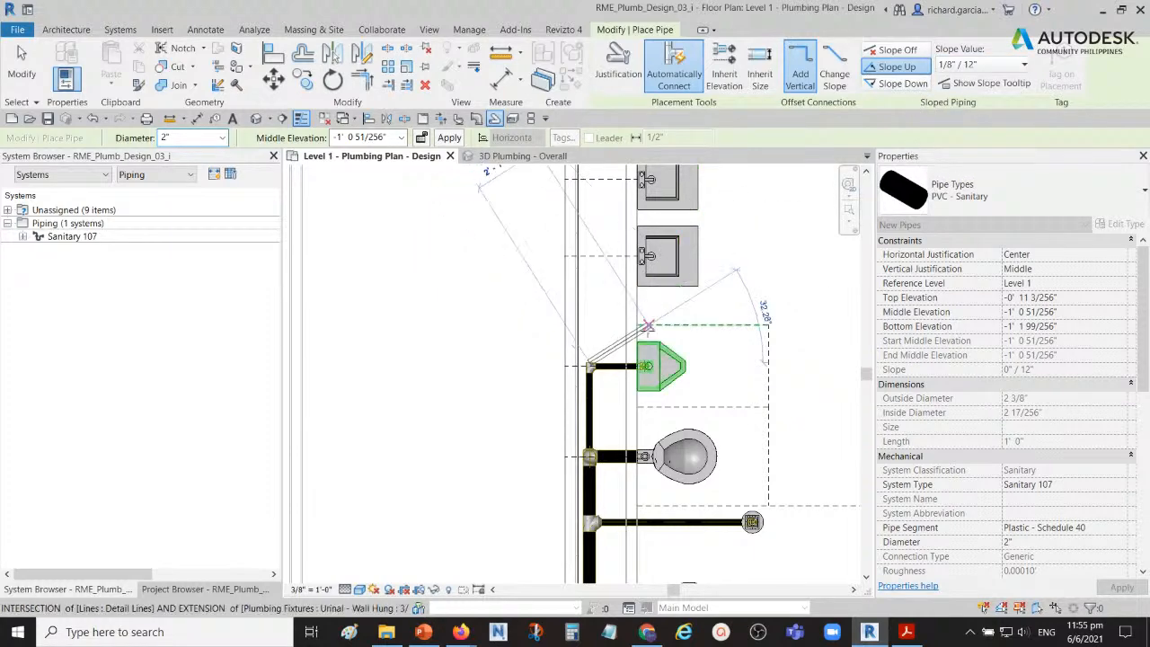
middle_click_drag(596, 282, 587, 359)
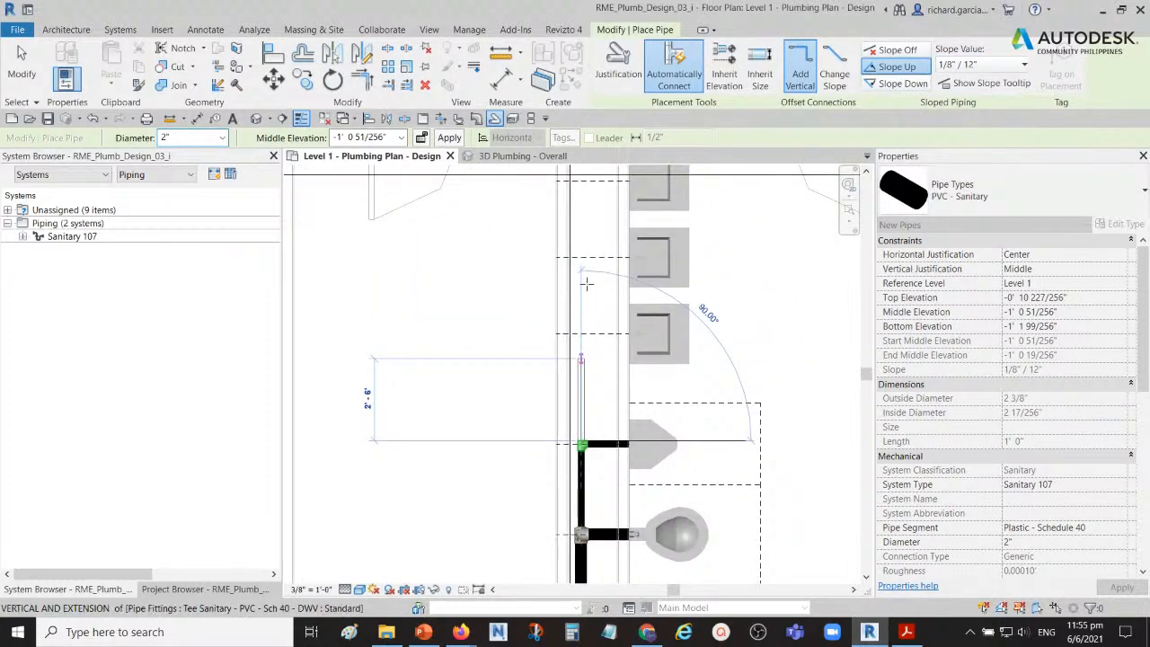
left_click(581, 255)
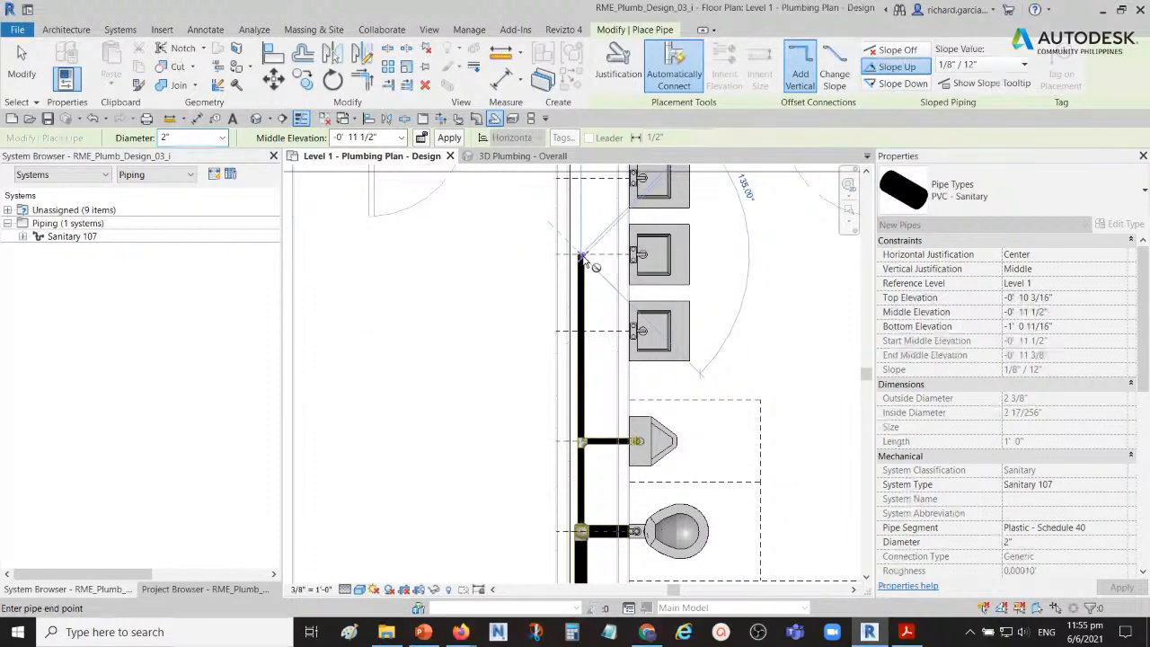
left_click(21, 67)
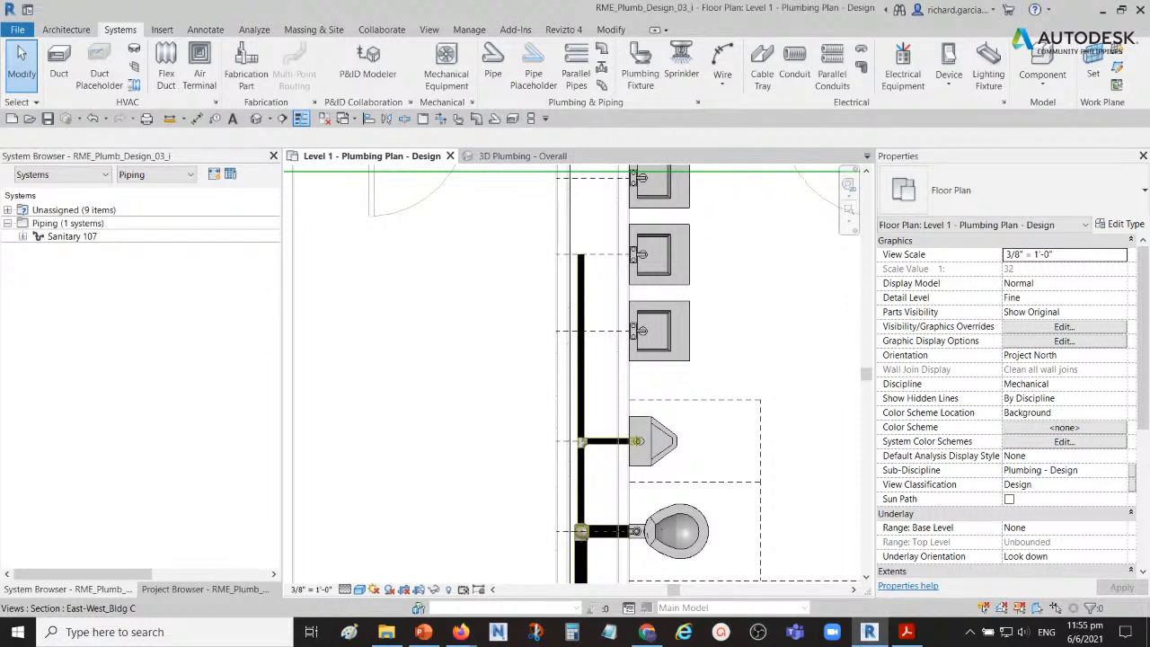
Step: Add a vertical 2" pipe from the new branch's open end up to a middle elevation of 2' 6"
scroll(598, 279, "up", 4)
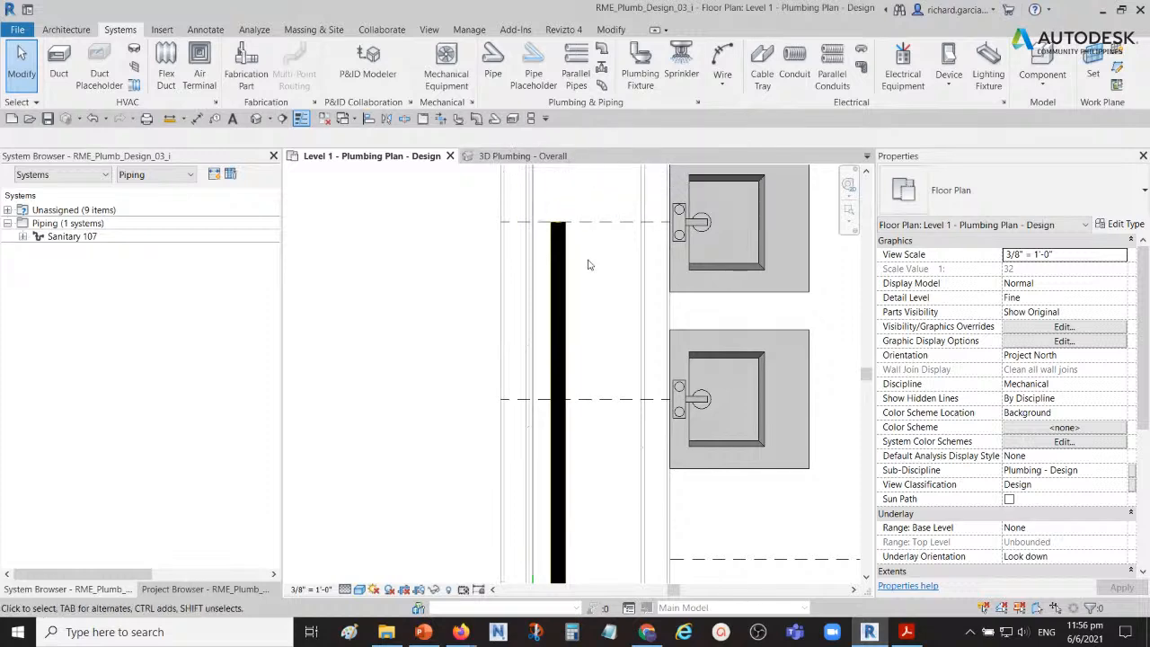
scroll(577, 256, "down", 3)
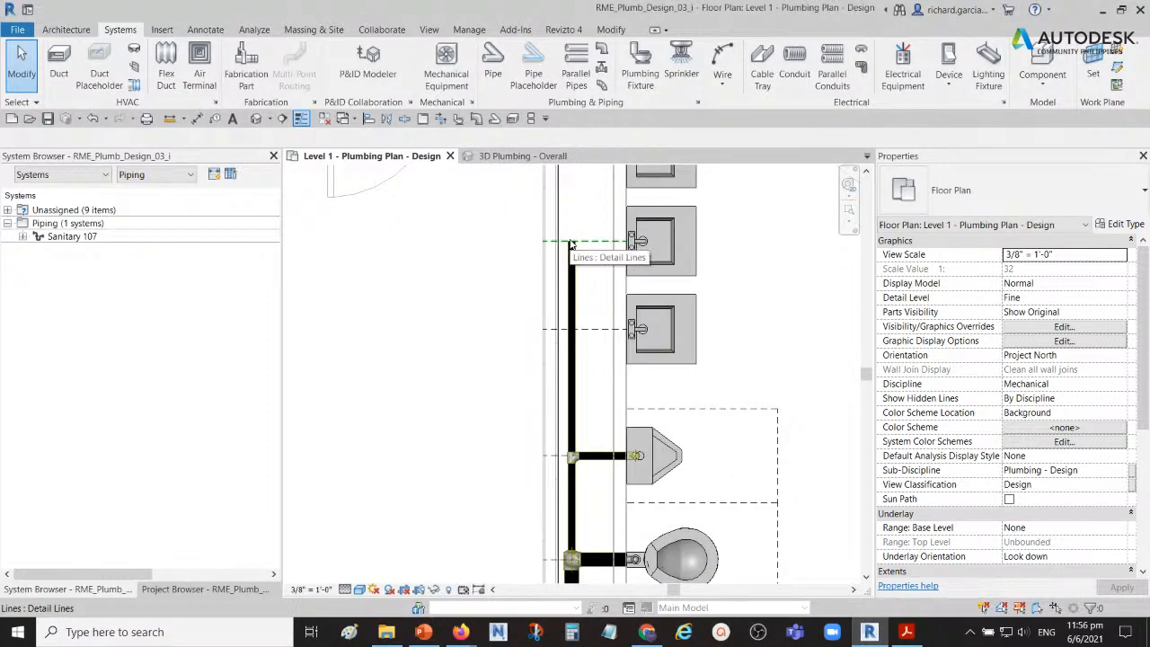
scroll(570, 243, "up", 4)
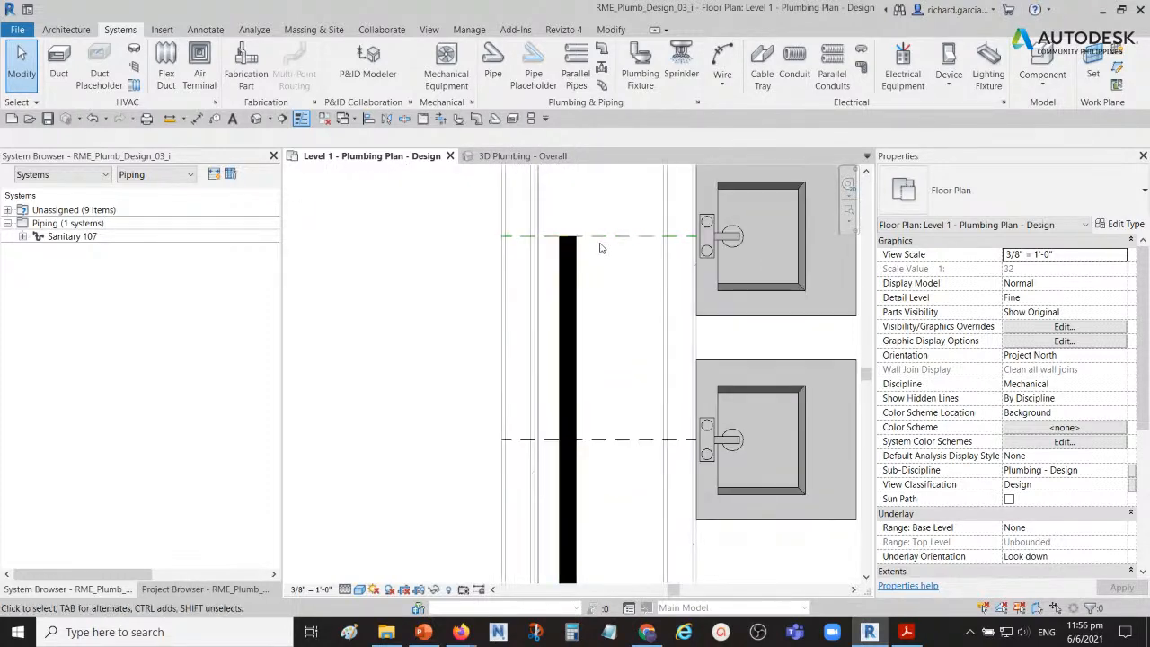
left_click(575, 252)
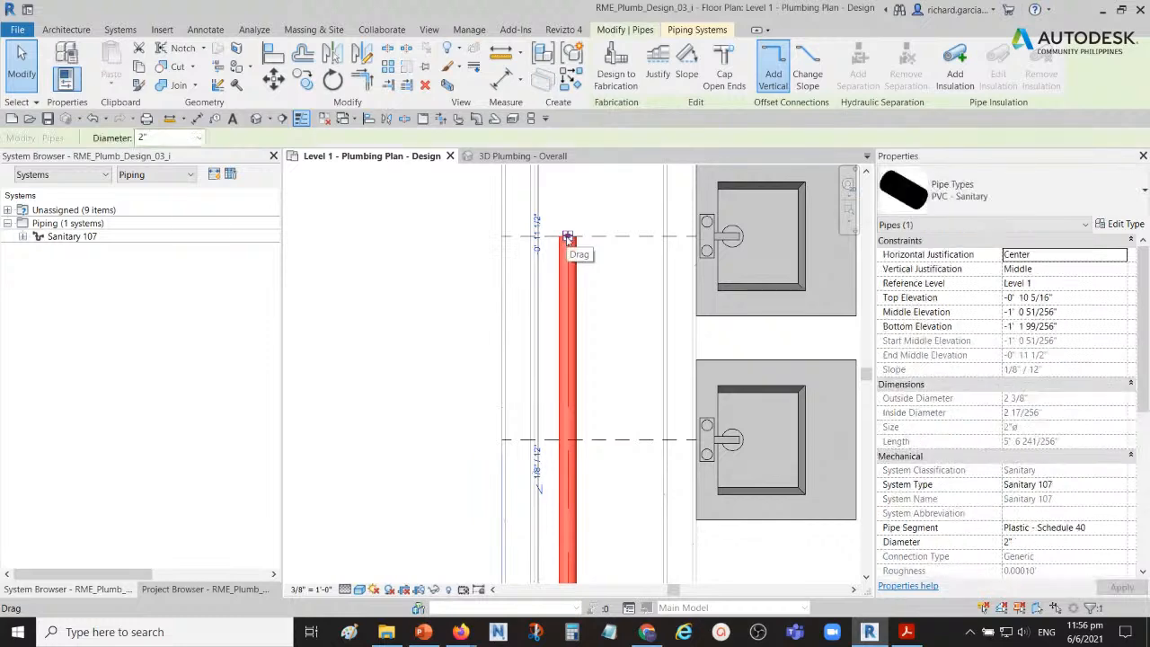
right_click(567, 238)
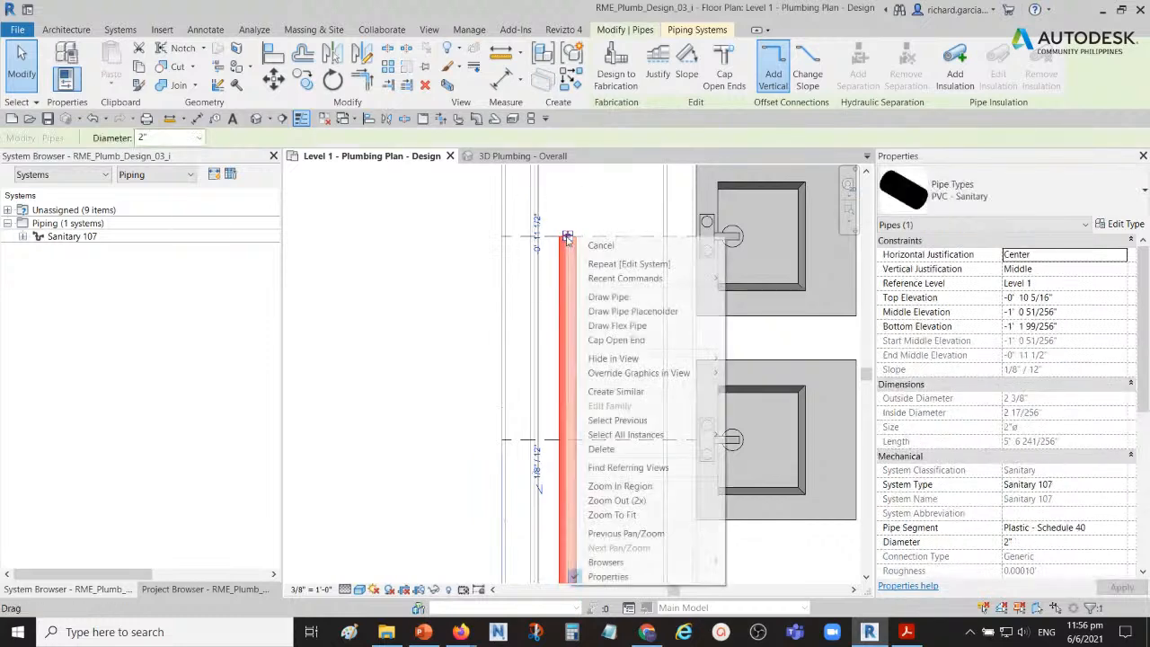
left_click(597, 298)
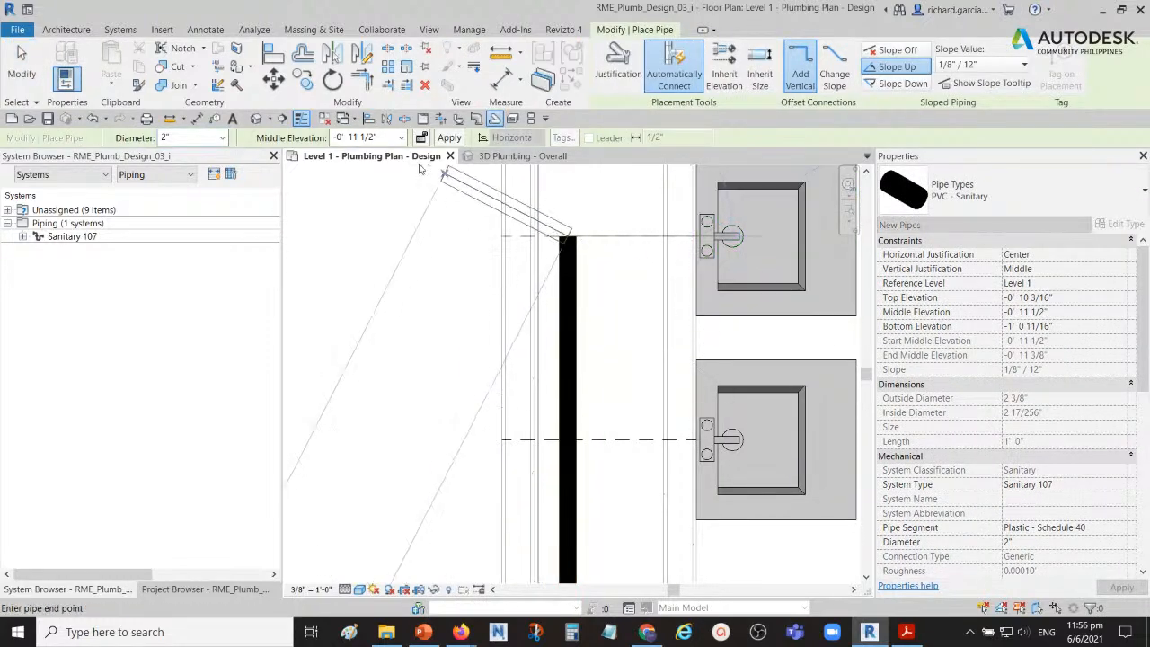
left_click(377, 137)
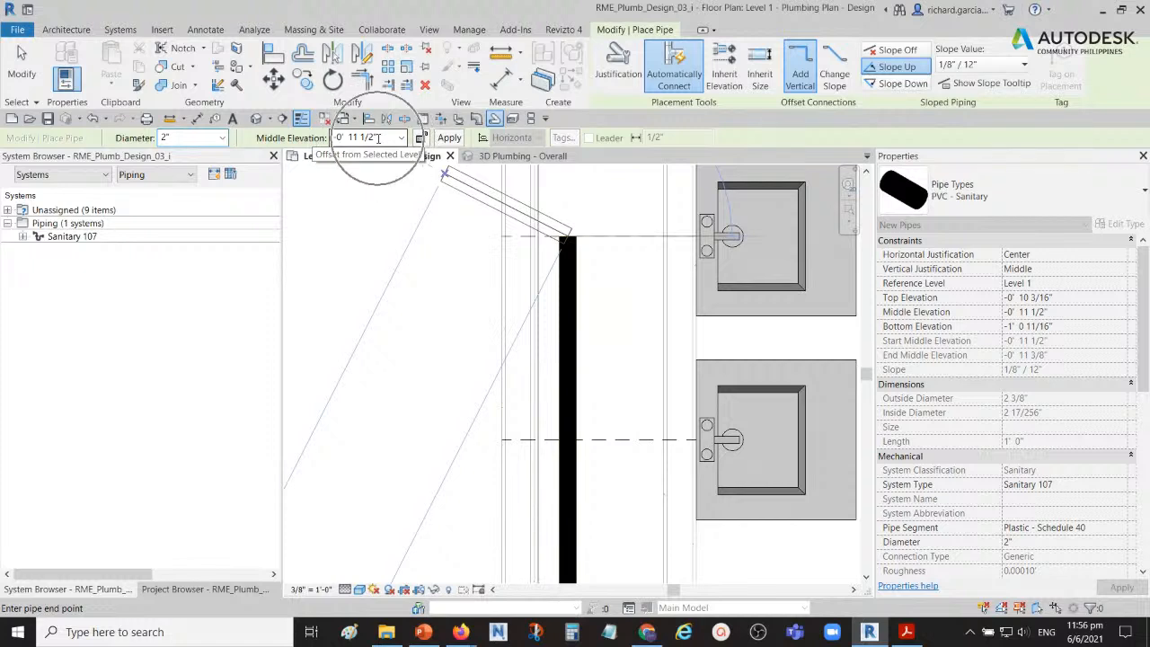
left_click(376, 138)
triple_click(377, 138)
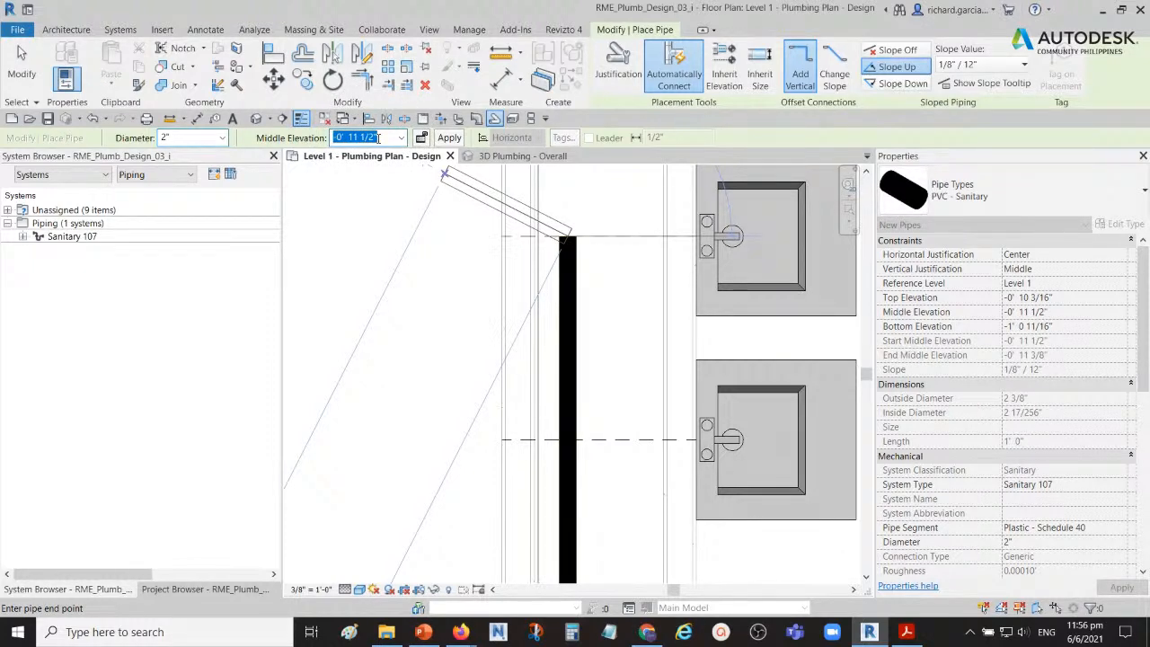
type("2")
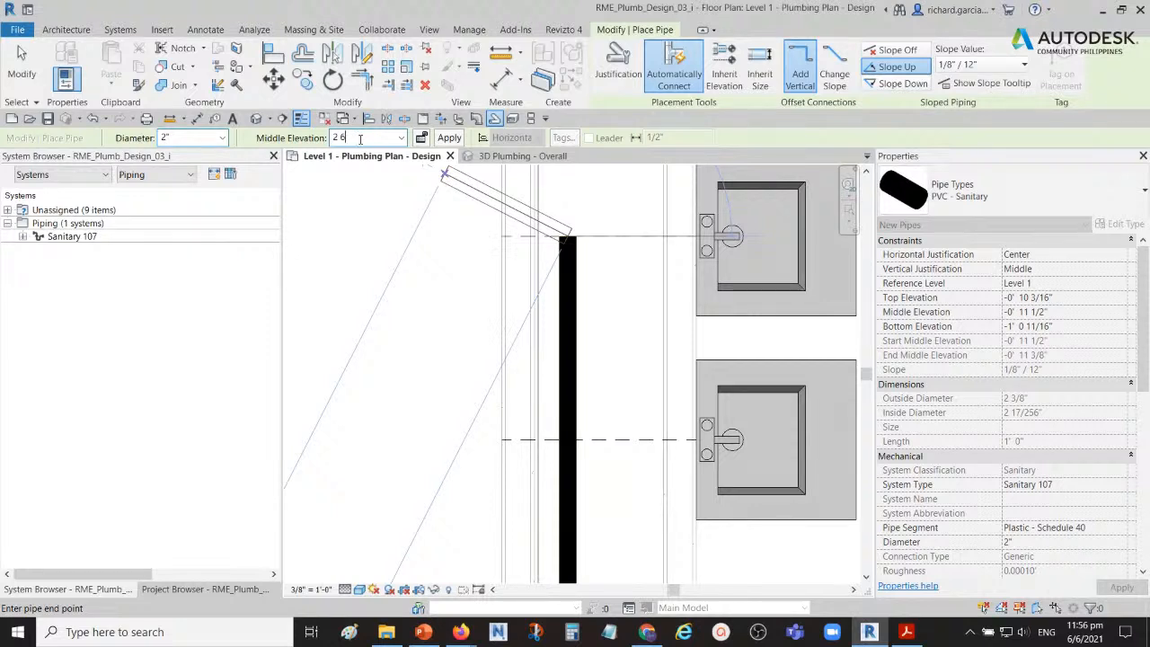
type("6")
left_click(449, 137)
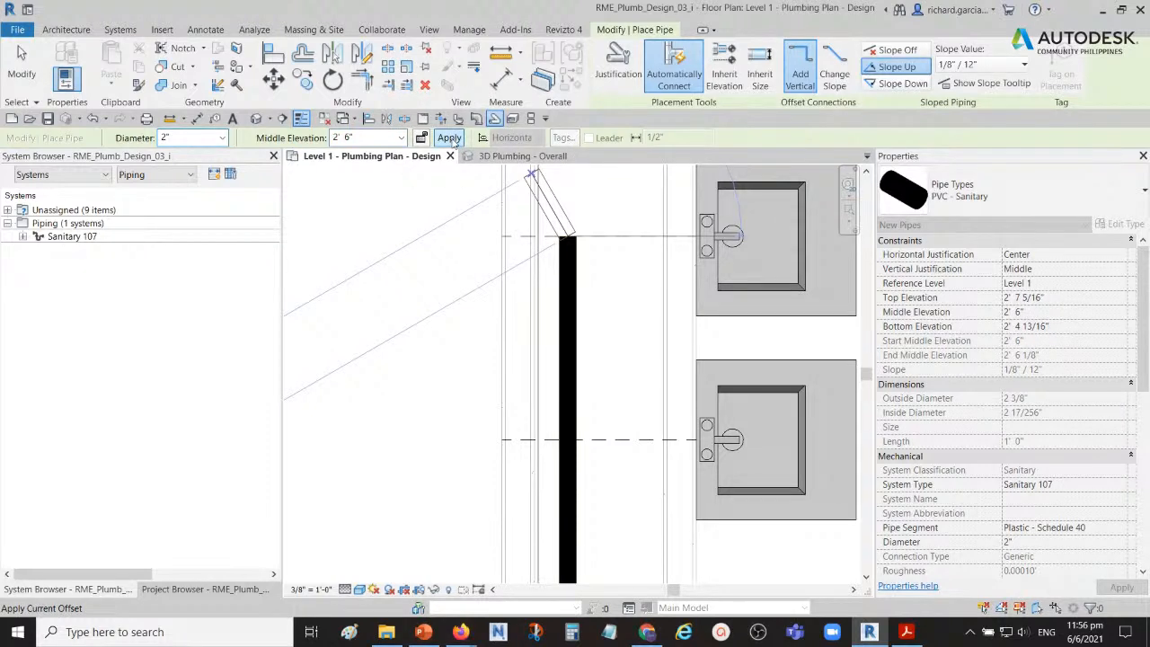
key("Escape")
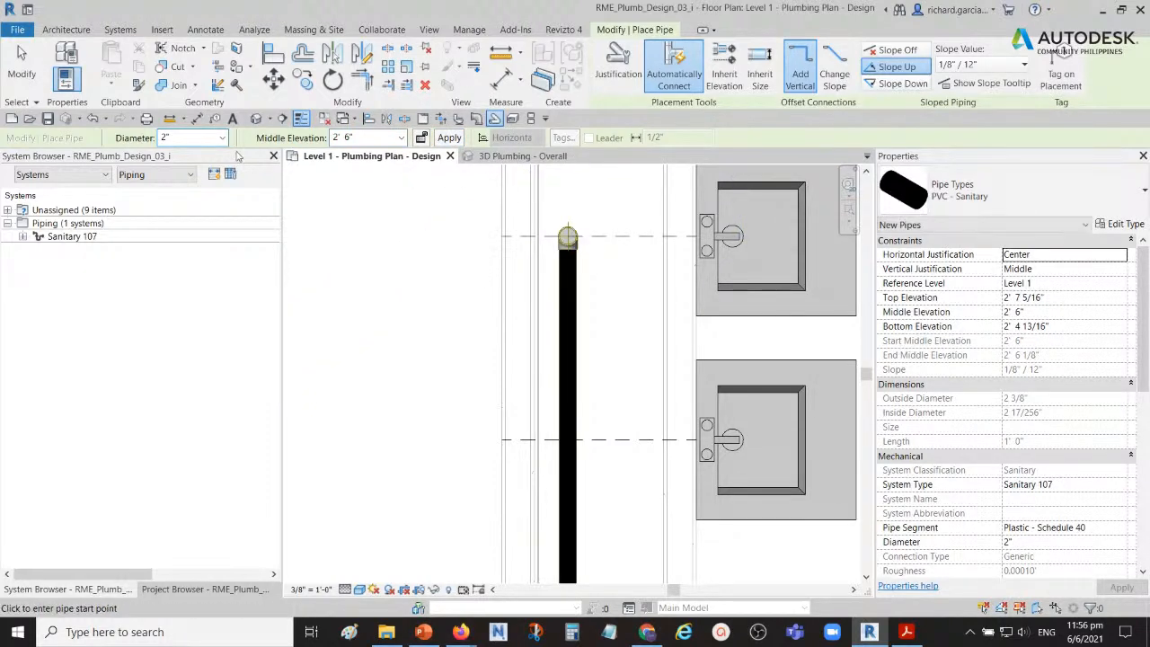
left_click(25, 67)
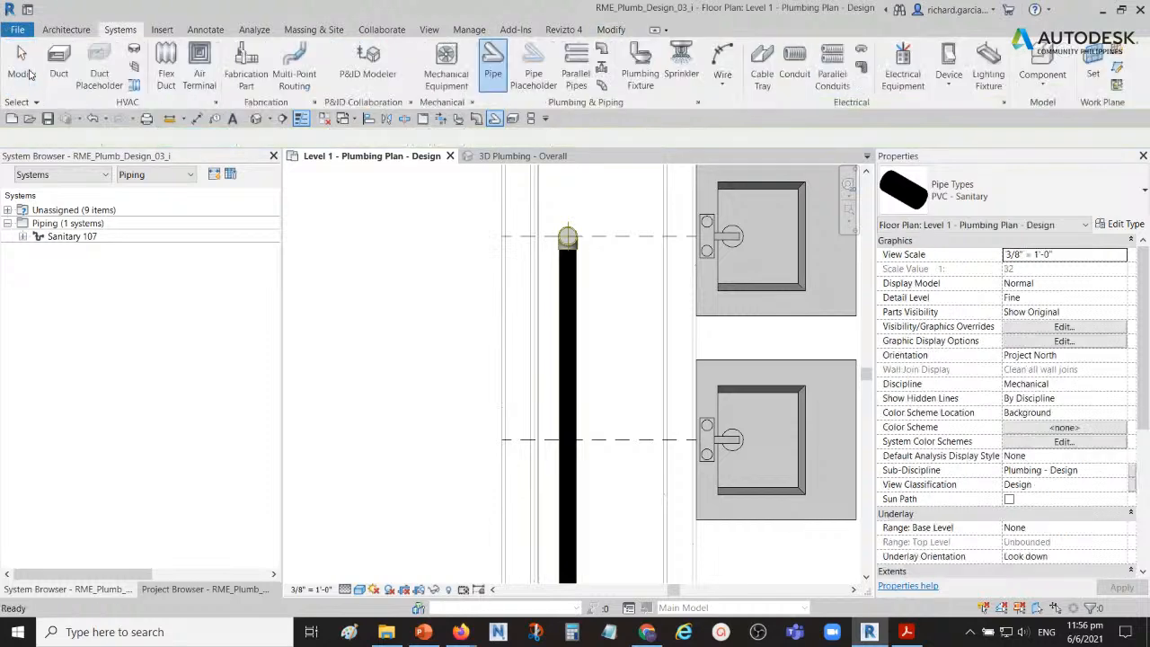
Step: Tile the Level 1 plan beside the 3D Plumbing view and inspect the vertical pipe behind the lavatories in 3D
key("ctrl")
left_click(532, 119)
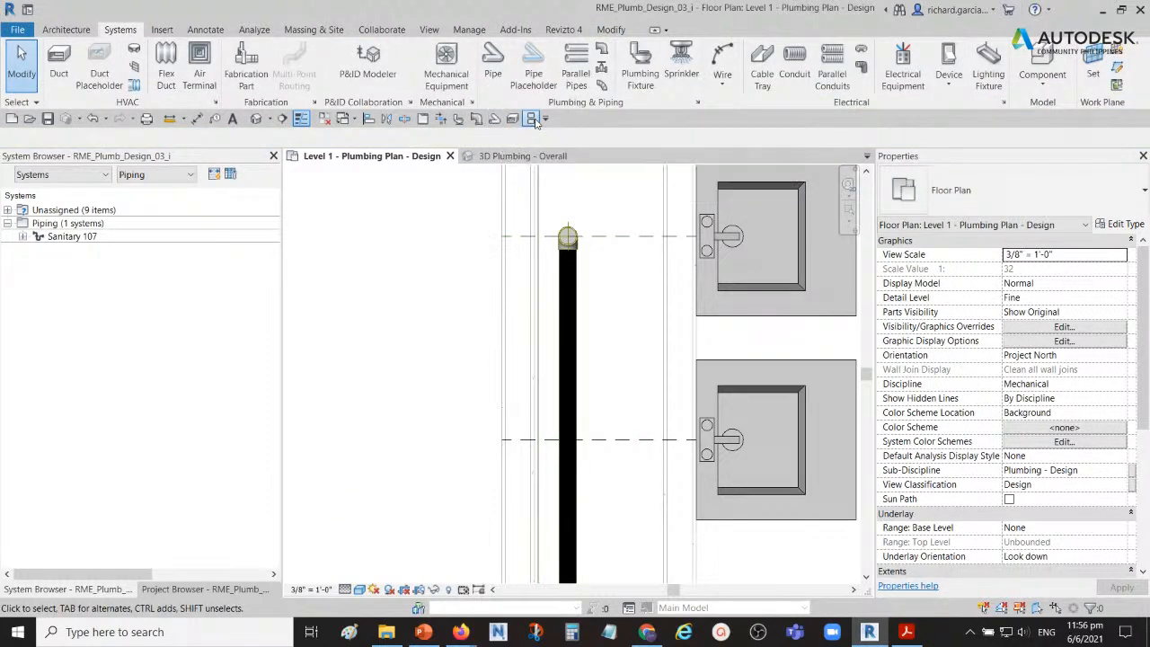
middle_click_drag(480, 325, 419, 330)
scroll(656, 335, "down", 2)
middle_click_drag(738, 338, 802, 341, "shift")
scroll(706, 340, "up", 3)
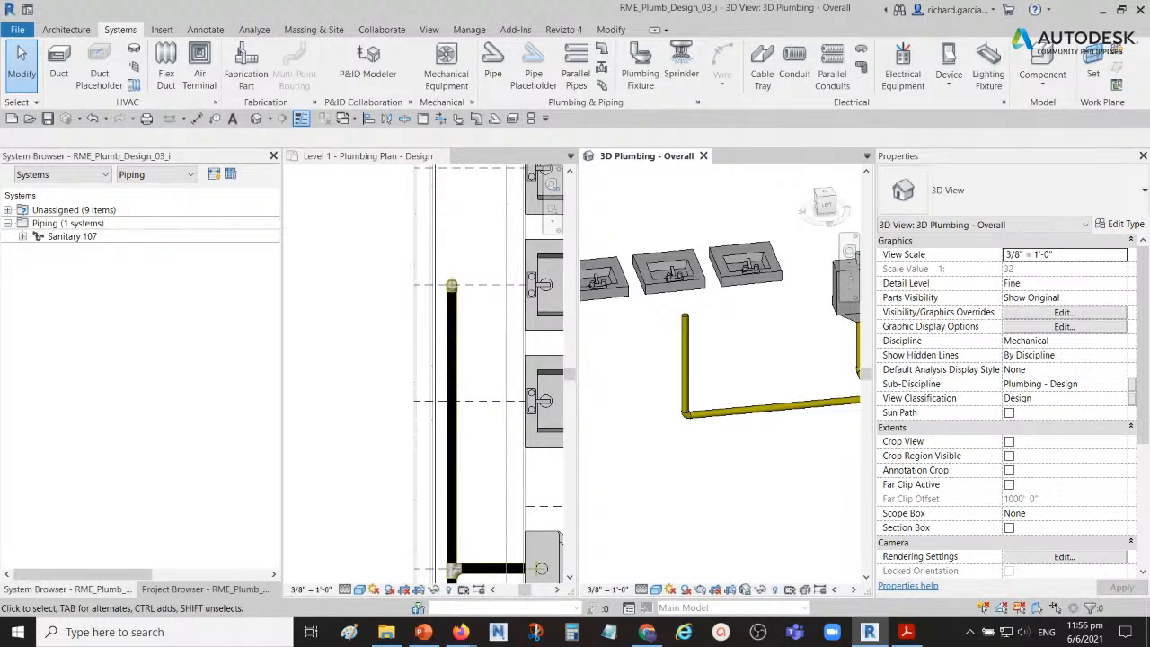
mouse_move(709, 373)
middle_mouse_down("shift")
mouse_move(726, 380)
mouse_move(758, 364)
mouse_move(737, 377)
mouse_move(716, 364)
middle_mouse_up("shift")
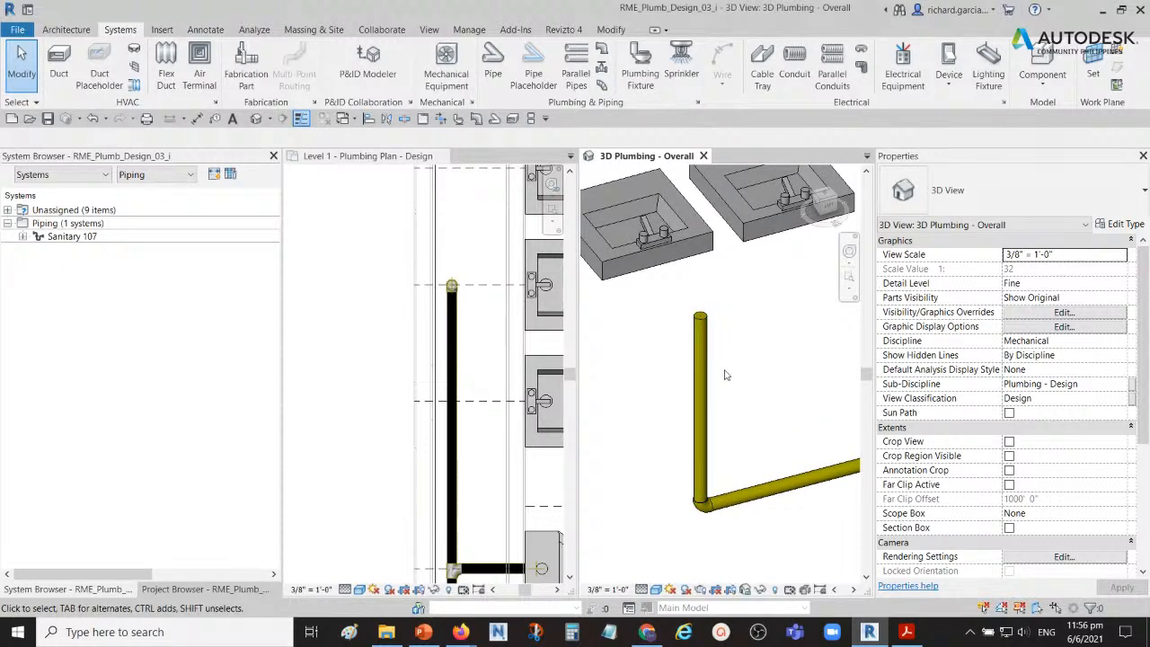
middle_click_drag(705, 401, 722, 387)
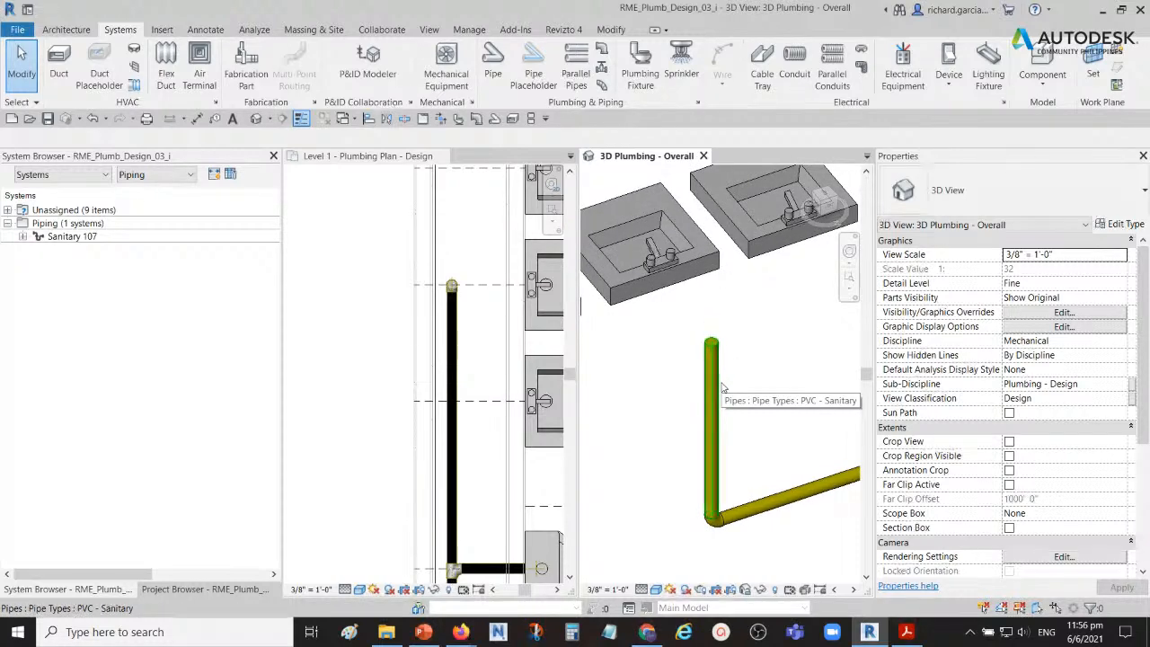
middle_click_drag(723, 387, 716, 410, "shift")
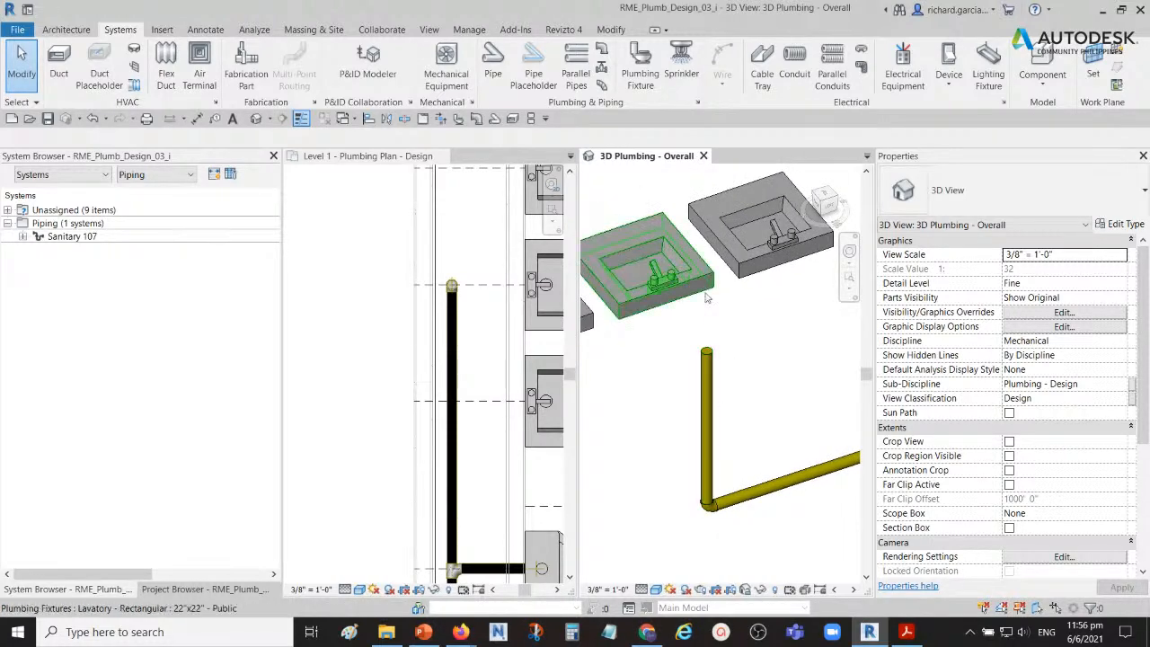
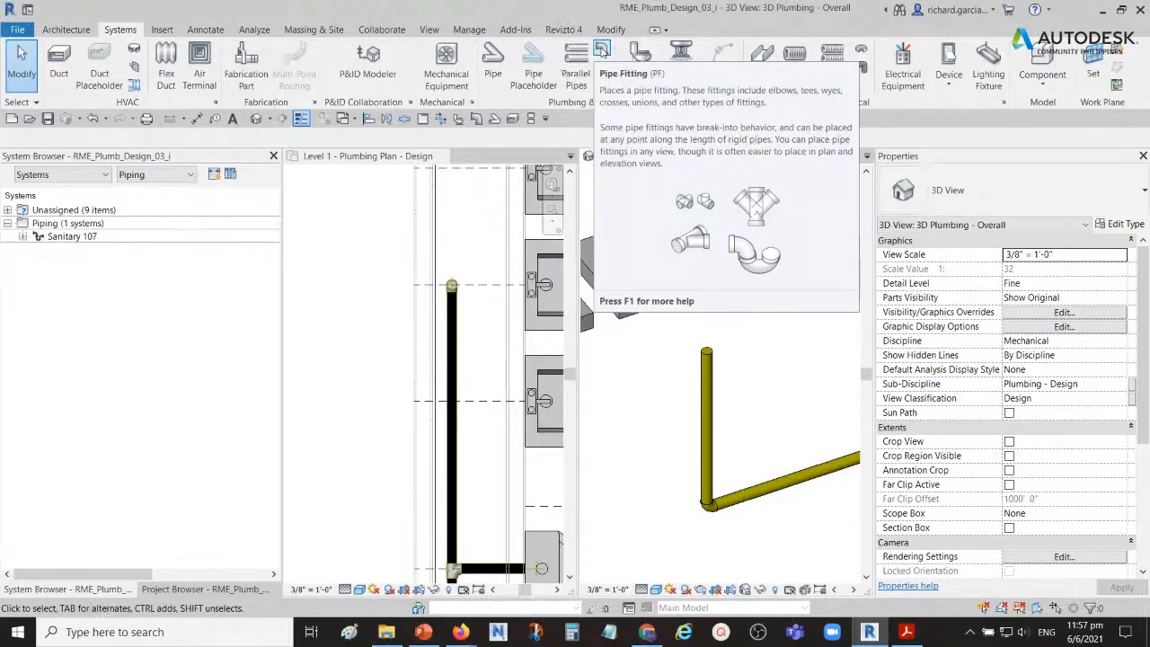
Step: Place a Wye 45 Deg Double - PVC - Sch 40 - DWV fitting at the midpoint of the vertical pipe behind the lavatories
left_click(602, 50)
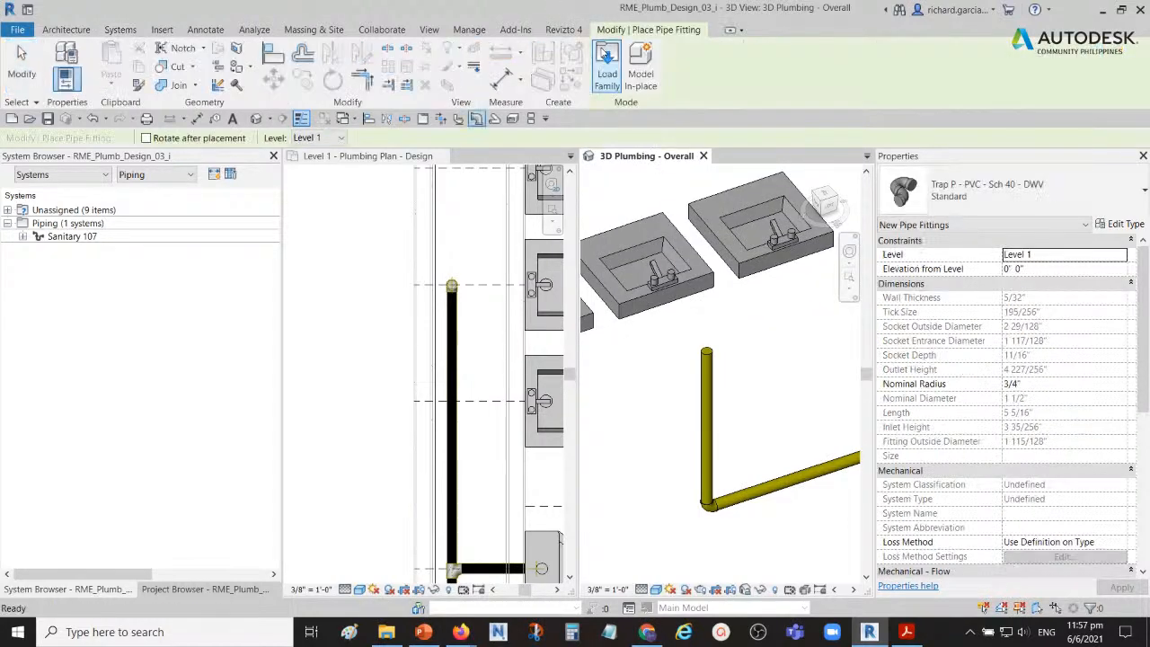
left_click(1120, 197)
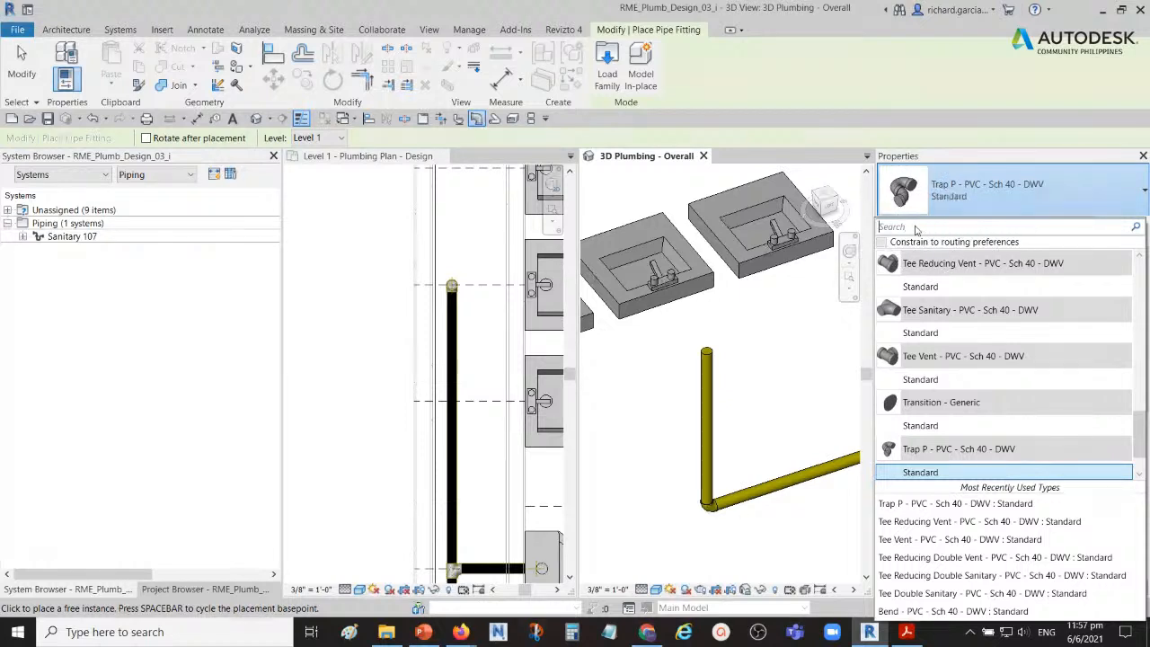
type("wye")
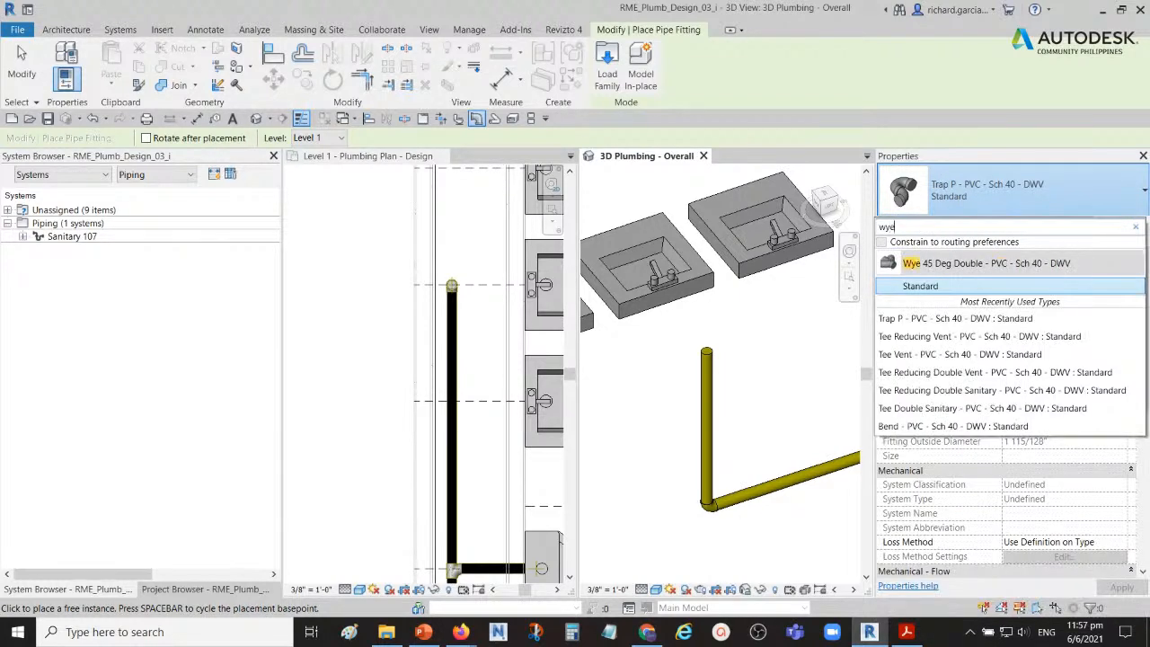
mouse_move(918, 287)
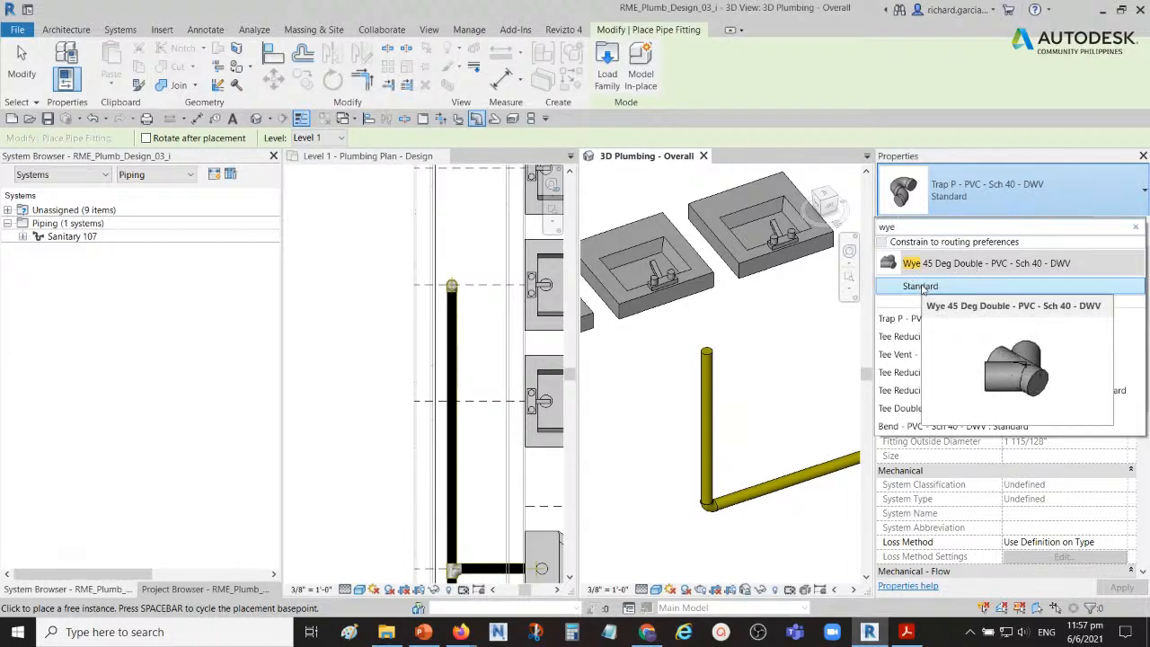
left_click(920, 286)
middle_click_drag(755, 392, 782, 369)
scroll(740, 364, "up", 2)
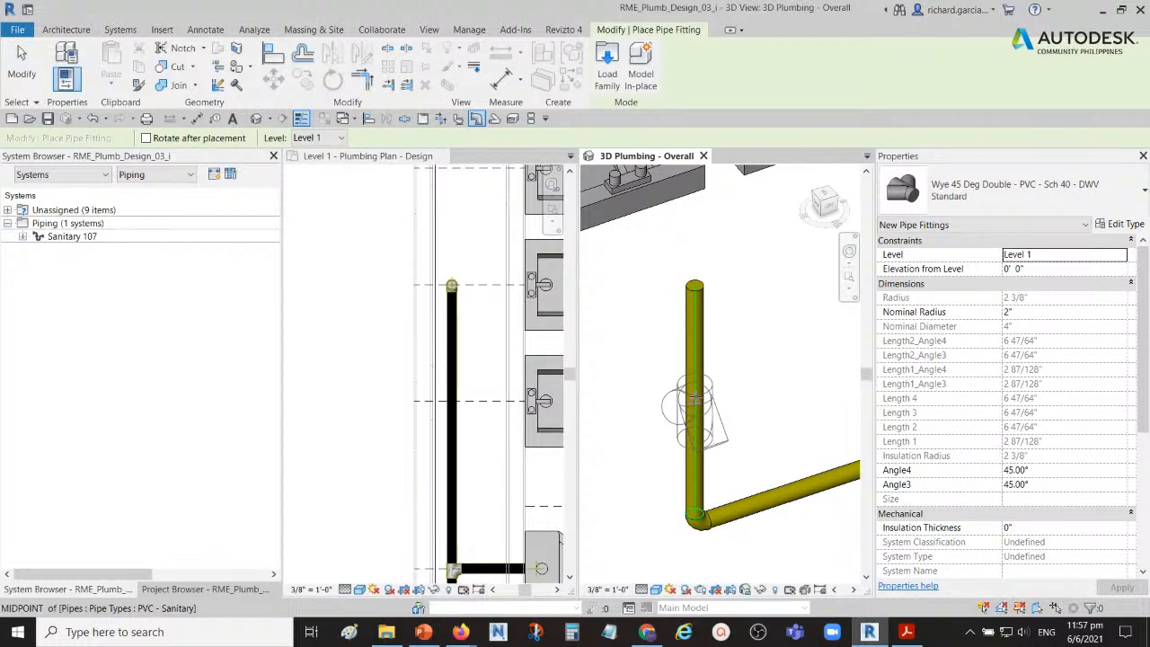
left_click(694, 398)
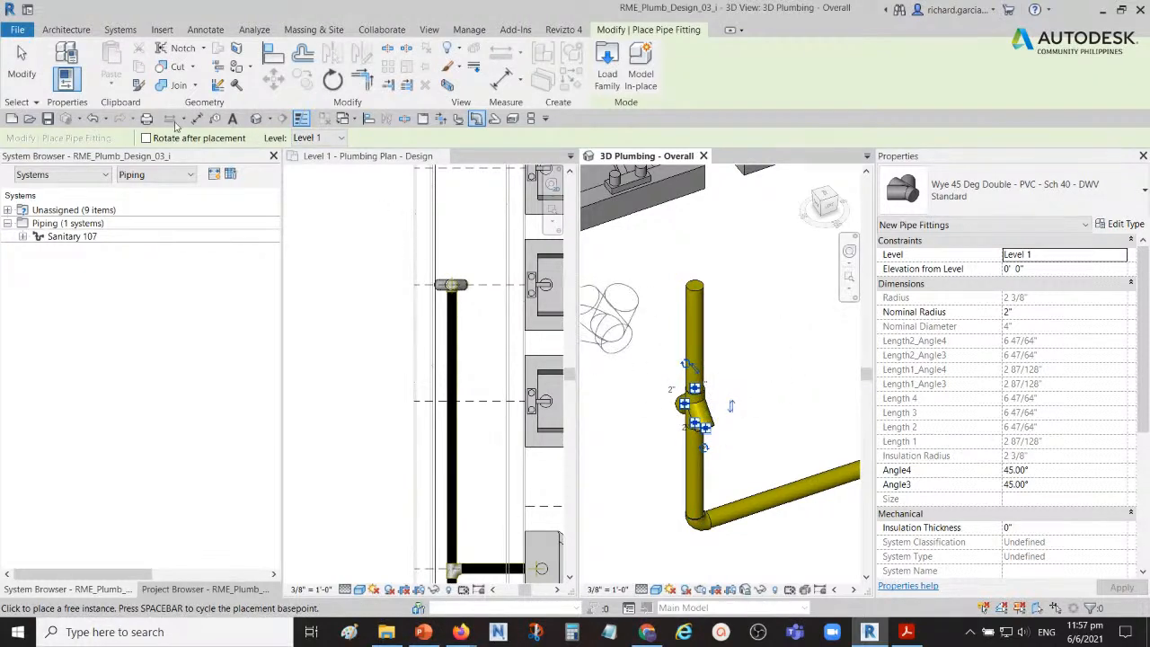
left_click(22, 65)
Step: Rotate the double wye about the vertical pipe so its two branches line up with the lavatory wall
scroll(706, 408, "down", 2)
middle_click_drag(706, 408, 736, 371, "shift")
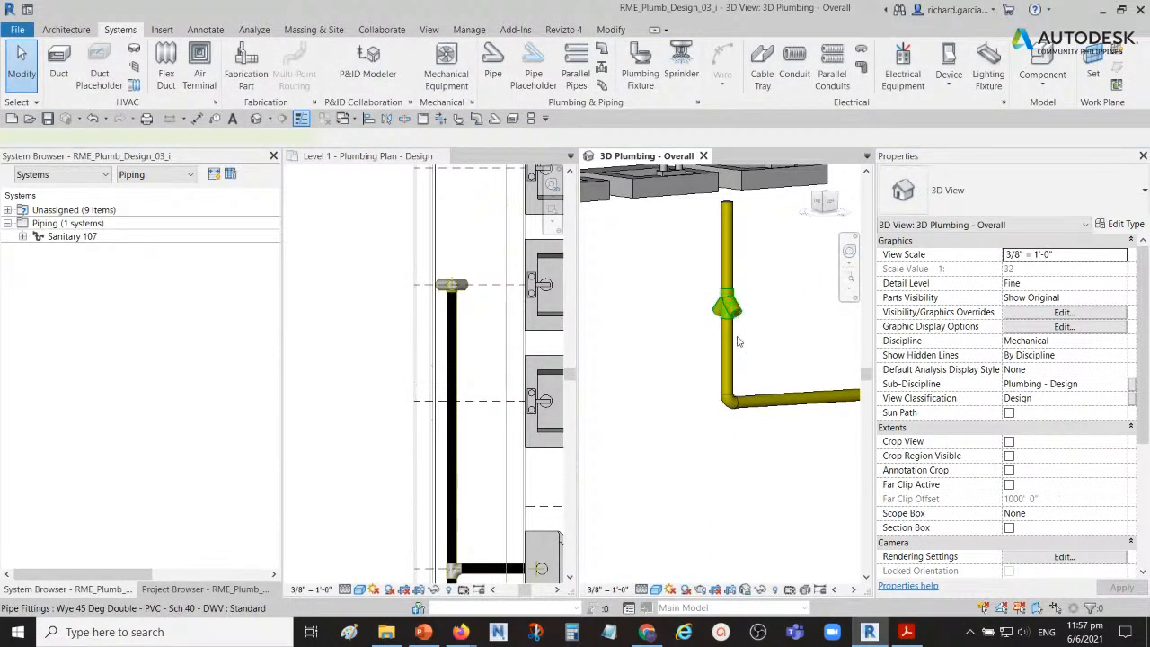
left_click(736, 341)
middle_click_drag(736, 341, 754, 305, "shift")
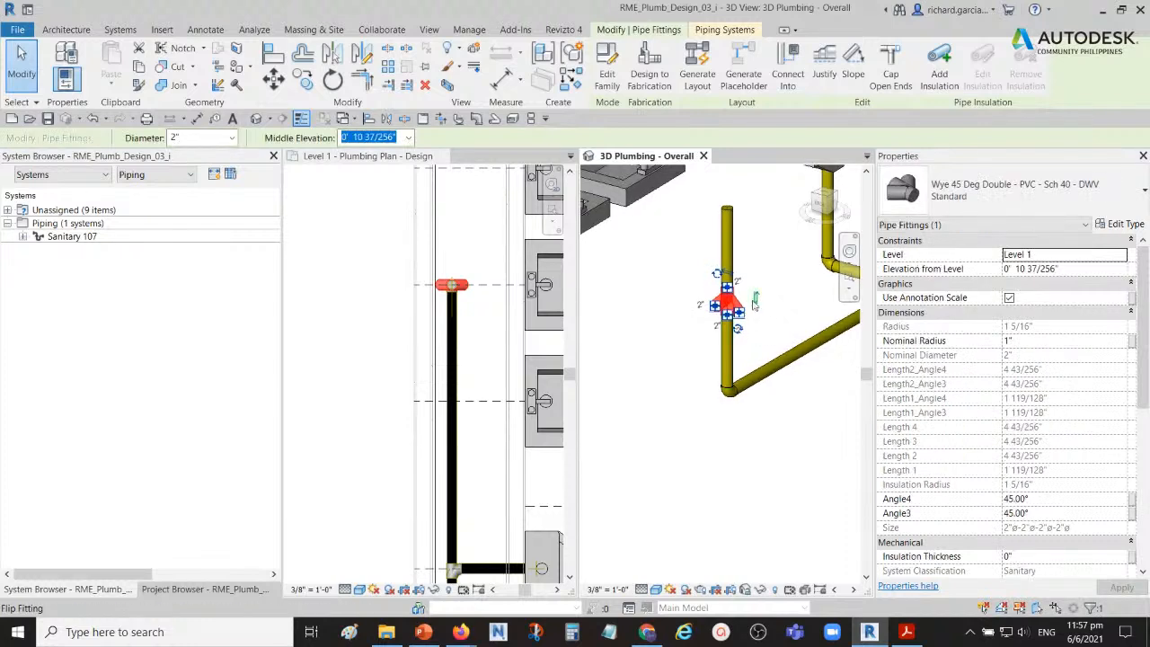
scroll(755, 306, "up", 4)
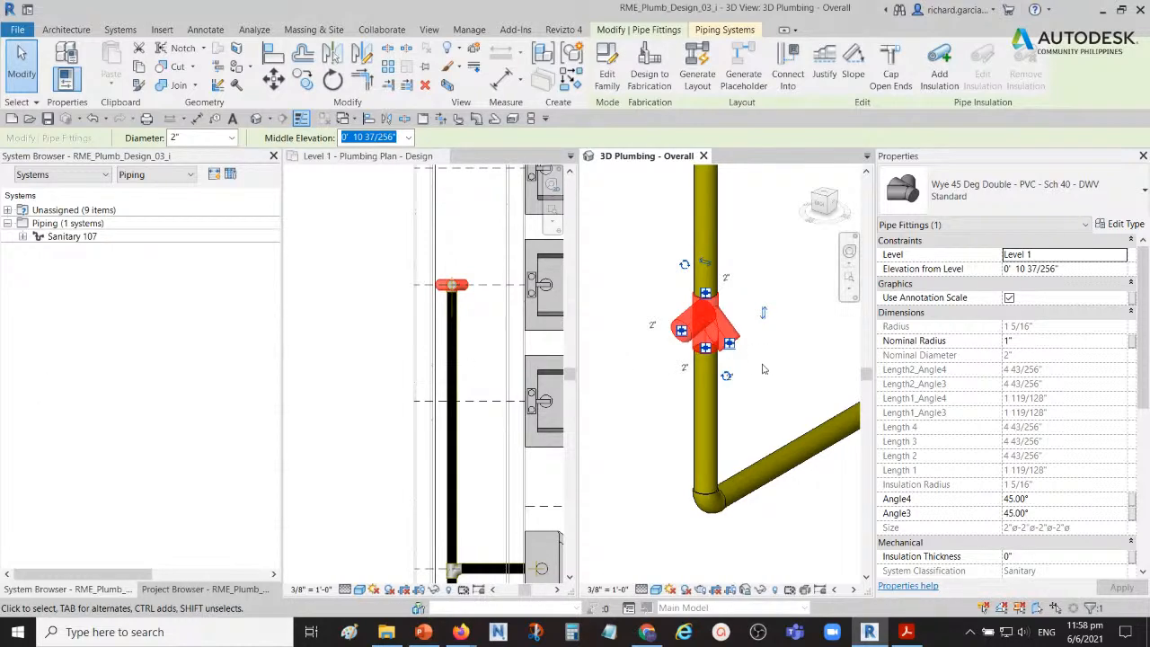
middle_click_drag(743, 388, 748, 404, "shift")
scroll(748, 405, "up", 3)
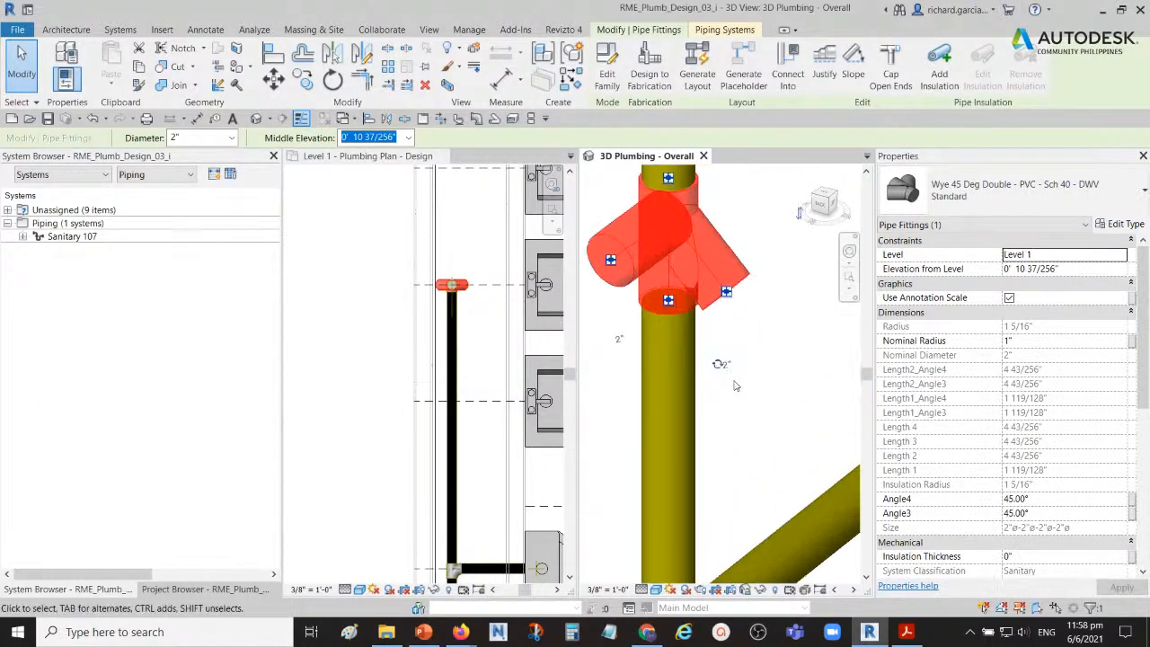
scroll(719, 369, "down", 5)
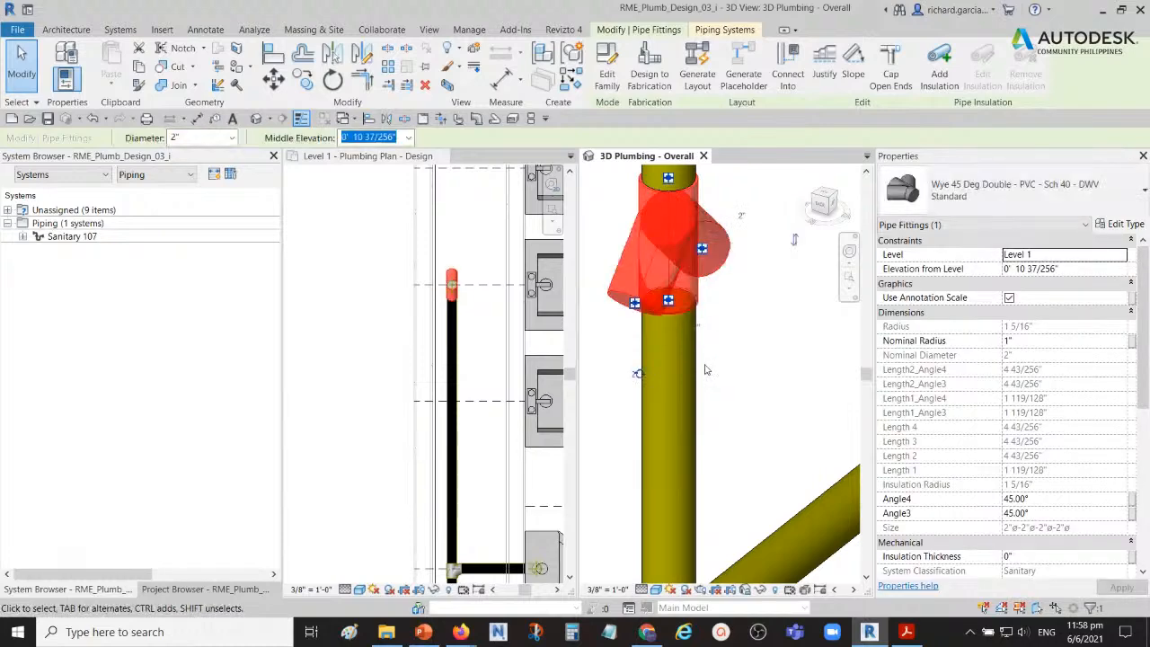
Step: Flip the double wye so its branches angle upward, and clear the selection
middle_click_drag(738, 354, 738, 376, "shift")
left_click(731, 359)
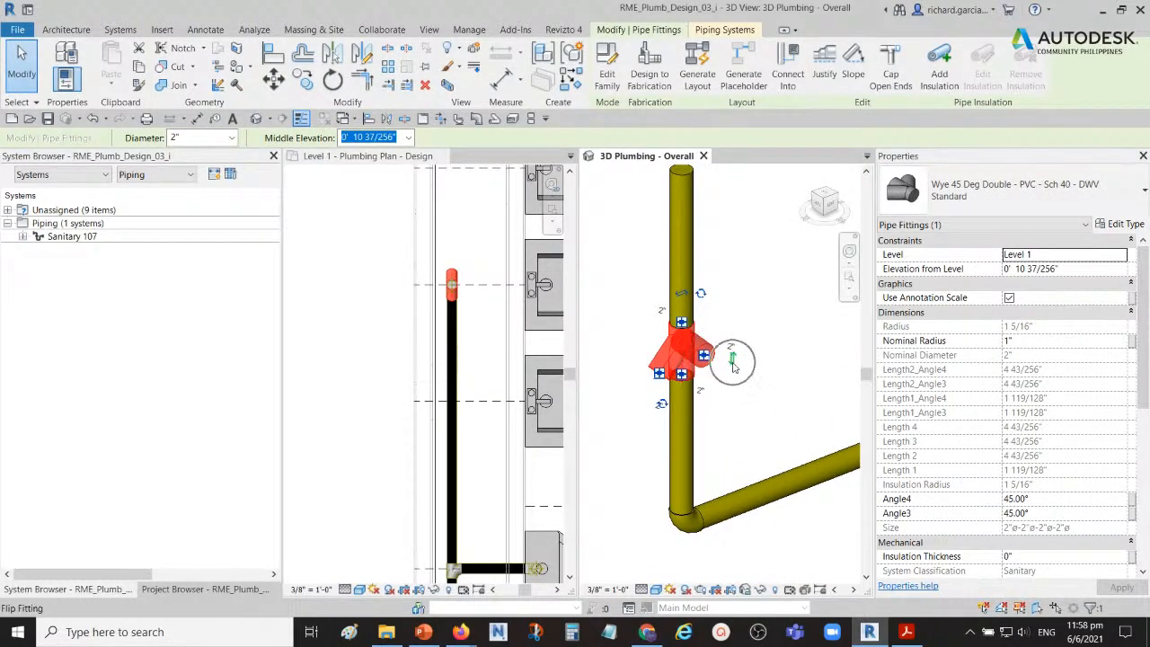
left_click(748, 351)
middle_click_drag(747, 354, 739, 341, "shift")
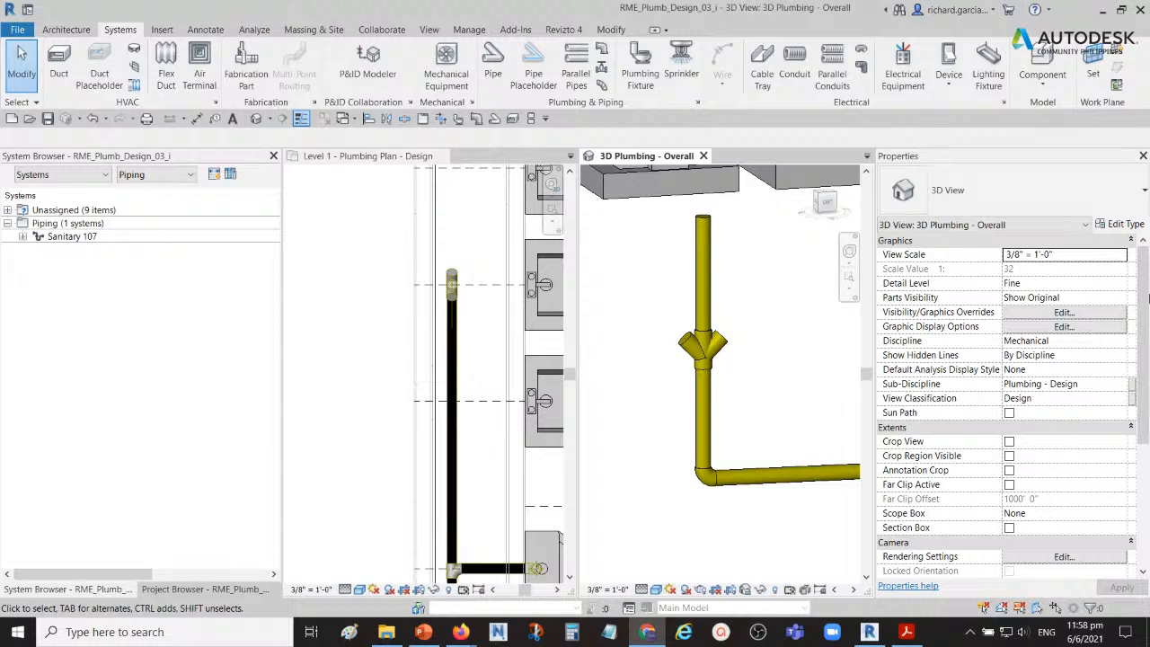
scroll(619, 395, "down", 3)
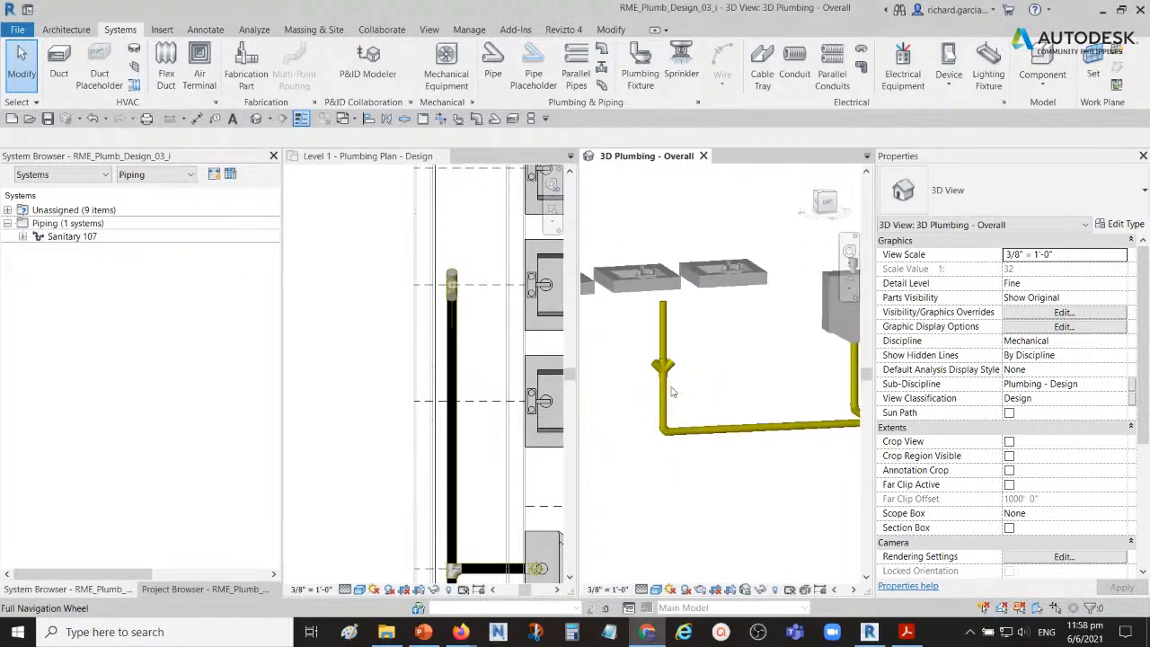
mouse_move(702, 393)
middle_mouse_down("shift")
mouse_move(724, 403)
mouse_move(733, 376)
mouse_move(695, 408)
middle_mouse_up("shift")
scroll(711, 404, "up", 4)
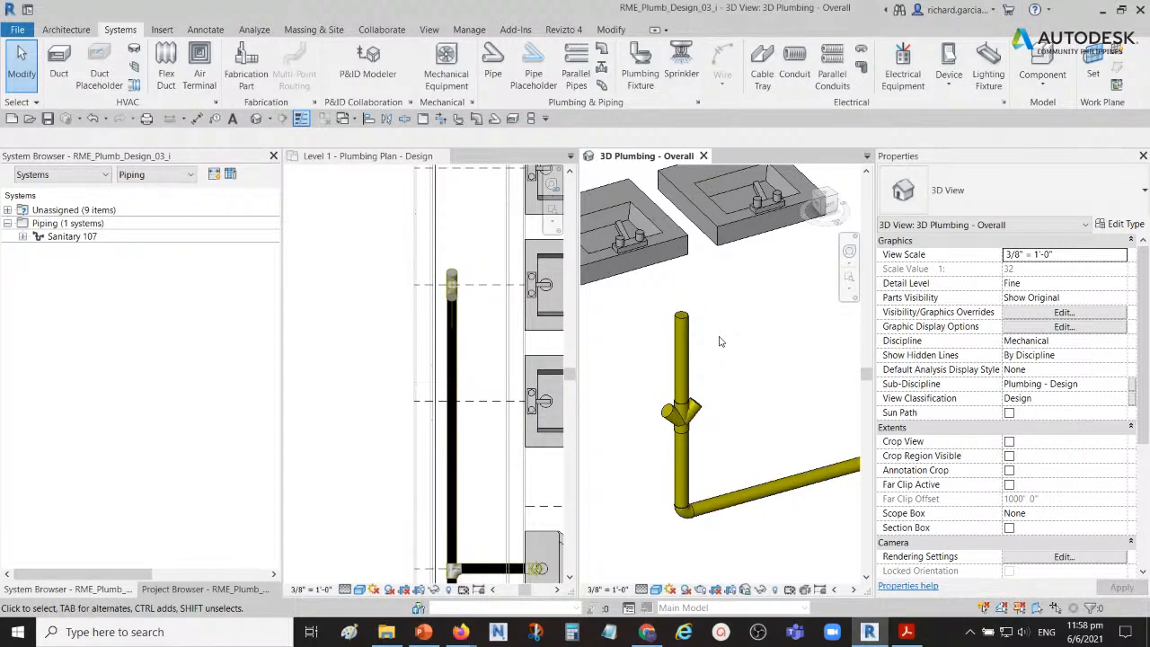
scroll(707, 372, "down", 2)
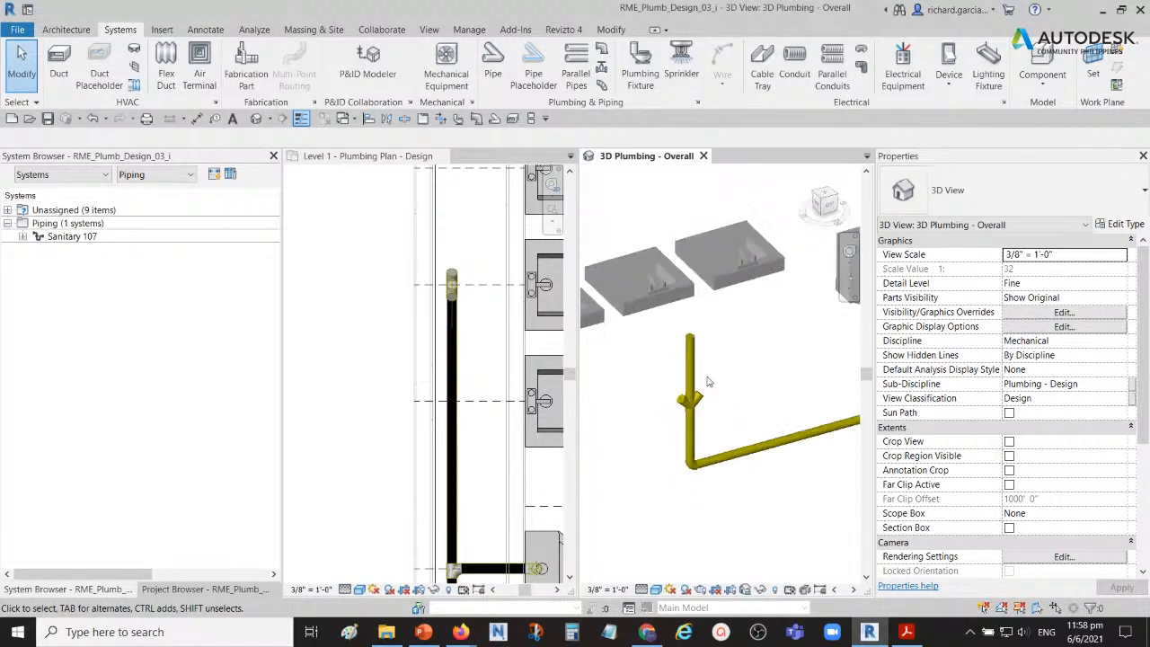
middle_click_drag(710, 372, 756, 339)
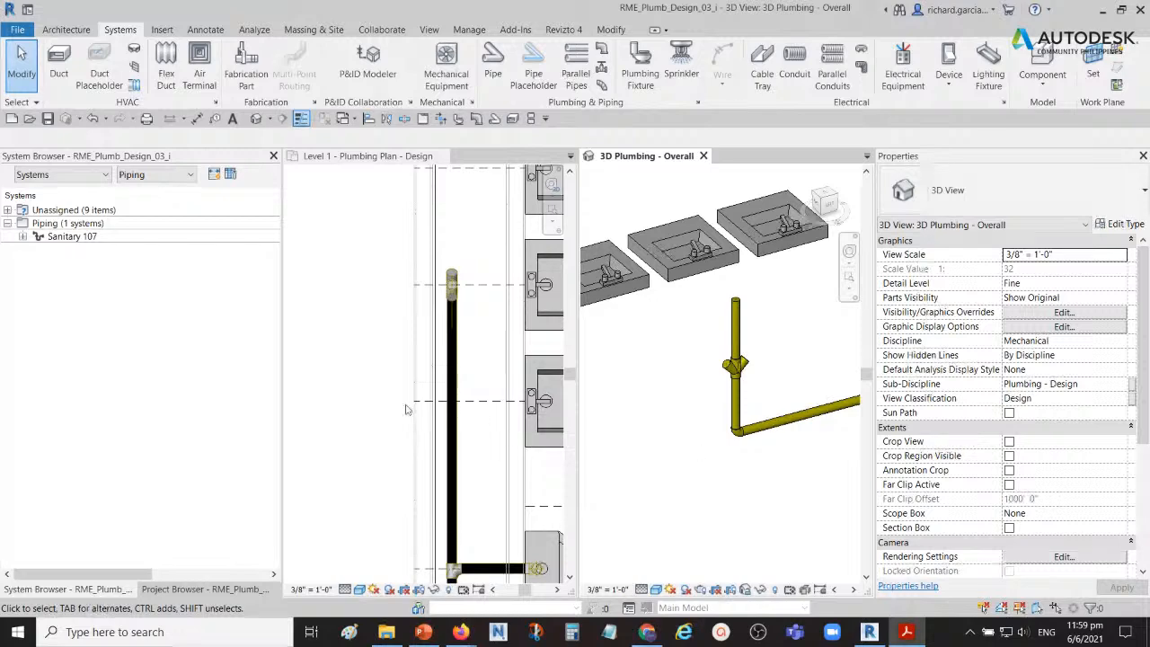
Step: Draw a vertical building section across the corridor on the Level 1 plan, looking toward the lavatory wall
scroll(370, 376, "down", 3)
left_click(374, 370)
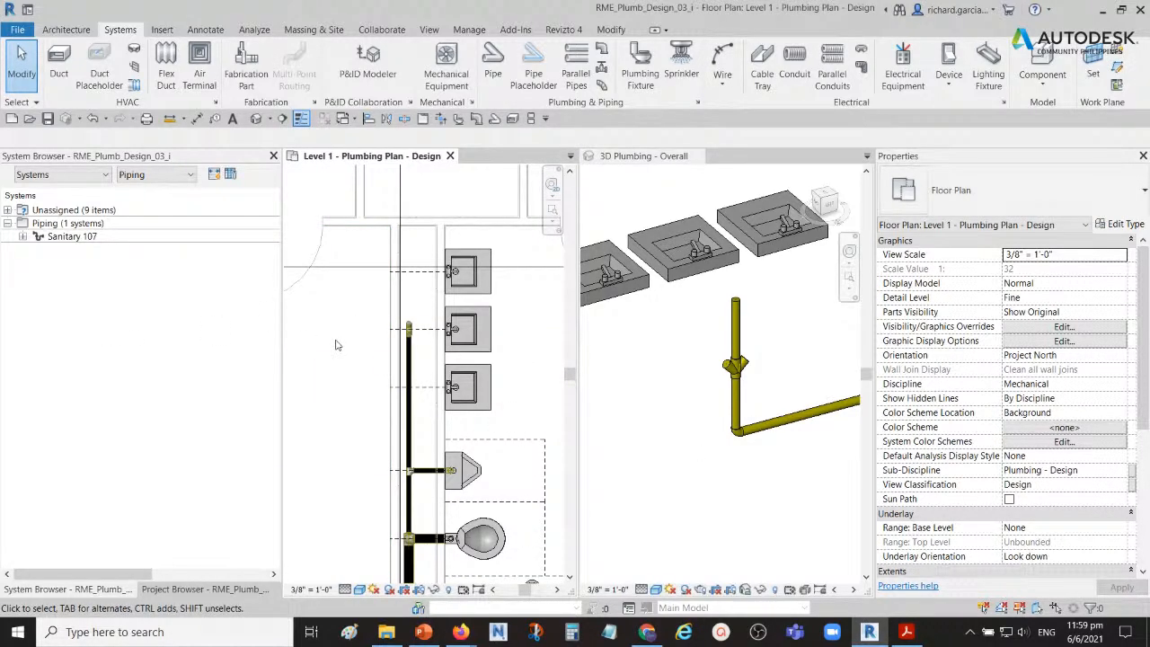
scroll(337, 345, "down", 4)
middle_click_drag(367, 249, 466, 289)
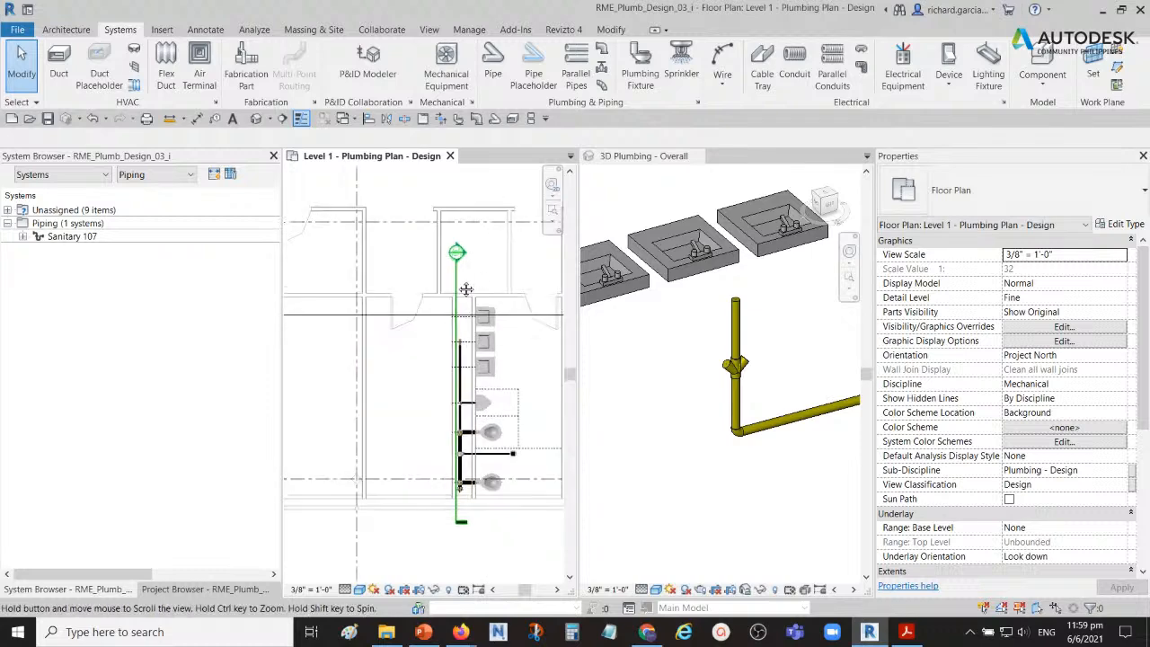
scroll(466, 262, "up", 1)
scroll(466, 262, "up", 1)
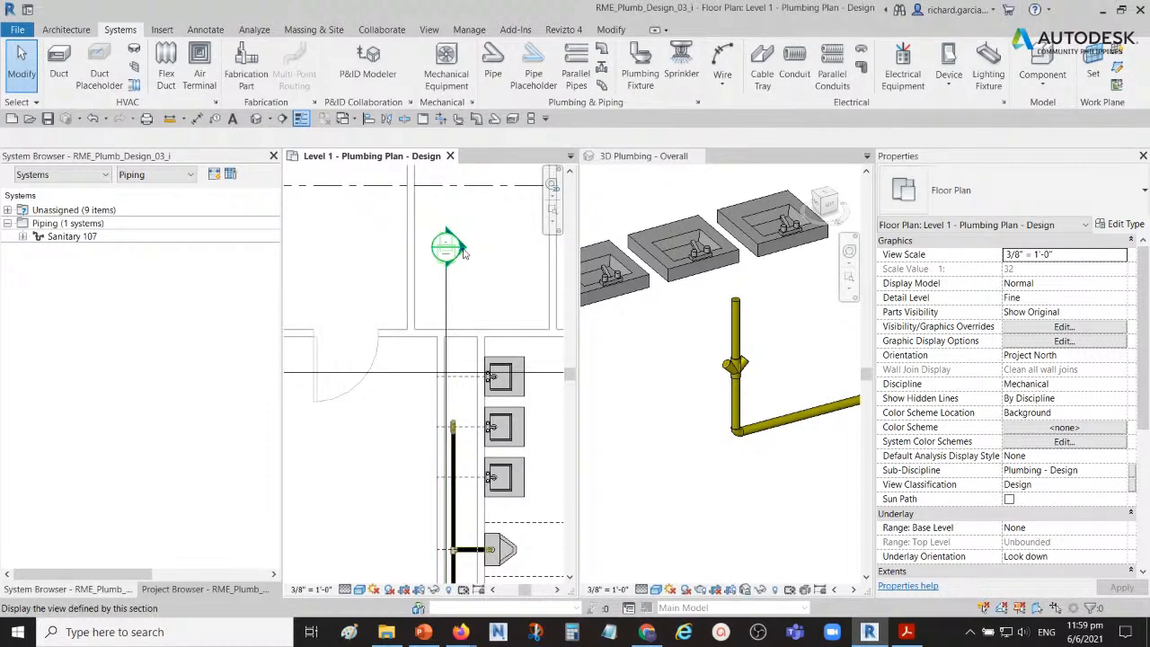
left_click(281, 121)
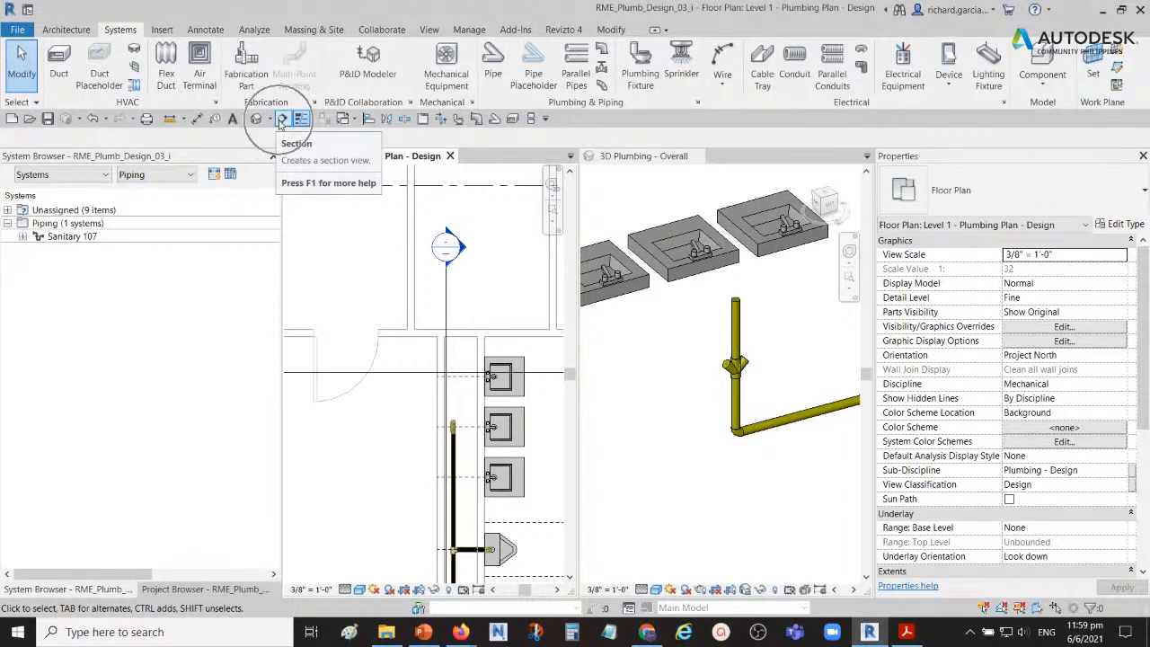
key("ctrl")
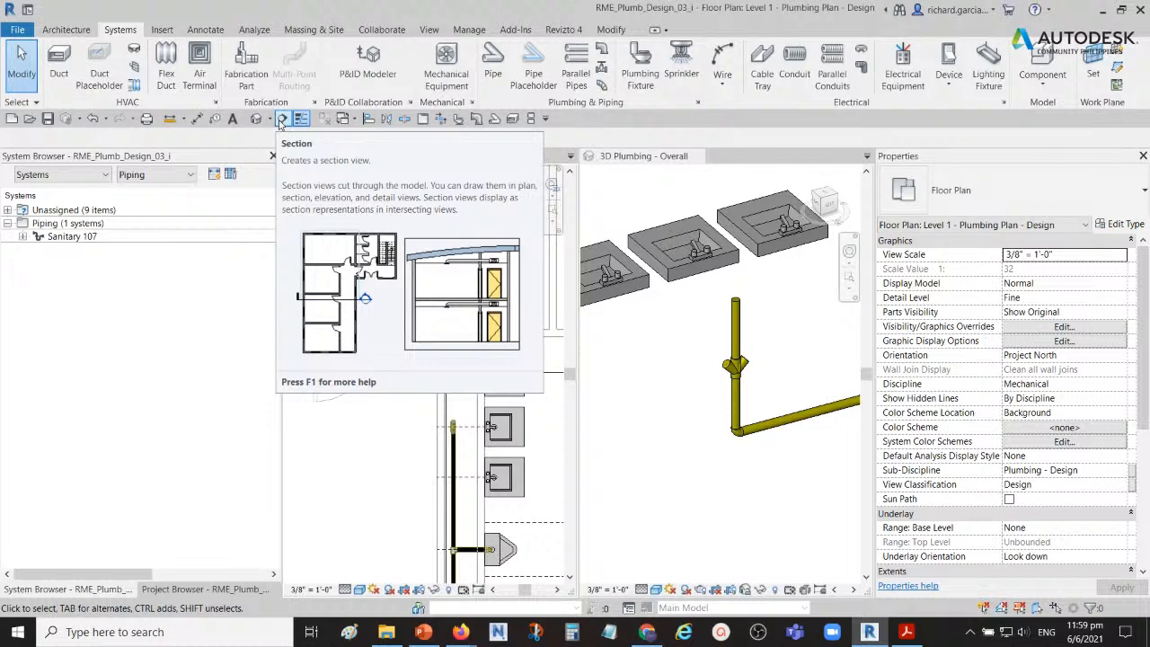
left_click(281, 120)
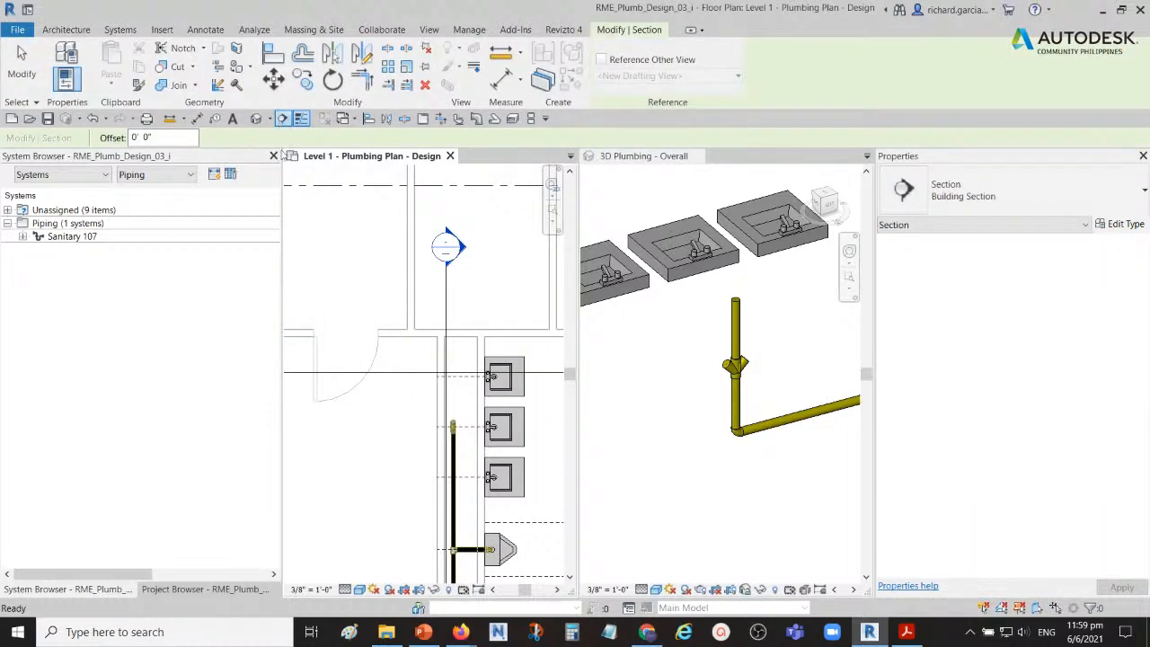
left_click(344, 284)
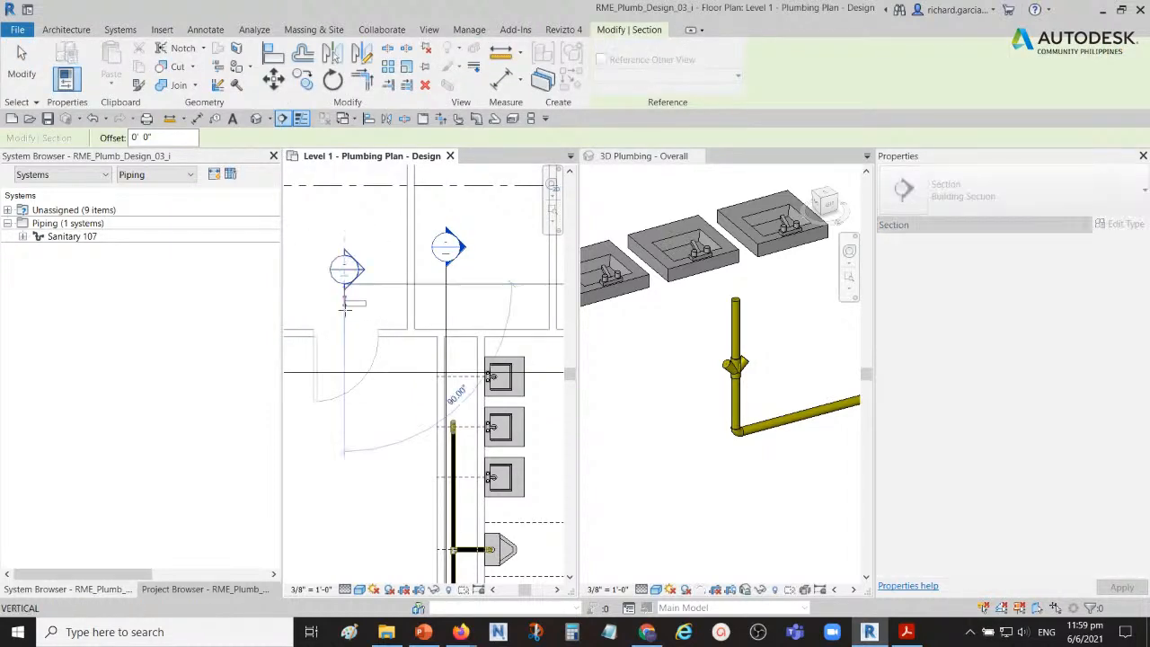
left_click(342, 406)
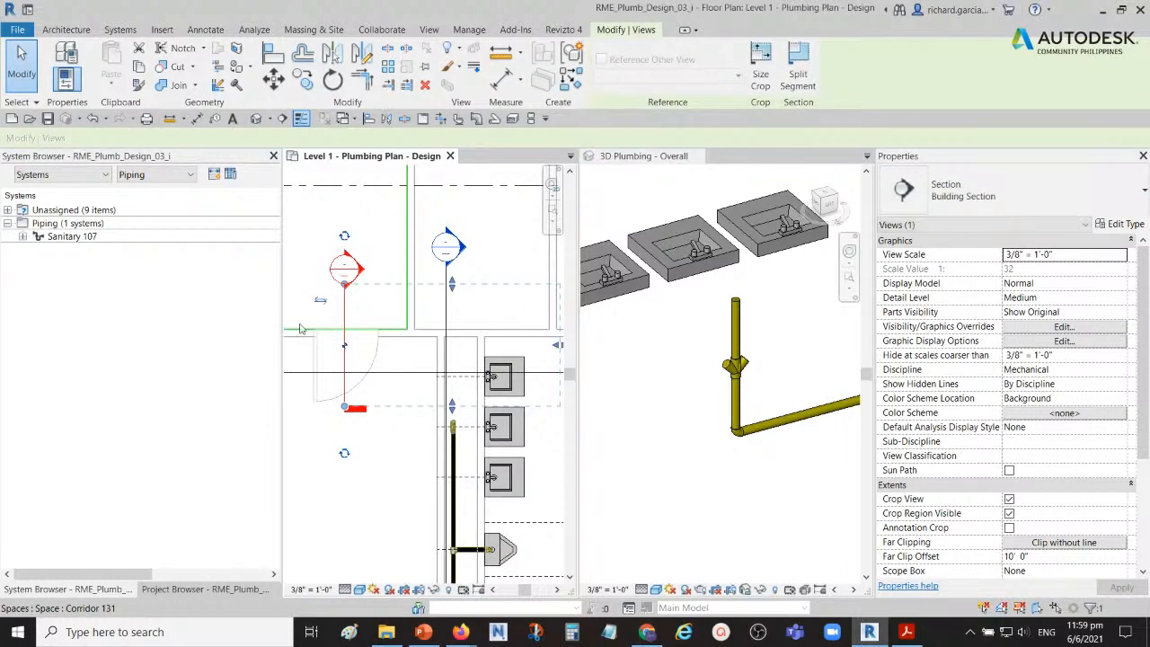
scroll(345, 303, "down", 2)
middle_click_drag(377, 311, 362, 308)
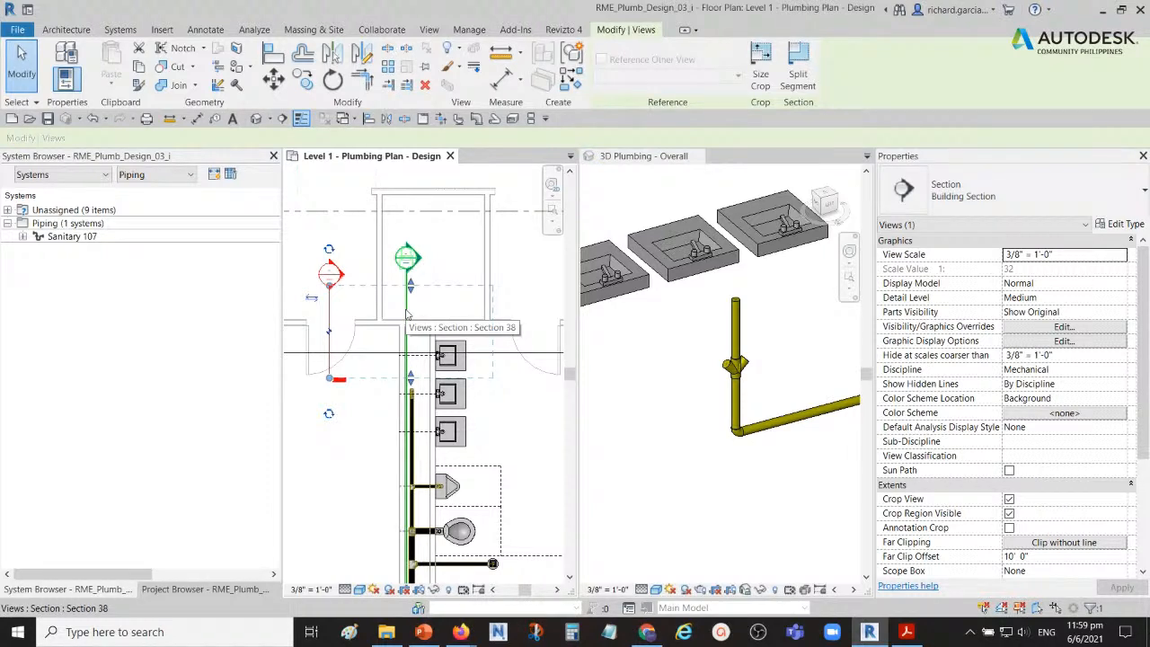
scroll(406, 313, "up", 1)
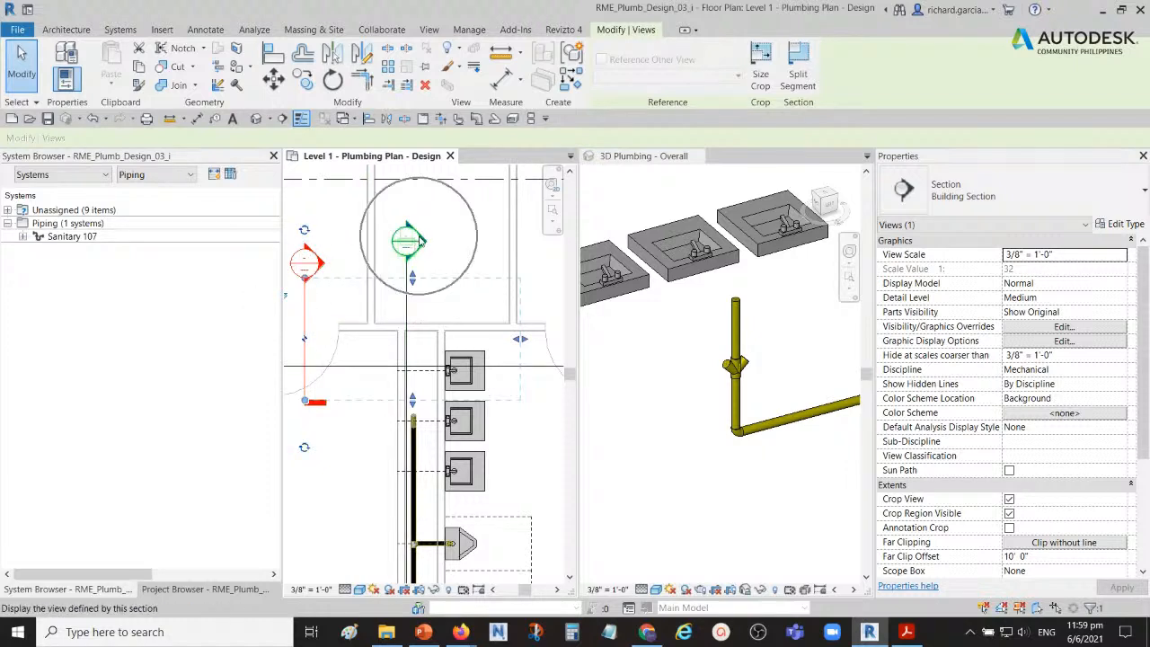
Step: Delete the newly drawn corridor section and confirm the removal of its view
right_click(304, 304)
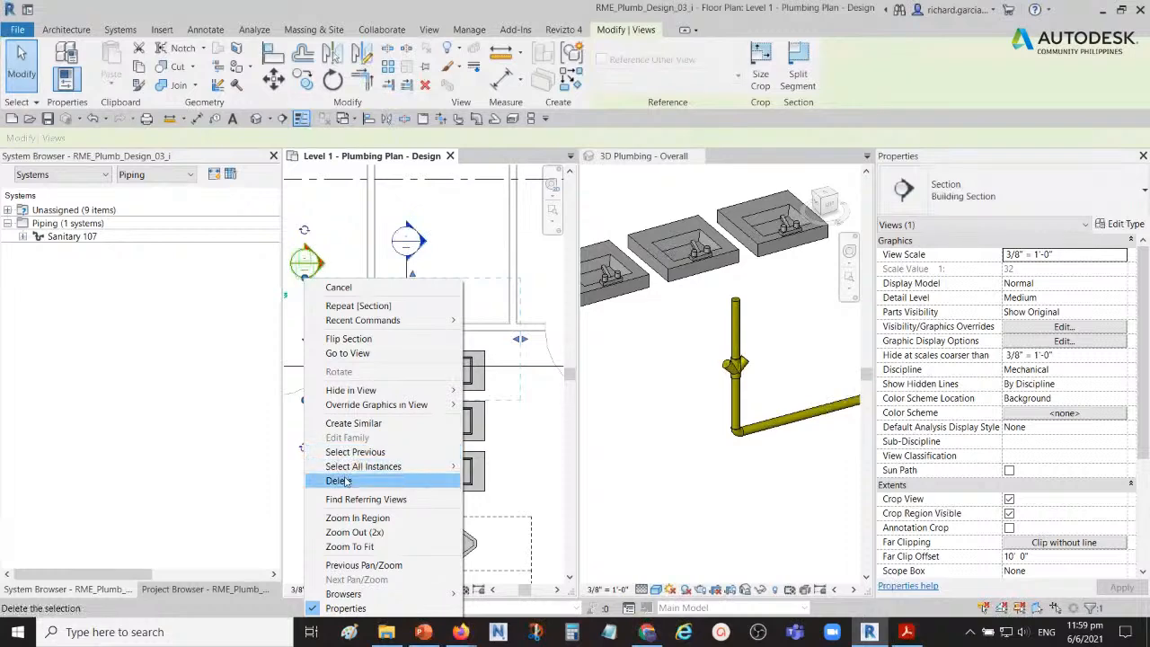
left_click(422, 481)
left_click(625, 363)
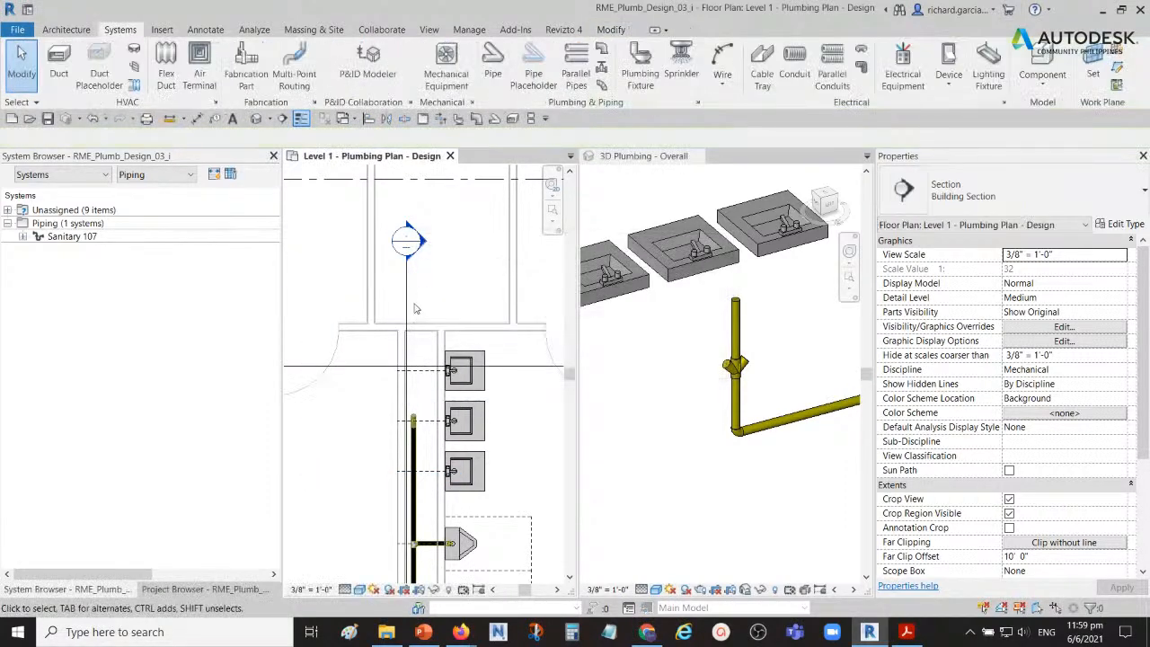
scroll(364, 308, "down", 2)
middle_click_drag(401, 339, 423, 262)
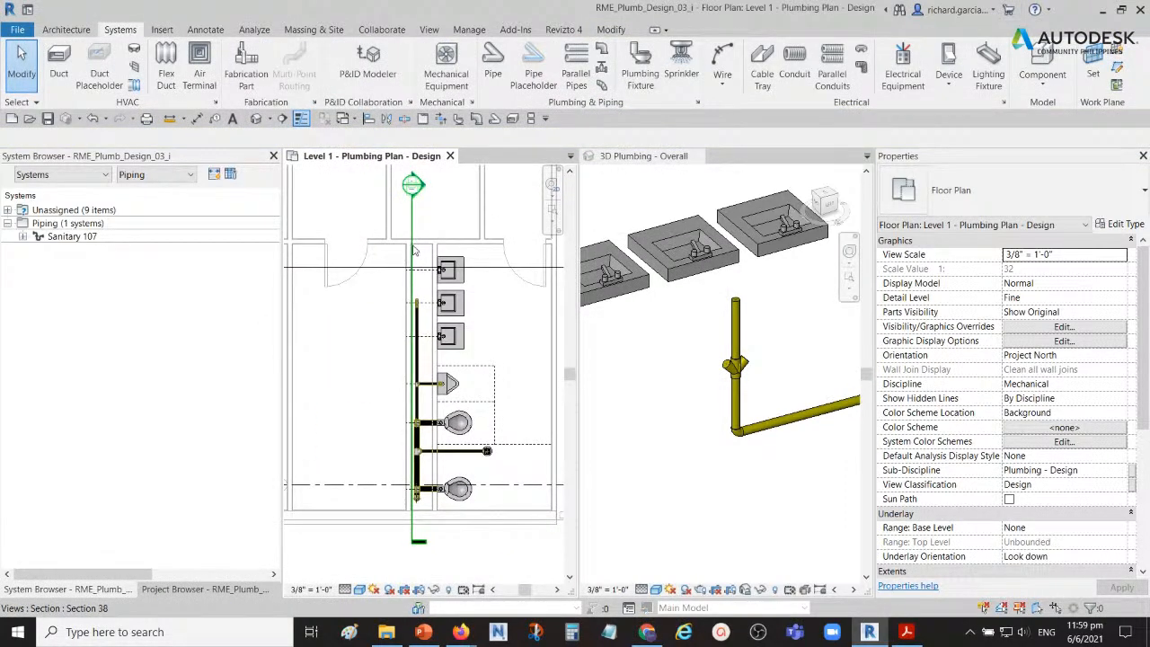
scroll(430, 261, "up", 3)
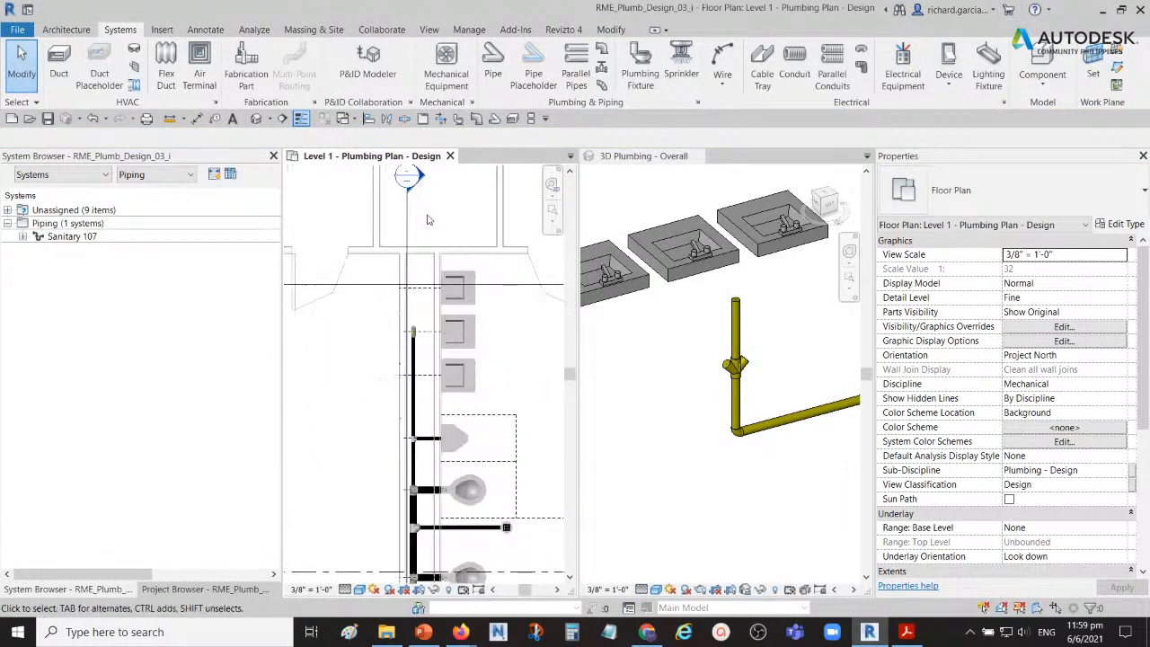
left_click(402, 260)
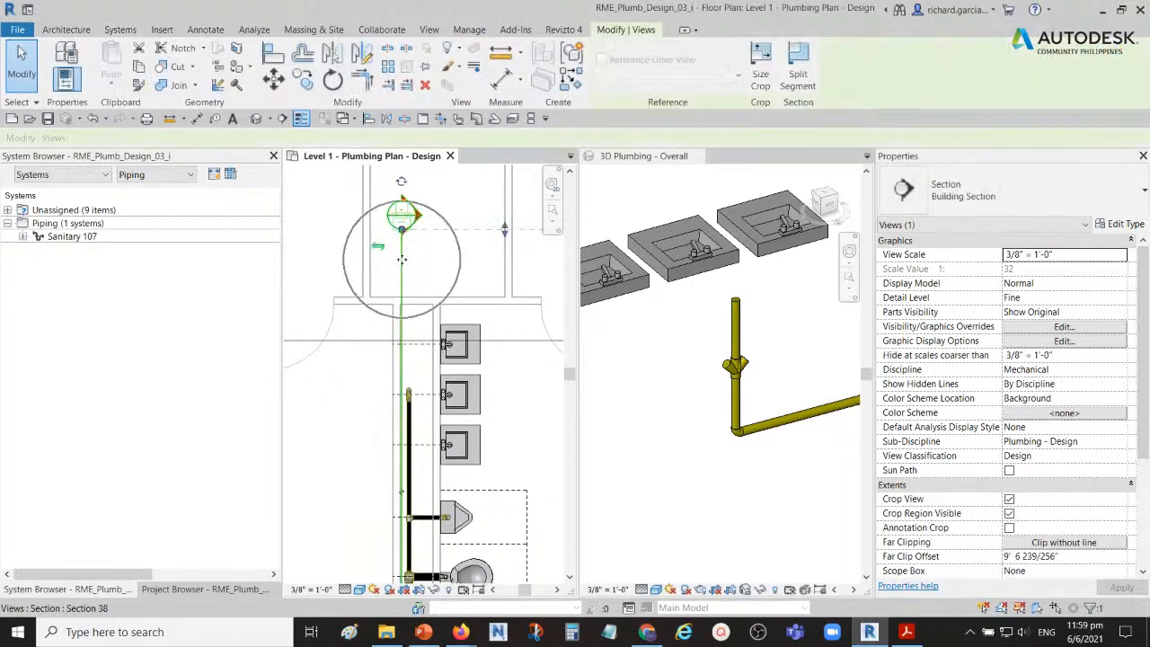
right_click(402, 261)
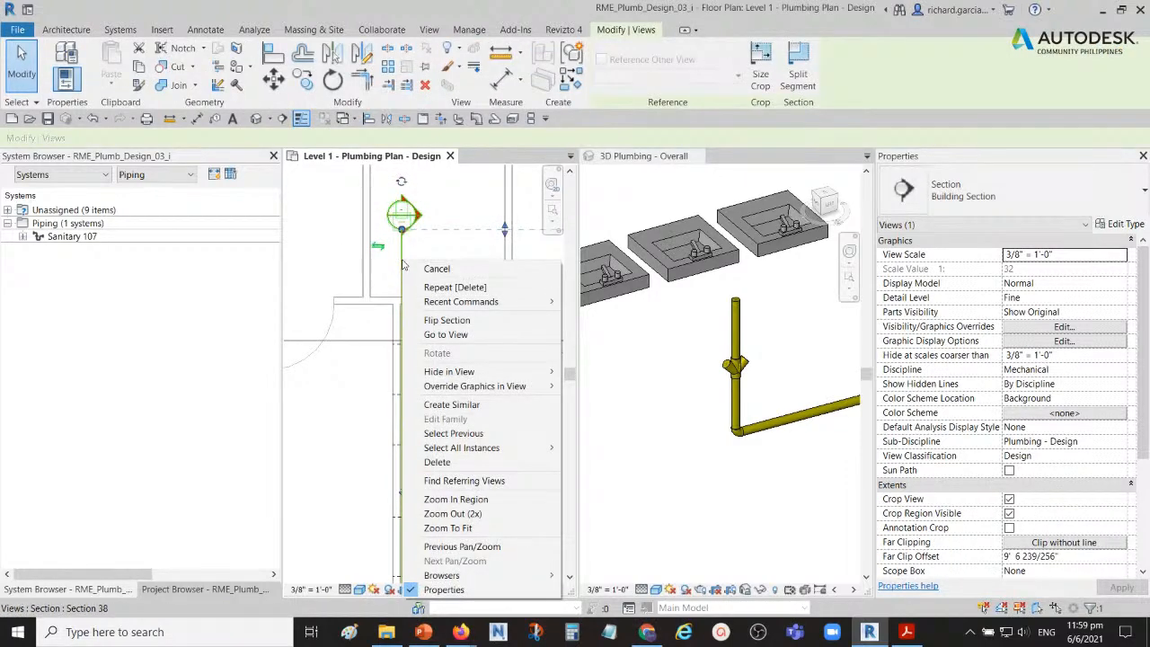
left_click(457, 336)
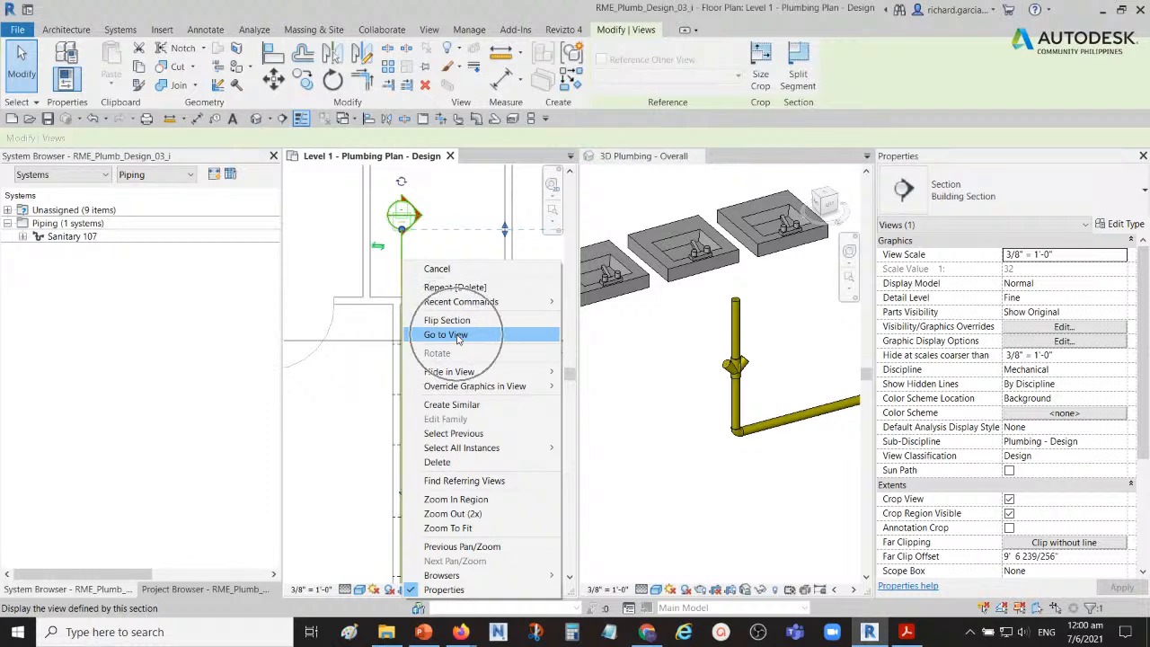
left_click(327, 253)
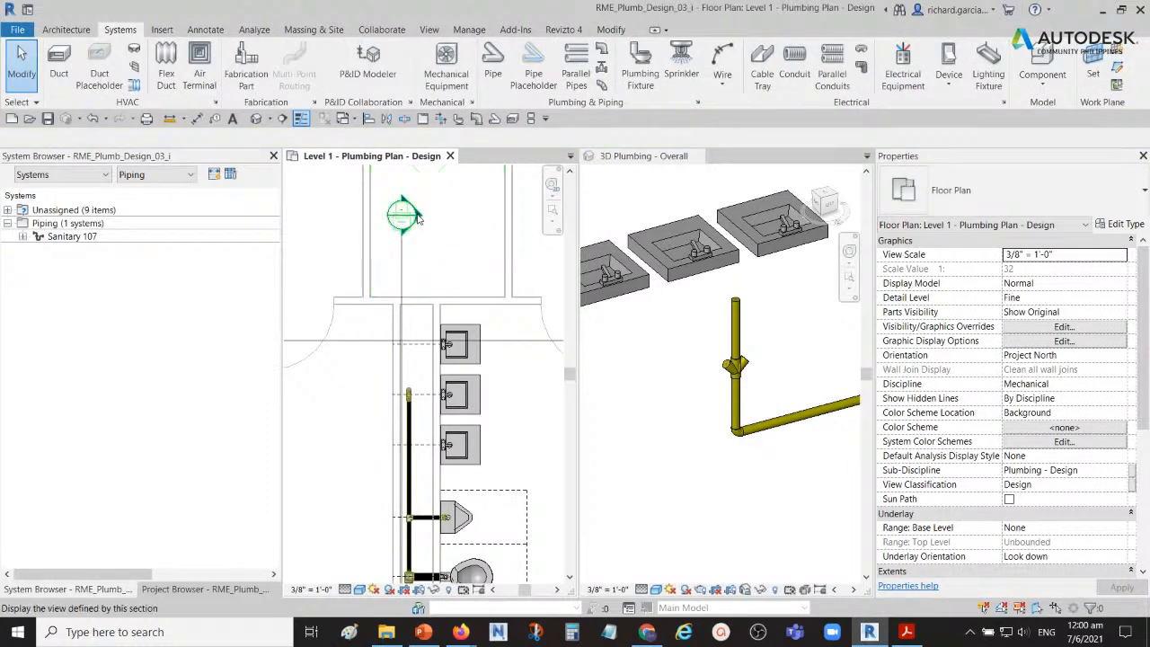
Step: Check the view name of the section line along the lavatory wall and locate that section among the project's plumbing views
left_click(422, 214)
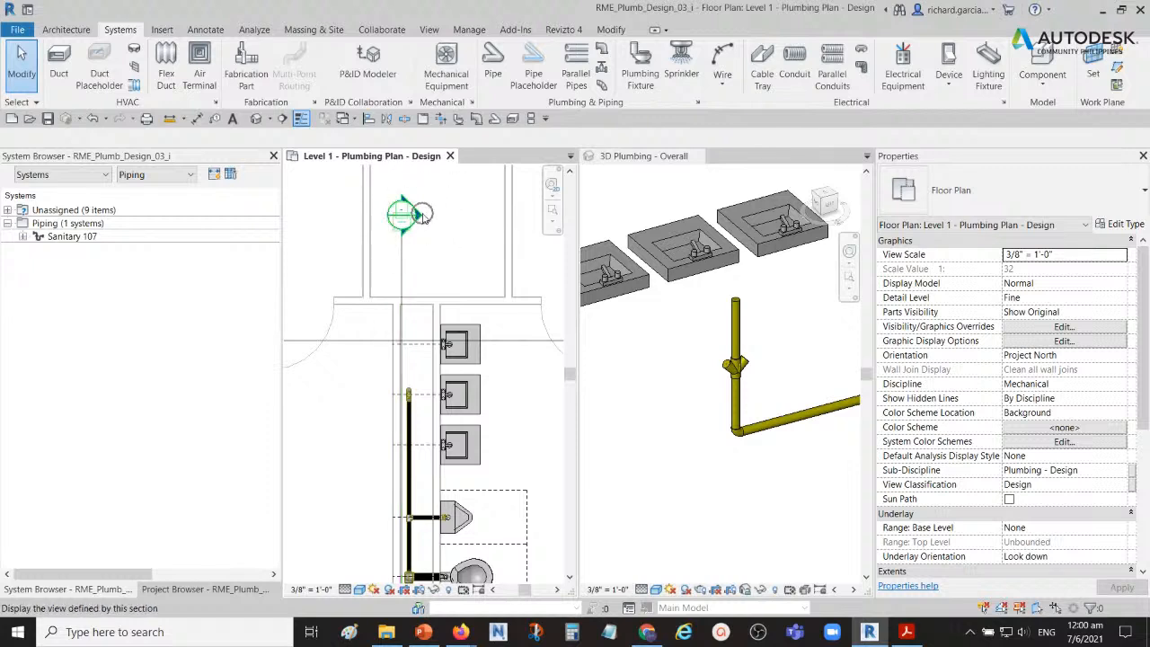
left_click(404, 264)
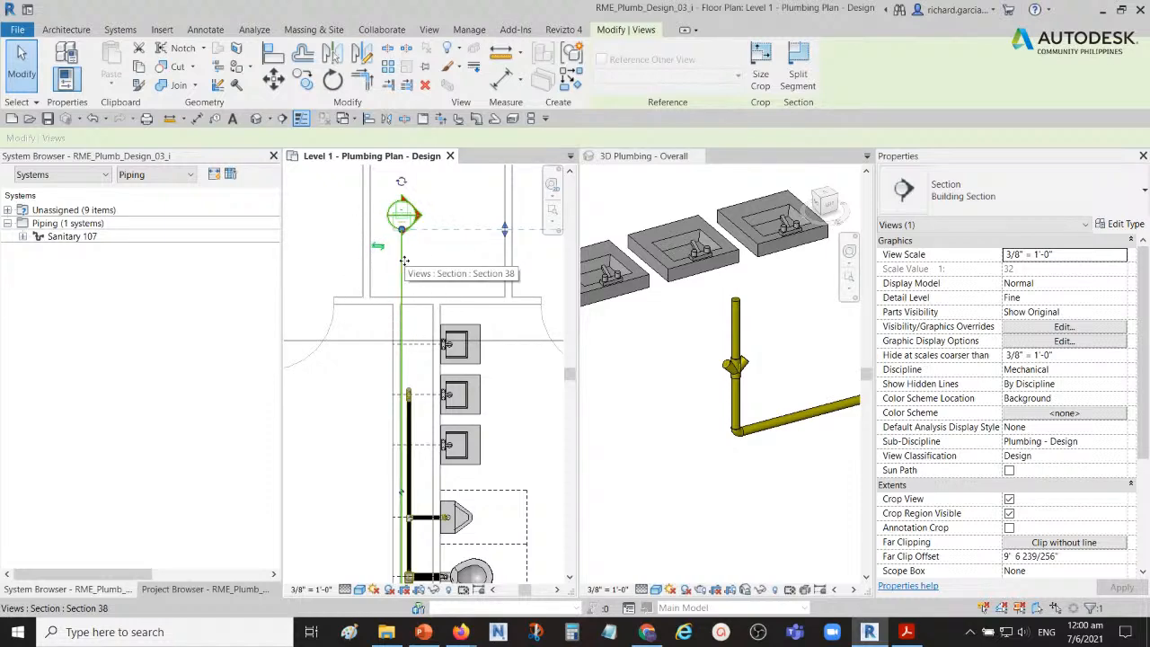
scroll(1060, 510, "down", 3)
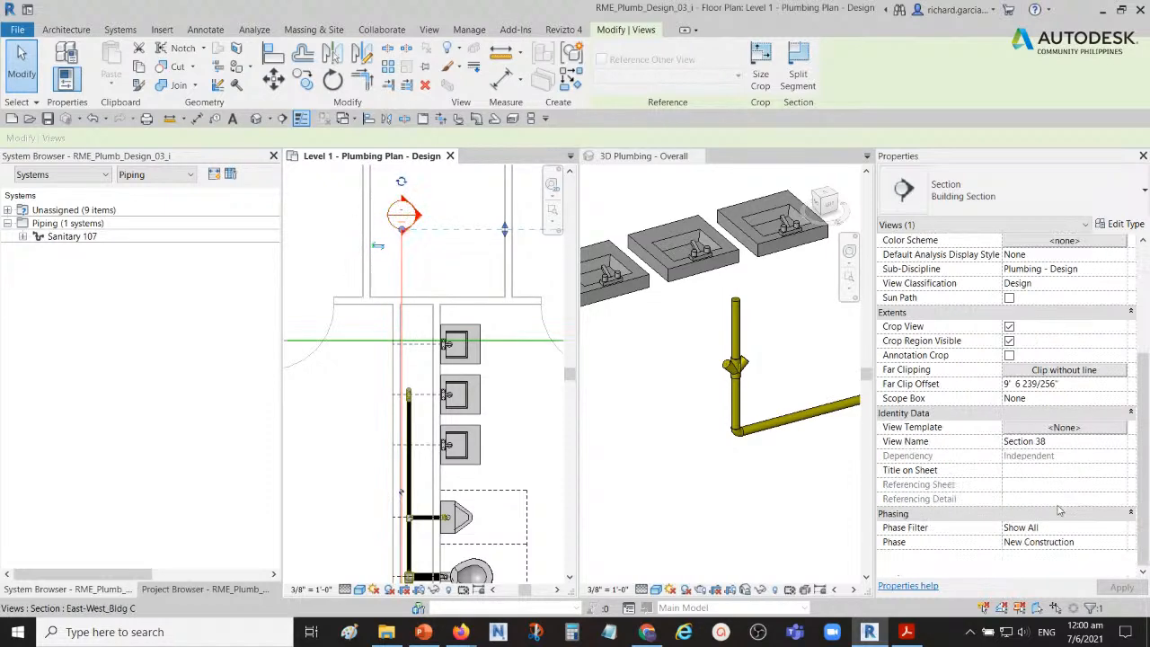
left_click(1040, 441)
left_click(178, 590)
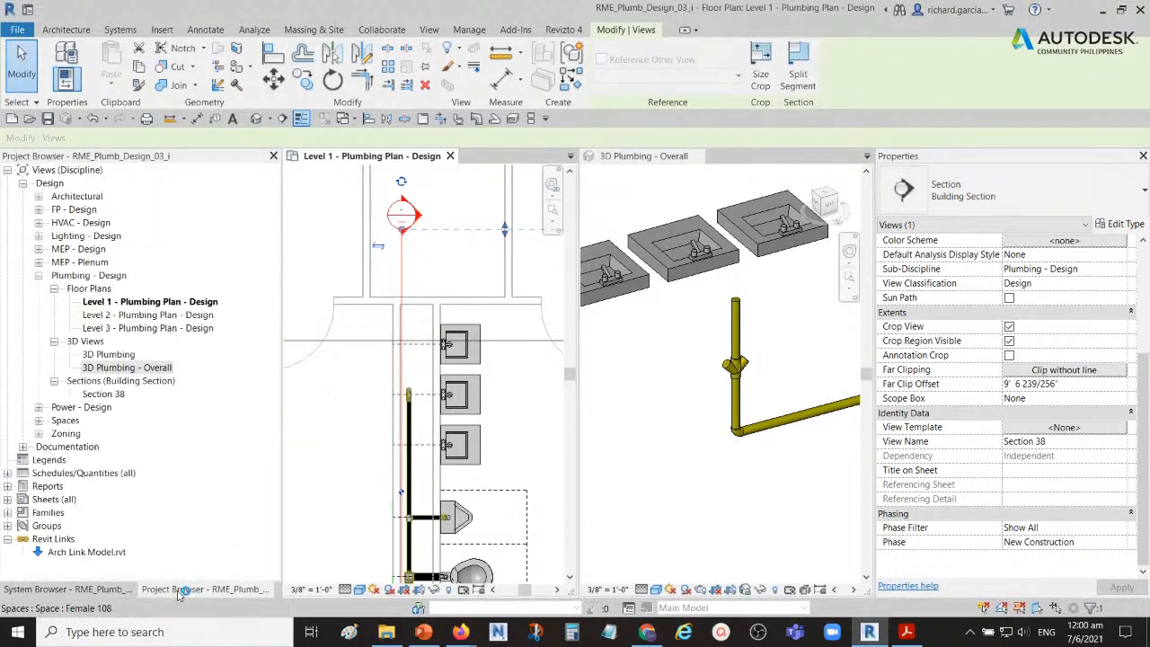
key("ctrl")
key("ctrl")
key("ctrl")
key("ctrl")
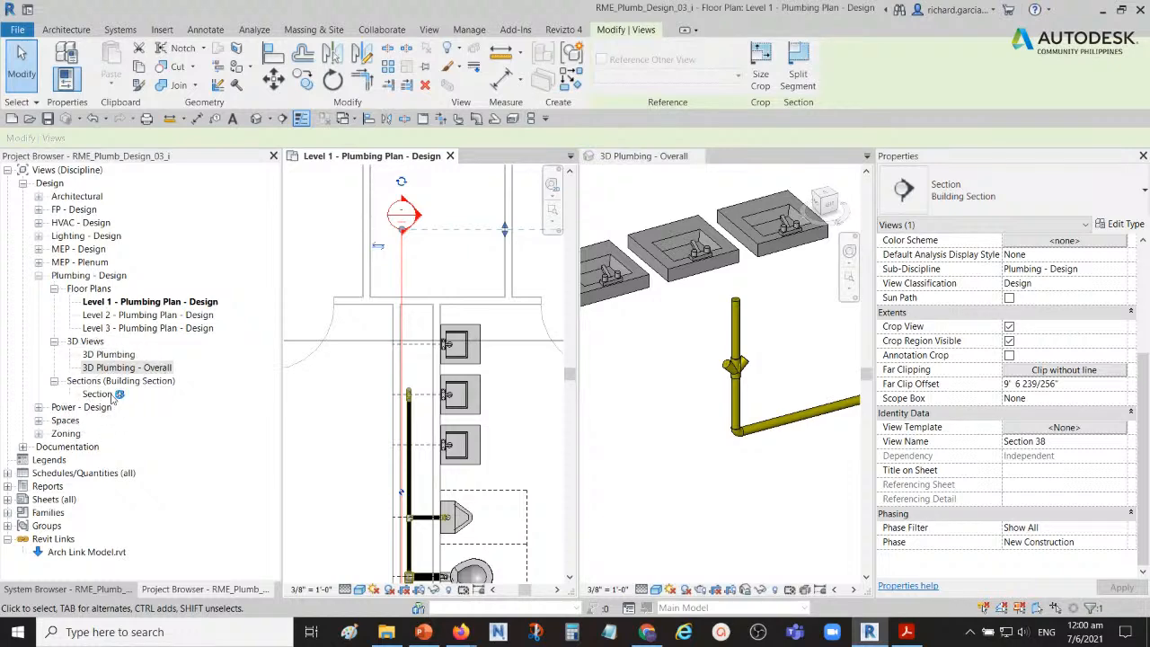
Step: Open the view of the section that runs along the lavatory wall
left_click(425, 255)
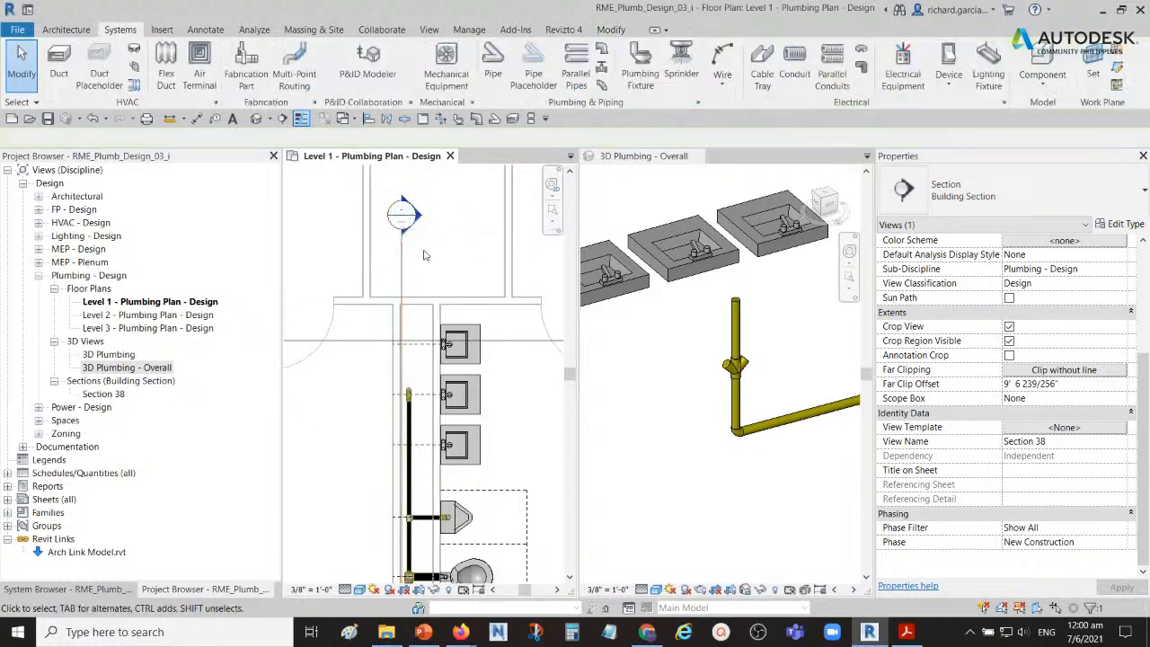
key("ctrl")
double_click(423, 222)
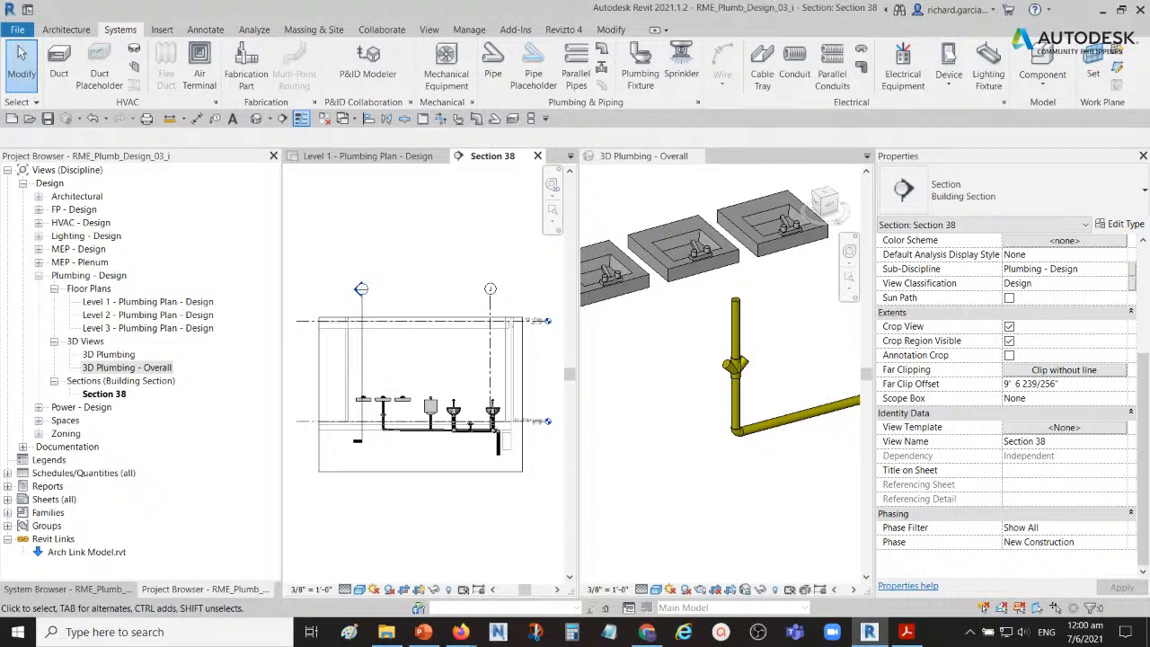
Step: Draw a 2-inch sanitary pipe upward at 45° from the double wye's right branch
scroll(411, 425, "up", 5)
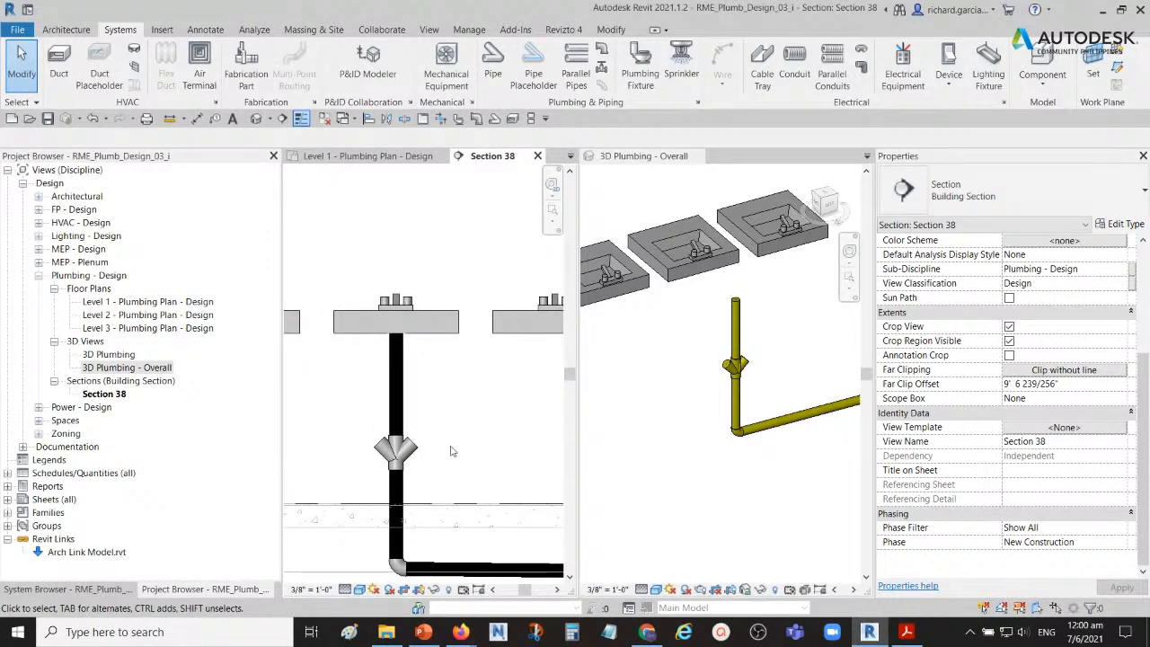
scroll(436, 453, "up", 3)
left_click(420, 456)
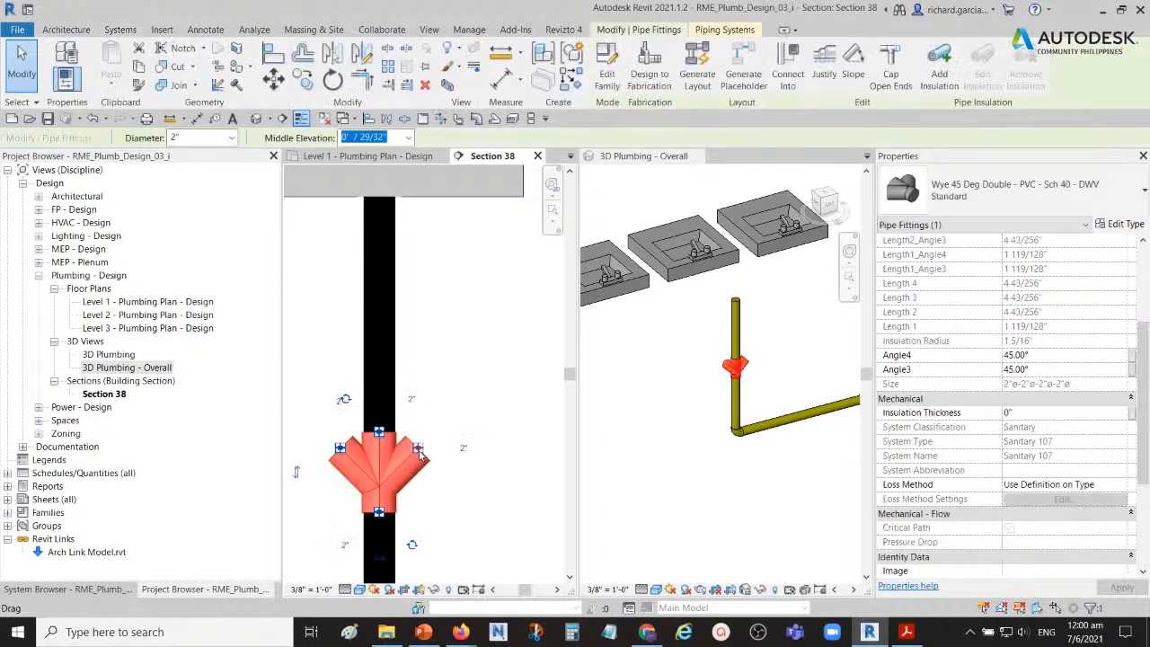
right_click(417, 448)
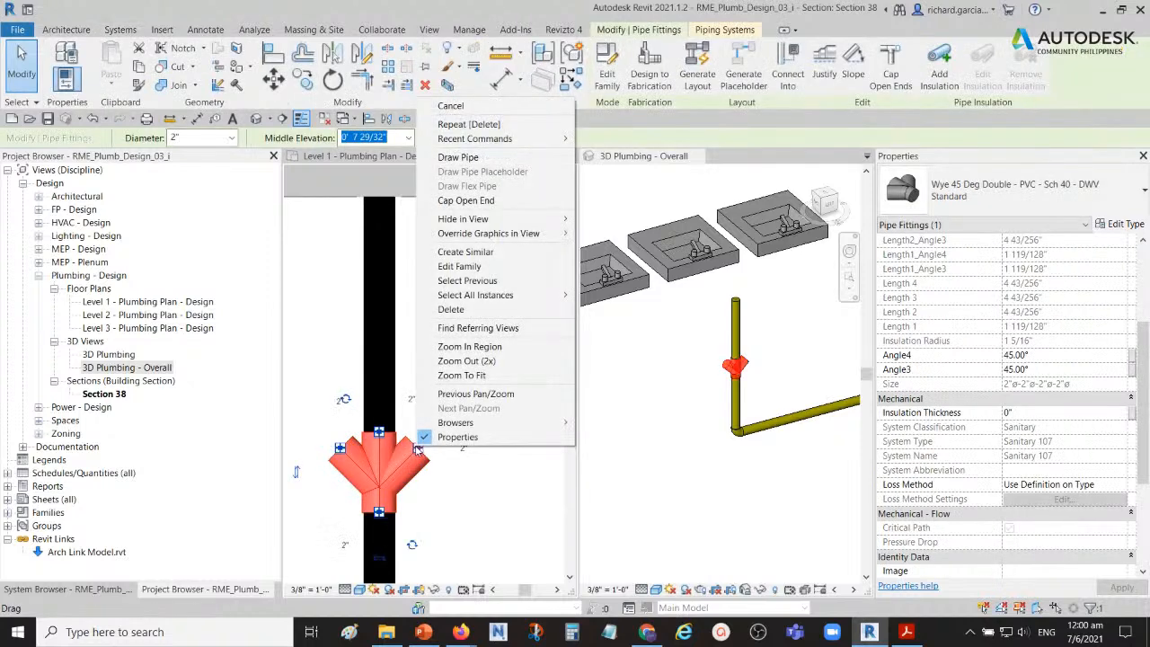
left_click(479, 158)
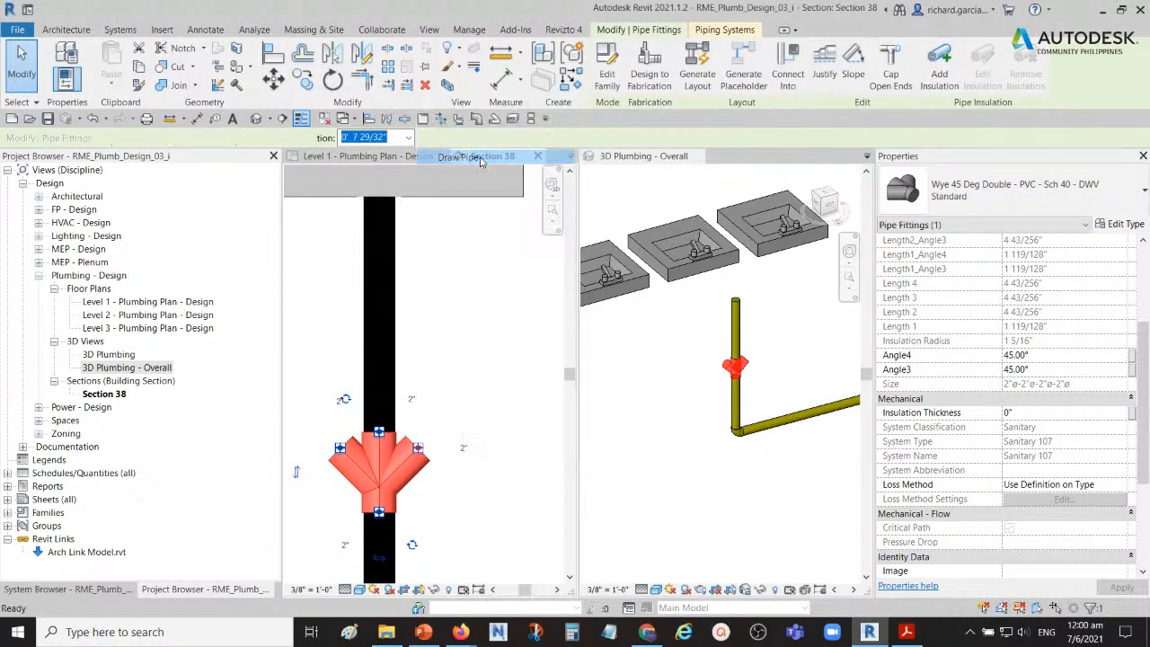
scroll(493, 322, "down", 2)
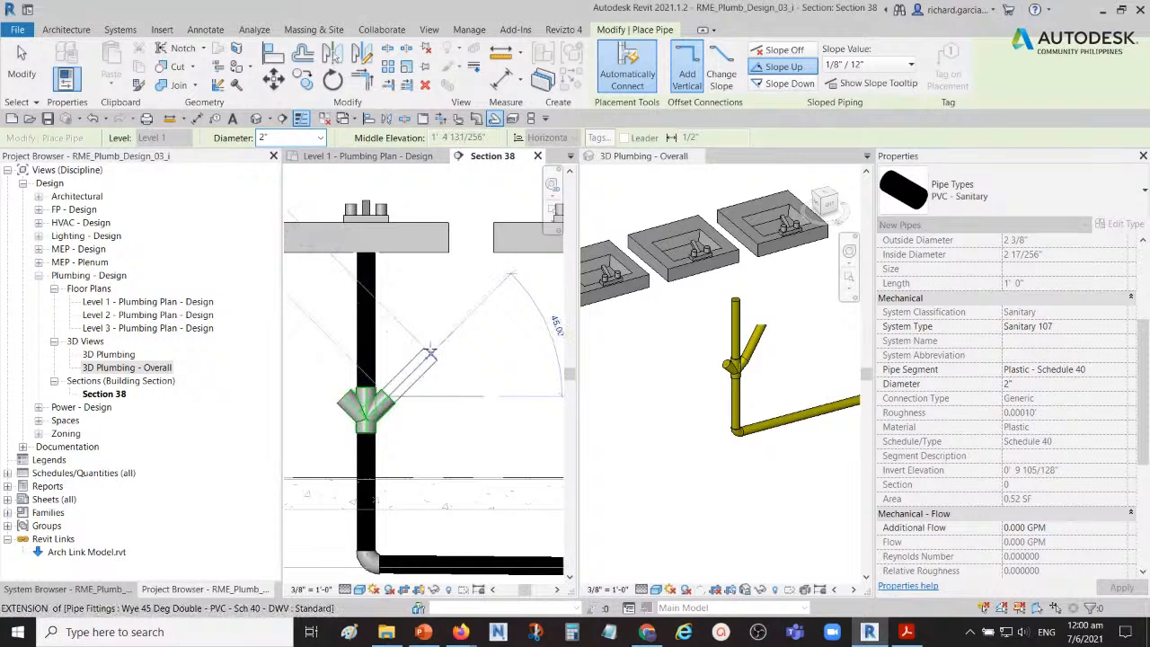
left_click(432, 352)
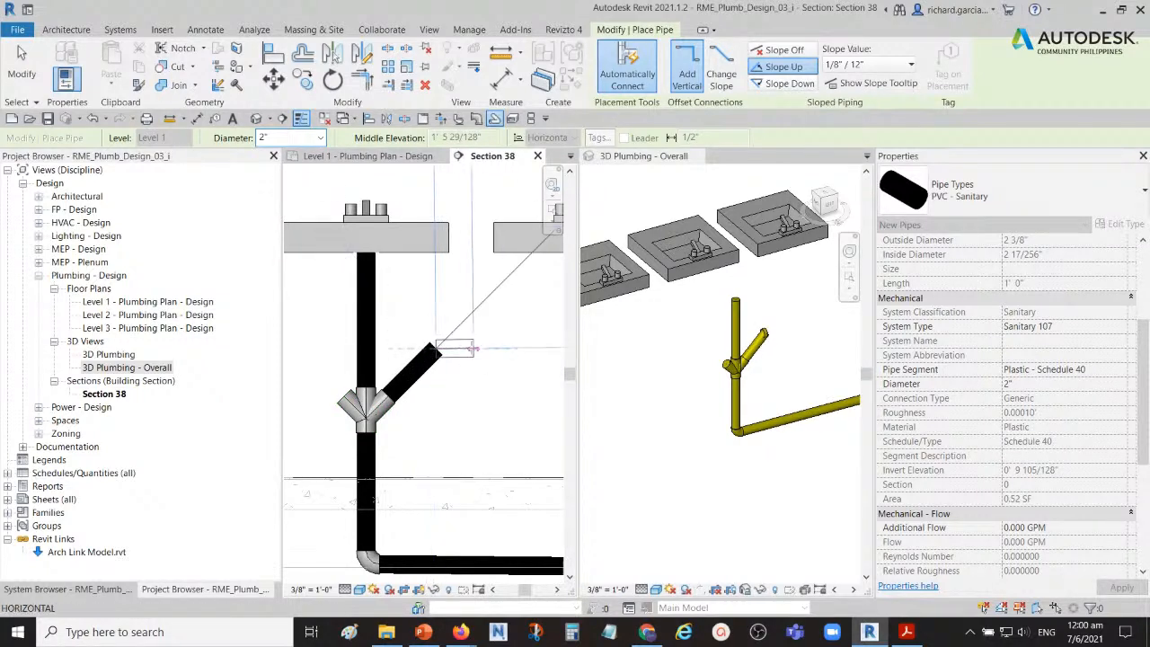
Step: Continue the right branch pipe as a near-horizontal run, sloping up 1/8" / 12", to beneath the right lavatory, and end it there
middle_click_drag(482, 357, 444, 352)
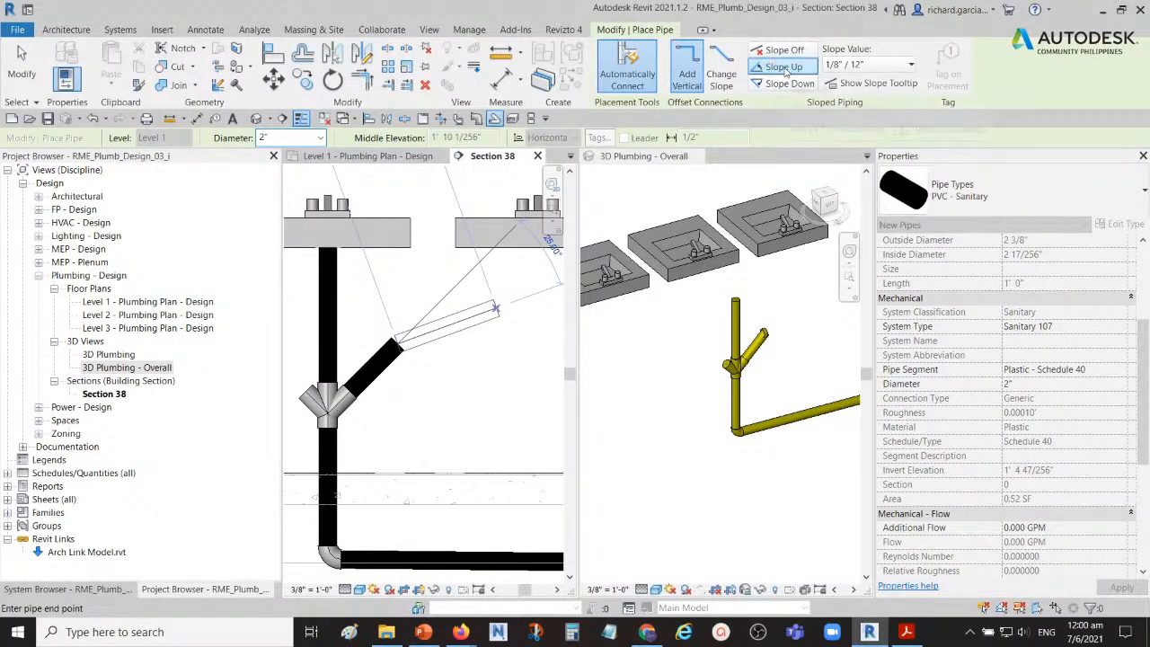
key("ctrl")
key("ctrl")
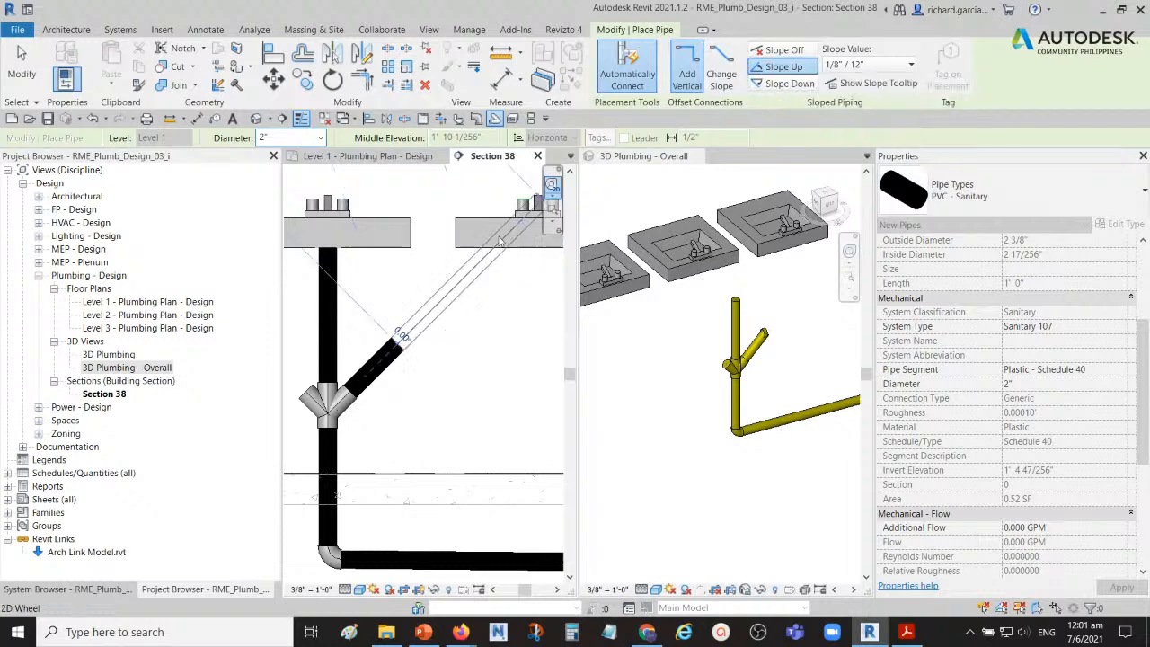
middle_click_drag(518, 350, 459, 344)
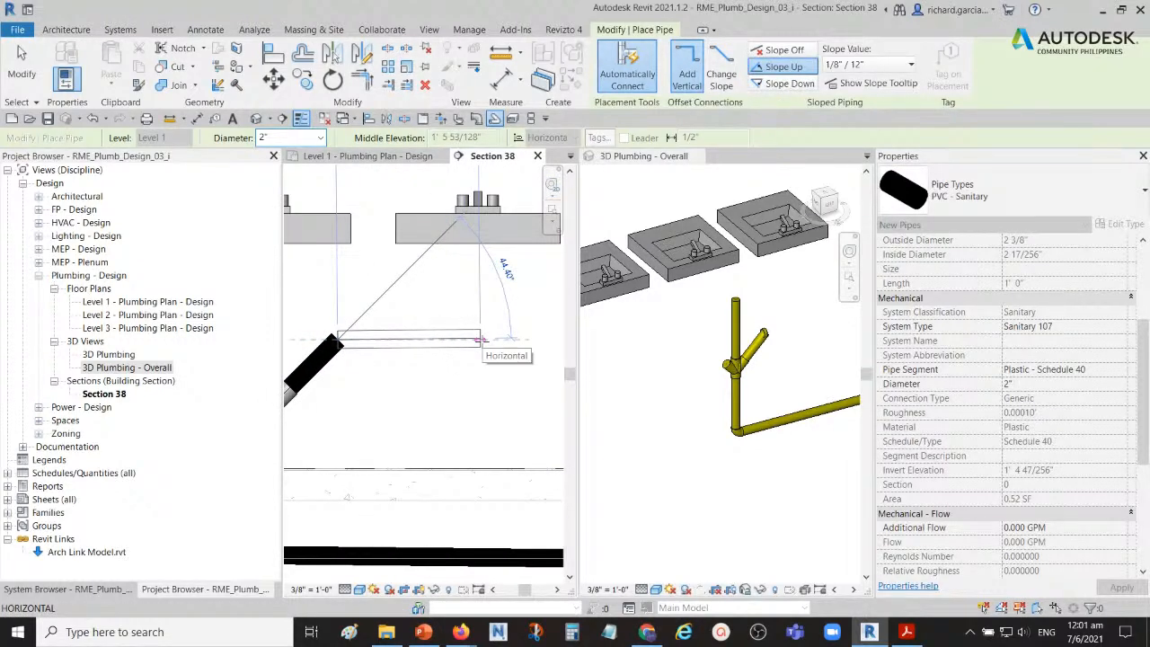
scroll(480, 340, "down", 2)
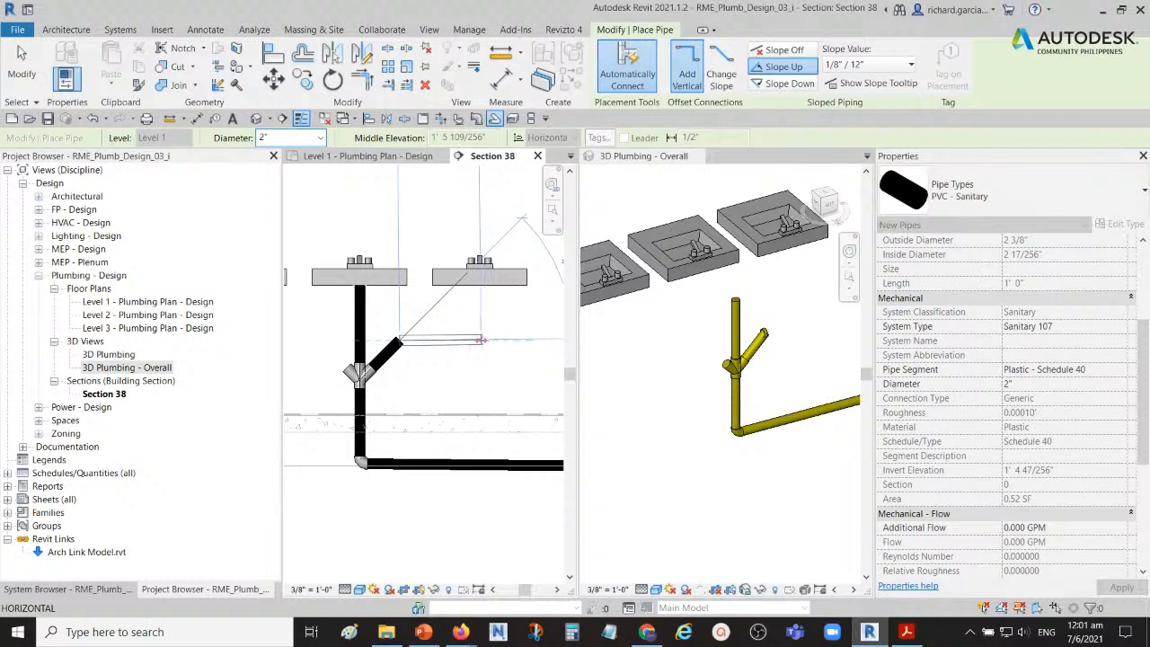
left_click(480, 340)
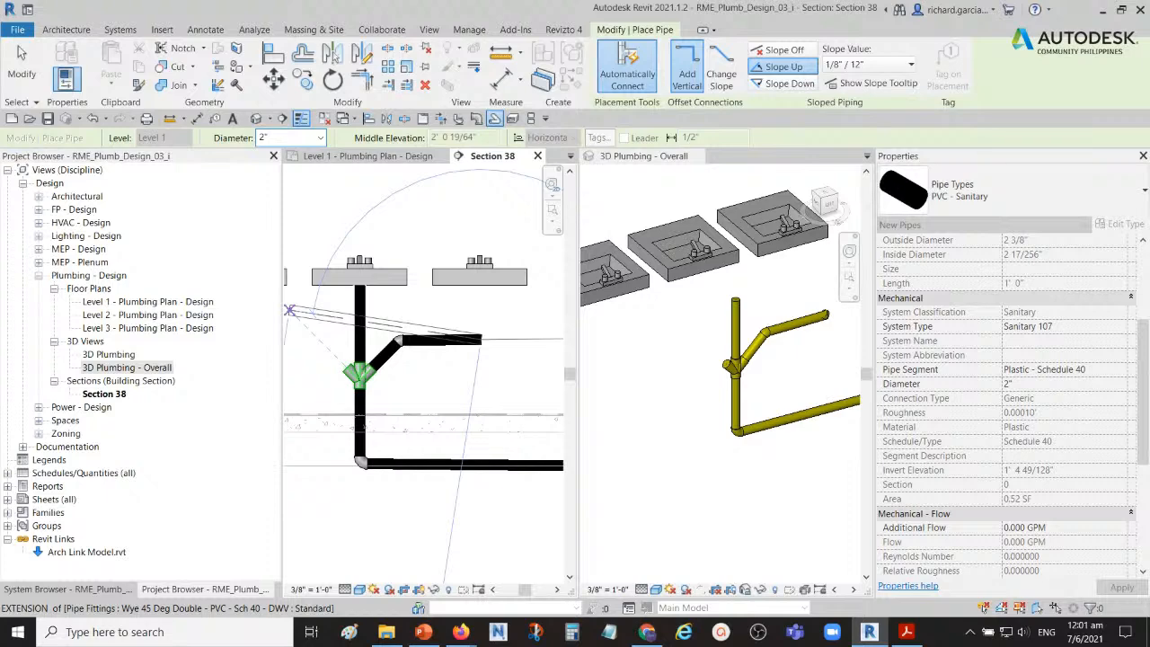
mouse_move(408, 394)
middle_mouse_down()
mouse_move(461, 404)
mouse_move(407, 393)
middle_mouse_up()
key("Escape")
key("Escape")
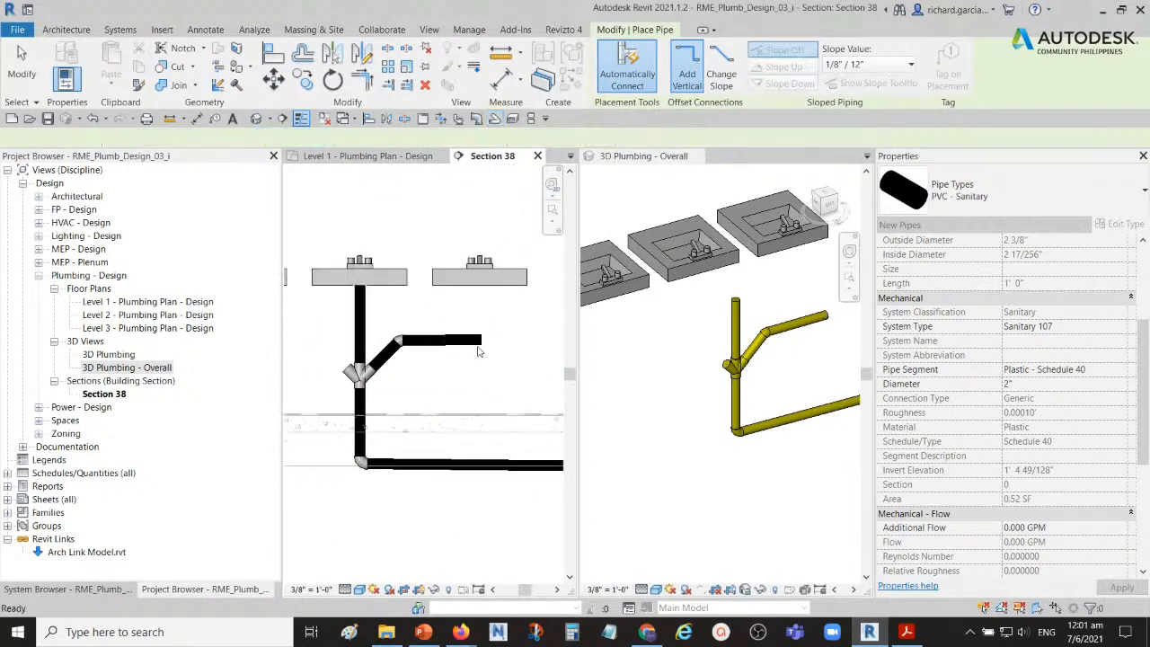
Step: Draw a 2-inch pipe from the wye's left branch, 45° up to the opposite run's level, then sloping up 1/8" / 12" to beneath the left lavatory
scroll(395, 382, "up", 3)
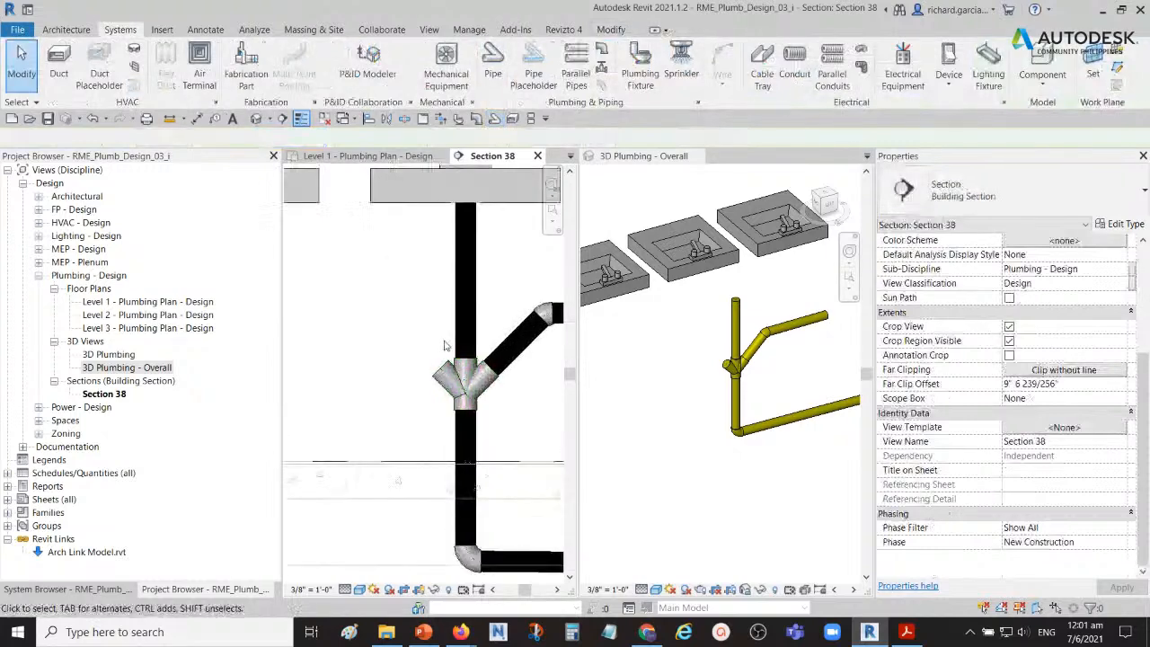
left_click(442, 371)
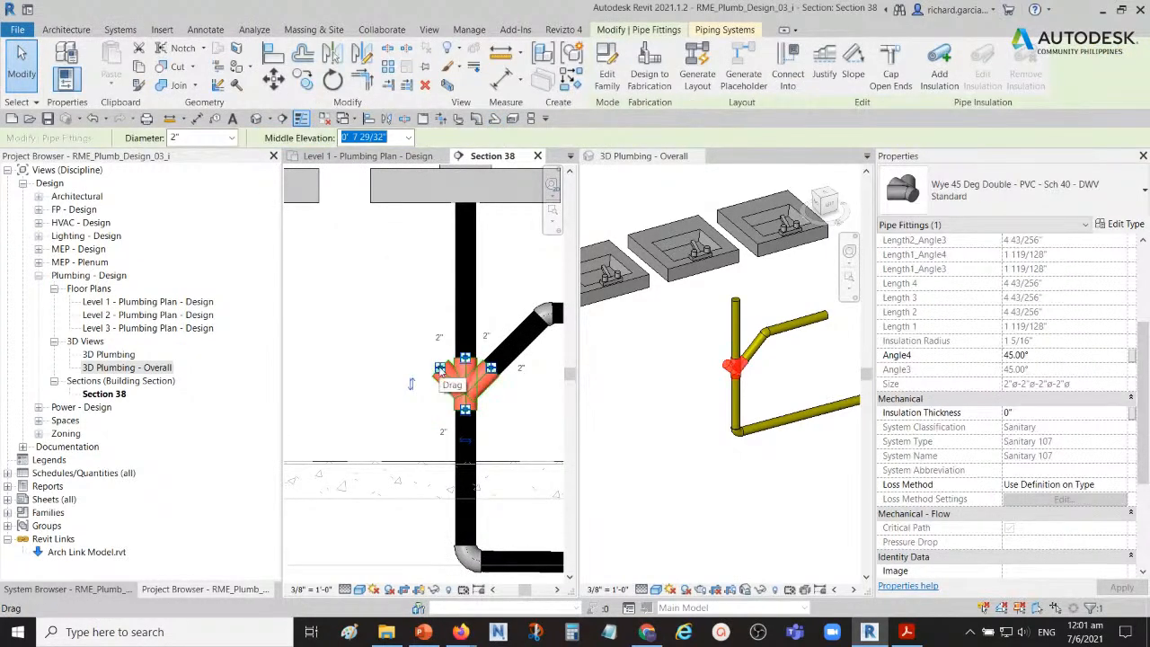
right_click(440, 368)
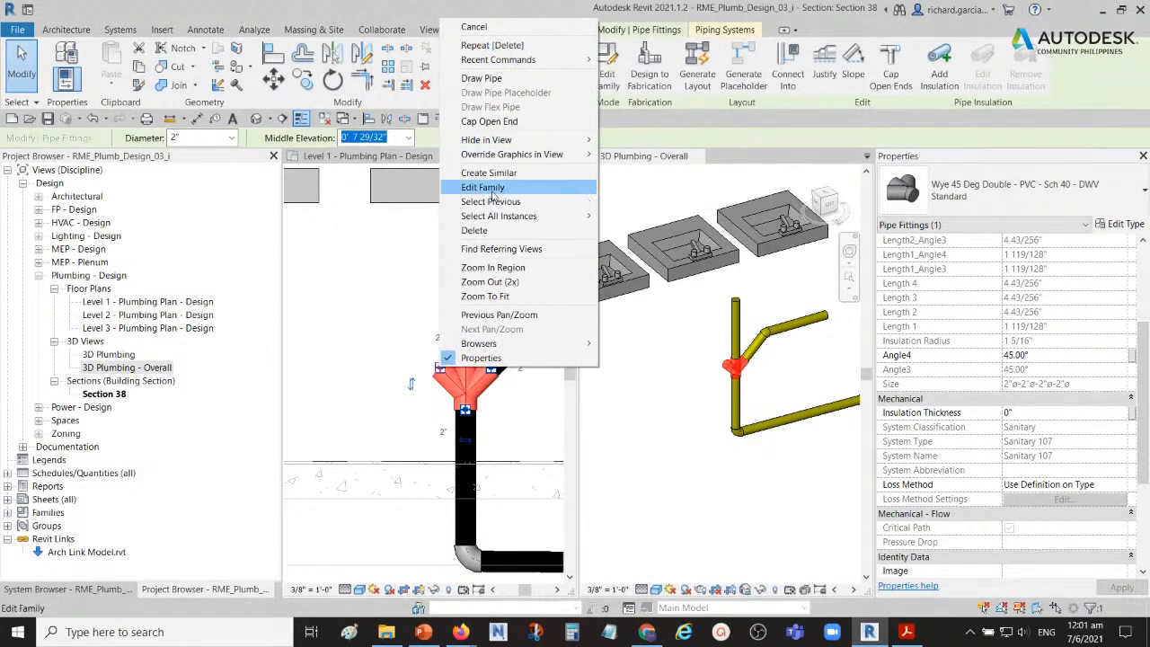
left_click(467, 80)
scroll(388, 244, "down", 2)
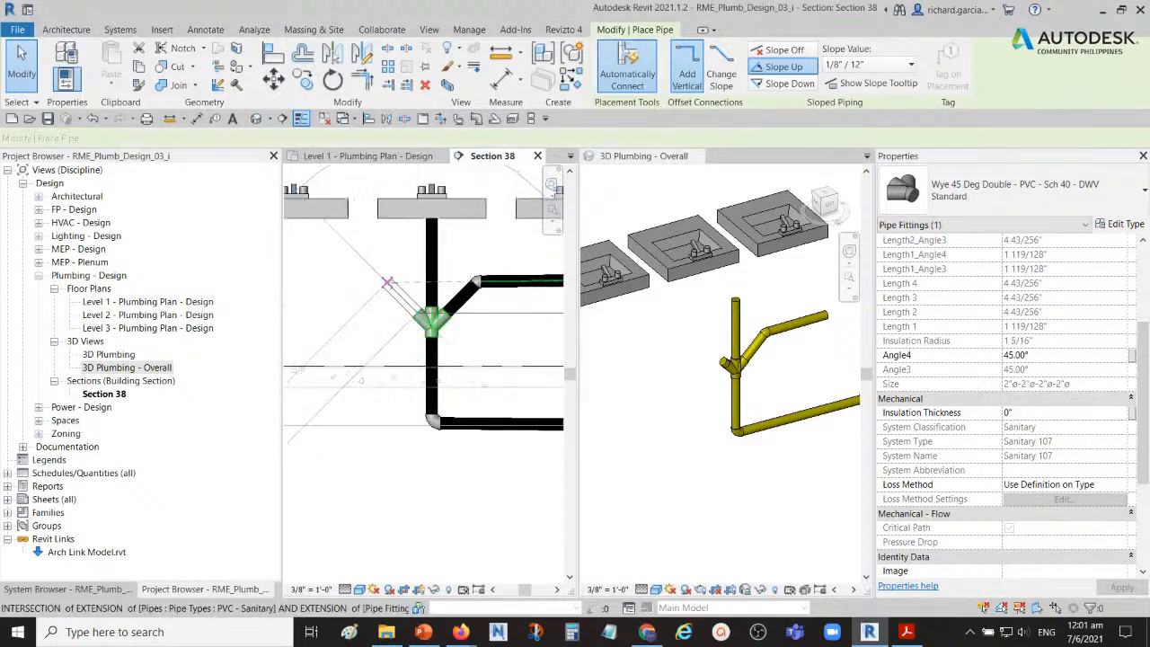
left_click(386, 283)
middle_click_drag(326, 284, 395, 285)
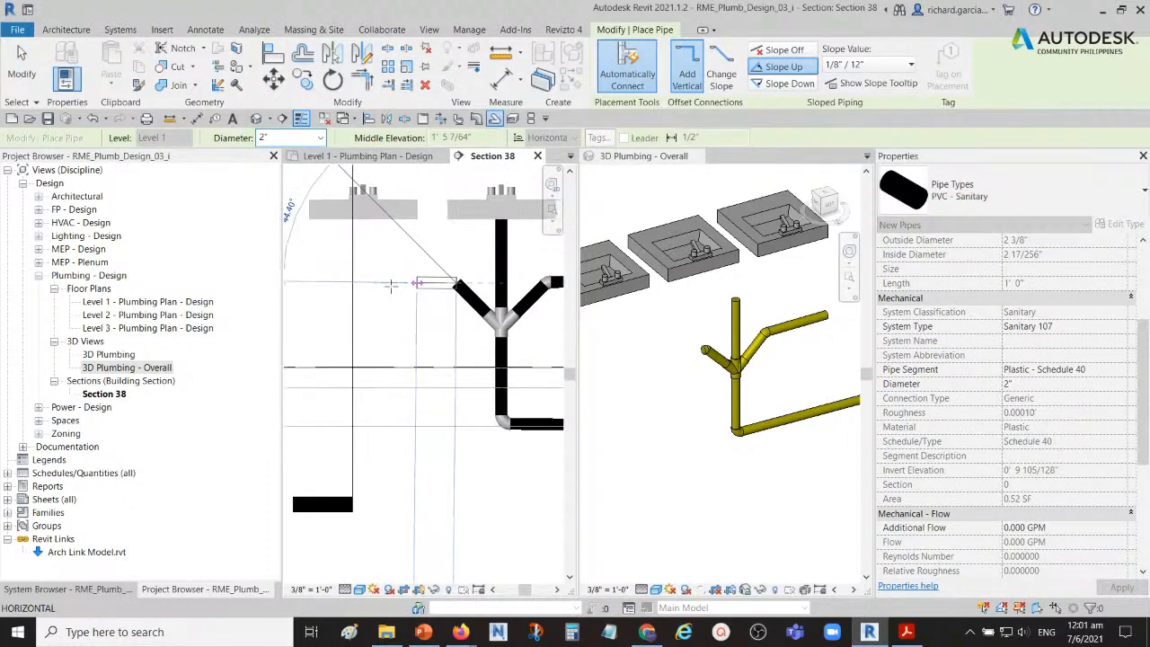
left_click(362, 284)
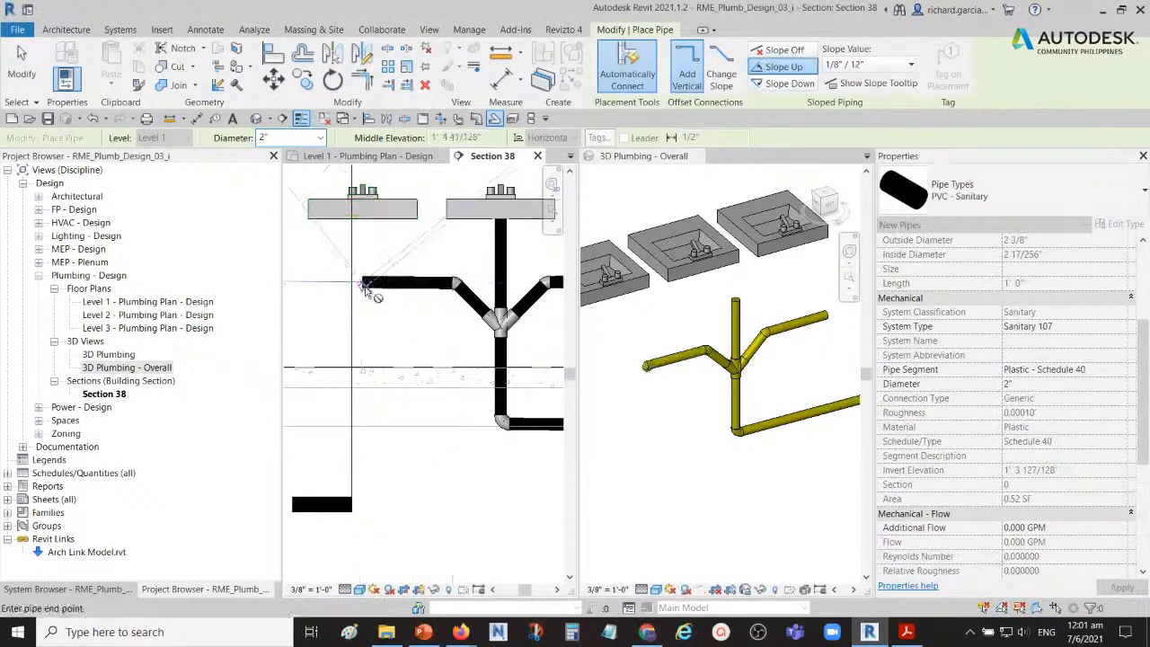
left_click(22, 65)
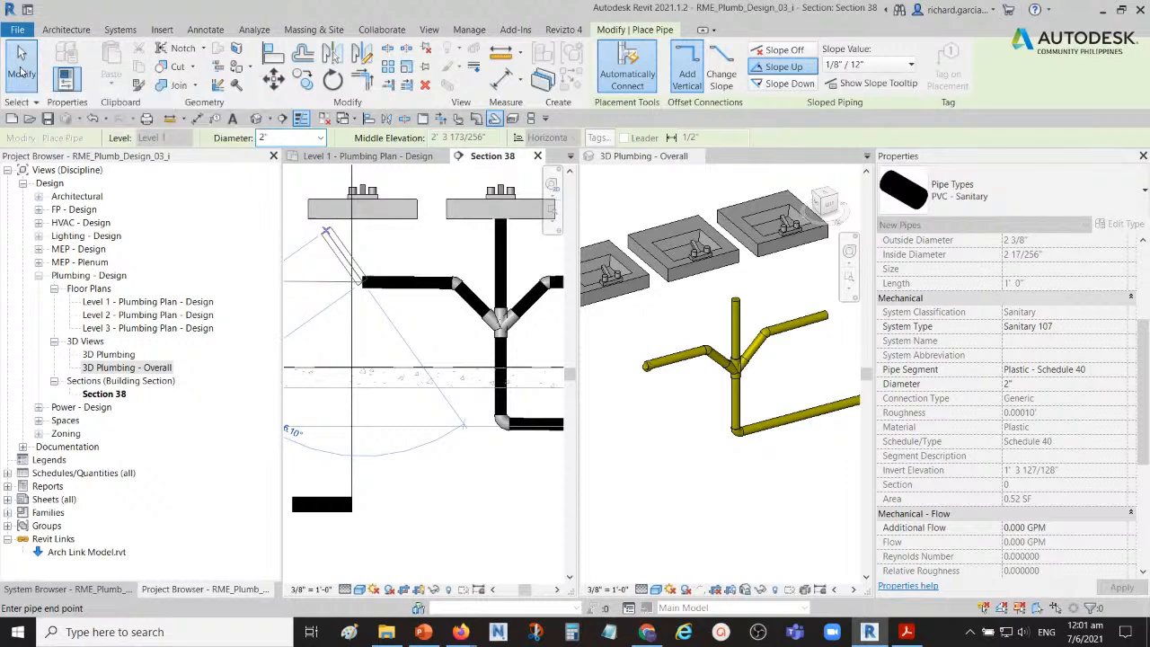
Step: Shorten the vertical pipe above the double wye to about 5 inches, ending near the level of the two branch runs
left_click(665, 434)
middle_click_drag(665, 434, 645, 408, "shift")
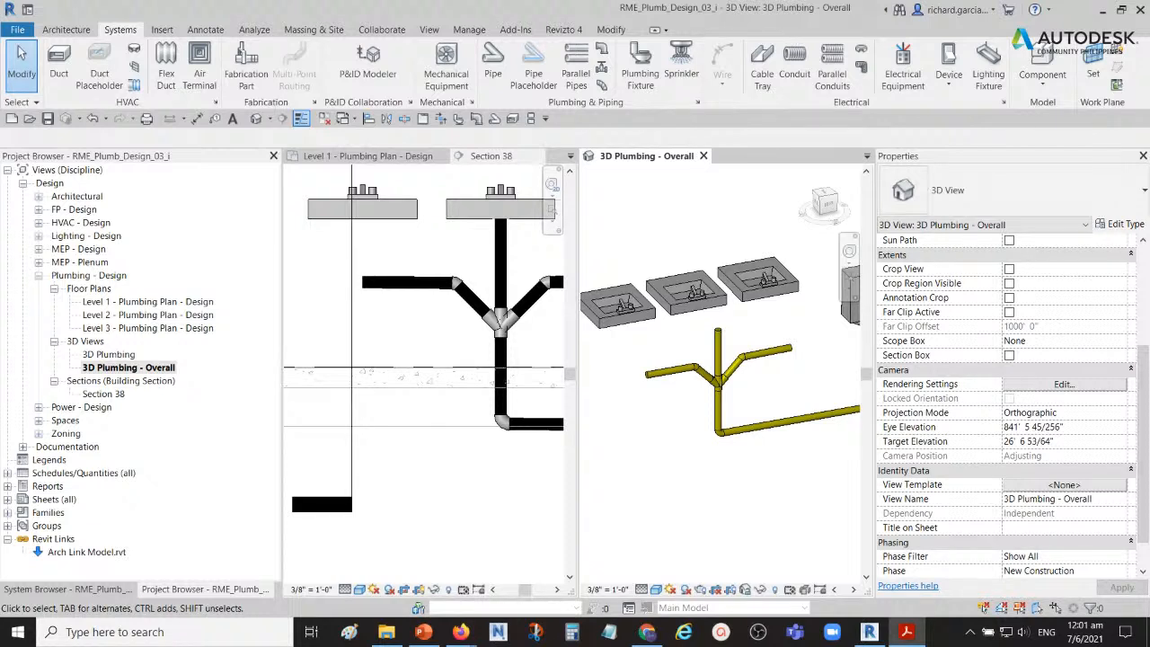
left_click(466, 332)
middle_click_drag(485, 340, 370, 349)
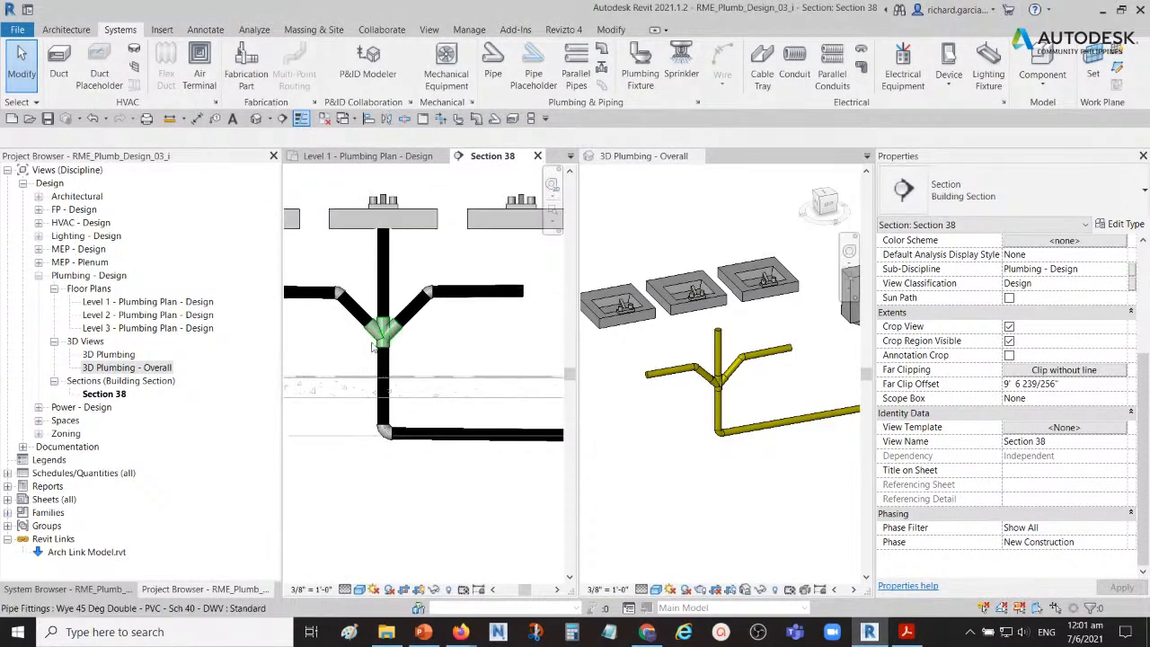
scroll(386, 270, "up", 3)
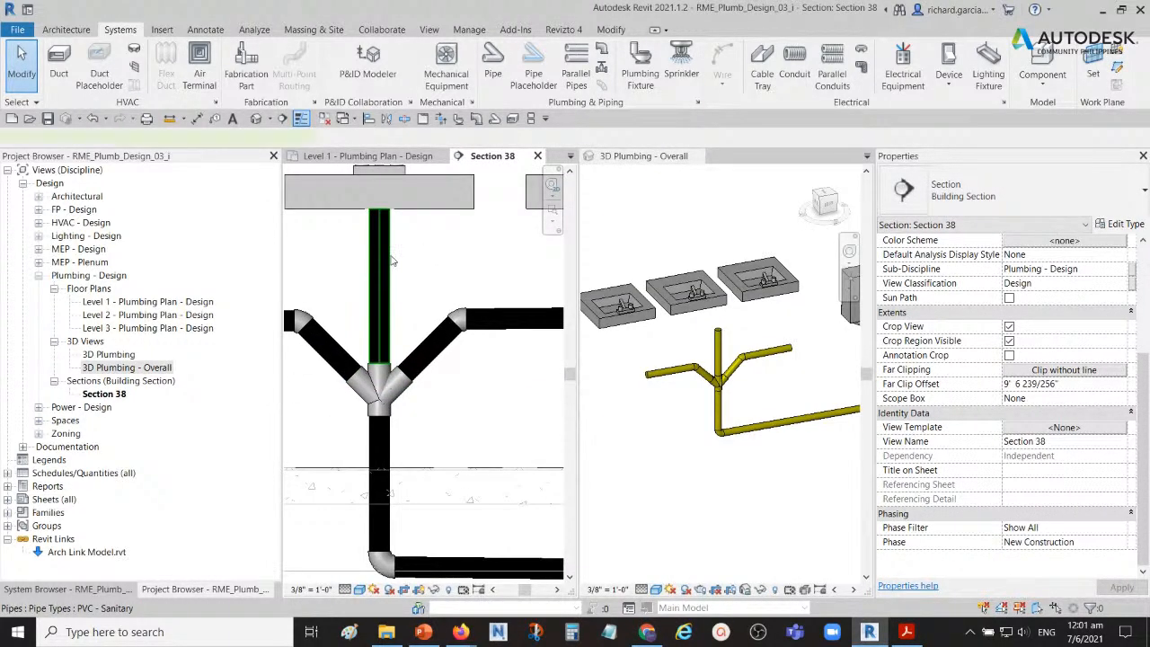
left_click(390, 257)
scroll(376, 247, "up", 2)
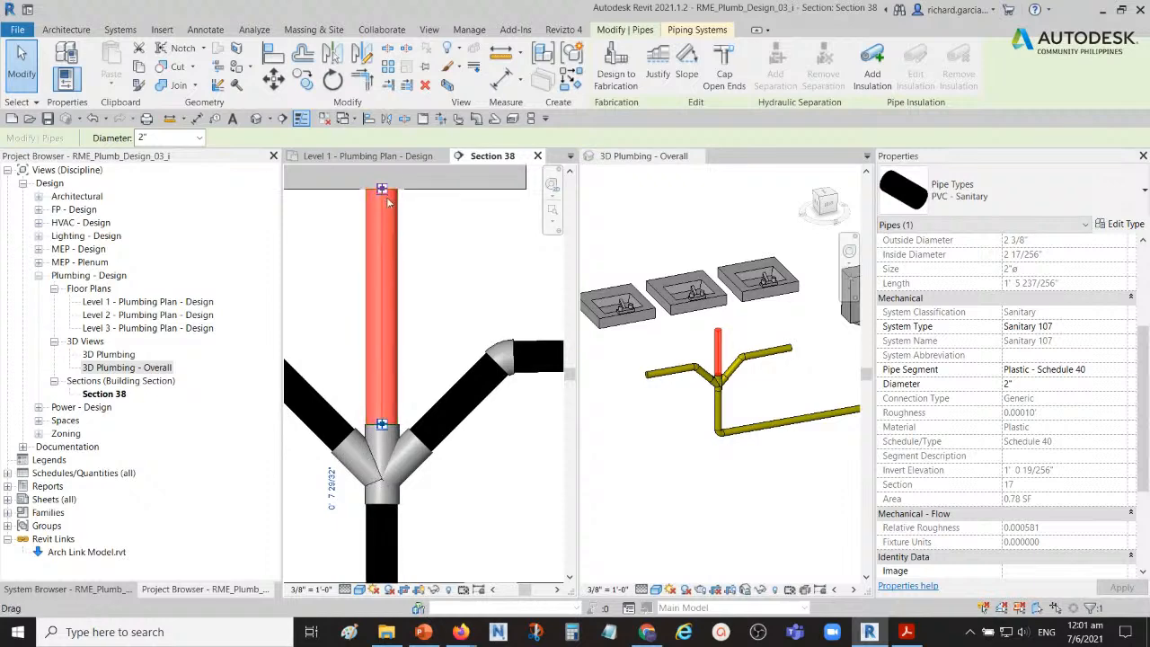
left_click_drag(382, 189, 381, 334)
scroll(381, 287, "down", 2)
scroll(378, 296, "down", 2)
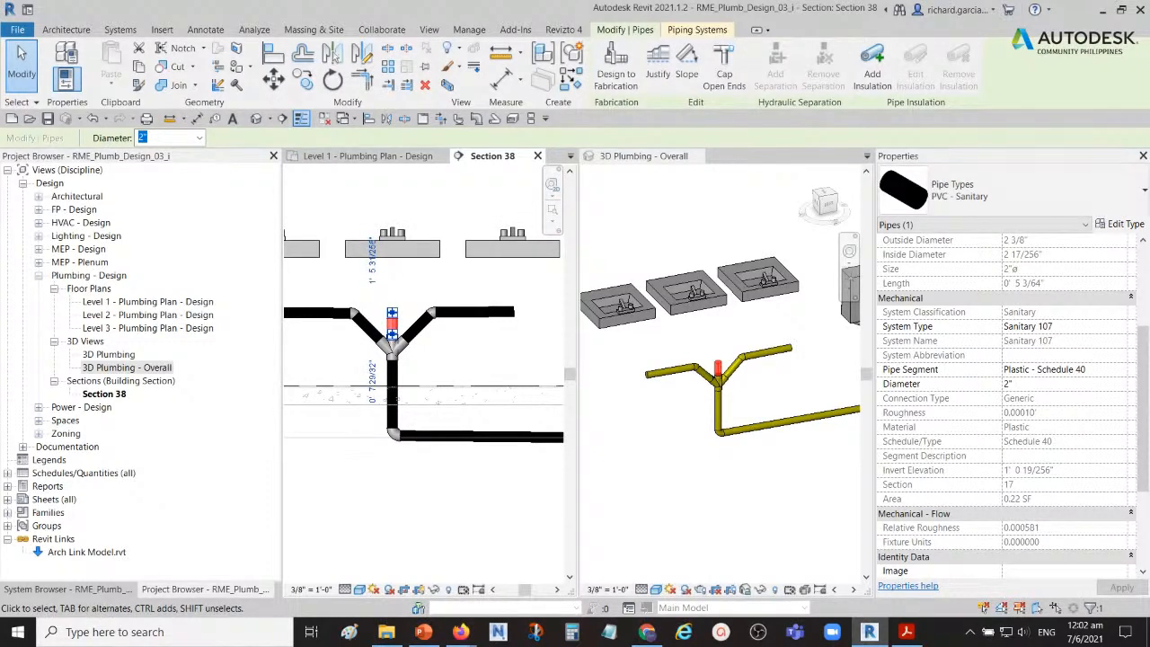
Step: Draw a 1 1/4-inch sanitary pipe straight down from the left lavatory's drain outlet, ending at elevation 2' 0"
middle_click_drag(343, 346, 526, 389)
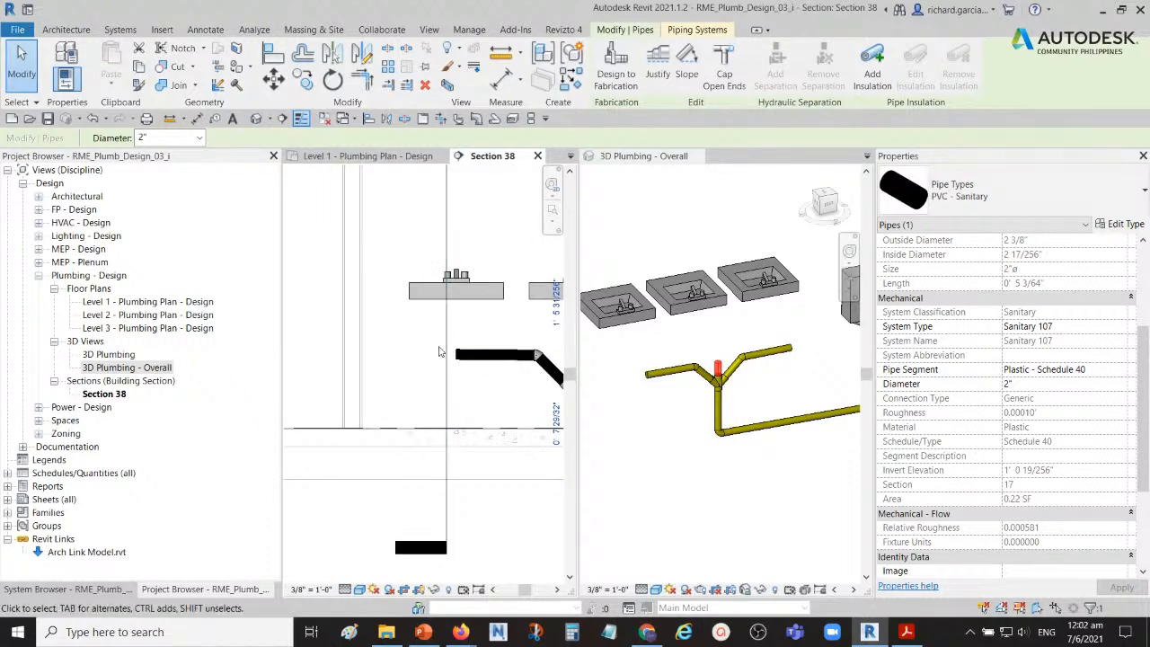
scroll(468, 308, "up", 3)
left_click(462, 298)
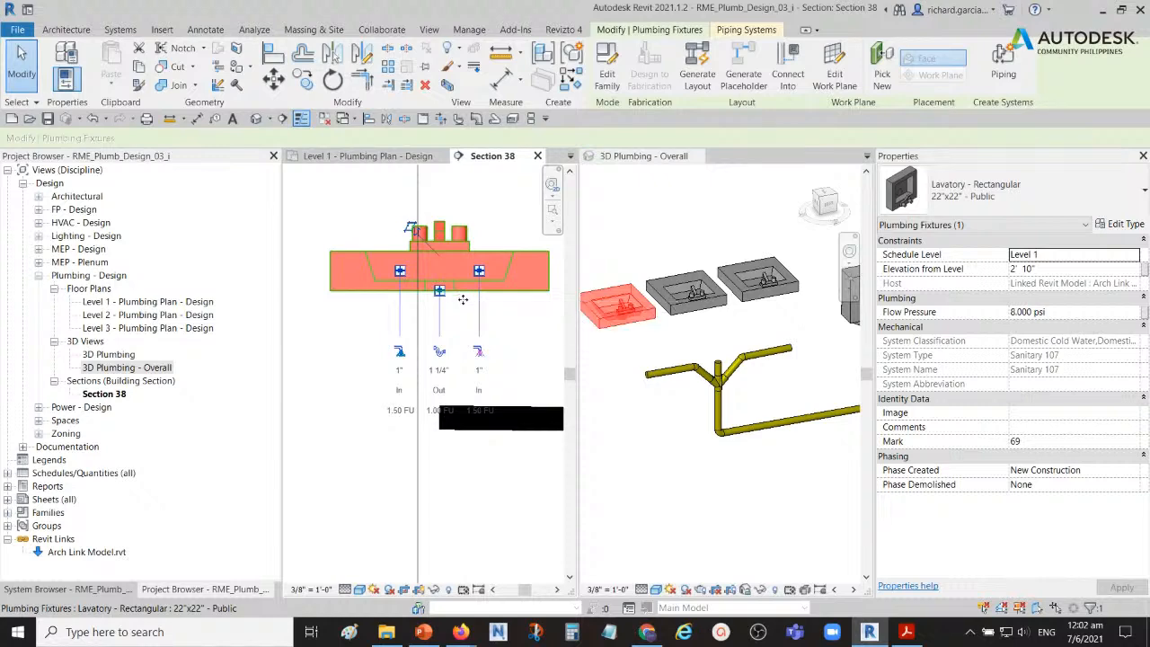
scroll(439, 350, "up", 2)
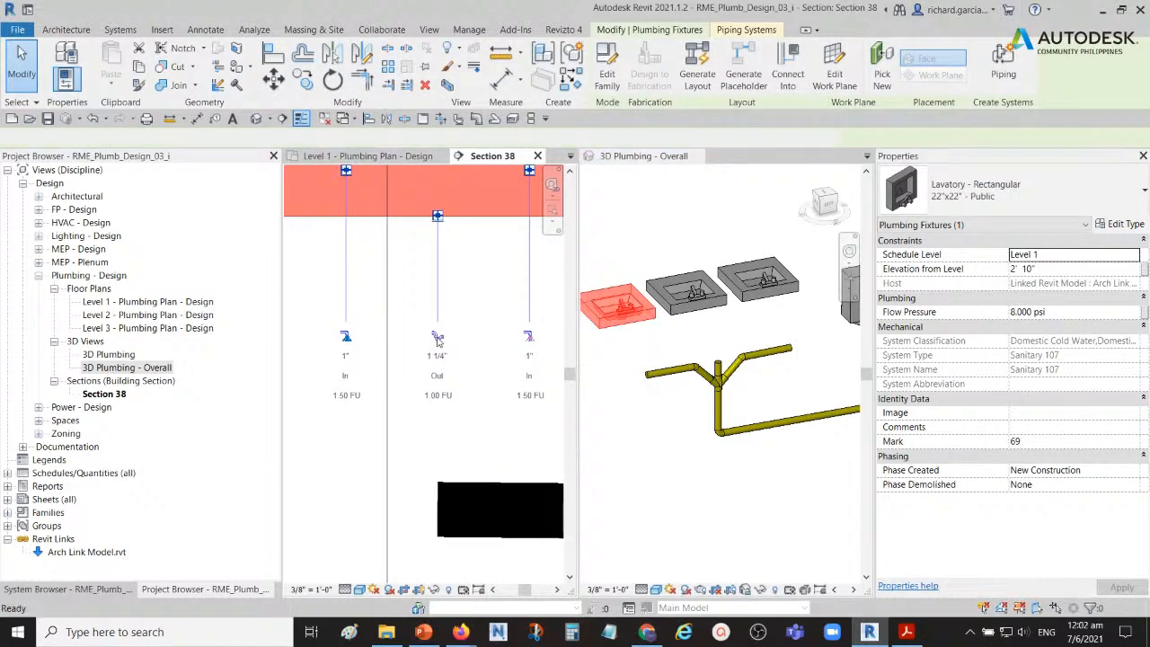
left_click(438, 340)
scroll(436, 353, "down", 3)
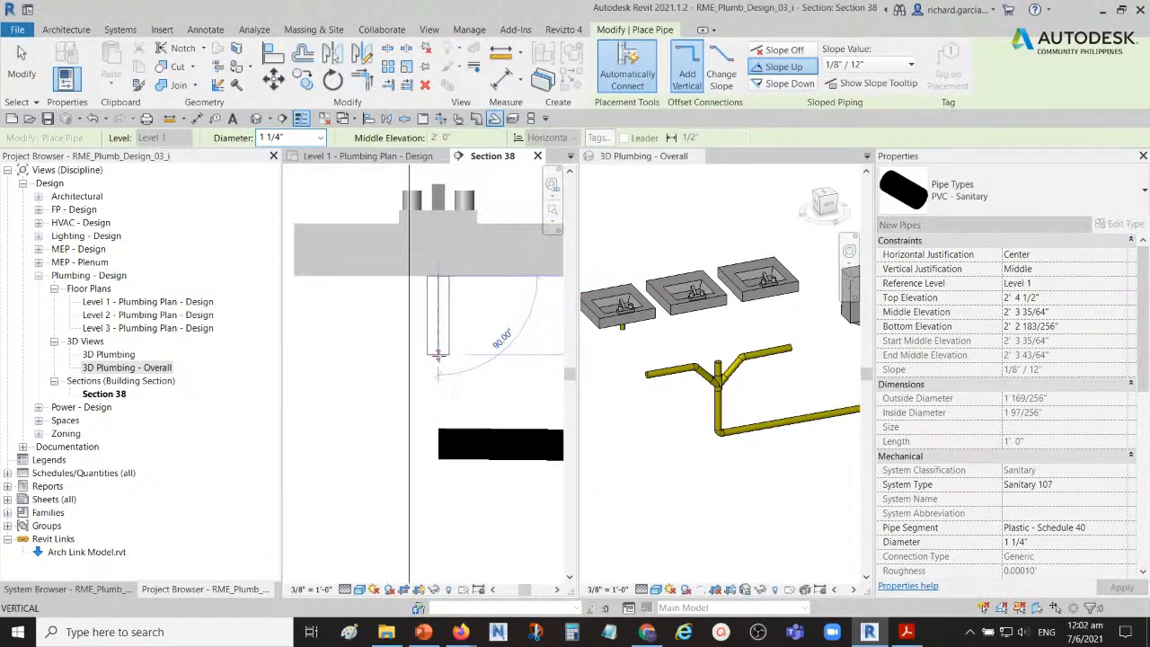
scroll(437, 355, "down", 1)
middle_click_drag(444, 358, 387, 364)
scroll(377, 357, "down", 3)
scroll(378, 357, "up", 3)
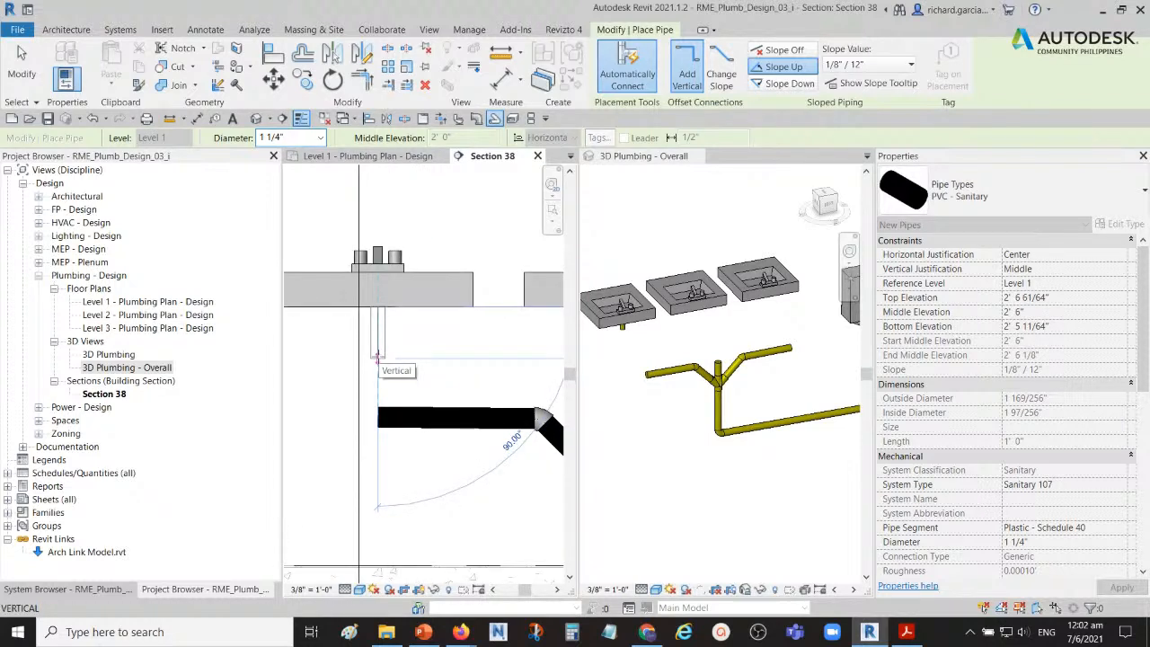
left_click(377, 356)
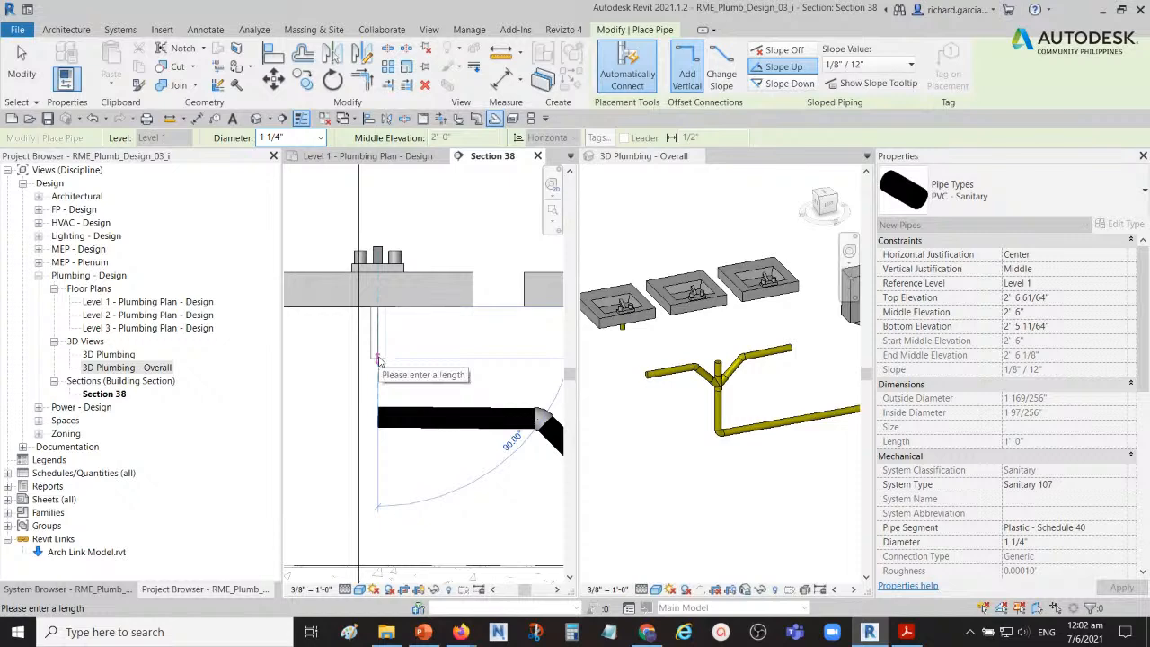
left_click(378, 358)
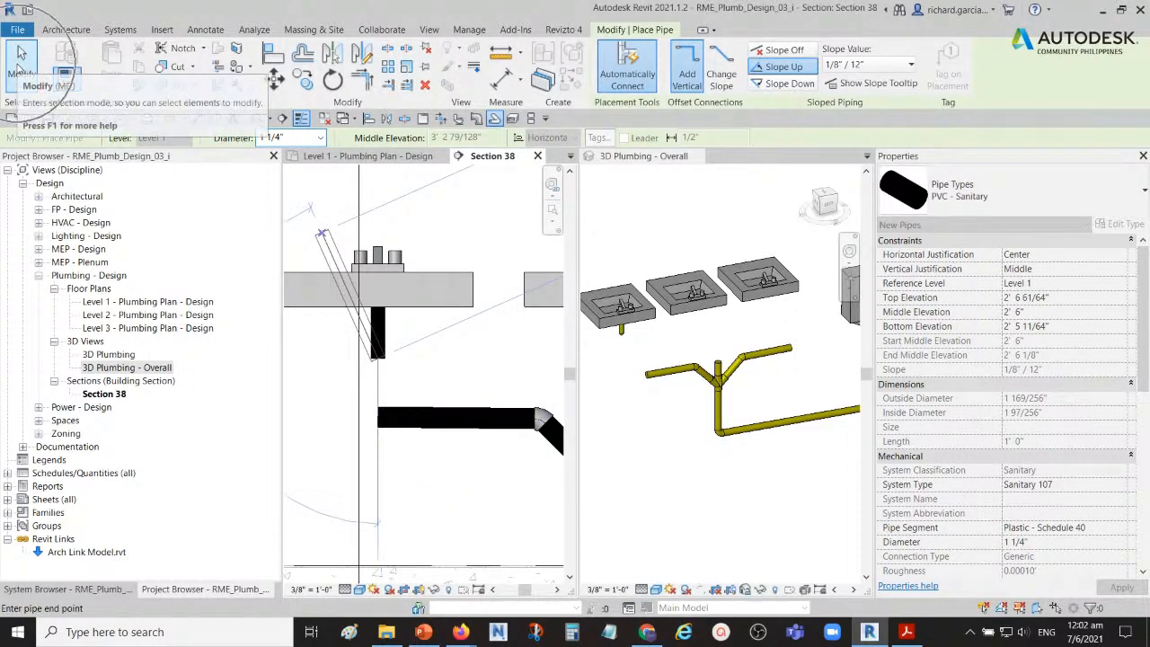
left_click(19, 65)
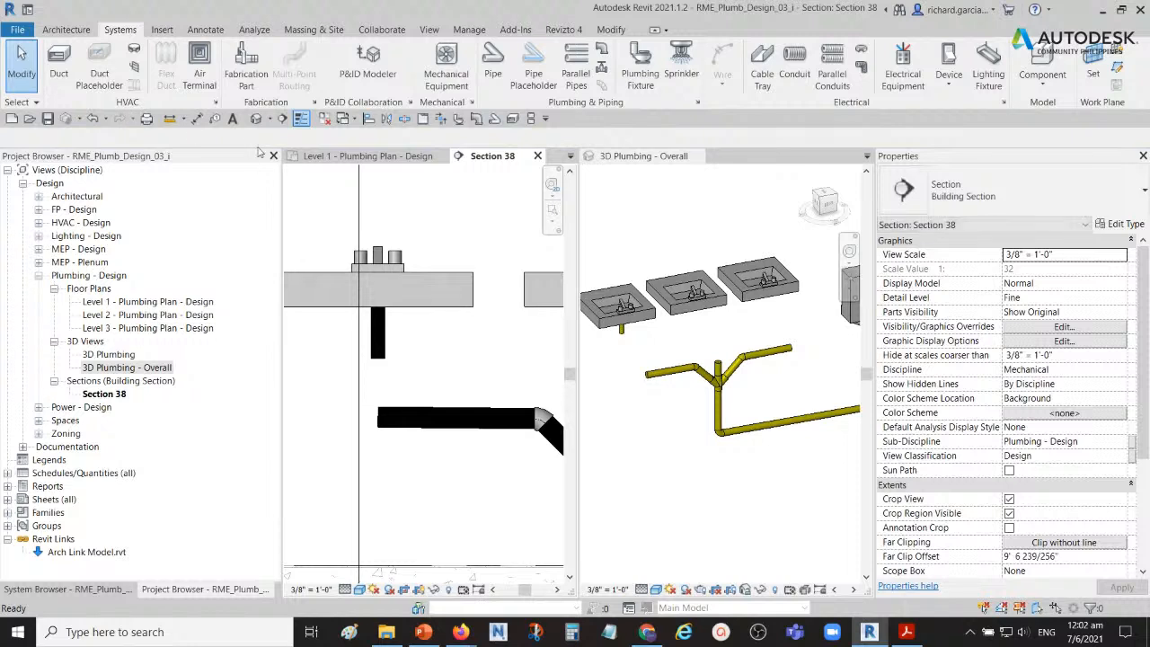
scroll(386, 311, "down", 4)
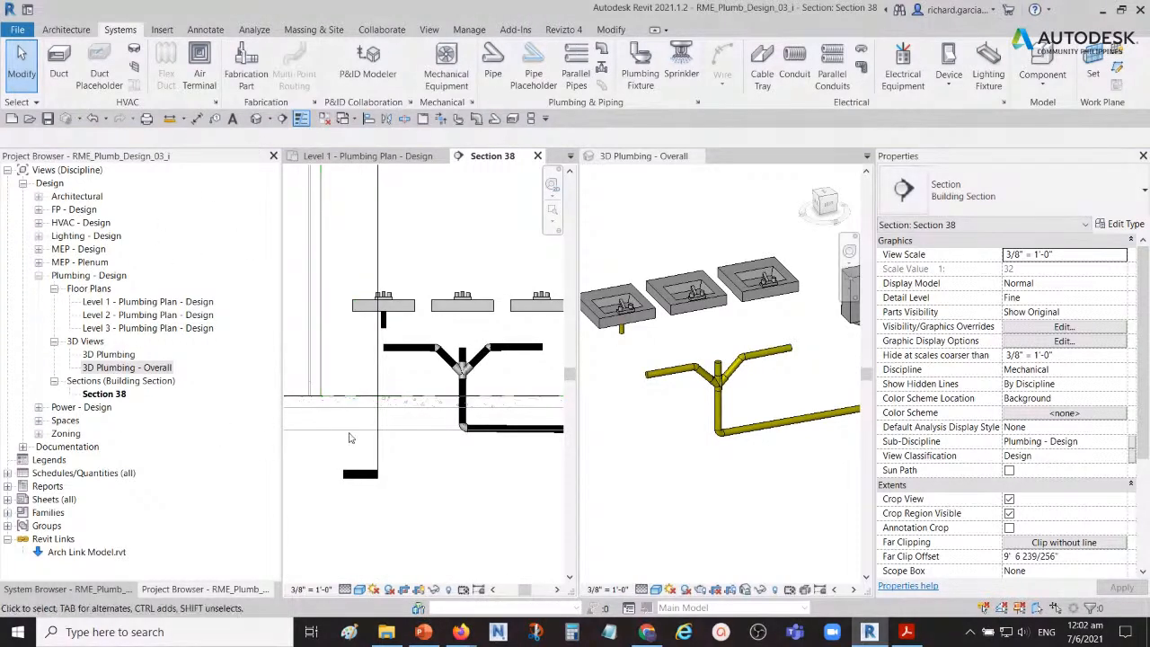
scroll(465, 311, "up", 4)
scroll(465, 310, "up", 2)
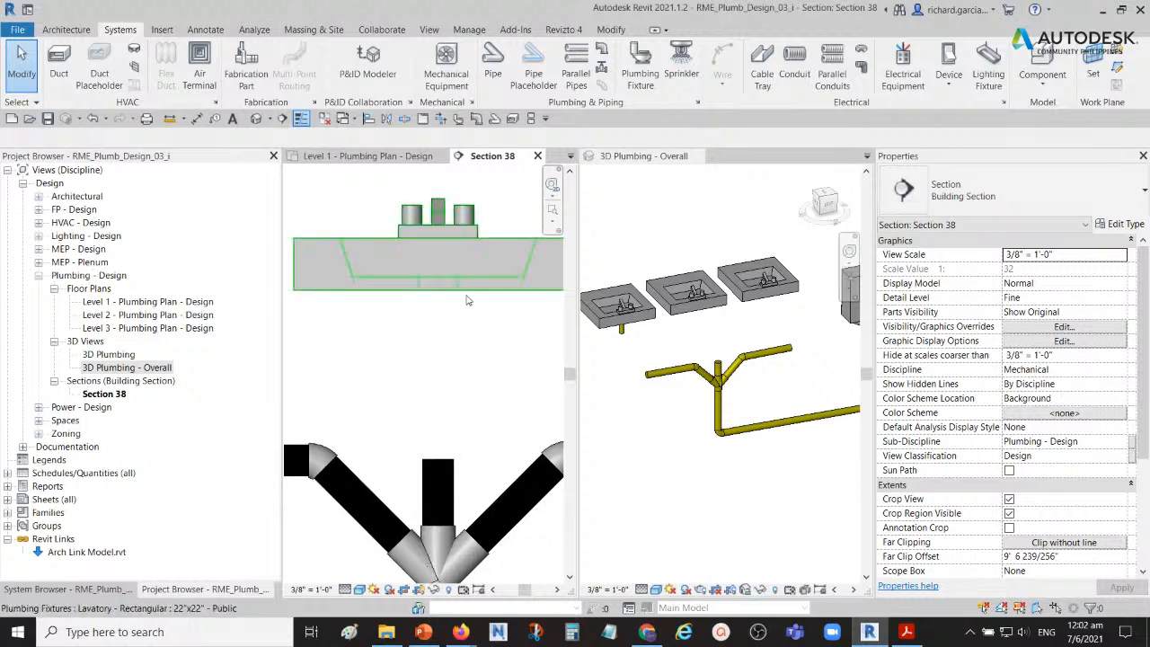
left_click(464, 304)
left_click(440, 370)
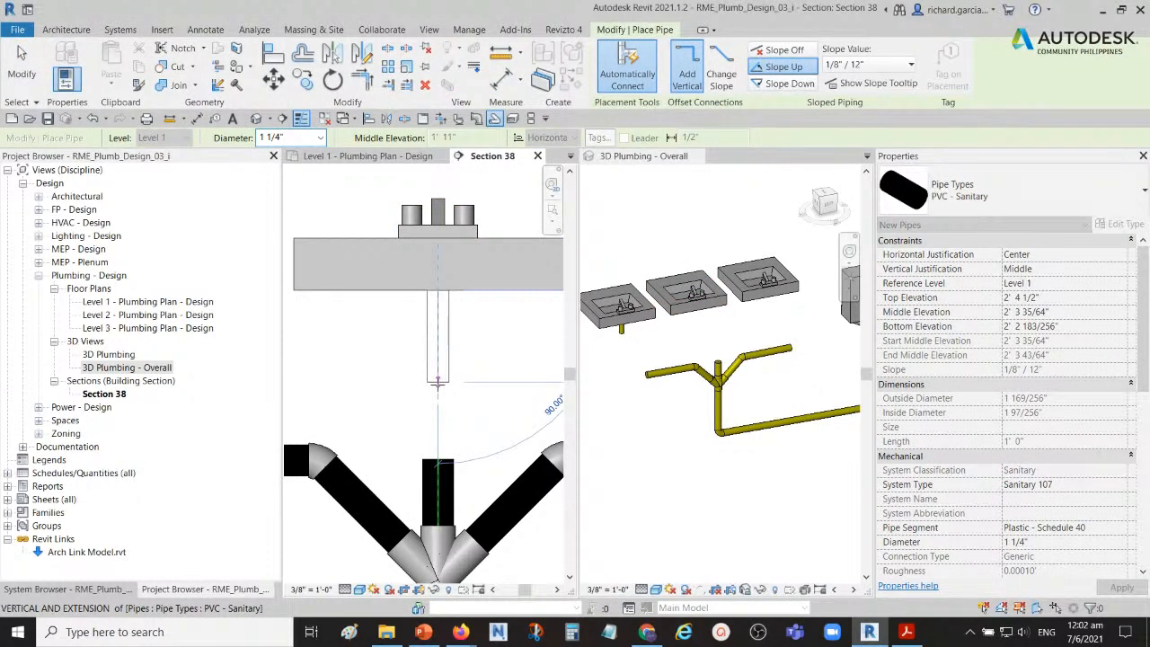
left_click(22, 68)
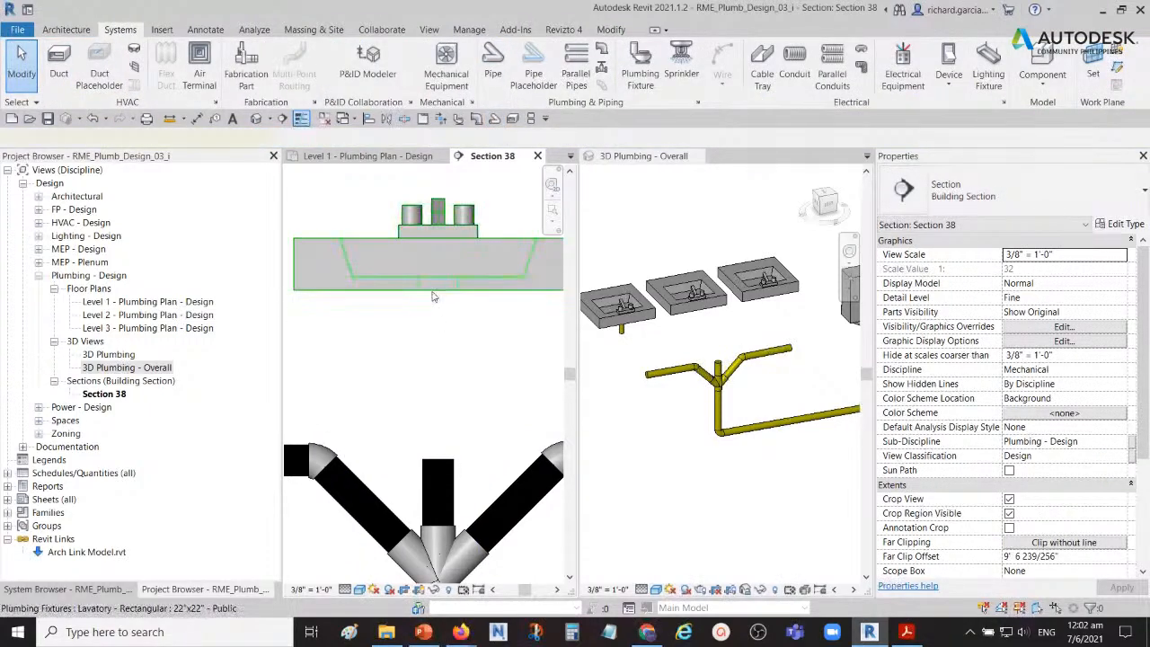
left_click(441, 321)
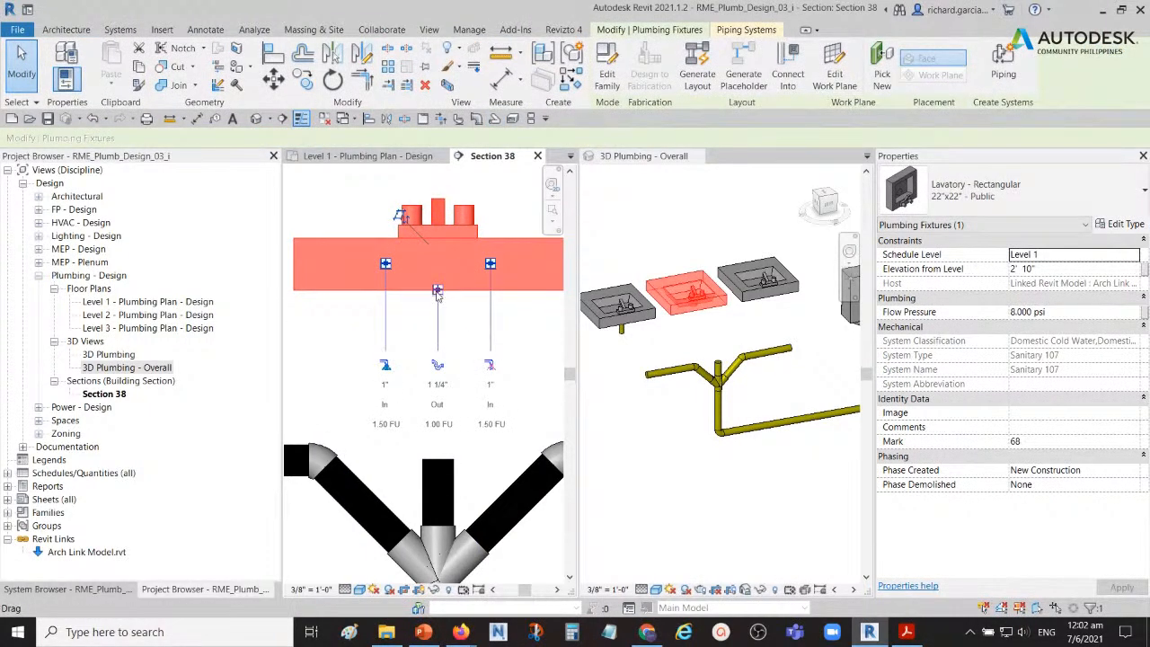
right_click(437, 290)
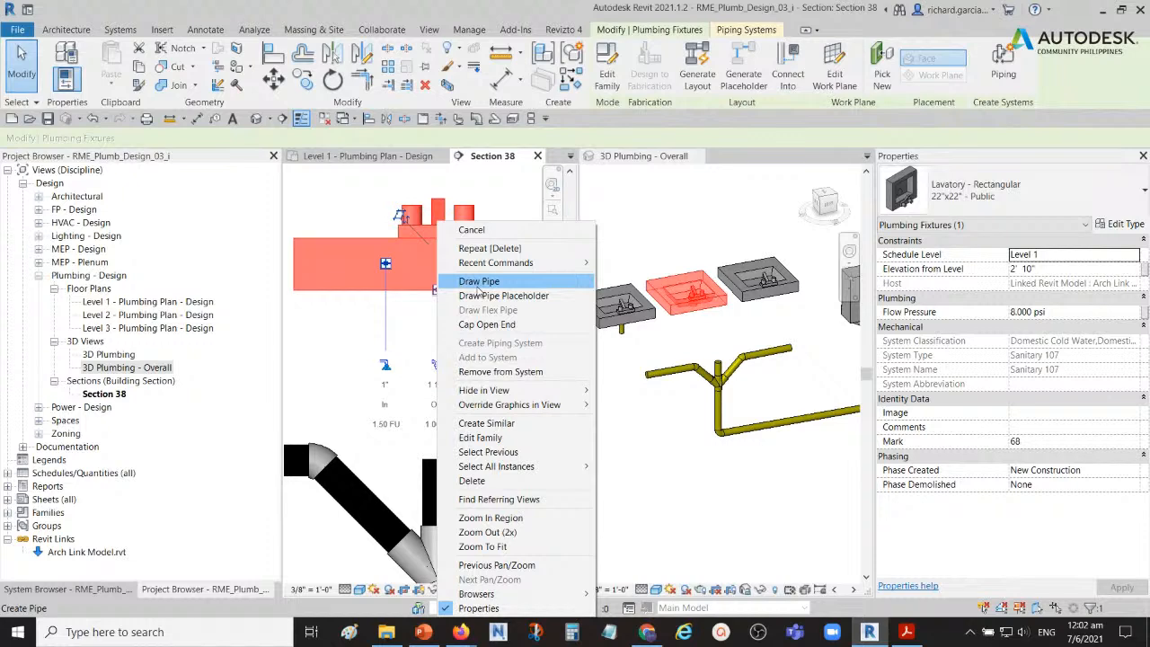
left_click(23, 55)
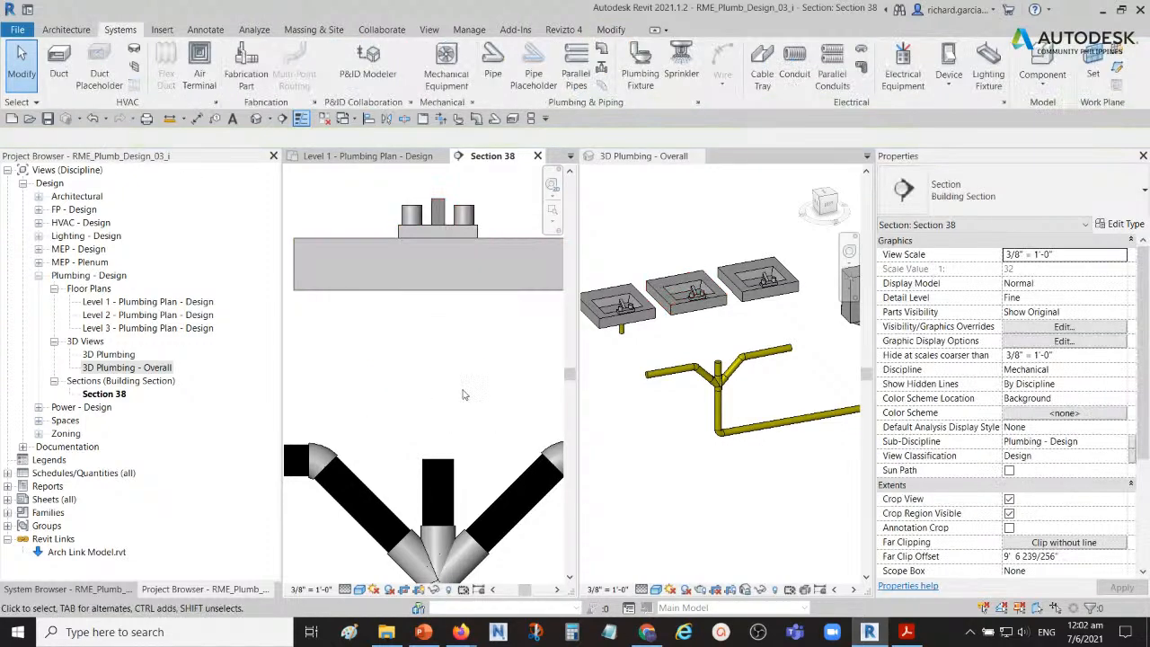
Step: Draw a 1 1/4-inch sanitary pipe straight down from the middle lavatory's drain outlet, ending at about elevation 1' 11"
left_click(454, 287)
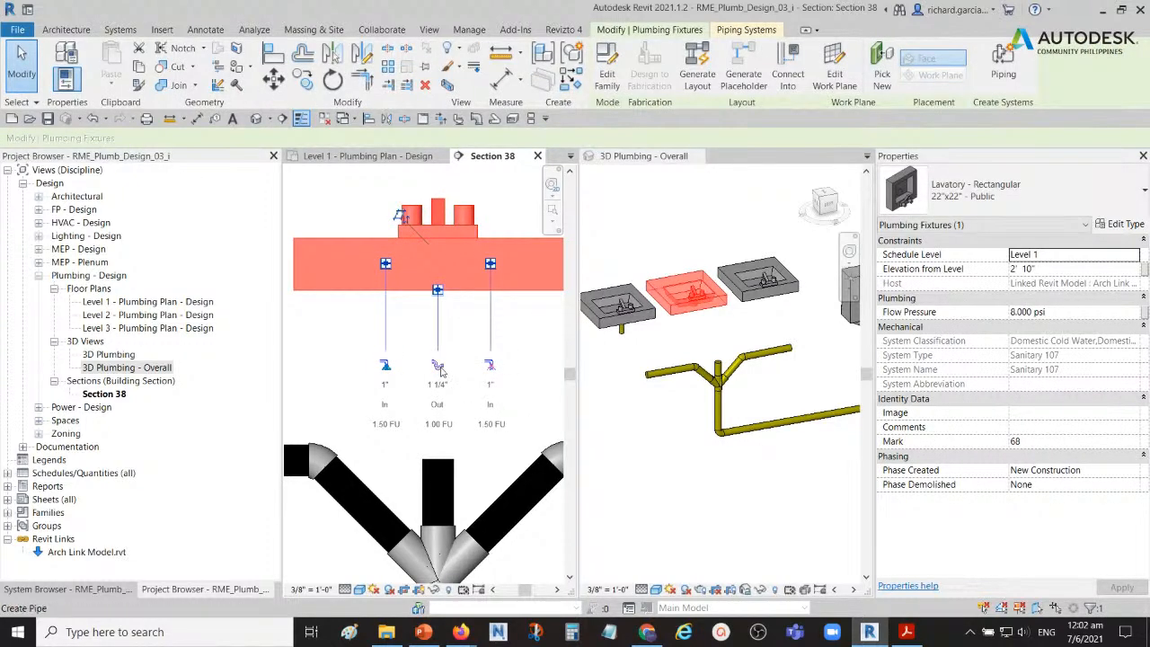
left_click(440, 369)
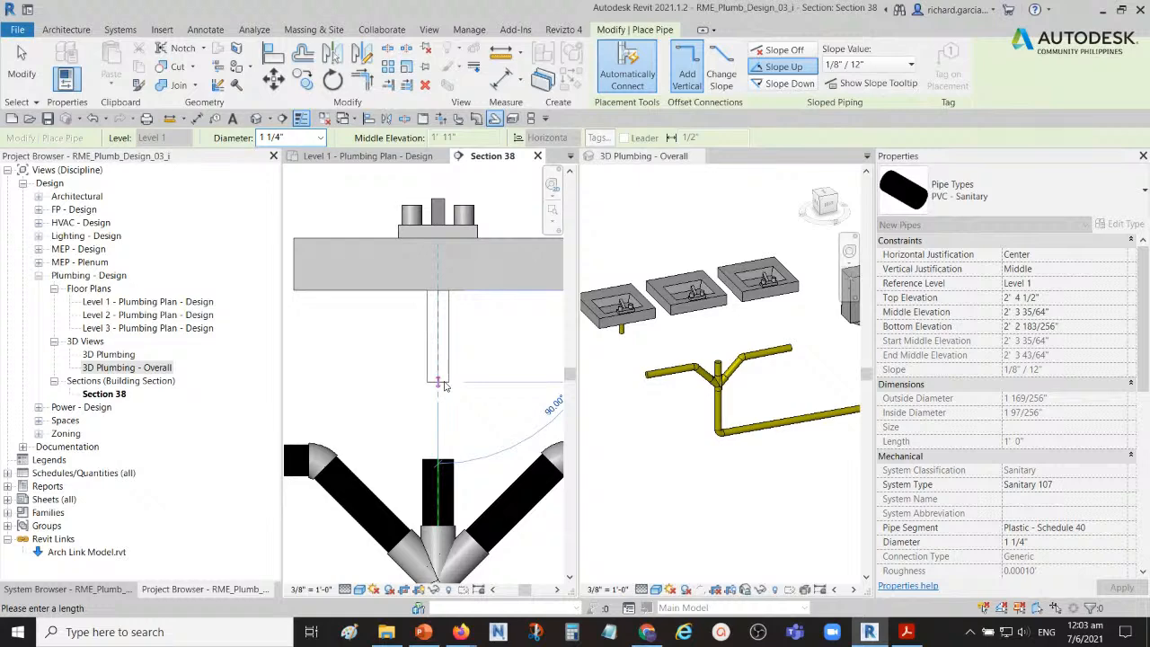
left_click(438, 380)
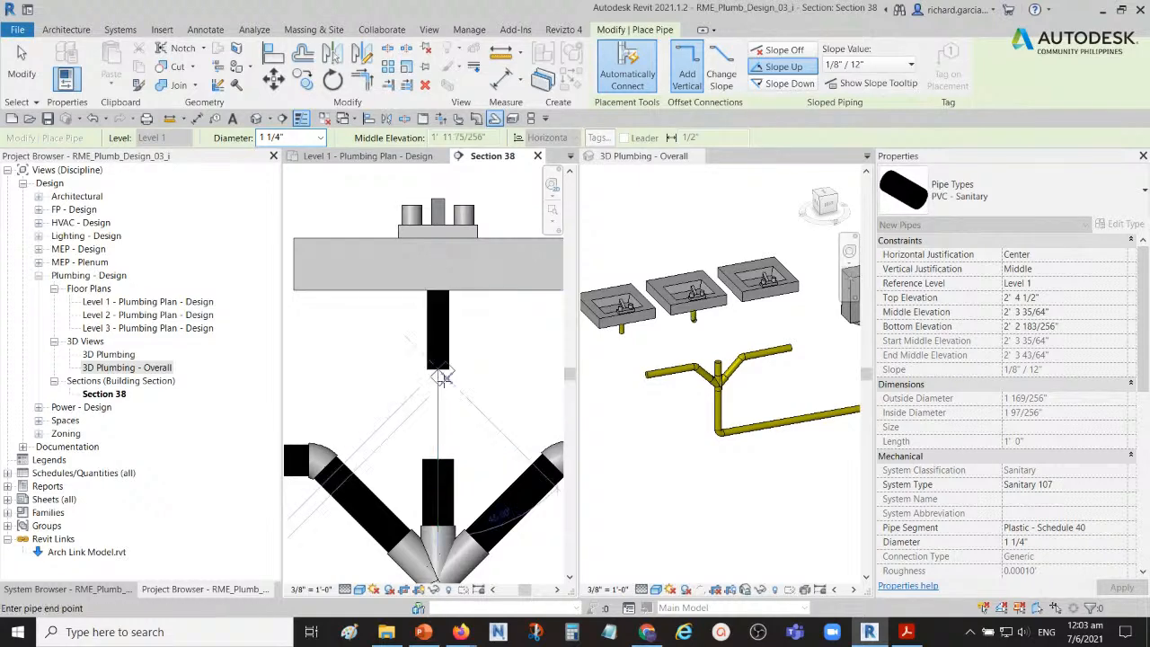
left_click(22, 68)
Step: Draw a 1 1/4-inch sanitary pipe straight down from the right lavatory's drain outlet, ending at elevation 2' 0"
scroll(392, 366, "down", 3)
scroll(429, 323, "up", 4)
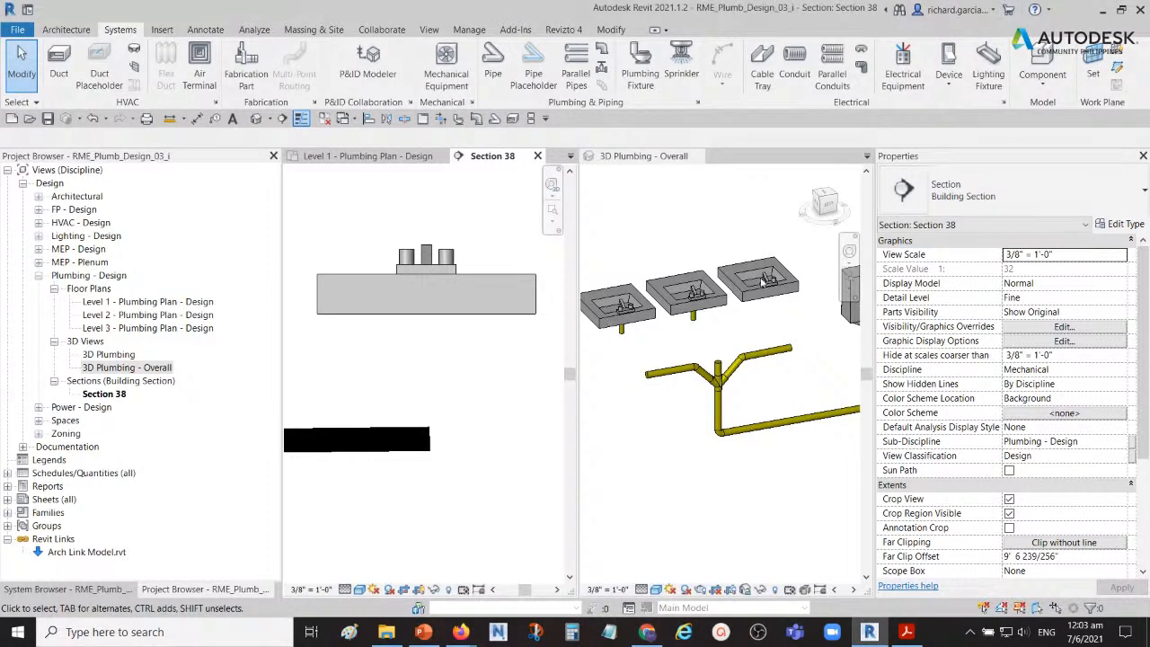
left_click(440, 315)
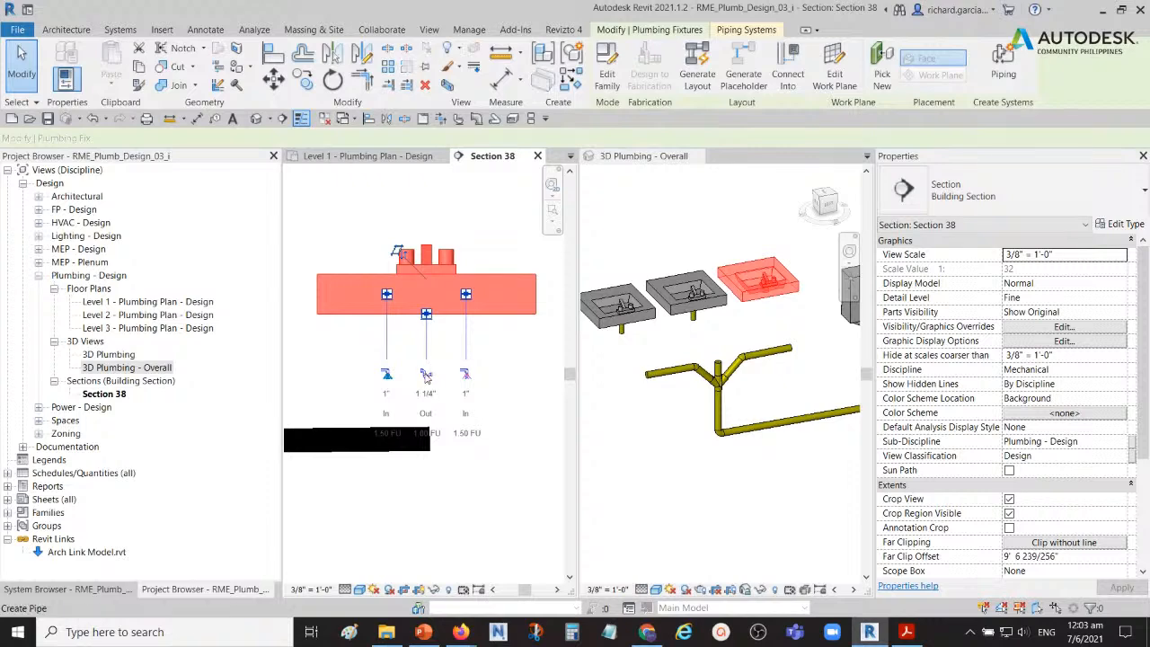
left_click(426, 376)
scroll(424, 346, "up", 2)
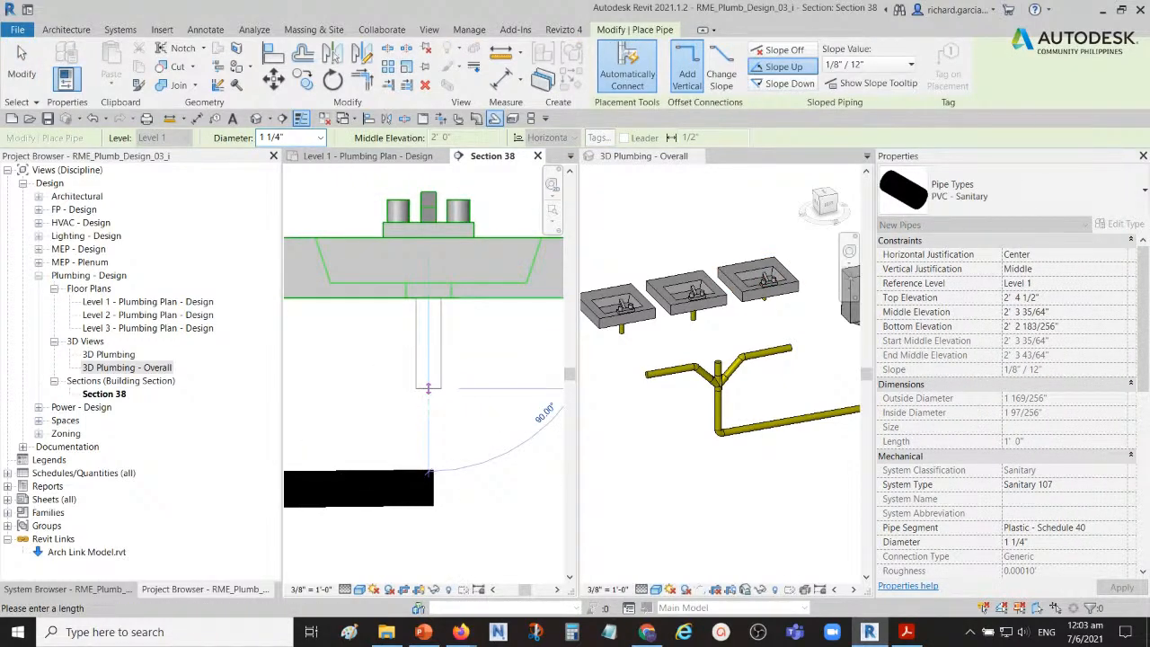
left_click(428, 388)
left_click(21, 67)
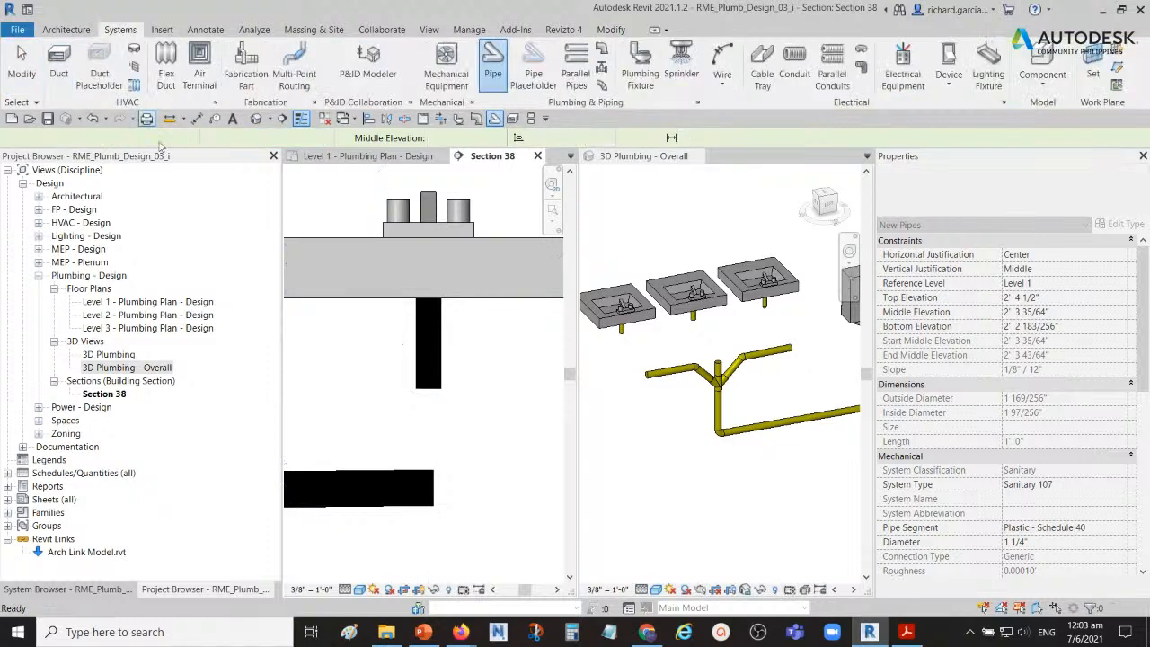
Step: Place a Trap P - PVC - Sch 40 - DWV Standard pipe fitting on the lower end of the left lavatory's drain pipe in the 3D view
scroll(480, 361, "down", 6)
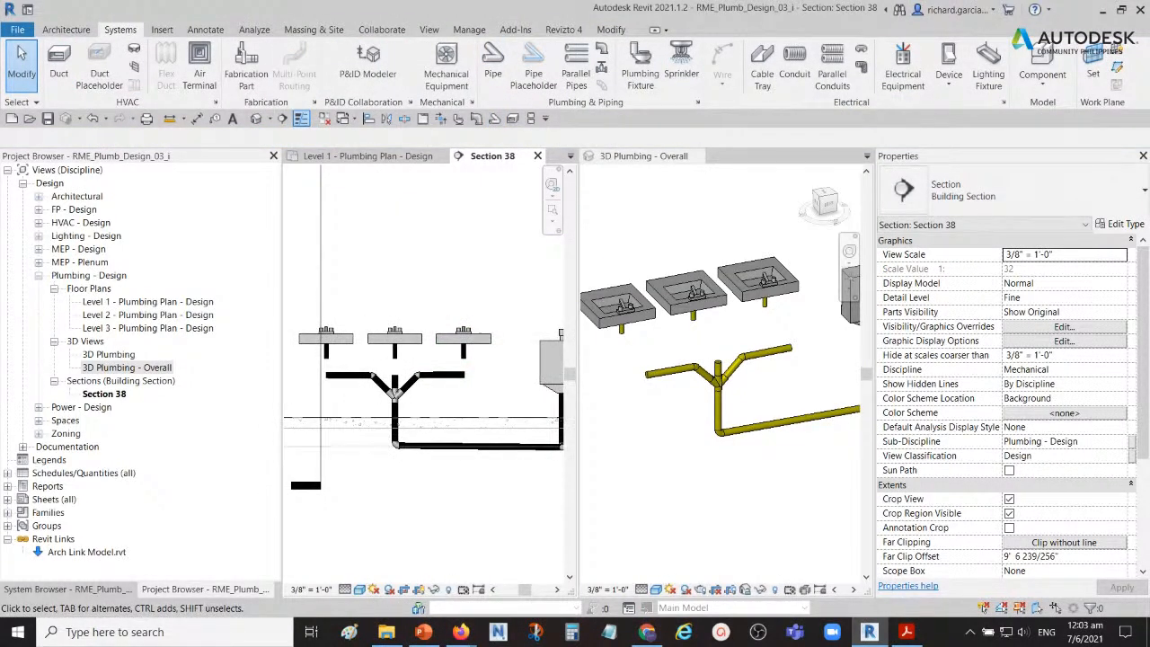
middle_click_drag(795, 413, 719, 391, "shift")
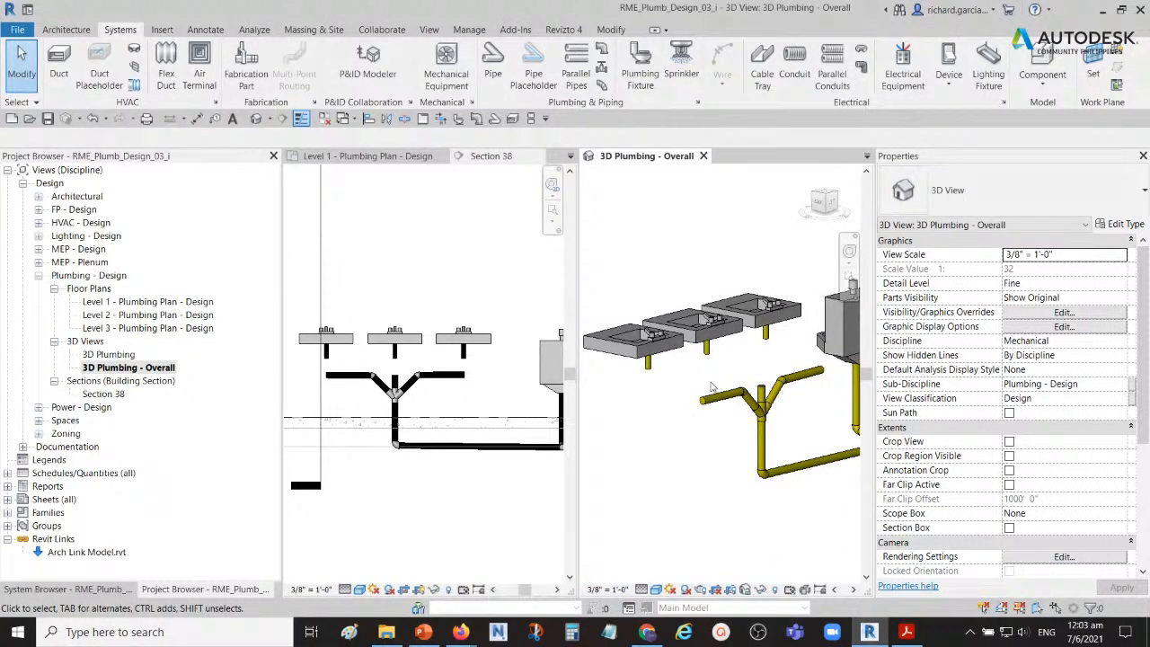
middle_click_drag(720, 381, 710, 373)
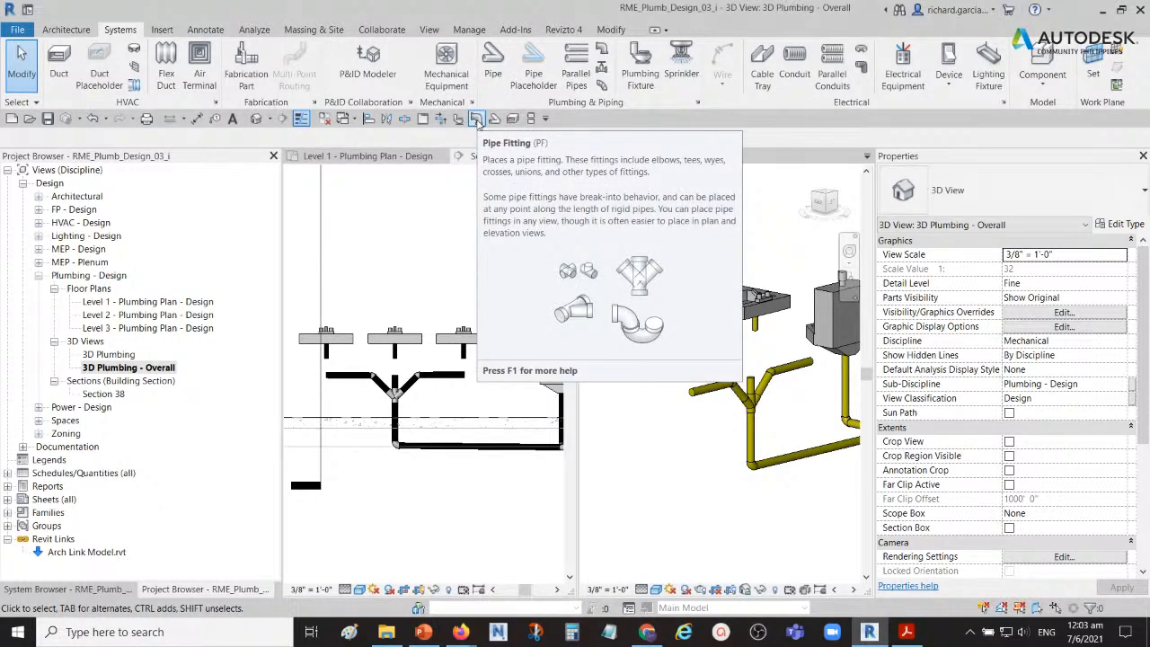
left_click(477, 119)
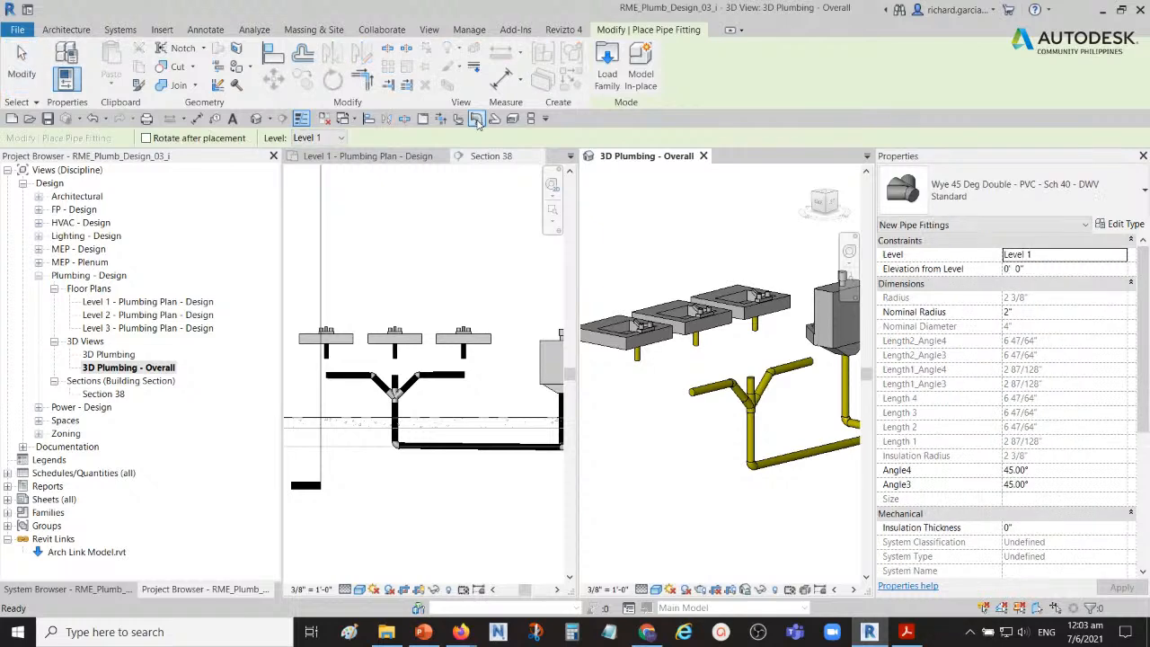
left_click(1104, 189)
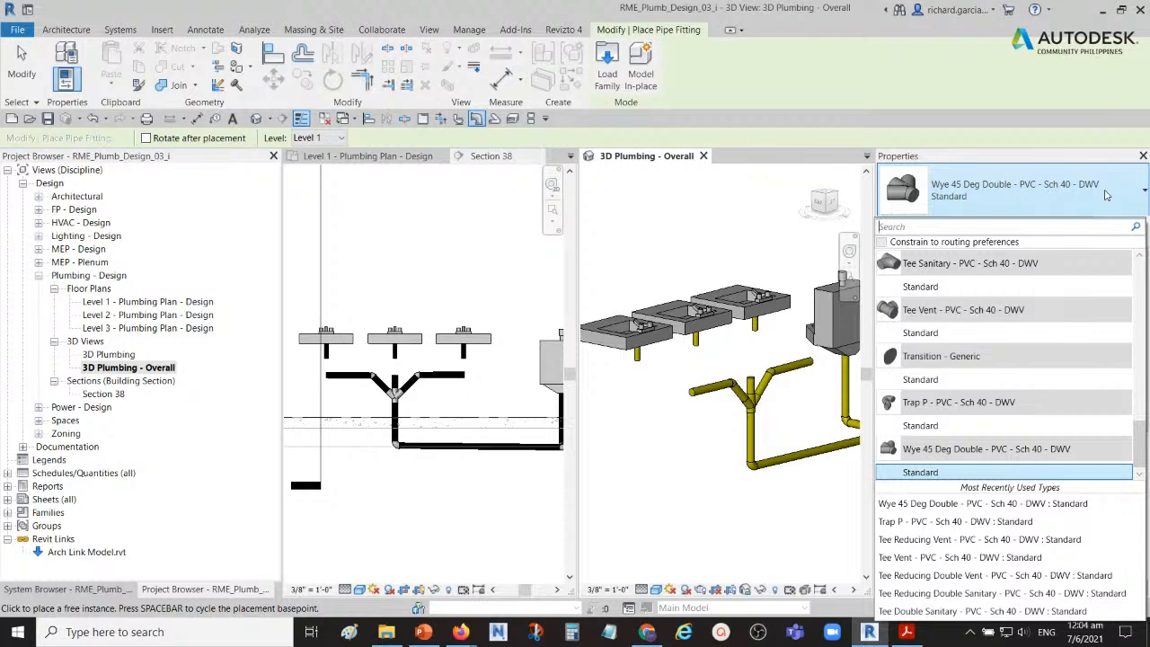
left_click(949, 426)
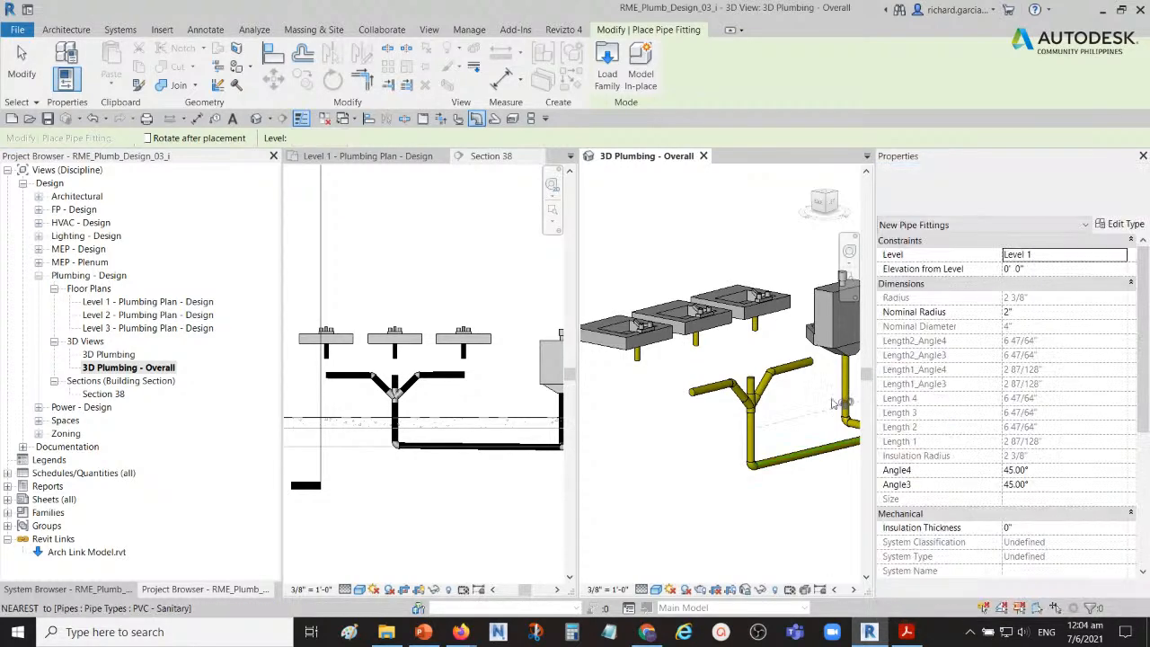
scroll(661, 361, "up", 5)
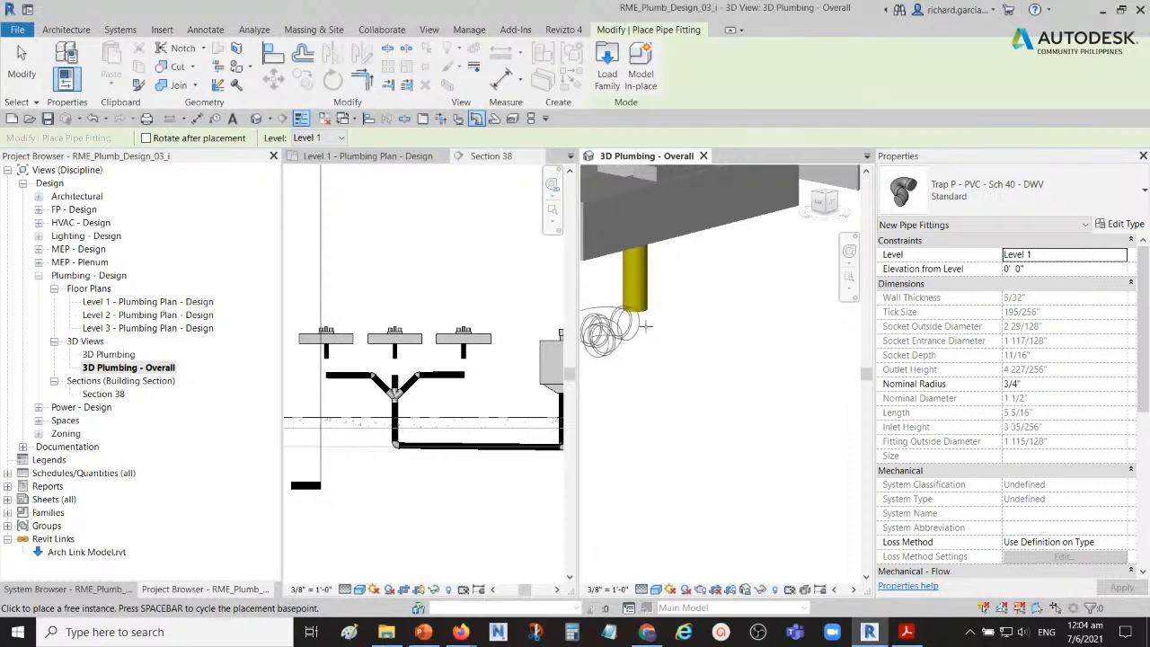
middle_click_drag(634, 305, 724, 341, "shift")
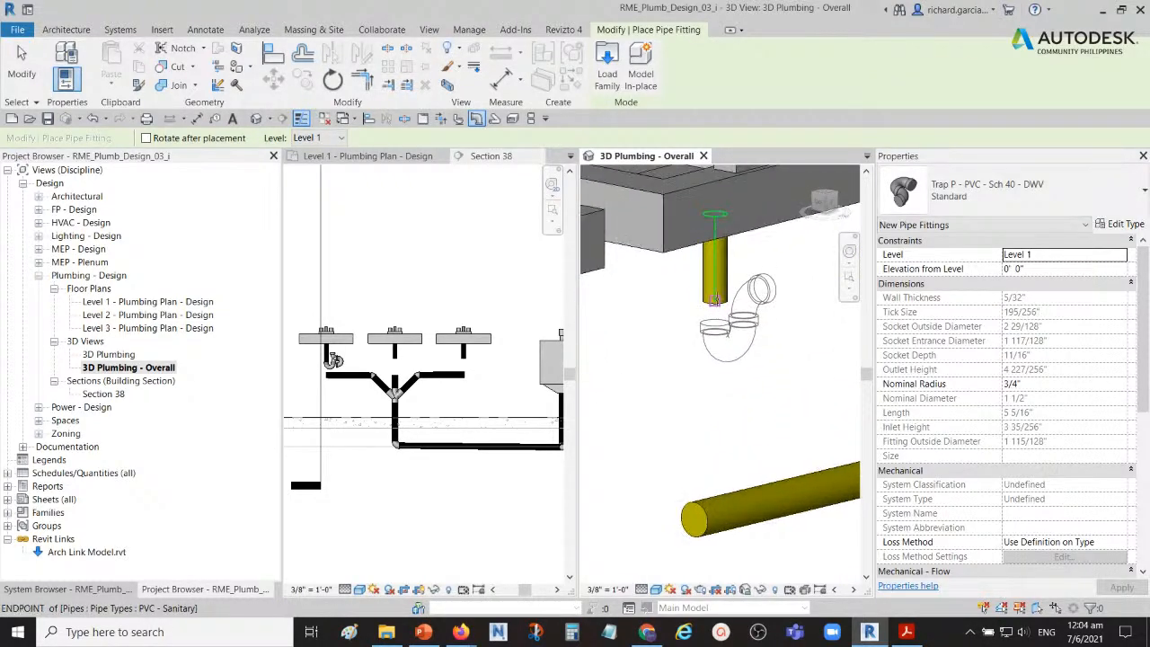
left_click(715, 304)
Step: Place the same P-trap fitting on the lower ends of the middle and right lavatories' drain pipes
scroll(716, 304, "down", 3)
middle_click_drag(765, 289, 673, 383)
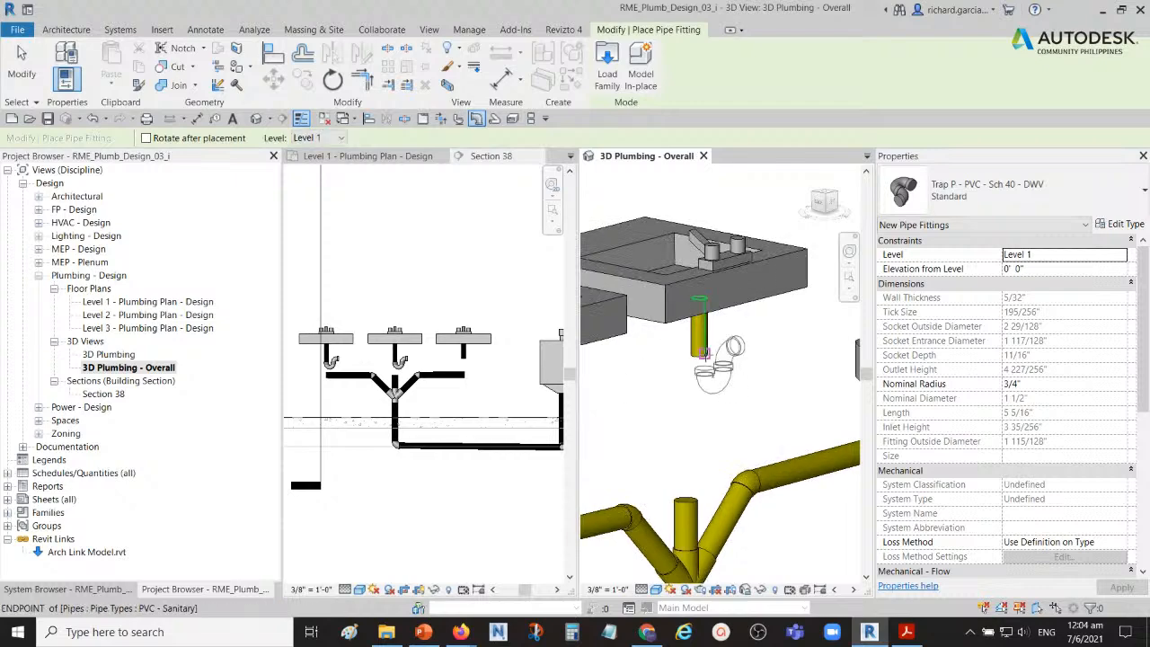
left_click(702, 352)
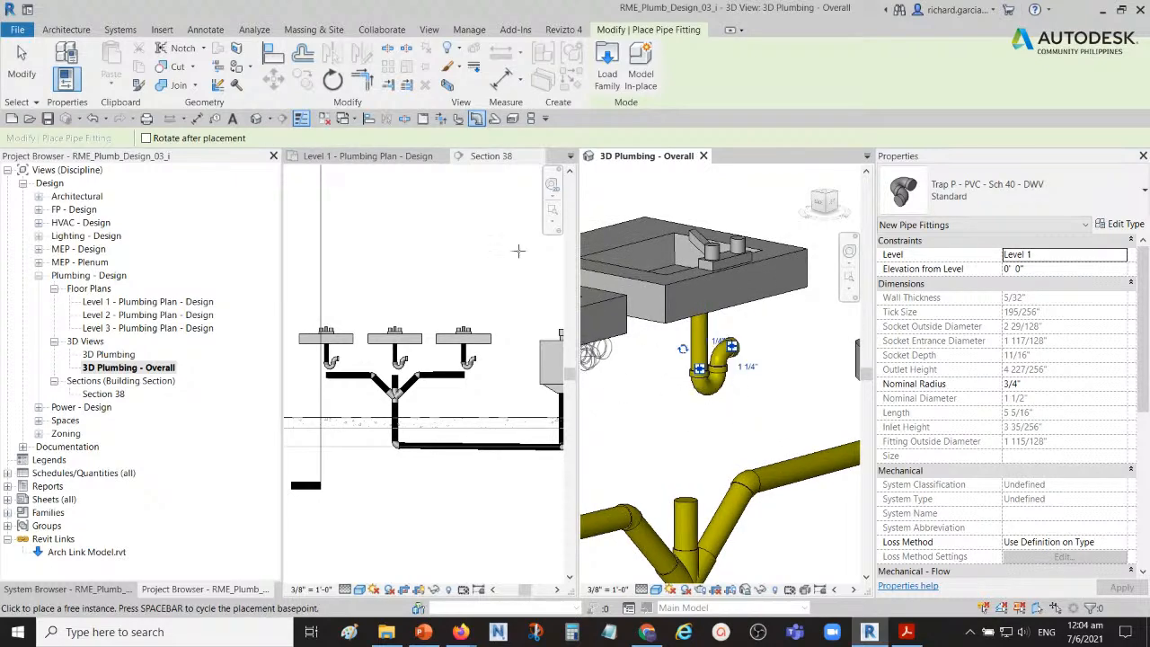
left_click(20, 65)
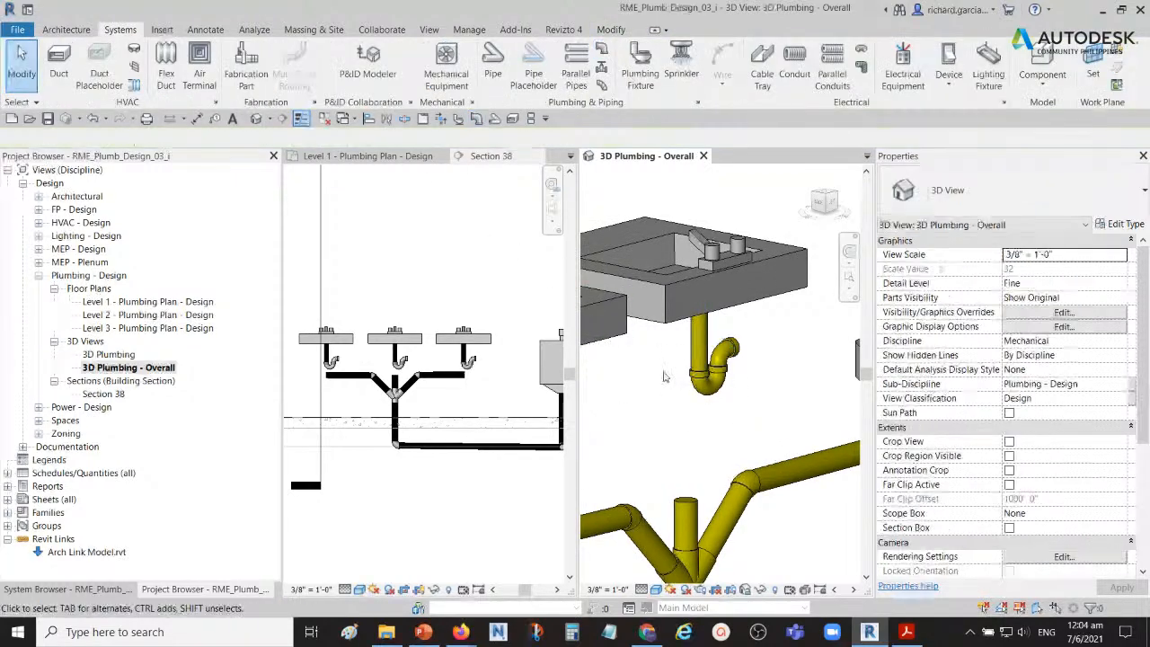
Step: Rotate the left lavatory's P-trap in the 3D view until its outlet points toward the back of the lavatory
middle_click_drag(710, 404, 660, 395, "shift")
scroll(660, 395, "up", 2)
left_click(657, 291)
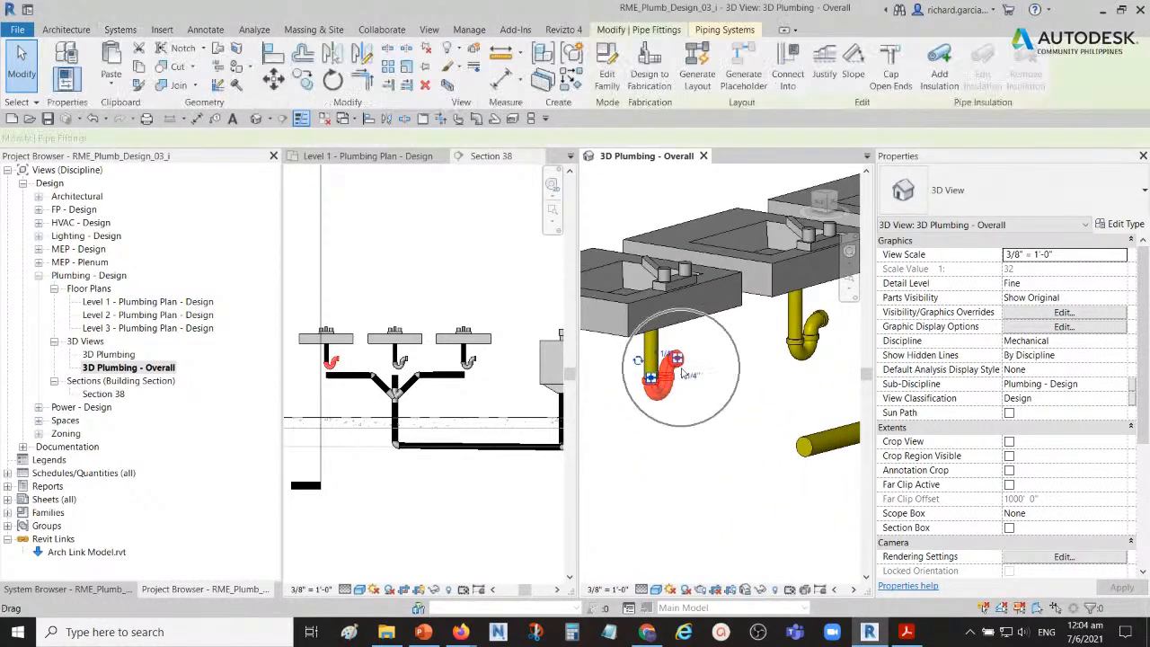
scroll(636, 378, "up", 3)
middle_click_drag(643, 351, 644, 352, "shift")
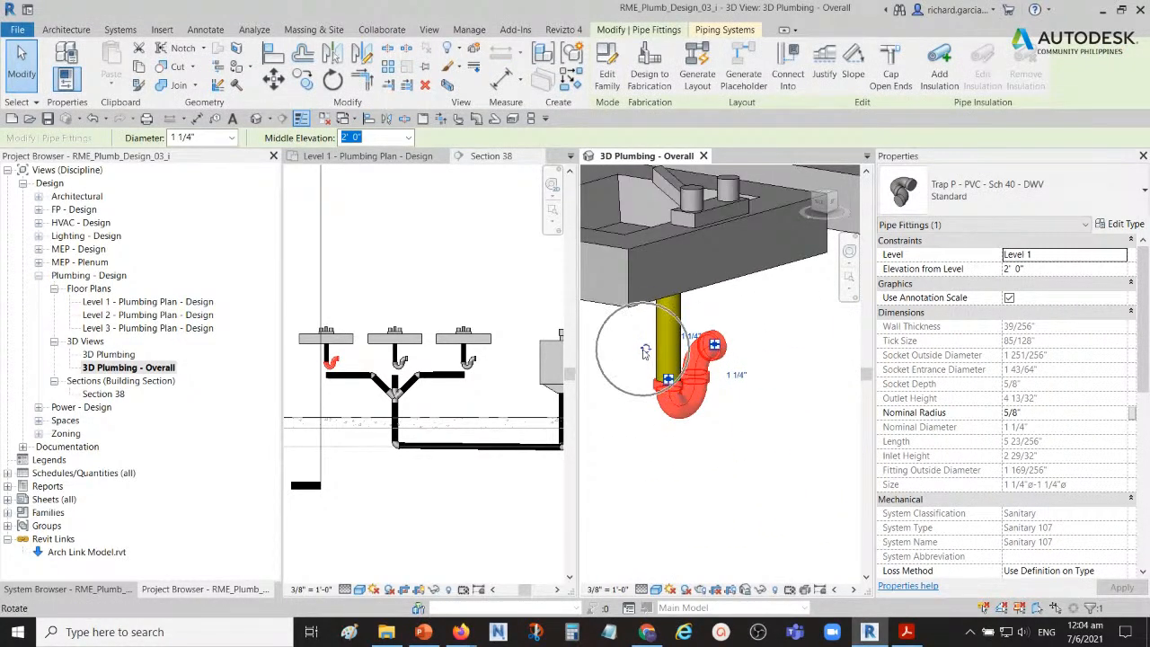
left_click(643, 351)
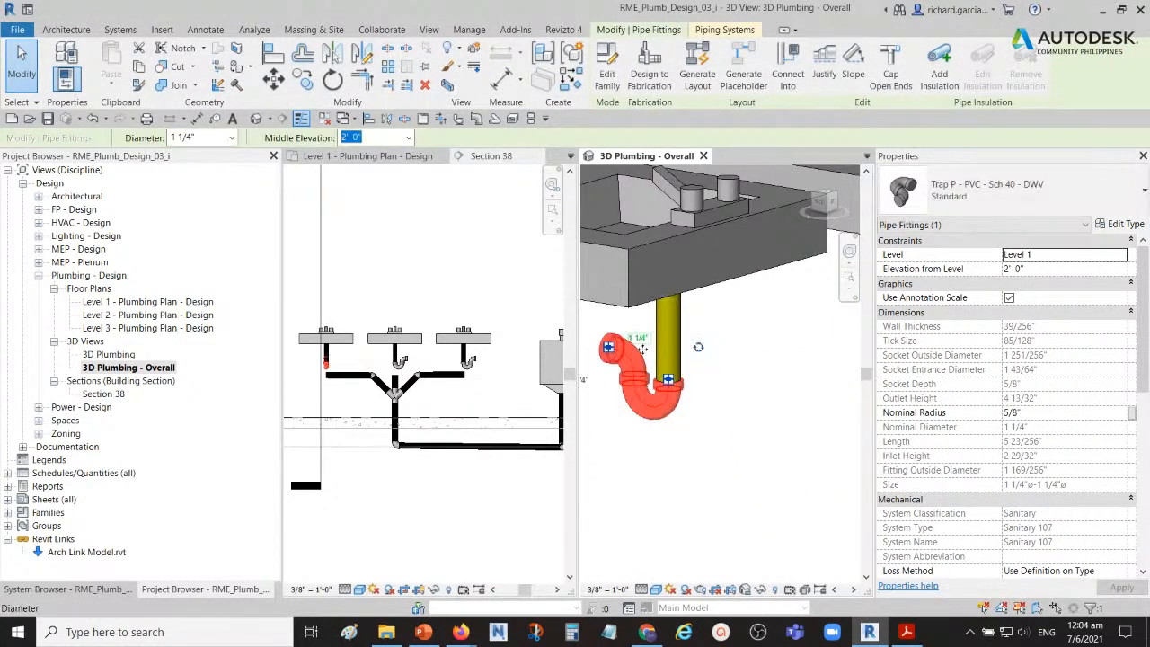
left_click(699, 350)
left_click(690, 338)
scroll(699, 381, "down", 2)
left_click(738, 457)
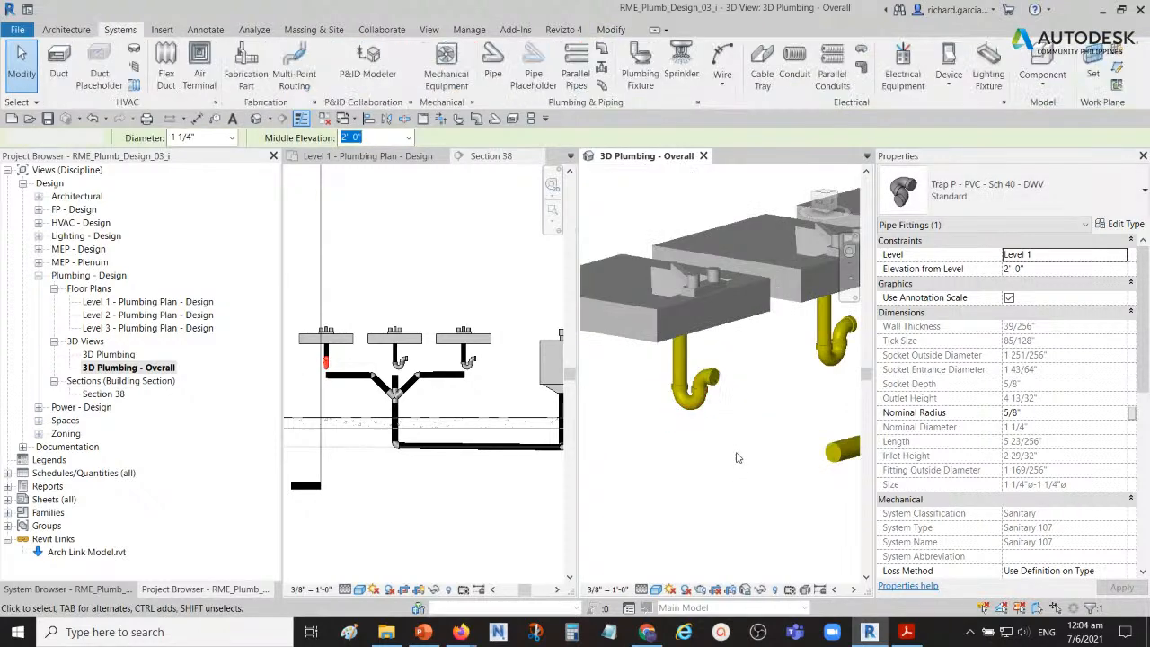
Step: Rotate the middle lavatory's P-trap until its outlet points toward the back, matching the left trap
scroll(738, 457, "down", 1)
middle_click_drag(782, 420, 686, 429)
scroll(708, 388, "up", 2)
left_click(726, 343)
scroll(741, 361, "down", 1)
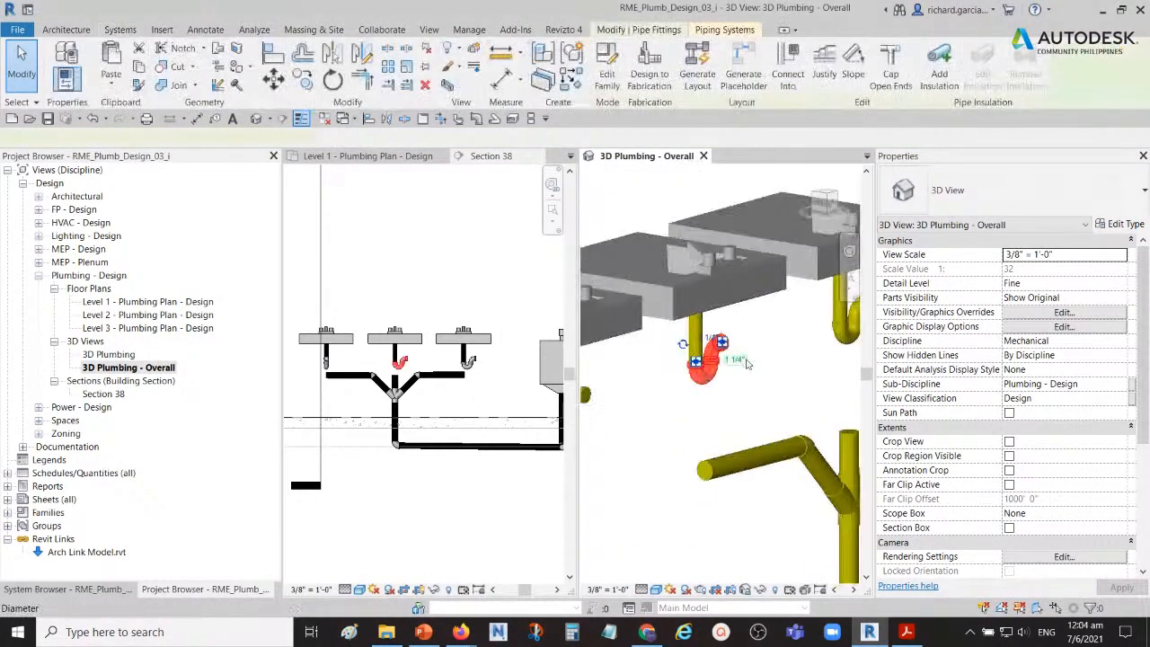
left_click(683, 347)
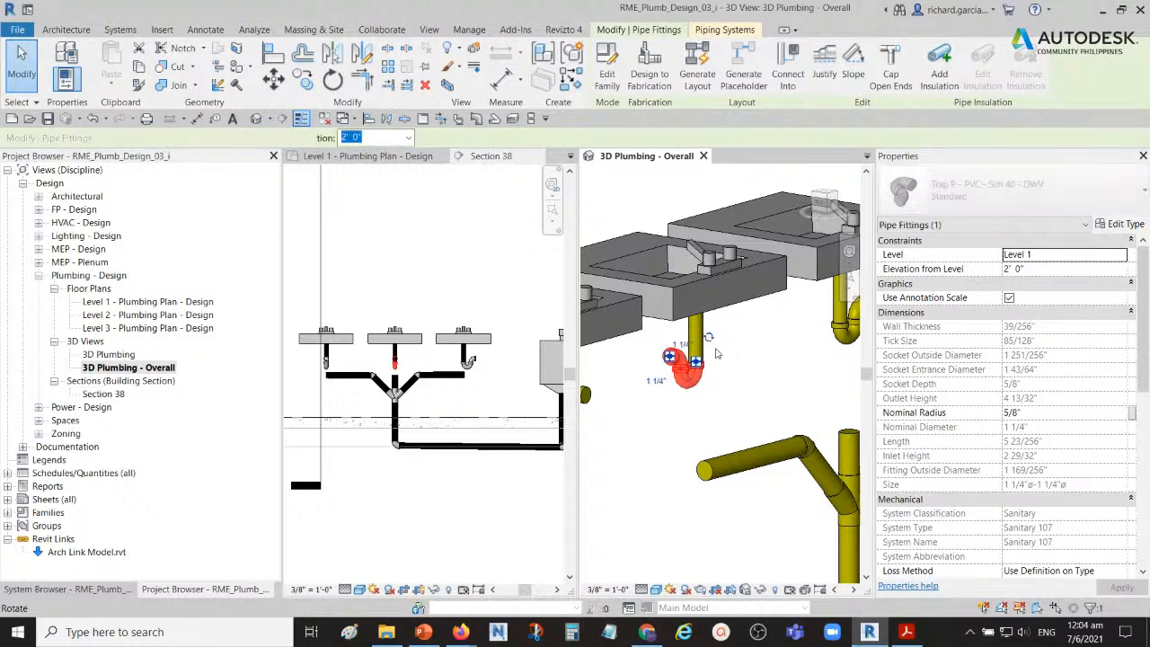
left_click(709, 339)
left_click(680, 415)
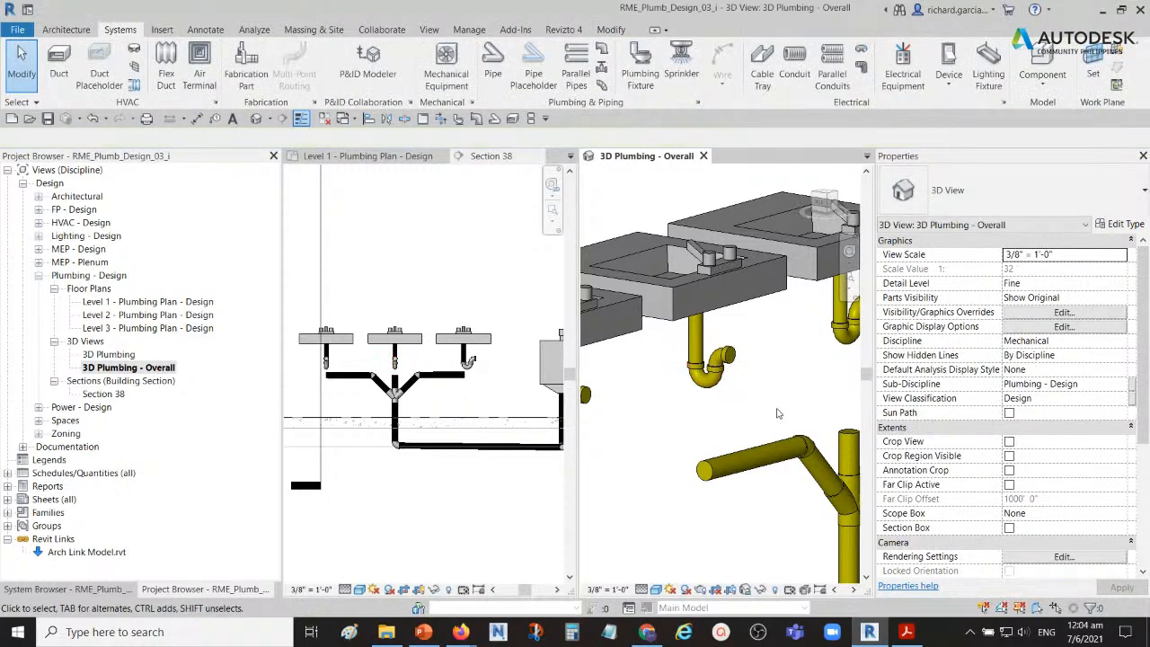
Step: Rotate the right lavatory's P-trap until its outlet points toward the back, like the other two traps
scroll(680, 414, "up", 2)
left_click(766, 343)
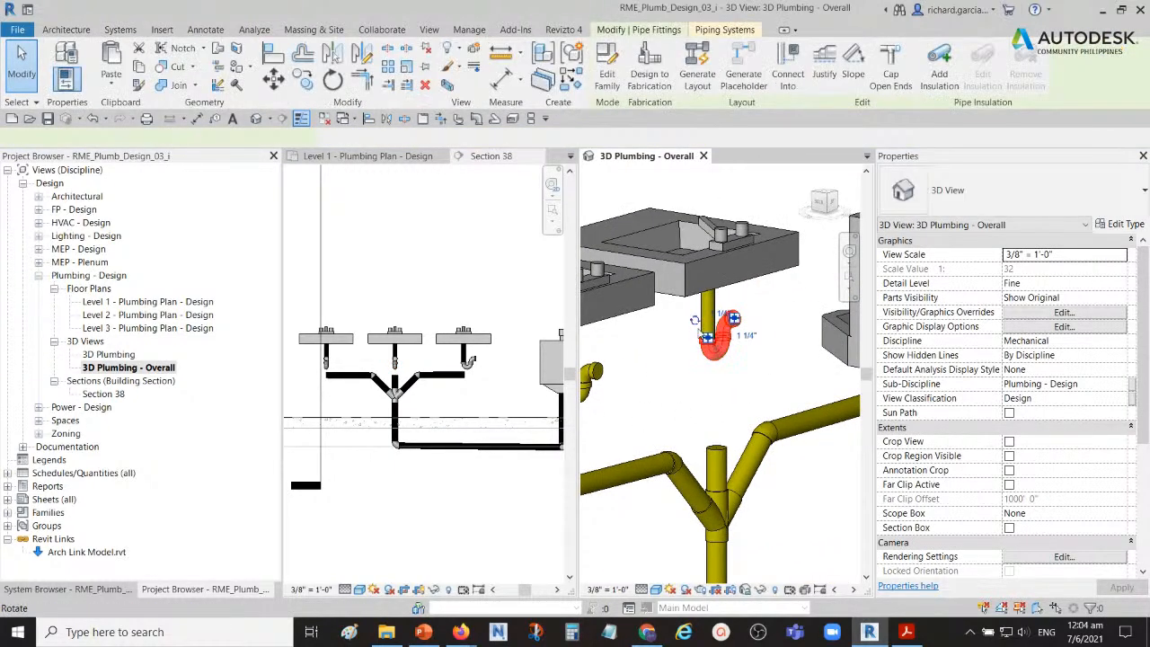
left_click(723, 322)
left_click(725, 322)
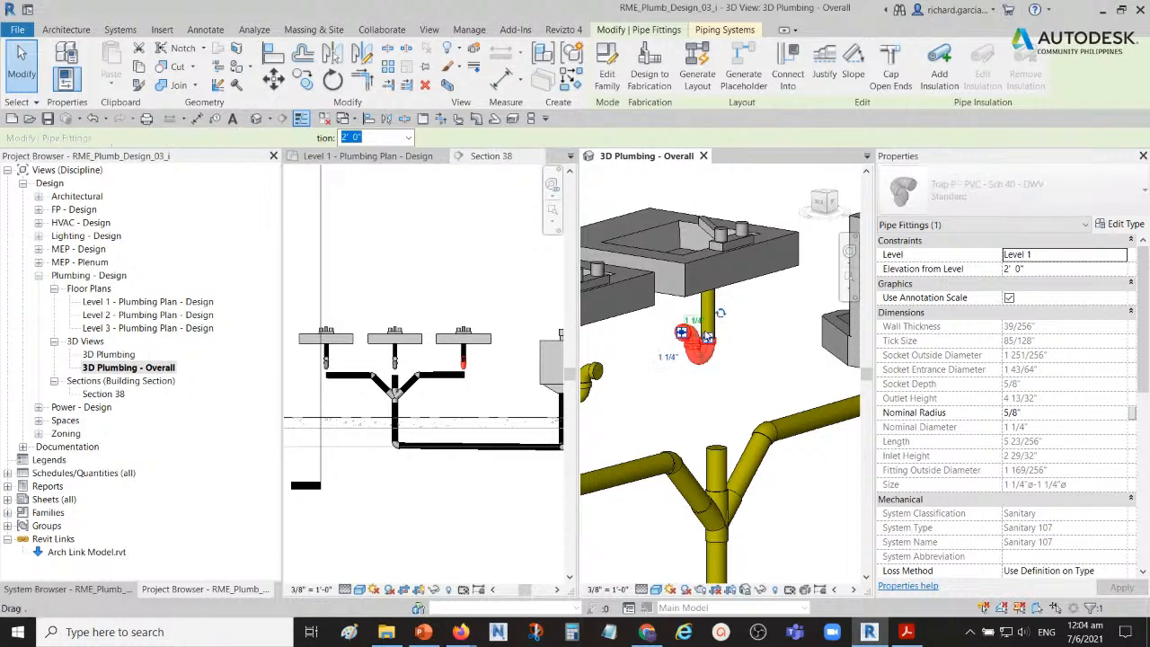
left_click(721, 315)
left_click(677, 400)
scroll(677, 401, "down", 3)
middle_click_drag(679, 419, 712, 424, "shift")
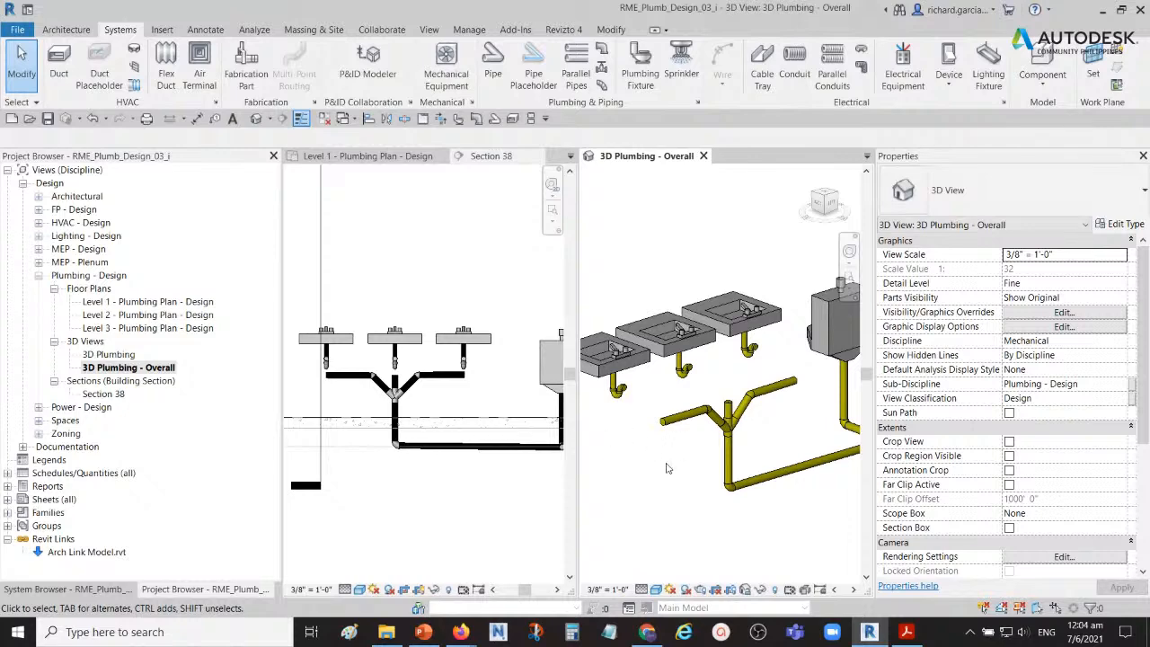
scroll(646, 441, "up", 2)
scroll(777, 392, "up", 2)
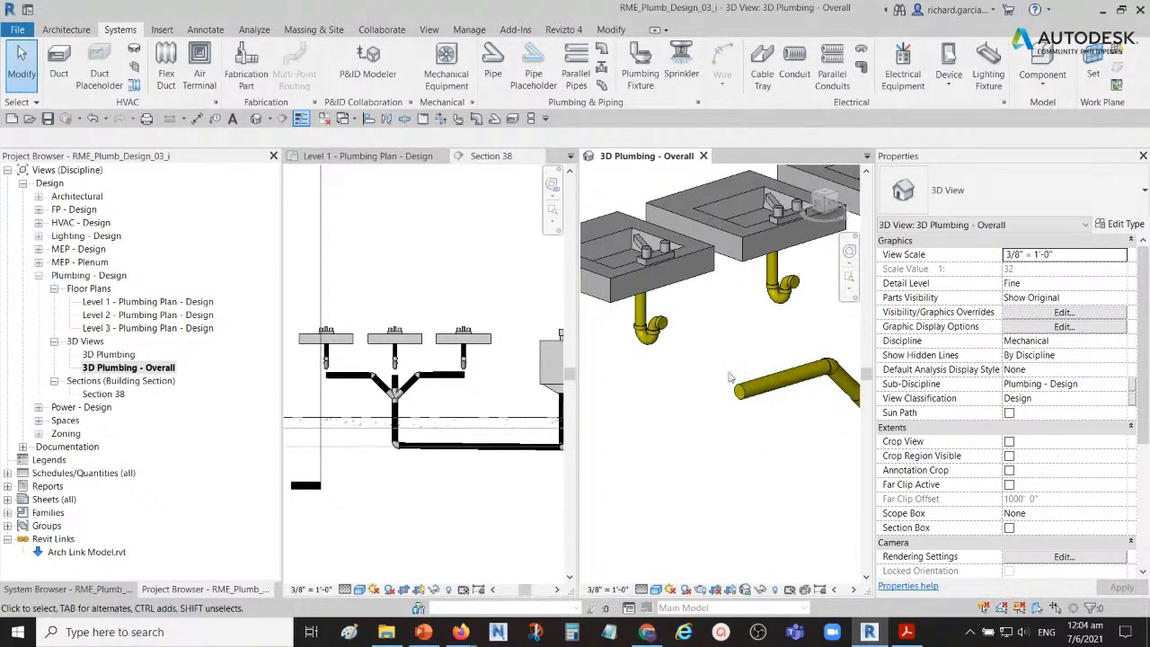
middle_click_drag(726, 364, 663, 372, "shift")
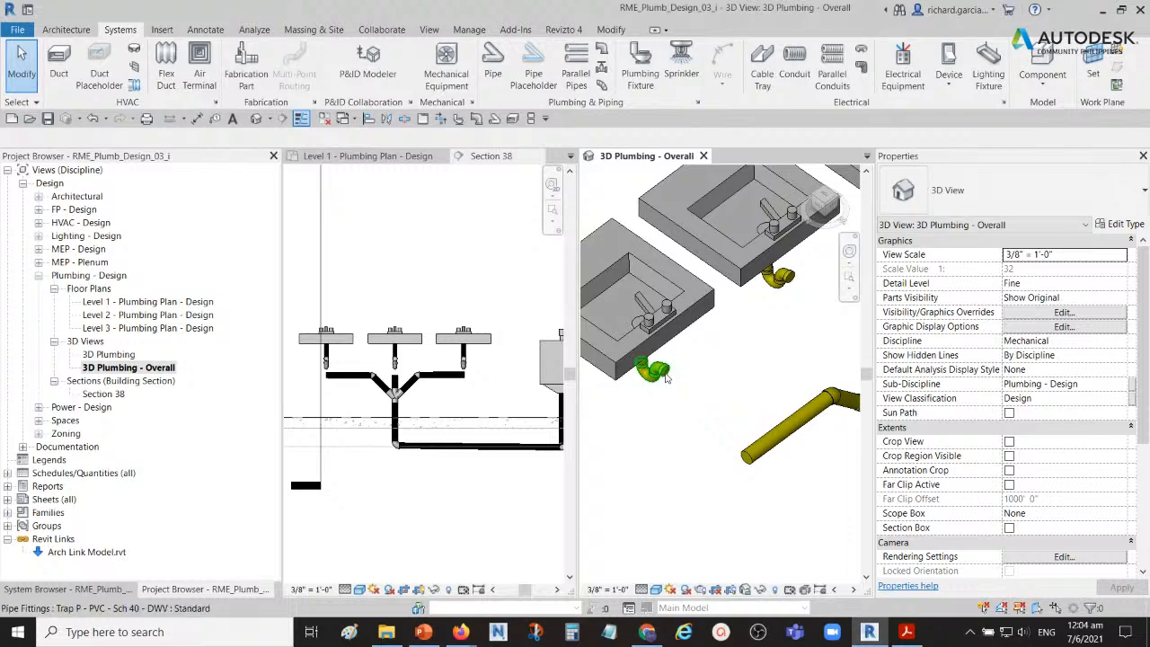
left_click(662, 372)
right_click(662, 372)
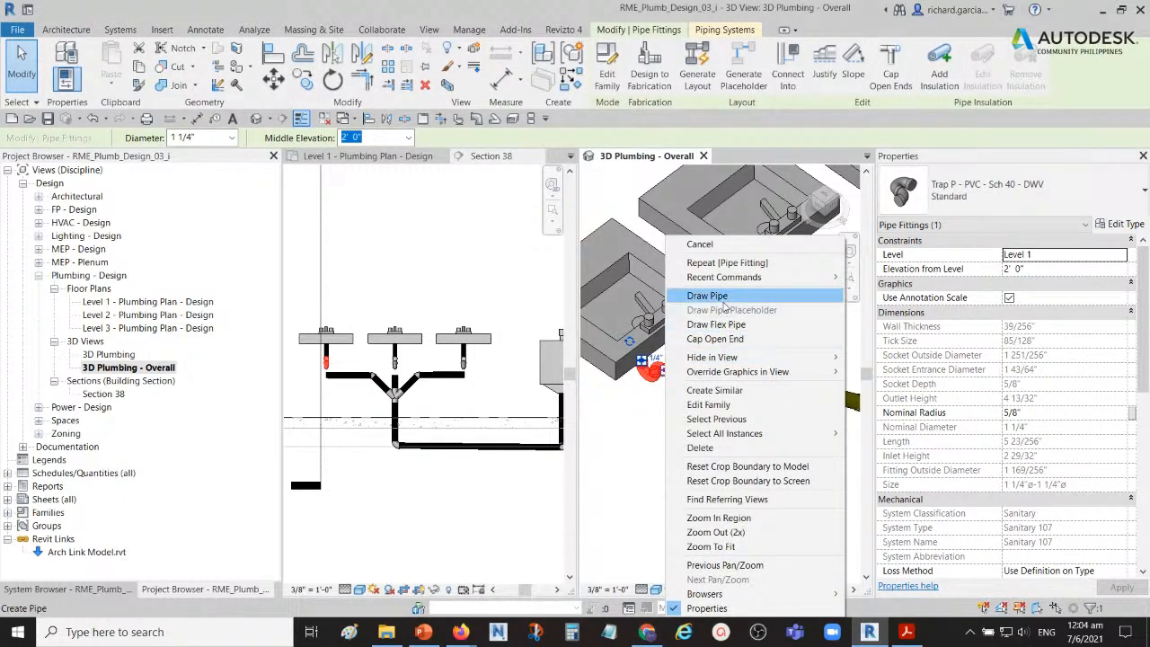
left_click(710, 303)
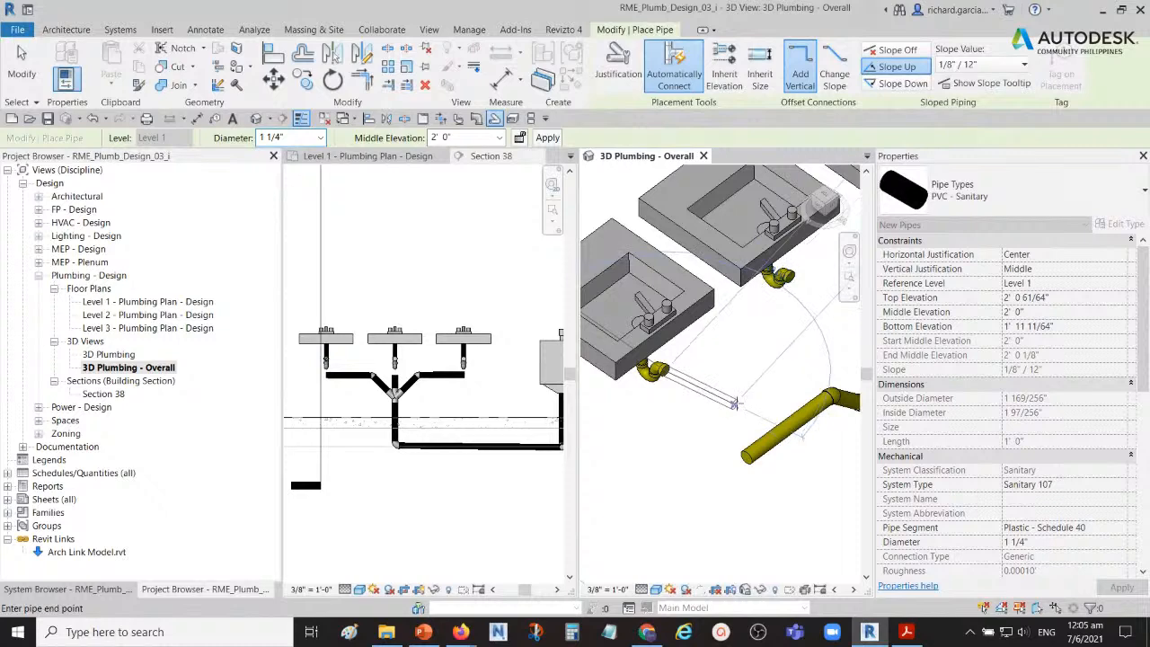
key("Escape")
key("Escape")
Step: Use Connect Into to join the left lavatory's P-trap to the open end of the left horizontal branch pipe
scroll(724, 407, "down", 3)
middle_click_drag(728, 415, 705, 383)
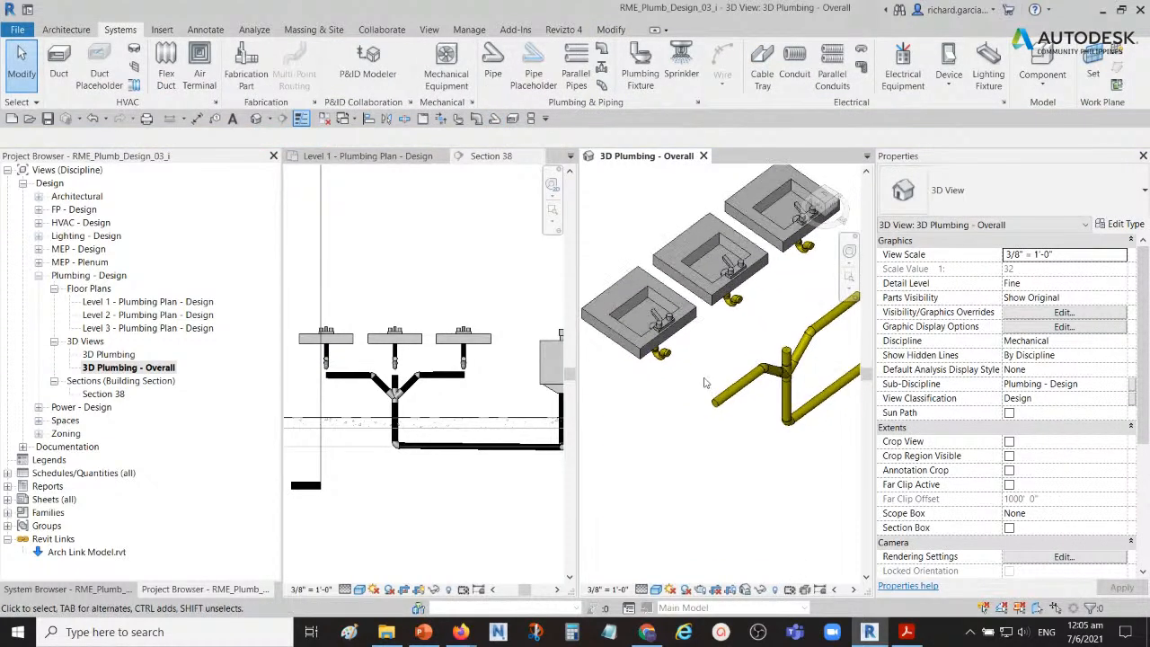
middle_click_drag(705, 384, 674, 382, "shift")
scroll(647, 378, "up", 2)
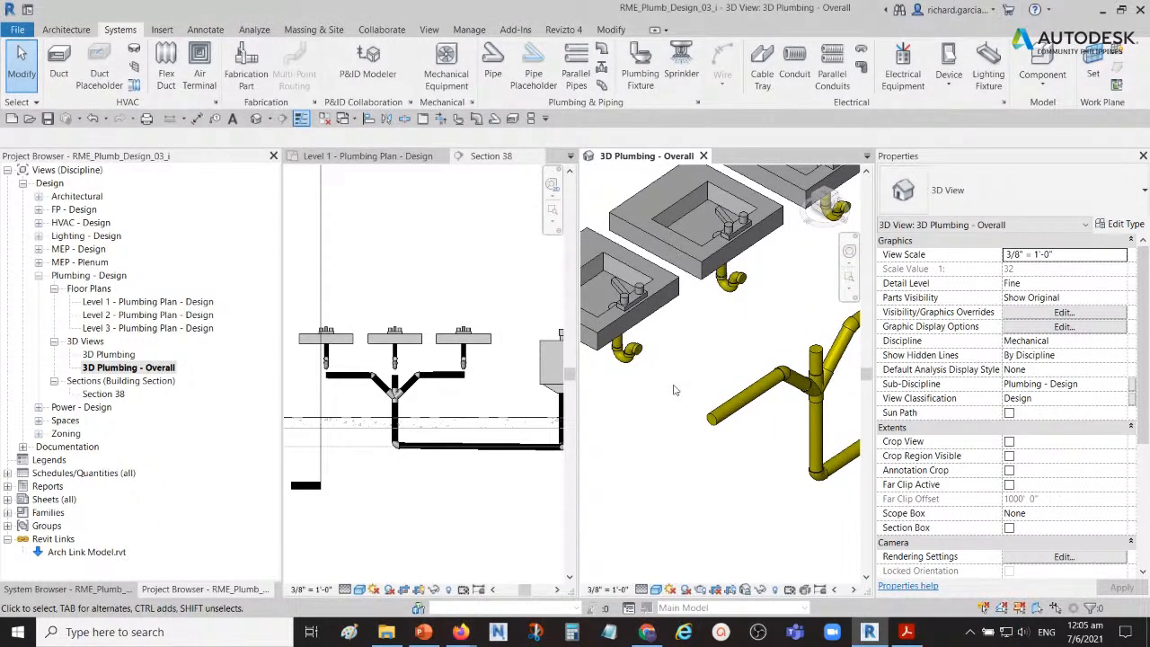
scroll(623, 378, "up", 2)
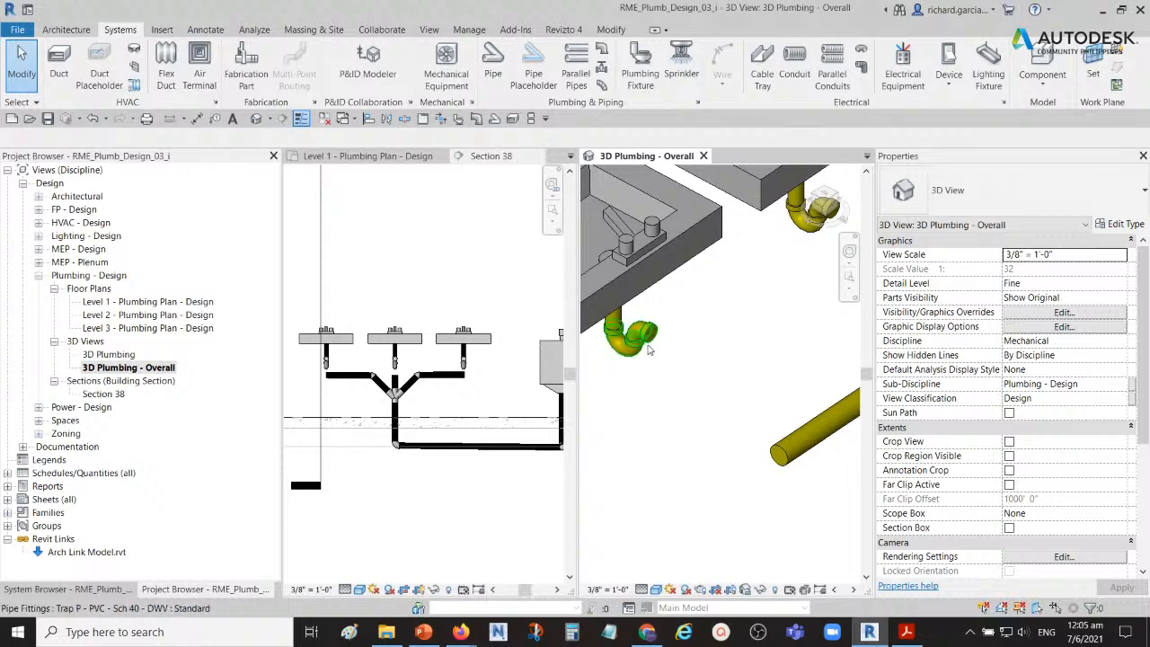
left_click(649, 348)
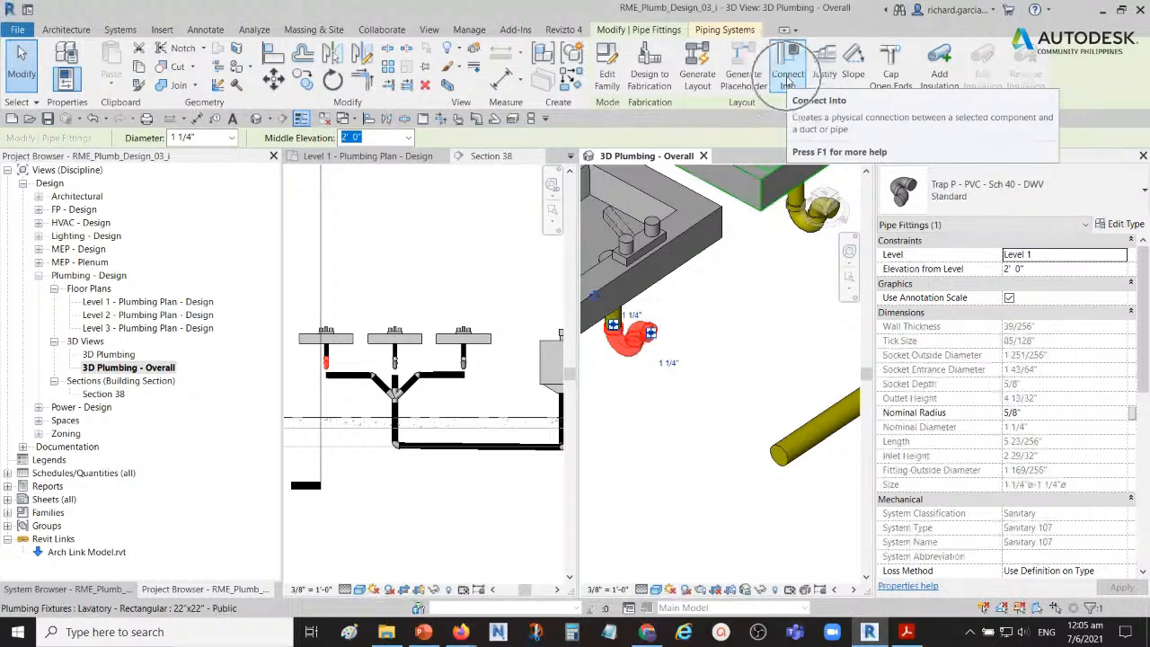
left_click(786, 79)
middle_click_drag(764, 317, 698, 388, "shift")
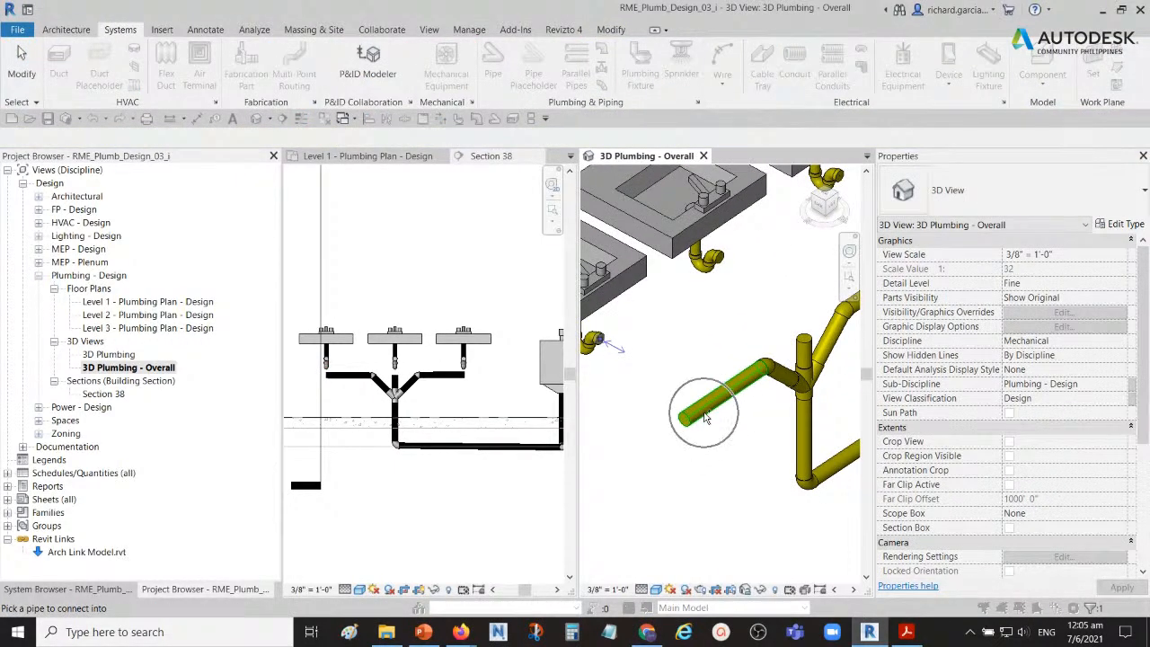
left_click(705, 419)
Step: Use Connect Into to join the middle lavatory's P-trap to the vertical pipe rising from the double wye
middle_click_drag(759, 428, 697, 342, "shift")
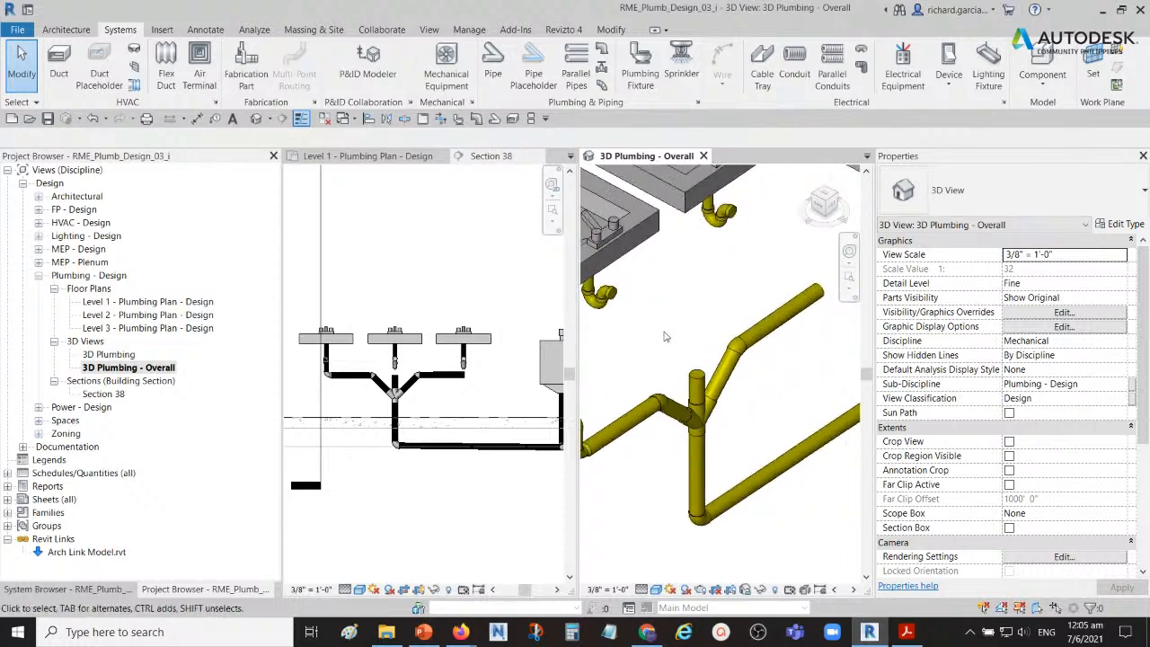
left_click(610, 304)
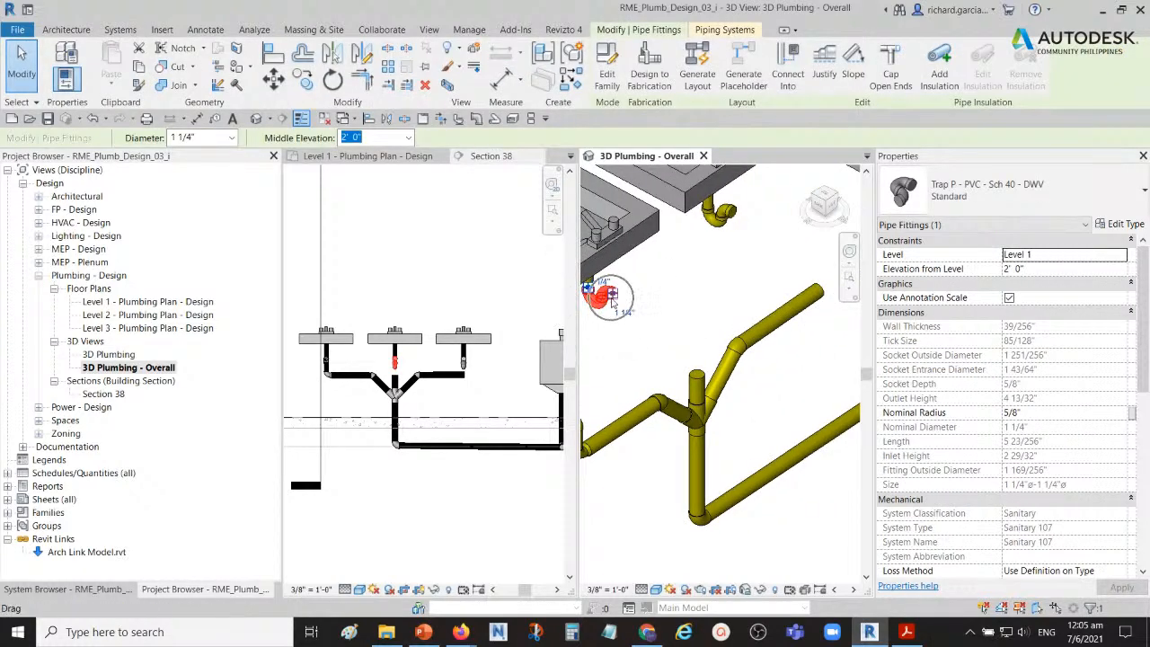
middle_click_drag(610, 303, 744, 331, "shift")
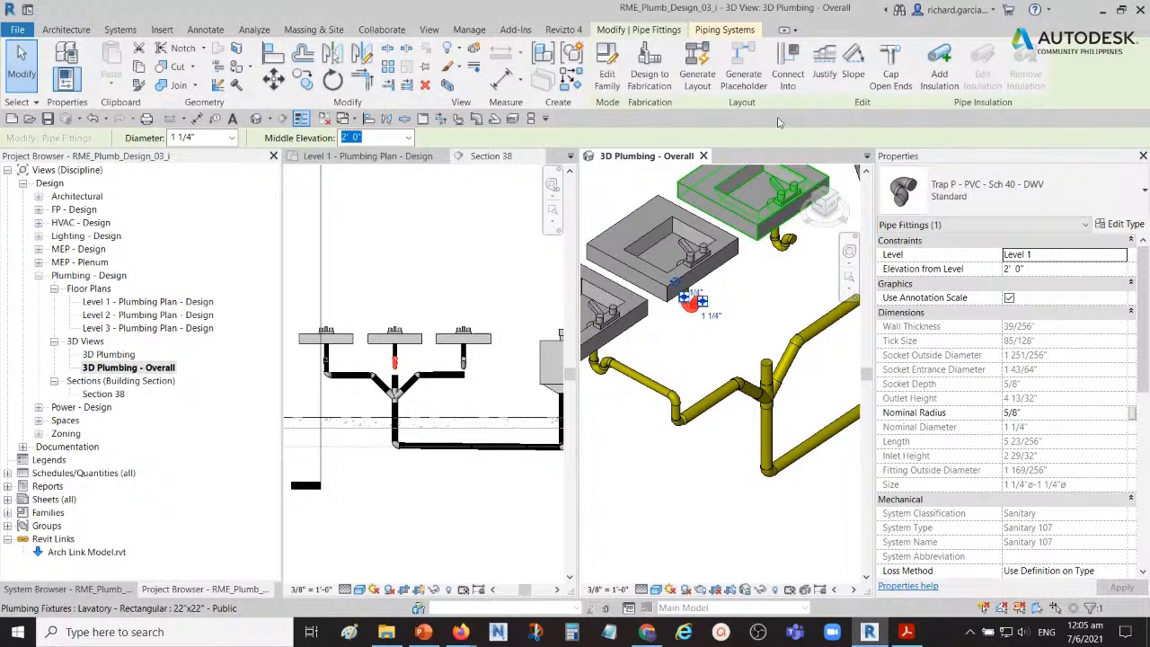
left_click(789, 70)
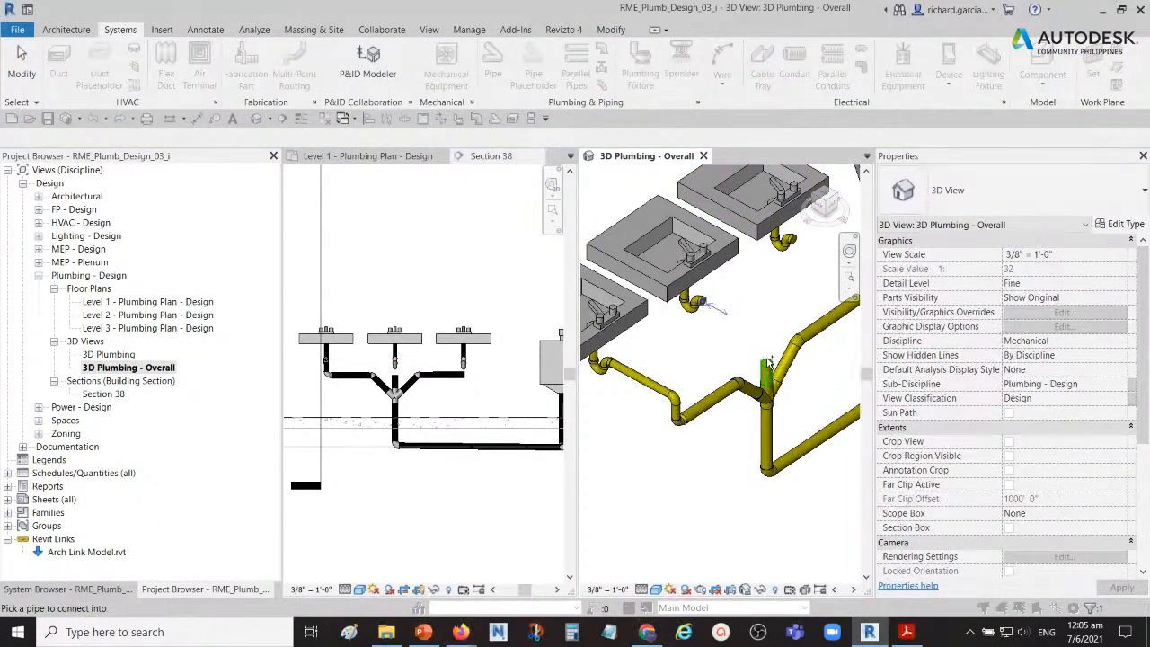
left_click(768, 364)
Step: Use Connect Into to join the right lavatory's P-trap to the right branch pipe, dismissing the save reminder without saving
middle_click_drag(798, 269, 793, 271)
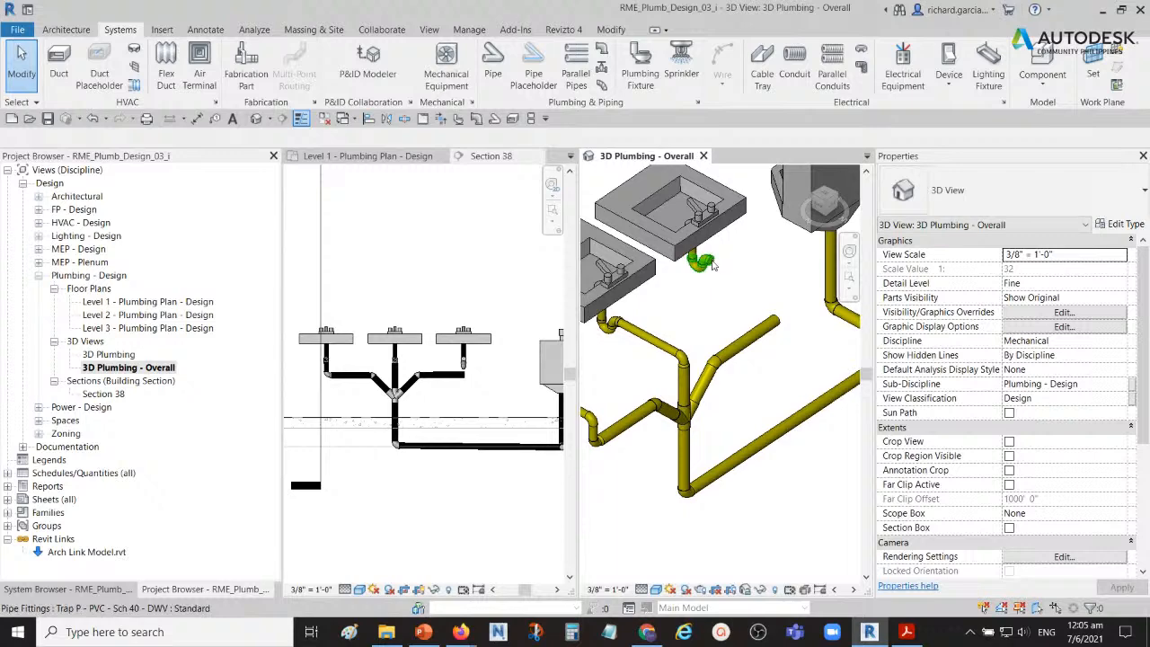
left_click(710, 263)
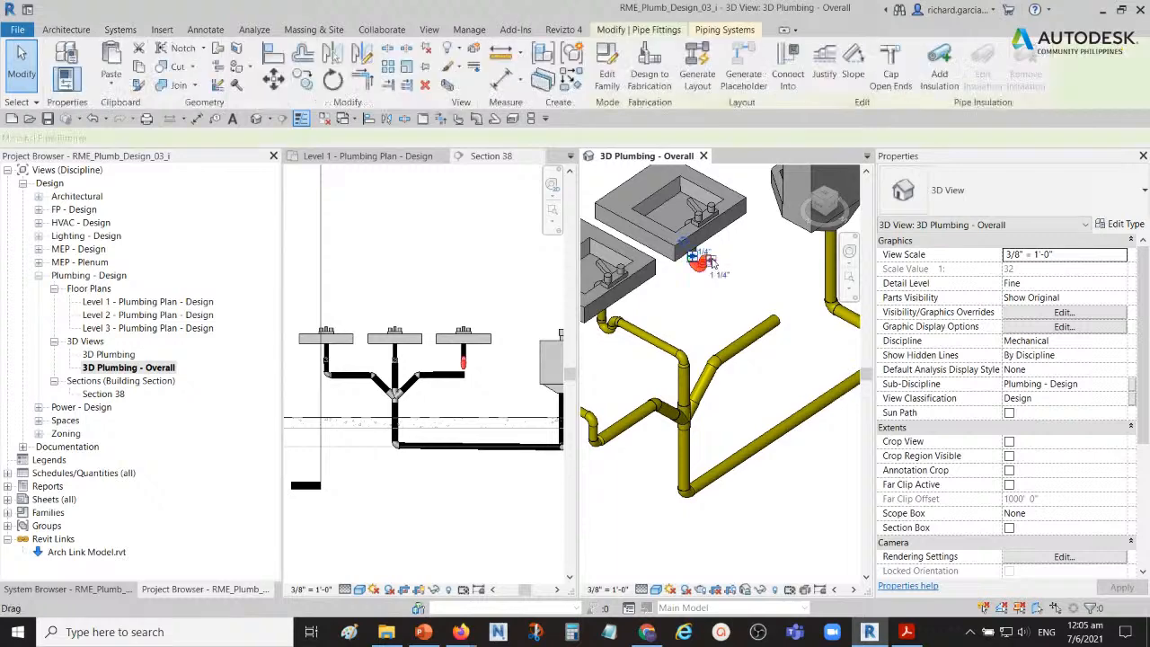
left_click(788, 59)
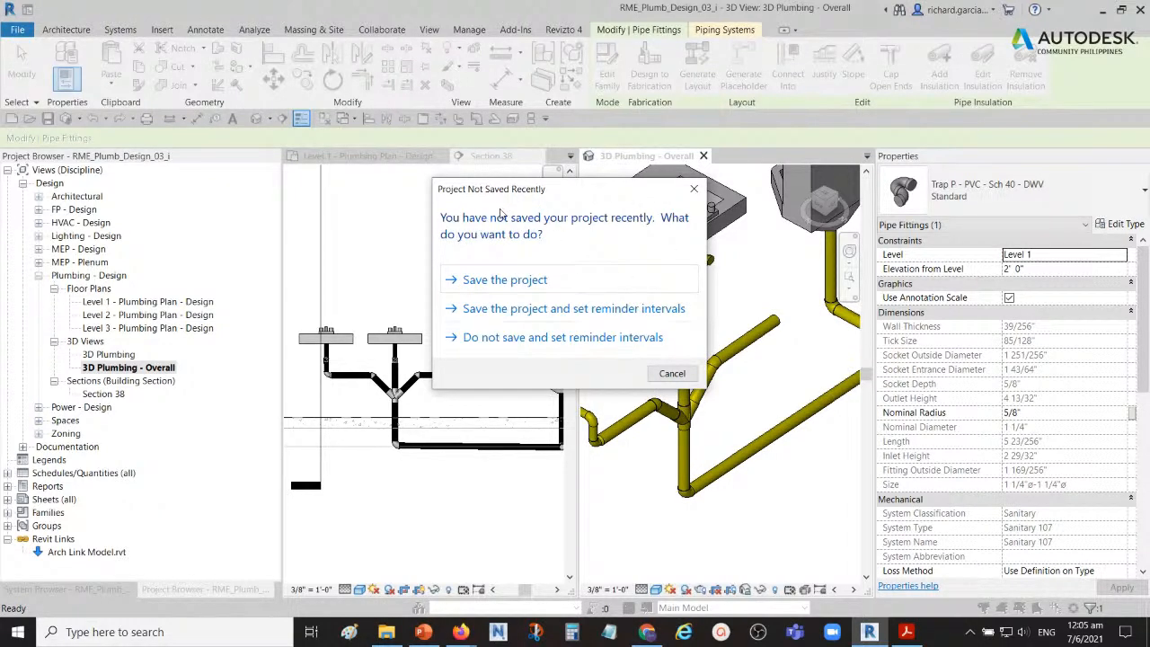
left_click(671, 374)
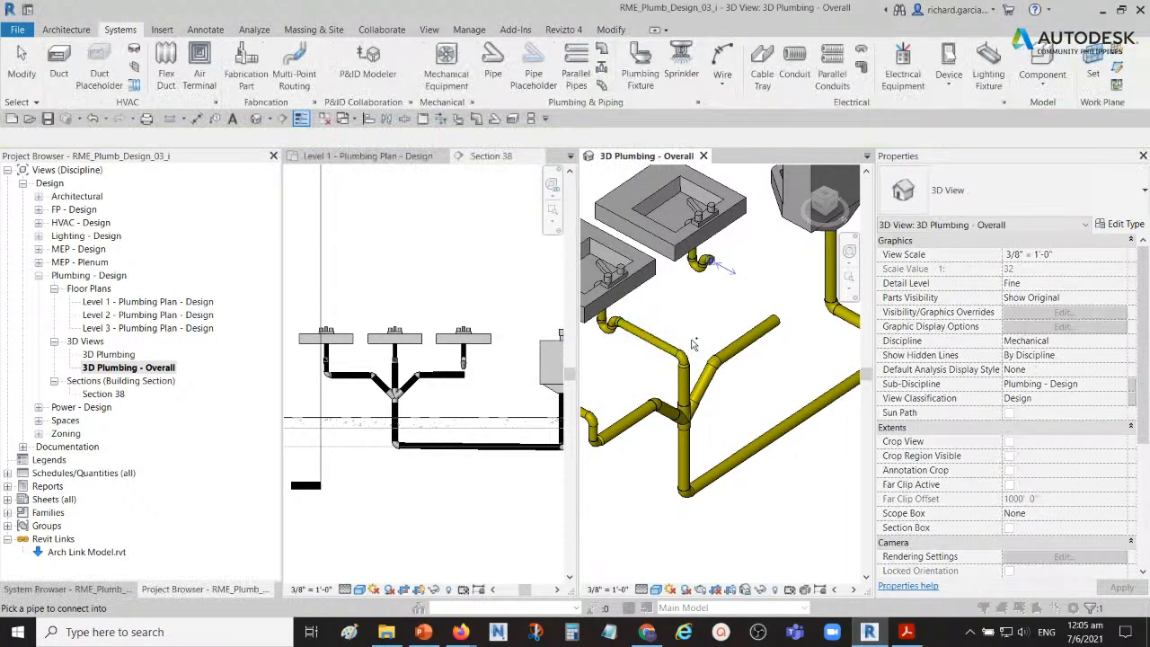
left_click(774, 322)
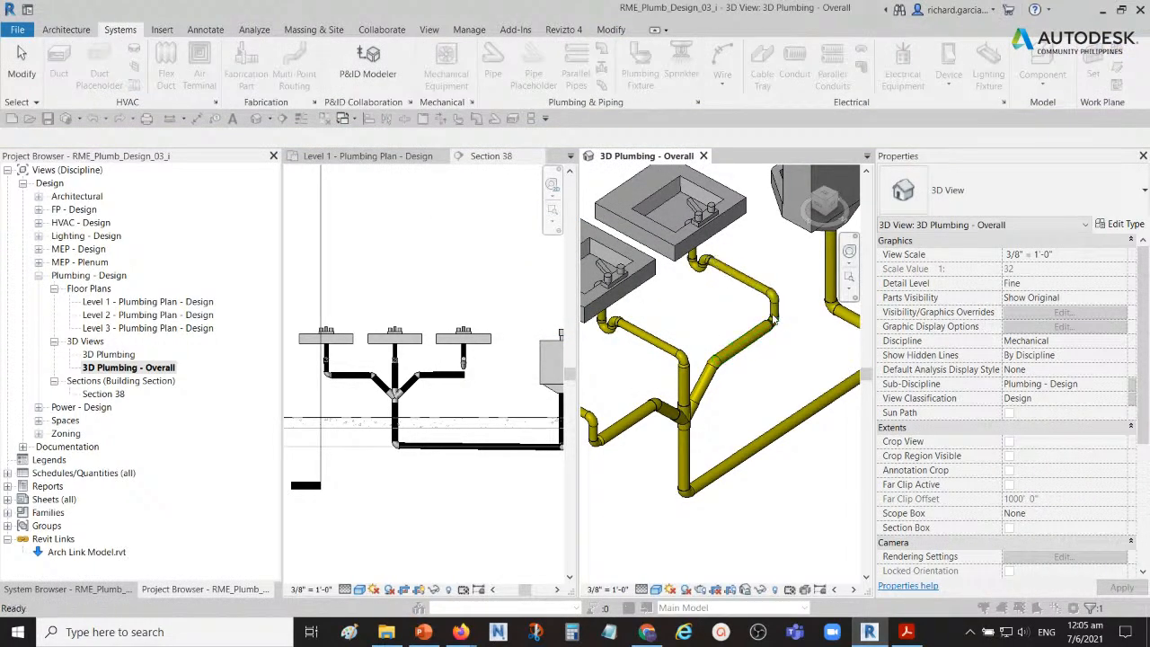
scroll(705, 319, "down", 2)
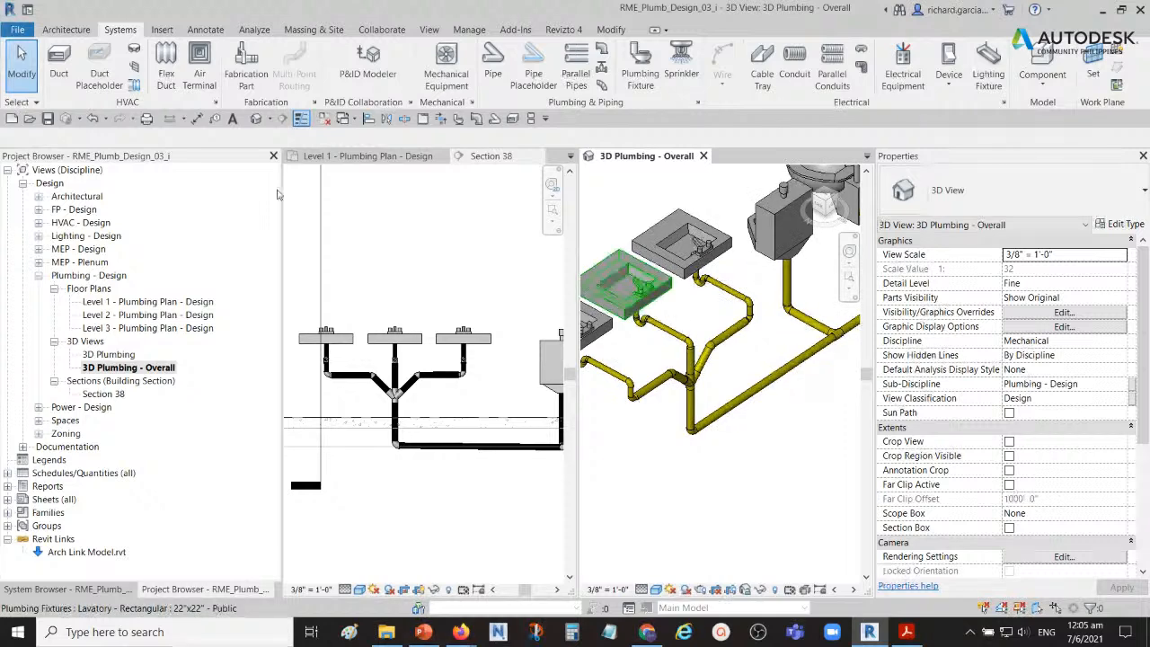
Step: Examine the choices for the save reminder interval in the general options, leaving without changes
left_click(20, 32)
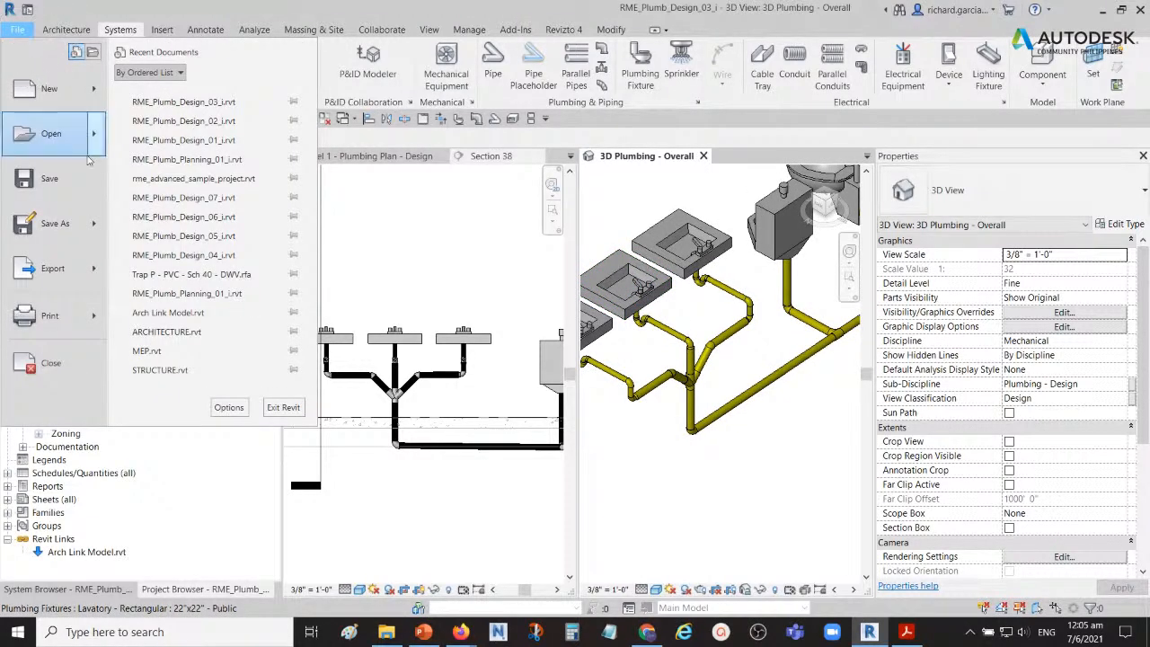
left_click(228, 411)
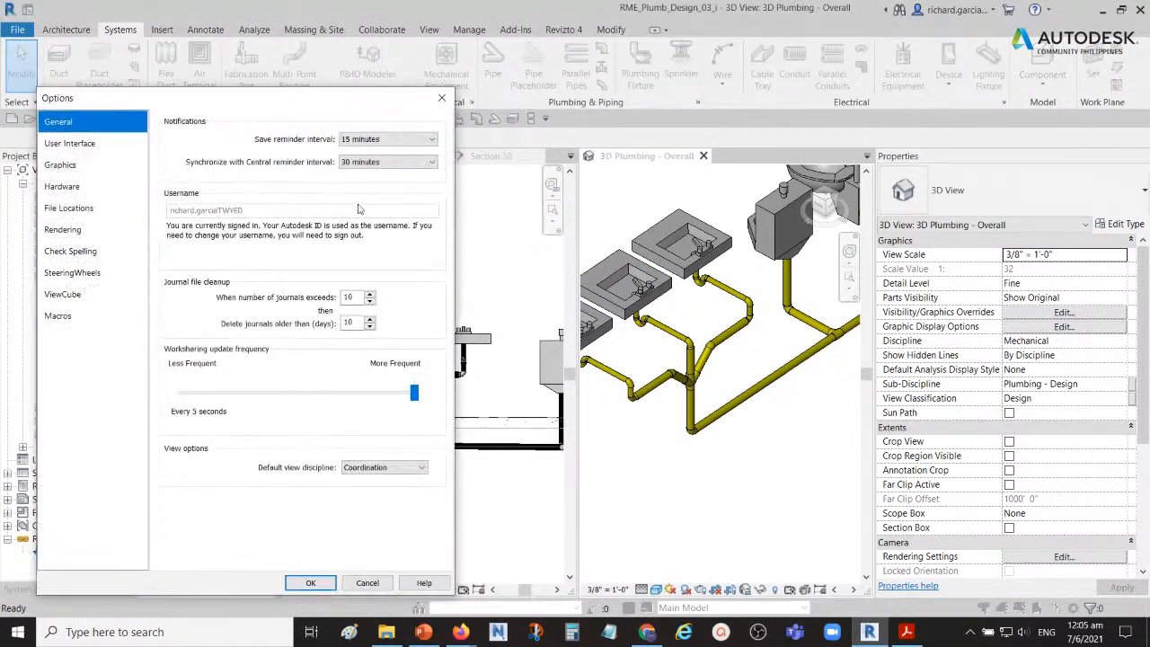
left_click(303, 145)
left_click(371, 140)
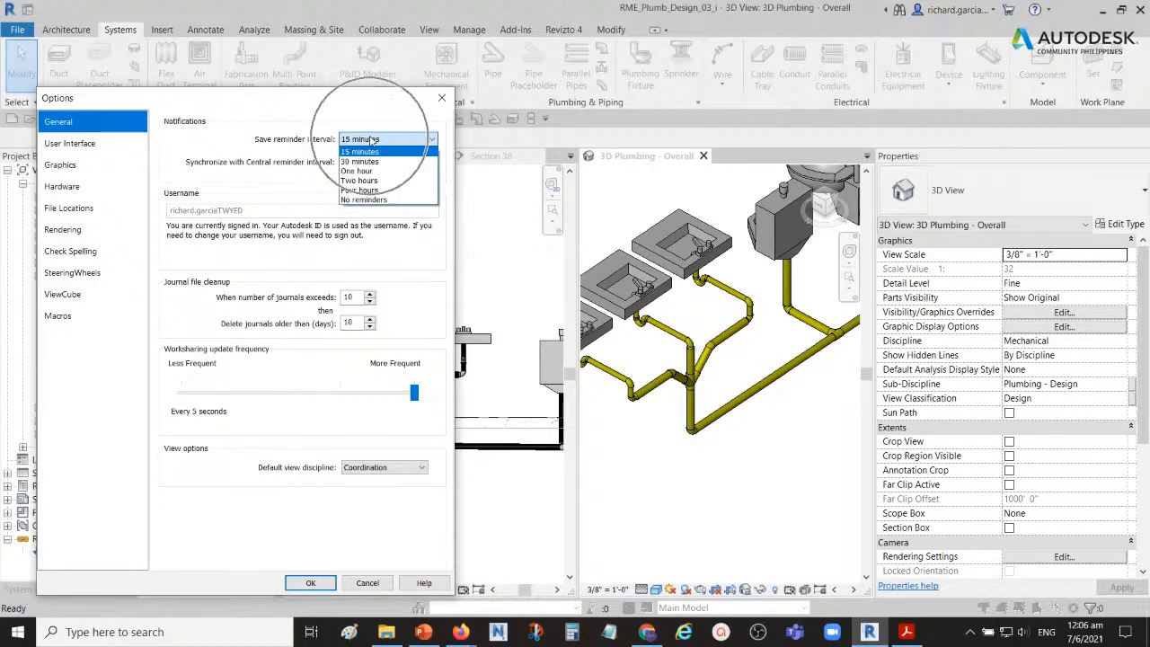
left_click(371, 140)
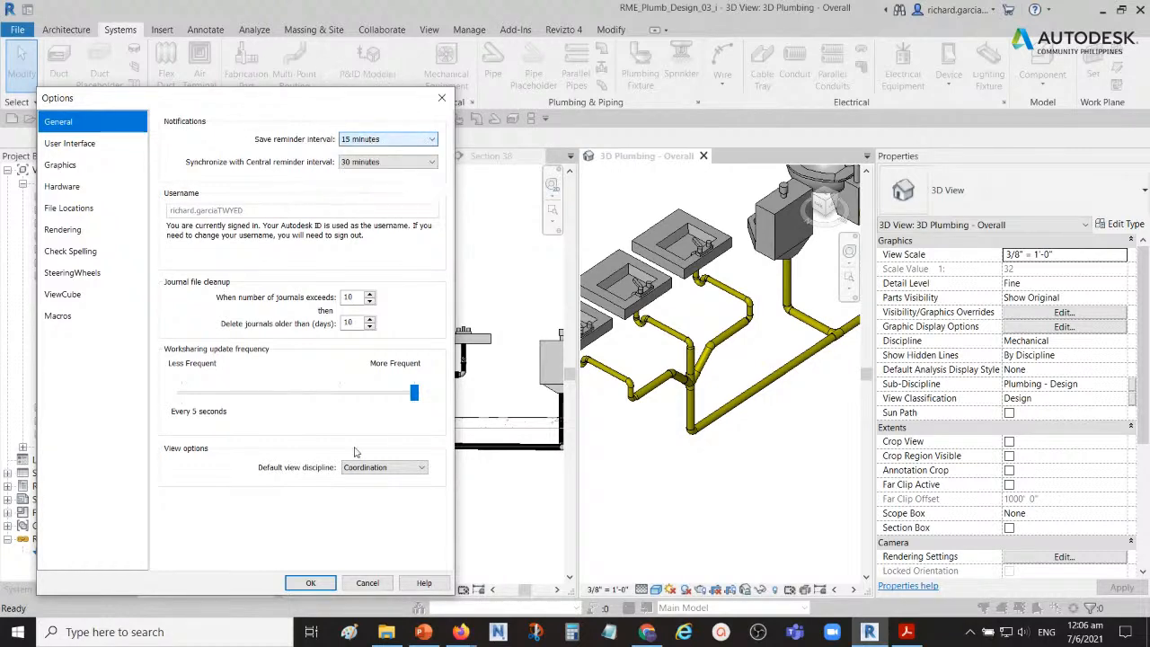
left_click(371, 582)
middle_click_drag(736, 359, 722, 396, "shift")
scroll(732, 390, "up", 3)
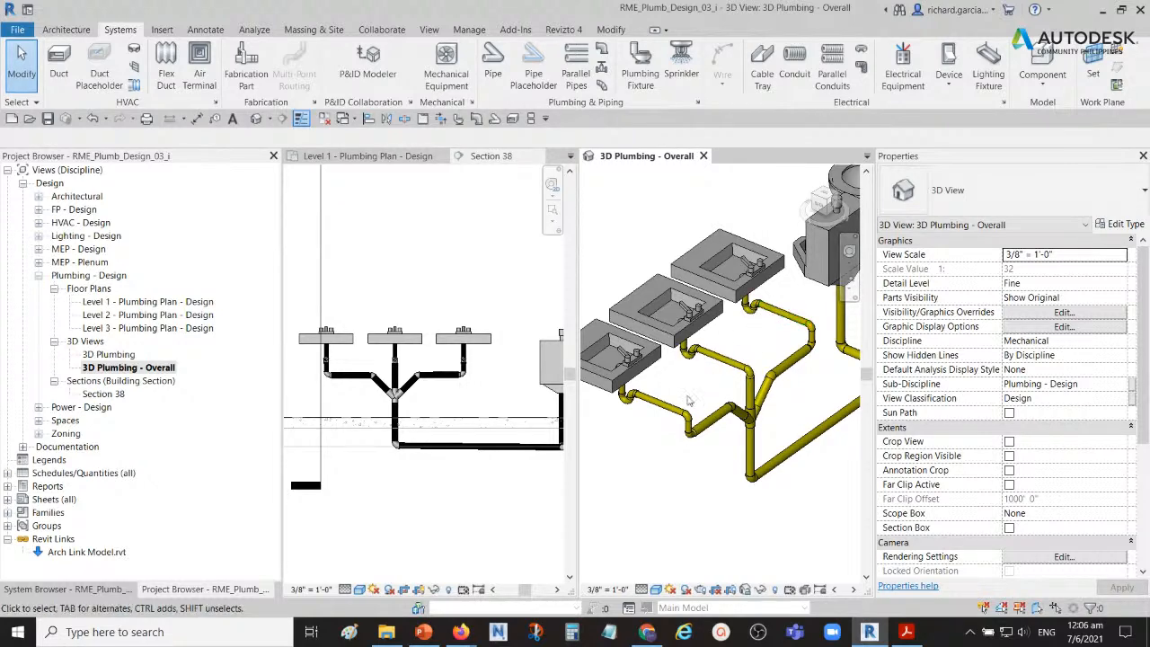
scroll(689, 402, "up", 2)
middle_click_drag(689, 402, 684, 375, "shift")
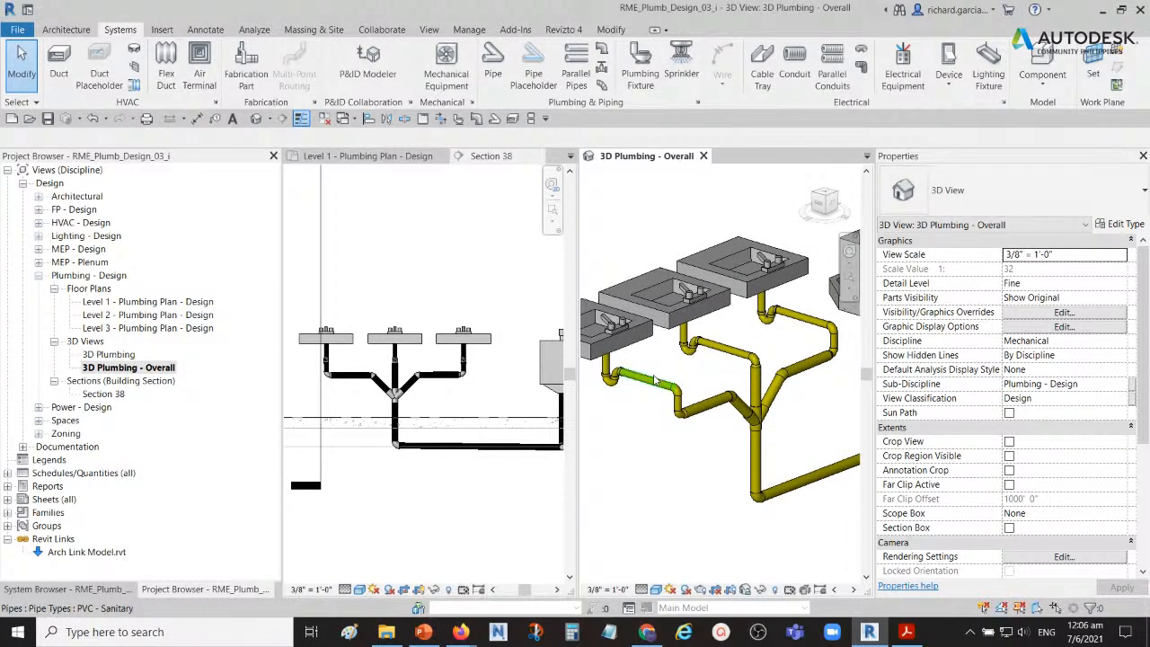
Step: Check the properties of the horizontal pipe leaving the right lavatory's P-trap
left_click(654, 382)
middle_click_drag(654, 382, 712, 375, "shift")
left_click(742, 339)
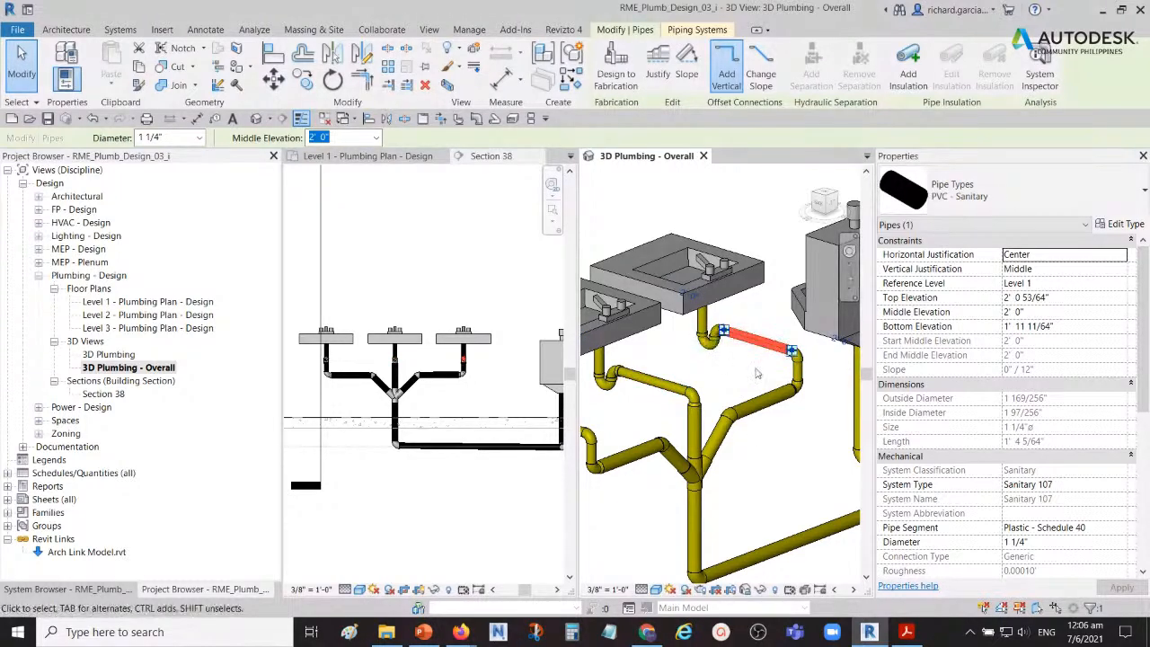
left_click(747, 375)
middle_click_drag(745, 377, 714, 400, "shift")
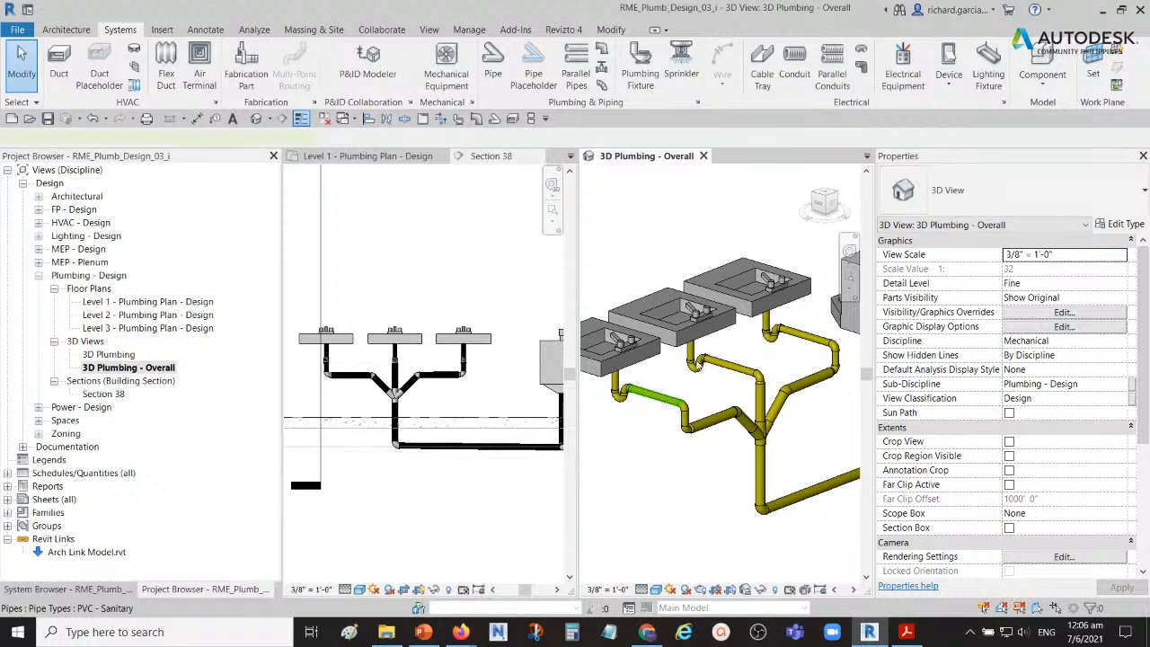
Step: Apply a slope of 1/8" / 12" to the three horizontal pipes leaving the lavatory P-traps
left_click(654, 396)
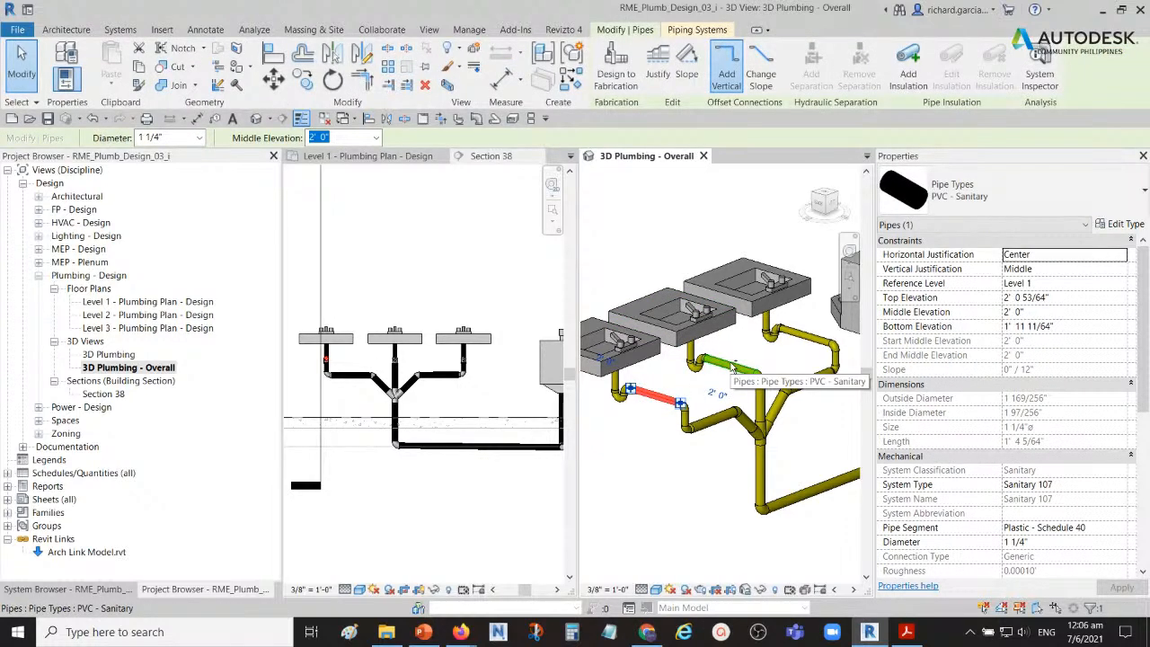
left_click(729, 366, "ctrl")
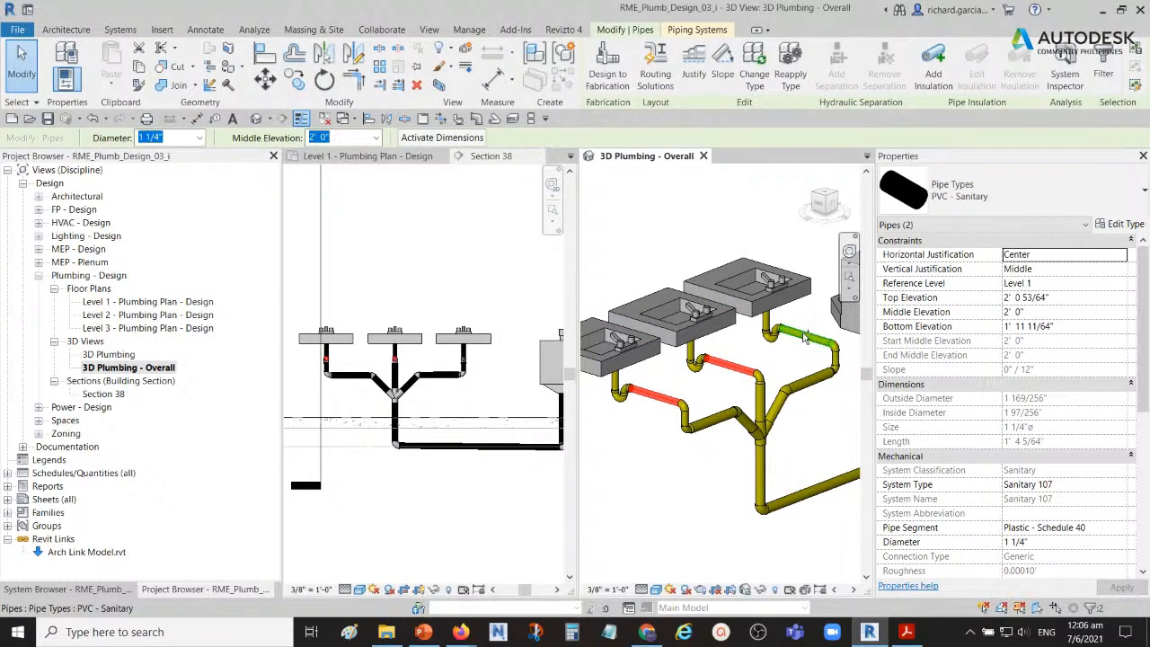
left_click(805, 337, "ctrl")
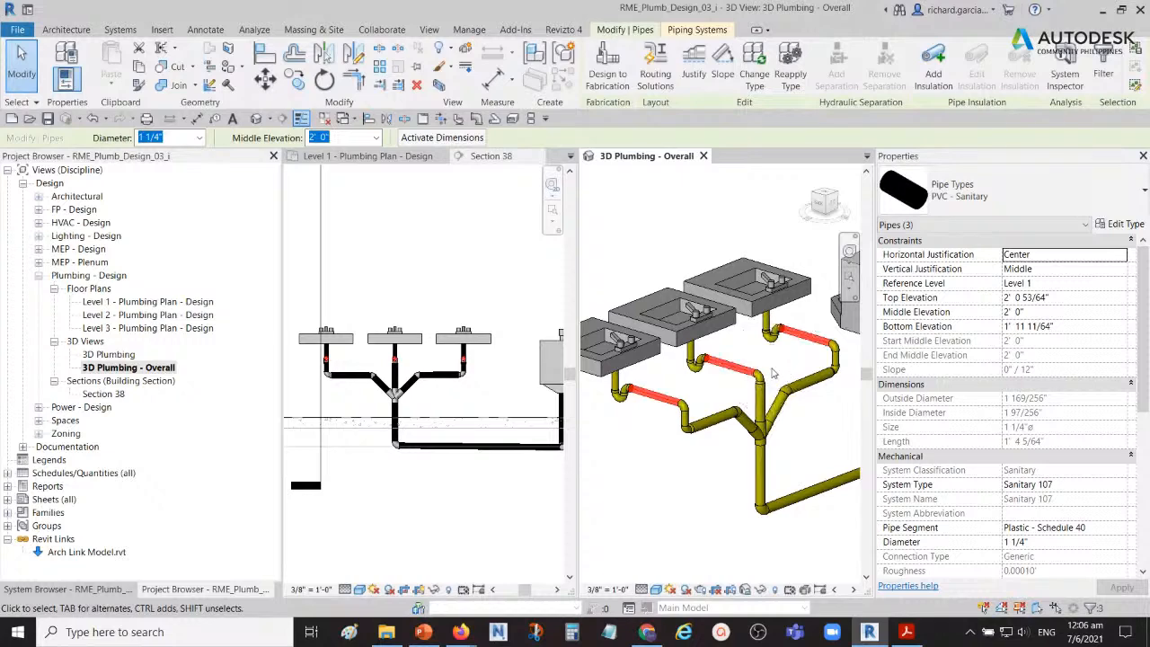
left_click(724, 75)
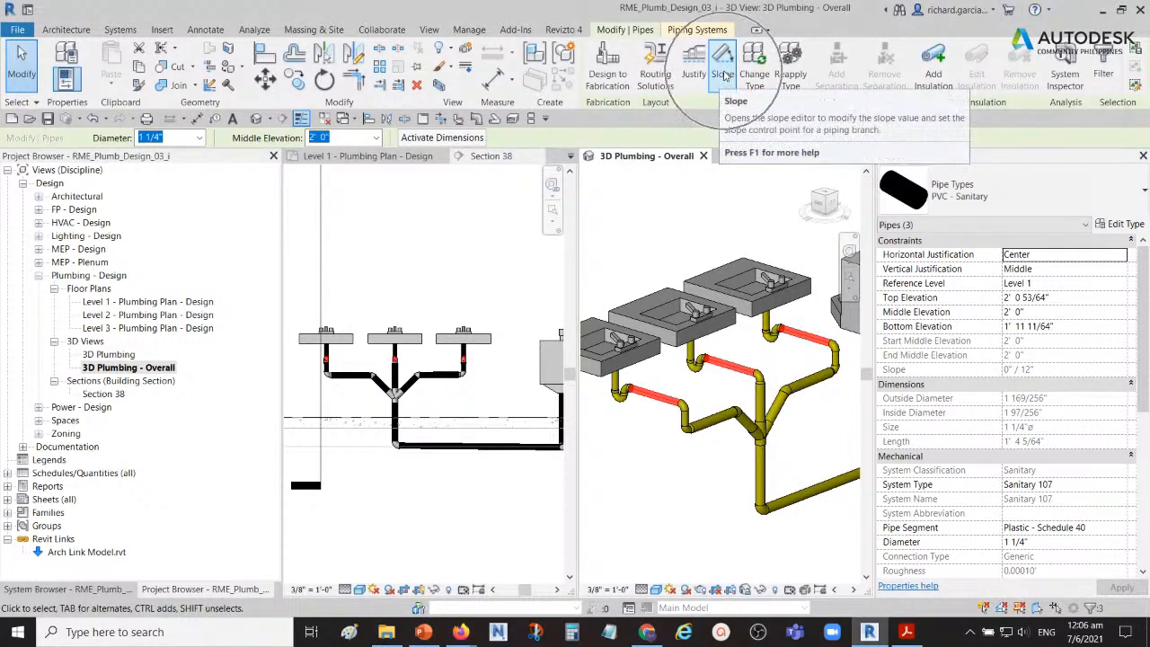
left_click(724, 75)
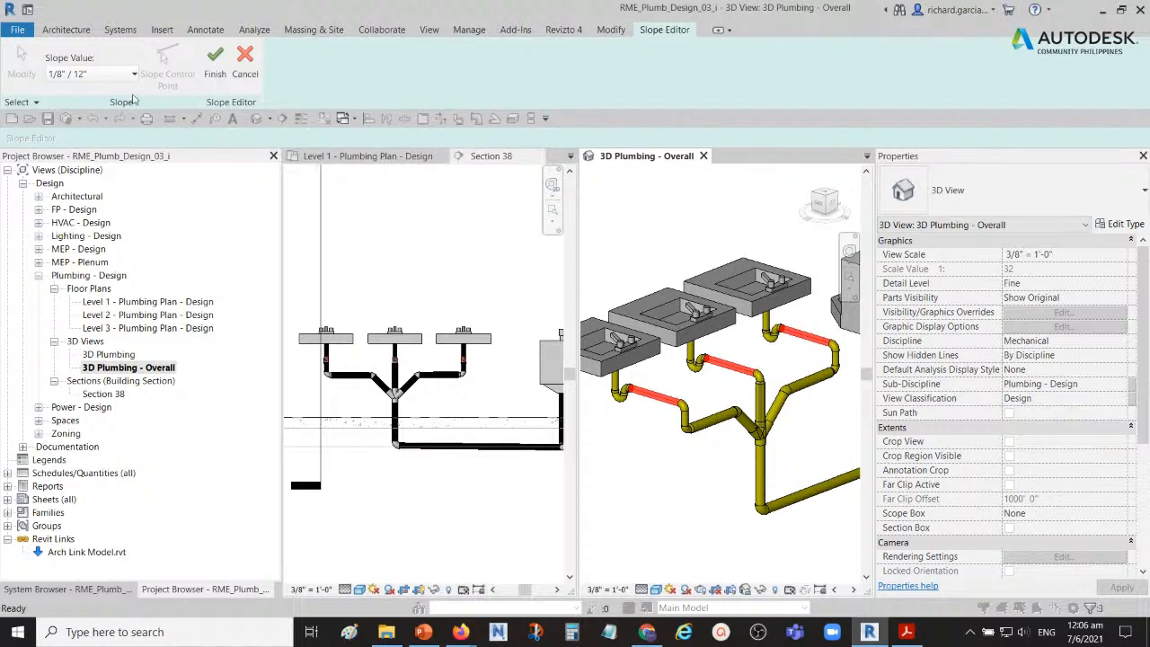
left_click(64, 83)
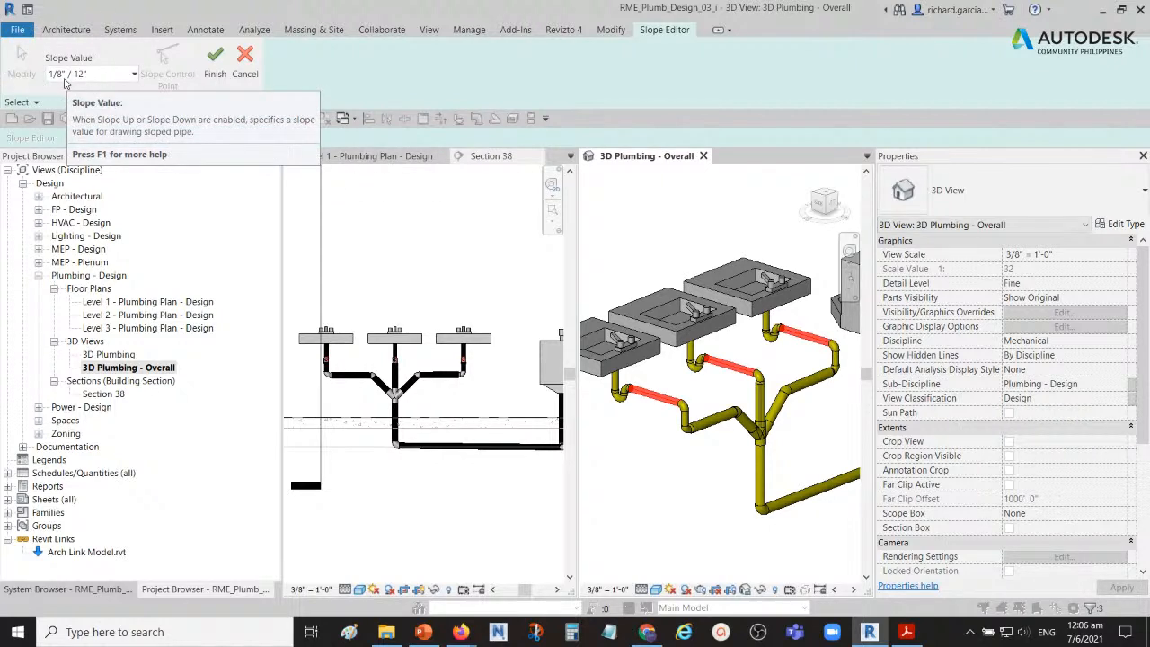
left_click(63, 80)
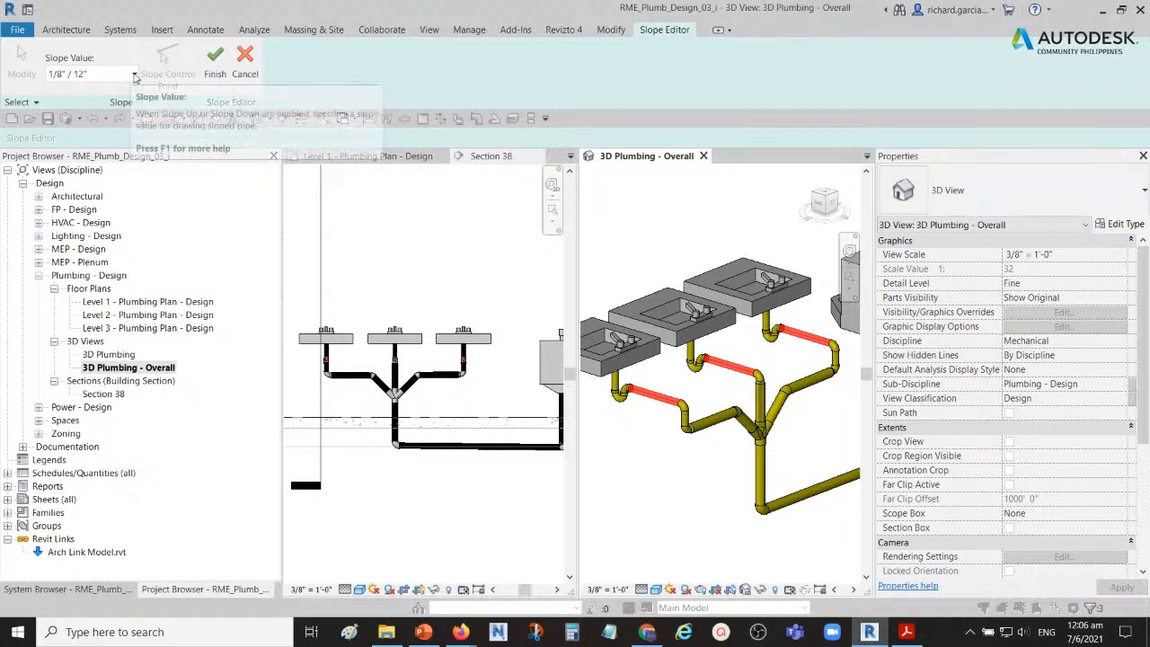
left_click(132, 77)
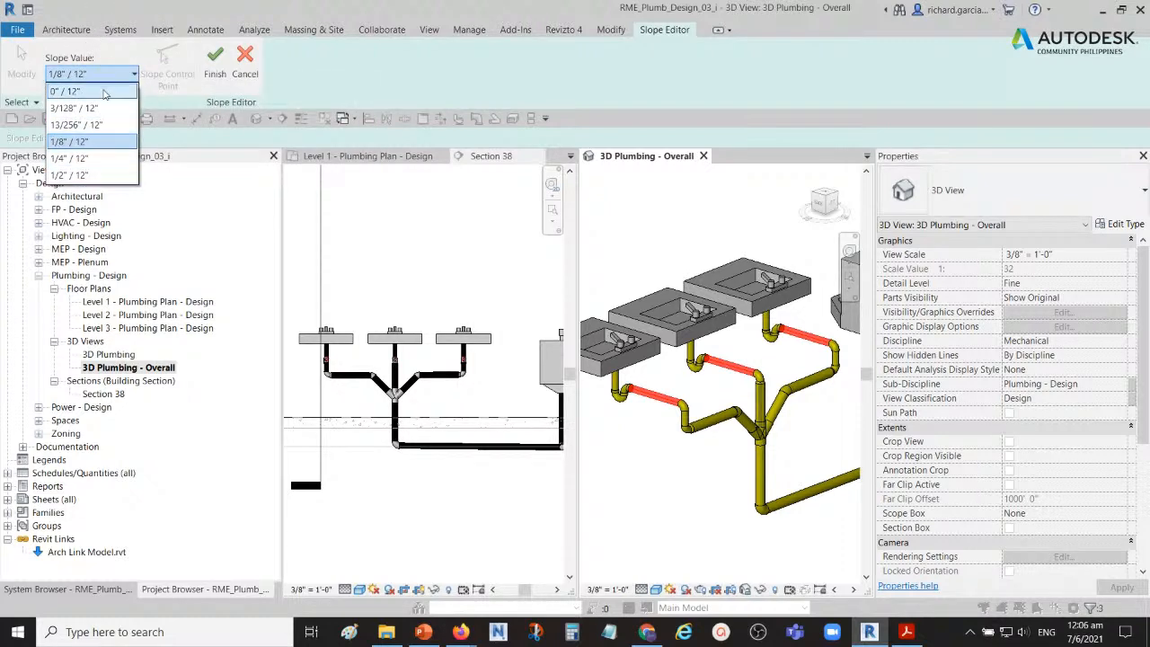
left_click(106, 142)
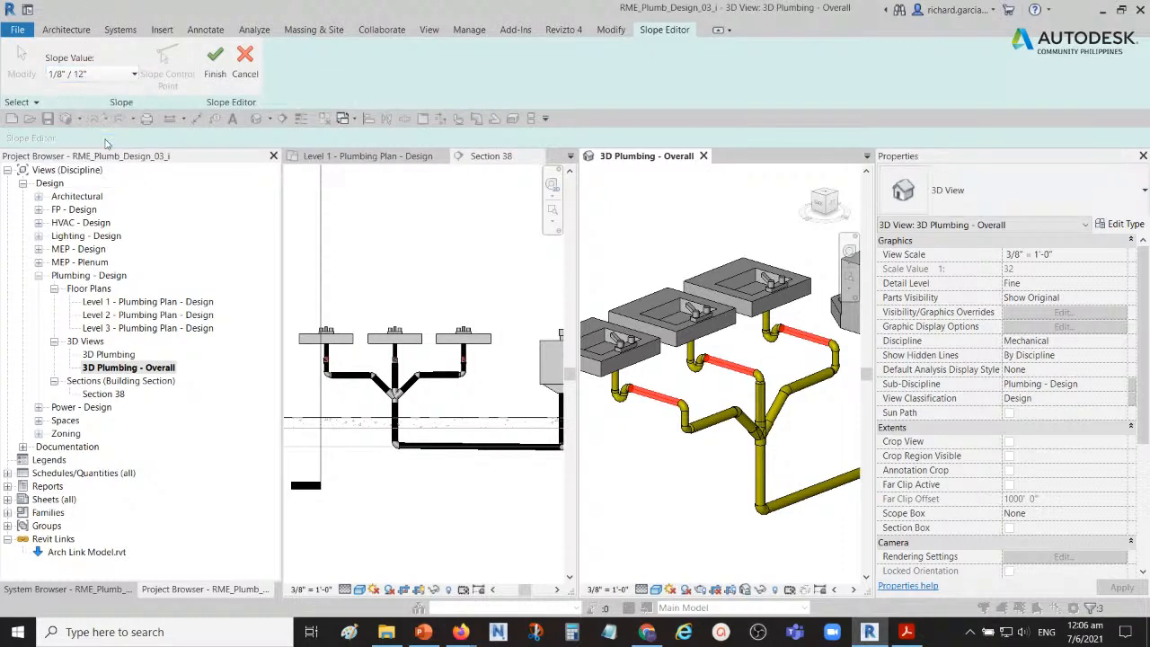
left_click(216, 59)
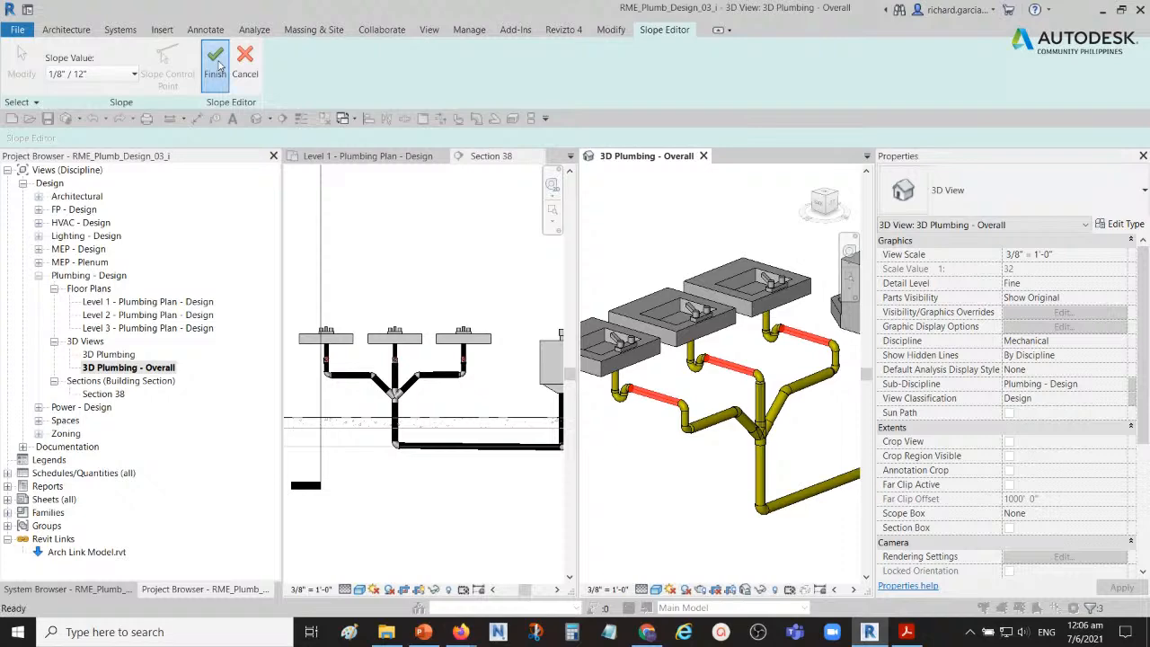
Step: Inspect the sloped pipes behind the lavatories and the whole restroom piping in the 3D view
scroll(664, 406, "up", 3)
scroll(665, 406, "up", 2)
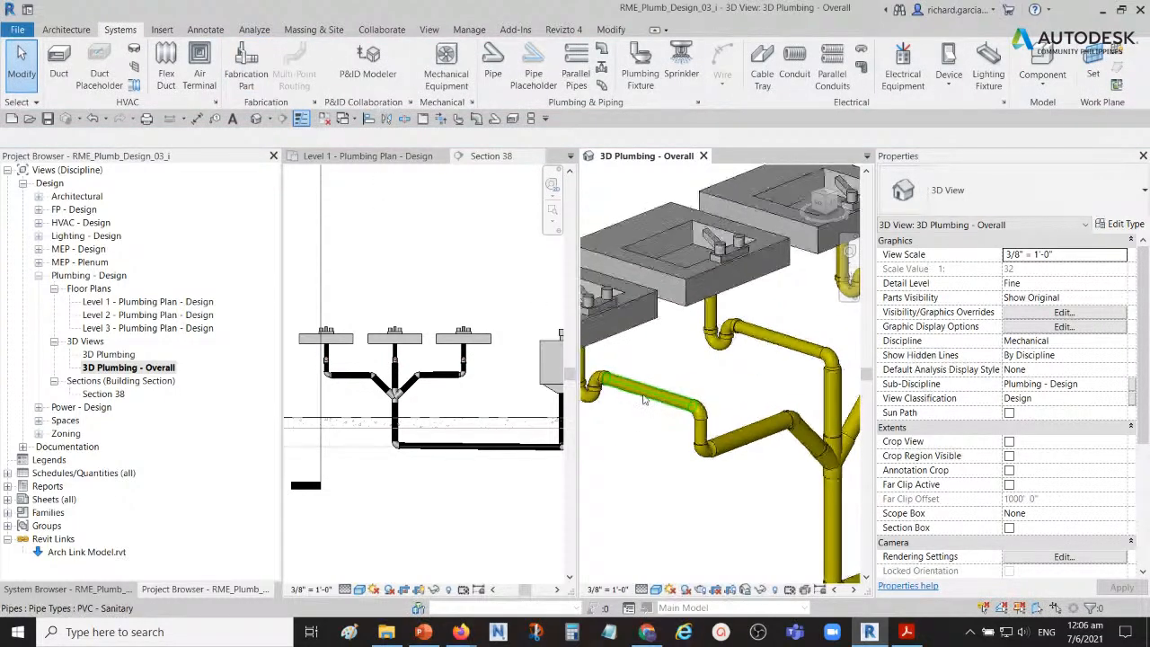
left_click(665, 405)
scroll(648, 361, "up", 3)
scroll(649, 361, "down", 5)
middle_click_drag(703, 373, 665, 422, "shift")
left_click(800, 418)
scroll(665, 422, "down", 2)
mouse_move(755, 419)
middle_mouse_down("shift")
mouse_move(770, 434)
mouse_move(746, 422)
mouse_move(759, 428)
middle_mouse_up("shift")
scroll(661, 403, "down", 2)
Step: Expand Sanitary 107 in the System Browser and check which fixture each of its three lavatory entries refers to
left_click(76, 590)
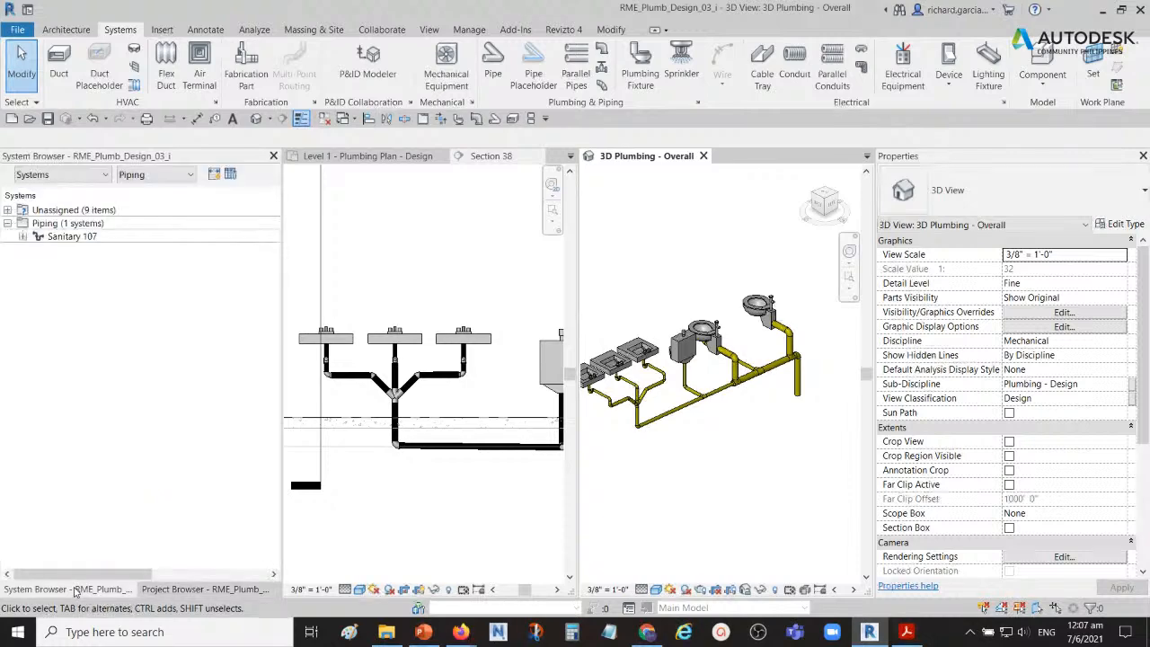
left_click(22, 236)
left_click(38, 250)
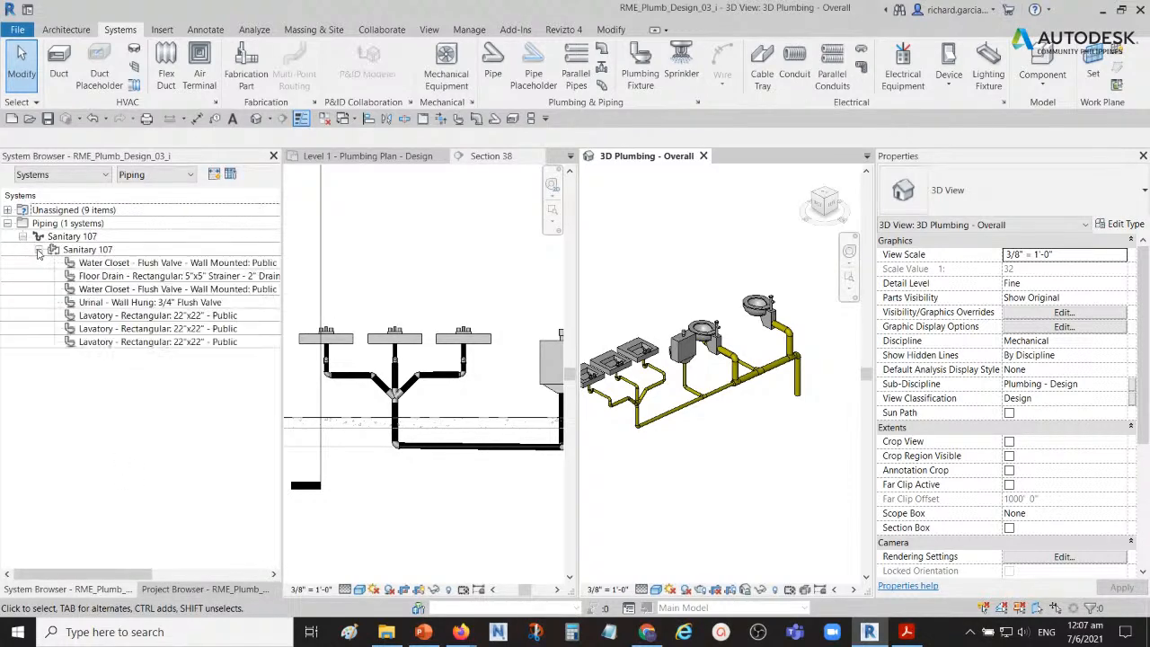
left_click(133, 317)
left_click(135, 330)
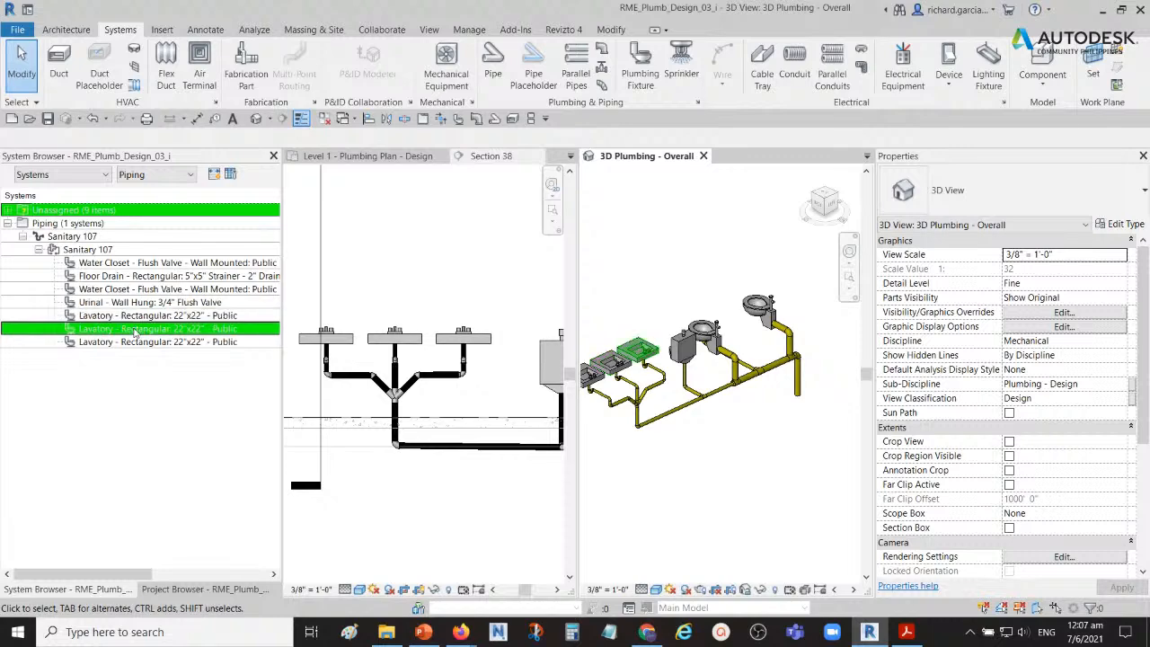
left_click(137, 343)
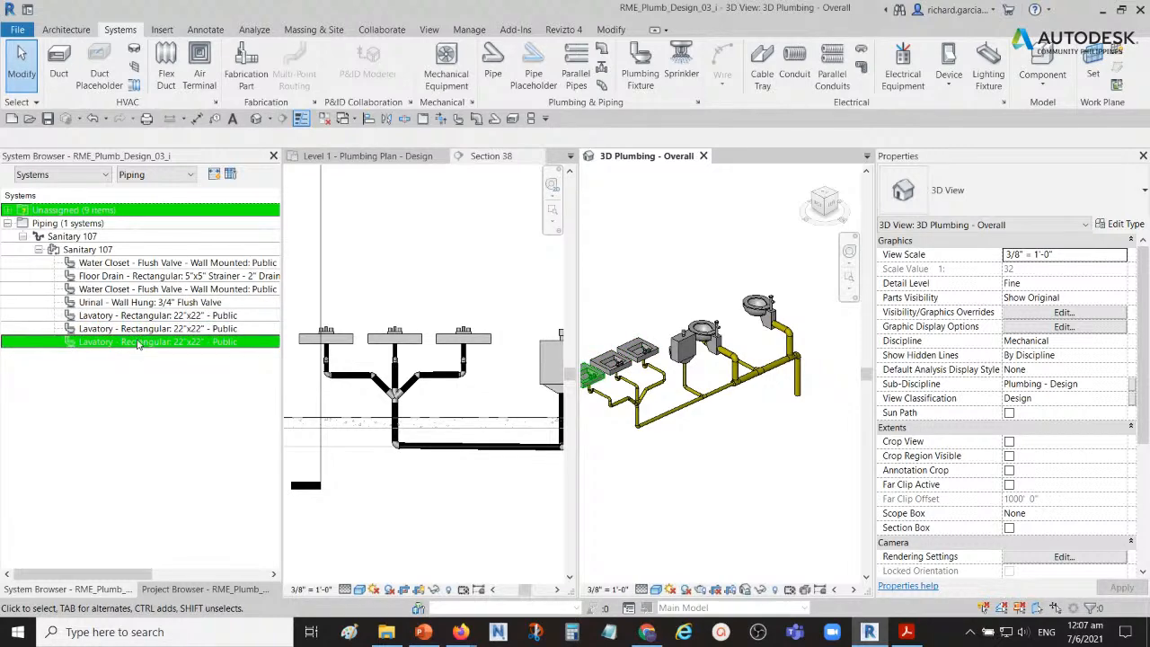
left_click(151, 316)
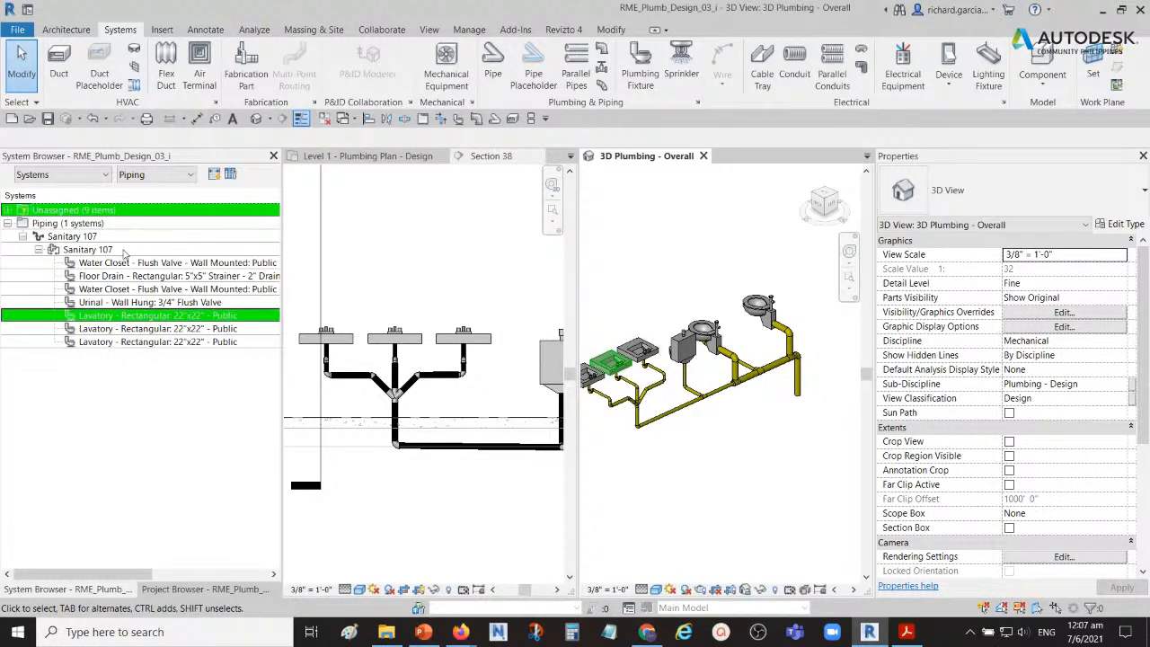
Step: Examine the complete sanitary run in 3D, including the elbow above the vertical drain at the end of the main
middle_click_drag(760, 477, 709, 445, "shift")
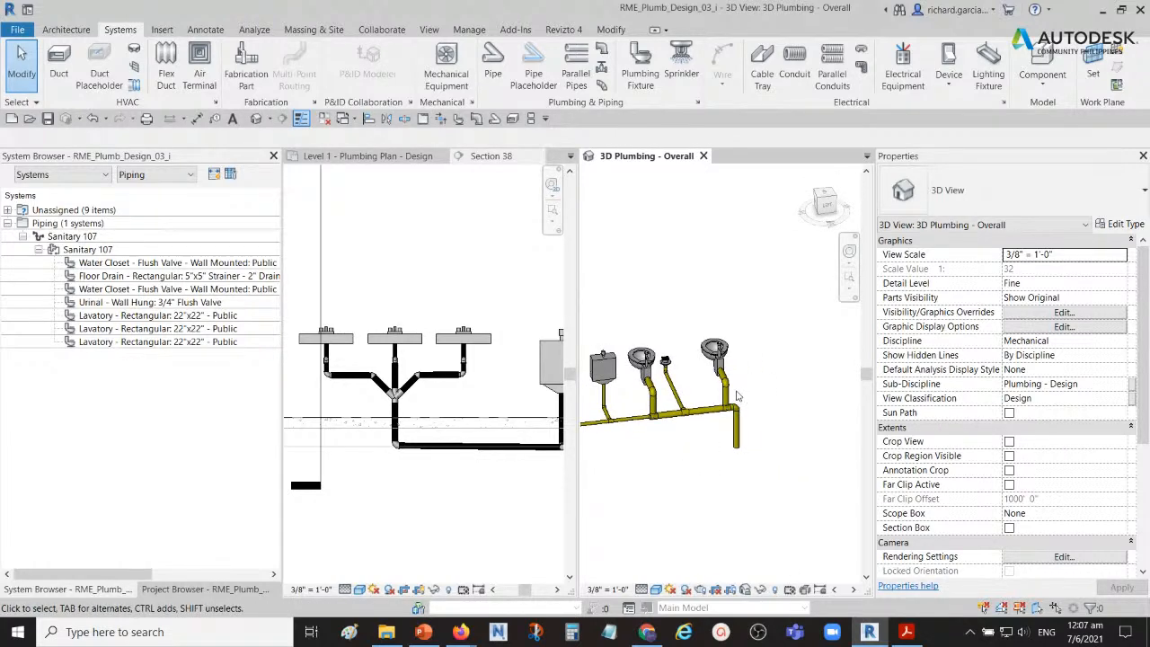
scroll(736, 395, "up", 6)
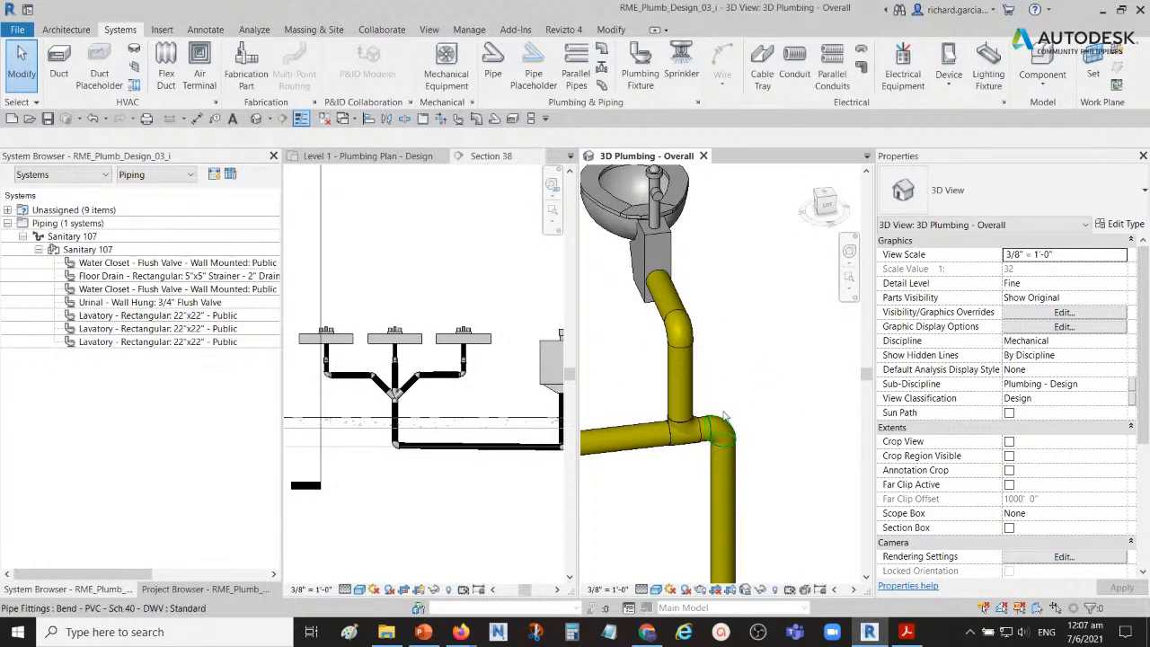
scroll(722, 425, "down", 5)
middle_click_drag(768, 445, 728, 456)
scroll(729, 457, "down", 3)
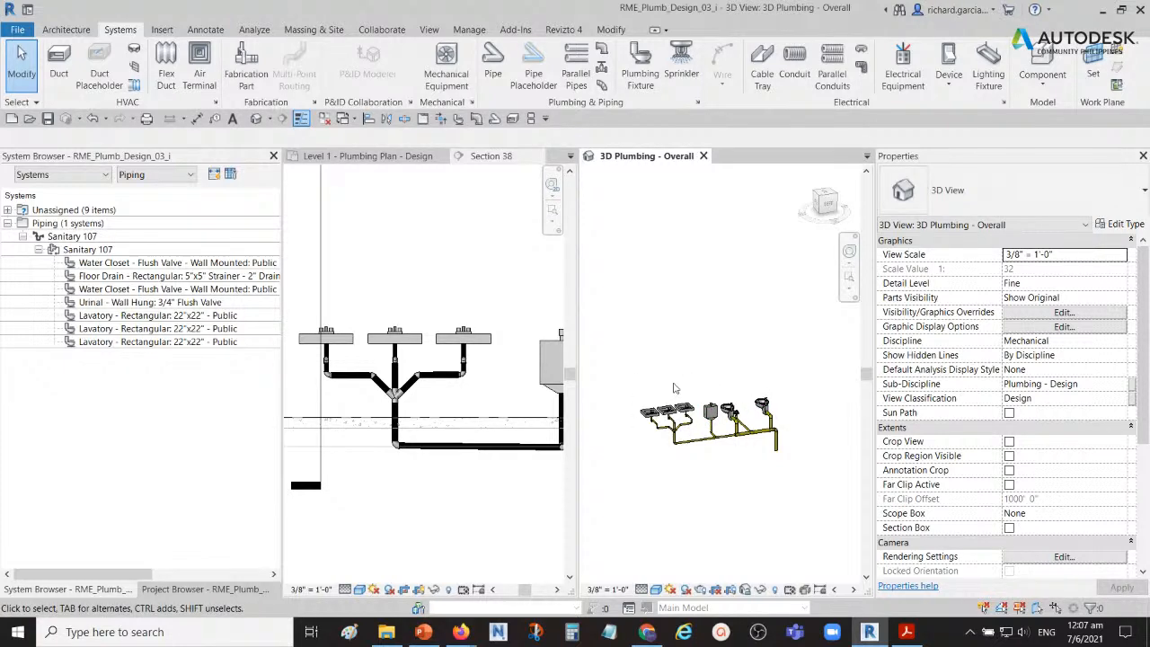
scroll(688, 422, "up", 2)
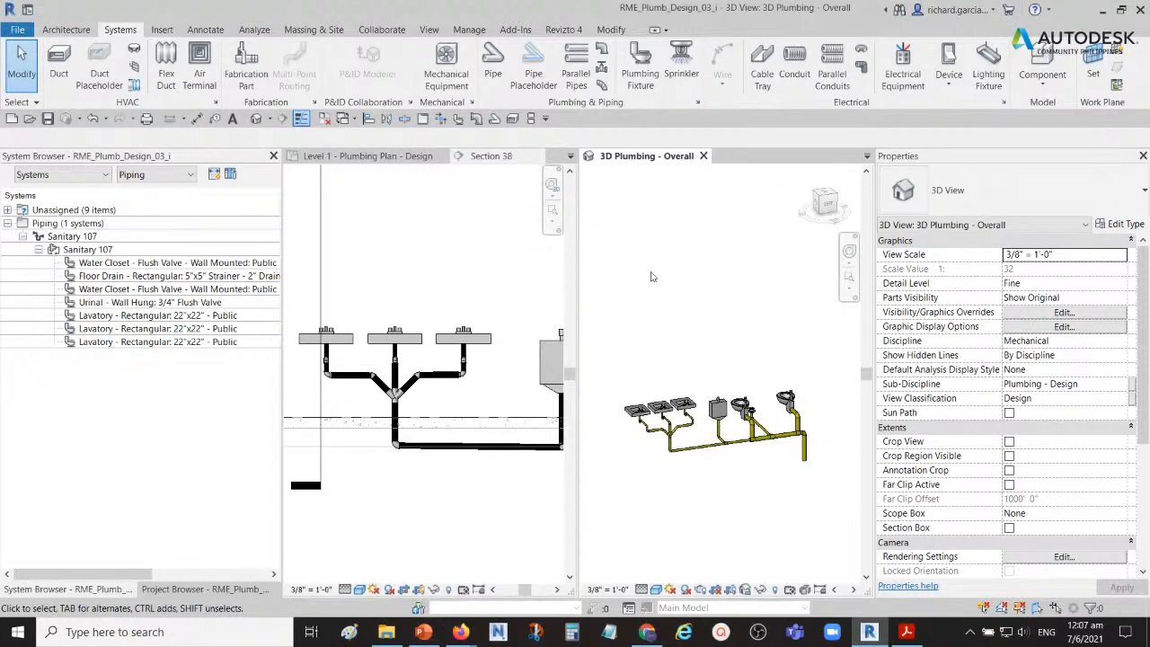
scroll(833, 435, "up", 6)
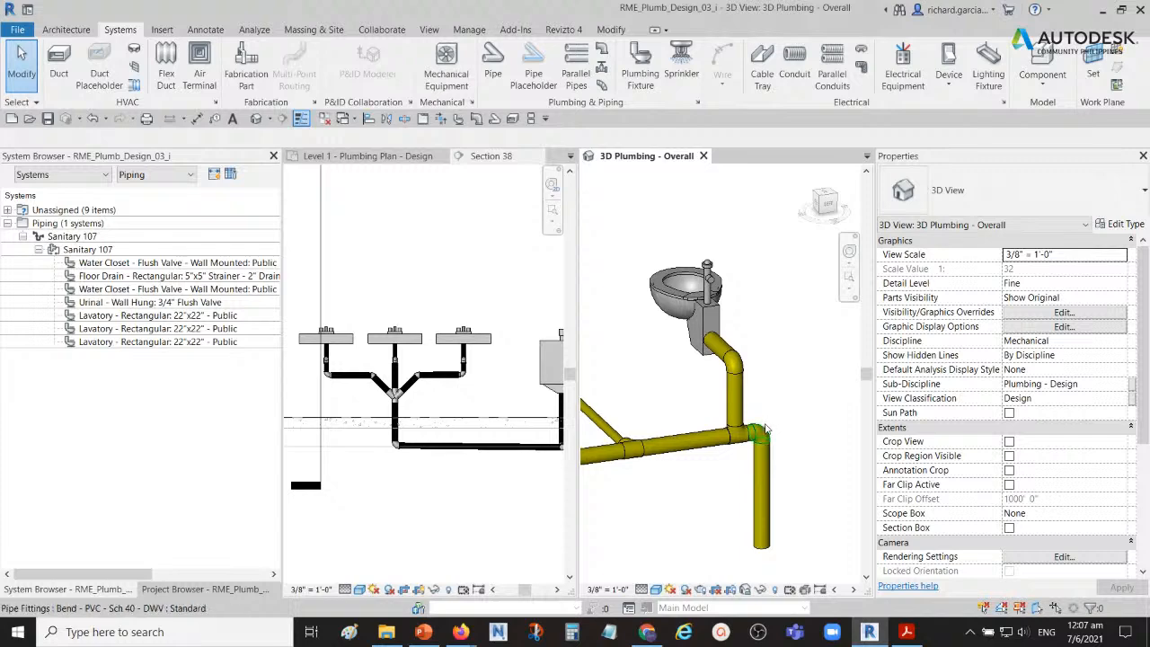
Step: Convert the 4" elbow above the vertical drain pipe beside the end water closet into a sanitary tee
left_click(761, 434)
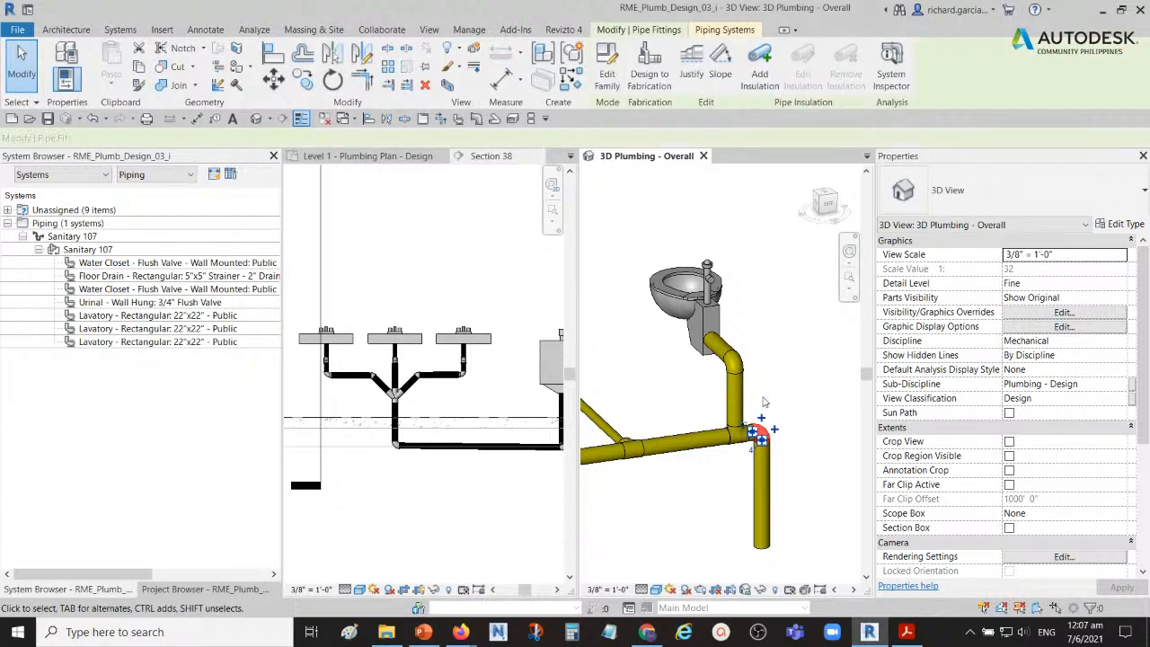
scroll(759, 421, "up", 3)
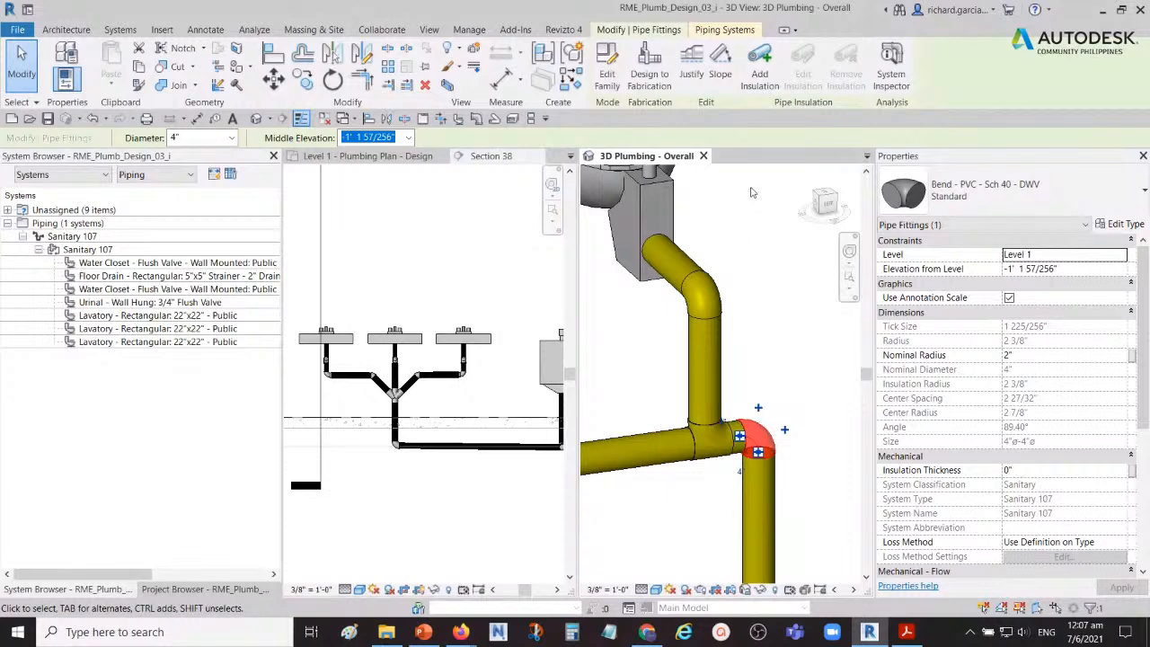
scroll(749, 218, "down", 5)
middle_click_drag(752, 223, 744, 312)
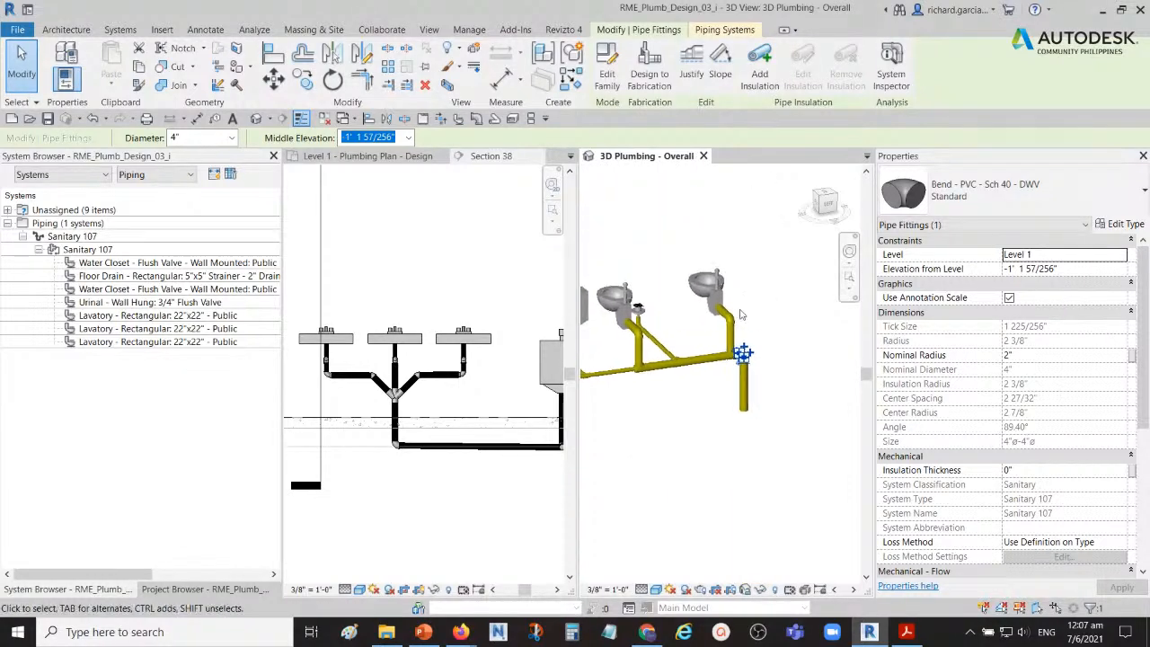
scroll(758, 324, "up", 3)
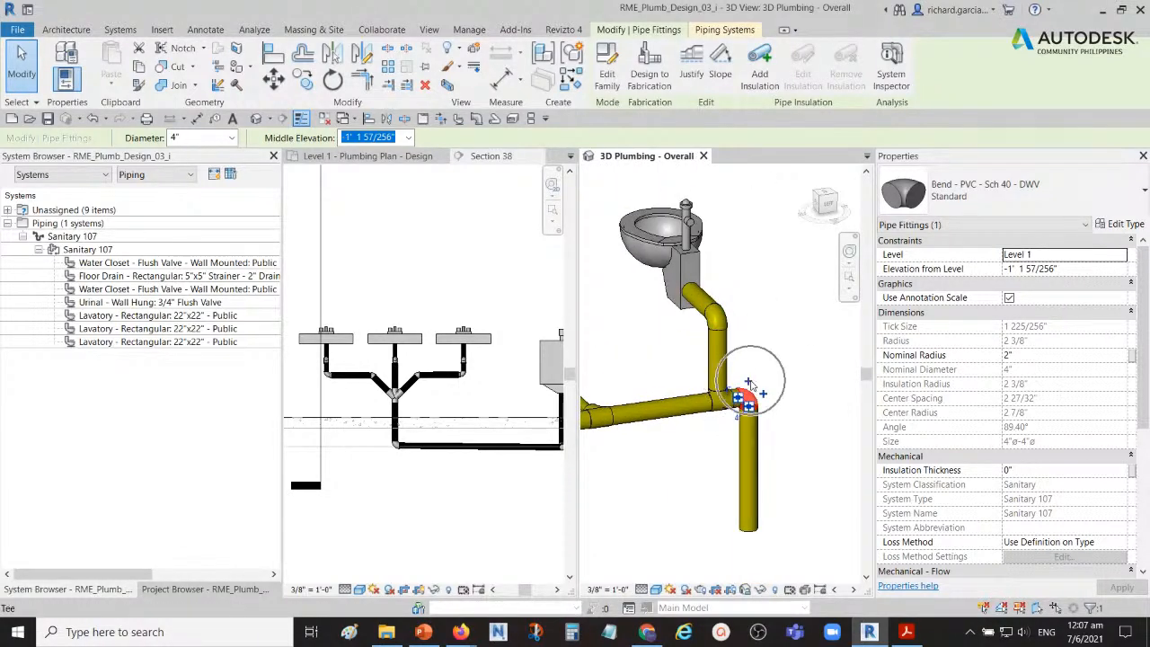
left_click(777, 372)
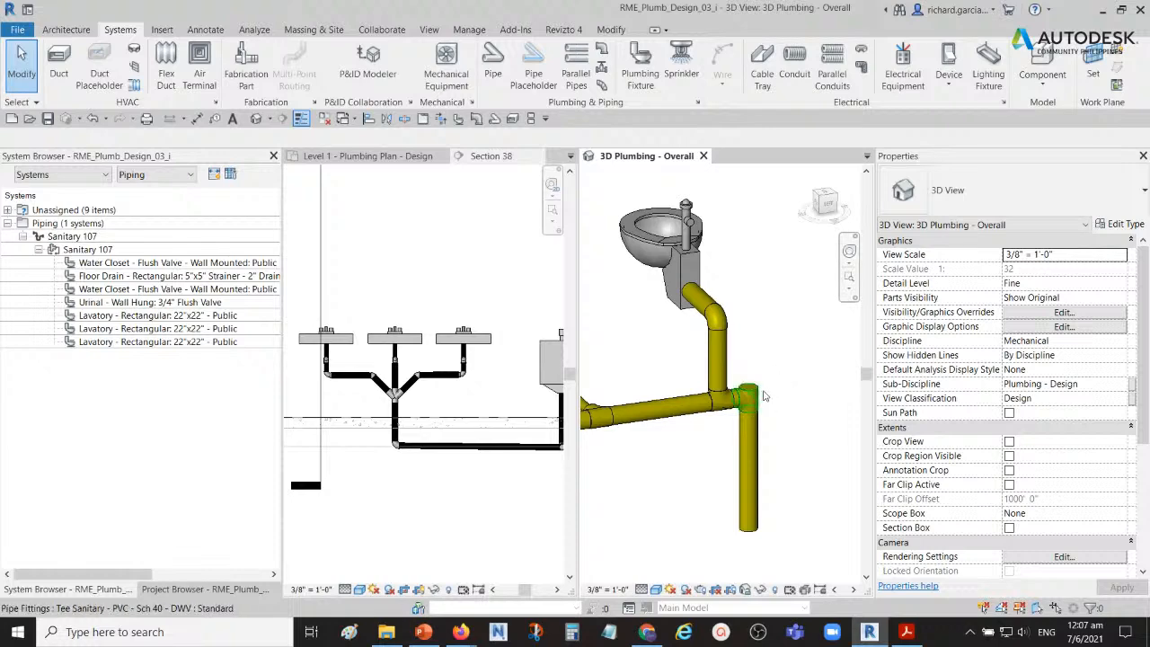
Step: Draw a vertical 4" PVC - Sanitary pipe in Section 38 from the sanitary tee's open upper connector up to the 02 - Floor level
left_click(757, 395)
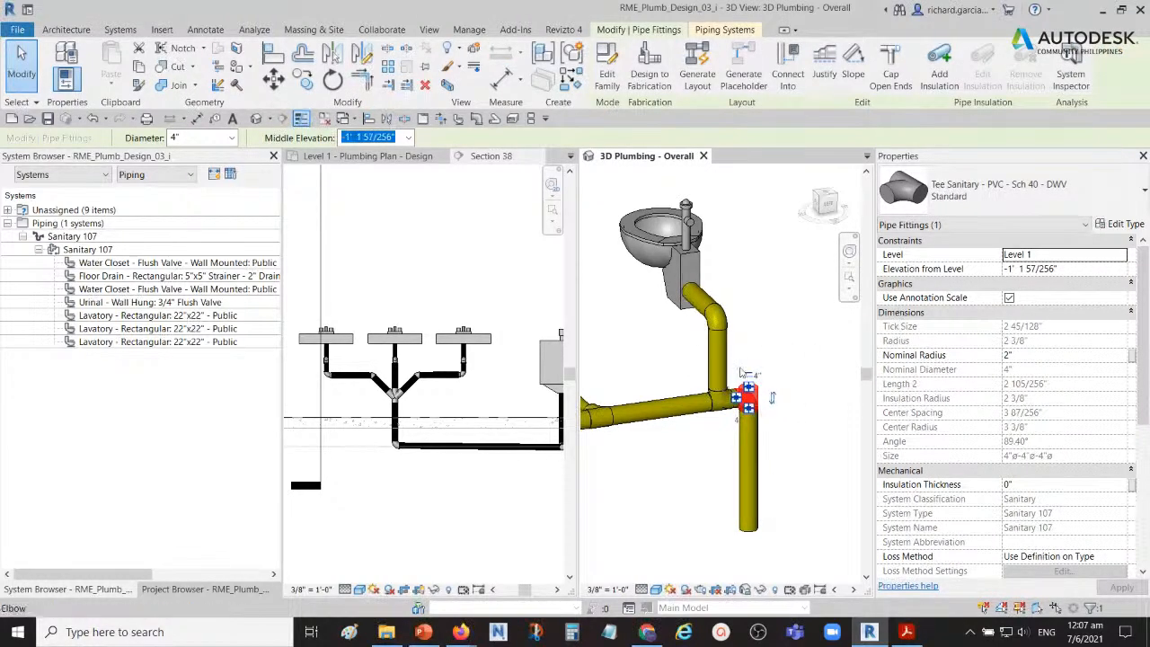
left_click(381, 380)
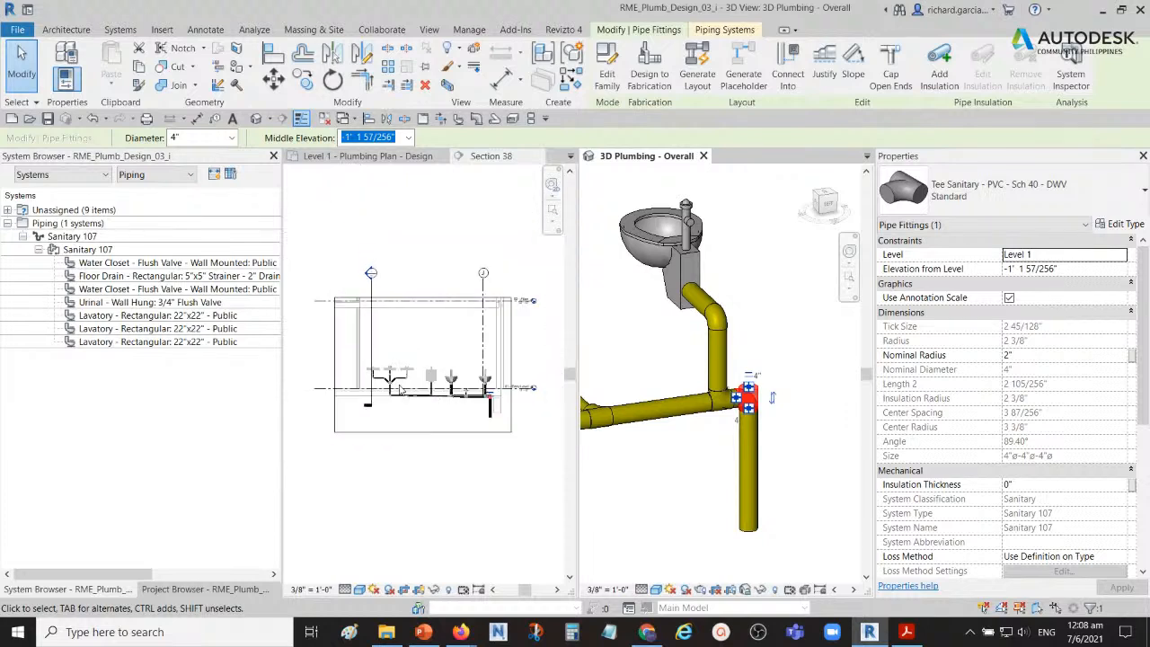
middle_click_drag(514, 378, 385, 418)
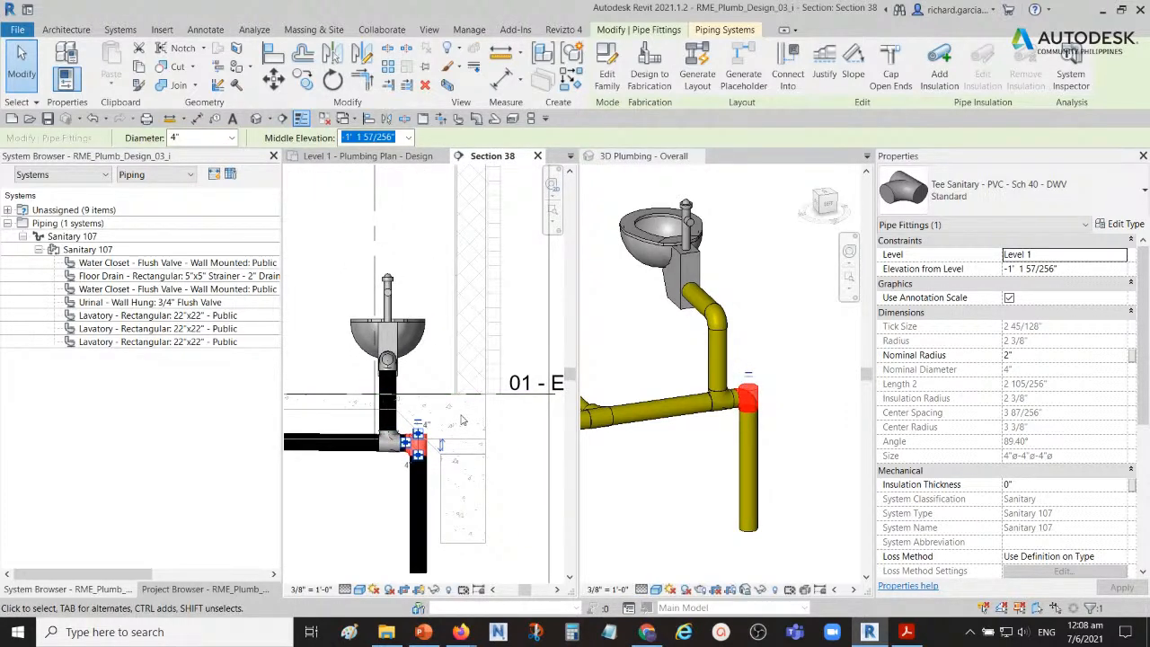
scroll(448, 420, "down", 3)
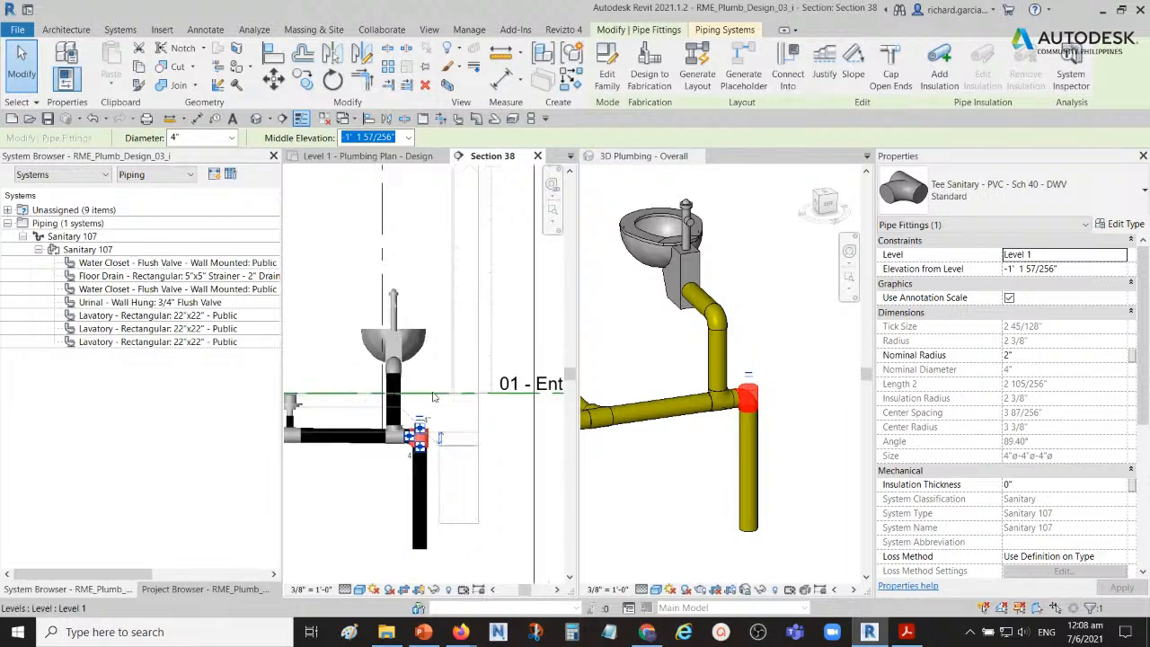
left_click(770, 302)
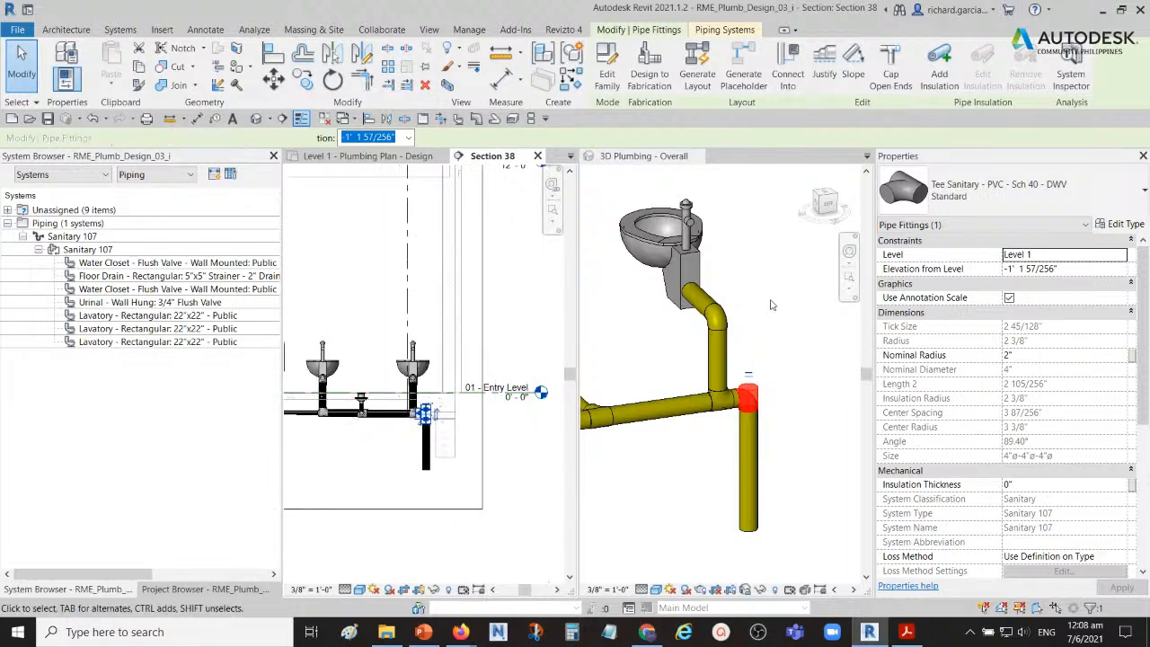
scroll(426, 405, "up", 3)
left_click(422, 430)
scroll(424, 422, "up", 2)
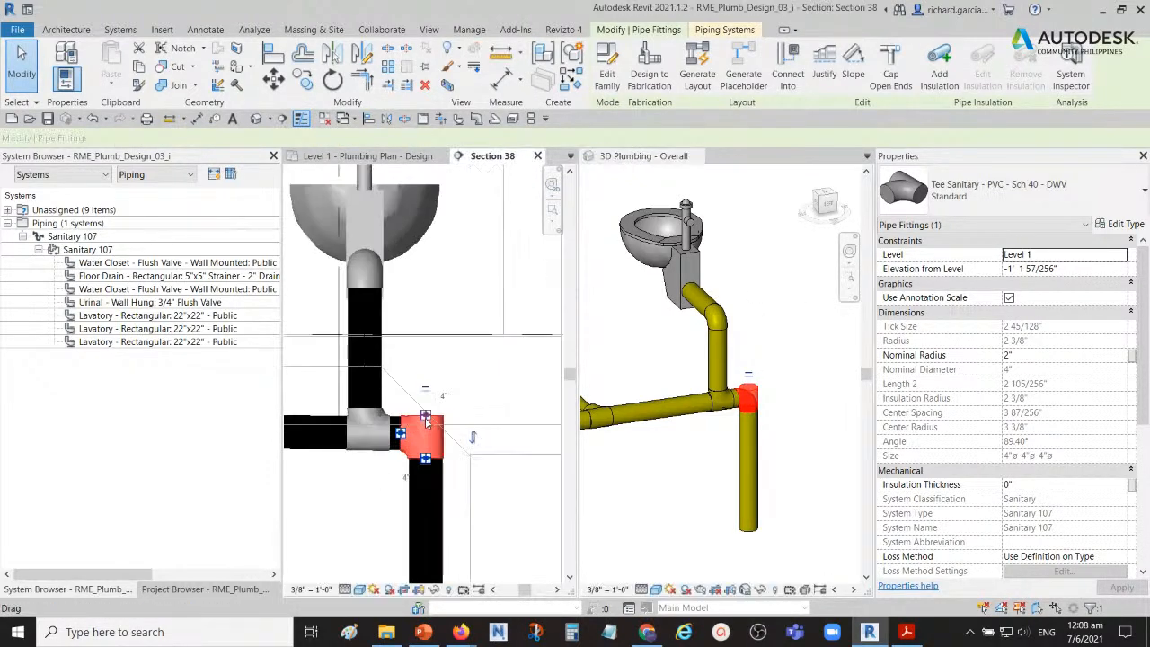
right_click(425, 416)
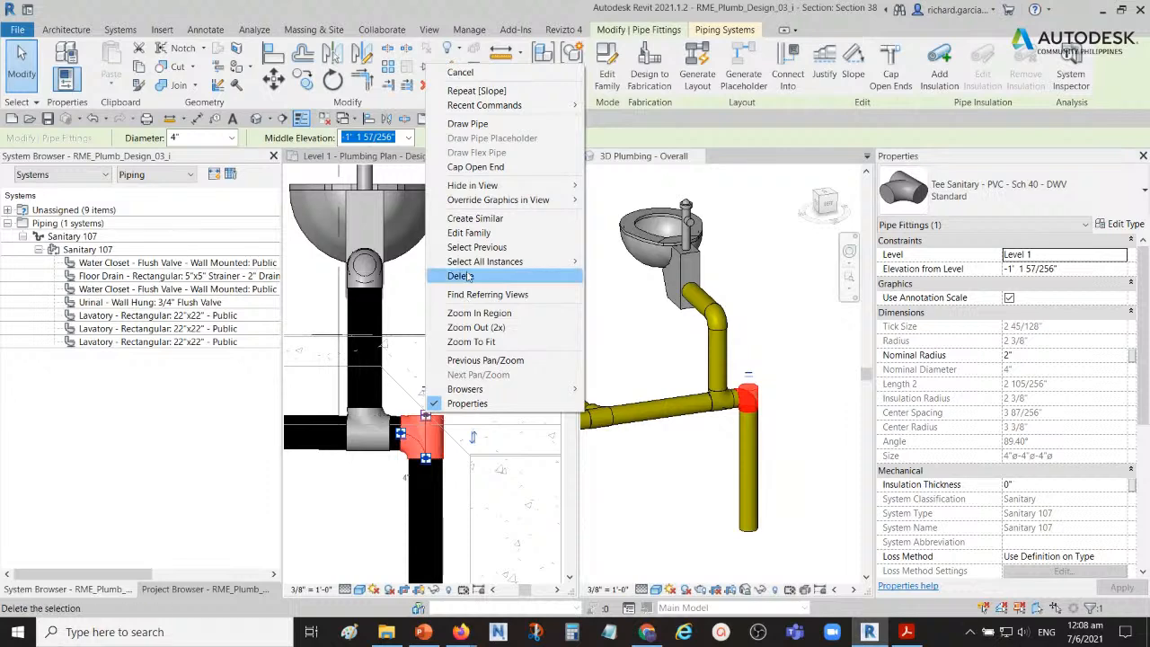
left_click(476, 124)
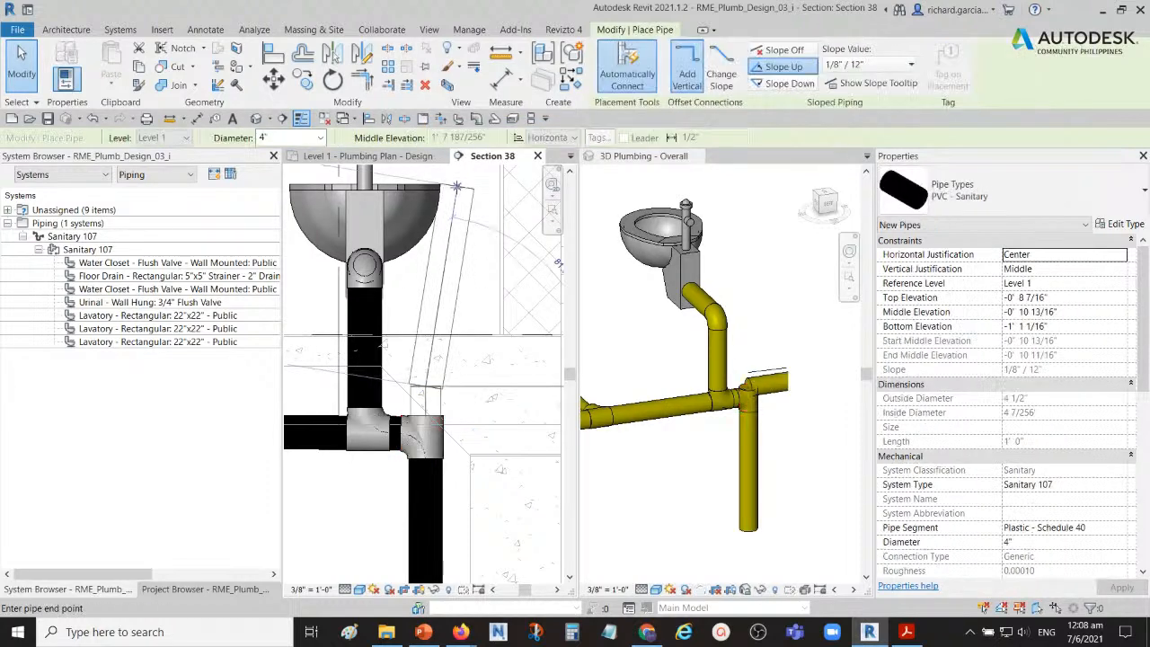
scroll(446, 186, "down", 2)
scroll(444, 357, "down", 4)
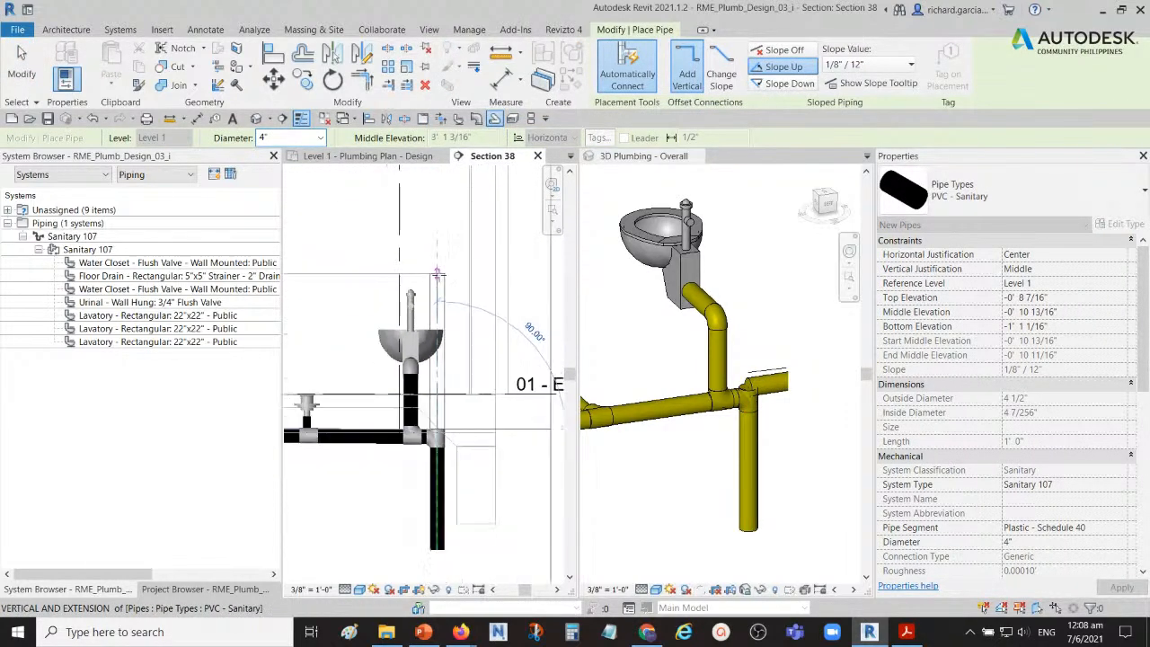
middle_click_drag(444, 356, 442, 385)
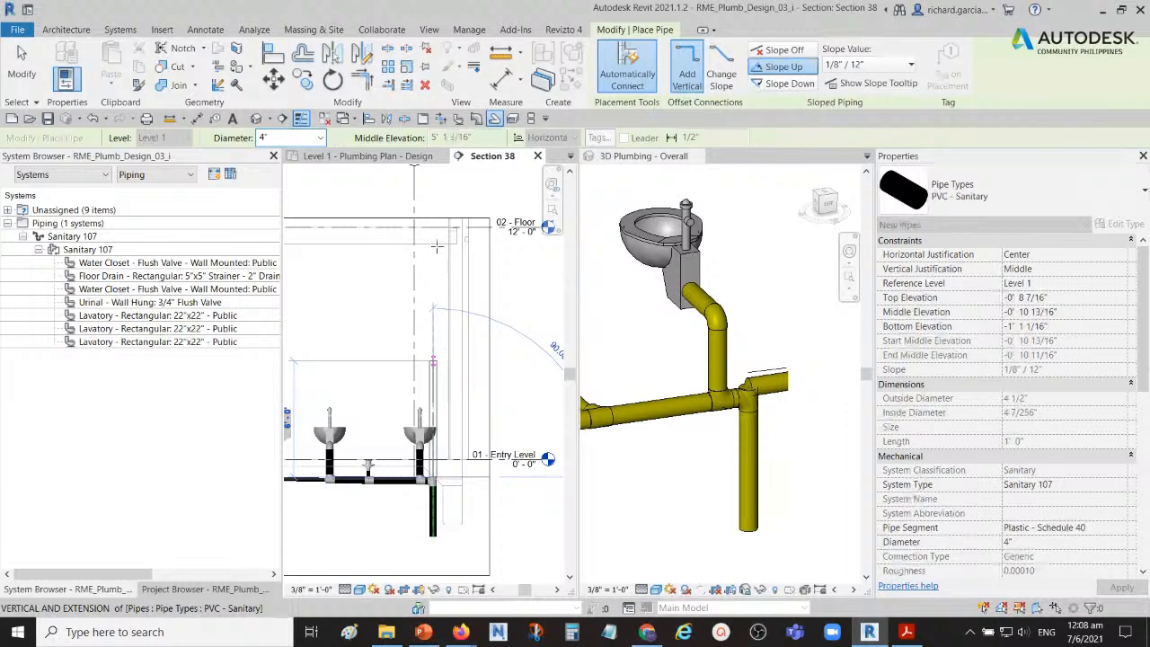
scroll(434, 233, "up", 3)
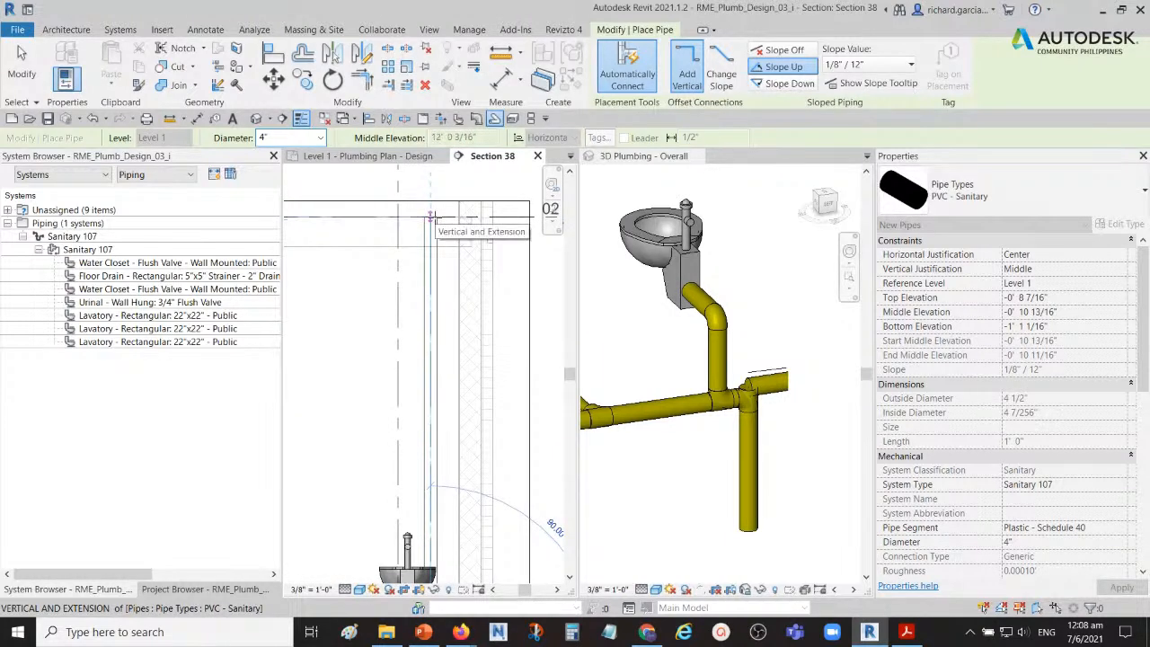
left_click(431, 217)
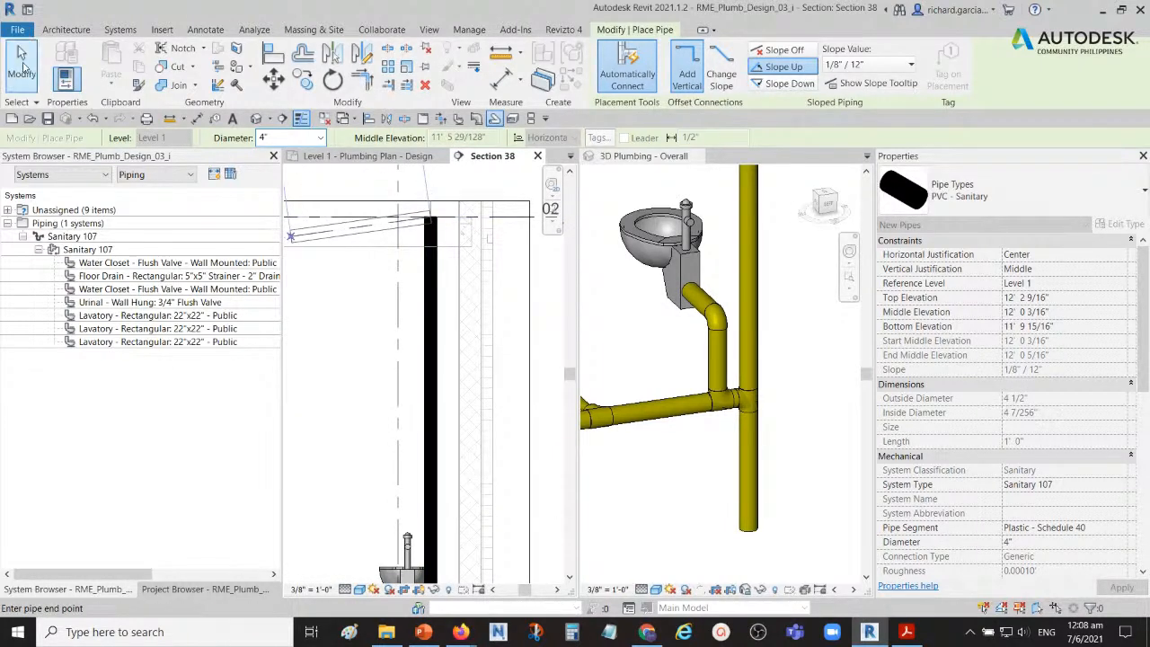
left_click(21, 63)
Step: Examine the new vertical pipe beside the end water closet in both the 3D view and Section 38
middle_click_drag(682, 360, 761, 383, "shift")
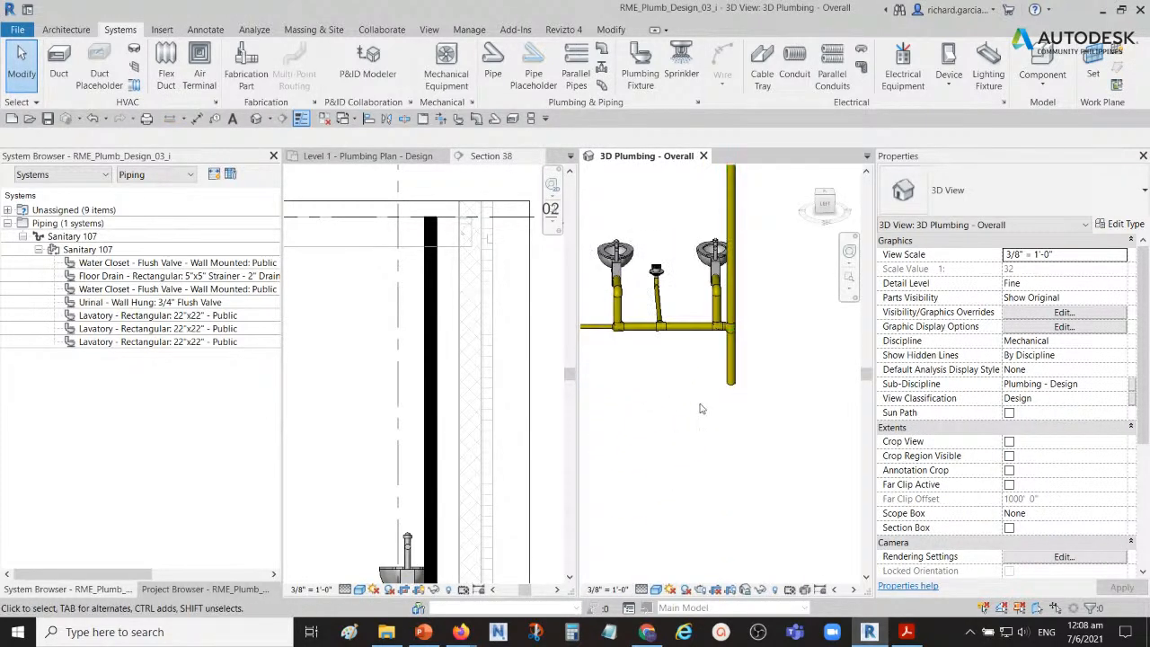
scroll(706, 404, "down", 2)
scroll(749, 324, "up", 1)
middle_click_drag(754, 324, 755, 391)
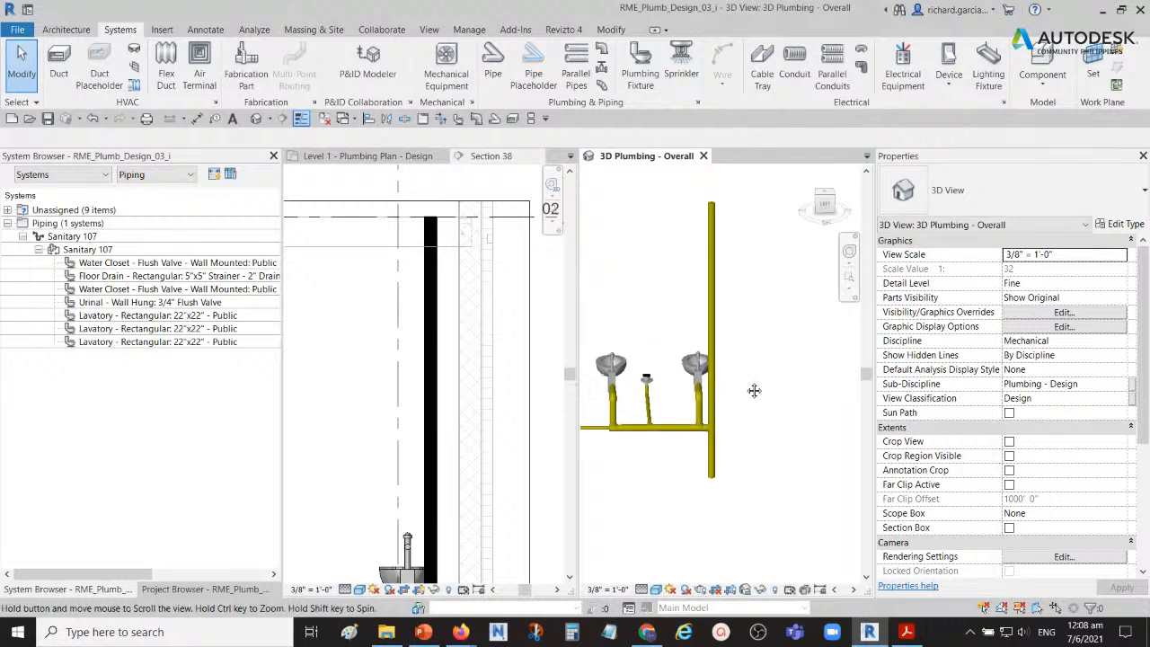
scroll(768, 363, "up", 4)
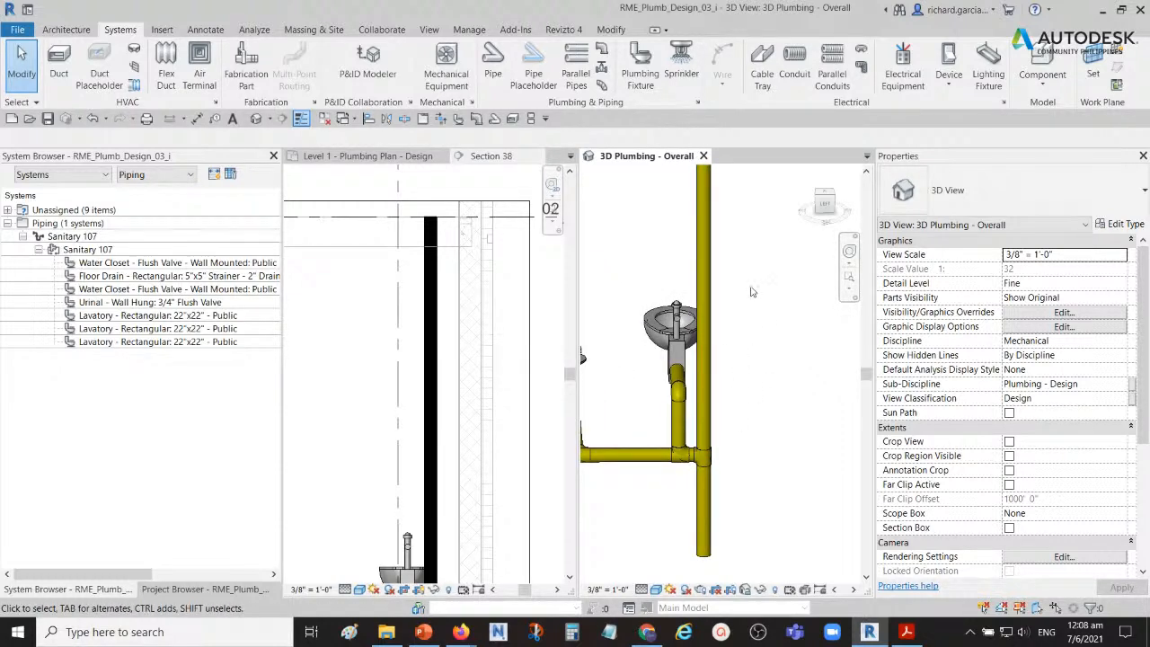
scroll(754, 300, "down", 1)
middle_click_drag(756, 301, 745, 382)
scroll(733, 366, "down", 2)
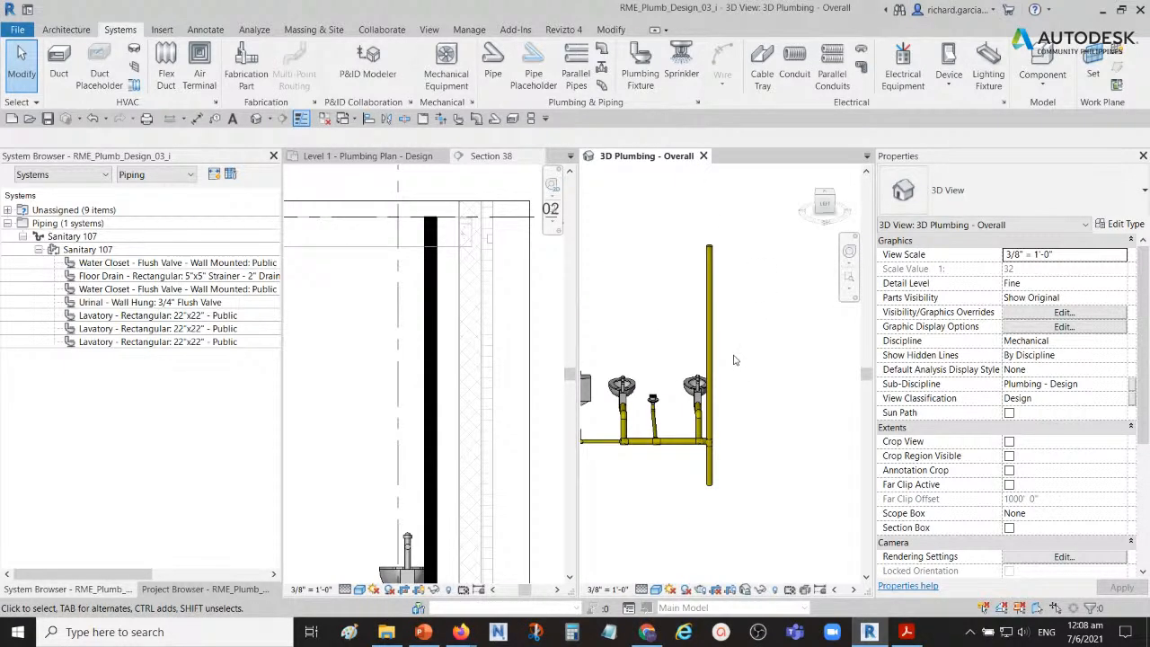
left_click(361, 408)
scroll(379, 397, "down", 2)
middle_click_drag(409, 436, 400, 317)
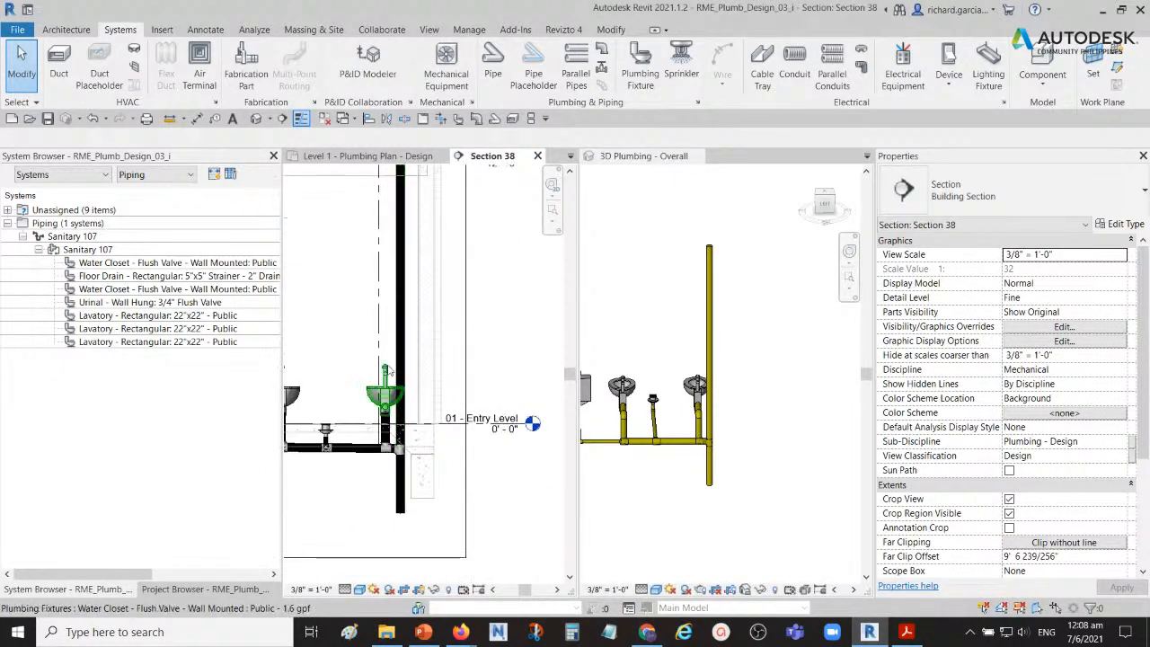
scroll(405, 410, "up", 4)
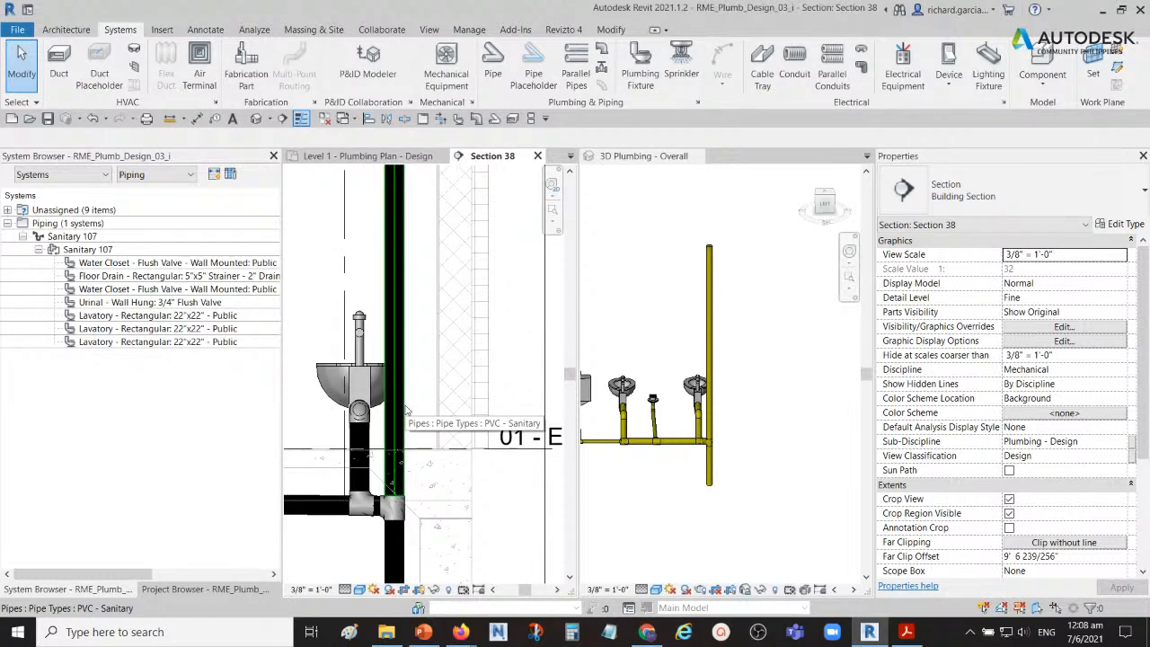
Step: Place a Standard Tee Reducing Vent - PVC - Sch 40 - DWV fitting on the vertical pipe, slightly above the end water closet
left_click(478, 119)
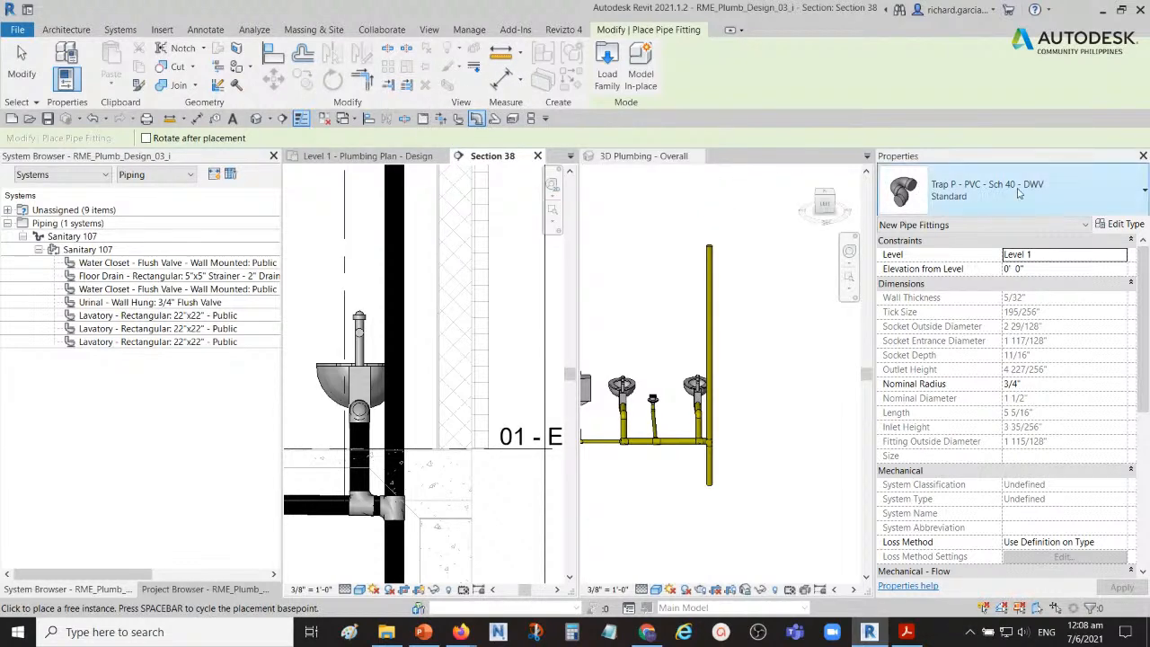
left_click(1052, 190)
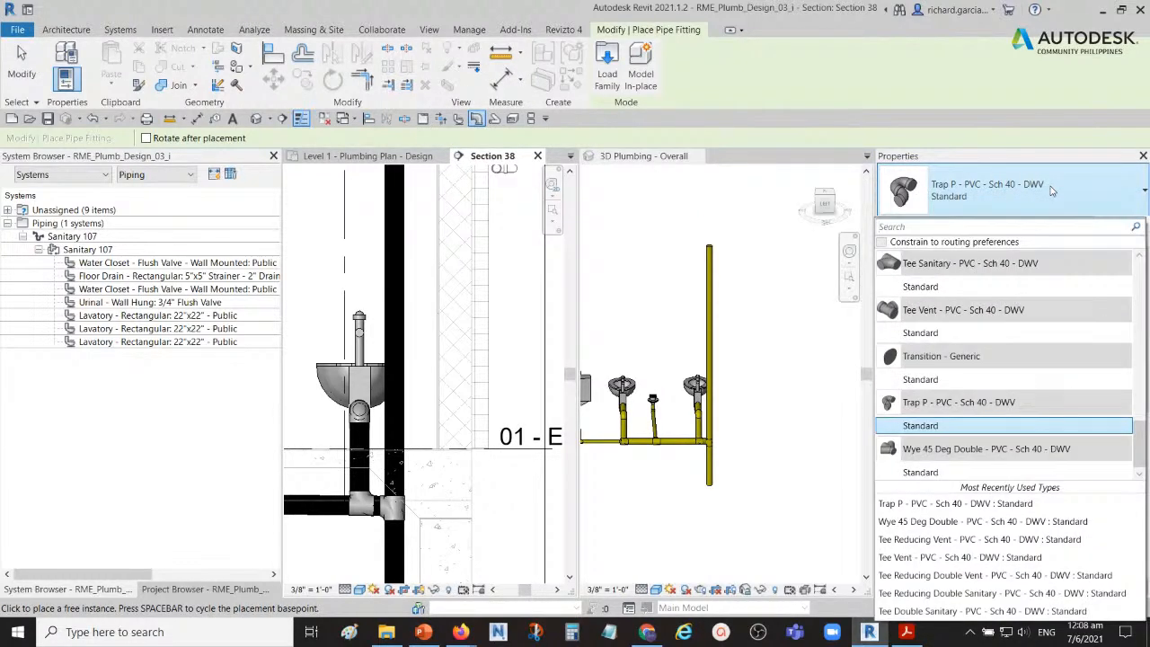
scroll(978, 360, "up", 2)
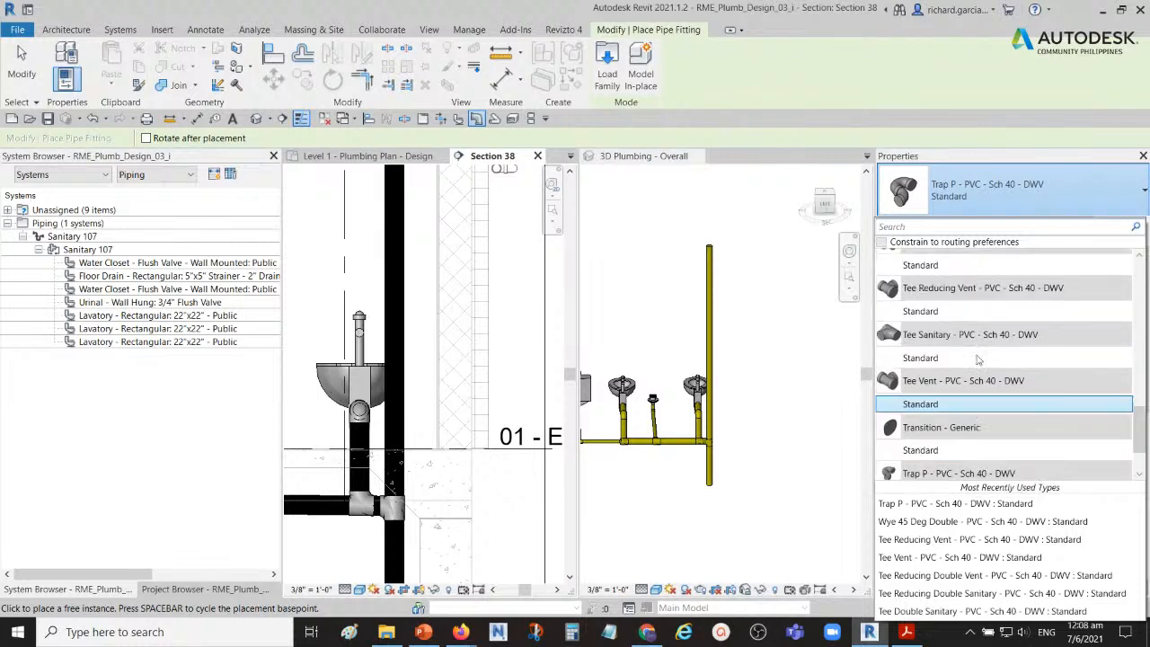
scroll(978, 359, "up", 1)
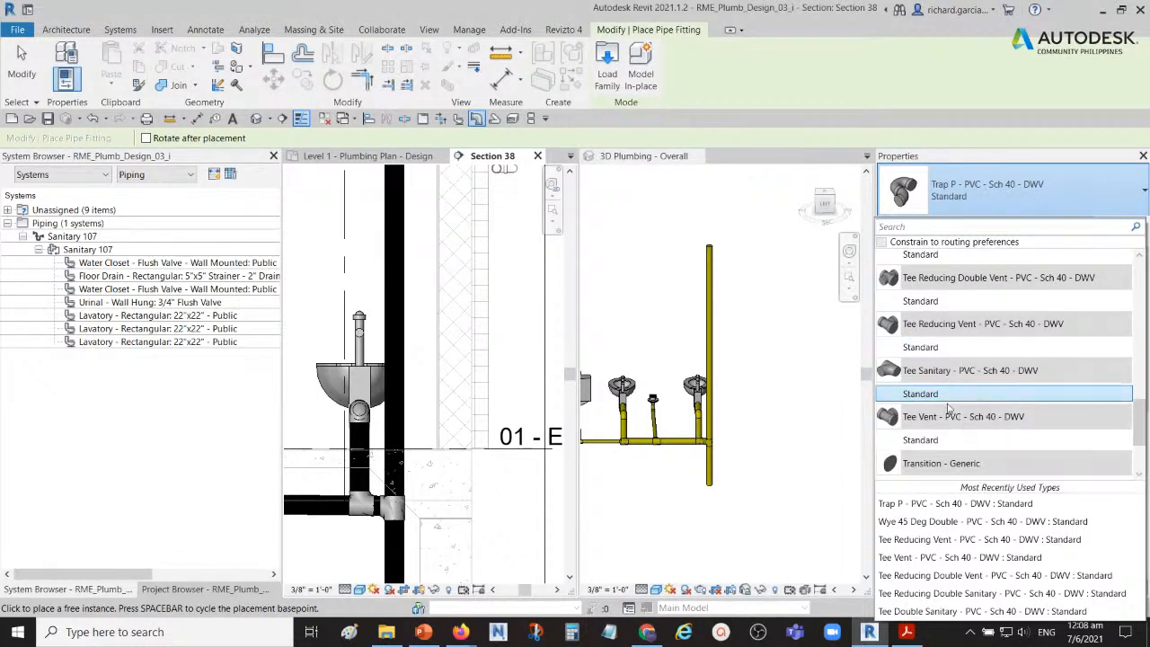
scroll(964, 404, "up", 4)
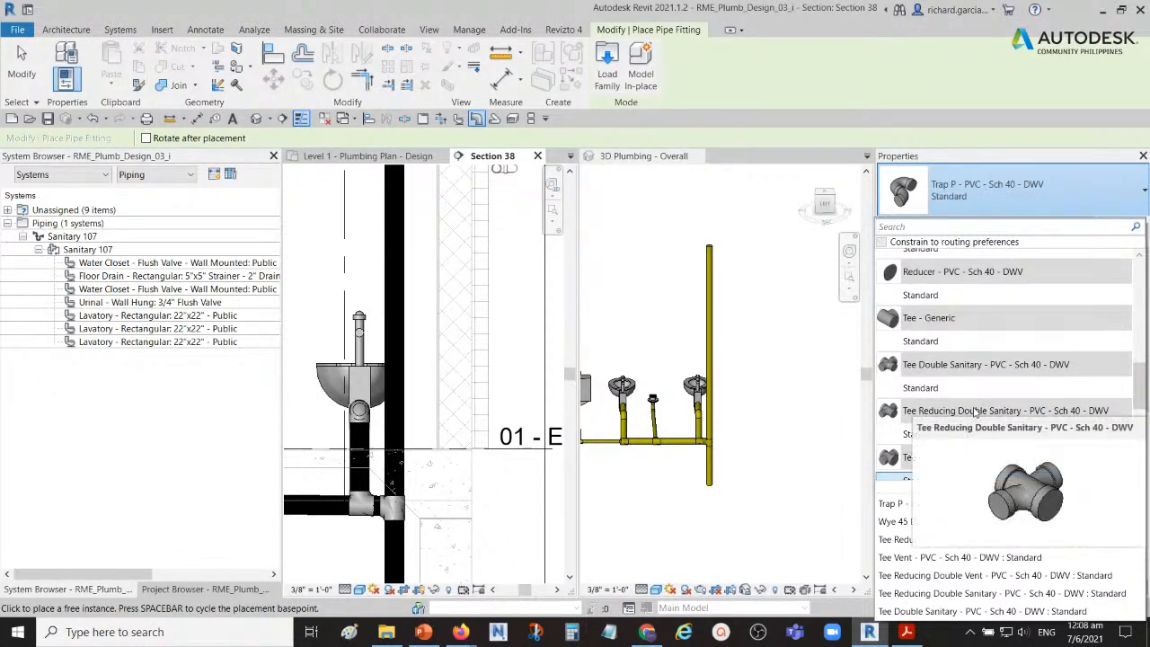
scroll(969, 410, "up", 6)
scroll(986, 411, "up", 5)
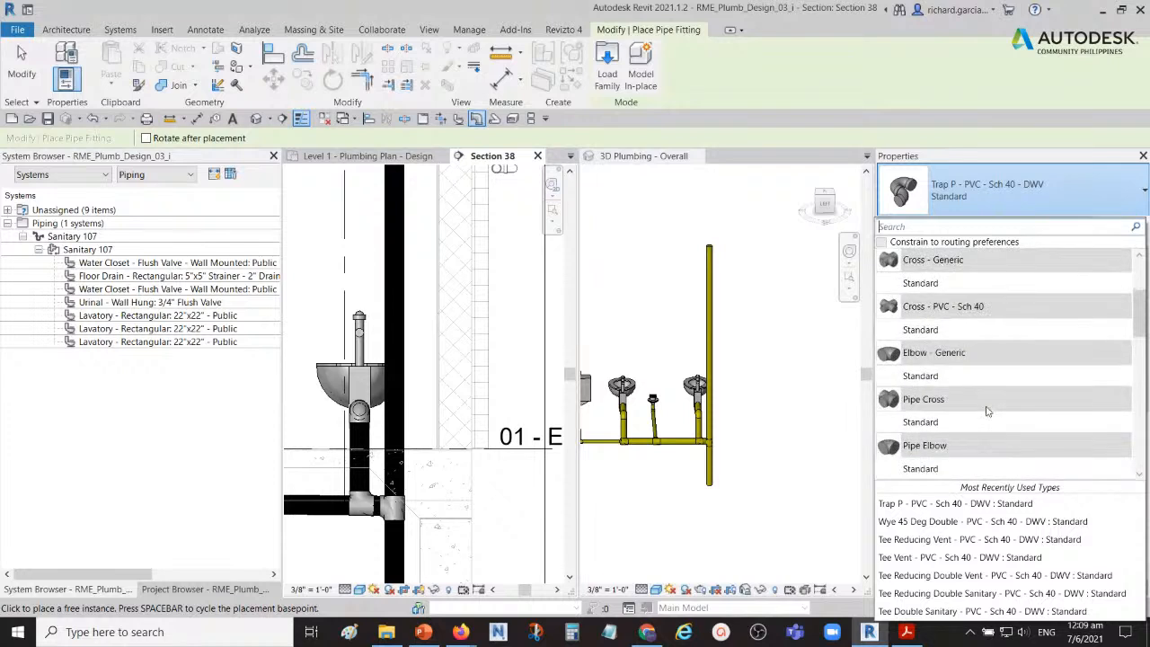
scroll(993, 411, "down", 6)
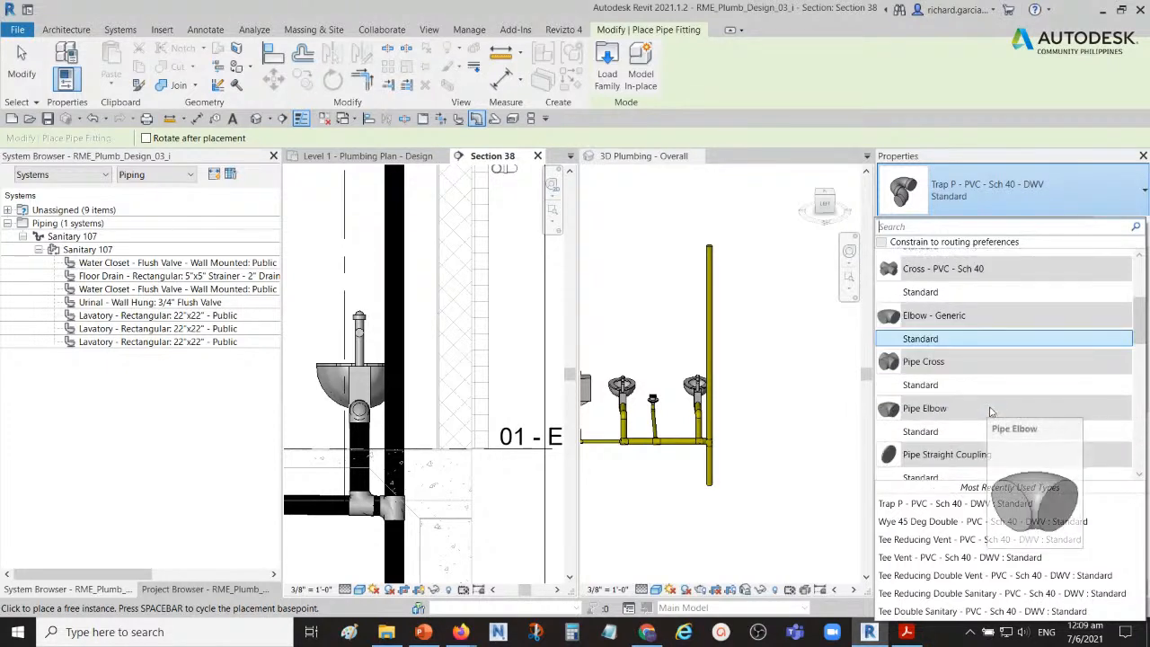
scroll(1000, 409, "down", 5)
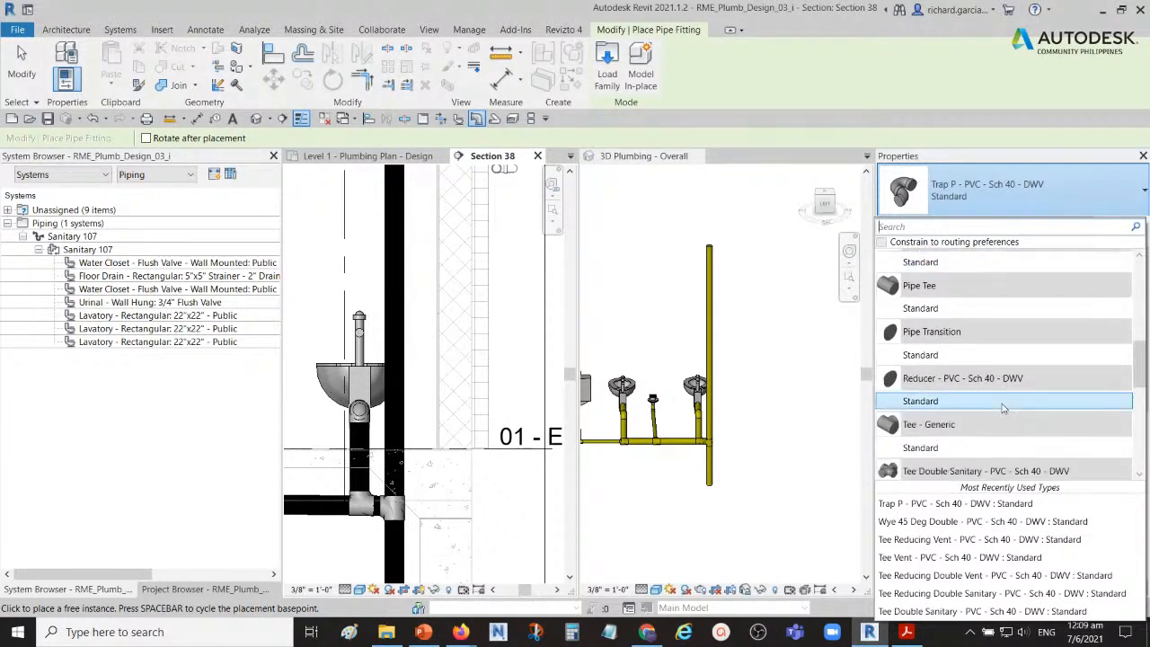
scroll(1013, 399, "down", 3)
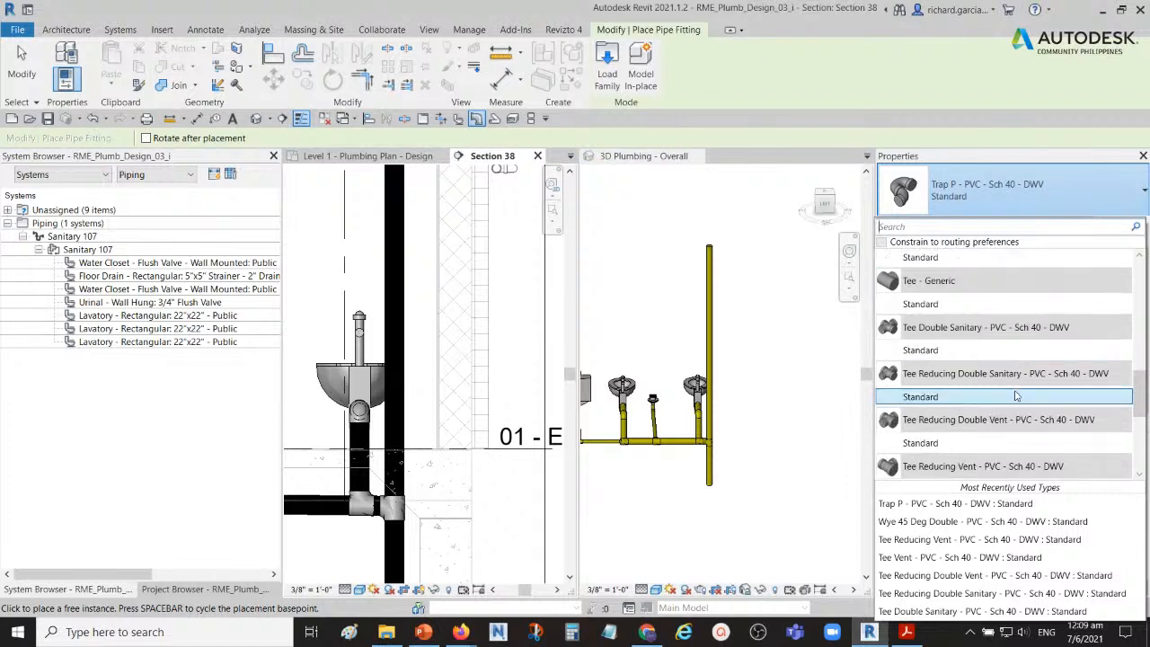
scroll(1008, 397, "down", 1)
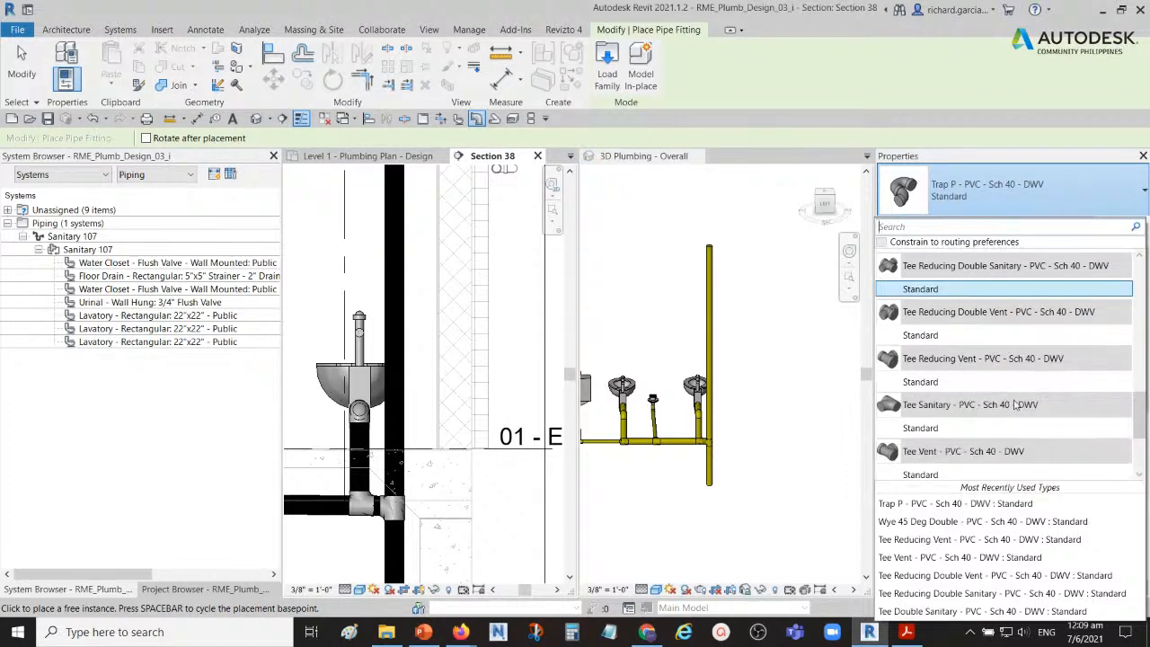
scroll(996, 423, "down", 2)
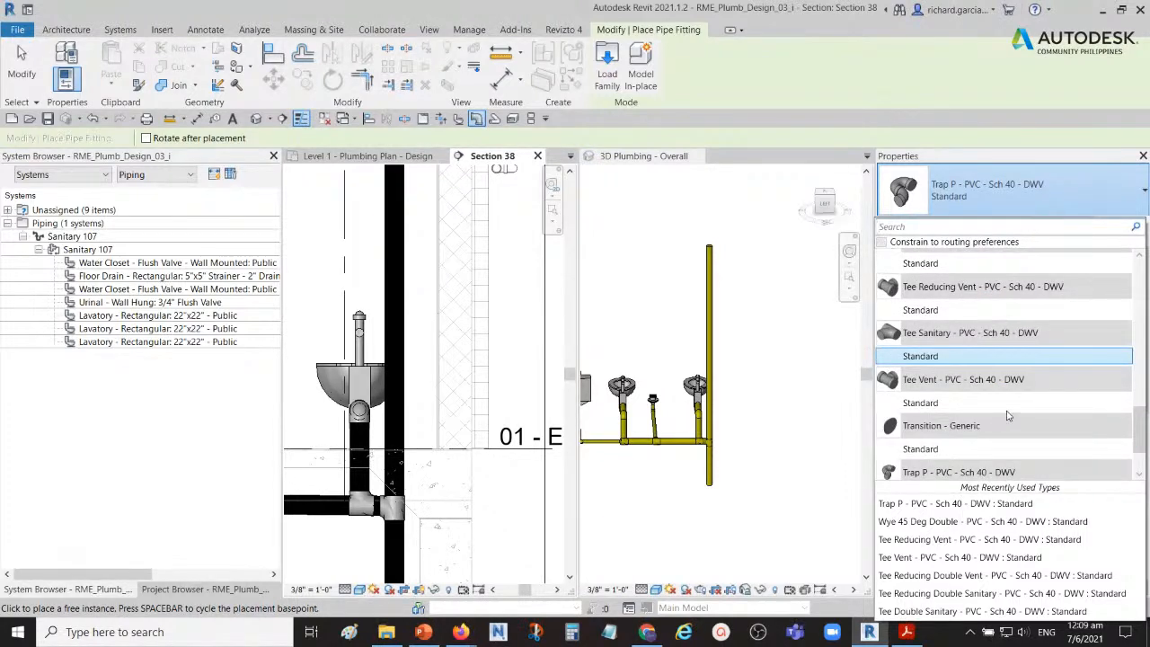
scroll(1007, 415, "down", 2)
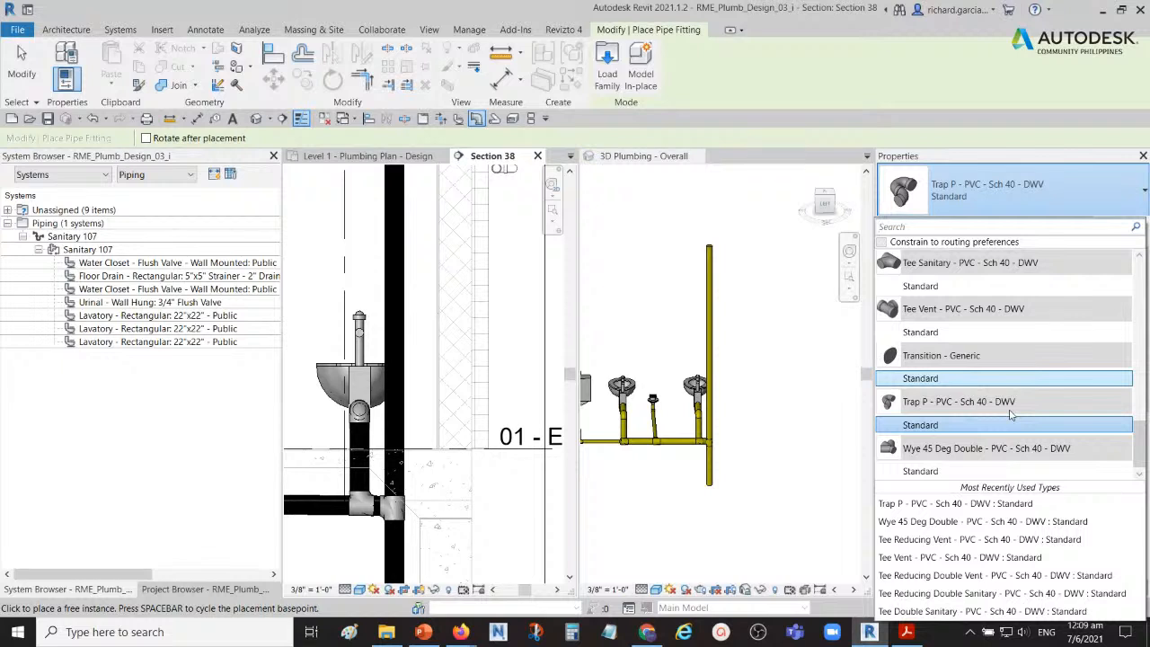
scroll(977, 379, "up", 2)
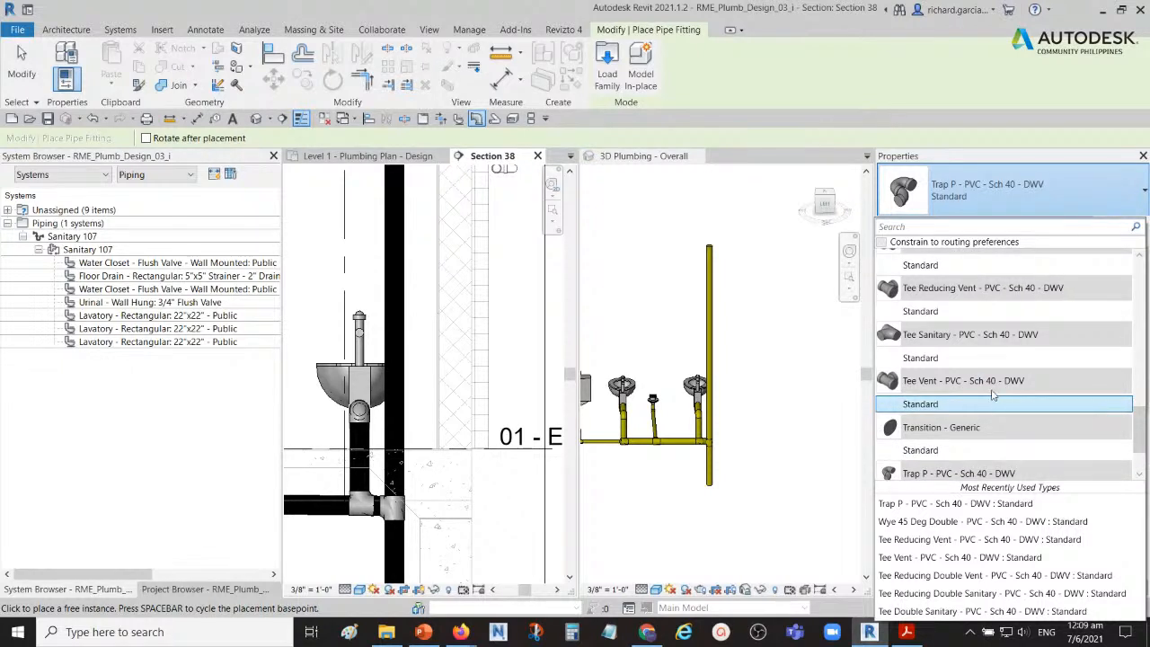
mouse_move(924, 315)
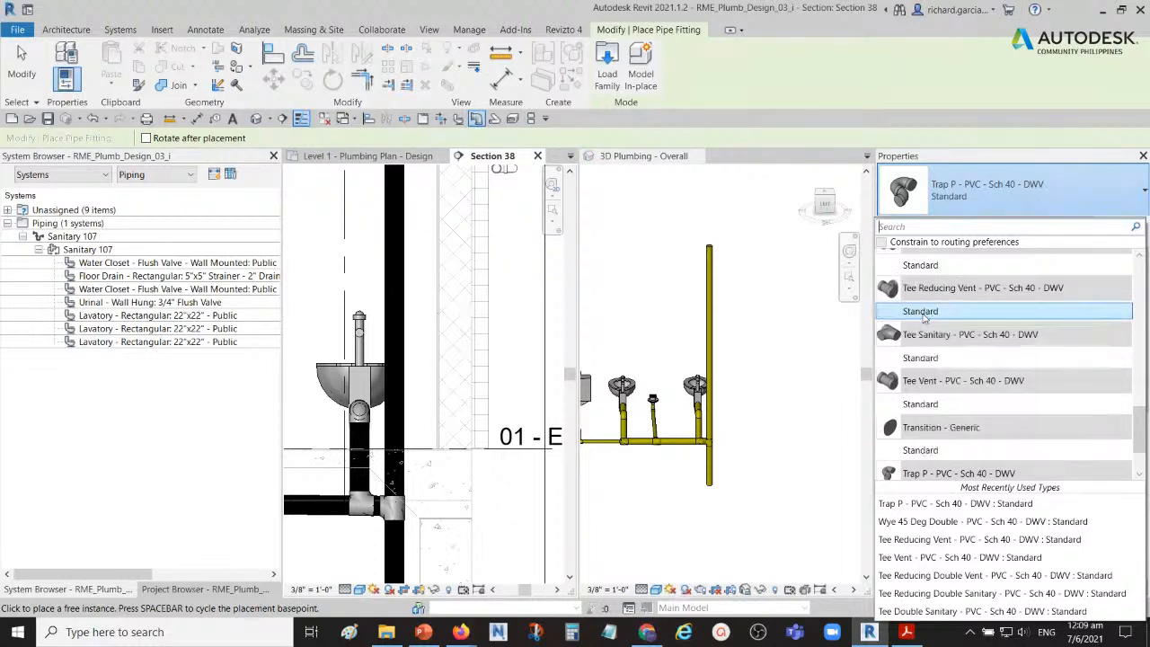
left_click(923, 312)
scroll(711, 379, "up", 2)
scroll(710, 379, "up", 4)
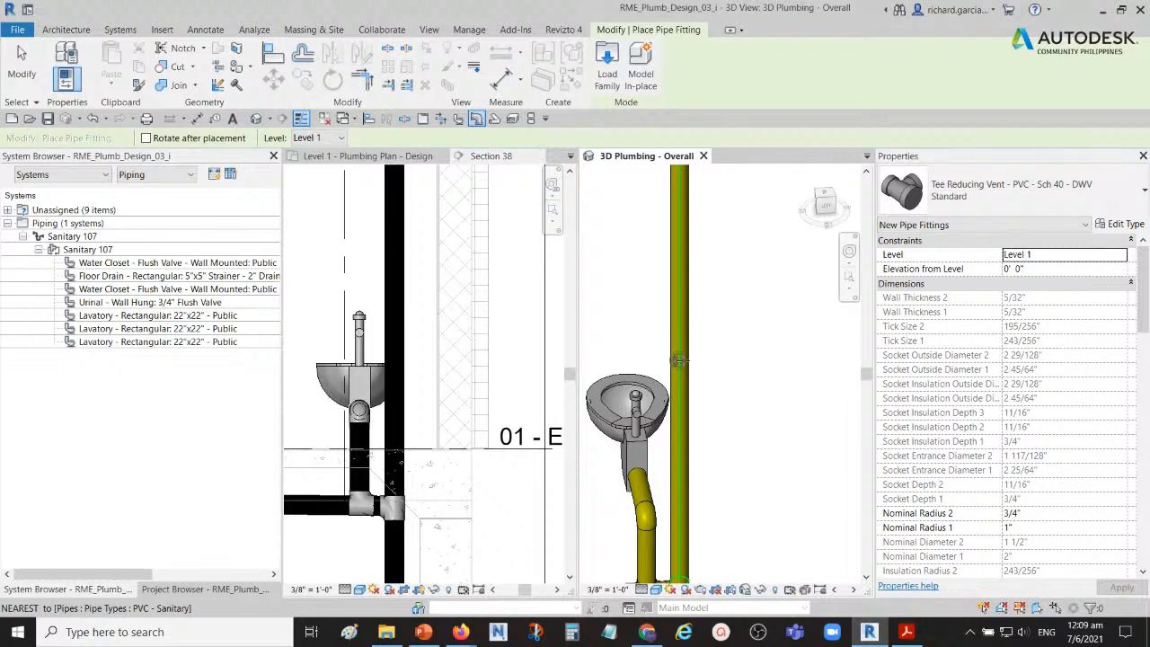
left_click(692, 342)
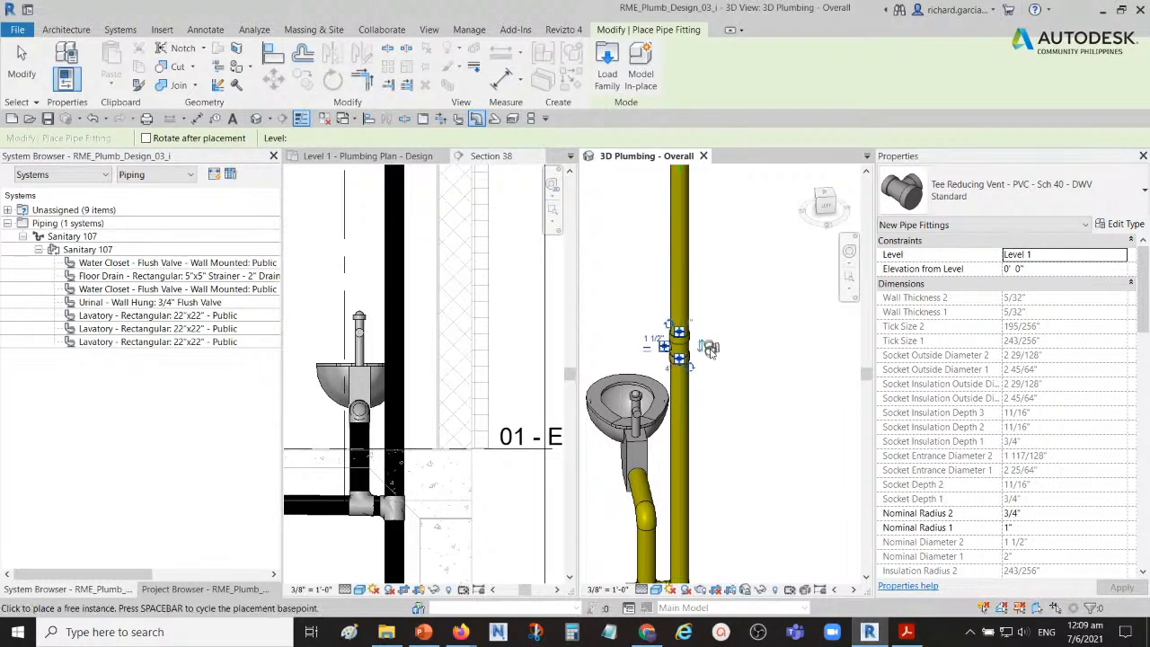
left_click(21, 66)
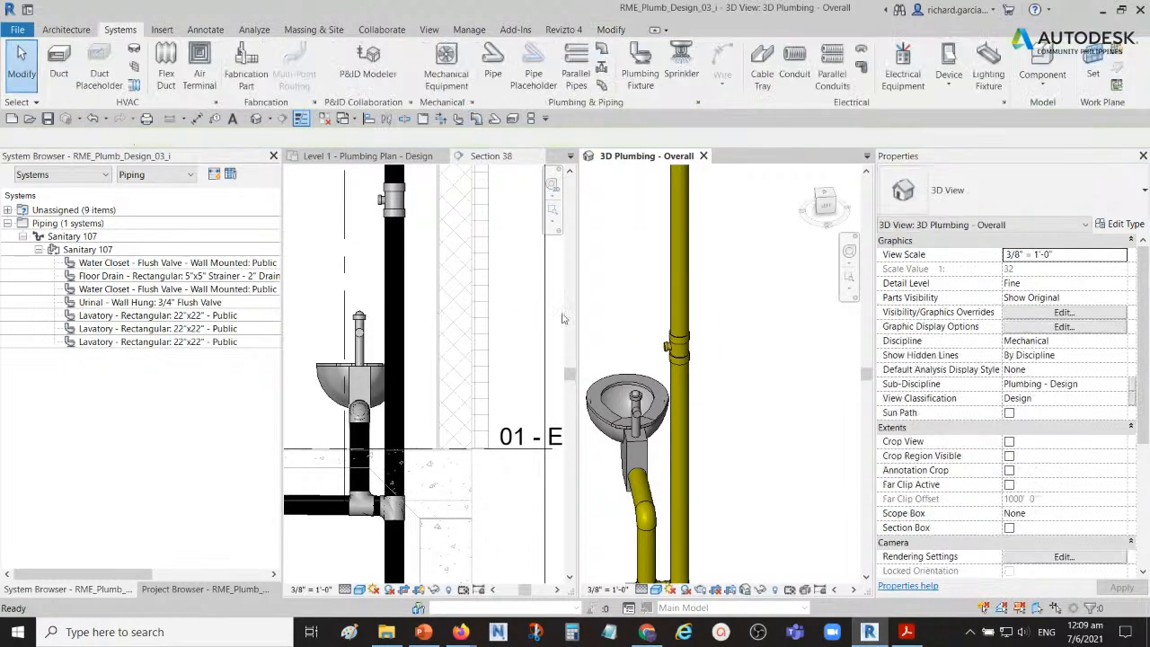
Step: Delete the reducing vent tee from the vertical pipe and extend the upper pipe segment down to rejoin the lower one
scroll(719, 345, "up", 3)
left_click(726, 351)
middle_click_drag(725, 352, 779, 362, "shift")
key("Escape")
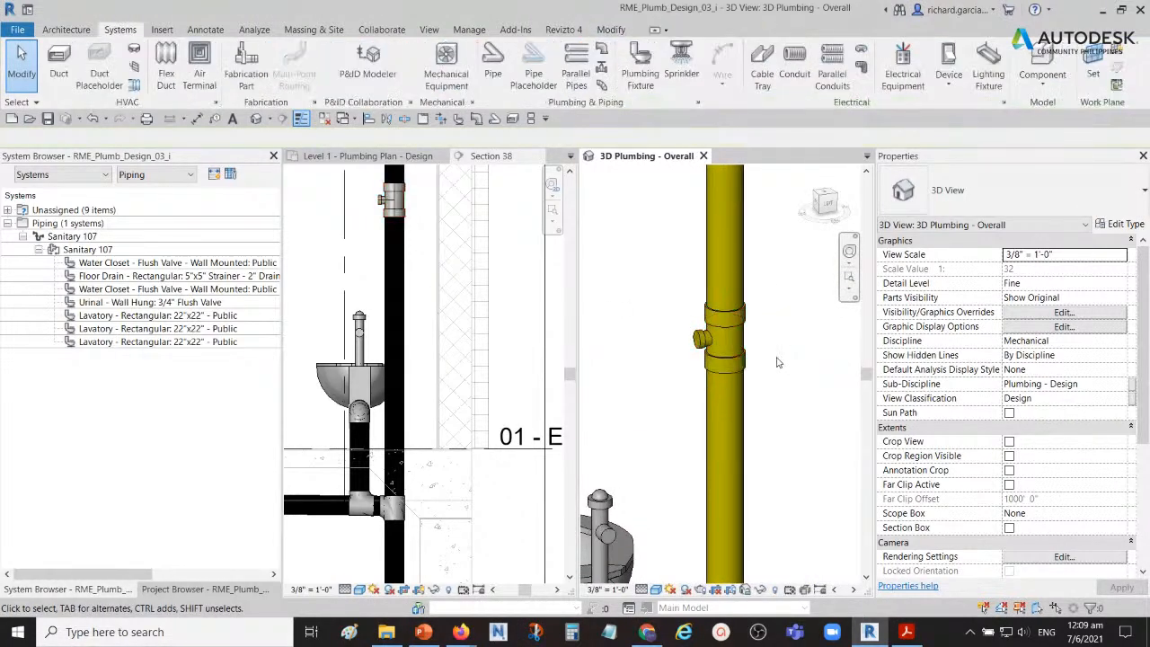
left_click(744, 328)
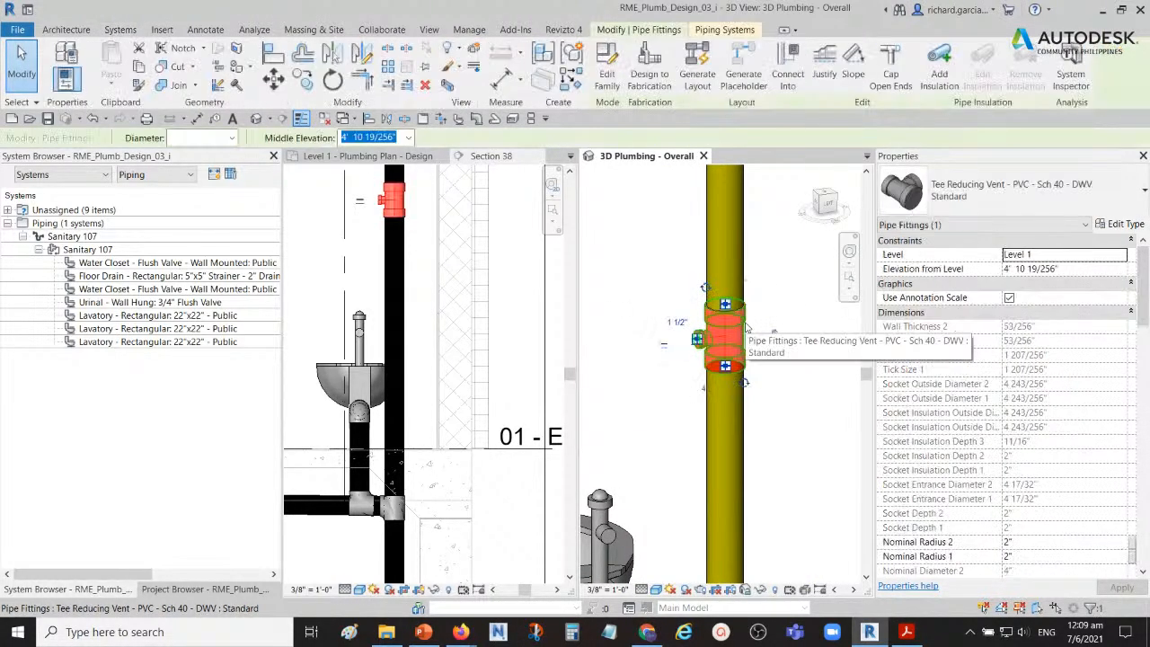
key("Delete")
scroll(418, 353, "down", 2)
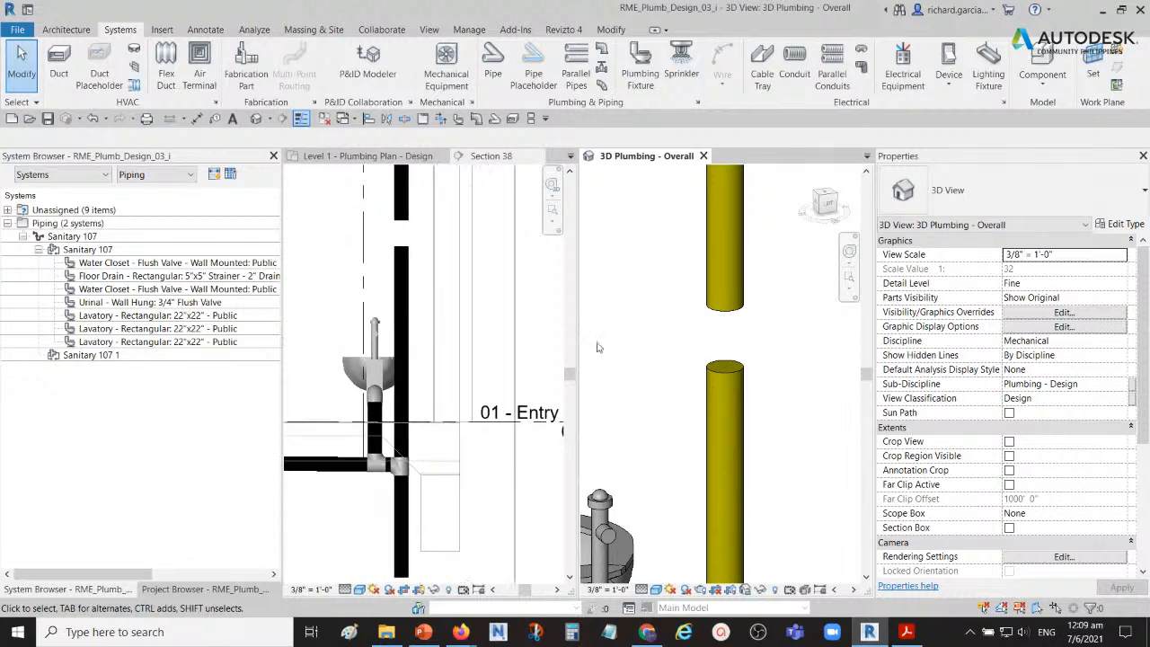
left_click(725, 307)
left_click_drag(726, 307, 724, 362)
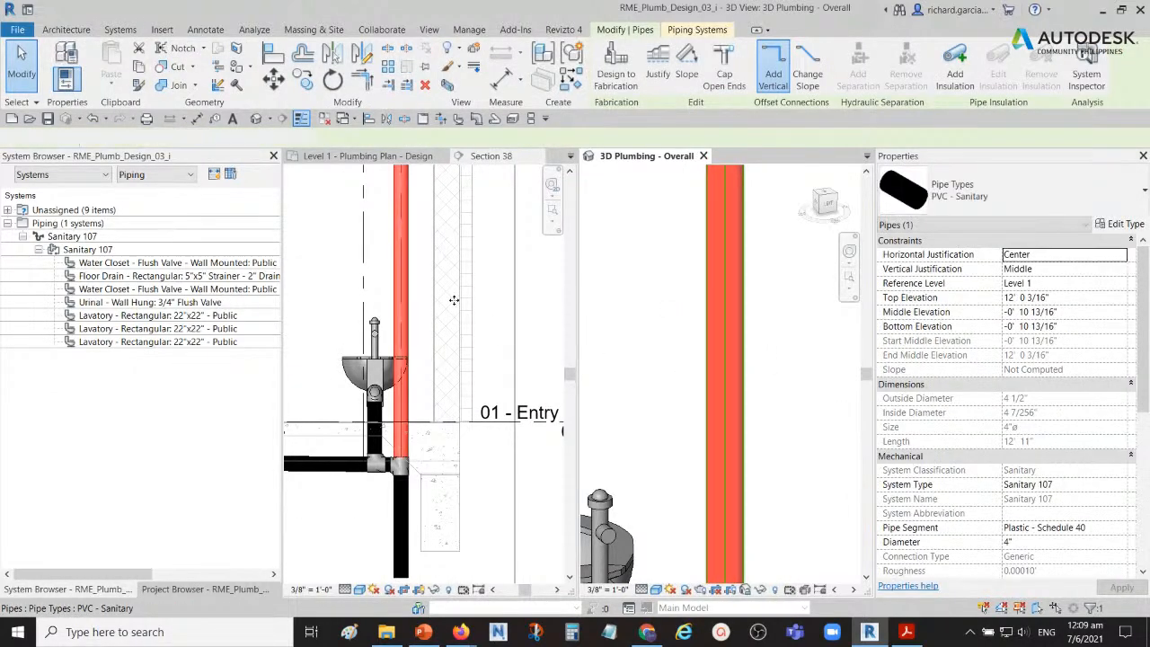
Step: Start a new PVC - Sanitary pipe similar to the vertical stack in Section 38 and set its diameter to 2 1/2"
left_click(405, 312)
scroll(399, 314, "up", 2)
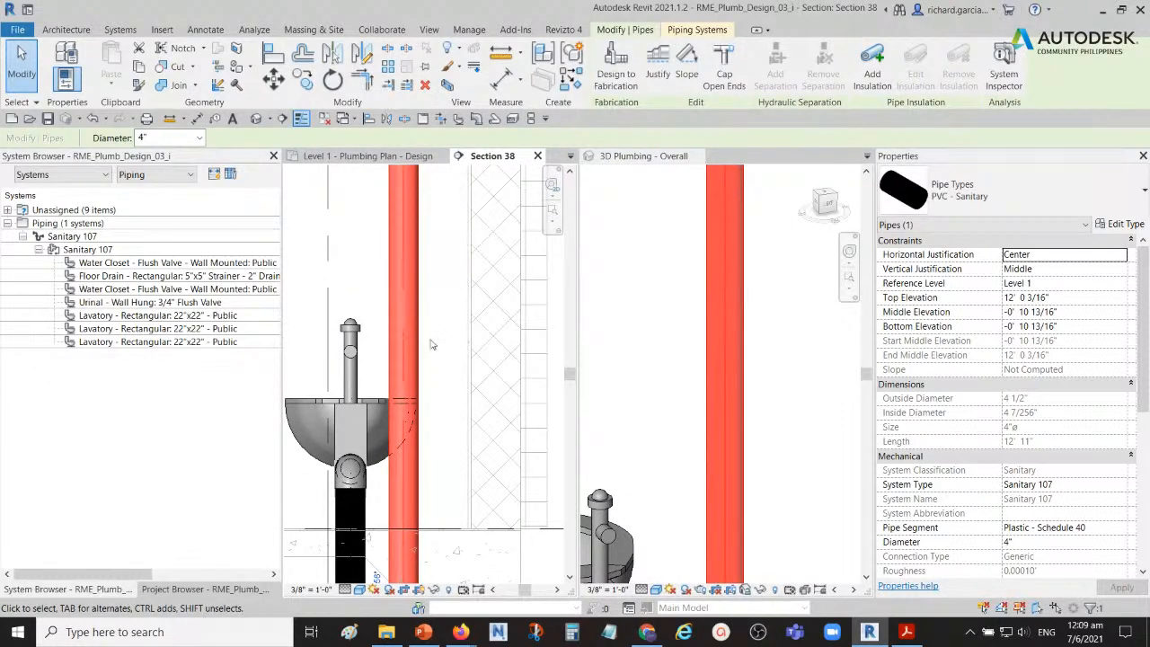
right_click(408, 355)
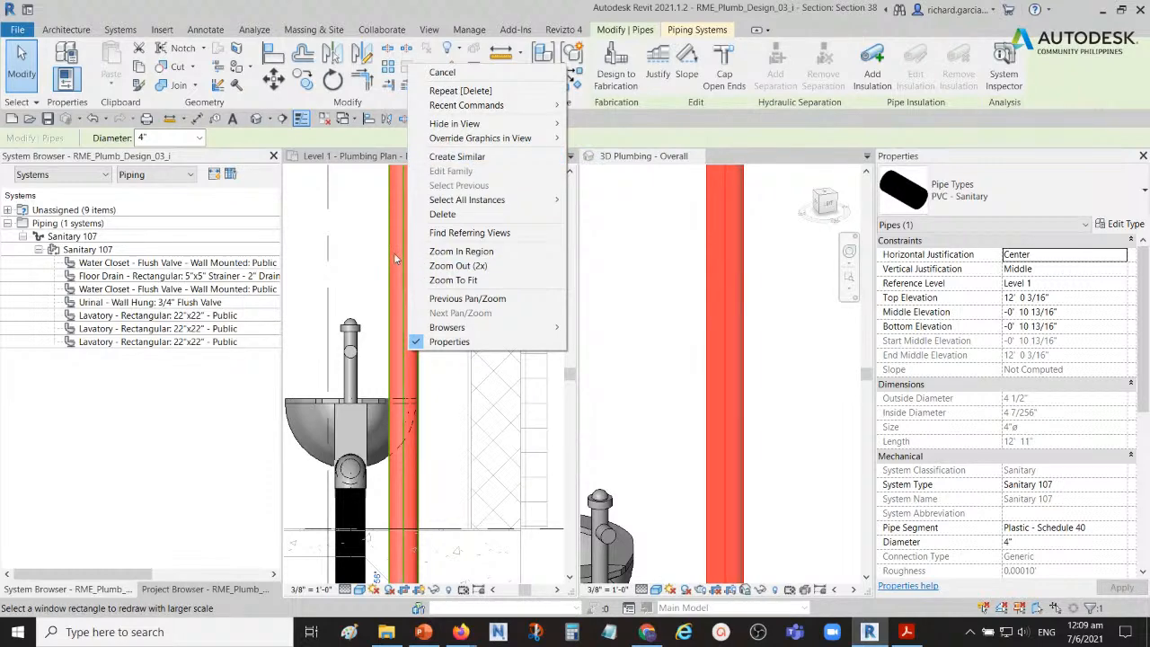
left_click(473, 158)
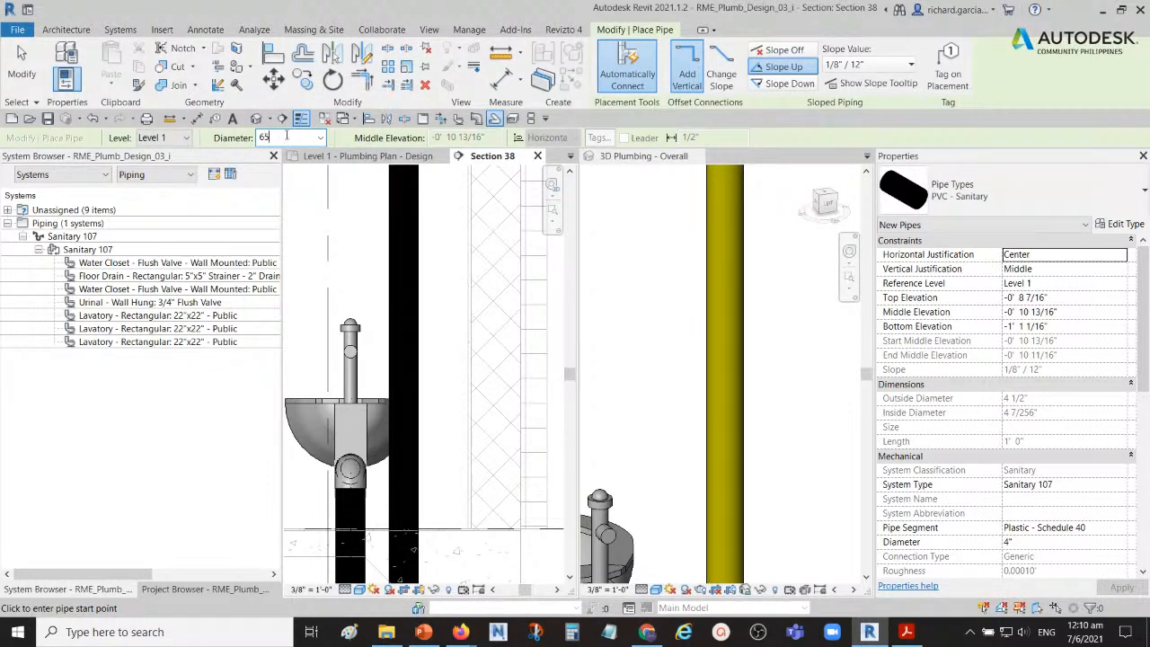
key("Return")
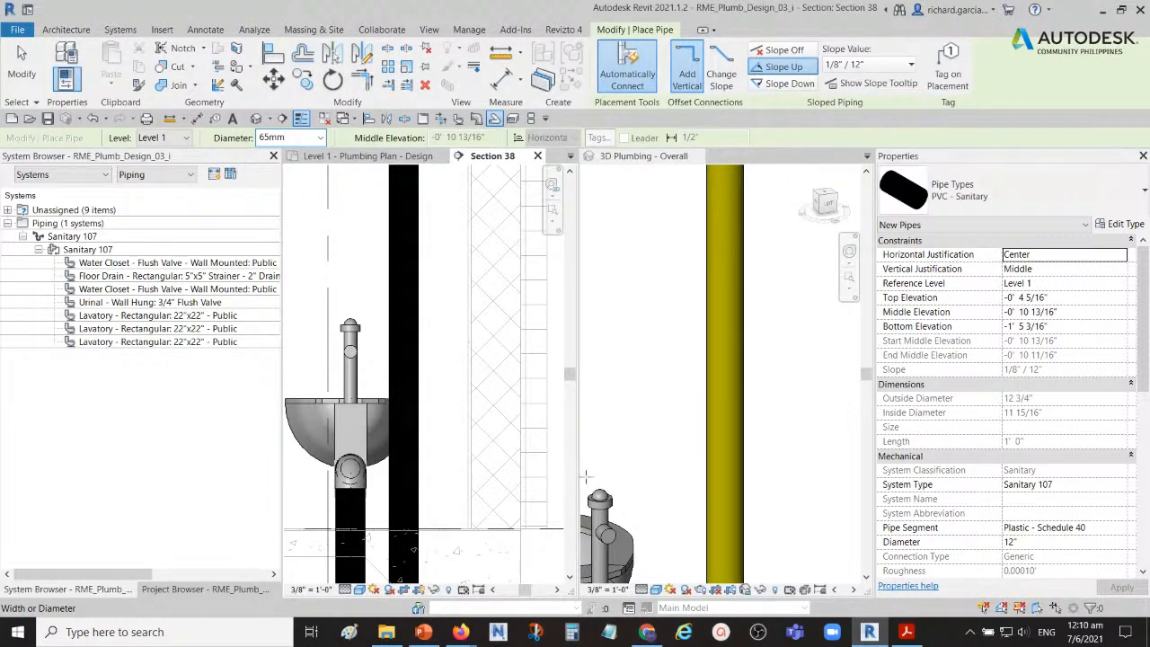
left_click(746, 403)
scroll(761, 429, "down", 1)
middle_click_drag(772, 438, 619, 375)
scroll(715, 410, "down", 2)
scroll(621, 382, "down", 2)
middle_click_drag(625, 416, 730, 439)
scroll(709, 469, "up", 1)
left_click(440, 438)
scroll(444, 413, "down", 2)
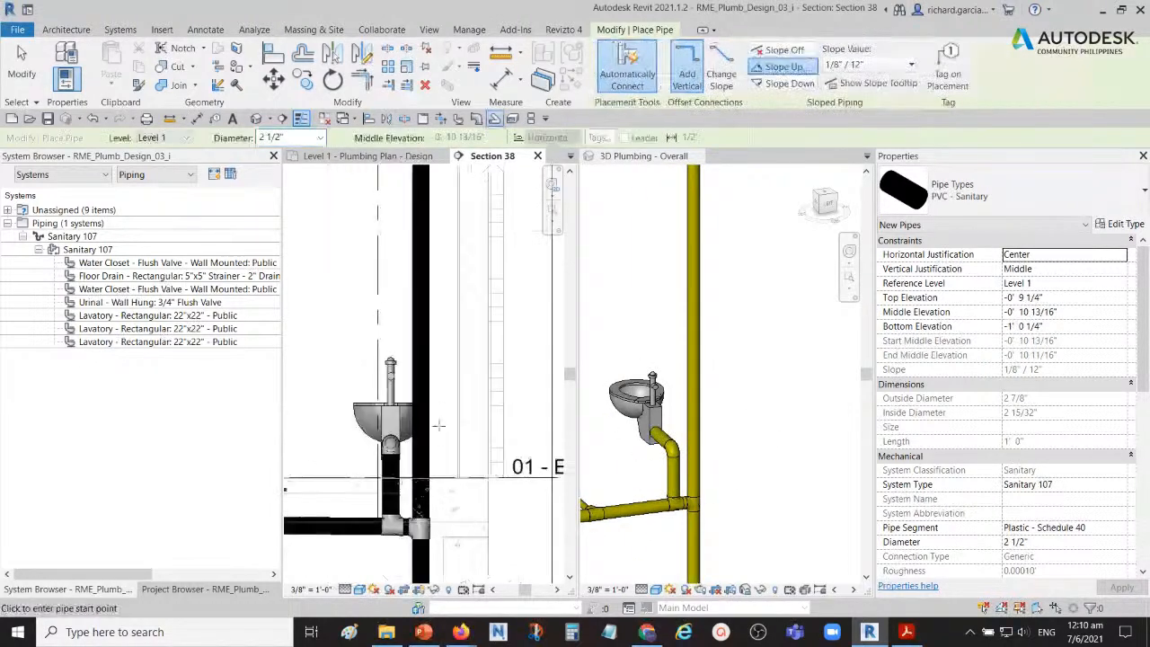
scroll(442, 409, "down", 1)
scroll(410, 404, "up", 2)
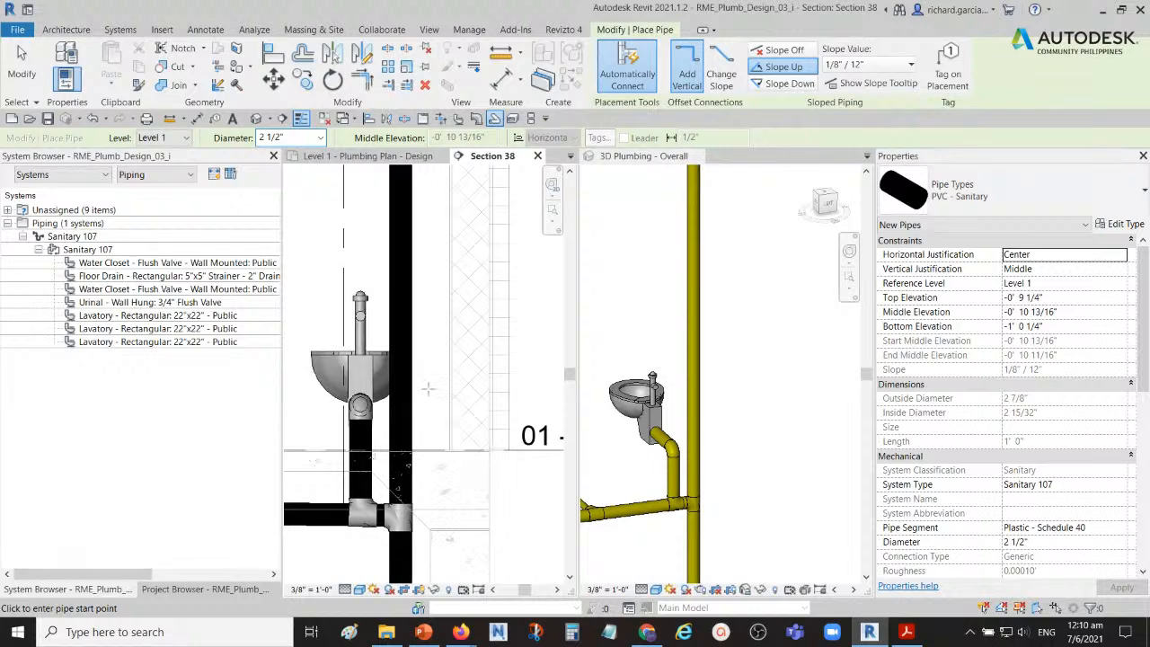
Step: Draw a 4" branch at 45° from the vertical stack beside the end water closet and continue it vertically to slightly below 02 - Floor
left_click(410, 386)
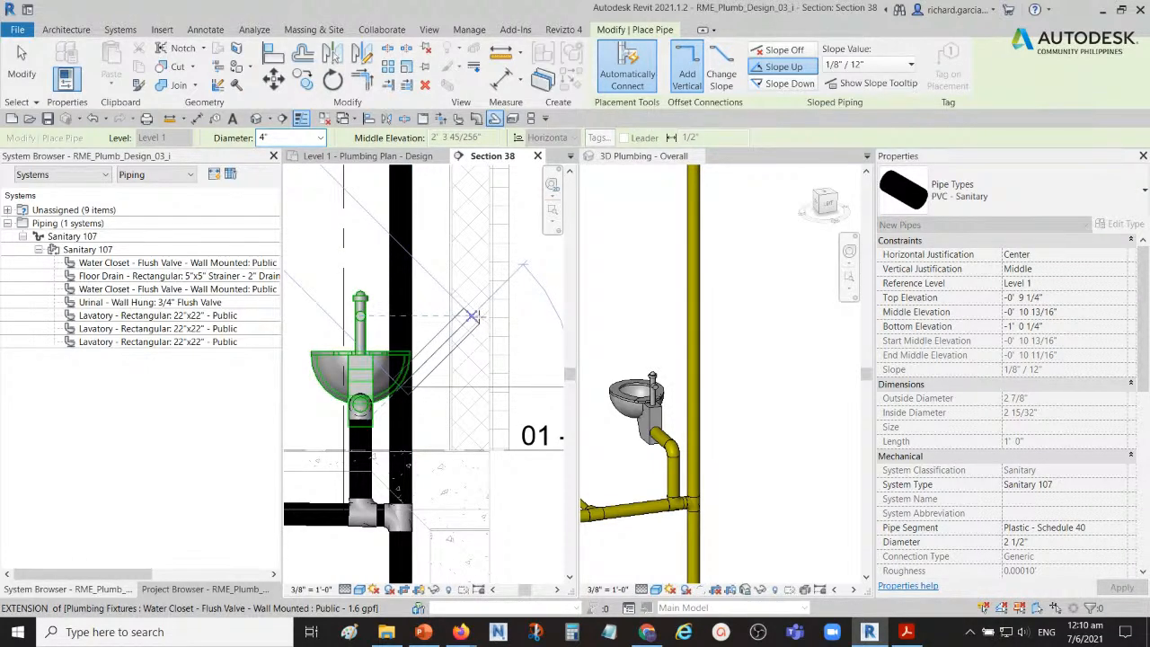
left_click(477, 317)
scroll(474, 271, "down", 2)
middle_click_drag(482, 253, 469, 391)
scroll(480, 276, "down", 2)
middle_click_drag(479, 269, 461, 380)
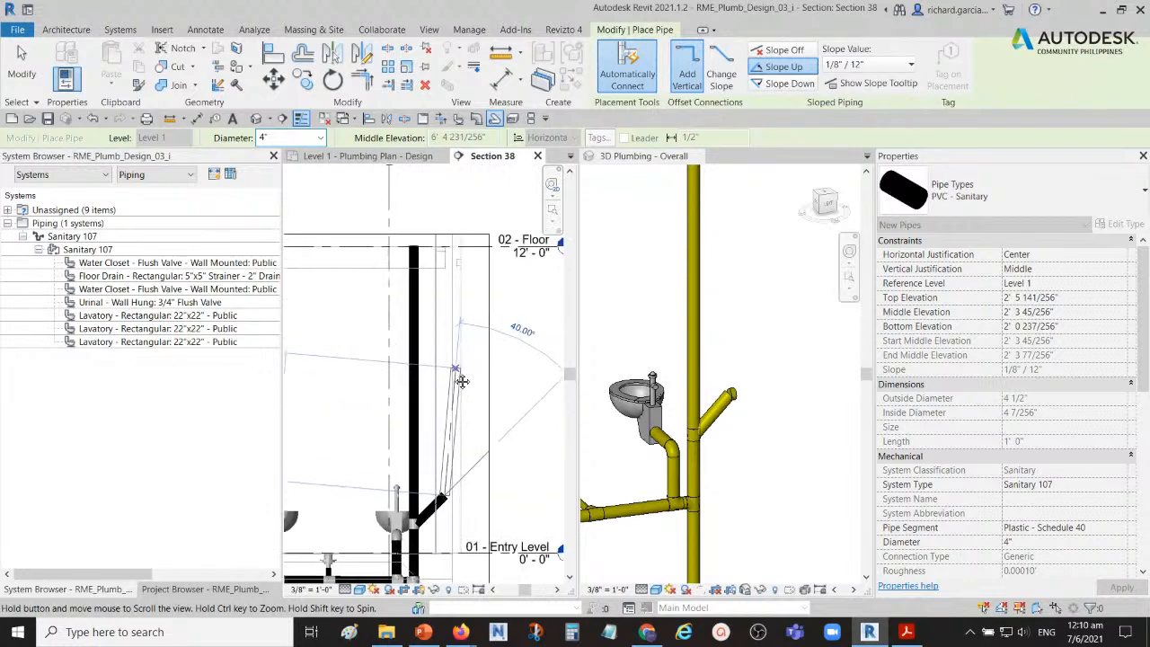
left_click(440, 268)
key("Escape")
key("Escape")
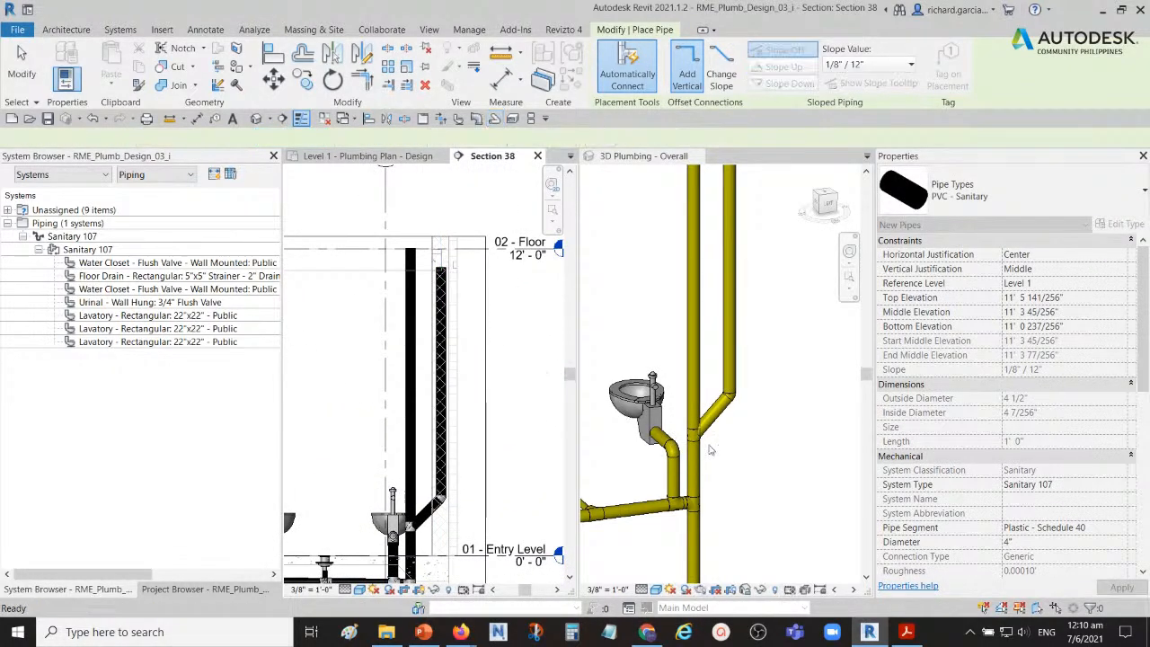
Step: Nudge the new vertical branch riser three increments closer to the main stack in Section 38
left_click(710, 449)
left_click(479, 513)
middle_click_drag(448, 507, 455, 412)
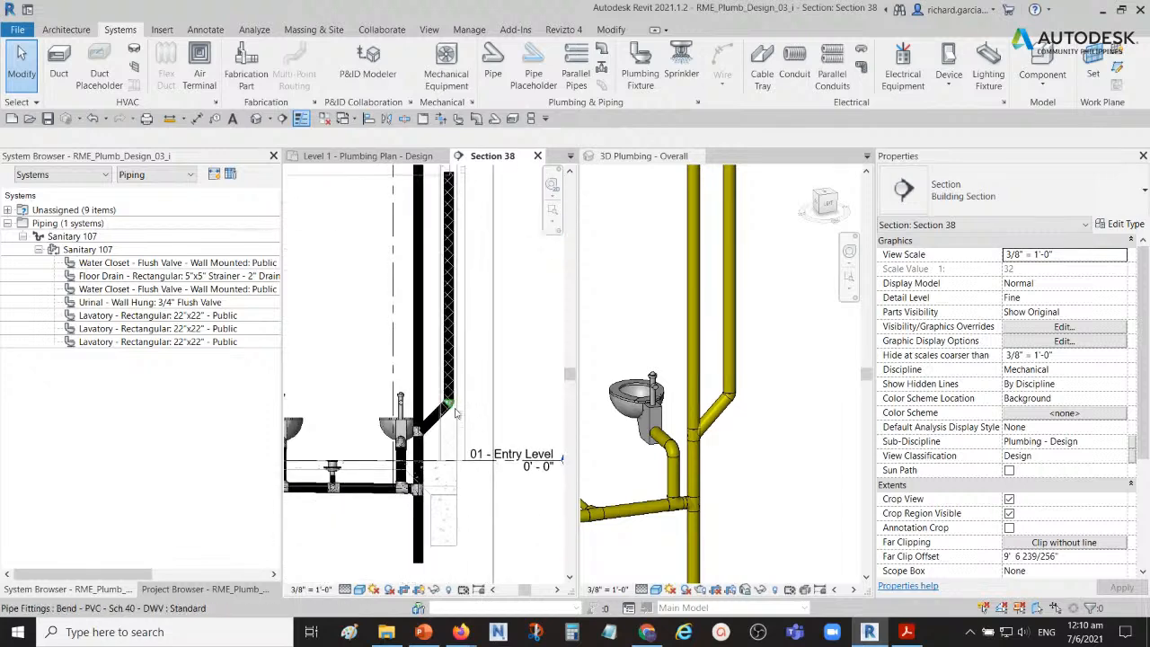
scroll(455, 413, "up", 4)
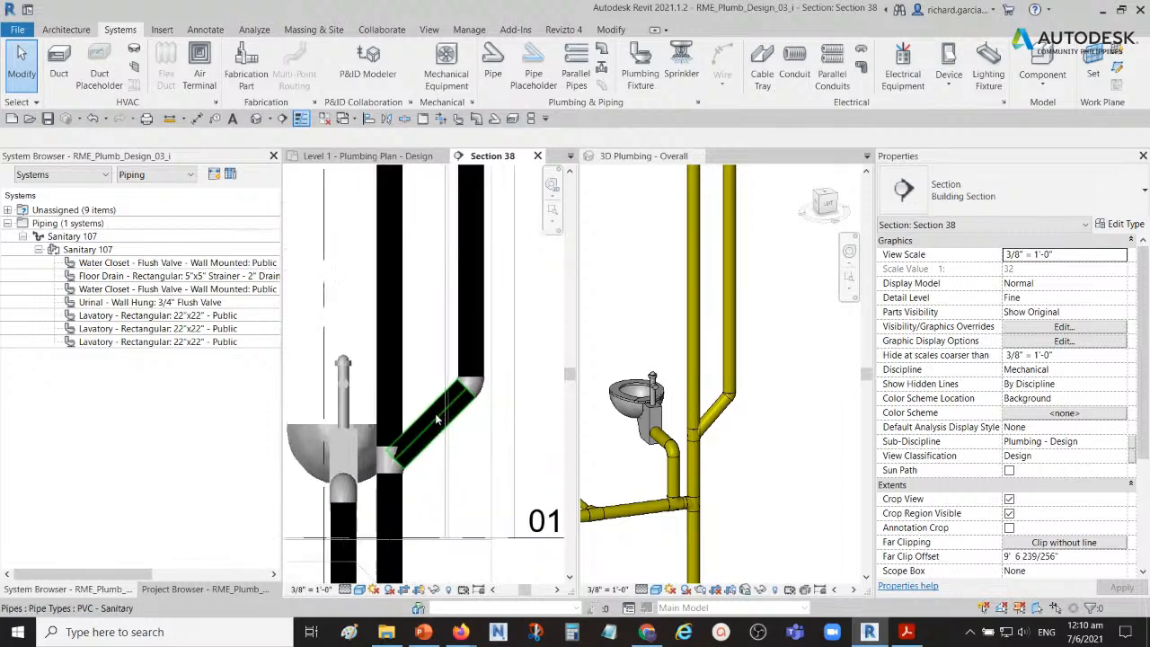
left_click(465, 341)
key("Left")
key("Left")
key("Left")
key("Left")
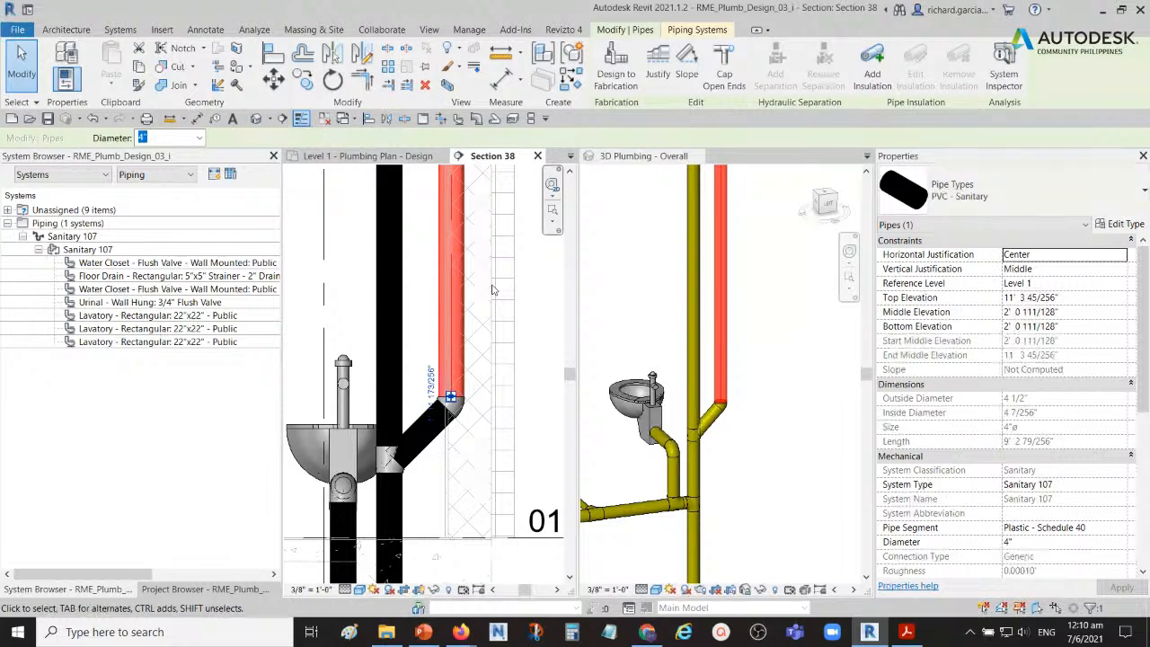
Step: Examine the main stack and the parallel branch riser in both the 3D Plumbing - Overall view and Section 38
scroll(491, 350, "down", 2)
scroll(748, 366, "down", 2)
middle_click_drag(776, 340, 710, 375, "shift")
left_click(778, 330)
scroll(743, 266, "up", 3)
middle_click_drag(761, 269, 820, 343)
middle_click_drag(756, 350, 731, 331)
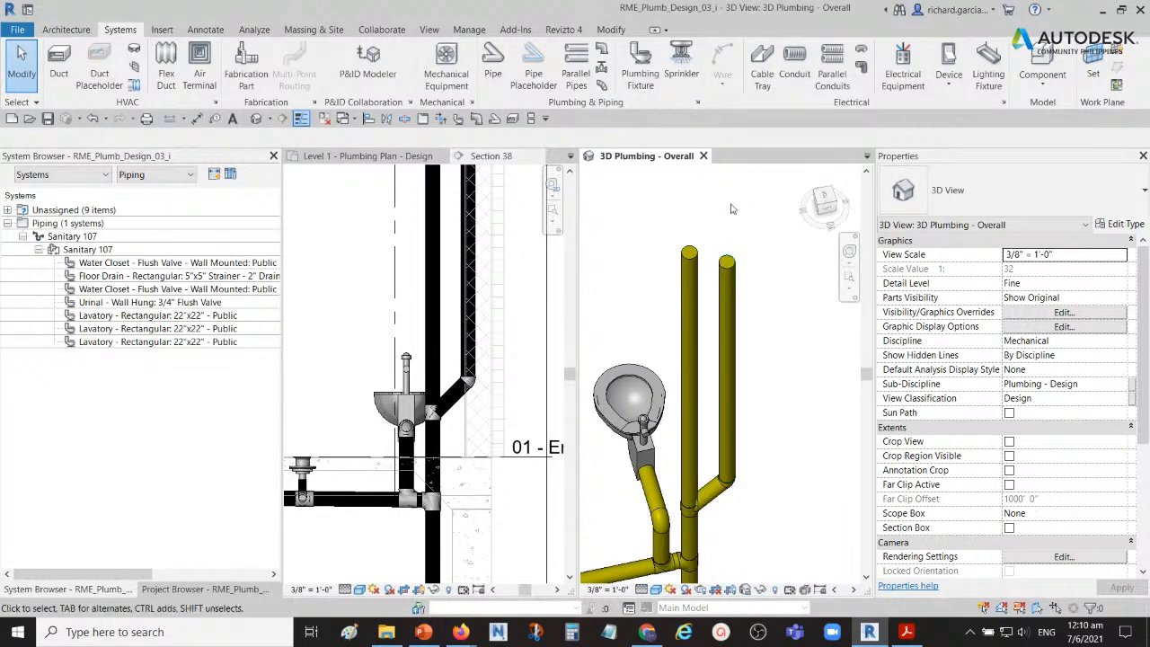
left_click(689, 261)
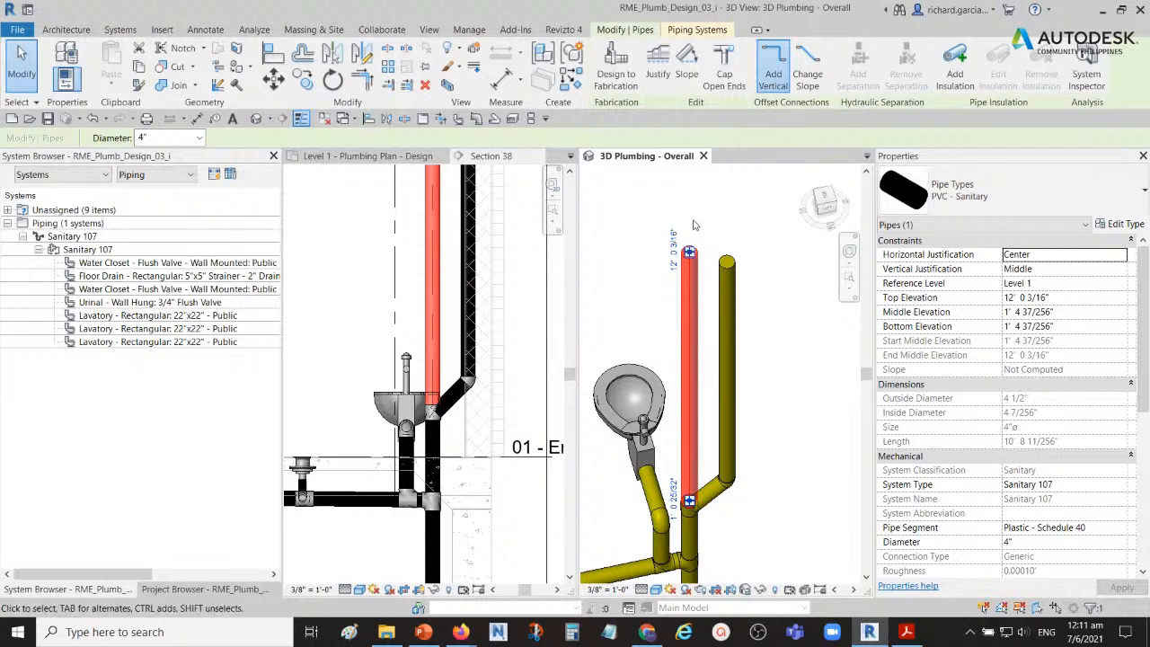
scroll(693, 184, "down", 3)
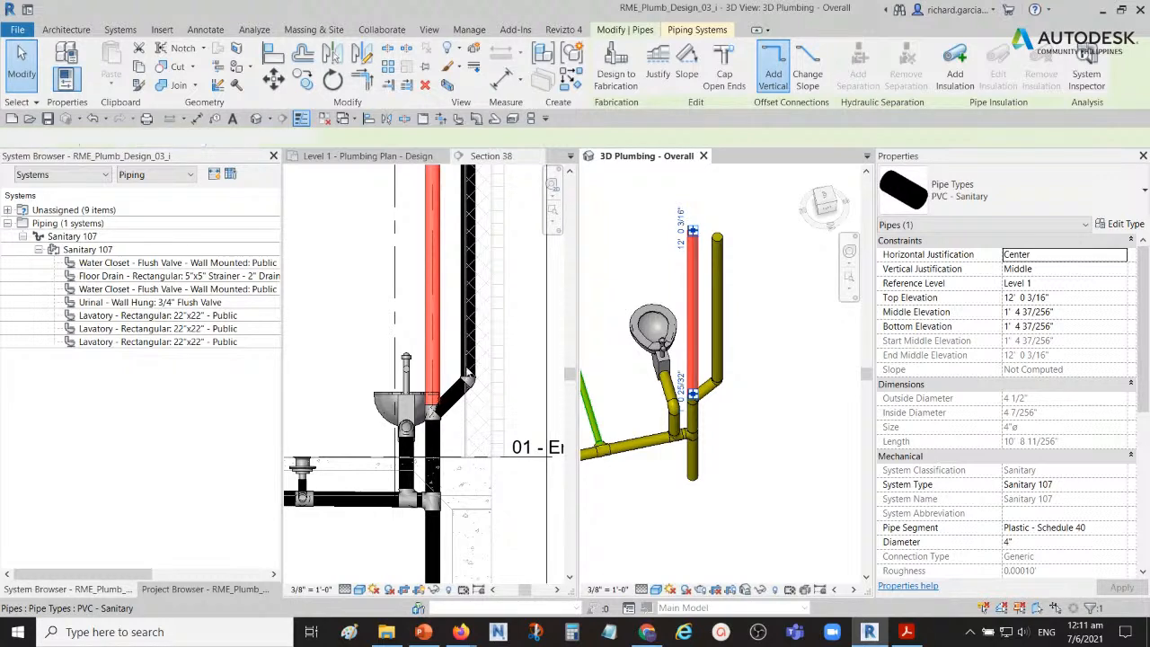
middle_click_drag(464, 309, 452, 385)
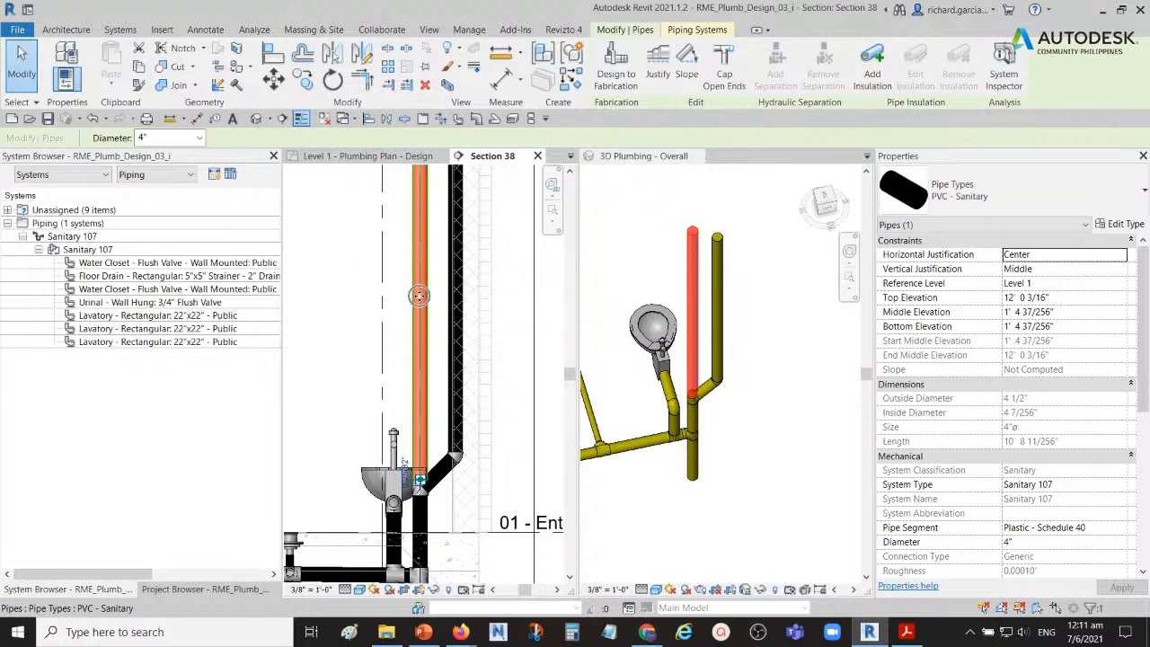
scroll(412, 297, "up", 3)
middle_click_drag(405, 300, 457, 289)
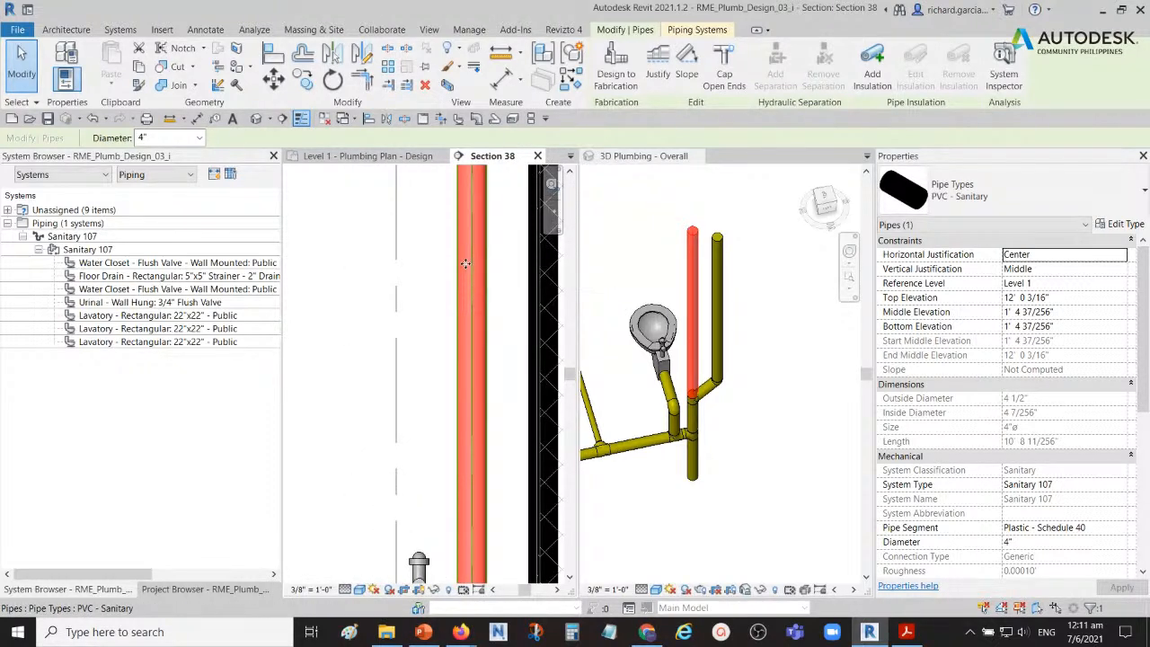
middle_click_drag(466, 258, 371, 272)
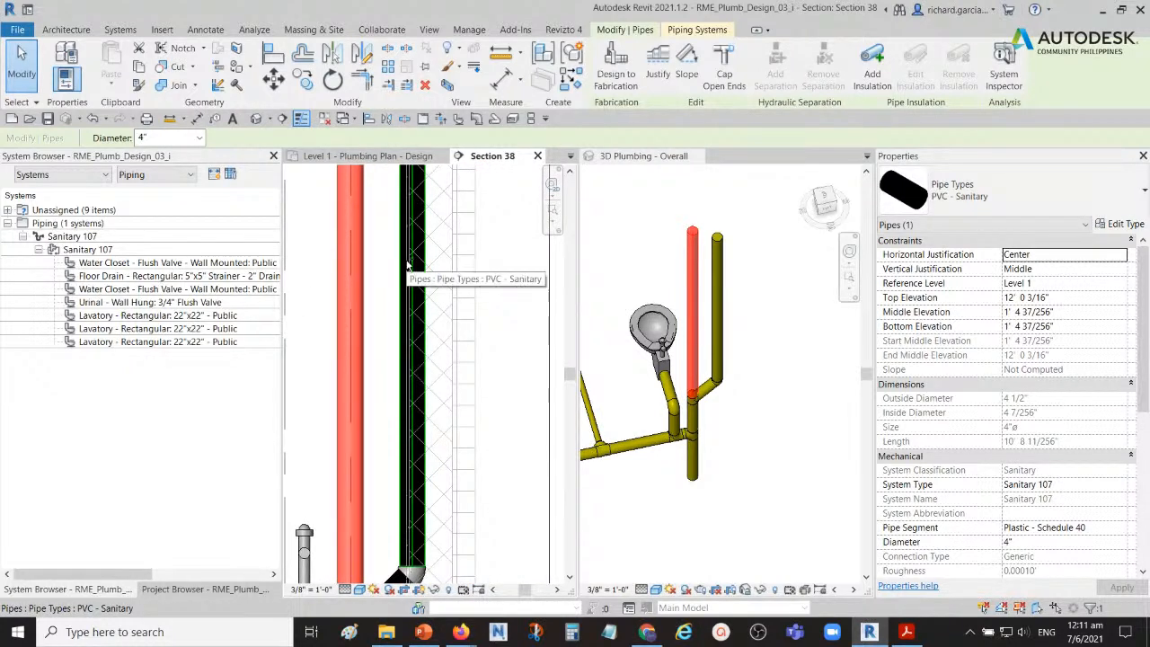
middle_click_drag(407, 267, 514, 205)
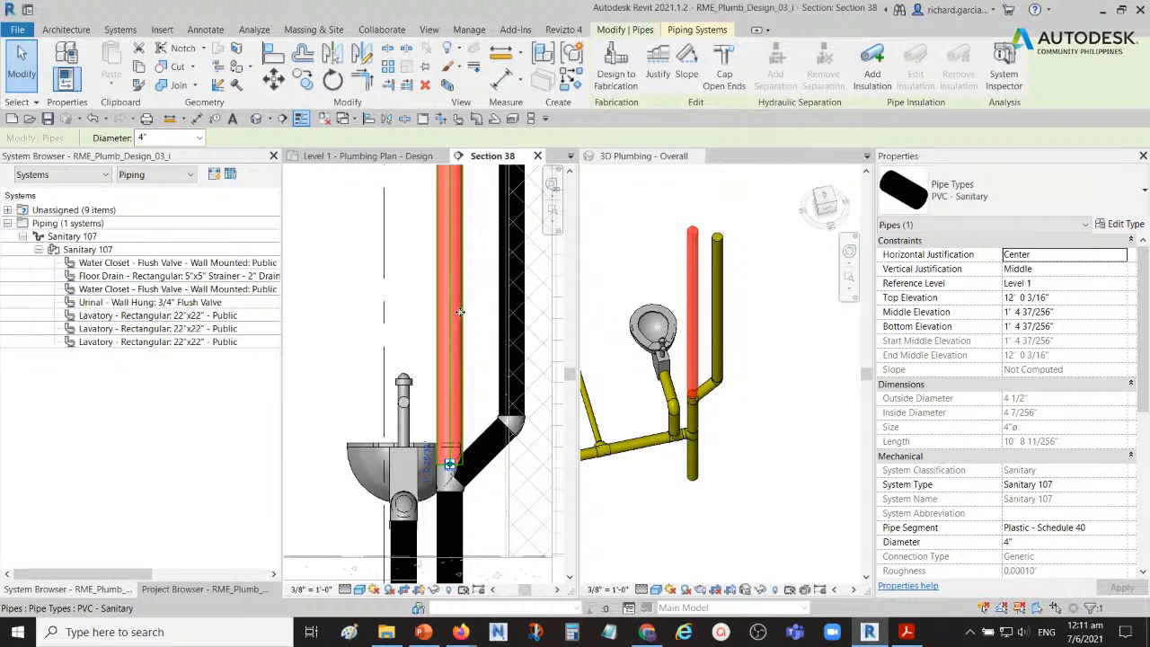
key("Escape")
Step: Set the diameter of the vertical branch riser beside the main stack to 2 1/2"
left_click(452, 269)
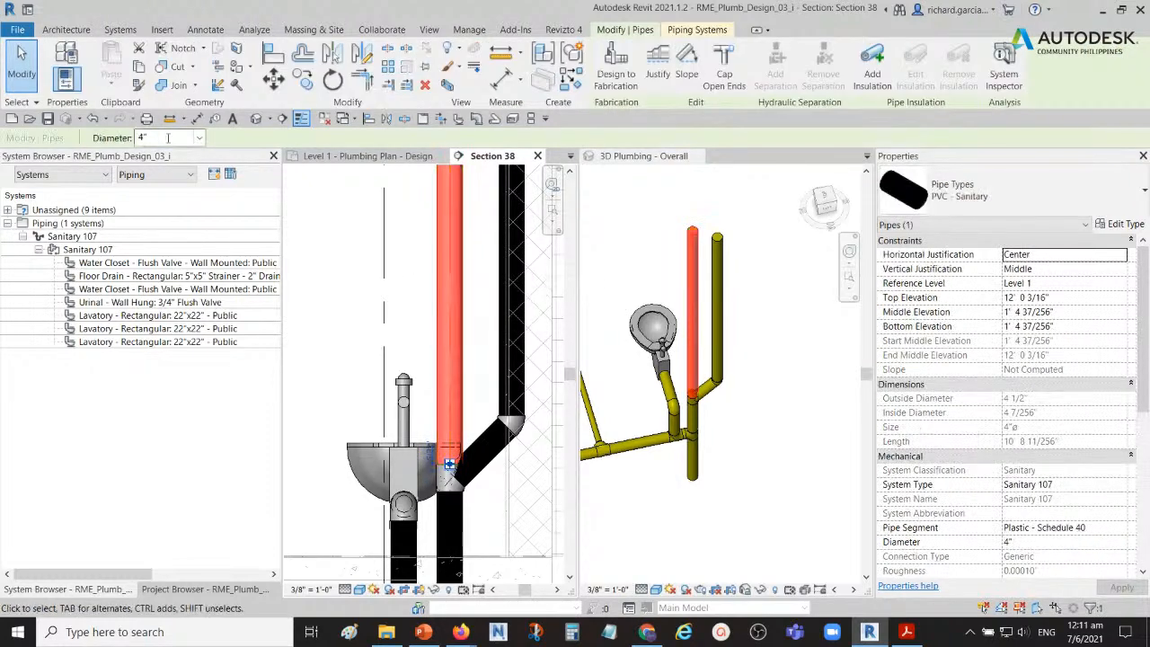
left_click(520, 319)
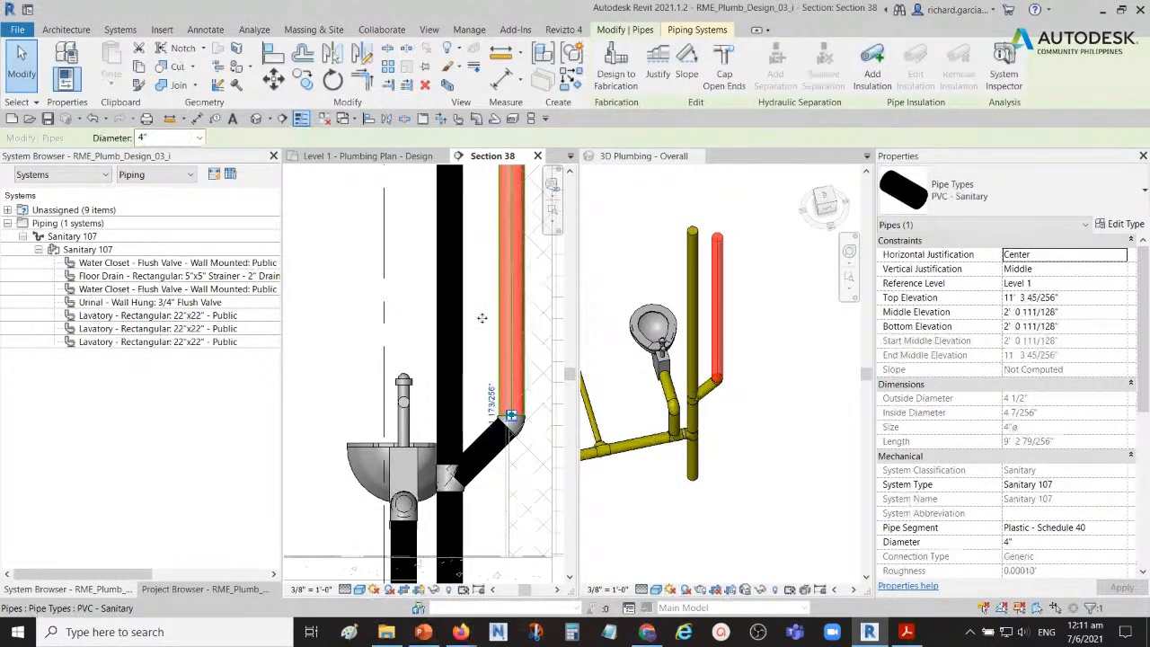
left_click(199, 138)
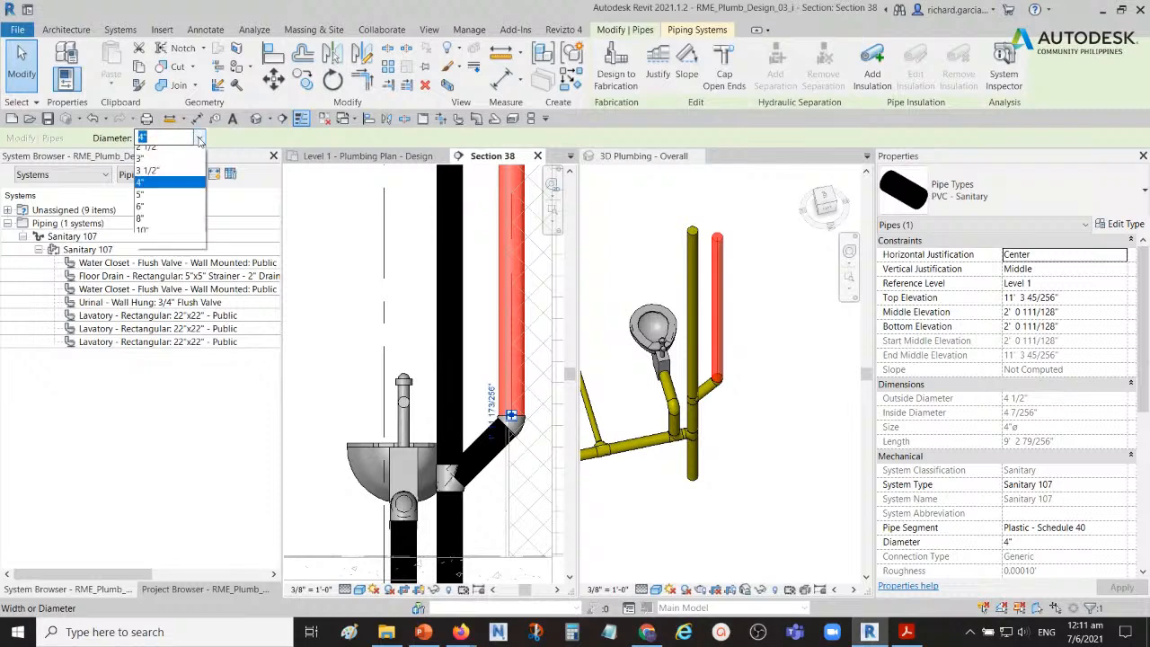
left_click(149, 223)
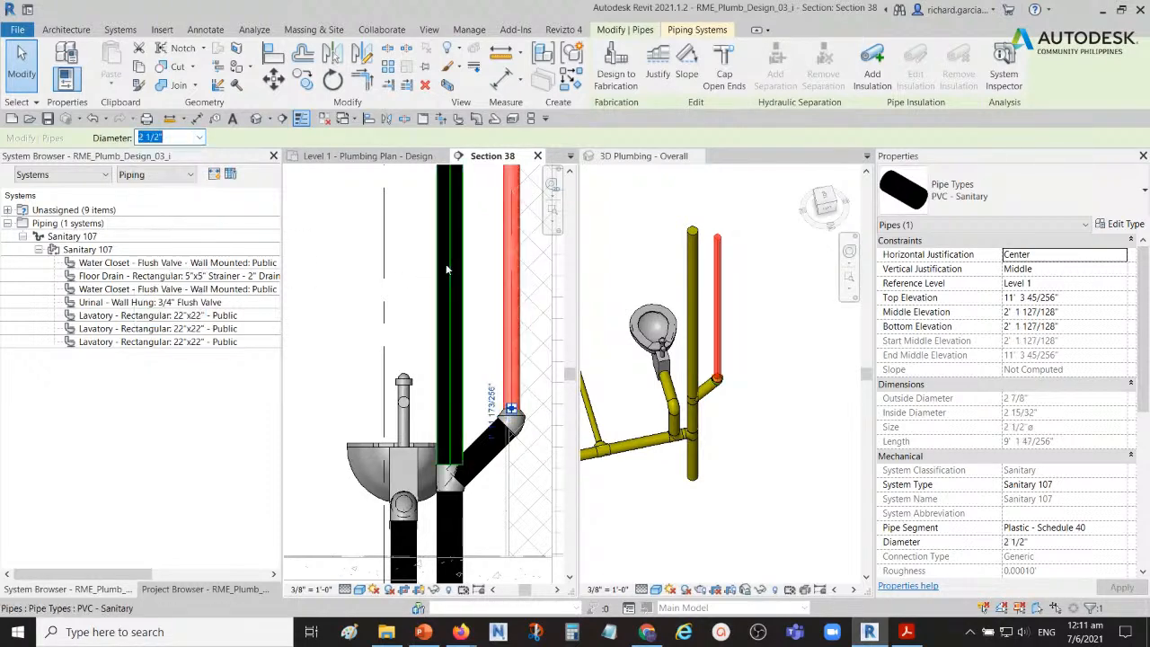
left_click(478, 318)
left_click(746, 383)
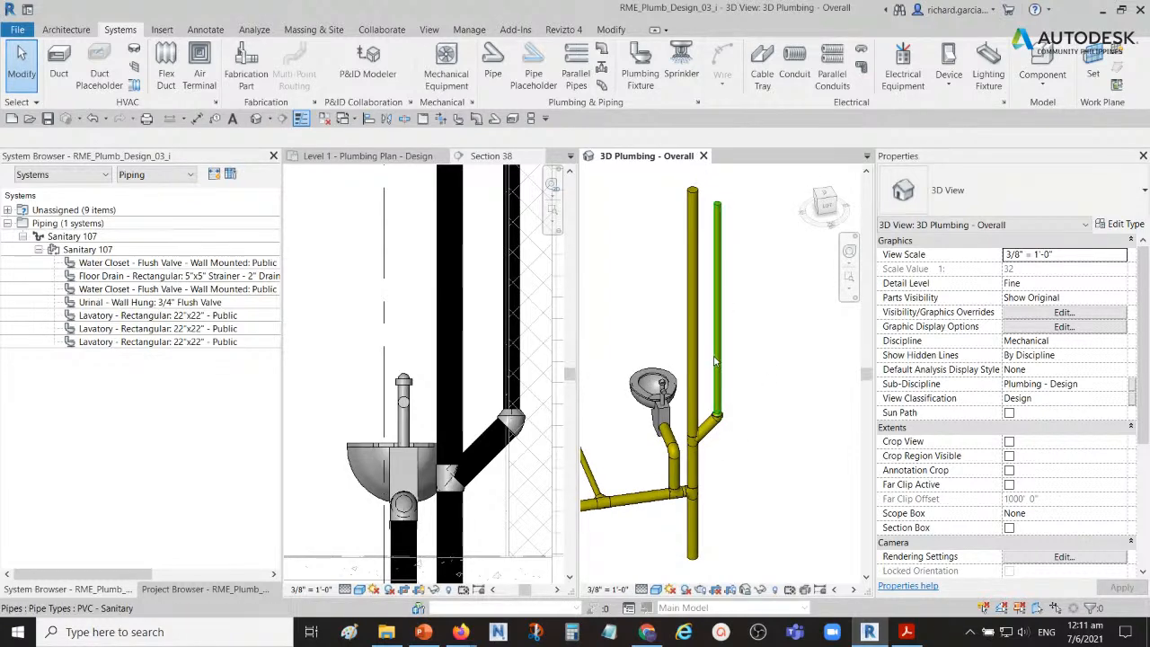
Step: Open the default 3D view and isolate all restroom fixtures and Sanitary 107 piping with a selection box
scroll(715, 361, "down", 3)
middle_click_drag(647, 404, 716, 361)
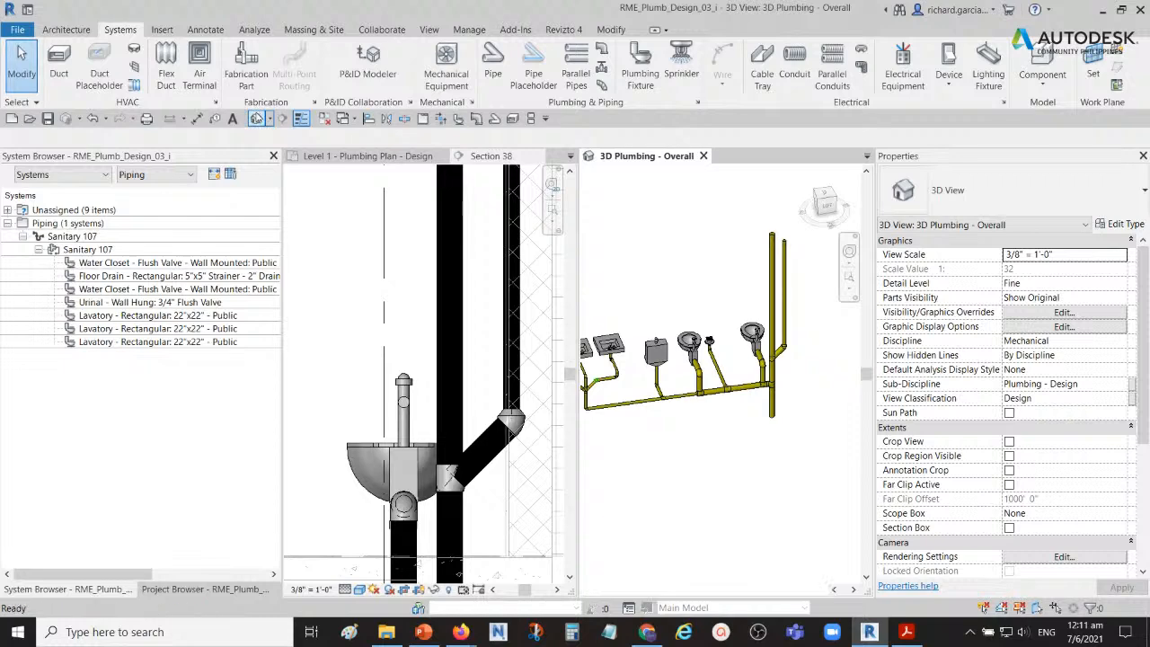
left_click(256, 119)
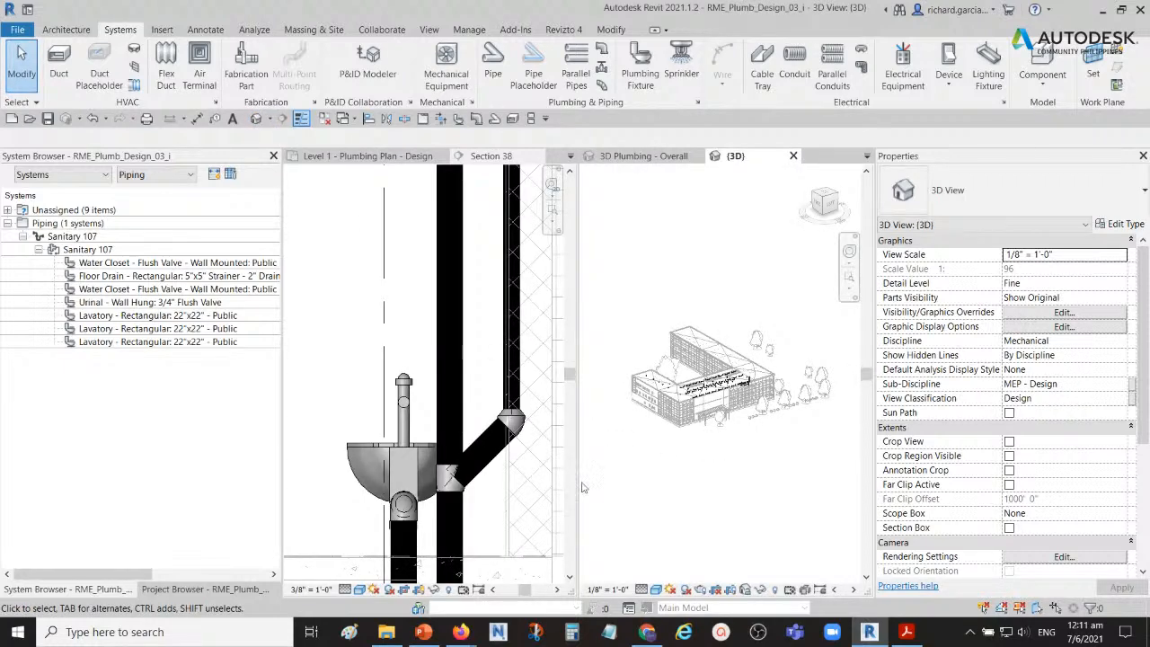
scroll(525, 456, "down", 3)
scroll(728, 401, "up", 4)
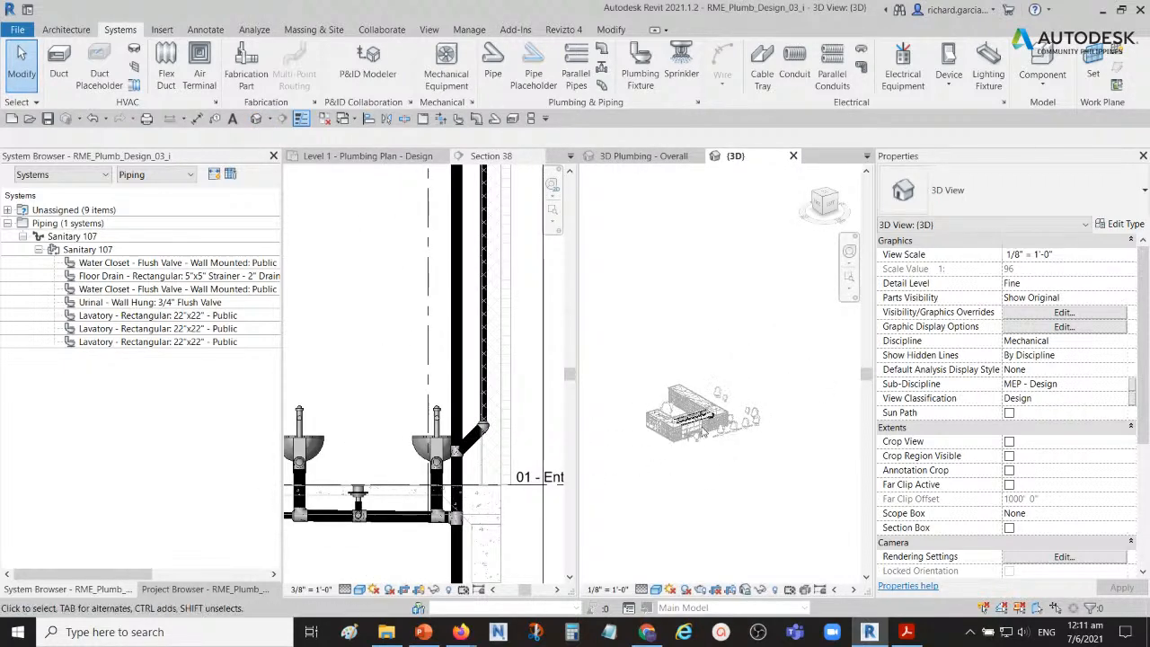
scroll(727, 402, "up", 6)
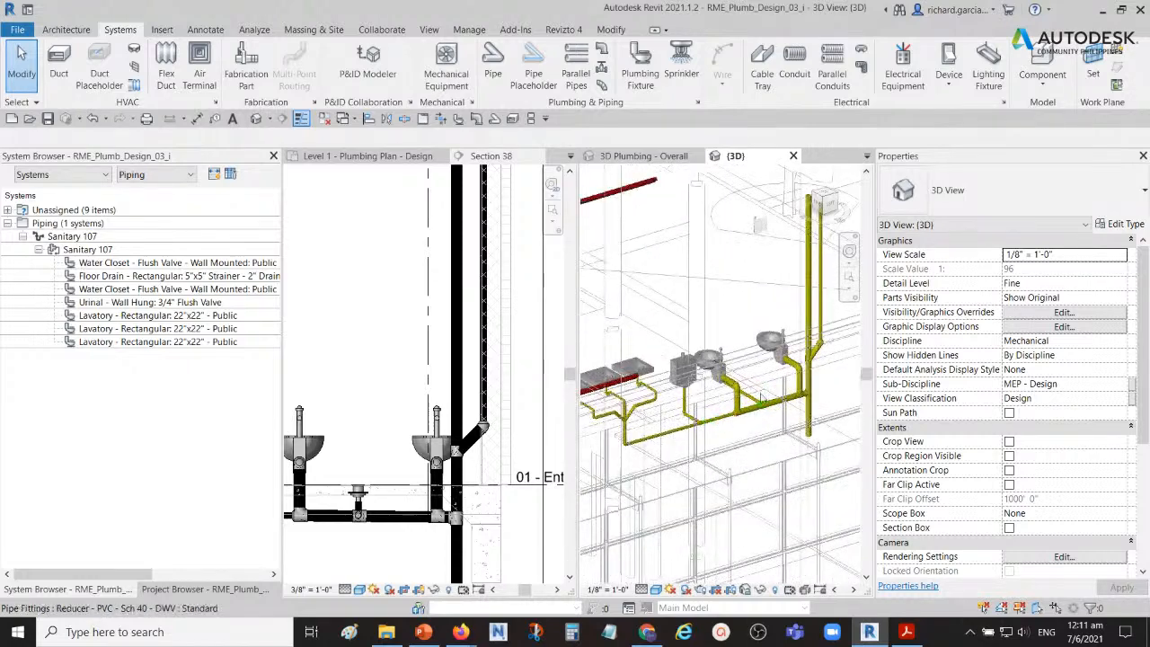
middle_click_drag(787, 367, 727, 428)
scroll(750, 409, "down", 3)
middle_click_drag(644, 503, 660, 448)
left_click_drag(637, 448, 828, 241)
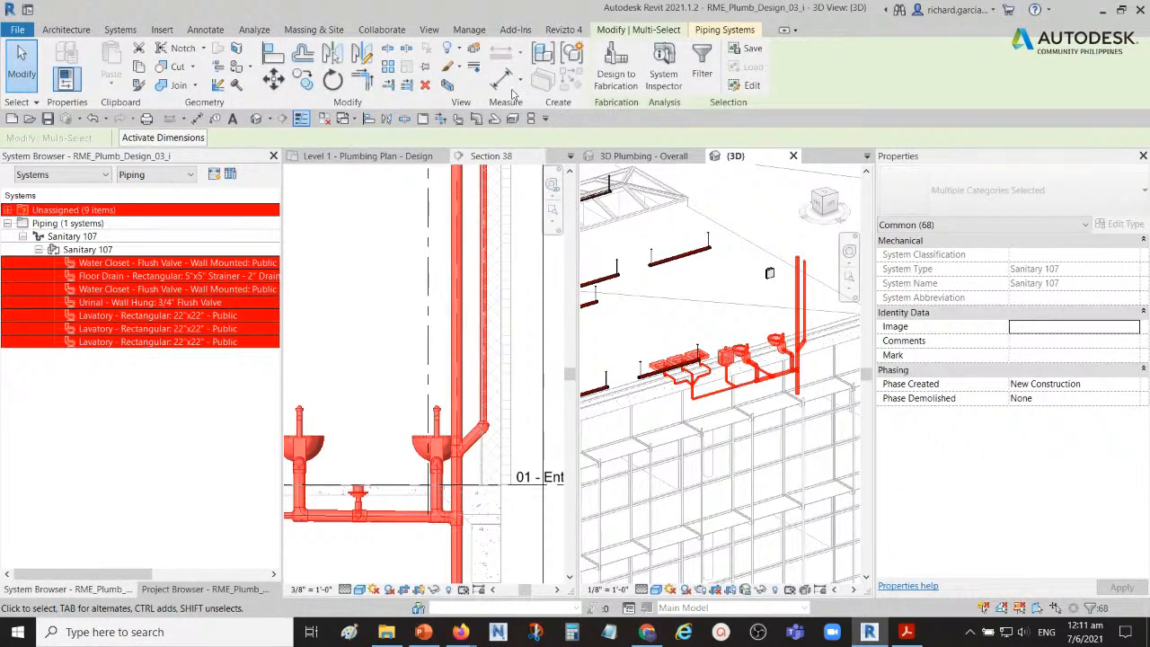
left_click(447, 85)
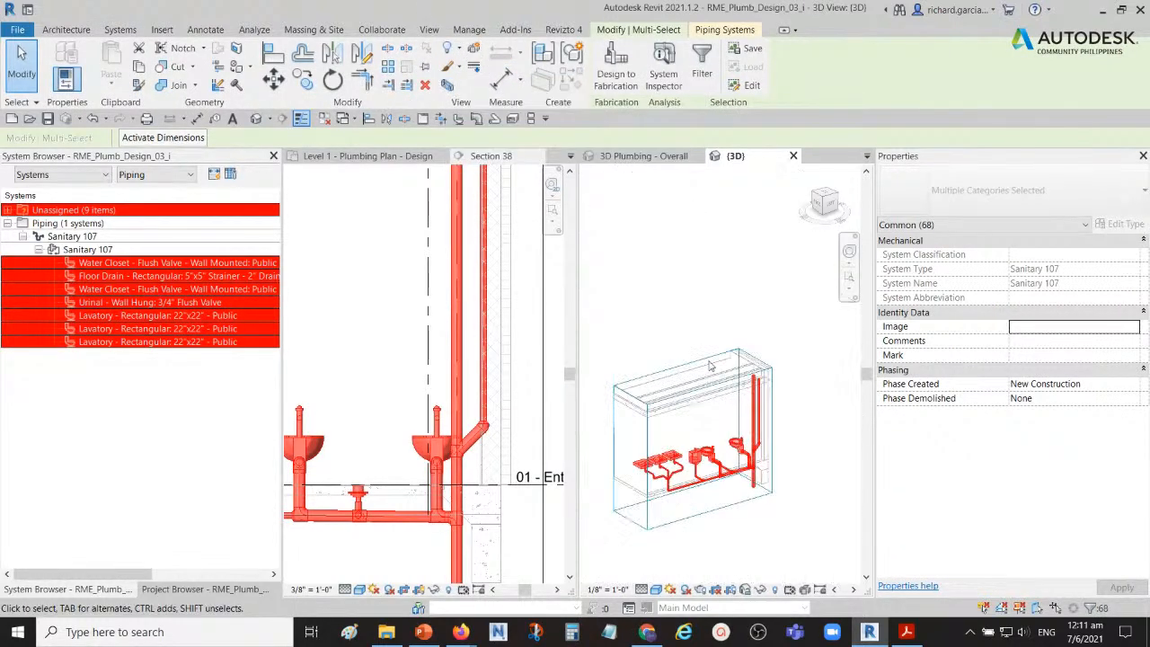
key("Escape")
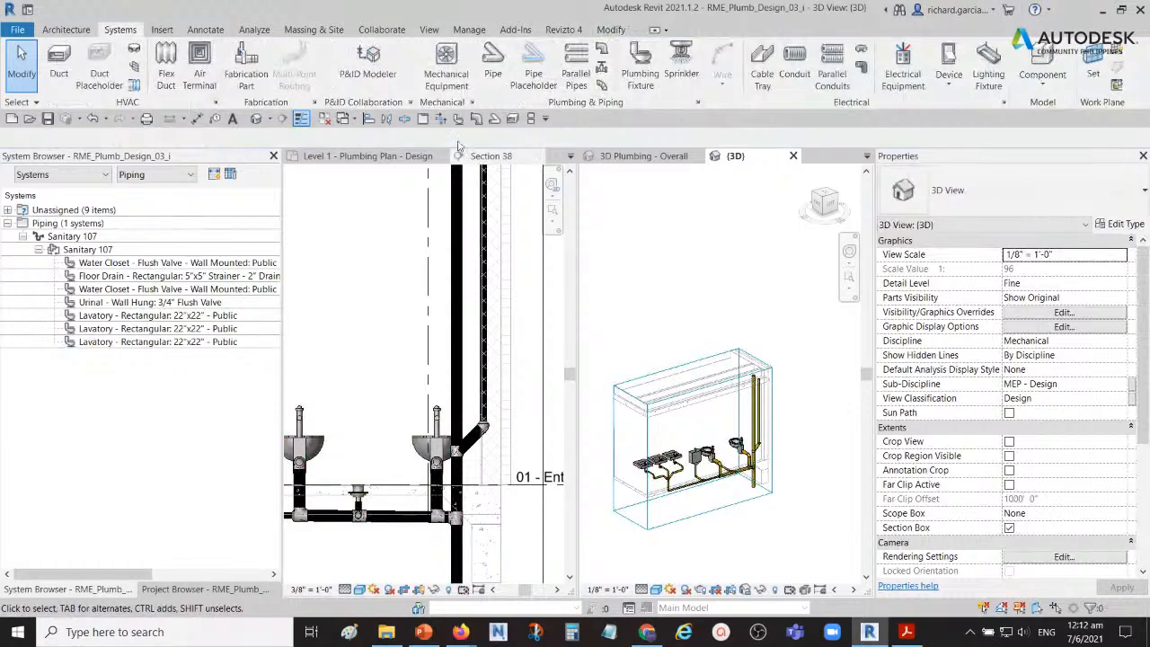
Step: Combine the tiled views into one tabbed area and examine the isolated fixtures, lavatory traps and Sanitary 107 piping in 3D
left_click(423, 119)
middle_click_drag(500, 412, 603, 361, "shift")
scroll(522, 401, "up", 3)
middle_click_drag(522, 401, 636, 326, "shift")
scroll(599, 353, "up", 3)
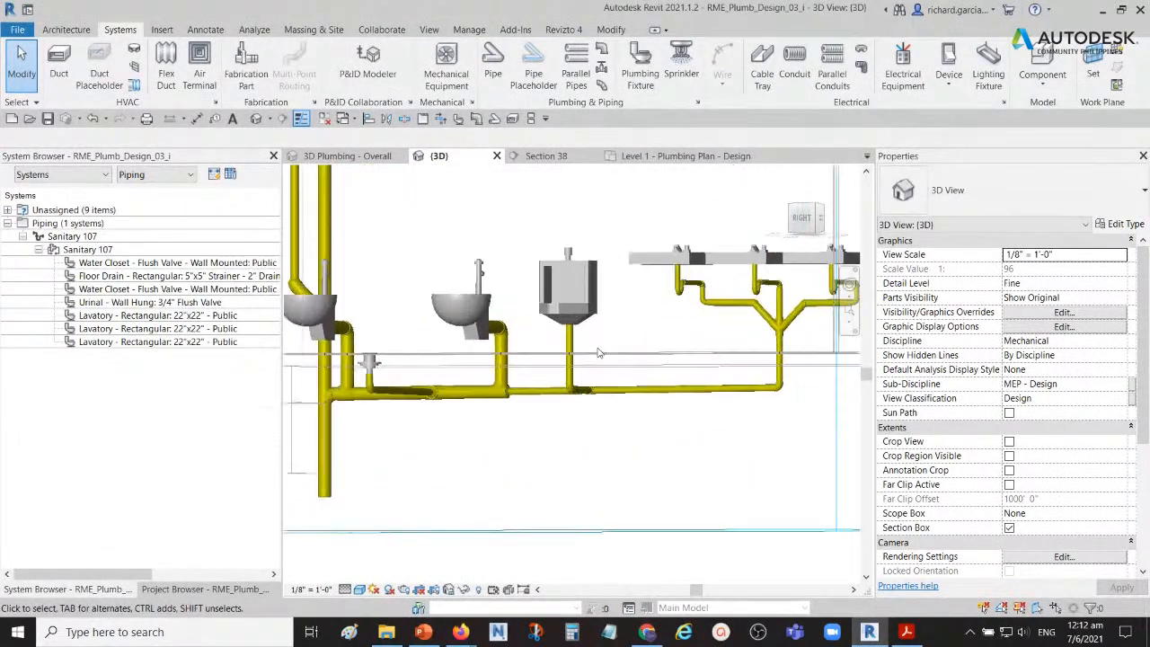
scroll(599, 353, "down", 2)
middle_click_drag(601, 353, 642, 364, "shift")
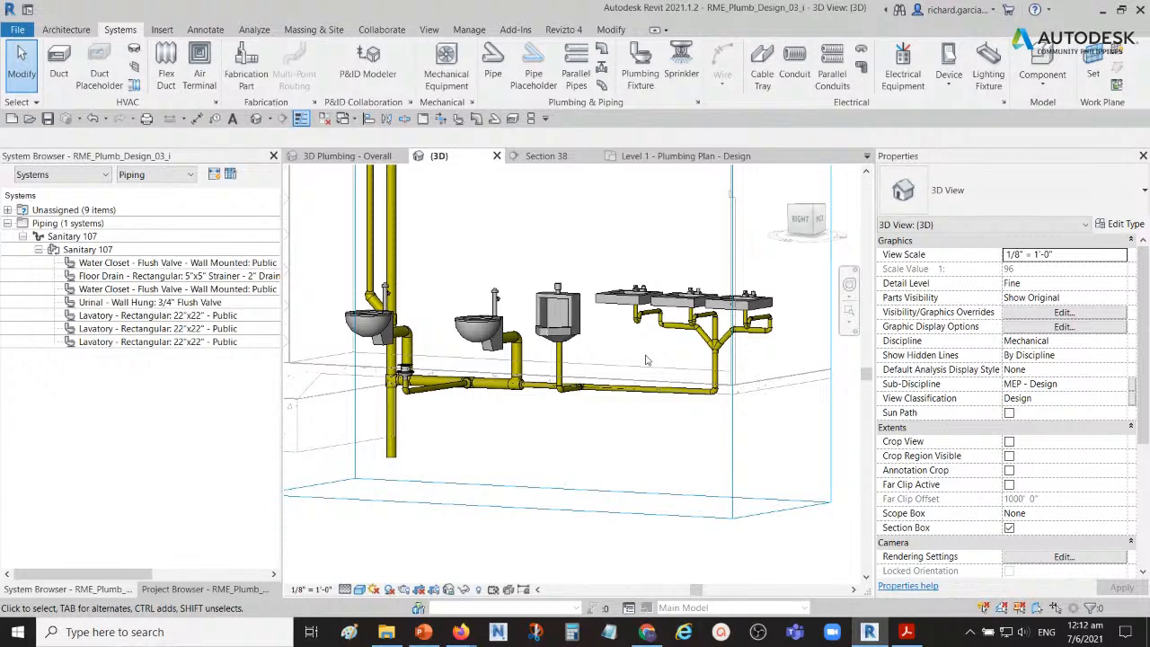
scroll(692, 357, "down", 1)
middle_click_drag(692, 357, 612, 356)
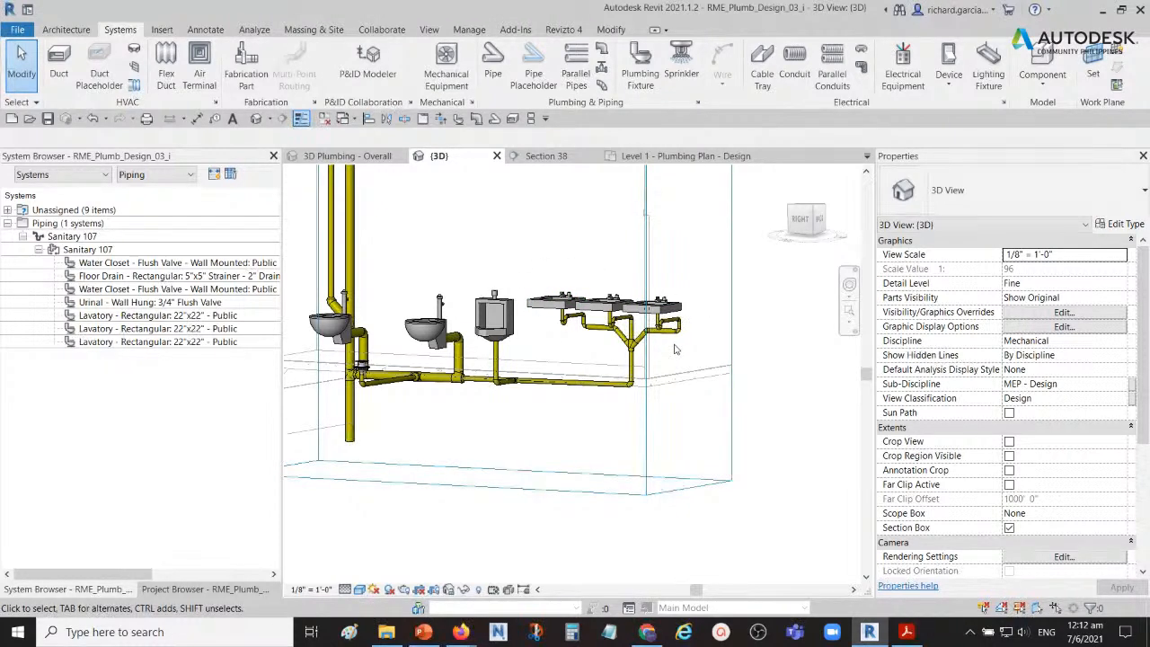
scroll(581, 352, "up", 5)
middle_click_drag(582, 348, 596, 368)
scroll(566, 373, "up", 4)
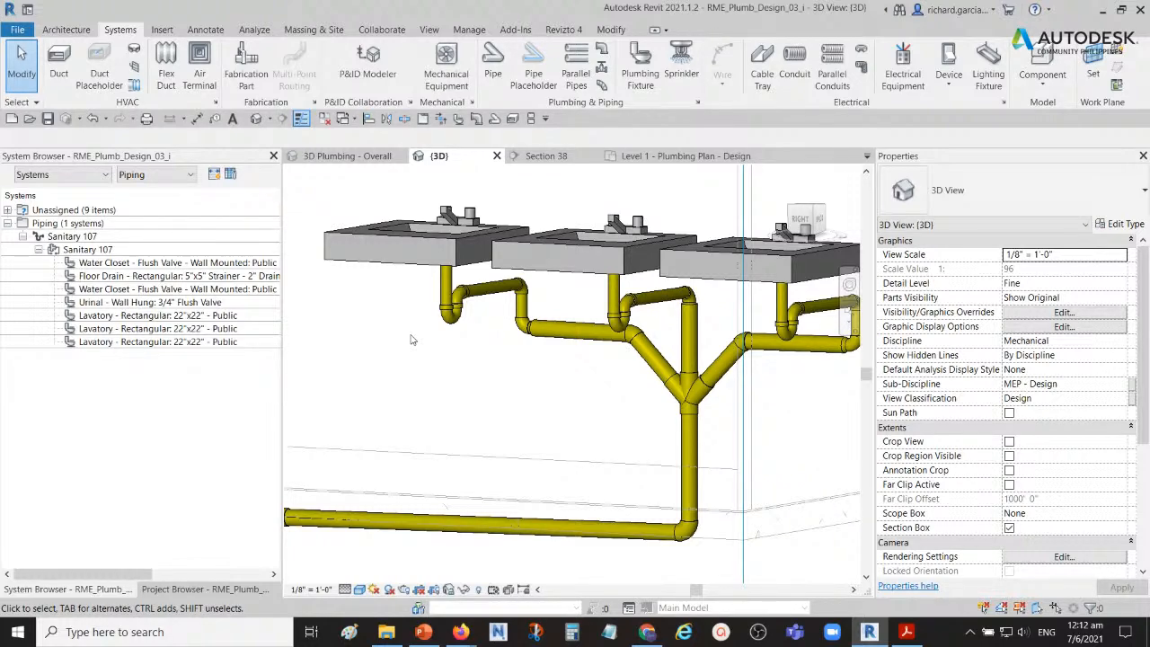
middle_click_drag(460, 340, 514, 364, "shift")
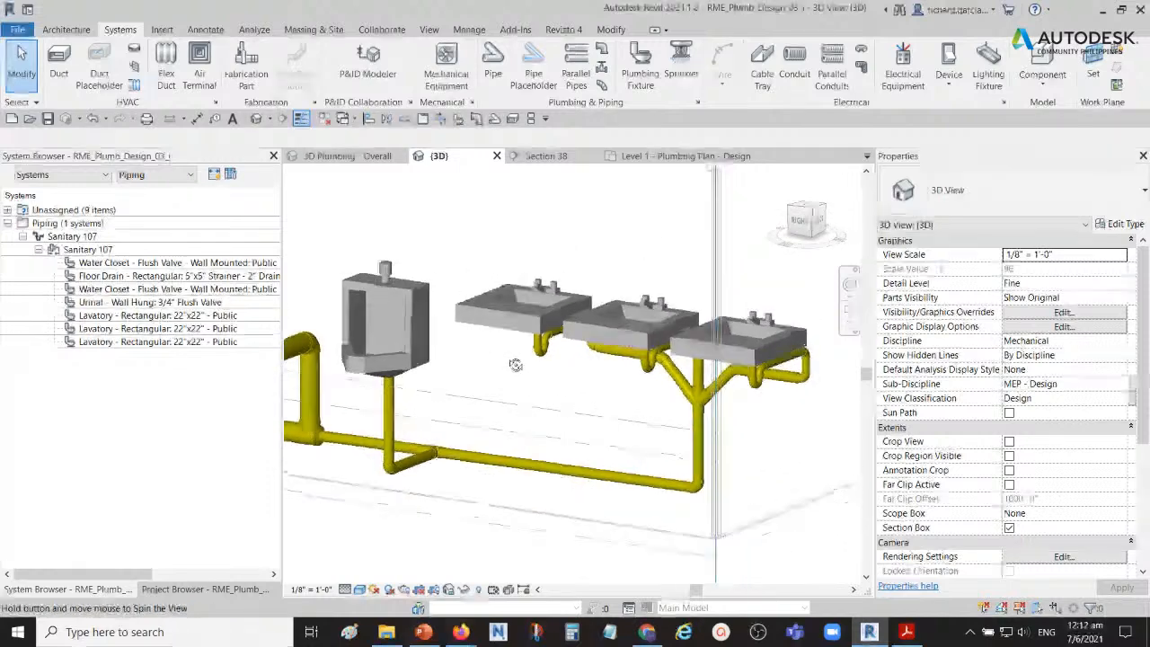
left_click(493, 312)
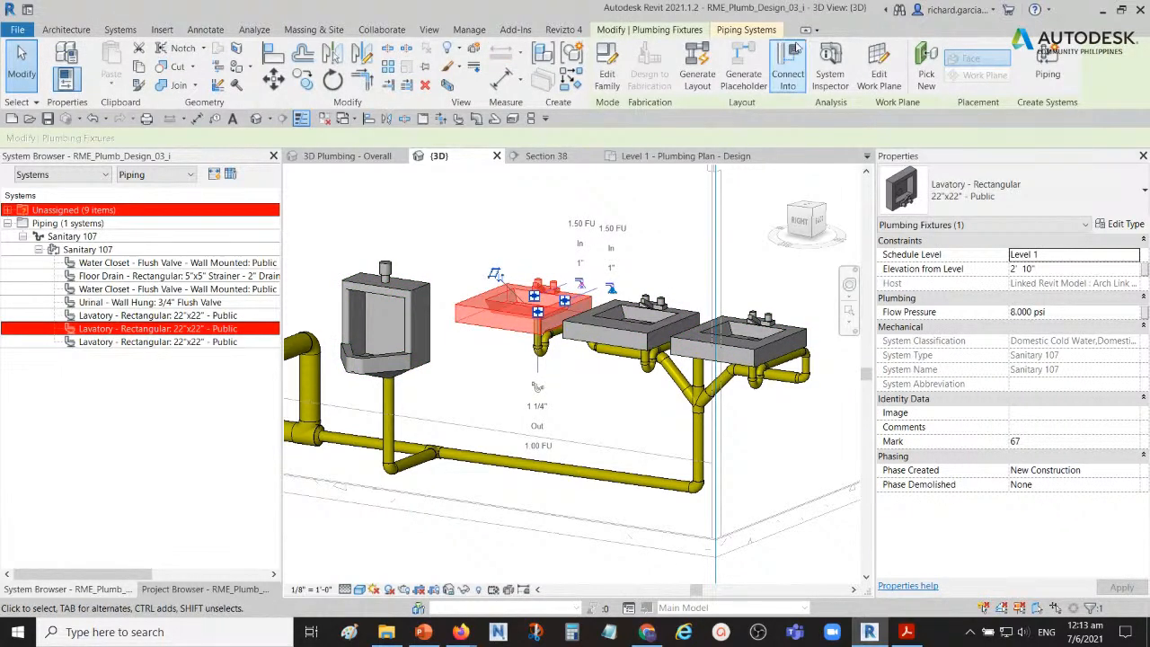
left_click(743, 29)
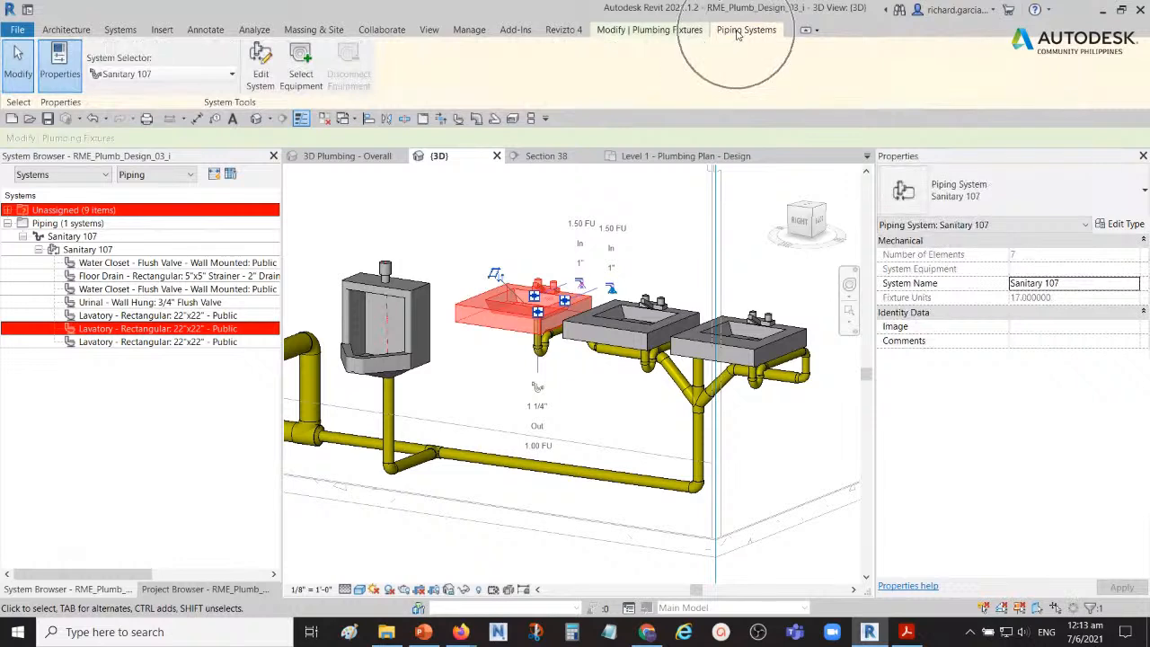
left_click(260, 70)
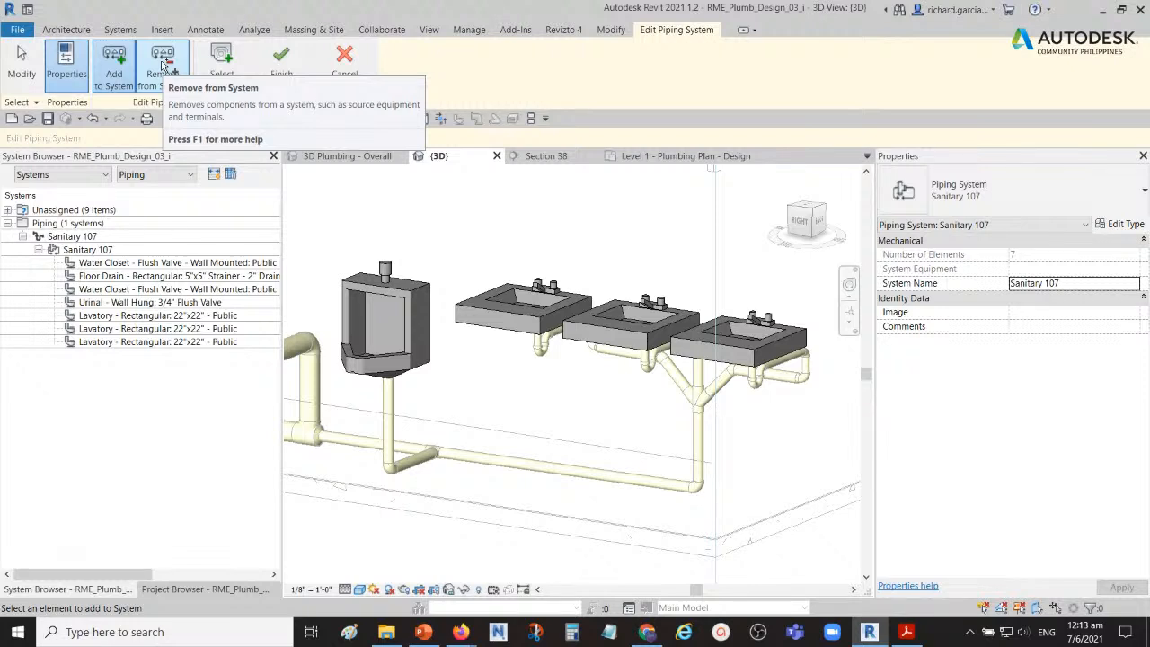
left_click(162, 67)
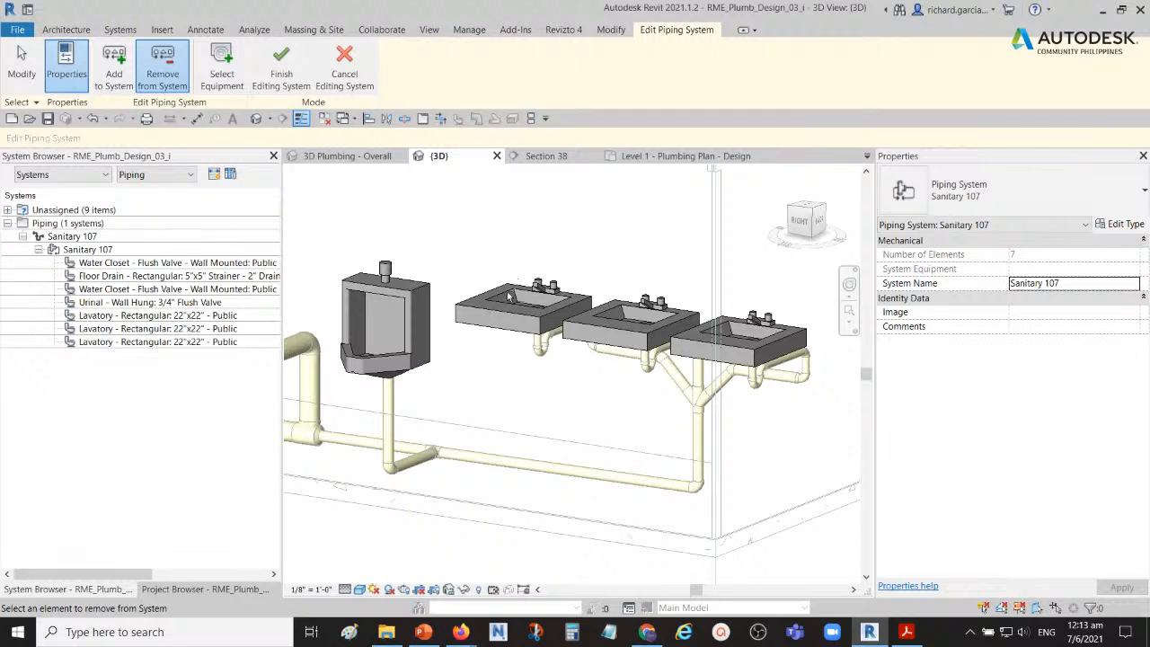
middle_click_drag(508, 312, 551, 260, "shift")
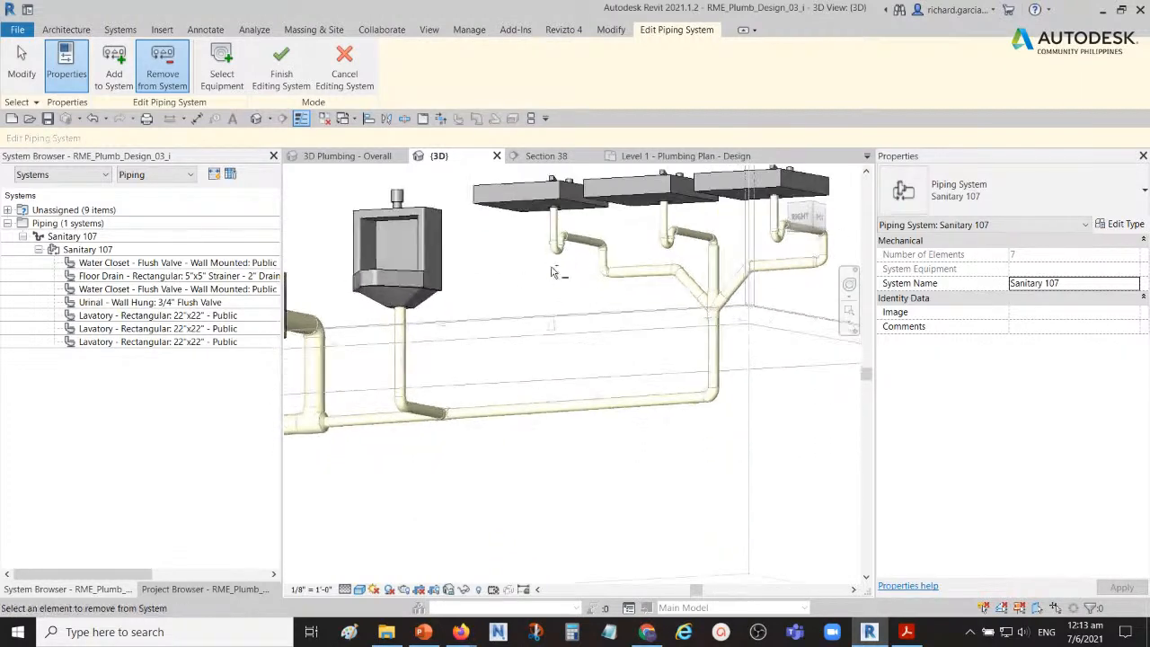
left_click(554, 252)
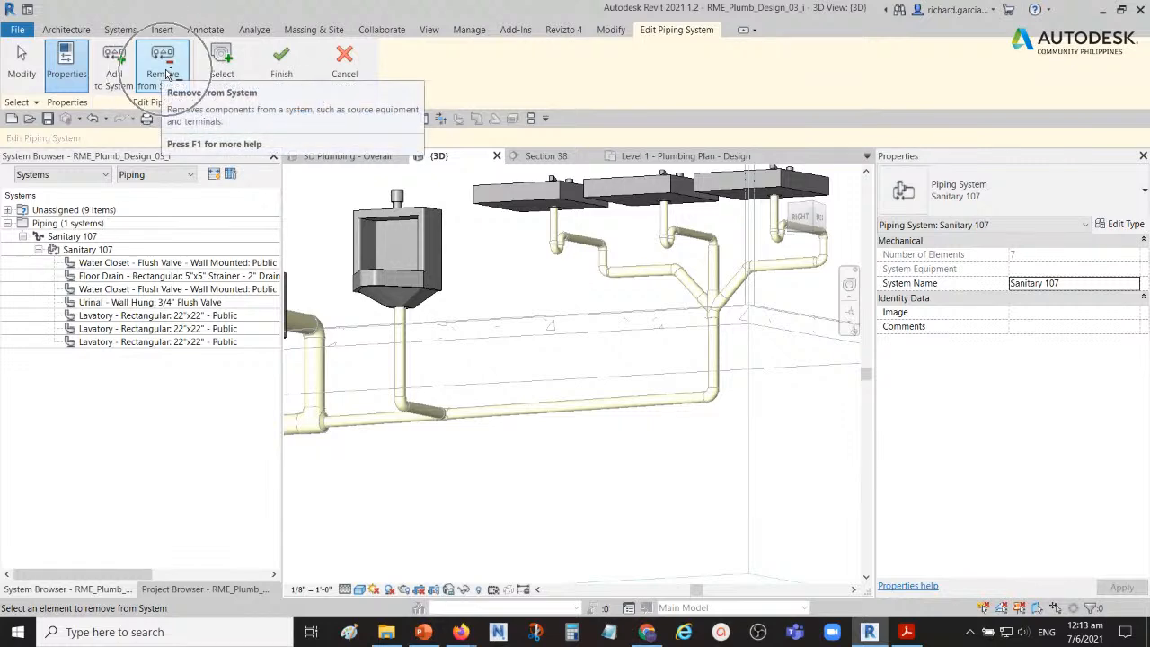
left_click(346, 76)
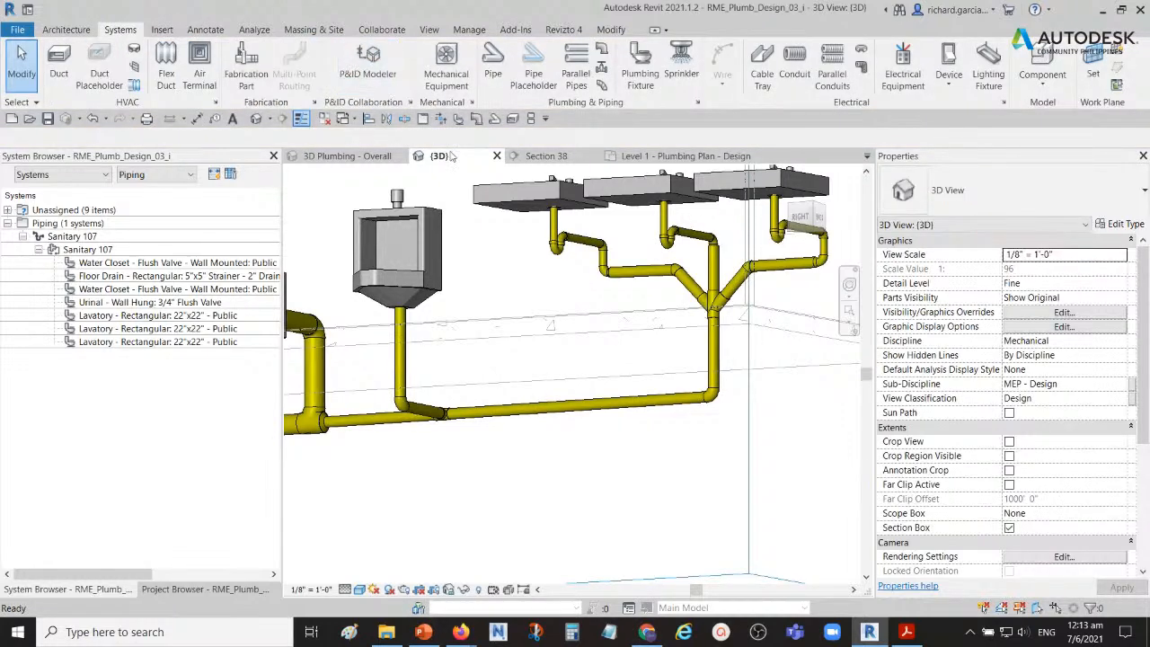
Step: Delete the trap and the vertical drain pipe beneath the lavatory nearest the urinal
scroll(568, 248, "up", 2)
scroll(567, 249, "up", 2)
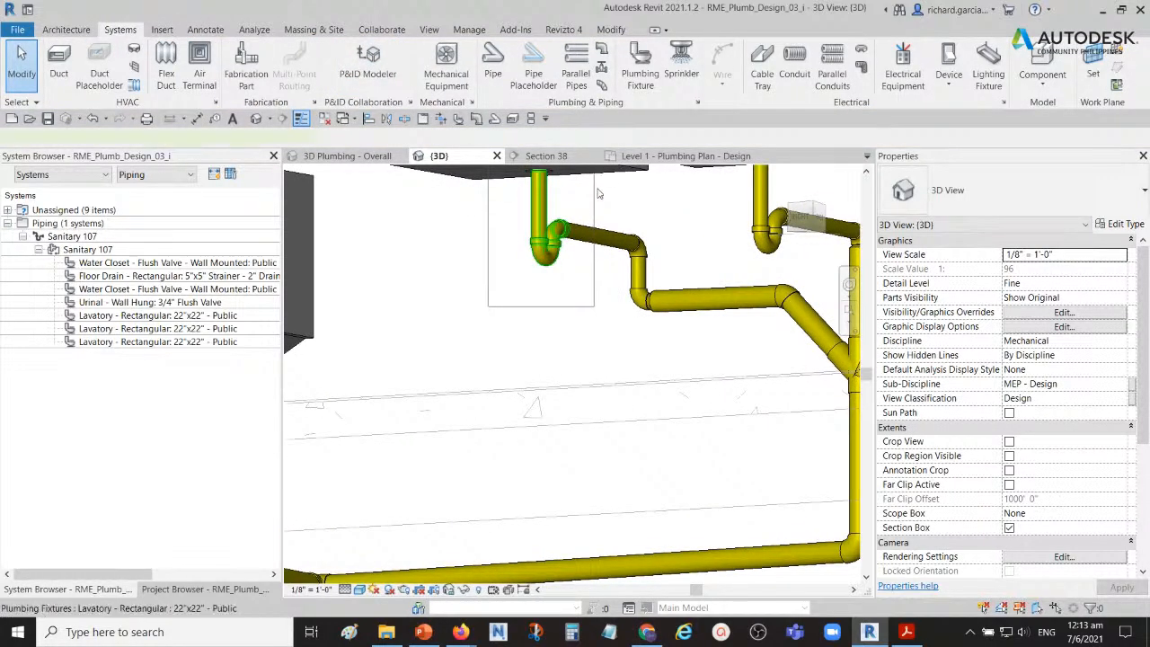
left_click(588, 320)
left_click_drag(459, 400, 586, 239)
key("Delete")
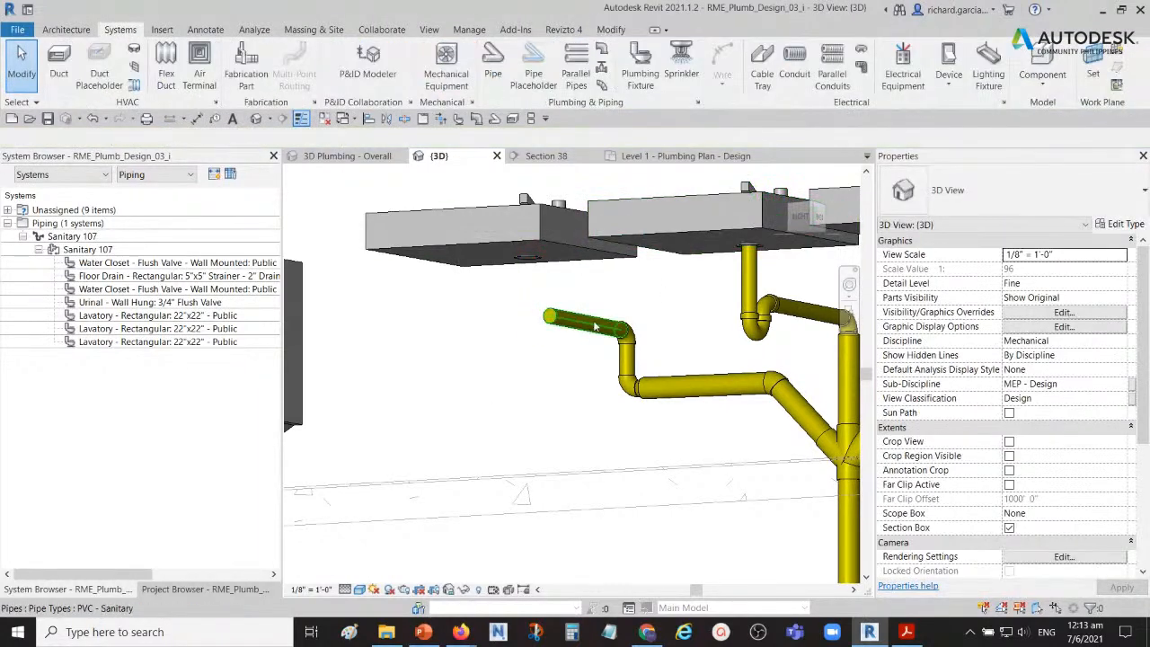
Step: Remove the disconnected lavatory nearest the urinal from the Sanitary 107 piping system and finish editing the system
left_click(495, 241)
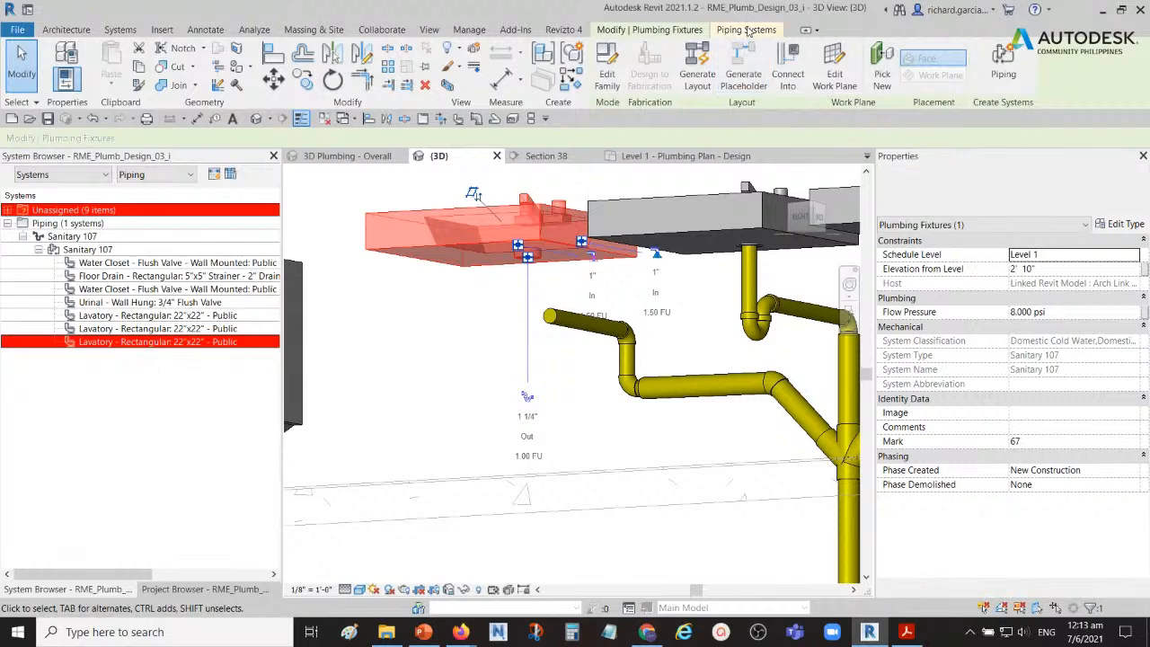
left_click(745, 29)
left_click(263, 67)
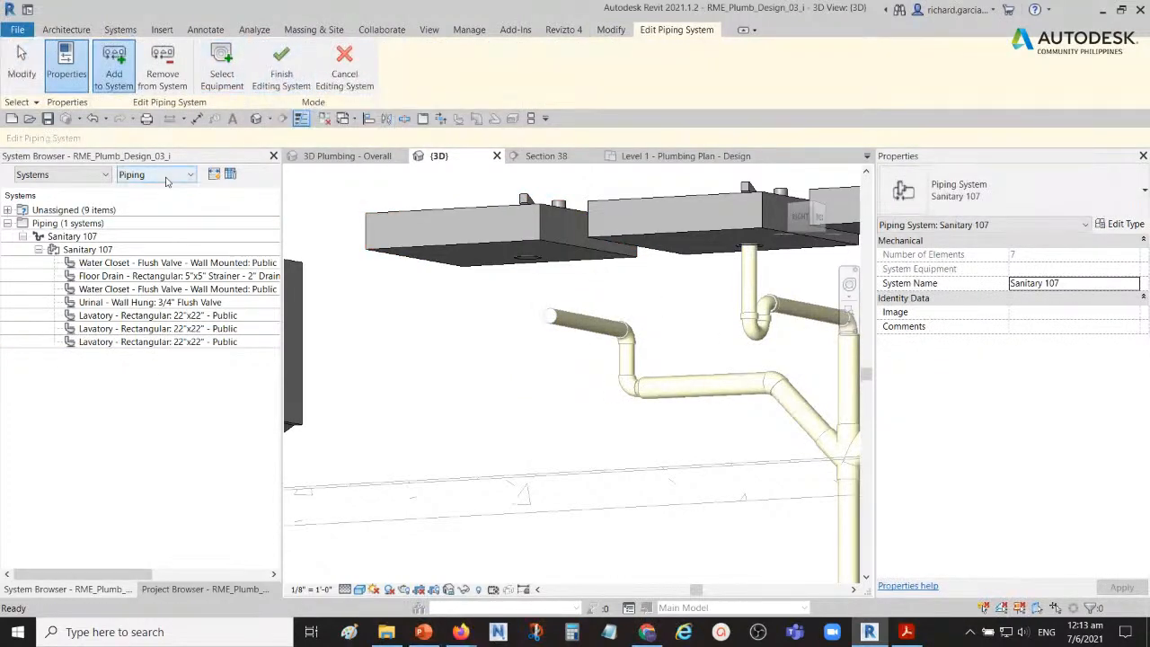
left_click(164, 71)
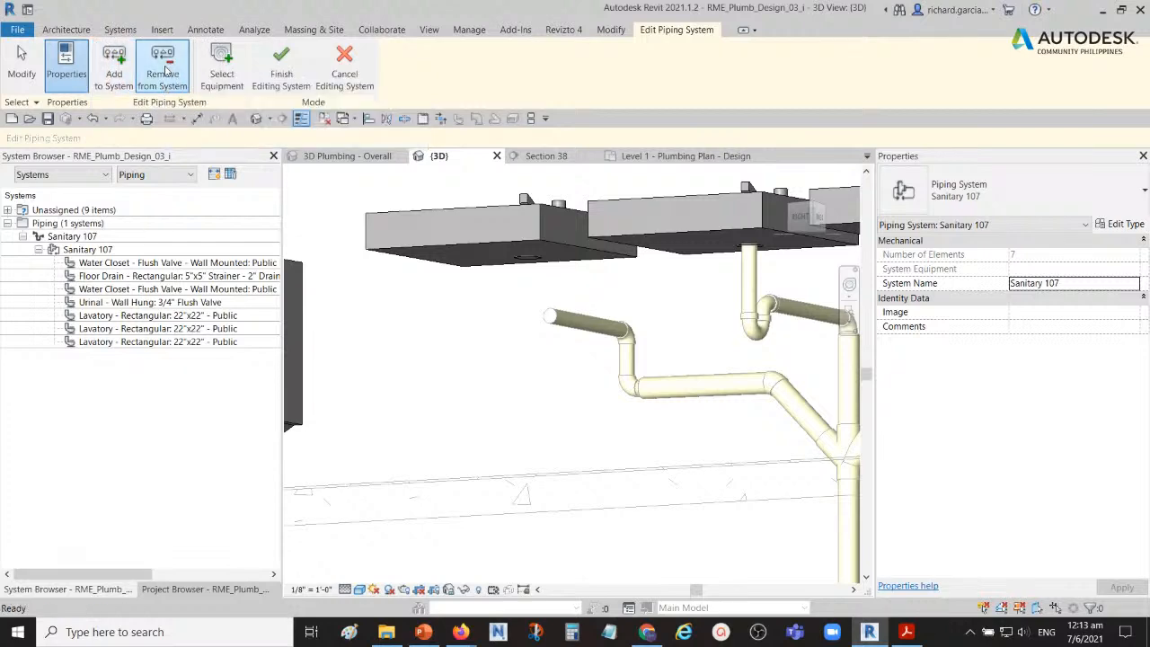
left_click(465, 250)
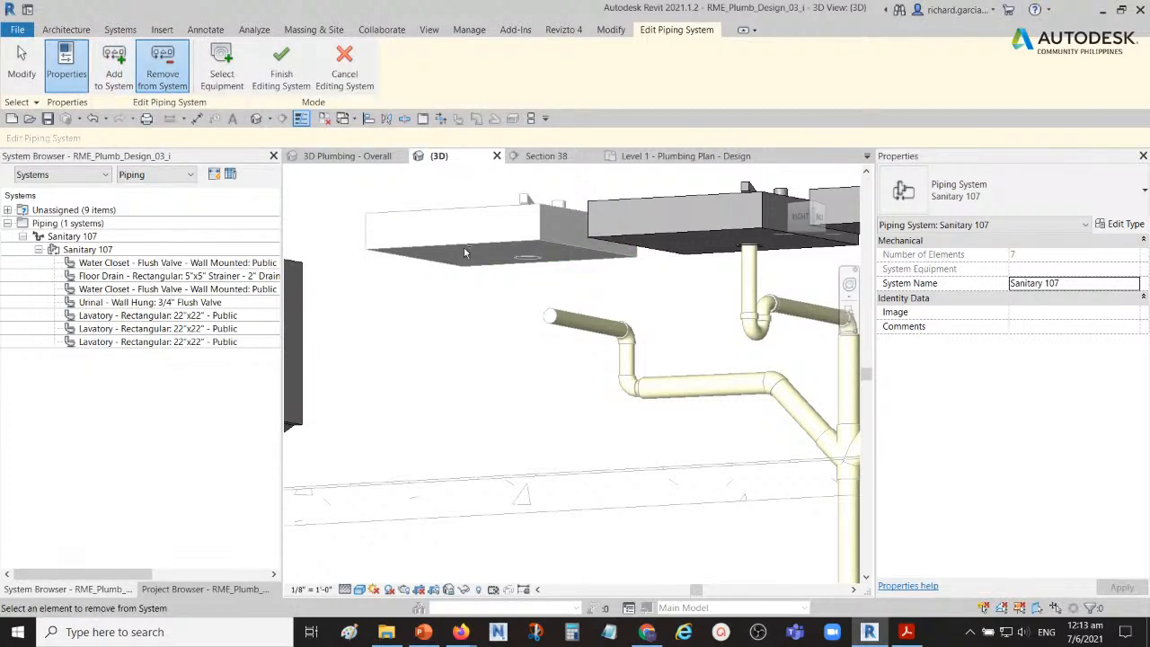
scroll(455, 352, "down", 3)
middle_click_drag(463, 345, 473, 394, "shift")
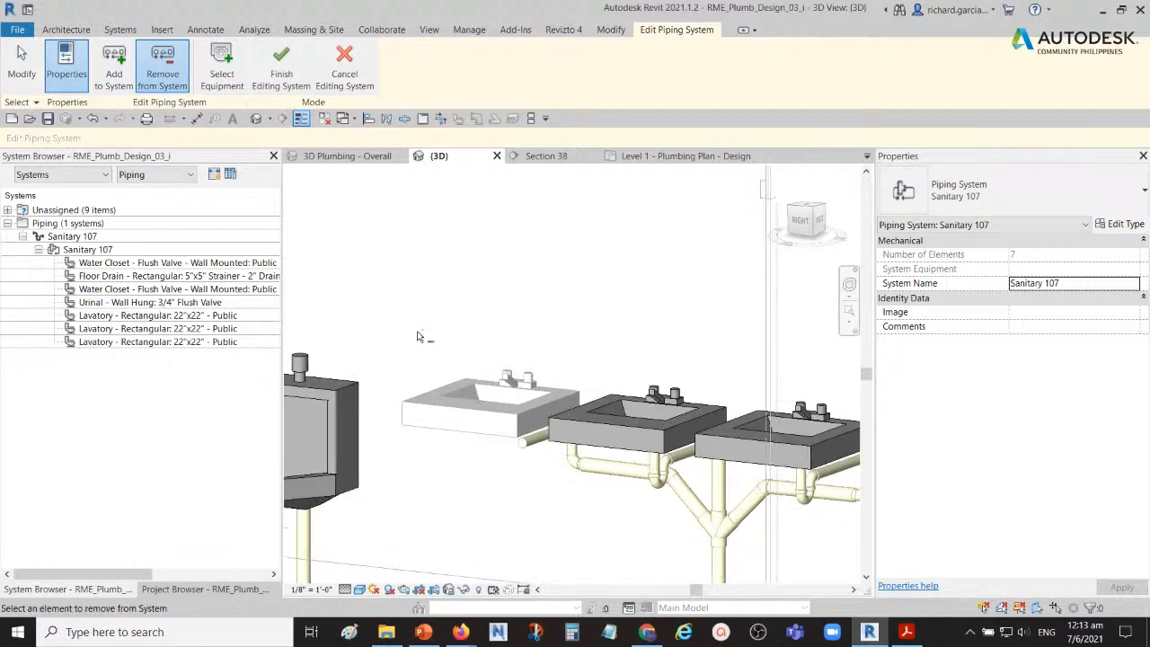
left_click(281, 65)
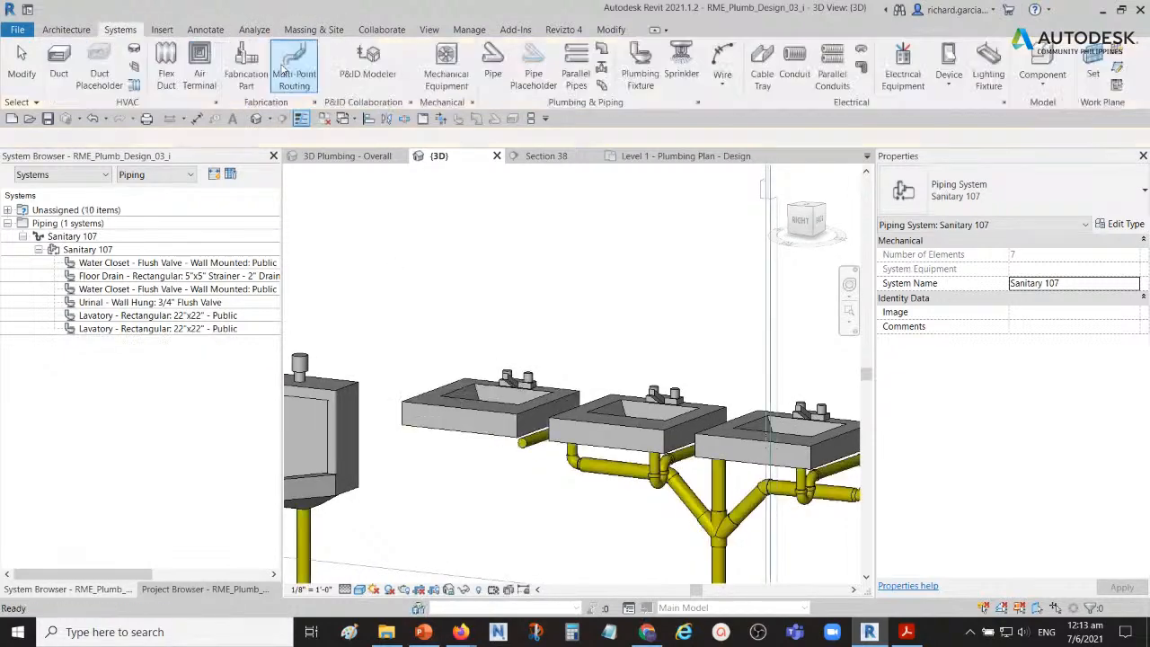
left_click(148, 333)
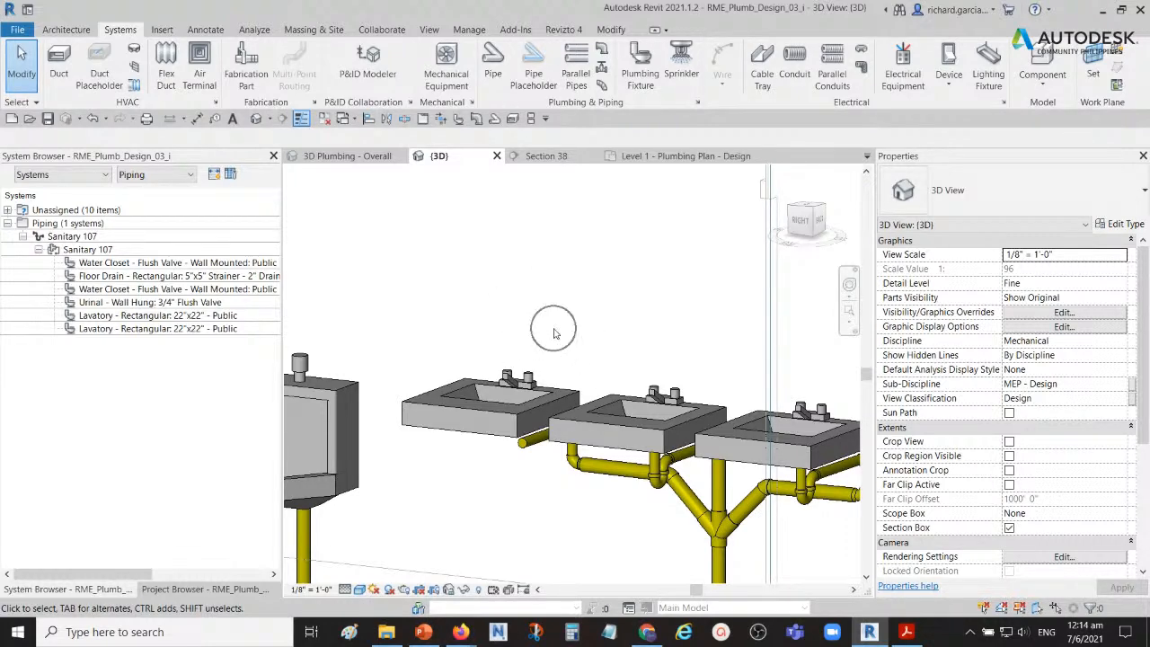
middle_click_drag(548, 352, 552, 427, "shift")
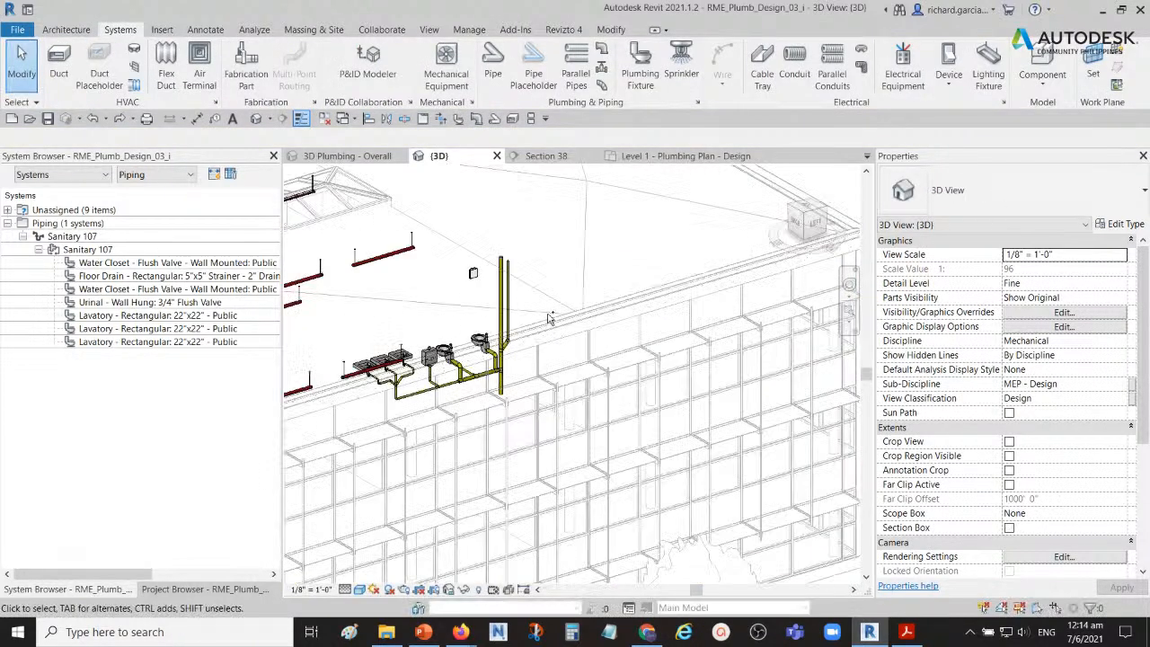
Step: Isolate all restroom fixtures, Sanitary 107 piping and both vertical risers in the 3D view with a selection box
middle_click_drag(464, 408, 545, 365)
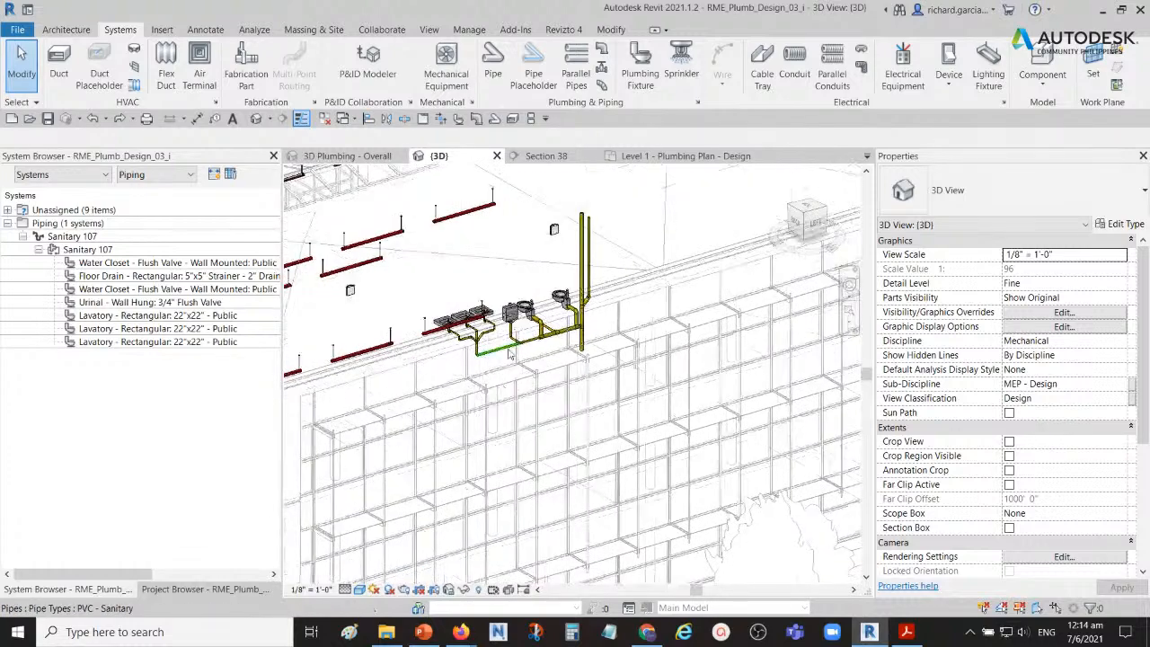
scroll(455, 303, "up", 4)
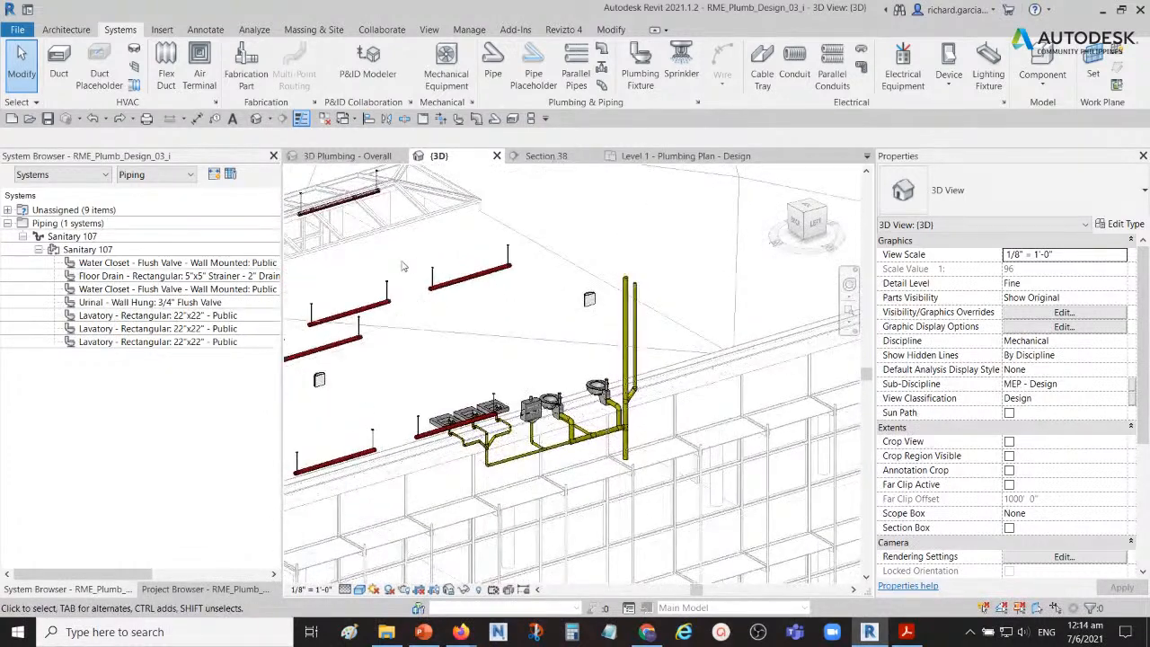
left_click_drag(401, 260, 684, 486)
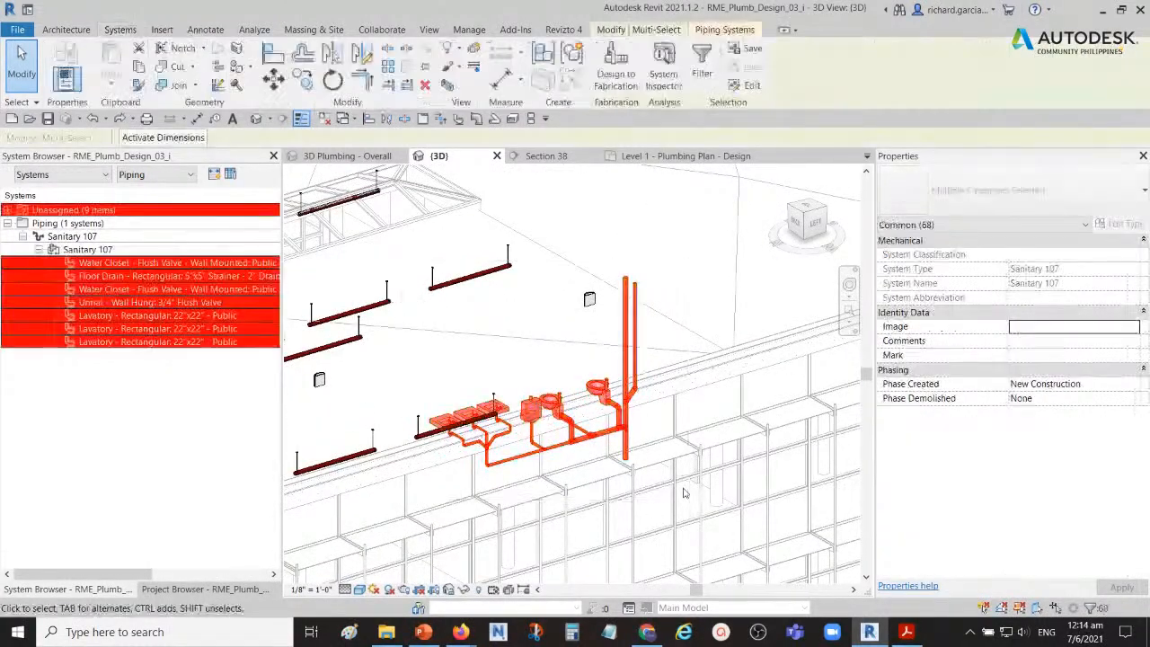
key("b")
key("x")
key("Escape")
middle_click_drag(709, 485, 821, 501, "shift")
scroll(538, 465, "up", 3)
middle_click_drag(559, 467, 618, 415)
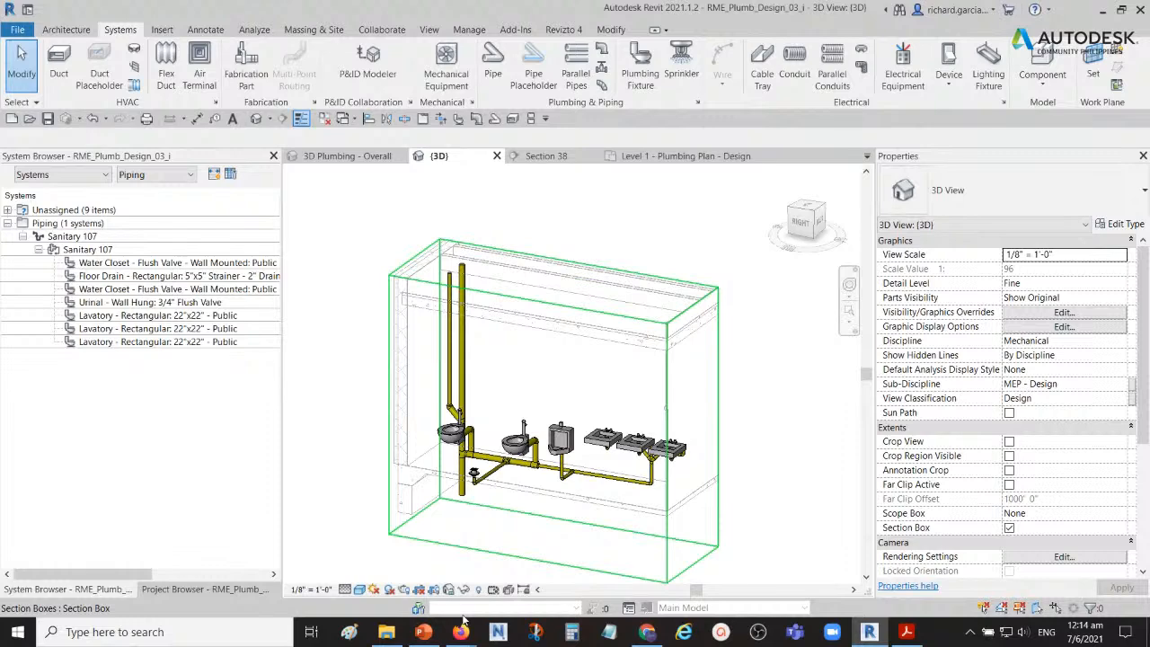
middle_click_drag(672, 446, 735, 431, "shift")
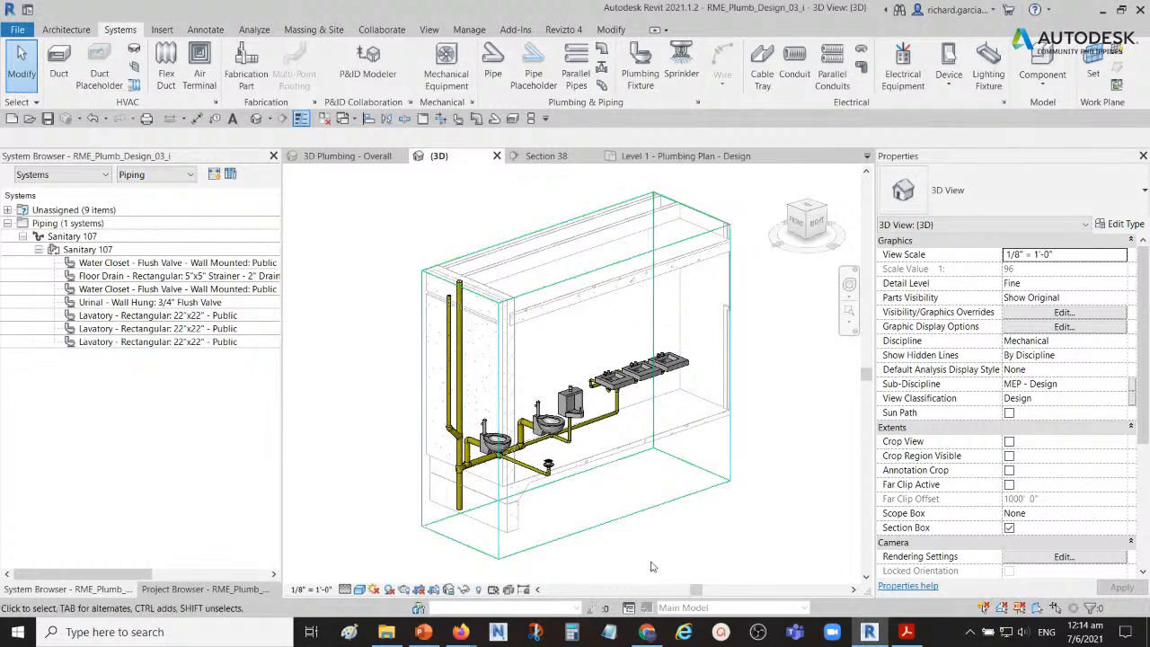
mouse_move(646, 634)
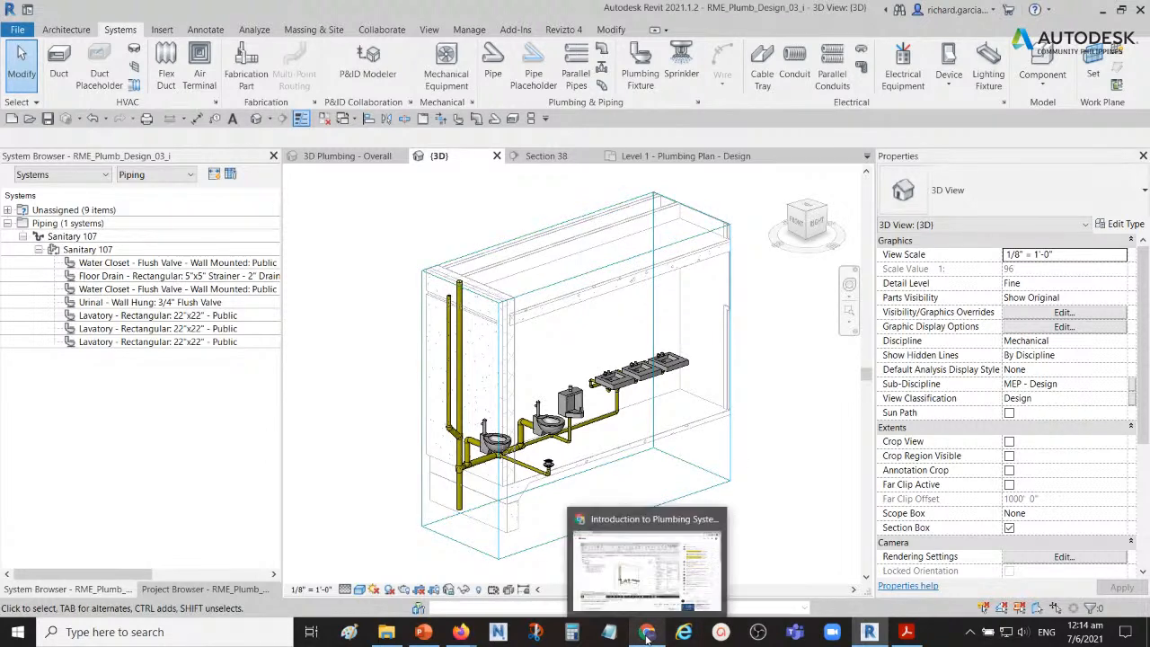
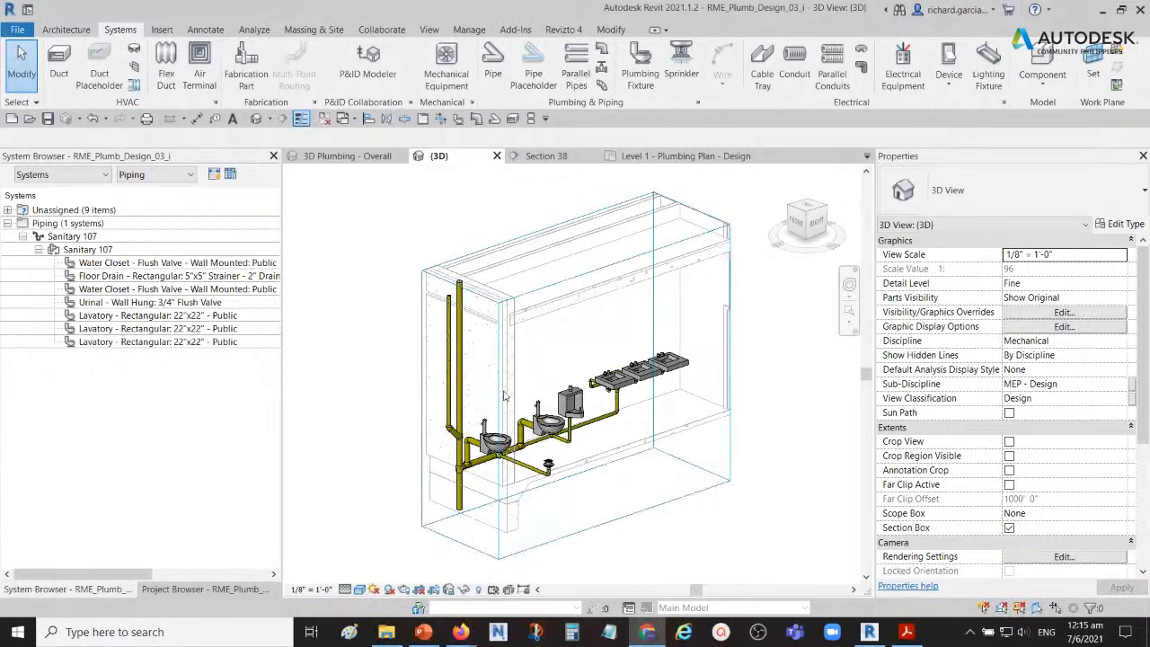
Step: Delete the elbow fitting that joins the shorter vertical pipe to the angled branch of the main stack
scroll(438, 426, "up", 5)
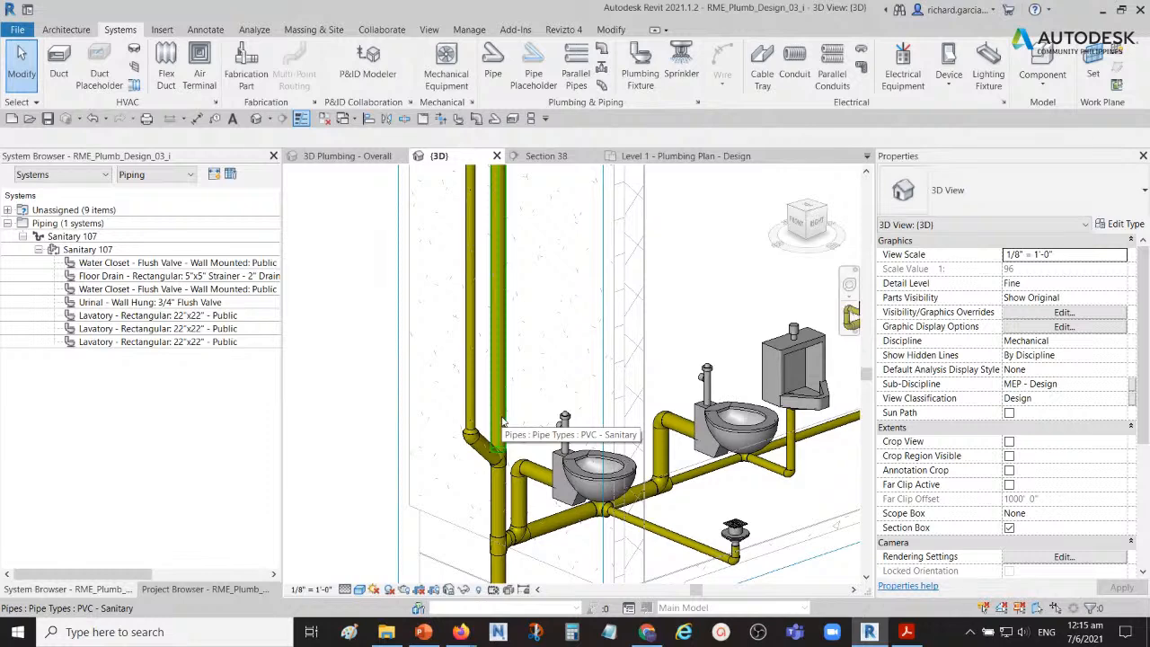
scroll(531, 379, "down", 2)
middle_click_drag(575, 375, 540, 392, "shift")
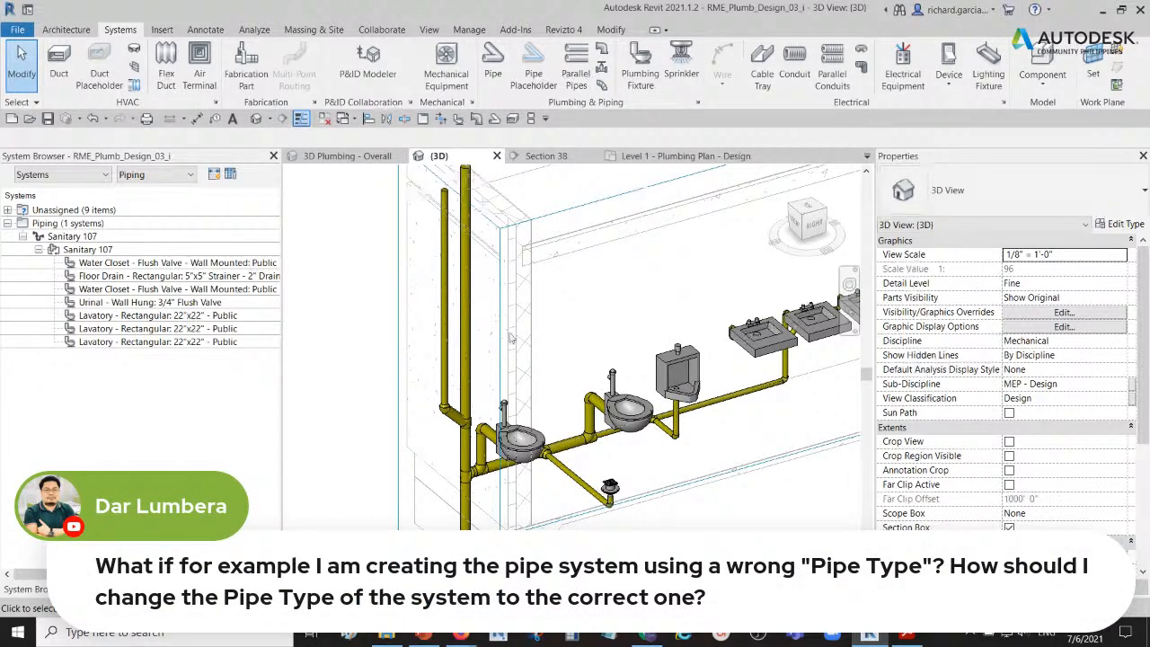
left_click(447, 287)
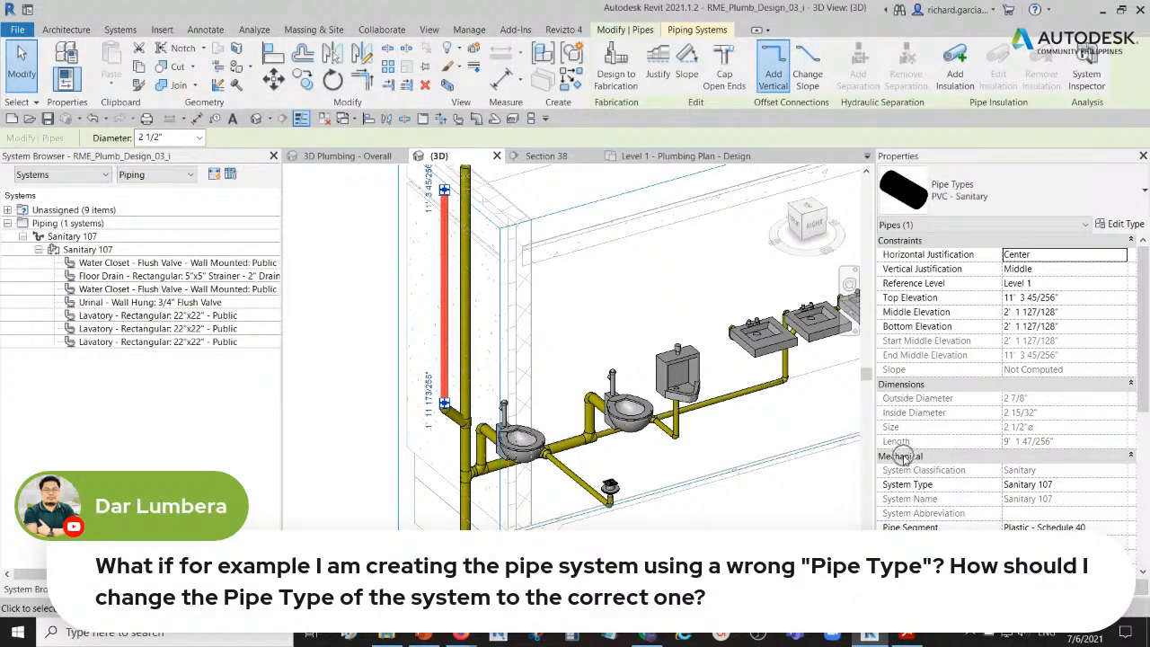
left_click(370, 377)
scroll(437, 431, "up", 4)
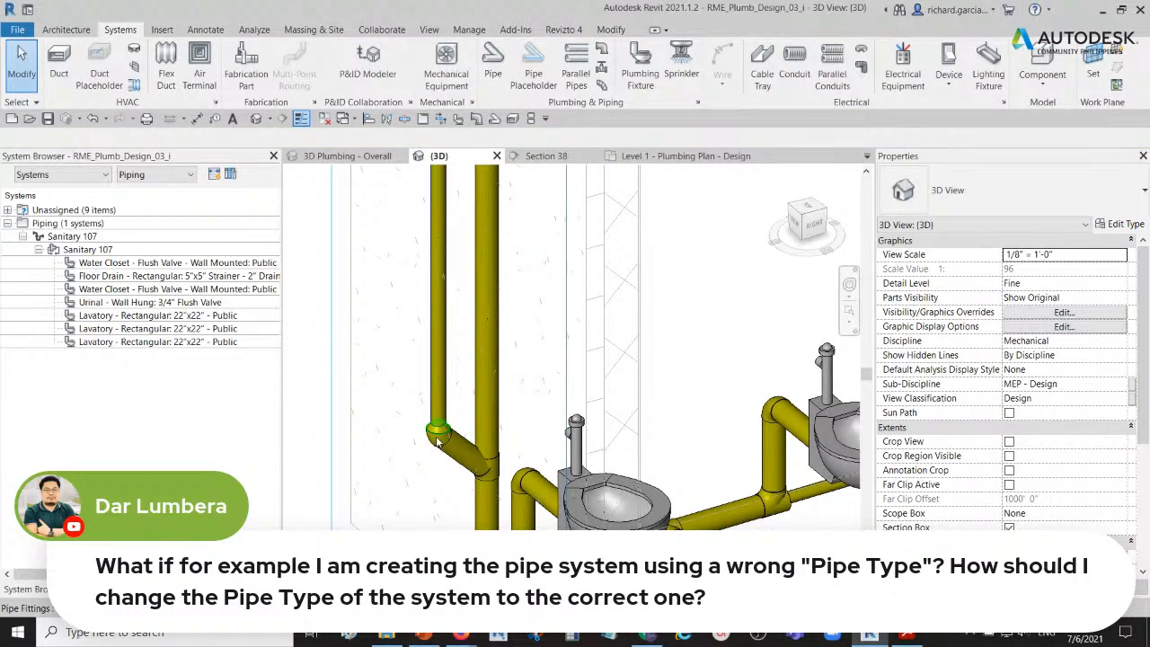
scroll(439, 436, "up", 2)
left_click_drag(412, 474, 473, 381)
key("Delete")
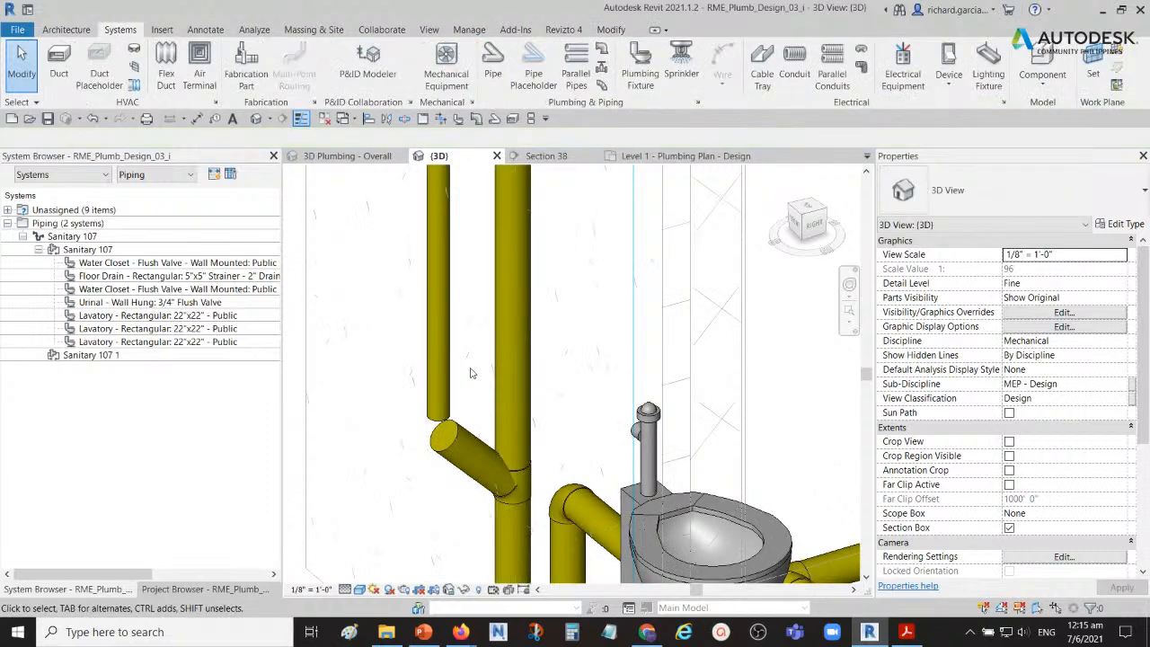
Step: Change the system type of the disconnected 2 1/2" vertical pipe to Vent
scroll(480, 344, "down", 3)
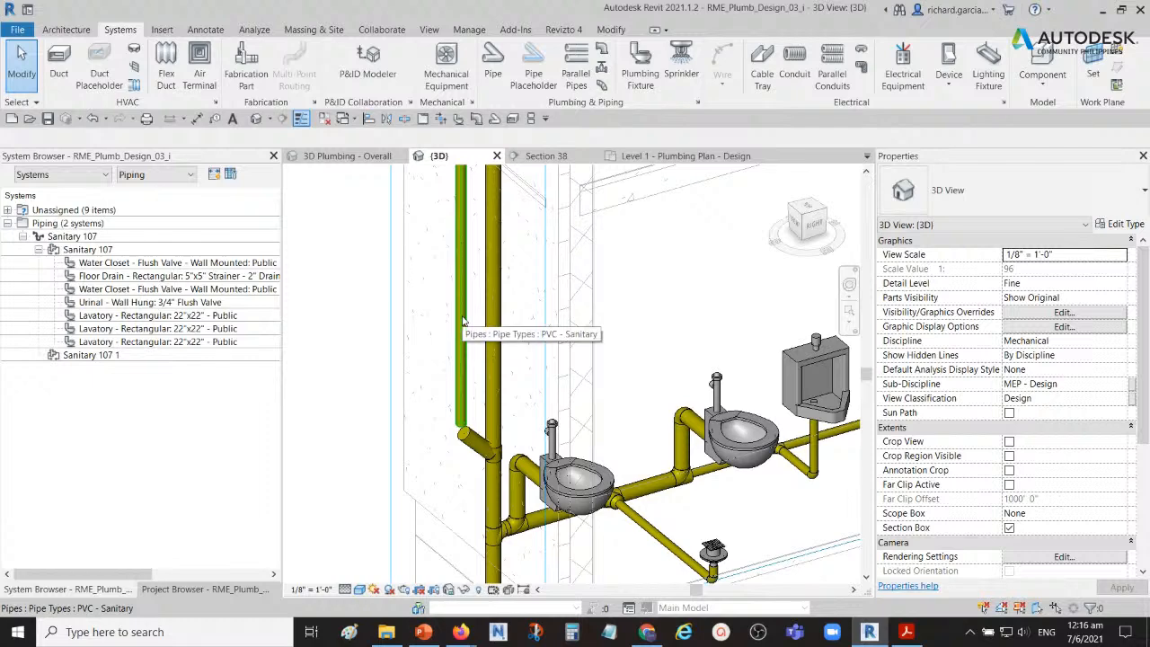
left_click(462, 324)
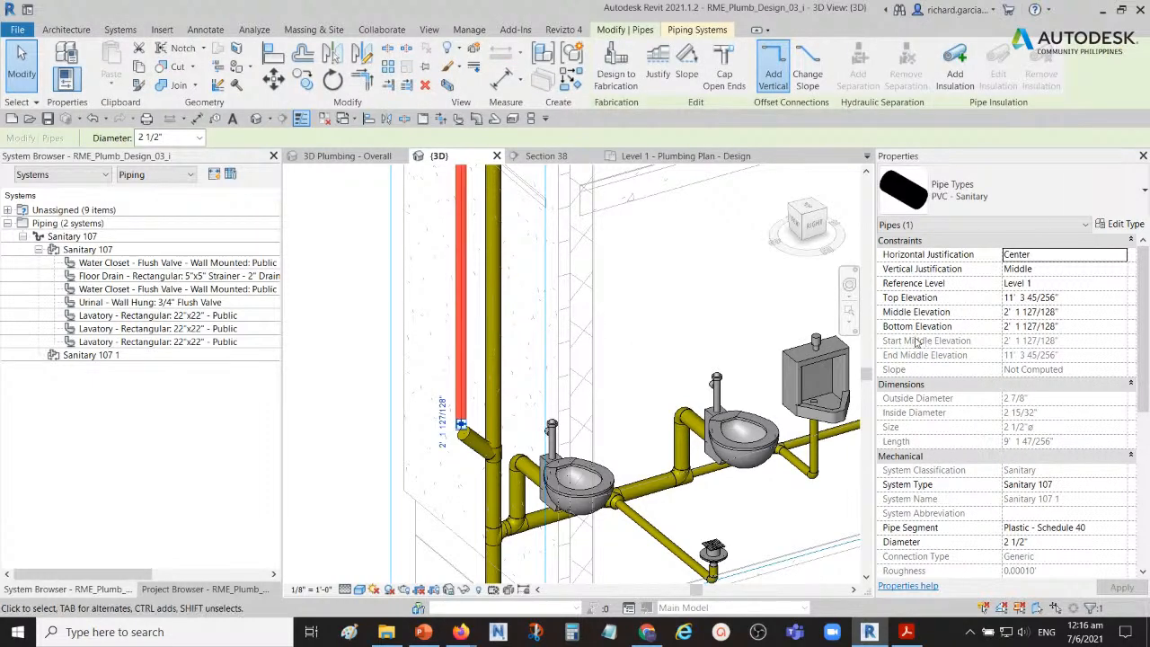
left_click(1119, 486)
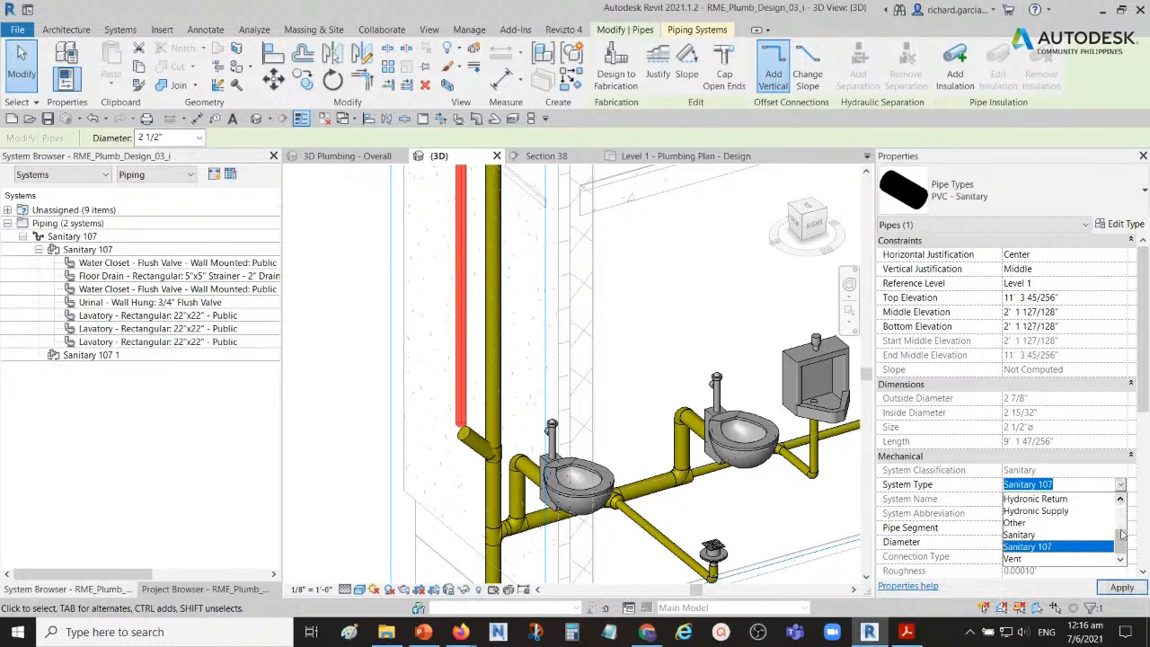
left_click(1017, 561)
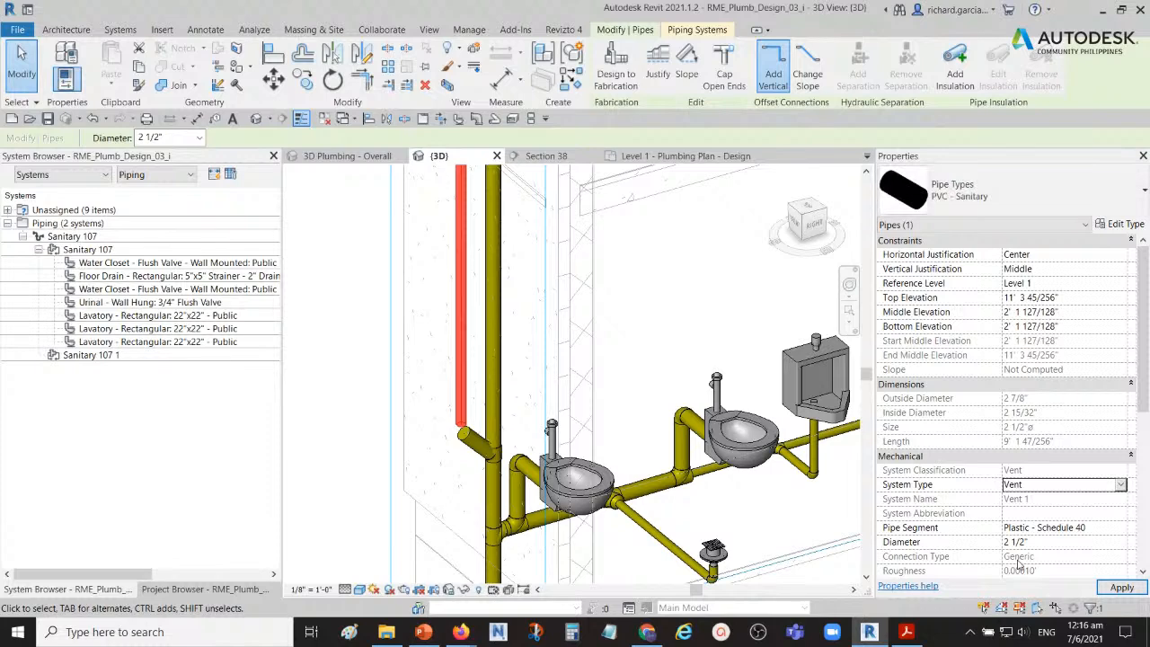
left_click(340, 331)
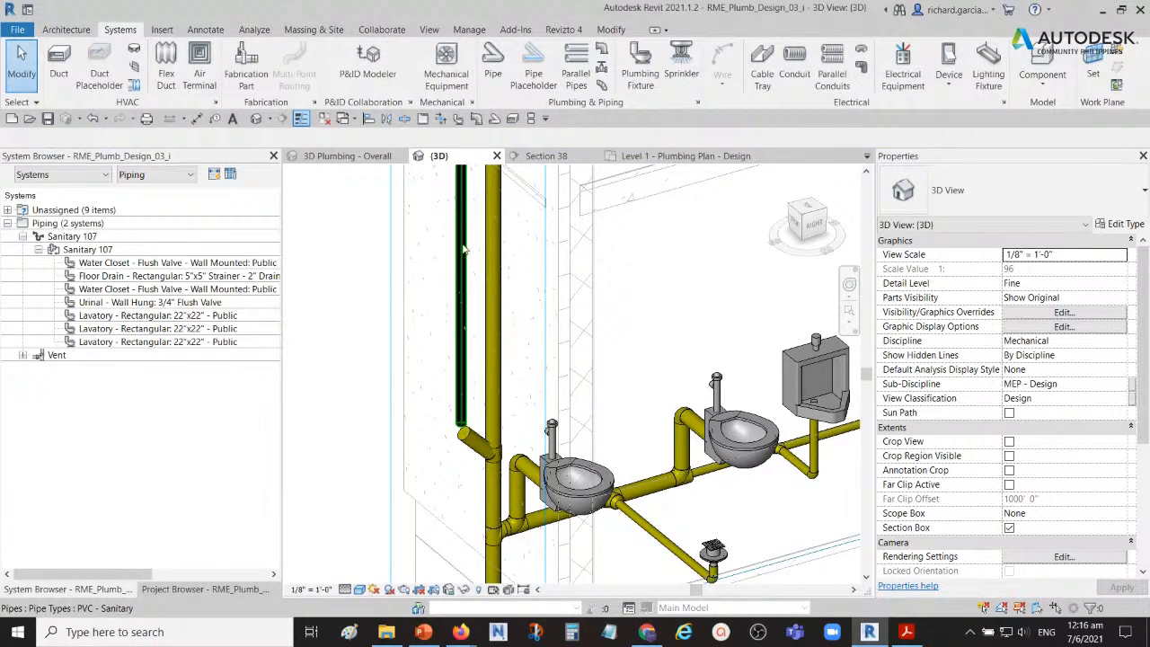
Step: Reconnect the angled branch pipe to the vertical vent pipe using Trim/Extend to Corner
scroll(464, 314, "up", 3)
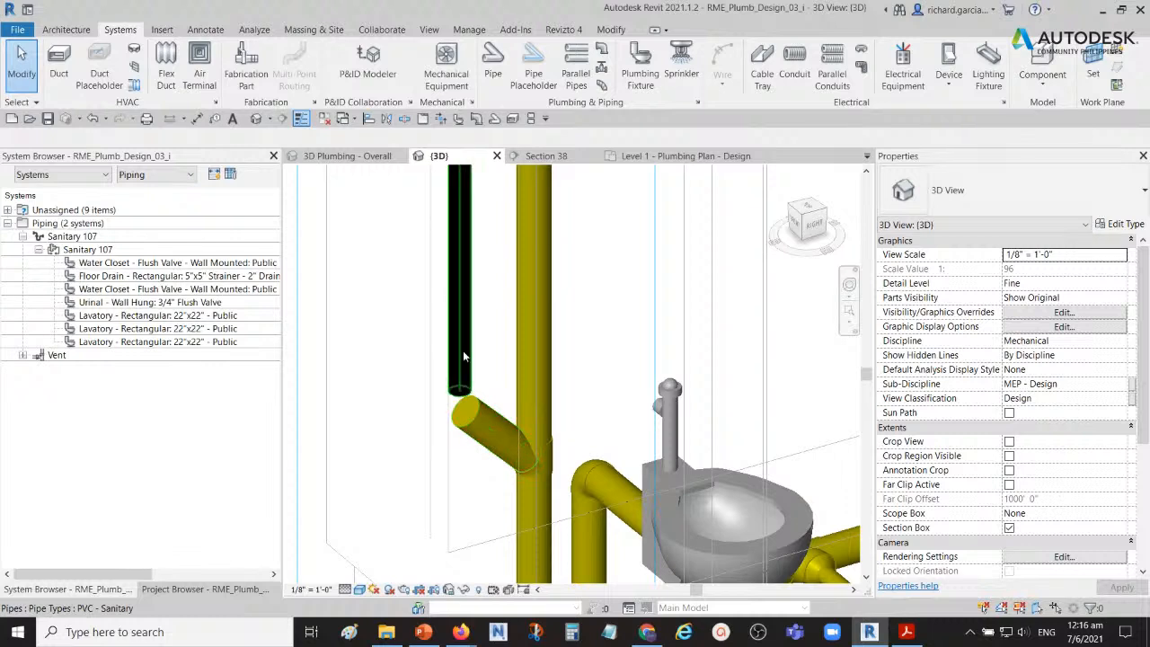
scroll(460, 352, "up", 2)
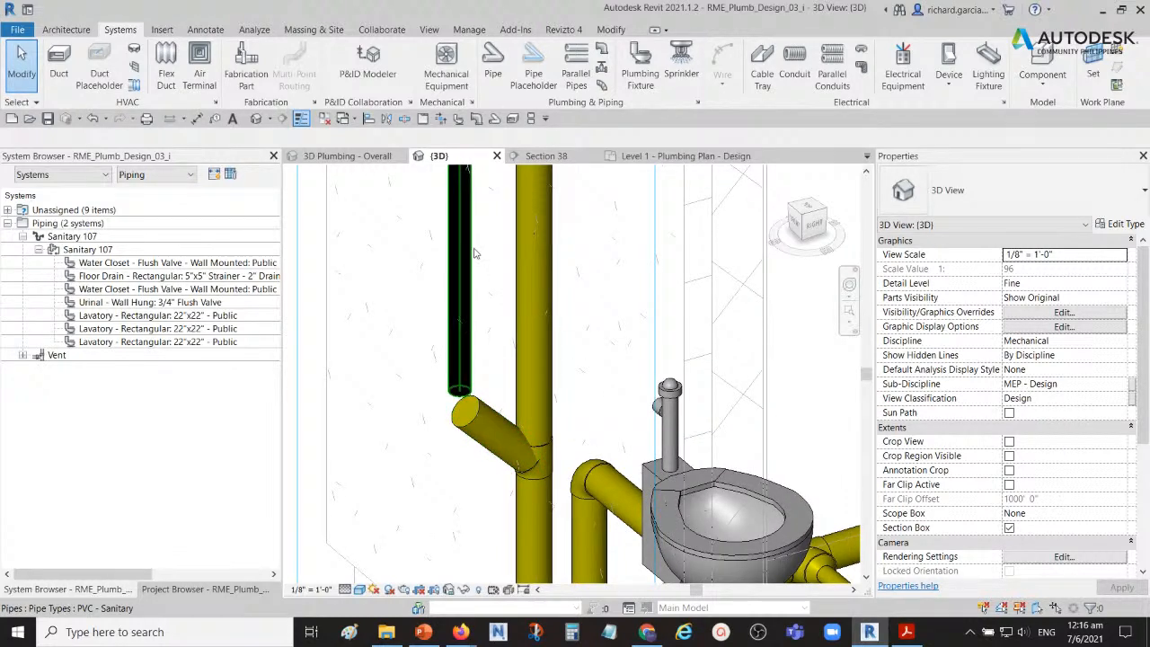
left_click(611, 30)
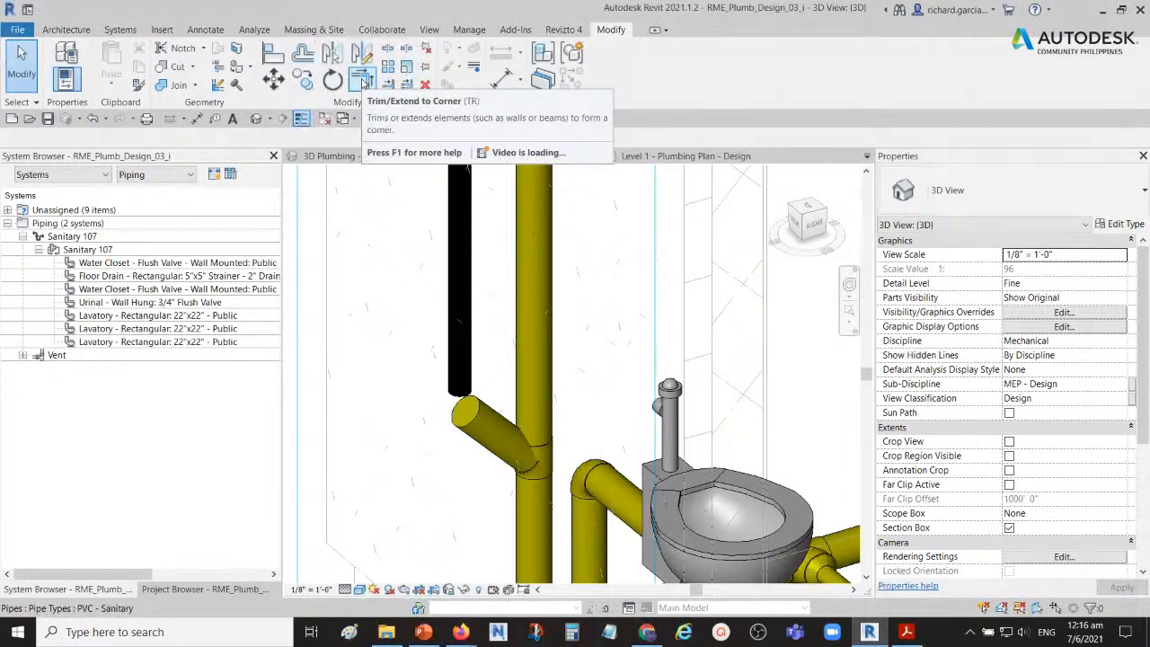
left_click(362, 81)
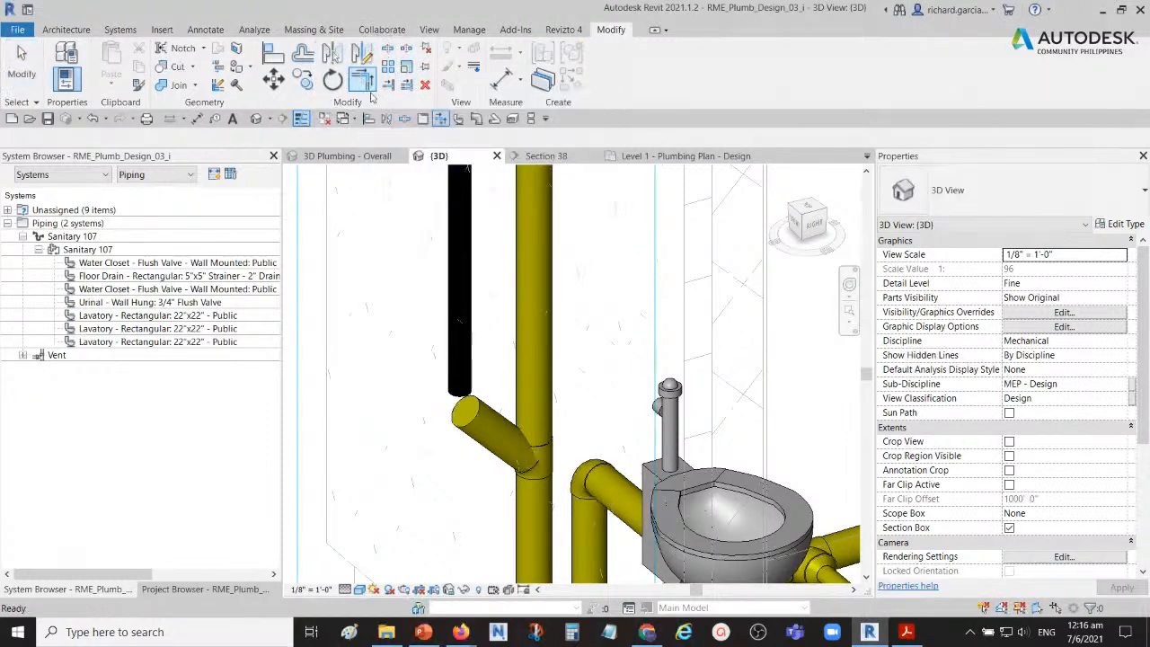
left_click(489, 415)
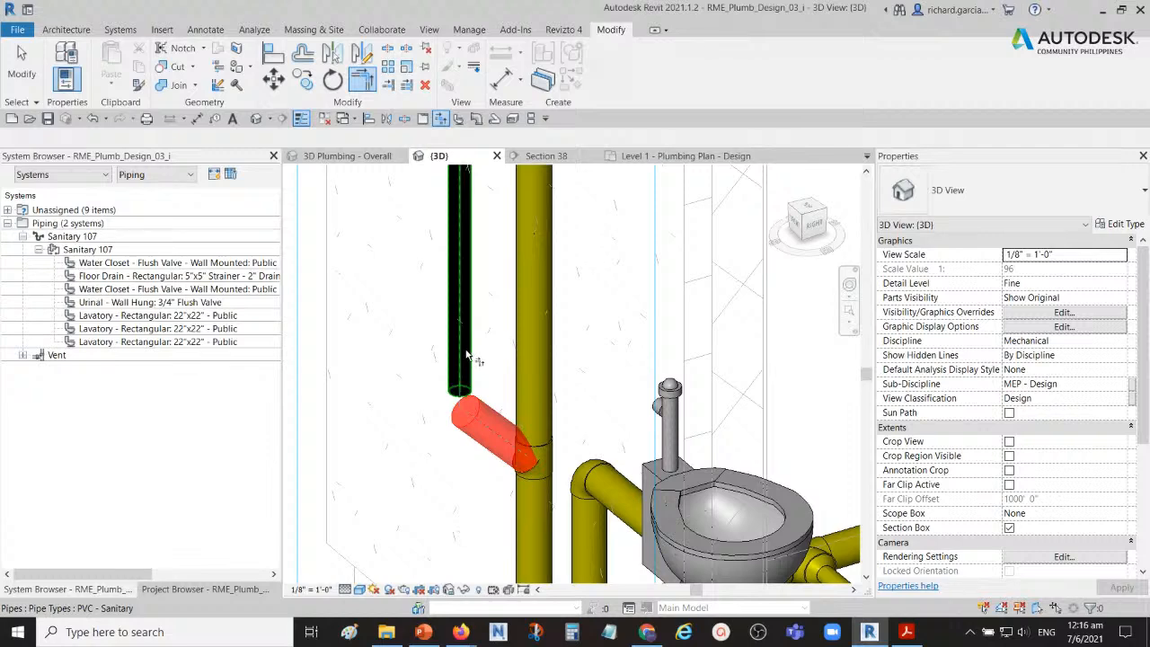
left_click(467, 356)
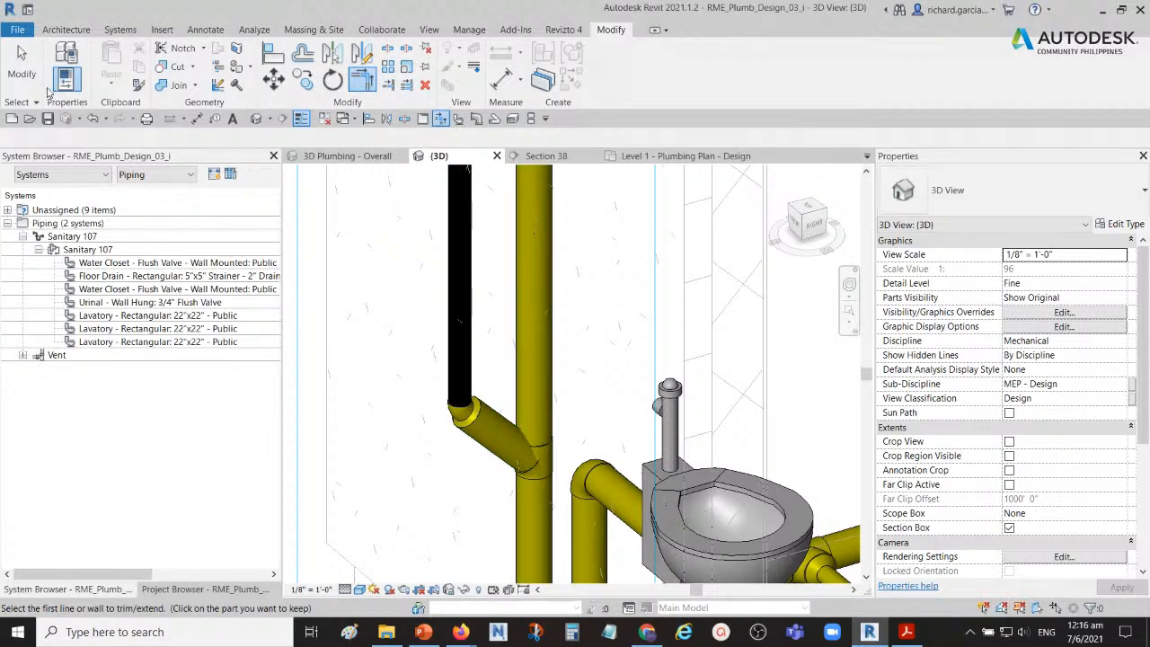
left_click(27, 72)
Step: Examine the vertical vent pipe, its properties and its connection to the sanitary stack in the 3D view
scroll(460, 349, "down", 3)
middle_click_drag(486, 307, 498, 441)
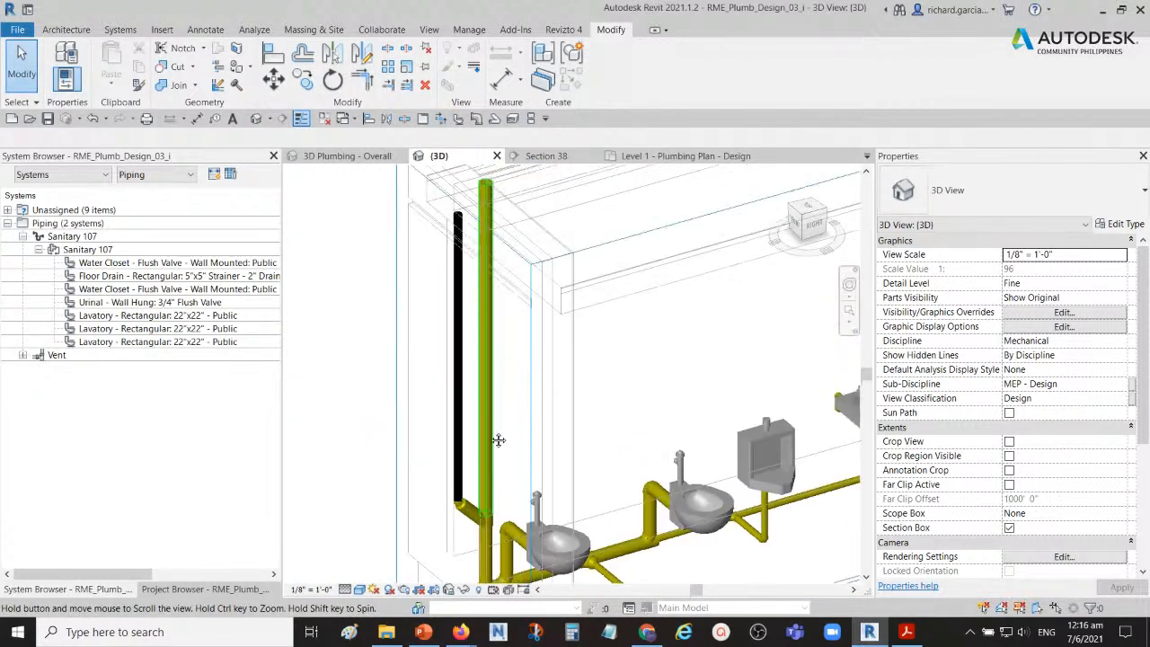
scroll(475, 412, "up", 3)
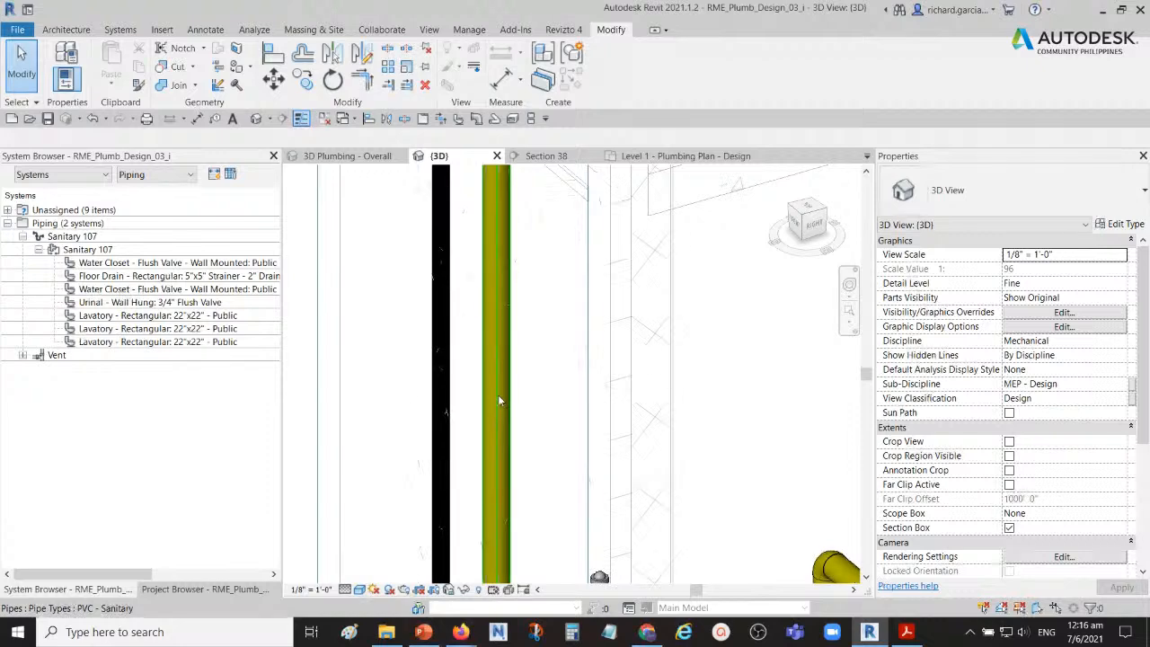
scroll(497, 394, "down", 3)
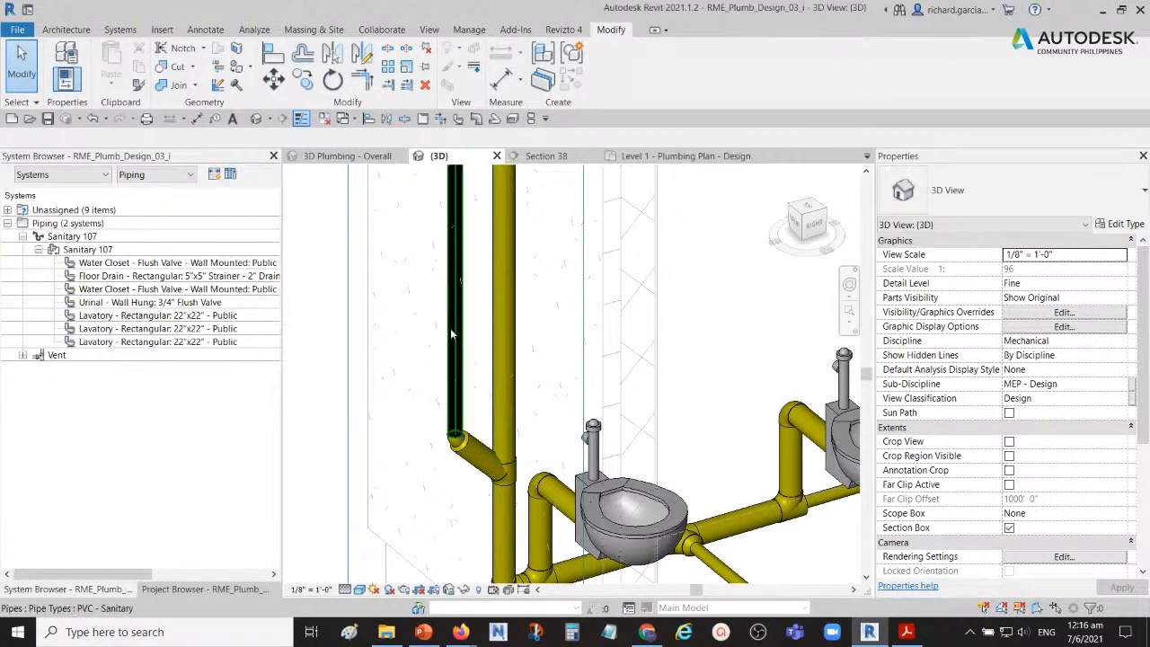
left_click(452, 329)
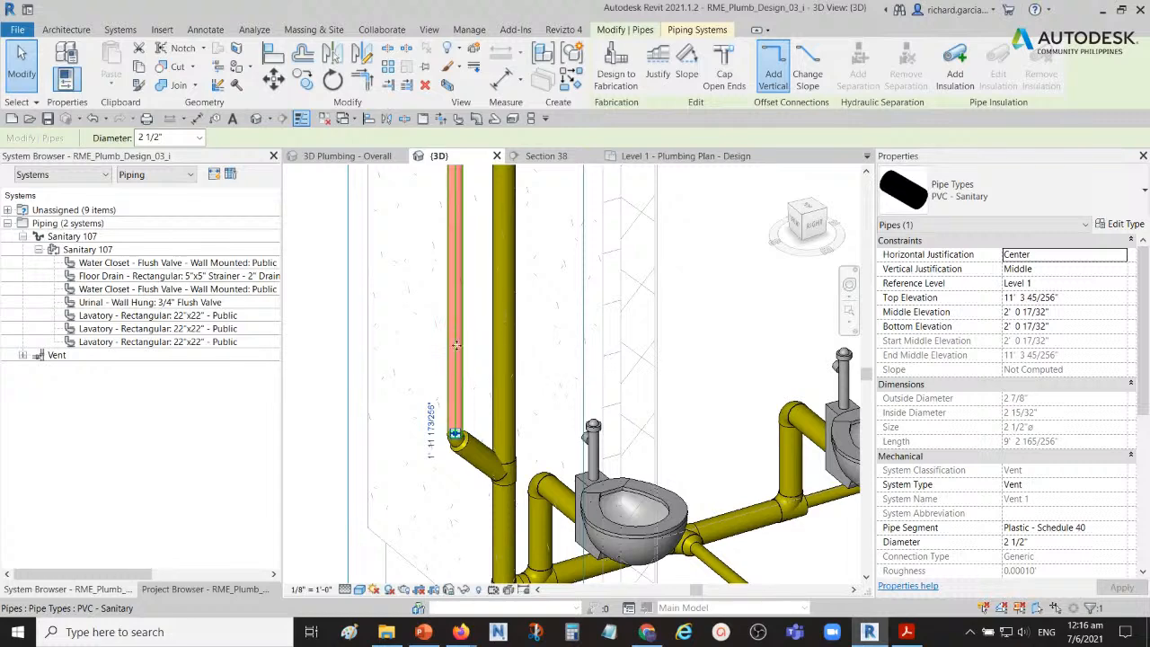
scroll(592, 360, "down", 2)
left_click(688, 314)
middle_click_drag(661, 321, 643, 361)
scroll(600, 404, "down", 1)
middle_click_drag(603, 405, 580, 329)
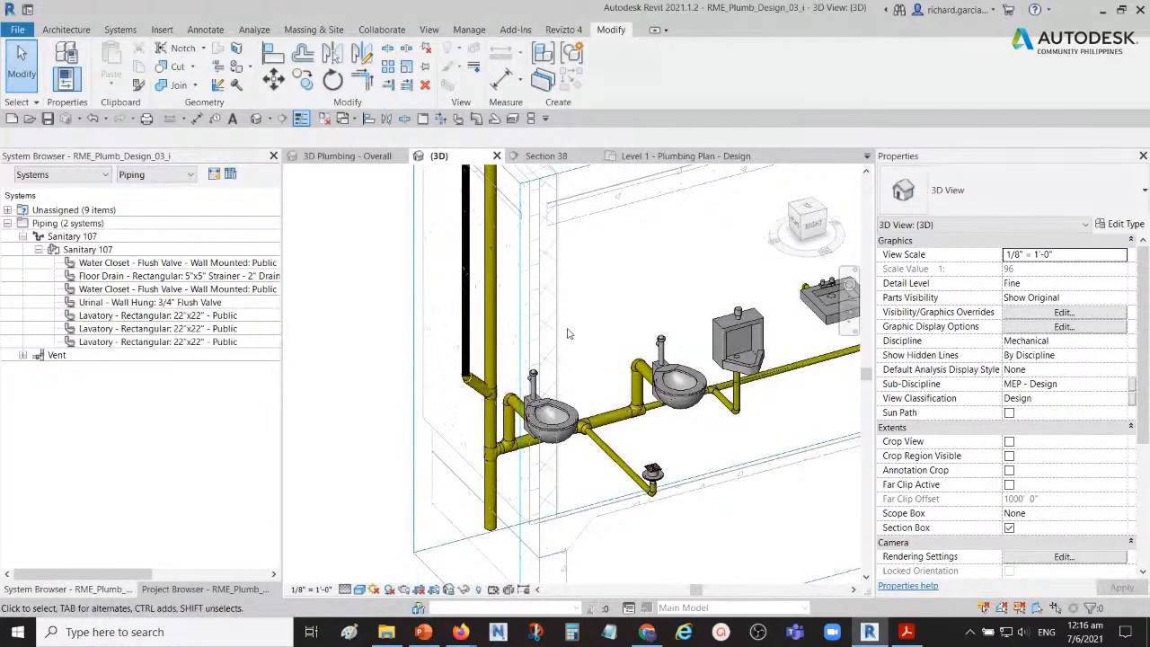
scroll(444, 377, "up", 4)
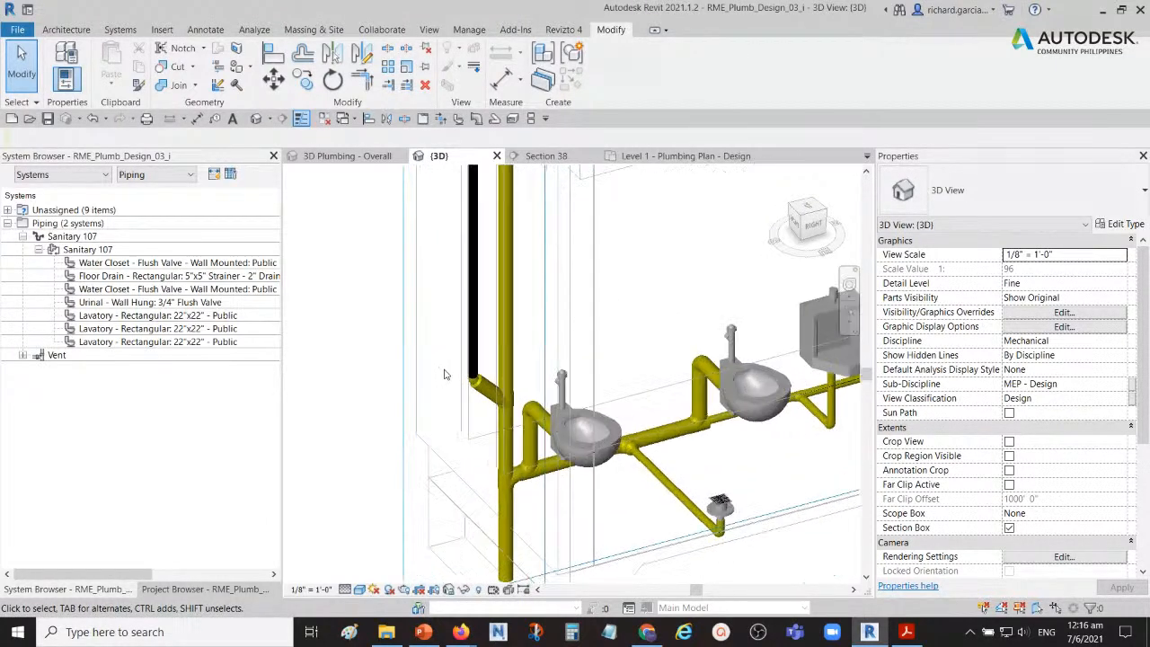
scroll(450, 372, "up", 1)
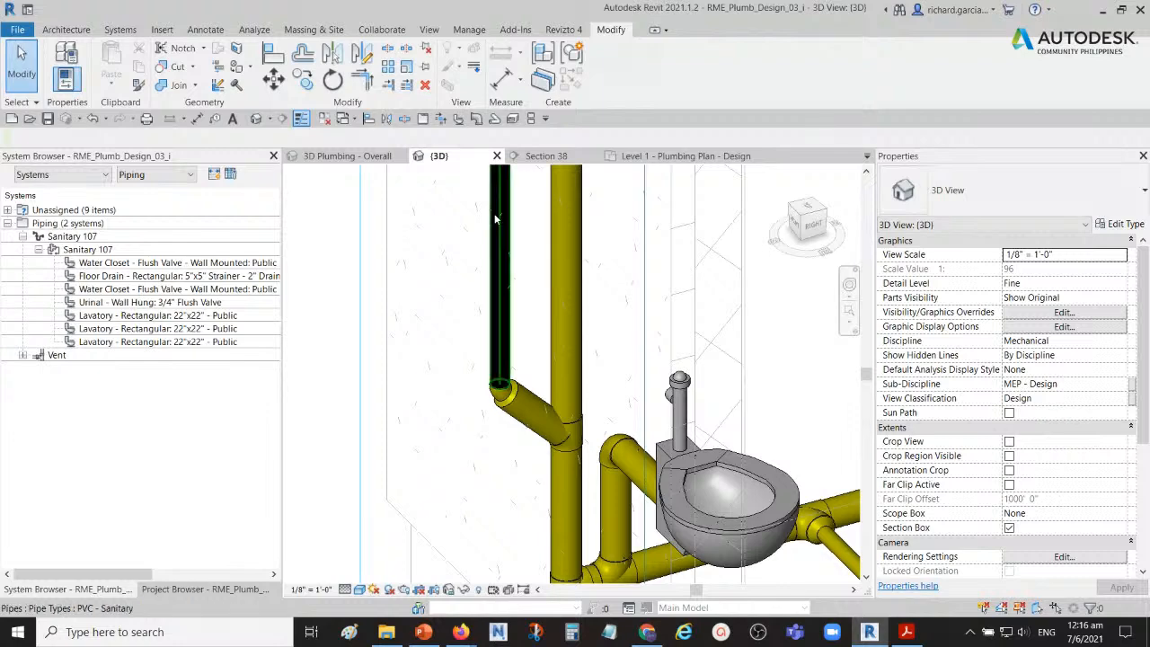
Step: Review the system types available for new pipes in the Pipe command without drawing anything
key("ctrl")
left_click(493, 122)
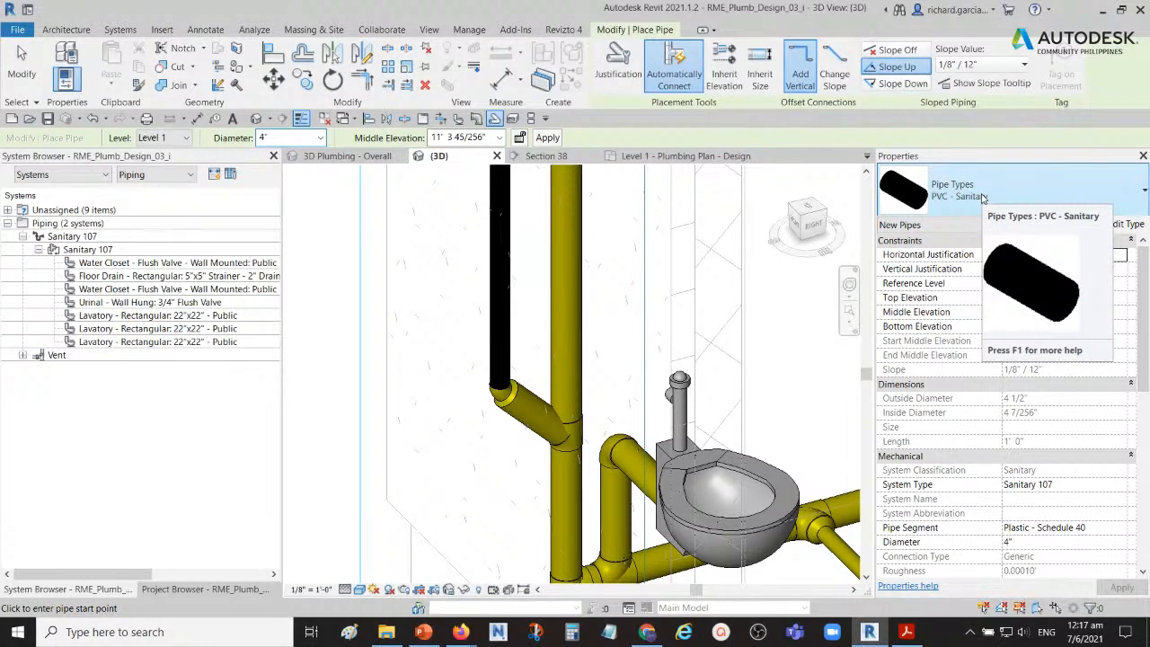
left_click(1064, 485)
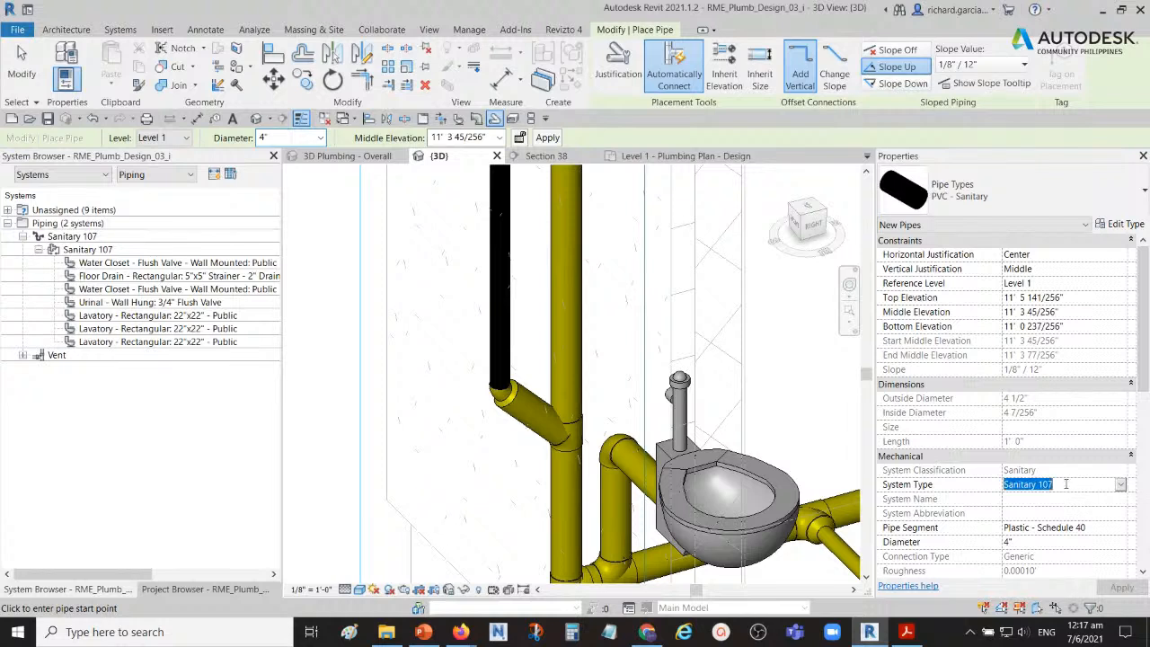
left_click(1121, 485)
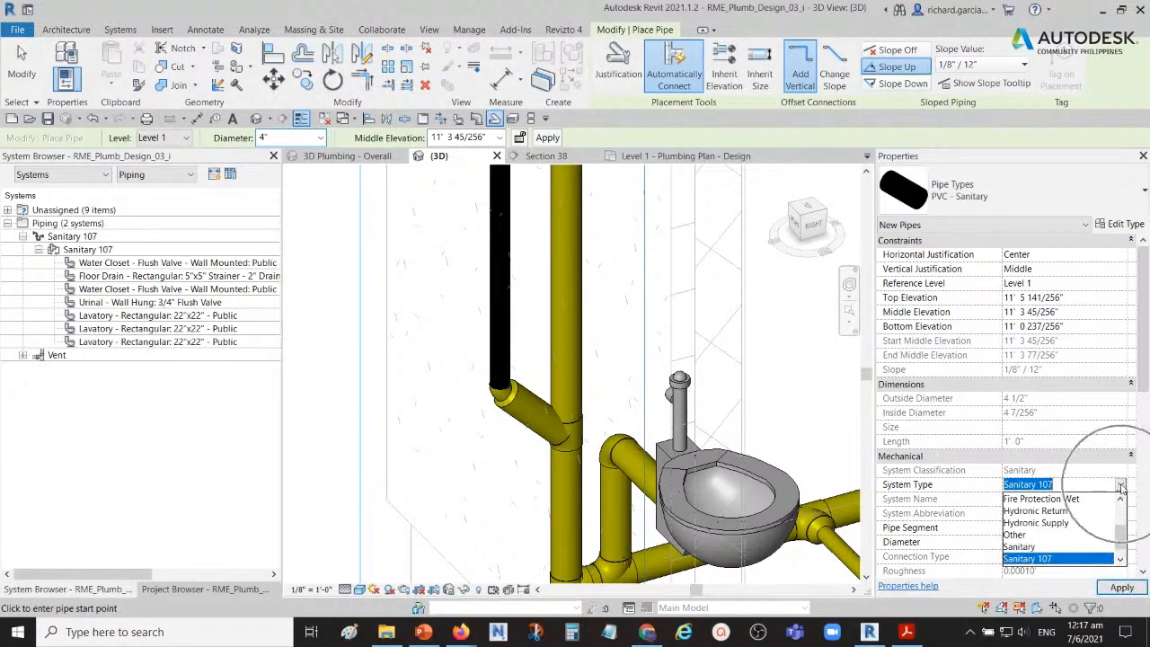
scroll(1087, 510, "up", 2)
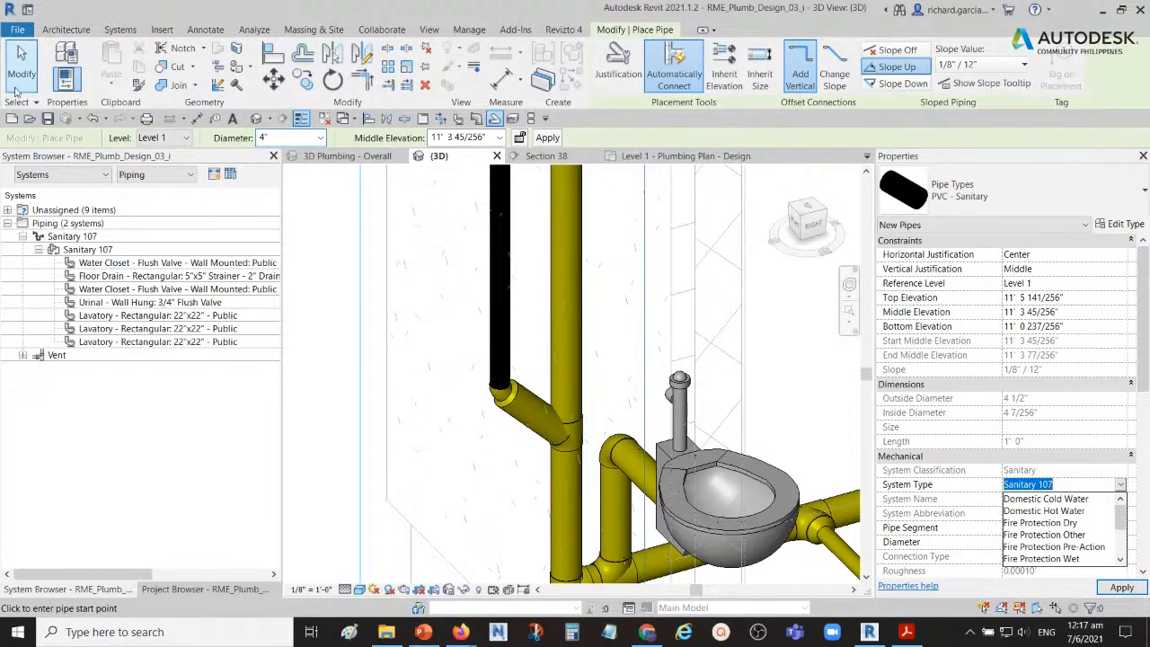
left_click(23, 65)
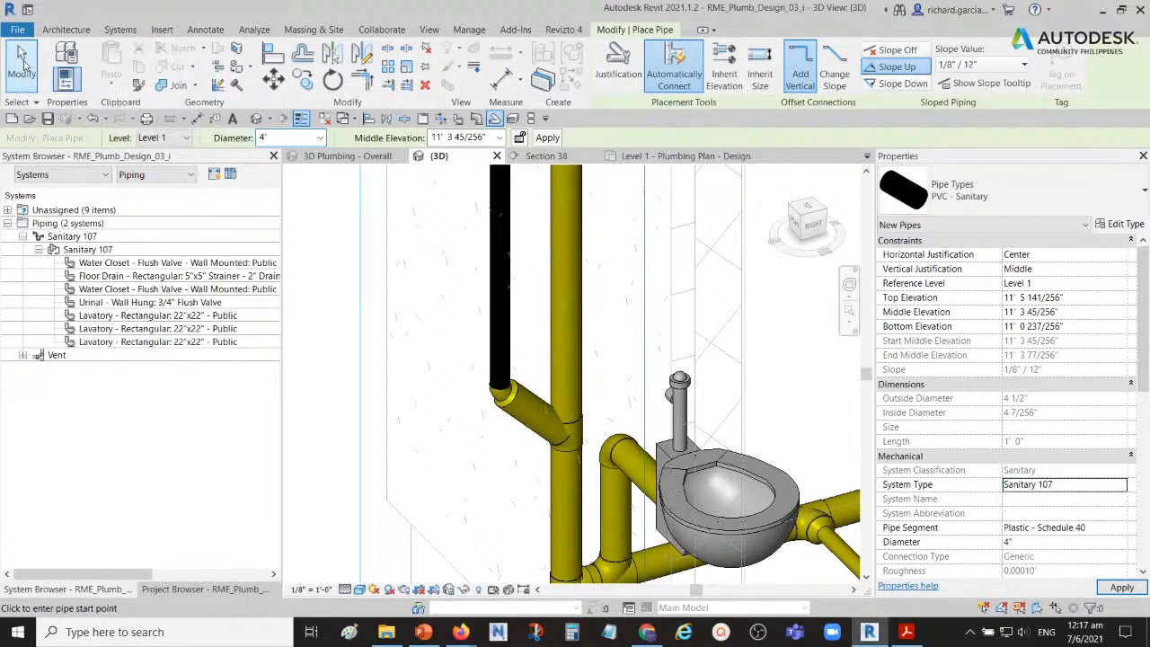
left_click(23, 65)
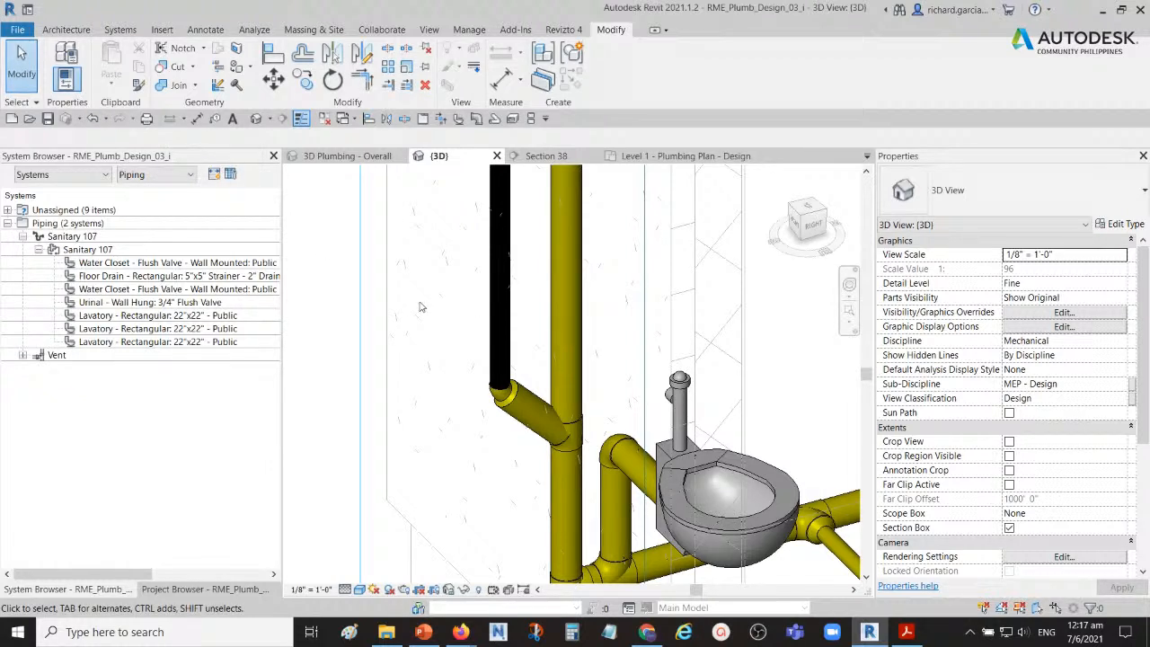
scroll(473, 334, "down", 4)
scroll(475, 335, "up", 2)
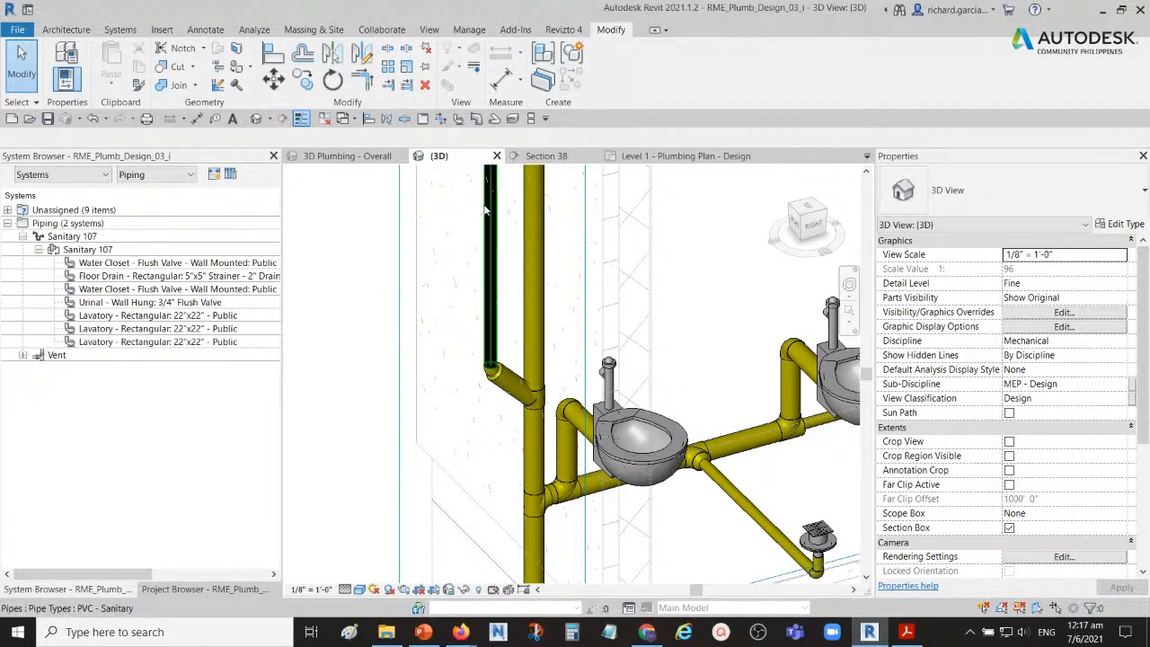
left_click(497, 122)
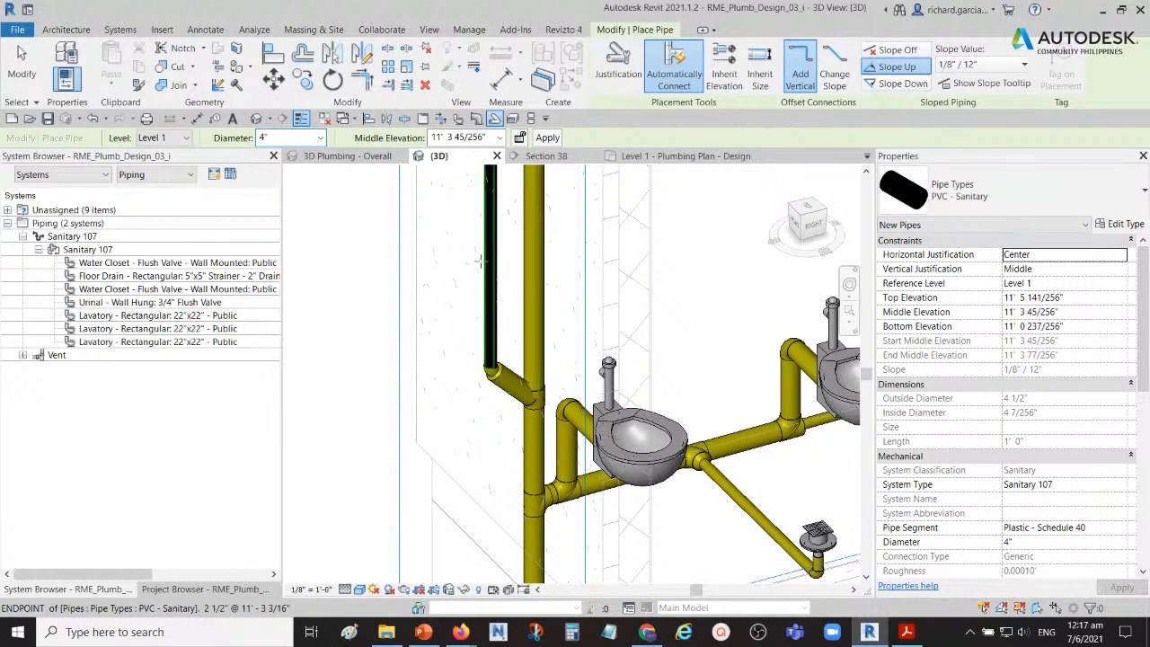
left_click(21, 64)
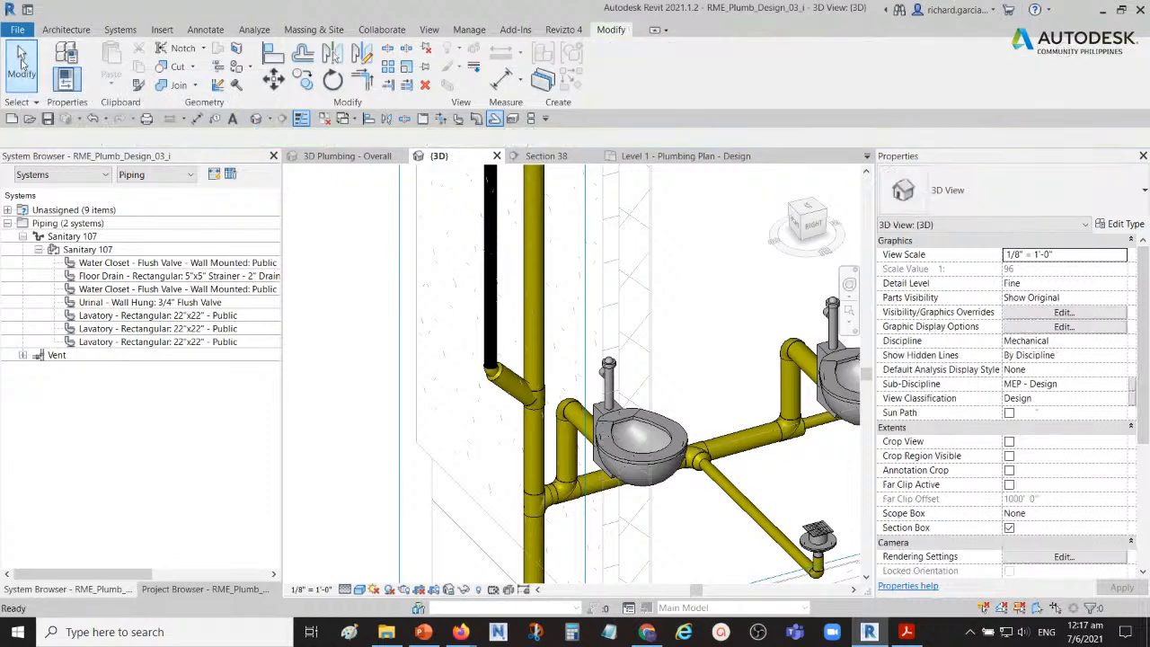
Step: Locate the project's pipe types and piping system types by expanding Pipes and Piping Systems under Families
left_click(193, 589)
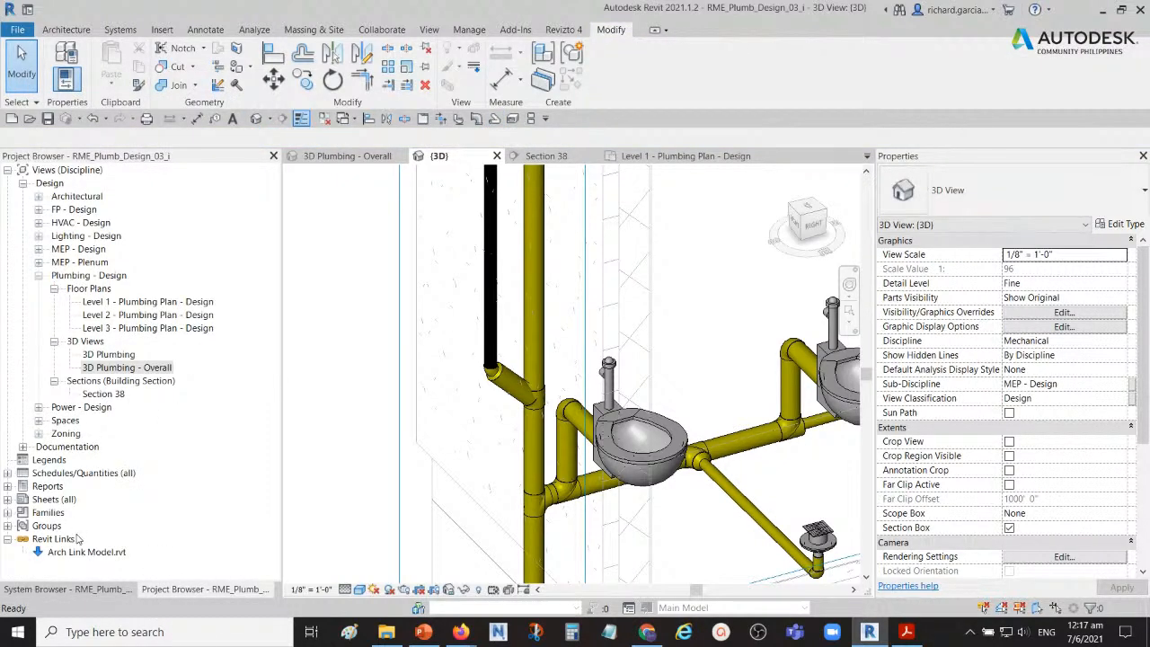
left_click(8, 513)
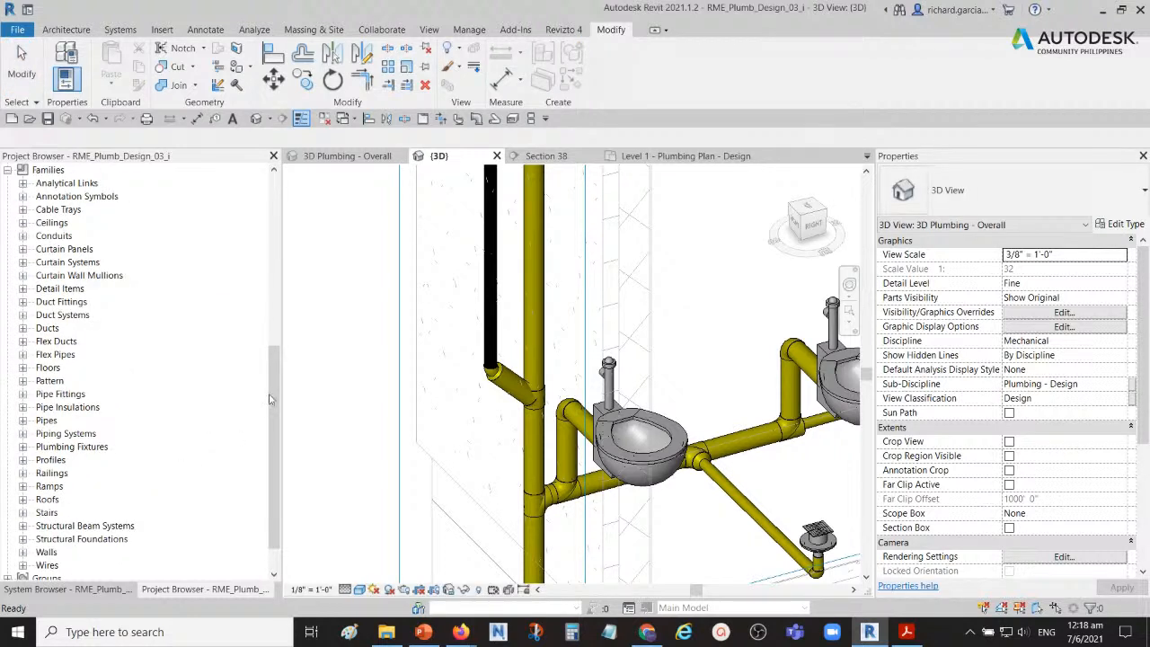
scroll(257, 411, "down", 1)
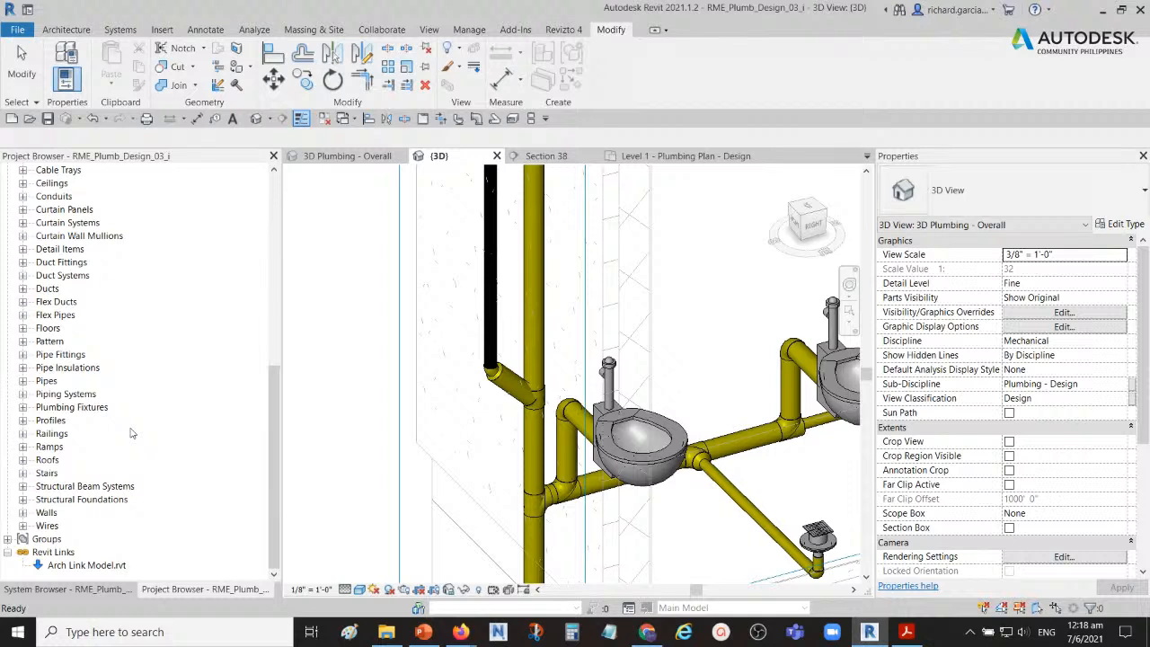
left_click(23, 381)
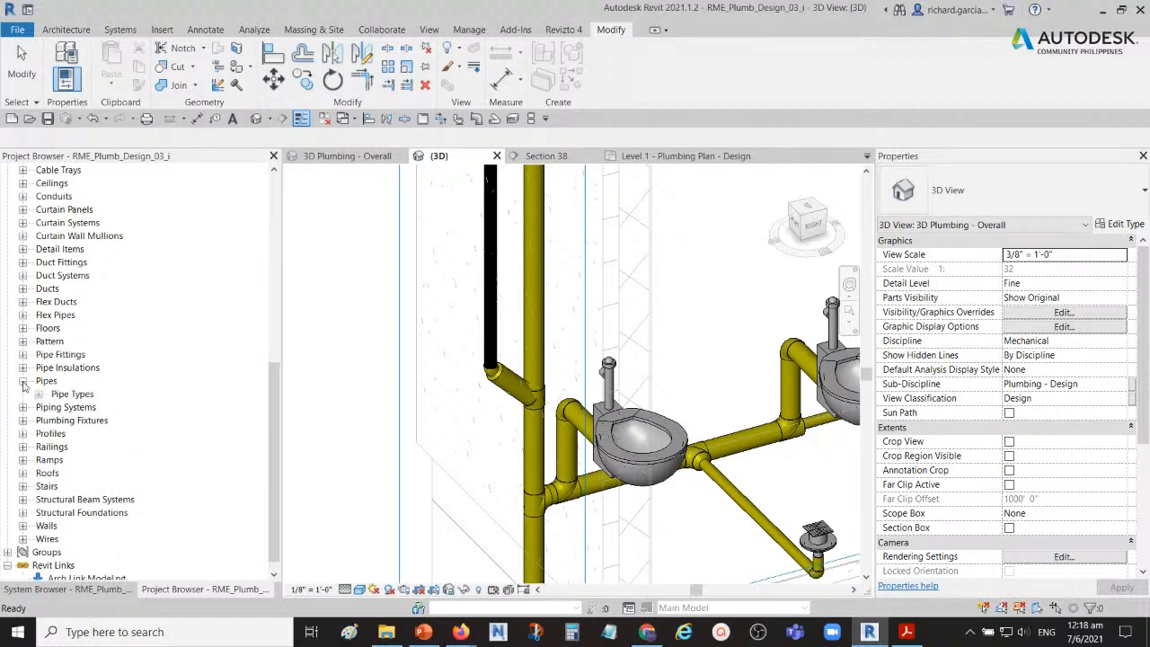
left_click(39, 394)
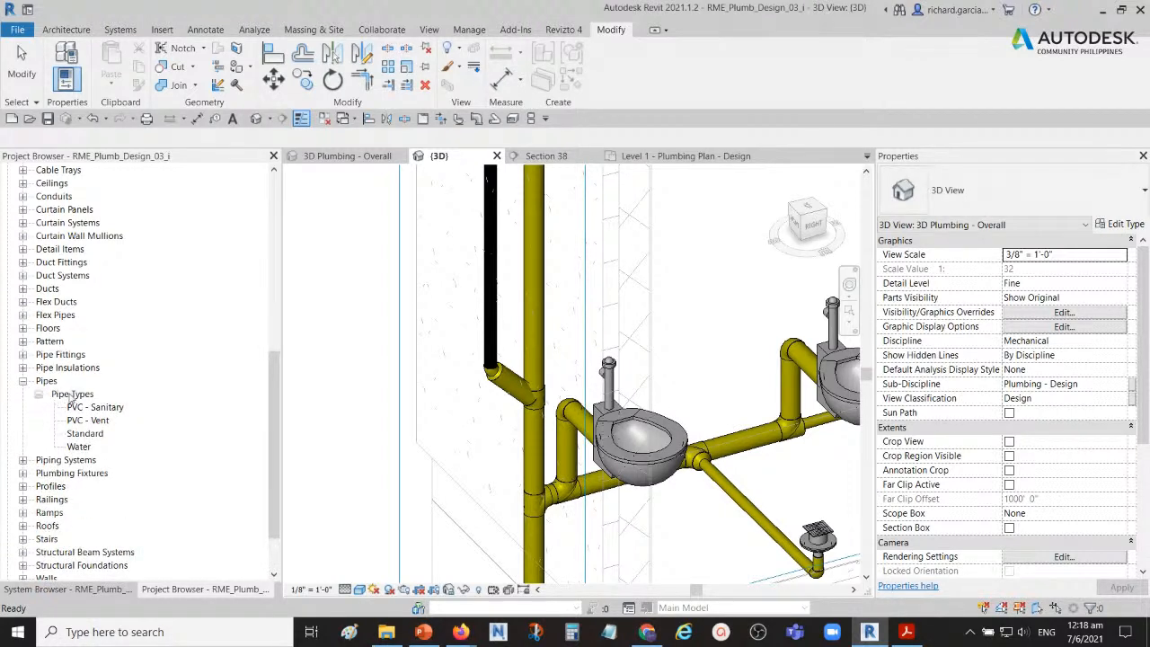
left_click(22, 460)
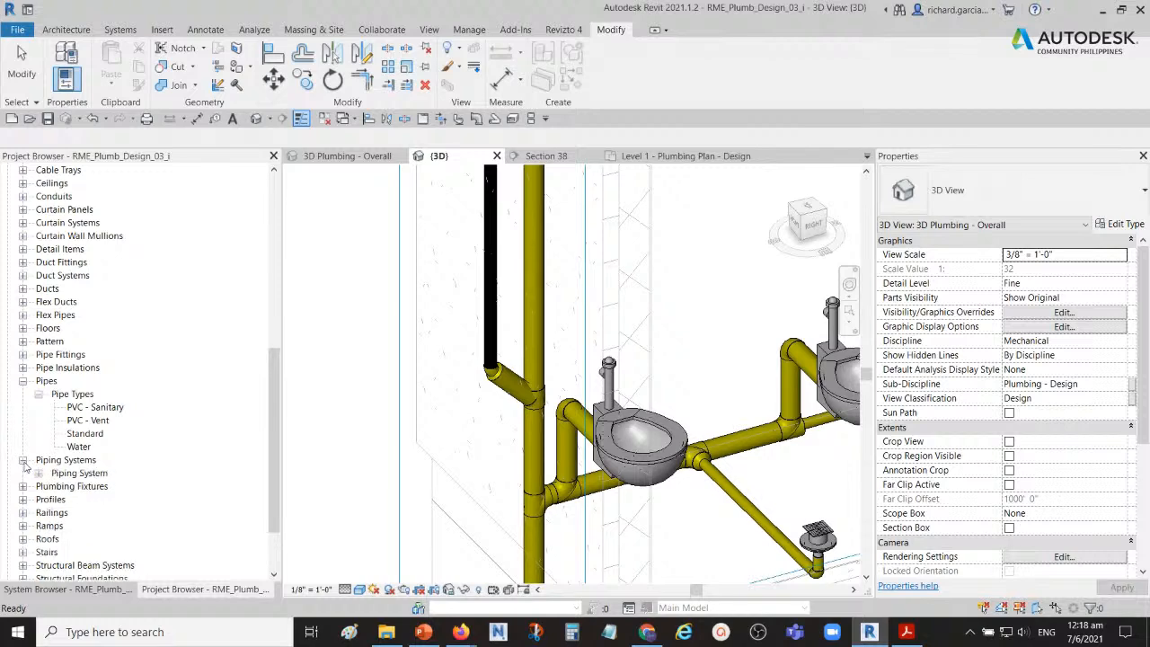
left_click(38, 472)
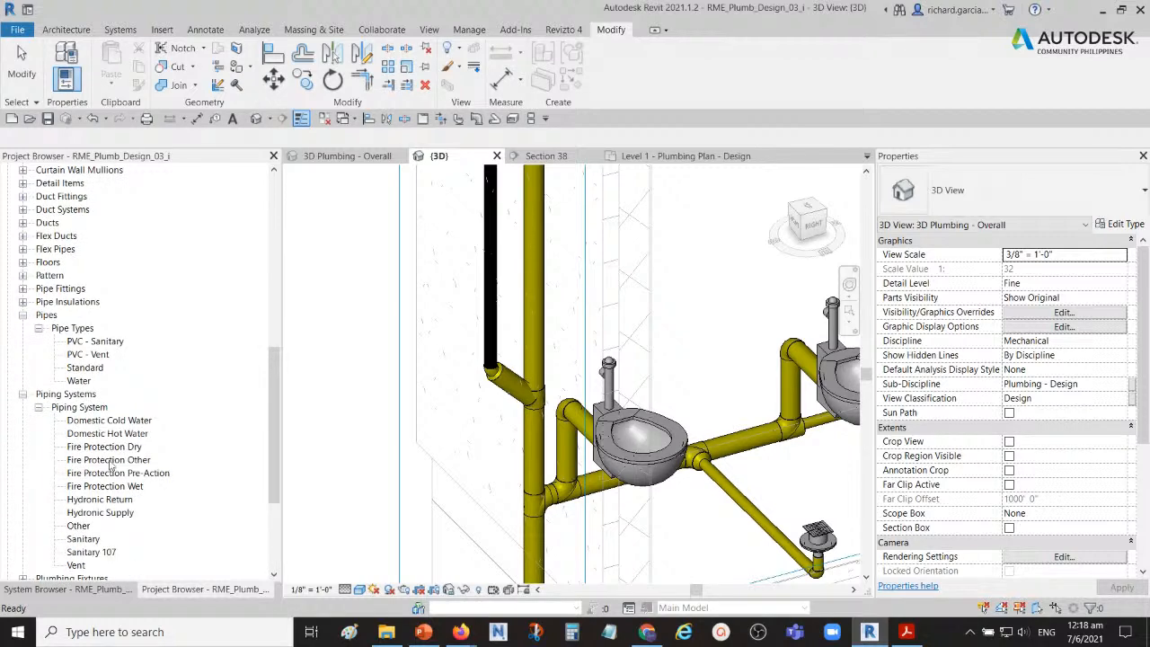
scroll(112, 462, "down", 2)
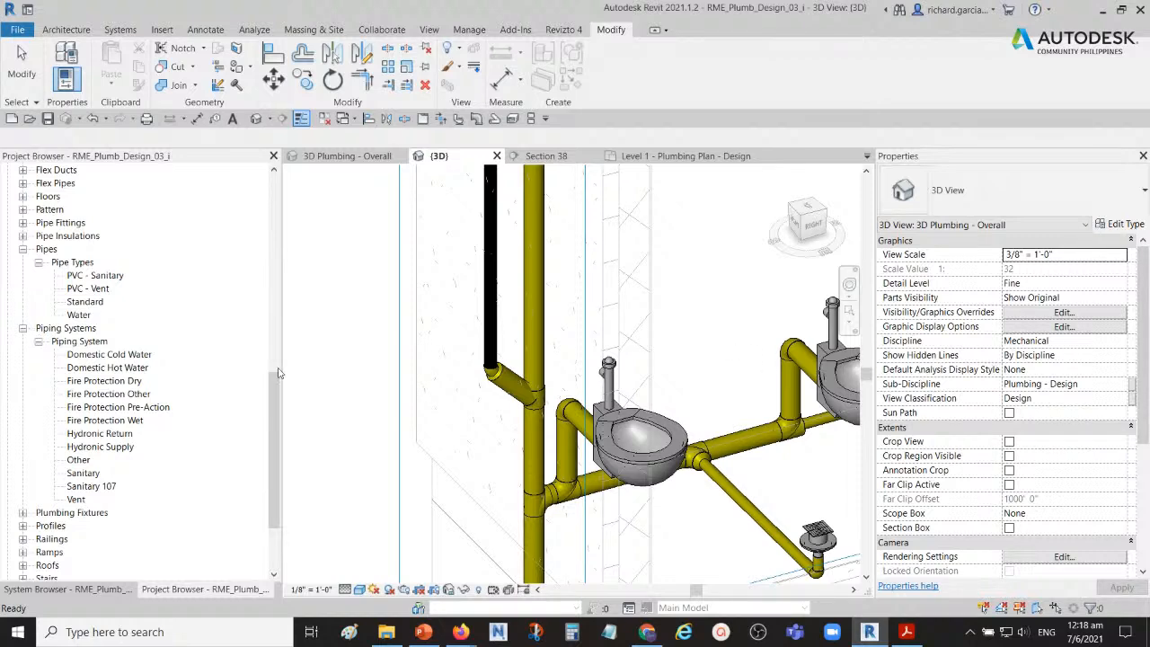
Step: Set the discipline of the {3D} view to Coordination
scroll(437, 363, "down", 5)
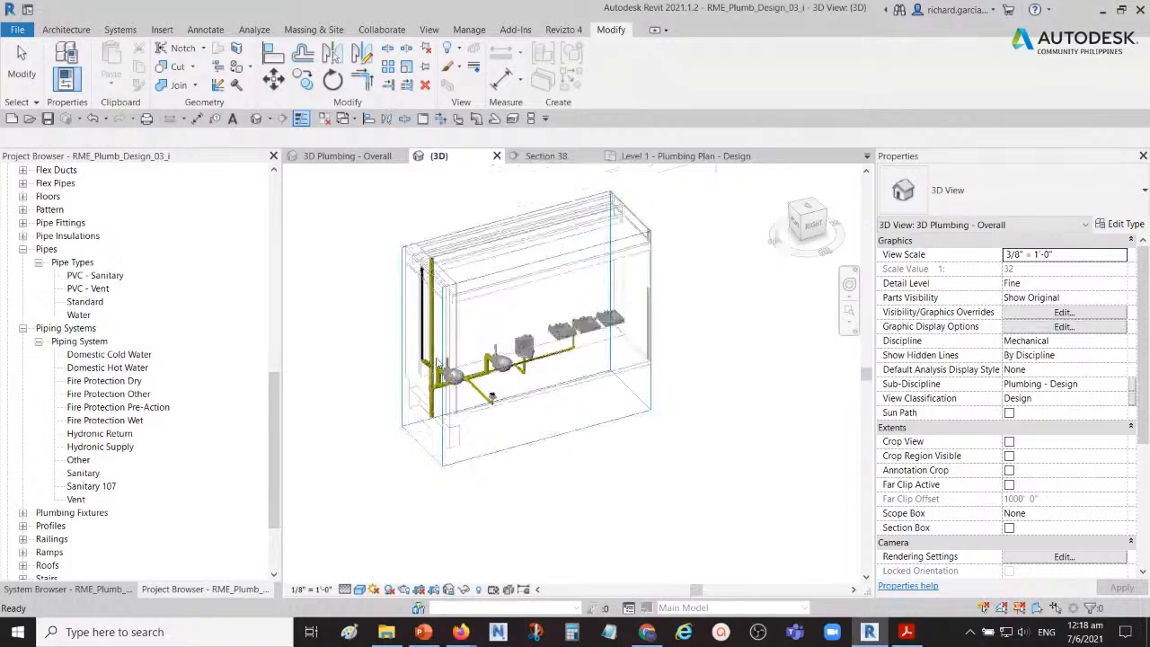
scroll(637, 388, "up", 5)
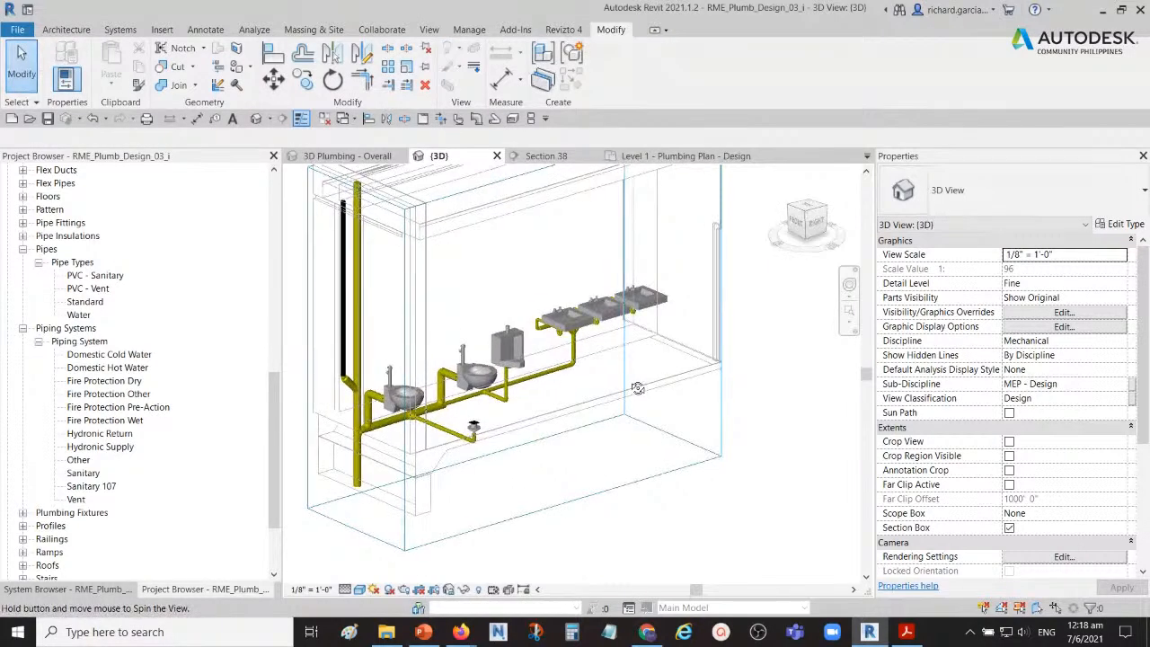
left_click(1120, 343)
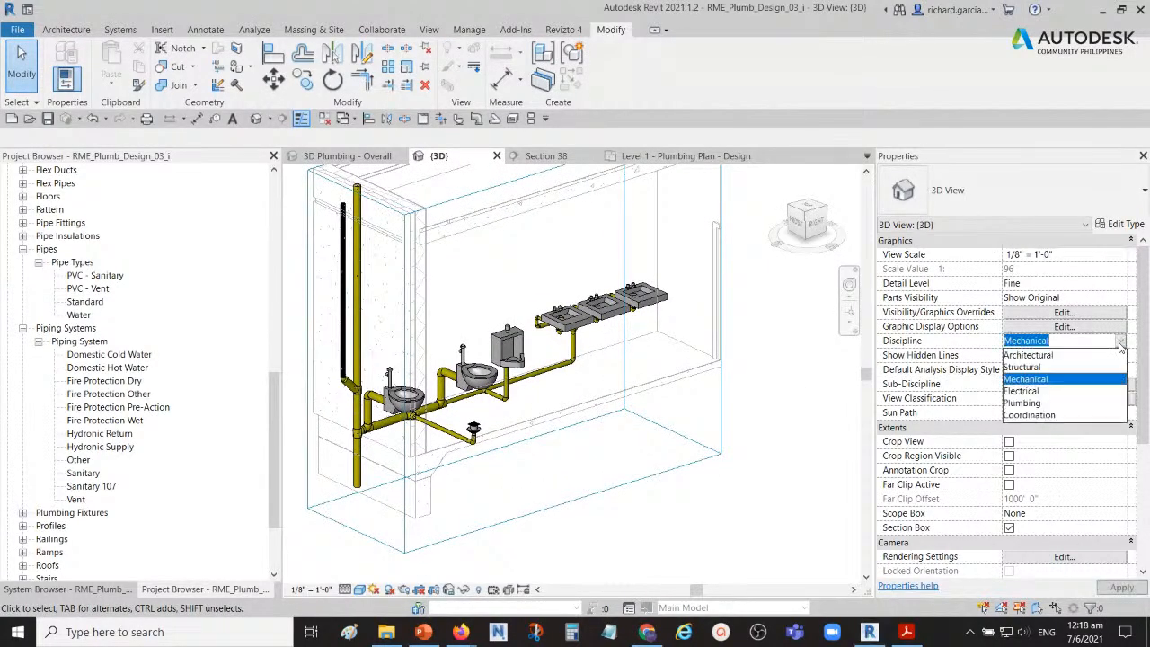
left_click(1042, 415)
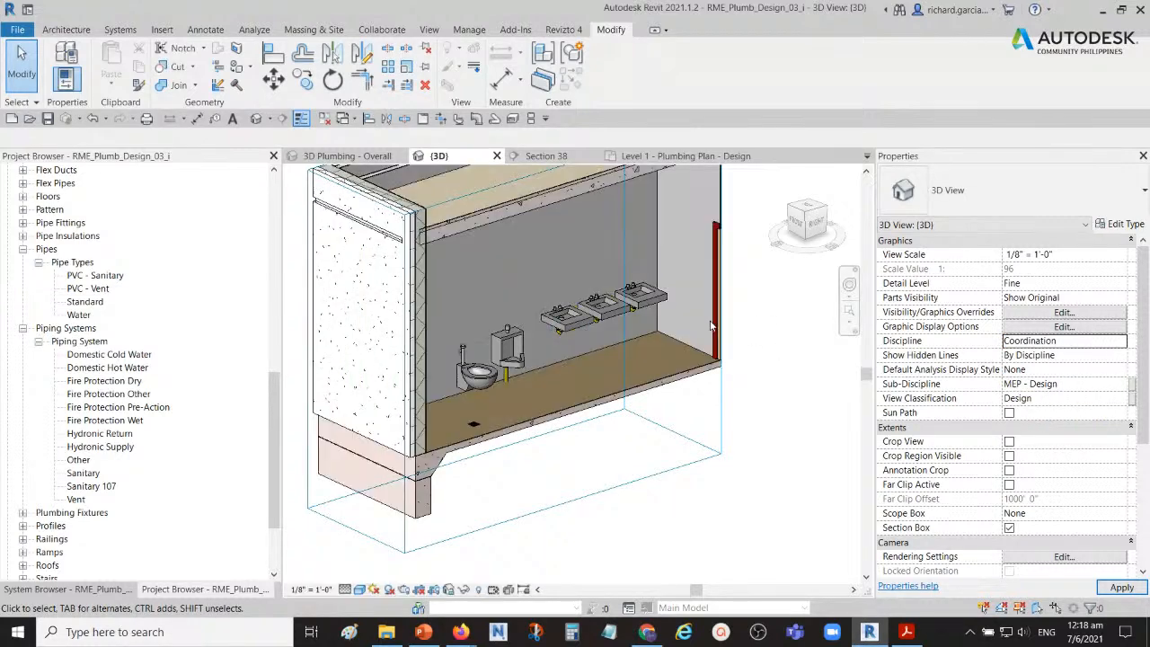
Step: Nudge the vertical 2 1/2" vent pipe out of the exterior wall toward the sanitary stack, working from the top view
middle_click_drag(768, 328, 649, 398, "shift")
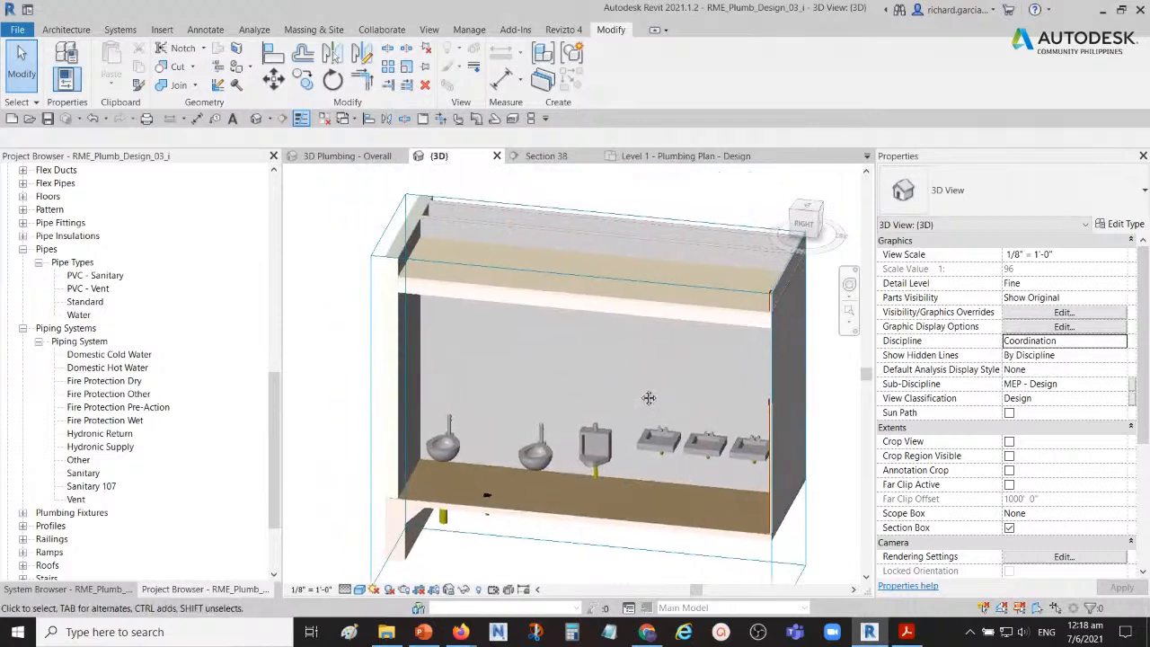
left_click(523, 275)
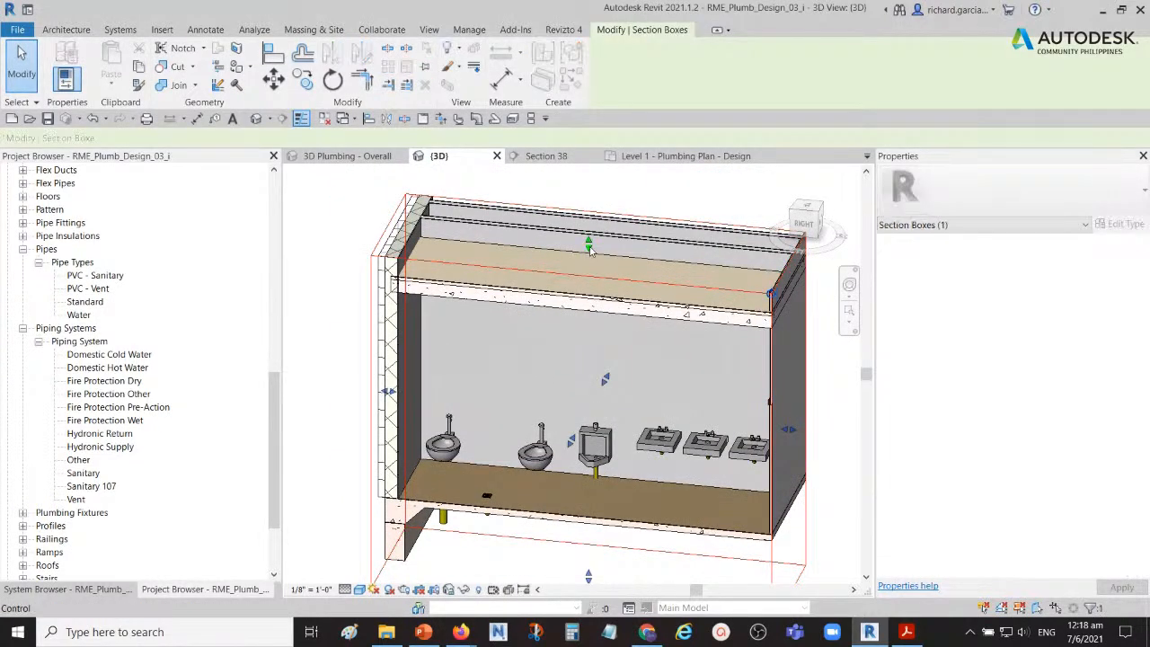
middle_click_drag(770, 294, 514, 391, "shift")
scroll(431, 378, "up", 5)
middle_click_drag(447, 379, 452, 401, "shift")
left_click(386, 380)
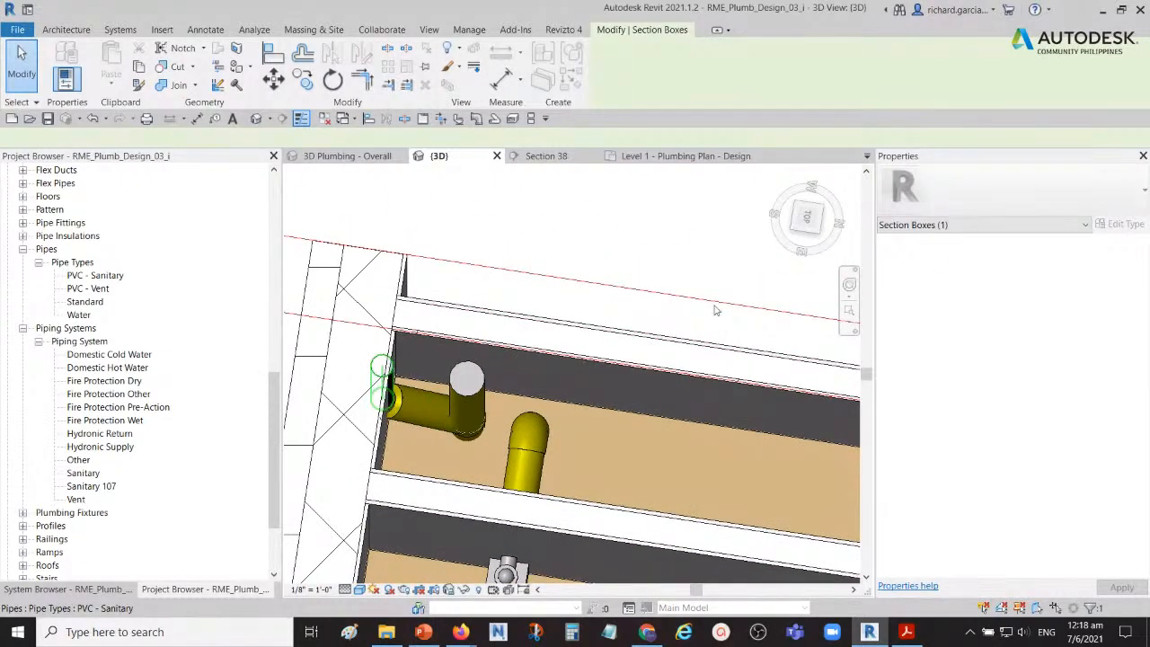
left_click(790, 223)
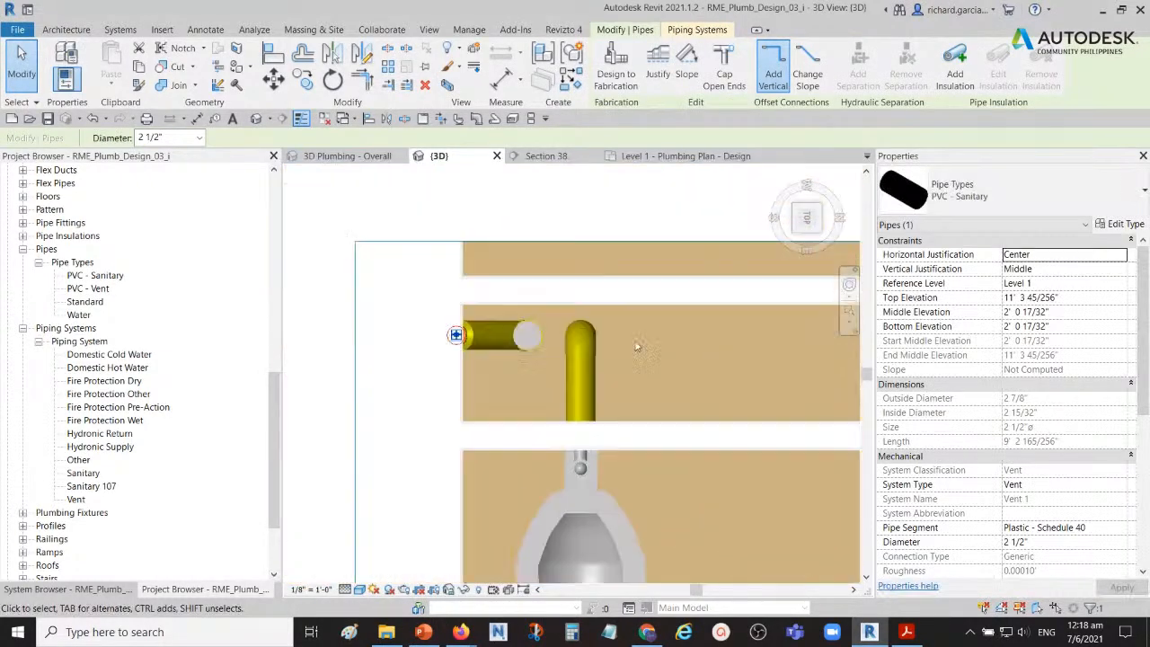
left_click(599, 361)
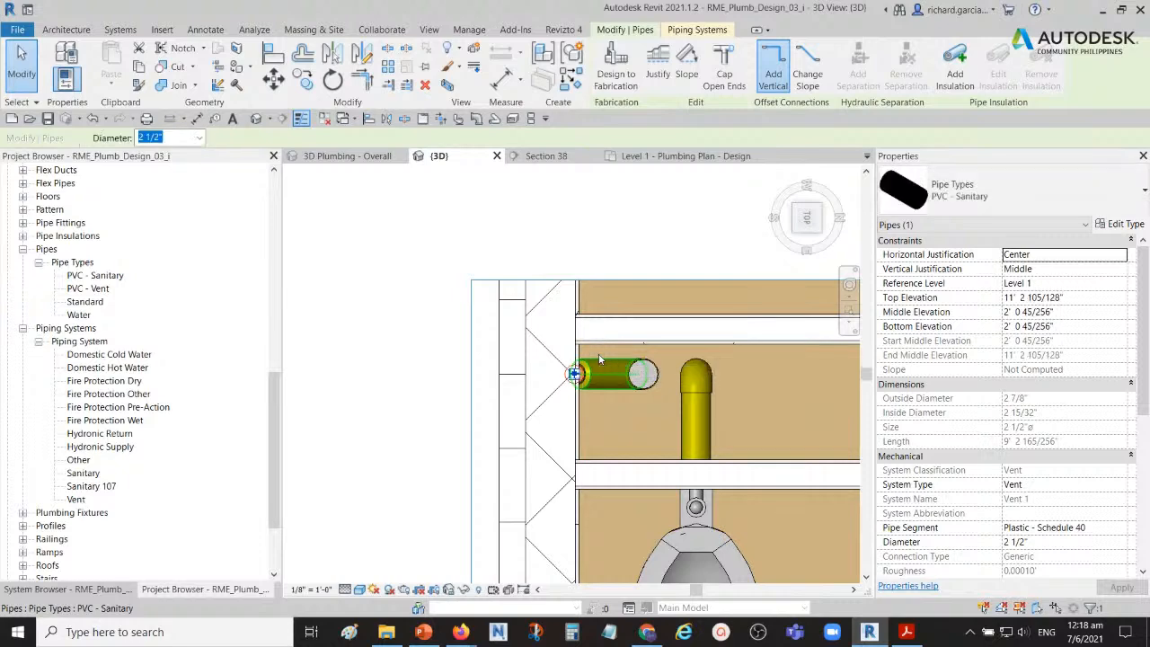
key("Right")
key("Right")
key("Right")
key("Right")
key("Right")
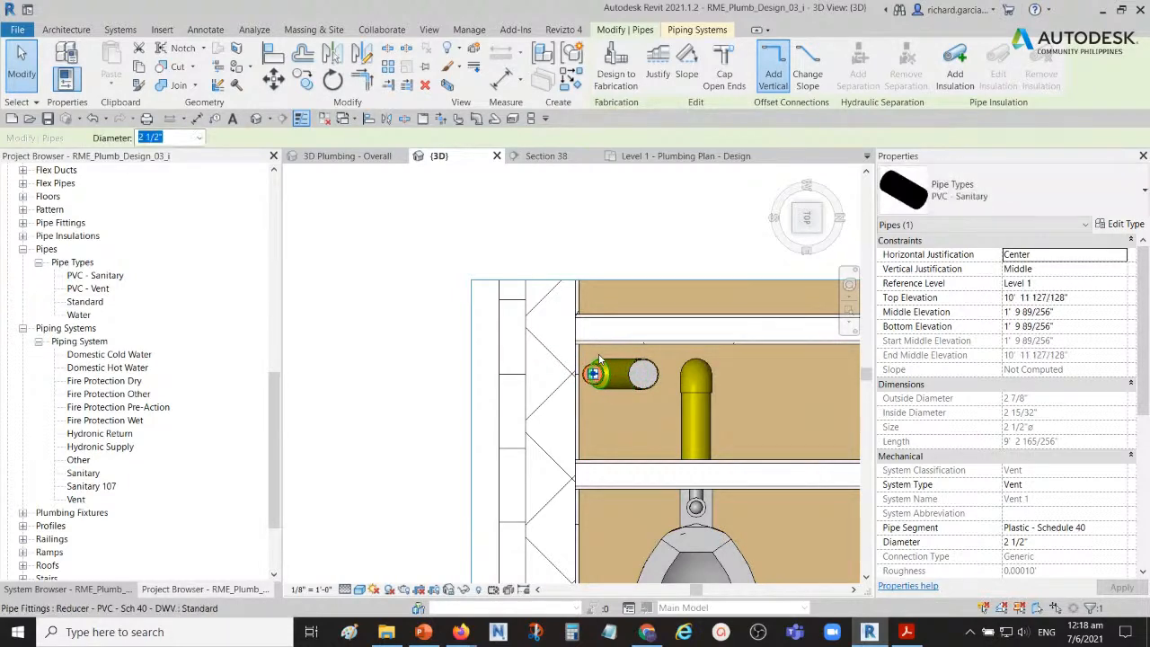
left_click(501, 260)
scroll(501, 260, "down", 2)
middle_click_drag(501, 261, 560, 169, "shift")
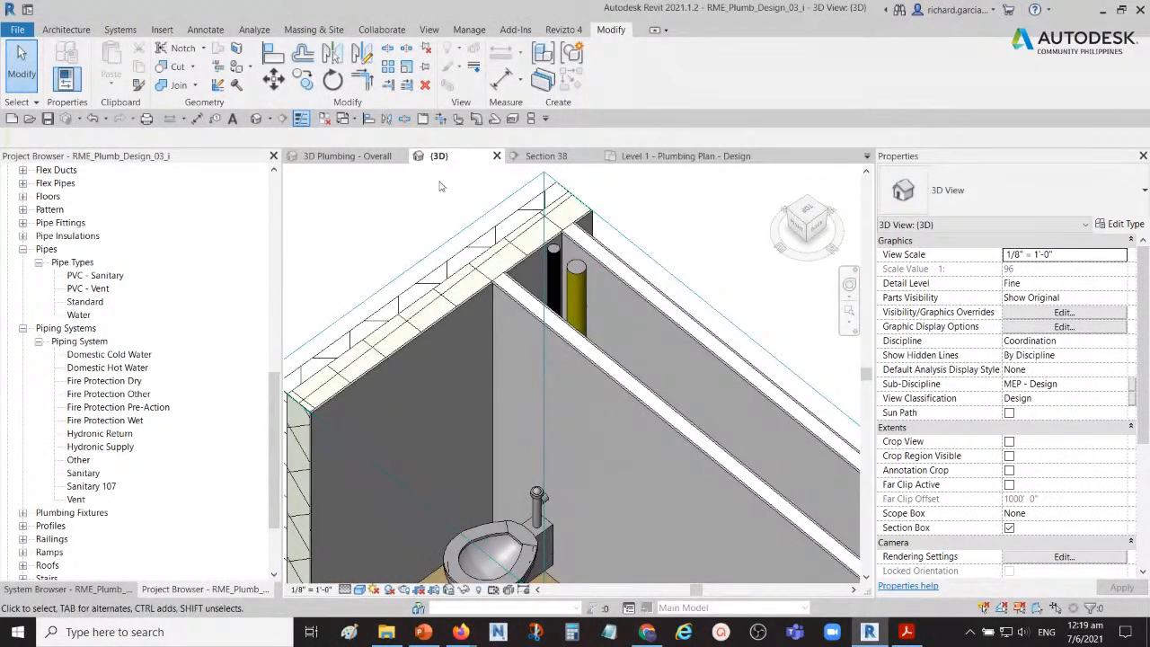
Step: Examine the sanitary pipe run and its fixture connections in the Level 1 plumbing plan
left_click(685, 156)
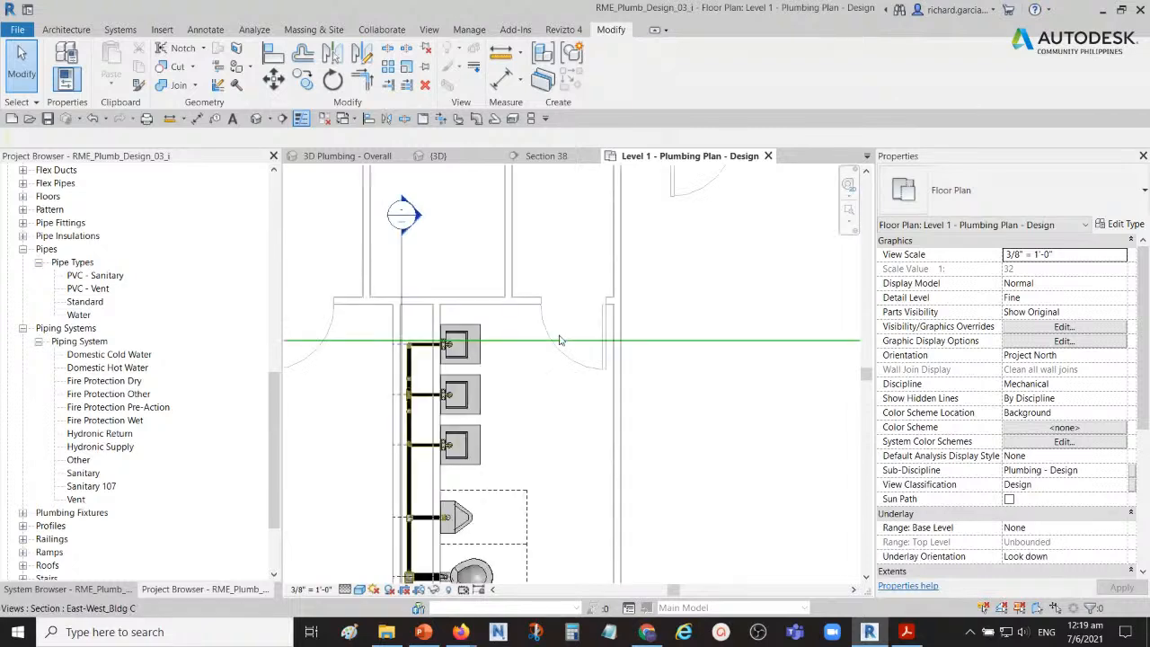
mouse_move(463, 446)
middle_mouse_down()
mouse_move(503, 274)
mouse_move(504, 285)
middle_mouse_up()
scroll(451, 356, "up", 5)
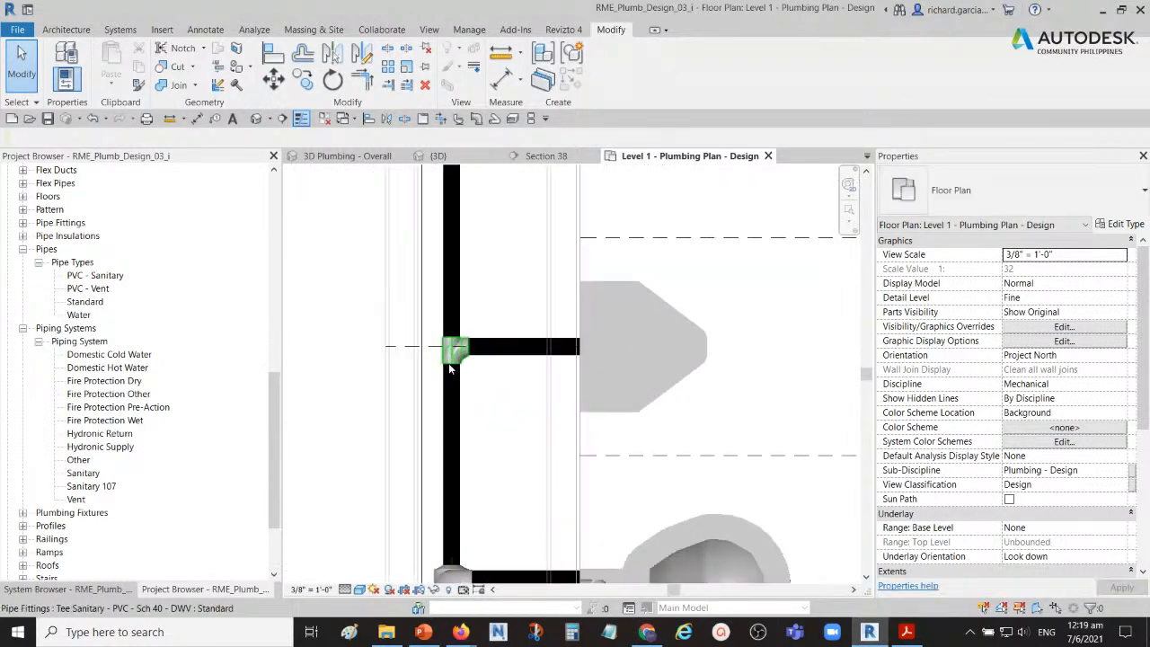
middle_click_drag(488, 363, 505, 321)
scroll(481, 386, "down", 6)
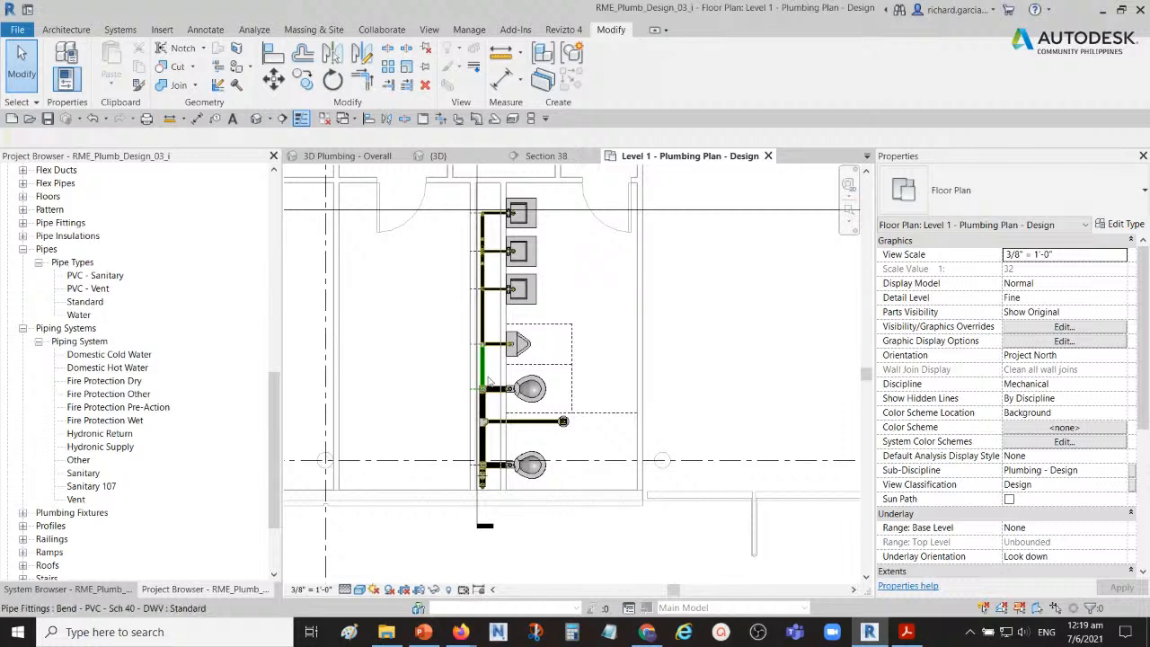
scroll(514, 327, "down", 2)
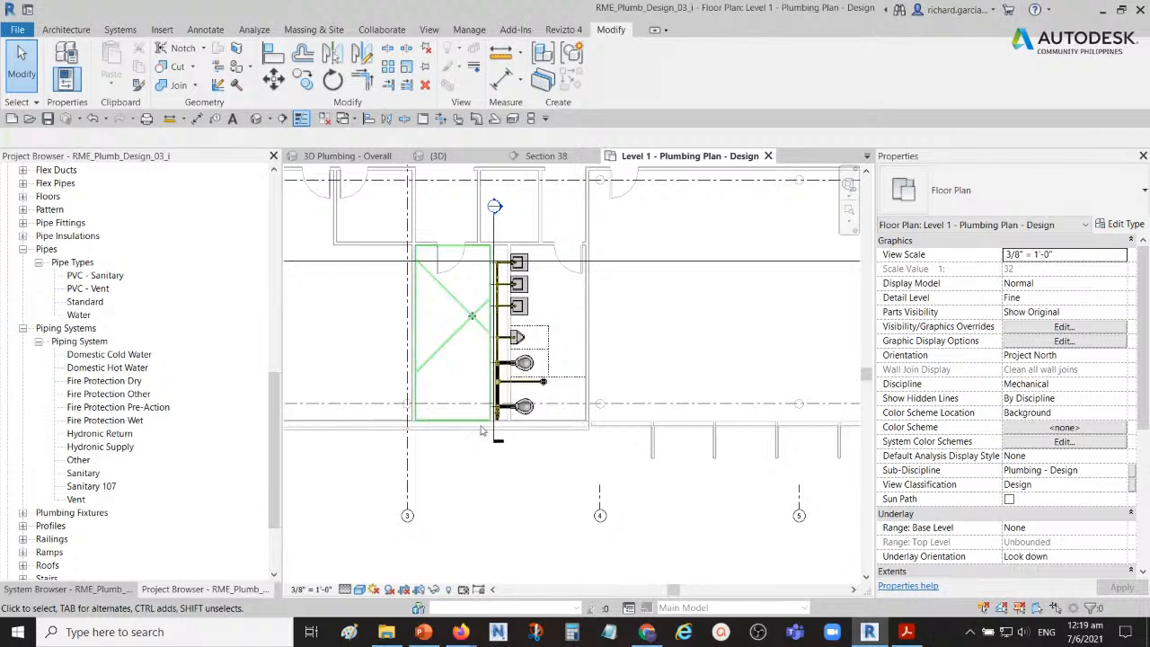
scroll(498, 334, "up", 2)
scroll(507, 263, "up", 3)
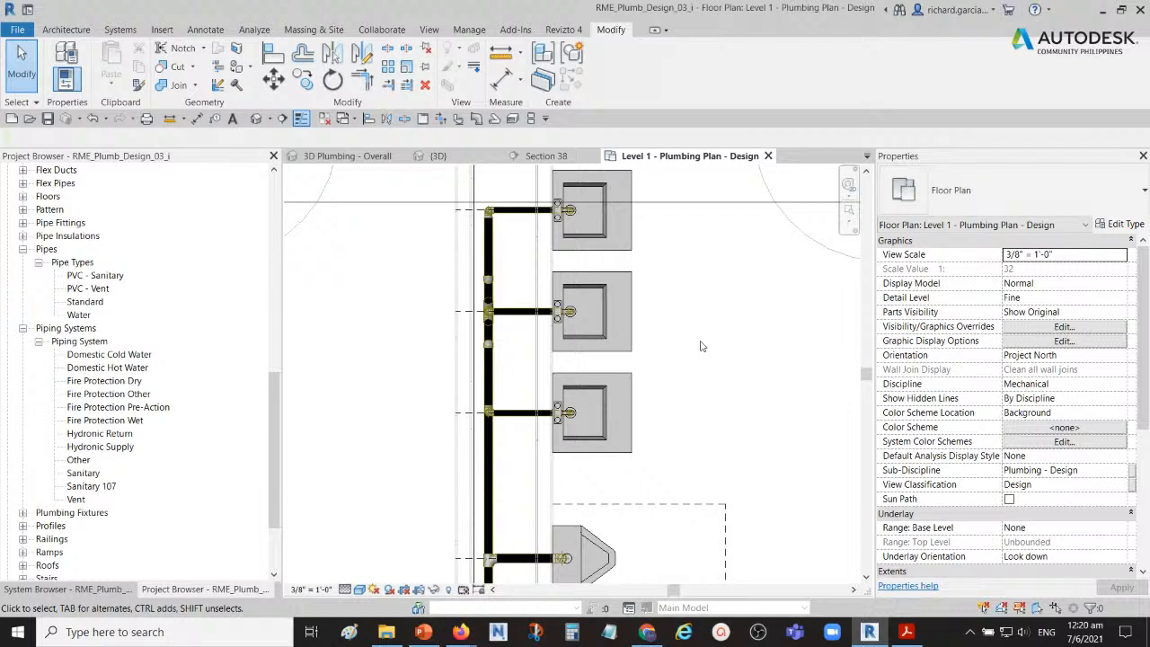
scroll(566, 314, "down", 2)
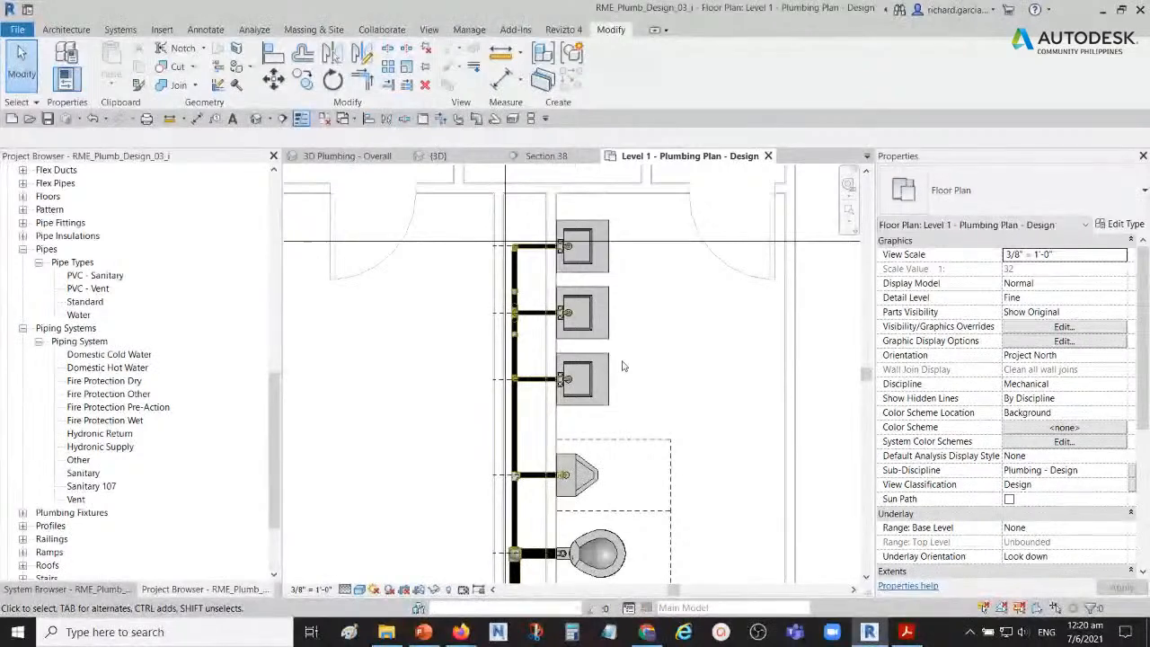
middle_click_drag(623, 365, 619, 330)
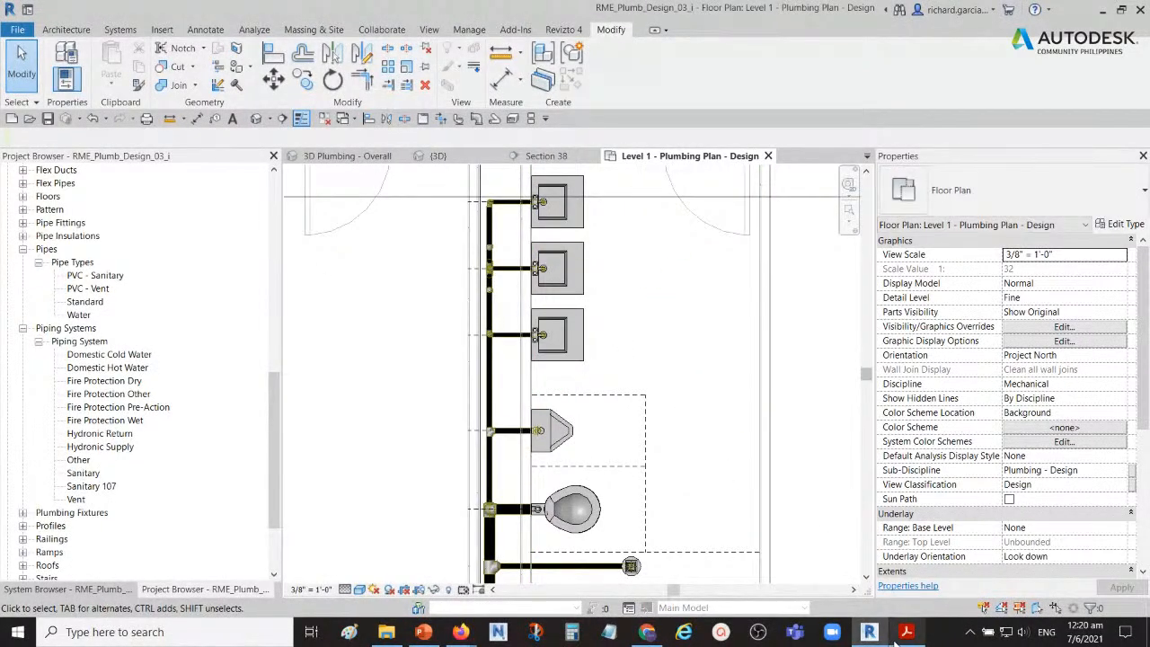
mouse_move(900, 640)
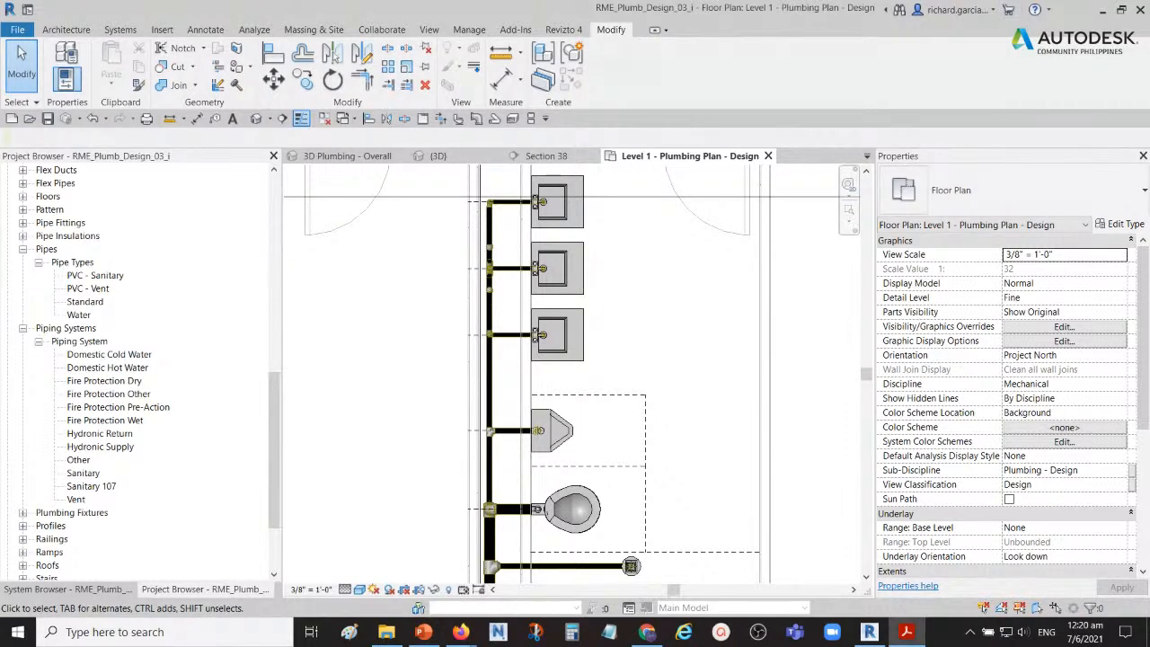
left_click(535, 631)
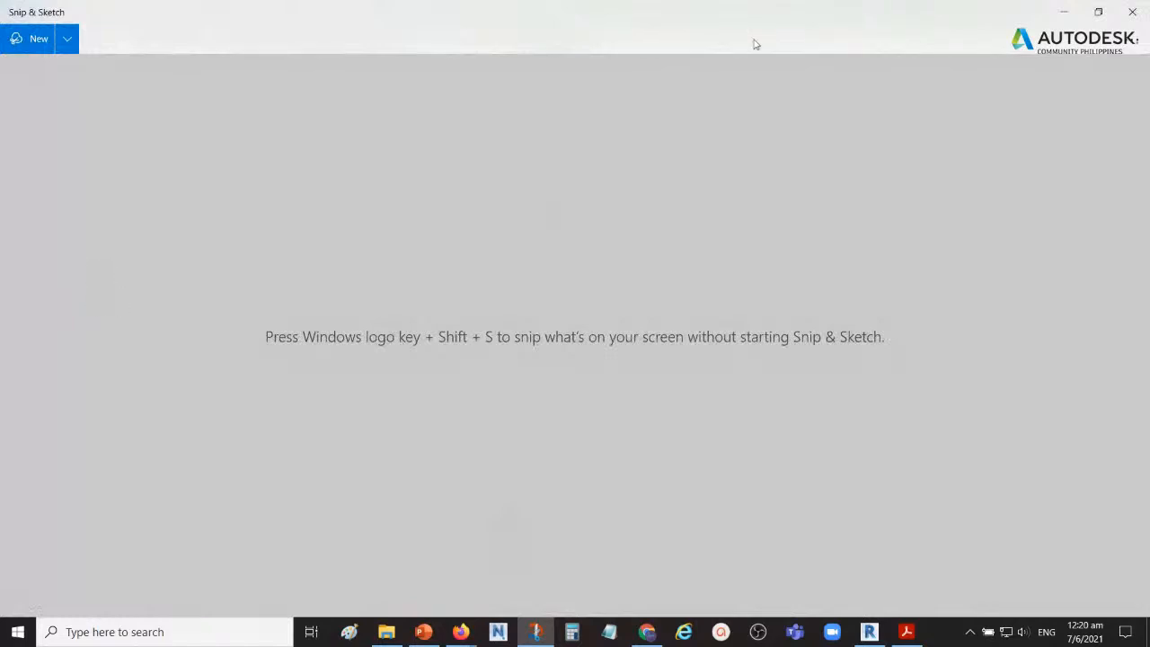
left_click(37, 38)
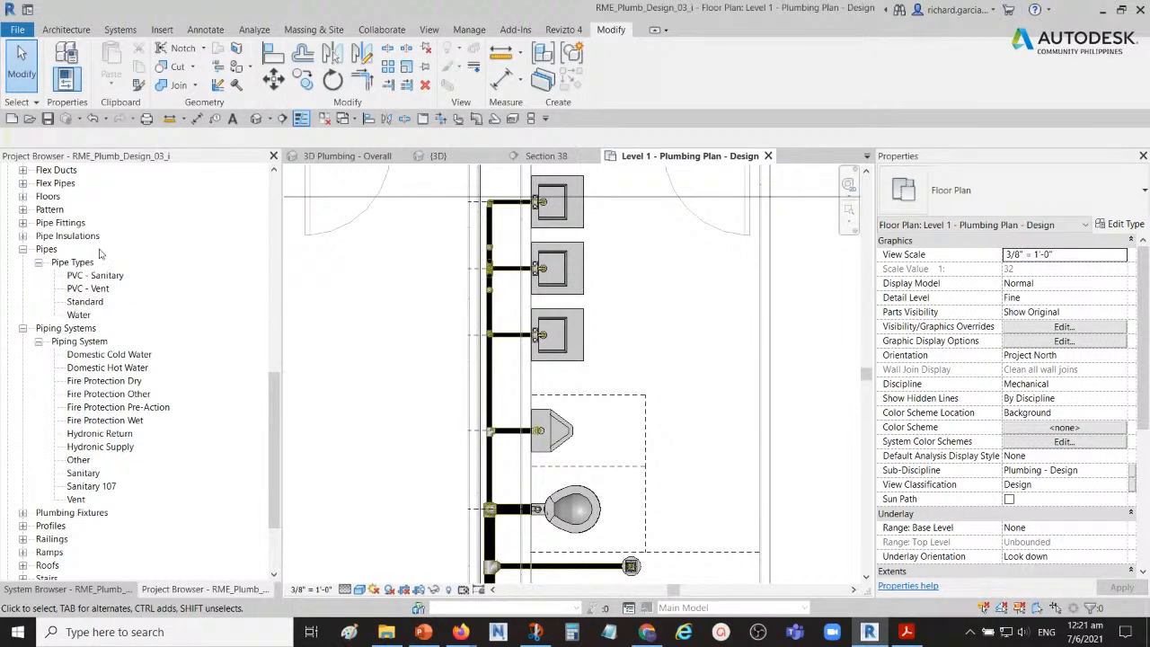
Step: Open the routing preferences of the Standard pipe type and its segments and sizes settings
double_click(85, 302)
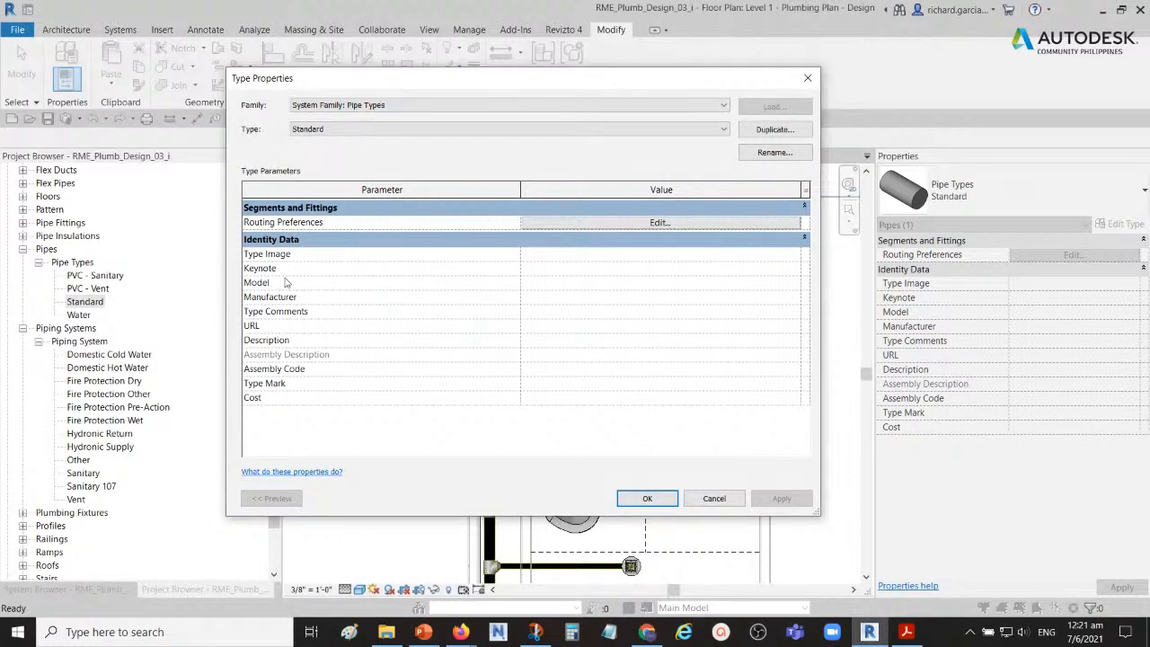
left_click(592, 226)
left_click(592, 226)
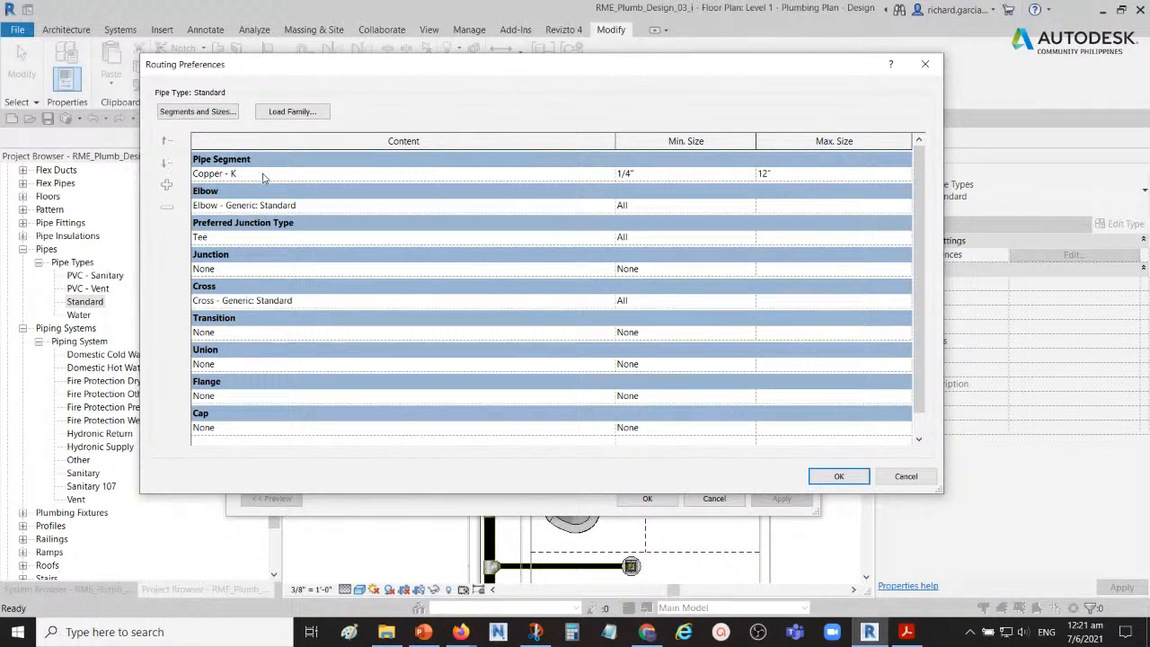
left_click(199, 111)
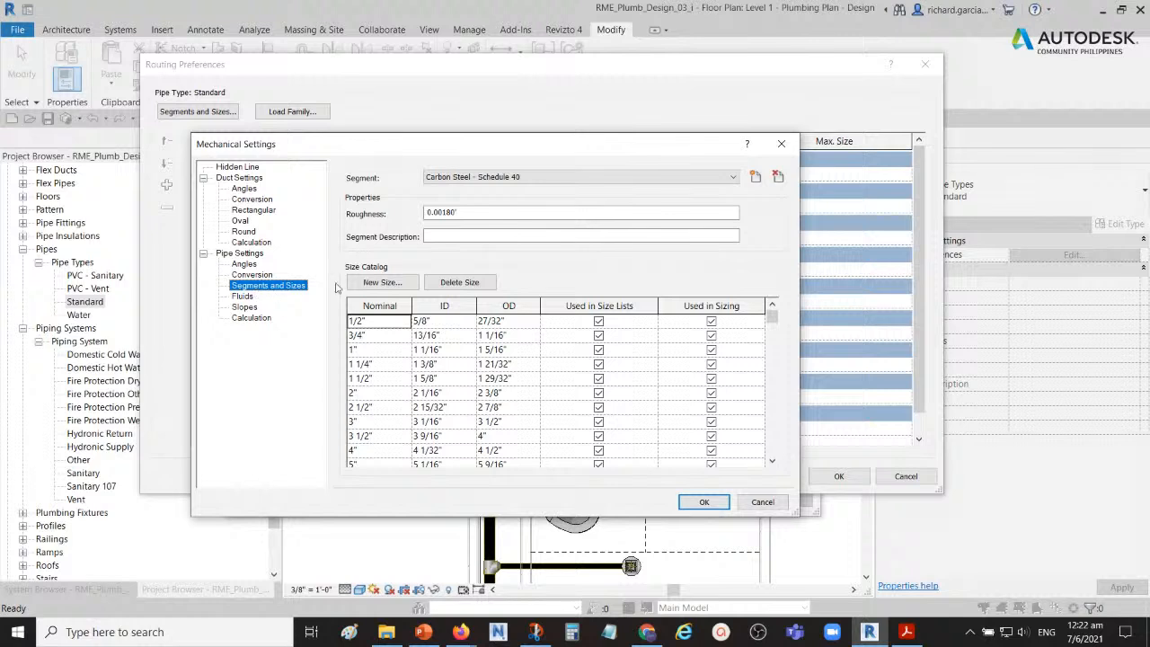
Step: Review the available pipe segments and the option for adding a new one, keeping Carbon Steel - Schedule 40 selected
left_click(472, 179)
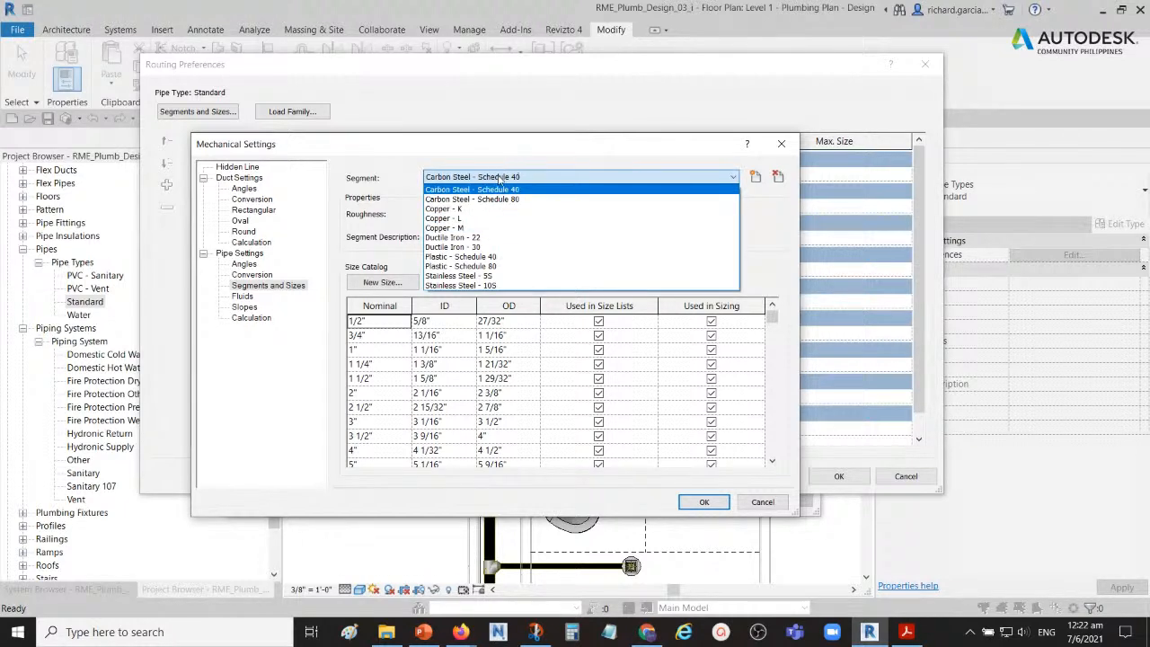
left_click(499, 179)
left_click(499, 179)
left_click(631, 161)
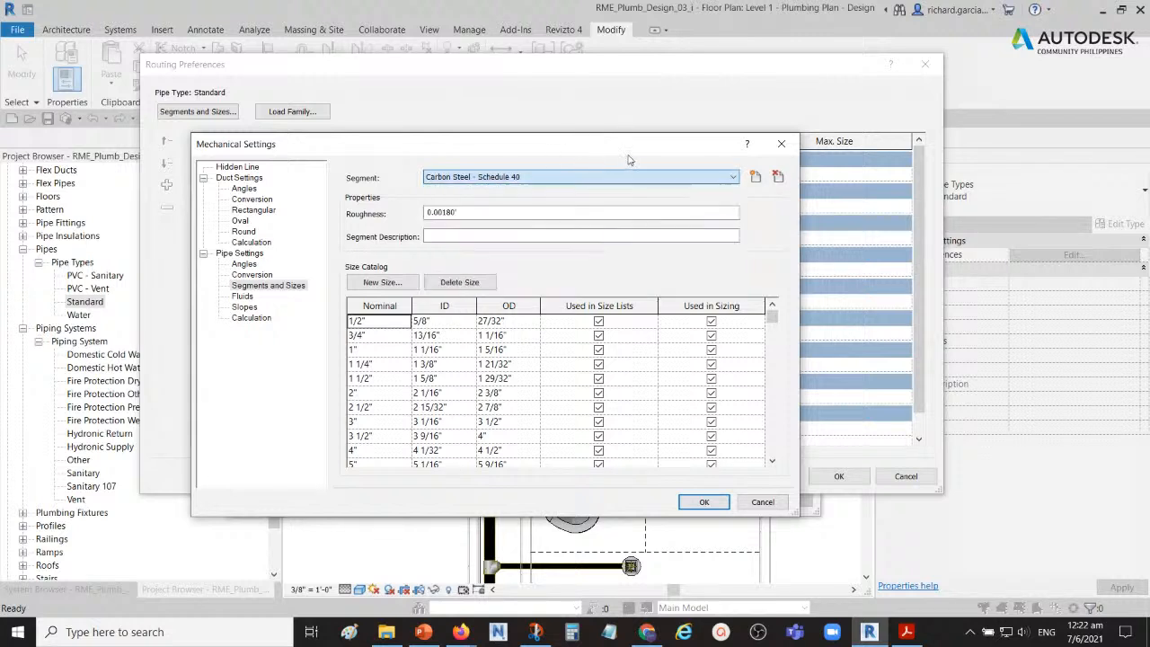
left_click(755, 178)
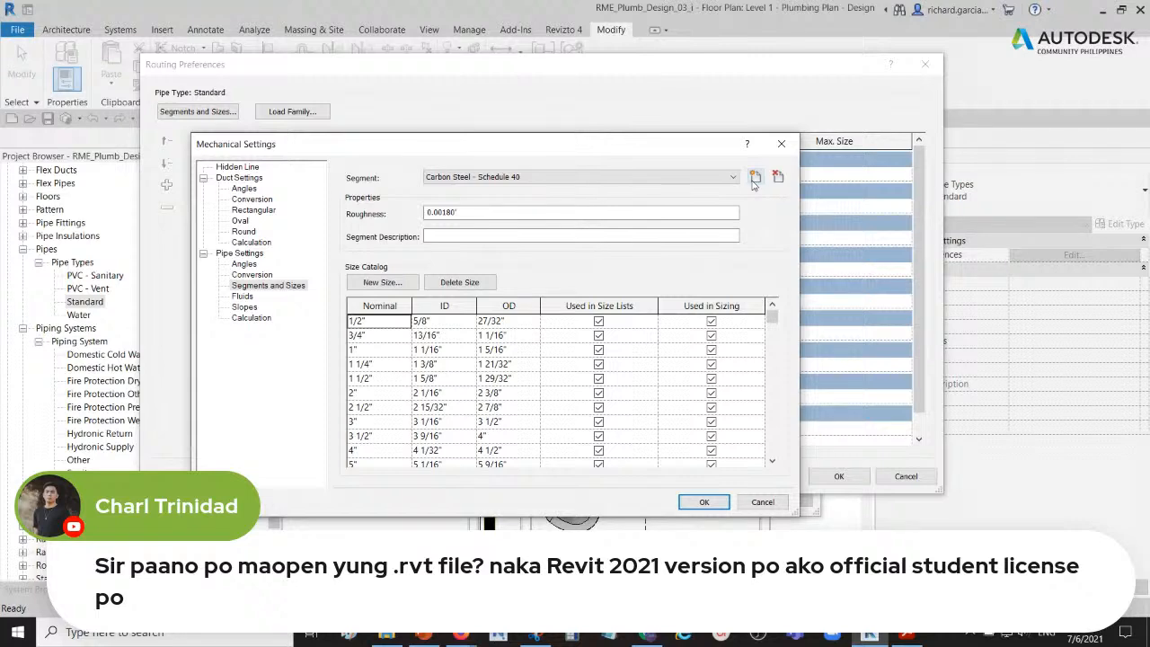
Step: Close the segment settings, the routing preferences and the Standard pipe type's properties without making changes
left_click(781, 144)
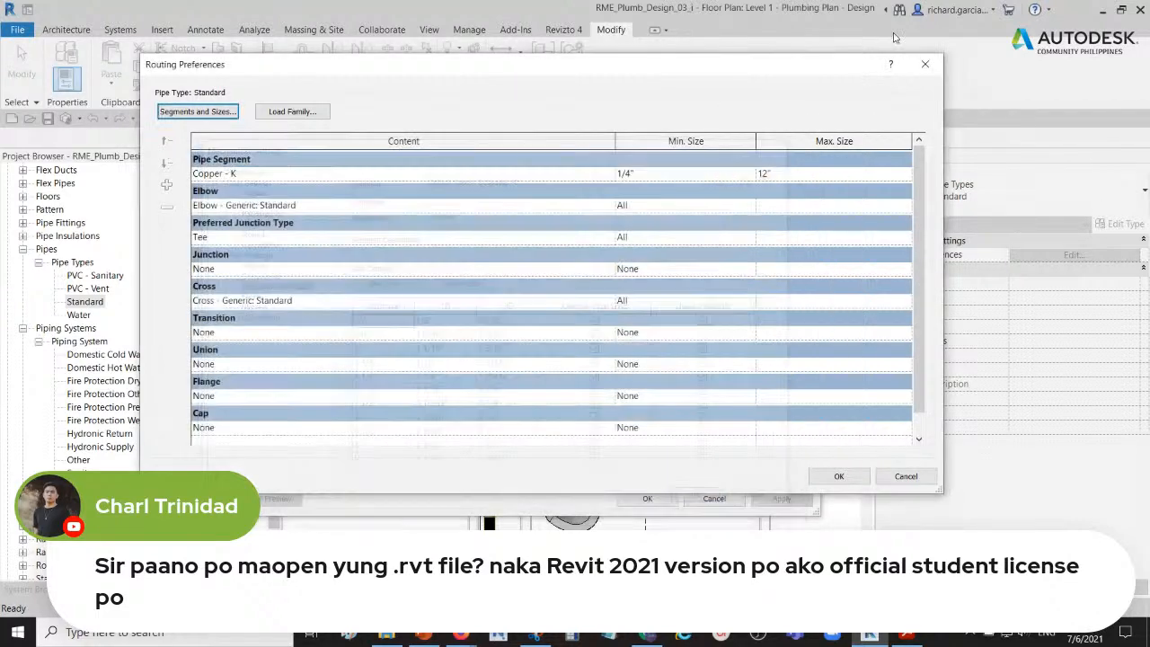
left_click(924, 64)
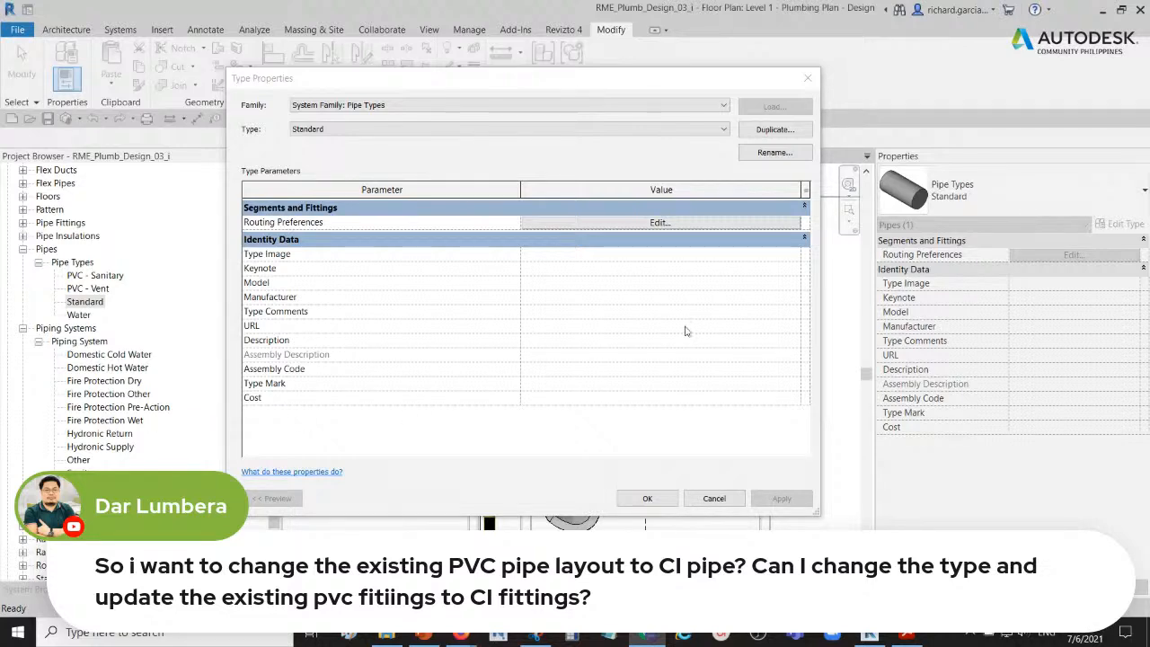
left_click(807, 78)
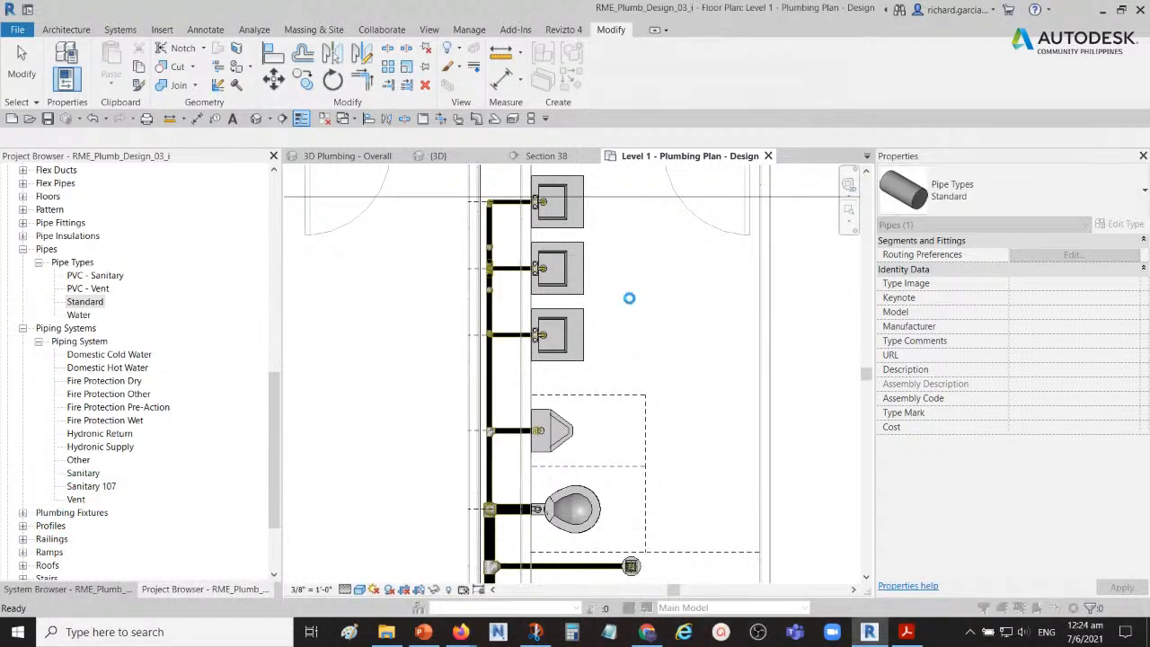
left_click(680, 378)
Step: Check the pipe type and properties of the 2" sanitary branch running from the main to the floor drain
middle_click_drag(575, 396, 598, 294)
scroll(554, 485, "up", 3)
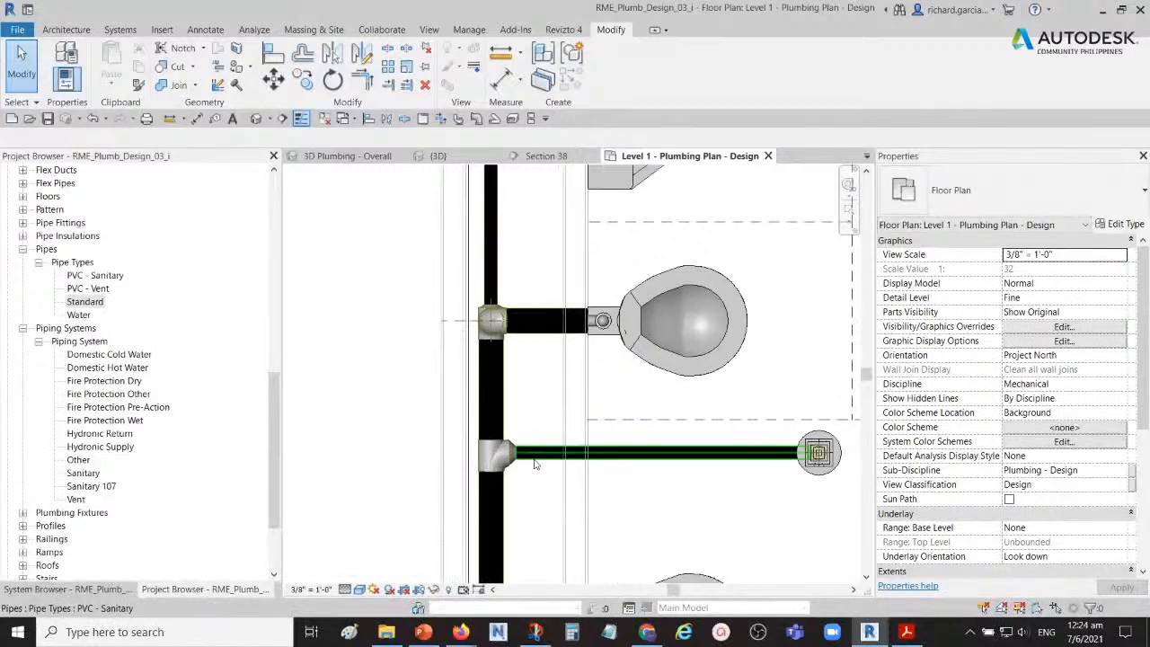
left_click(535, 458)
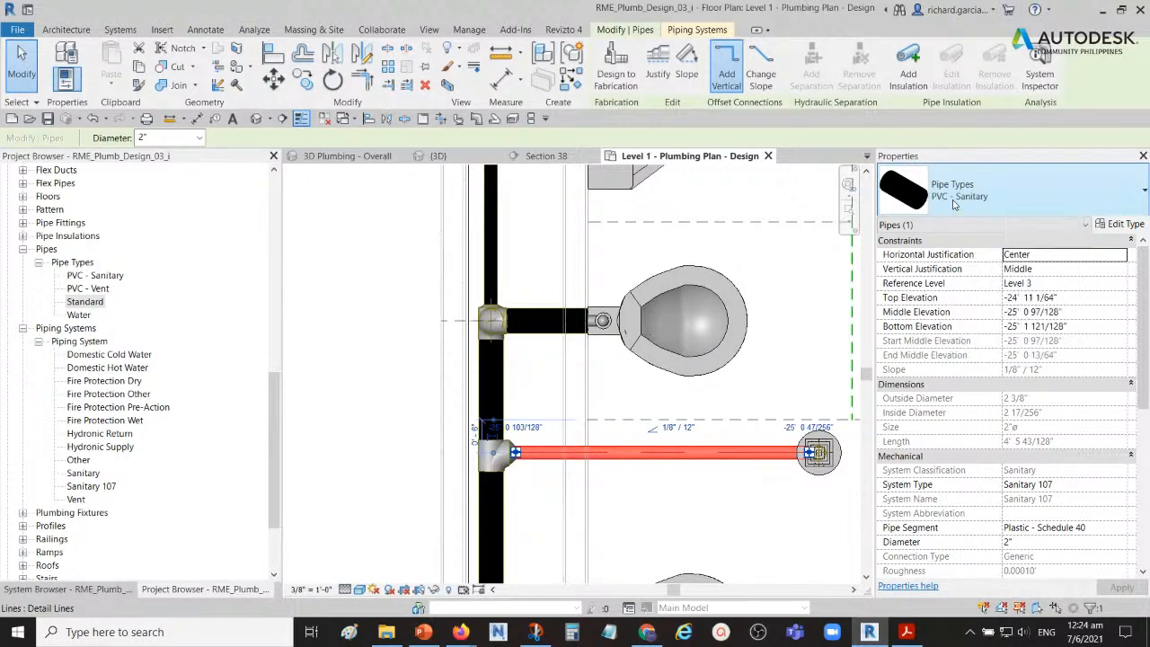
left_click(535, 387)
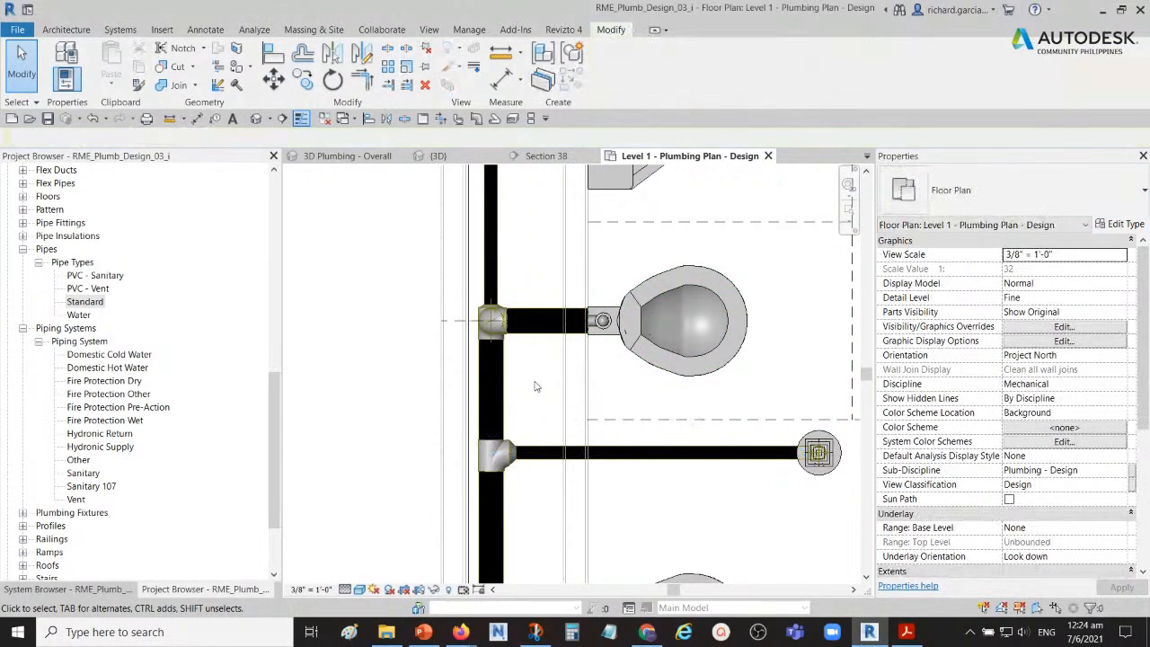
scroll(534, 386, "down", 3)
middle_click_drag(544, 414, 549, 367)
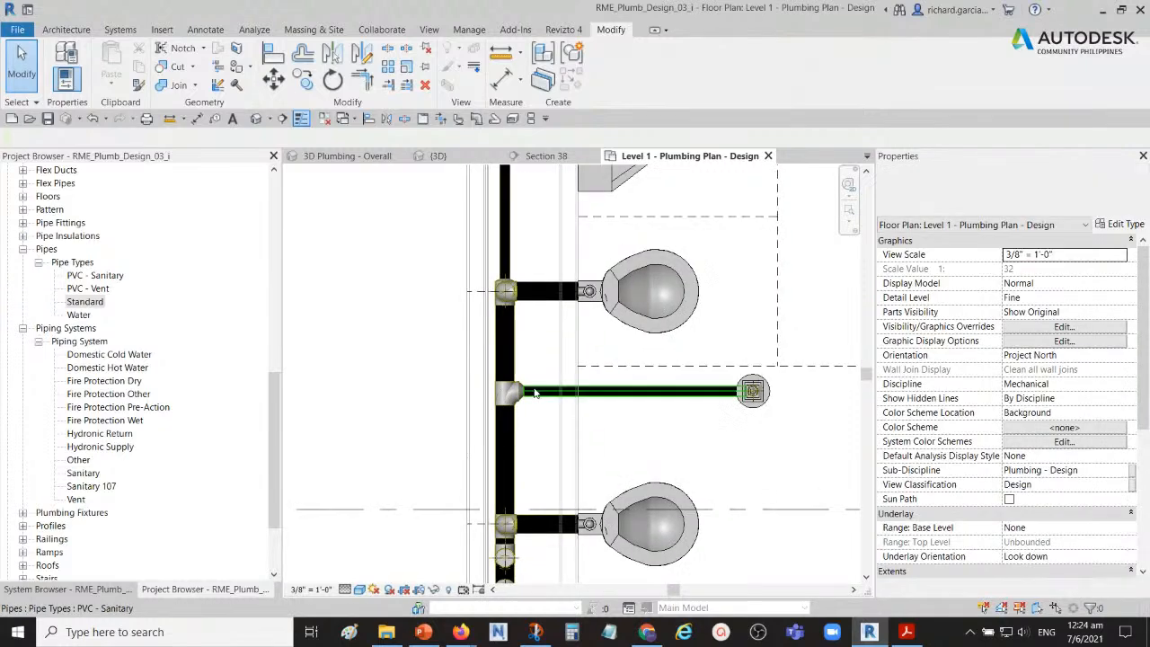
left_click(535, 394)
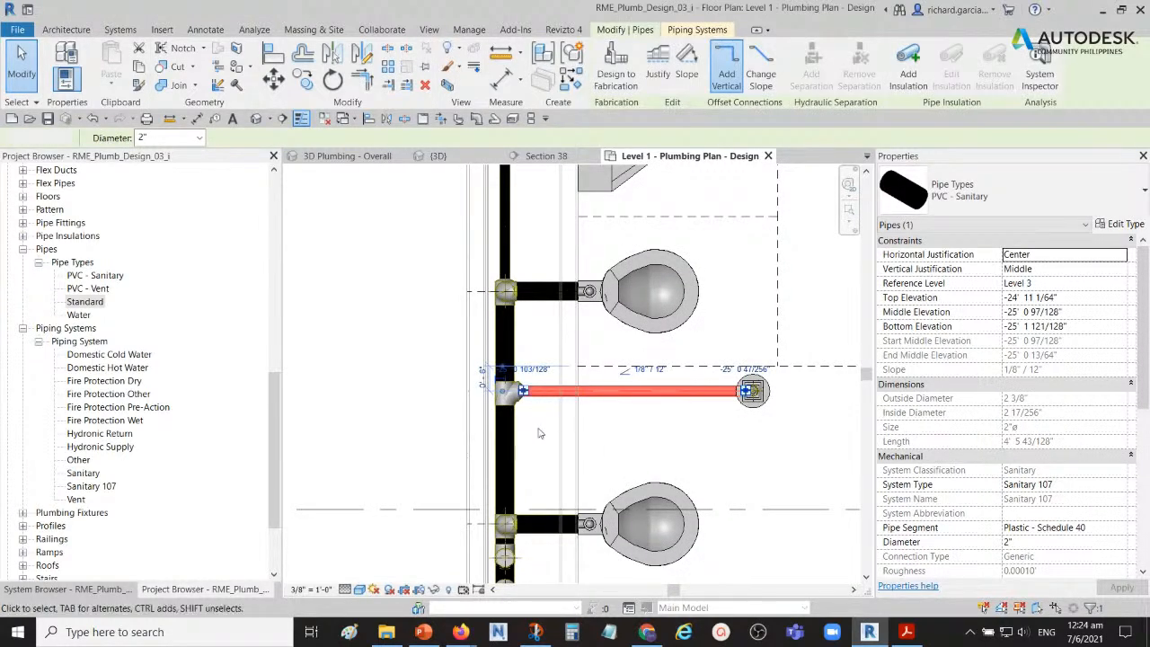
left_click(539, 423)
Step: Preview the selection levels on the vertical sanitary main, from single pipe to branch to the whole pipe network
scroll(530, 369, "down", 2)
middle_click_drag(524, 295, 534, 281)
scroll(525, 337, "up", 3)
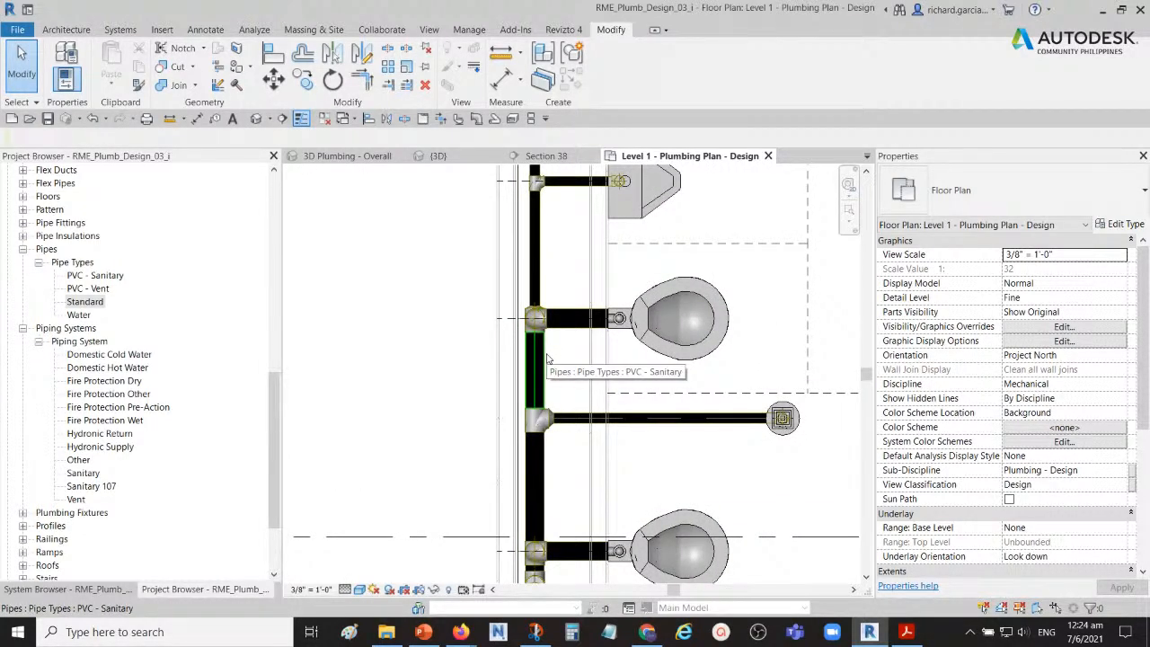
key("Tab")
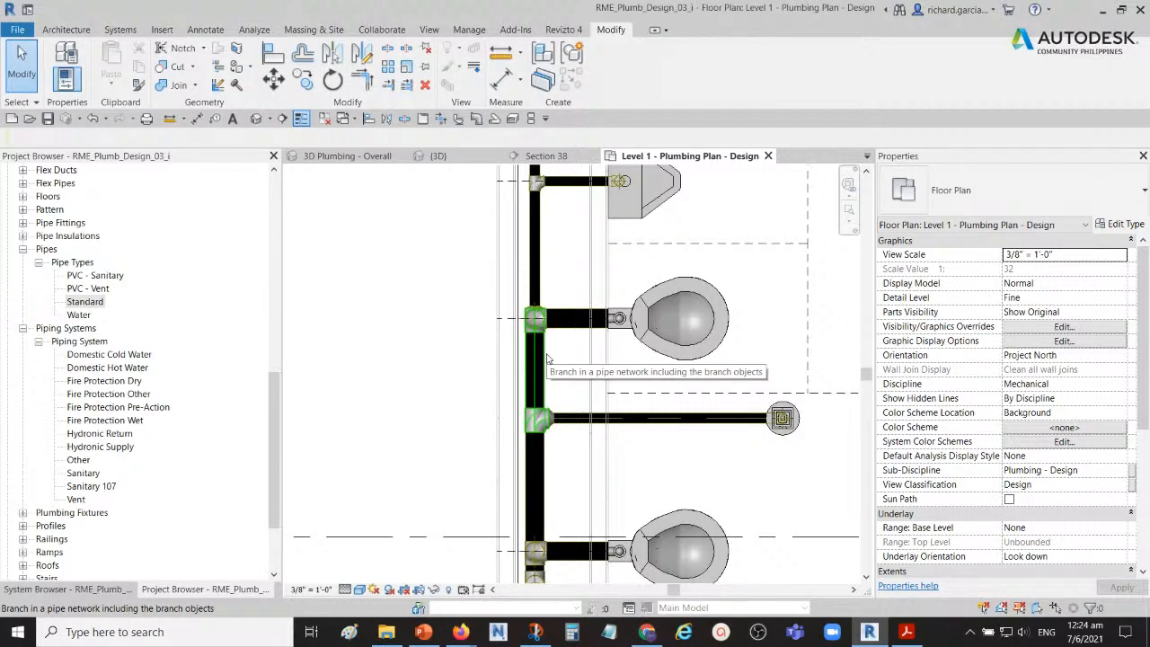
key("Tab")
key("Tab")
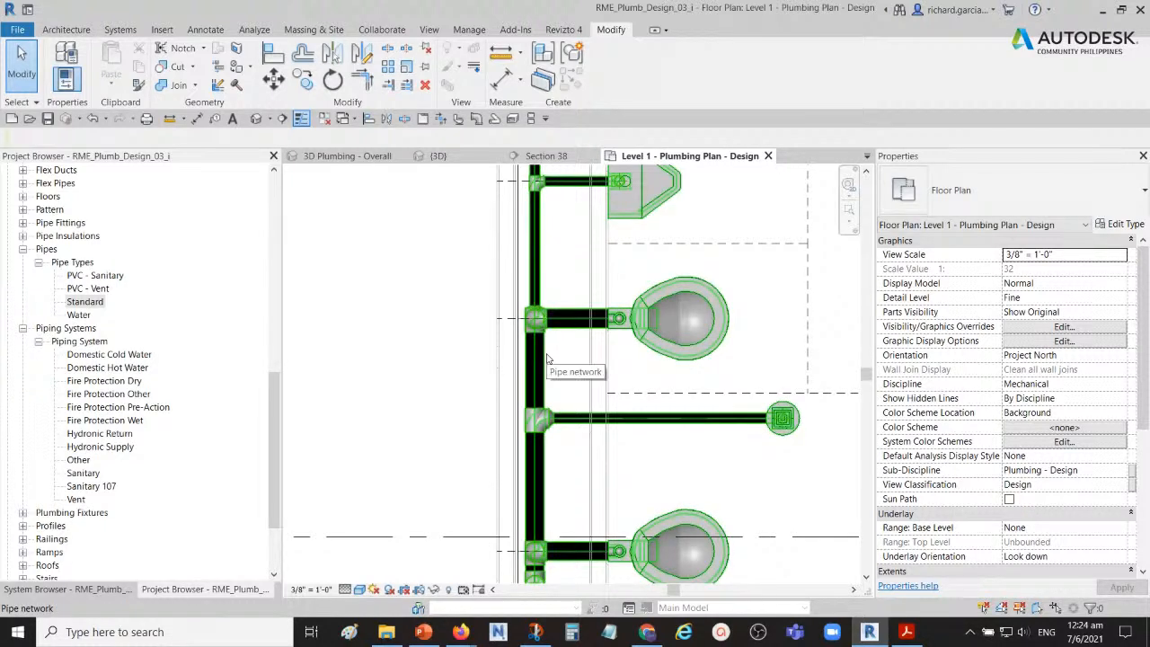
key("Tab")
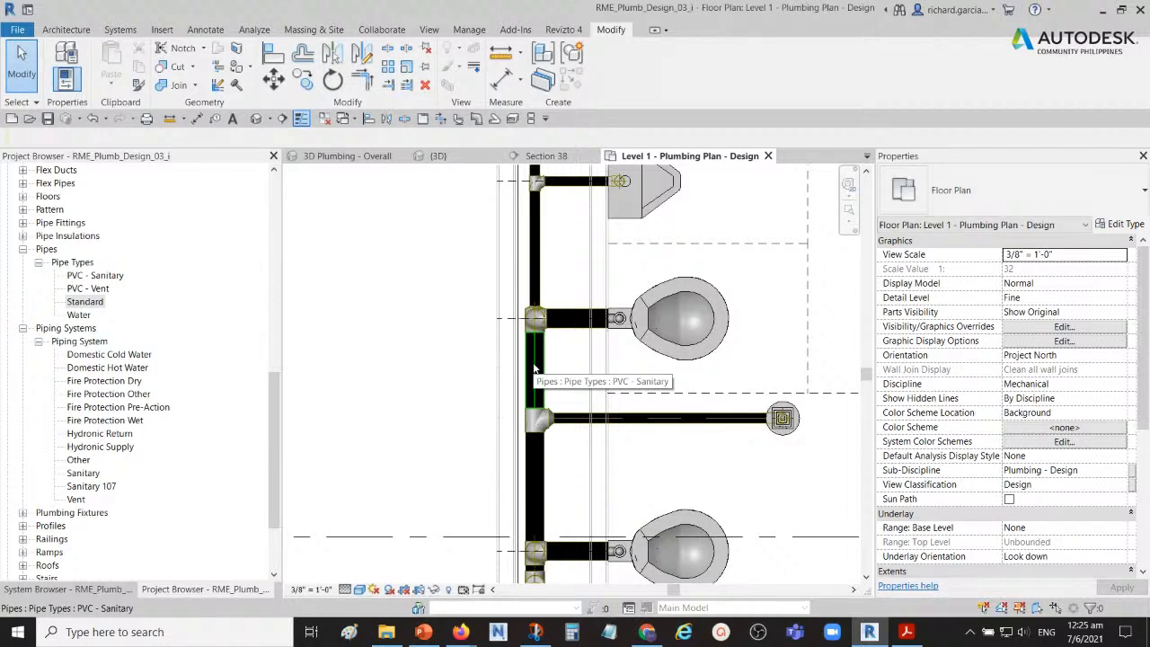
key("Tab")
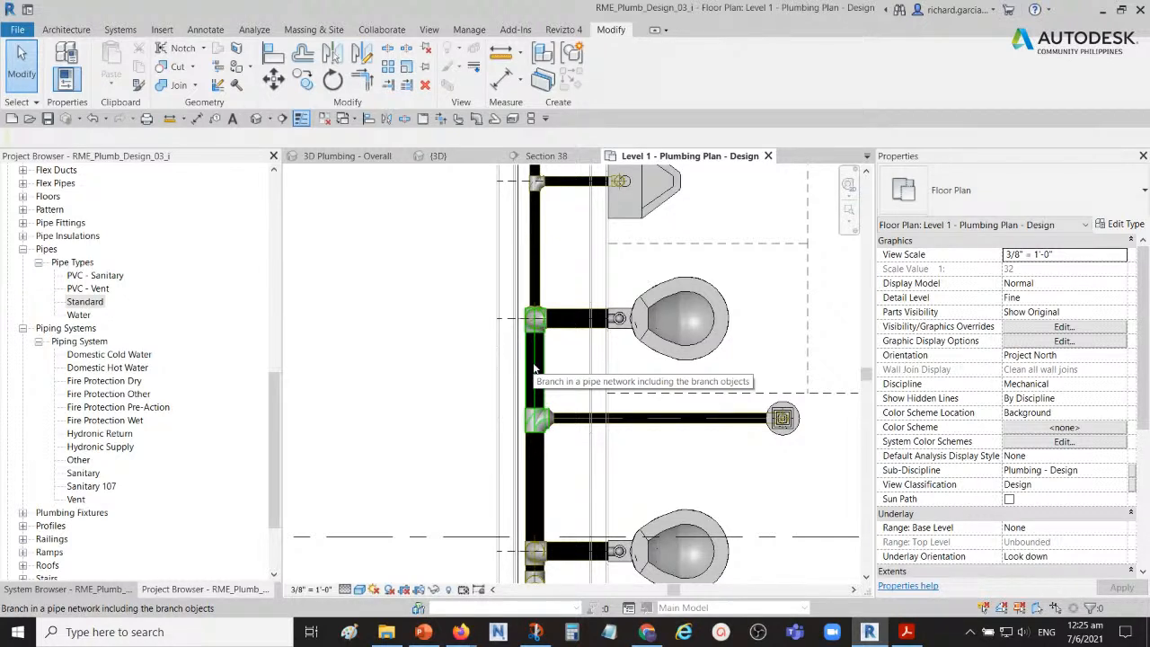
key("Tab")
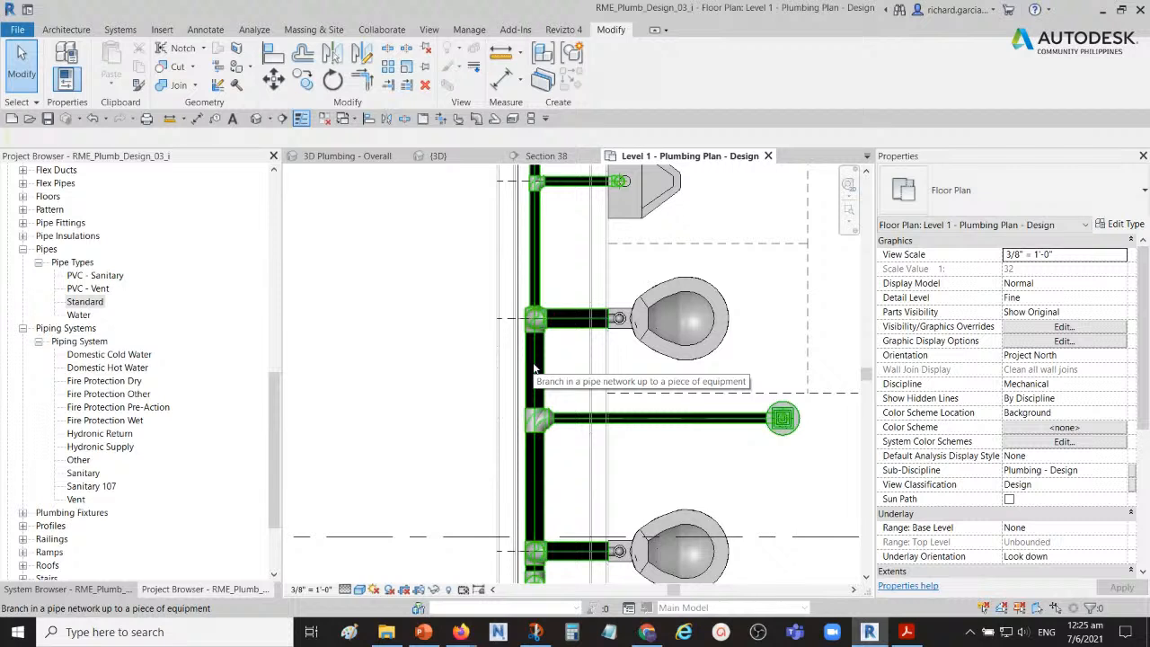
key("Tab")
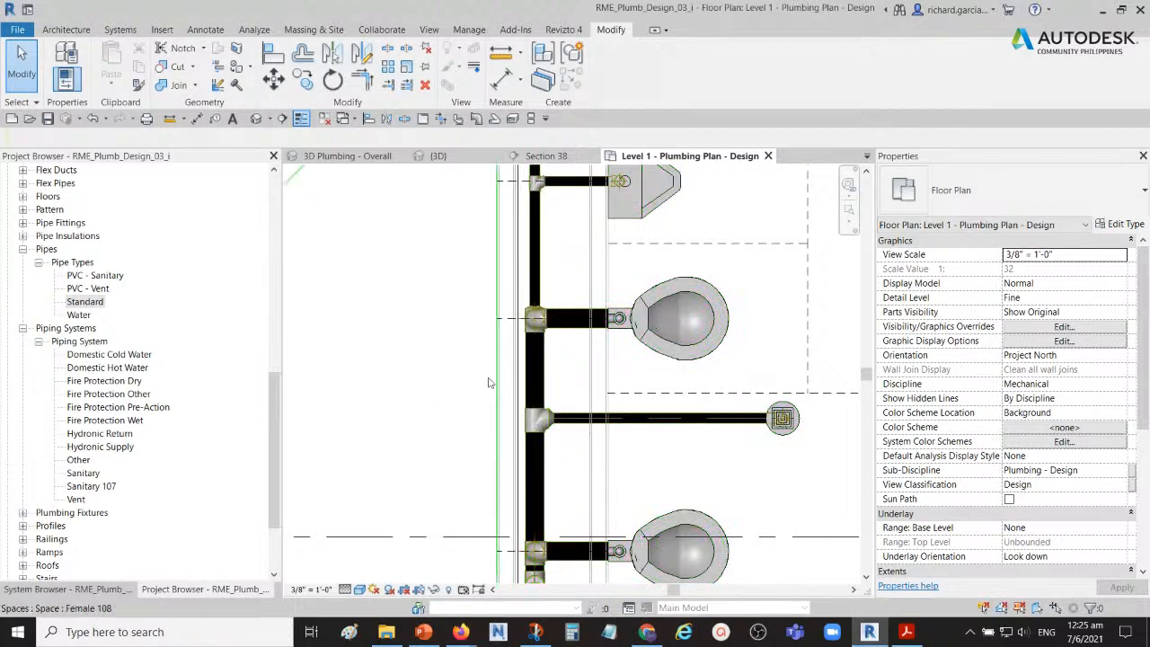
Step: Select the sanitary pipe branch up to a piece of equipment from the vertical main, and clear the selection
key("Tab")
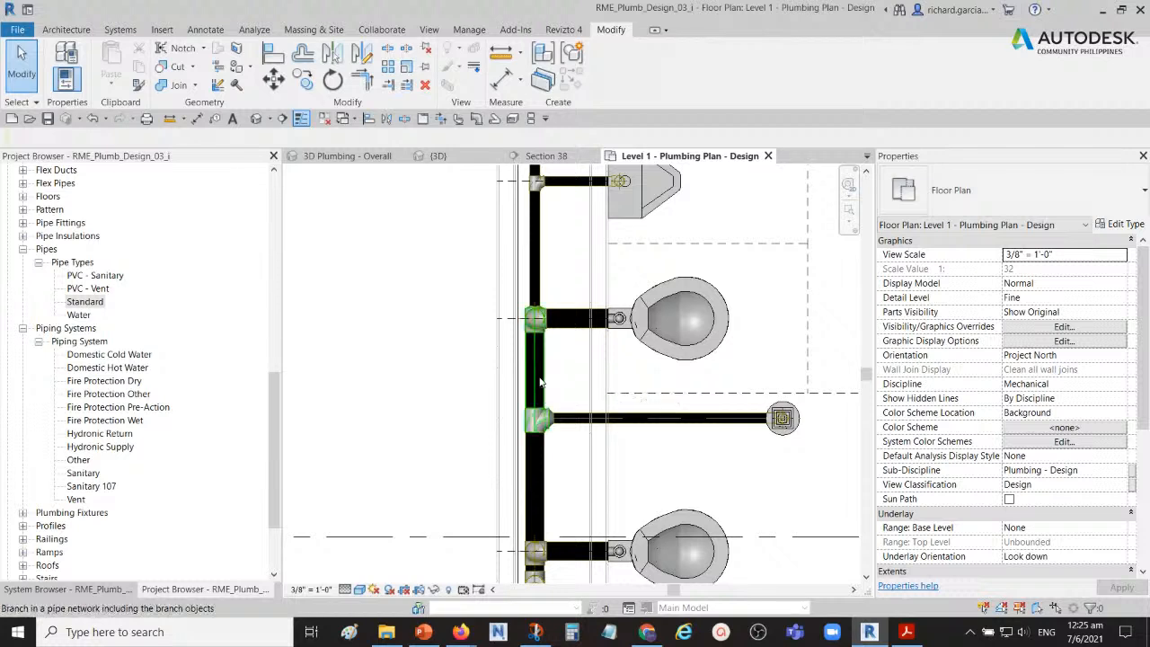
key("Tab")
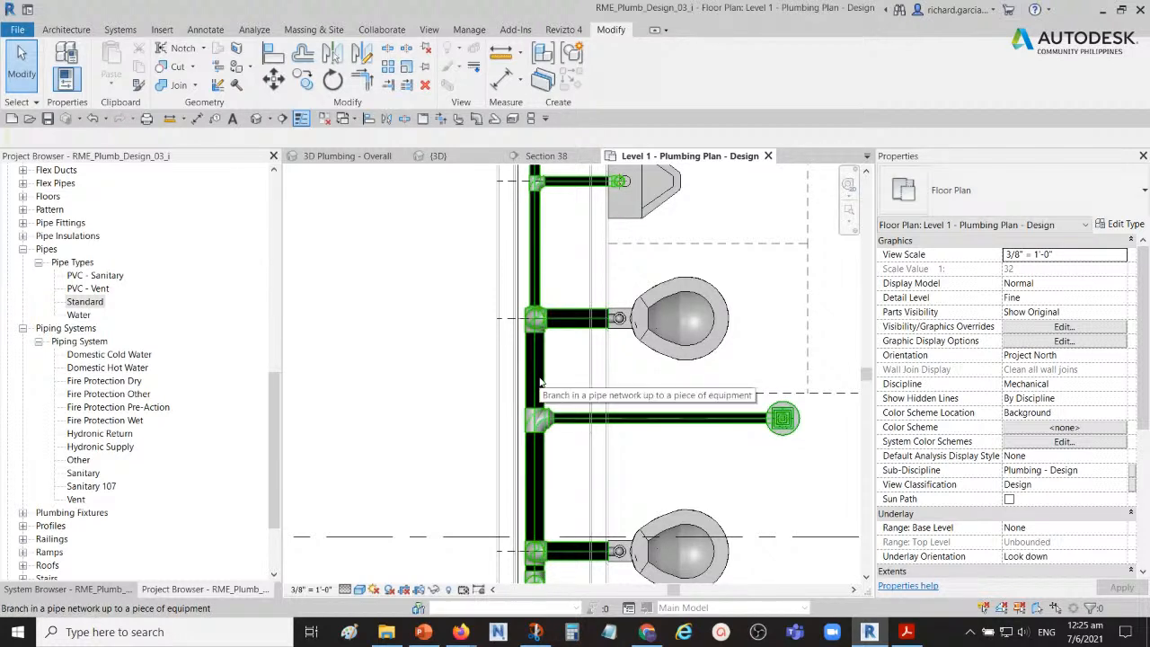
left_click(539, 379)
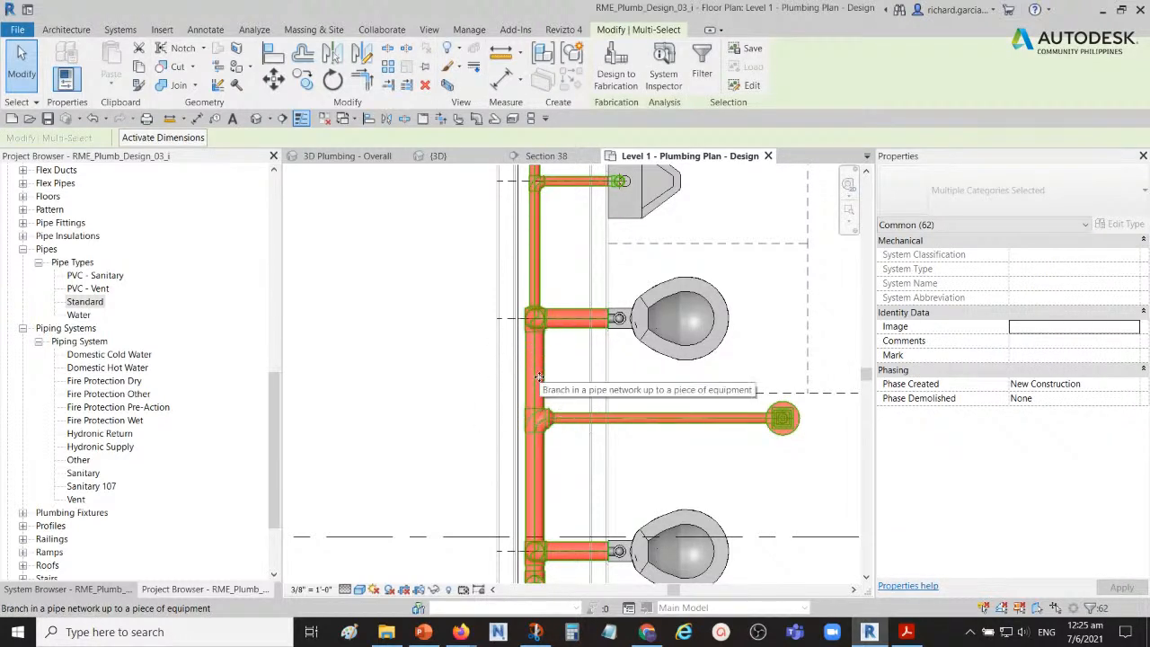
scroll(608, 285, "down", 3)
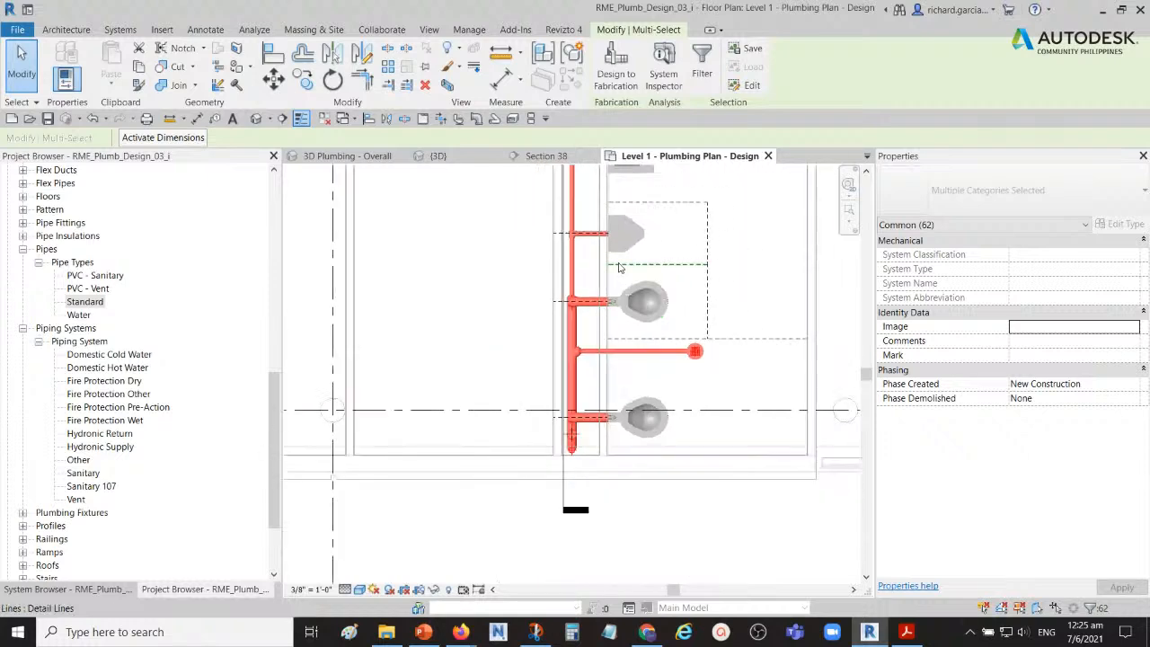
key("Escape")
scroll(575, 350, "up", 3)
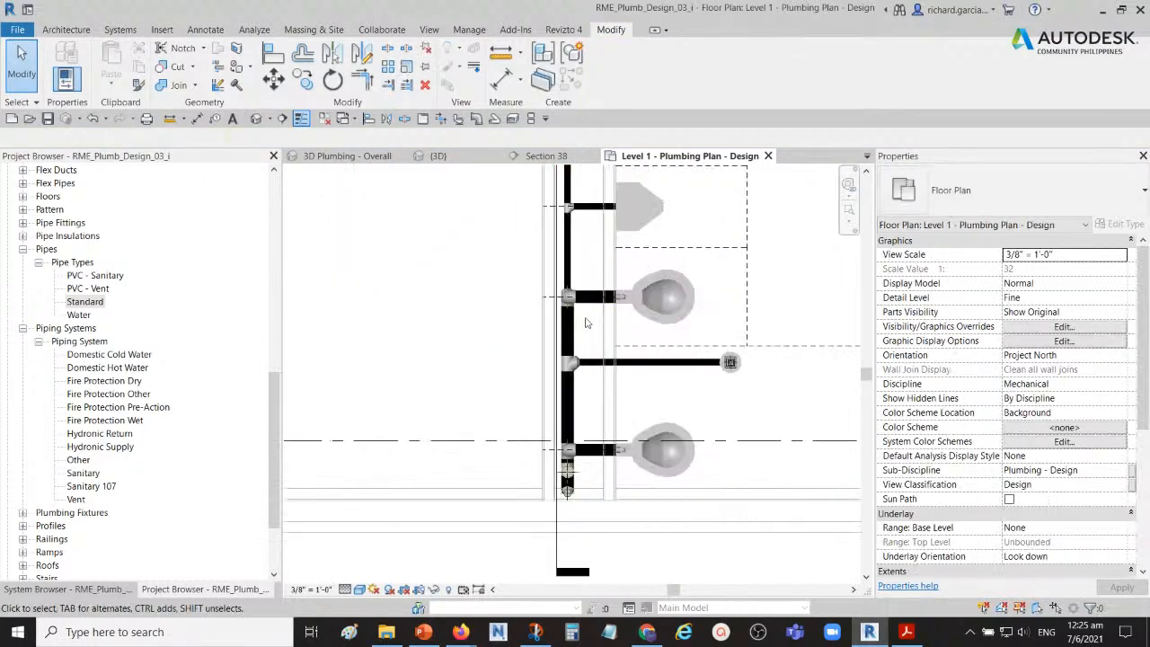
Step: Select the sanitary branch up to a piece of equipment and filter out plumbing fixtures, keeping only pipe fittings and pipes
key("Tab")
key("Tab")
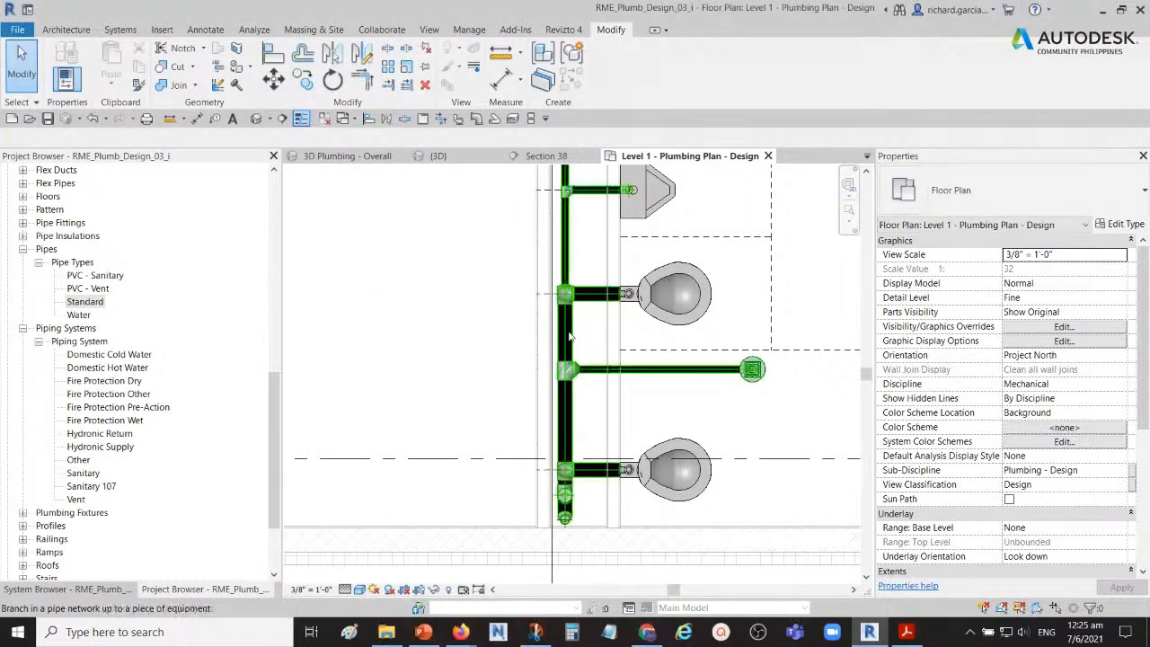
left_click(569, 336)
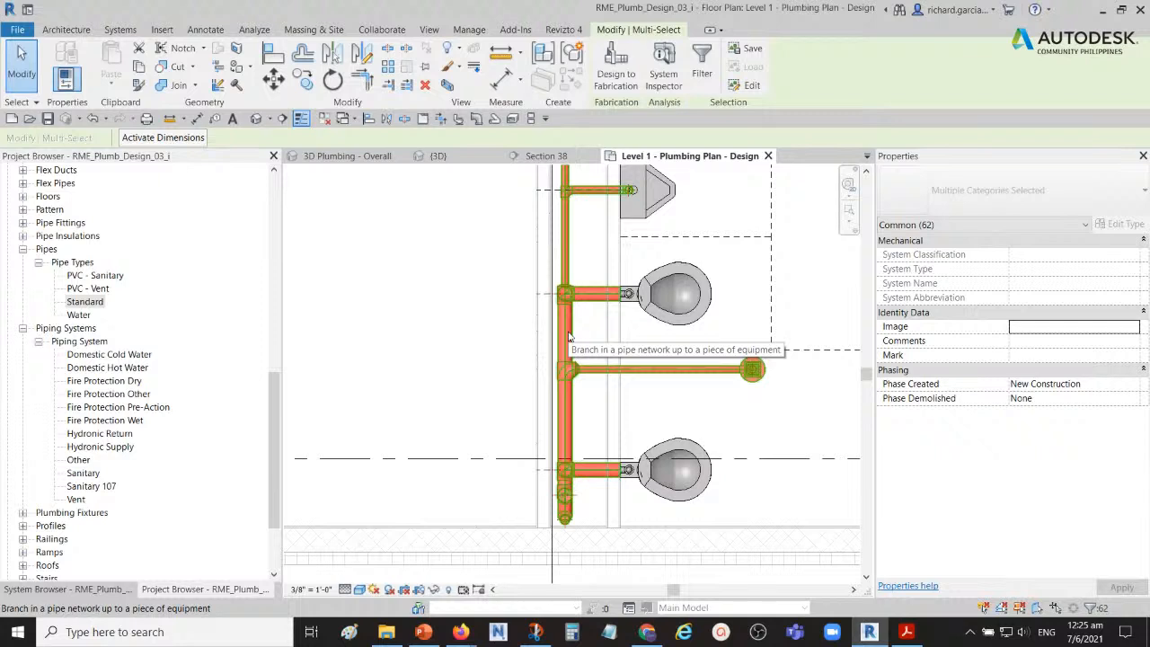
left_click(701, 63)
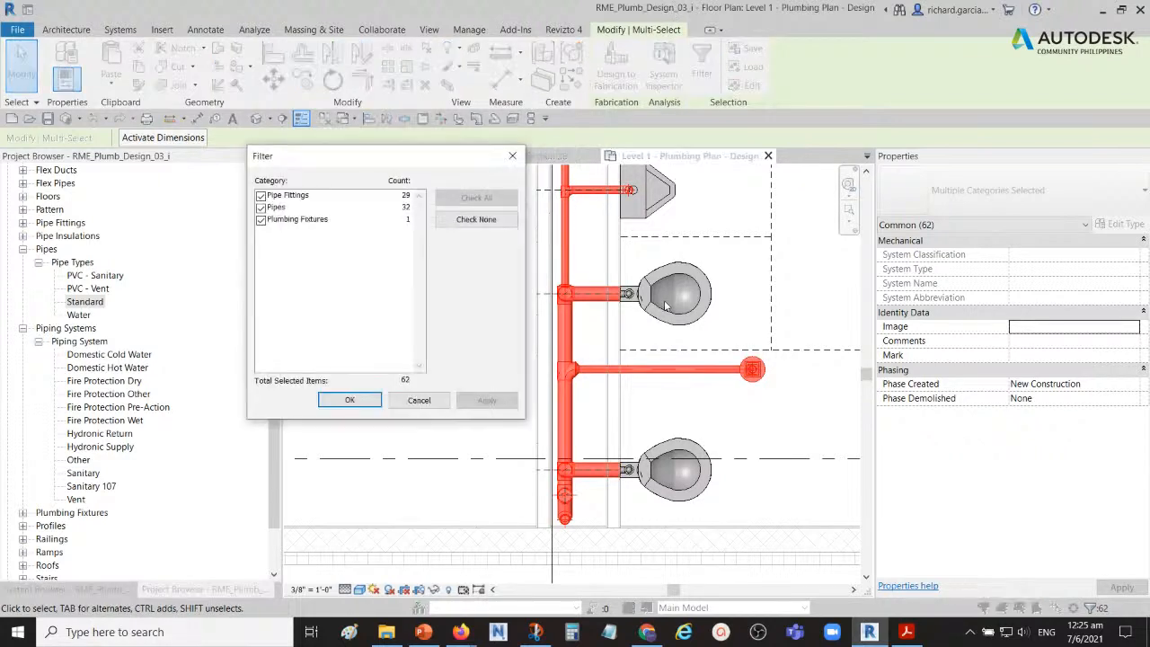
left_click(260, 195)
left_click(260, 219)
left_click(260, 196)
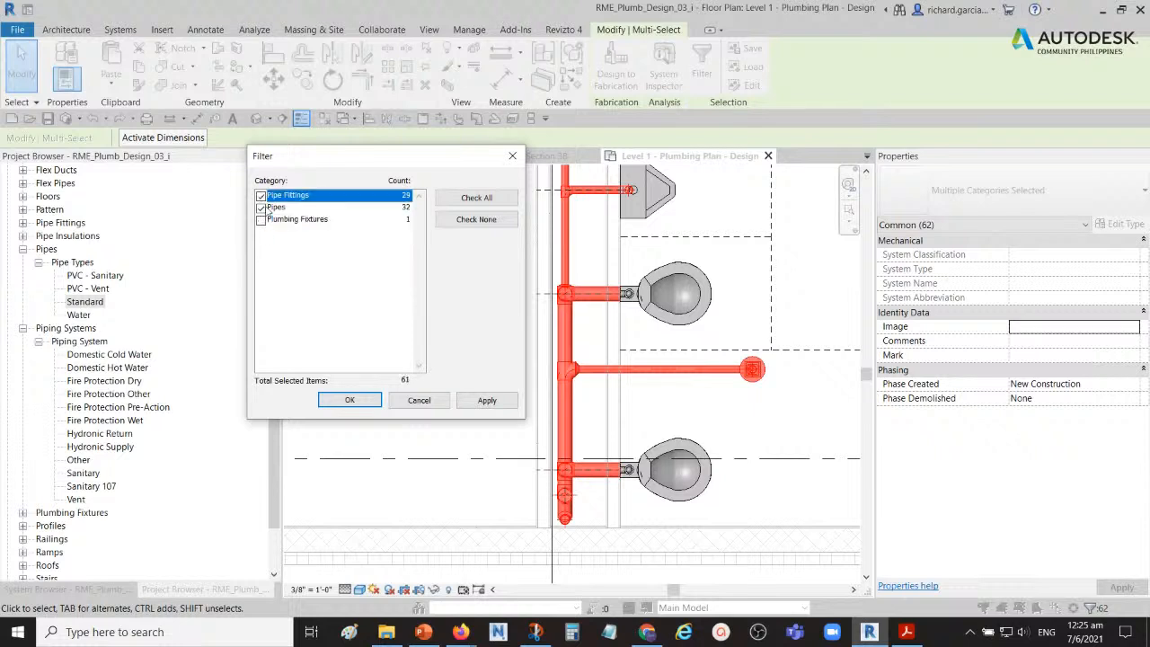
left_click(349, 401)
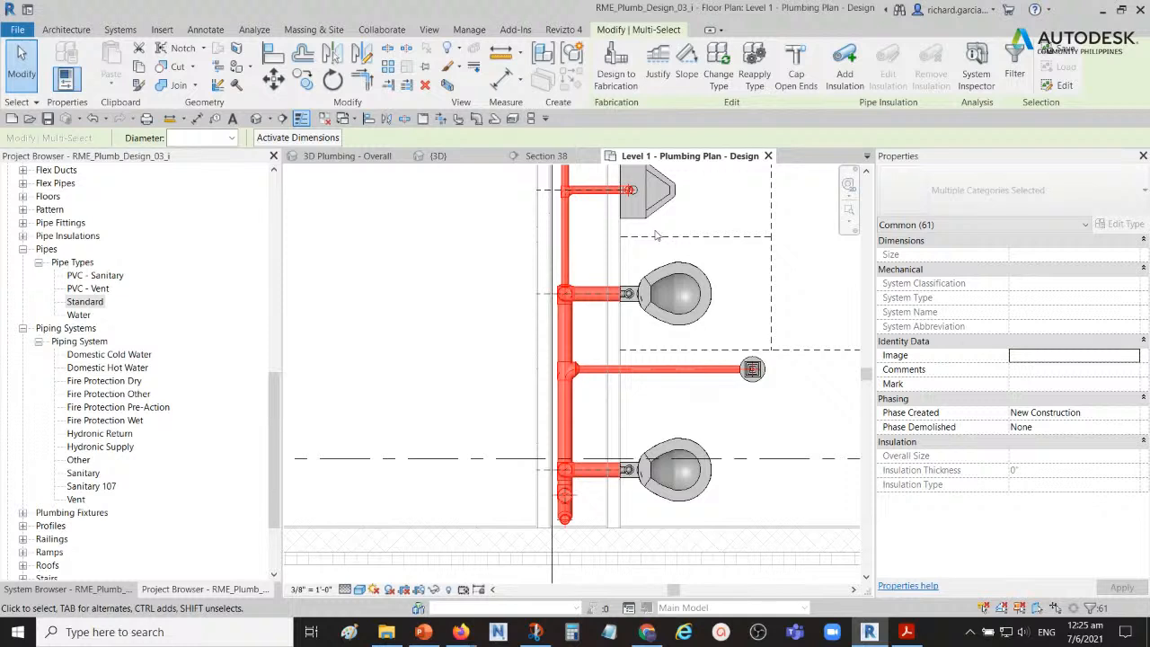
Step: Try to change the type of the selected sanitary pipes and fittings to Standard
left_click(719, 81)
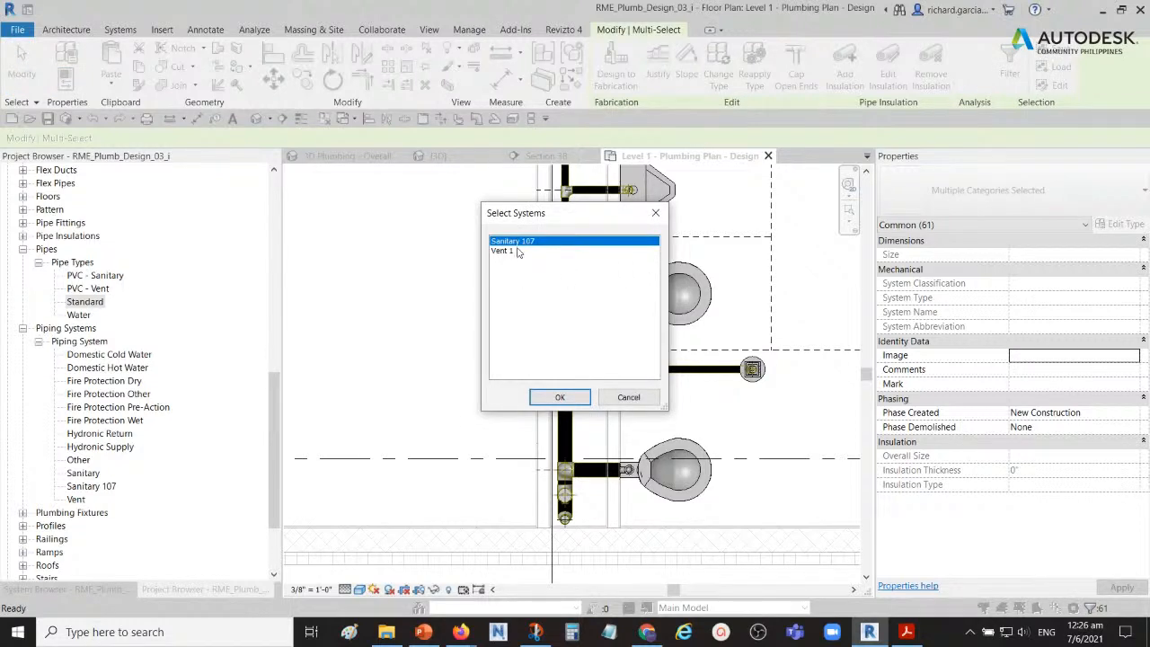
key("ctrl")
left_click(559, 397)
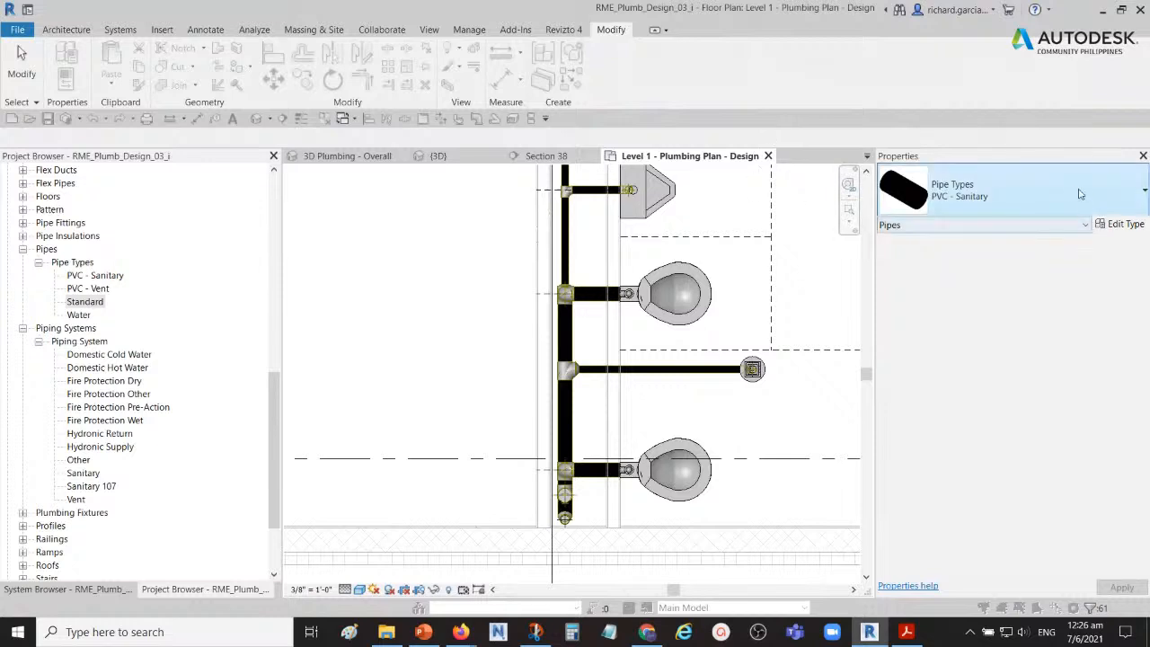
left_click(1030, 196)
key("ctrl")
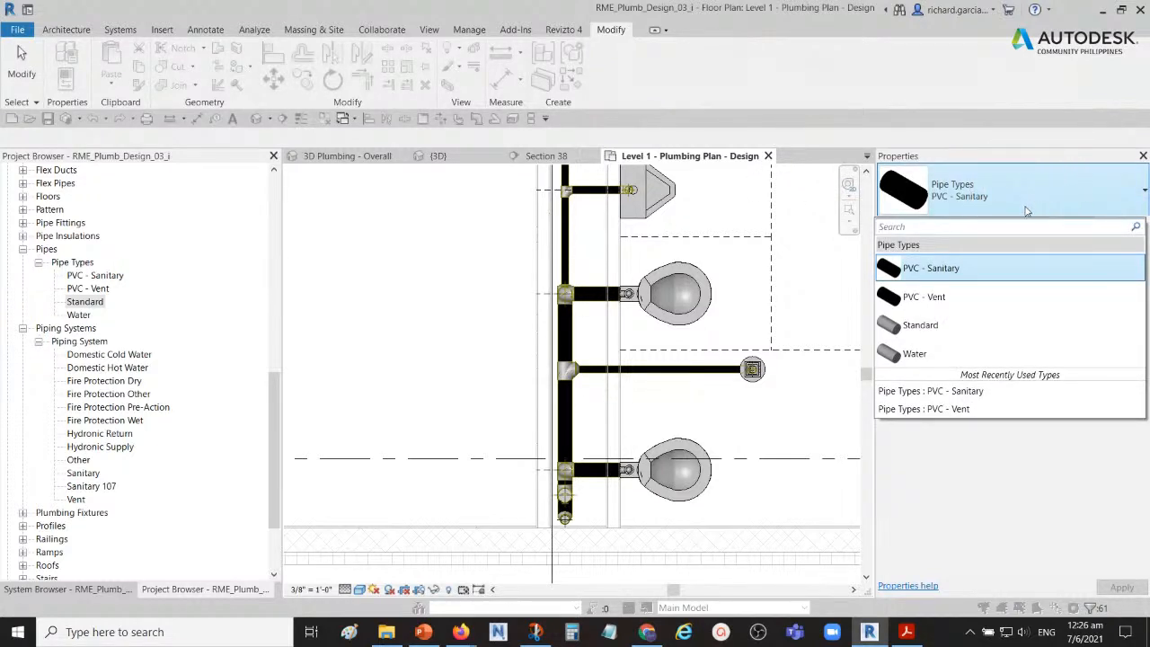
left_click(932, 325)
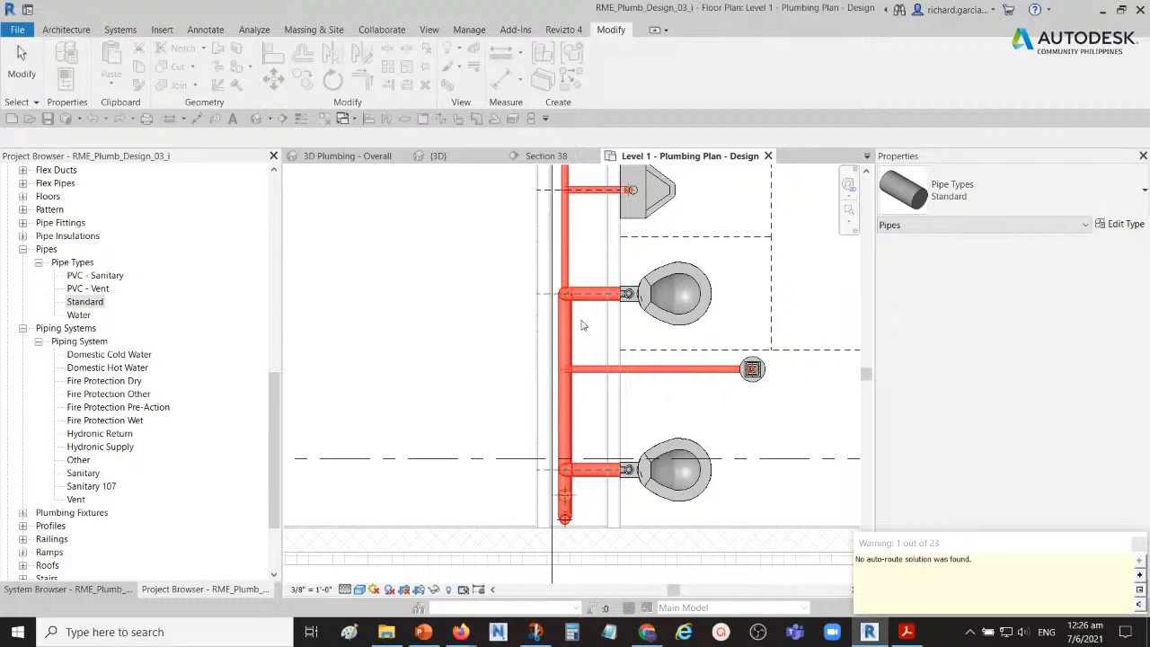
Step: Clear the selection and undo the change of the sanitary piping to the Standard type
left_click(416, 320)
key("Tab")
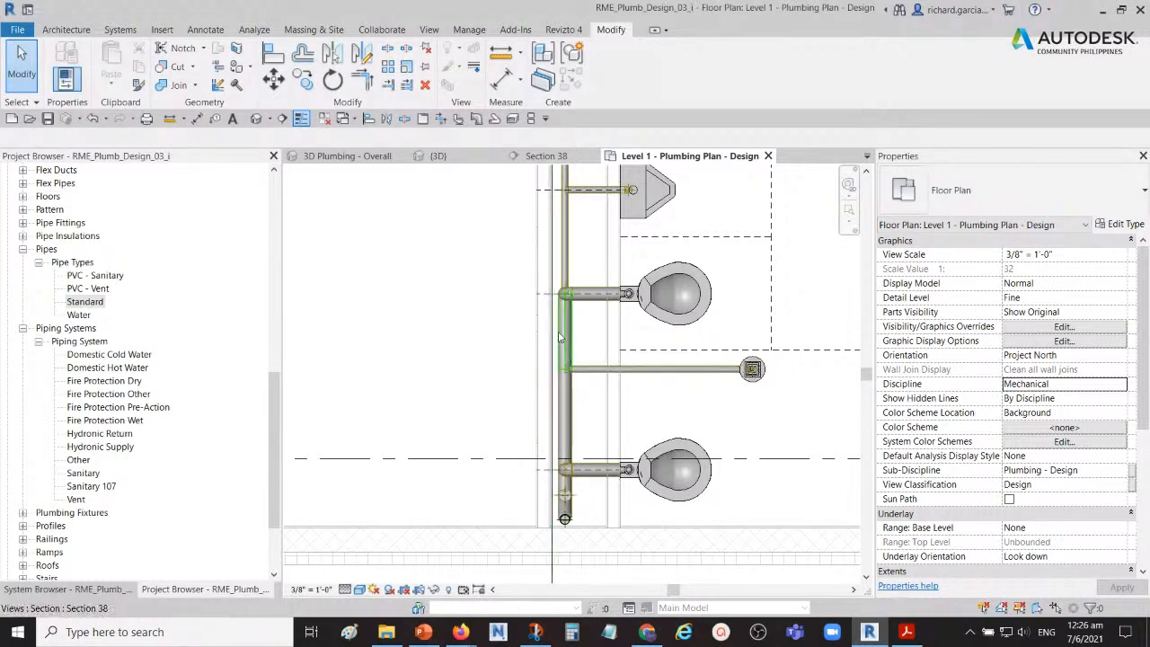
left_click(94, 119)
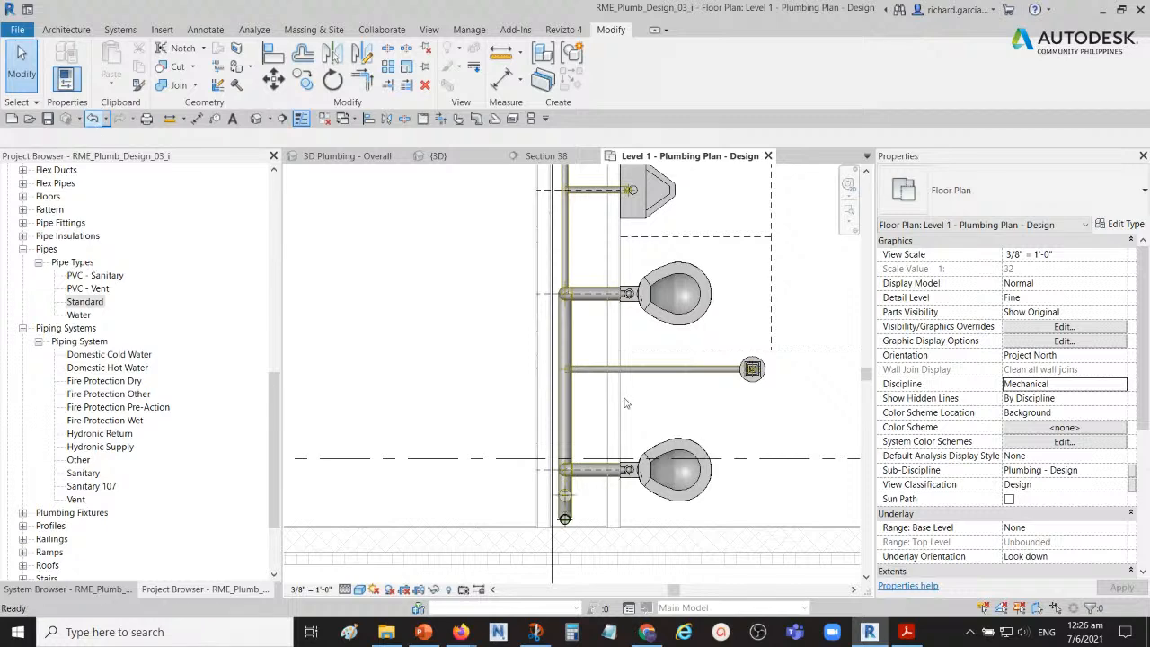
Step: Select the pipe network branch at the sanitary tee between the two toilets and view the pipe types offered for changing it
scroll(573, 386, "up", 3)
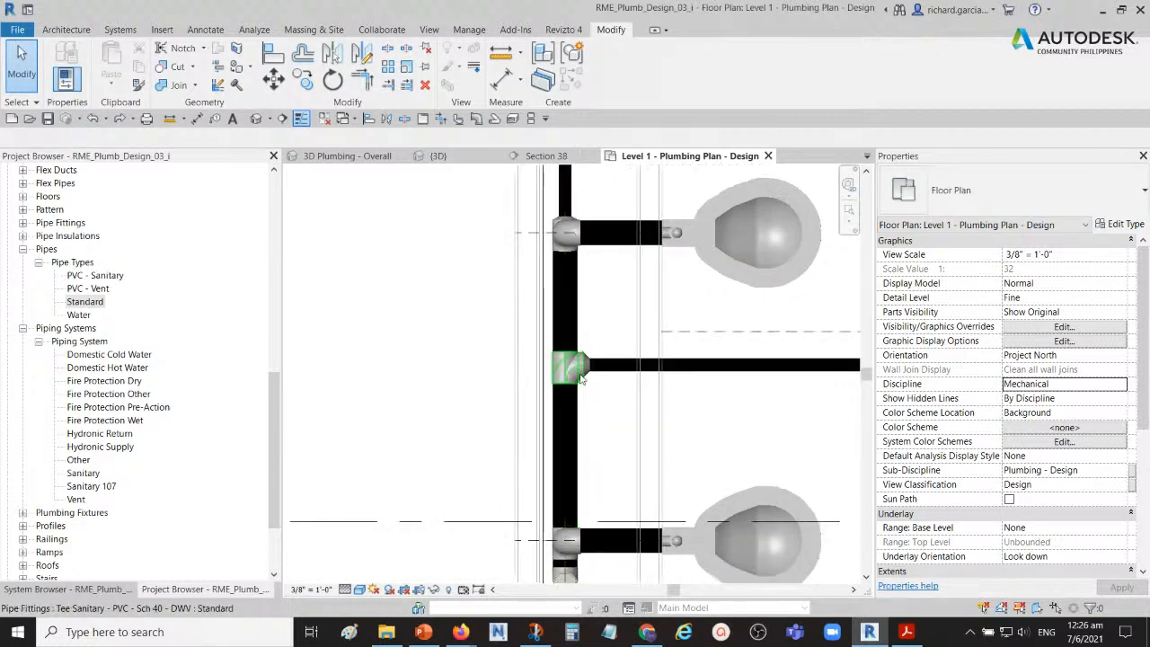
key("Tab")
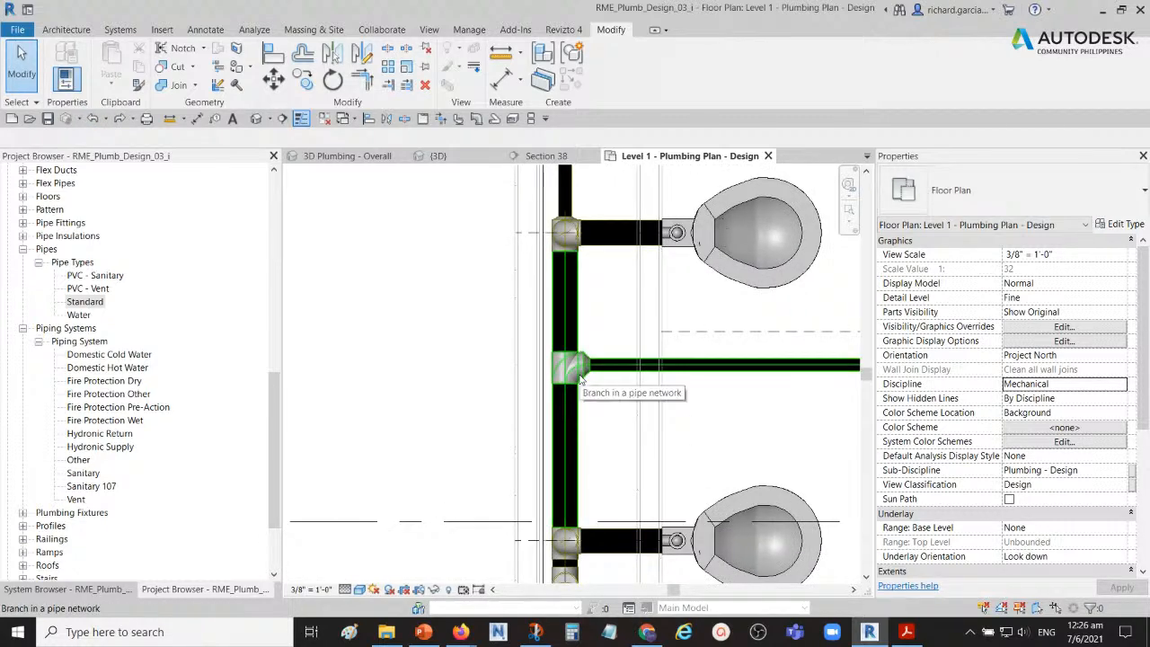
left_click(579, 373)
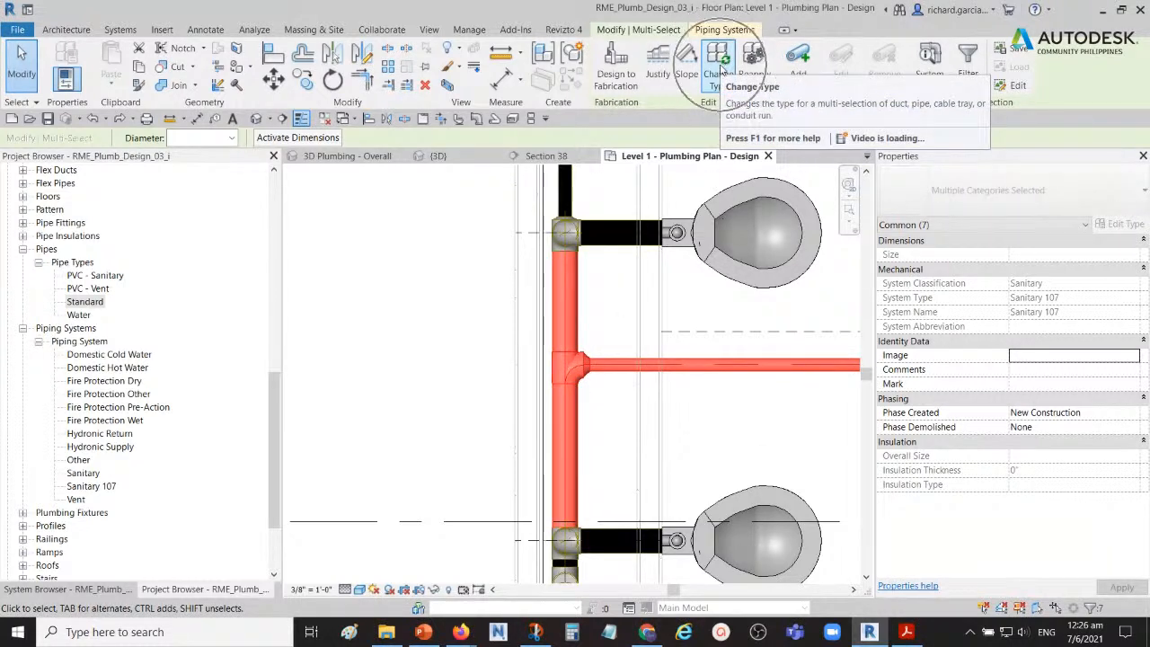
left_click(718, 72)
left_click(1029, 192)
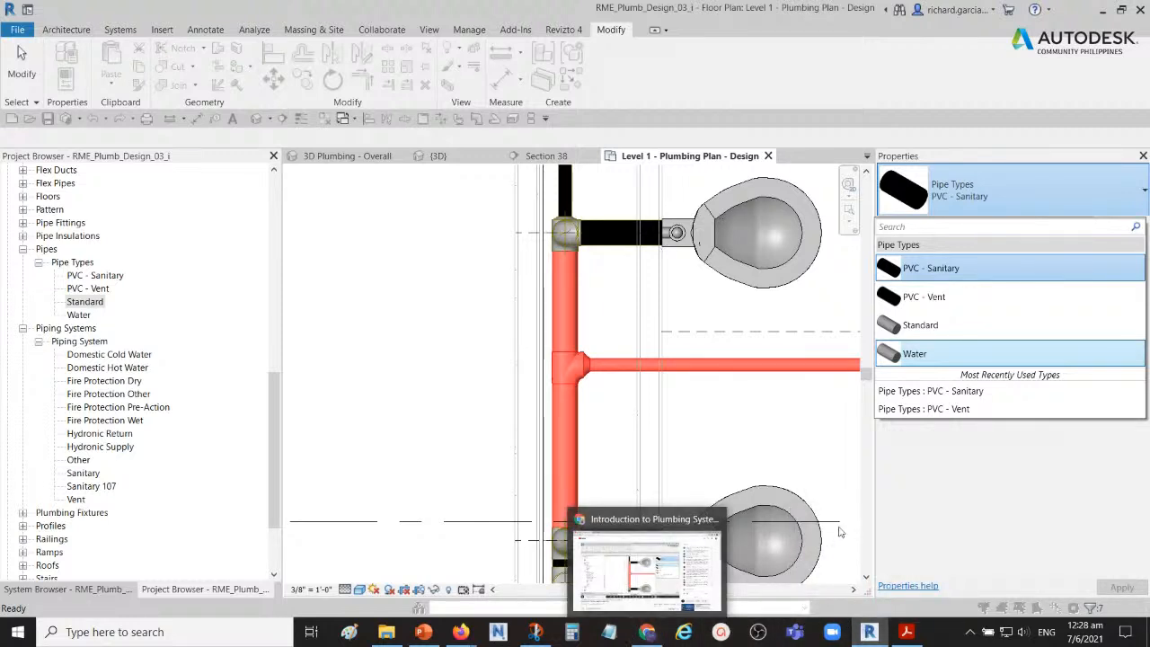
left_click(440, 426)
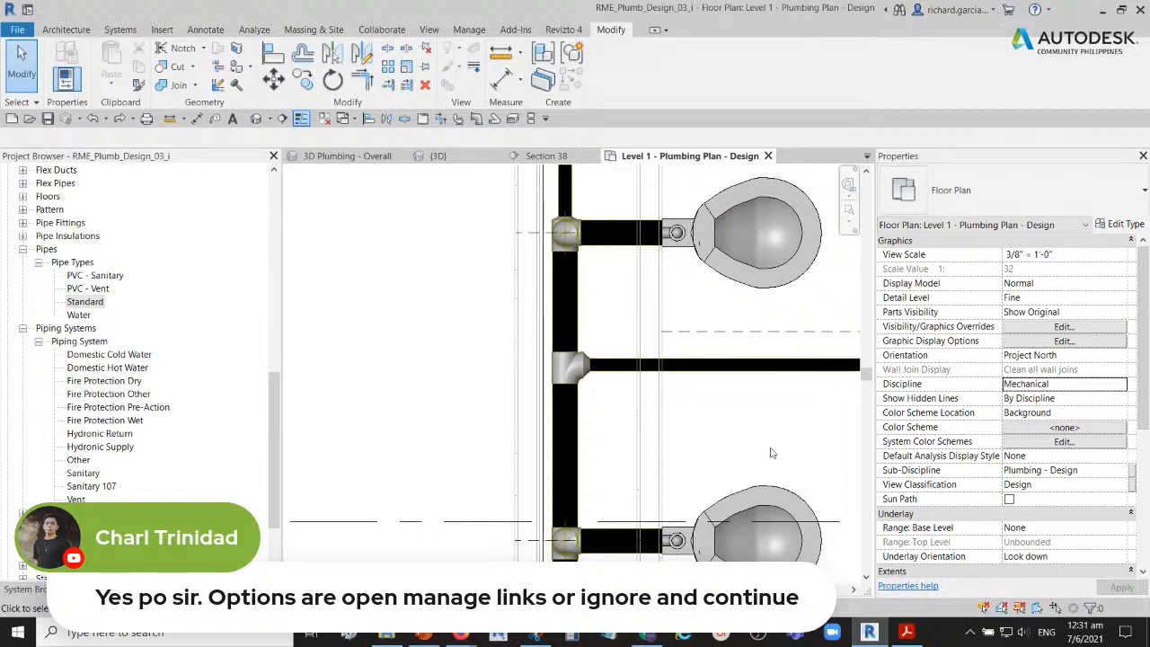
Step: Open the Manage Links dialog and select Arch Link Model.rvt among the linked Revit models
scroll(428, 352, "down", 4)
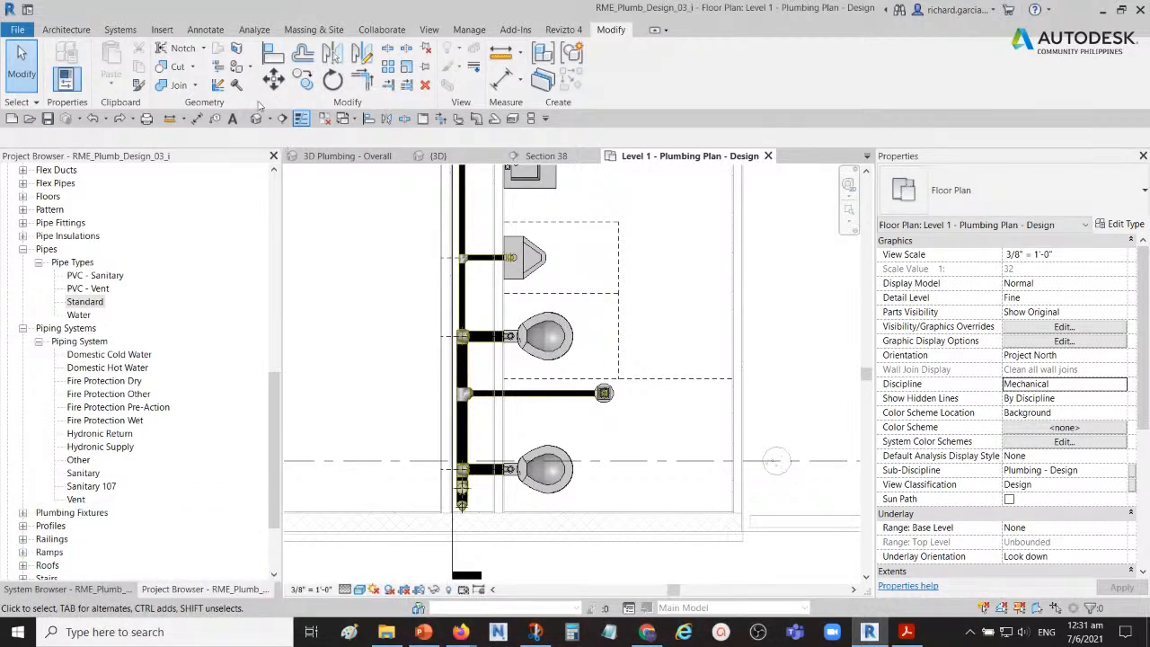
left_click(163, 32)
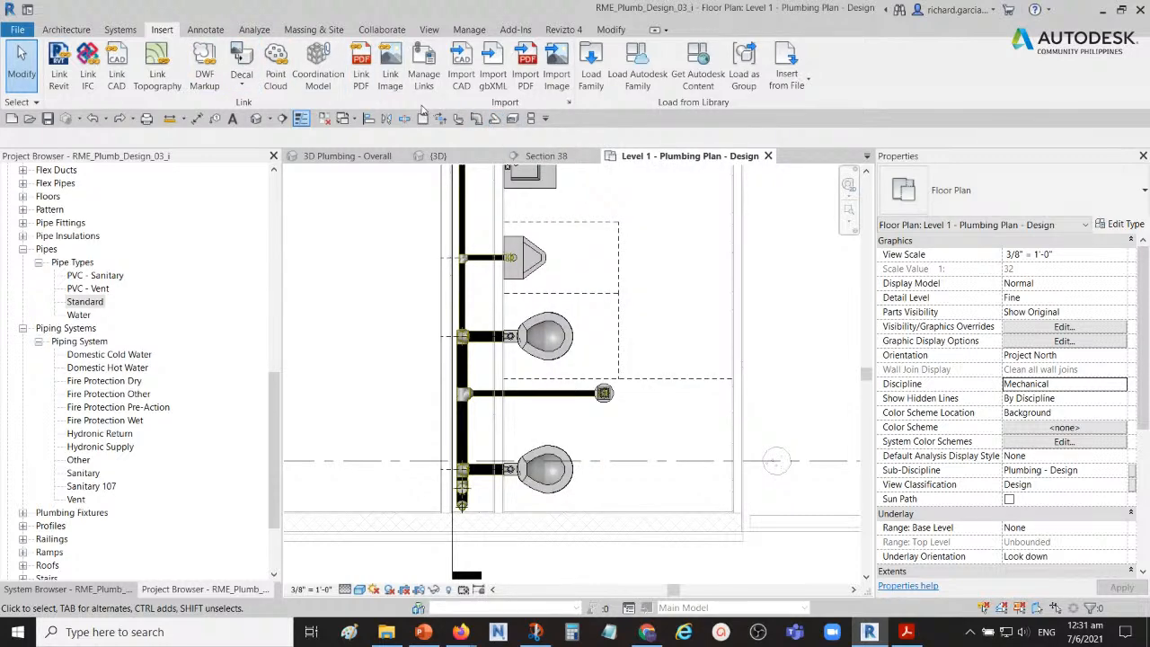
left_click(423, 74)
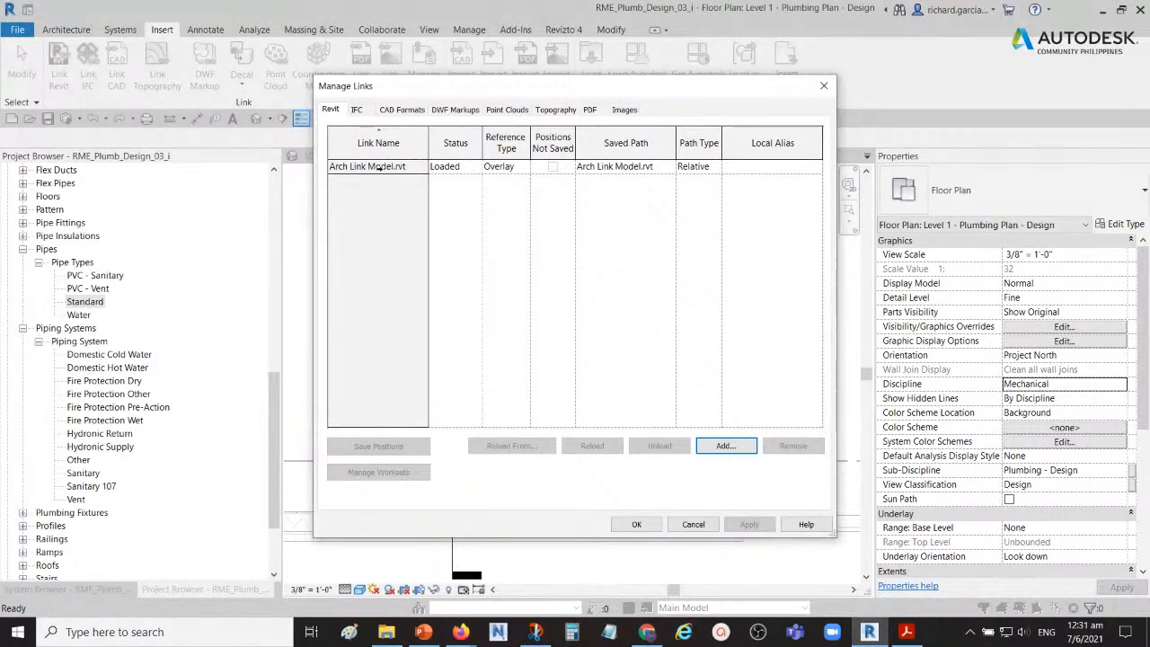
left_click(380, 168)
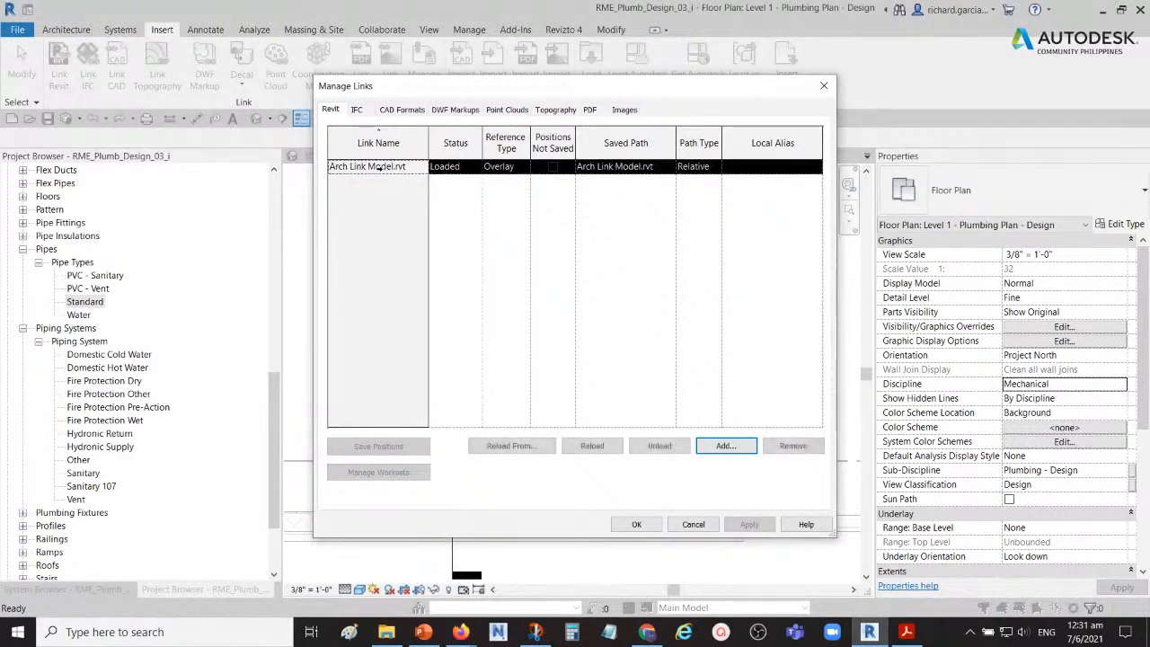
left_click(332, 114)
left_click(364, 167)
left_click(364, 168)
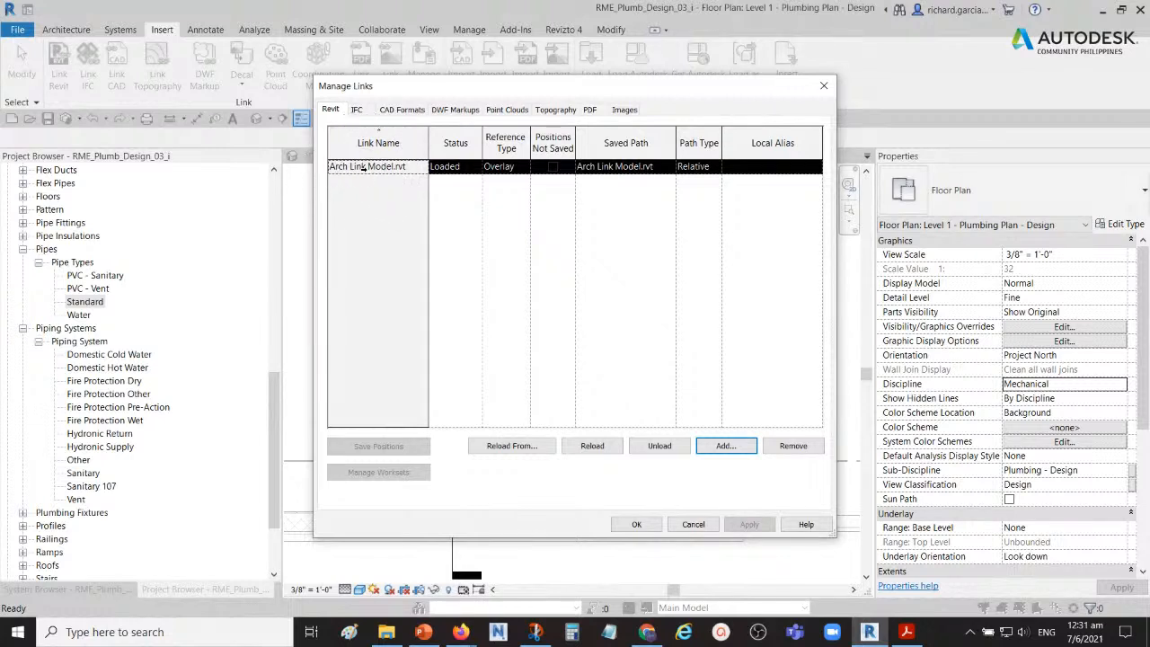
Step: Locate Arch Link Model in the Training folder as the Reload From source, and close the link dialogs without reloading
left_click(511, 447)
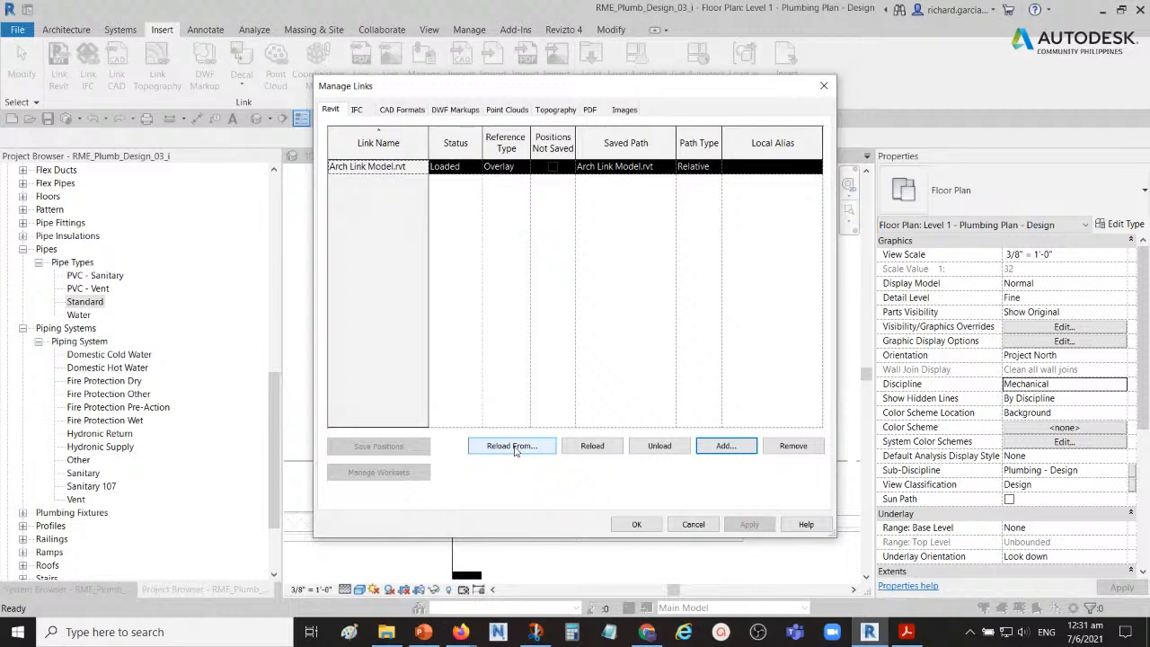
left_click(512, 447)
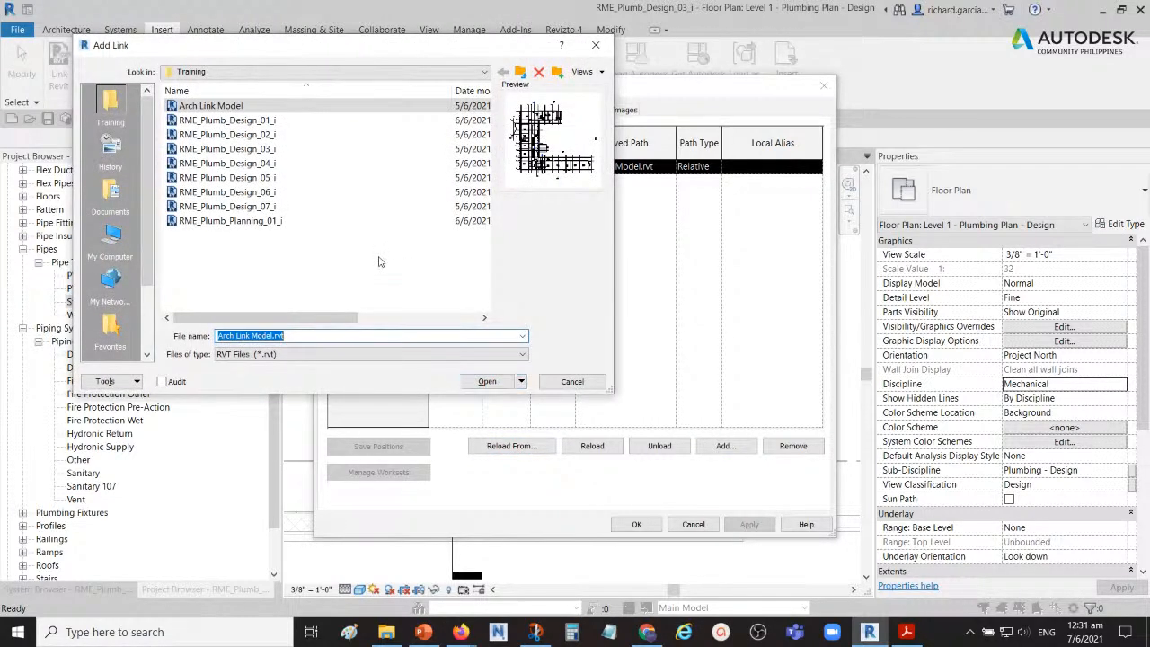
left_click(173, 108)
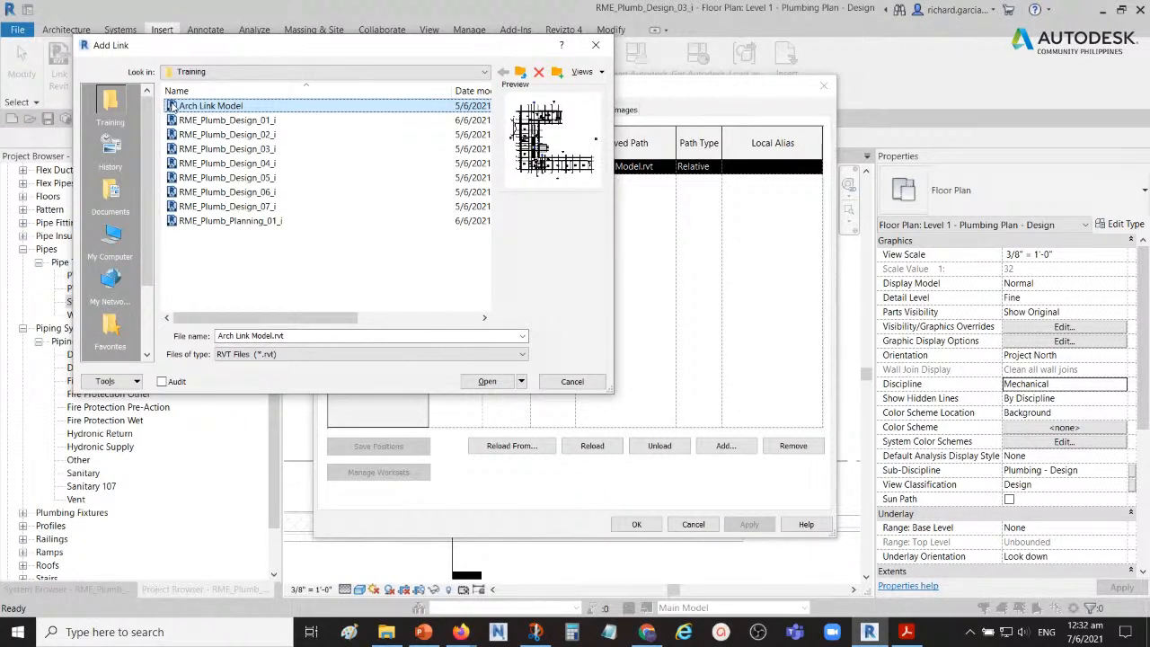
left_click(596, 45)
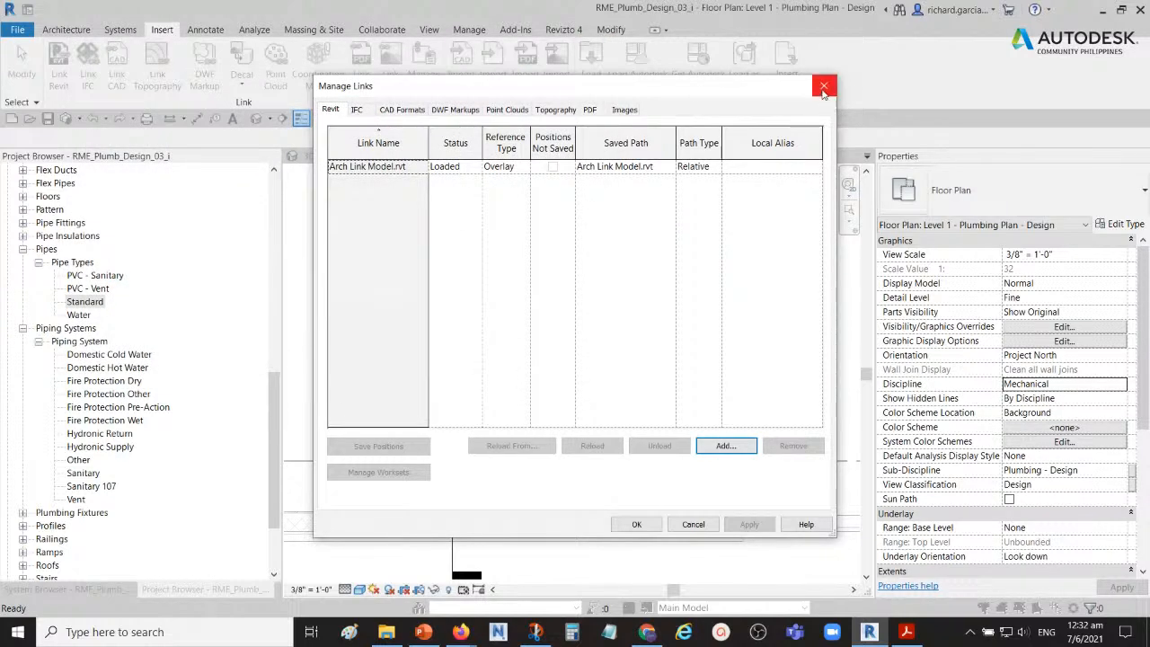
left_click(824, 87)
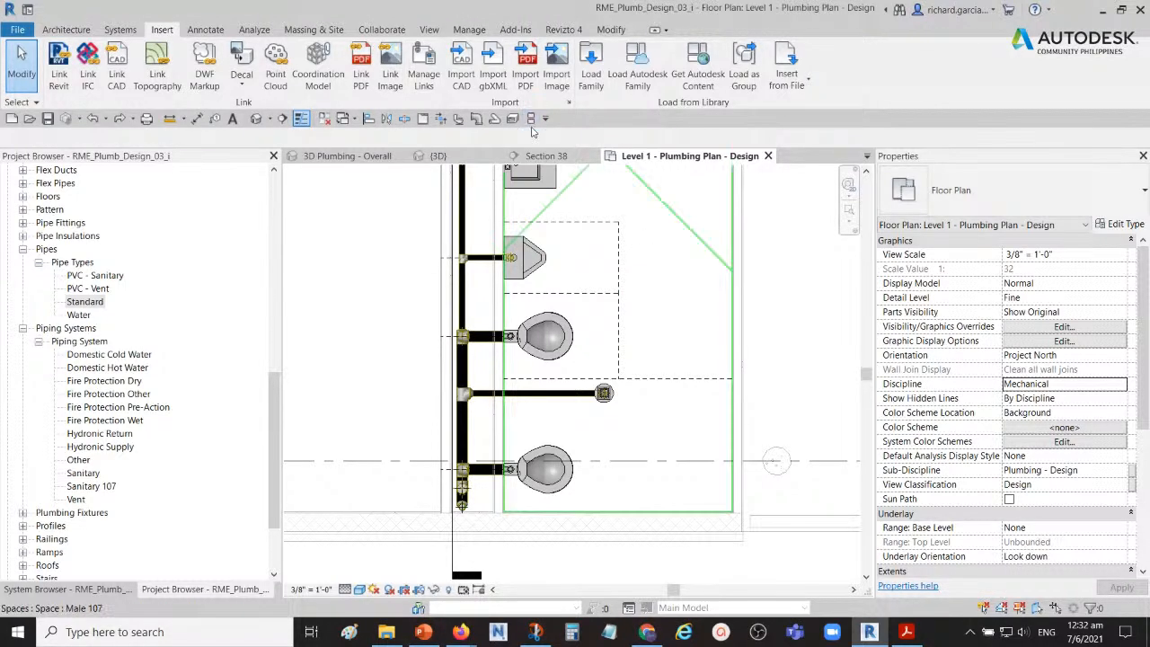
Step: Reopen Manage Links, view the Reload From file choice for Arch Link Model.rvt again, and cancel both dialogs
left_click(425, 77)
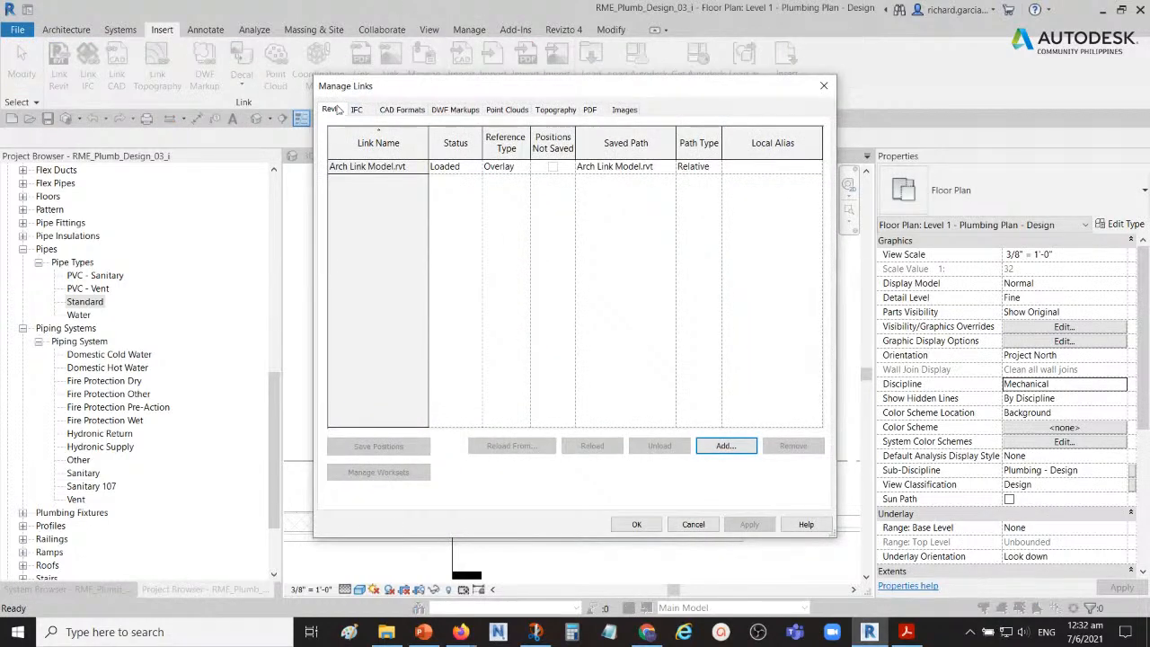
left_click(352, 172)
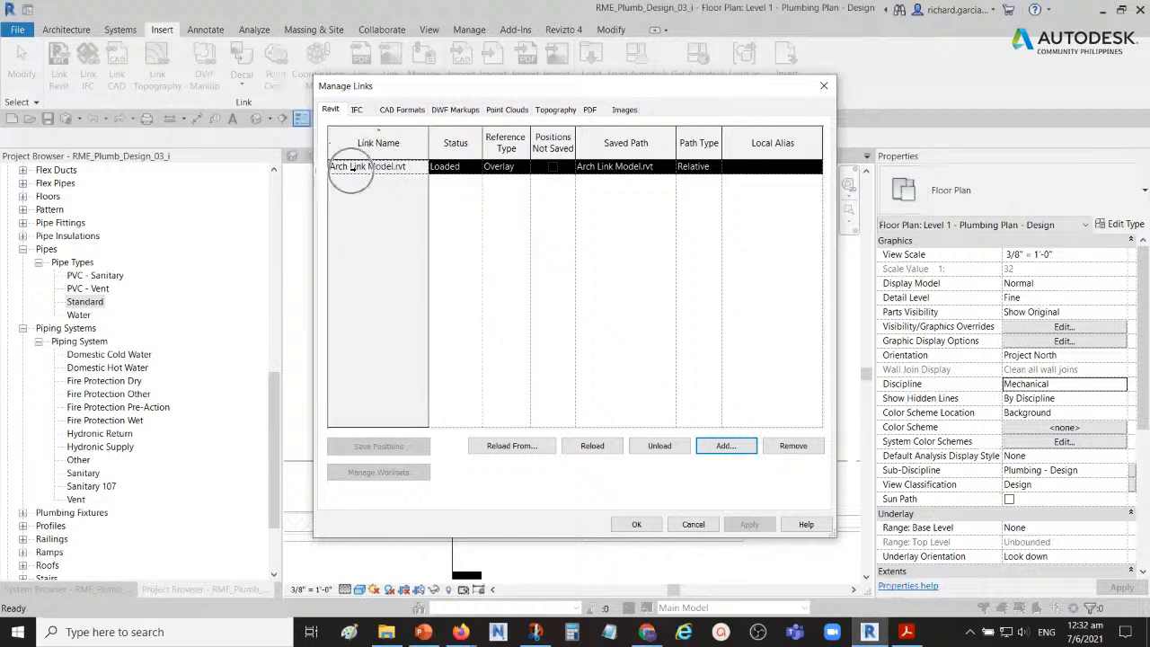
left_click(510, 446)
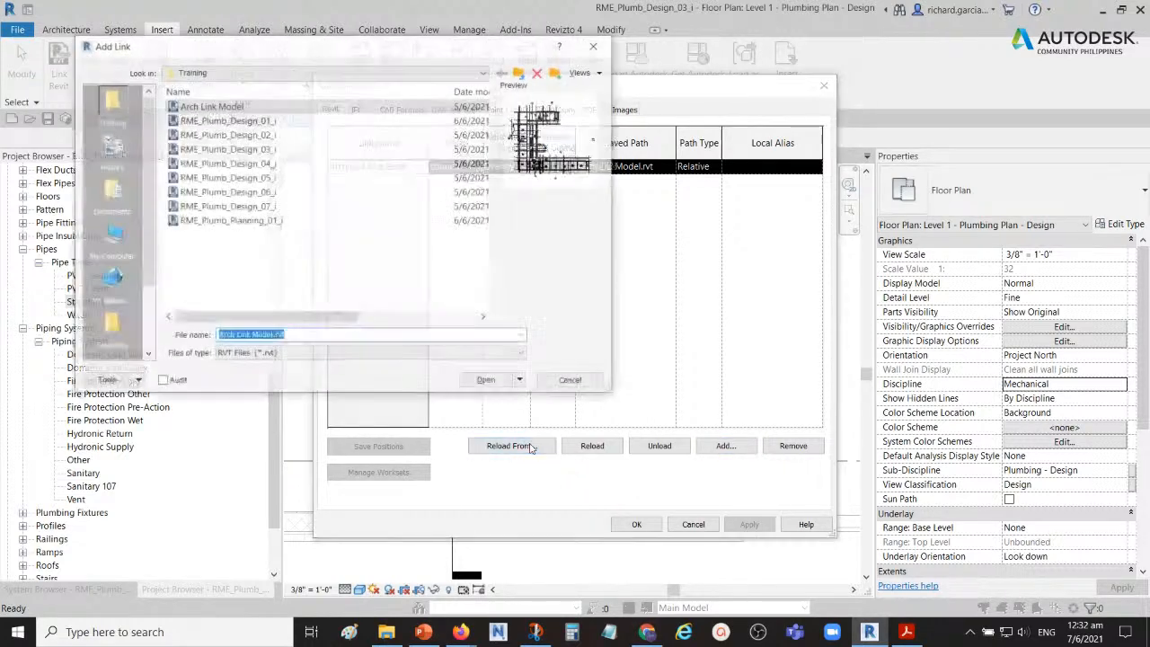
left_click(199, 108)
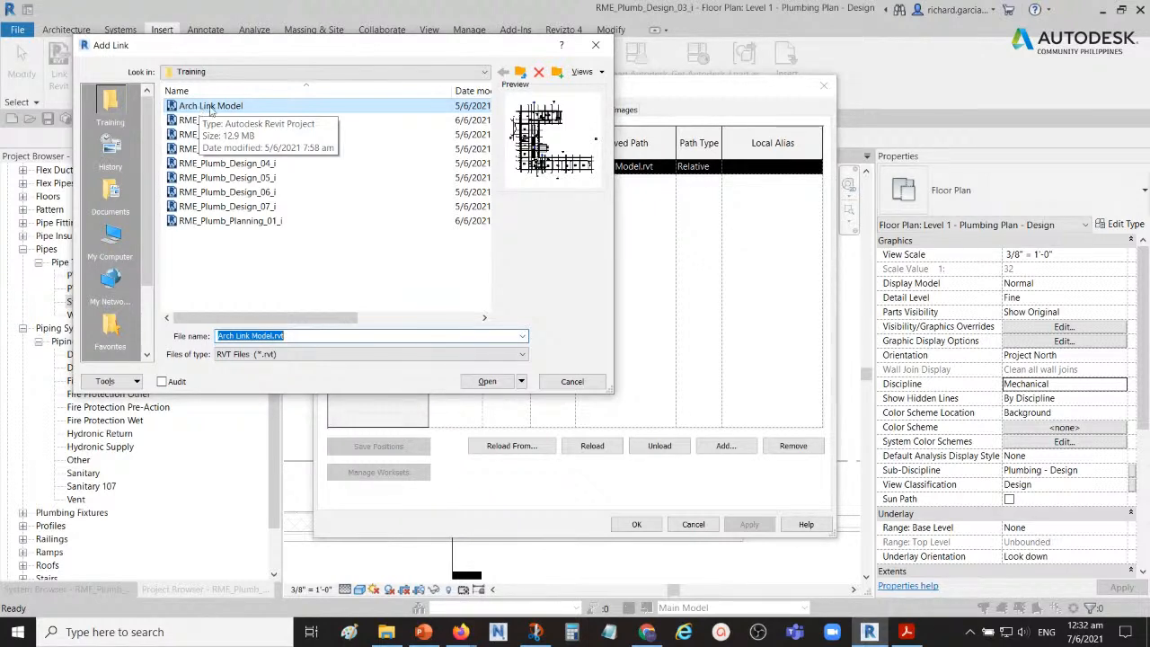
left_click(571, 382)
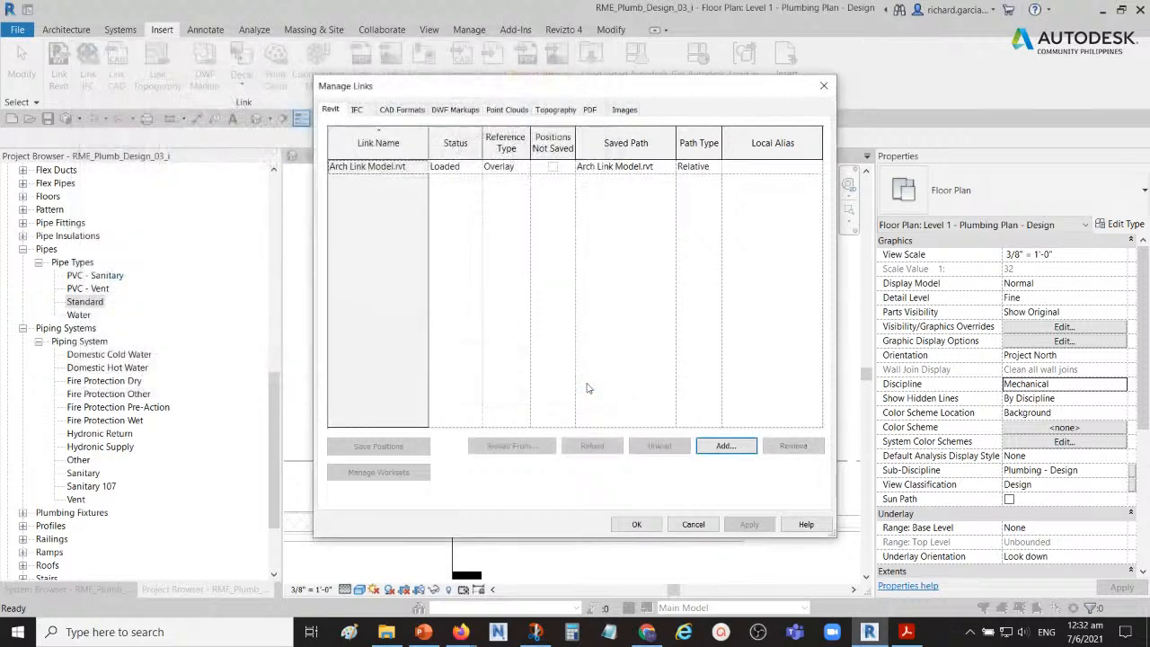
left_click(693, 525)
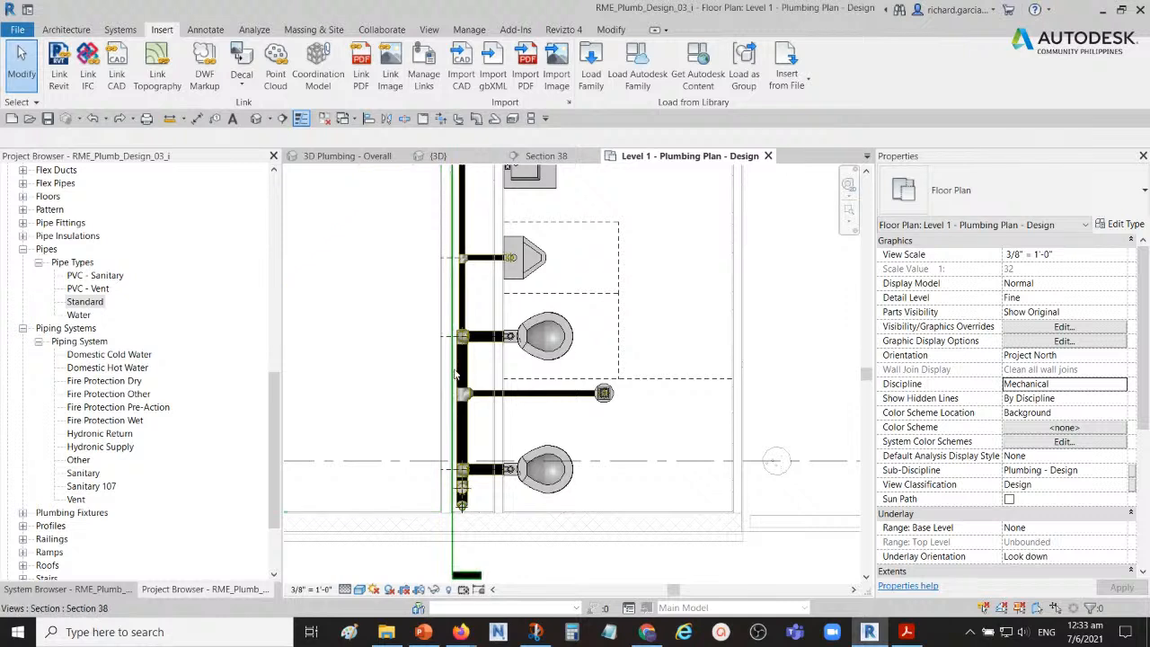
scroll(456, 376, "down", 2)
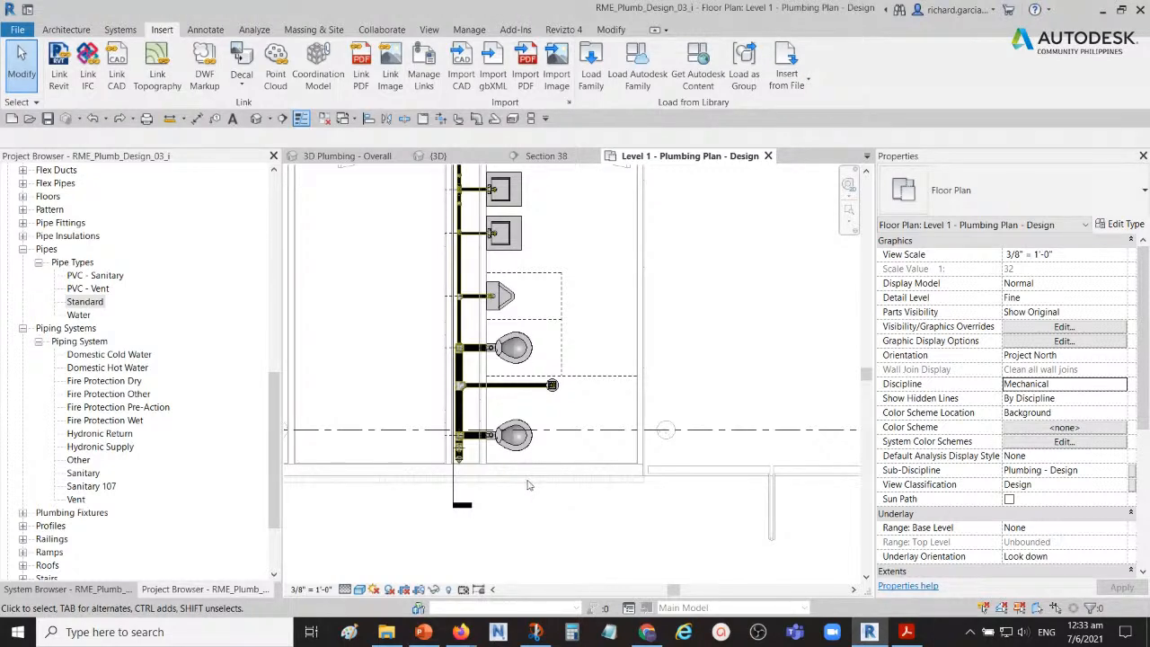
middle_click_drag(397, 382, 452, 455)
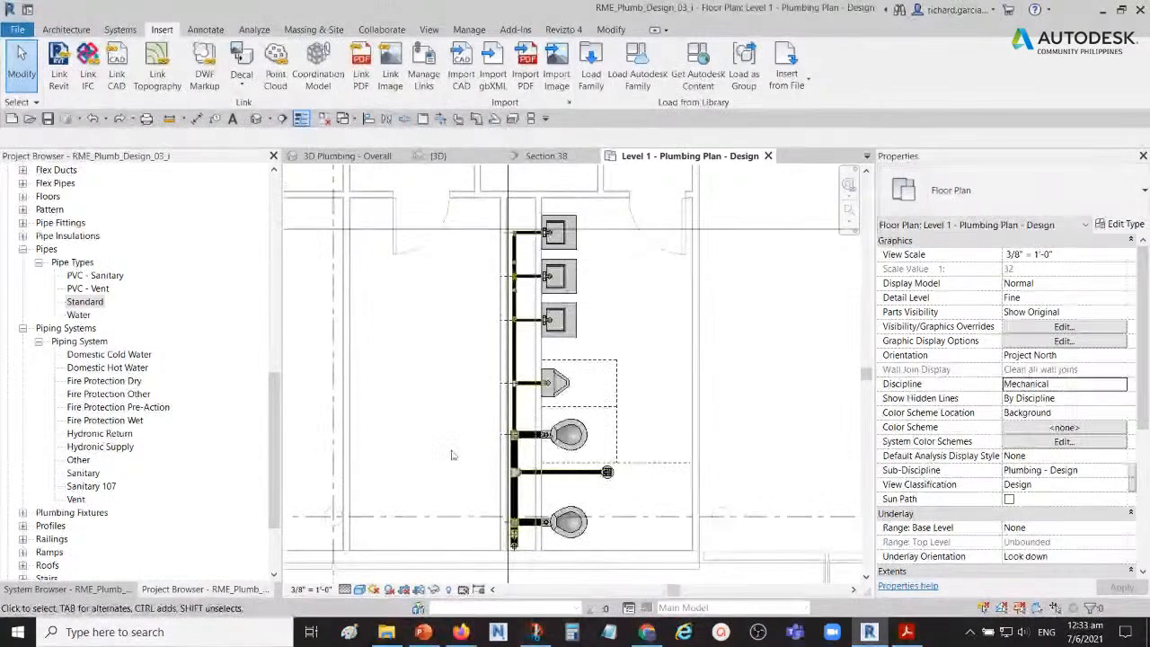